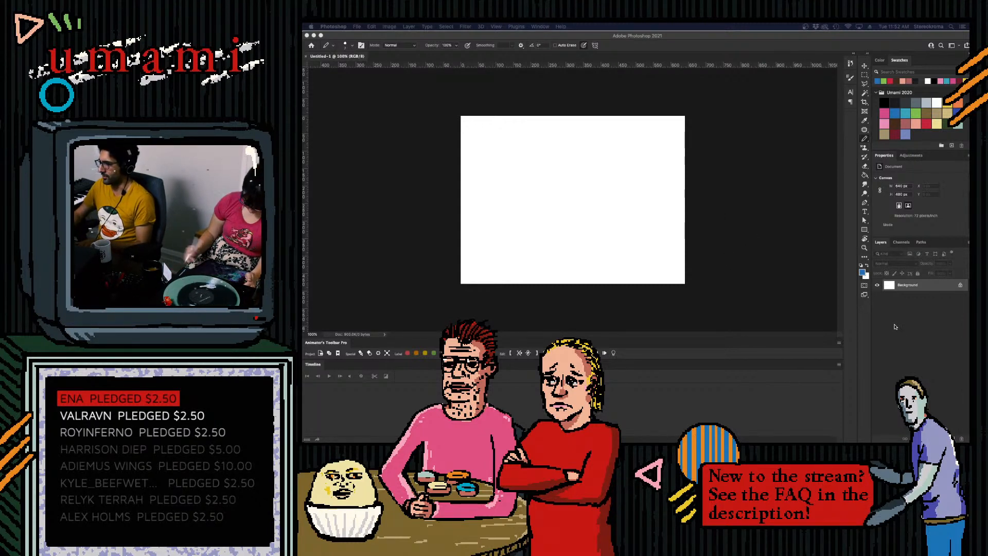
- Add a new layer above the background and choose black from the Umami 2020 swatches as the drawing colour
click(952, 436)
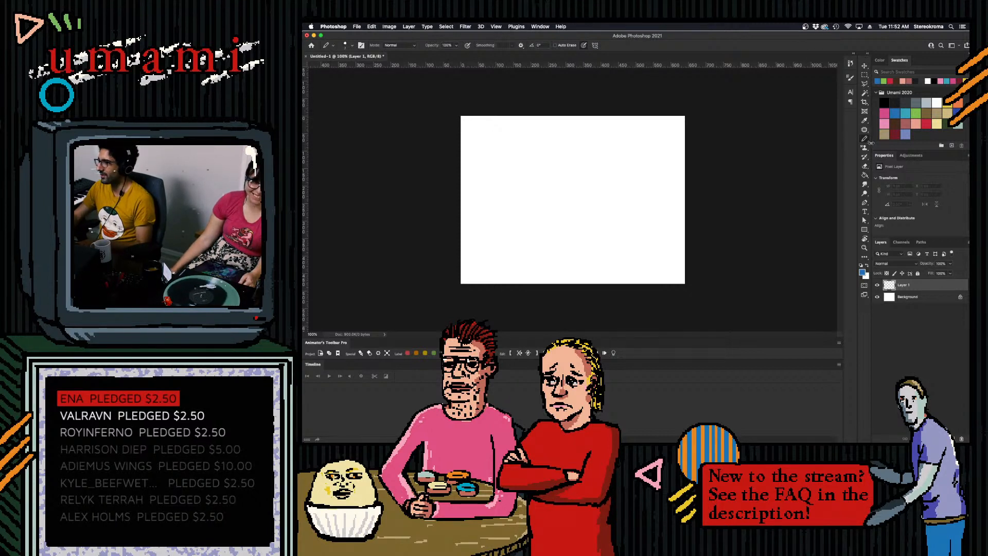
click(884, 103)
scroll(584, 225, up, 10)
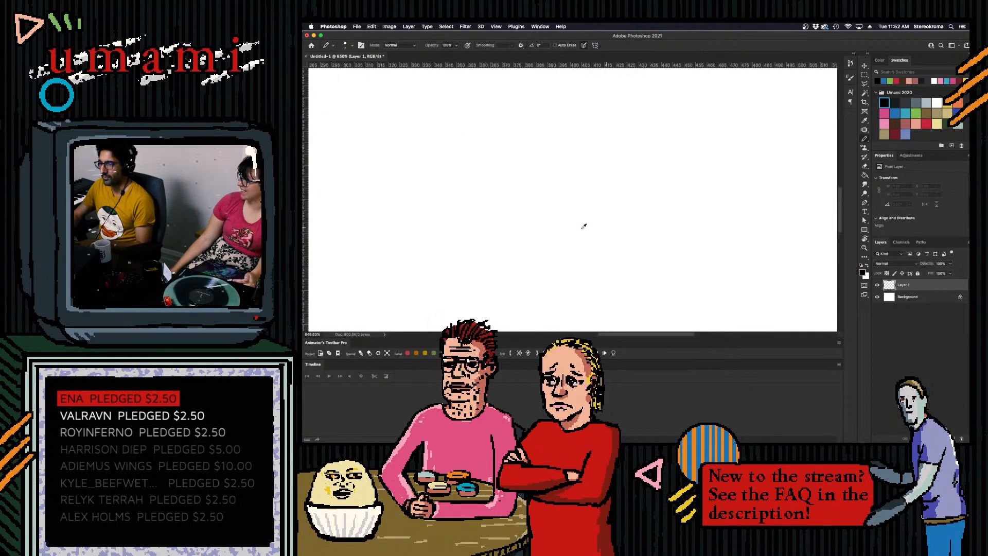
scroll(586, 224, down, 15)
scroll(588, 223, up, 10)
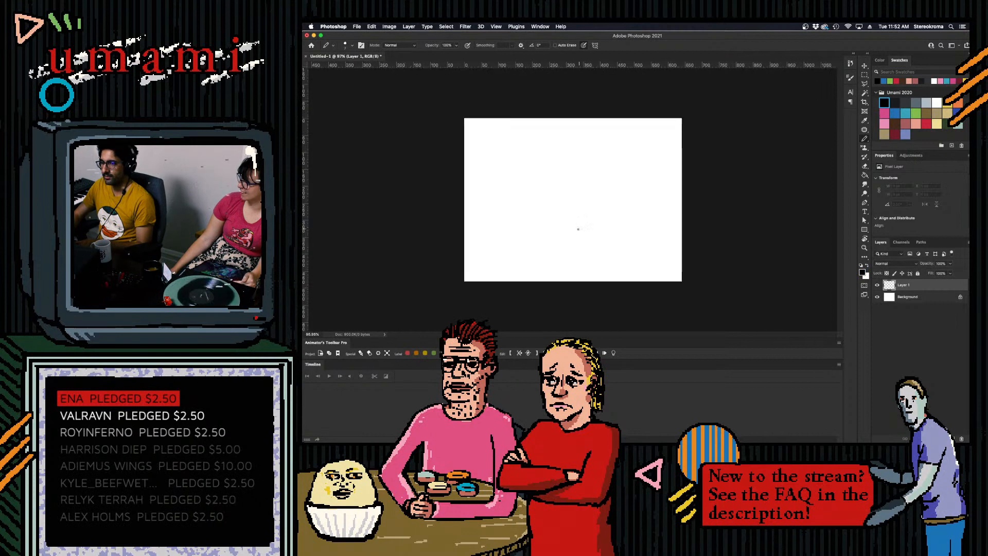
- Draw thick and thin black test strokes across the lower canvas and partly rub them out
drag(466, 245, 630, 236)
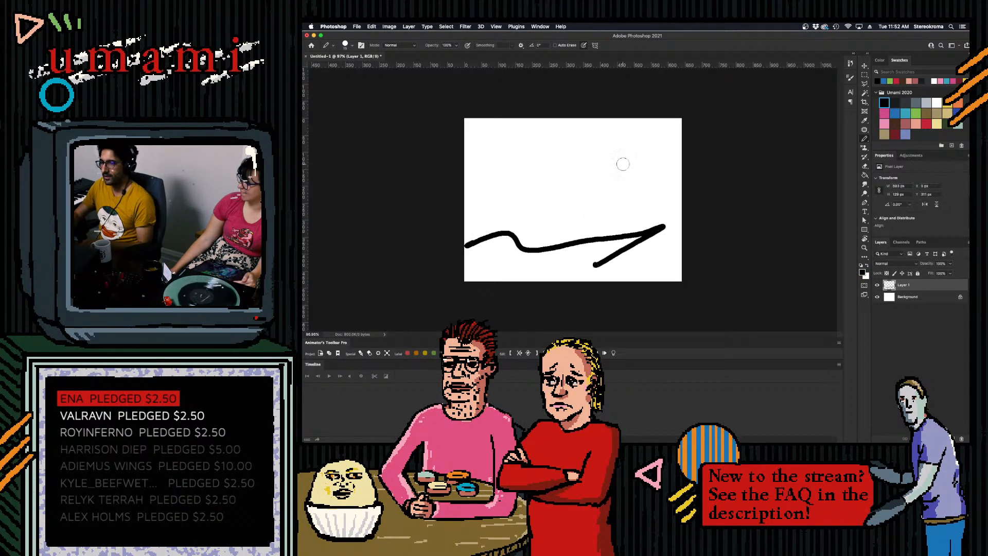
drag(527, 216, 642, 212)
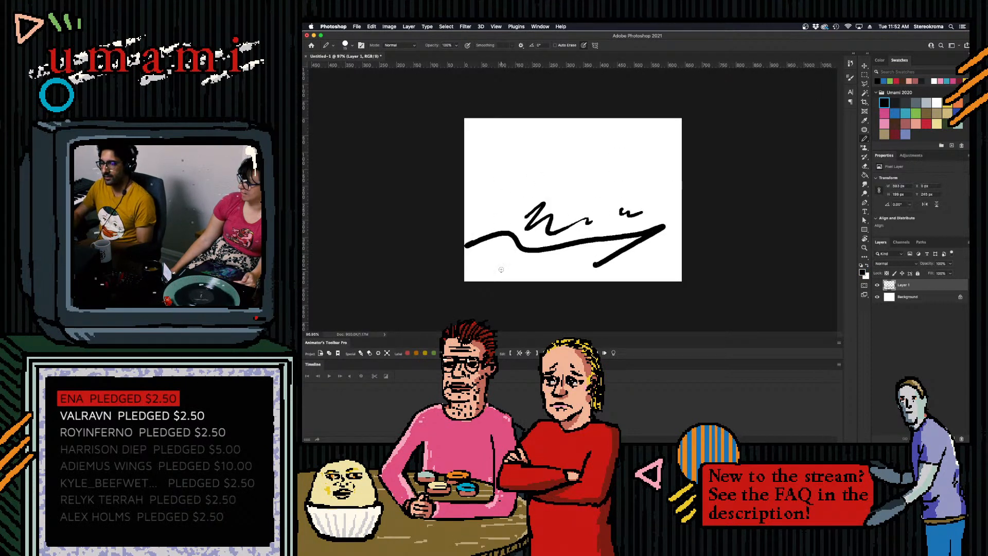
mouse_move(520, 224)
mouse_down()
mouse_move(493, 223)
mouse_move(530, 205)
mouse_move(506, 269)
mouse_move(588, 218)
mouse_move(502, 250)
mouse_up()
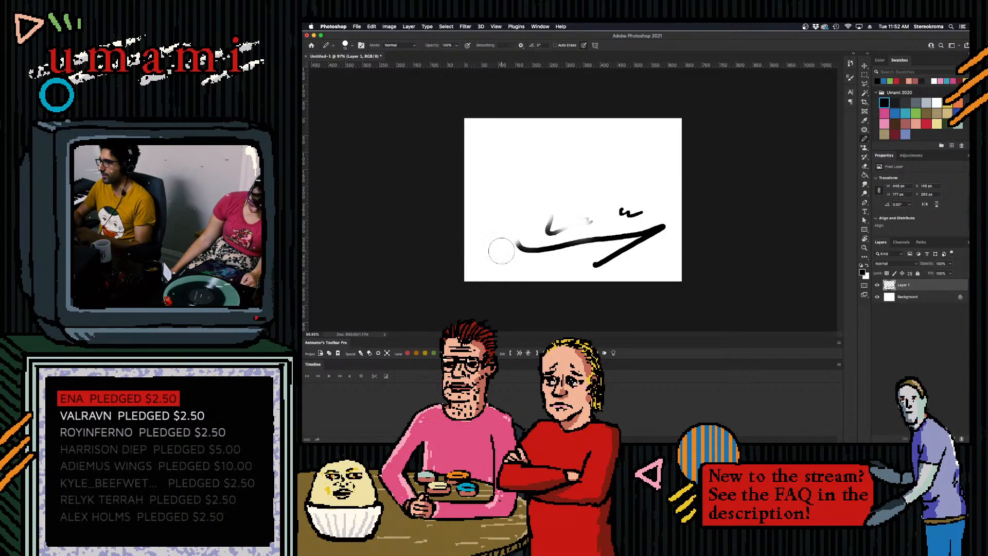
- Set the Eraser to Pencil mode and erase all the remaining test strokes from Layer 1
click(865, 167)
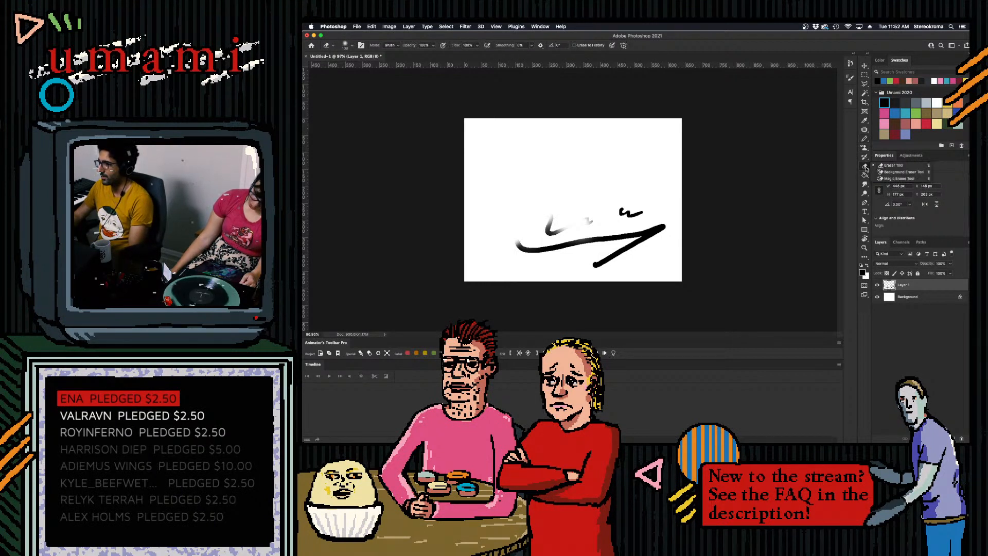
click(394, 45)
click(394, 55)
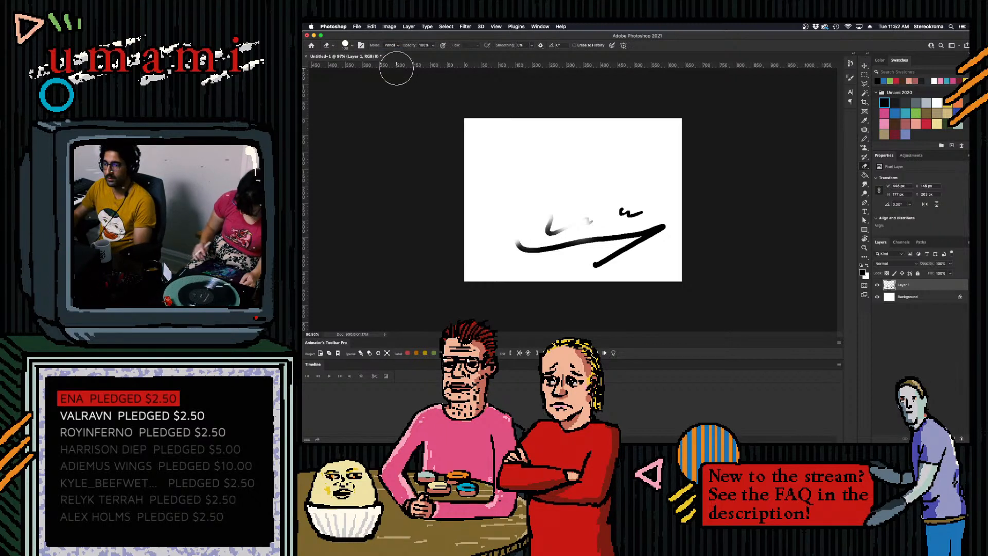
mouse_move(628, 226)
mouse_down()
mouse_move(608, 254)
mouse_move(665, 221)
mouse_move(575, 261)
mouse_move(546, 253)
mouse_move(503, 264)
mouse_up()
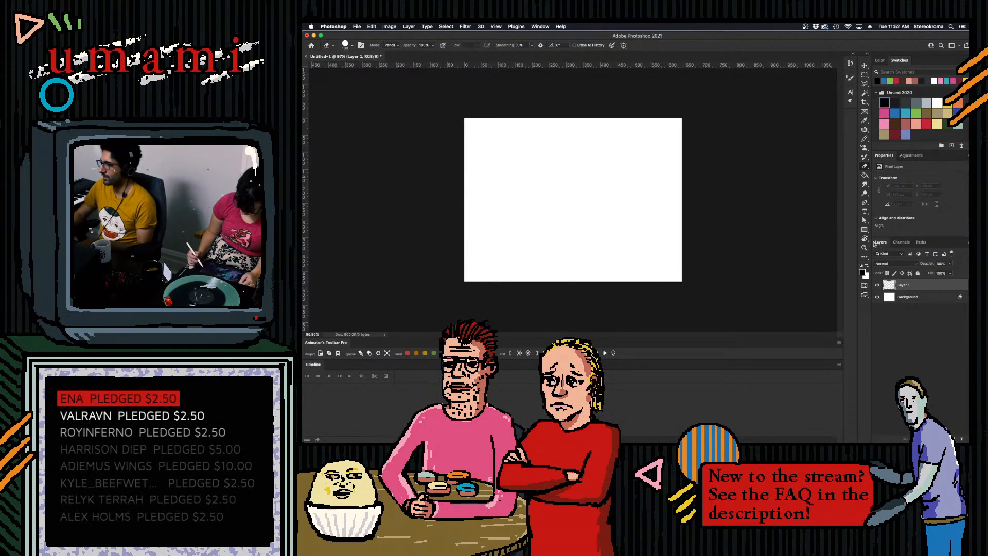
- Add another layer and scribble a black zigzag test line on it with the Pencil tool
click(865, 139)
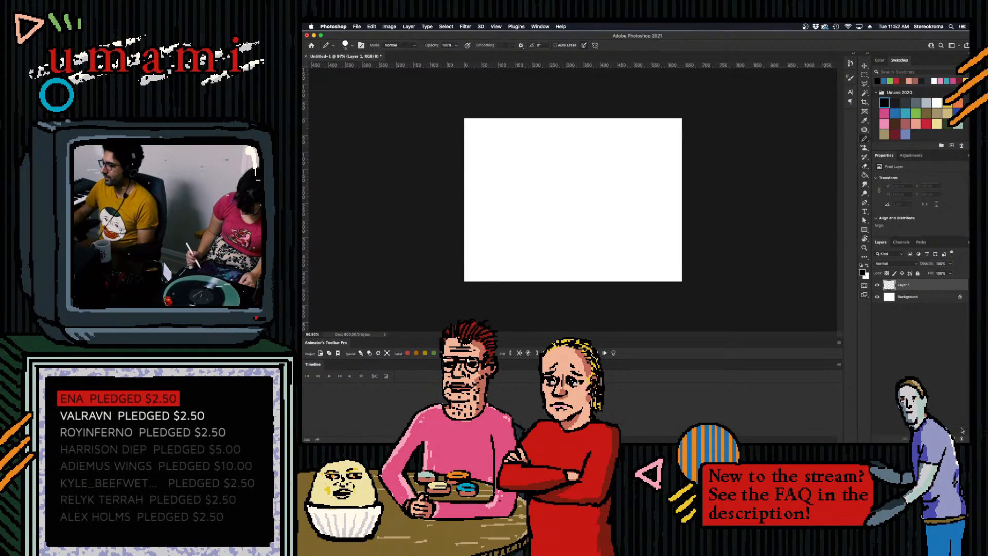
key(super+alt+shift+n)
mouse_move(501, 200)
mouse_down()
mouse_move(589, 220)
mouse_move(618, 249)
mouse_up()
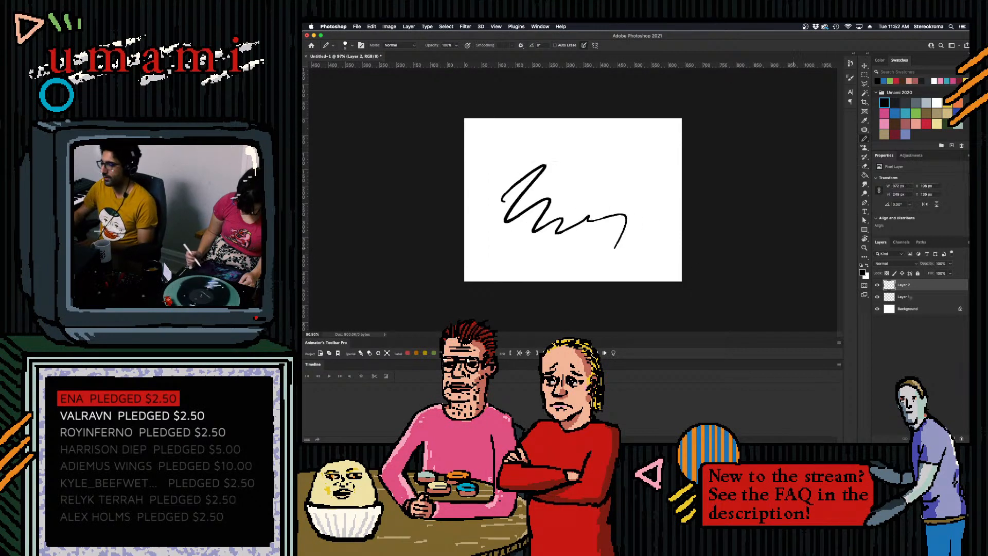
- Delete the empty Layer 1 and clear the test scribble from Layer 2
click(906, 297)
click(961, 439)
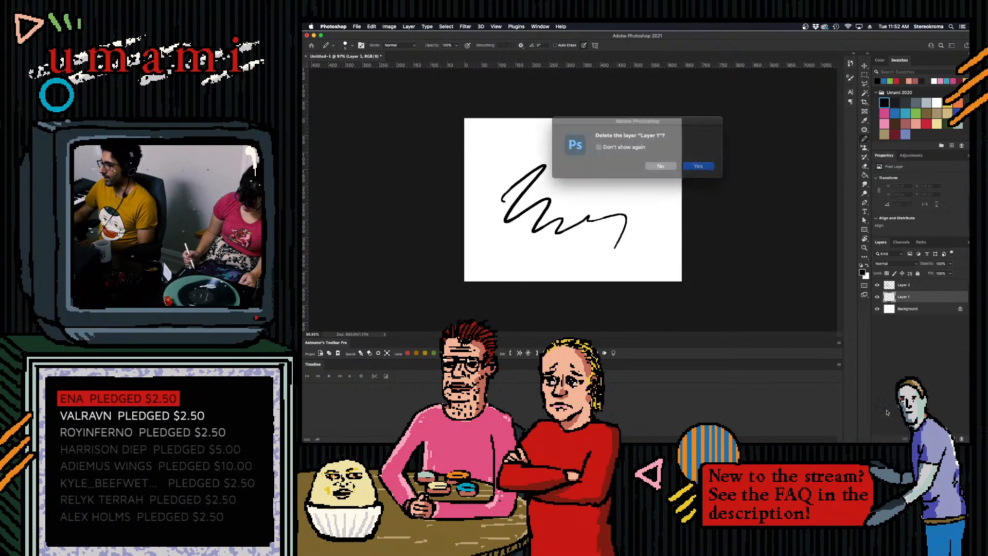
click(685, 165)
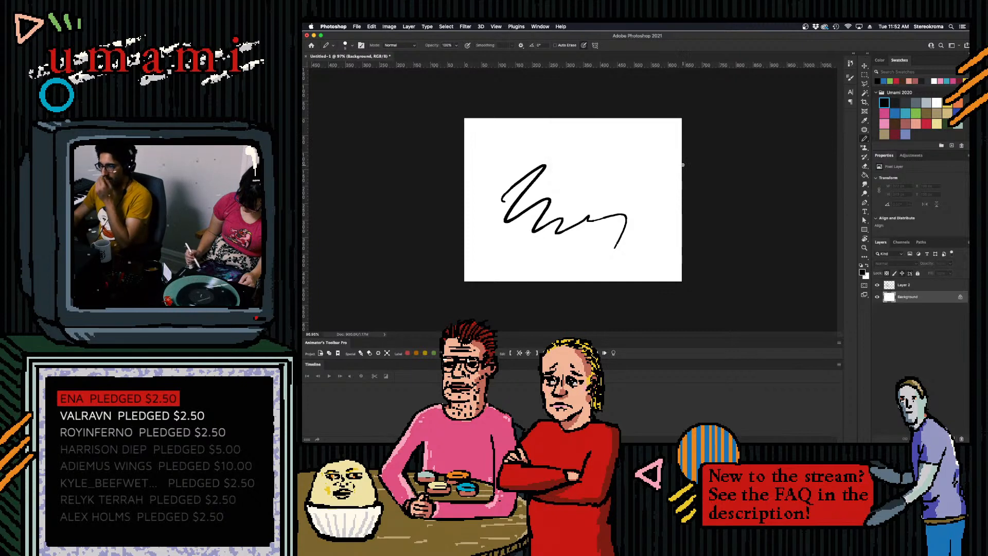
click(906, 287)
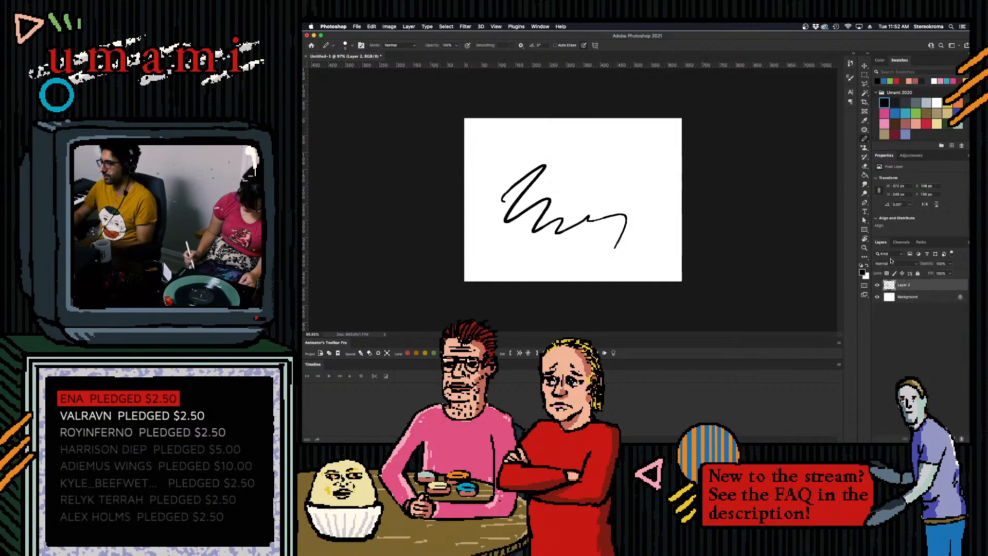
mouse_move(519, 176)
mouse_down()
mouse_move(502, 196)
mouse_move(583, 213)
mouse_move(596, 237)
mouse_move(620, 229)
mouse_up()
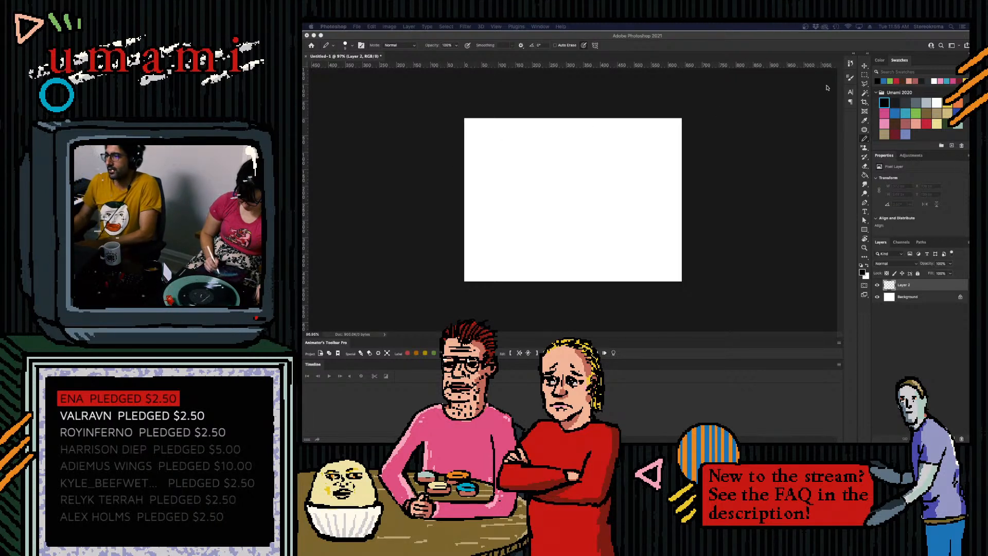
- Try loose black Pencil strokes across the lower half of the canvas and undo them
click(866, 136)
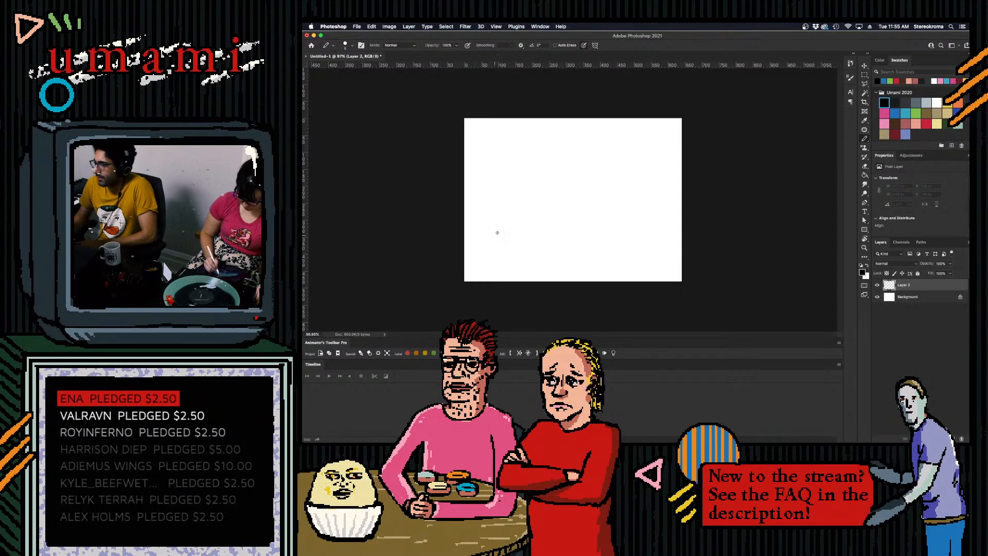
mouse_move(453, 242)
mouse_down()
mouse_move(530, 214)
mouse_move(575, 231)
mouse_up()
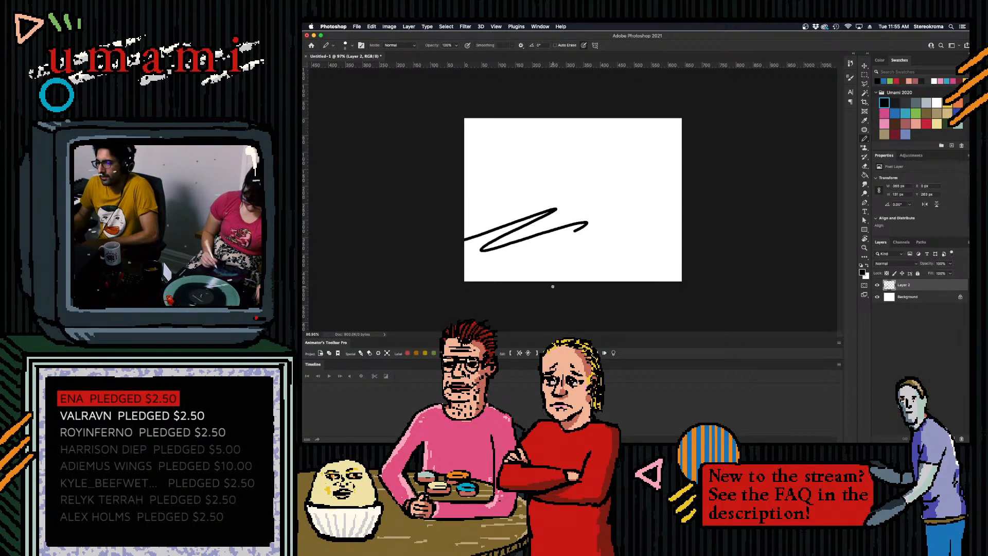
key(super+z)
mouse_move(453, 232)
mouse_down()
mouse_move(536, 217)
mouse_move(649, 218)
mouse_up()
key(super+z)
key(super+z)
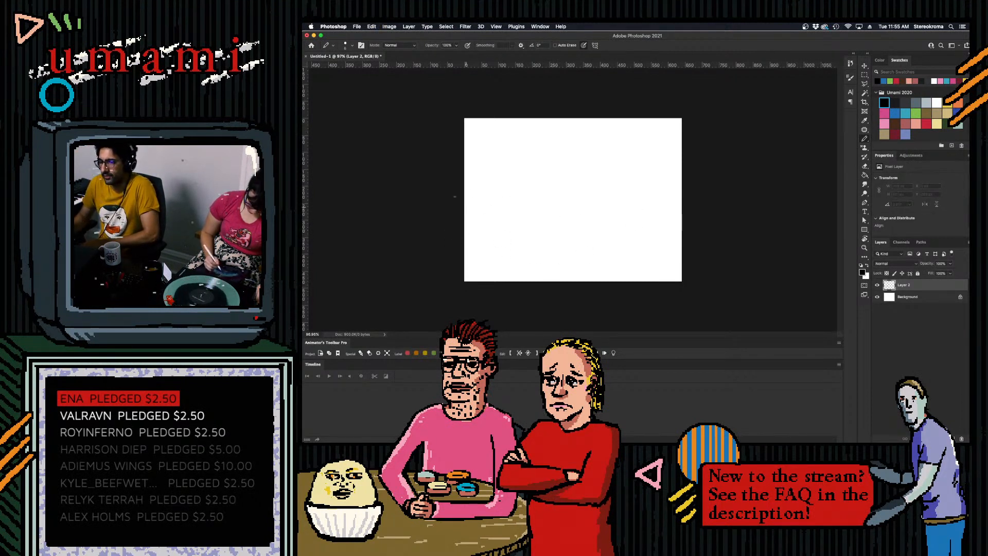
- Sketch two arrows converging from the canvas's lower corners toward its centre and undo them
click(390, 26)
click(483, 227)
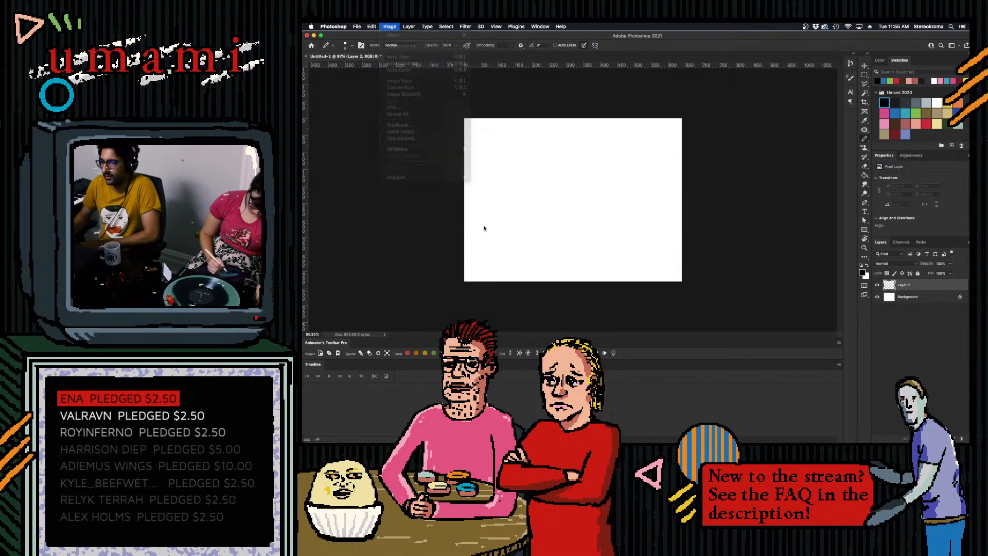
drag(482, 269, 566, 195)
mouse_move(513, 216)
mouse_down()
mouse_move(564, 209)
mouse_move(656, 267)
mouse_up()
mouse_move(593, 206)
mouse_down()
mouse_move(624, 226)
mouse_move(602, 233)
mouse_up()
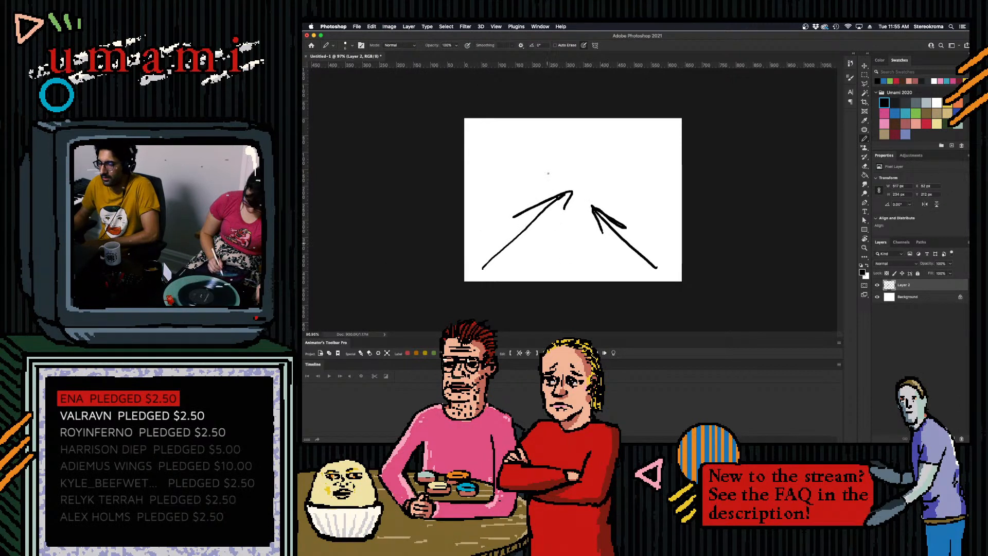
key(super+z)
key(super+z)
key(super+z)
key(super+z)
key(super+z)
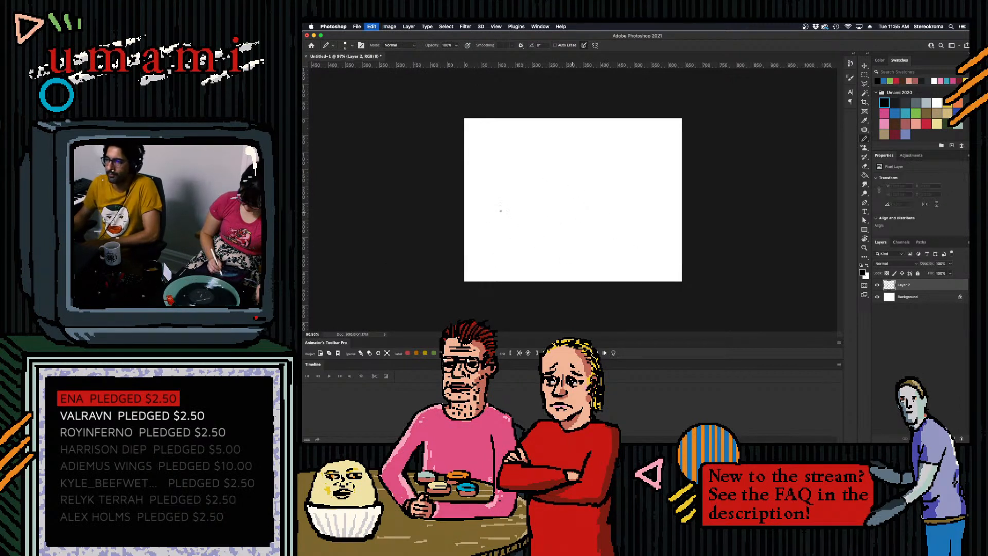
- Try a horizontal ground line across the full width of the lower canvas and undo it
drag(458, 247, 762, 248)
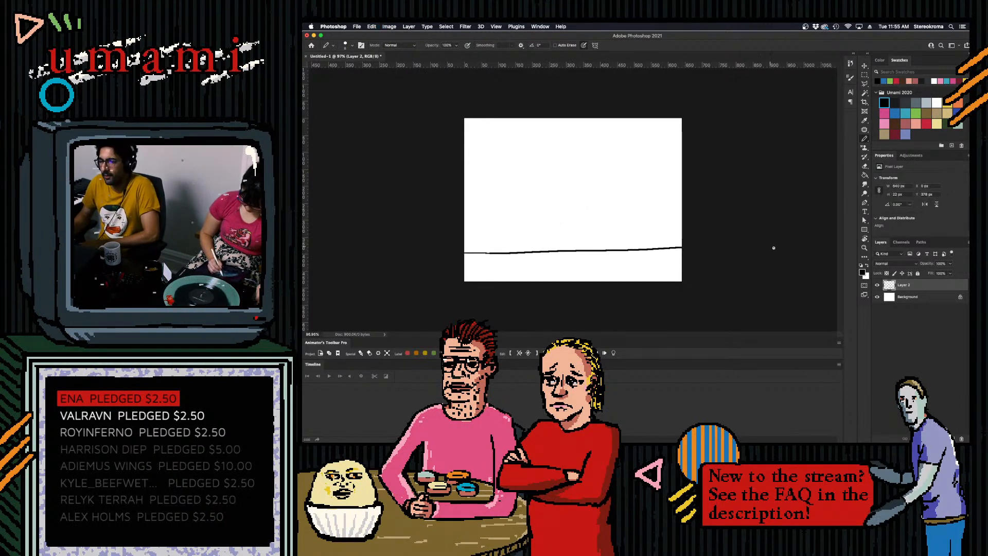
key(super+z)
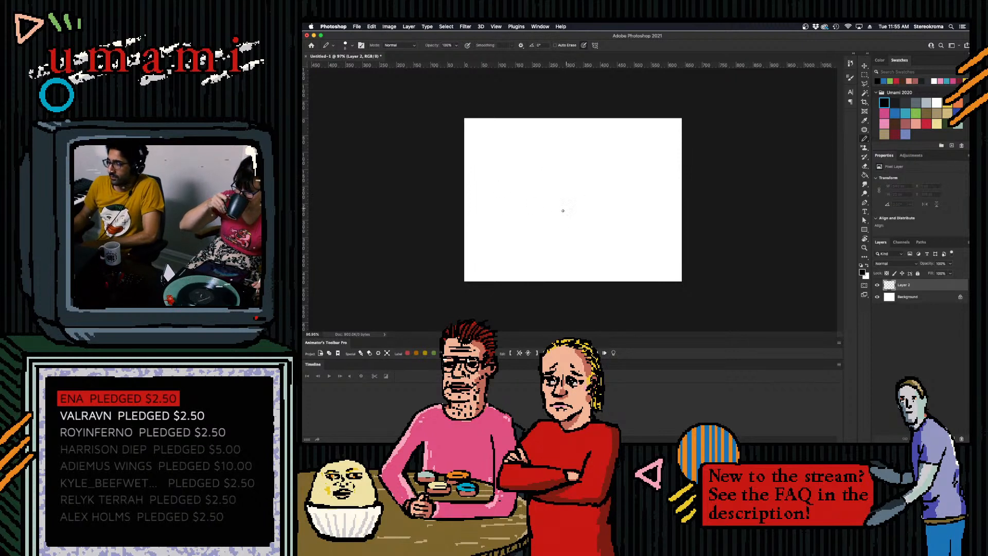
mouse_move(528, 232)
mouse_down()
mouse_move(665, 239)
mouse_move(510, 238)
mouse_move(526, 233)
mouse_up()
drag(632, 222, 661, 238)
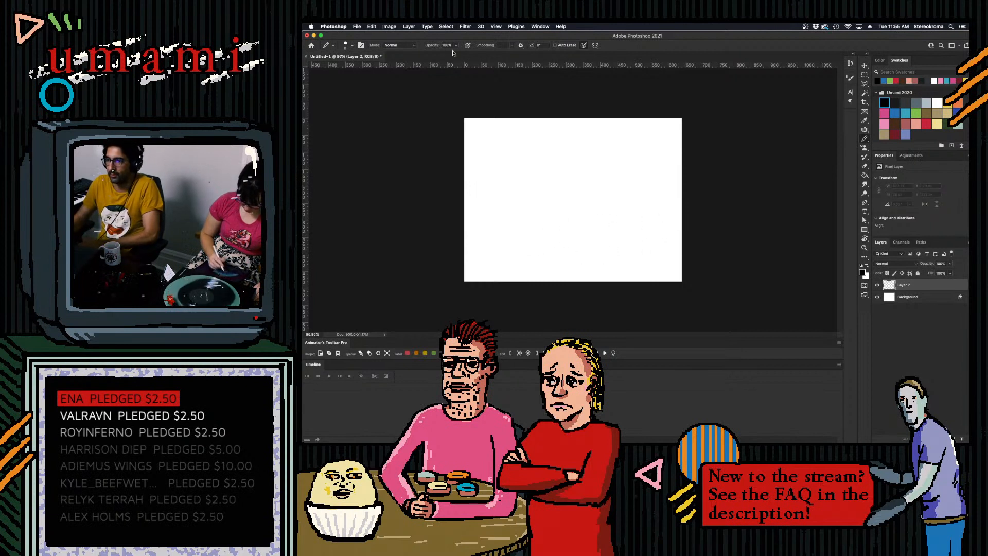
- Widen the canvas to 1000 pixels around its centre
click(389, 27)
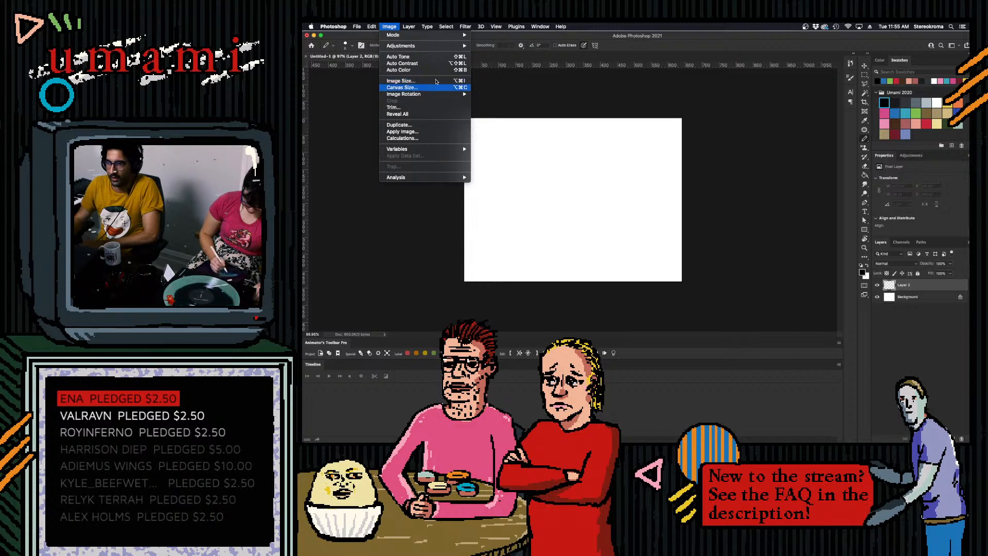
click(425, 87)
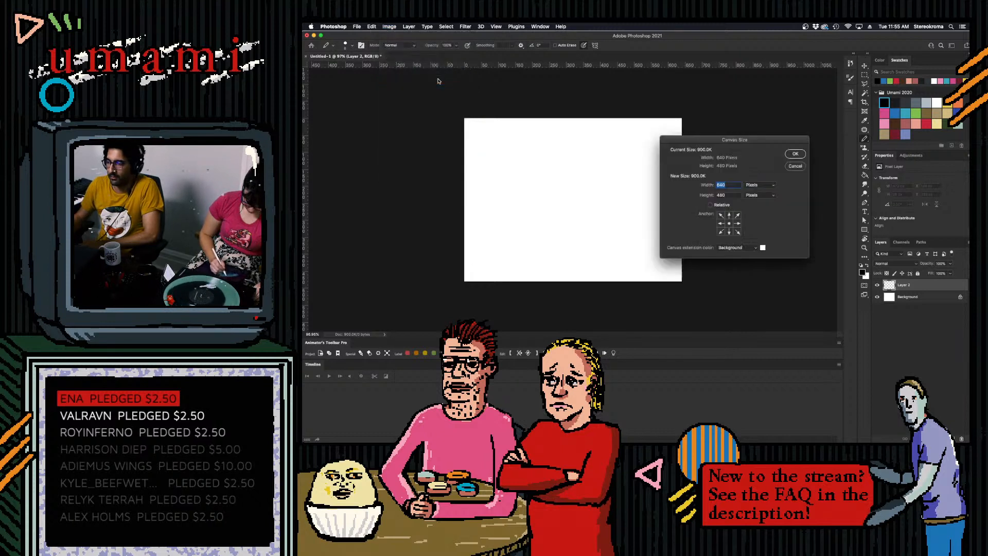
click(759, 186)
click(753, 184)
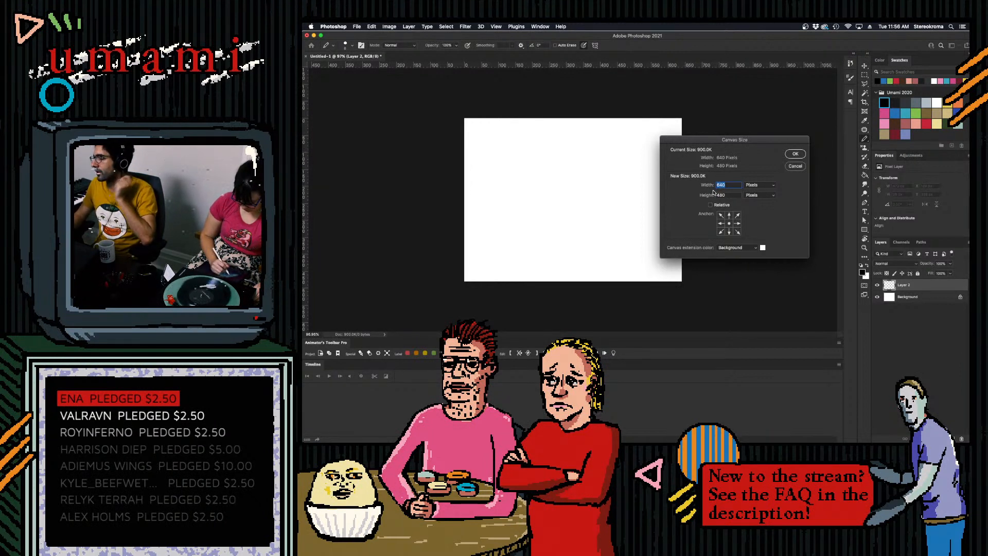
click(737, 185)
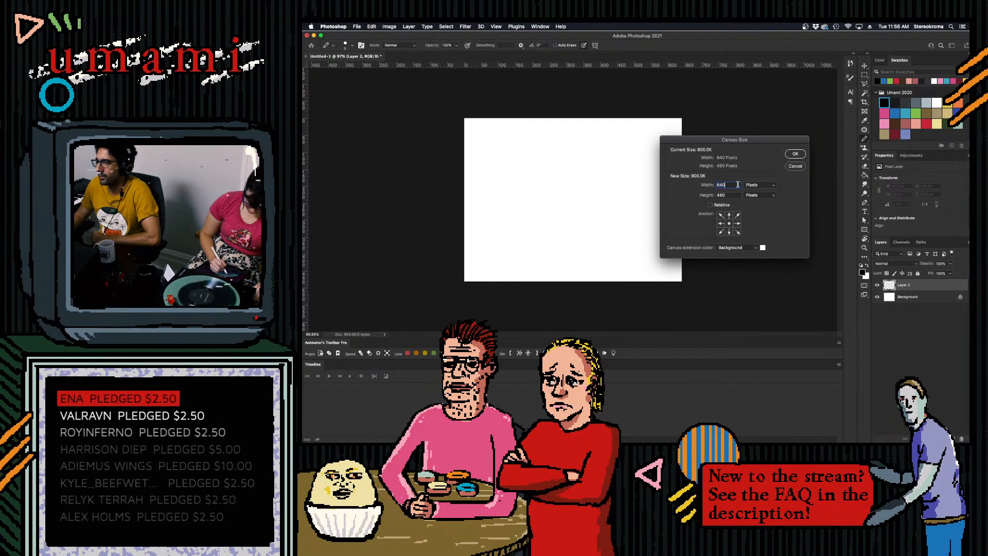
click(755, 186)
click(731, 185)
drag(731, 184, 704, 183)
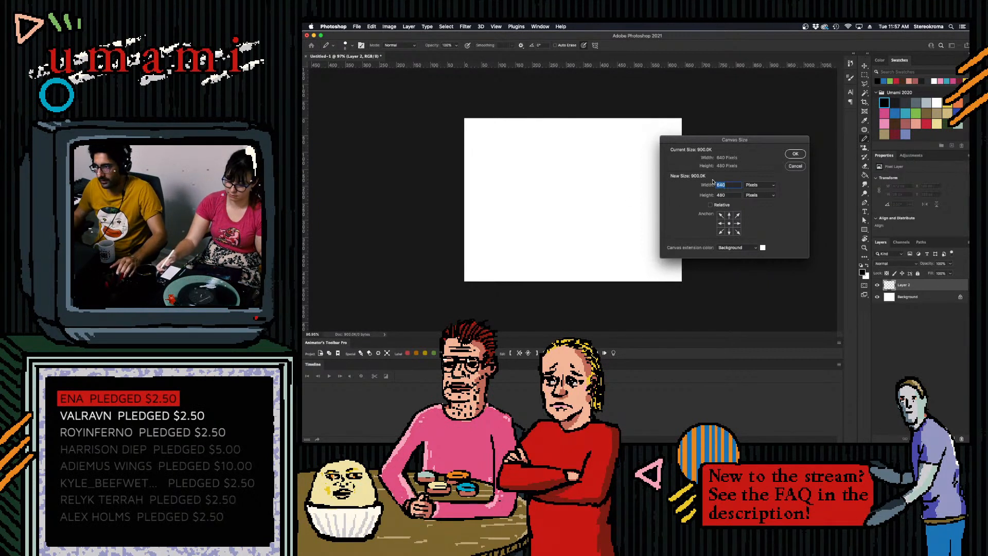
text(1000)
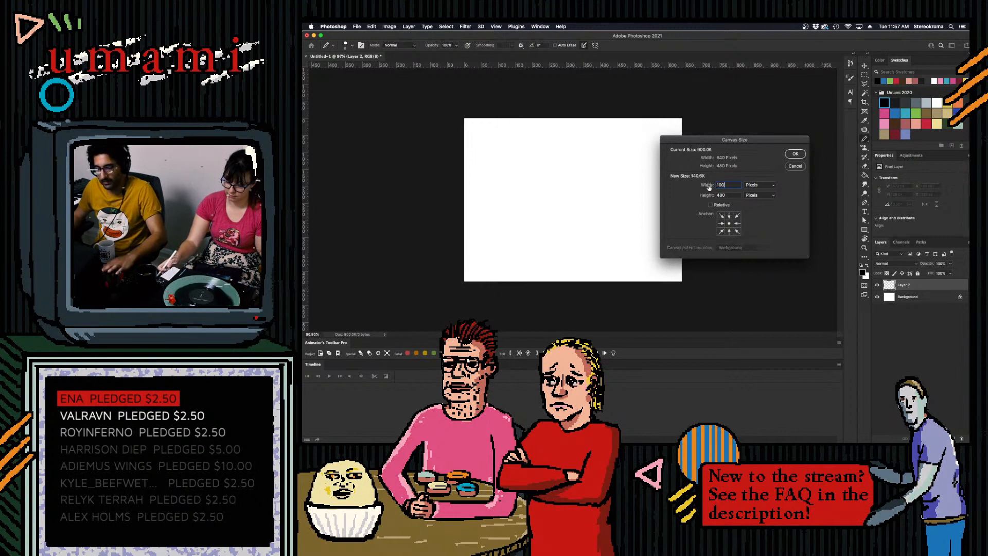
click(793, 155)
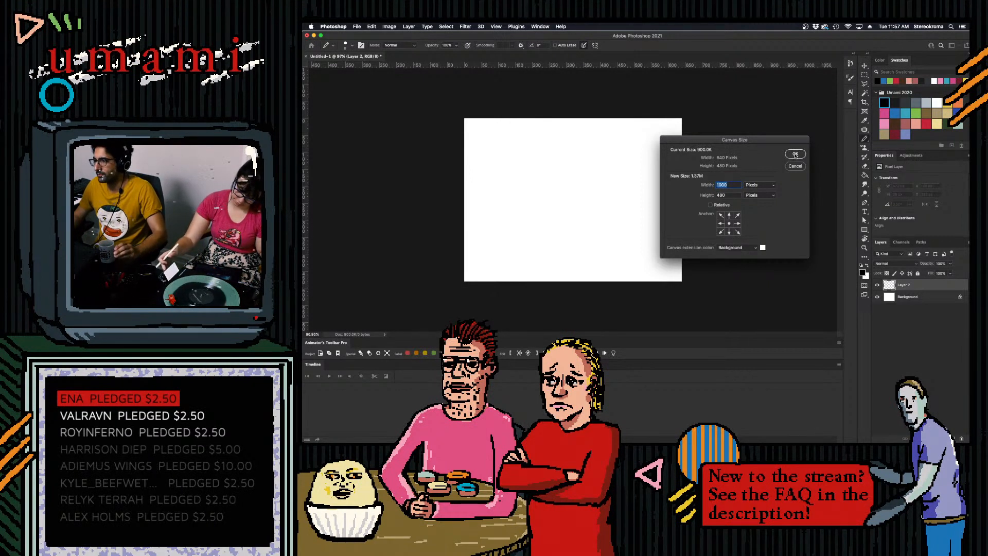
click(794, 154)
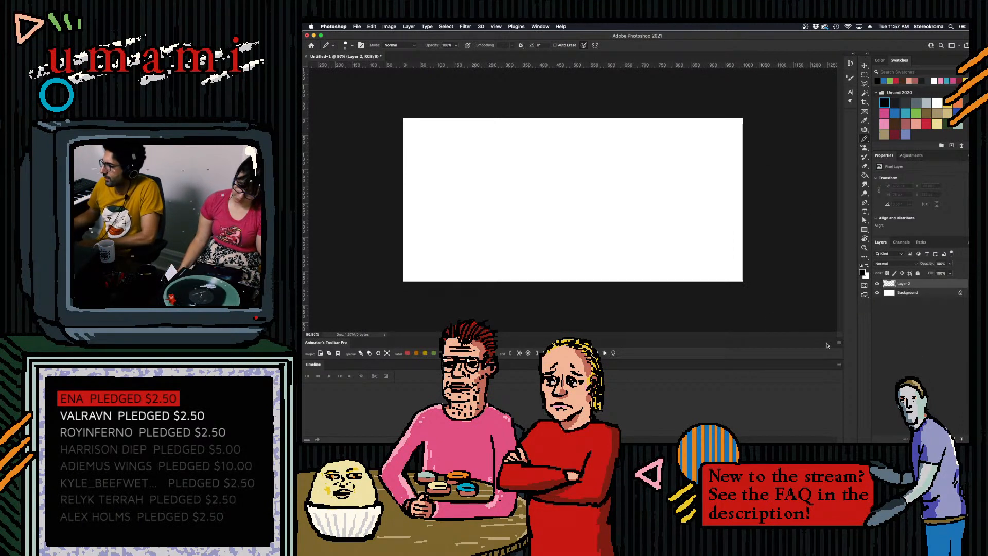
- Sketch a thin horizontal black shape about 280 px long in from the canvas's left edge, undoing the stray strokes
mouse_move(402, 225)
mouse_down()
mouse_move(443, 226)
mouse_move(408, 224)
mouse_move(519, 225)
mouse_up()
key(super+z)
key(super+z)
key(super+z)
- Rework the free end of the thin horizontal shape into a curved, closed tip, undoing the stray strokes
key(super+z)
key(super+z)
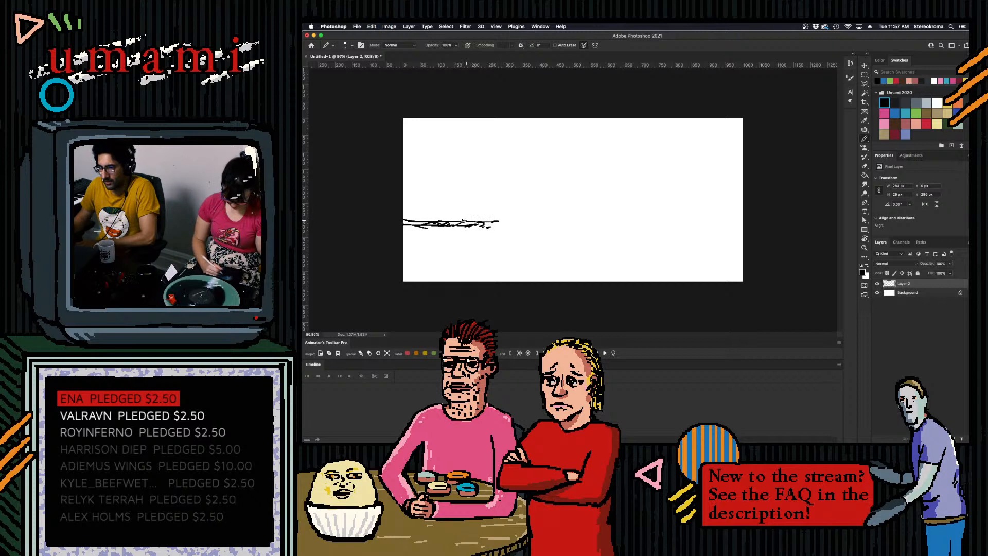
key(super+z)
drag(462, 223, 493, 229)
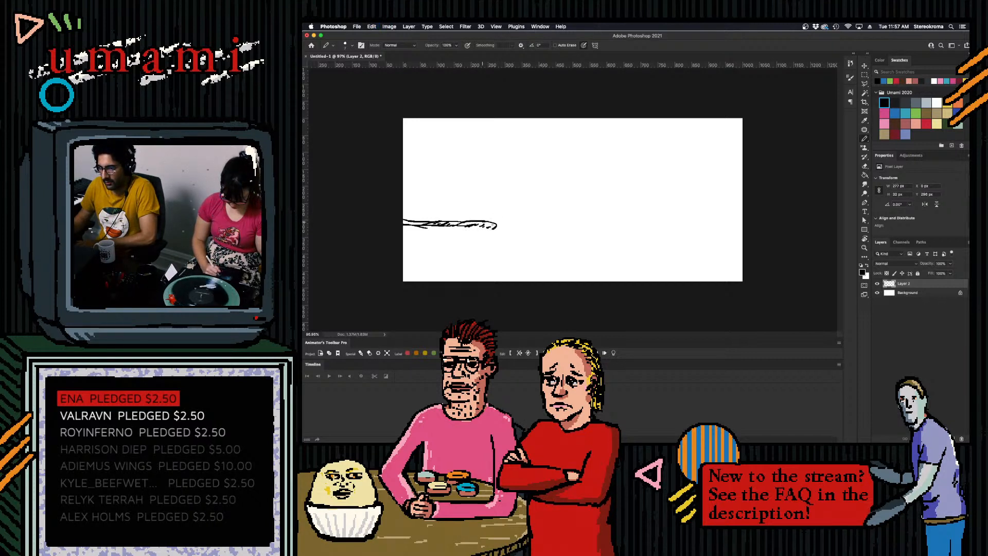
drag(492, 281, 536, 198)
mouse_move(495, 226)
mouse_down()
mouse_move(534, 200)
mouse_move(541, 222)
mouse_move(501, 227)
mouse_up()
key(super+z)
key(super+z)
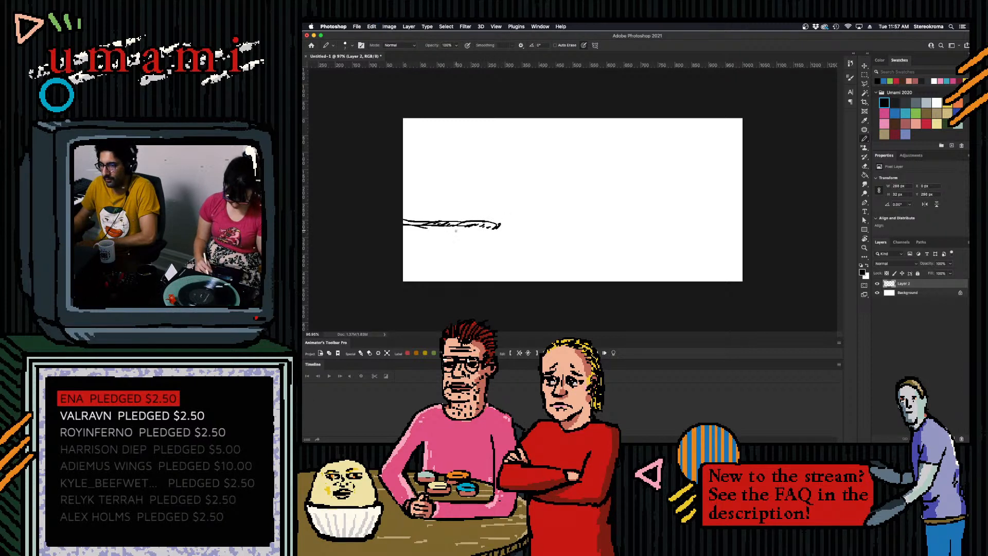
- Sketch a jagged lower contour with short strokes beneath the thin shape at the canvas's left edge, undoing the stray strokes
mouse_move(415, 230)
mouse_down()
mouse_move(441, 234)
mouse_move(414, 234)
mouse_move(439, 238)
mouse_move(413, 231)
mouse_move(465, 240)
mouse_move(404, 240)
mouse_up()
key(super+z)
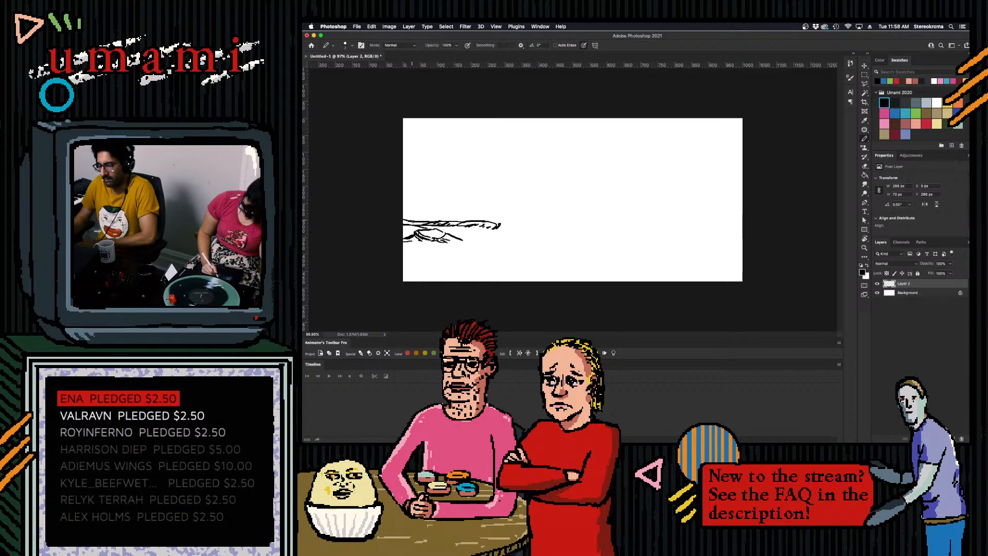
mouse_move(518, 252)
mouse_down()
mouse_move(533, 188)
mouse_move(553, 201)
mouse_up()
key(super+z)
drag(462, 239, 488, 243)
- Draw a wavy horizon line on to the canvas's right edge, with a leaf-shaped hollow about 140 px long beneath its right part
mouse_move(482, 231)
mouse_down()
mouse_move(492, 240)
mouse_move(506, 223)
mouse_move(744, 225)
mouse_up()
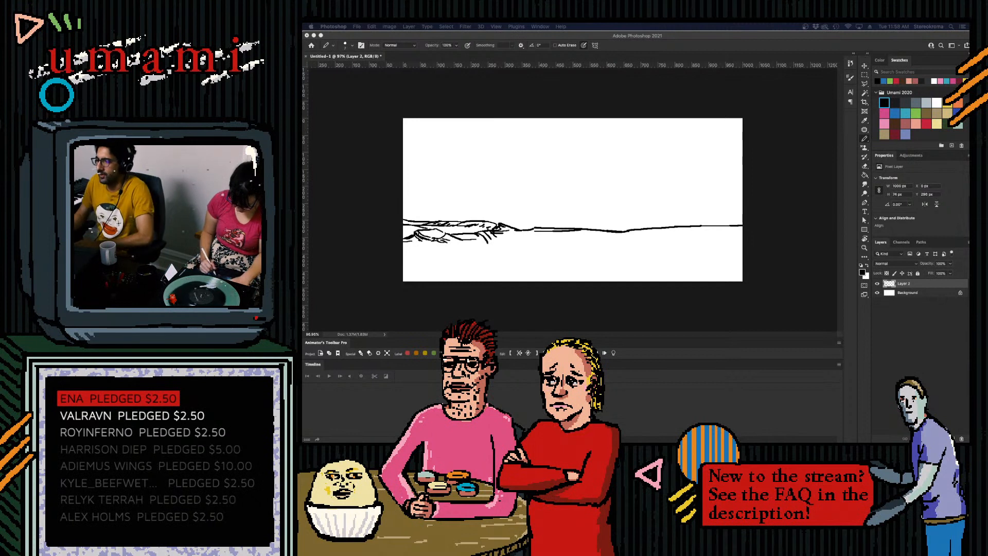
drag(686, 228, 665, 238)
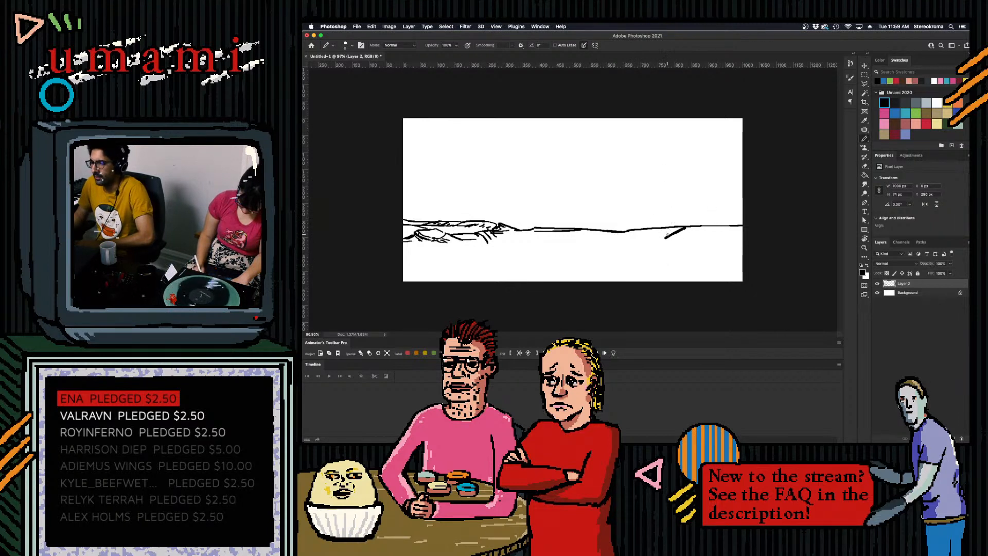
mouse_move(665, 238)
mouse_down()
mouse_move(639, 242)
mouse_move(664, 229)
mouse_up()
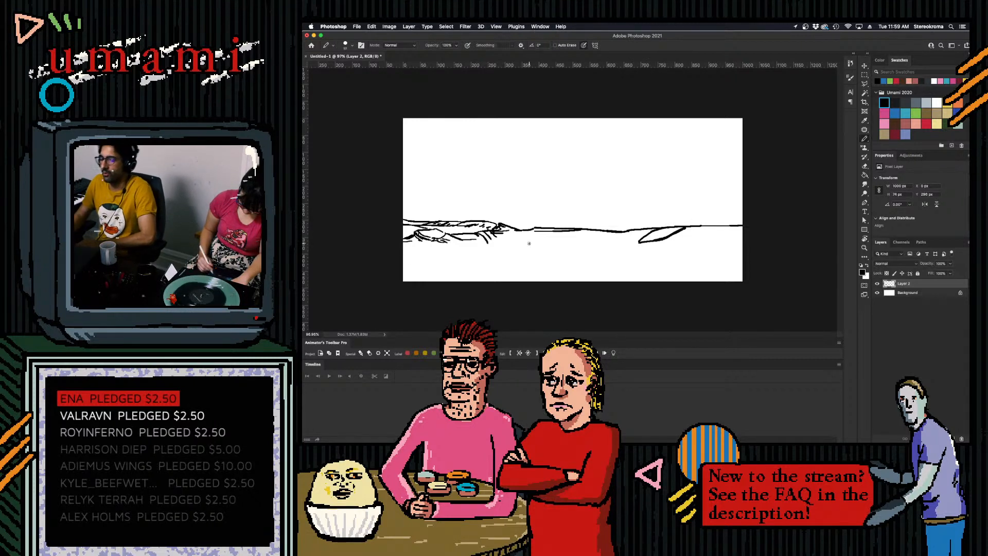
- Clear the detail strokes from the left shape and redraw it as a hill outline sloping into a small valley that meets the horizon line
mouse_move(426, 240)
mouse_down()
mouse_move(464, 239)
mouse_move(491, 248)
mouse_move(485, 237)
mouse_move(503, 234)
mouse_move(419, 238)
mouse_up()
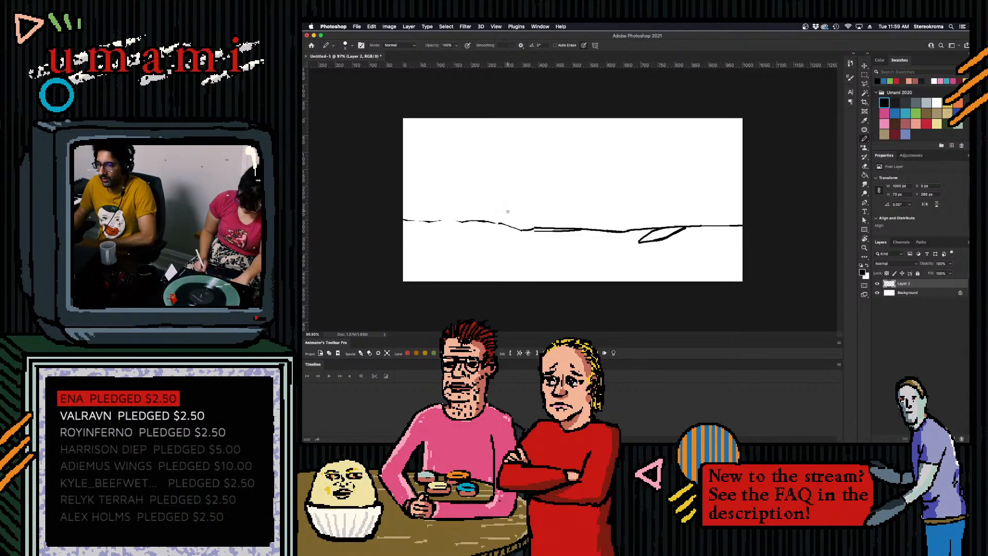
mouse_move(403, 220)
mouse_down()
mouse_move(479, 199)
mouse_move(431, 211)
mouse_move(449, 220)
mouse_move(401, 217)
mouse_move(452, 219)
mouse_move(399, 220)
mouse_move(467, 220)
mouse_move(406, 218)
mouse_move(440, 220)
mouse_up()
key(super+z)
key(super+z)
key(super+z)
key(super+z)
key(super+z)
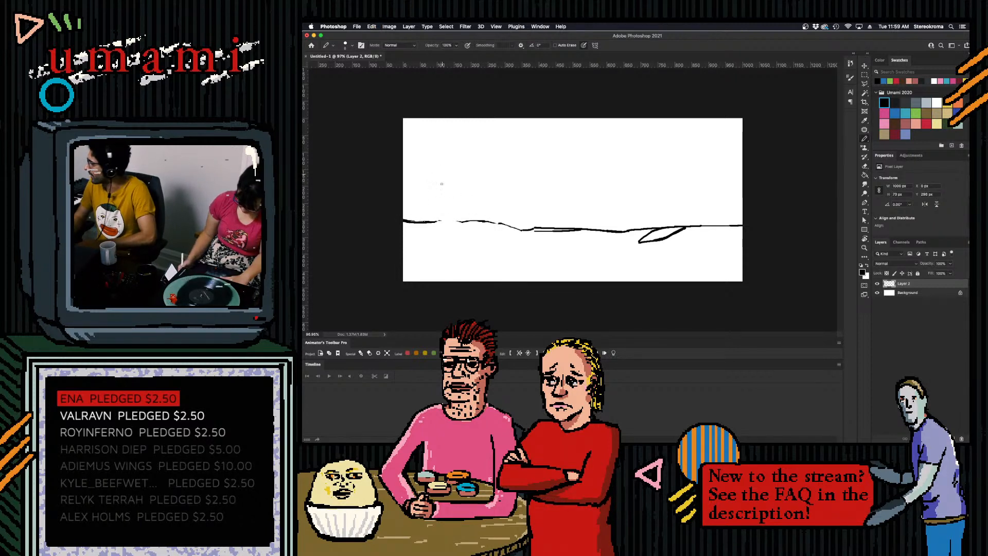
key(super+z)
mouse_move(403, 219)
mouse_down()
mouse_move(487, 215)
mouse_move(481, 228)
mouse_move(514, 226)
mouse_move(469, 225)
mouse_move(485, 221)
mouse_move(524, 232)
mouse_up()
key(super+z)
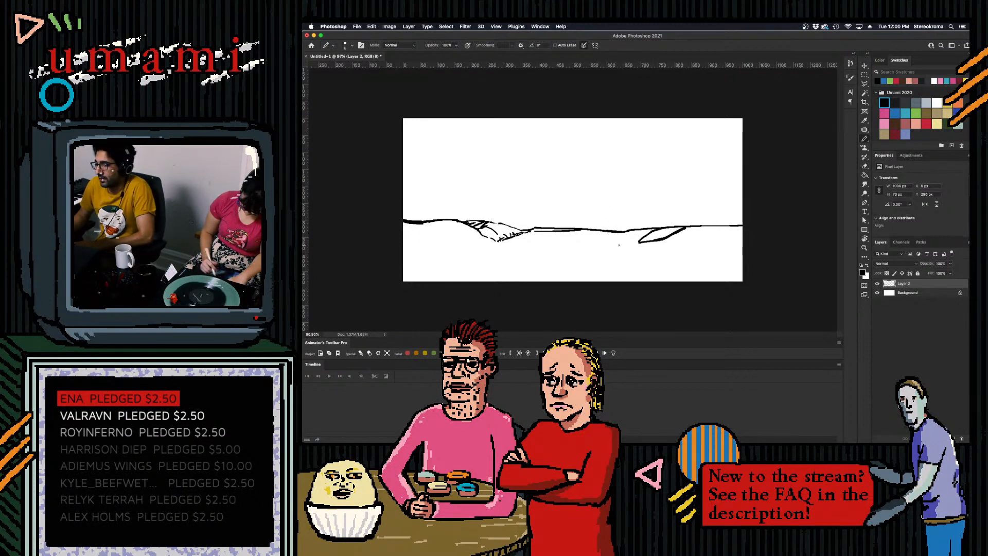
- Extend the right hollow's base line towards the centre and hatch the slope beside it with diagonal strokes, undoing the stray ones
drag(610, 244, 639, 242)
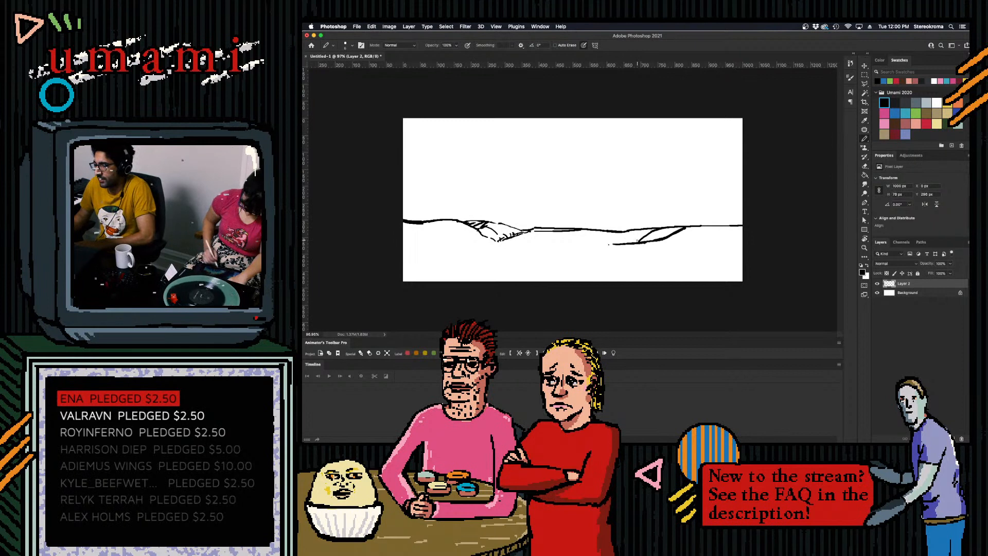
drag(500, 227, 546, 226)
mouse_move(698, 225)
mouse_down()
mouse_move(671, 240)
mouse_move(692, 241)
mouse_move(715, 224)
mouse_up()
key(super+z)
key(super+z)
key(super+z)
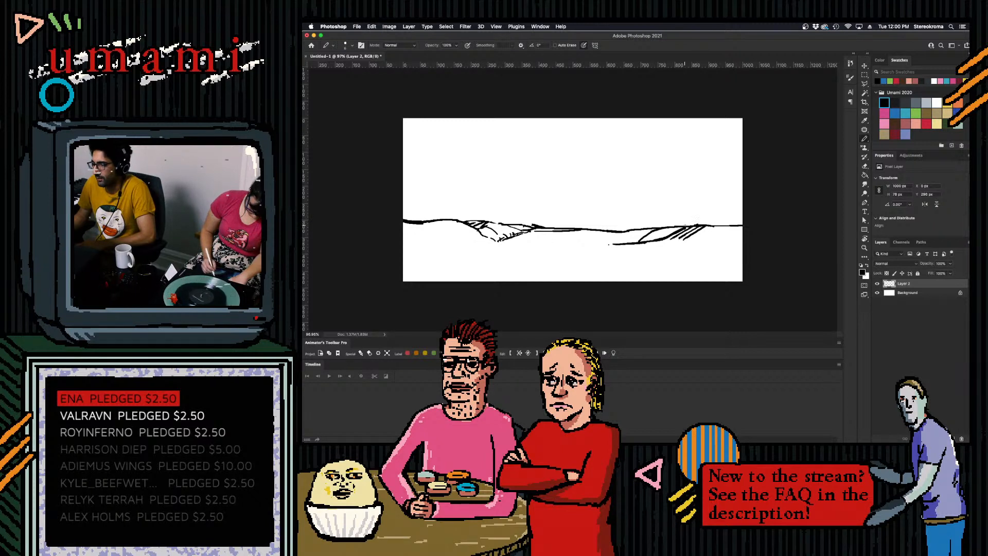
- Add a low hill ridge above the horizon line at the canvas's right edge, undoing the unwanted strokes
drag(699, 224, 743, 217)
key(super+z)
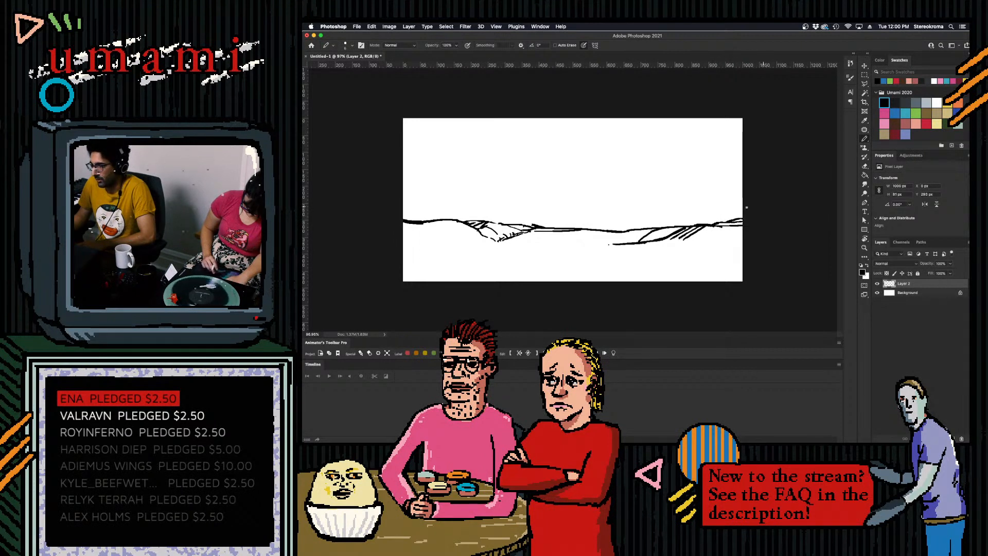
mouse_move(675, 227)
mouse_down()
mouse_move(729, 218)
mouse_move(697, 221)
mouse_move(726, 225)
mouse_up()
key(super+z)
key(super+z)
key(super+z)
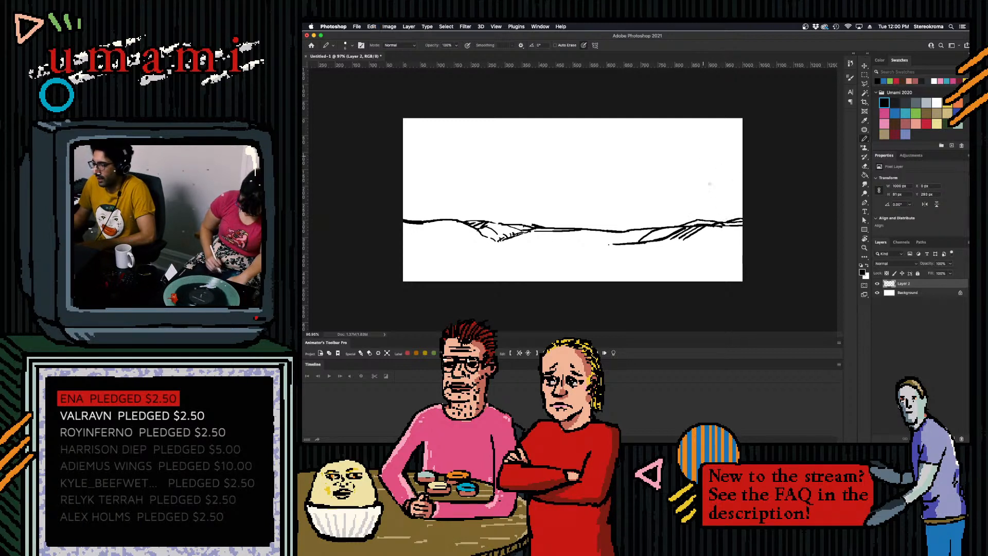
drag(708, 223, 729, 218)
key(super+z)
key(super+z)
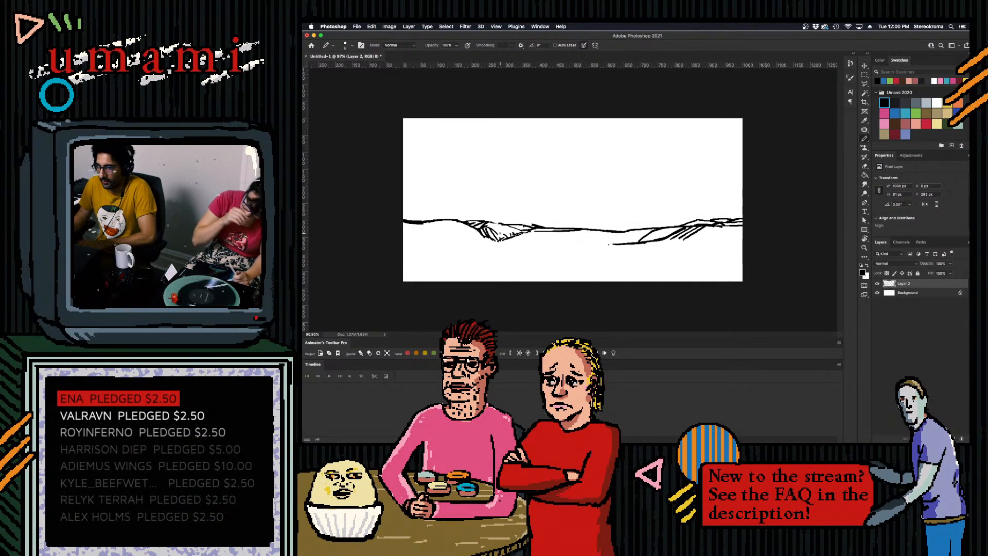
- Hatch the left valley's lower slope and shade the hilltop at the canvas's left edge, undoing the stray strokes
drag(498, 242, 538, 230)
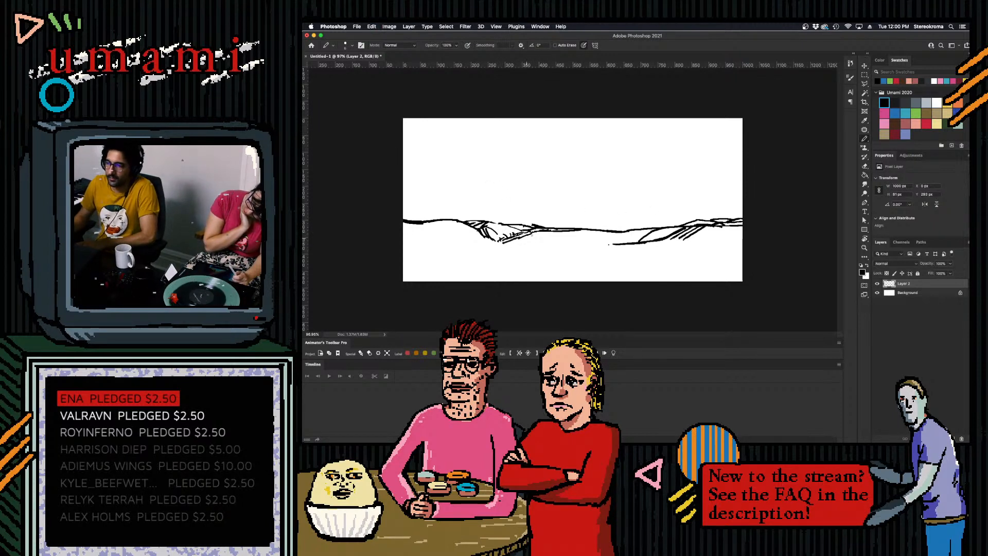
drag(526, 239, 549, 232)
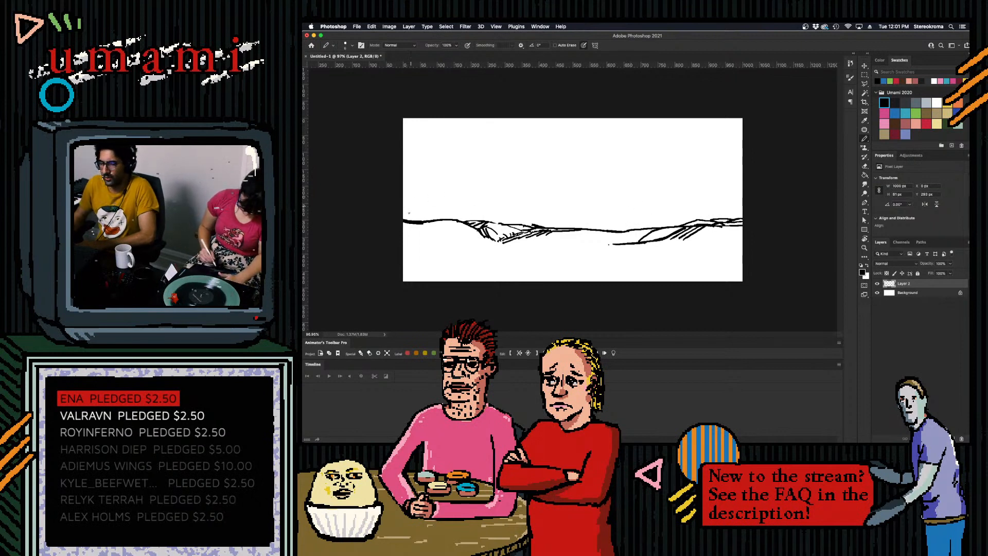
mouse_move(428, 224)
mouse_down()
mouse_move(400, 227)
mouse_move(424, 233)
mouse_move(447, 219)
mouse_up()
key(super+z)
key(super+z)
key(super+z)
key(super+z)
key(super+z)
key(super+z)
key(super+z)
key(super+z)
key(super+z)
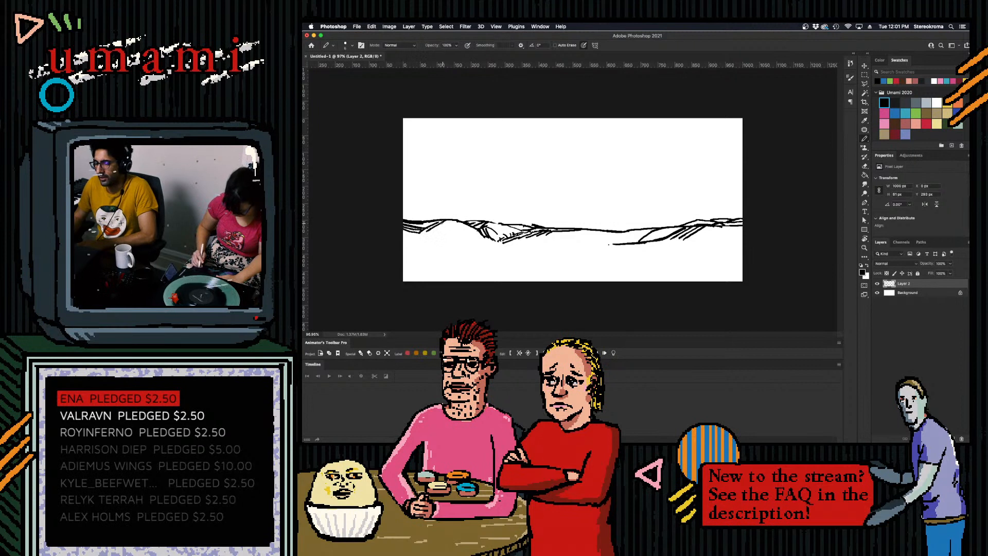
- Hatch the left hill's descending side between its crest and the valley, undoing the stray strokes
key(super+z)
mouse_move(450, 221)
mouse_down()
mouse_move(420, 230)
mouse_move(451, 224)
mouse_move(457, 239)
mouse_move(460, 208)
mouse_move(474, 227)
mouse_up()
key(super+z)
key(super+z)
key(super+z)
key(super+z)
key(super+z)
key(super+z)
key(super+z)
key(super+z)
key(super+z)
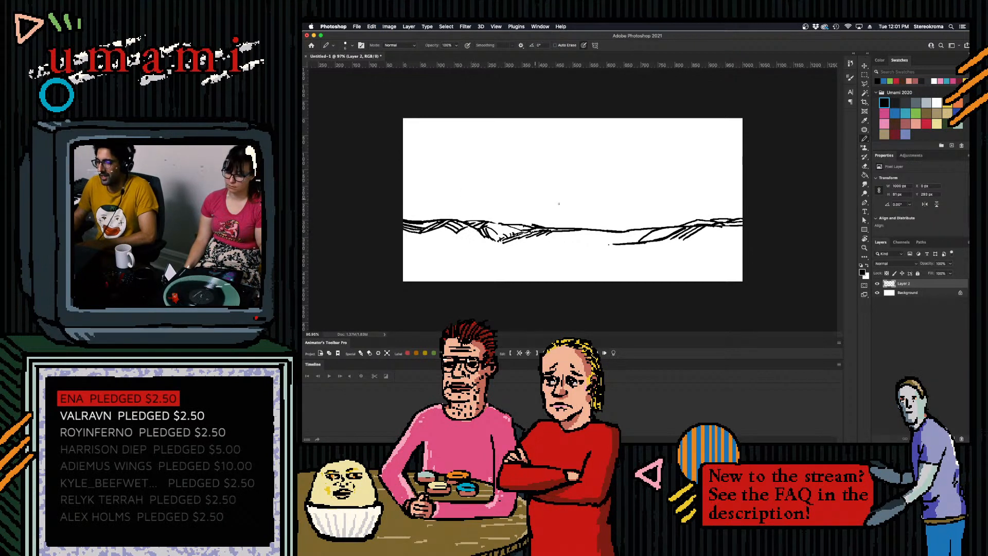
- Draw the right hill's lower contour from beneath its hatching up to the canvas's right edge
mouse_move(684, 243)
mouse_down()
mouse_move(700, 236)
mouse_move(691, 241)
mouse_up()
key(super+z)
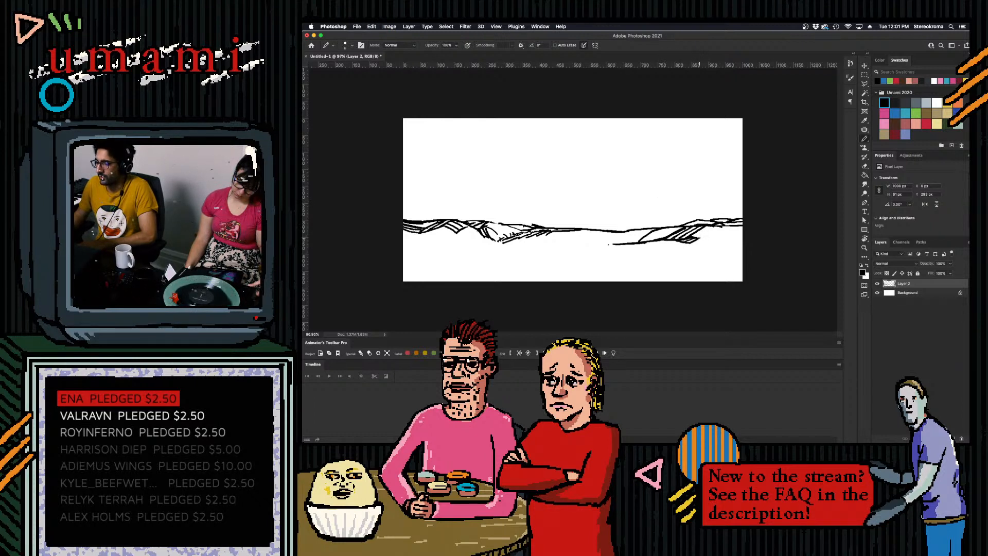
drag(697, 239, 741, 230)
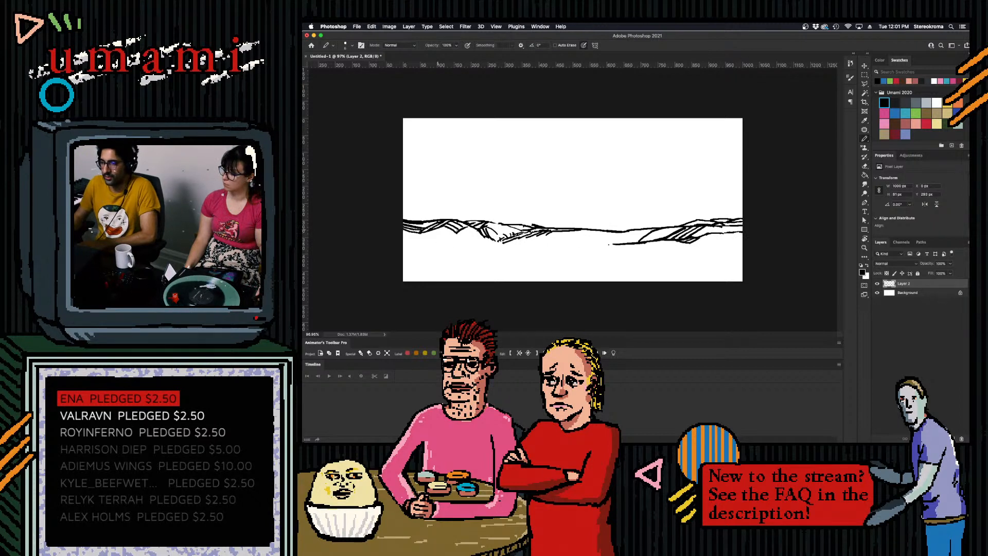
- Add a curved contour from the left hillside down into the valley, undoing the stray strokes
mouse_move(458, 232)
mouse_down()
mouse_move(487, 243)
mouse_move(454, 244)
mouse_move(523, 232)
mouse_up()
key(super+z)
- Draw a ground line beneath the left hill from the canvas's left edge to the valley, undoing the stray strokes
key(super+z)
- Hatch the ground just below the left valley with short diagonal strokes, undoing the unwanted ones
key(super+z)
key(super+z)
key(super+z)
key(super+z)
mouse_move(400, 248)
mouse_down()
mouse_move(467, 235)
mouse_move(441, 241)
mouse_move(471, 248)
mouse_move(458, 250)
mouse_move(501, 241)
mouse_move(475, 253)
mouse_move(507, 244)
mouse_up()
key(super+z)
key(super+z)
key(super+z)
key(super+z)
key(super+z)
key(super+z)
key(super+z)
key(super+z)
drag(495, 249, 512, 244)
drag(503, 249, 546, 242)
key(super+z)
key(super+z)
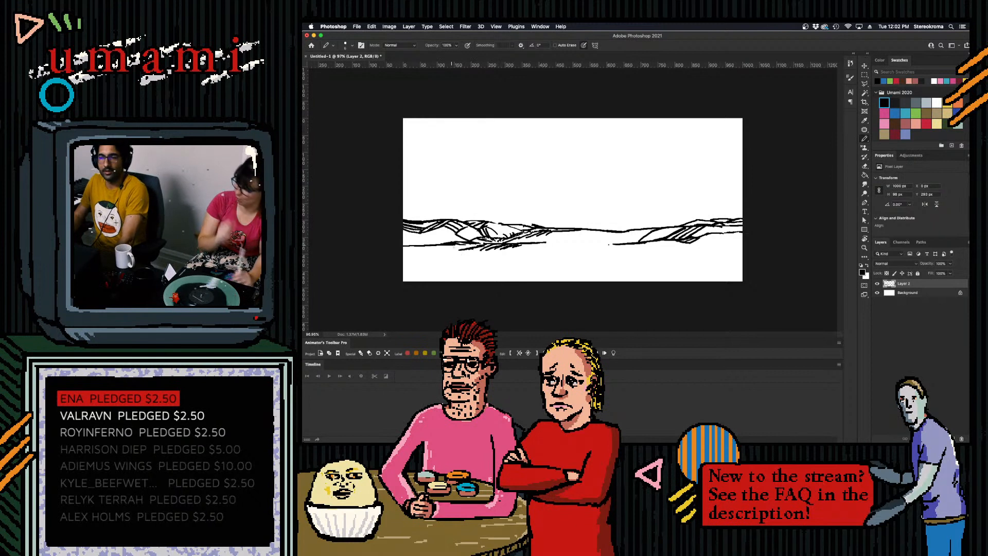
drag(444, 246, 494, 252)
key(super+z)
key(super+z)
key(super+z)
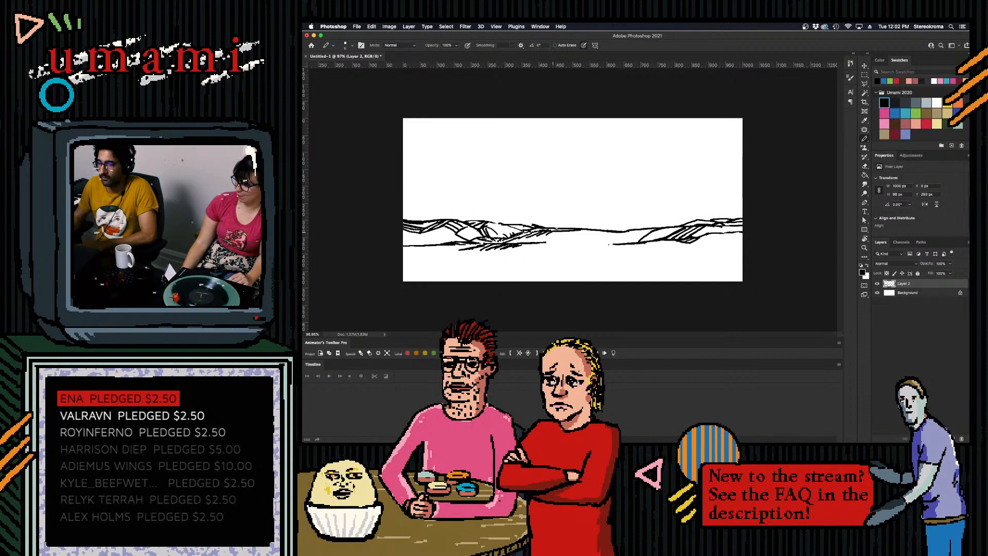
- Draw a hatched bank contour below the middle of the horizon and darken the right hill's ridge line
mouse_move(560, 244)
mouse_down()
mouse_move(598, 238)
mouse_move(596, 246)
mouse_move(647, 236)
mouse_move(591, 243)
mouse_move(659, 225)
mouse_up()
key(super+z)
key(super+z)
drag(659, 227, 673, 223)
drag(668, 226, 707, 218)
key(super+z)
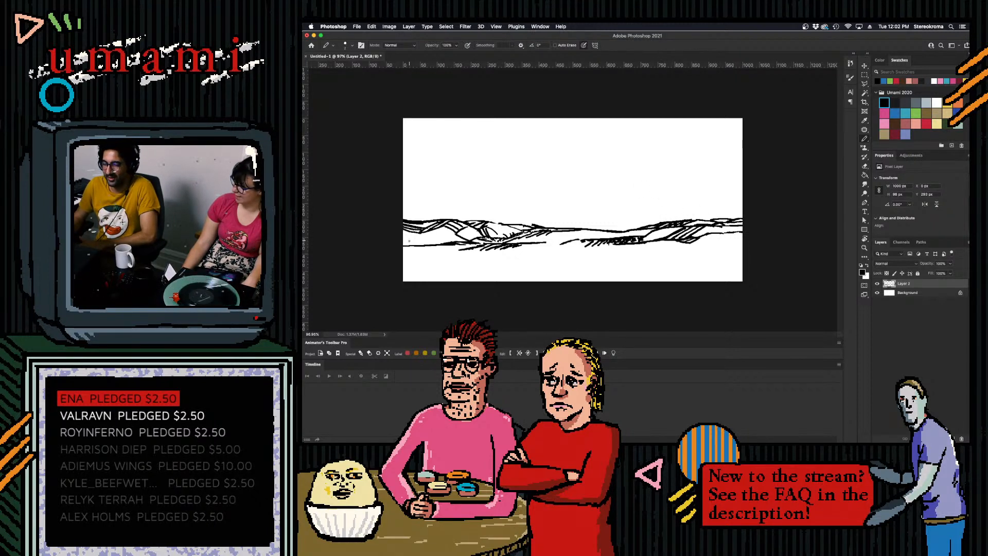
- Try a face in profile with a larger brush in the sky above the hills, undo it and reduce the brush size
key(bracketright)
key(bracketright)
mouse_move(582, 132)
mouse_down()
mouse_move(587, 184)
mouse_move(618, 204)
mouse_move(585, 220)
mouse_move(650, 187)
mouse_up()
drag(597, 165, 628, 140)
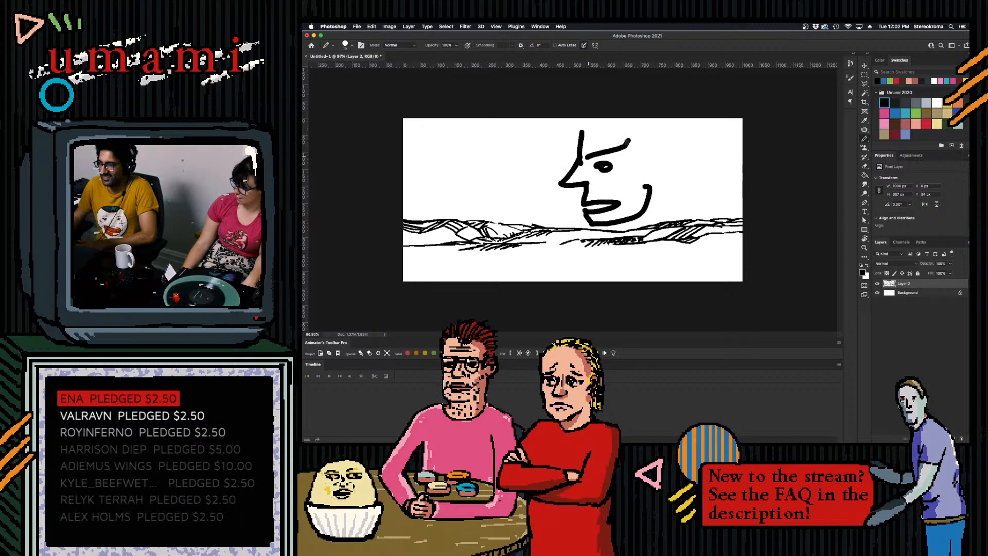
key(super+z)
- Draw a hatched foreground bank about 190 px long running in from the canvas's lower right edge, undoing the stray strokes
key(super+z)
key(super+z)
key(super+z)
key(super+z)
key(super+z)
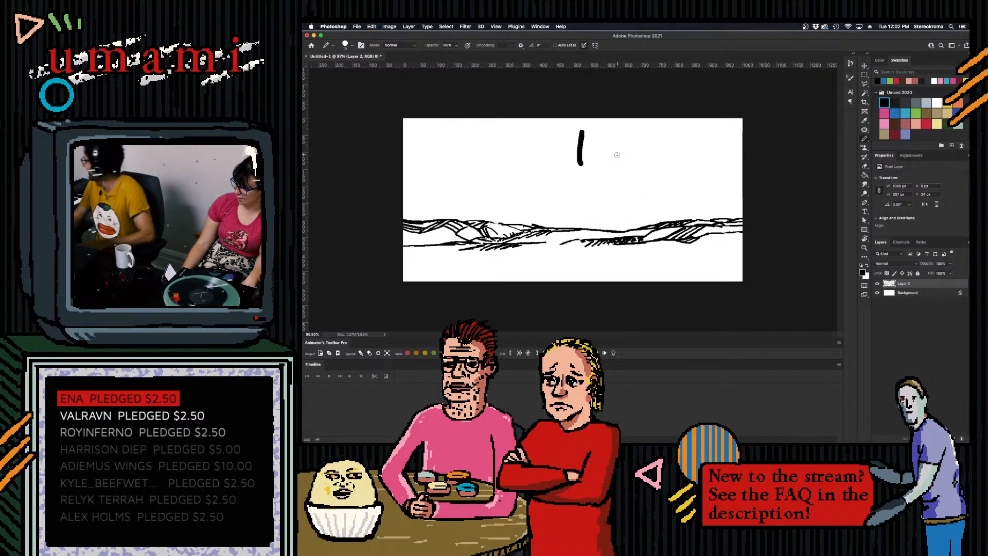
key(bracketleft)
key(bracketleft)
key(bracketleft)
drag(699, 251, 742, 241)
key(super+z)
key(super+z)
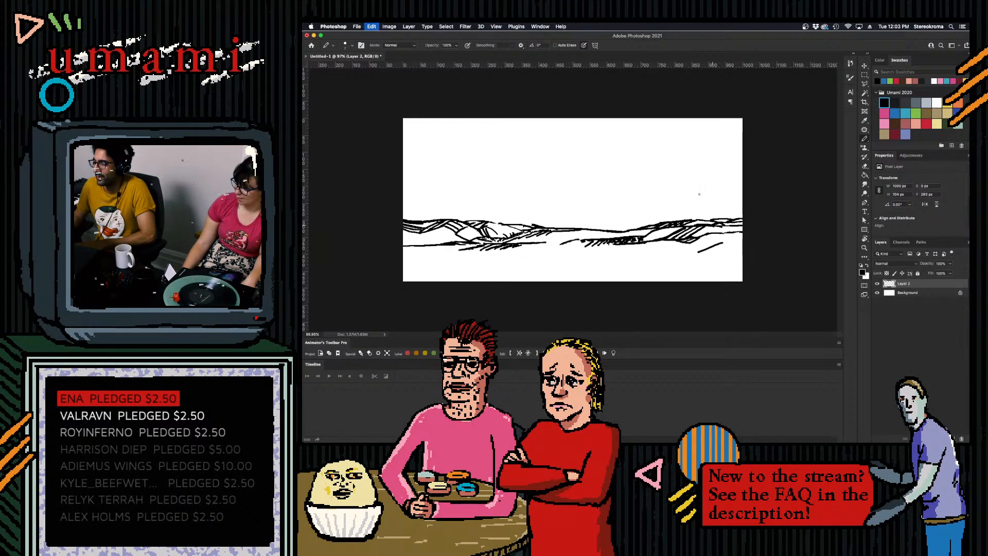
mouse_move(704, 253)
mouse_down()
mouse_move(744, 239)
mouse_move(743, 252)
mouse_up()
key(super+z)
key(super+z)
drag(676, 254, 743, 246)
key(super+z)
key(super+z)
drag(678, 255, 691, 253)
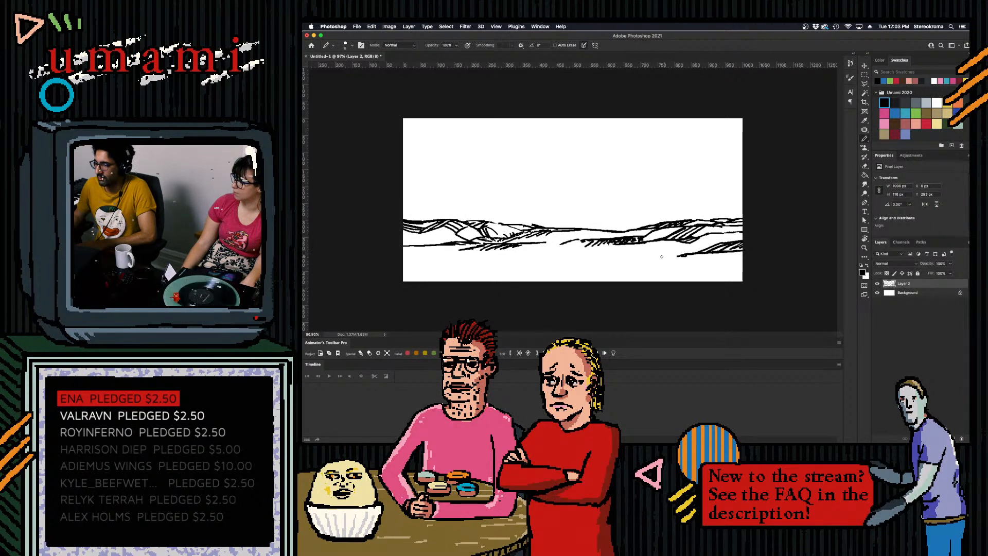
- Shade the band above the ground line at the canvas's left edge with a smaller brush, undoing the stray strokes
mouse_move(399, 242)
mouse_down()
mouse_move(408, 241)
mouse_move(435, 243)
mouse_move(418, 242)
mouse_move(442, 231)
mouse_move(429, 243)
mouse_move(438, 241)
mouse_move(400, 238)
mouse_move(449, 237)
mouse_up()
key(super+z)
key(super+z)
key([)
key([)
key(super+z)
key(super+z)
key(super+z)
key(super+z)
key(super+z)
key(super+z)
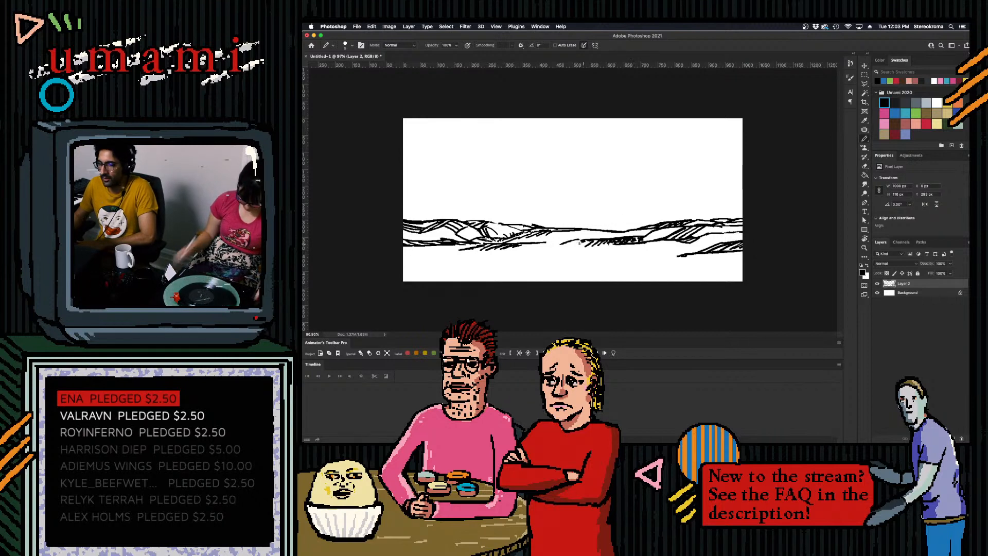
- Sketch grassy tufts and short broken dashes in the lower left foreground, undoing the stray strokes
drag(512, 225, 522, 230)
key(super+z)
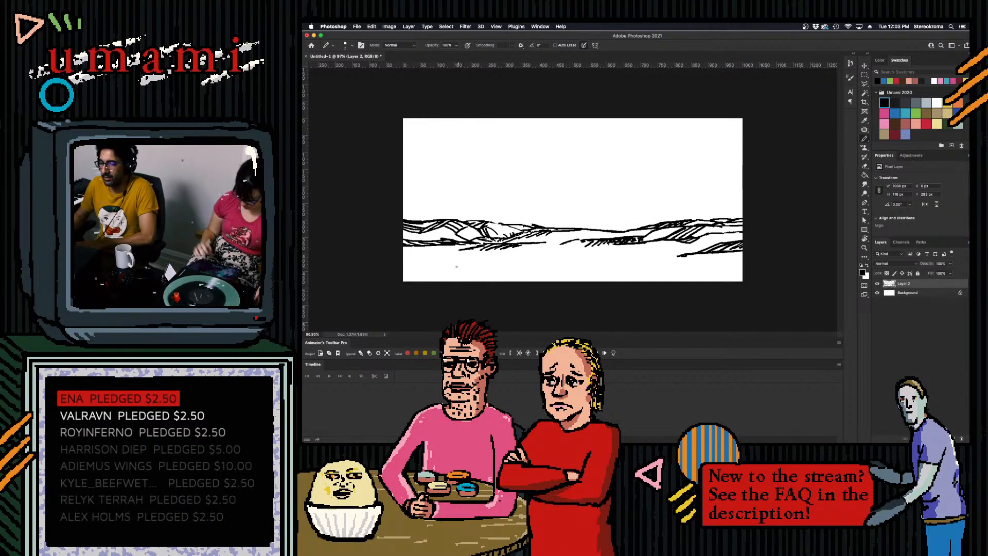
mouse_move(436, 248)
mouse_down()
mouse_move(479, 253)
mouse_move(422, 262)
mouse_up()
key(super+z)
key(super+z)
key(super+z)
key(super+z)
key(super+z)
key(super+z)
key(super+z)
drag(416, 258, 434, 262)
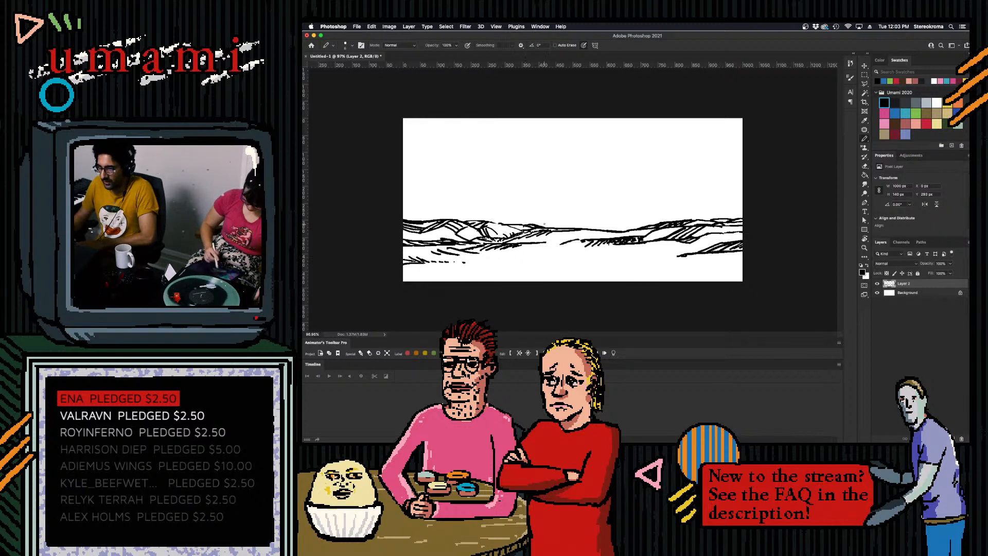
- Draw an irregular foreground contour below the central bank, linking the left valley's hatching with the right foreground bank
mouse_move(543, 243)
mouse_down()
mouse_move(631, 255)
mouse_move(699, 244)
mouse_up()
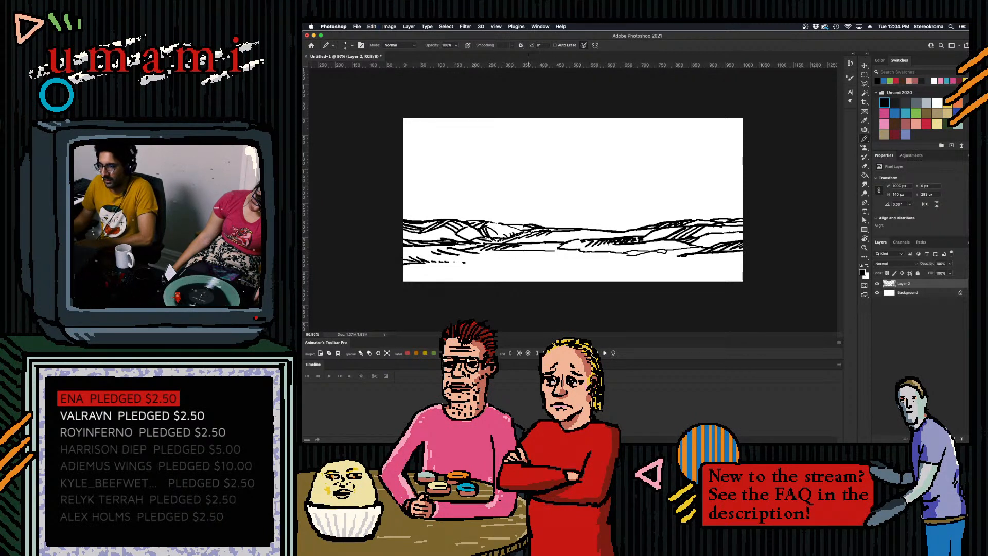
drag(492, 250, 560, 254)
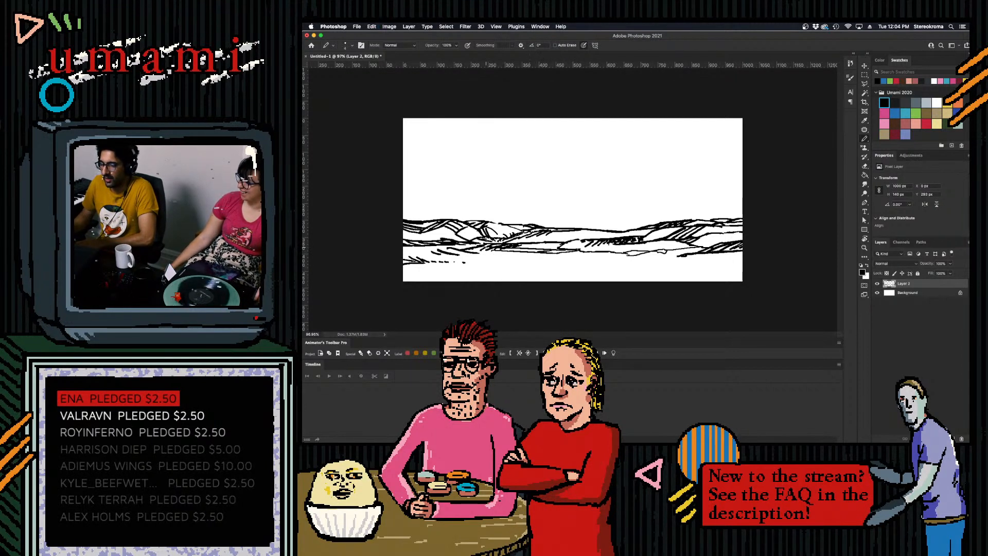
drag(479, 251, 507, 253)
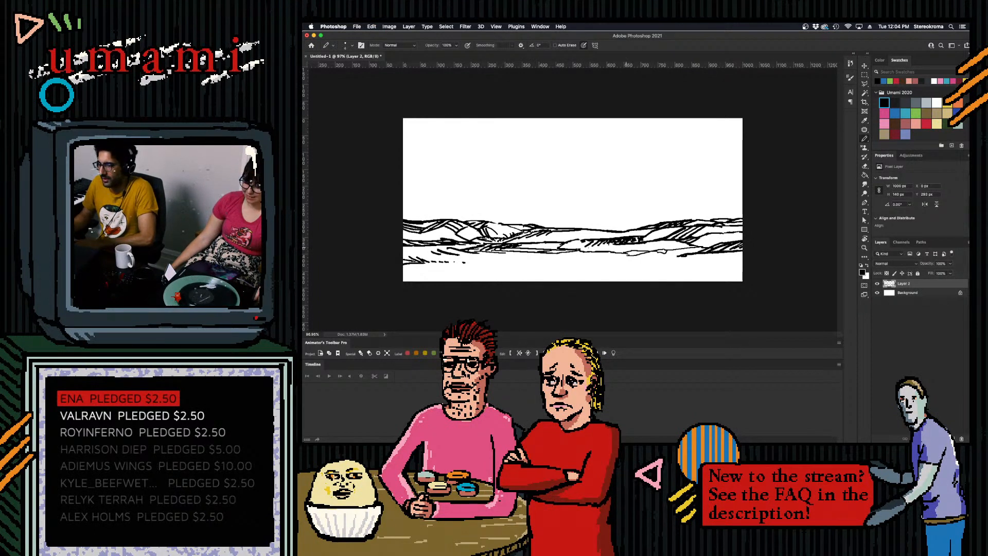
- Add thin horizontal contour strokes between the central bank's hatching and the foreground contour, undoing the unwanted ones
drag(586, 248, 684, 246)
key(super+z)
key(super+z)
key(super+z)
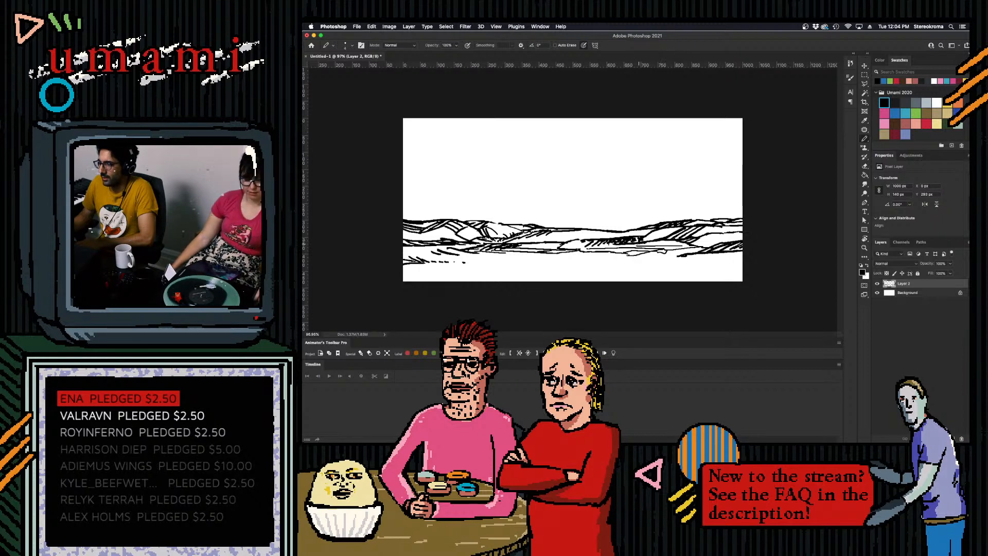
key(super+z)
- Add further fine ground strokes around the central bank and just right of the left valley, undoing the stray ones
key(super+z)
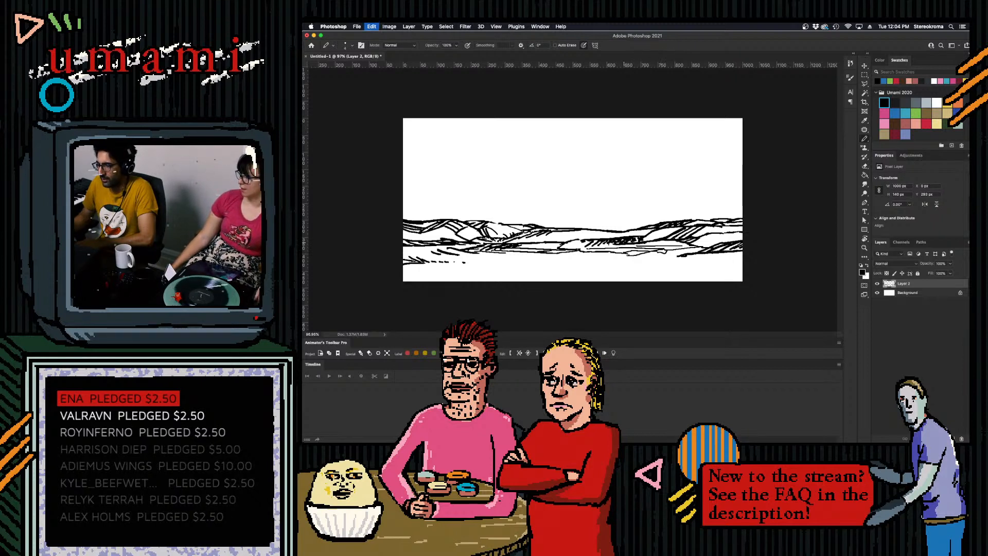
drag(623, 247, 681, 244)
key(super+z)
key(super+z)
key(super+z)
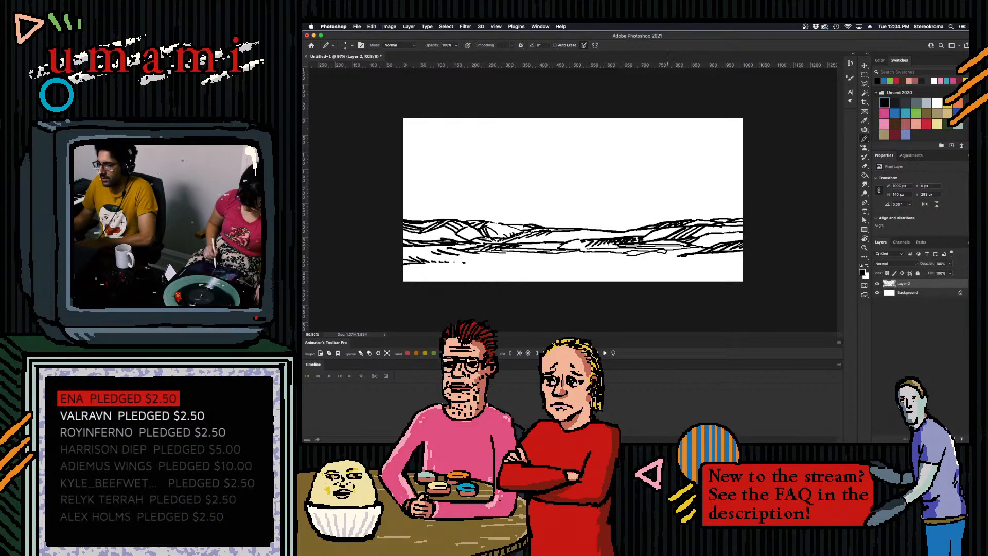
drag(521, 247, 561, 244)
key(super+z)
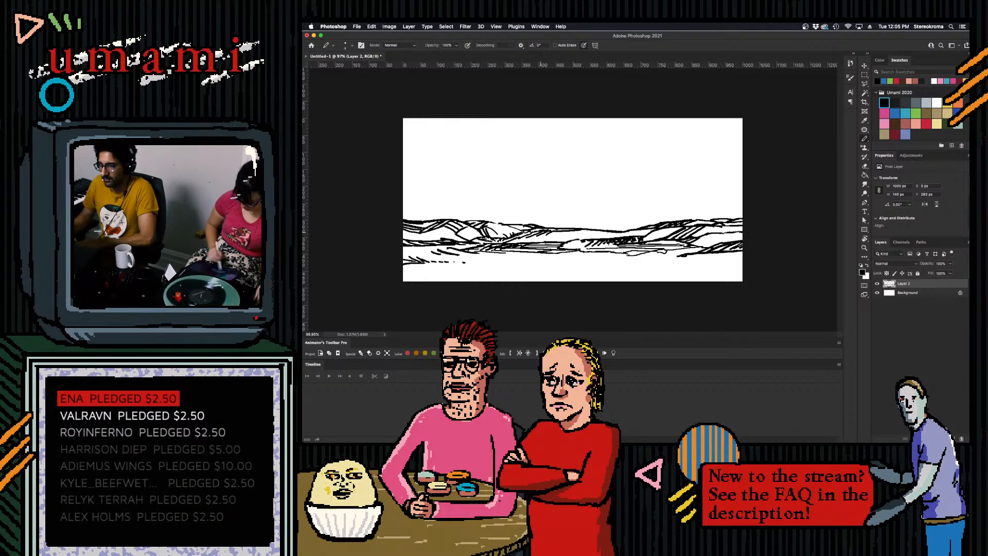
- Draw an uneven foreground contour running from the left foreground dashes toward the central bank, undoing the stray strokes at both sides
drag(692, 243, 737, 239)
key(super+z)
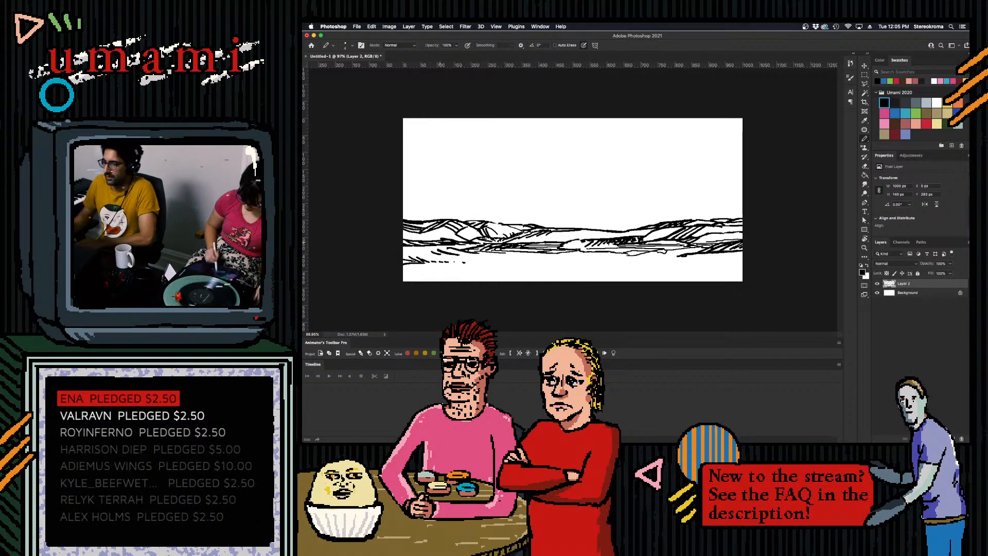
drag(403, 250, 473, 254)
key(super+z)
mouse_move(452, 250)
mouse_down()
mouse_move(506, 266)
mouse_move(550, 256)
mouse_up()
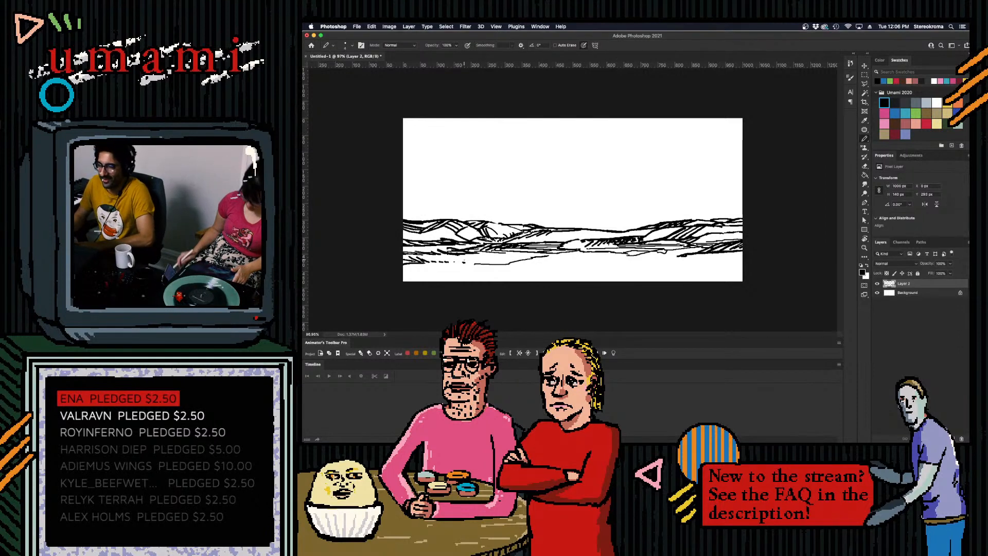
drag(466, 261, 487, 262)
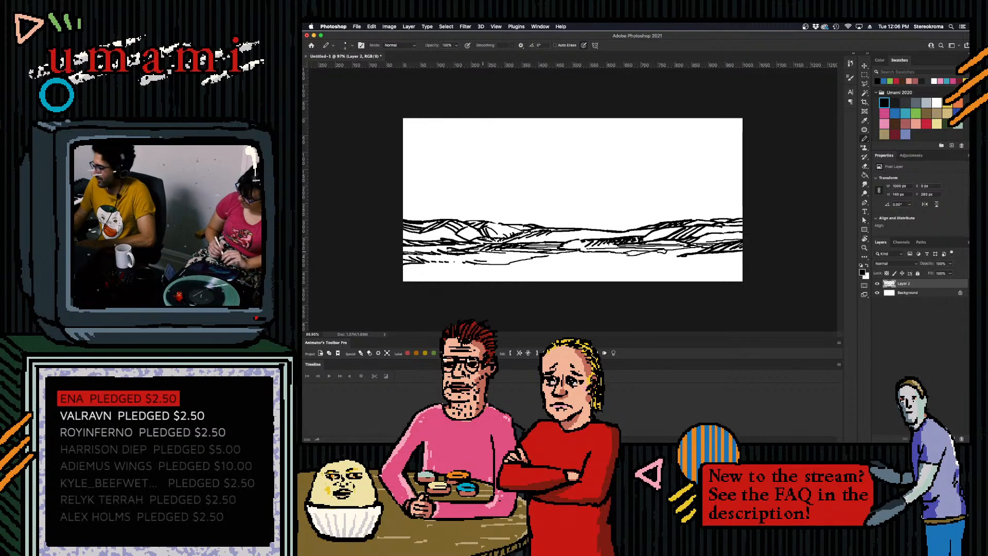
- Continue the foreground contour to the canvas's right edge and add lower bank lines in the right foreground
mouse_move(453, 262)
mouse_down()
mouse_move(531, 252)
mouse_move(660, 272)
mouse_move(649, 264)
mouse_move(742, 266)
mouse_up()
drag(665, 265, 743, 264)
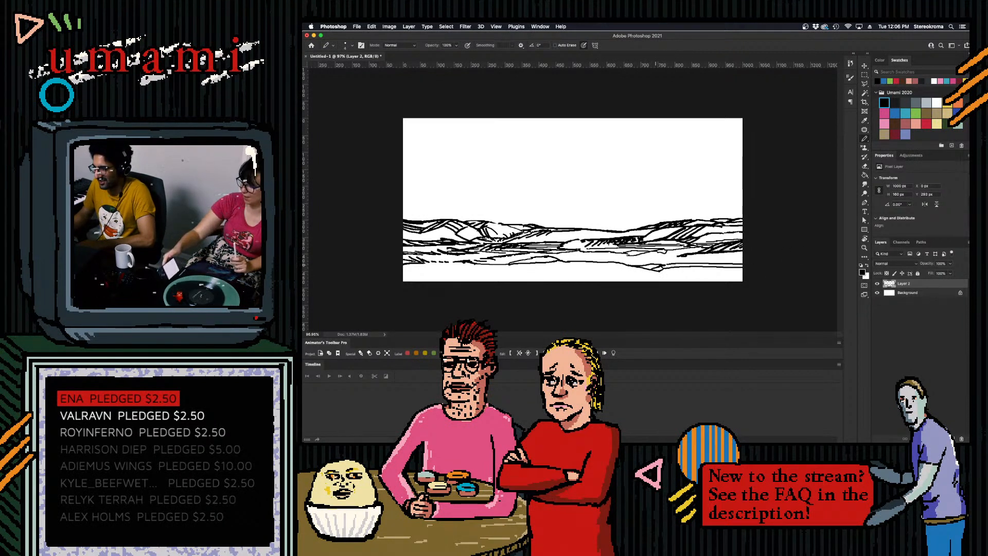
drag(660, 275, 743, 275)
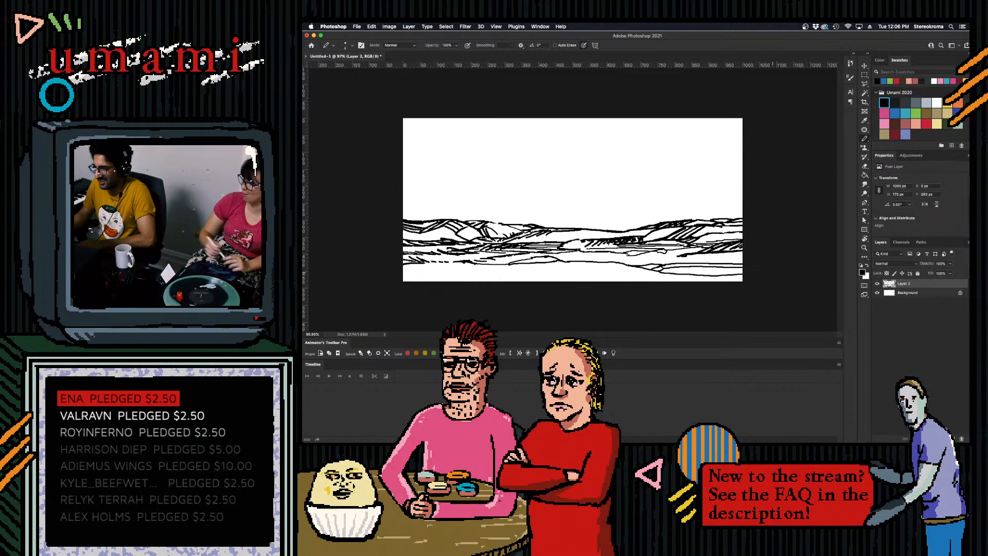
- Draw a contour rising from the canvas's lower left edge to the central foreground, undoing the first strokes along the bottom edge
drag(404, 278, 497, 281)
drag(601, 279, 639, 277)
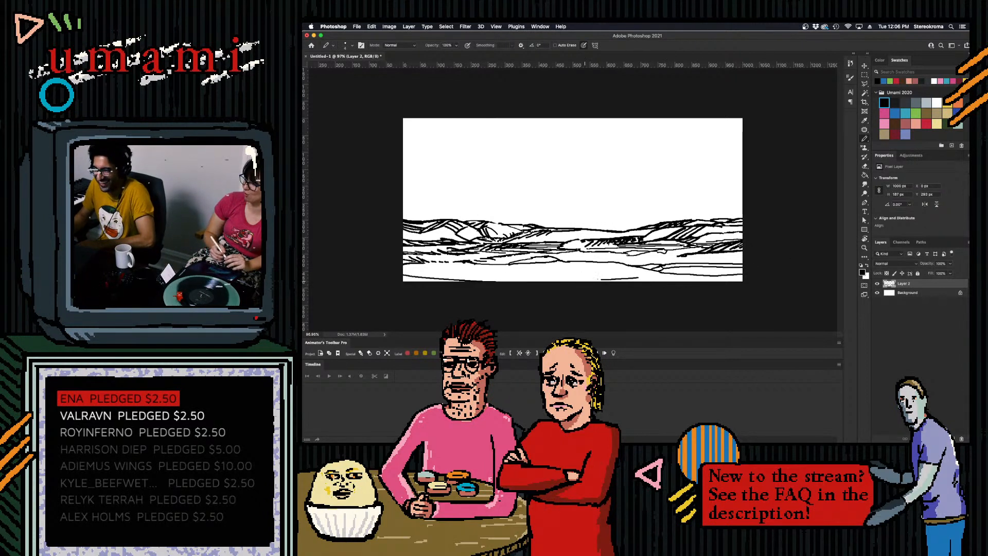
key(super+z)
key(super+z)
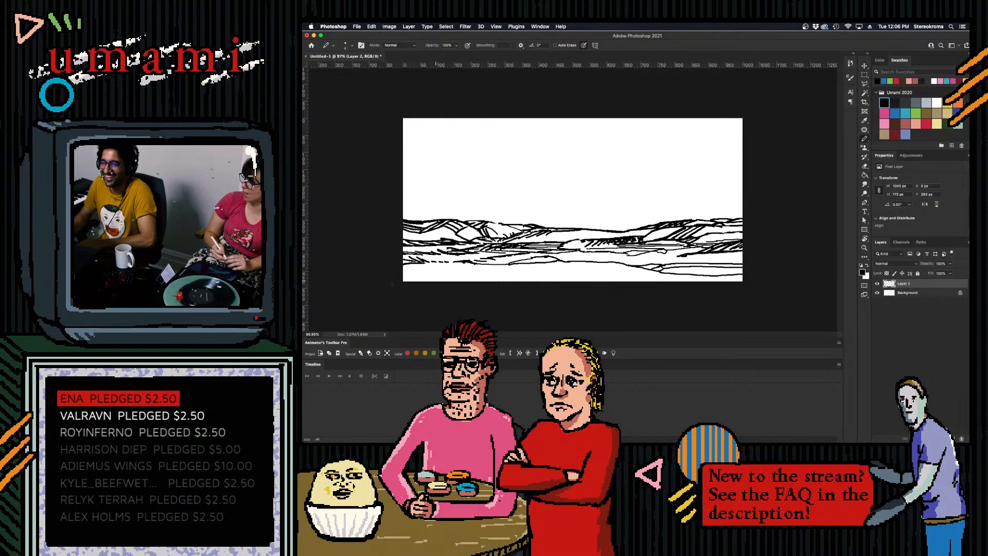
drag(433, 281, 510, 270)
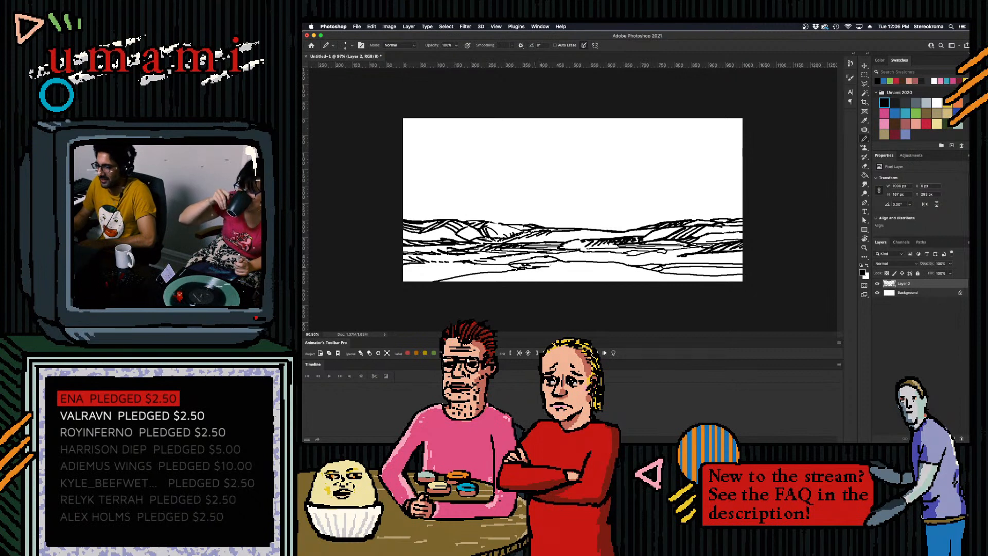
drag(552, 265, 591, 263)
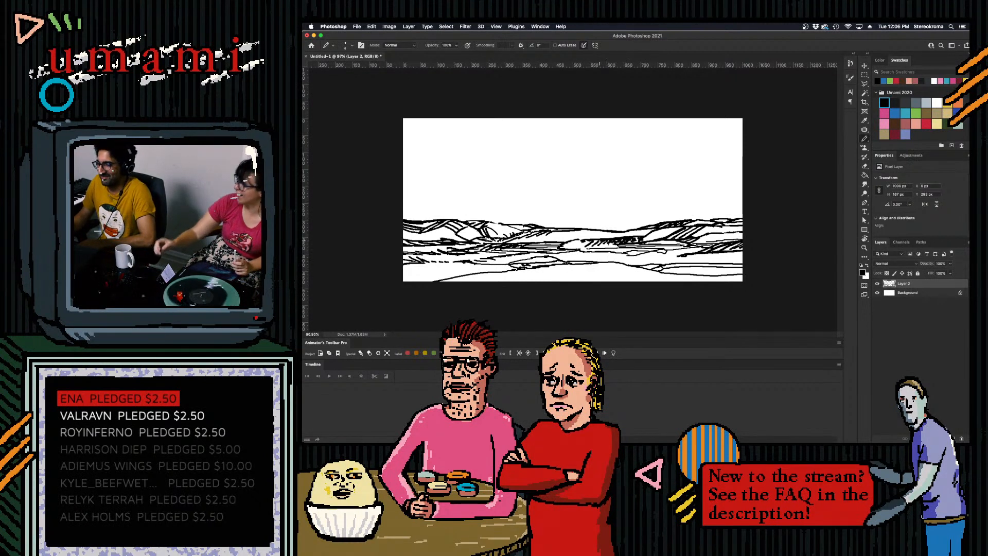
- Try an enlarged charcoal stroke over the left hills on a new layer above the line art, and undo it
click(952, 438)
click(897, 102)
key(bracketright)
key(bracketright)
key(bracketright)
mouse_move(417, 248)
mouse_down()
mouse_move(397, 238)
mouse_move(416, 264)
mouse_up()
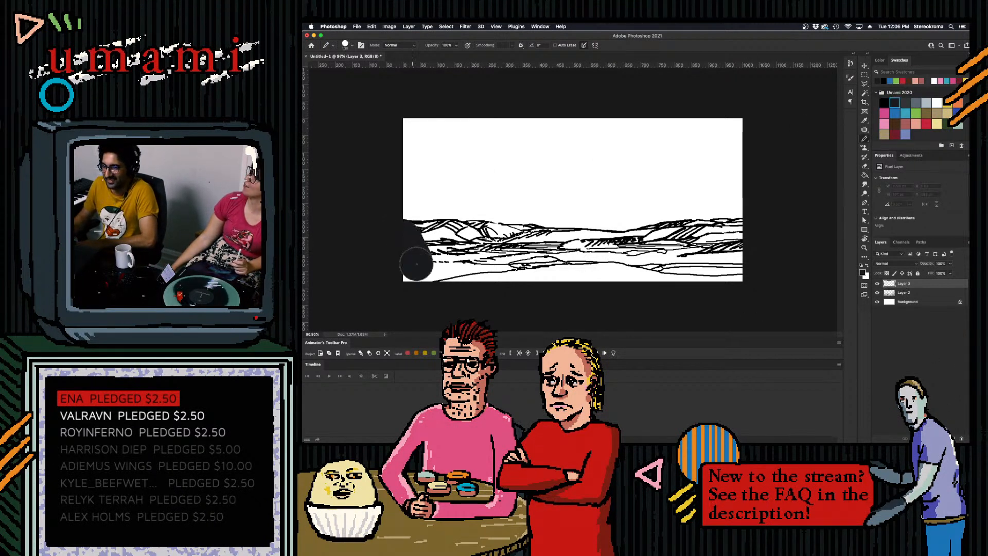
key(ctrl+z)
- Add another new layer between the line art layer and the Background
click(919, 292)
click(910, 303)
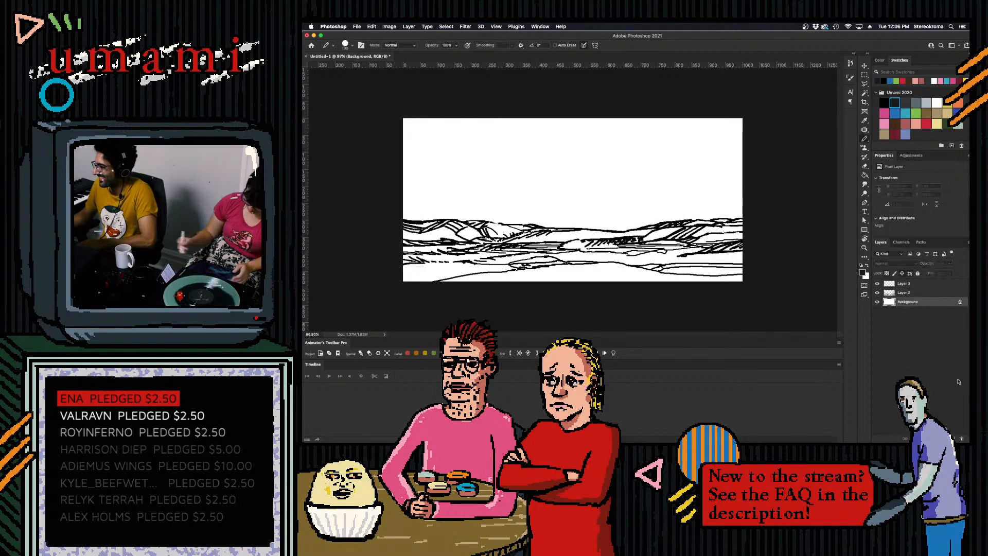
click(911, 321)
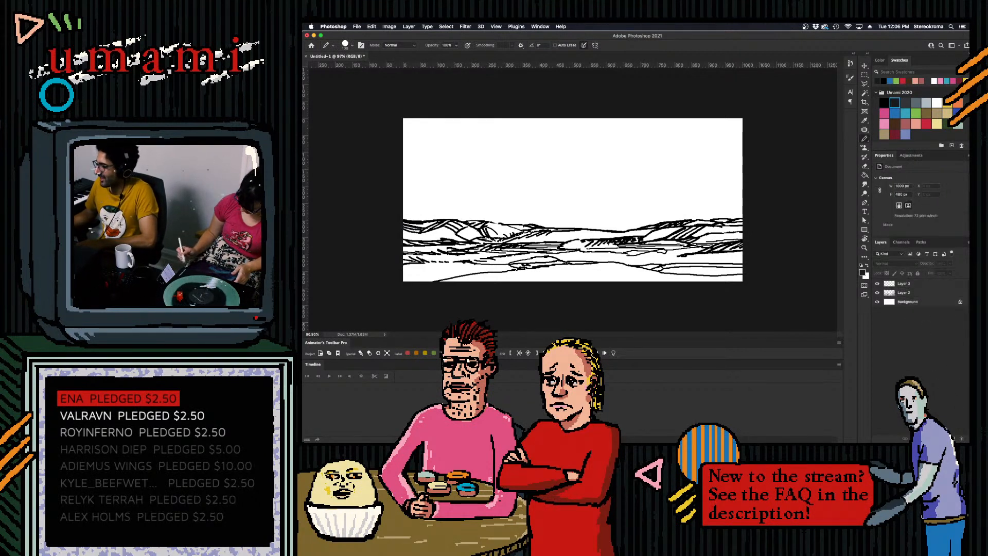
click(952, 438)
drag(907, 284, 908, 304)
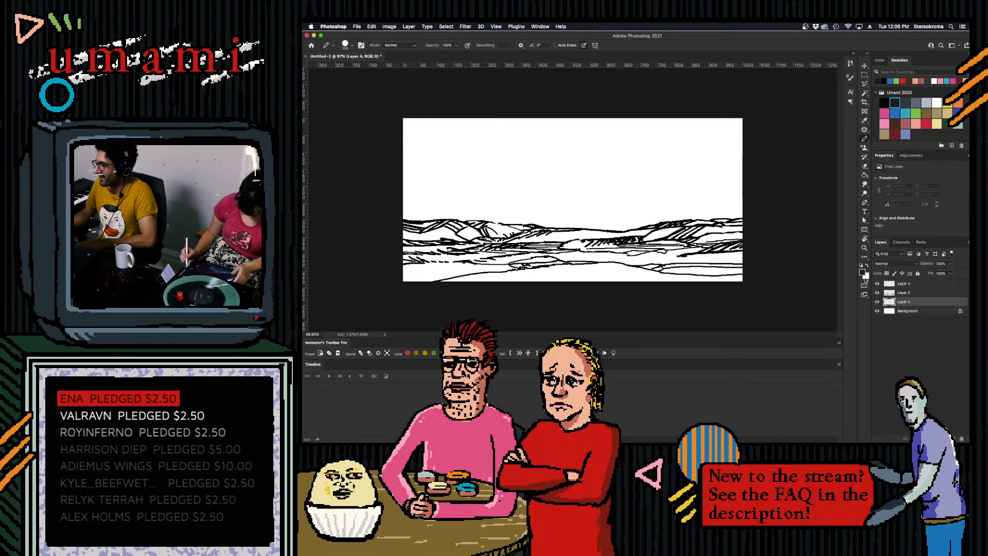
- Save the document as "EP24 Dolly Rocks A" in PSD format in the Interface Episode 24 folder
click(357, 26)
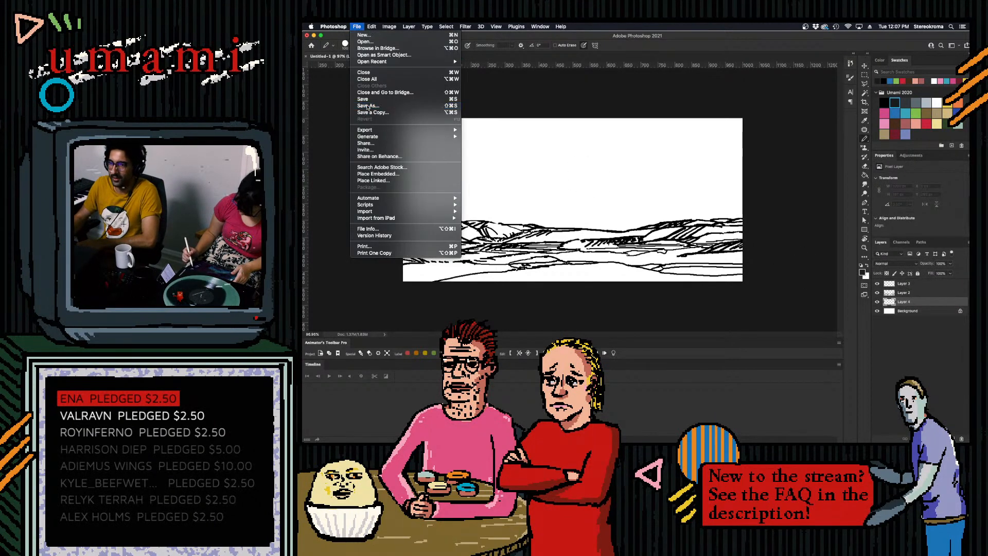
click(367, 106)
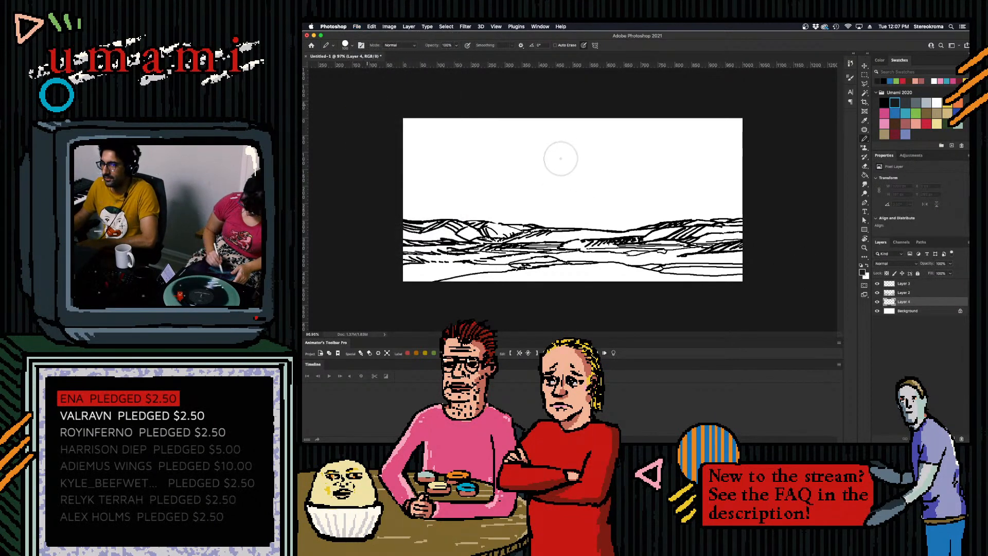
click(420, 349)
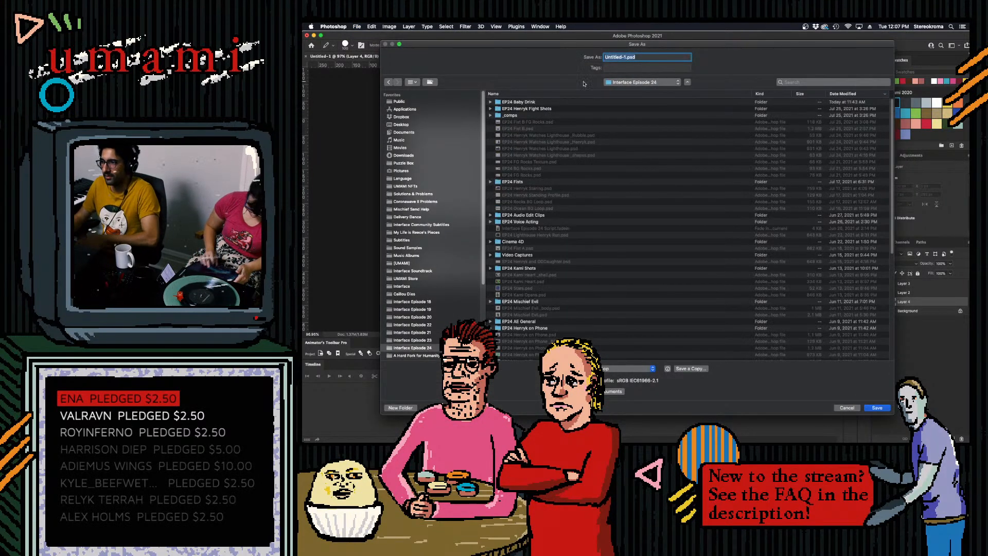
text(EP24)
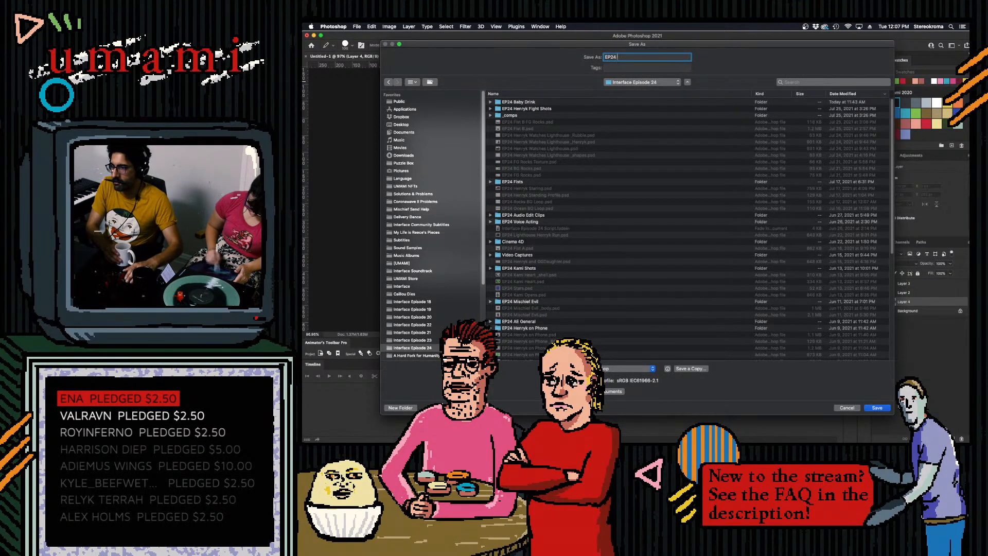
text( Roc)
key(BackSpace)
key(BackSpace)
key(BackSpace)
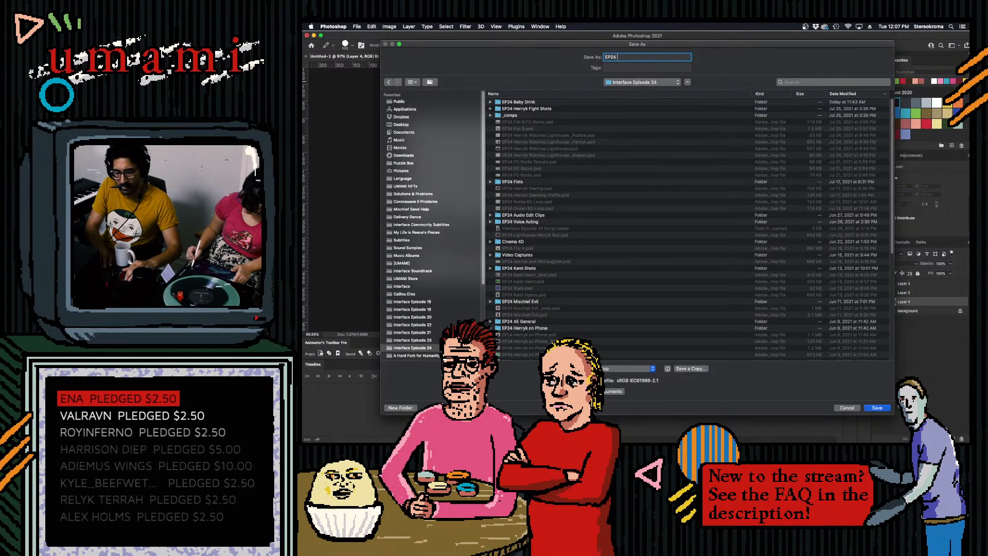
text(Dolly Works)
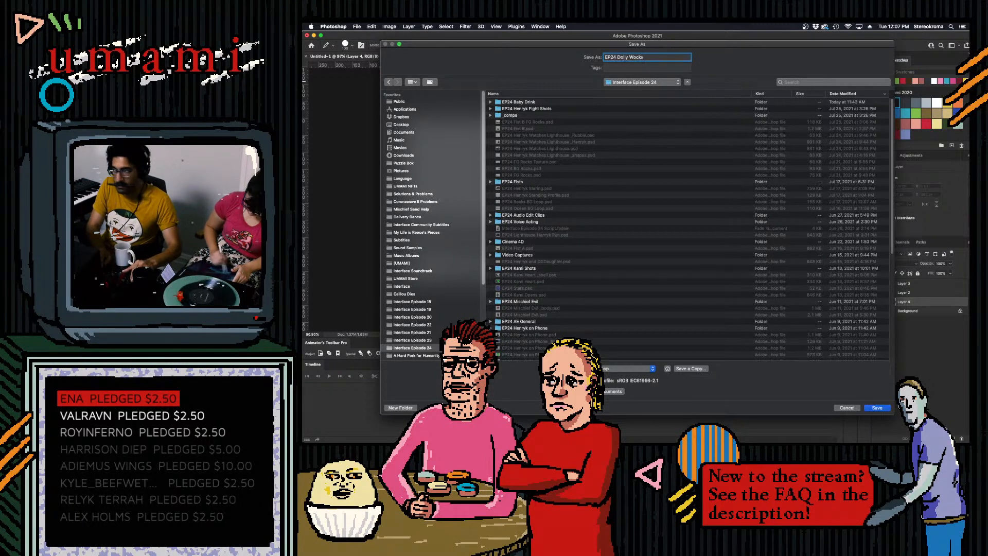
key(BackSpace)
key(BackSpace)
key(BackSpace)
key(BackSpace)
text(Rocks)
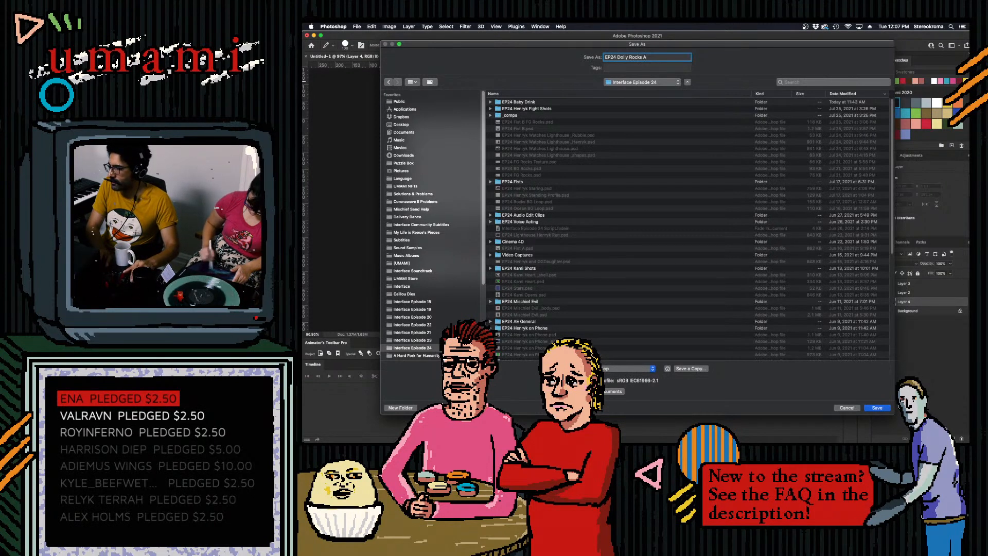
key(Return)
key(Return)
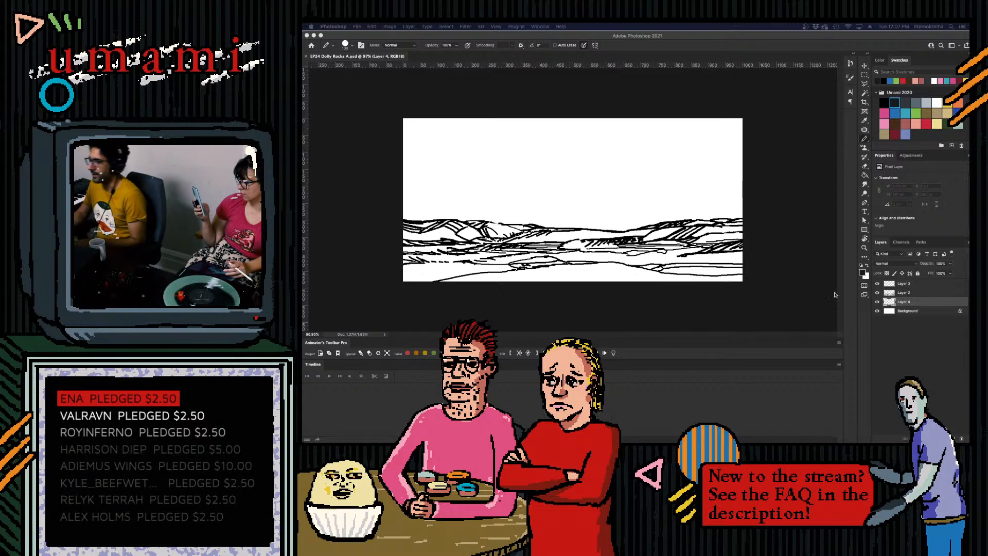
- Paint solid charcoal under the left hills, the central ground and the whole foreground, adjusting the brush size along the hill outlines
click(752, 236)
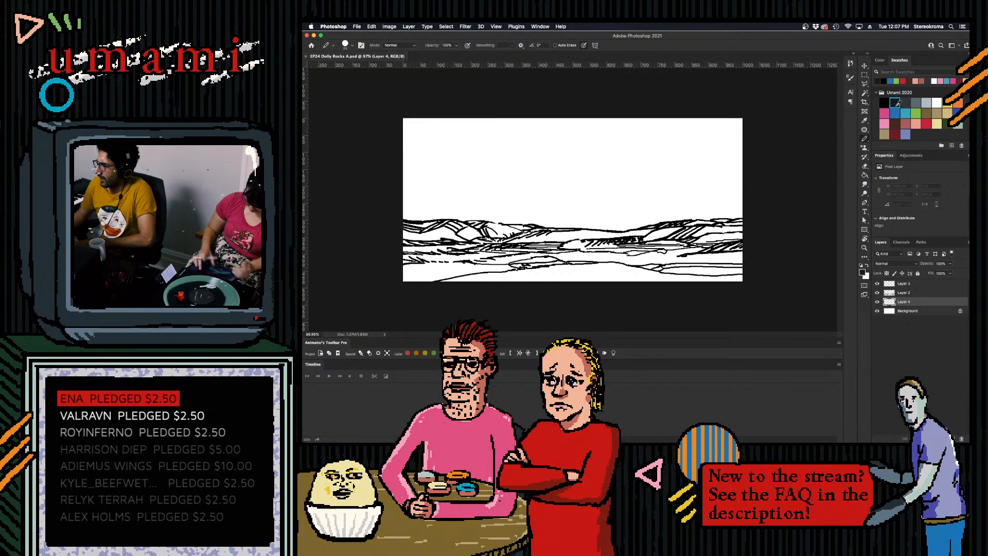
key(bracketright)
key(bracketright)
key(bracketright)
key(bracketright)
key(bracketright)
key(bracketright)
key(bracketright)
key(bracketright)
key(bracketright)
key(bracketright)
key(bracketright)
key(bracketleft)
key(bracketleft)
mouse_move(411, 254)
mouse_down()
mouse_move(402, 270)
mouse_move(402, 239)
mouse_move(463, 242)
mouse_move(486, 255)
mouse_move(471, 239)
mouse_move(531, 246)
mouse_move(550, 265)
mouse_move(548, 250)
mouse_move(584, 252)
mouse_move(582, 273)
mouse_move(439, 267)
mouse_move(631, 276)
mouse_move(584, 256)
mouse_move(620, 240)
mouse_move(596, 235)
mouse_move(720, 254)
mouse_move(625, 275)
mouse_move(737, 278)
mouse_move(699, 289)
mouse_move(734, 270)
mouse_up()
key([)
key([)
key([)
key([)
key([)
key([)
key([)
key(])
key(])
key(])
key(])
key(])
key(])
key(])
key(])
key(])
key(])
key(])
key([)
key([)
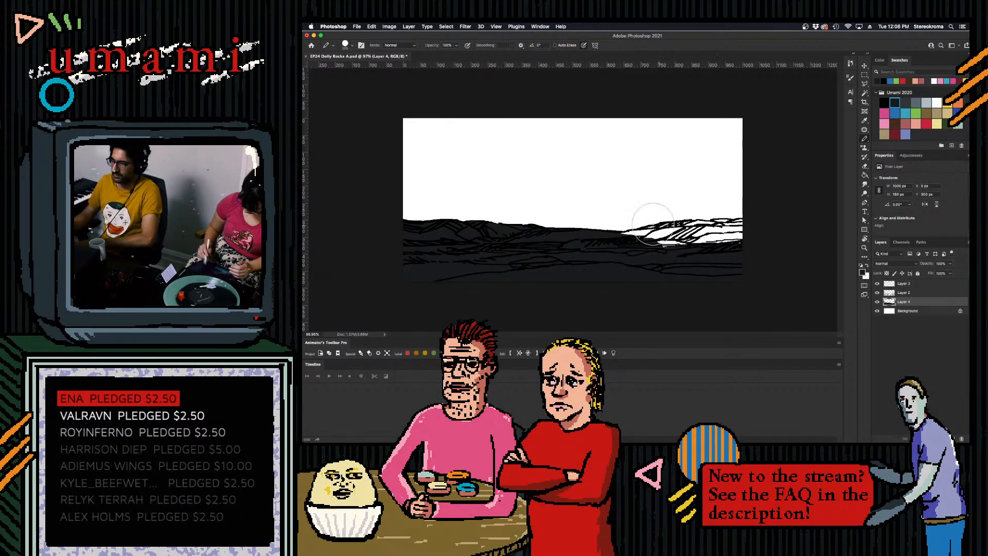
- Fill the right hills with the same charcoal up to their skyline, using a smaller brush near the outline
key([)
key([)
key([)
key([)
key([)
key([)
key([)
key([)
key([)
key([)
mouse_move(630, 241)
mouse_down()
mouse_move(664, 218)
mouse_move(646, 234)
mouse_move(670, 227)
mouse_move(639, 233)
mouse_move(663, 229)
mouse_move(653, 232)
mouse_move(676, 244)
mouse_move(645, 261)
mouse_move(690, 242)
mouse_move(676, 241)
mouse_move(737, 222)
mouse_up()
key(])
key(])
key(])
key(])
key(])
key(])
key(])
key([)
key([)
key([)
key([)
key([)
key([)
key([)
key([)
key([)
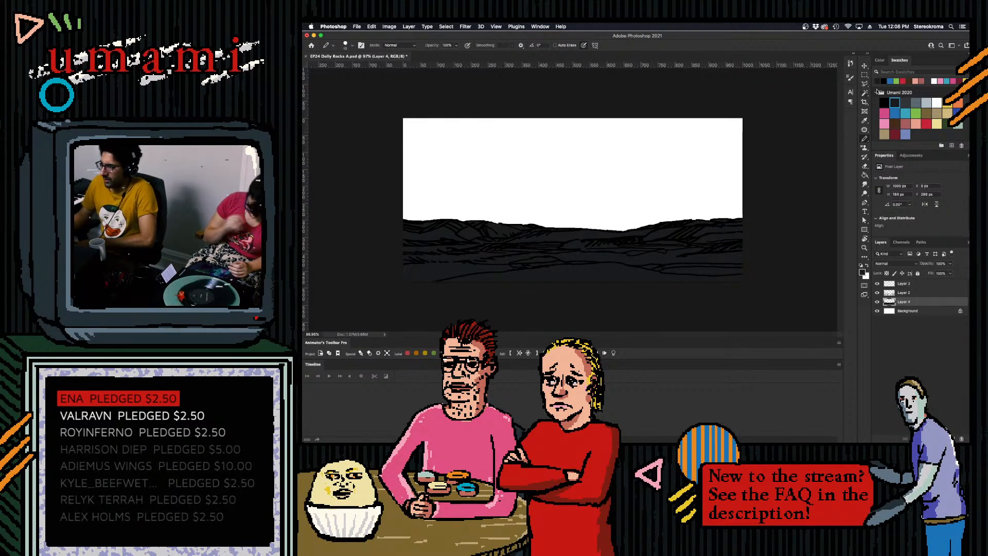
- Shade the hills and ground planes with the slightly lighter charcoal swatch beneath the line art, undoing stray strokes, and save the file
click(906, 103)
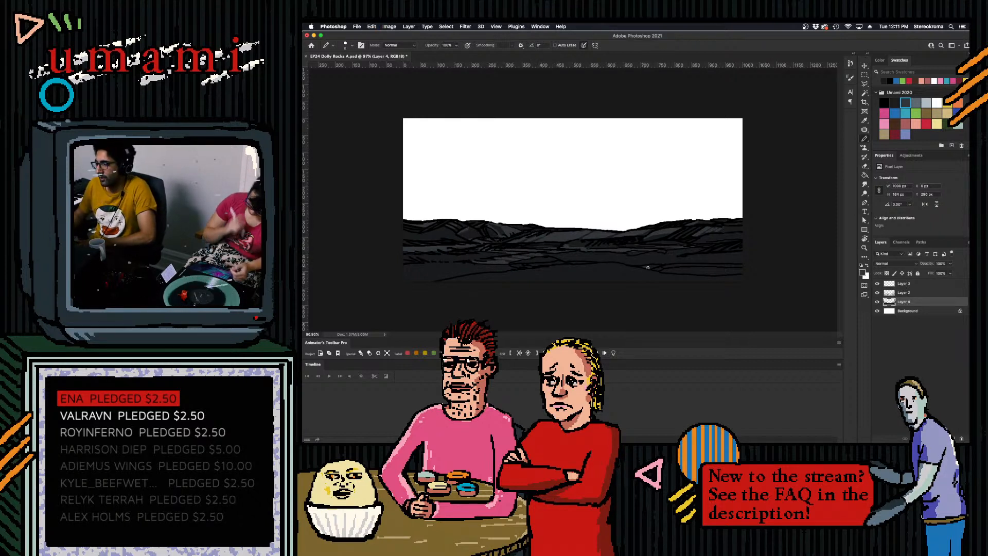
key(super+z)
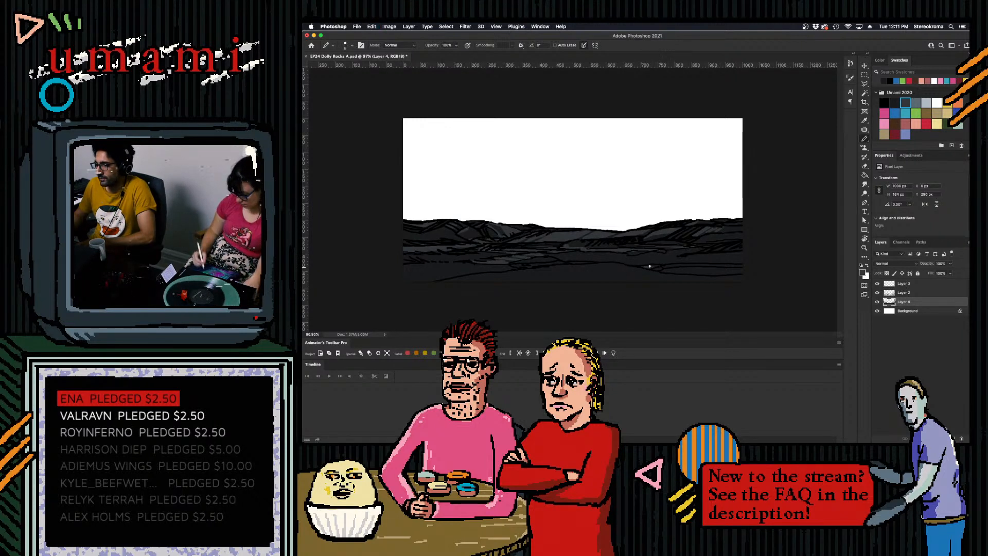
key(super+z)
drag(668, 265, 768, 259)
key(super+z)
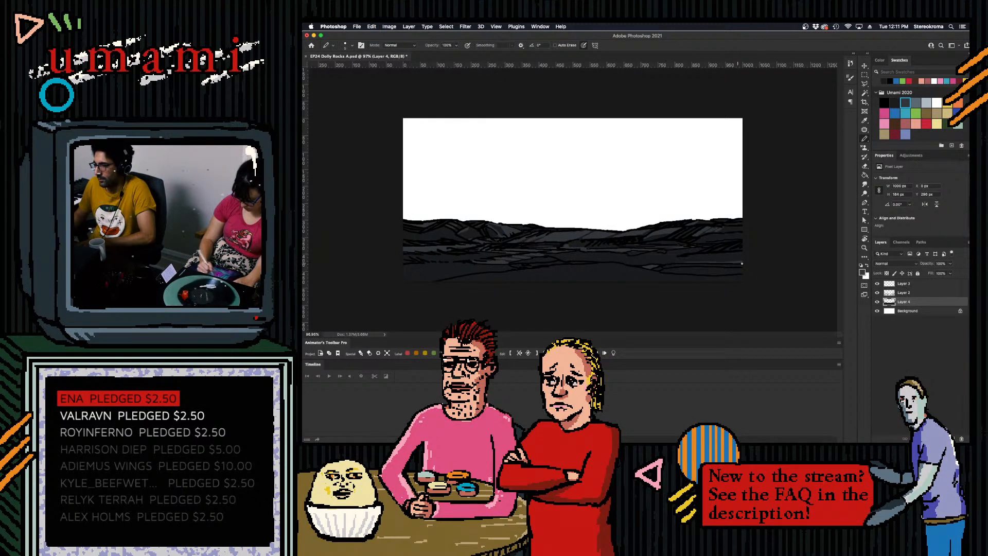
drag(679, 255, 704, 250)
key(super+z)
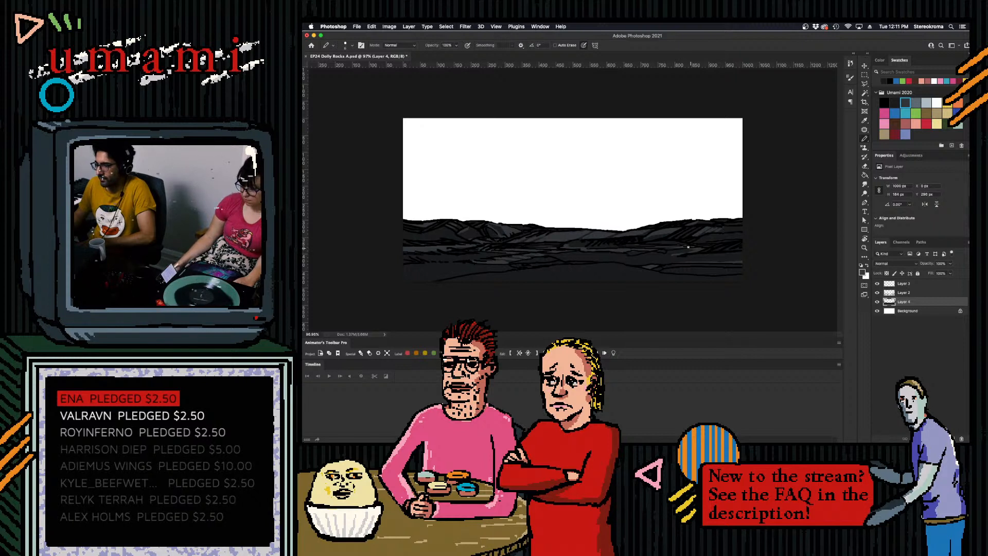
drag(680, 250, 691, 249)
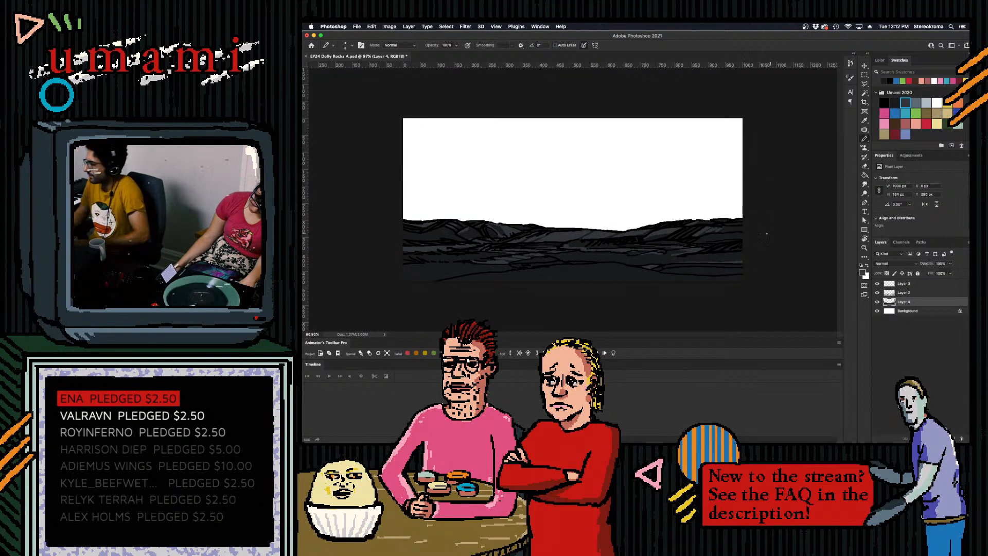
key(super+s)
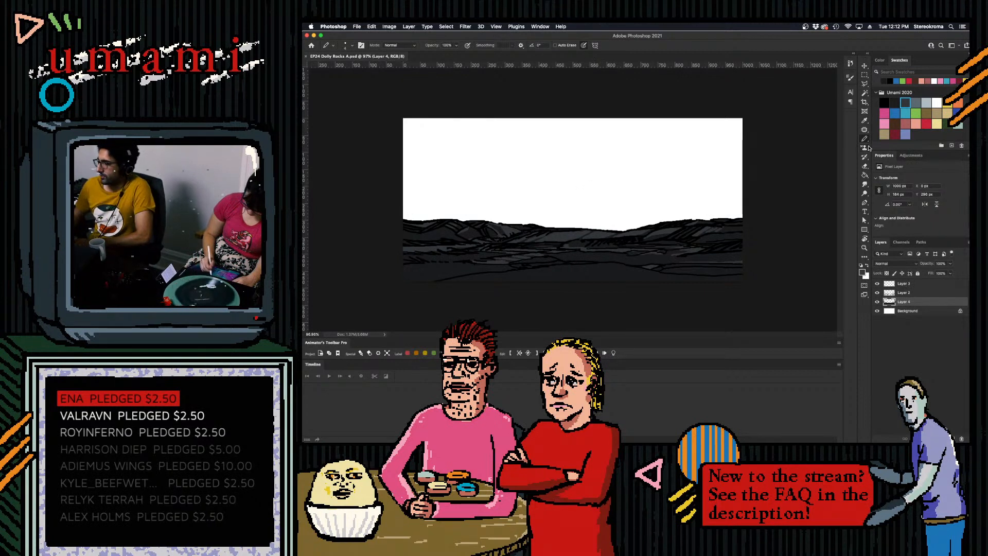
- Draw black contour and hatching strokes along the canvas's bottom edge on the line art layer, from the centre to the lower left
click(885, 102)
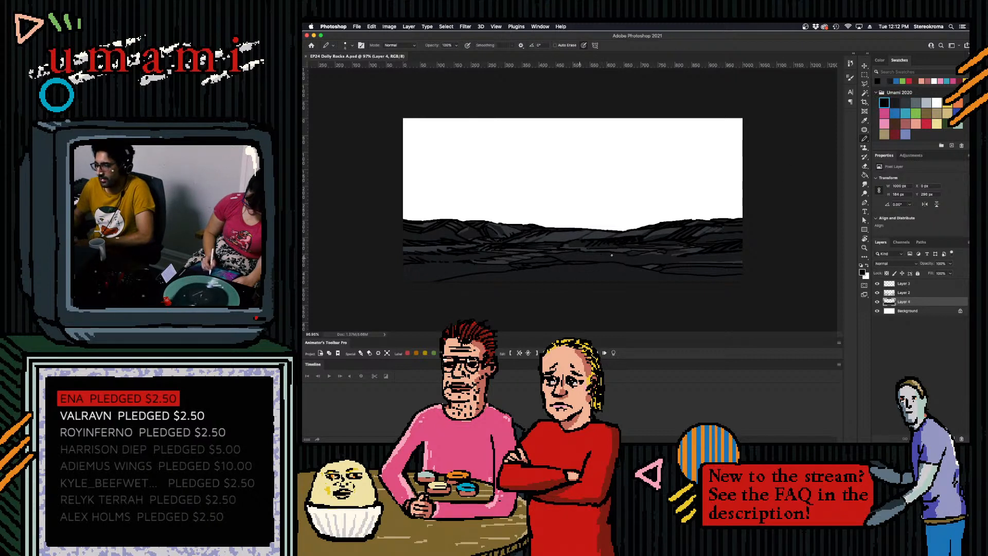
click(906, 292)
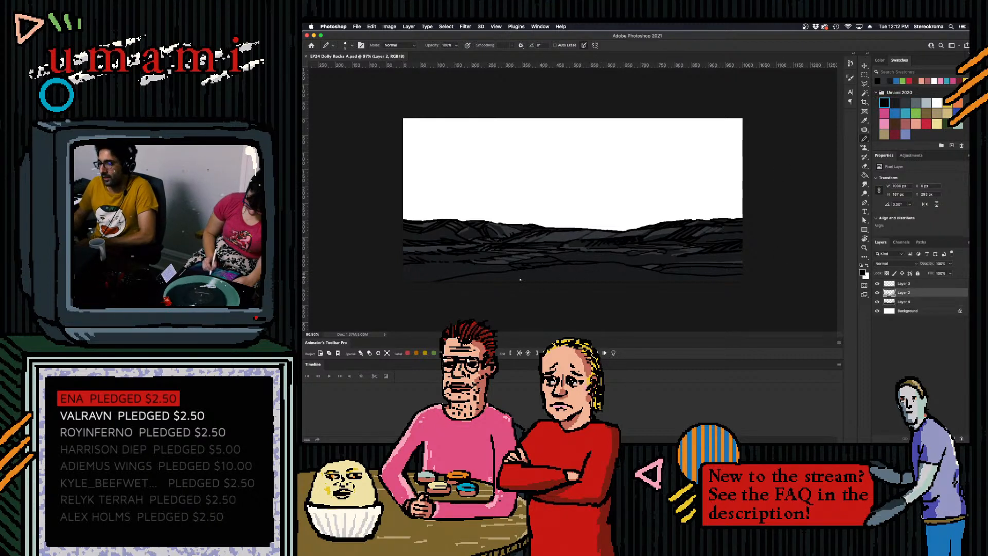
mouse_move(536, 282)
mouse_down()
mouse_move(582, 268)
mouse_move(646, 282)
mouse_up()
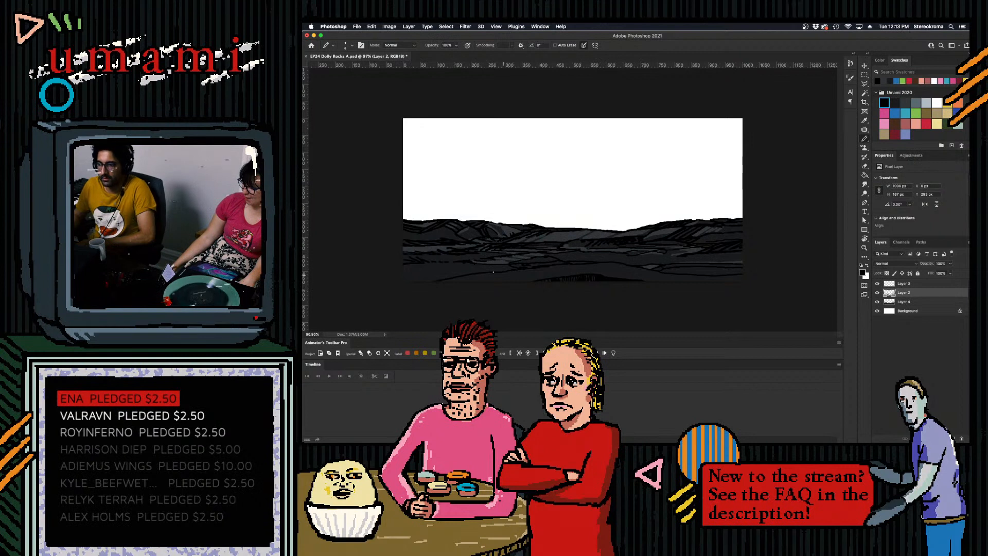
drag(396, 278, 478, 271)
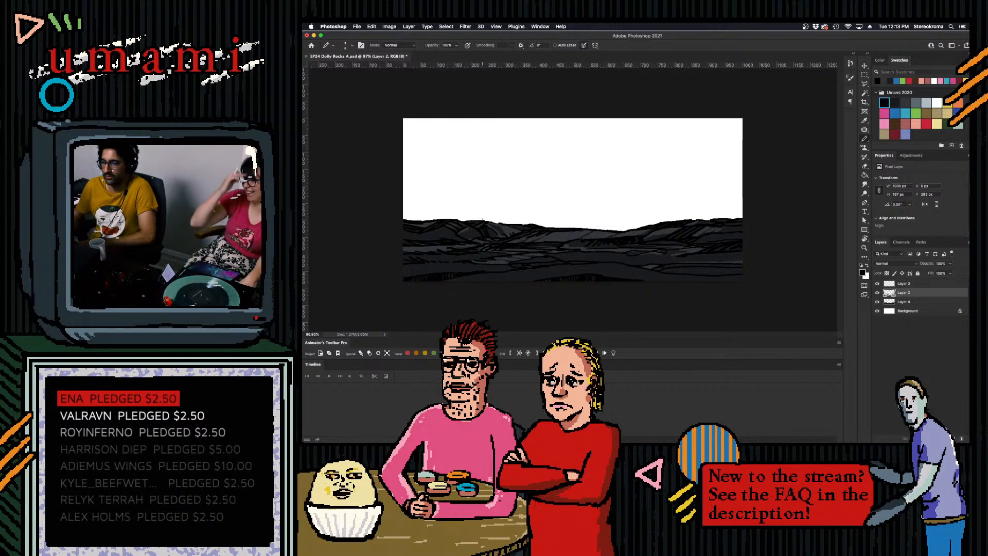
- Enlarge the brush and add a new empty layer directly above the Background, beneath the landscape layers
key(bracketright)
key(bracketright)
key(bracketright)
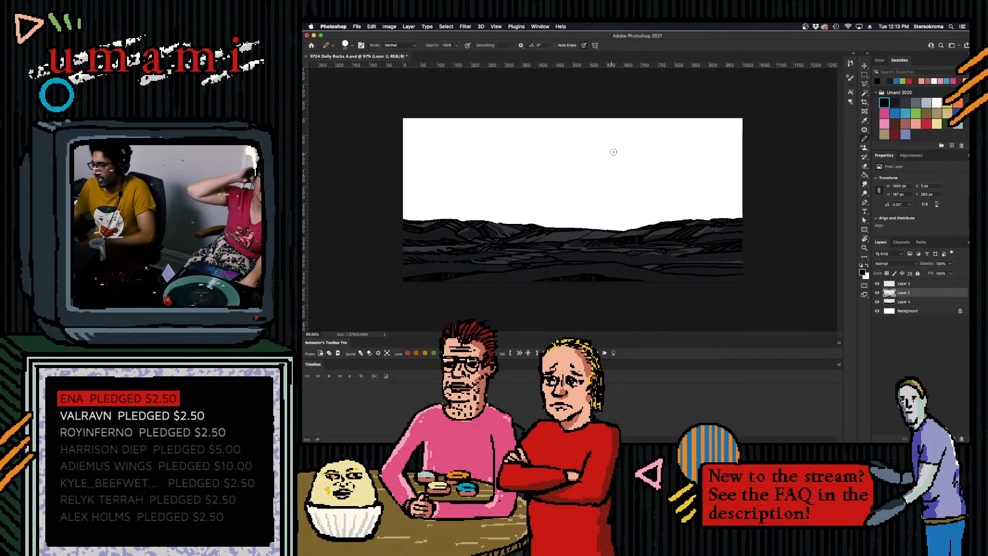
click(907, 312)
click(952, 439)
- Doodle a cartoon face with vertical hair strokes and chin hatching in the white sky on the new layer, and clear it
mouse_move(613, 144)
mouse_down()
mouse_move(586, 161)
mouse_move(593, 174)
mouse_move(648, 147)
mouse_move(616, 152)
mouse_move(654, 150)
mouse_move(677, 134)
mouse_move(691, 147)
mouse_move(648, 197)
mouse_move(649, 170)
mouse_move(626, 175)
mouse_move(658, 133)
mouse_up()
drag(583, 134, 580, 118)
mouse_move(587, 133)
mouse_down()
mouse_move(586, 118)
mouse_move(599, 119)
mouse_up()
drag(607, 132, 611, 119)
mouse_move(620, 130)
mouse_down()
mouse_move(621, 118)
mouse_move(644, 118)
mouse_up()
drag(652, 126, 661, 118)
drag(671, 130, 671, 119)
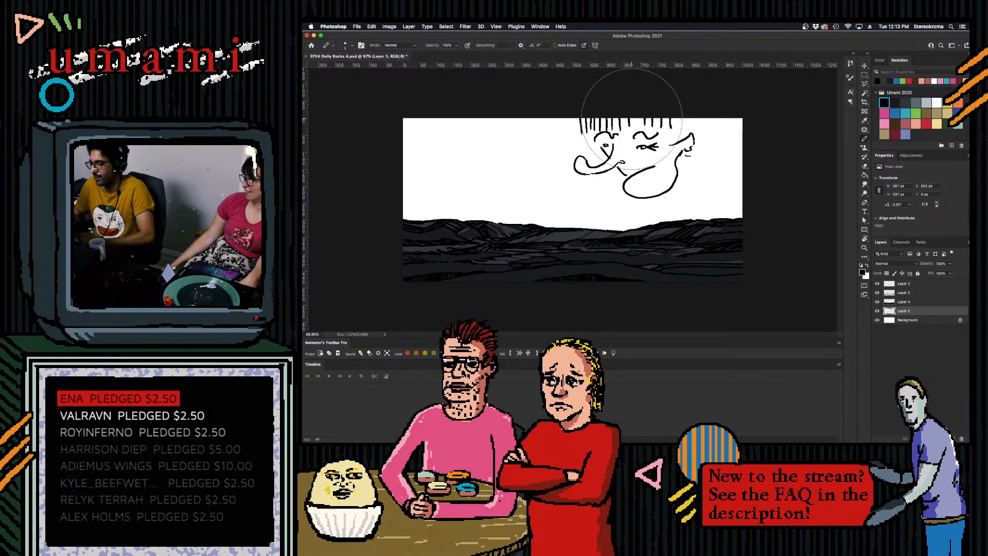
drag(636, 196, 666, 185)
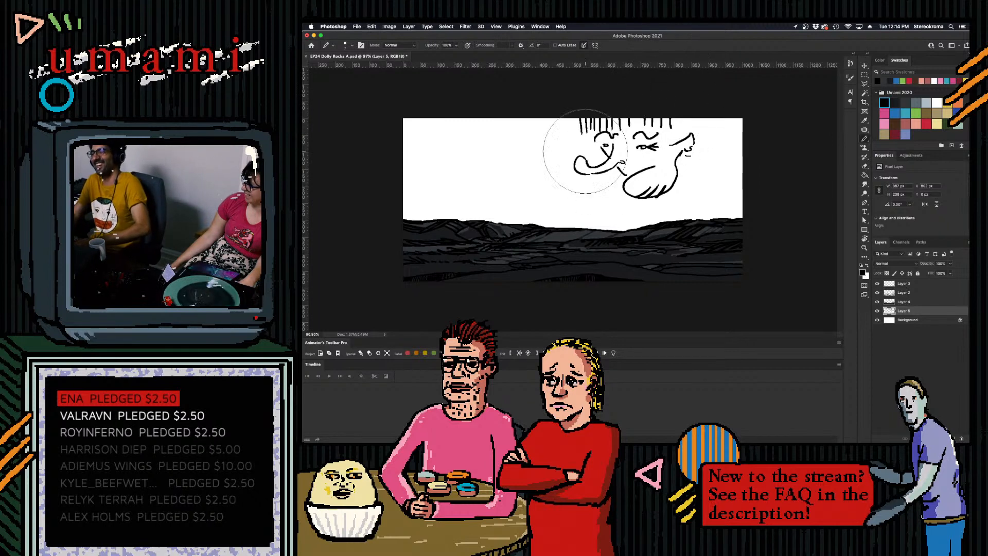
mouse_move(613, 115)
mouse_down()
mouse_move(617, 150)
mouse_move(662, 159)
mouse_move(658, 143)
mouse_up()
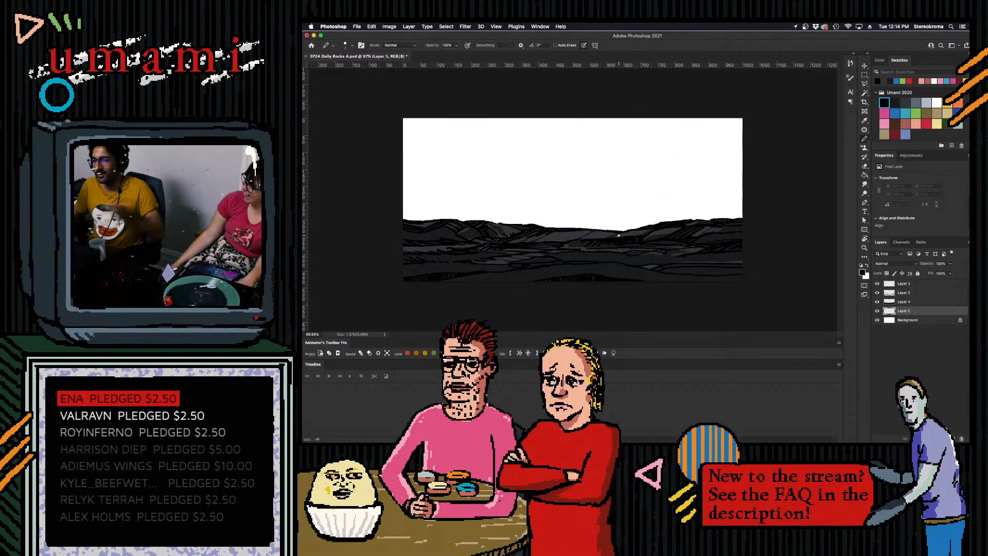
- Save the file and paint a short black stroke about 23 px wide behind the left hills' skyline on the new layer
key(super+s)
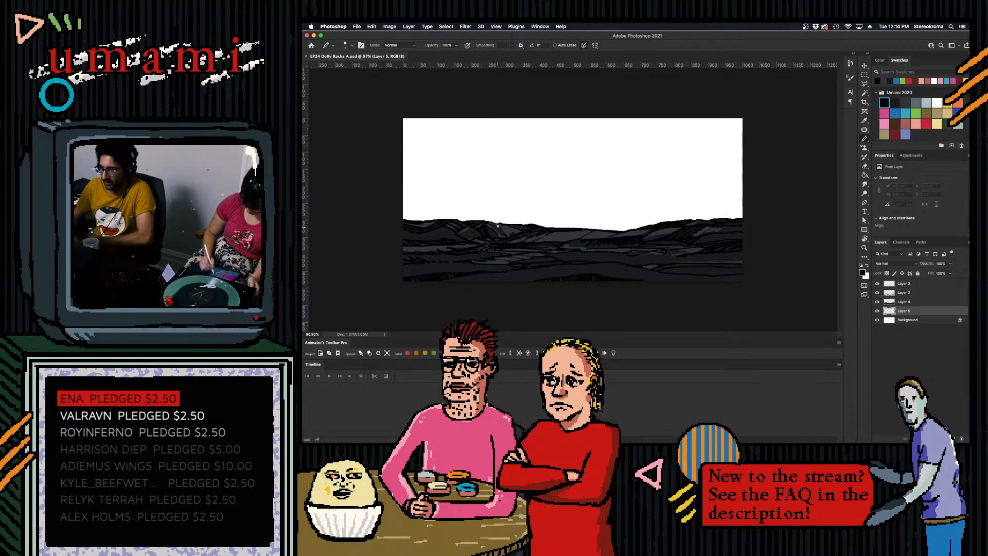
drag(494, 222, 503, 219)
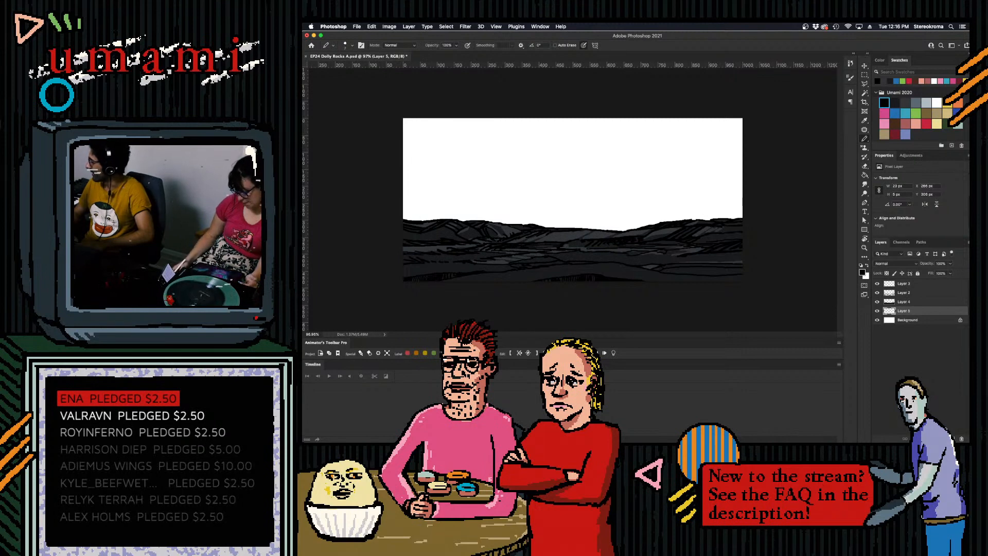
- Switch to After Effects, import EP24 Dolly Rocks A.psd as footage with merged layers, and place it above the shape layer in the Landscape composition
key(super+Tab)
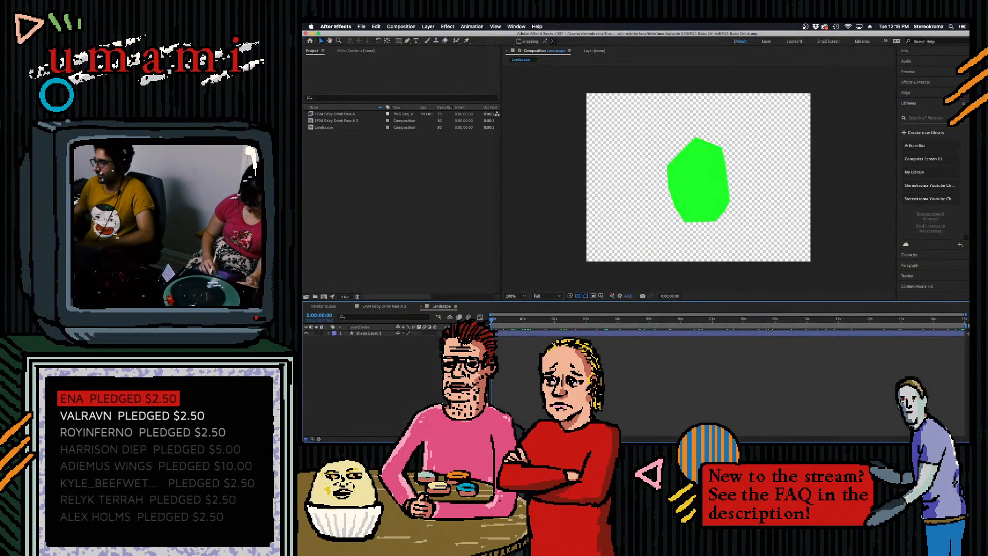
click(712, 175)
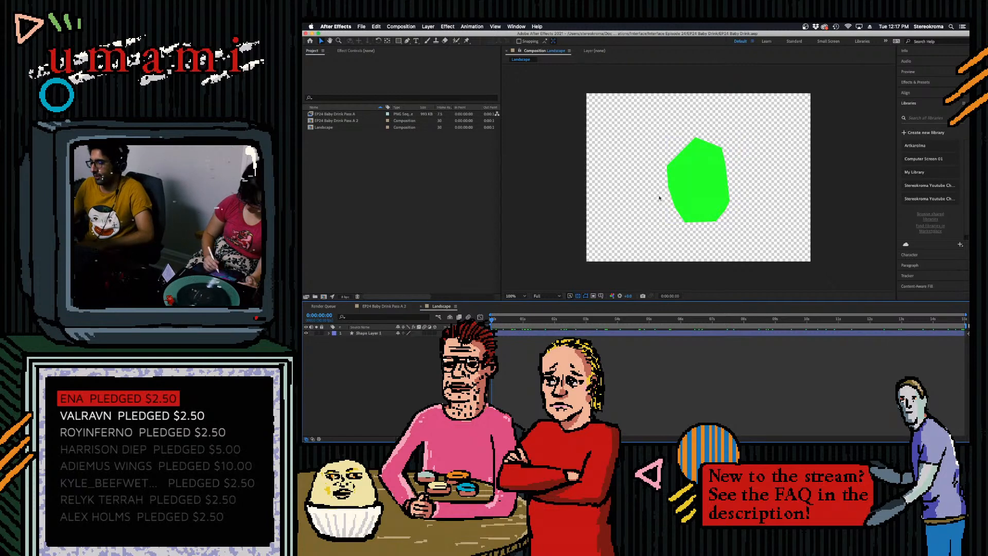
click(406, 332)
double_click(364, 234)
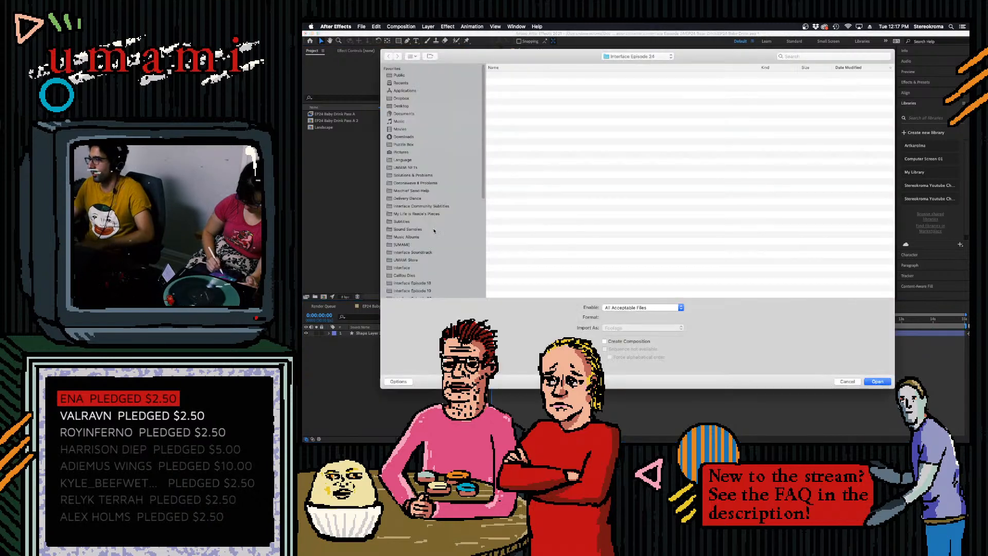
click(535, 76)
key(space)
key(space)
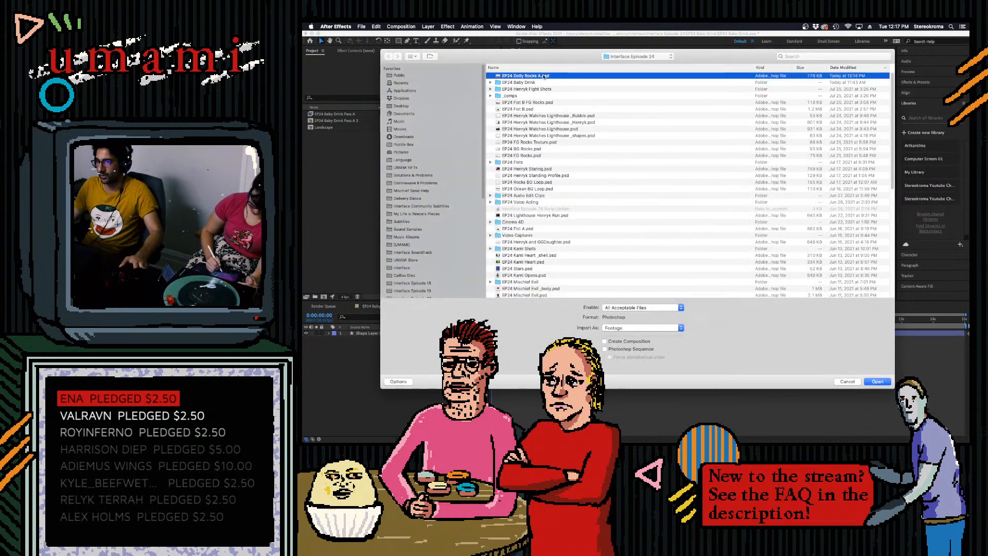
key(Return)
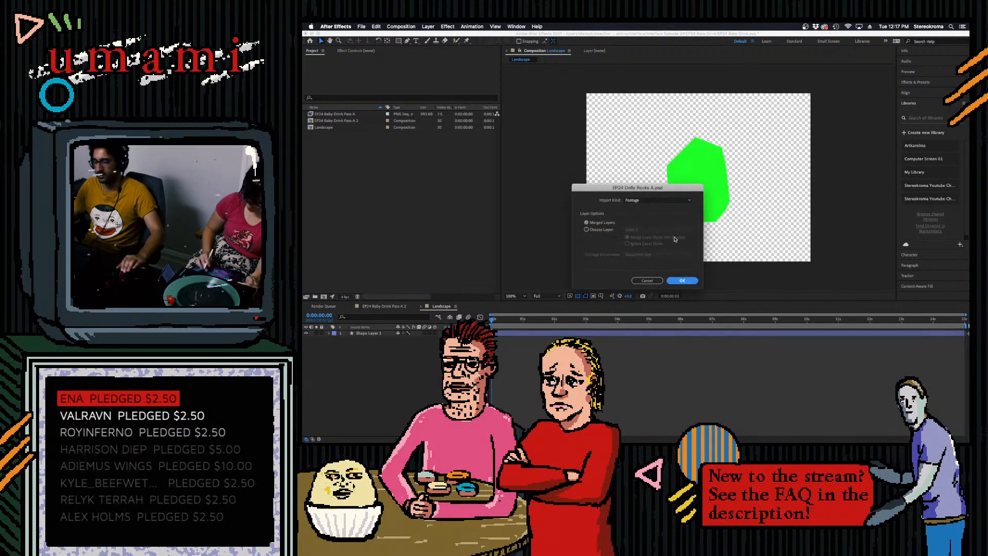
click(680, 281)
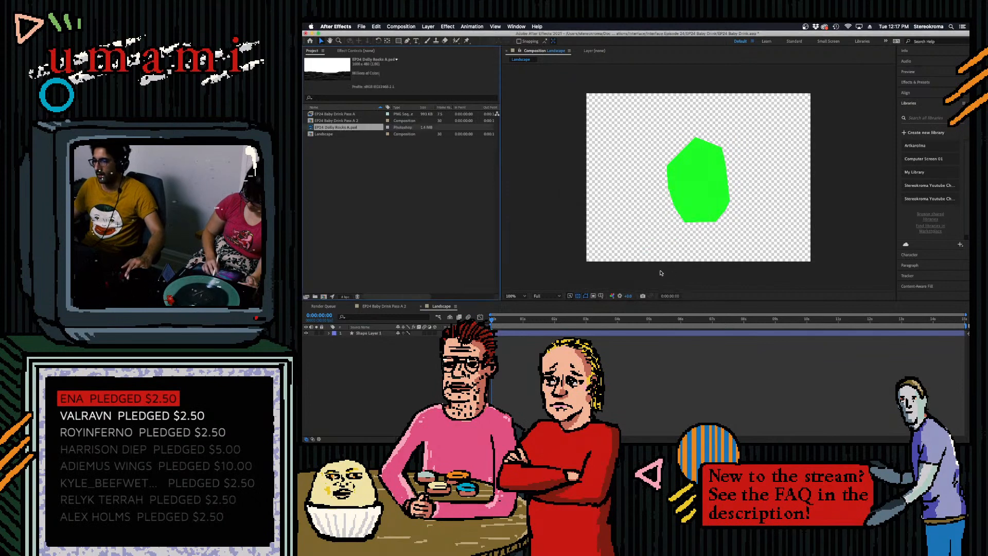
drag(335, 127, 399, 323)
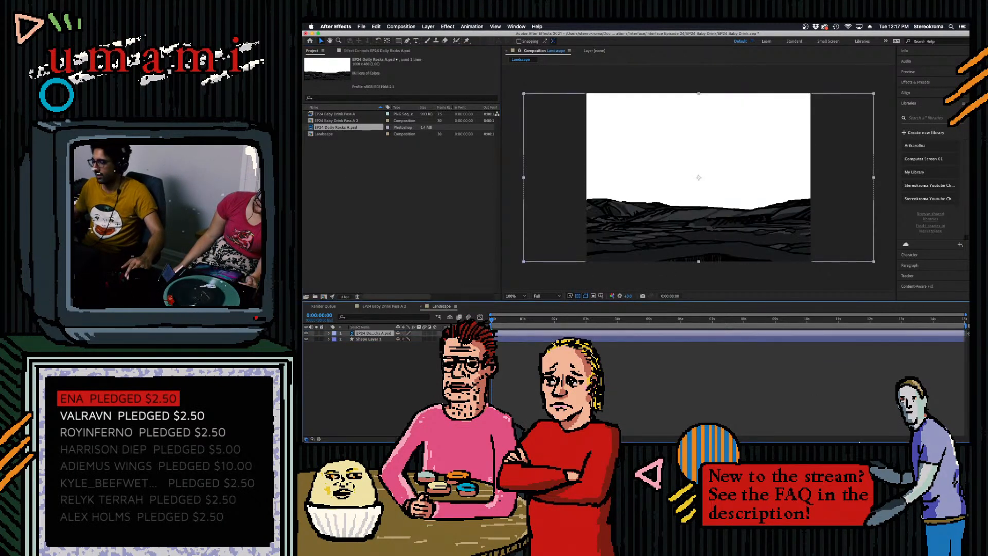
- Switch to Photoshop and hide the white Background layer so the landscape has a transparent sky
mouse_move(764, 438)
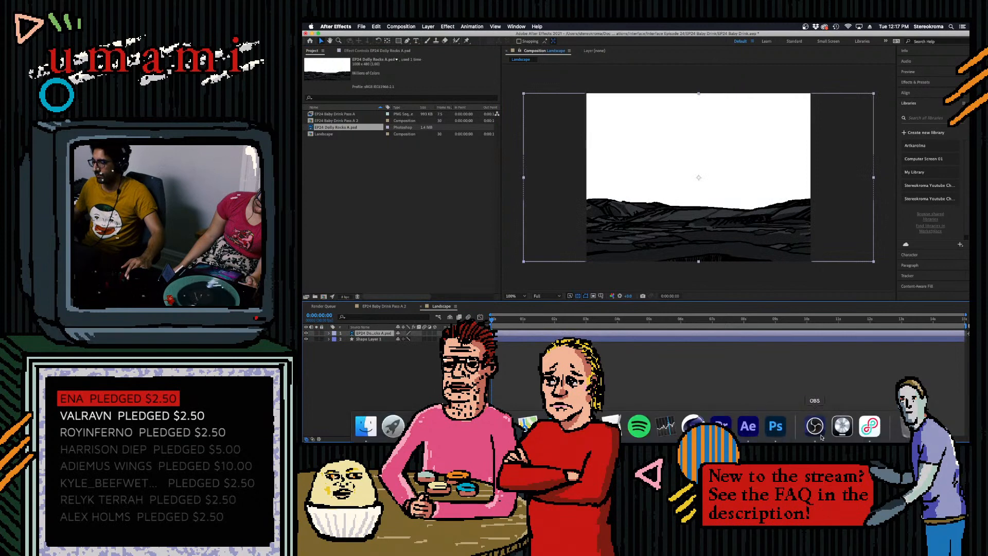
click(776, 431)
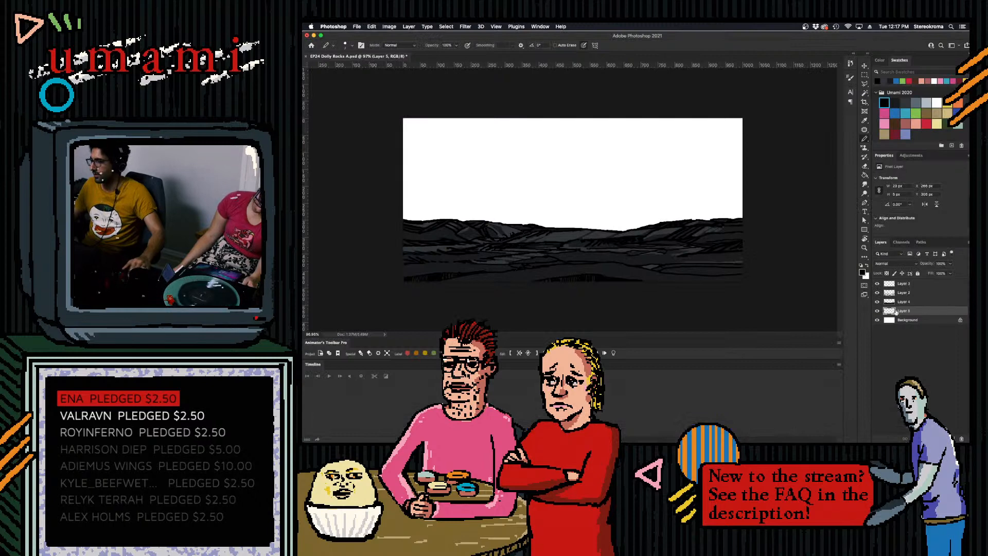
click(877, 321)
- Merge the four landscape layers above the Background into a single layer and save the file
click(907, 304)
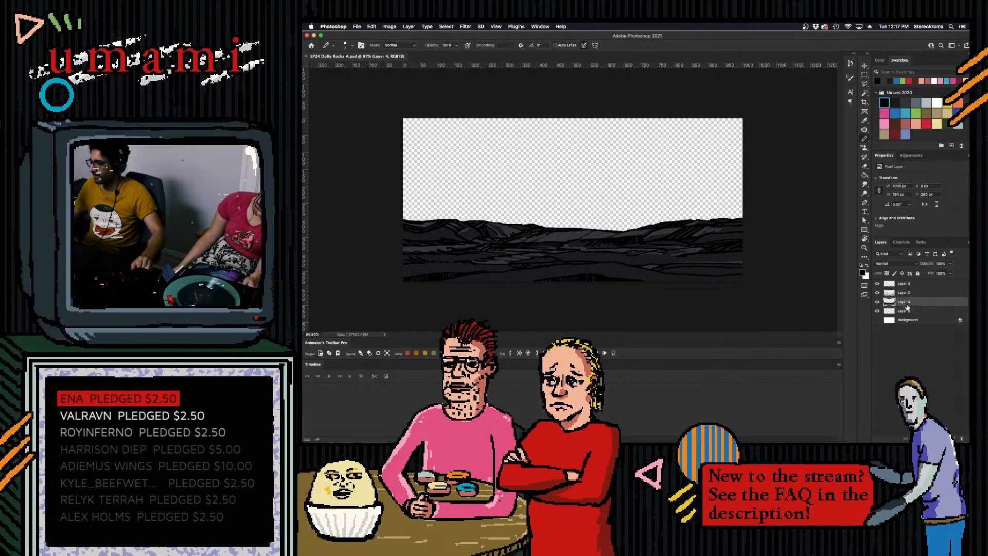
click(909, 286)
shift+click(909, 304)
shift+click(910, 311)
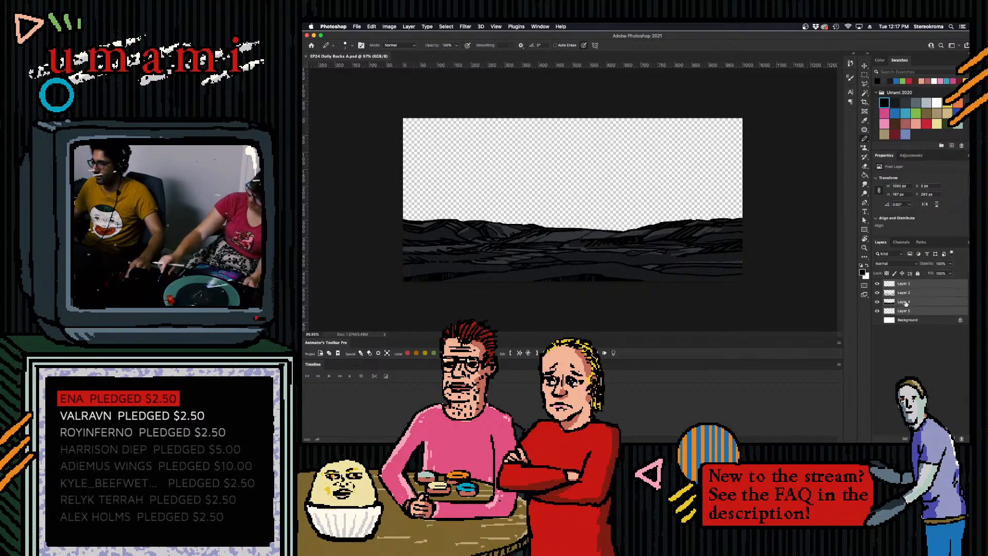
key(super+e)
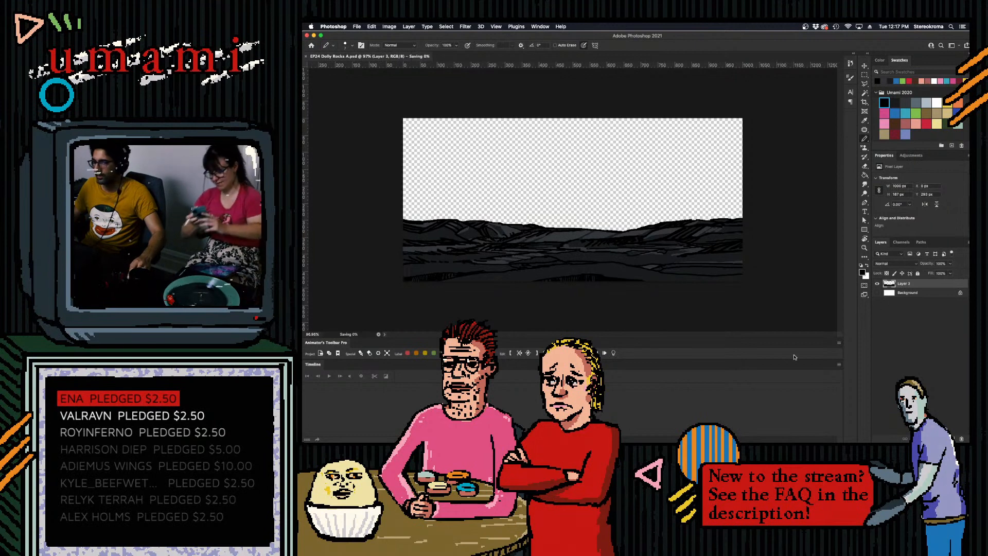
- Switch to After Effects, make the Dolly Rocks A layer 3D, and show the blending mode columns in the timeline
click(739, 427)
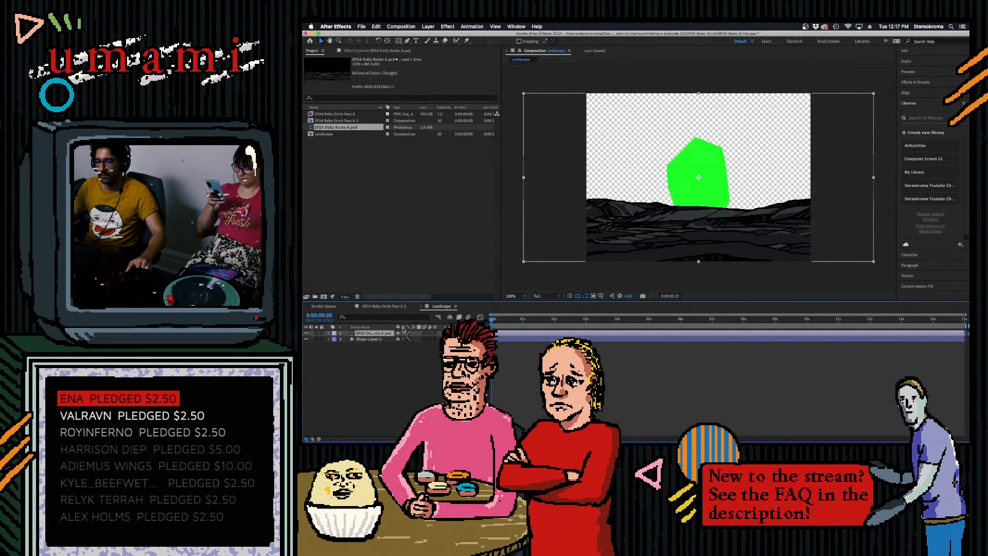
click(435, 333)
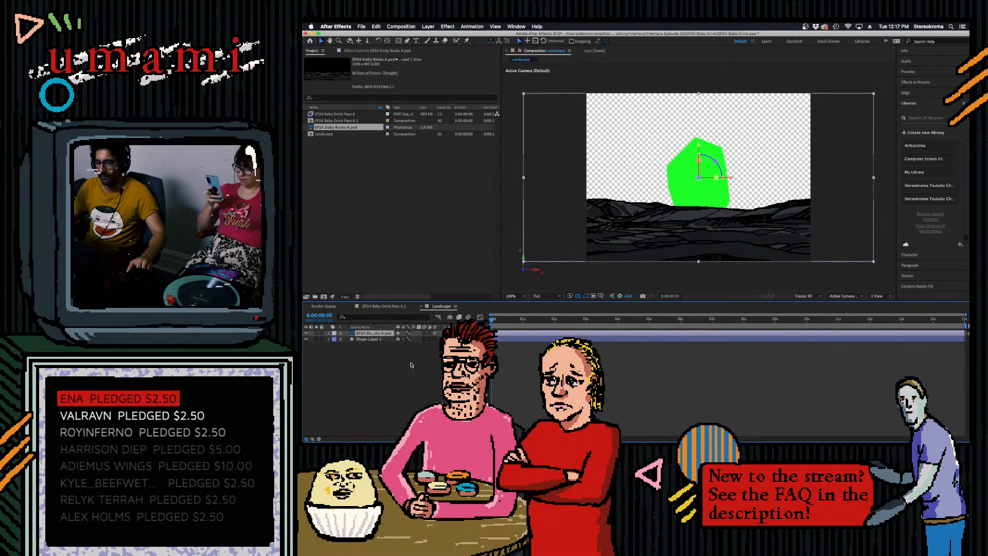
key(F4)
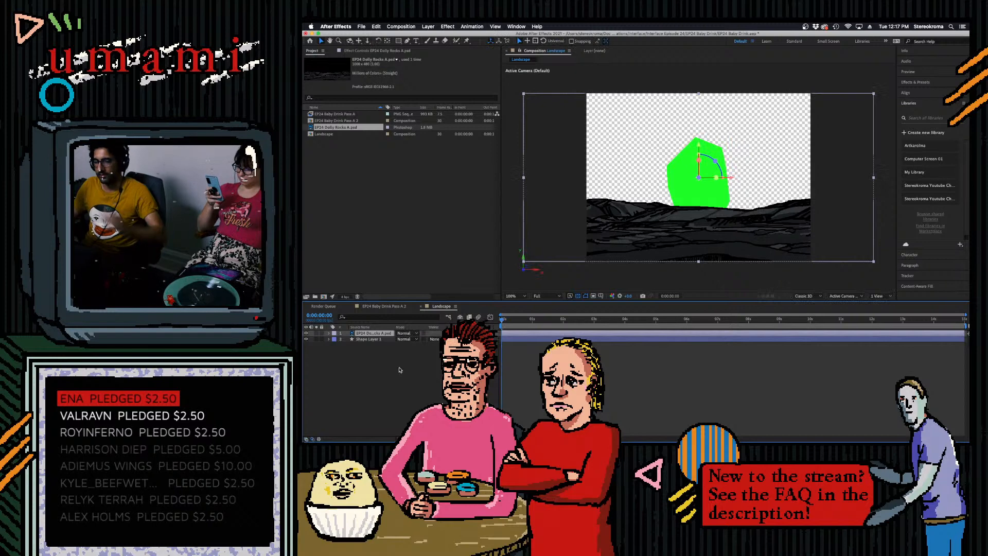
- Try shifting the Dolly Rocks A layer's Z position away from the viewer, undo it, and collapse the layer's properties
click(333, 334)
click(329, 334)
click(329, 334)
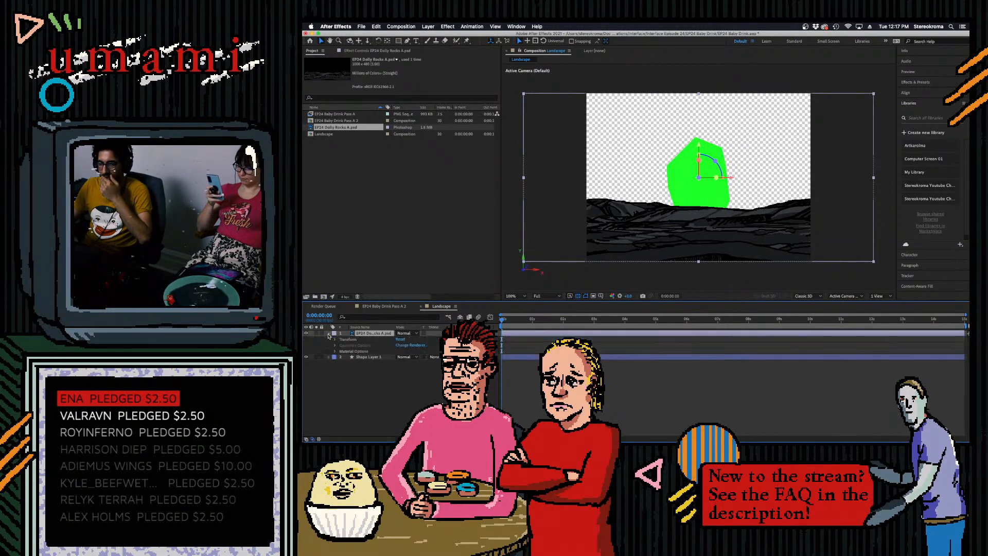
click(336, 340)
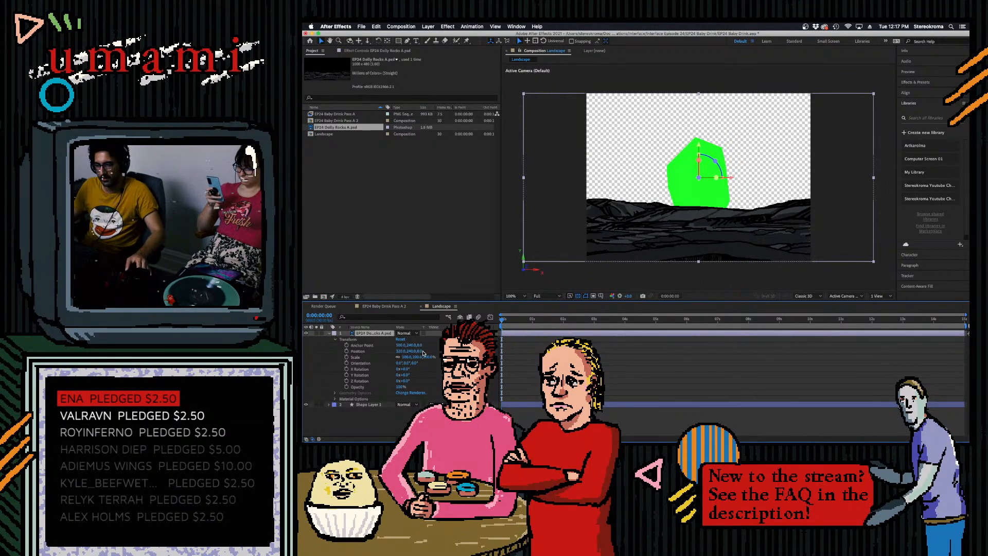
mouse_move(421, 352)
mouse_down()
mouse_move(527, 351)
mouse_move(432, 351)
mouse_up()
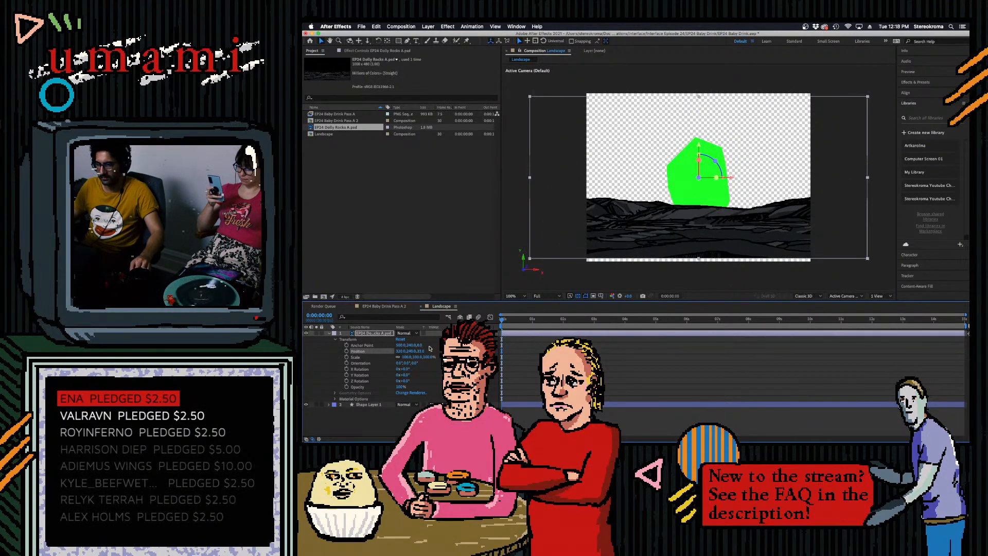
key(super+z)
click(374, 419)
click(329, 334)
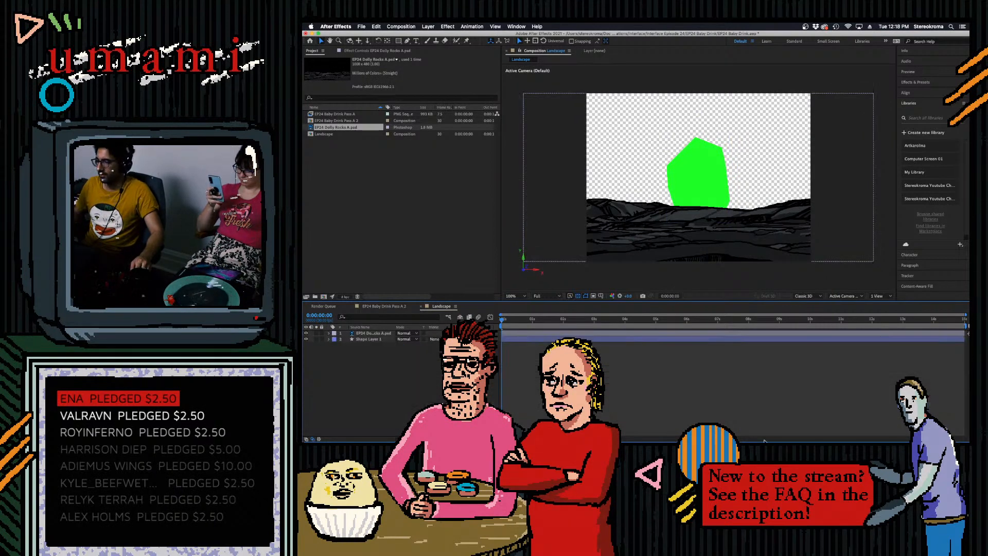
click(775, 426)
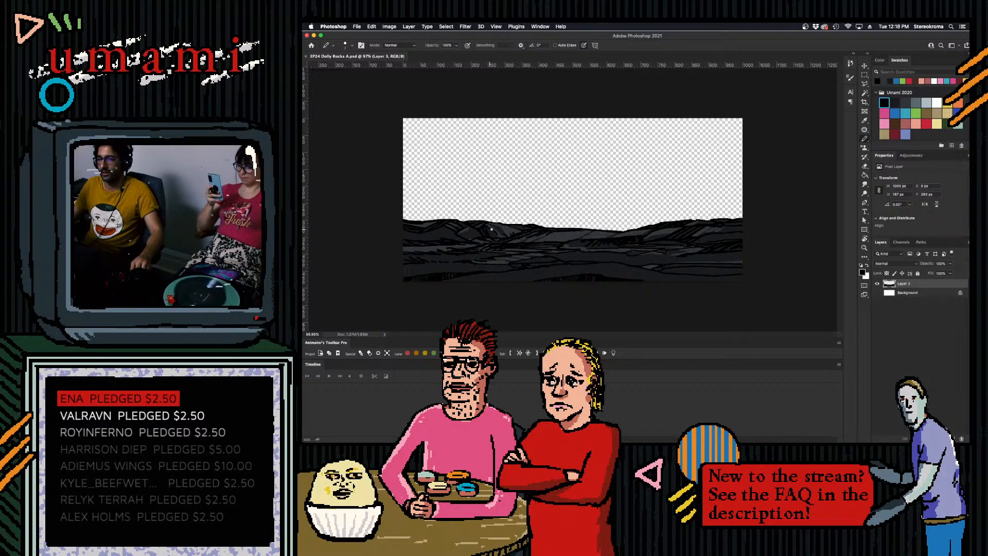
mouse_move(756, 440)
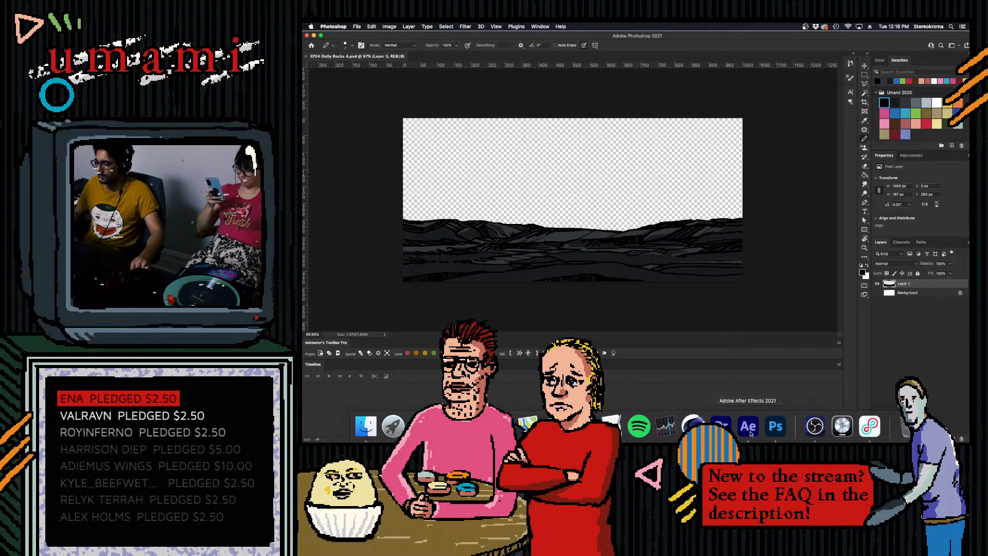
click(748, 426)
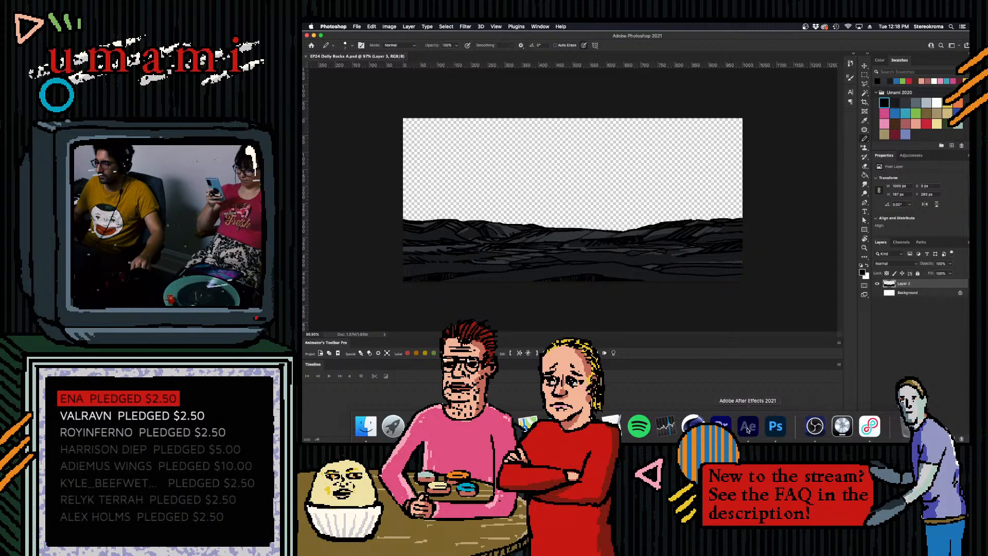
- Add a two-node camera with the 50 mm preset to the Landscape composition and hide the green shape layer
right_click(379, 355)
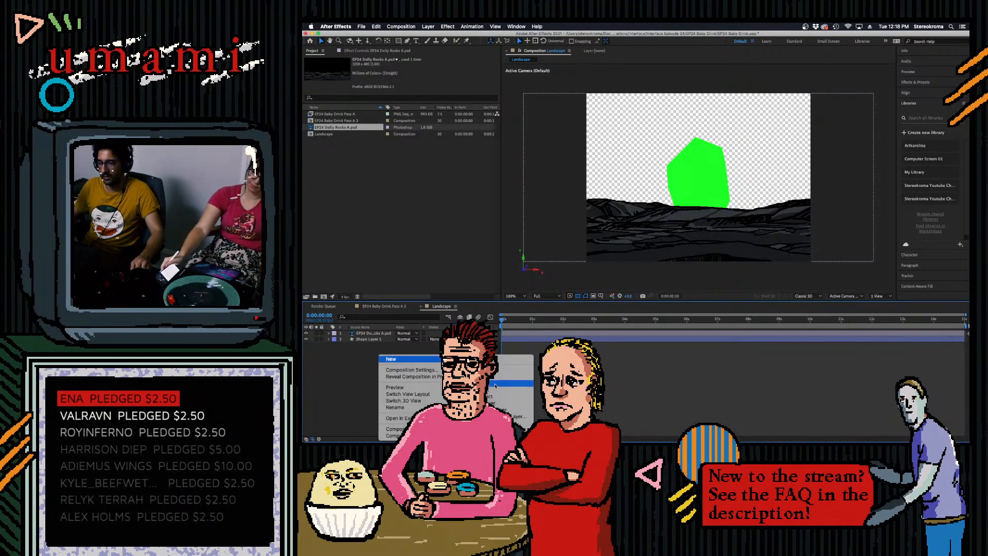
click(513, 390)
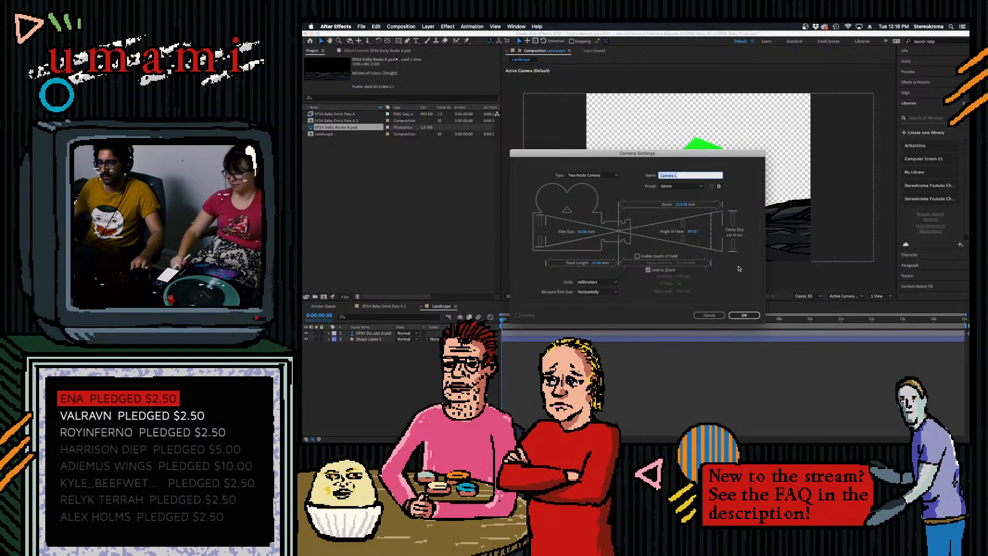
click(744, 315)
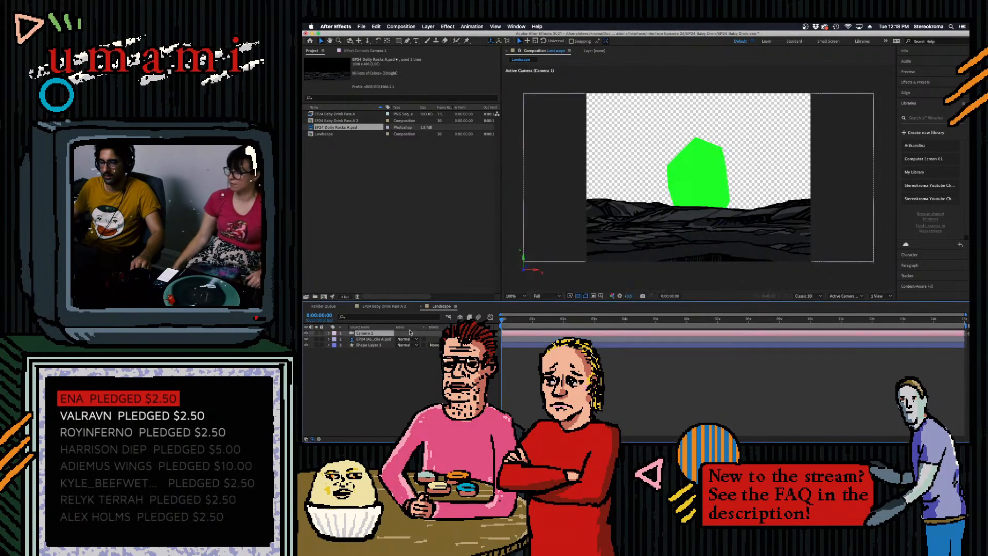
click(306, 345)
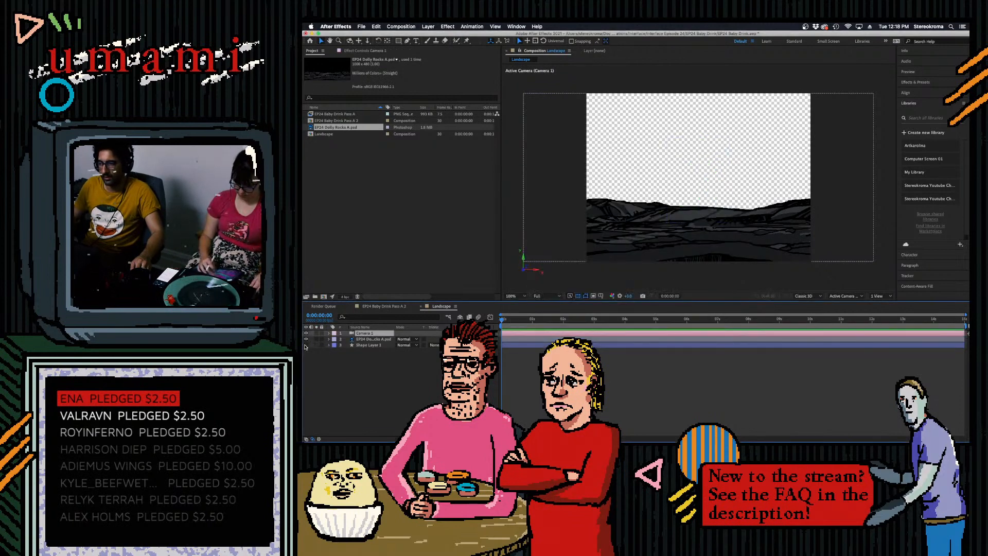
- Keyframe the camera's Position at the start, and at 0:00:14:29 change its Z value to push in toward the rocks
click(330, 333)
click(336, 339)
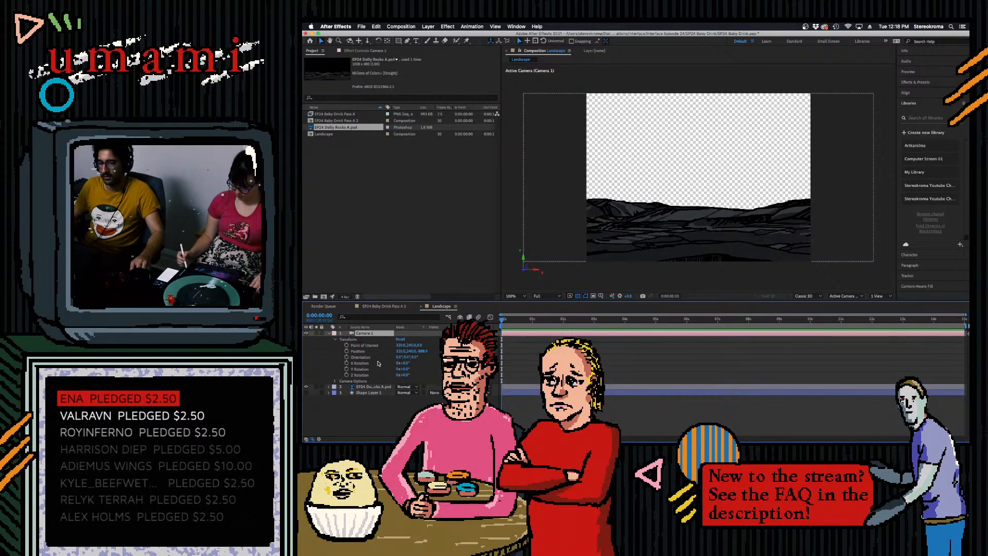
click(347, 351)
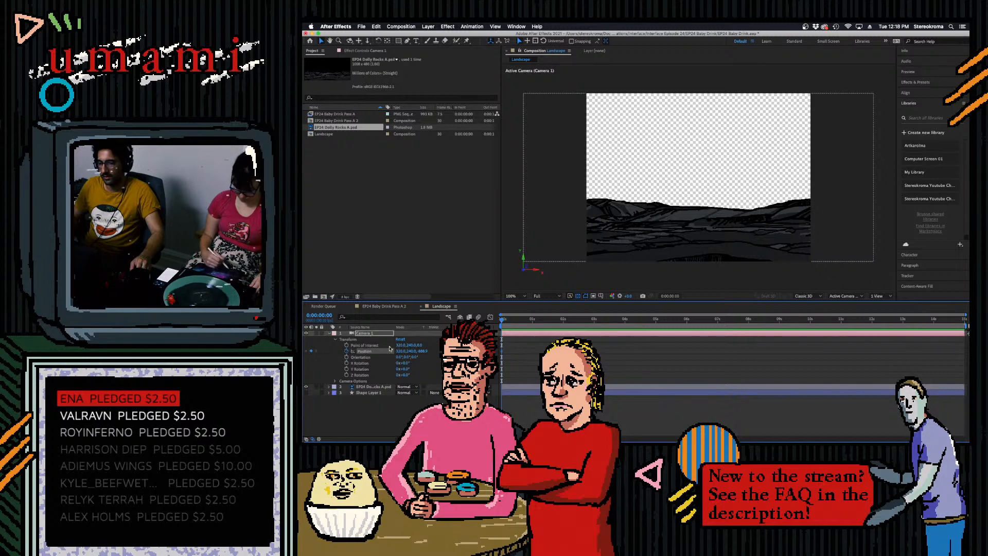
drag(502, 320, 965, 320)
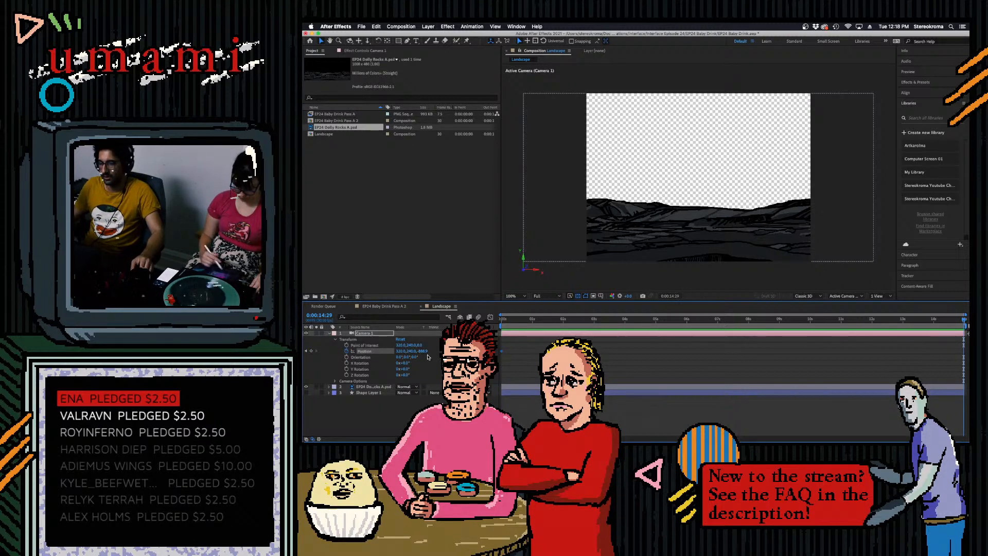
drag(423, 351, 967, 327)
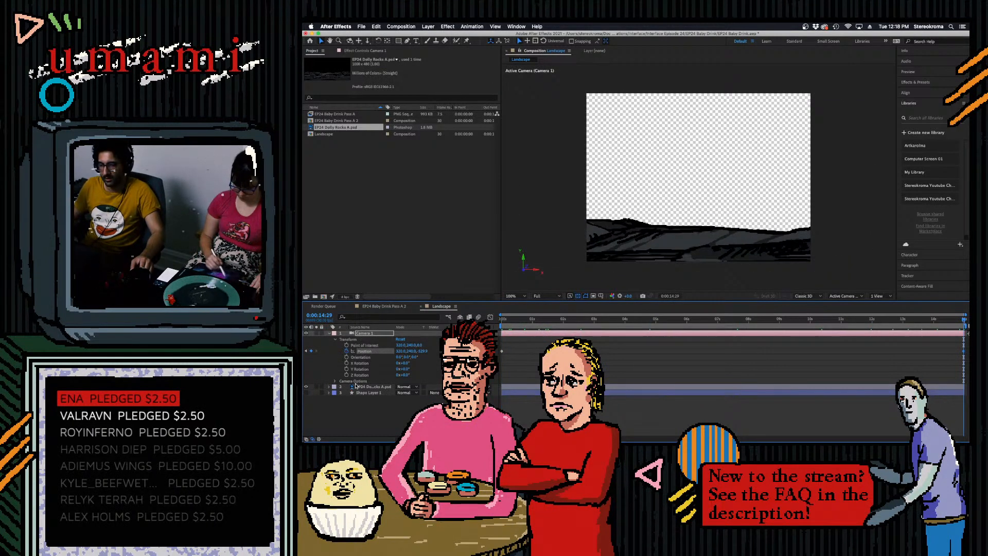
- Scale the Dolly Rocks A layer down to about 66% and preview the camera push from the start
click(330, 387)
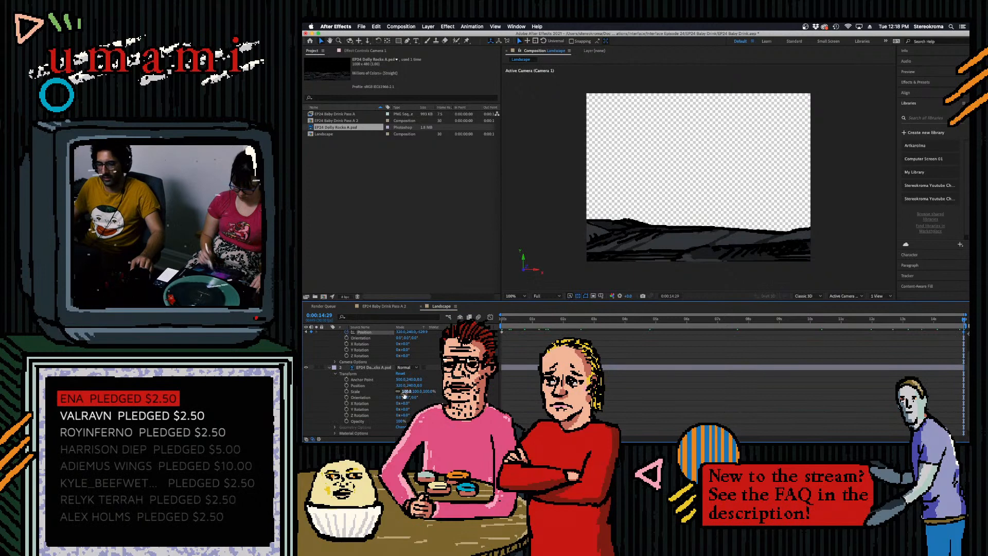
drag(405, 392, 398, 392)
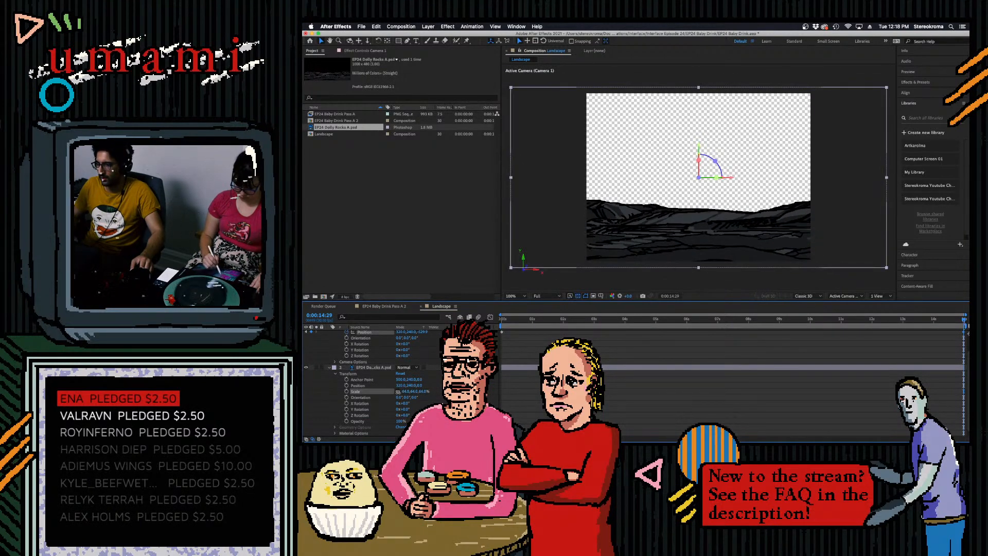
drag(963, 320, 501, 355)
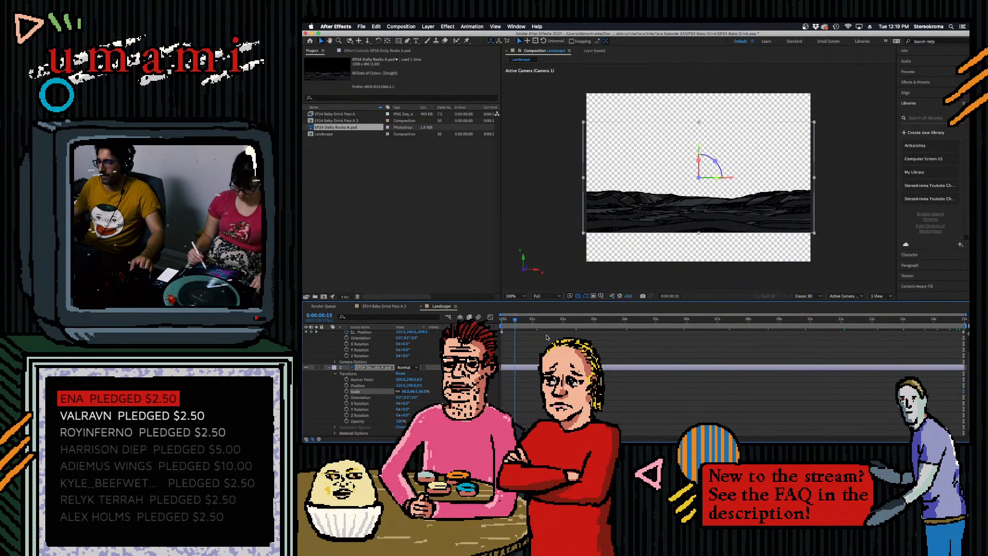
key(space)
key(space)
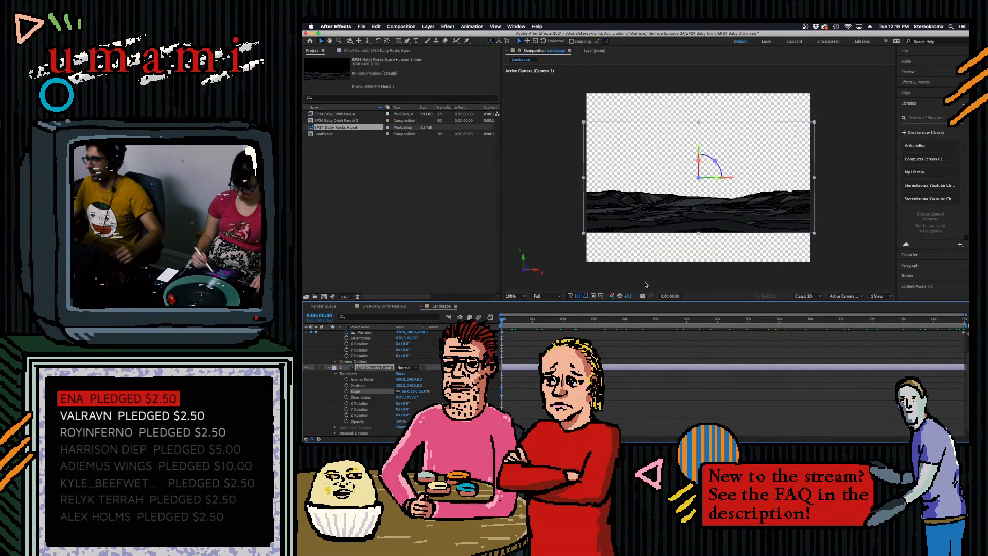
- Return the current time to the first frame, deselect the layer, and save the project
mouse_move(503, 319)
mouse_down()
mouse_move(965, 321)
mouse_move(566, 322)
mouse_move(501, 335)
mouse_up()
click(513, 350)
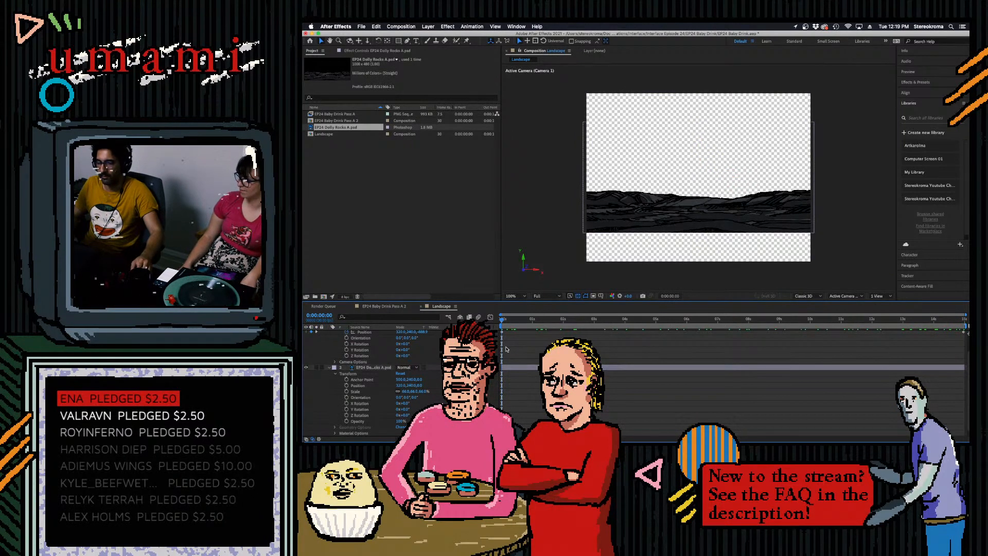
key(super+s)
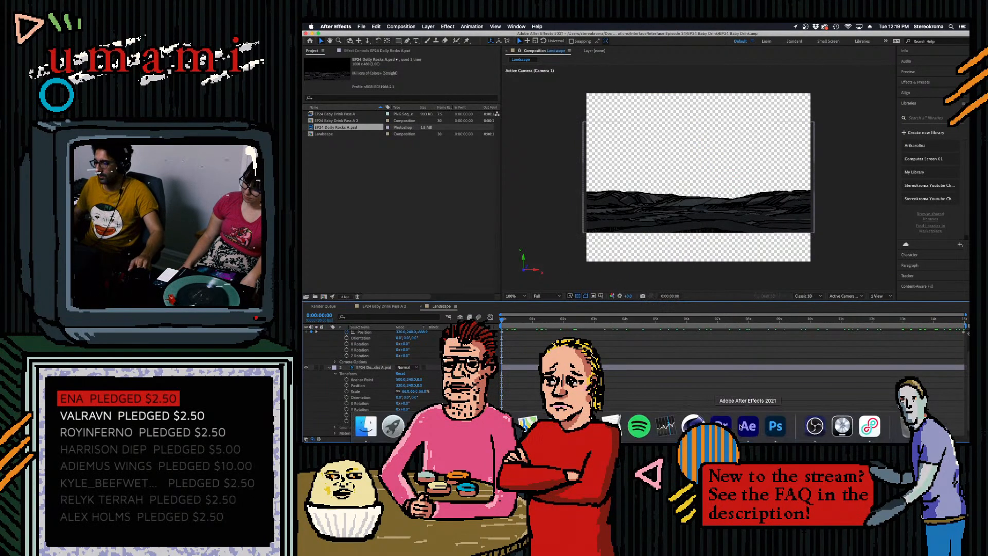
- Switch to Photoshop and resize the Dolly Rocks A image to 1500 px wide with linked proportions and Nearest Neighbor resampling
click(774, 422)
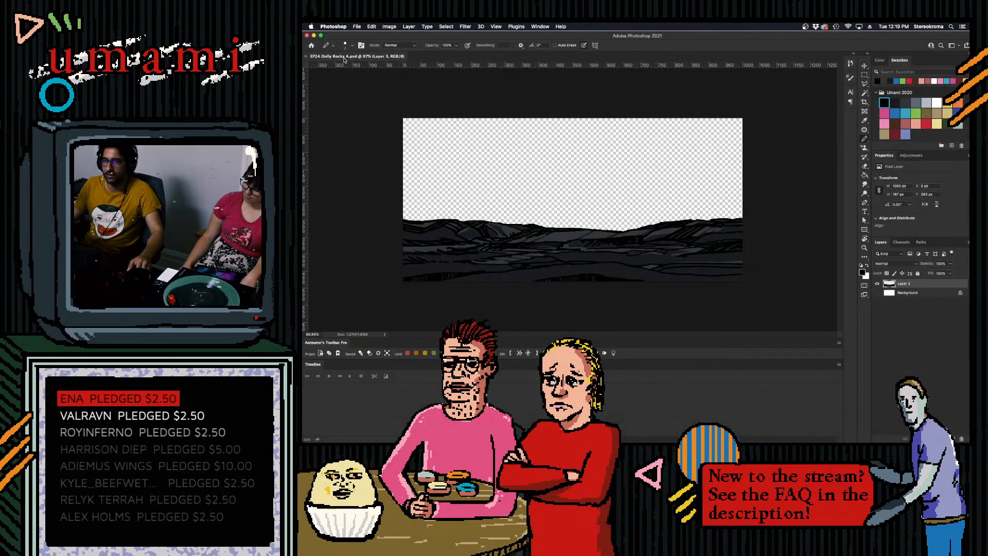
click(389, 26)
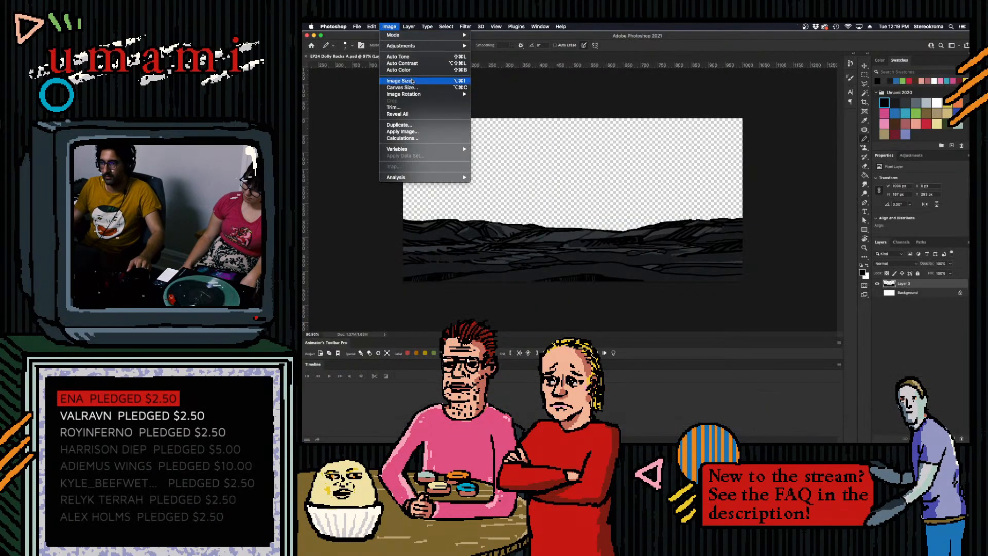
click(412, 81)
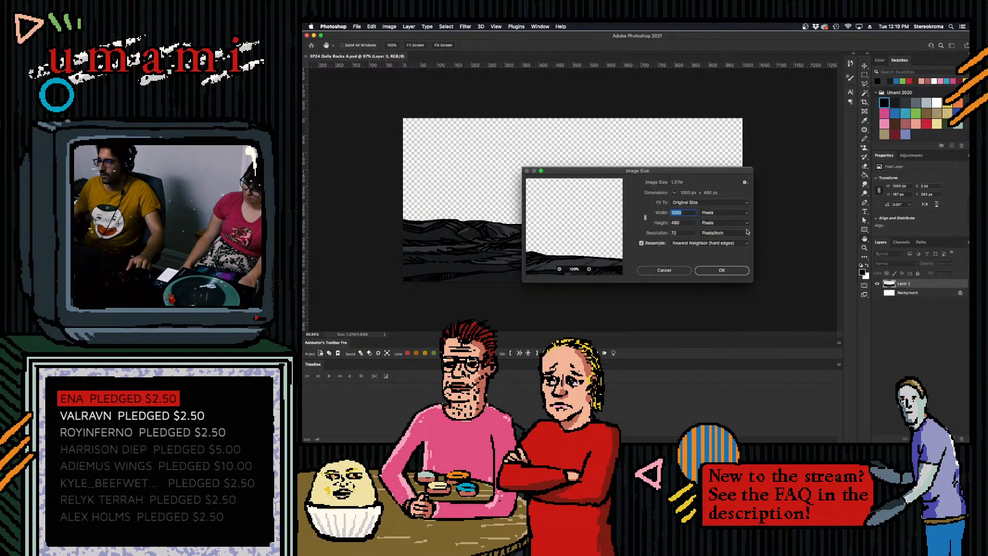
text(15)
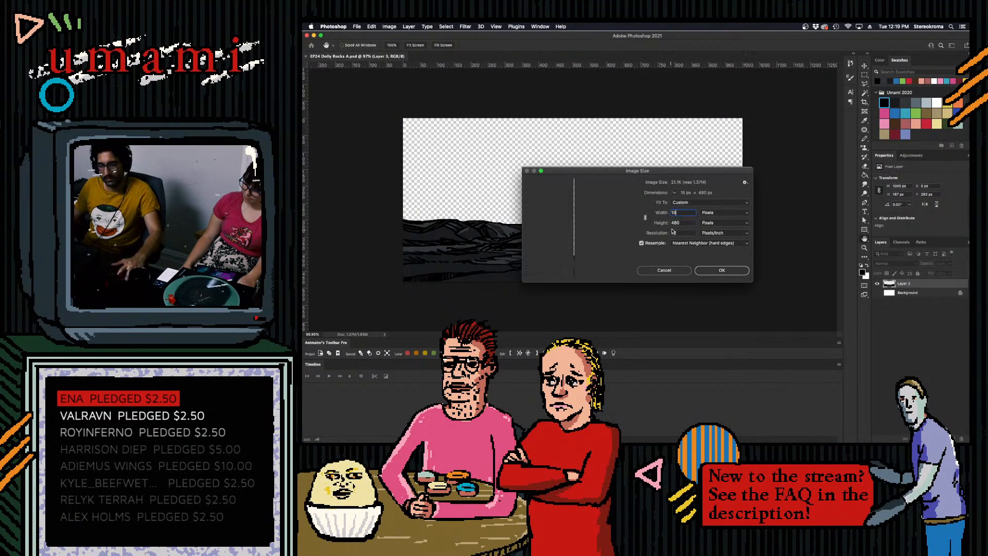
text(00)
click(645, 218)
text(1500)
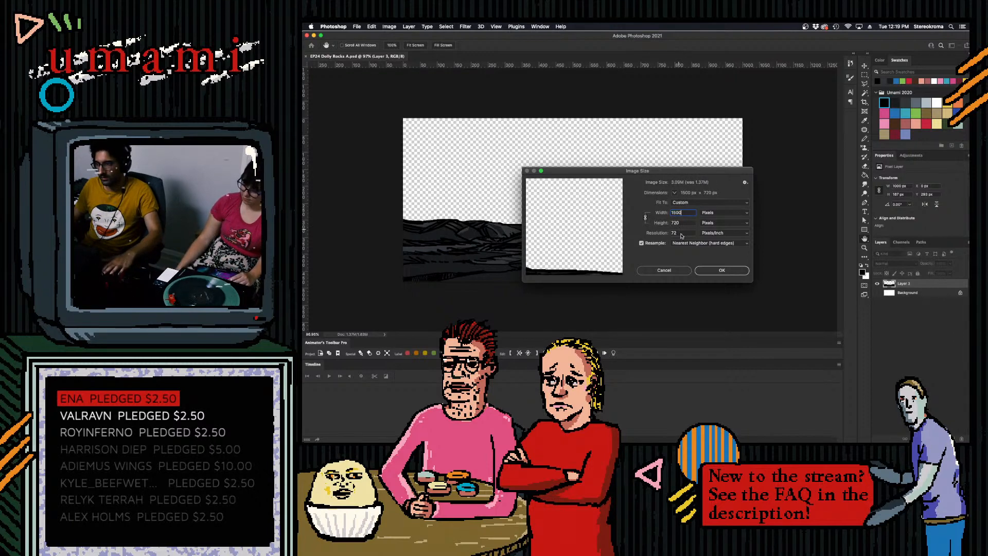
click(730, 270)
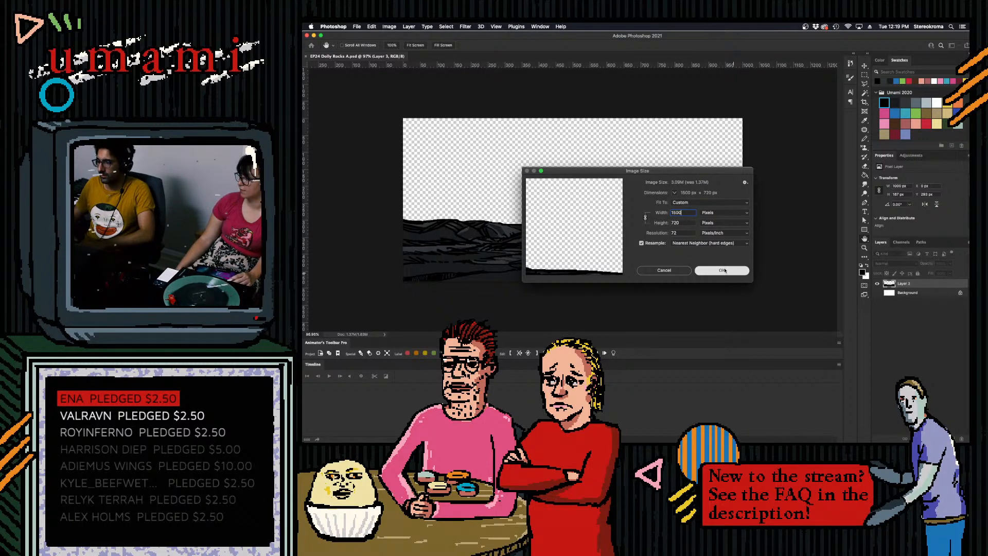
- Save the enlarged image as EP24 Dolly Rocks B.psd in the Interface Episode 24 folder
scroll(712, 240, down, 10)
scroll(711, 240, up, 5)
scroll(711, 240, down, 2)
click(359, 26)
click(380, 106)
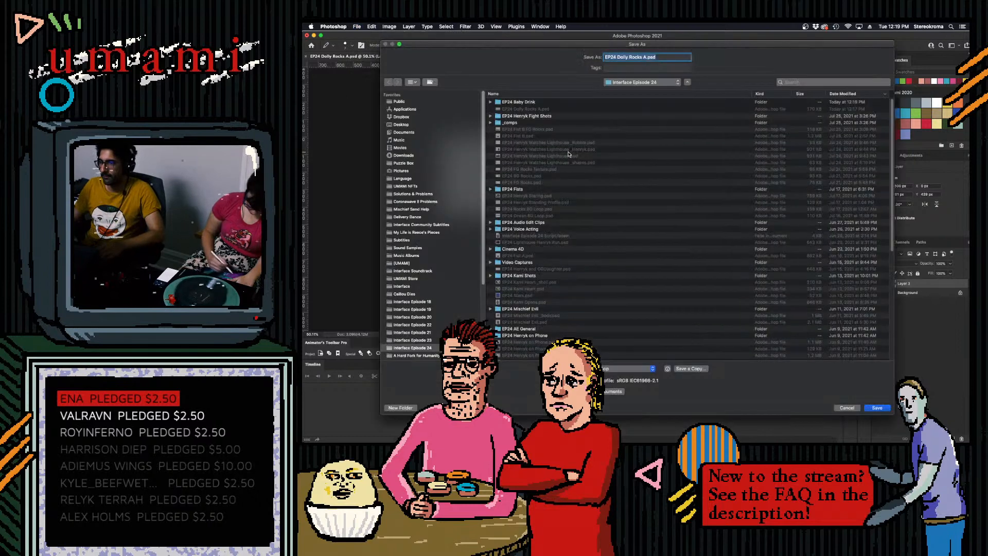
click(643, 58)
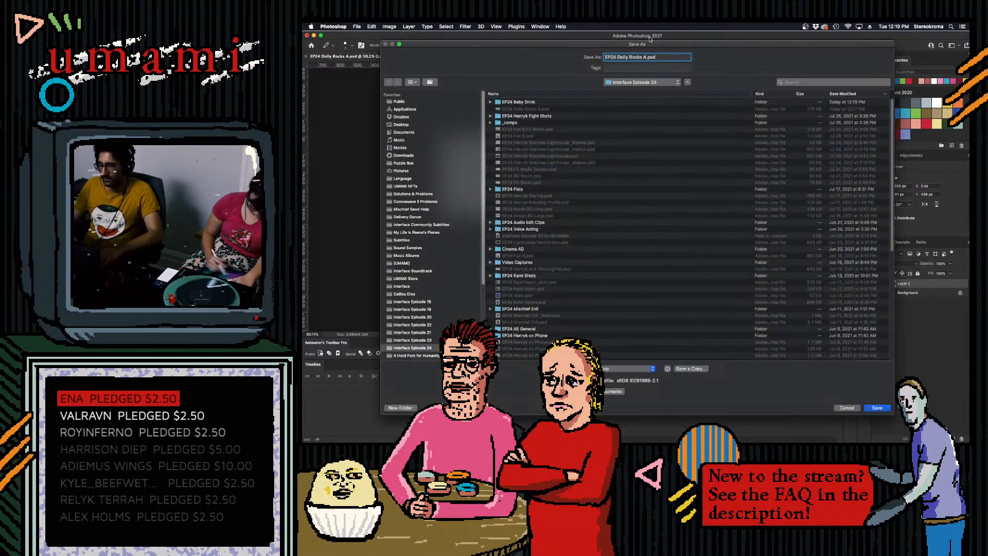
key(BackSpace)
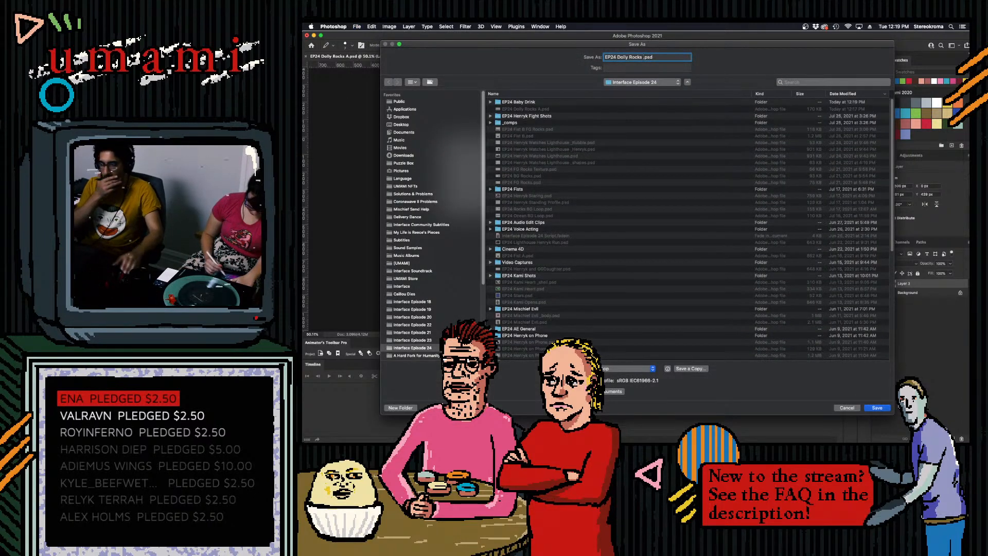
text(B)
key(Return)
key(Return)
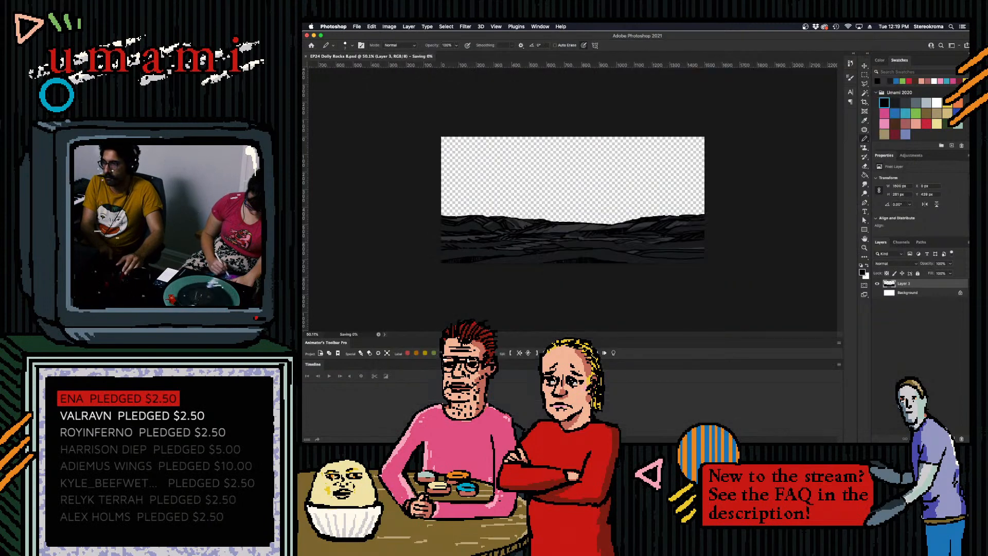
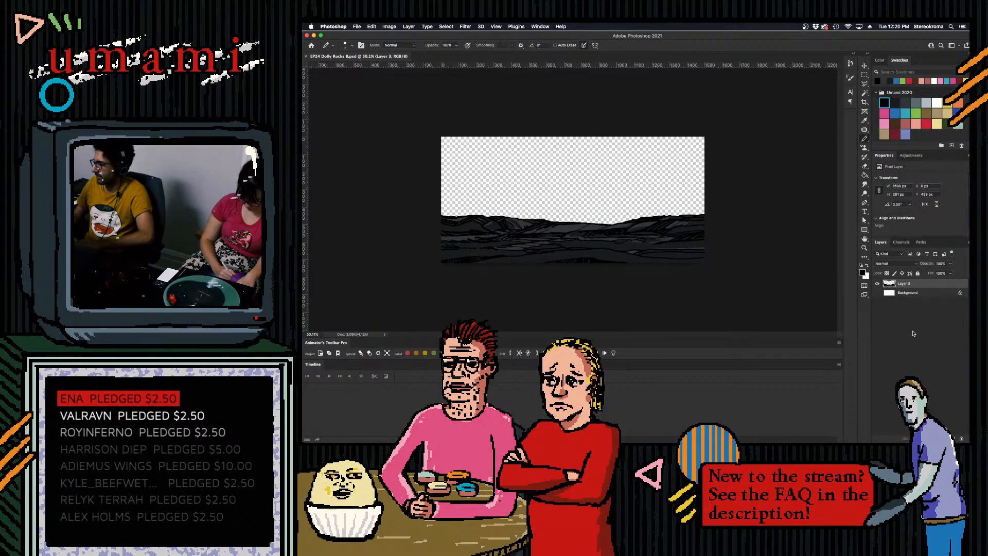
- Add a new layer above the rocks, turn the original rock layer into a translucent flat silhouette, and select the new layer for drawing
click(952, 439)
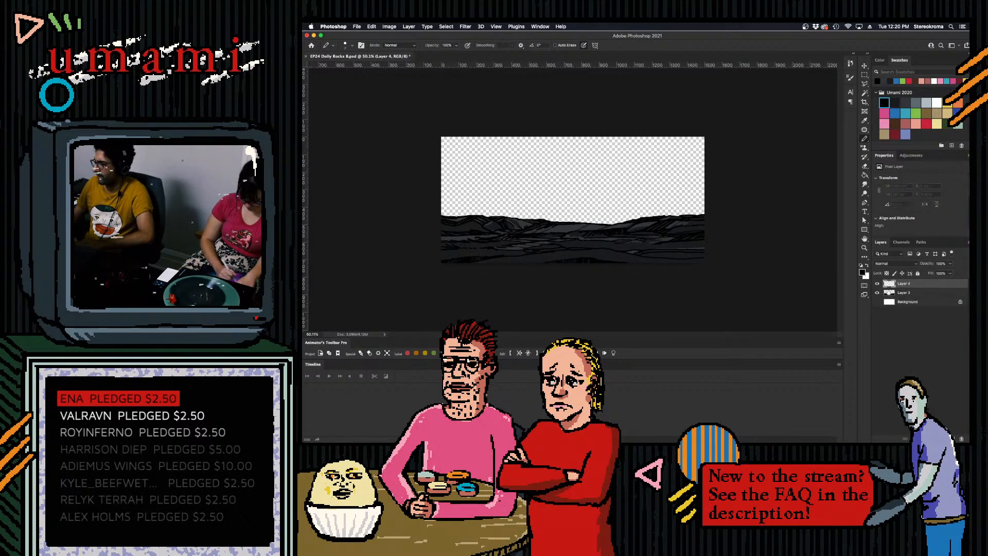
click(904, 293)
click(877, 294)
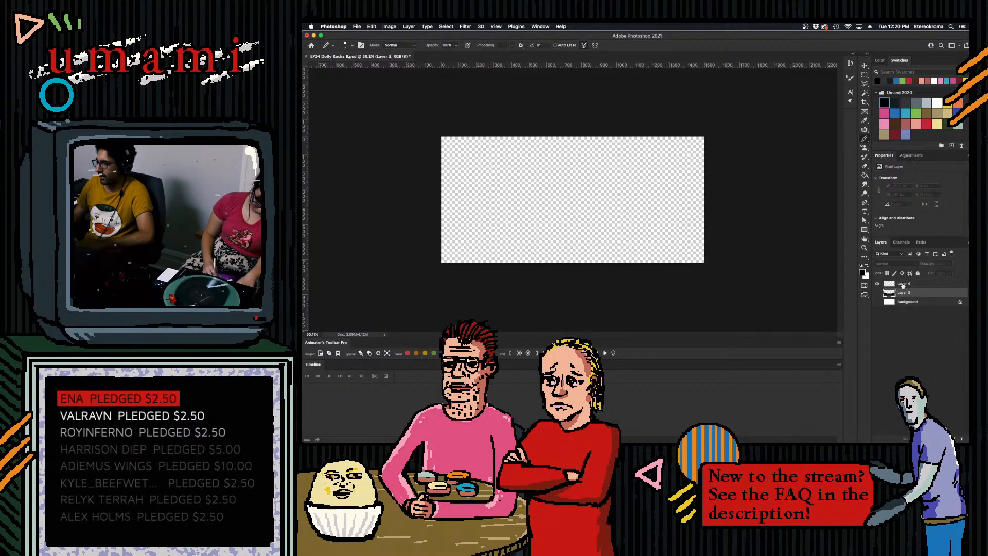
click(877, 293)
click(951, 263)
mouse_move(952, 272)
mouse_down()
mouse_move(933, 273)
mouse_move(944, 274)
mouse_up()
click(925, 284)
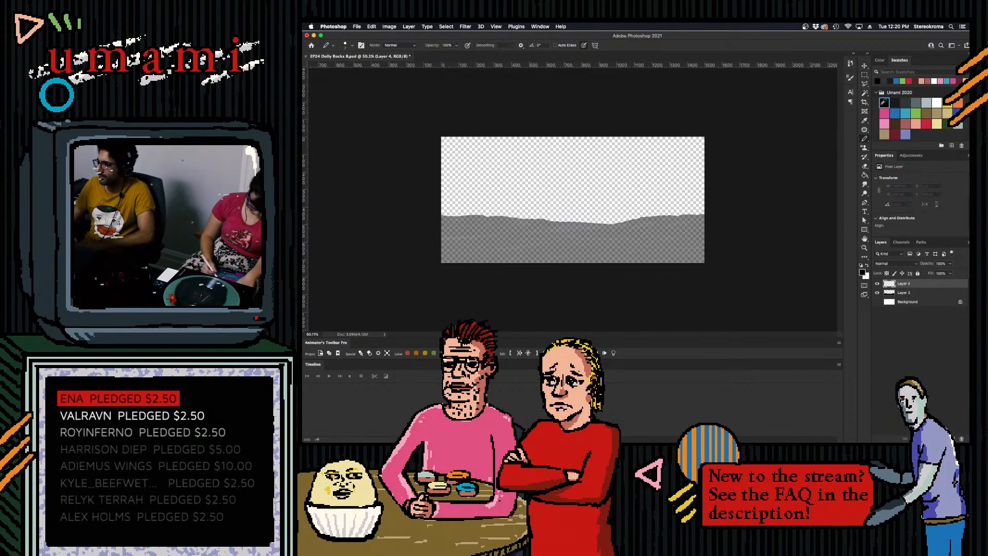
- Draw a black ledge outline along the left end of the skyline, redoing strokes that miss the silhouette
scroll(443, 222, up, 5)
scroll(455, 220, down, 5)
scroll(456, 224, up, 3)
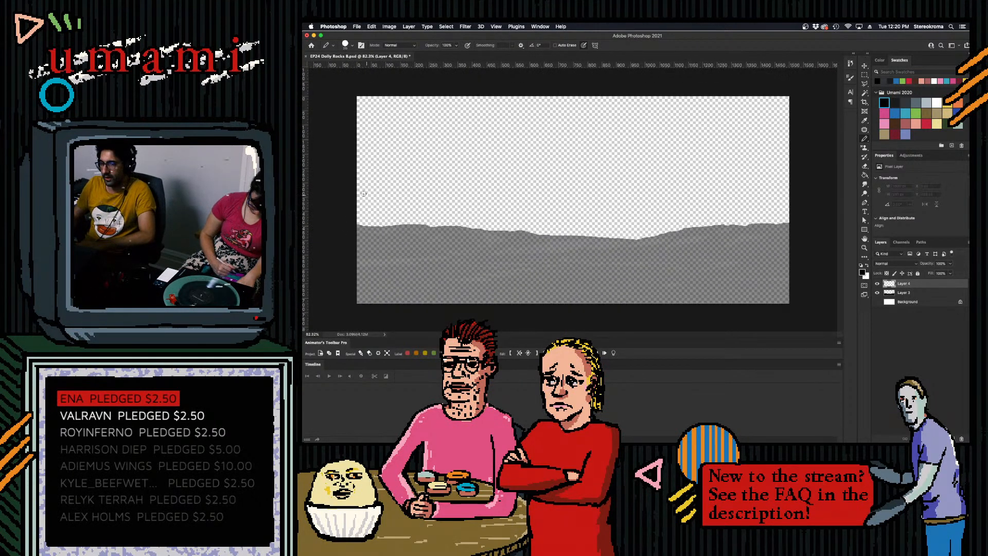
drag(353, 215, 471, 226)
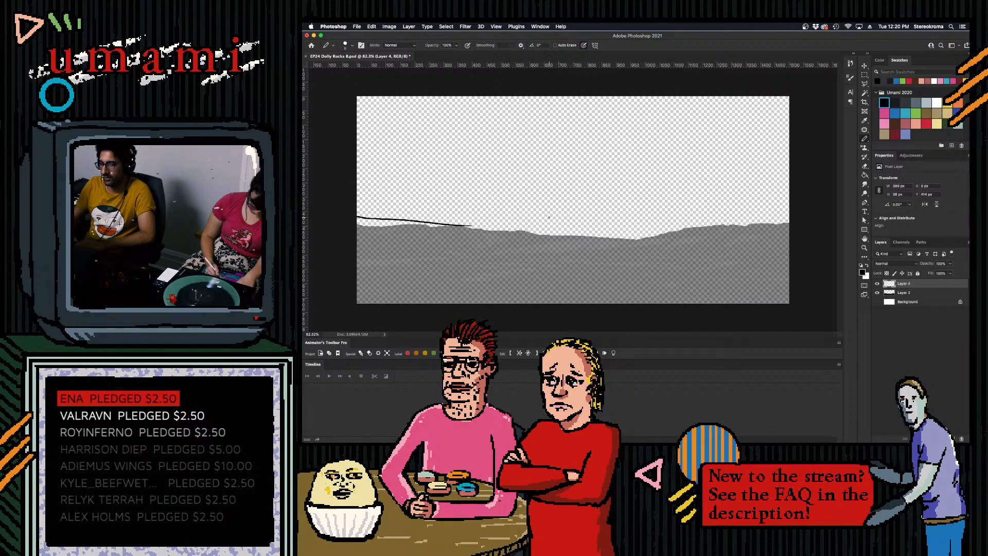
key(cmd+z)
mouse_move(355, 219)
mouse_down()
mouse_move(483, 225)
mouse_move(437, 228)
mouse_move(475, 230)
mouse_up()
key(cmd+z)
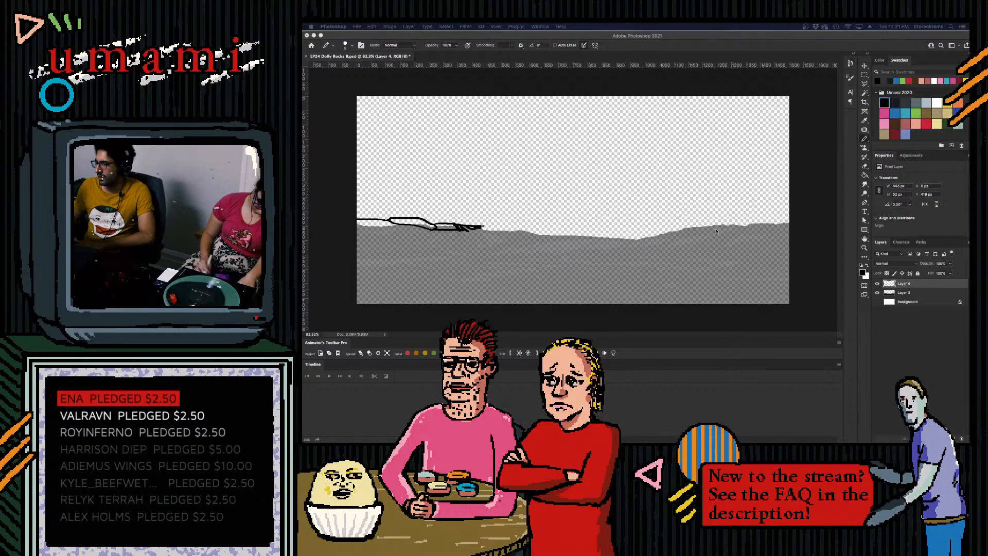
- Thicken the skyline ledge's tapering tip with short strokes and extend it down the slope toward the centre
click(467, 227)
drag(466, 228, 480, 231)
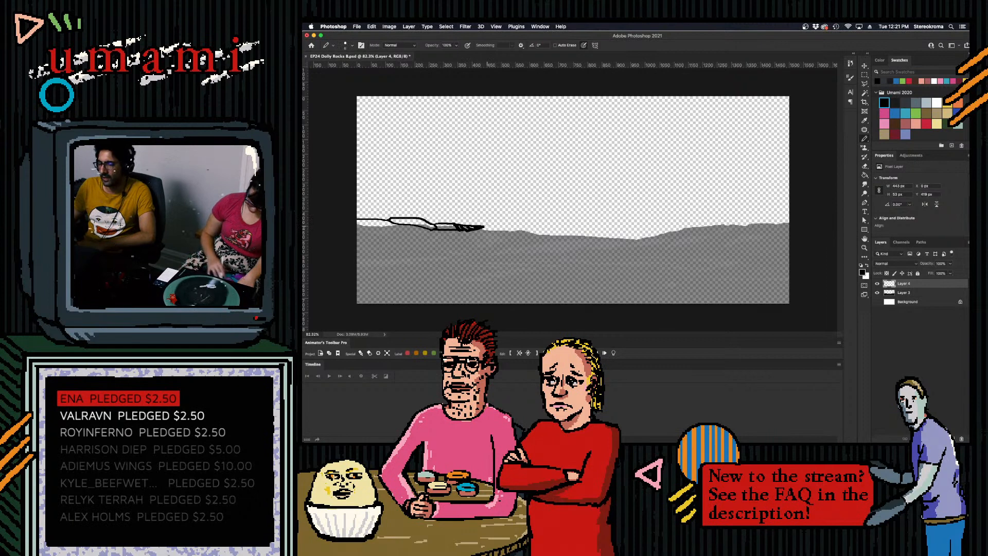
drag(484, 227, 482, 231)
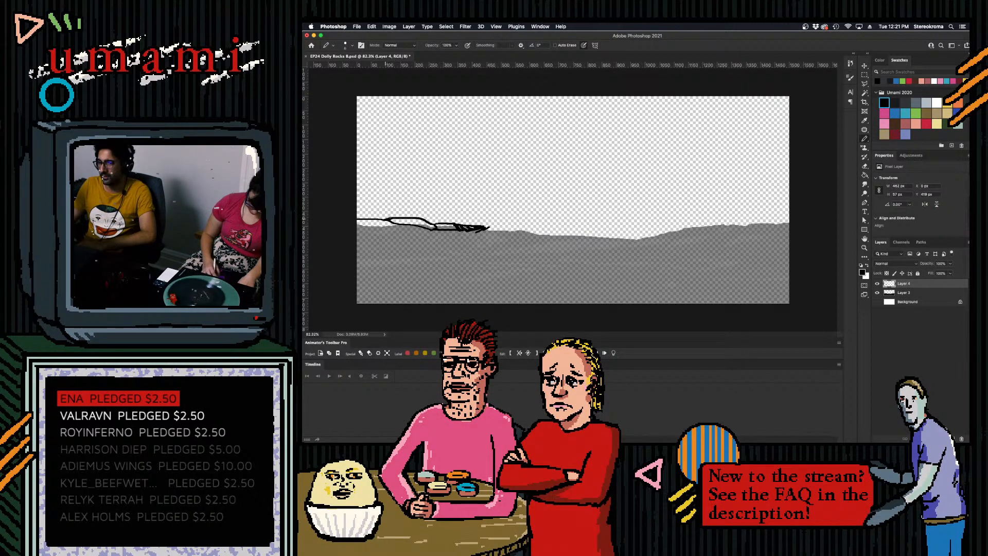
drag(486, 227, 503, 231)
key(super+z)
key(super+z)
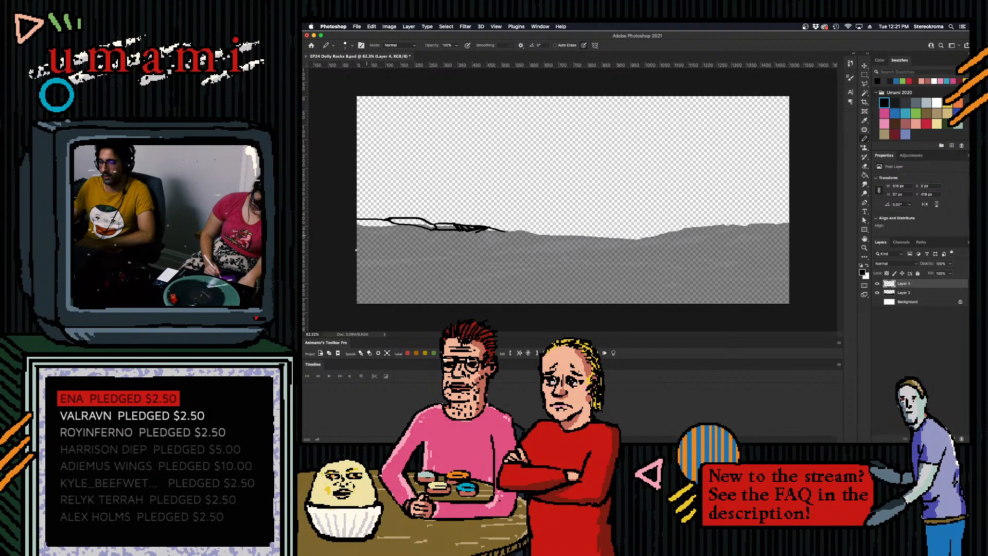
- Outline an angular rock in the lower-left foreground and a long tapering ledge with a hatched notch above it
mouse_move(347, 276)
mouse_down()
mouse_move(389, 263)
mouse_move(402, 266)
mouse_move(404, 285)
mouse_move(425, 280)
mouse_up()
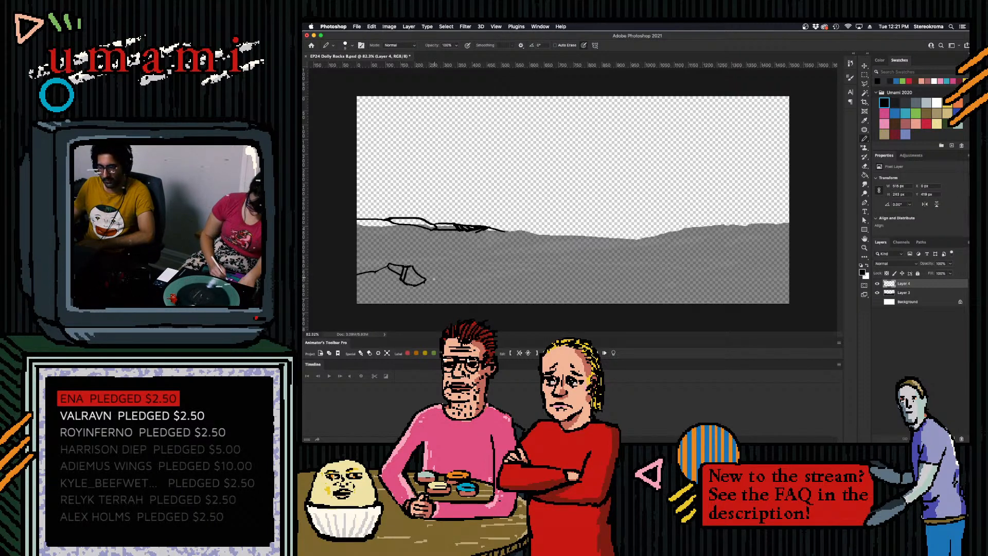
mouse_move(352, 239)
mouse_down()
mouse_move(386, 236)
mouse_move(399, 258)
mouse_move(413, 241)
mouse_move(456, 239)
mouse_up()
key(super+z)
key(super+z)
key(super+z)
mouse_move(353, 236)
mouse_down()
mouse_move(419, 234)
mouse_move(373, 242)
mouse_move(453, 248)
mouse_move(421, 256)
mouse_move(430, 248)
mouse_move(420, 244)
mouse_move(438, 253)
mouse_move(420, 243)
mouse_move(432, 251)
mouse_move(423, 256)
mouse_move(469, 250)
mouse_up()
key(super+z)
key(super+z)
key(super+z)
key(super+z)
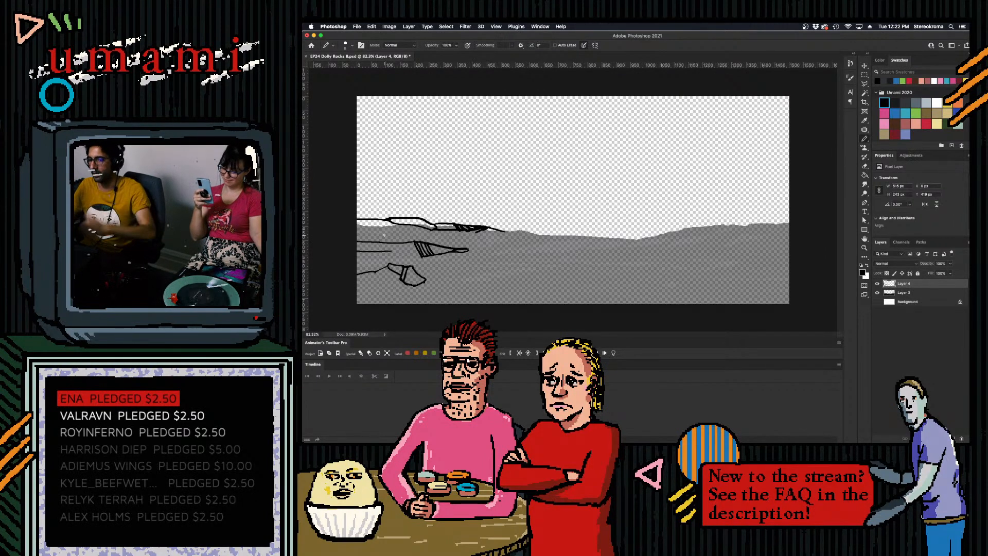
- Draw small jagged crack strokes just beside the middle-left ledge's hatched notch, redoing the ones that do not fit
drag(392, 252, 410, 251)
key(super+z)
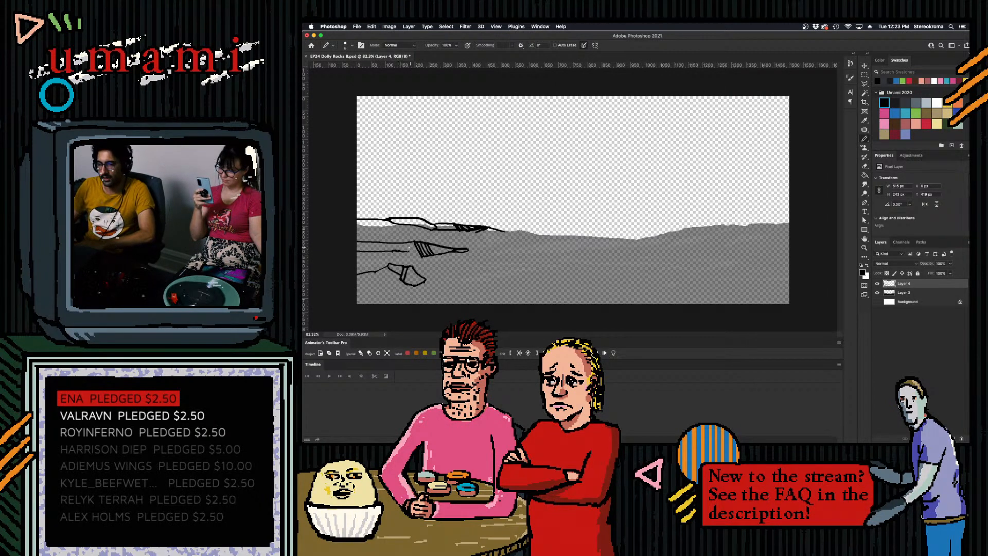
drag(397, 252, 413, 253)
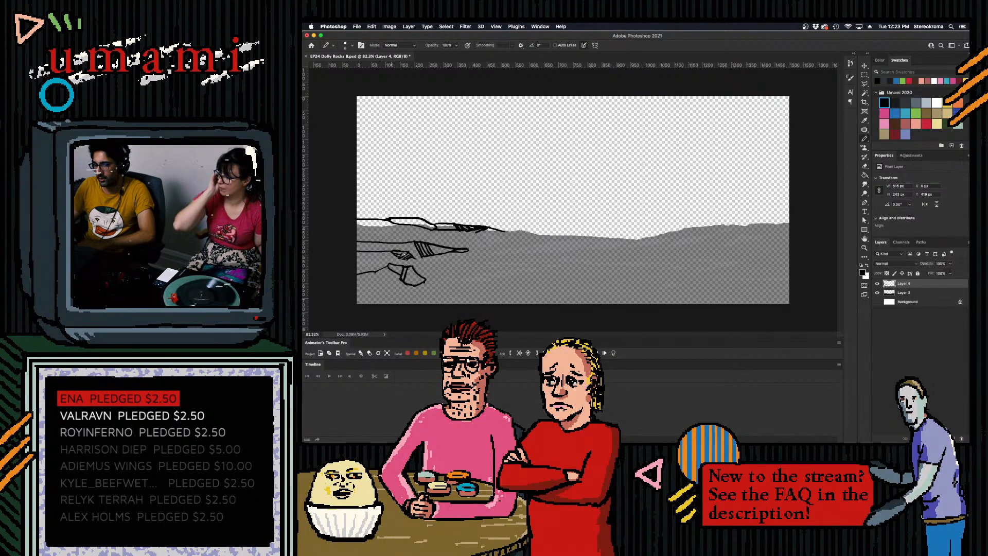
key(super+z)
drag(392, 252, 402, 252)
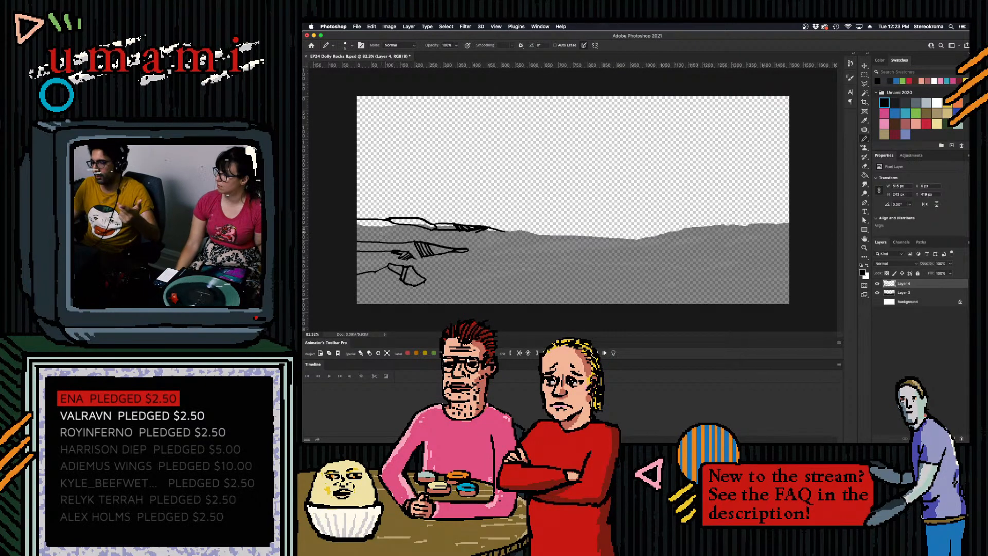
- Add contour lines and short cracks between the middle-left ledge and the foreground rock
drag(359, 256, 398, 259)
key(super+z)
key(super+z)
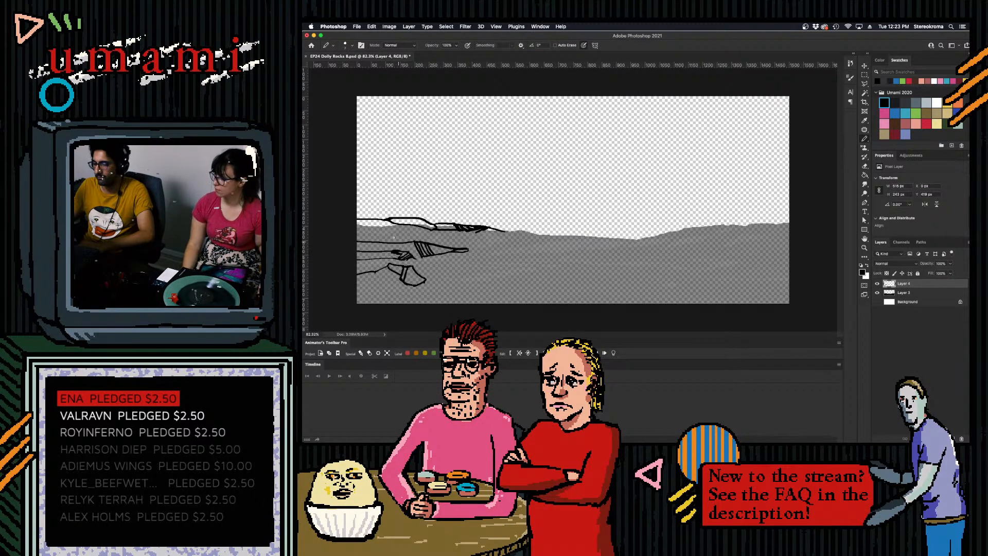
drag(407, 261, 415, 261)
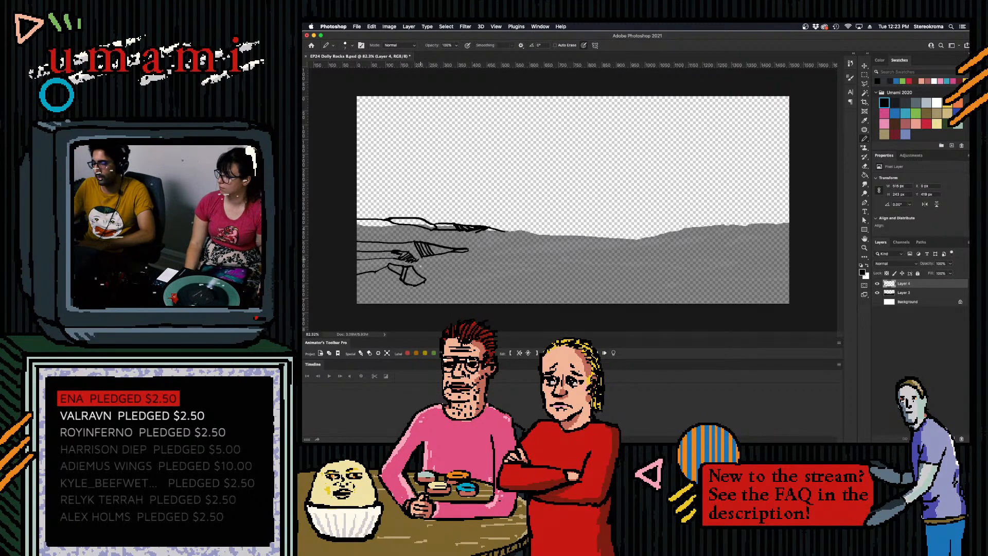
key(super+z)
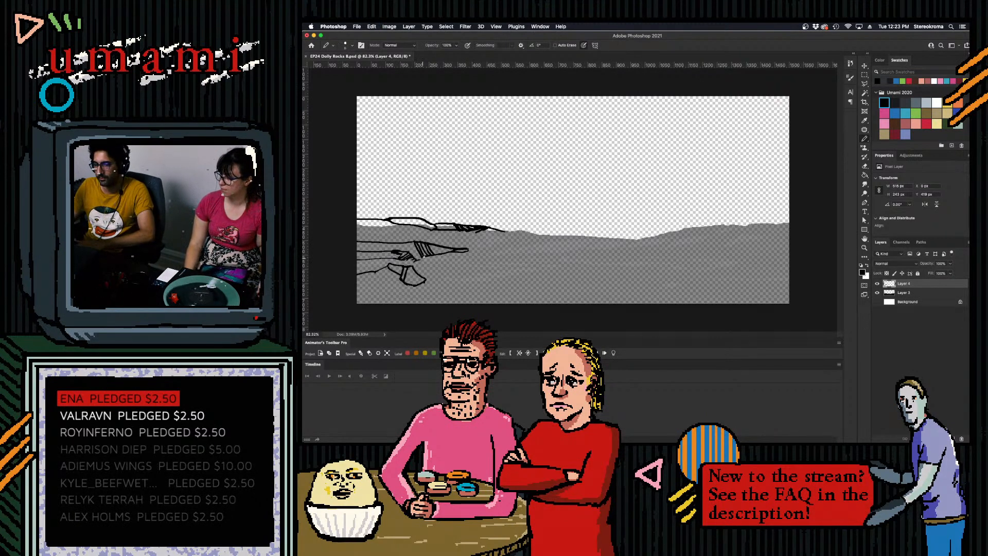
drag(429, 261, 435, 263)
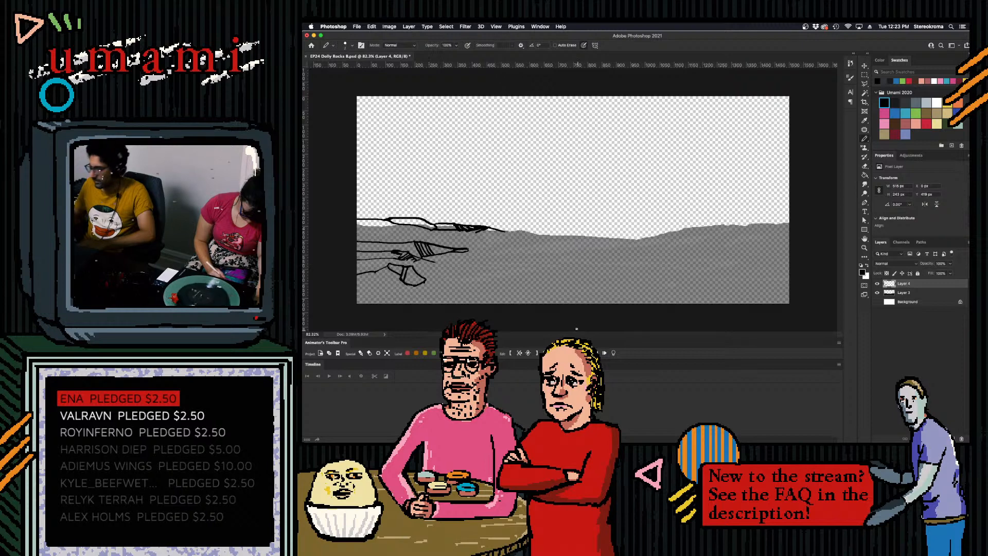
- Extend the skyline outline toward the centre and draw a long, uneven ridge line across the middle ground
mouse_move(505, 231)
mouse_down()
mouse_move(544, 236)
mouse_move(536, 236)
mouse_up()
key(super+z)
key(super+z)
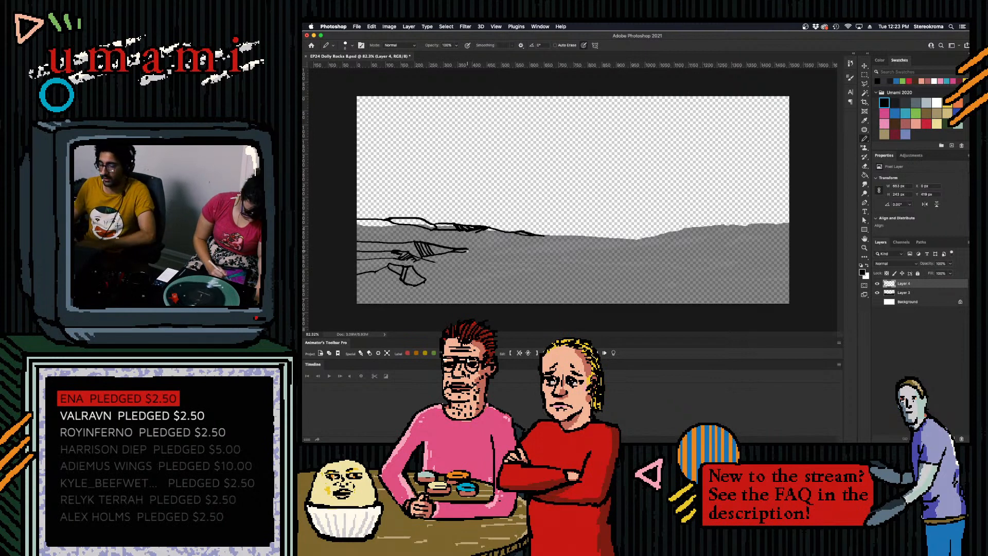
mouse_move(429, 263)
mouse_down()
mouse_move(491, 263)
mouse_move(493, 255)
mouse_move(663, 259)
mouse_up()
mouse_move(584, 263)
mouse_down()
mouse_move(588, 260)
mouse_move(659, 260)
mouse_up()
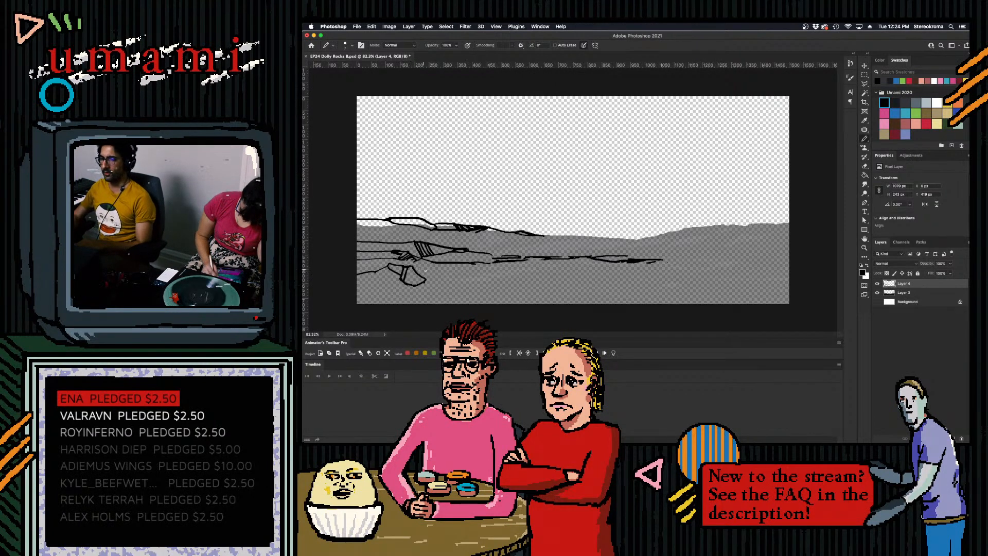
- Extend the lower-left foreground rock with angular facets and a contour line running toward the centre
mouse_move(416, 266)
mouse_down()
mouse_move(437, 280)
mouse_move(439, 271)
mouse_move(427, 281)
mouse_move(506, 268)
mouse_up()
key(super+z)
key(super+z)
key(super+z)
key(super+z)
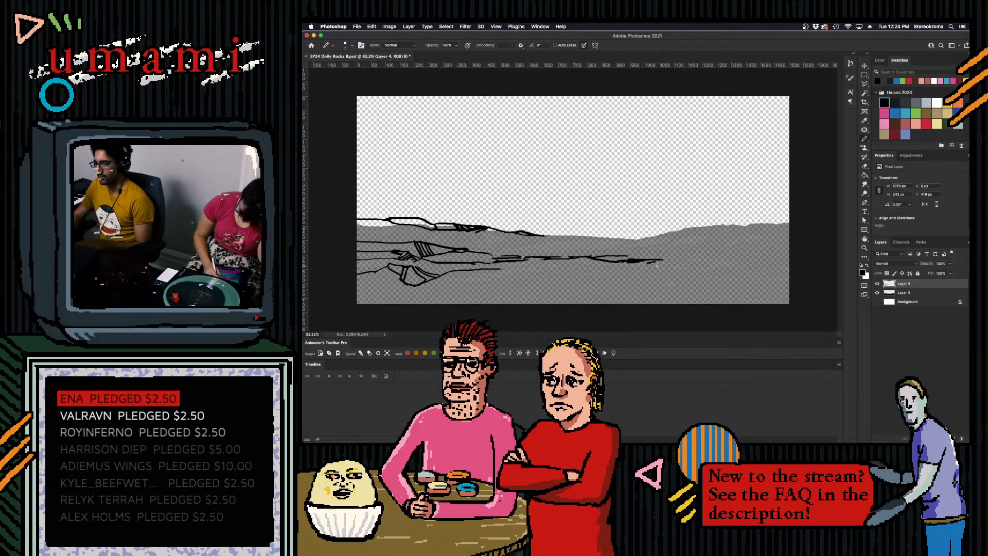
- Draw slanted rising strokes at the right end of the middle-ground ridge line
drag(656, 264, 681, 258)
key(super+z)
key(super+z)
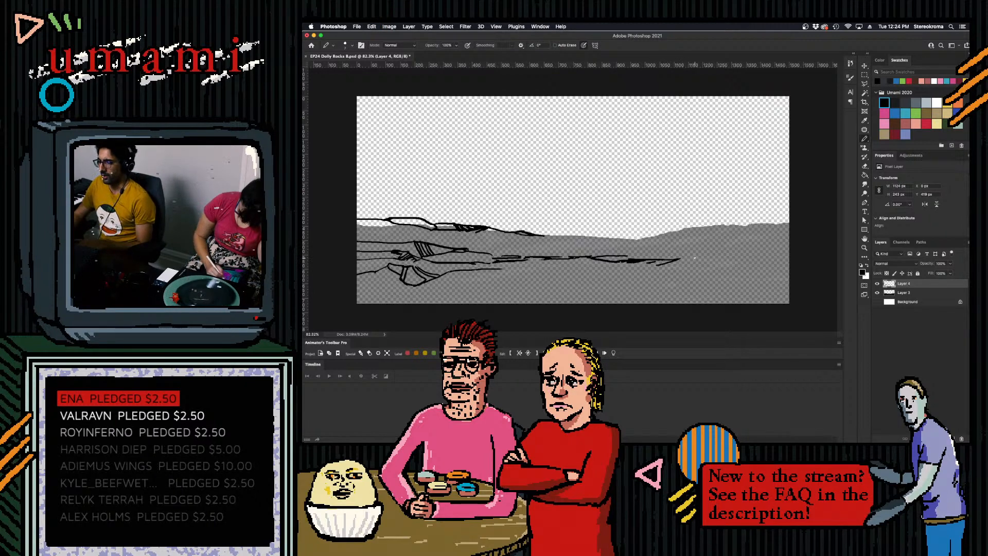
drag(660, 271, 694, 253)
key(super+z)
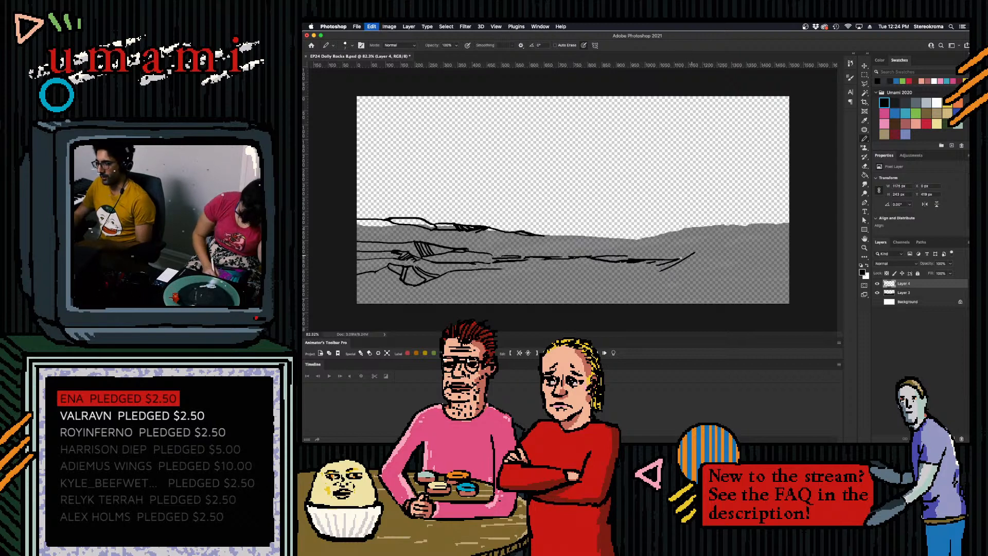
- Outline the crest and lower edge of a slanted rock face rising from the right end of the ridge
drag(695, 253, 732, 247)
key(super+z)
key(super+z)
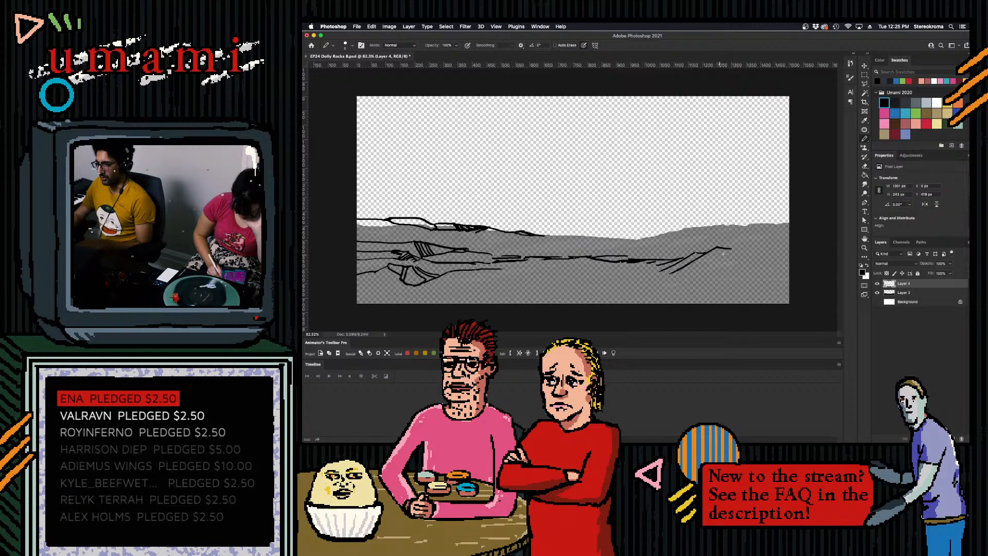
drag(689, 273, 737, 248)
key(super+z)
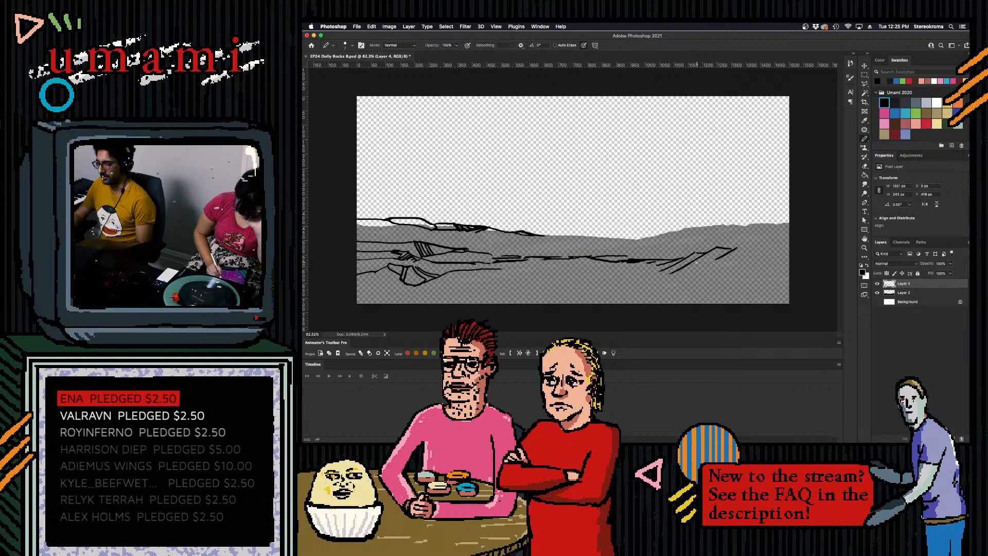
drag(664, 269, 676, 270)
key(super+z)
- Add a short contour stroke at the central end of the foreground rock's line
key(super+z)
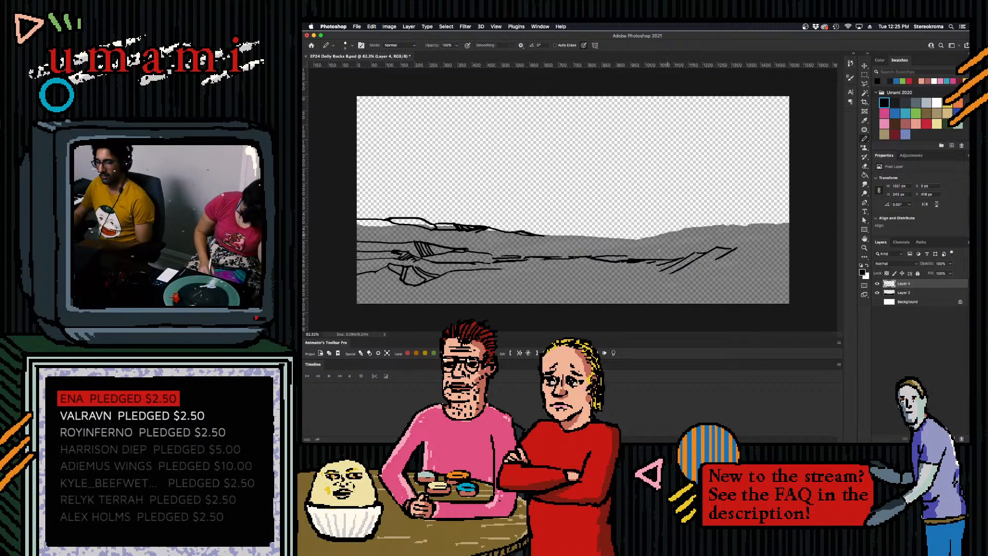
drag(477, 264, 503, 269)
key(super+z)
key(super+z)
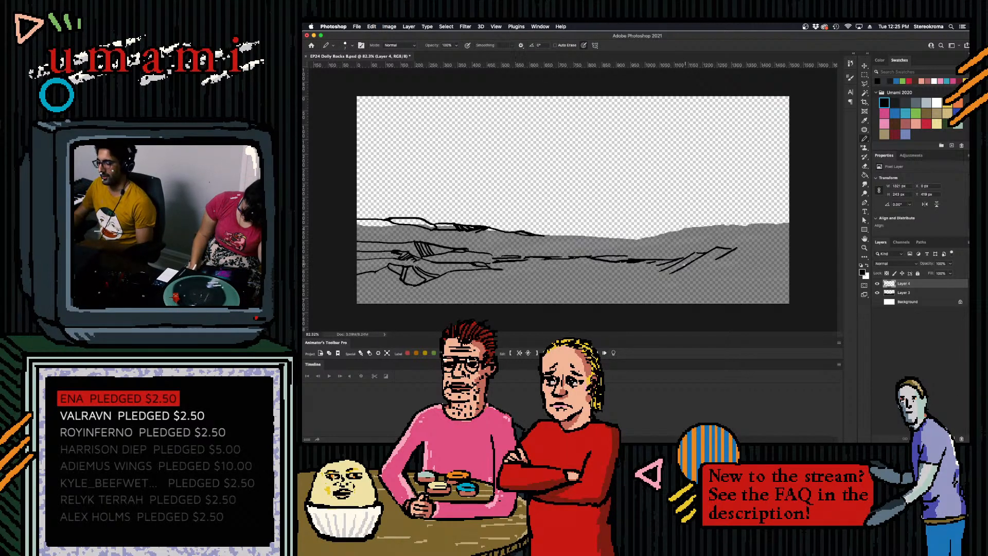
- Draw overlapping crack lines along the ridge just before the slanted rock face, undoing the strokes that do not fit
drag(626, 255, 684, 257)
key(super+z)
key(super+z)
key(super+z)
key(super+z)
key(super+z)
key(super+z)
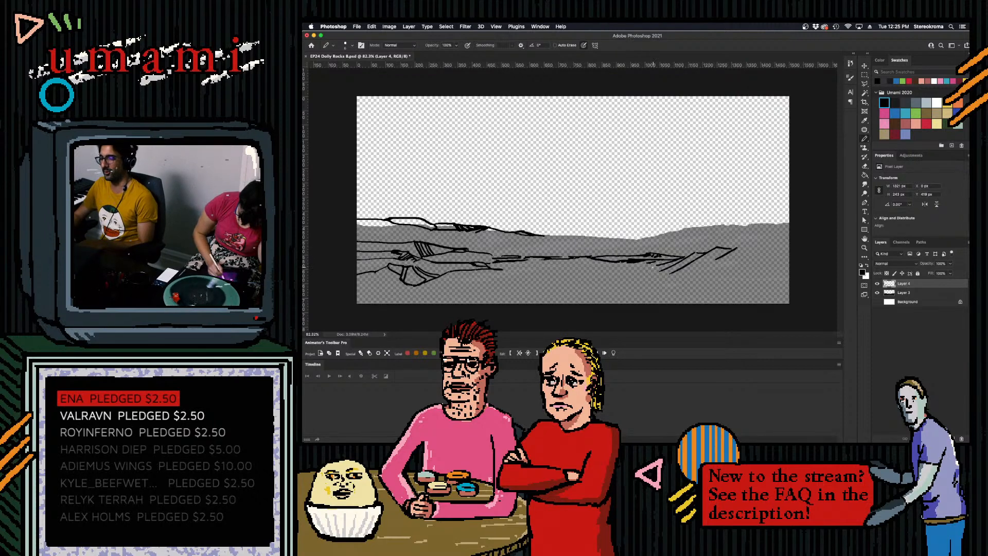
- Fill the slanted rock face on the right with closely spaced diagonal hatching
mouse_move(716, 247)
mouse_down()
mouse_move(735, 247)
mouse_move(709, 262)
mouse_up()
key(super+z)
key(super+z)
key(super+z)
key(super+z)
key(super+z)
key(super+z)
drag(694, 261, 705, 265)
drag(703, 261, 675, 273)
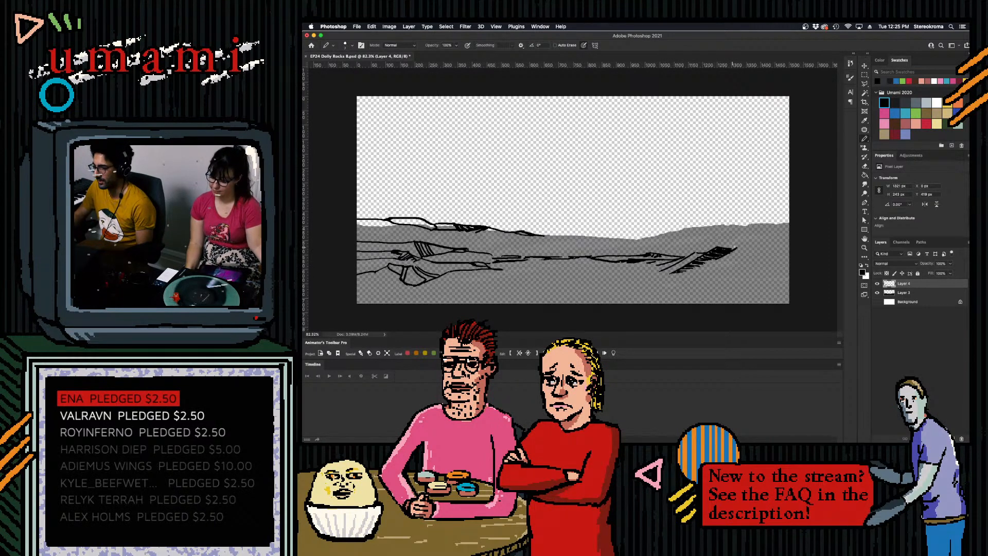
- Extend the slanted rock's crest toward the right canvas edge and fill the middle-left ledge with dense shadow hatching
mouse_move(738, 248)
mouse_down()
mouse_move(765, 247)
mouse_move(735, 246)
mouse_move(778, 246)
mouse_up()
key(super+z)
key(super+z)
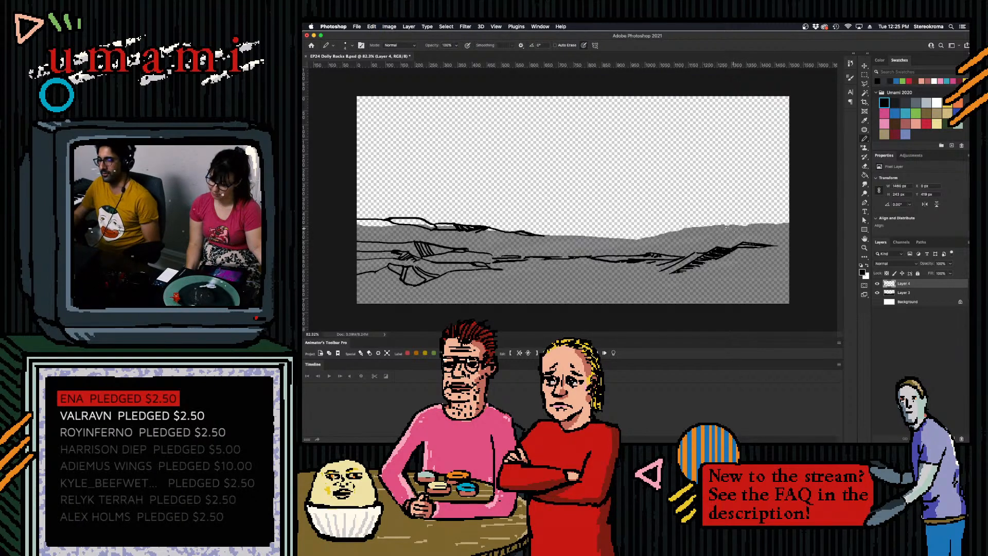
drag(356, 245, 421, 256)
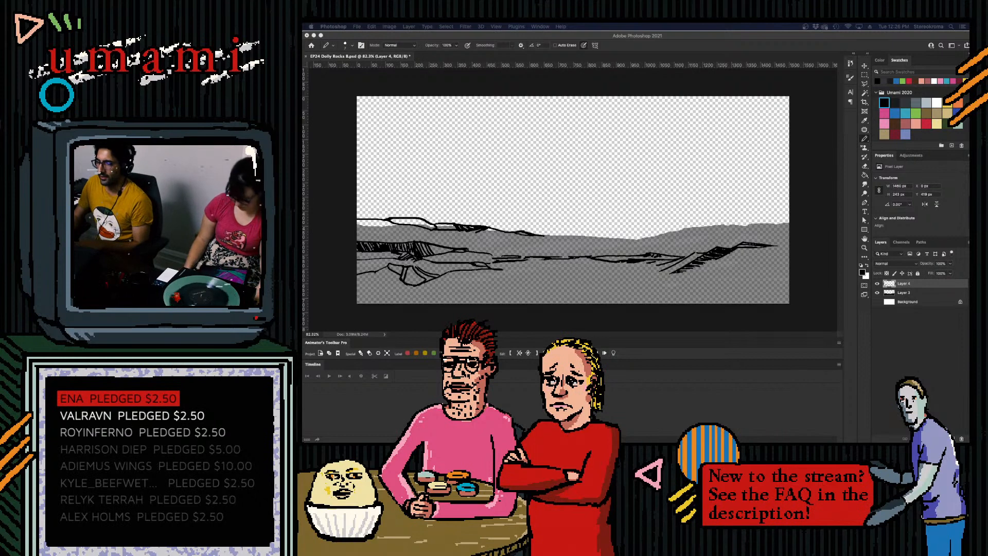
click(593, 274)
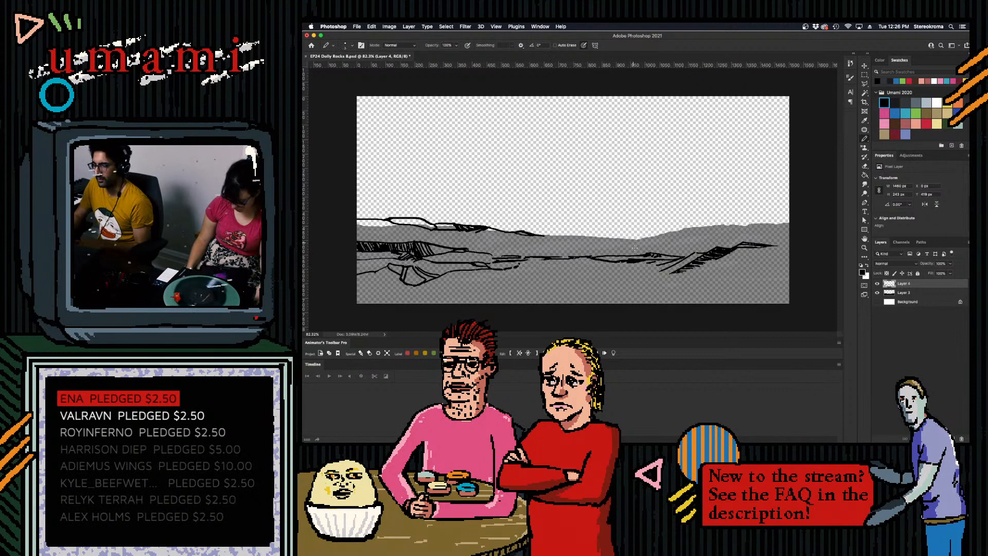
- Trace the remaining skyline from the centre dip to the right canvas edge in black
mouse_move(544, 236)
mouse_down()
mouse_move(635, 243)
mouse_move(790, 223)
mouse_up()
key(super+z)
key(super+z)
key(super+z)
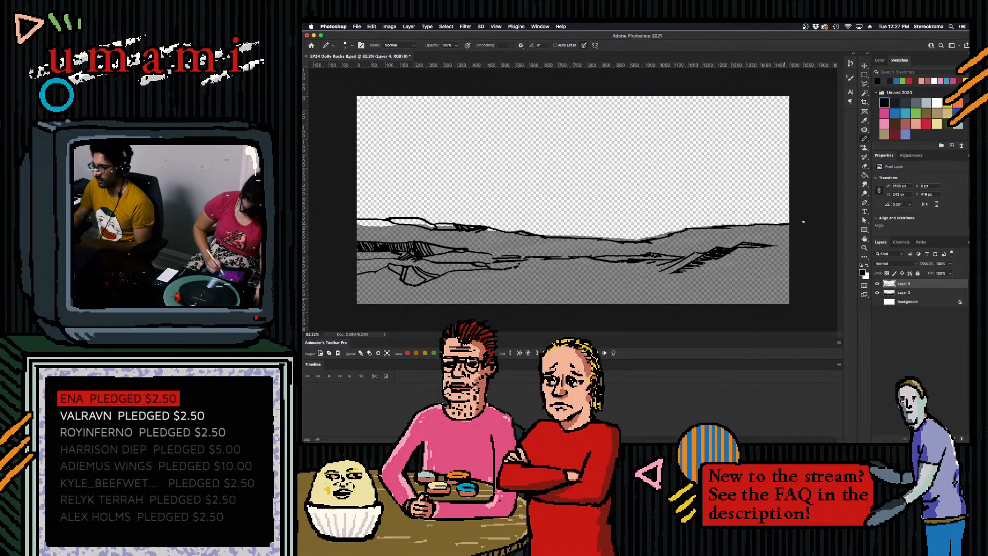
- Draw contour lines just beneath the skyline on the right hill, reaching the canvas edge
drag(731, 227, 757, 228)
key(super+z)
key(super+z)
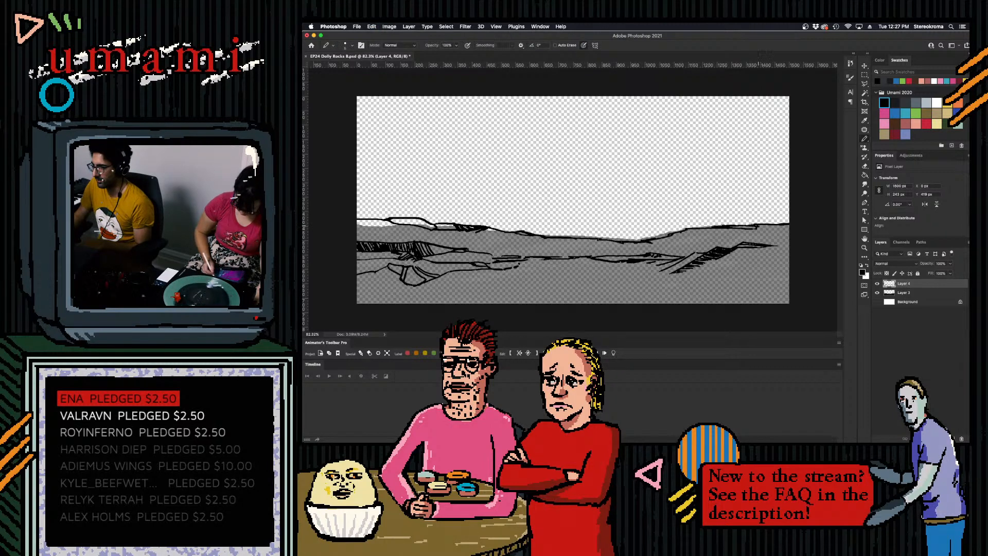
drag(683, 233, 734, 233)
drag(670, 236, 800, 229)
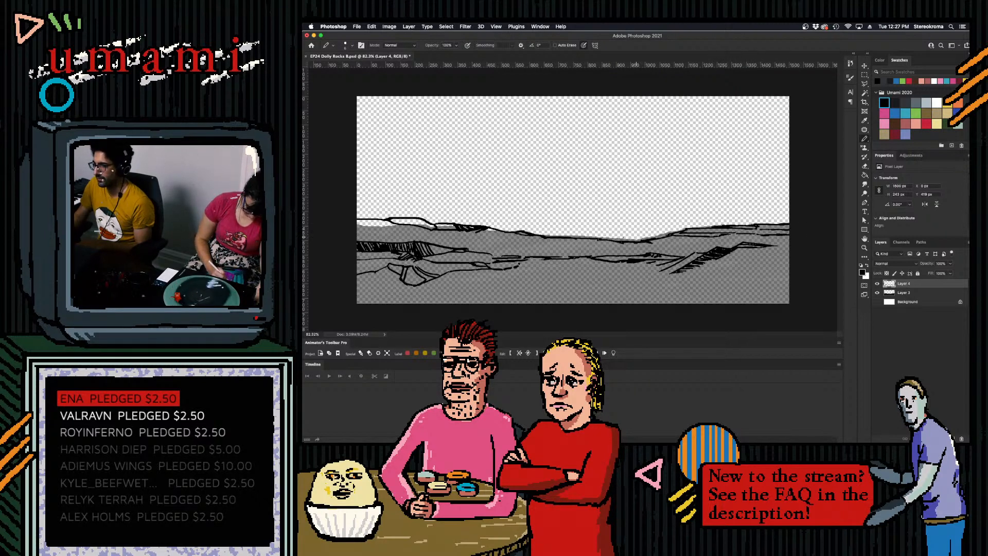
- Draw a contour line just beneath the left skyline, starting at the left canvas edge
drag(357, 227, 437, 234)
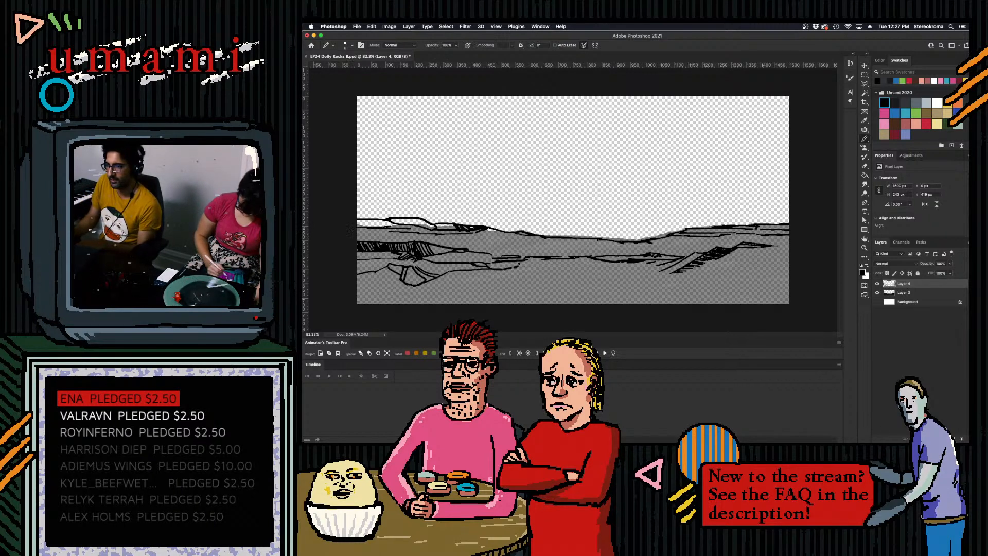
- Hide the grey hill-shape layer, add a new layer directly beneath the line art, and make the line-art layer active
click(877, 292)
click(924, 303)
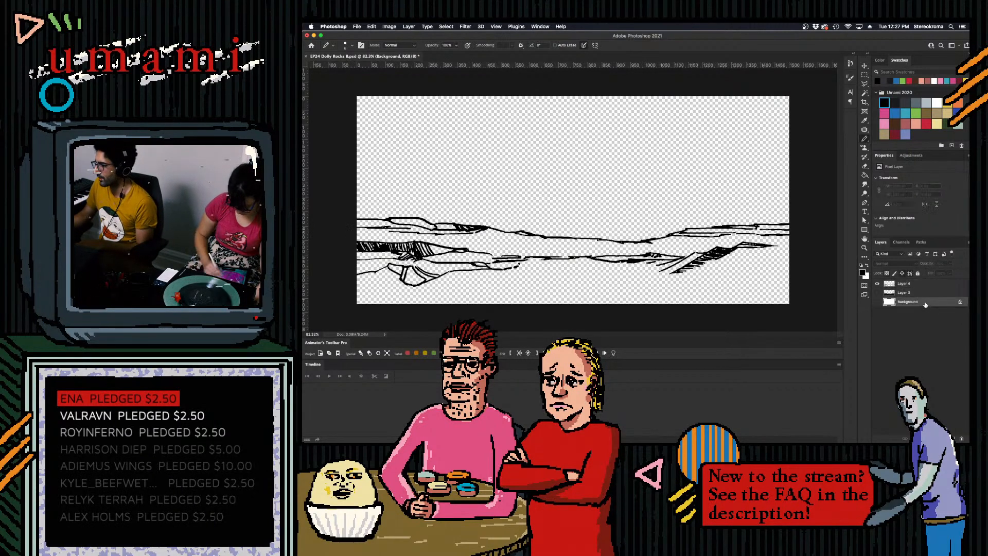
click(953, 439)
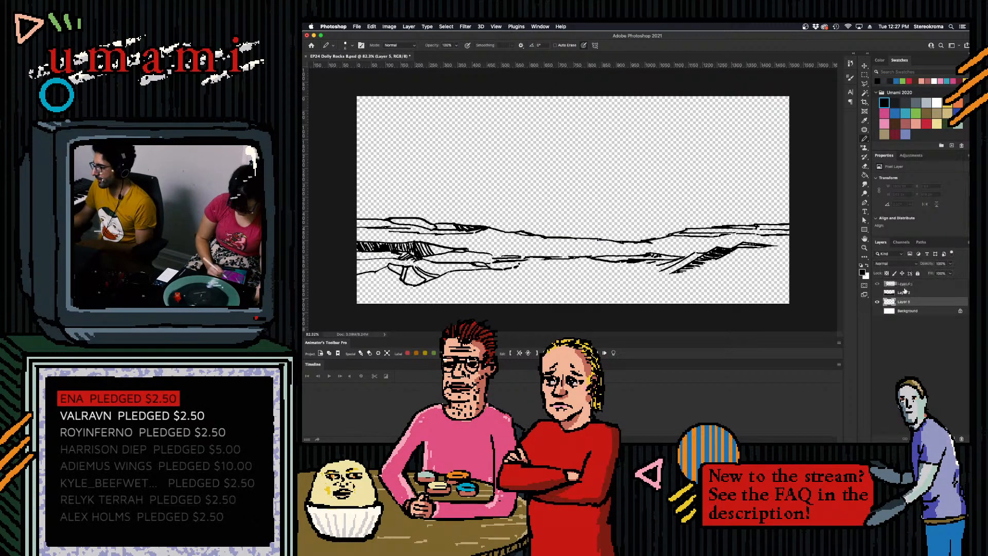
click(905, 285)
drag(906, 302, 906, 287)
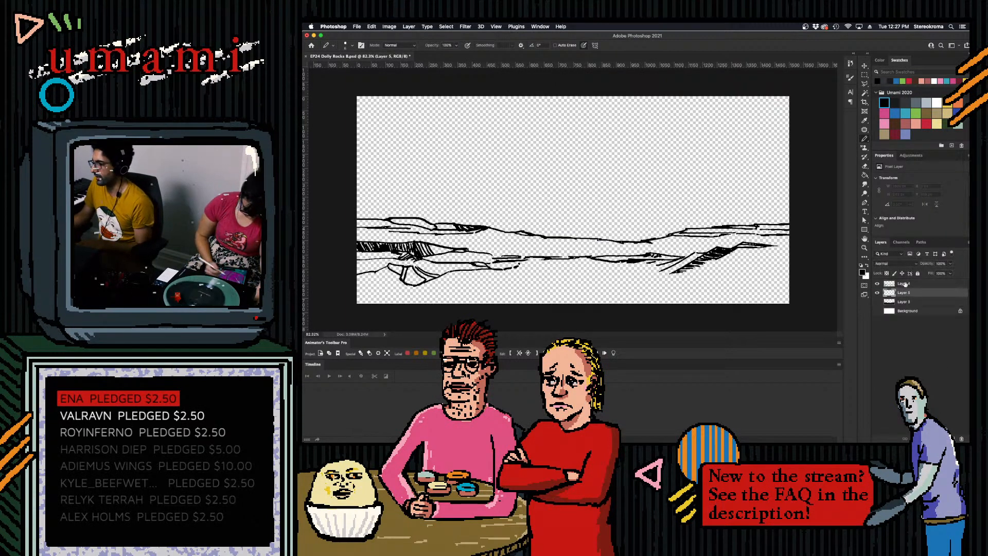
click(906, 283)
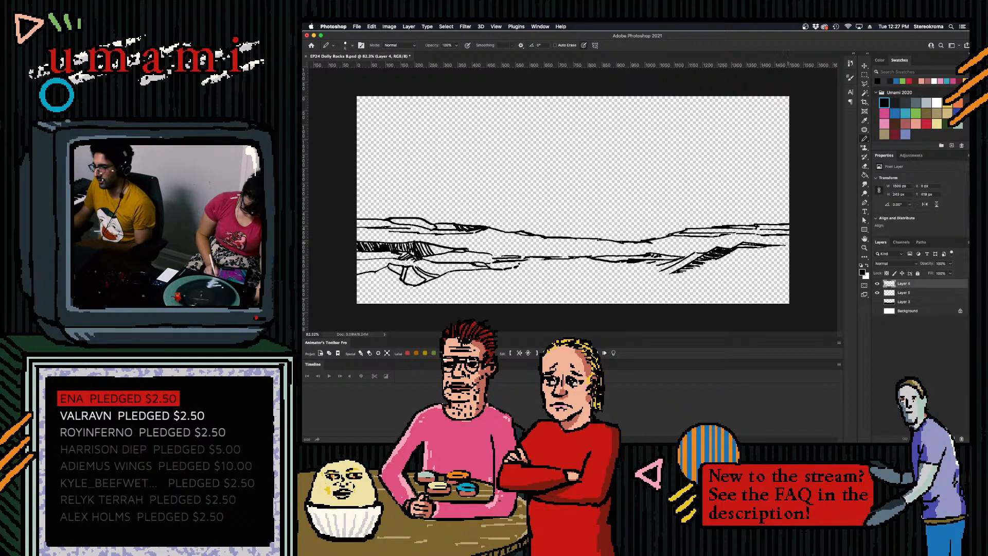
- Hatch the lower end of the slanted right rock and shade the recess beneath the left ledge
mouse_move(660, 276)
mouse_down()
mouse_move(676, 273)
mouse_move(669, 263)
mouse_up()
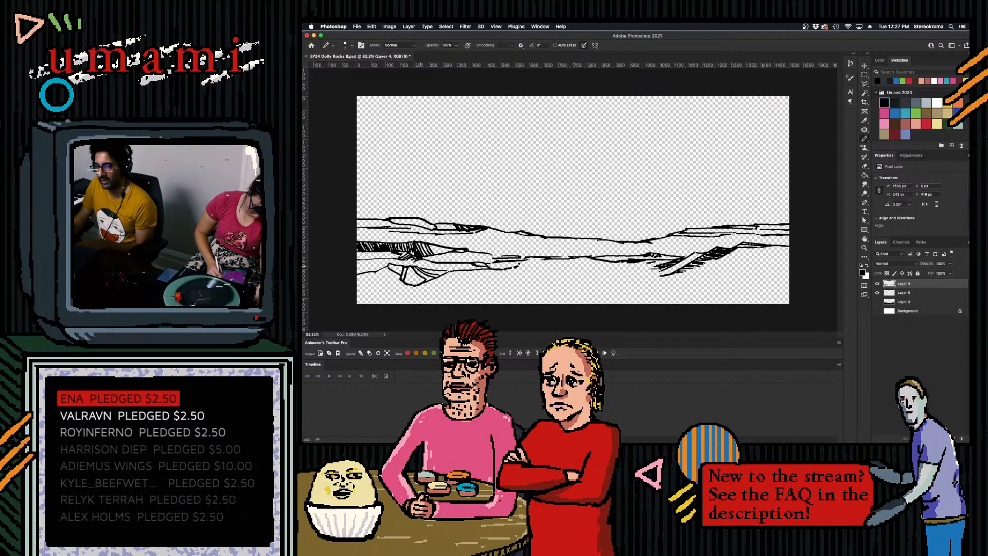
mouse_move(383, 258)
mouse_down()
mouse_move(390, 264)
mouse_move(375, 257)
mouse_up()
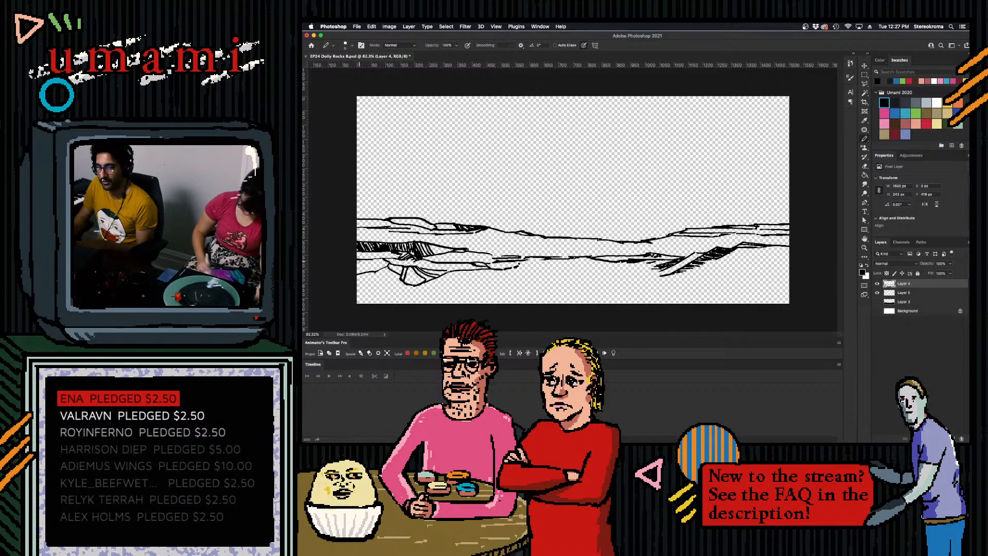
drag(369, 260, 358, 270)
mouse_move(380, 258)
mouse_down()
mouse_move(360, 273)
mouse_move(374, 272)
mouse_up()
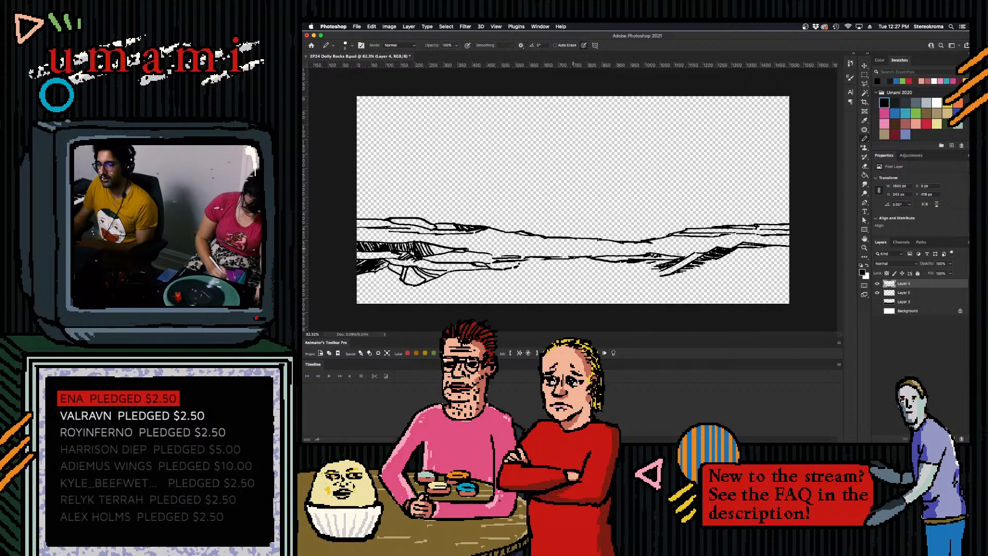
- Draw the foreground ridge from the slanted rock down to the canvas's bottom edge, with a contour running to the right edge
mouse_move(701, 269)
mouse_down()
mouse_move(790, 258)
mouse_move(601, 282)
mouse_move(643, 273)
mouse_move(536, 303)
mouse_up()
drag(609, 280, 599, 284)
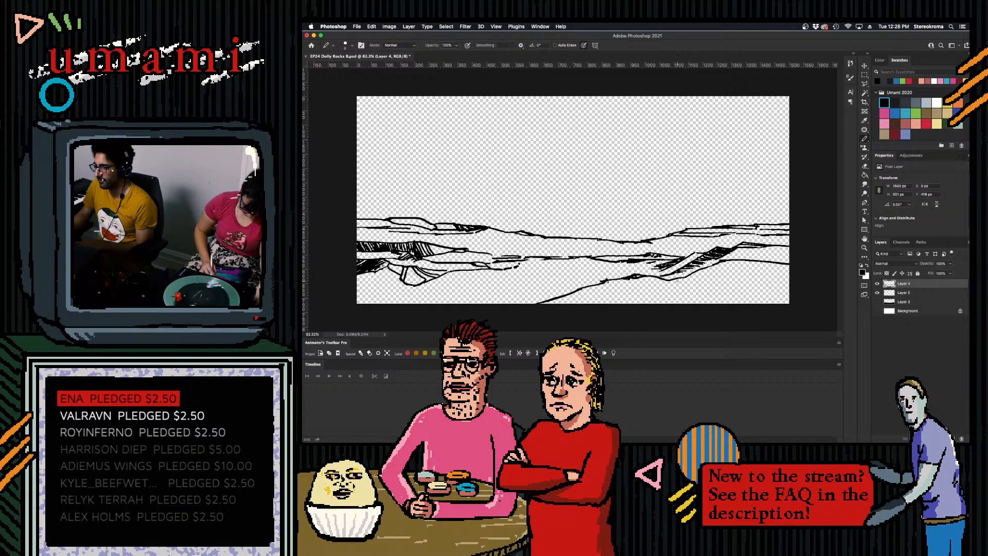
drag(673, 281, 789, 289)
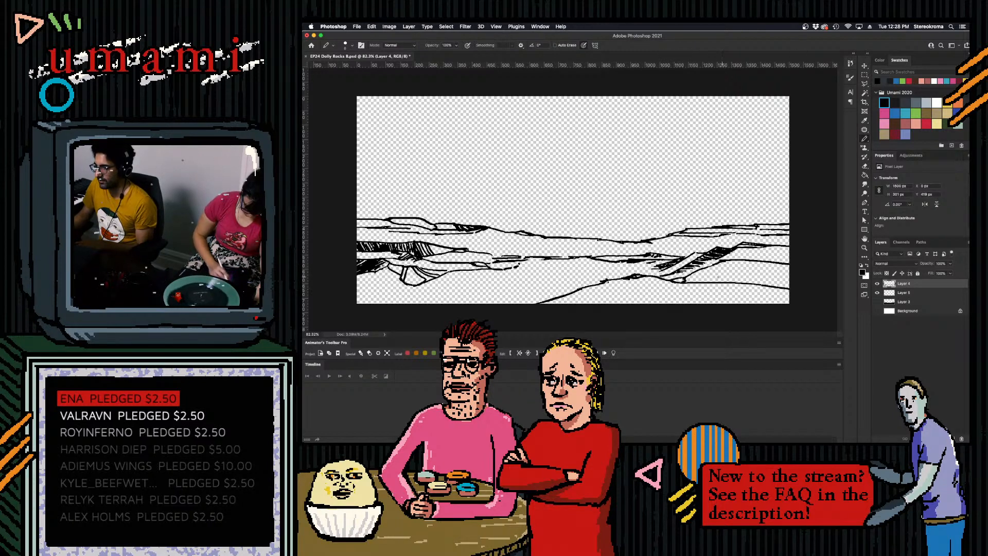
- Try out another contour from the foreground ridge to the right canvas edge, undoing unwanted strokes
drag(687, 277, 789, 275)
key(super+z)
mouse_move(688, 277)
mouse_down()
mouse_move(789, 272)
mouse_move(746, 271)
mouse_move(791, 270)
mouse_move(790, 260)
mouse_up()
key(super+z)
key(super+z)
key(super+z)
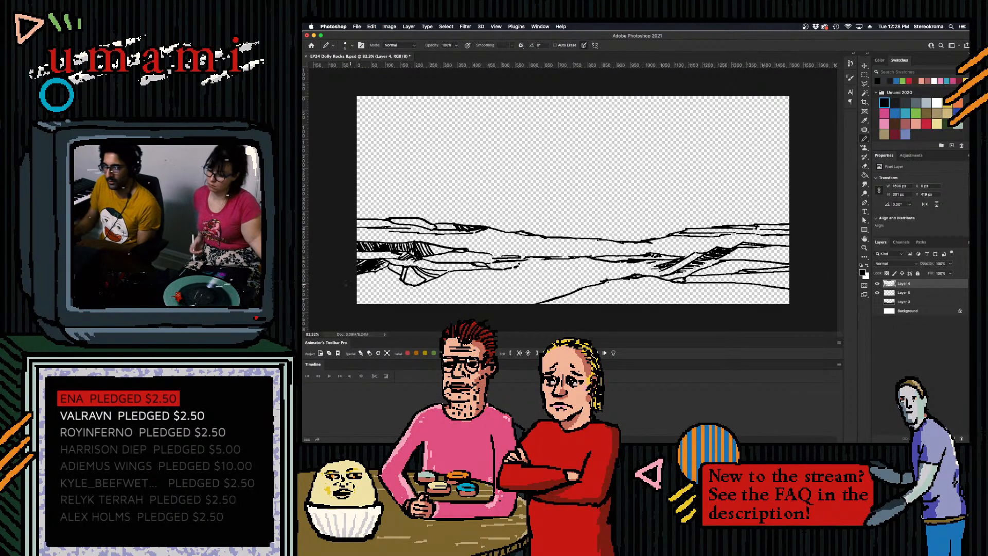
- Draw a near-horizontal foreground contour from the left canvas edge to the diagonal ridge, redoing unwanted strokes
drag(354, 289, 613, 297)
key(super+z)
drag(355, 293, 553, 292)
key(super+z)
key(super+z)
key(super+z)
key(super+z)
key(super+z)
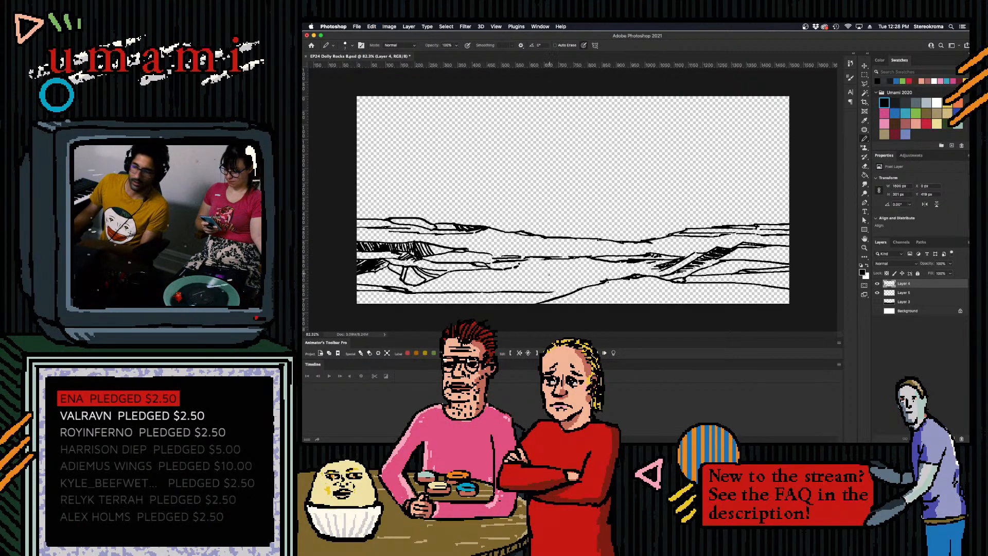
drag(554, 293, 570, 288)
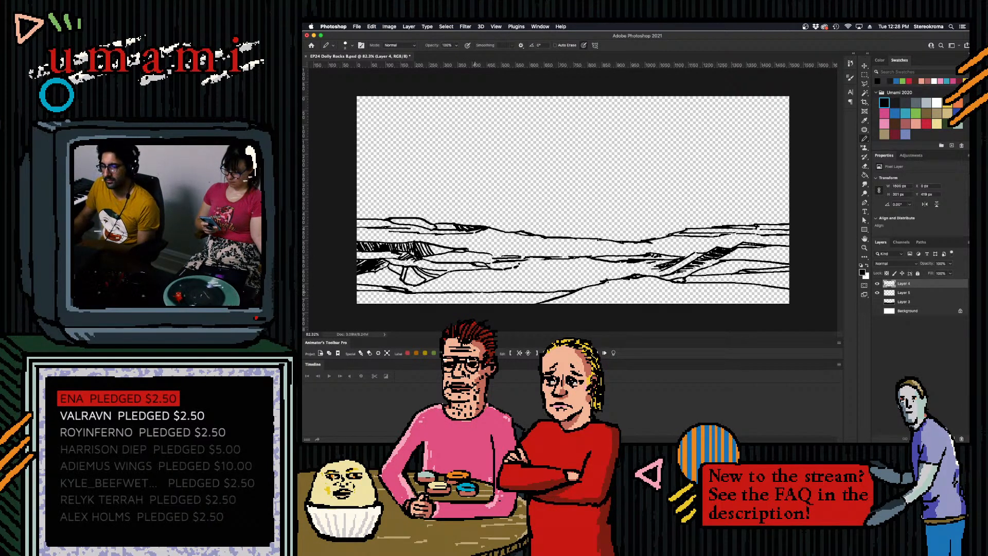
- Add short parallel contours above the foreground line where it meets the diagonal ridge, undoing unwanted strokes
drag(466, 288, 559, 287)
key(super+z)
drag(481, 290, 588, 285)
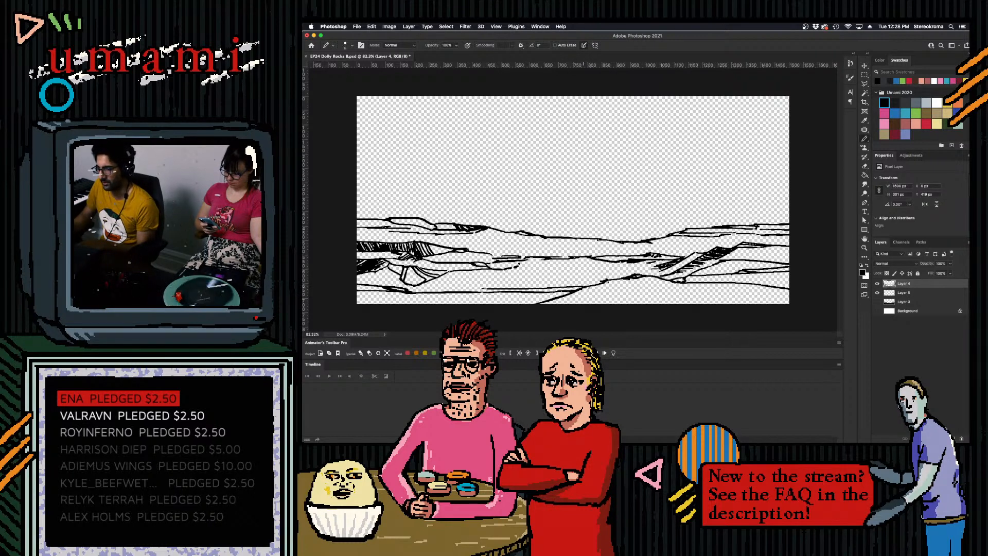
drag(603, 281, 545, 282)
key(super+z)
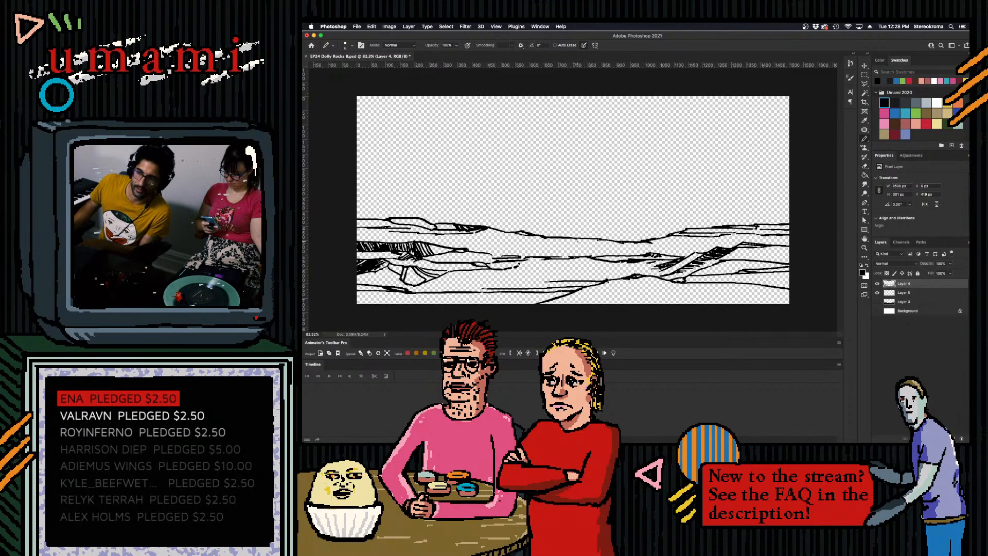
key(super+z)
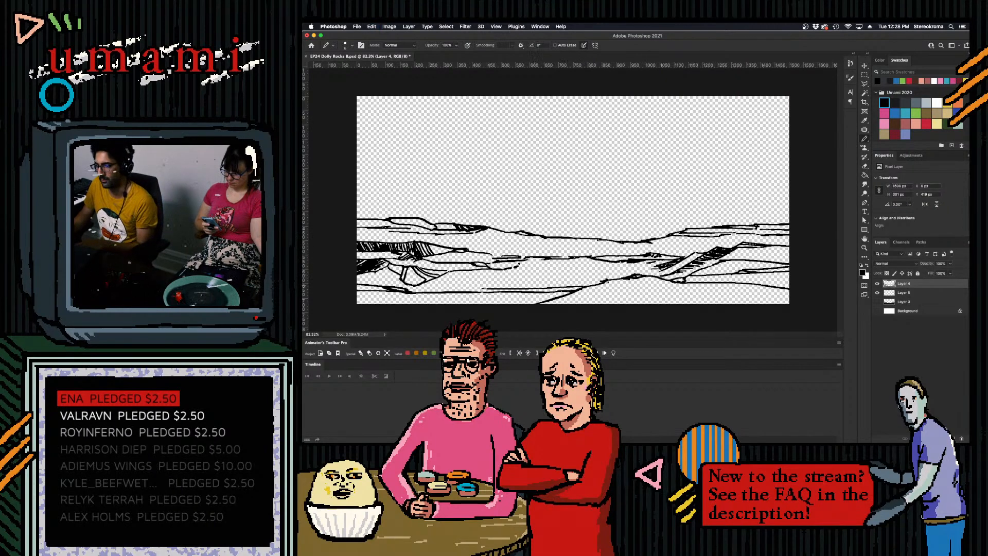
drag(616, 284, 543, 284)
key(super+z)
key(super+z)
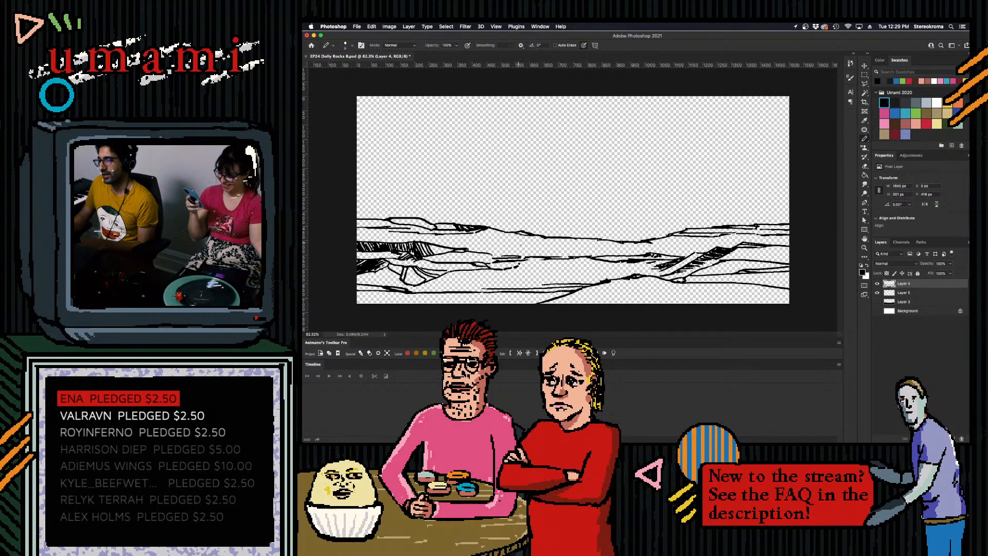
- Outline the small rock face in the middle of the landscape, undoing stray strokes
drag(516, 267, 544, 259)
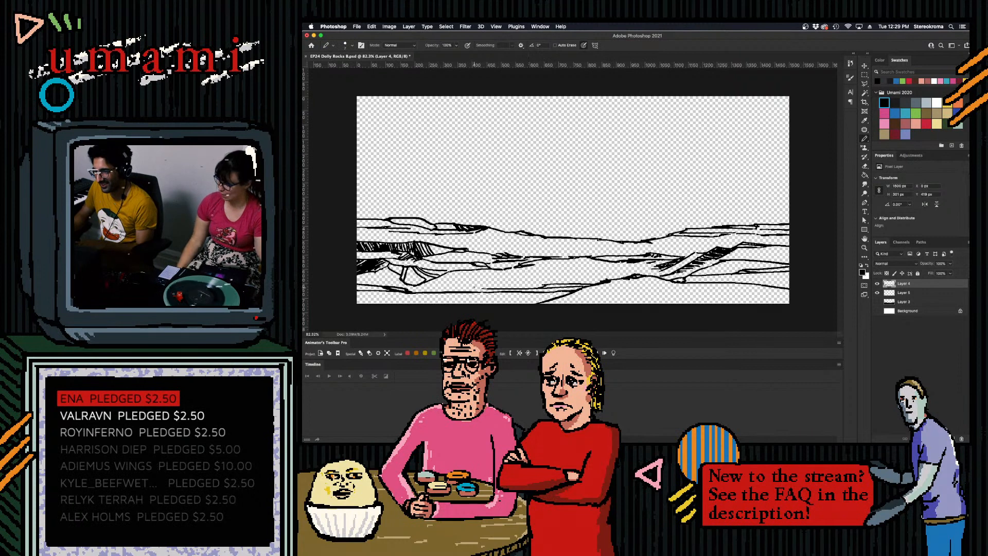
key(super+z)
key(super+z)
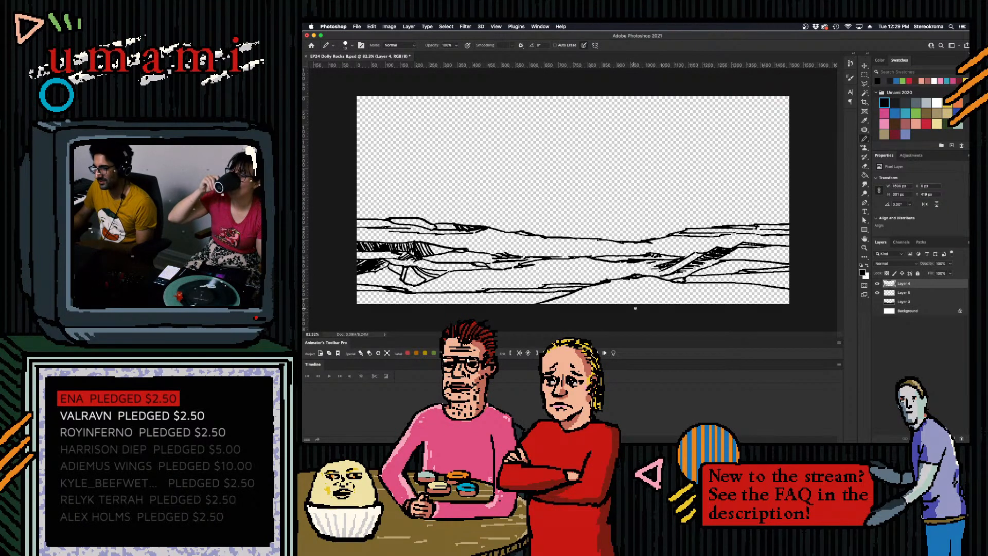
drag(654, 304, 775, 301)
key(super+z)
key(super+z)
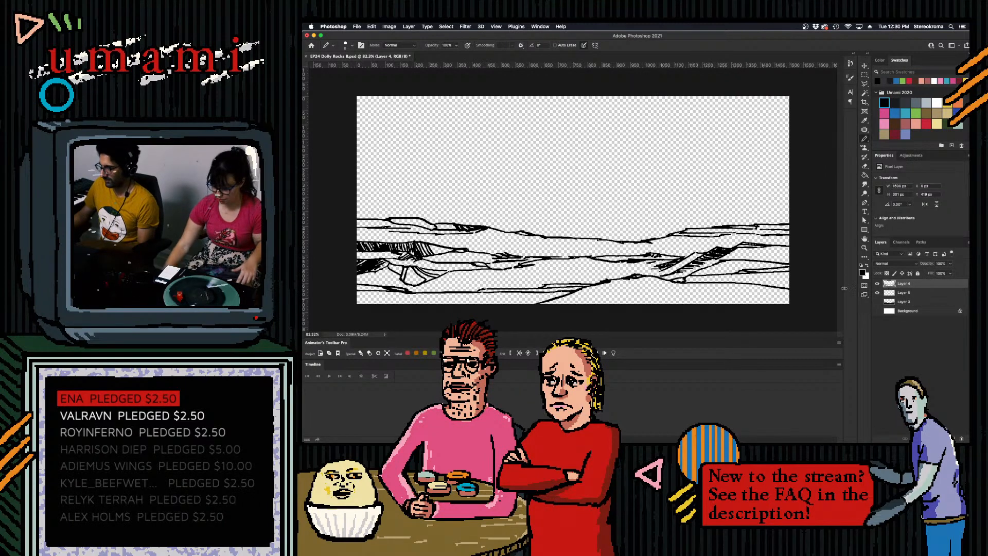
- Hatch the lower-left rock's underside above the foreground contour and the bottom-left corner beneath that contour
mouse_move(359, 280)
mouse_down()
mouse_move(400, 274)
mouse_move(370, 281)
mouse_move(380, 284)
mouse_up()
drag(381, 279, 393, 286)
drag(392, 279, 399, 287)
drag(397, 277, 415, 290)
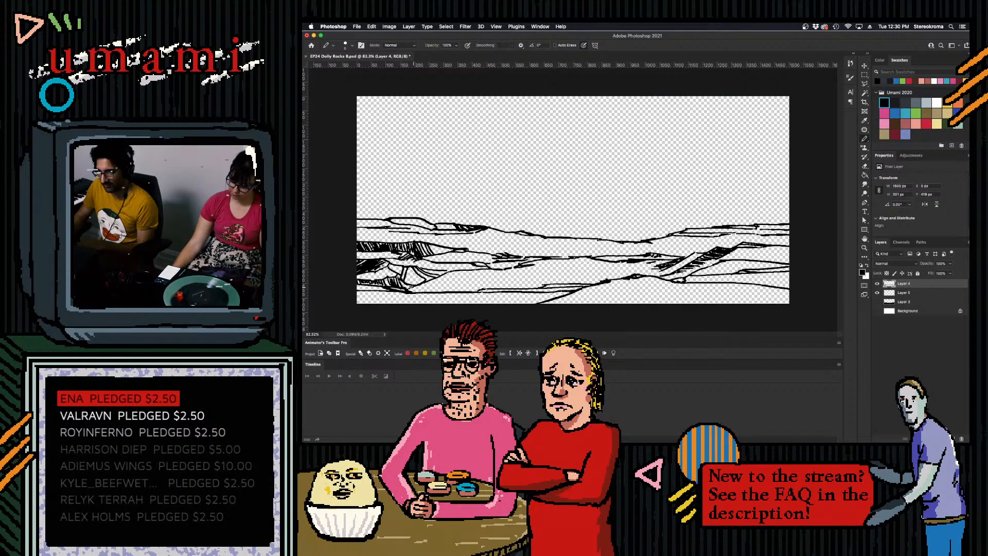
mouse_move(357, 302)
mouse_down()
mouse_move(400, 292)
mouse_move(379, 306)
mouse_up()
drag(390, 297, 365, 303)
drag(363, 299, 367, 304)
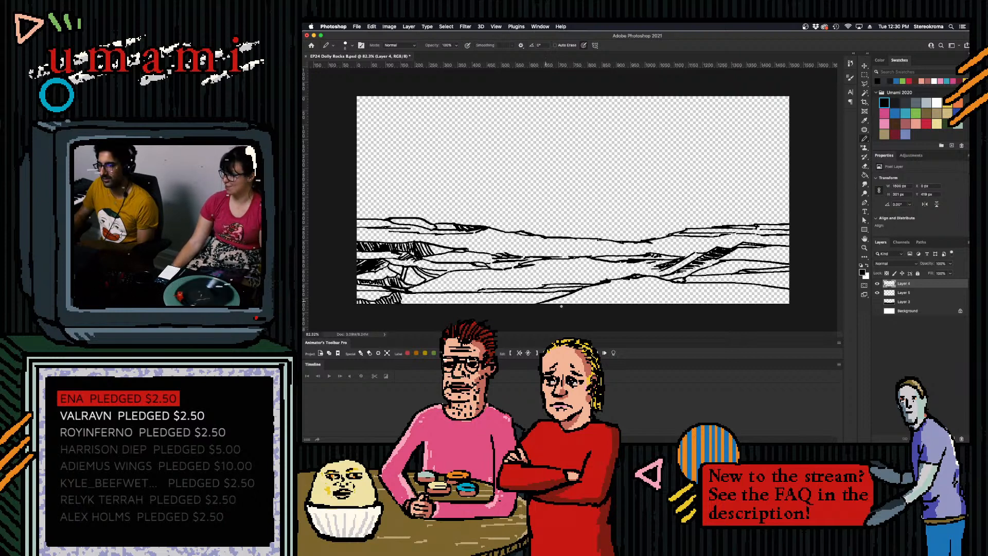
- Draw foreground rock outlines and short hatching along the bottom edge of the right ridge, undoing unwanted strokes
mouse_move(643, 305)
mouse_down()
mouse_move(687, 294)
mouse_move(795, 294)
mouse_move(680, 303)
mouse_up()
key(super+z)
key(super+z)
key(super+z)
key(super+z)
key(super+z)
mouse_move(742, 291)
mouse_down()
mouse_move(689, 300)
mouse_move(763, 298)
mouse_up()
key(super+z)
key(super+z)
key(super+z)
mouse_move(593, 303)
mouse_down()
mouse_move(719, 291)
mouse_move(703, 295)
mouse_up()
key(super+z)
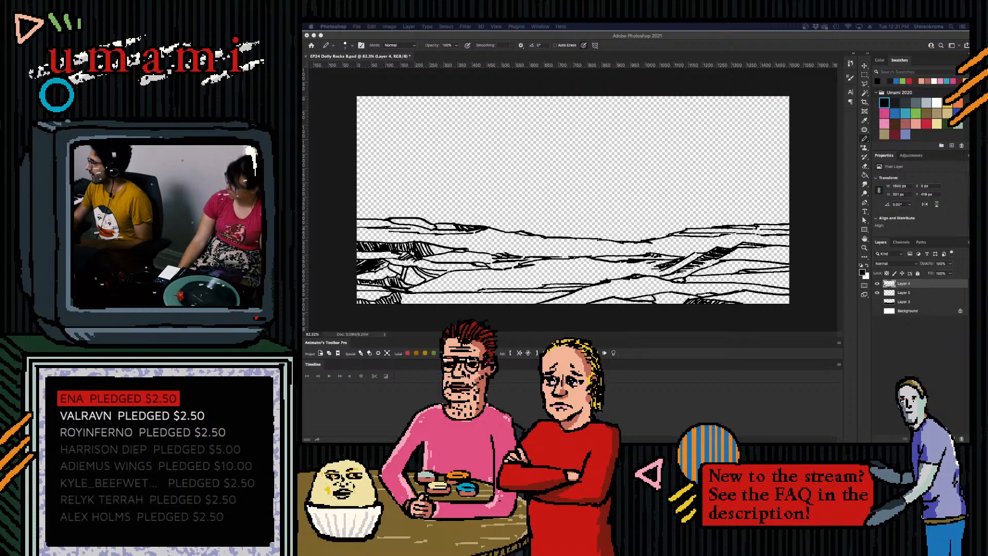
- Switch to Firefox and look through the Epson US homepage down to its latest-products section
click(482, 44)
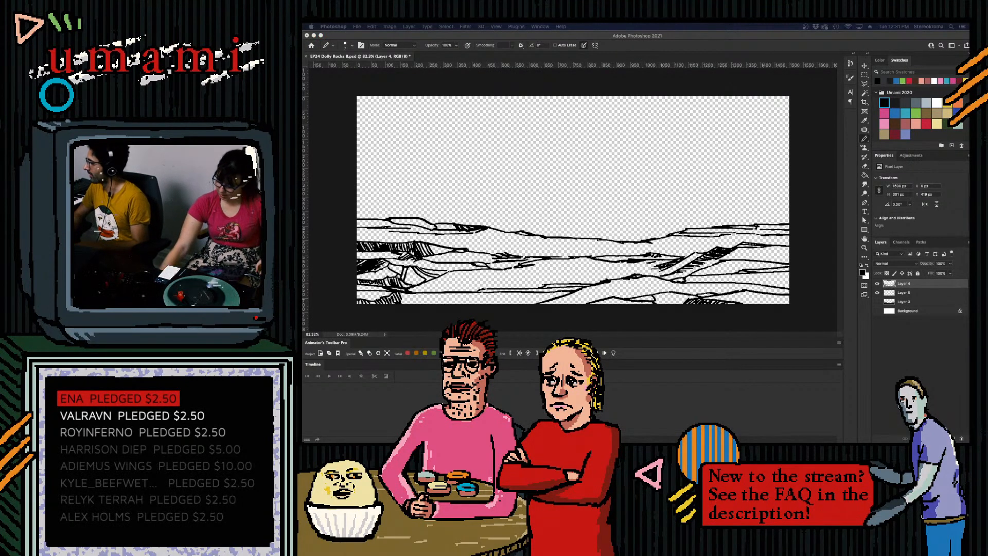
key(super+Tab)
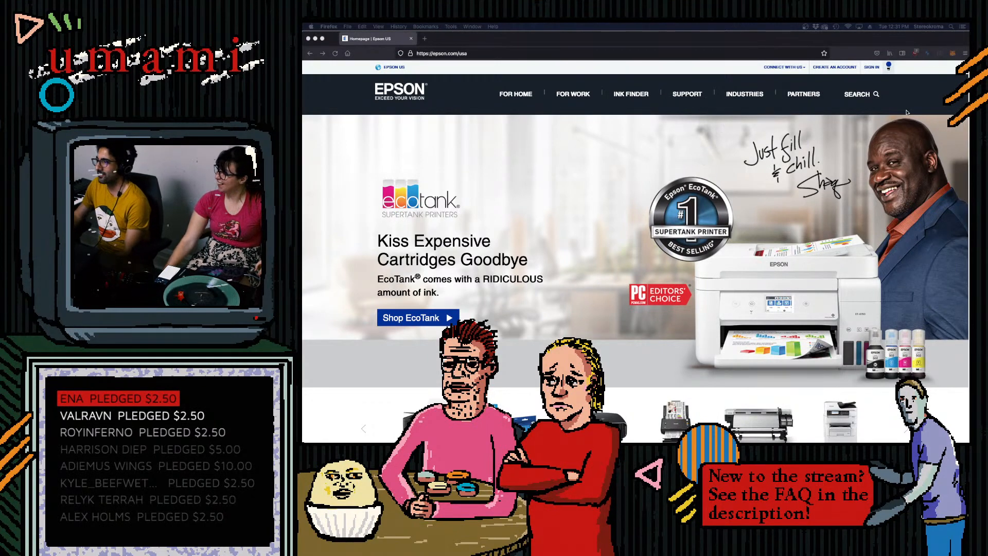
click(968, 74)
scroll(969, 73, down, 1)
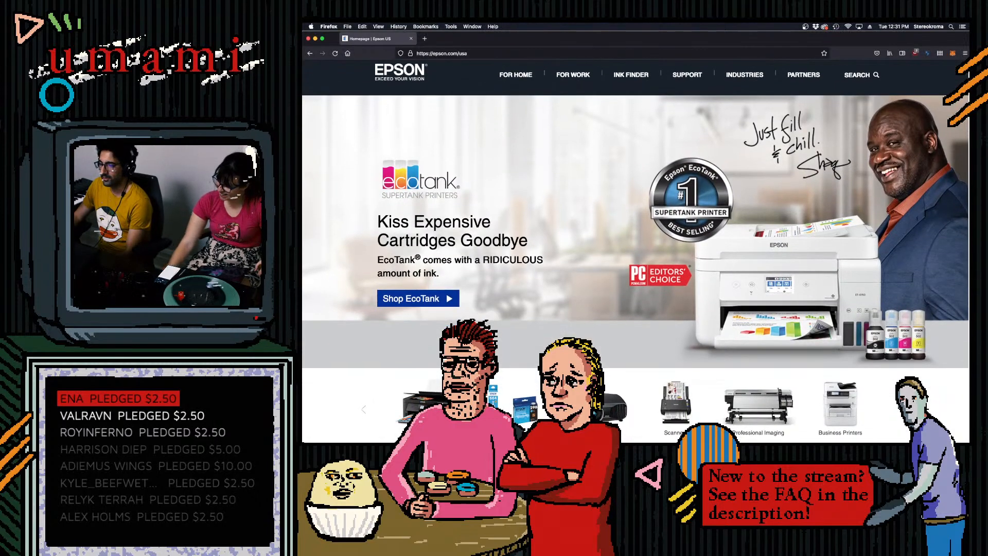
scroll(963, 178, down, 5)
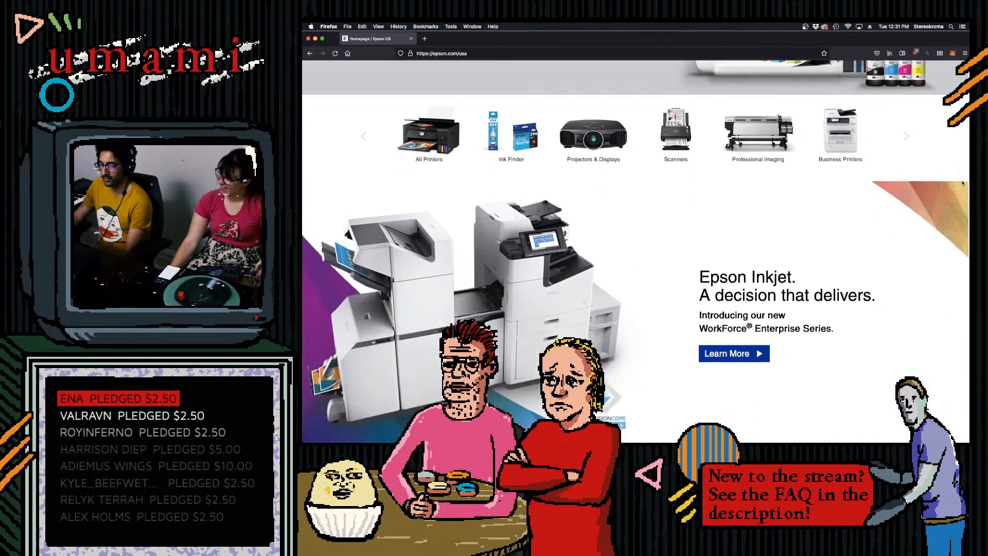
scroll(963, 178, down, 10)
scroll(954, 317, down, 3)
scroll(946, 360, up, 2)
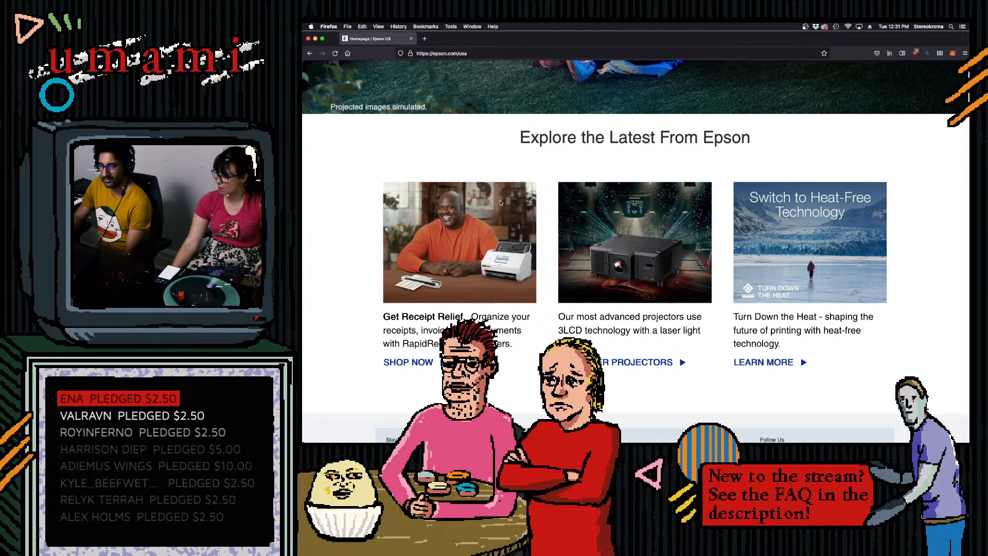
- View the receipt-scanner promotional picture in its own tab, and return to the main banner of the Epson homepage
drag(484, 228, 437, 41)
click(436, 46)
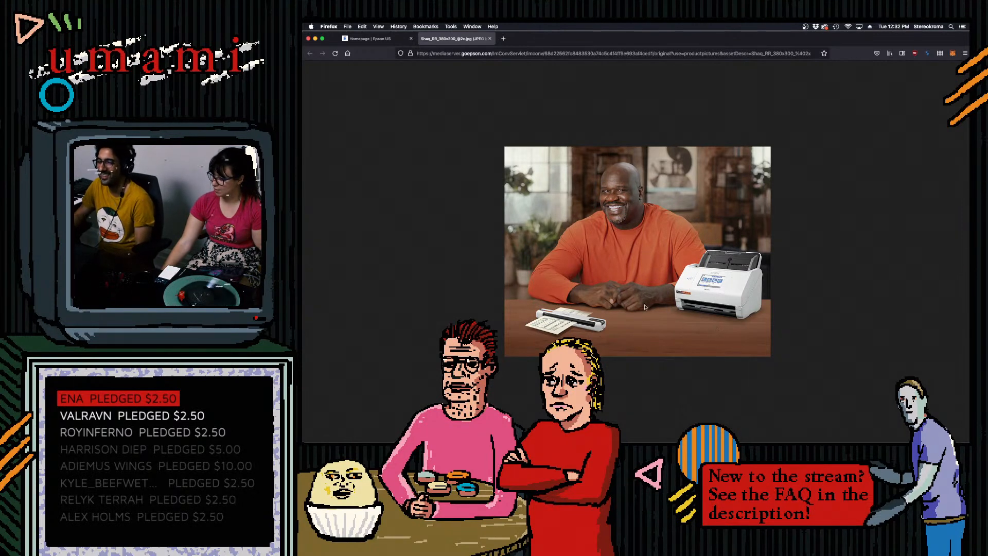
click(378, 38)
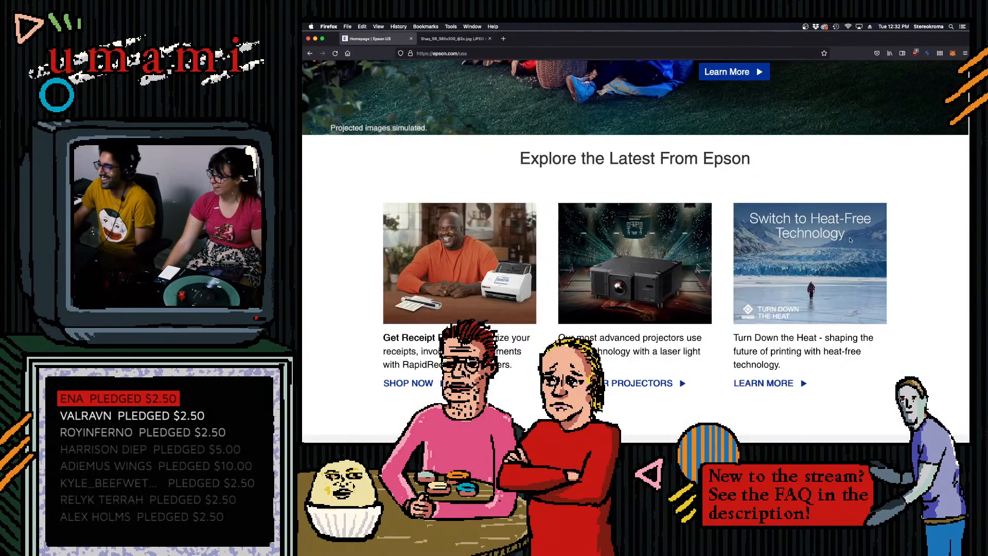
scroll(966, 299, down, 10)
scroll(952, 206, up, 20)
scroll(949, 117, up, 3)
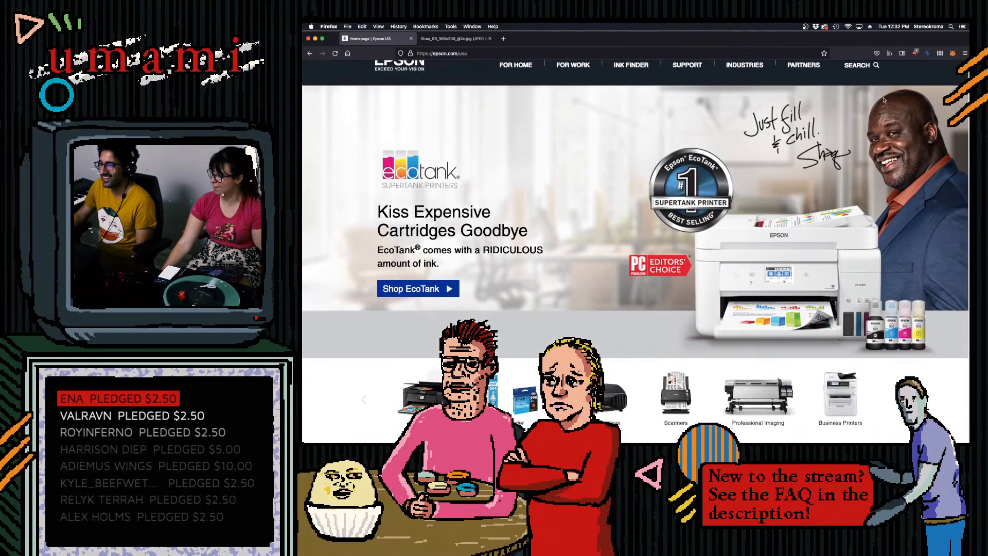
- Open the EcoTank printers page, look over its models, and show the For Work product categories
click(408, 287)
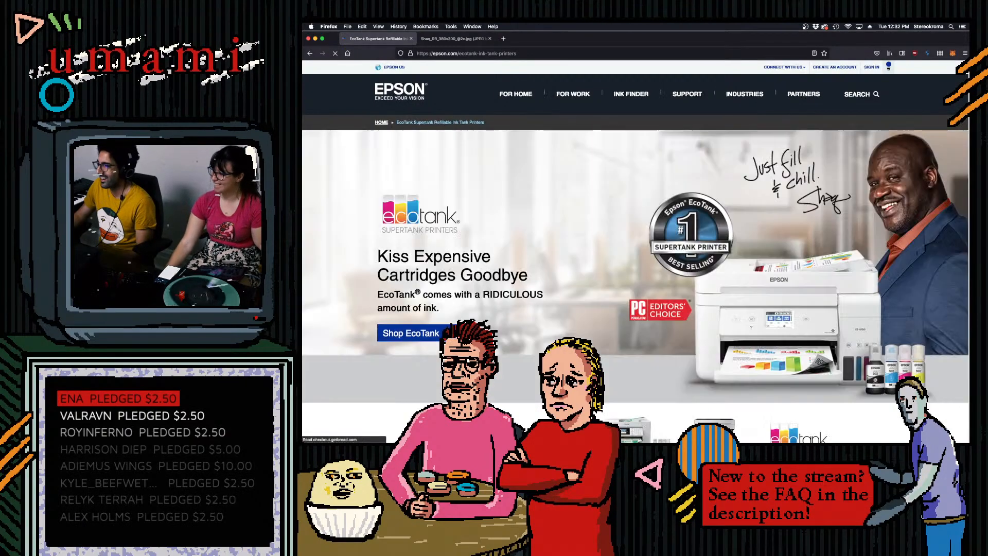
scroll(956, 262, down, 15)
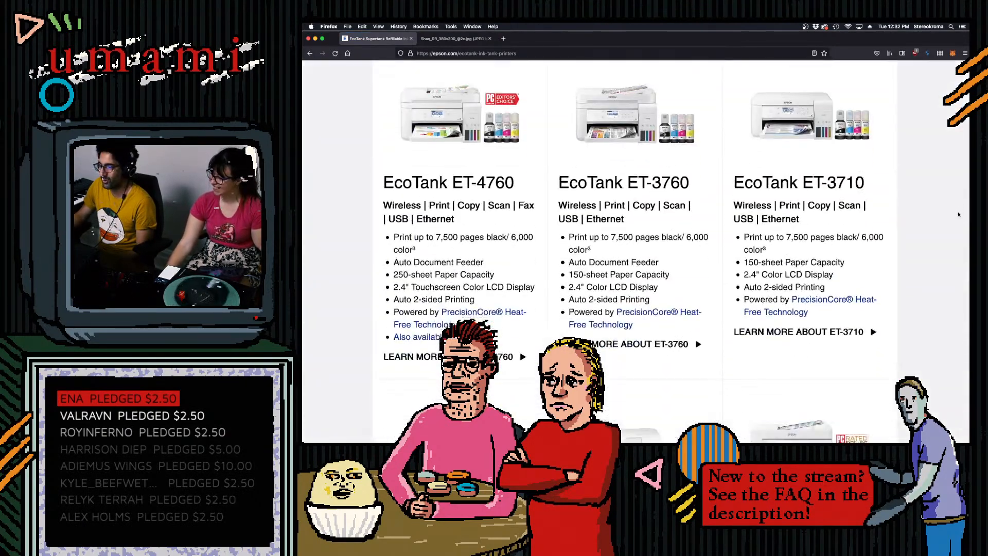
drag(956, 262, 966, 81)
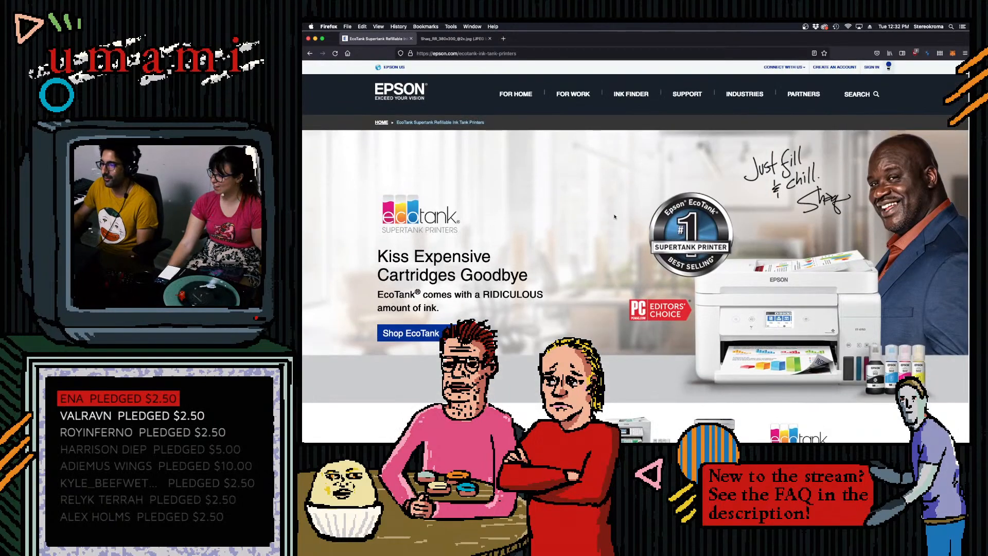
mouse_move(552, 102)
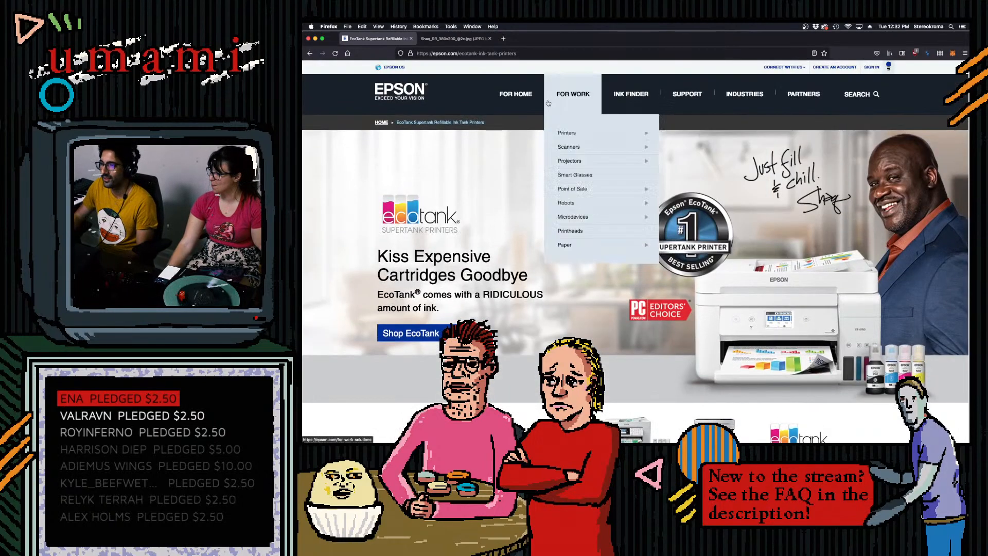
- Open Epson's work printers page and look through its printer types and recommended links
click(567, 134)
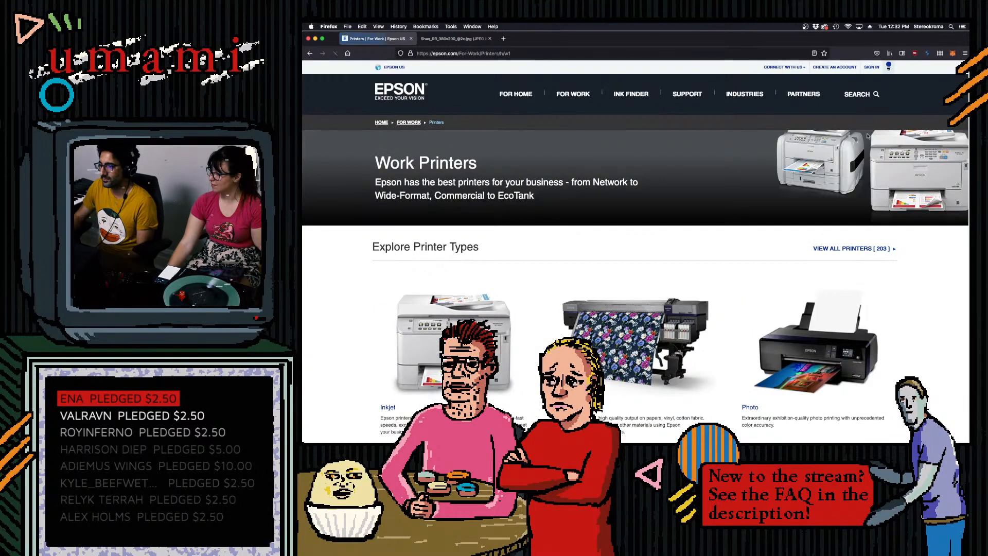
scroll(635, 257, down, 10)
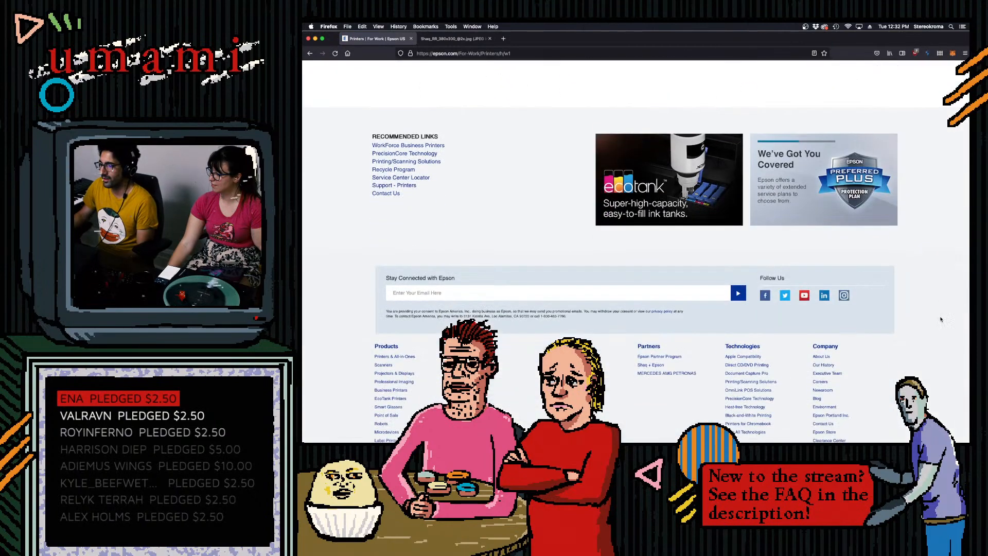
scroll(636, 258, up, 10)
- Go to Twitter, view the EcoTank picture posted on the umami profile at full size, and return to Photoshop
mouse_move(505, 87)
key(super+l)
text(twitter.com/)
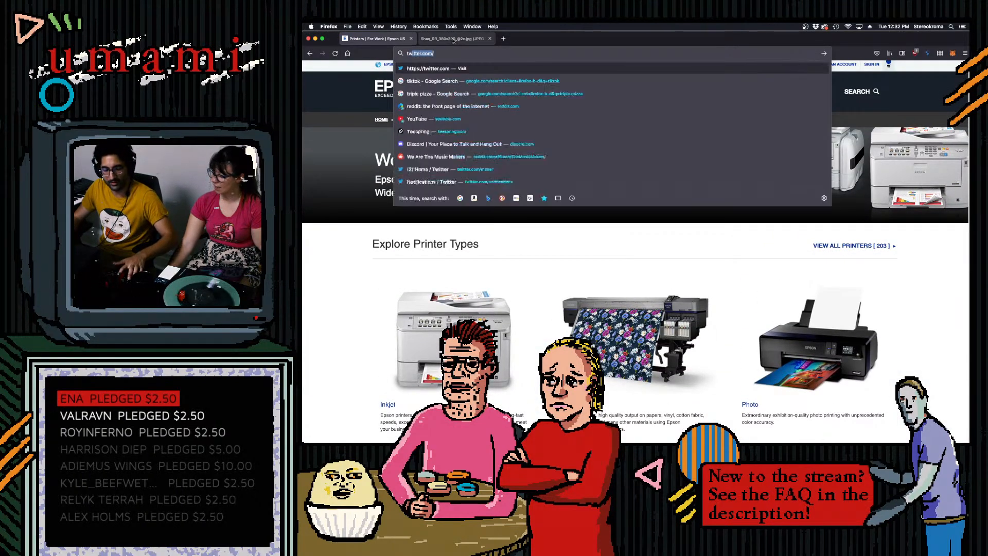
key(Return)
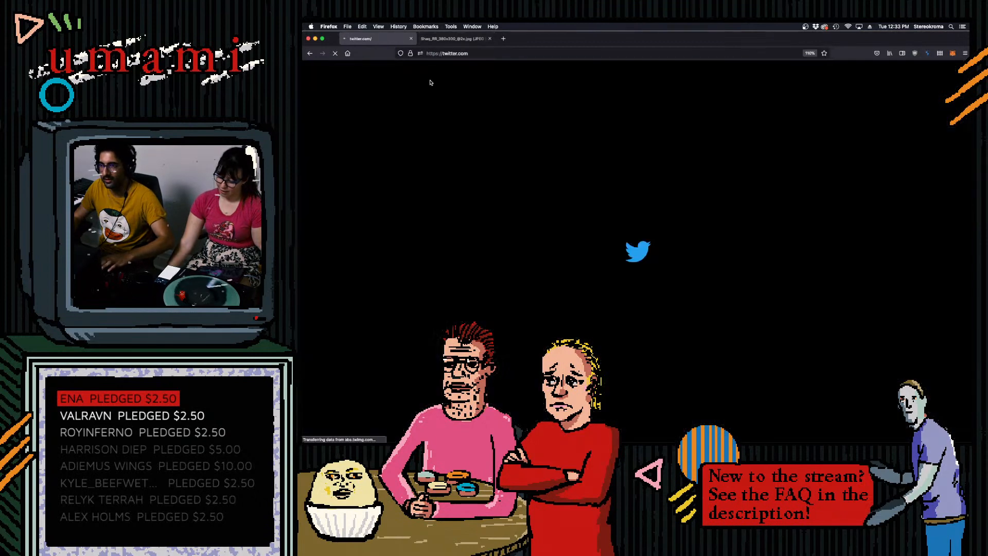
click(430, 226)
scroll(612, 298, down, 3)
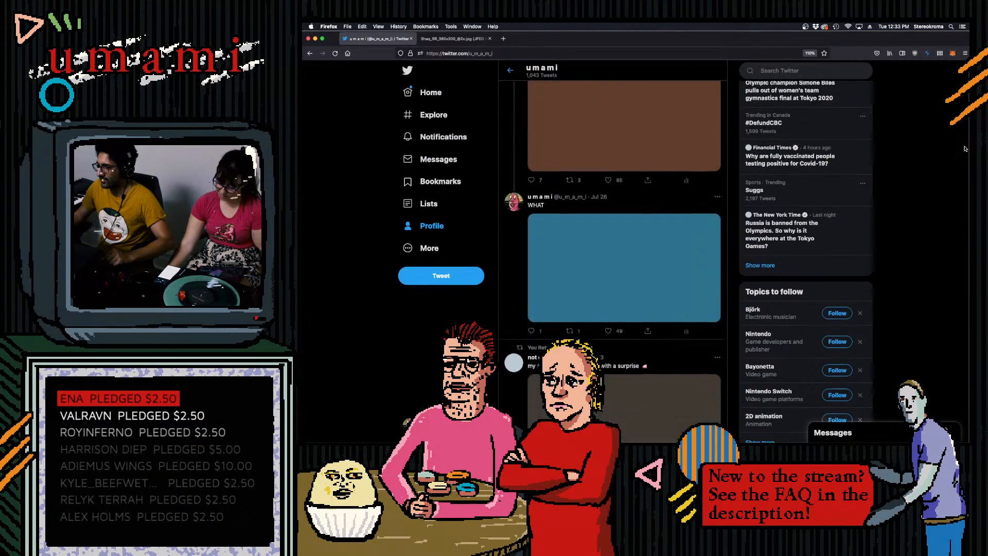
click(620, 306)
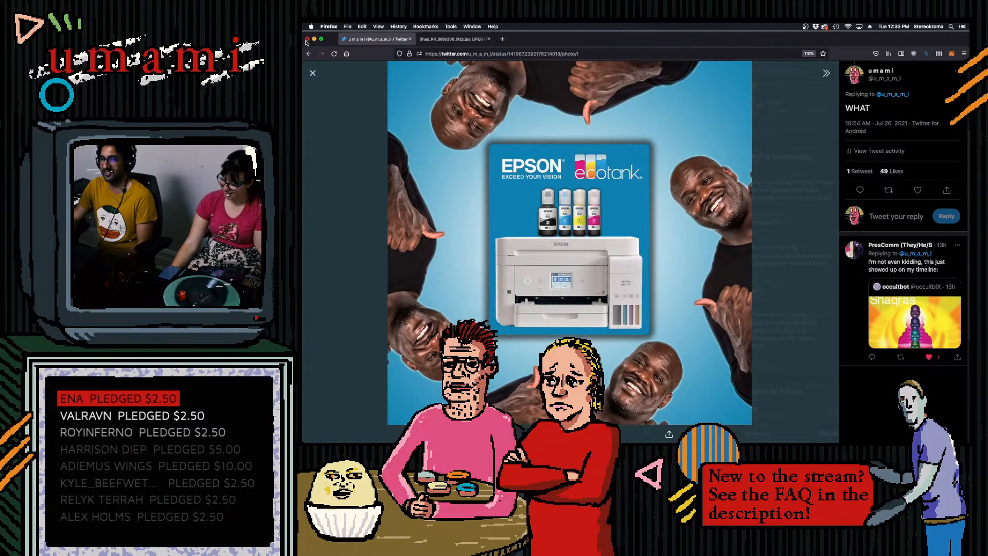
click(313, 39)
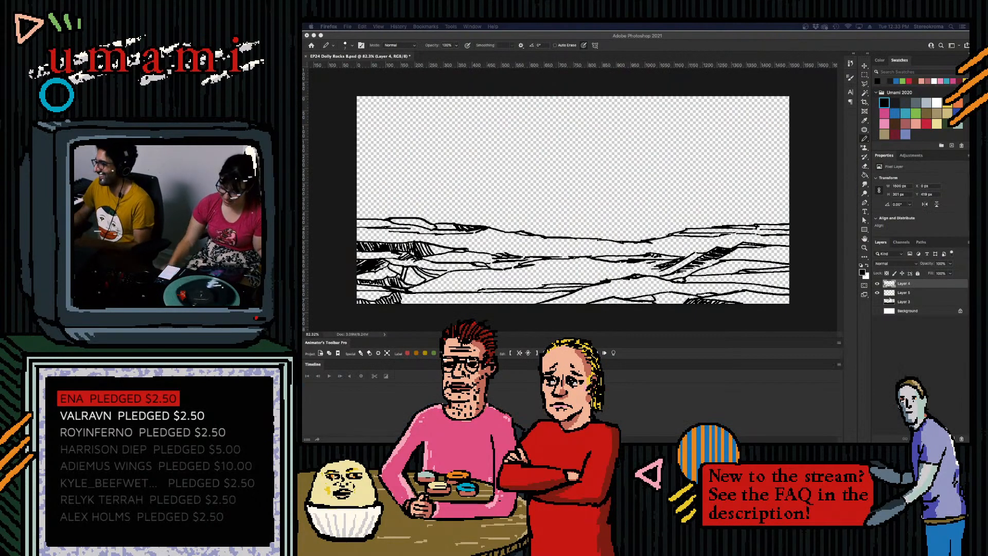
- Select Layer 5 below the line art and fill the left ridge with the darkest grey swatch, using a large brush
click(904, 292)
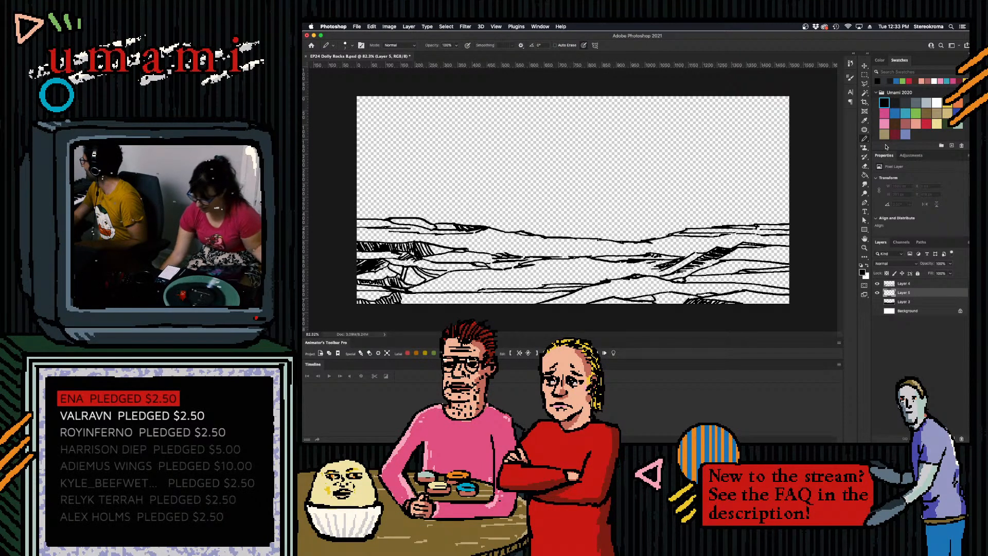
click(895, 103)
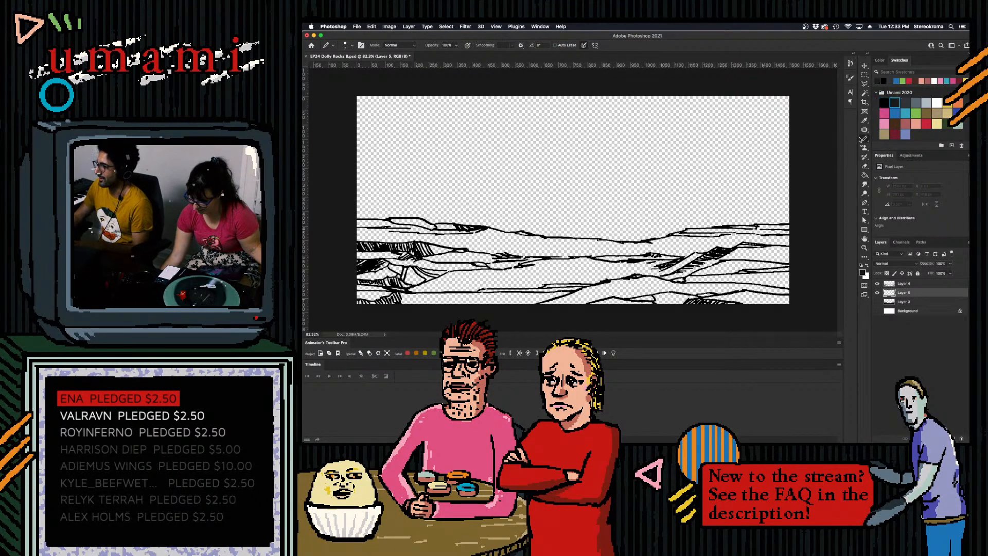
mouse_move(420, 288)
mouse_down()
mouse_move(389, 288)
mouse_move(374, 279)
mouse_move(359, 244)
mouse_move(411, 243)
mouse_move(440, 256)
mouse_move(440, 234)
mouse_move(418, 258)
mouse_move(438, 273)
mouse_move(395, 324)
mouse_move(468, 297)
mouse_move(524, 300)
mouse_move(493, 285)
mouse_move(465, 290)
mouse_move(447, 244)
mouse_move(484, 250)
mouse_move(484, 271)
mouse_move(540, 313)
mouse_move(841, 335)
mouse_move(679, 302)
mouse_move(545, 304)
mouse_move(634, 276)
mouse_up()
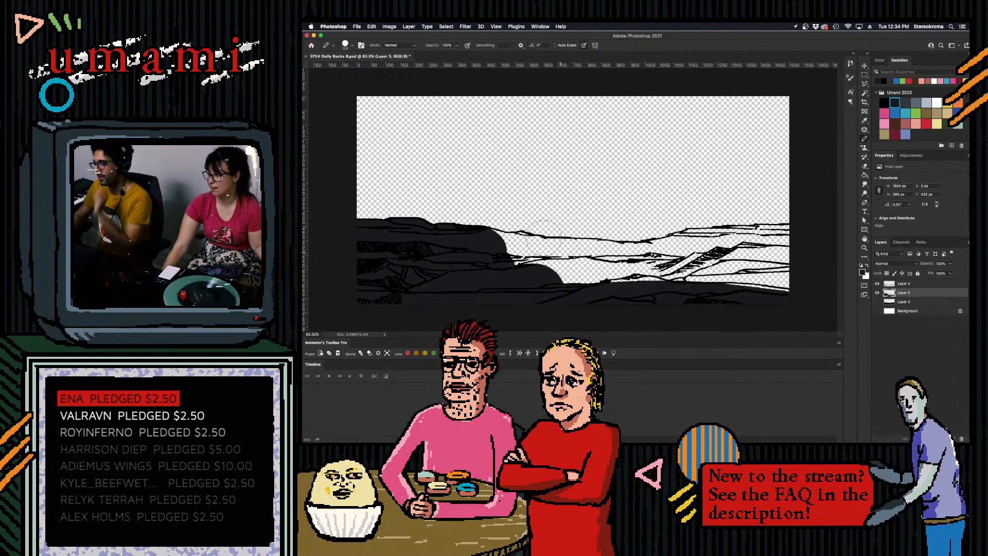
mouse_move(495, 238)
mouse_down()
mouse_move(520, 246)
mouse_move(509, 267)
mouse_move(536, 261)
mouse_move(538, 244)
mouse_move(581, 282)
mouse_move(662, 284)
mouse_up()
key(])
key(])
key(])
key(])
key(])
key(])
key(])
key(])
key(])
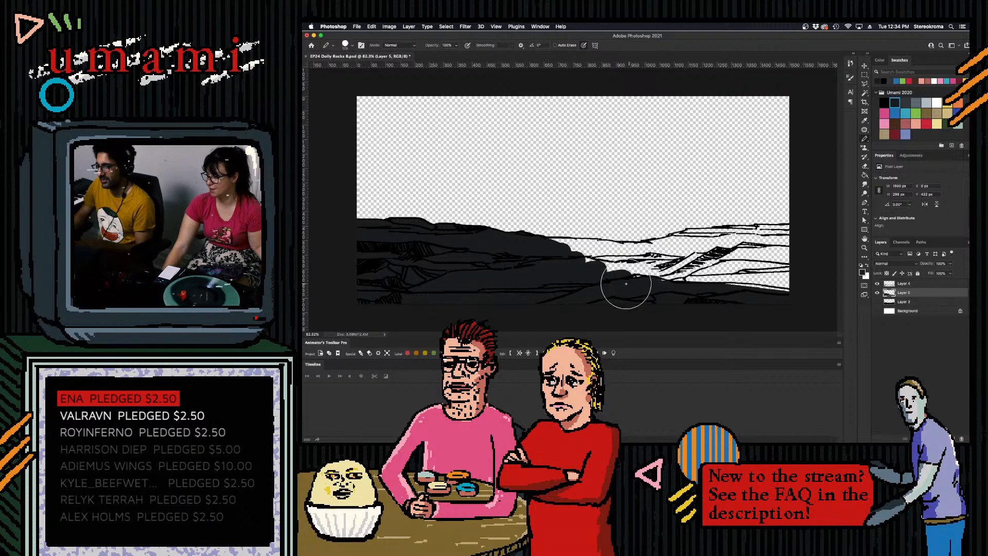
- Extend the dark grey fill toward the right ridge, undo the unwanted stroke, and repaint along the crest with a smaller brush
mouse_move(551, 273)
mouse_down()
mouse_move(608, 282)
mouse_move(602, 271)
mouse_move(615, 278)
mouse_move(600, 273)
mouse_move(608, 287)
mouse_move(625, 278)
mouse_move(635, 287)
mouse_move(658, 282)
mouse_move(664, 268)
mouse_move(633, 256)
mouse_move(667, 254)
mouse_move(644, 258)
mouse_move(680, 239)
mouse_move(809, 227)
mouse_up()
key([)
key([)
key([)
key([)
key([)
key([)
key([)
key([)
key([)
key(super+z)
drag(734, 229, 802, 226)
- Fill the rest of the right slope and the central valley with dark grey, adjusting the brush size to fit
key(bracketright)
key(bracketright)
key(bracketright)
key(bracketright)
key(bracketright)
drag(697, 242, 790, 241)
mouse_move(684, 265)
mouse_down()
mouse_move(715, 267)
mouse_move(715, 292)
mouse_move(799, 274)
mouse_move(790, 291)
mouse_move(785, 256)
mouse_move(705, 254)
mouse_move(680, 273)
mouse_up()
key(bracketright)
key(bracketright)
key(bracketright)
key(bracketright)
key(bracketright)
key(bracketright)
key(bracketright)
key(bracketright)
key(bracketright)
key(bracketright)
key(bracketright)
key(bracketleft)
key(bracketleft)
key(bracketleft)
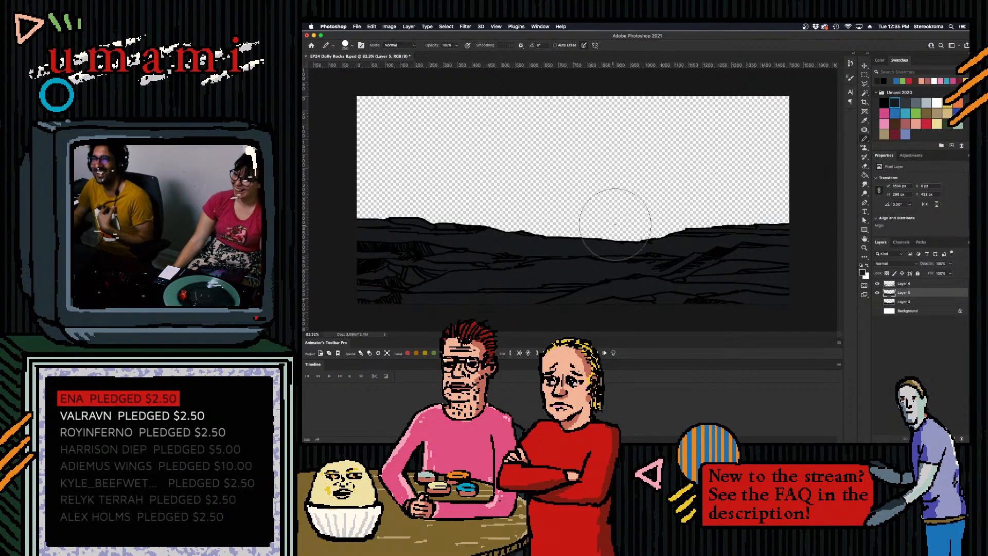
- Choose the next lighter grey swatch with a smaller brush, then try and undo a highlight stroke above the left ridge's hatching
click(906, 102)
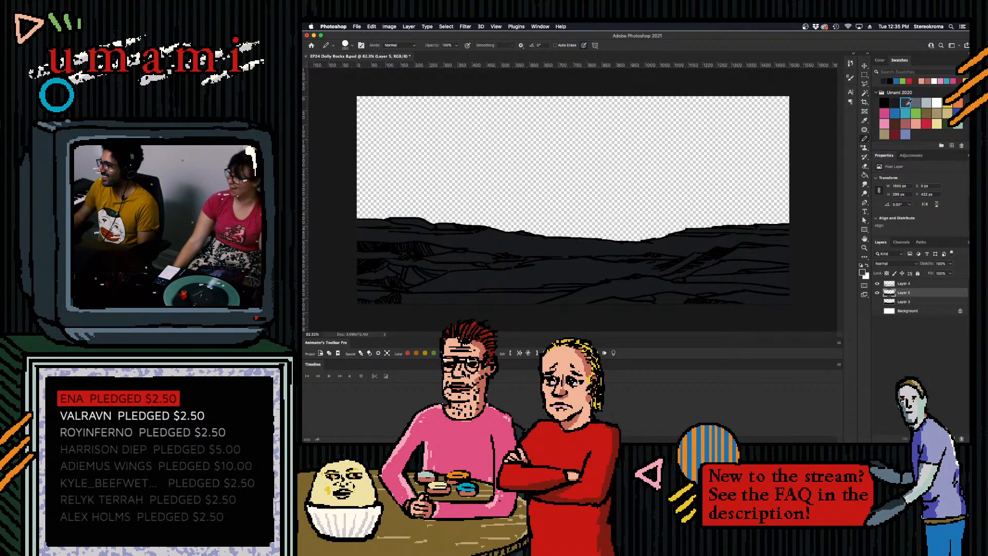
key(bracketleft)
key(bracketleft)
key(bracketleft)
key(bracketleft)
key(bracketleft)
key(bracketleft)
key(bracketleft)
key(bracketleft)
key(bracketleft)
key(bracketleft)
key(bracketleft)
key(bracketleft)
key(bracketleft)
key(bracketleft)
key(bracketleft)
key(bracketleft)
key(bracketleft)
drag(355, 238, 394, 241)
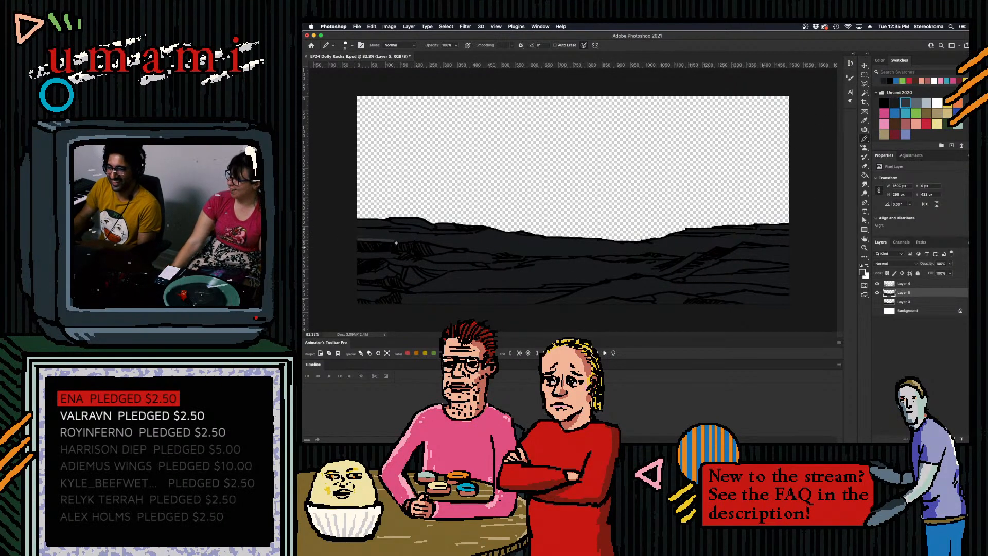
key(super+z)
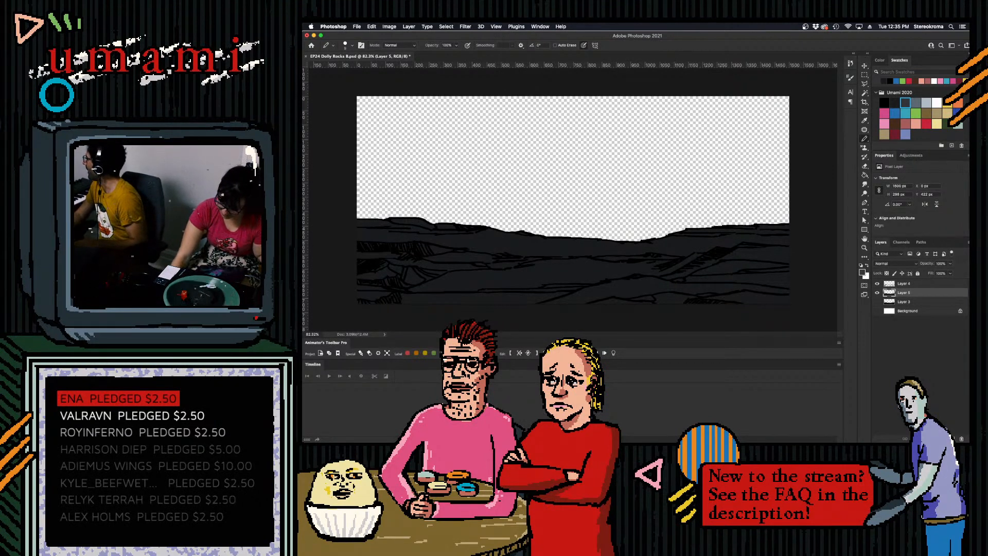
key(super+Tab)
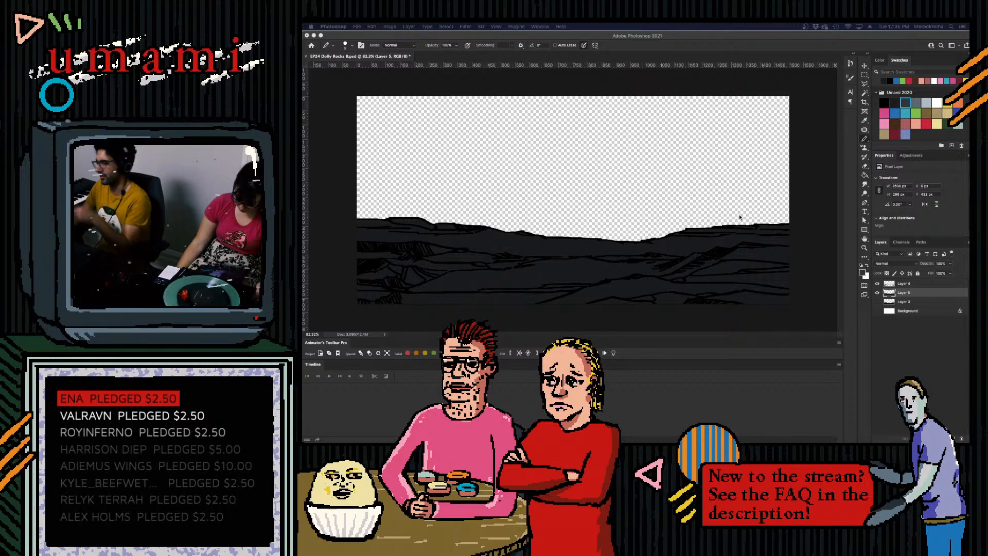
click(805, 237)
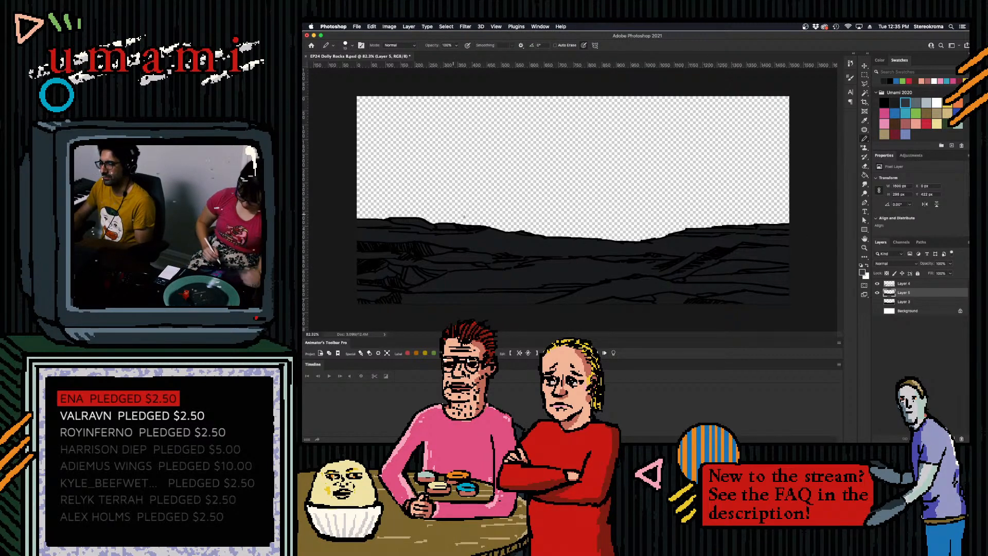
- Paint thin lighter grey highlights along the ridge crests, varying the brush size and undoing the unwanted stroke on the right ridge
key(bracketright)
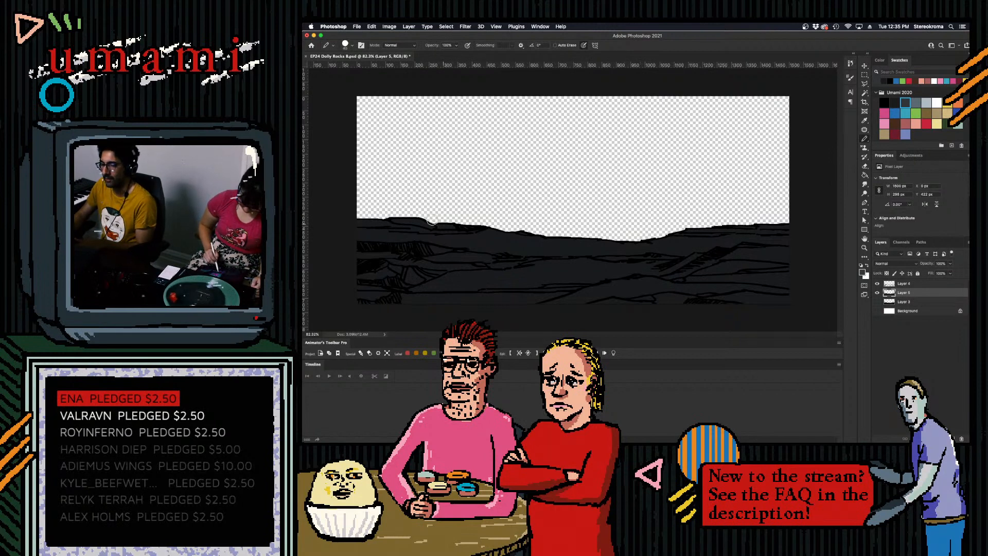
key(bracketleft)
key(bracketleft)
key(bracketleft)
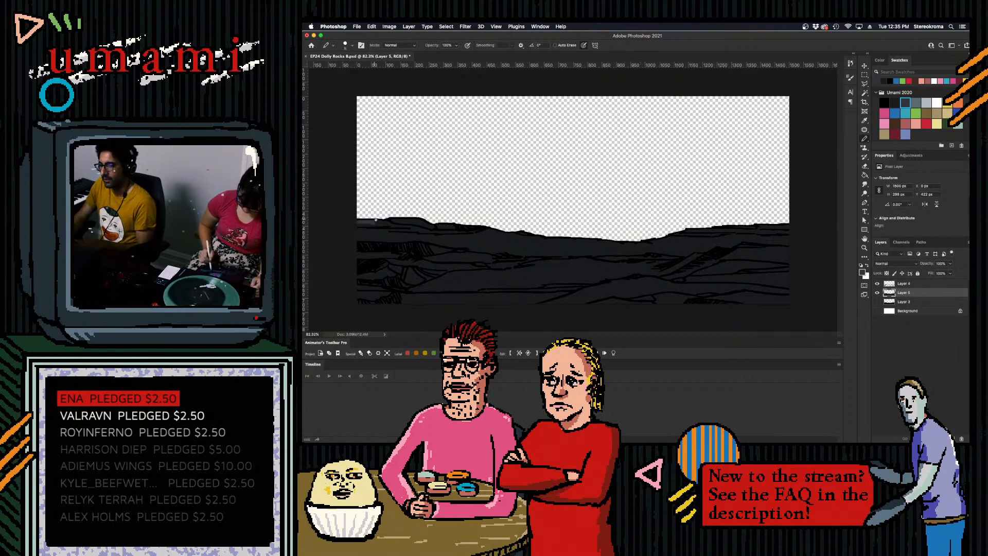
key(bracketright)
key(bracketright)
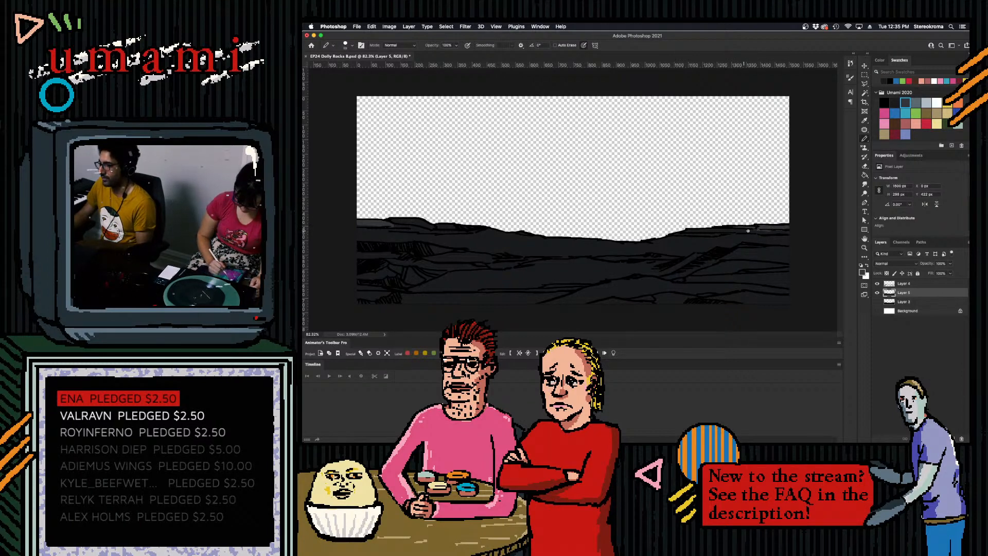
key(bracketright)
key(bracketleft)
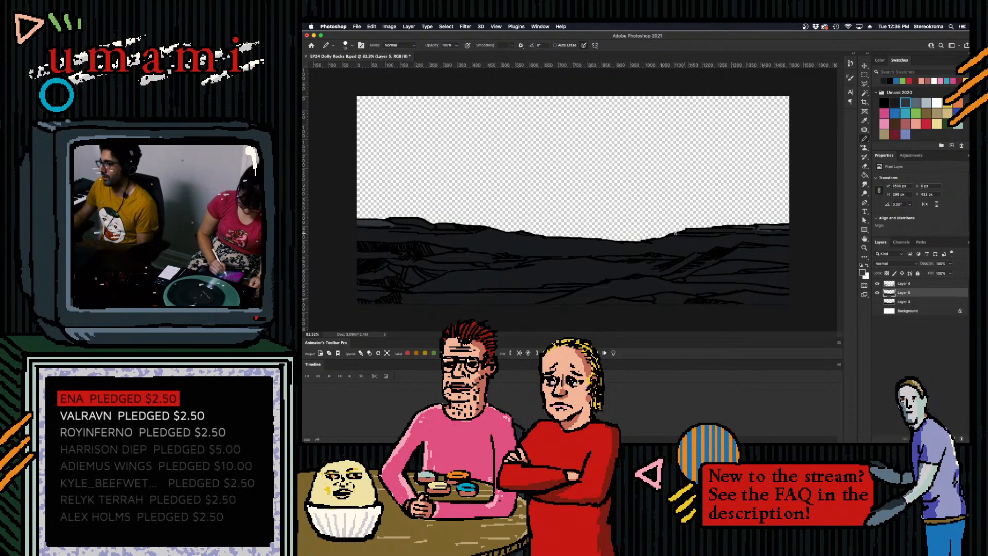
drag(678, 235, 730, 236)
key(super+z)
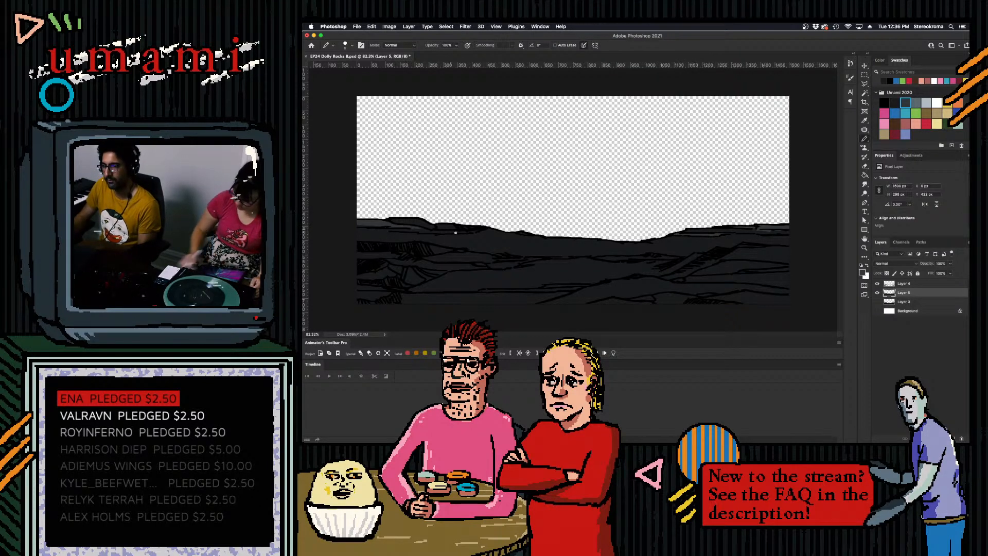
- Paint broader lighter grey highlights below the left ridge's crest and along the central valley with an enlarged brush
key(bracketright)
key(bracketright)
drag(434, 236, 499, 234)
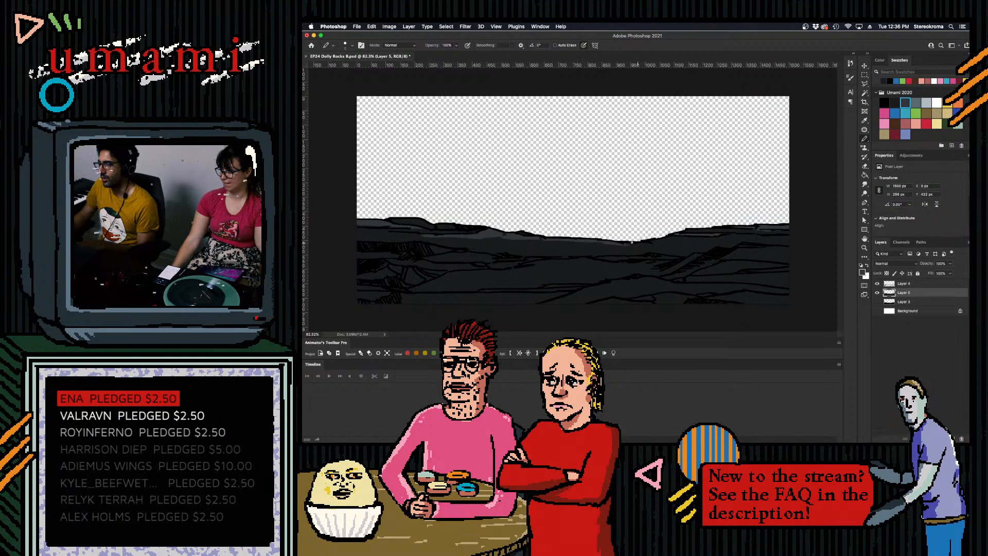
key(bracketright)
key(bracketright)
key(bracketright)
key(bracketright)
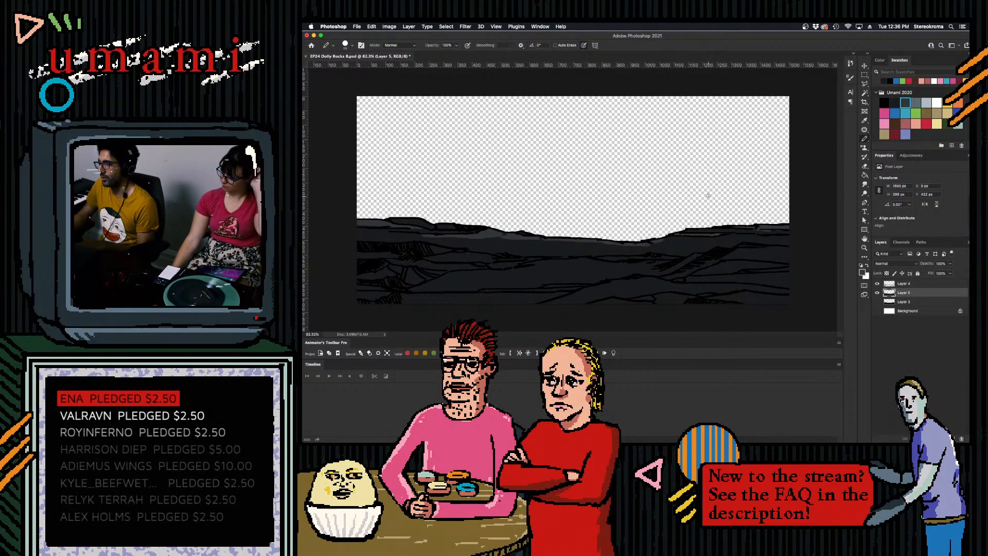
- Change the drawing color to the darkest grey swatch and finally to black
click(895, 103)
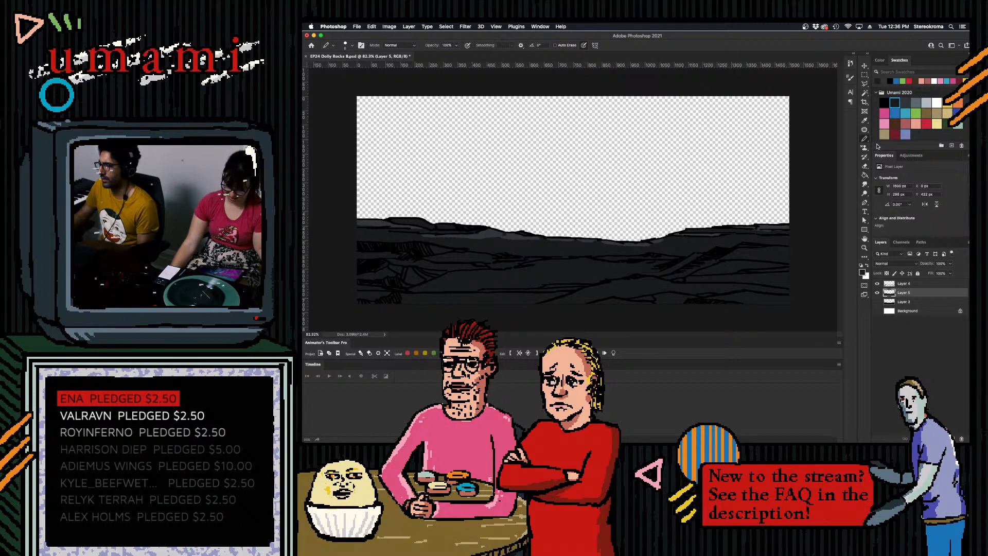
click(885, 103)
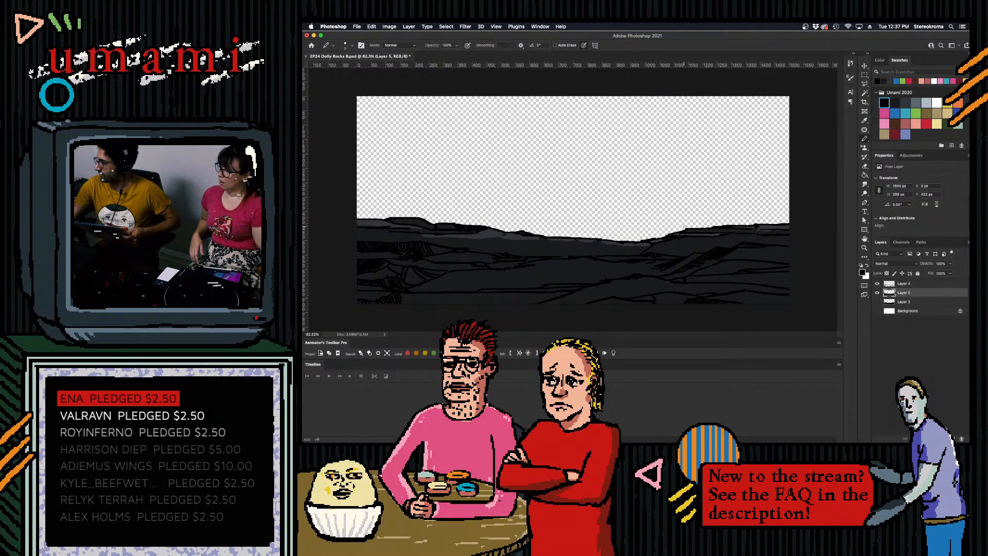
mouse_move(742, 438)
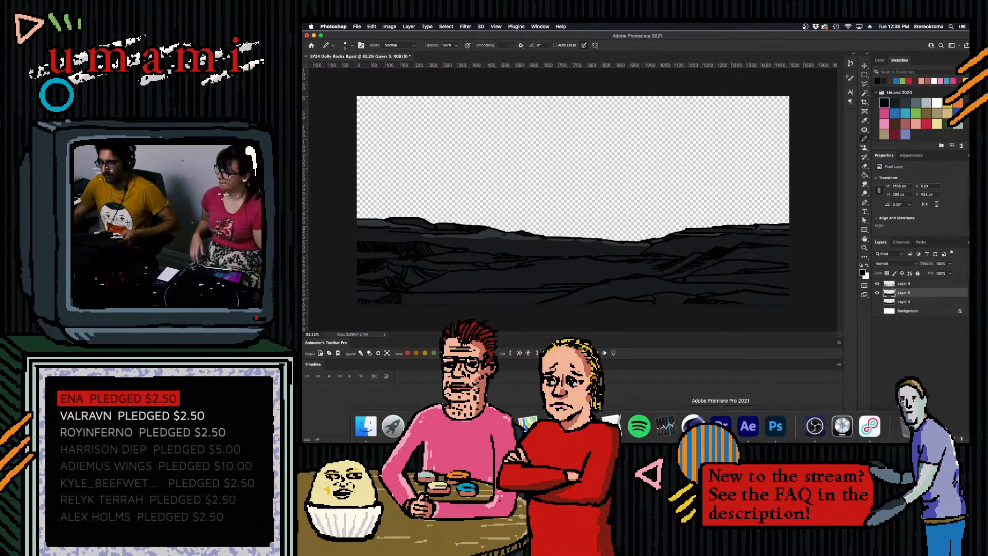
click(815, 428)
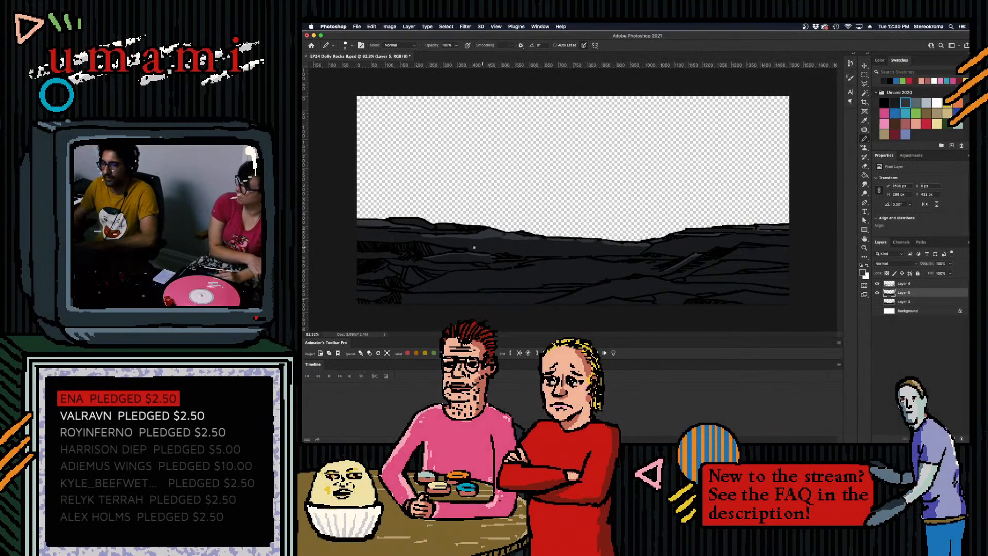
- Paint lighter grey highlights over the middle and lower rock formations on Layer 5, and save the file
key(bracketleft)
key(bracketleft)
drag(529, 264, 546, 262)
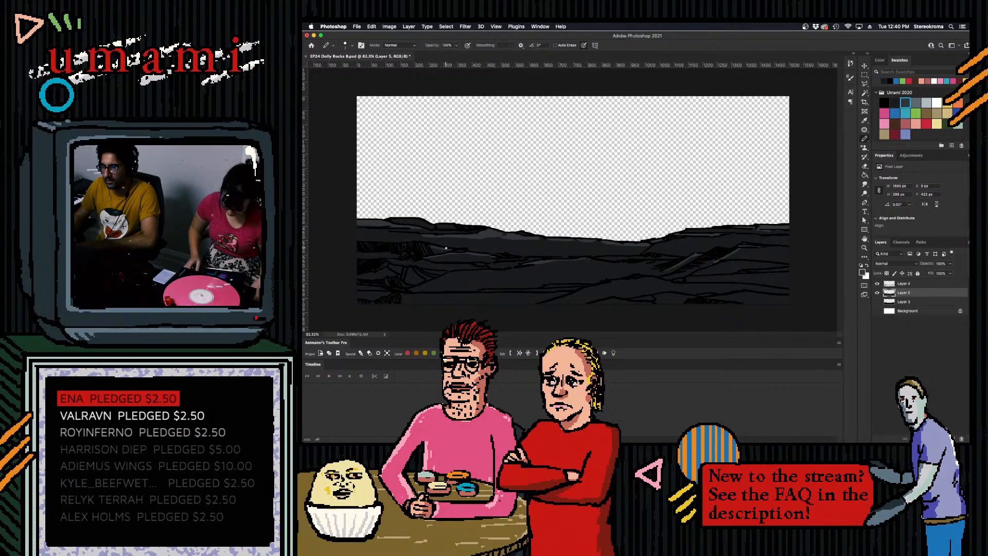
key(bracketright)
key(bracketright)
key(bracketright)
key(bracketright)
key(bracketleft)
key(bracketleft)
drag(547, 286, 589, 284)
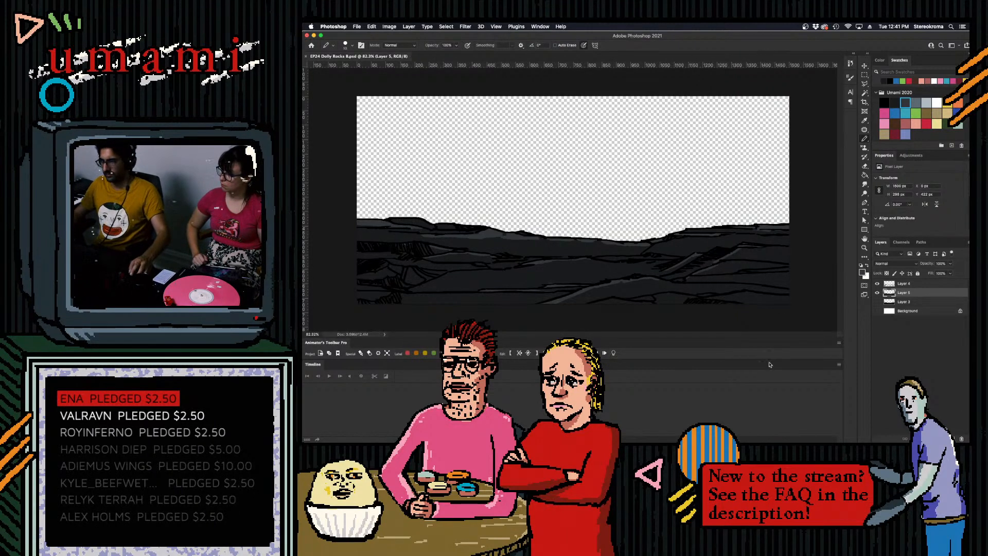
- Switch to After Effects, collapse the rocks and camera layer properties in the Landscape composition, and clear the project selection
click(750, 426)
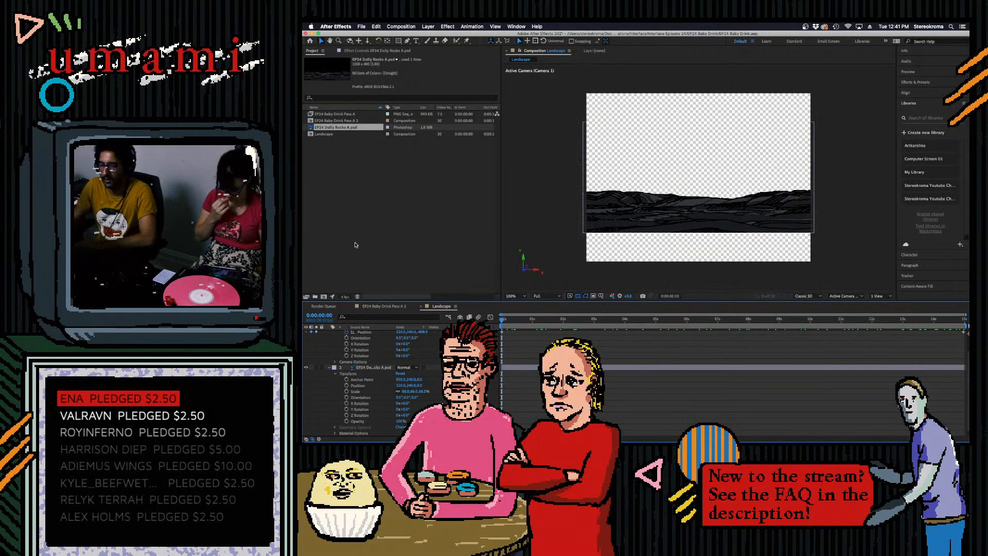
click(329, 367)
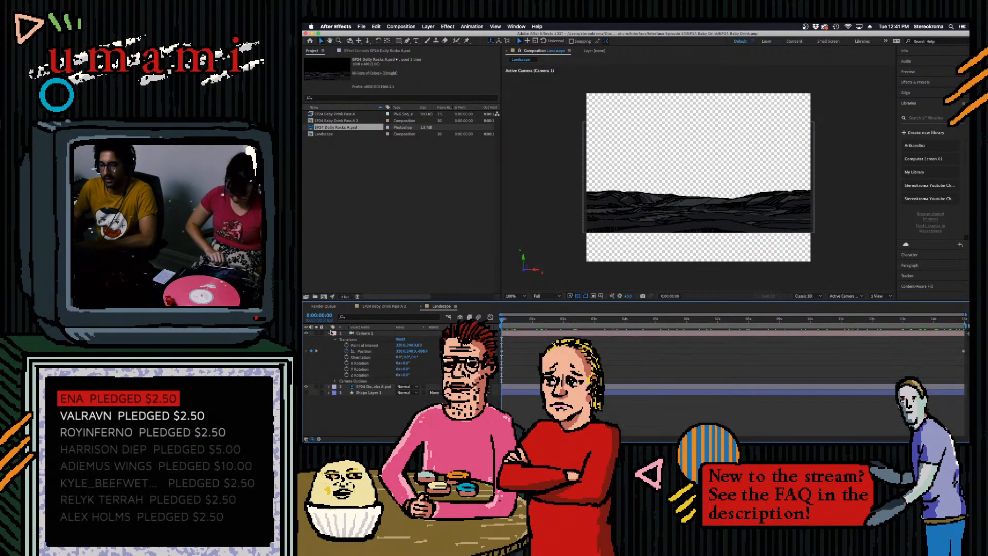
click(329, 333)
click(363, 224)
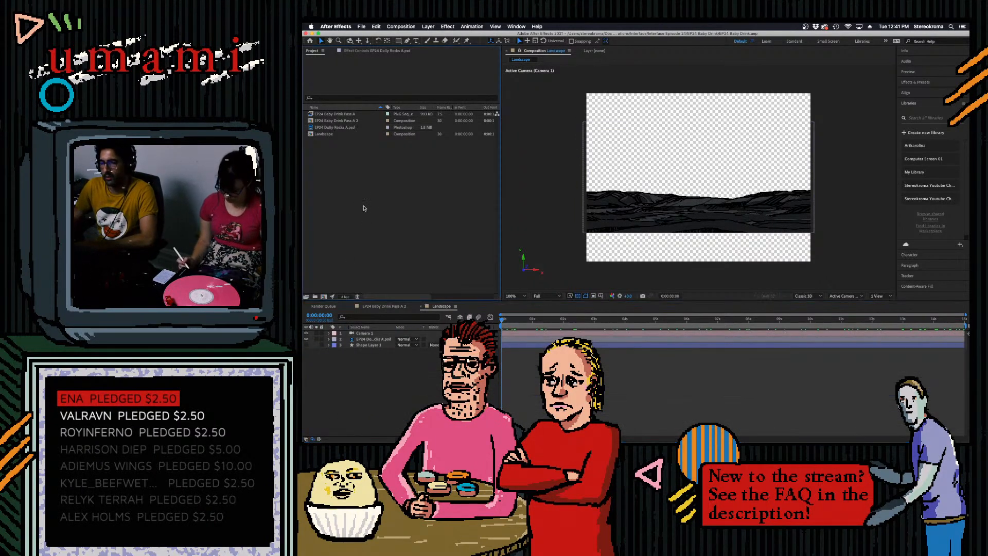
- Import EP24 Dolly Rocks B.psd and add it to the Landscape composition directly below Camera 1
key(super+i)
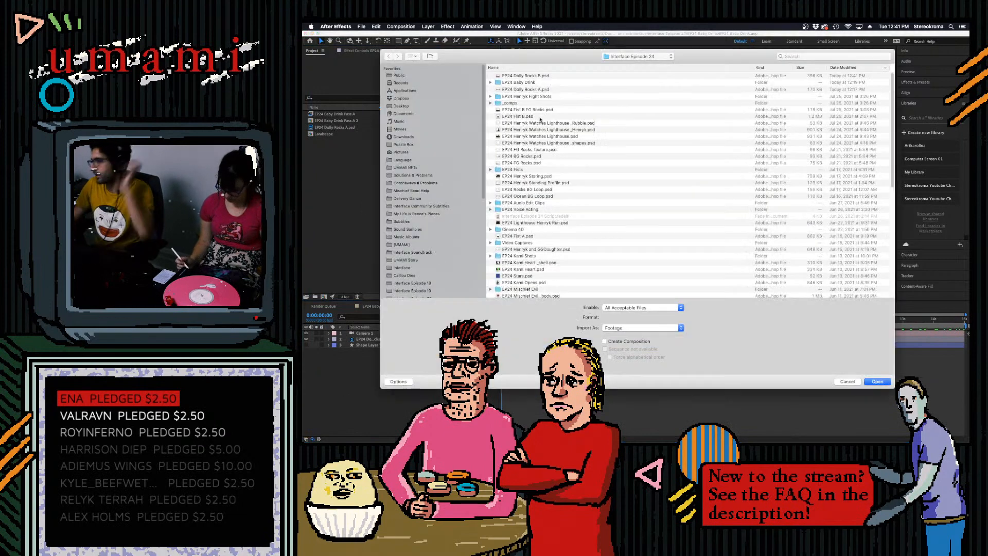
click(628, 55)
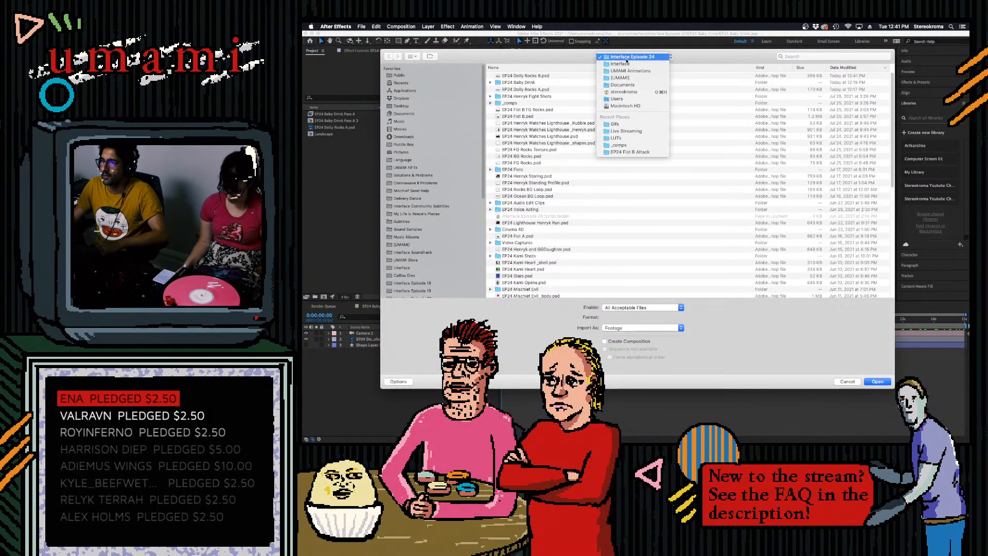
click(534, 75)
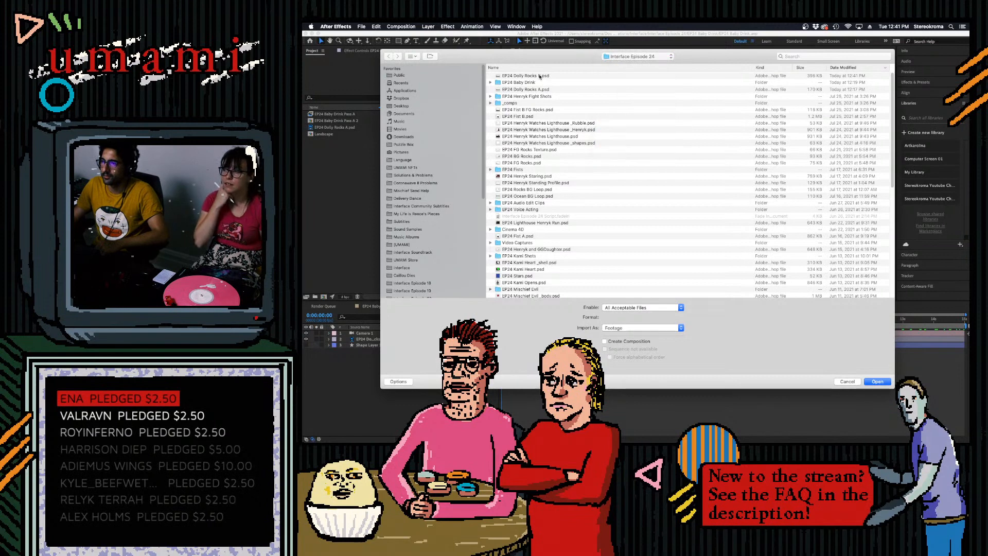
double_click(538, 75)
click(682, 280)
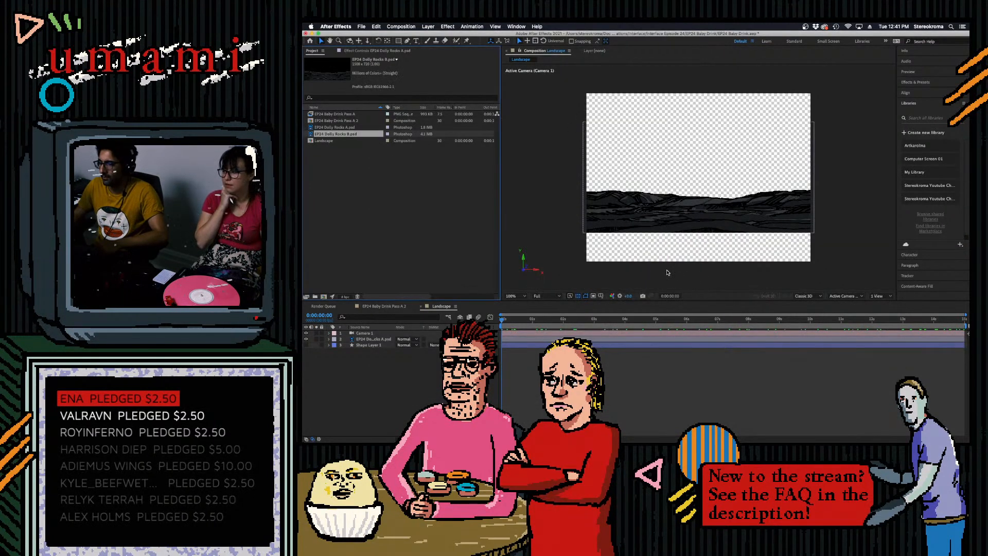
drag(332, 135, 360, 339)
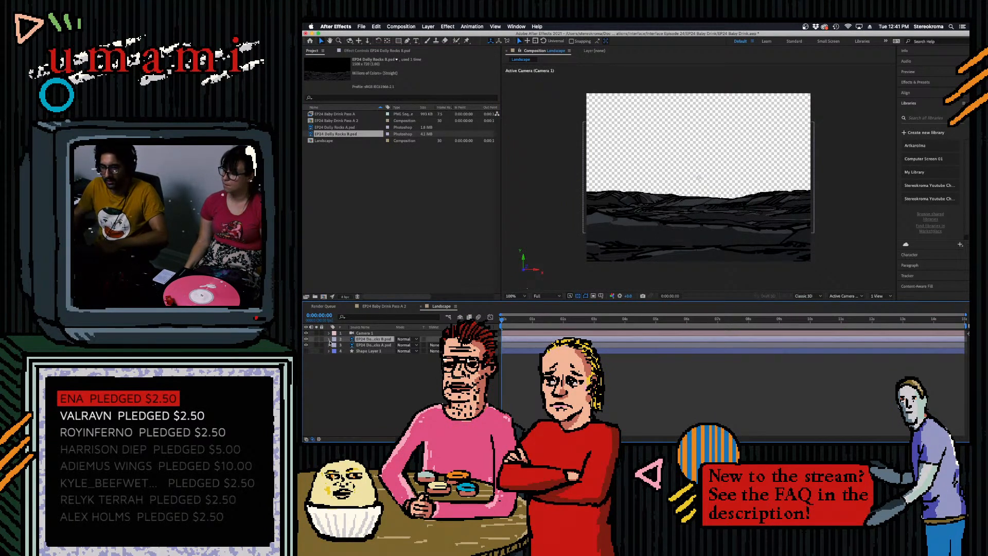
- Make the EP24 Dolly Rocks B layer 3D and collapse its transform properties
click(328, 339)
click(336, 345)
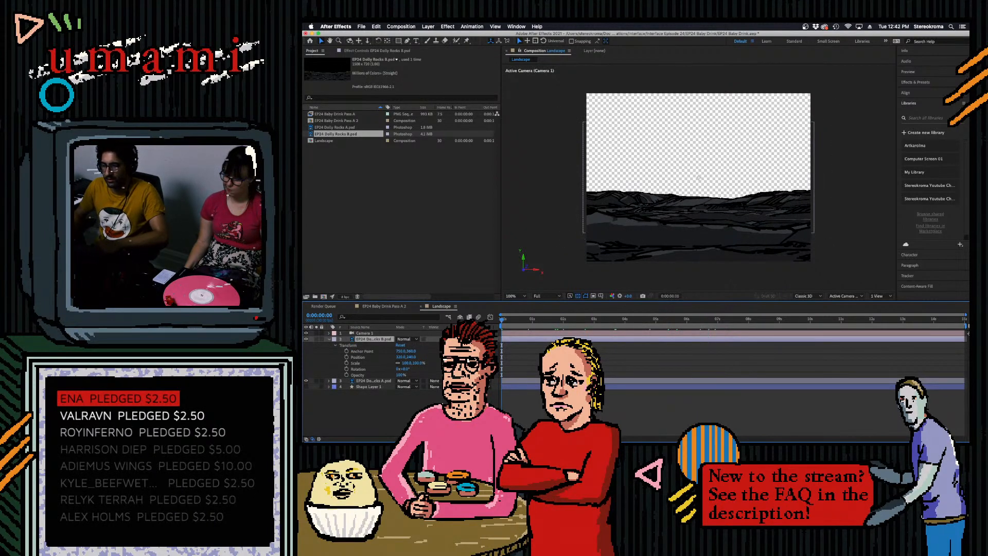
key(F4)
click(435, 340)
drag(520, 323, 492, 355)
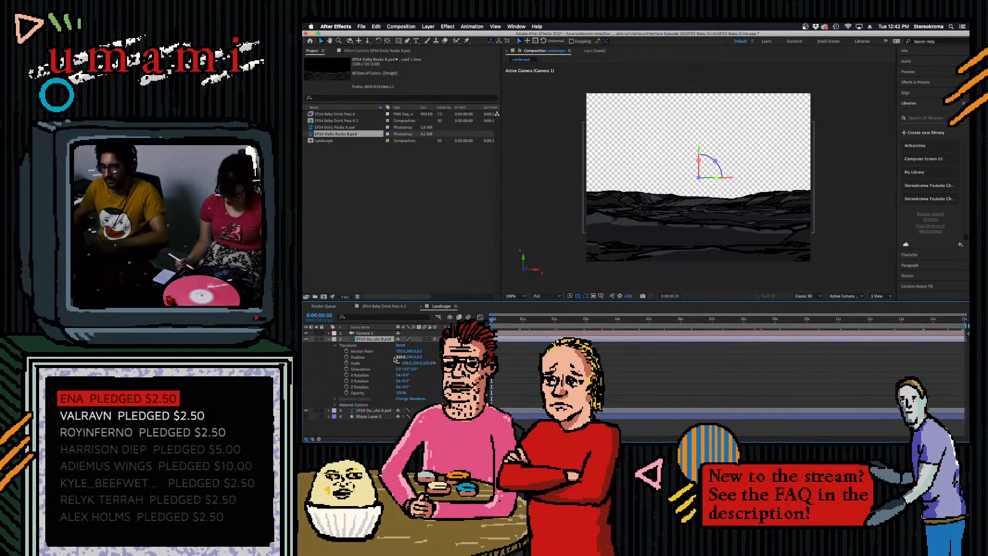
click(329, 340)
- Push the EP24 Dolly Rocks A layer back in Z and set its scale to about 85% so it fills the frame width
click(363, 345)
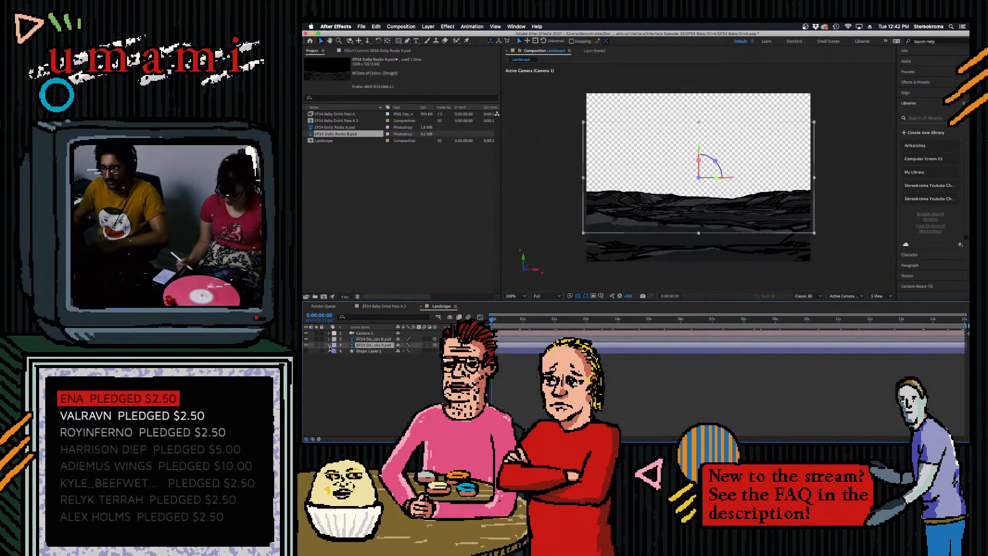
click(330, 346)
drag(420, 363, 502, 351)
drag(420, 369, 426, 369)
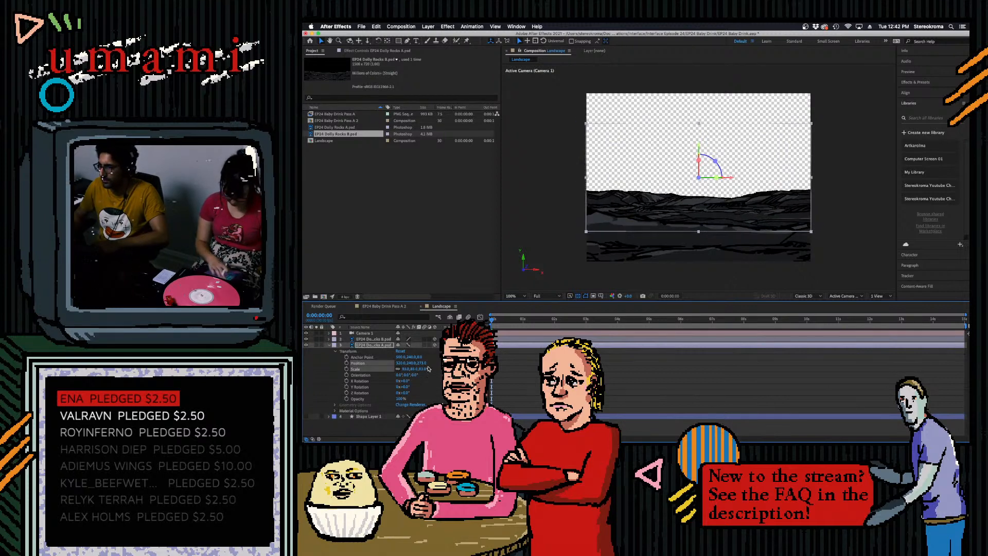
drag(491, 320, 422, 367)
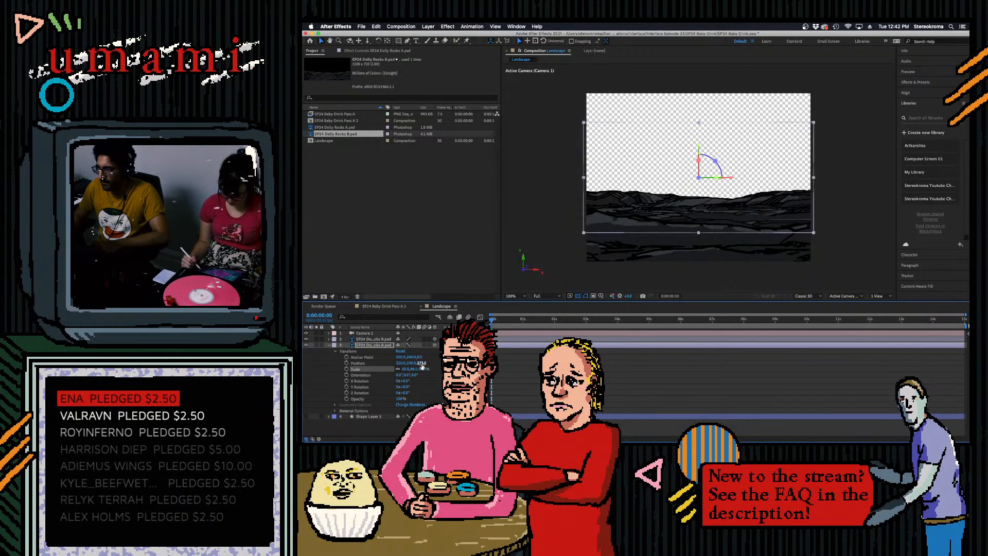
click(423, 369)
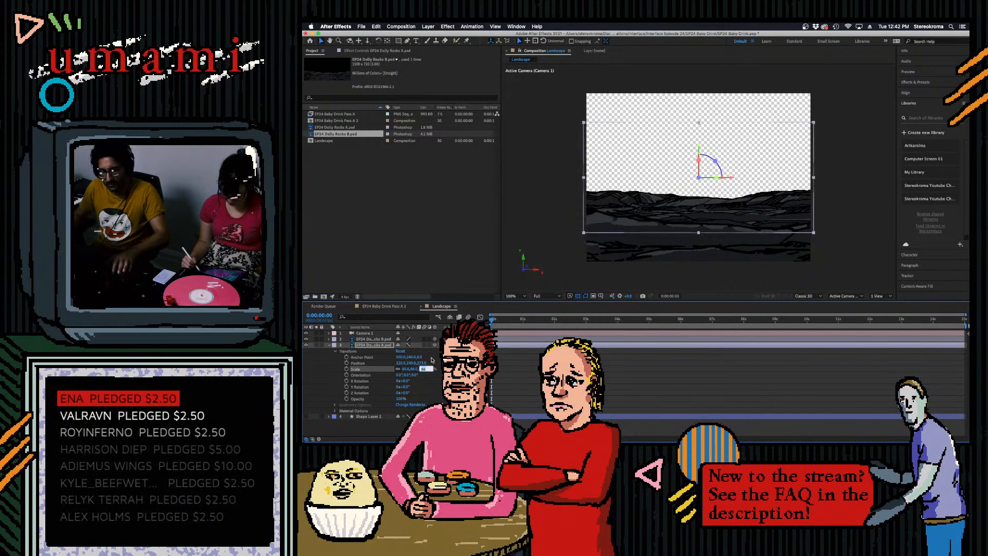
text(85.5)
key(Return)
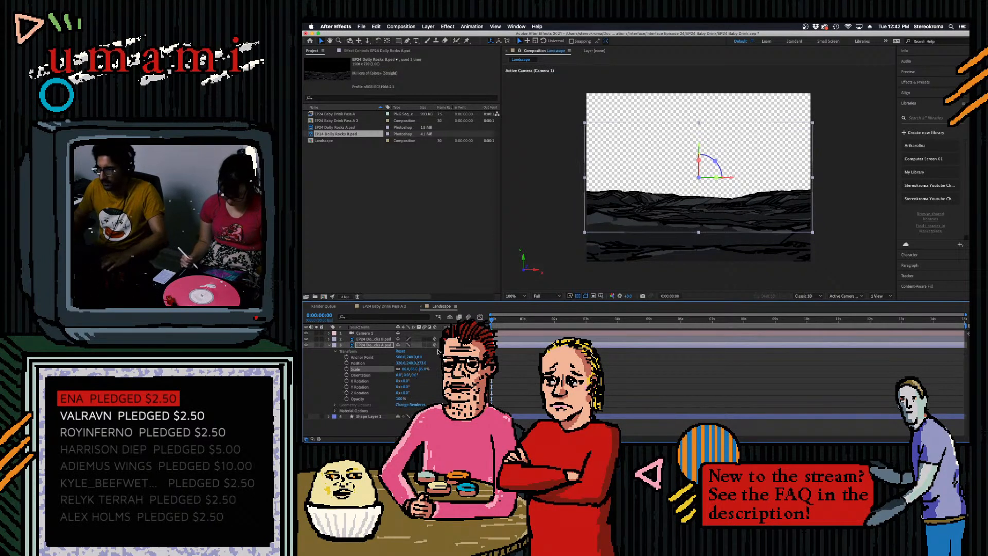
- At the end of the composition, scale EP24 Dolly Rocks B down to 39% and lower it over the rocks behind
drag(492, 320, 384, 337)
drag(548, 322, 964, 320)
click(373, 339)
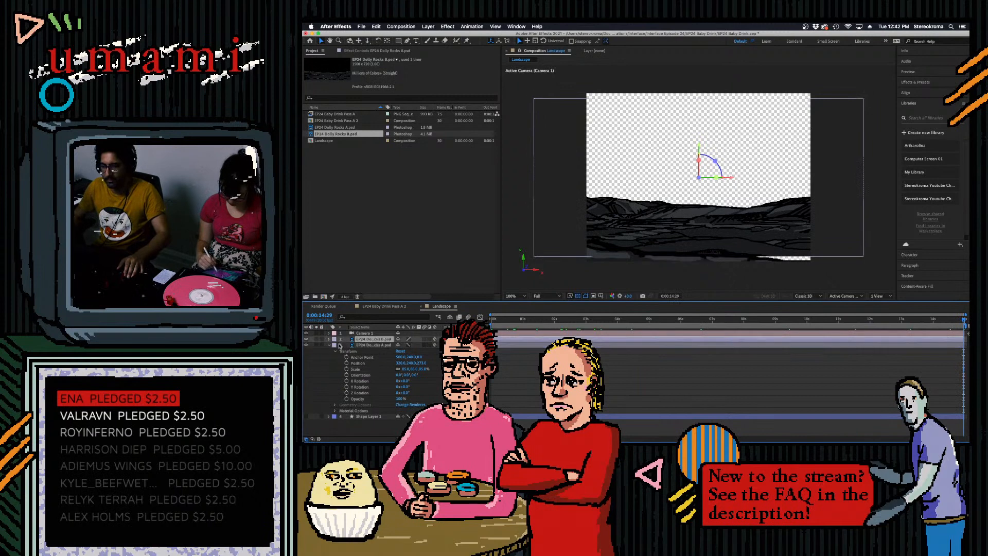
click(330, 340)
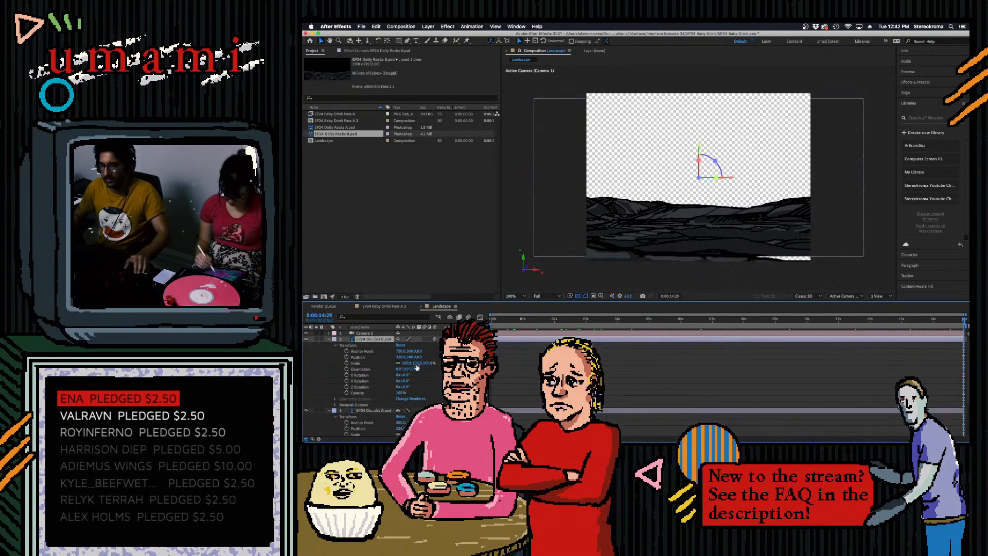
drag(420, 357, 507, 371)
key(super+z)
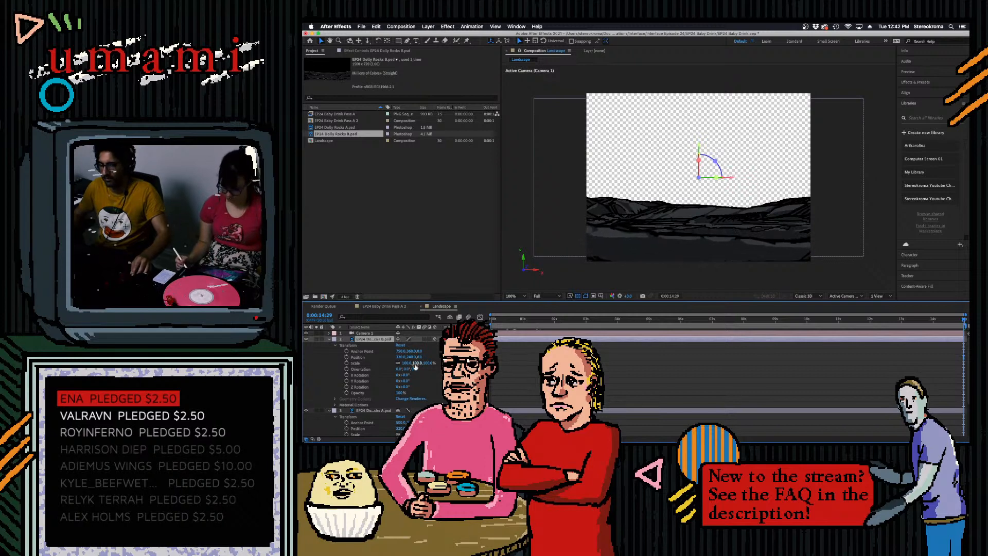
mouse_move(416, 364)
mouse_down()
mouse_move(399, 370)
mouse_move(427, 356)
mouse_up()
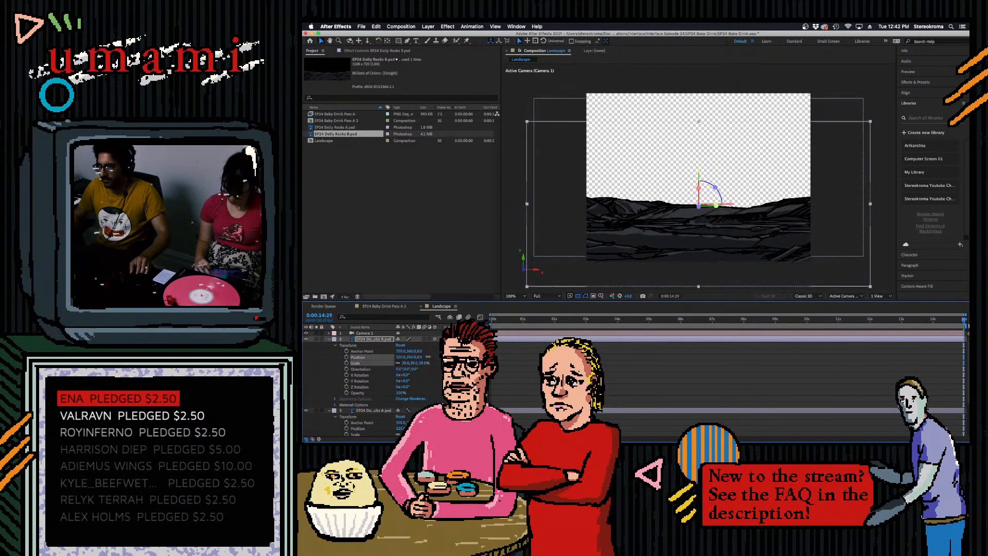
- Return to the first frame and set the EP24 Dolly Rocks B scale to 44%, also trying 45% and 43%
drag(962, 322, 489, 322)
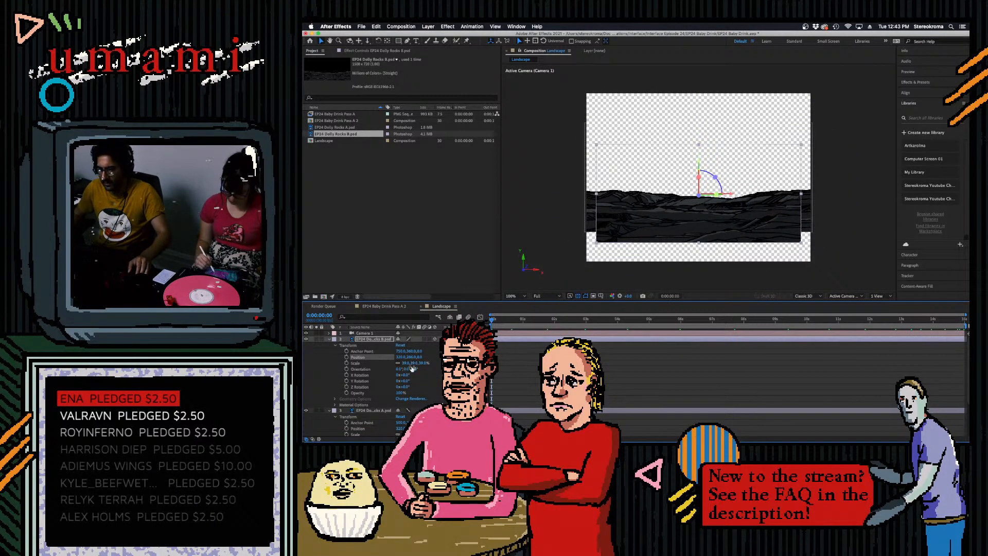
drag(413, 364, 419, 370)
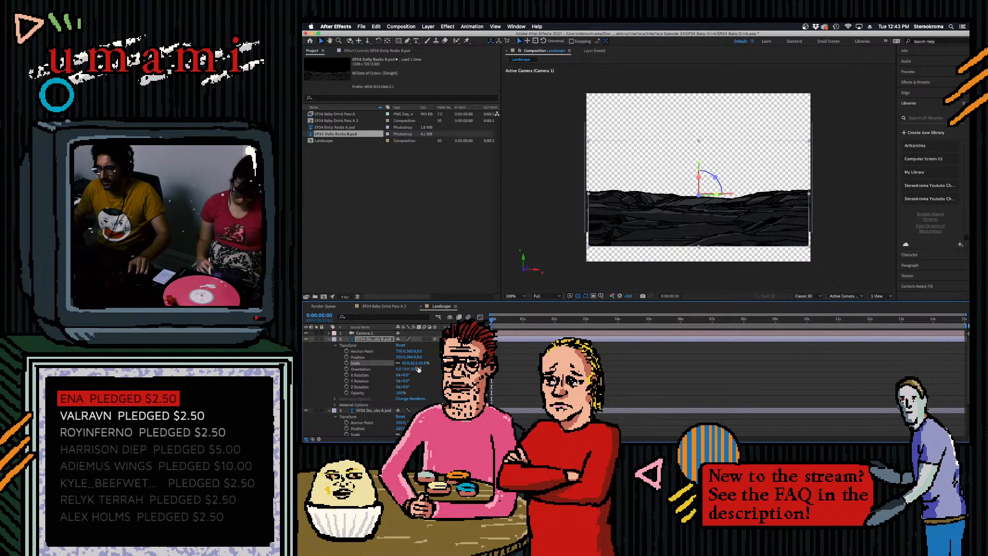
click(414, 364)
text(45)
key(Return)
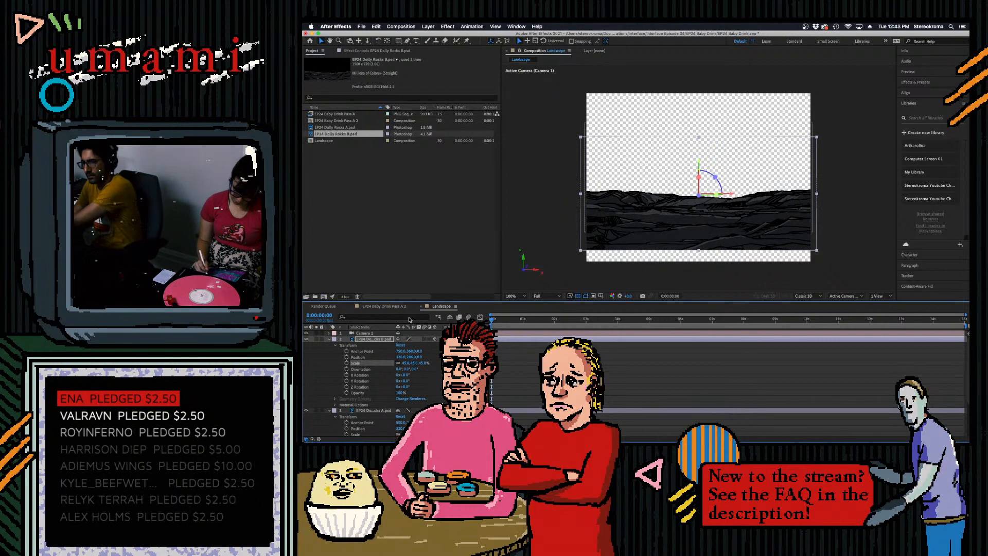
click(406, 364)
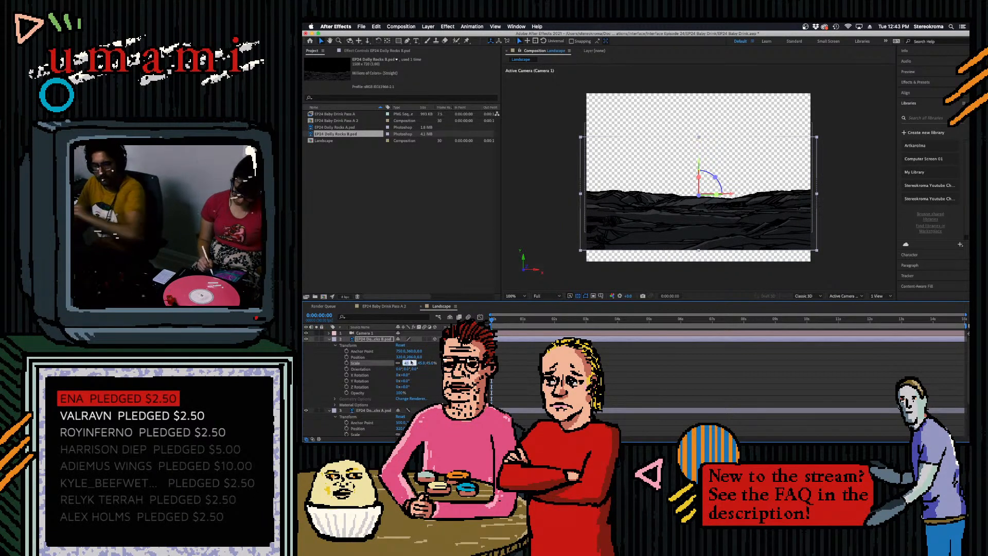
text(43)
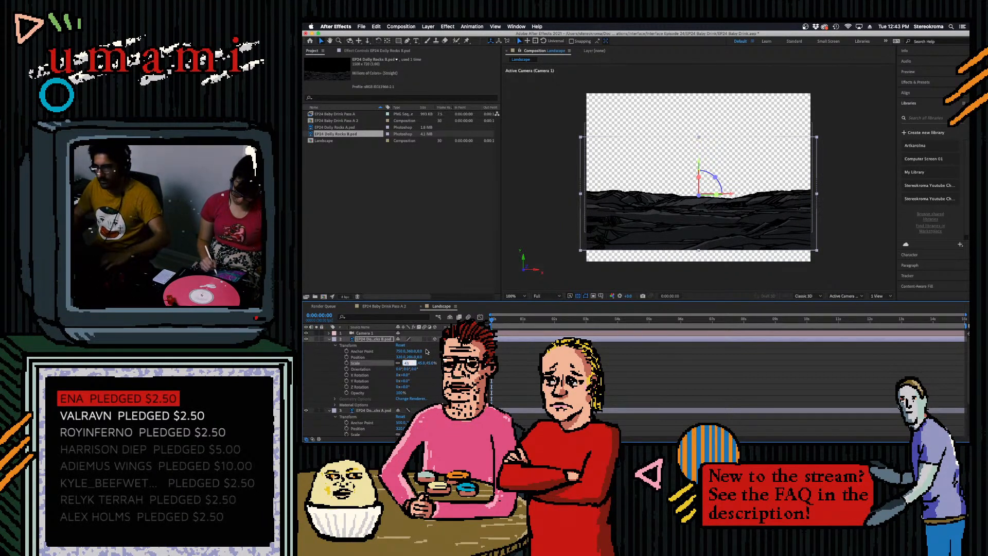
key(Return)
click(406, 364)
text(44)
key(Return)
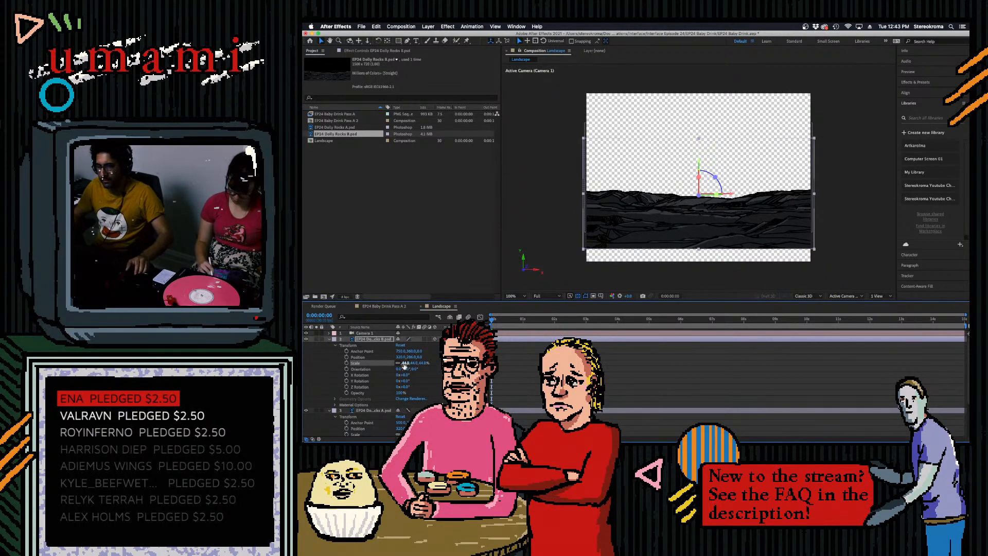
- Adjust the vertical position of EP24 Dolly Rocks B, checking its overlap with the rocks behind at several points of the dolly
drag(415, 358, 425, 359)
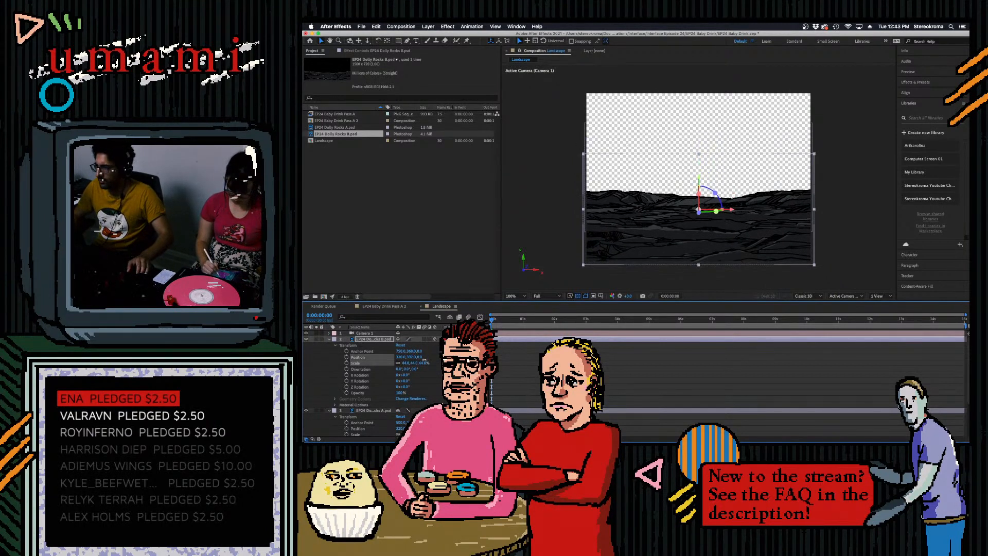
click(514, 331)
drag(501, 320, 756, 345)
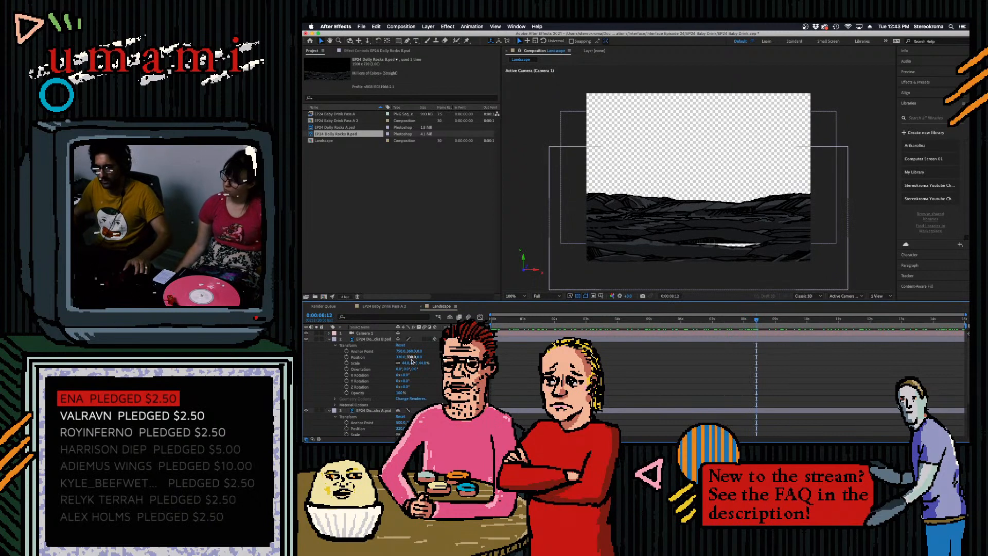
drag(495, 319, 775, 346)
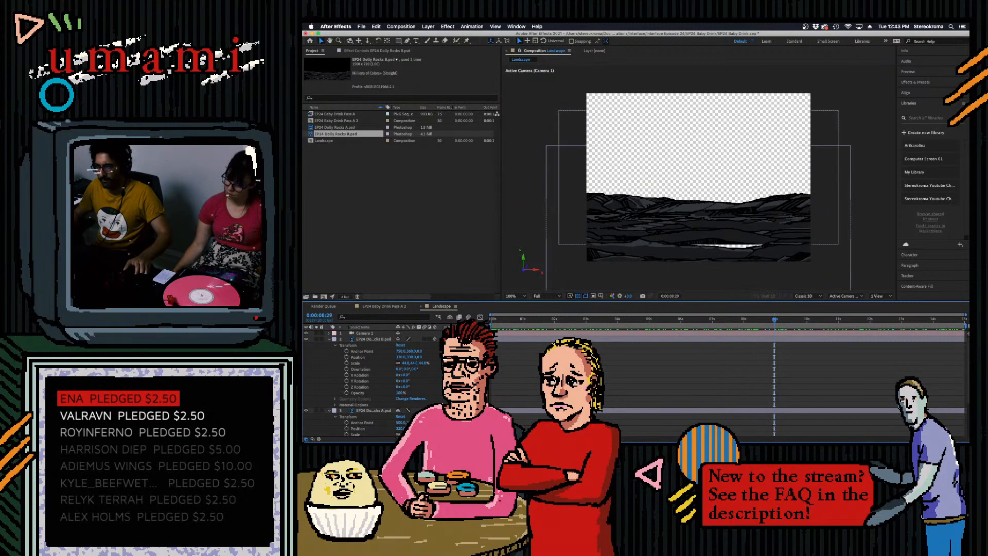
drag(411, 356, 410, 356)
click(771, 335)
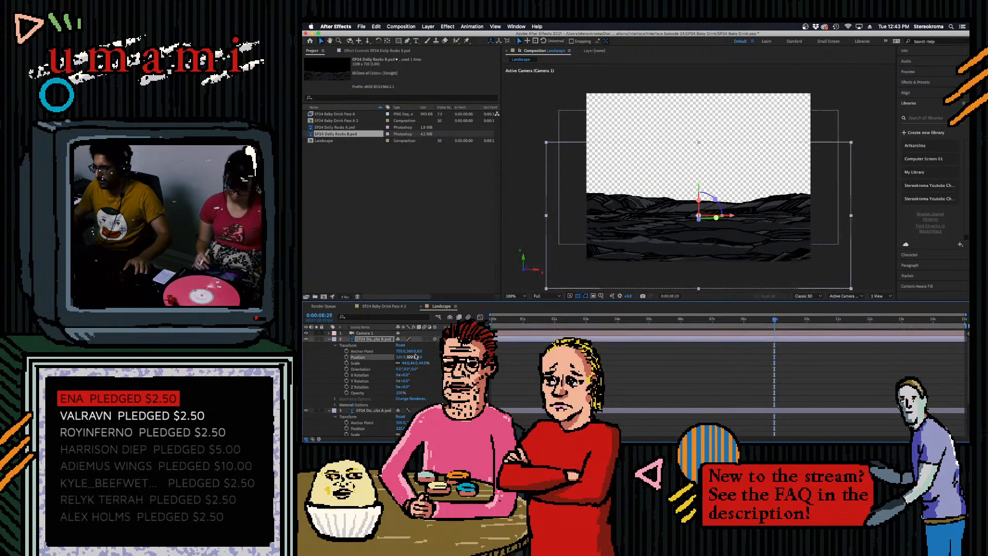
drag(774, 321, 926, 320)
drag(414, 357, 408, 359)
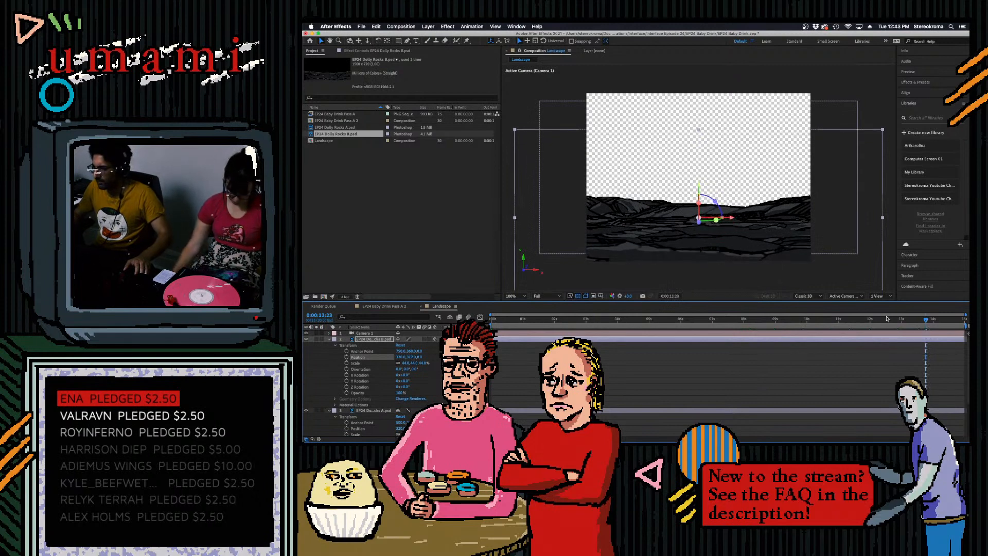
- Review the dolly from the first frame and lower EP24 Dolly Rocks B until it covers the frame's bottom edge
drag(925, 320, 779, 329)
key(Home)
drag(503, 355, 968, 333)
key(space)
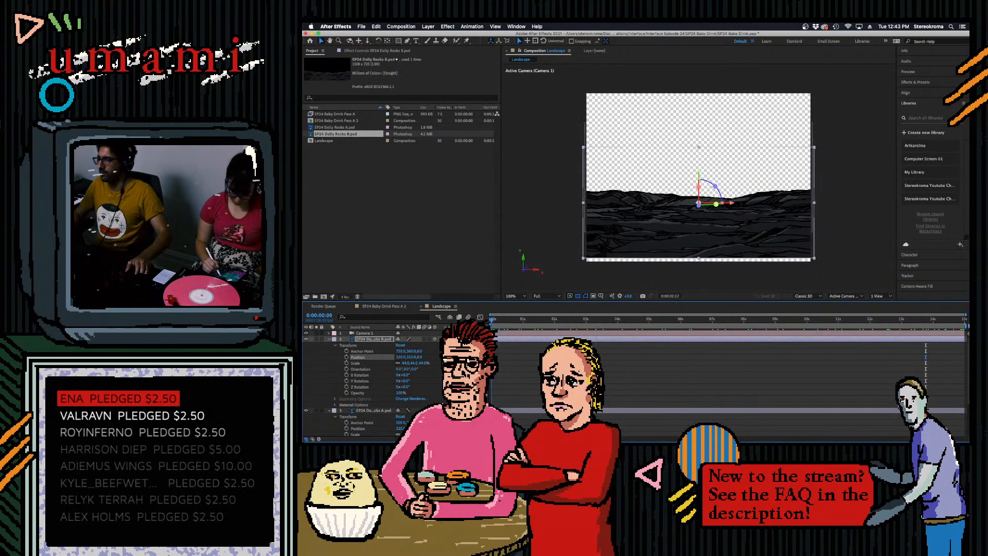
key(space)
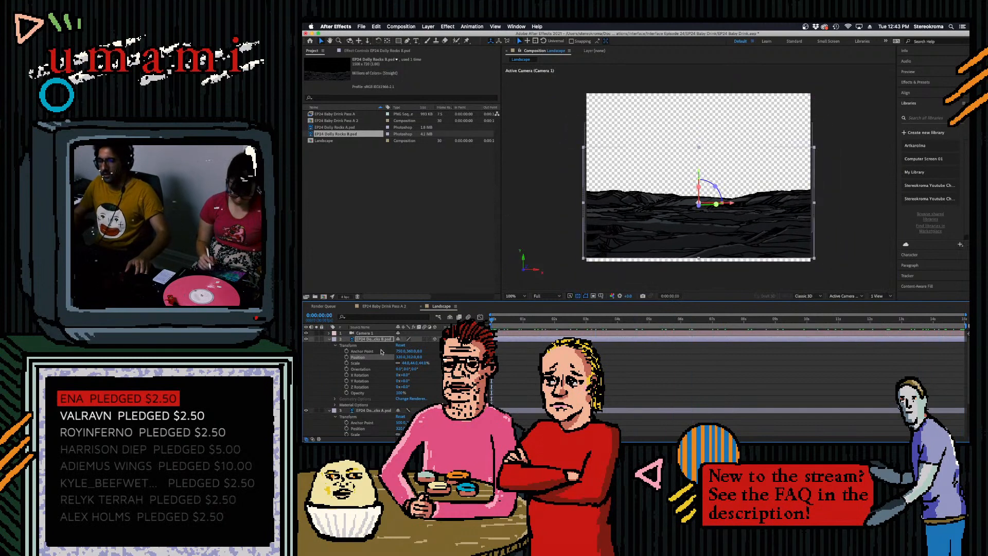
drag(409, 356, 412, 356)
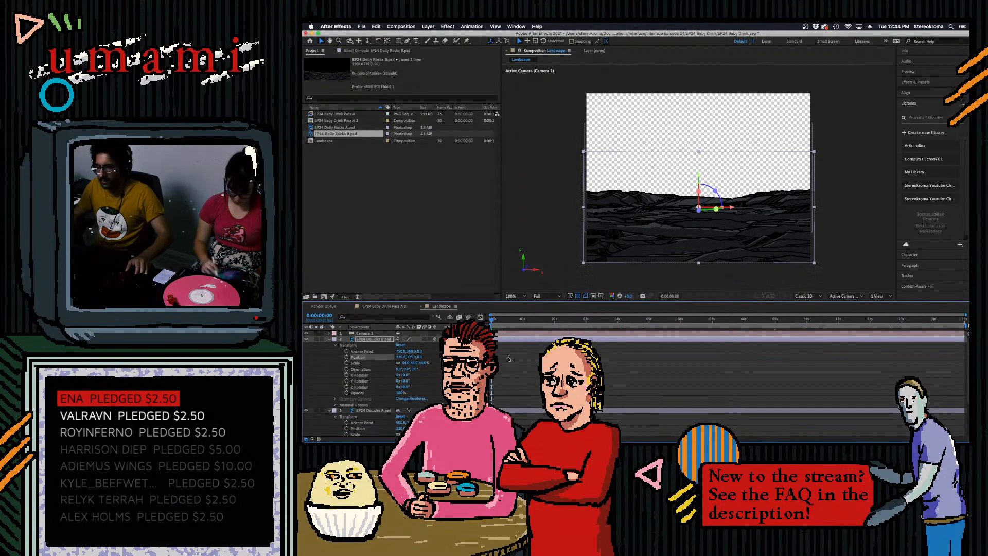
- Collapse EP24 Dolly Rocks B, inspect the overlap between the rock layers around 0:00:11:08, and save the project with EP24 Dolly Rocks A selected
click(508, 359)
click(329, 339)
click(827, 319)
drag(863, 364, 847, 363)
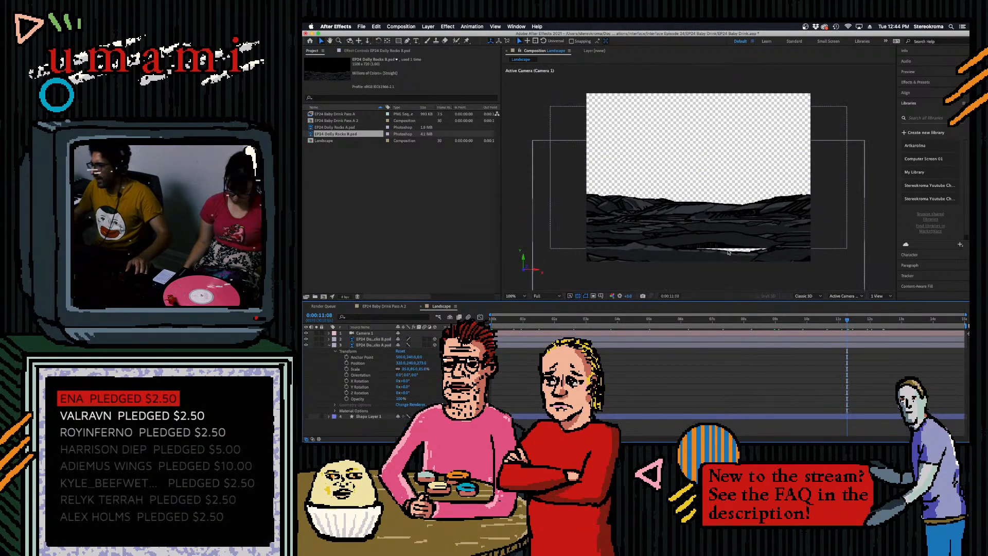
click(381, 345)
key(super+s)
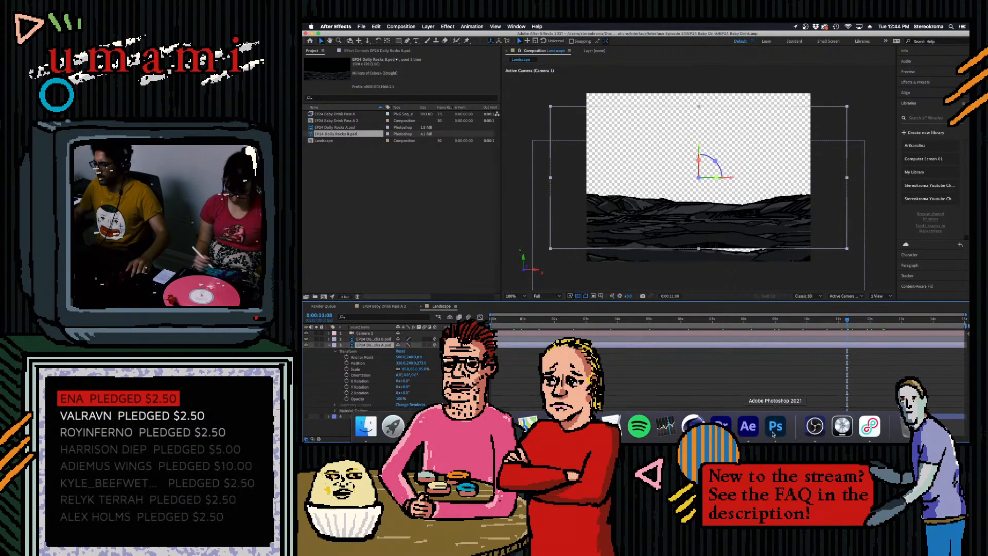
- Switch to Photoshop, open EP24 Dolly Rocks A.psd, and move the rock artwork up to leave empty canvas below it
click(774, 433)
click(307, 56)
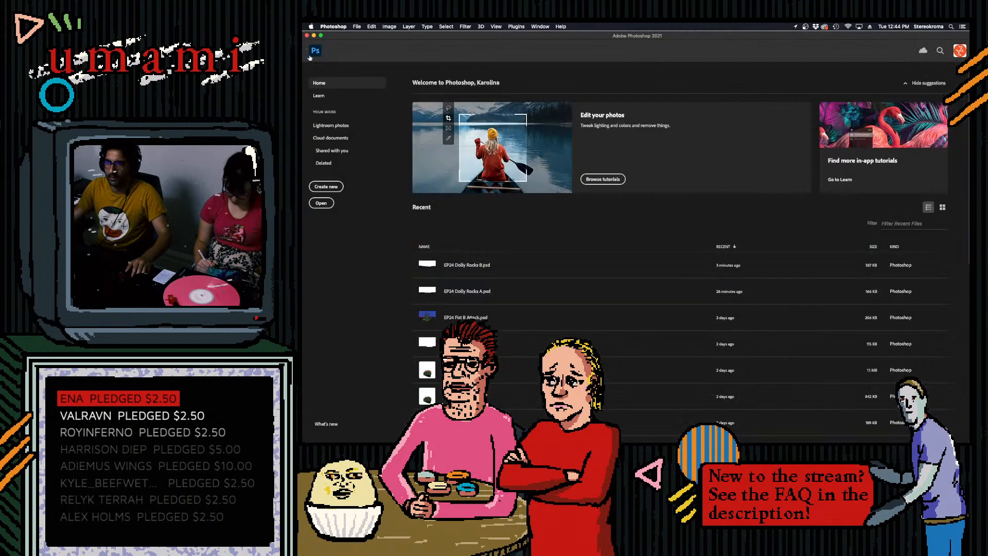
click(477, 292)
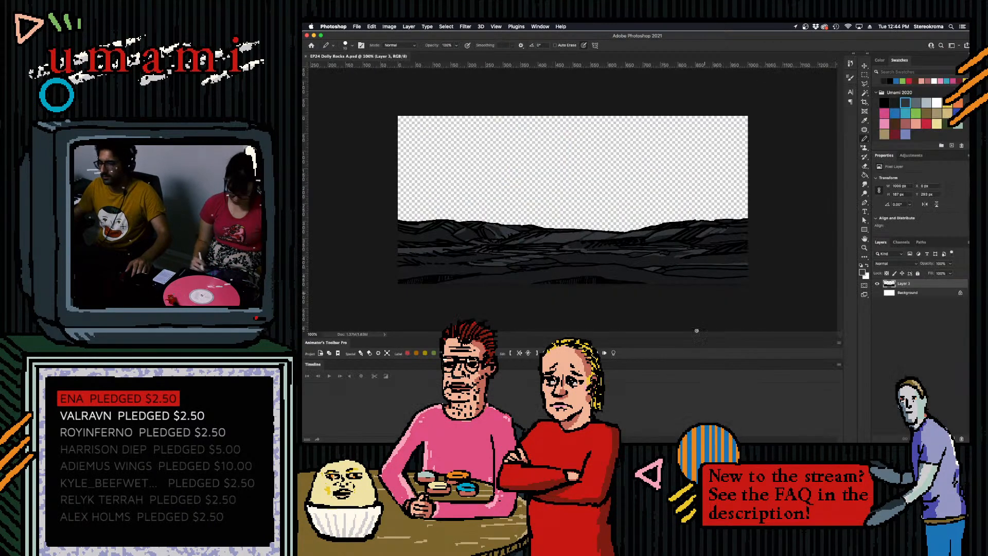
key(v)
mouse_move(553, 263)
mouse_down()
mouse_move(550, 252)
mouse_move(569, 242)
mouse_up()
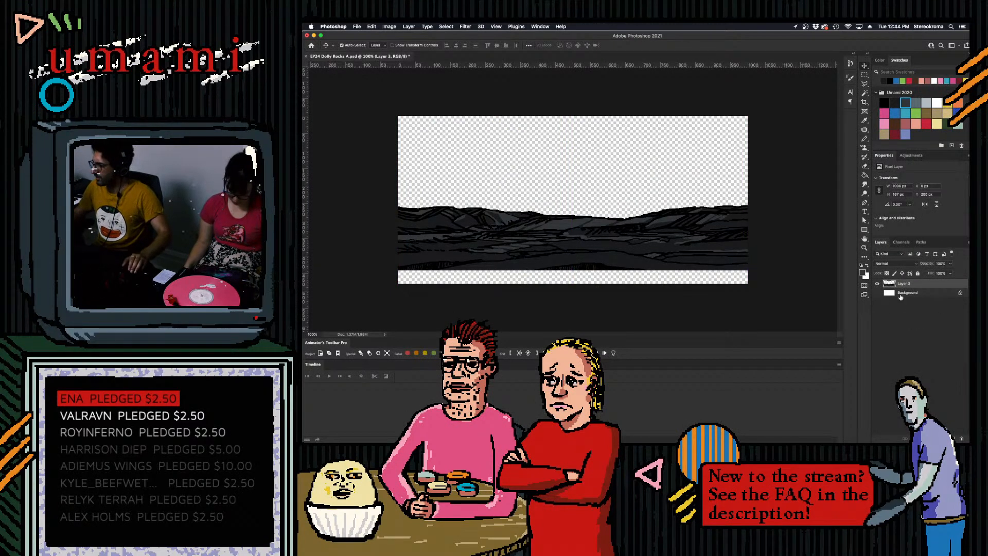
- Add one layer above and one below the rock artwork and fill the empty bottom strip with dark grey pencil on the lower one
click(952, 438)
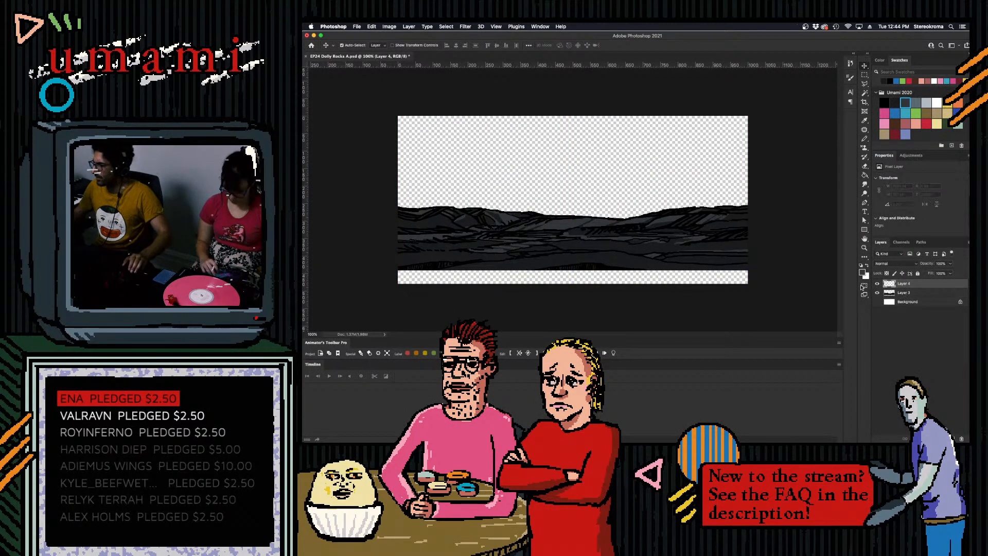
click(885, 103)
click(865, 139)
click(895, 103)
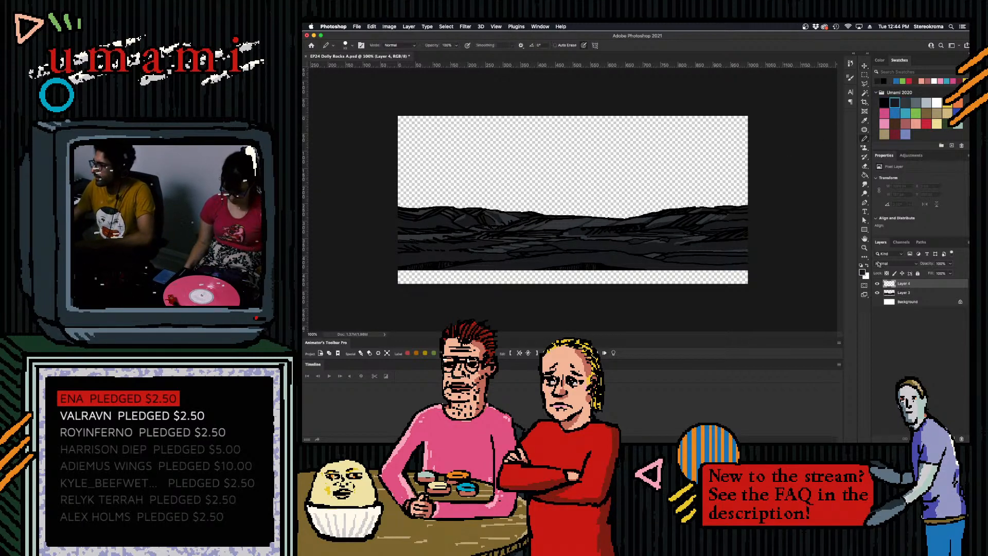
click(903, 302)
click(952, 439)
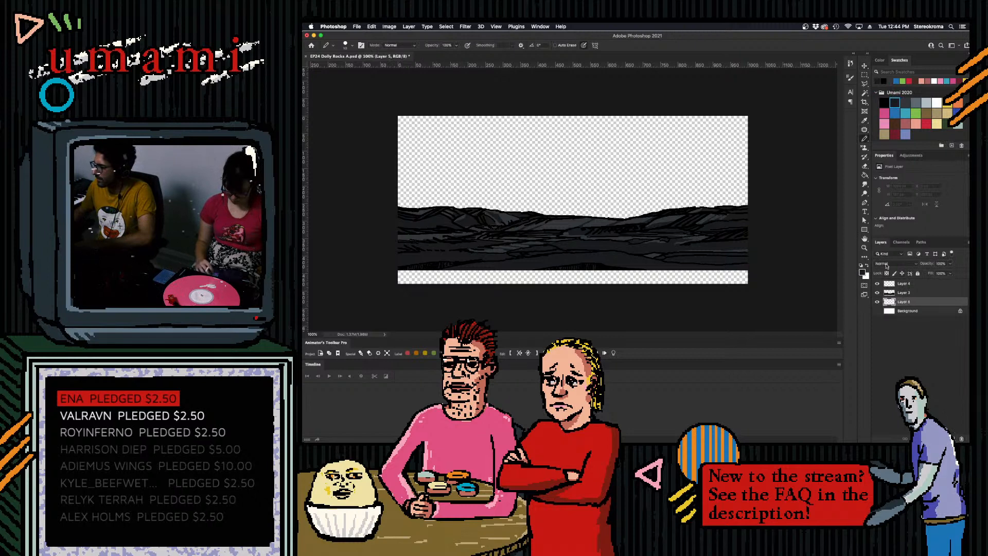
key(bracketright)
key(bracketright)
key(bracketright)
key(bracketright)
key(bracketright)
key(bracketright)
key(bracketright)
key(bracketright)
key(bracketright)
key(bracketright)
mouse_move(752, 288)
mouse_down()
mouse_move(492, 267)
mouse_move(357, 291)
mouse_up()
- Draw thin black pencil outlines of a curved rock ledge across the new bottom strip on the rock artwork layer
click(884, 103)
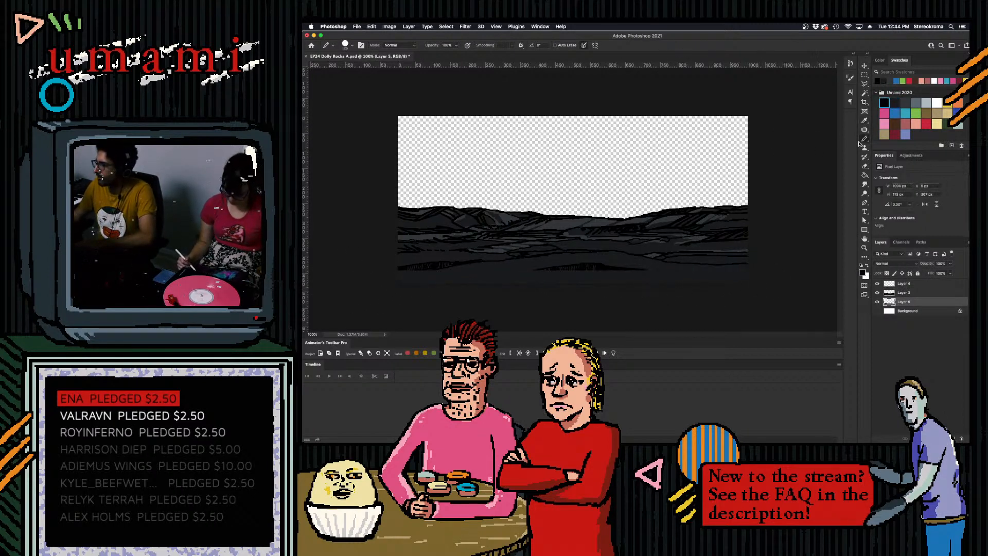
click(905, 293)
key(bracketleft)
key(bracketleft)
key(bracketleft)
key(bracketleft)
key(bracketleft)
key(bracketleft)
key(bracketleft)
key(bracketleft)
key(bracketleft)
key(bracketleft)
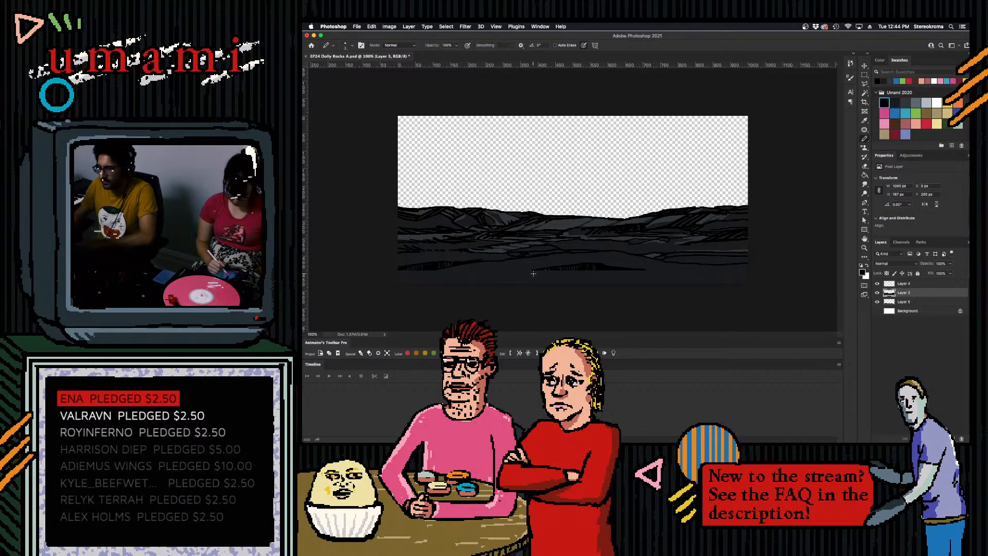
drag(495, 282, 540, 267)
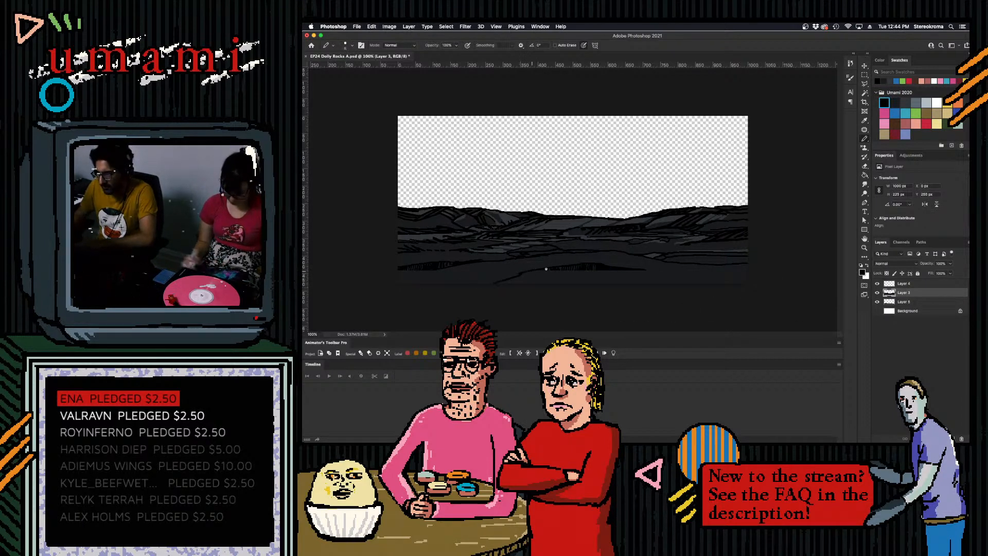
drag(655, 274, 689, 283)
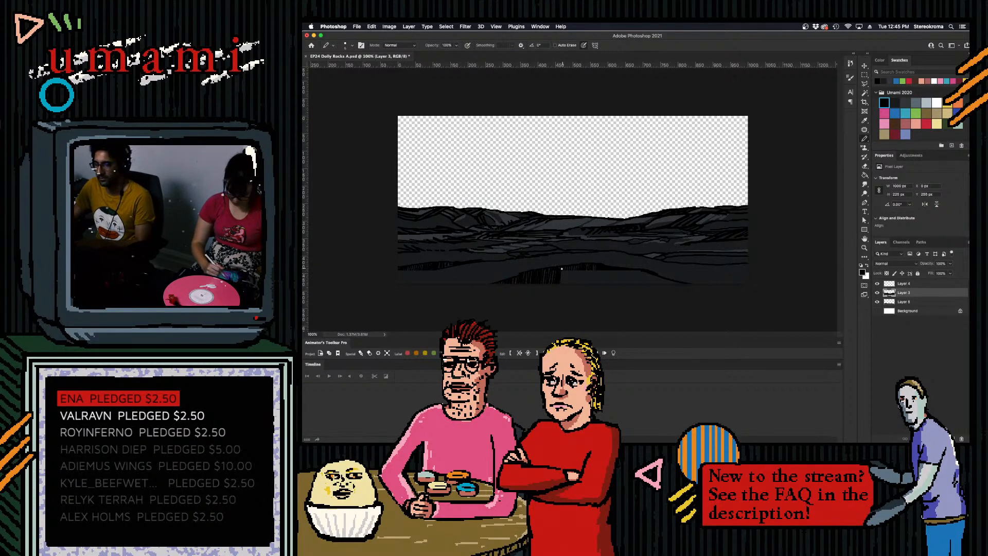
- Shade the hollow under the ledge with black hatching, refine it with dark grey and black strokes, and save the PSD
mouse_move(571, 269)
mouse_down()
mouse_move(571, 291)
mouse_move(582, 266)
mouse_move(579, 288)
mouse_move(589, 267)
mouse_move(588, 289)
mouse_move(611, 278)
mouse_up()
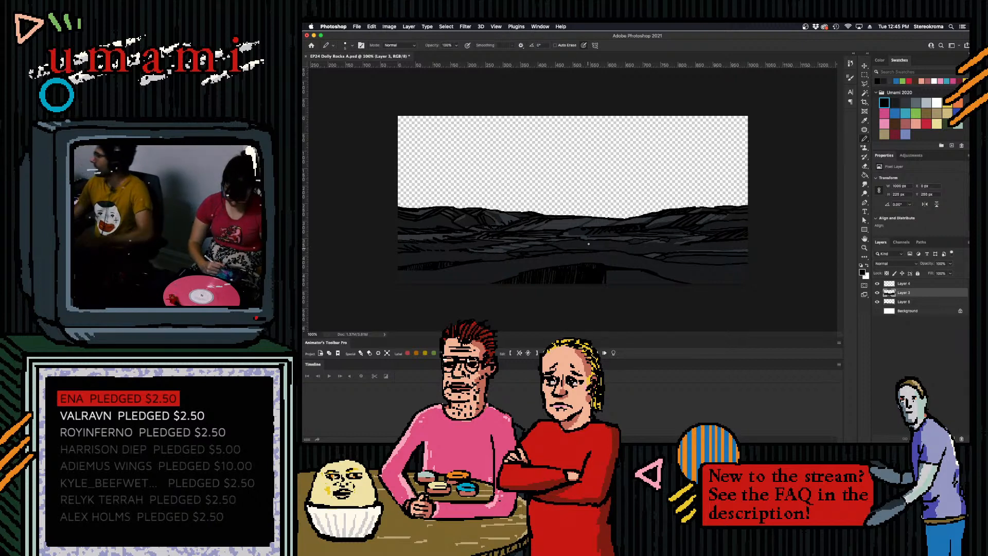
mouse_move(605, 278)
mouse_down()
mouse_move(620, 296)
mouse_move(620, 253)
mouse_move(628, 286)
mouse_up()
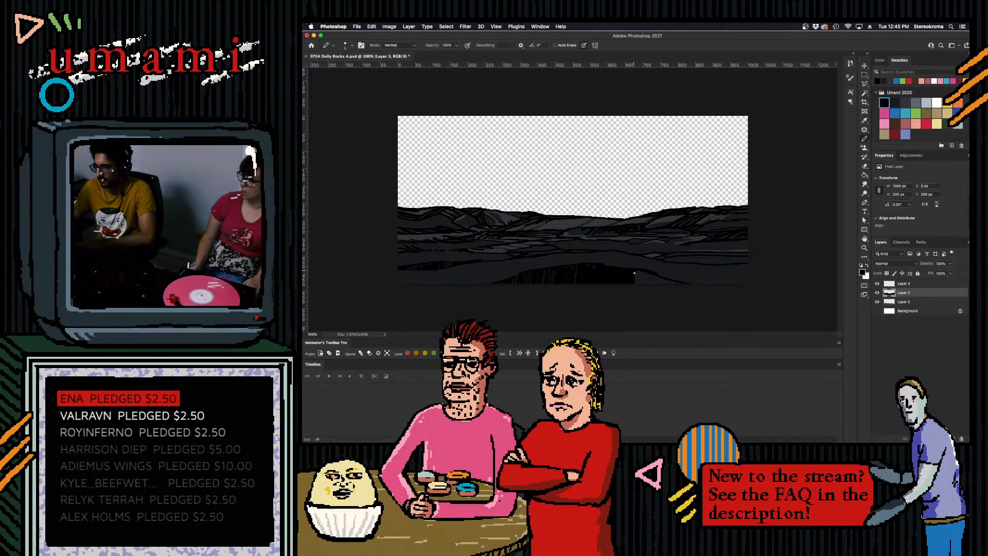
drag(638, 270, 637, 282)
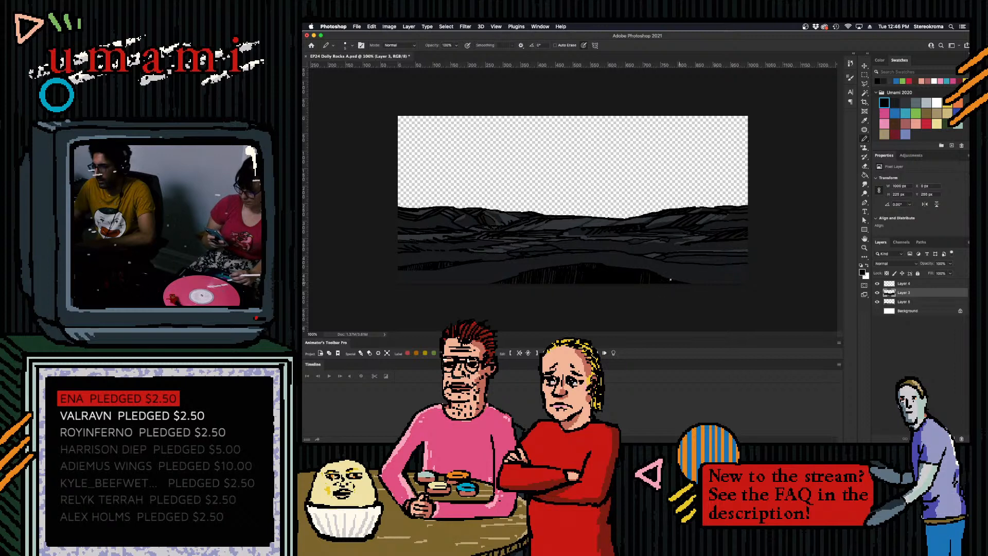
click(897, 104)
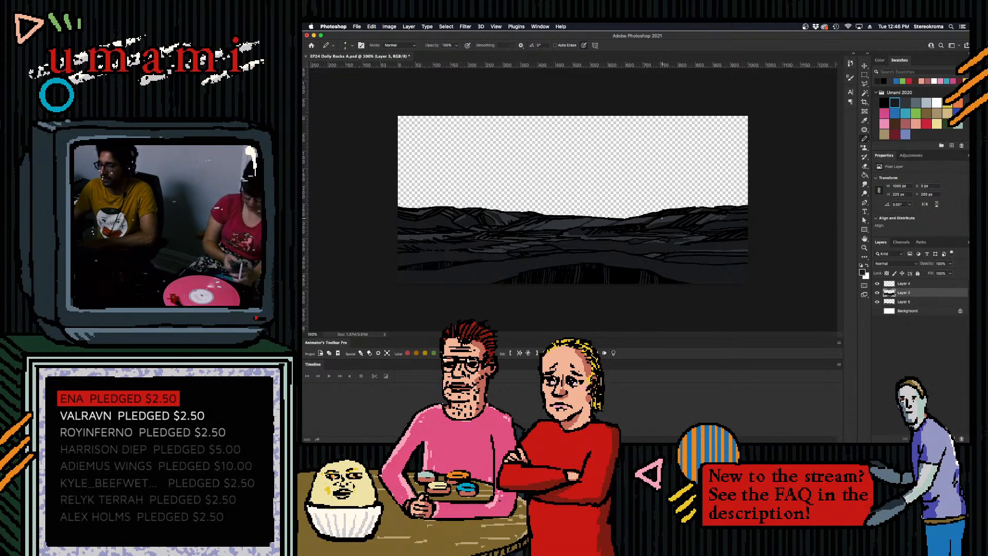
click(884, 102)
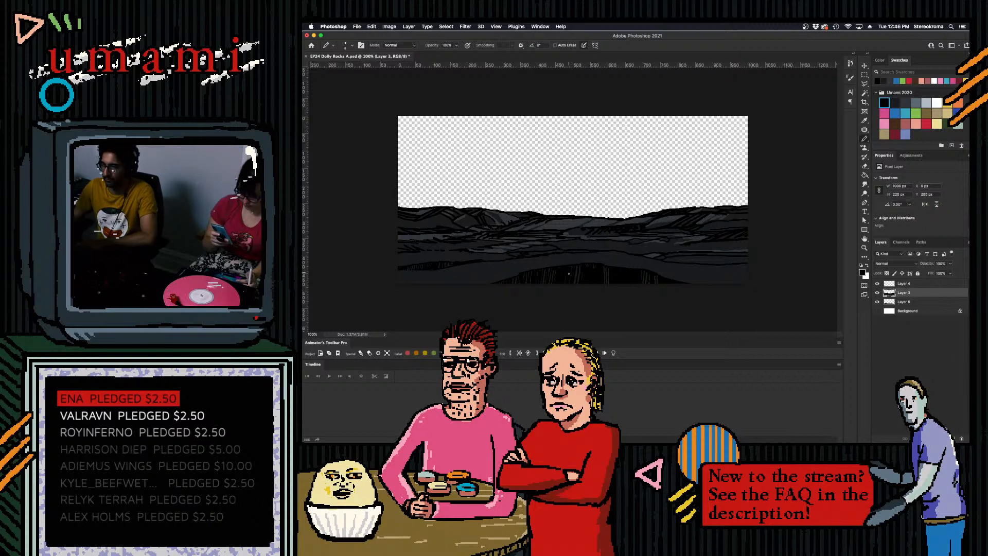
click(894, 104)
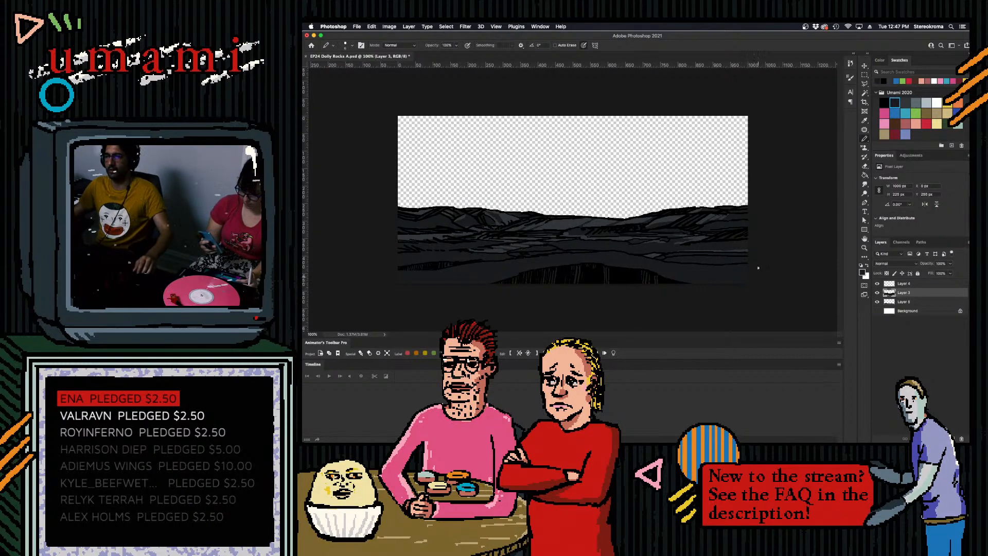
key(super+s)
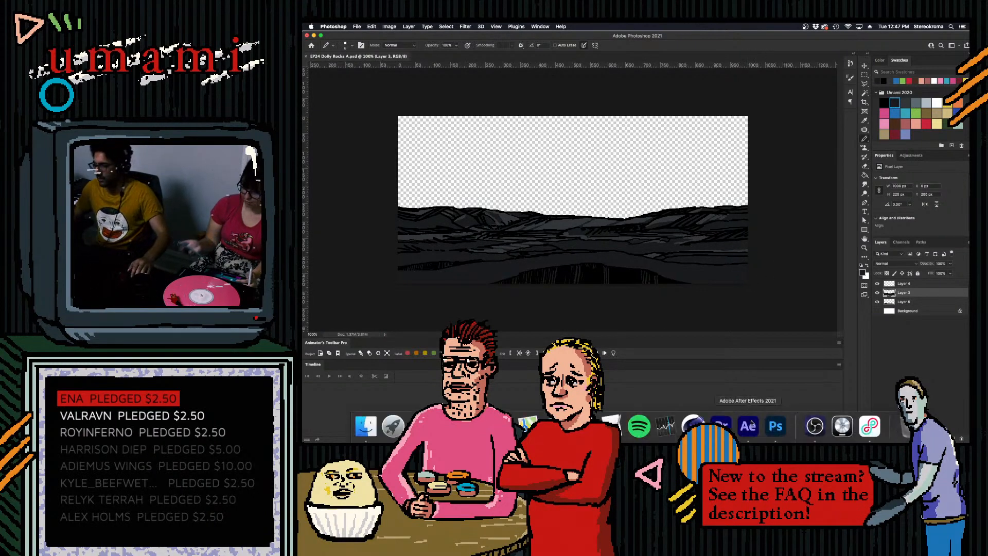
- Switch to After Effects, expand the EP24 Dolly Rocks B layer, and reload the EP24 Dolly Rocks A.psd footage
click(749, 426)
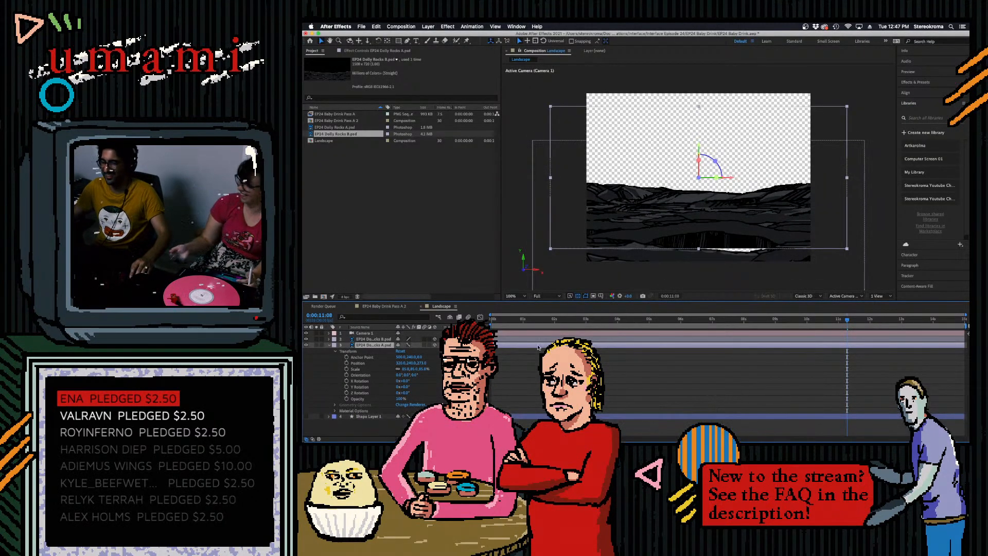
click(369, 339)
click(329, 340)
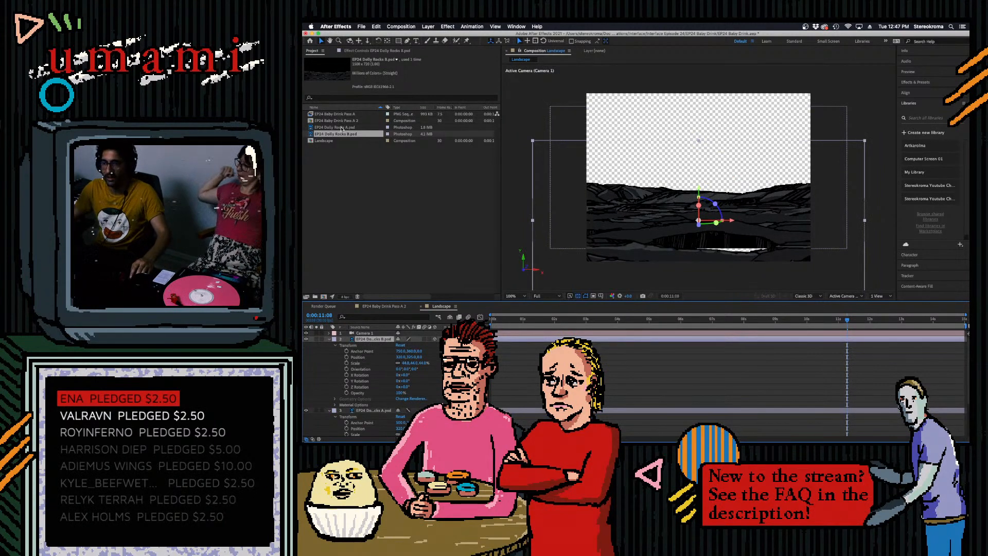
right_click(342, 127)
click(393, 186)
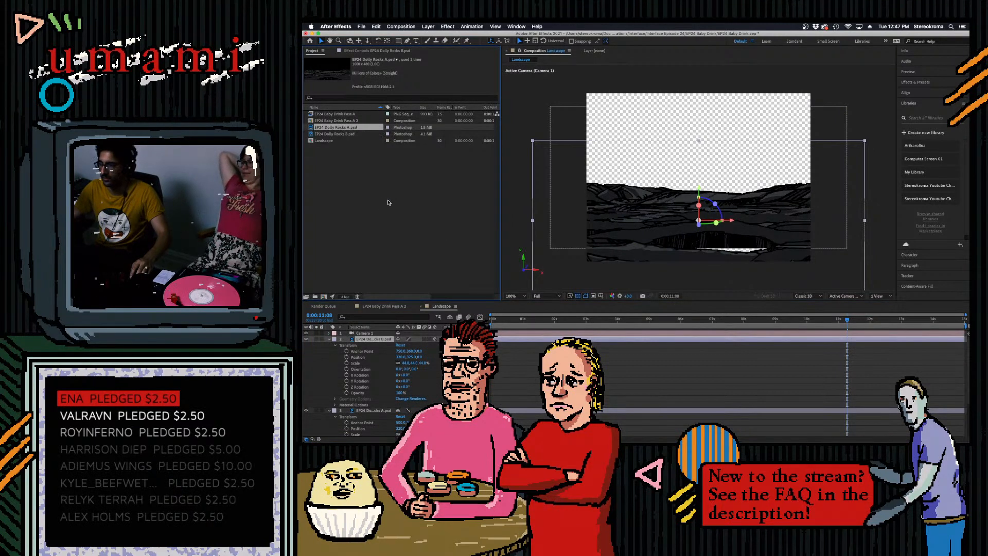
click(395, 198)
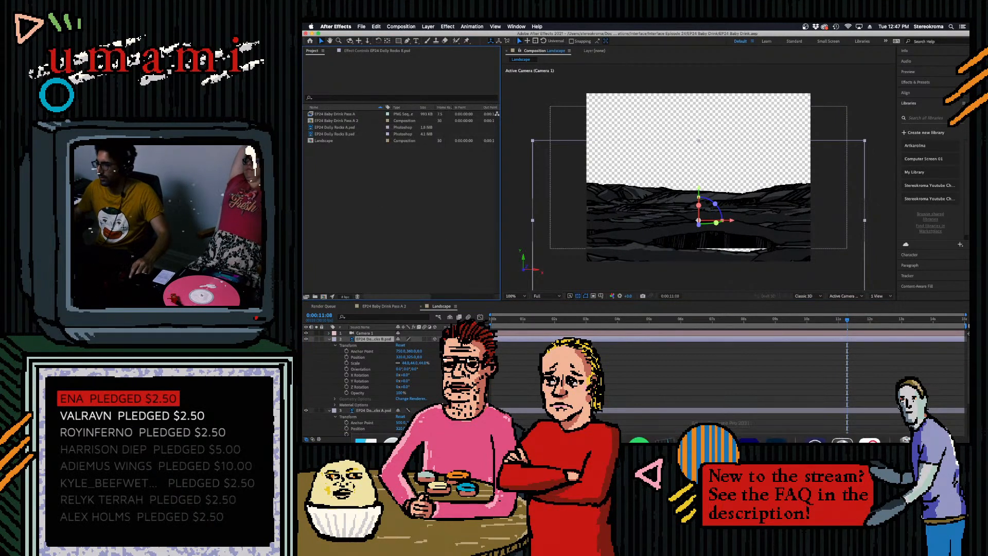
- Adjust the vertical anchor point of EP24 Dolly Rocks A to improve its overlap with Rocks B, checking near the dolly's end
click(775, 430)
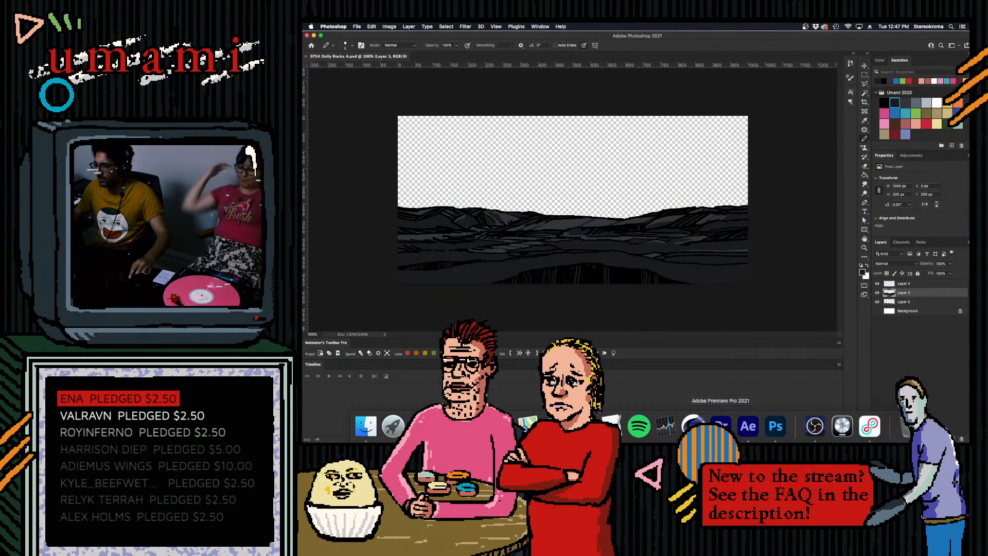
click(748, 426)
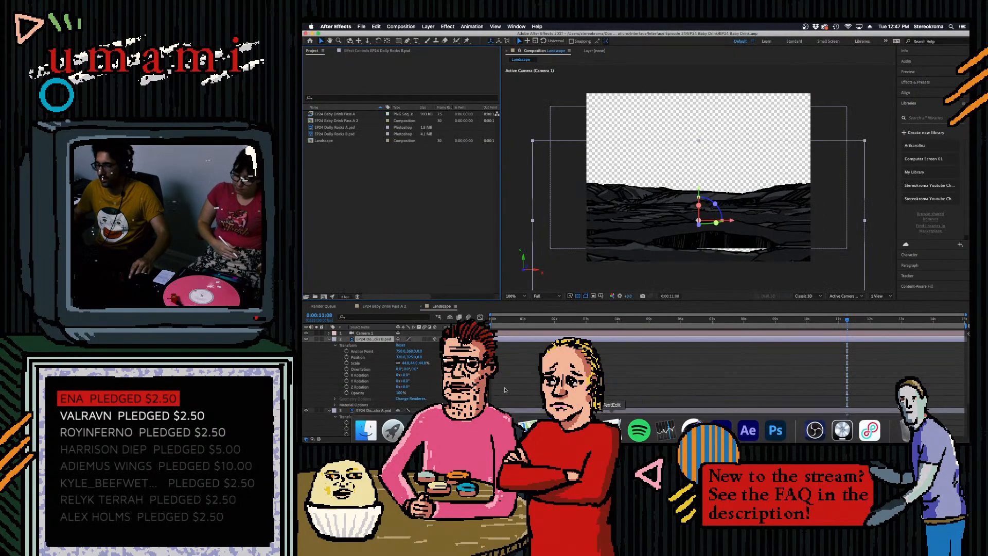
drag(411, 351, 419, 351)
key(super+z)
click(362, 422)
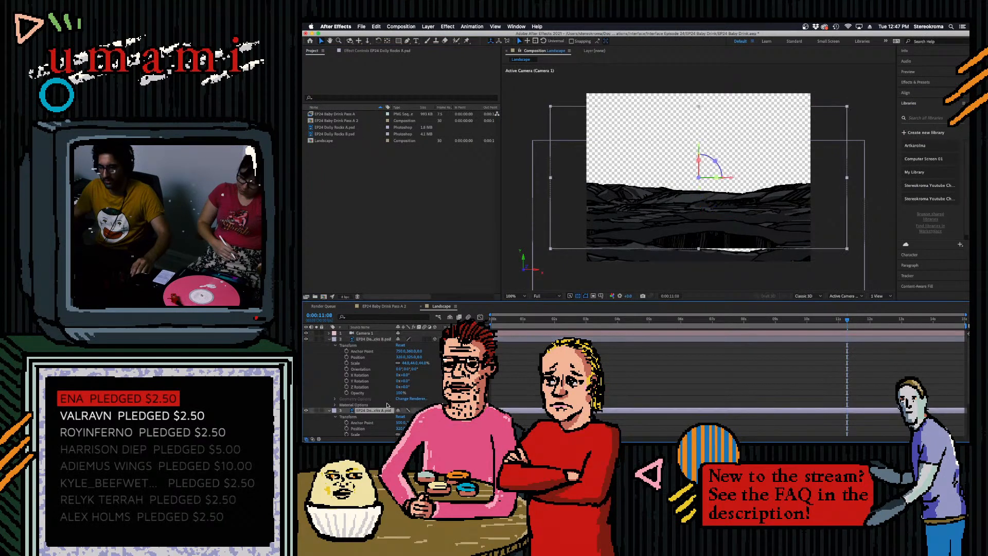
drag(408, 422, 401, 422)
drag(848, 320, 938, 332)
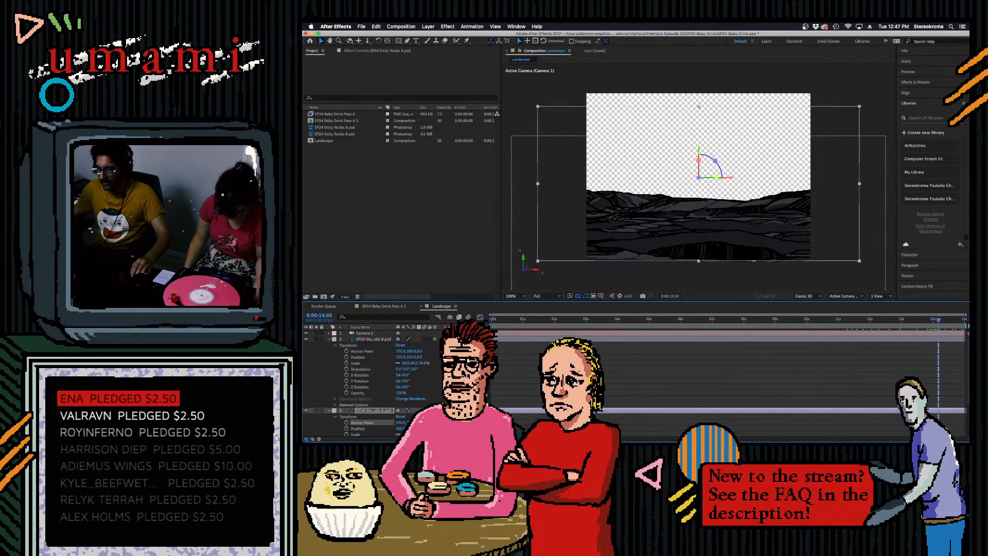
- Save the project and review the camera dolly from the first frame by previewing and scrubbing through it
click(818, 361)
drag(941, 321, 767, 337)
key(Home)
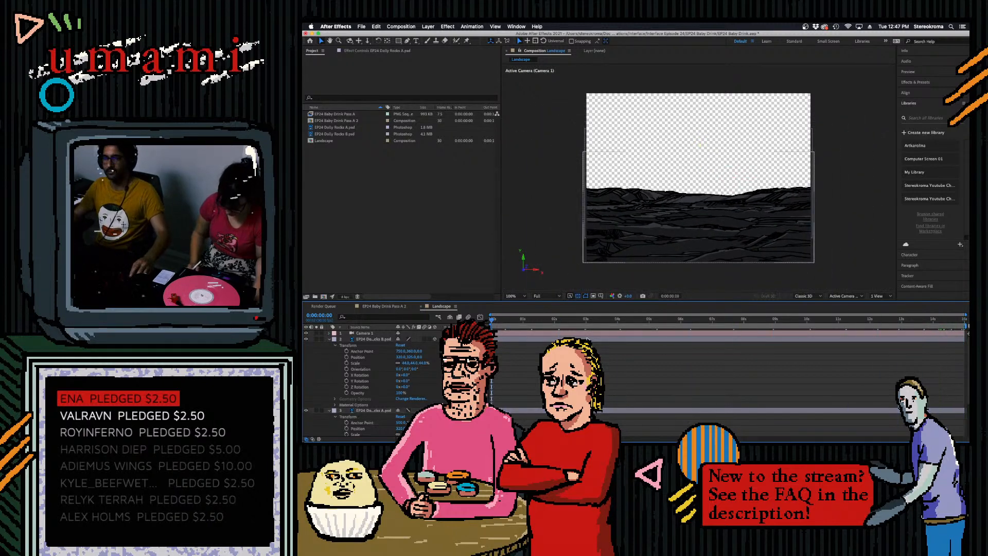
key(super+s)
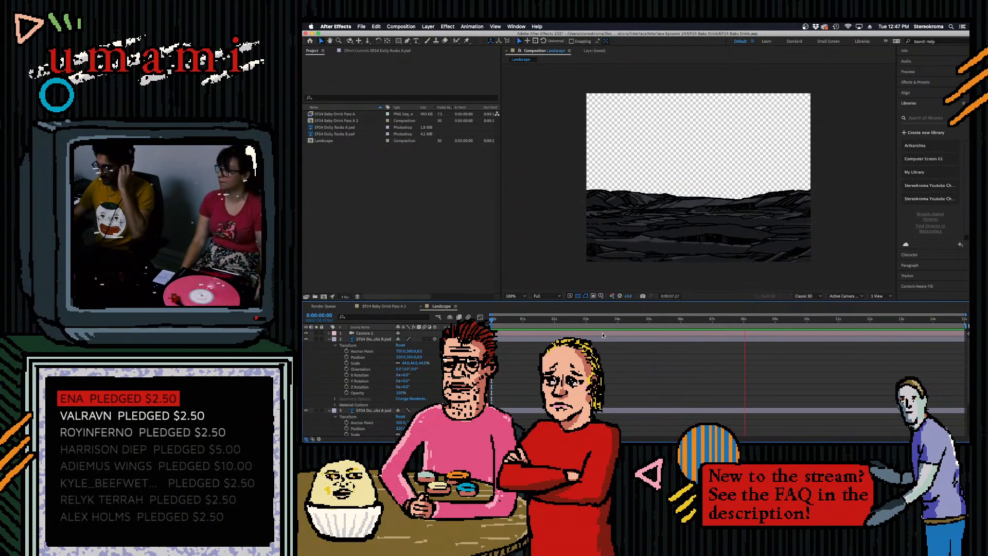
click(801, 319)
drag(779, 325, 418, 347)
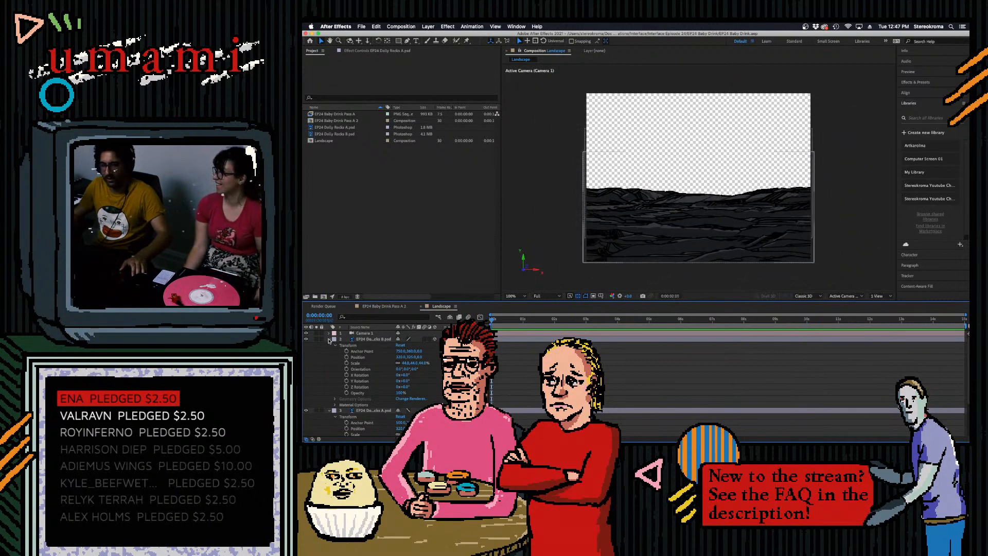
- Adjust the depth position of EP24 Dolly Rocks B and scale it to 36%, checking the overlap around 0:00:06:22
click(363, 340)
mouse_move(421, 357)
mouse_down()
mouse_move(361, 375)
mouse_move(410, 362)
mouse_up()
drag(746, 322, 704, 352)
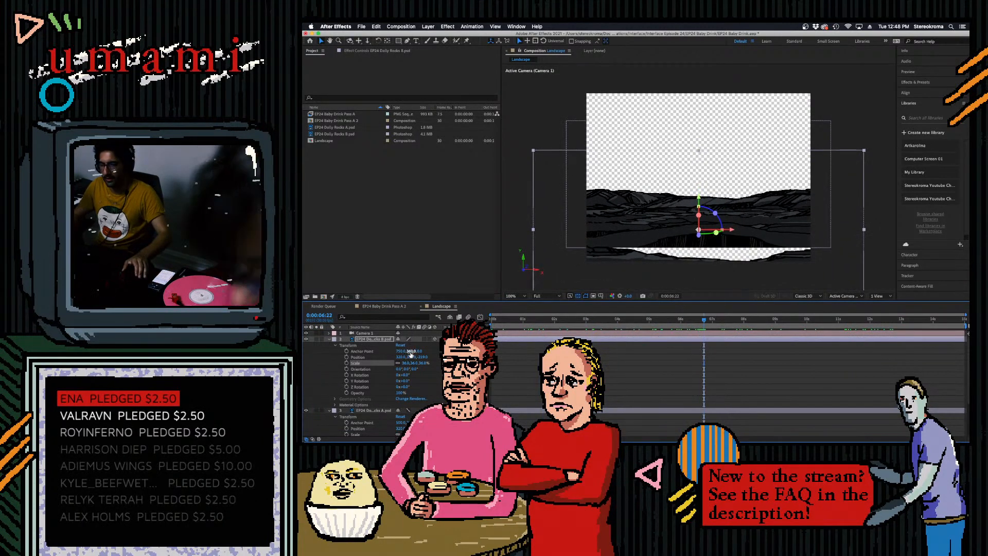
- Adjust the vertical anchor point of EP24 Dolly Rocks B, checking its coverage at the start, middle and end of the dolly
drag(410, 351, 457, 351)
drag(704, 321, 904, 343)
drag(415, 351, 434, 351)
drag(896, 318, 409, 351)
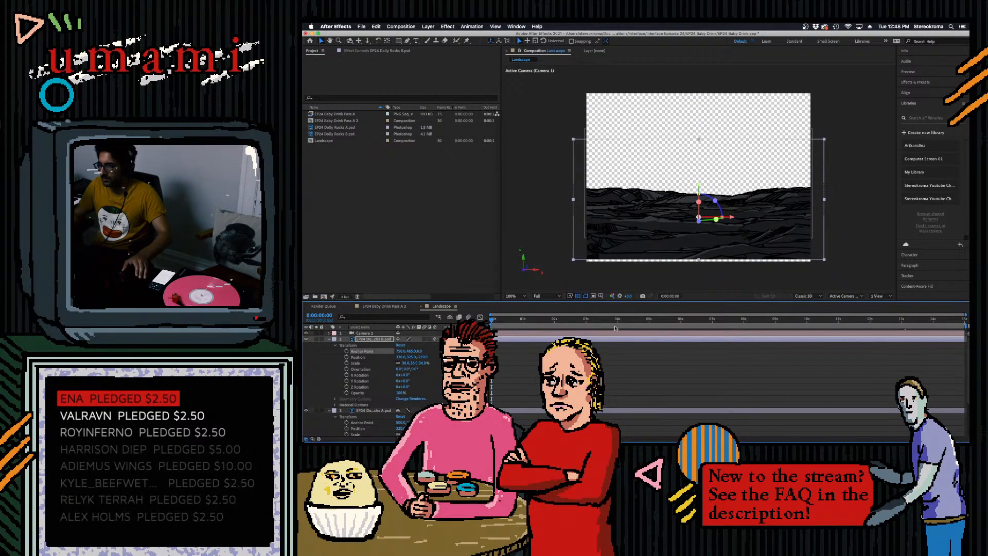
drag(516, 322, 966, 358)
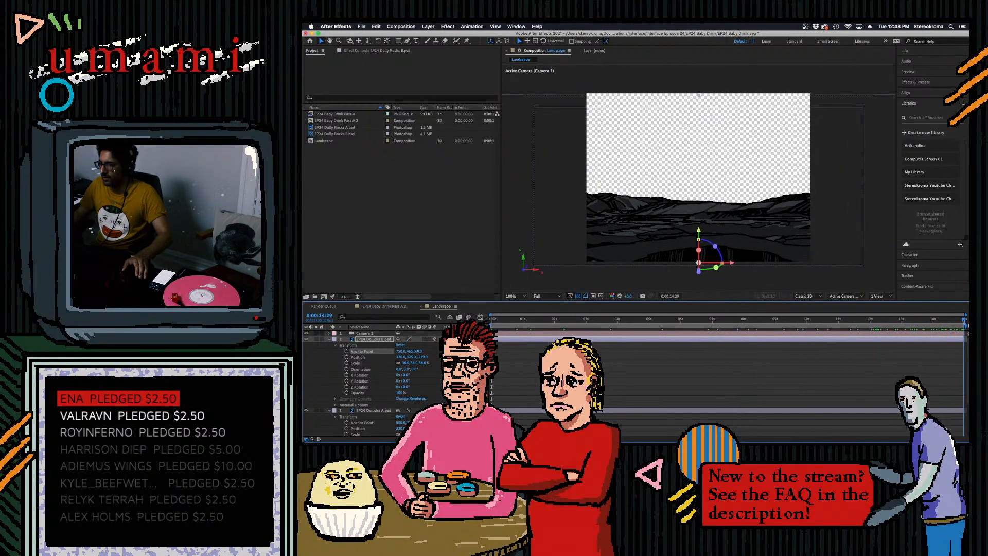
drag(411, 351, 398, 351)
drag(657, 320, 844, 341)
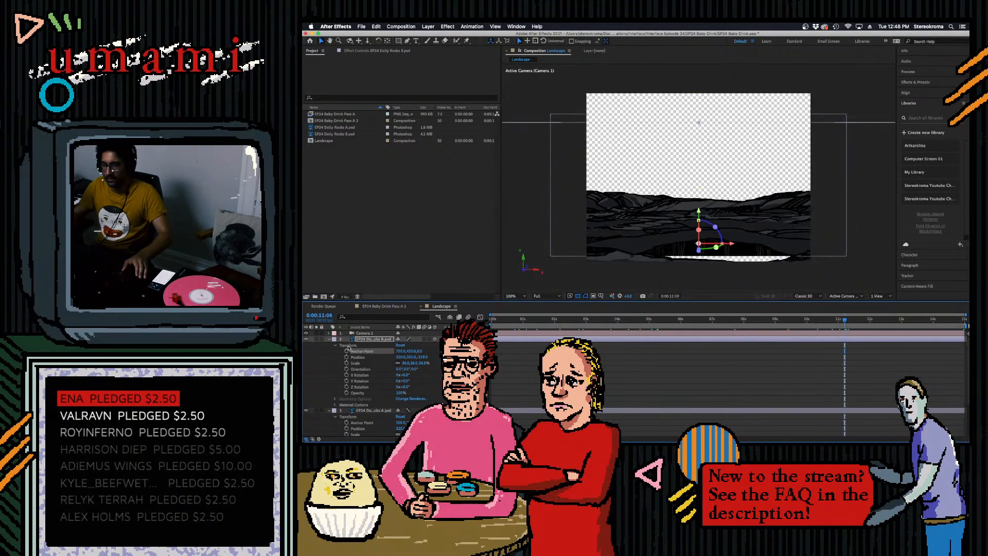
- Lower EP24 Dolly Rocks A through its anchor point at 0:00:11:06 until the gap above Rocks B closes, and preview the dolly
click(362, 423)
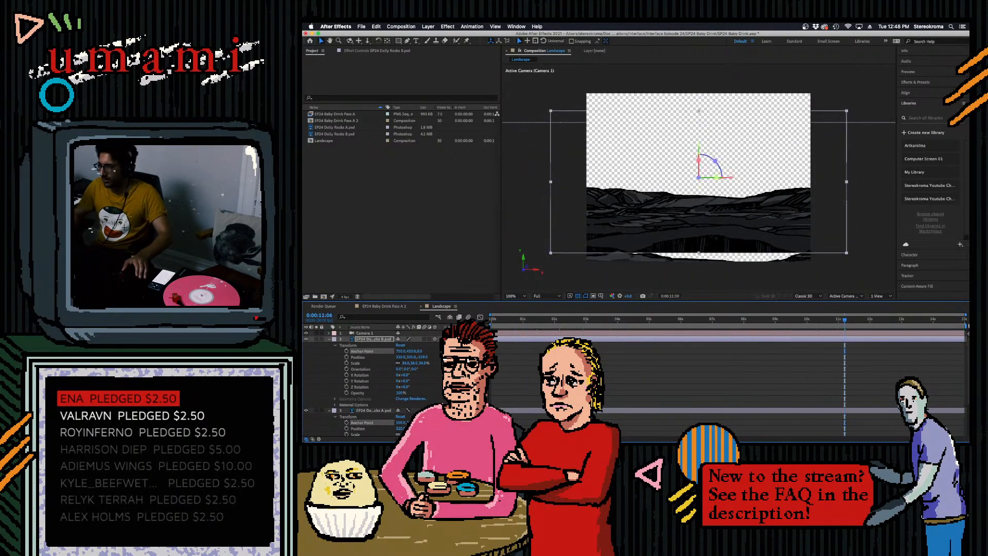
key(Home)
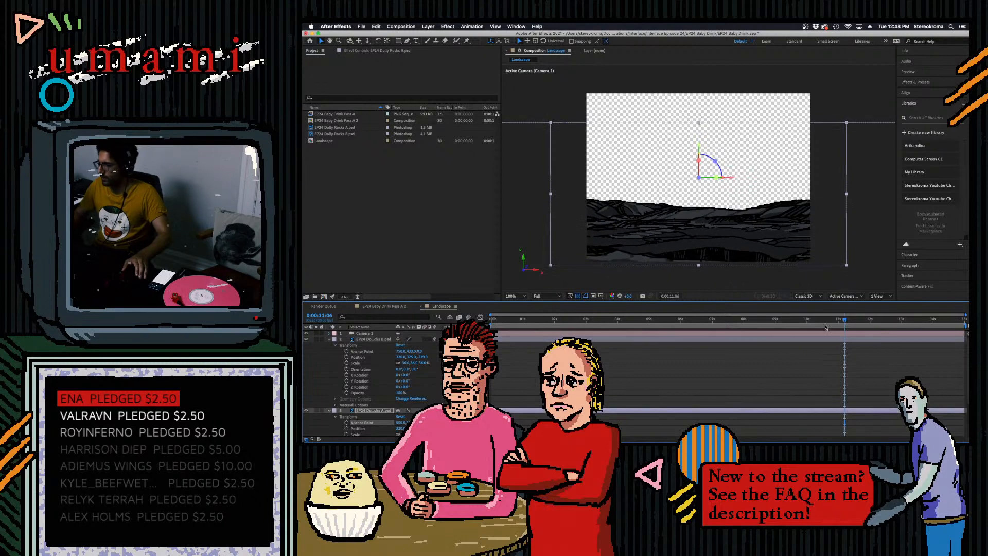
key(space)
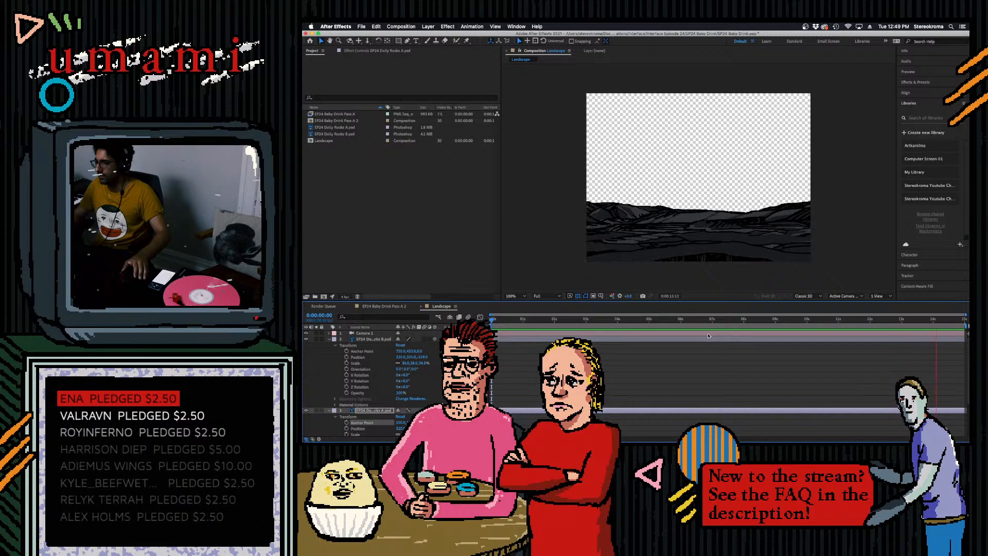
click(713, 335)
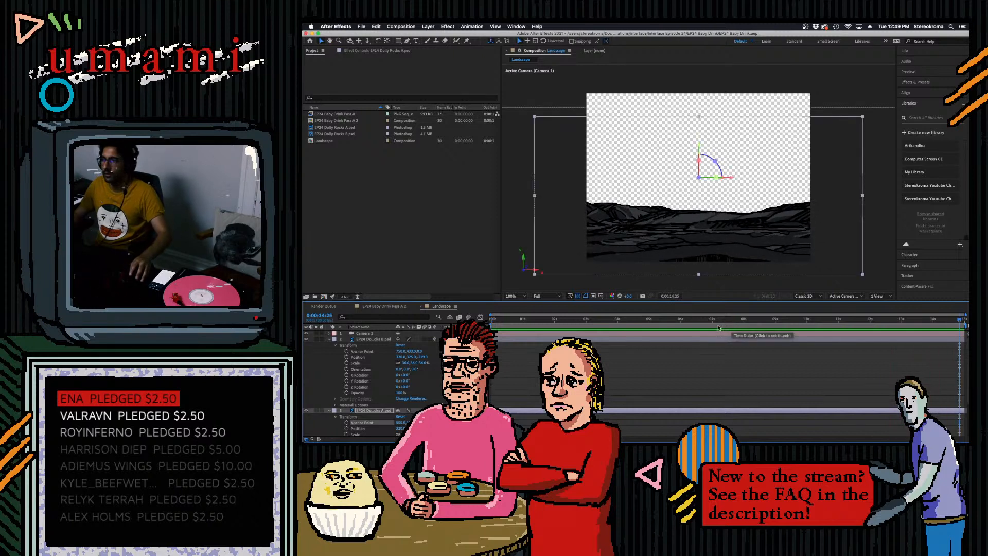
- Scrub through the dolly again, return to the first frame, and deselect all layers
drag(734, 321, 668, 362)
key(Home)
right_click(836, 107)
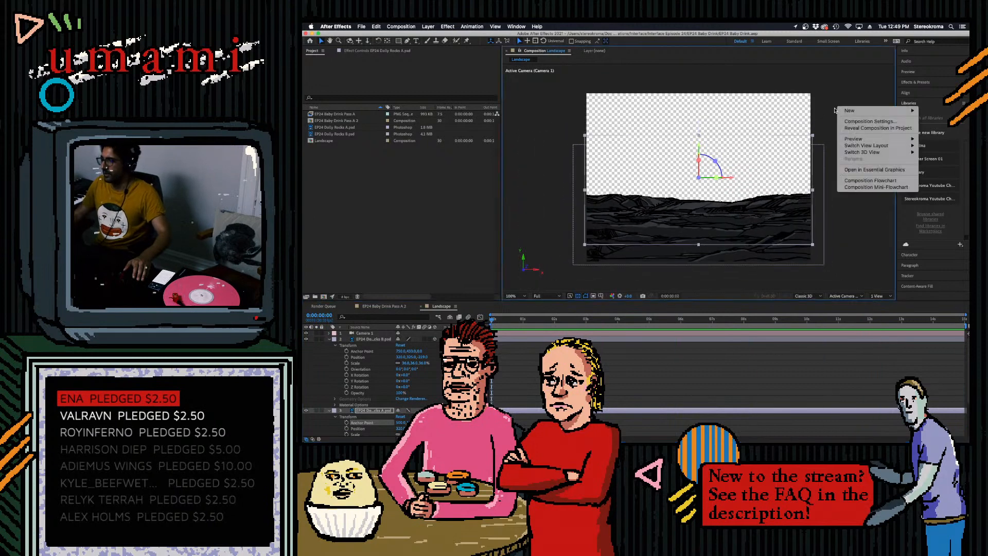
click(813, 103)
click(856, 137)
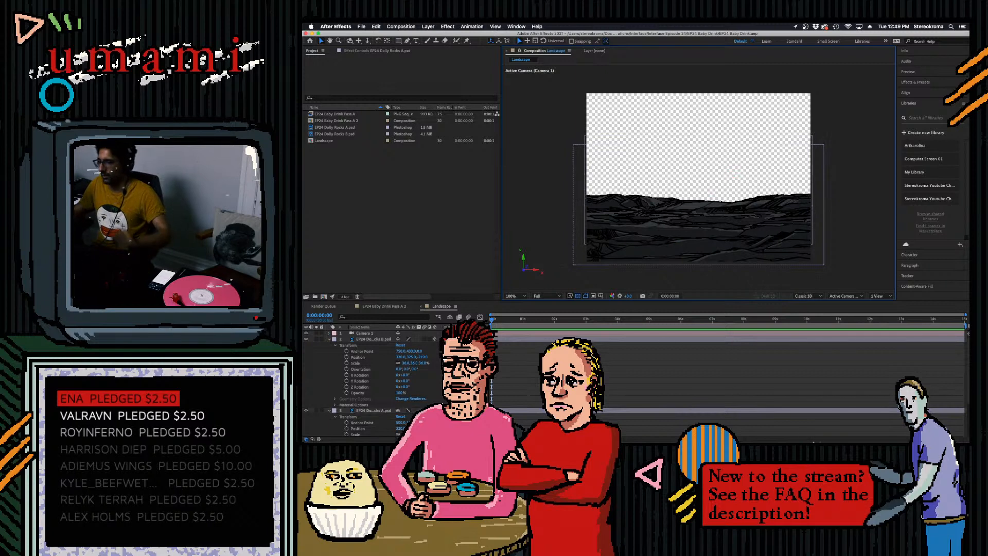
- Switch to Photoshop and open the recent file EP24 Dolly Rocks B.psd
mouse_move(814, 442)
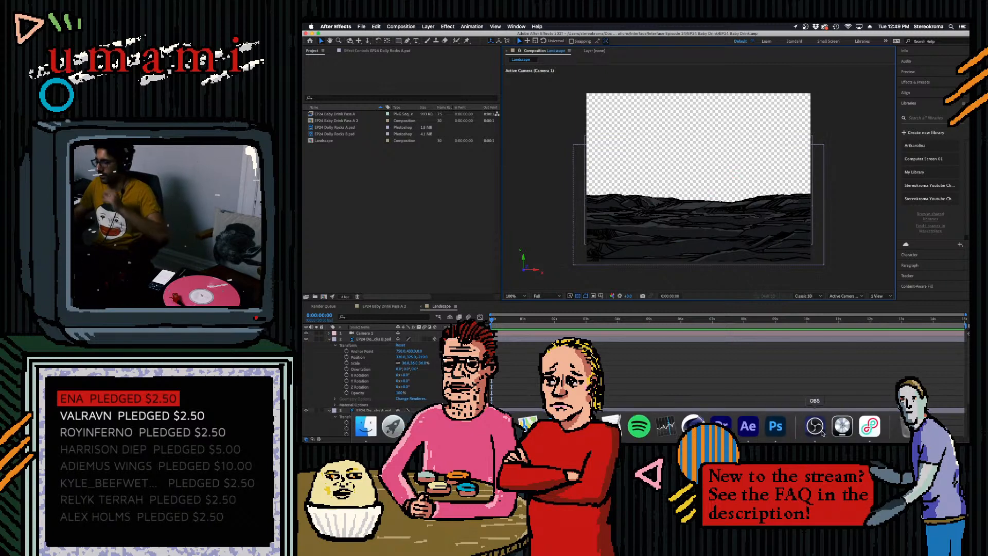
click(775, 426)
click(311, 52)
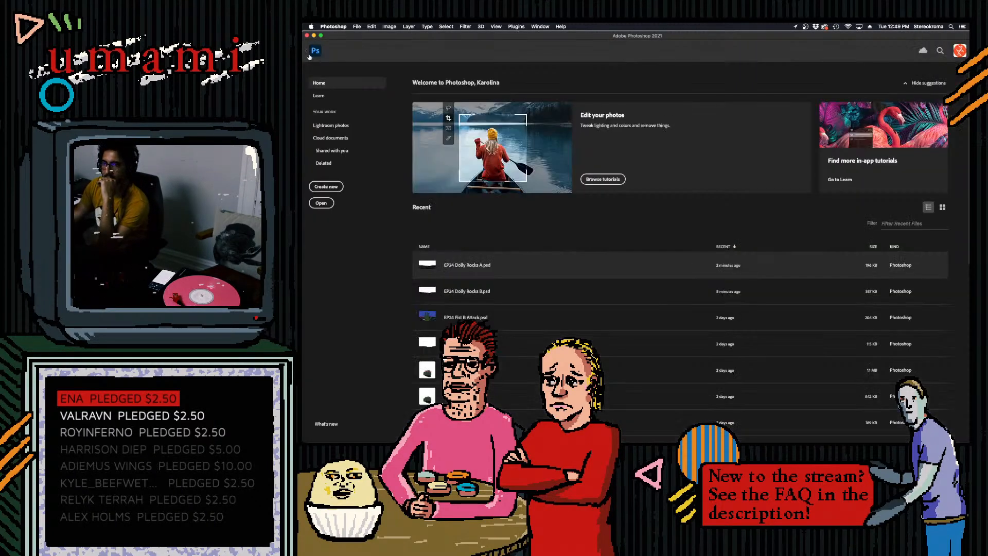
click(446, 291)
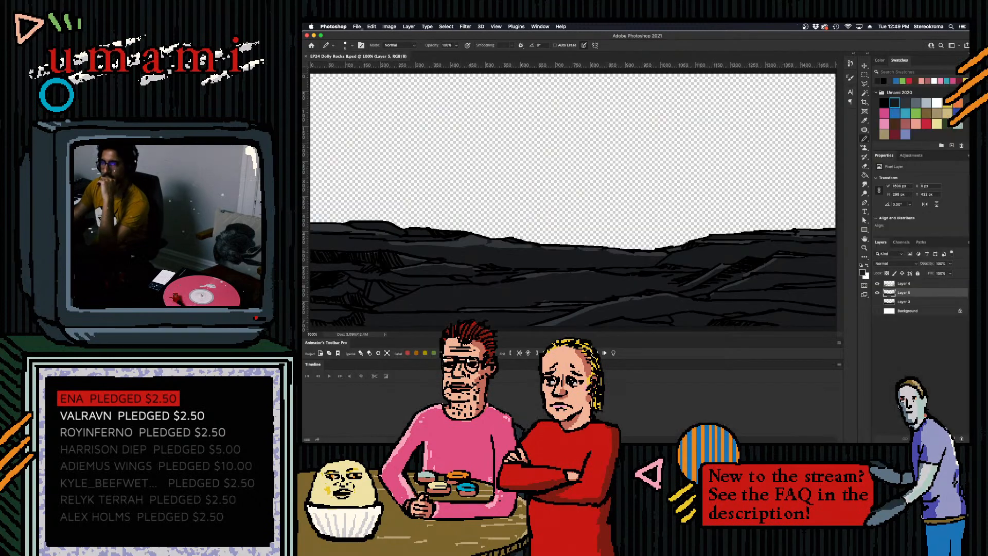
- Save the document under the new name EP24 Dolly Rocks C.psd in the Interface Episode 24 folder, keeping Maximize Compatibility on
click(356, 26)
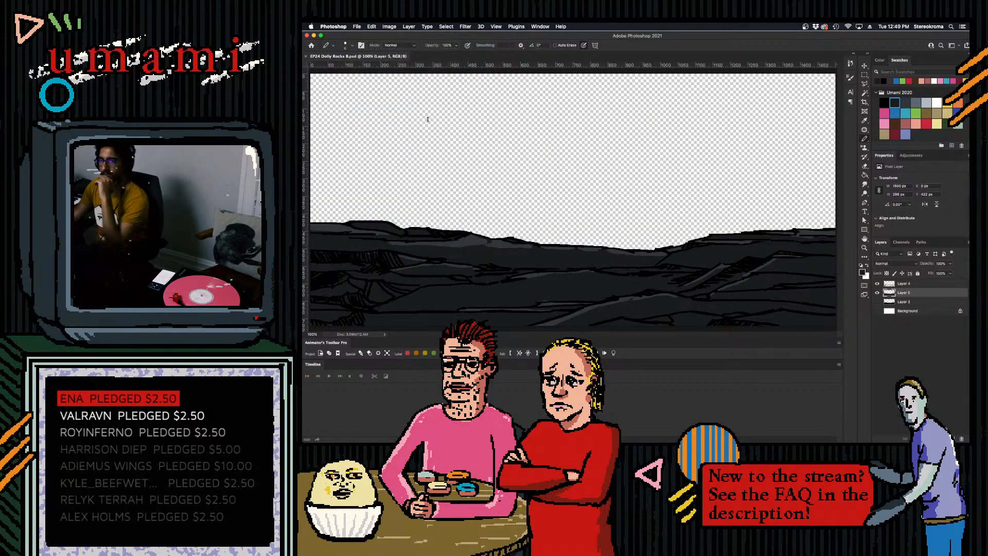
key(super+shift+s)
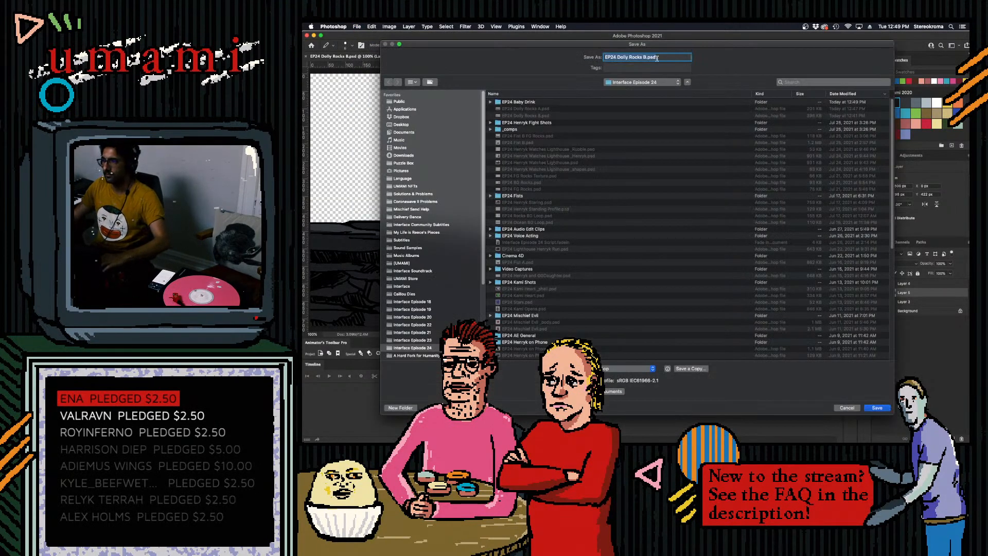
key(BackSpace)
text(C)
key(Return)
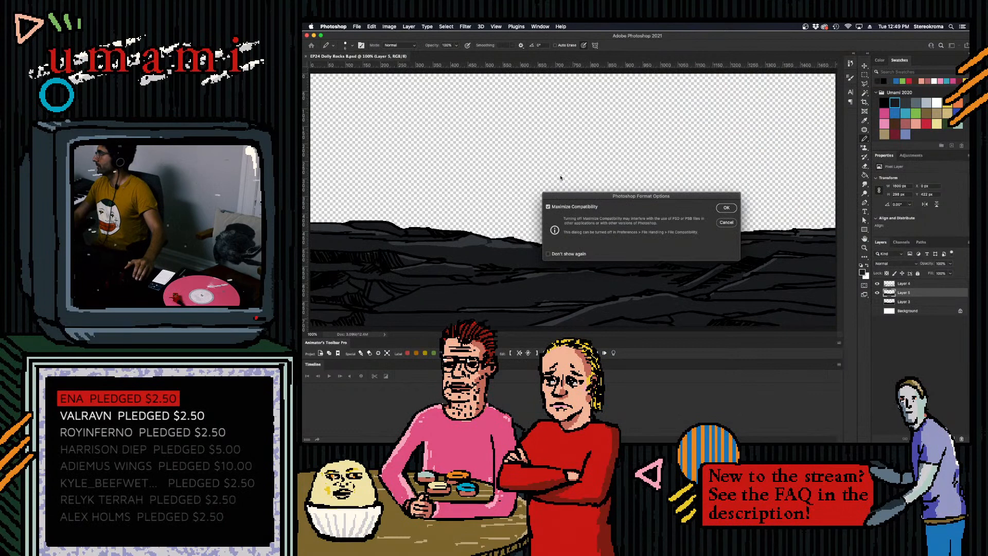
click(723, 207)
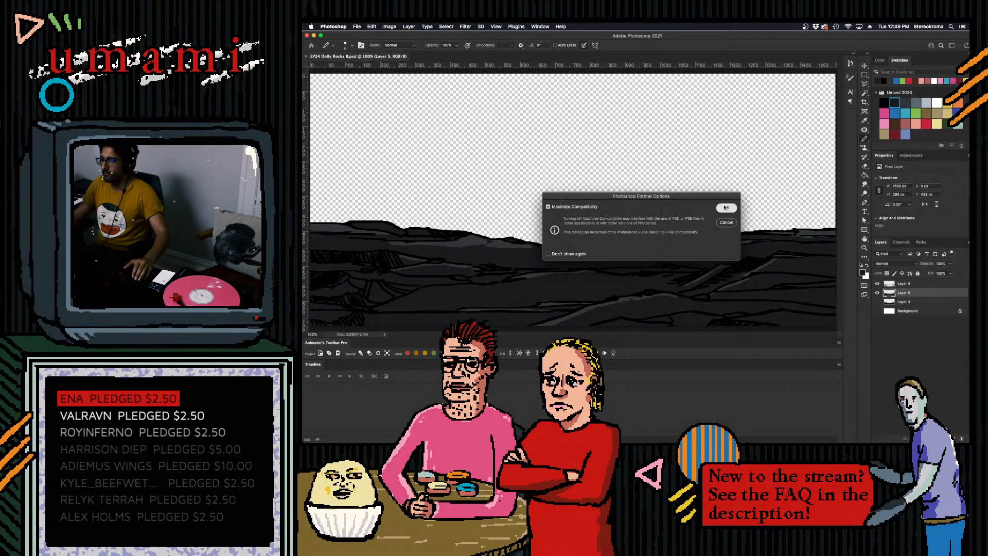
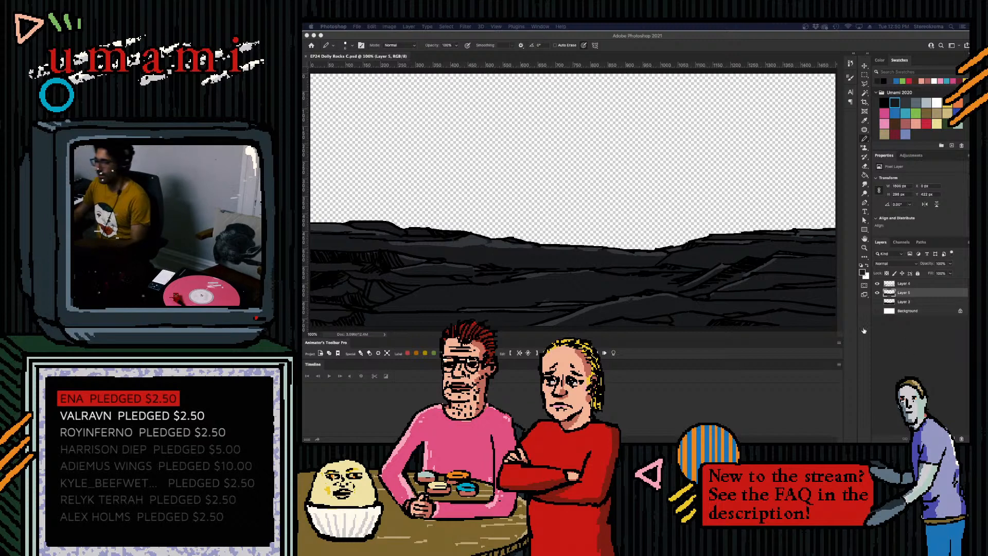
- Delete the three layers above the Background in EP24 Dolly Rocks C.psd, leaving only the white Background
click(820, 427)
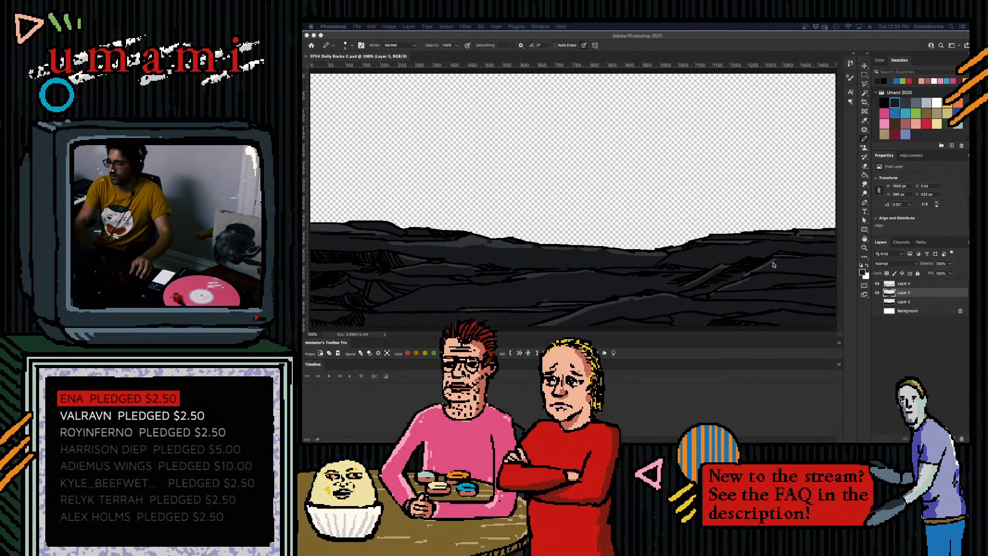
click(732, 217)
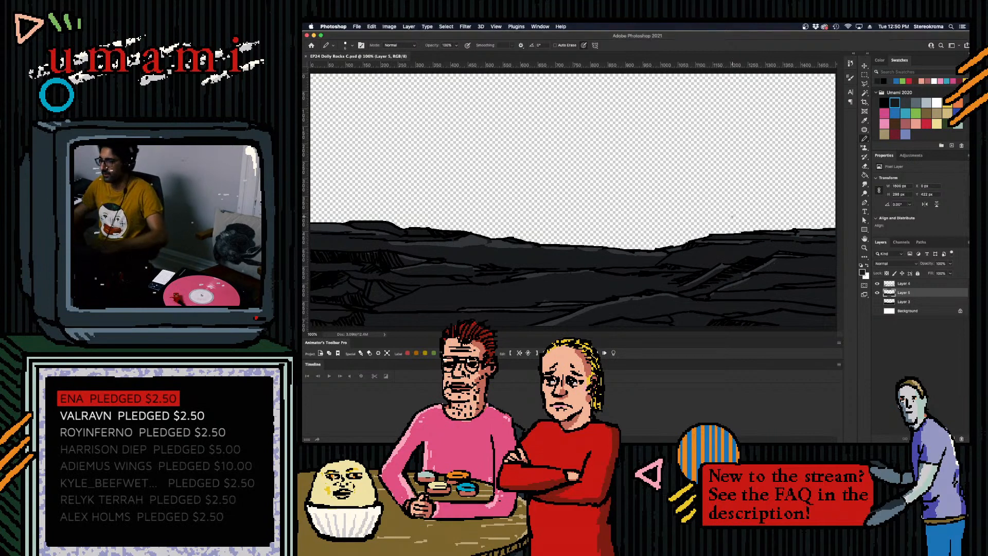
key(super+minus)
key(super+minus)
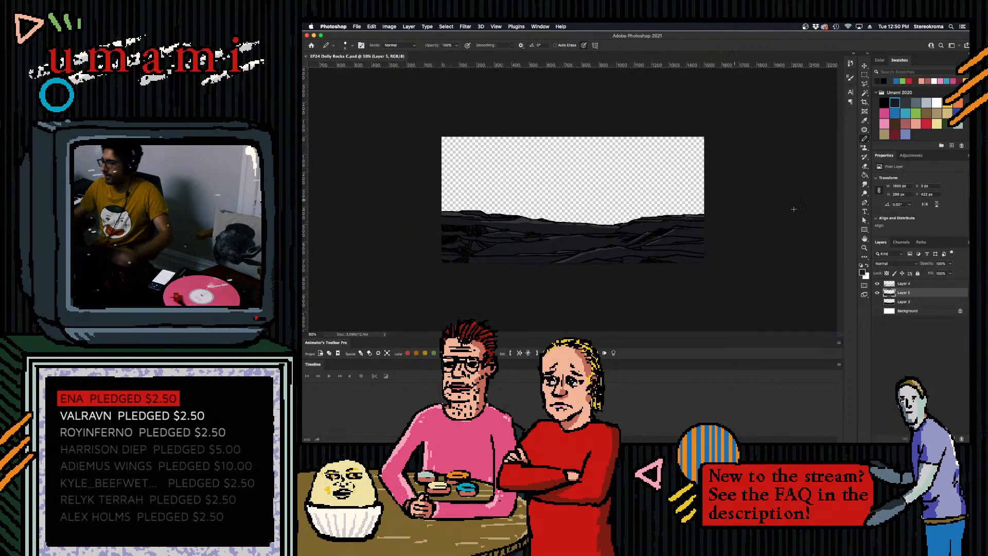
shift+click(904, 284)
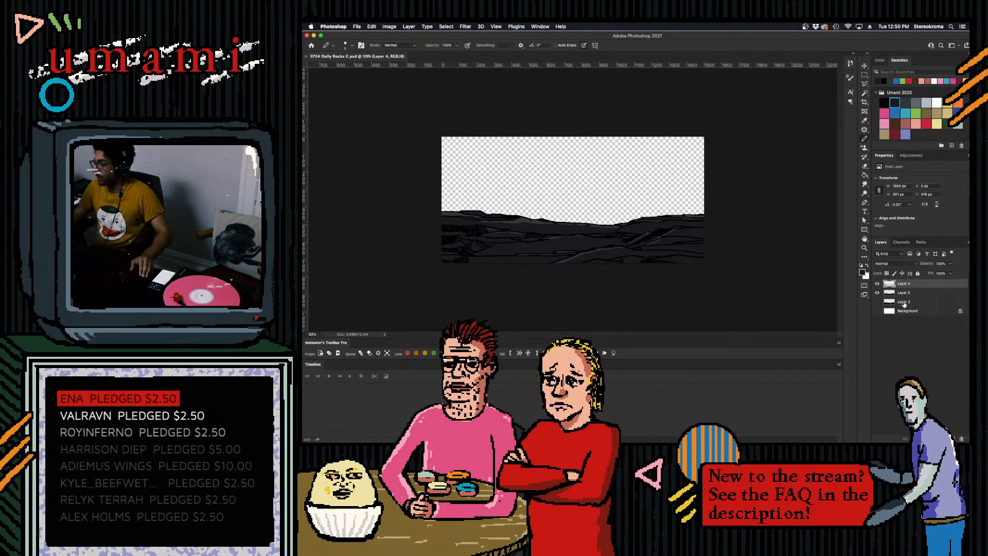
shift+click(901, 304)
click(961, 438)
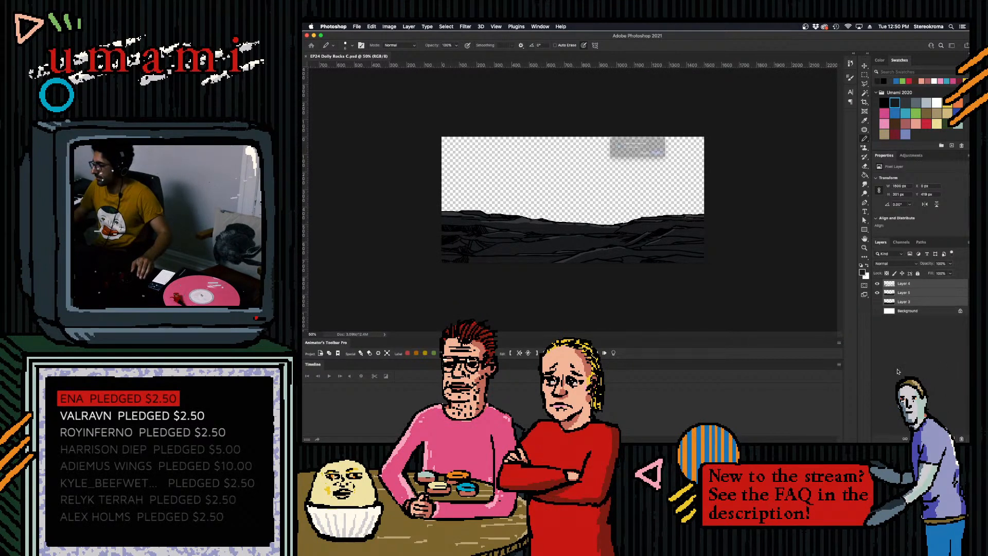
click(690, 164)
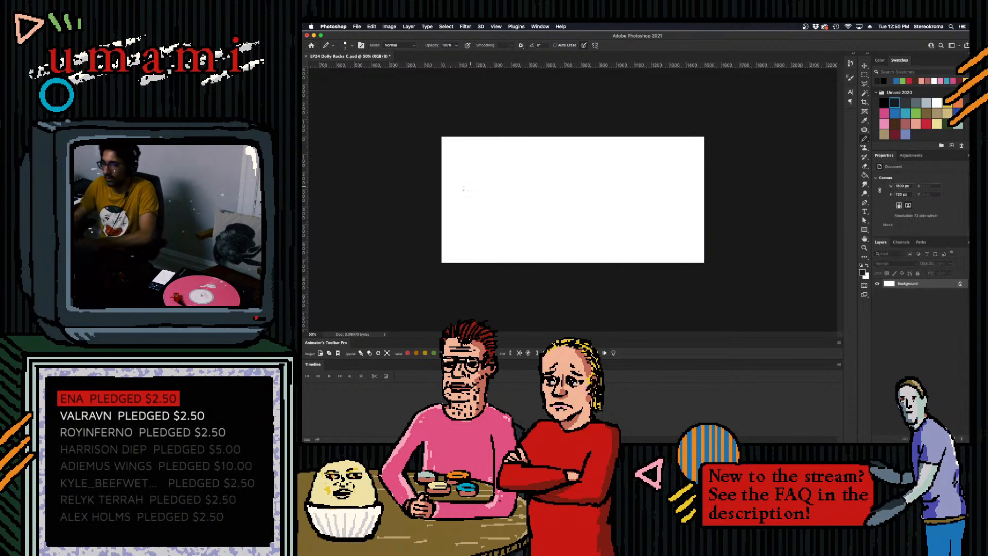
drag(441, 198, 561, 196)
key(super+z)
key(super+z)
key(super+z)
key(super+z)
key(super+z)
key(super+z)
- Resize the image to 800 px wide by 480 px high with the proportions unlinked
click(389, 26)
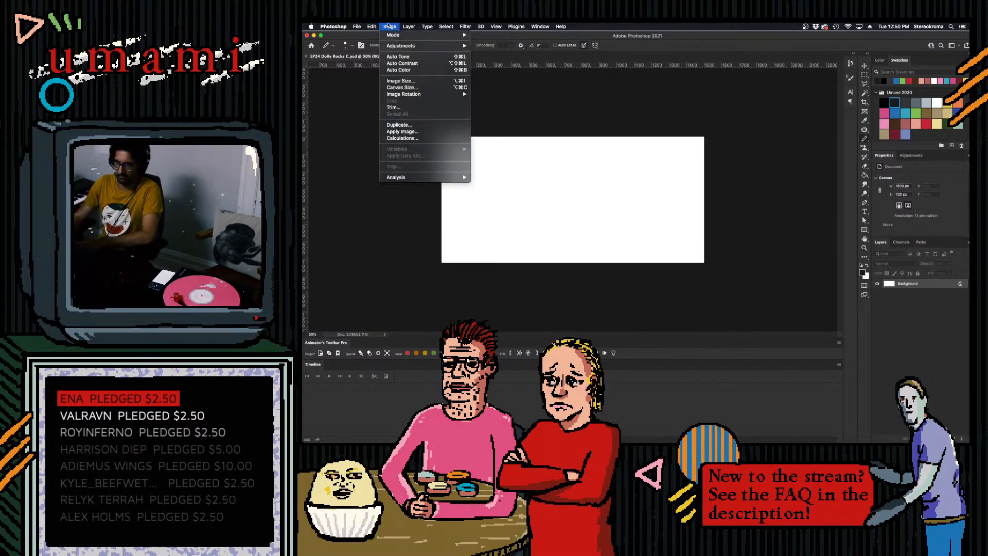
click(404, 82)
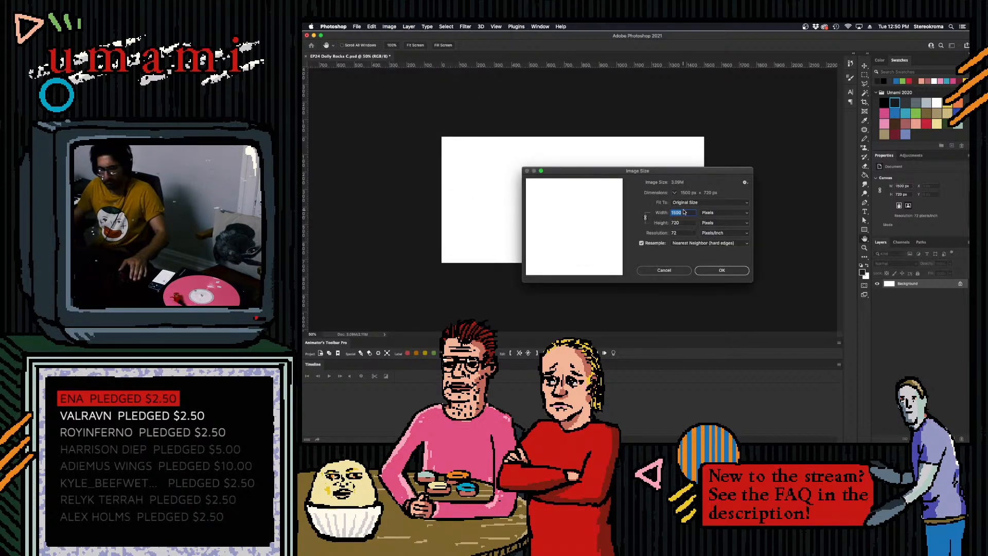
text(640)
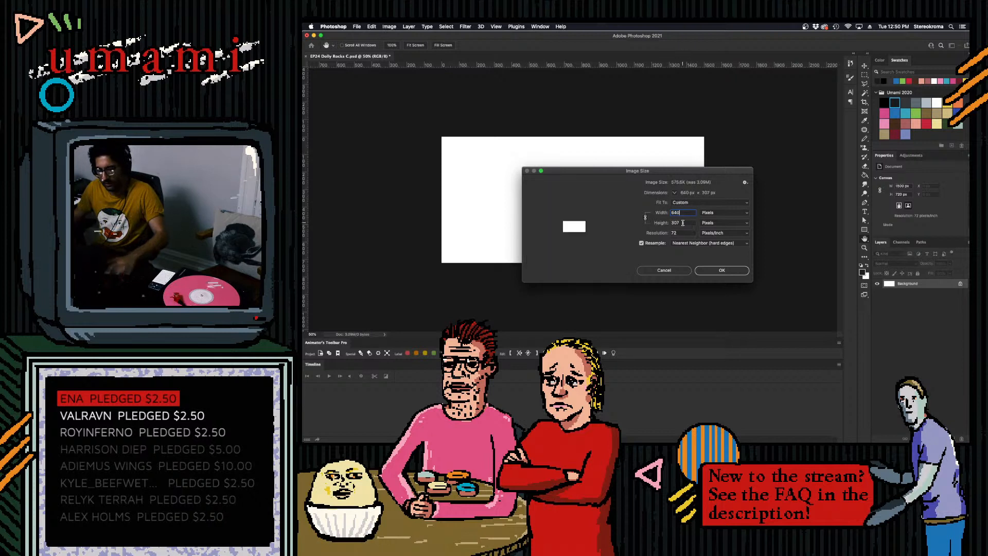
key(Tab)
click(645, 217)
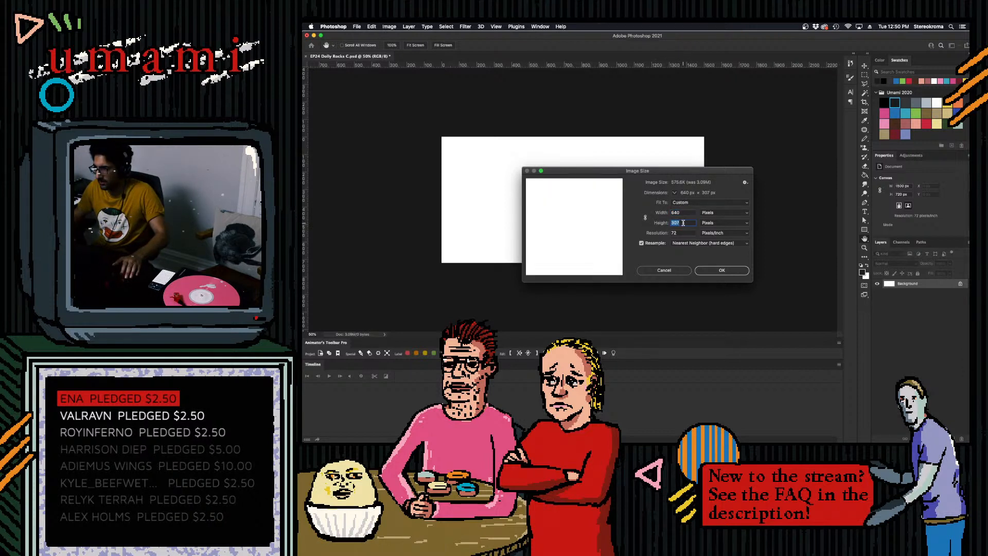
text(480)
key(shift+Tab)
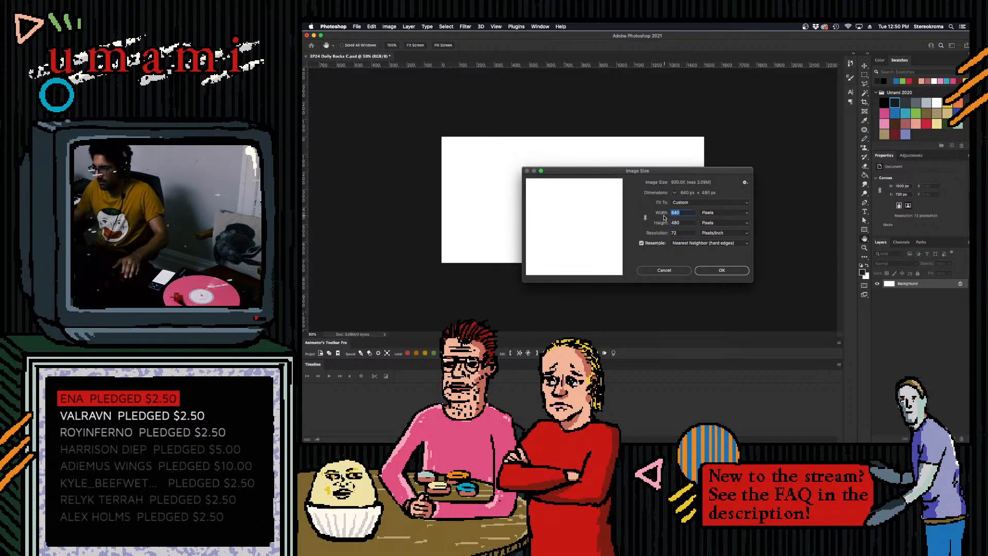
text(800)
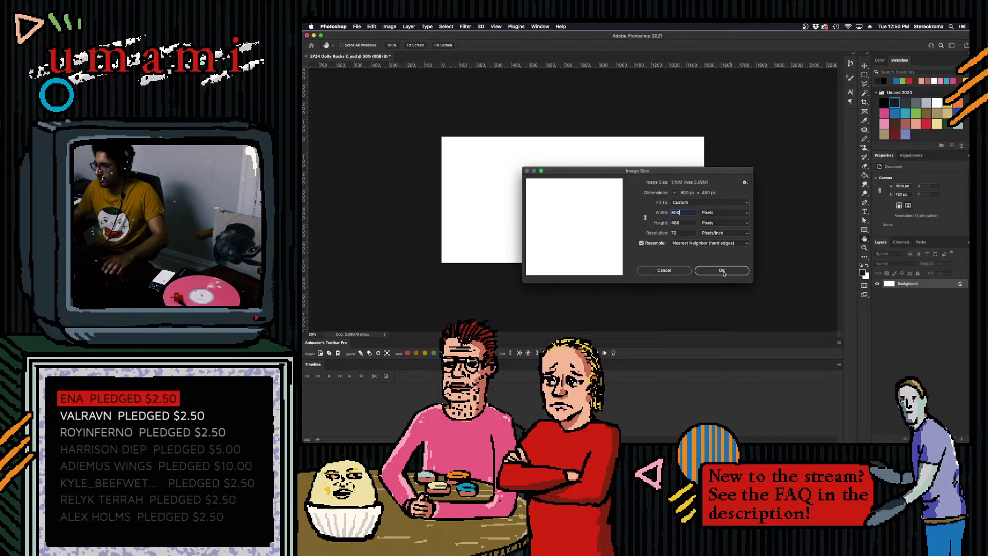
click(721, 269)
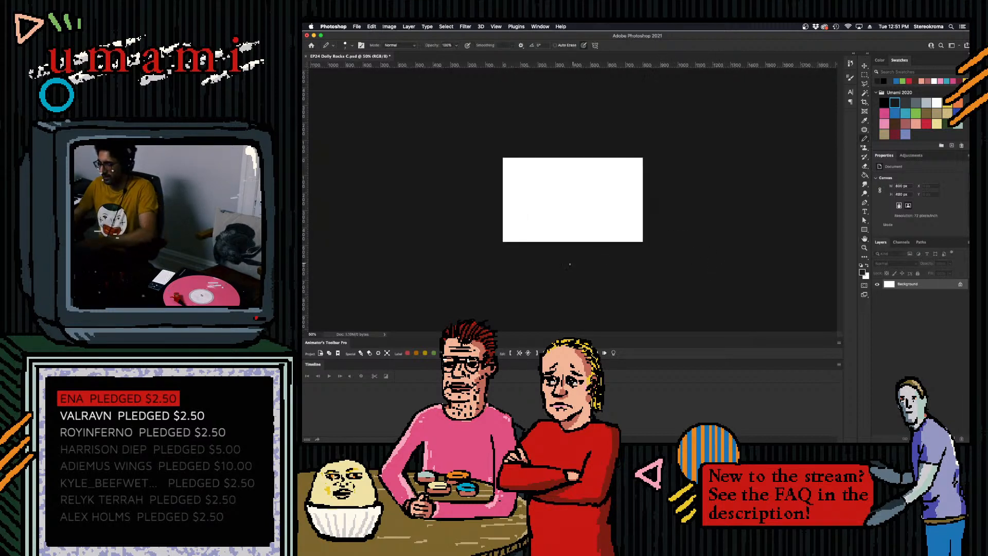
- Choose the black swatch and draw a short, nearly flat contour line inward from the canvas's left edge
scroll(573, 247, up, 5)
scroll(646, 187, down, 2)
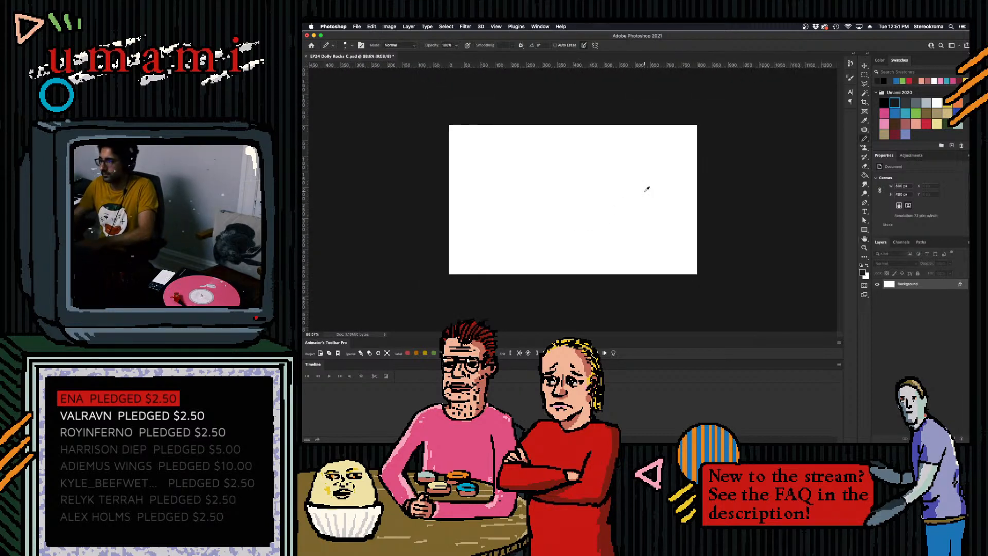
scroll(667, 181, up, 4)
click(884, 103)
scroll(430, 187, up, 1)
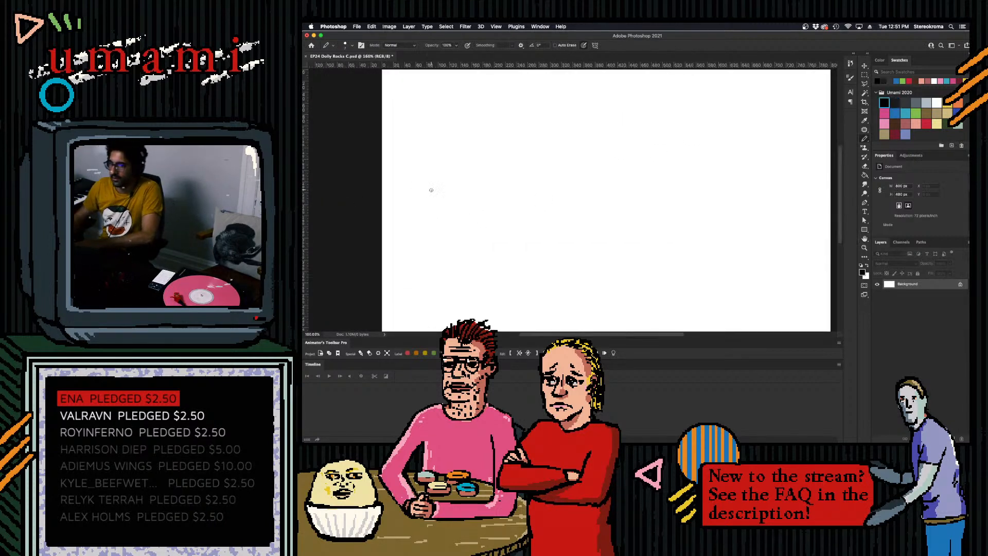
scroll(437, 183, down, 3)
scroll(442, 178, up, 1)
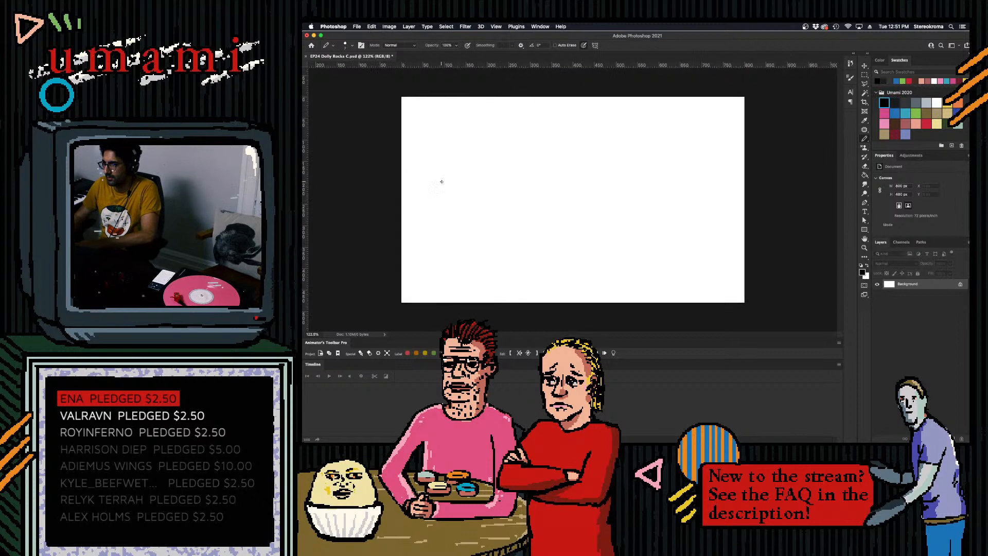
drag(398, 206, 480, 206)
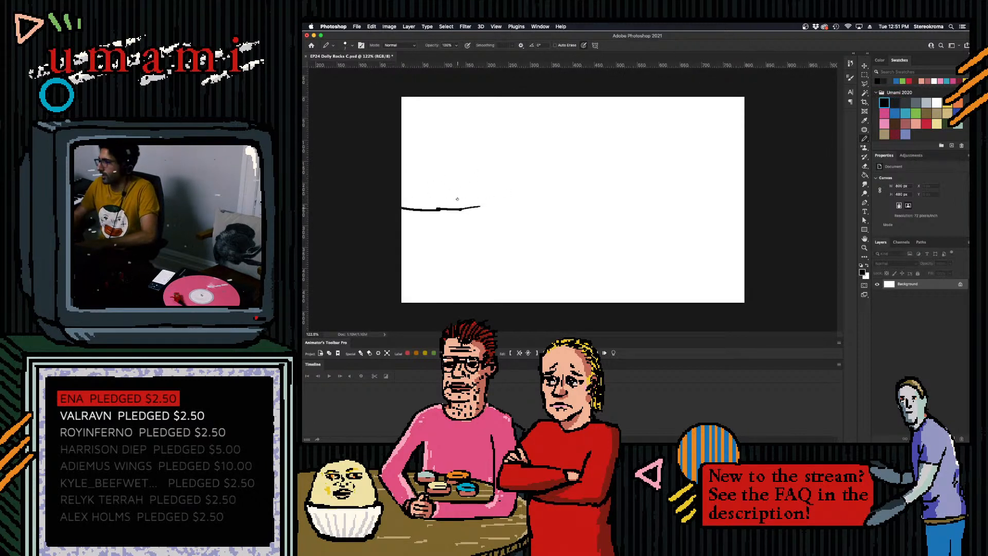
key(super+z)
drag(400, 201, 502, 195)
key(super+z)
drag(442, 201, 482, 200)
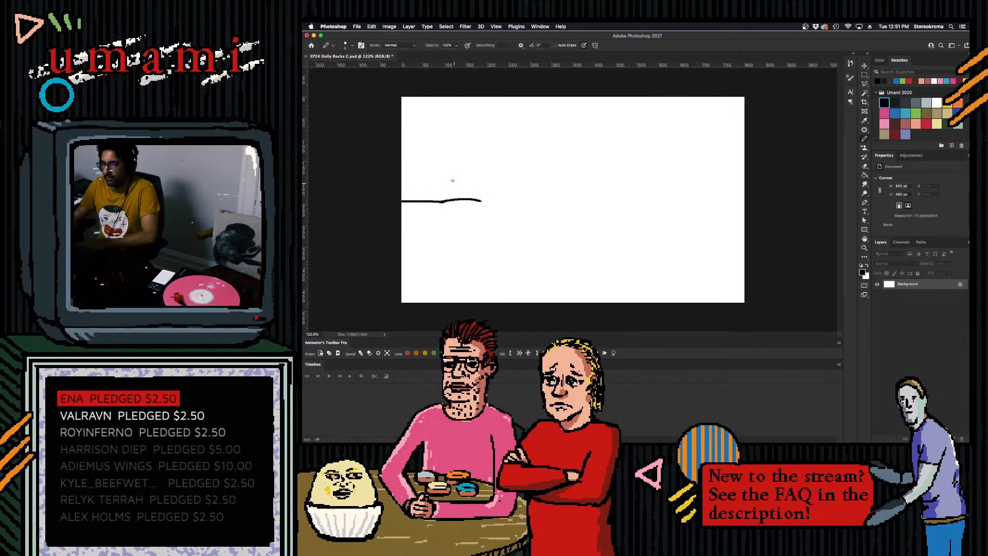
- Draw a long, low ridge line across the whole canvas just above the first contour, with hatched rocks near the right end
drag(402, 194, 528, 194)
key(super+z)
key(super+z)
key(super+z)
drag(534, 194, 703, 198)
key(super+z)
mouse_move(719, 191)
mouse_down()
mouse_move(711, 198)
mouse_move(745, 190)
mouse_up()
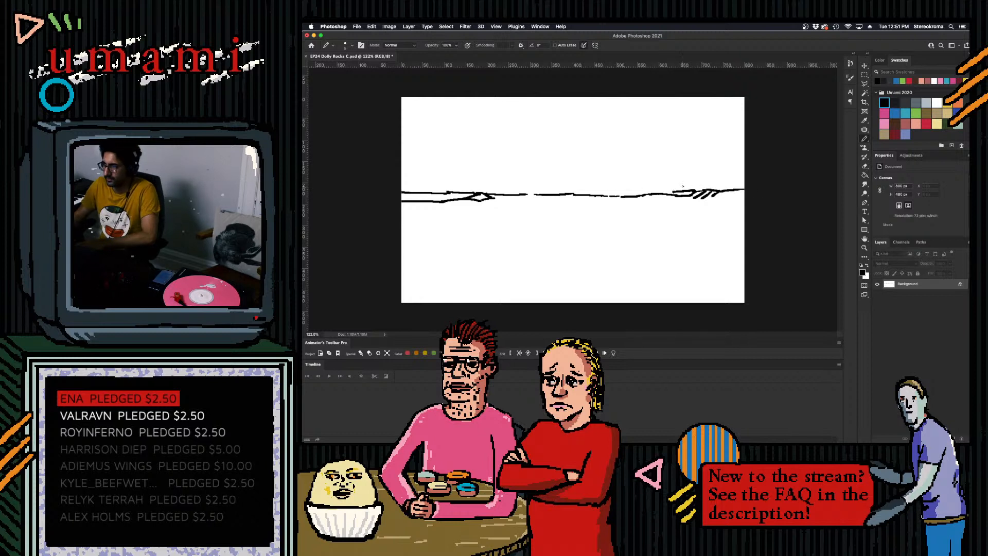
- Add a second broken contour under the ridge line and short strokes that close the gaps in the rock outline
drag(493, 198, 667, 192)
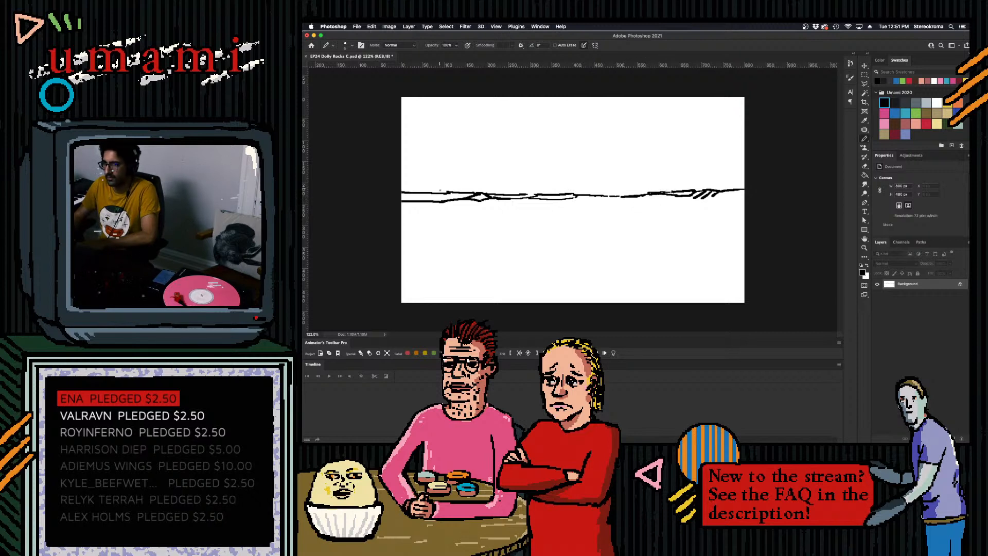
key(super+z)
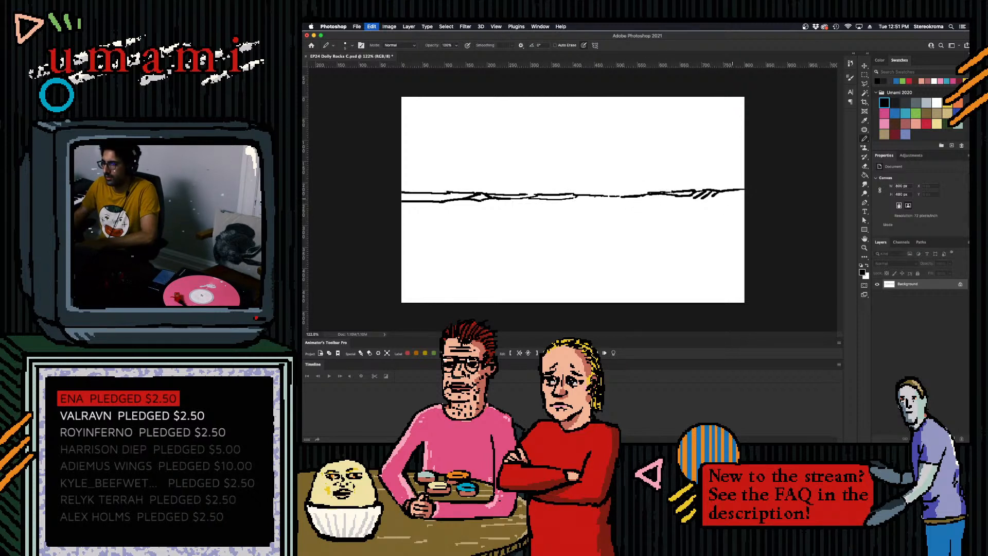
mouse_move(608, 197)
mouse_down()
mouse_move(632, 197)
mouse_move(618, 200)
mouse_up()
key(super+z)
key(super+z)
drag(635, 196, 621, 198)
drag(510, 199, 531, 201)
drag(536, 200, 548, 199)
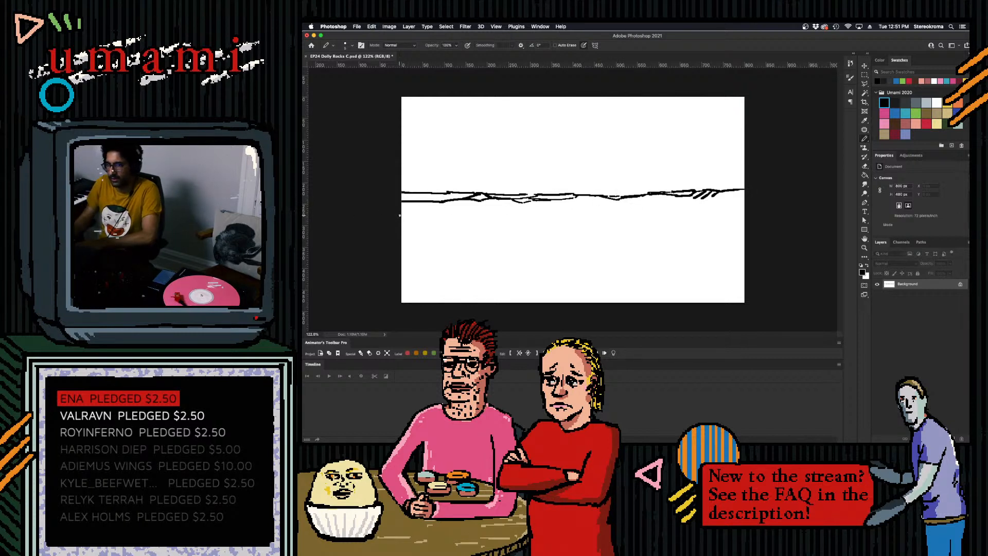
- Draw flat, broken ground lines beneath the ridge and extra short contour strokes at both ends of the canvas
drag(386, 208, 552, 215)
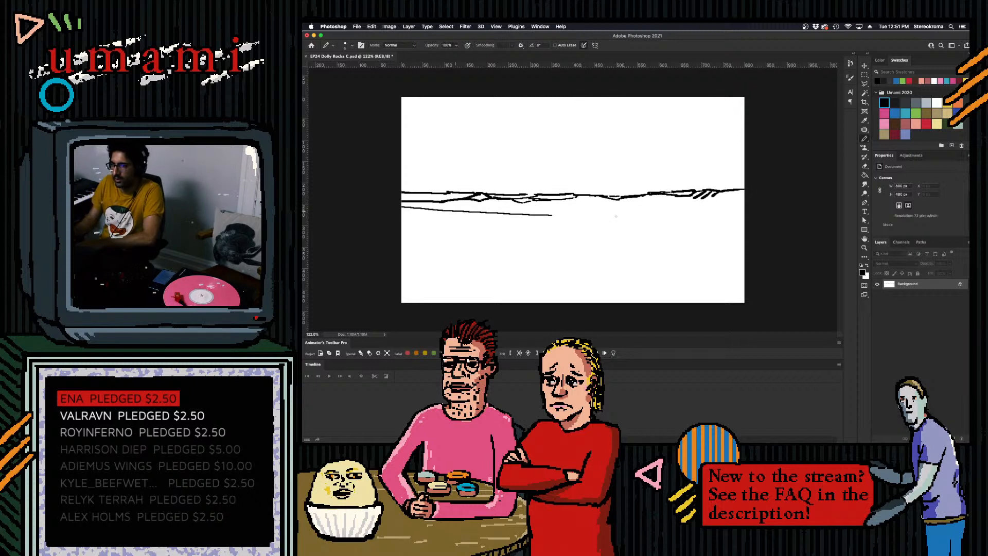
key(super+z)
mouse_move(399, 208)
mouse_down()
mouse_move(572, 210)
mouse_move(560, 208)
mouse_move(596, 199)
mouse_move(737, 197)
mouse_up()
key(super+z)
key(super+z)
key(super+z)
key(super+z)
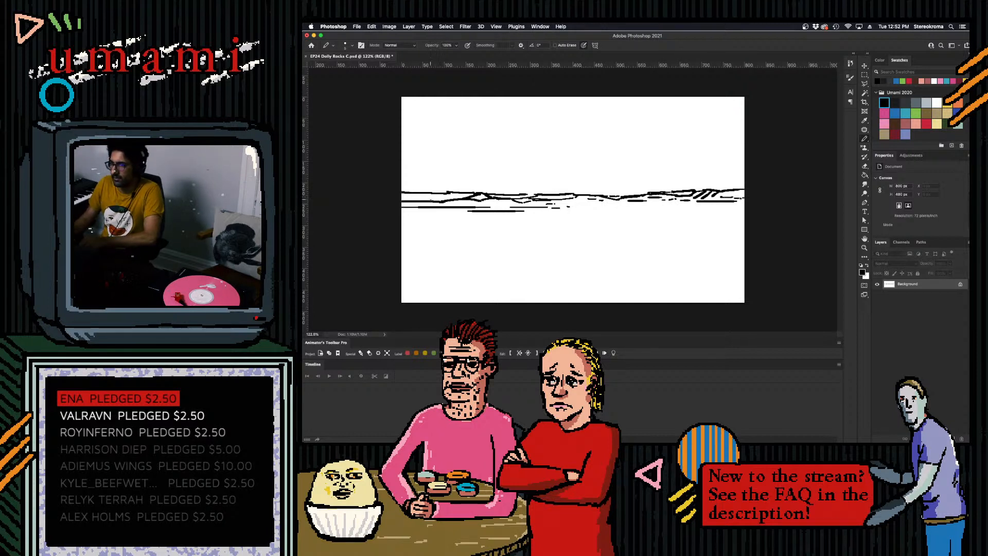
drag(402, 196, 439, 196)
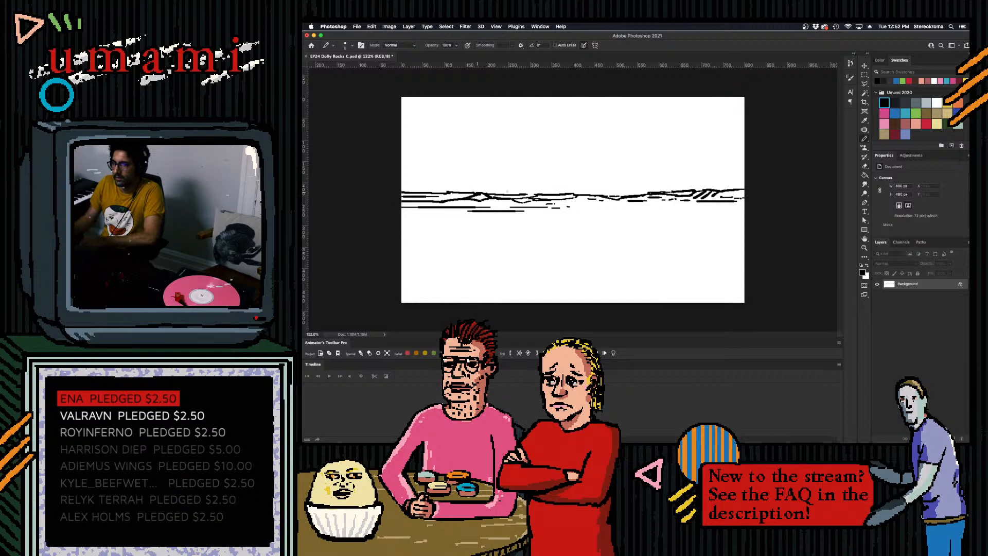
drag(730, 194, 750, 193)
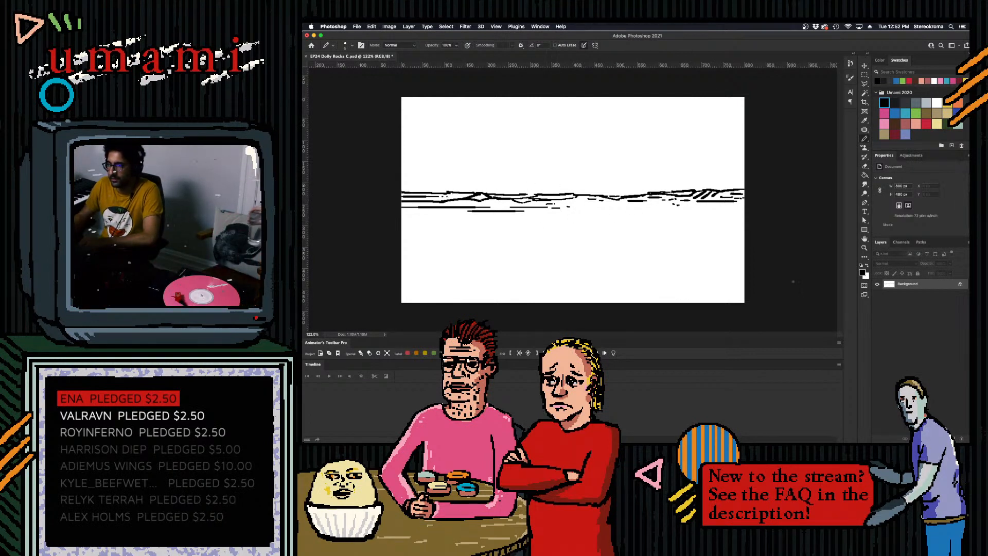
- Select the white with the Magic Wand, convert the Background to Layer 0, delete the white around the line art, and deselect
key(w)
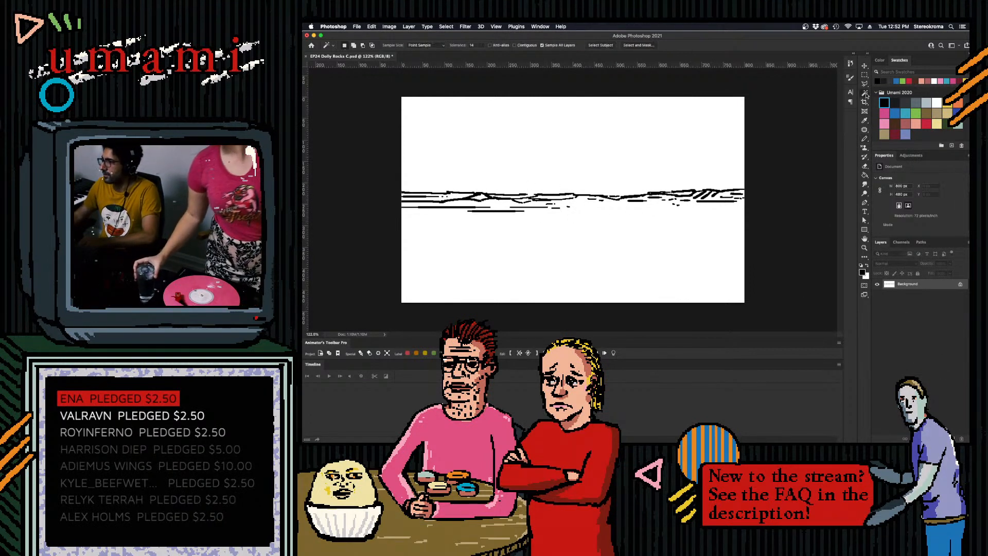
double_click(940, 285)
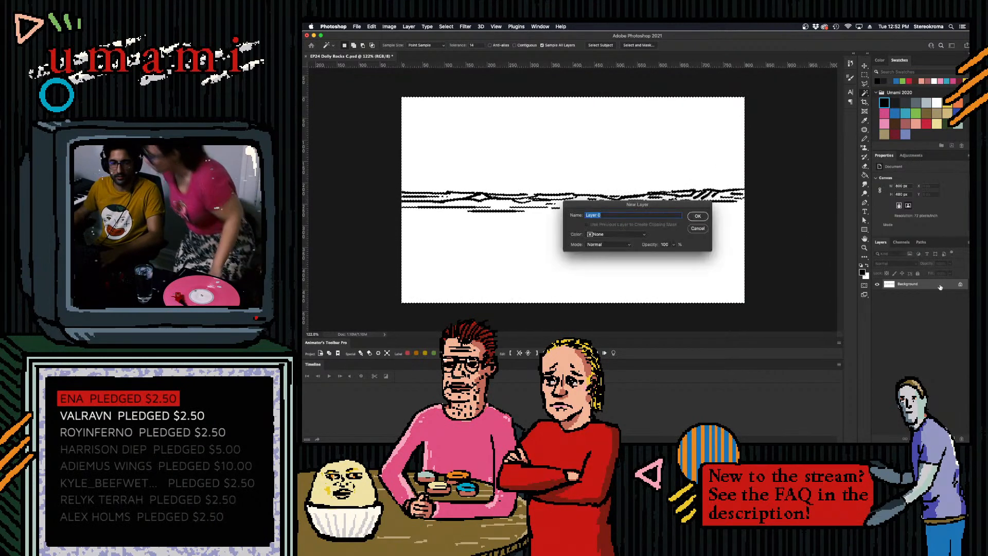
click(698, 216)
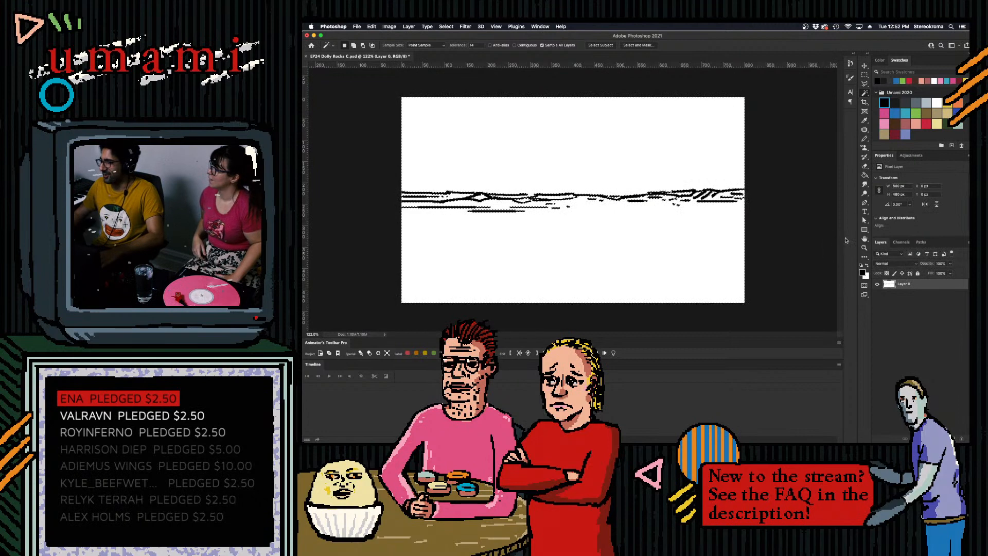
click(866, 75)
key(Delete)
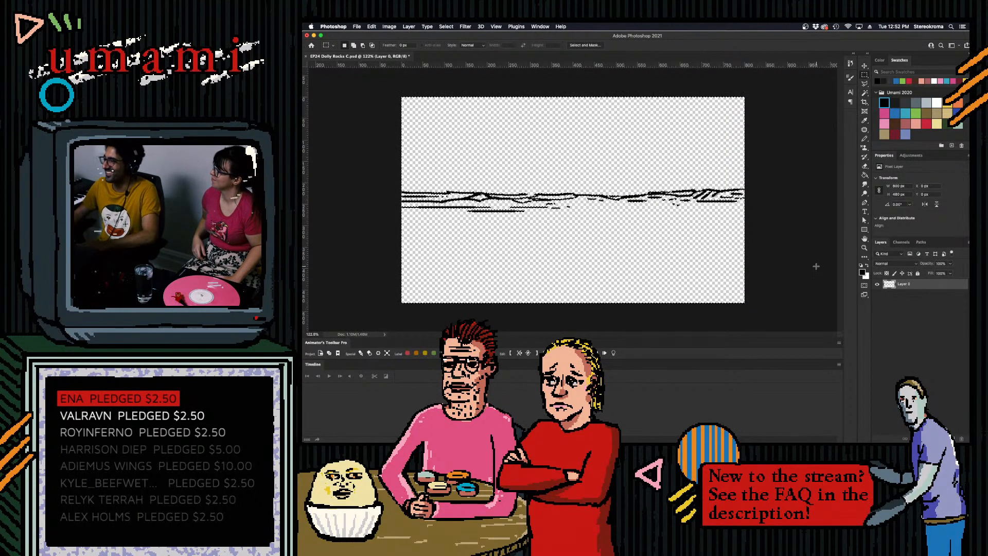
drag(817, 267, 826, 275)
click(696, 166)
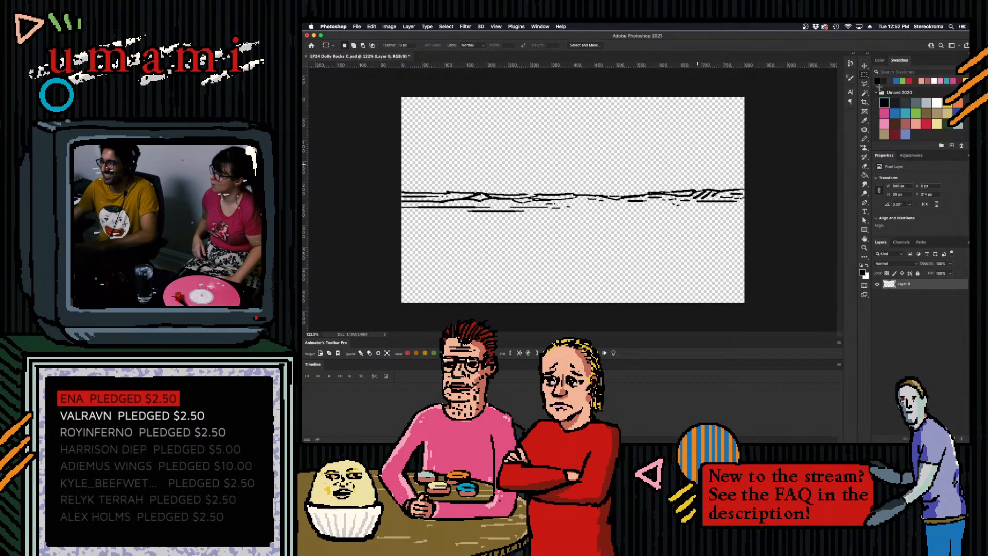
click(934, 387)
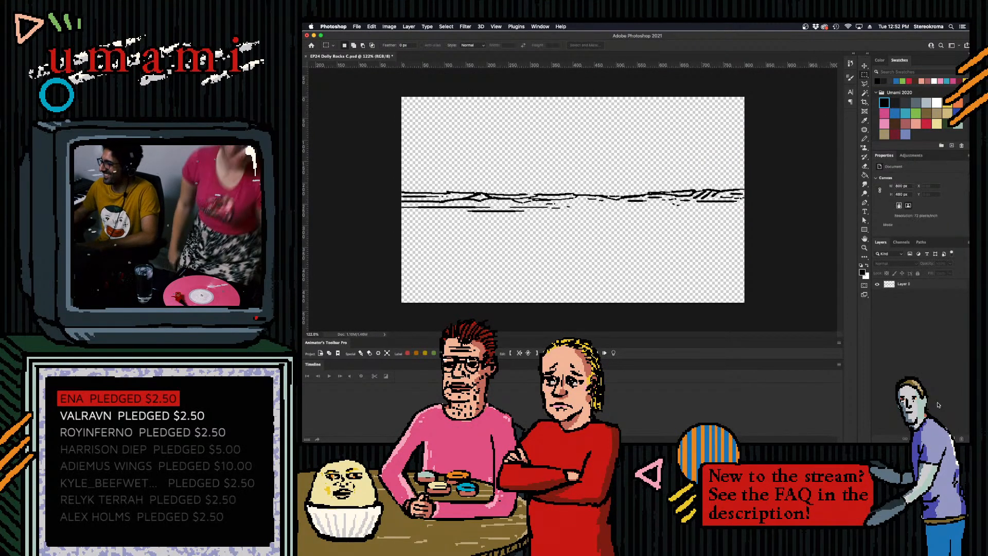
- Add a new layer, choose the slate-grey swatch, and test an enlarged Pencil tip at the canvas's left edge, undoing the test mark
click(953, 439)
click(916, 103)
key(b)
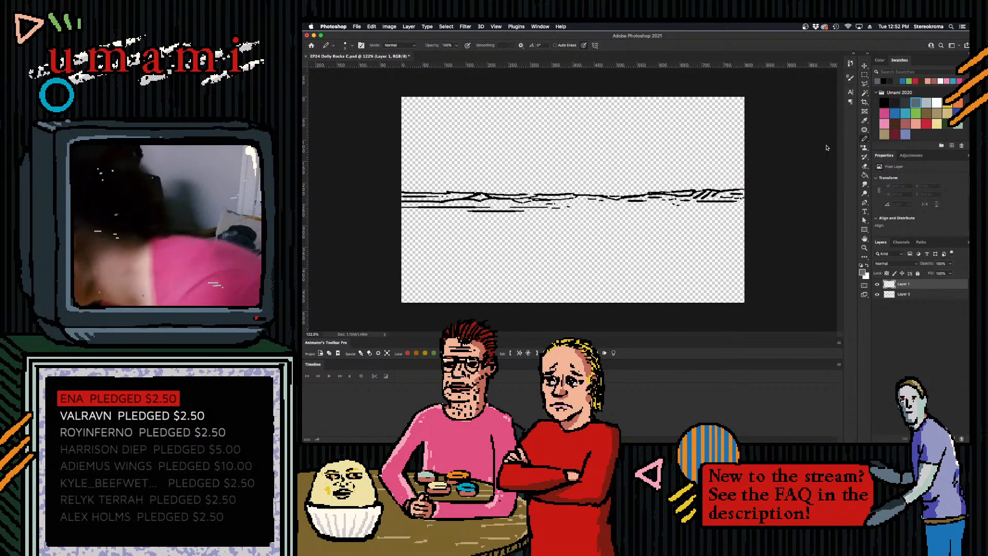
key(bracketright)
key(bracketright)
key(bracketright)
key(bracketright)
key(bracketright)
key(bracketright)
key(bracketright)
key(bracketright)
key(bracketright)
key(bracketright)
key(bracketright)
key(bracketright)
drag(406, 210, 407, 210)
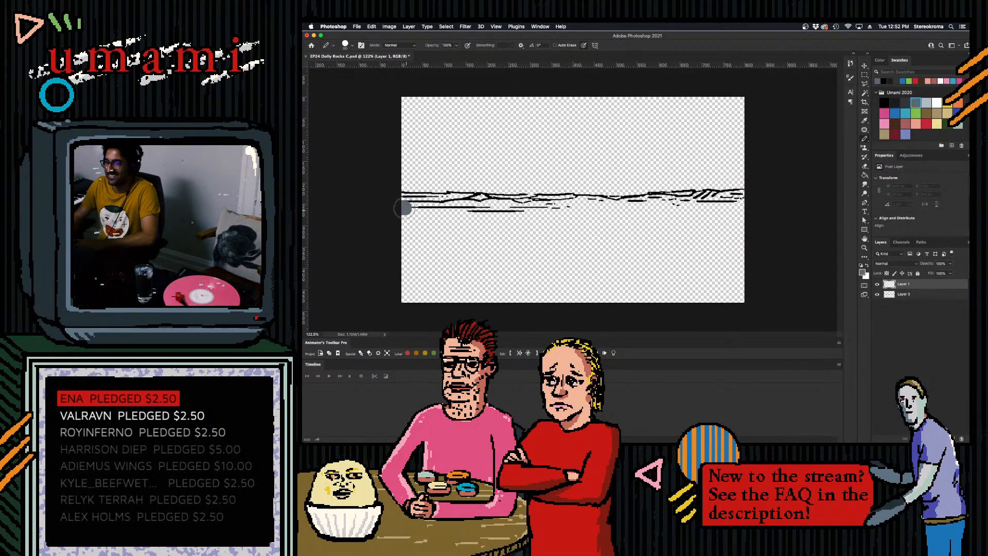
key(super+z)
- Add another empty layer and place it directly beneath the line art layer for the rock colour
click(920, 294)
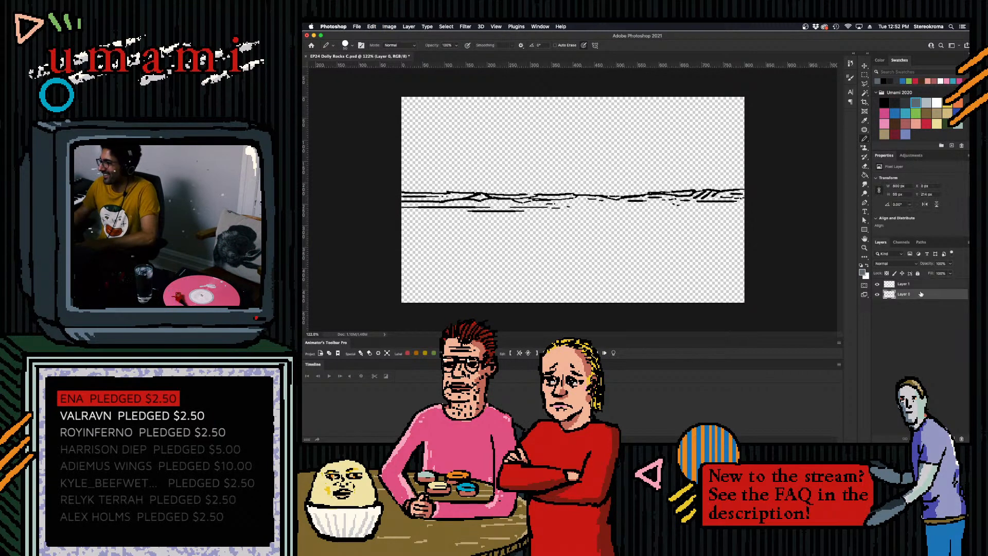
key(super+alt+shift+n)
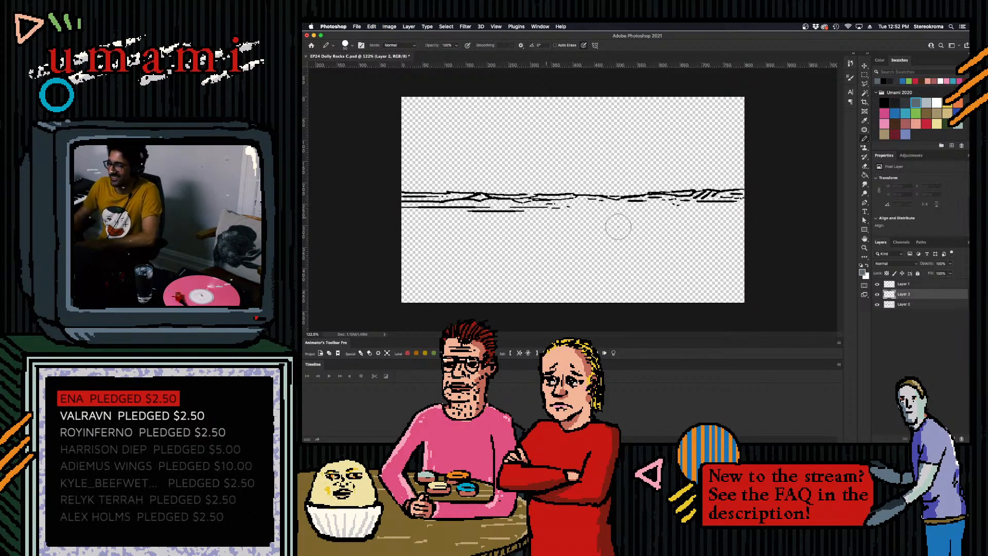
drag(906, 304, 905, 291)
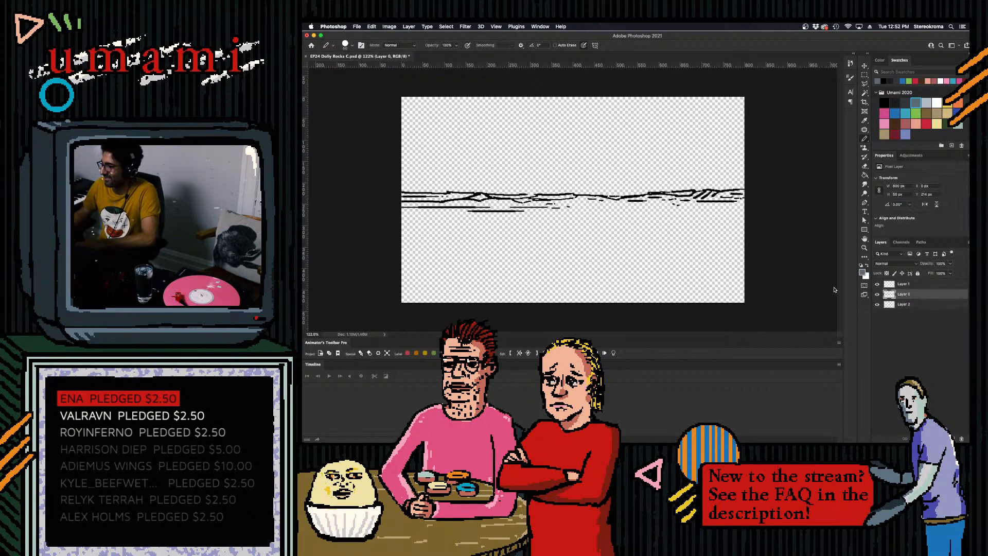
- Paint a solid slate-grey band under the line art across the full canvas width, from the ridge line down past the ground lines
click(906, 305)
mouse_move(409, 210)
mouse_down()
mouse_move(740, 198)
mouse_move(687, 204)
mouse_up()
mouse_move(519, 222)
mouse_down()
mouse_move(406, 218)
mouse_move(790, 218)
mouse_move(849, 218)
mouse_up()
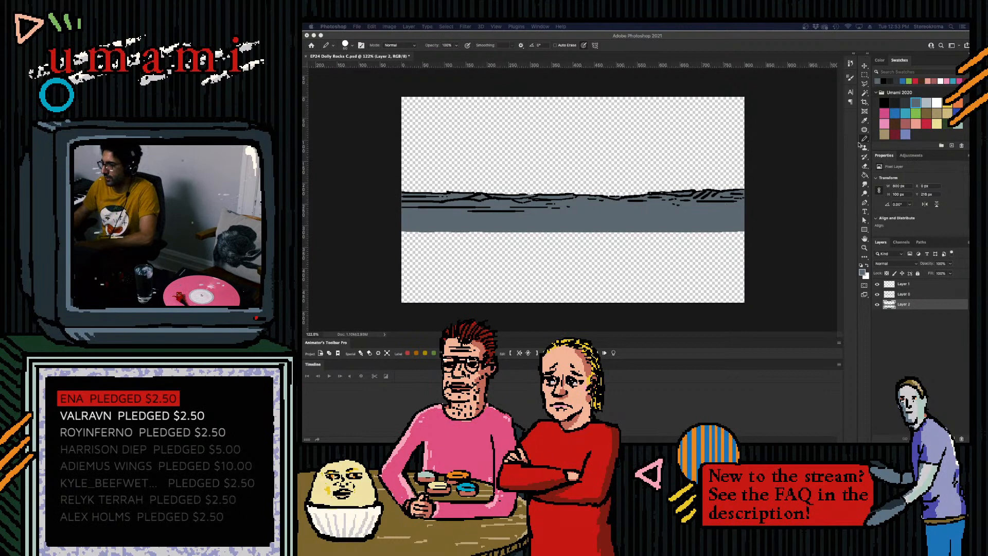
click(655, 208)
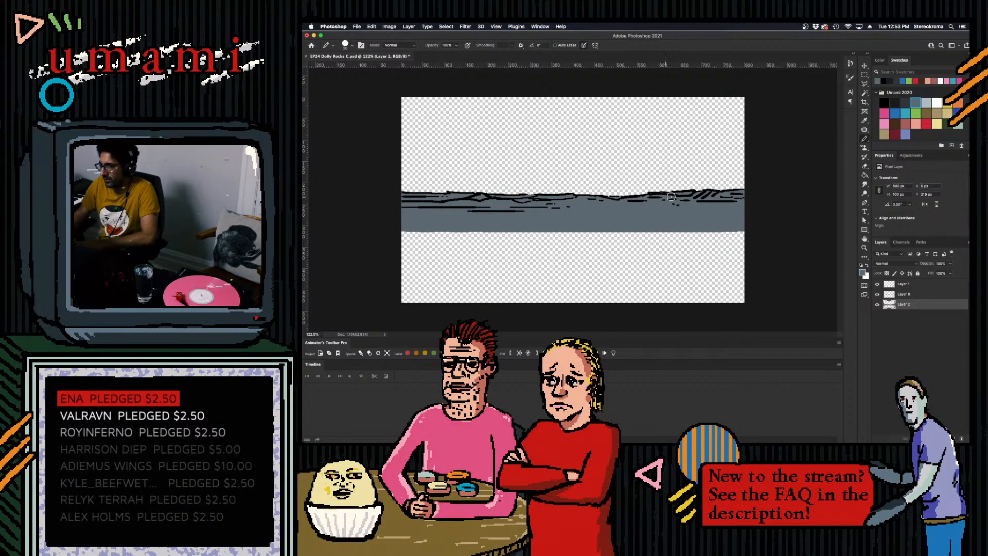
- Shade below the ridge with thin strokes in the darker grey swatch at both ends of the canvas, undoing unwanted strokes
click(905, 103)
mouse_move(406, 207)
mouse_down()
mouse_move(449, 204)
mouse_move(390, 200)
mouse_move(474, 206)
mouse_up()
key(super+z)
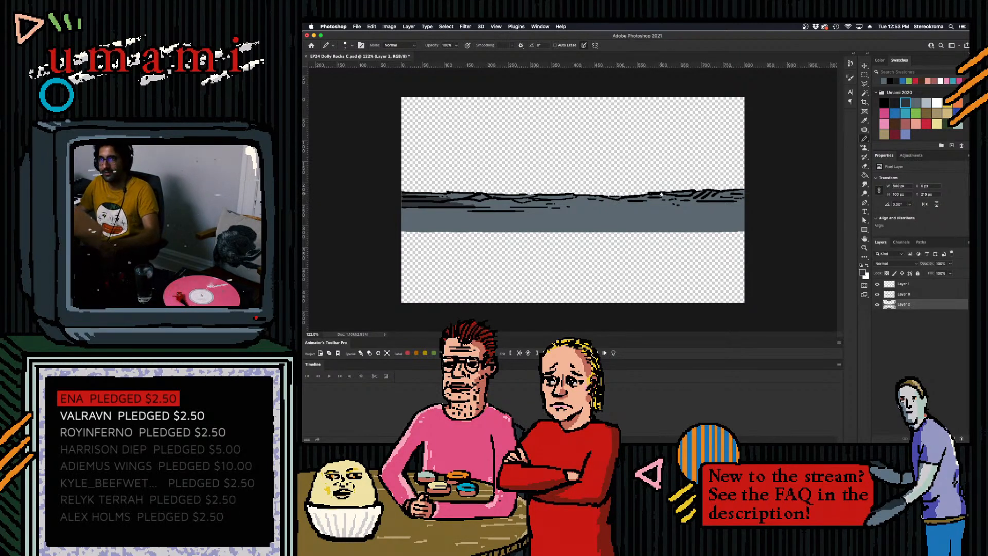
drag(698, 201, 752, 200)
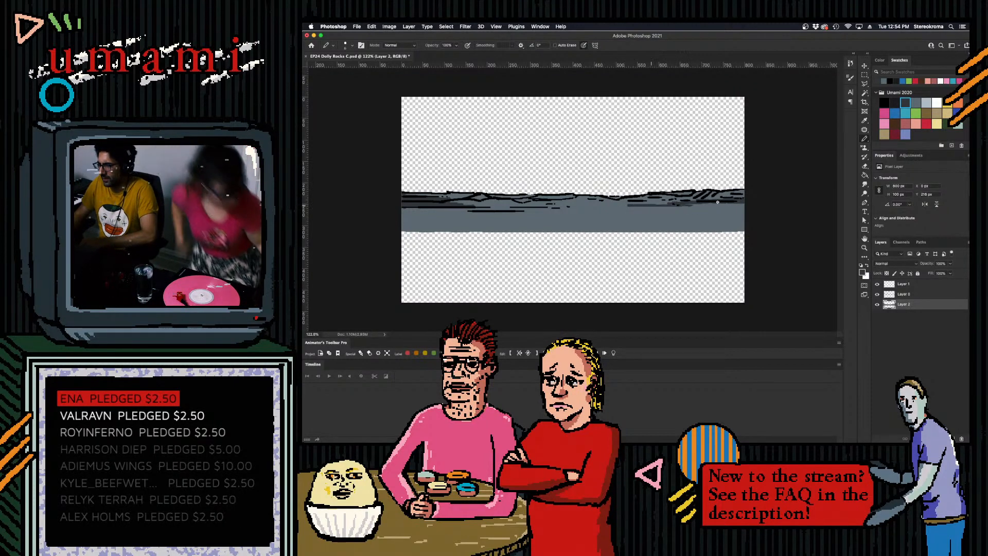
key(super+z)
- Extend the dark grey shading along the lower ground lines from the right end through the middle, undoing and redrawing poor strokes
mouse_move(679, 205)
mouse_down()
mouse_move(573, 206)
mouse_move(733, 210)
mouse_up()
key(super+z)
drag(602, 210, 744, 206)
key(super+z)
drag(595, 209, 520, 209)
key(super+z)
mouse_move(597, 210)
mouse_down()
mouse_move(499, 206)
mouse_move(514, 204)
mouse_up()
key(super+z)
key(super+z)
mouse_move(452, 200)
mouse_down()
mouse_move(518, 199)
mouse_move(484, 197)
mouse_up()
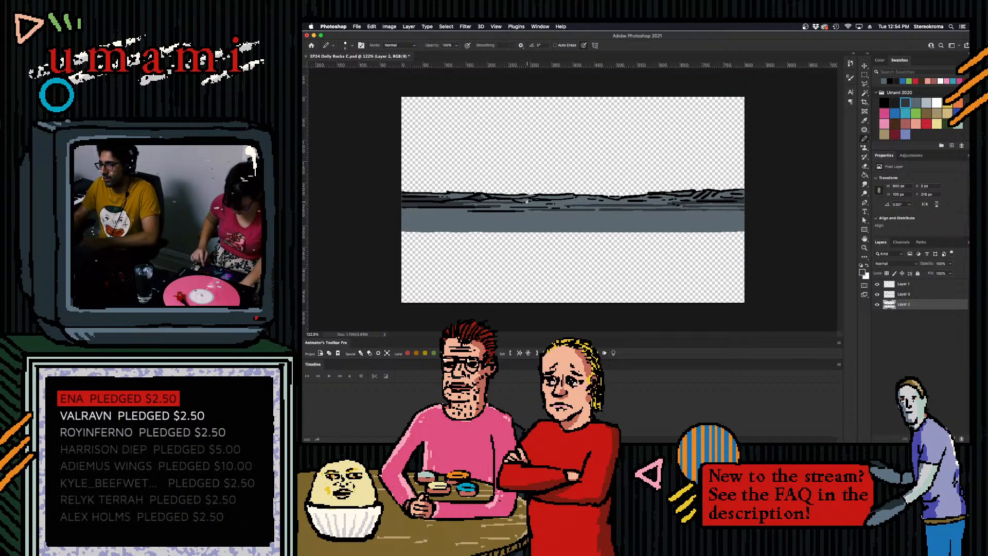
- Fill the remaining gaps in the dark shading through the middle and touch up the hatched rocks near the right end
mouse_move(529, 202)
mouse_down()
mouse_move(669, 192)
mouse_move(672, 201)
mouse_up()
key(super+z)
key(super+z)
key(super+z)
key(super+z)
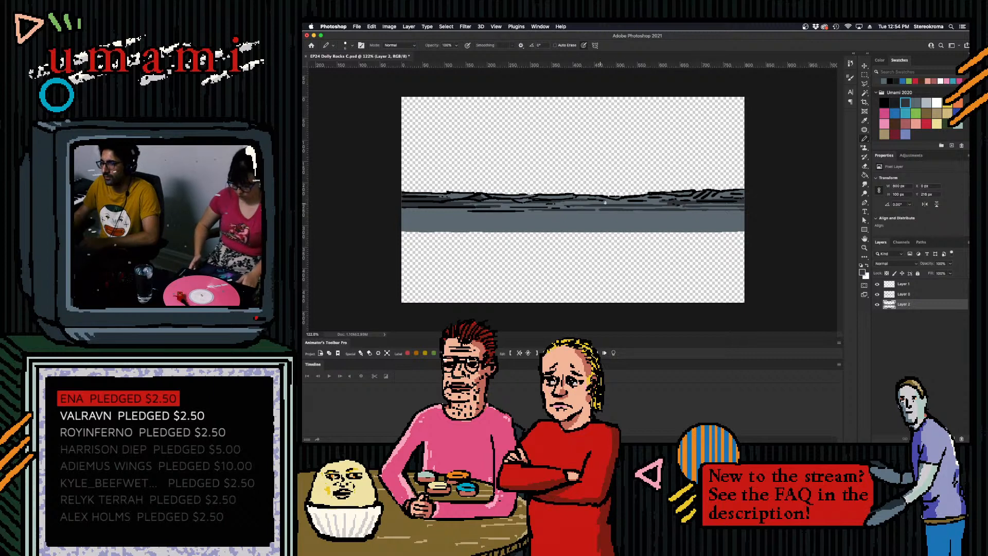
drag(611, 197, 616, 198)
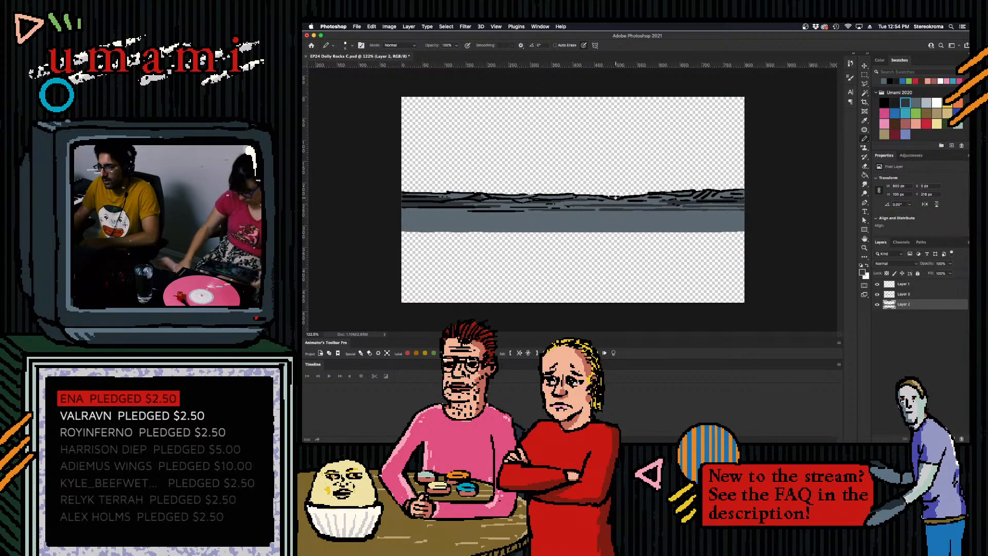
key(super+z)
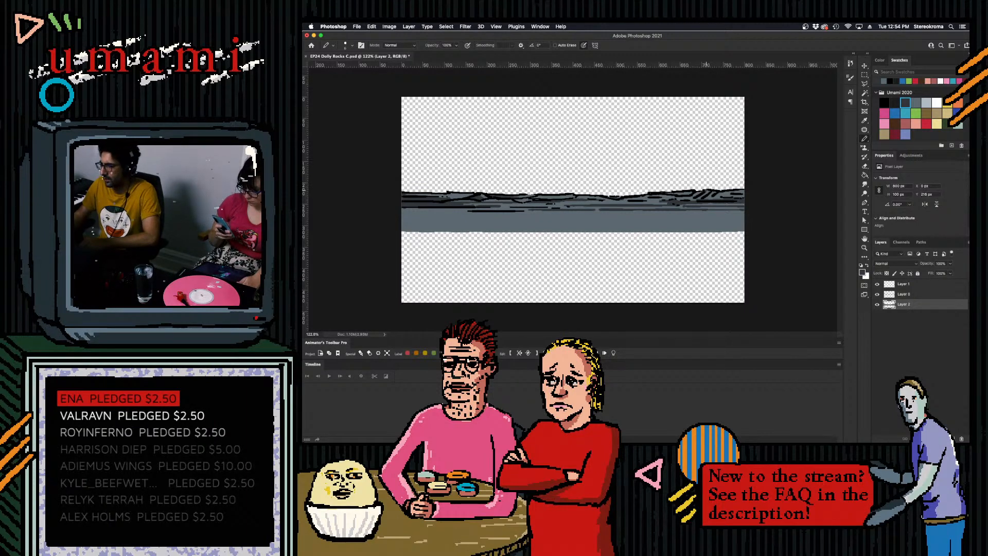
drag(723, 193, 806, 183)
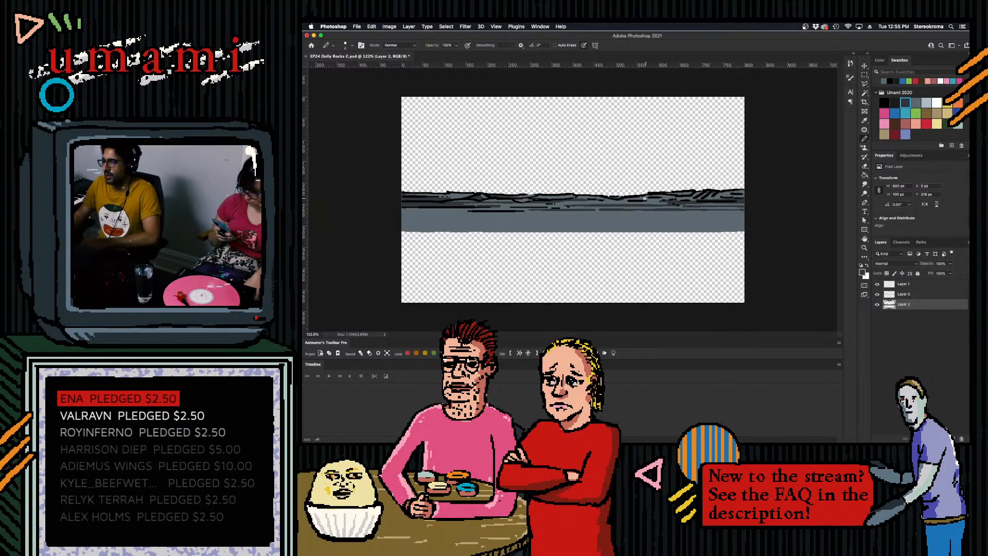
drag(644, 197, 668, 193)
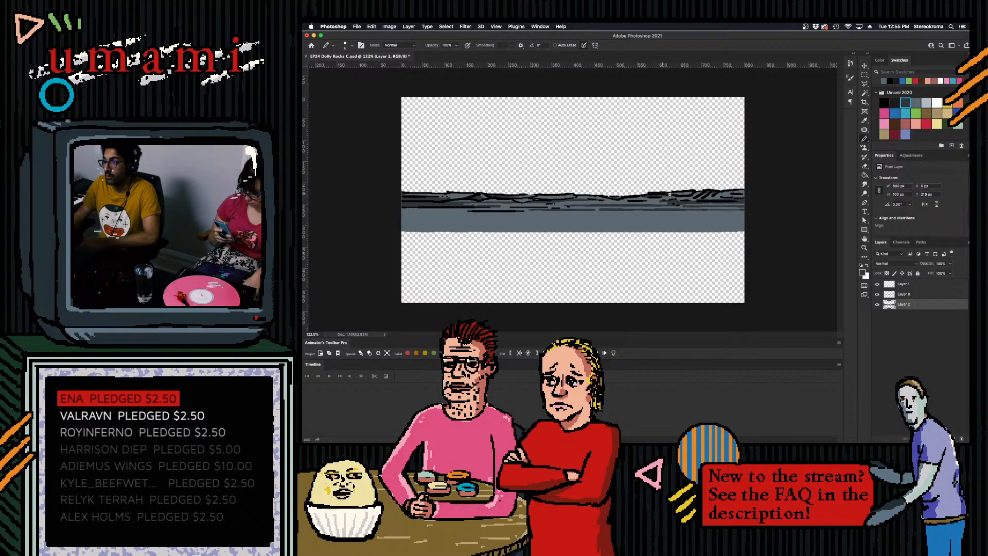
drag(675, 194, 684, 192)
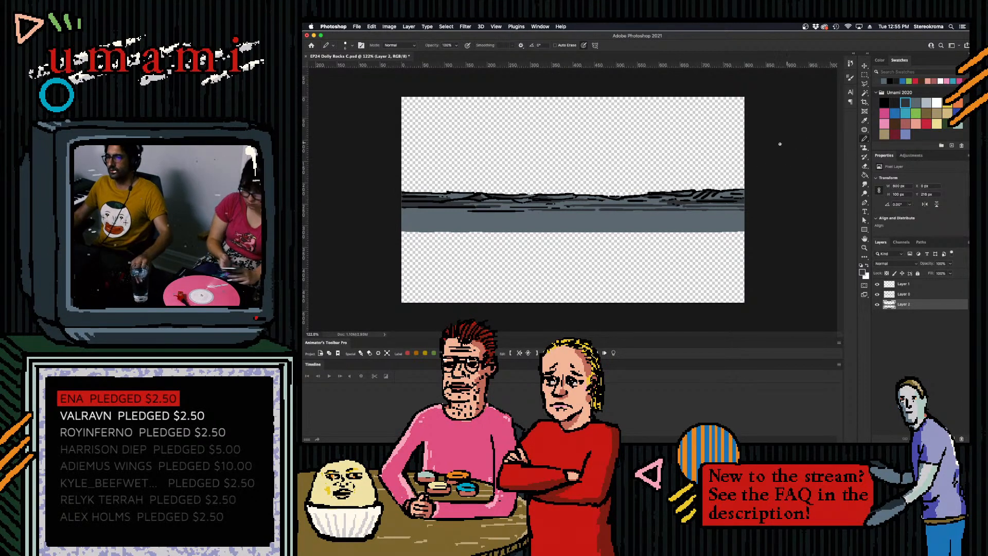
- Save EP24 Dolly Rocks C.psd, switch to After Effects, and import the file into the project as footage
key(super+s)
mouse_move(748, 435)
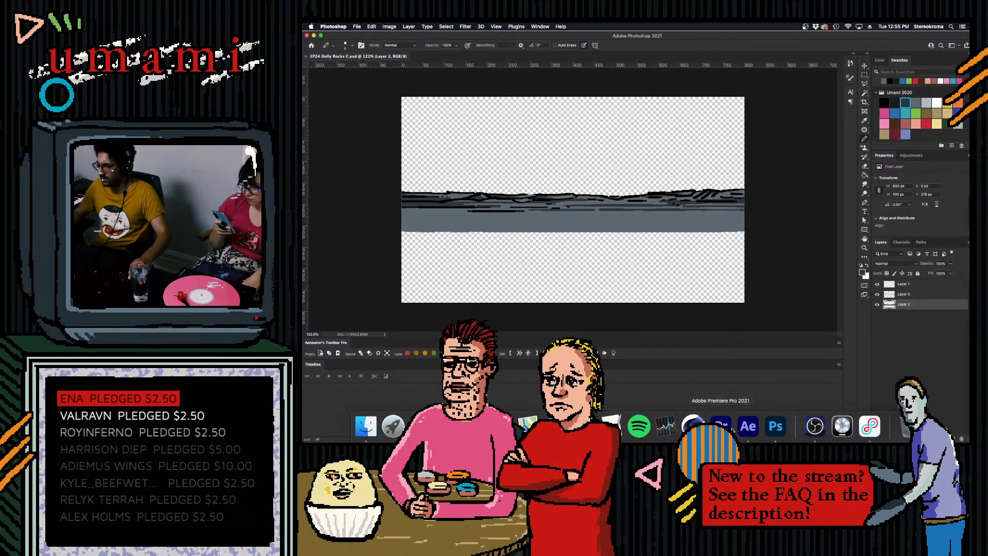
click(749, 426)
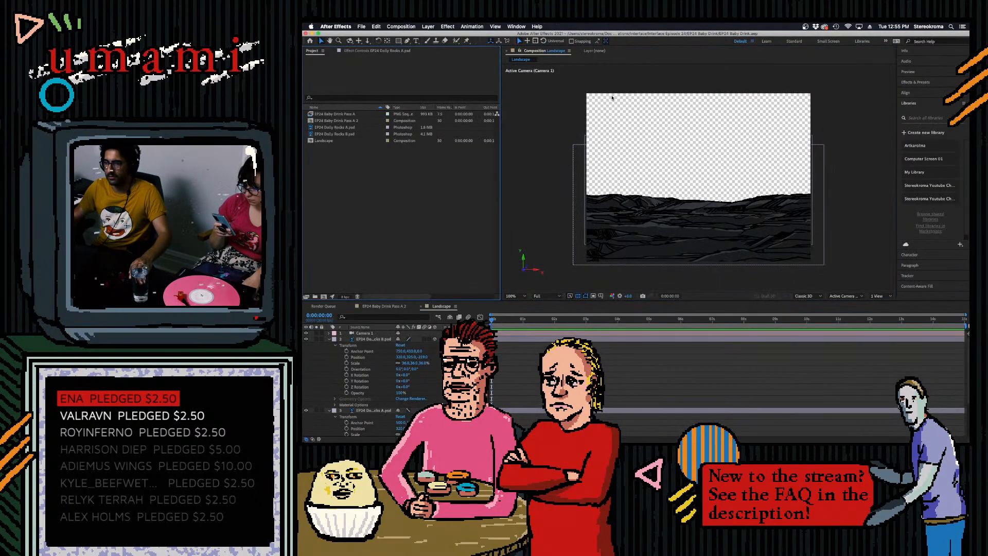
key(super+i)
double_click(556, 78)
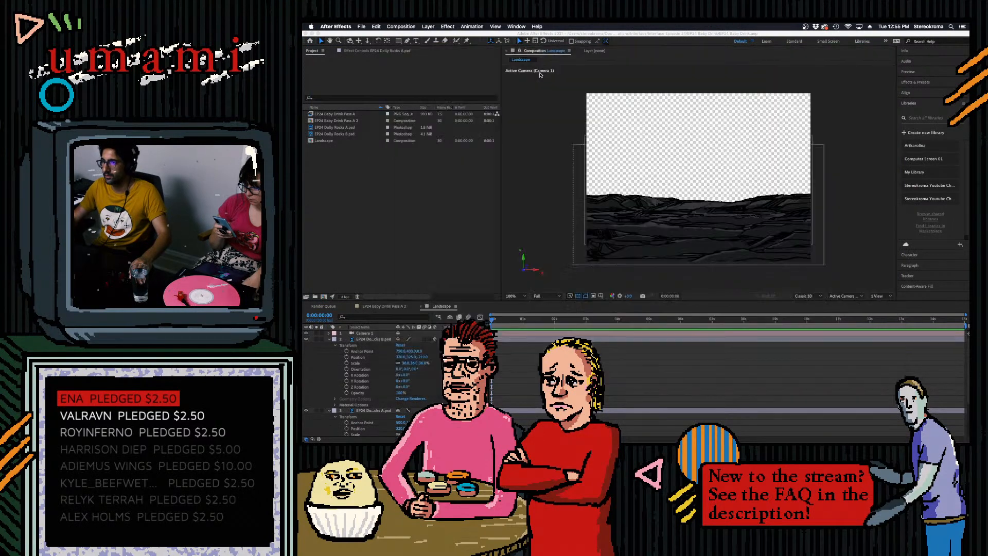
click(680, 280)
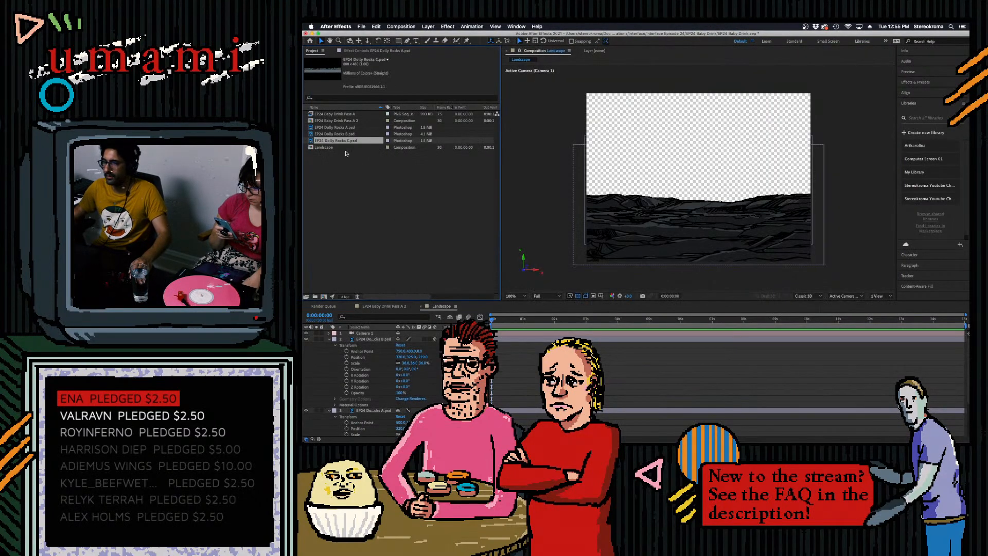
- Place EP24 Dolly Rocks C.psd in the Landscape composition below the Rocks A layer and collapse the other rock layers' properties
drag(336, 141, 386, 337)
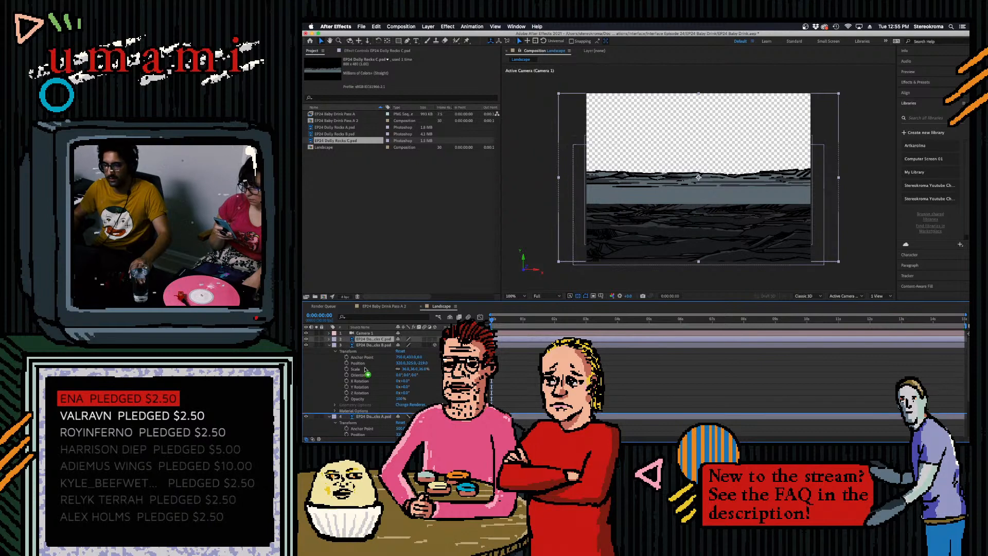
drag(369, 426, 369, 428)
click(328, 340)
click(330, 345)
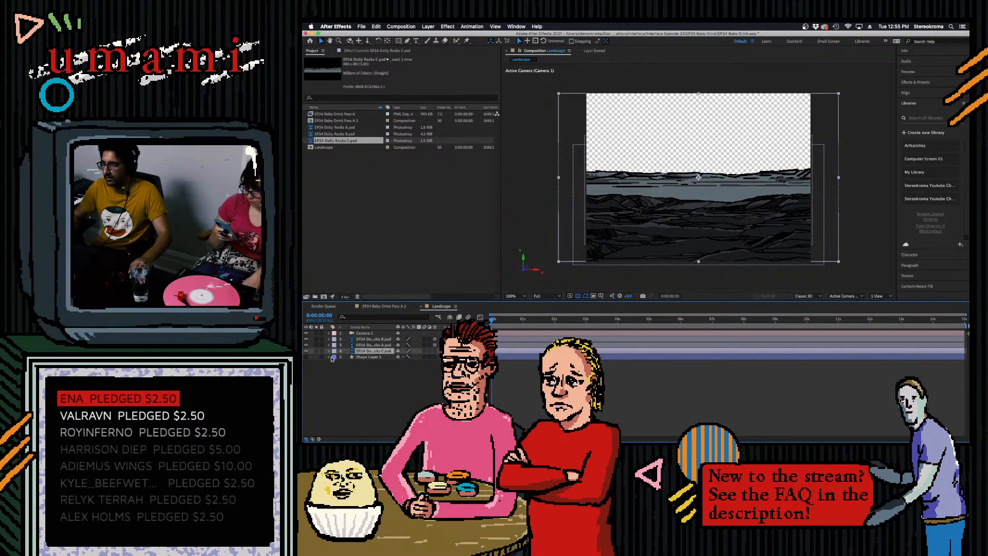
click(328, 350)
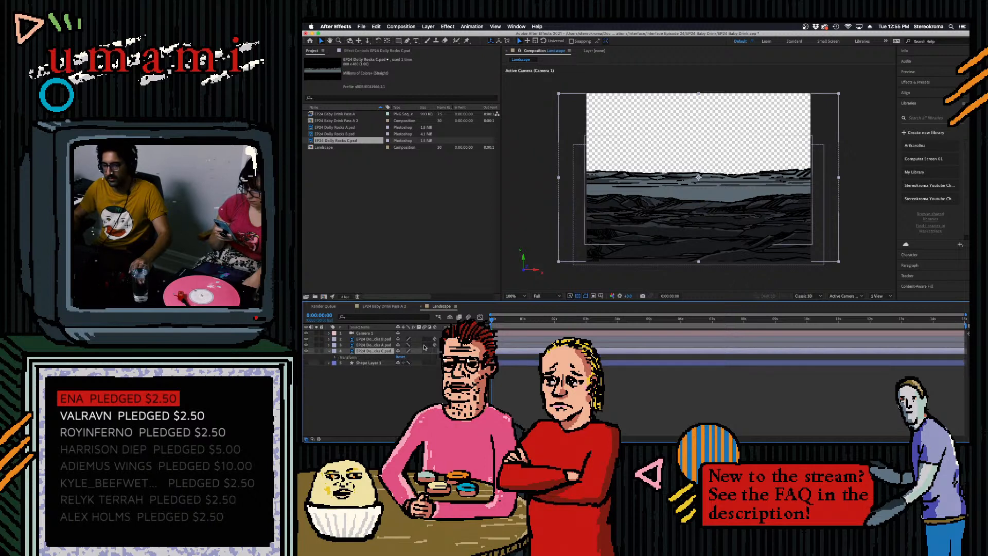
- Switch the Rocks C and Rocks B layers to draft quality, make Rocks C a 3D layer, and expose its Transform properties
click(408, 351)
click(408, 339)
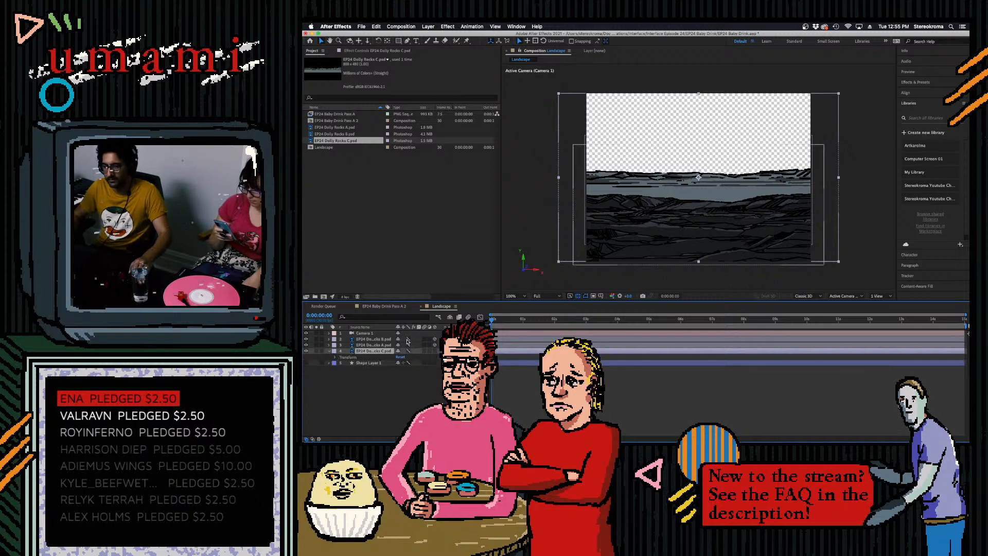
click(435, 351)
click(335, 357)
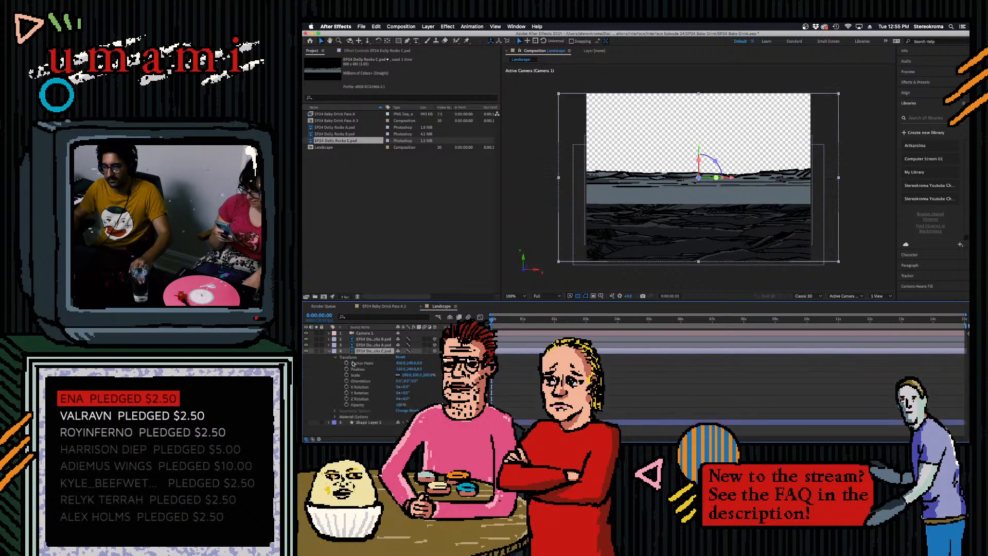
- Push the Rocks C layer back in Z, scale it up to fill the frame width, and lower it to the horizon
drag(420, 369, 664, 343)
drag(420, 376, 965, 320)
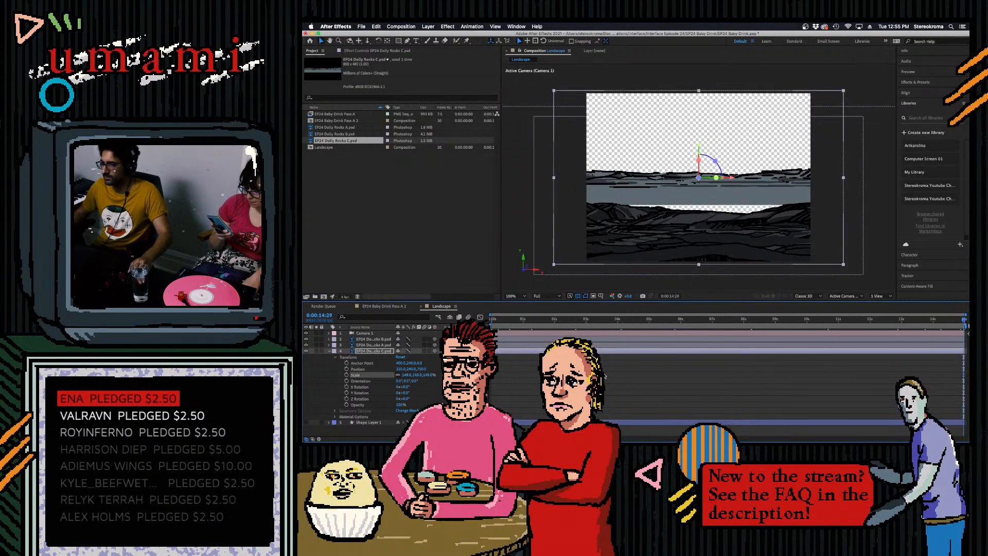
drag(411, 369, 435, 378)
drag(961, 321, 490, 321)
key(space)
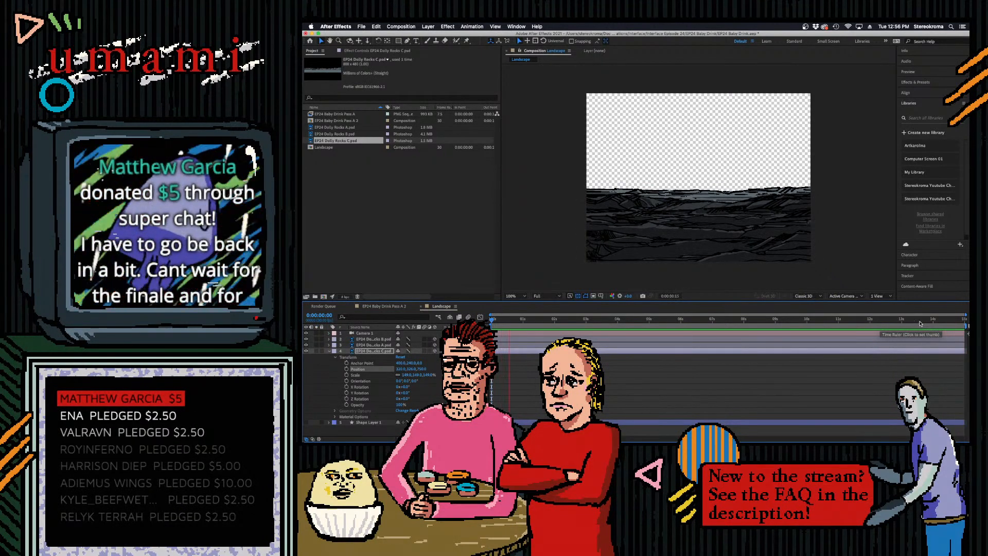
- Set the Rocks C layer's Z position to 1093 and scale it to about 177%, checking both ends of the timeline
click(855, 320)
drag(829, 326, 965, 344)
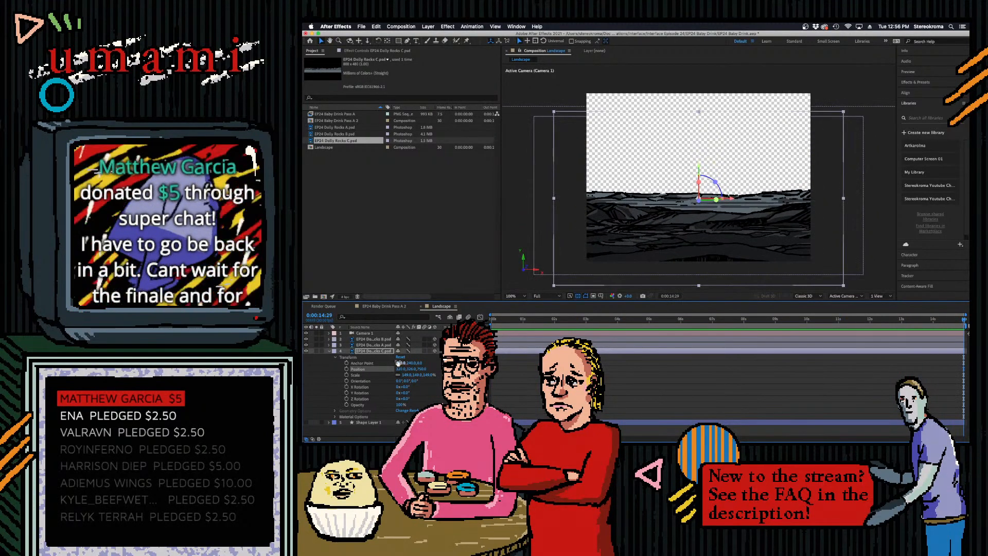
text(1093)
key(Return)
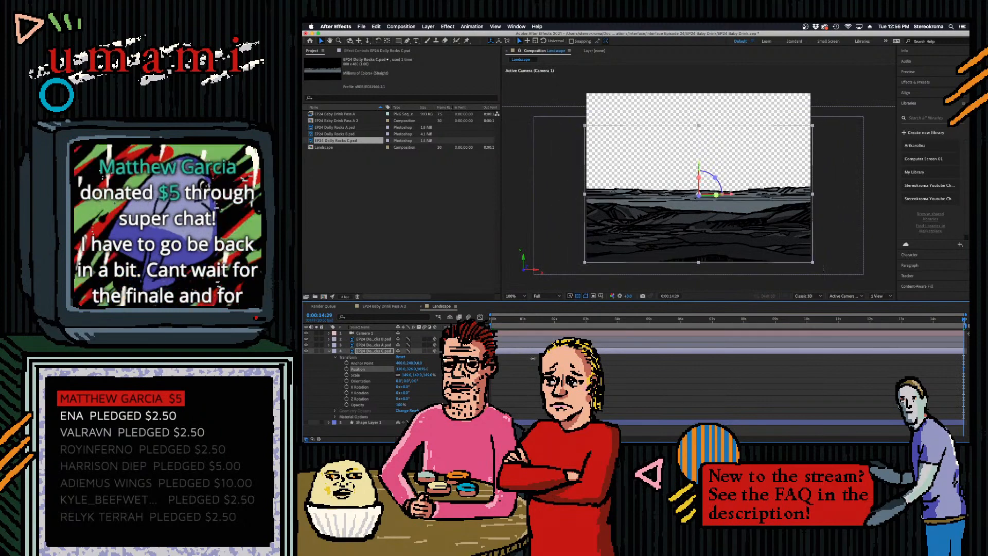
drag(961, 324, 484, 326)
drag(408, 375, 422, 370)
drag(492, 322, 966, 340)
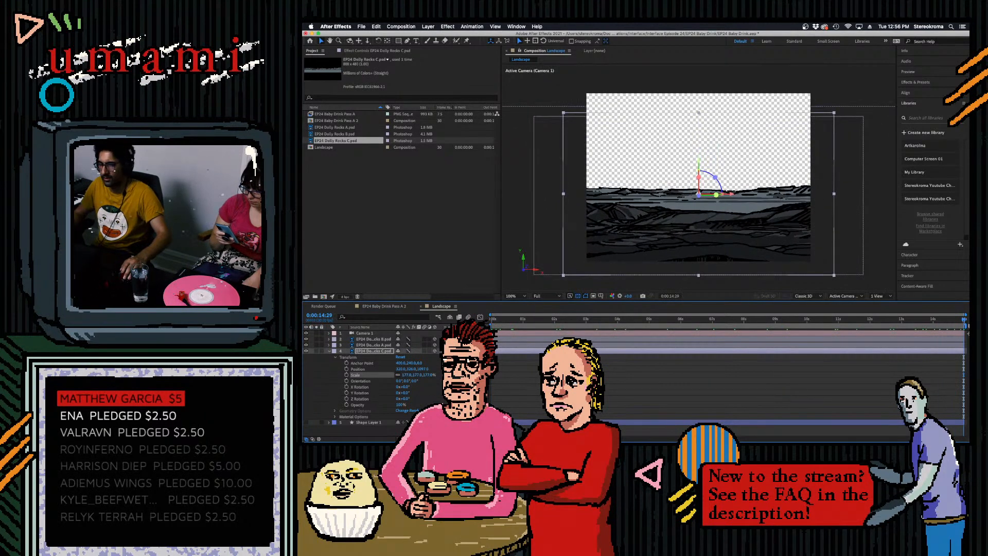
- Fine-tune the Rocks C layer's depth and height, reduce its scale to about 170%, and preview the camera move
mouse_move(423, 369)
mouse_down()
mouse_move(403, 375)
mouse_move(411, 375)
mouse_up()
drag(517, 319, 421, 375)
key(End)
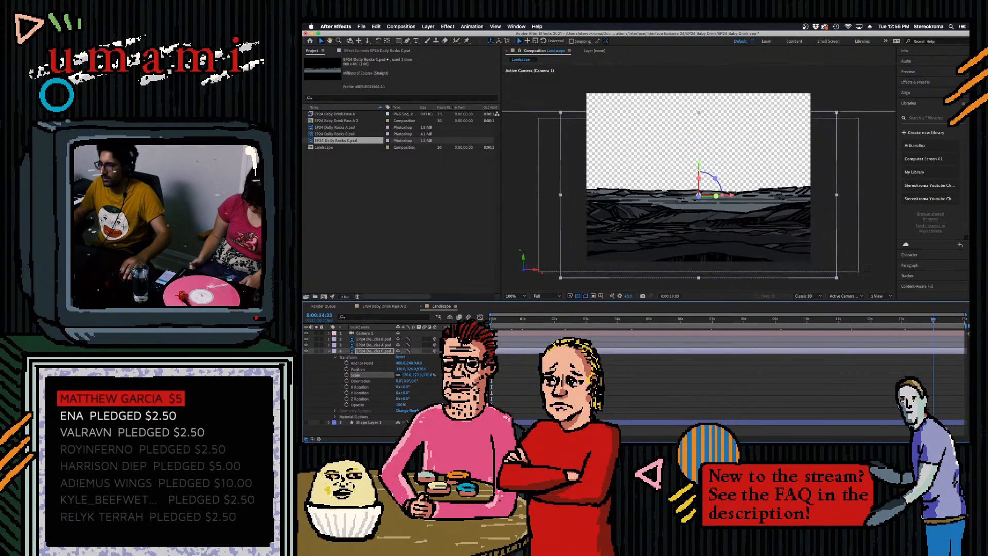
drag(411, 369, 422, 369)
key(Home)
key(space)
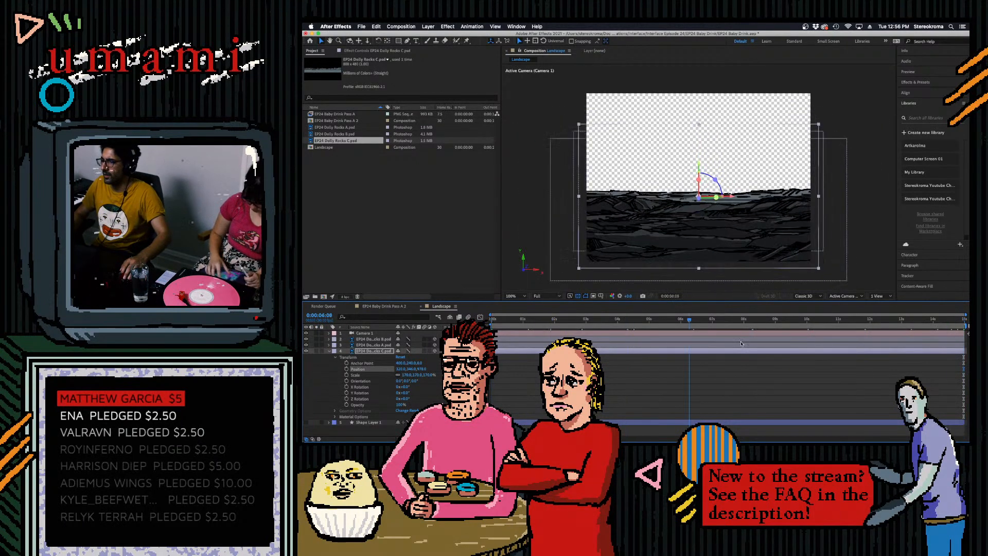
- Save the After Effects project and play back the camera dolly to review the three rock layers together
drag(535, 320, 491, 320)
click(553, 238)
key(super+s)
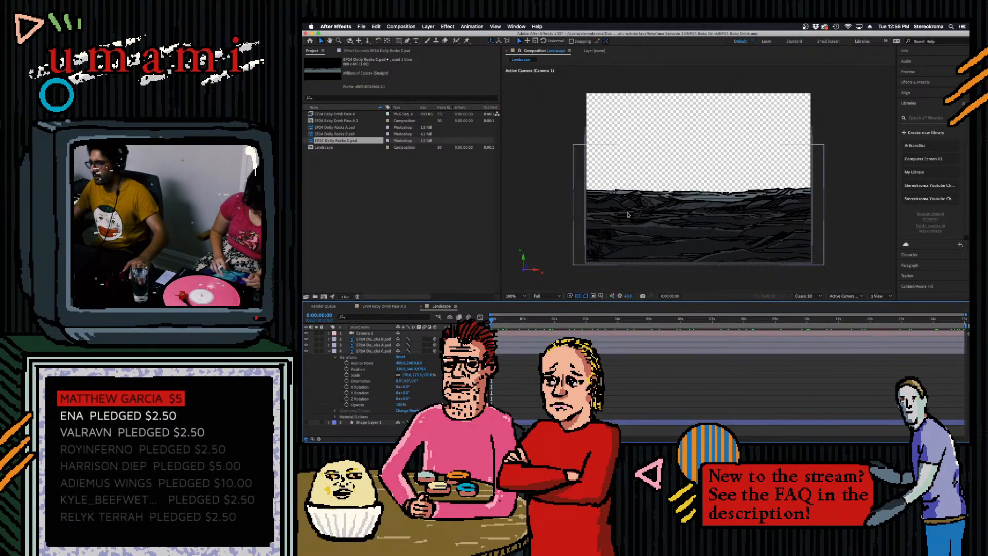
key(space)
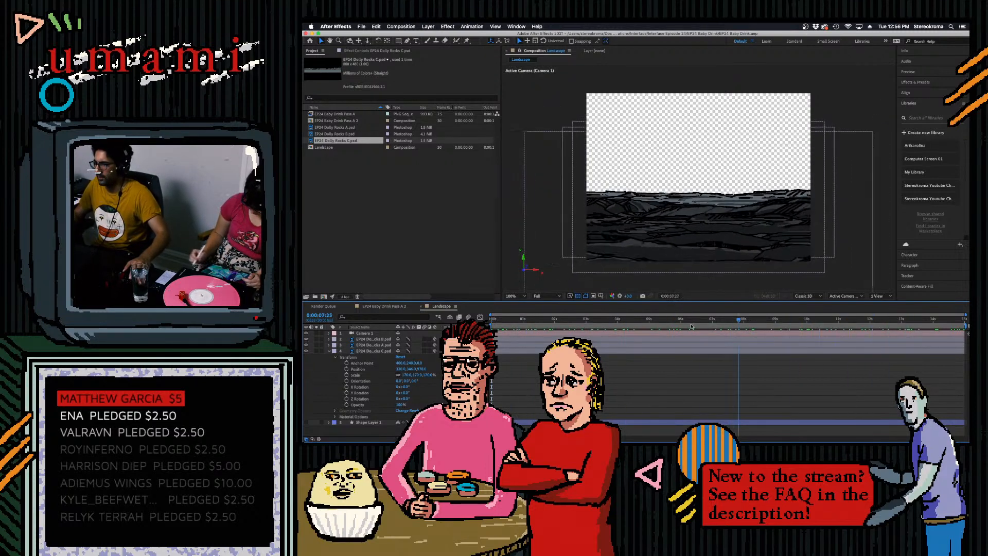
click(604, 314)
key(space)
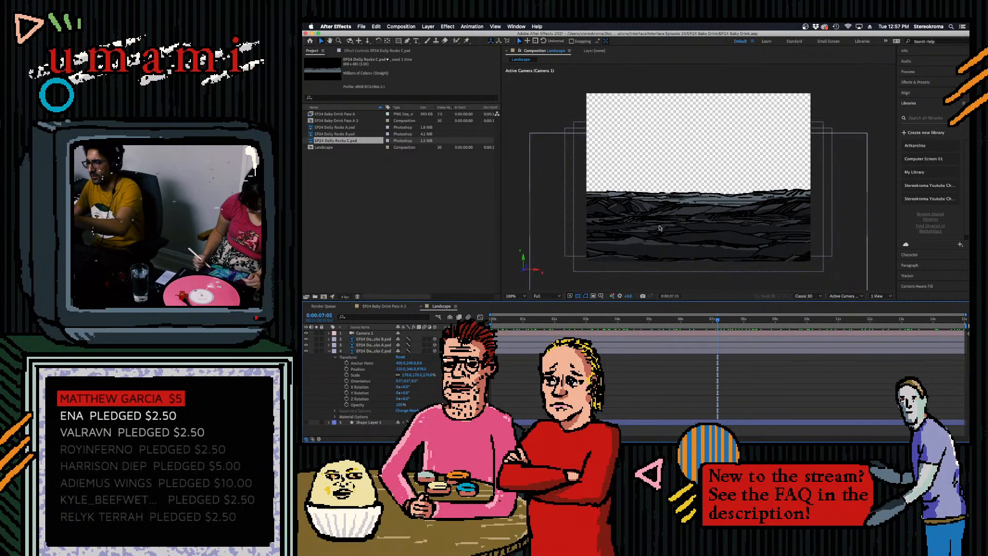
- Switch to Photoshop and open EP24 Dolly Rocks A.psd from the recent files
mouse_move(762, 442)
click(775, 426)
click(307, 56)
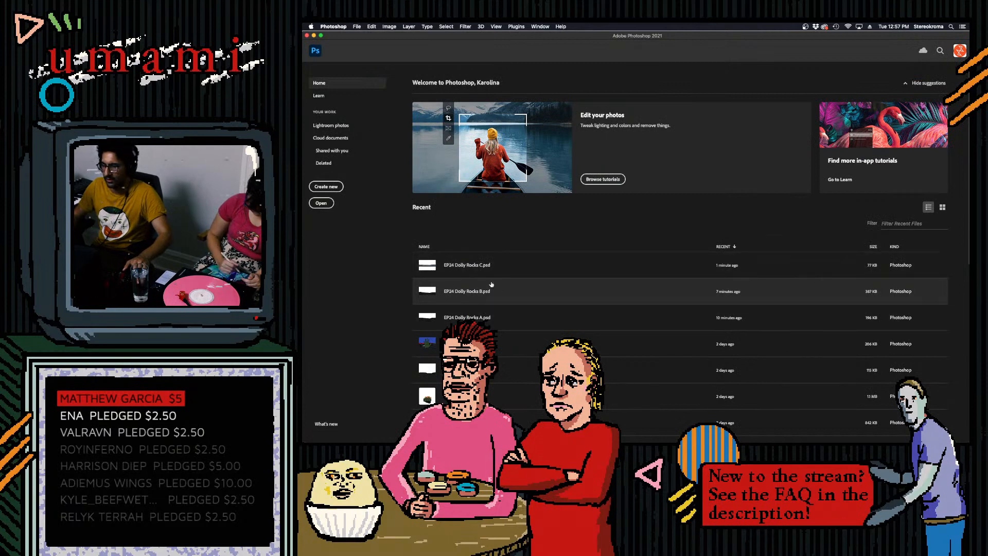
click(497, 317)
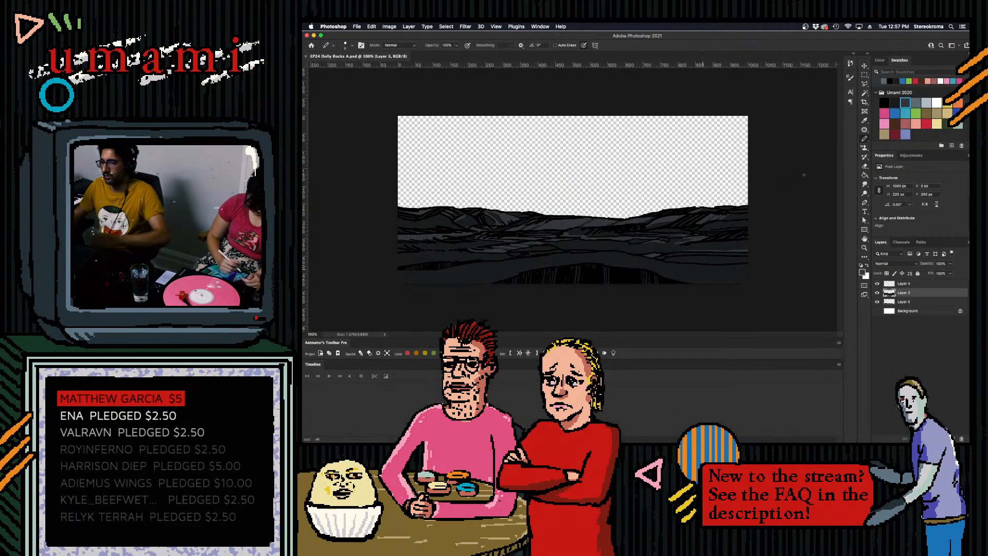
click(866, 94)
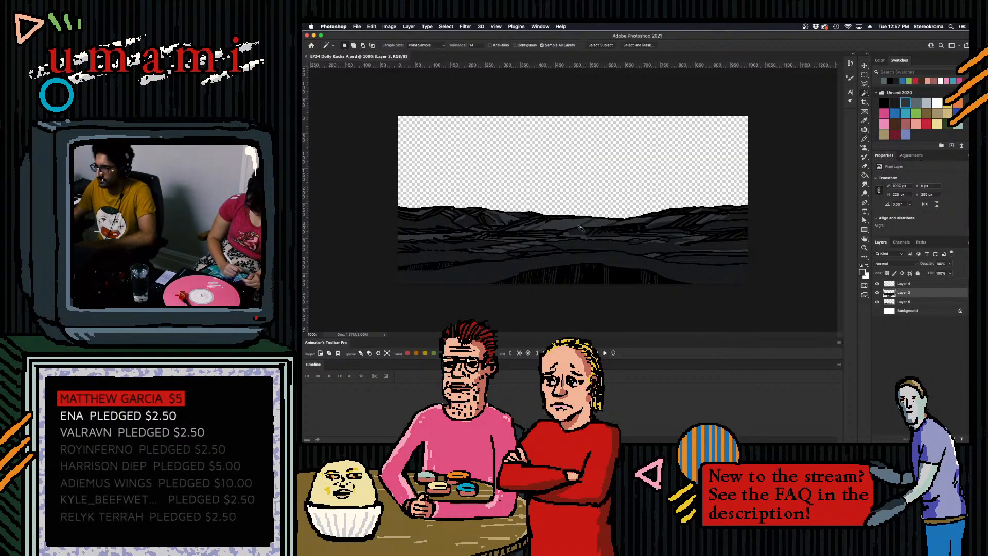
click(591, 227)
key(m)
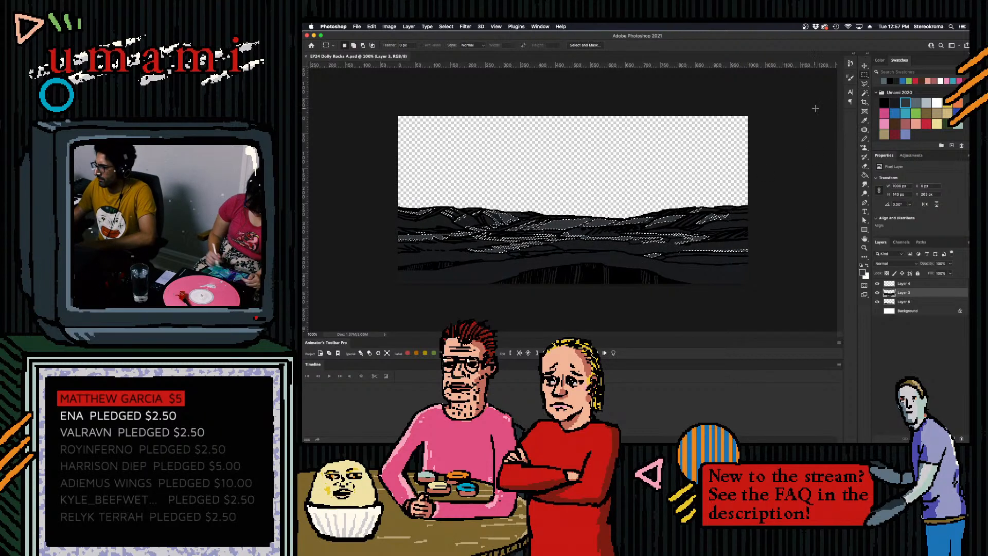
click(814, 108)
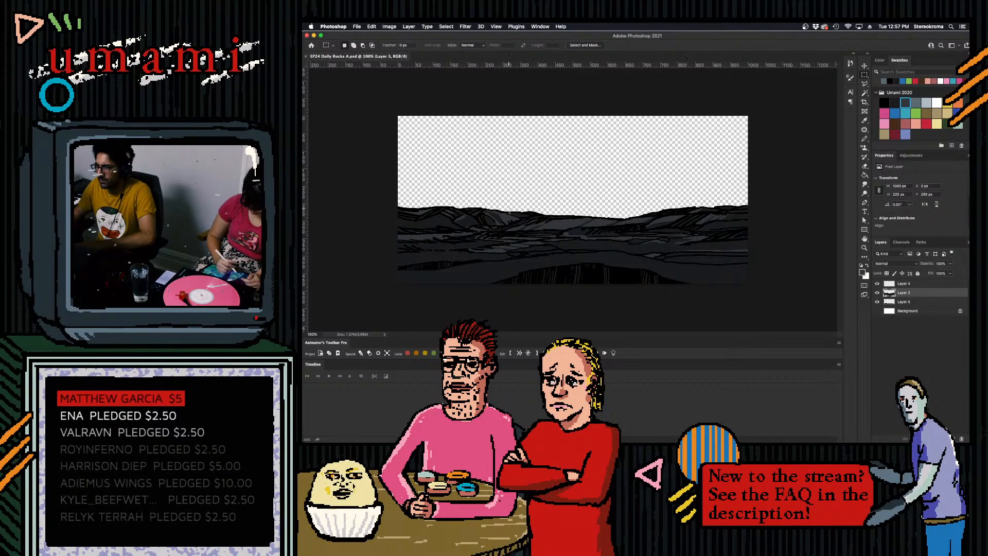
- Select the dark grey rock faces by colour, paint slate-grey pencil highlights on the upper hills with a smaller brush, and clear the selection
key(w)
click(516, 213)
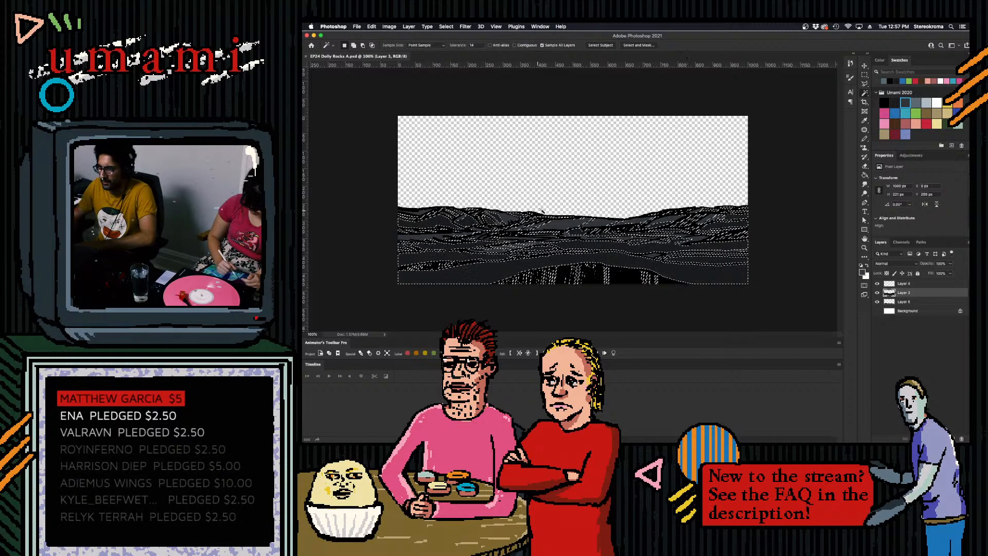
key(b)
click(917, 102)
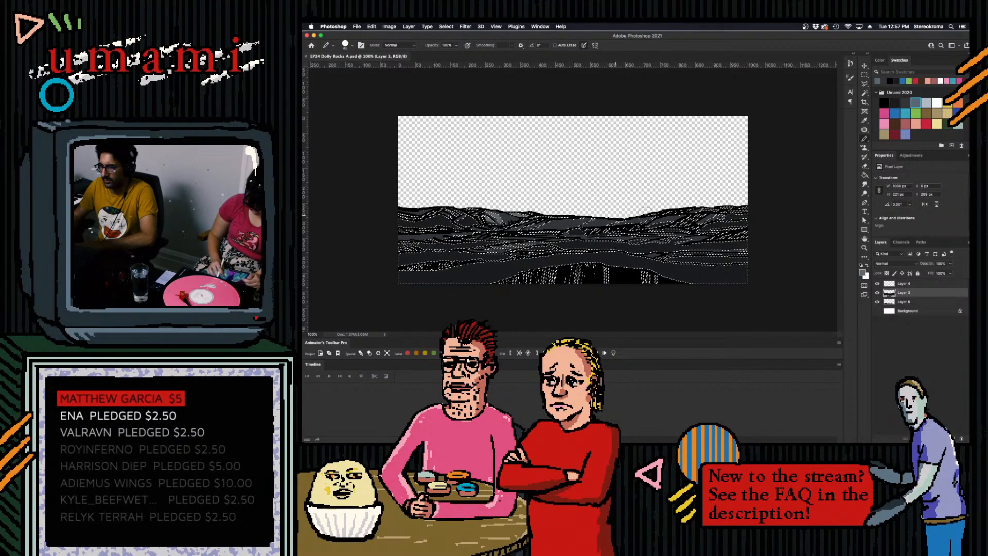
mouse_move(517, 211)
mouse_down()
mouse_move(391, 203)
mouse_move(499, 215)
mouse_move(461, 214)
mouse_up()
key(super+z)
key(bracketleft)
key(bracketleft)
key(bracketleft)
key(bracketleft)
key(bracketleft)
key(bracketleft)
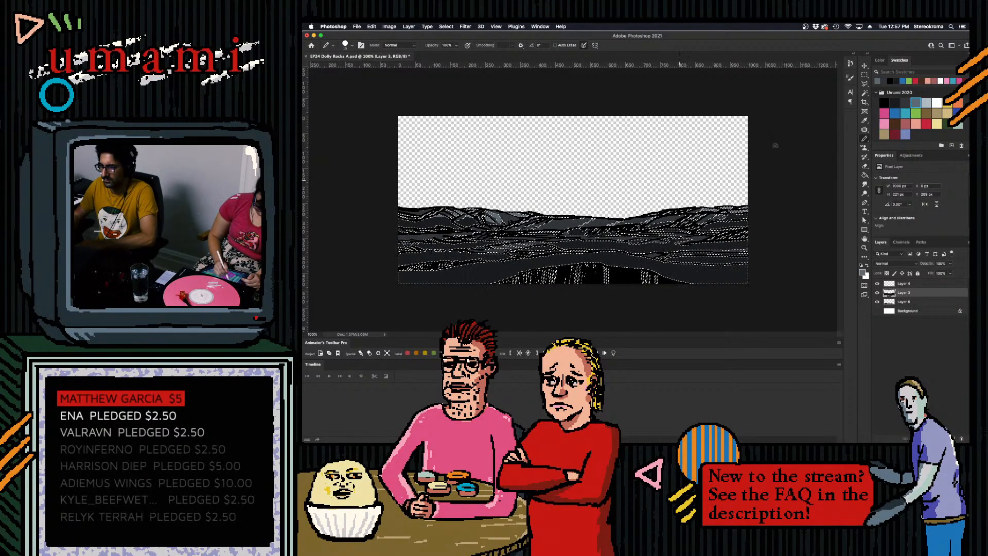
click(864, 80)
key(super+d)
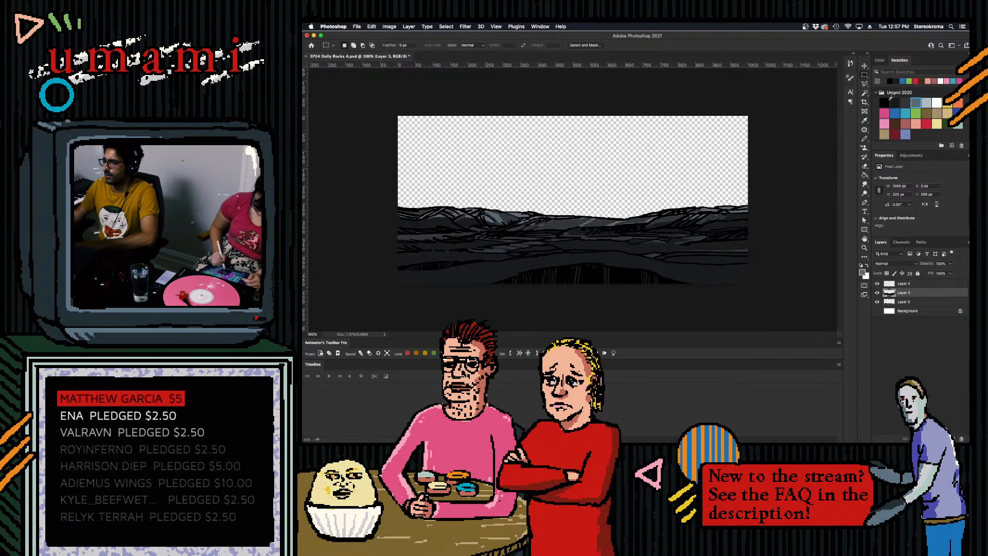
- Try to fill rock faces on the right-hand hill with slate grey using the Paint Bucket, toggling its All Layers option
key(b)
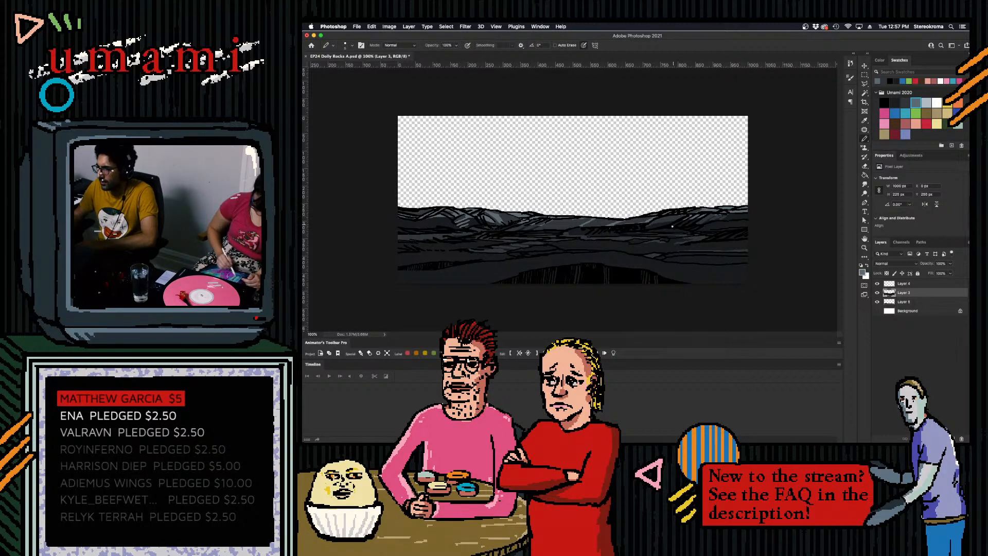
click(865, 174)
click(675, 225)
key(super+z)
click(556, 45)
click(685, 227)
key(super+z)
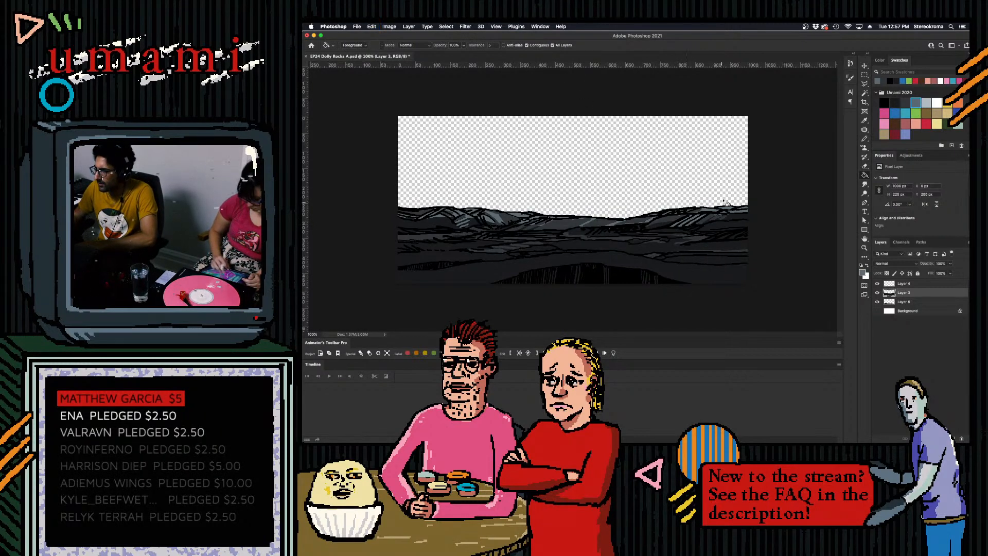
- Touch up the grey highlights on the middle hills with the Pencil, undoing stray strokes
click(866, 140)
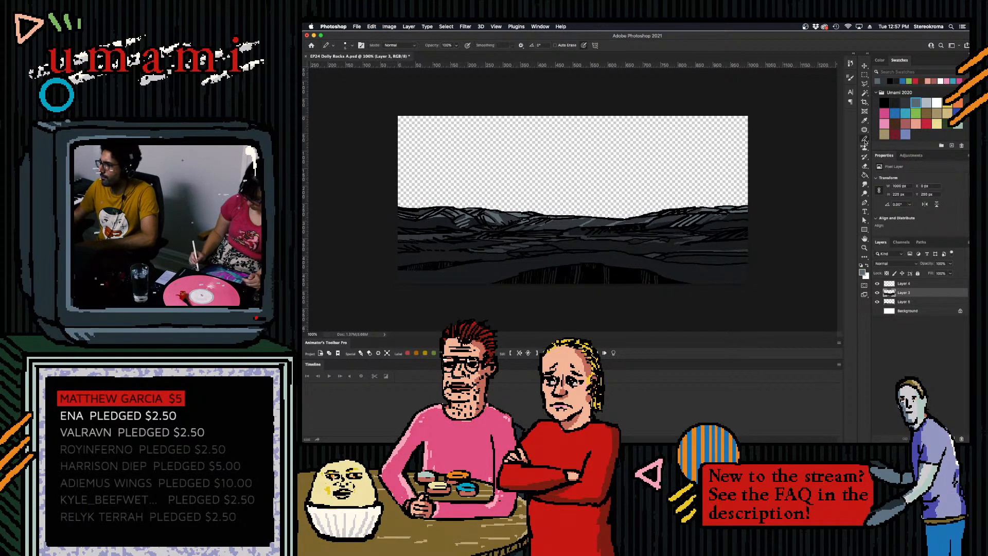
key(super+z)
mouse_move(553, 230)
mouse_down()
mouse_move(576, 218)
mouse_move(555, 228)
mouse_up()
key(super+z)
key(super+z)
key(super+z)
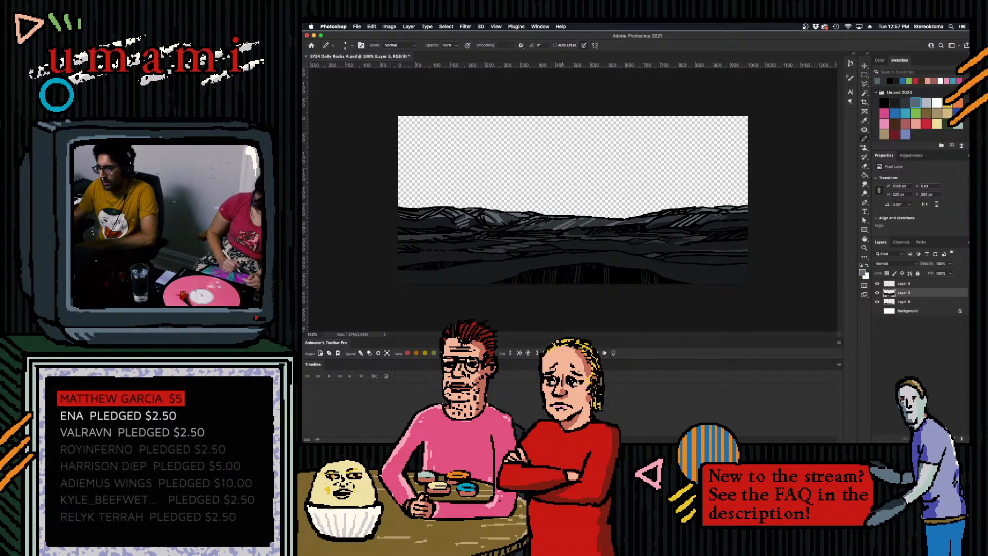
key(super+z)
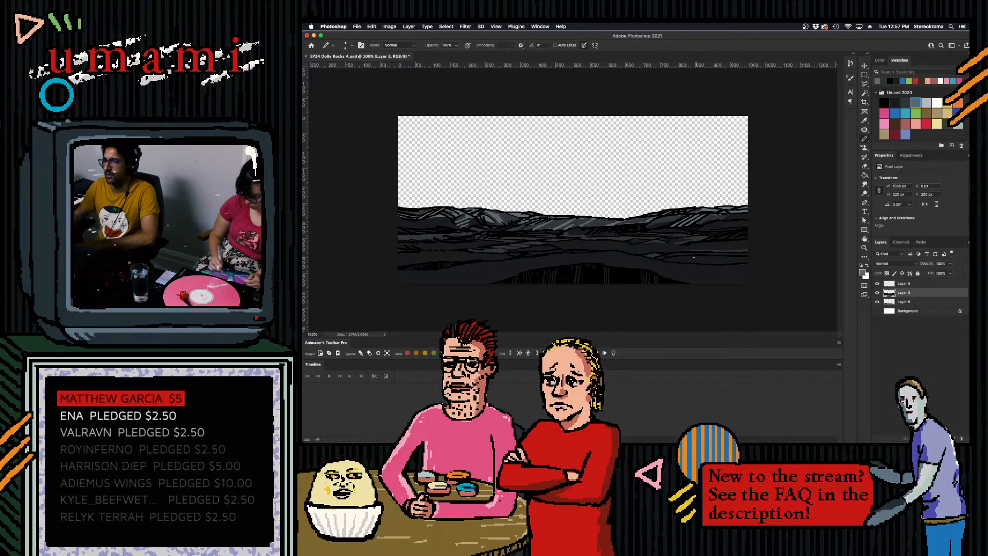
- Select the remaining dark grey rock areas by colour and paint a slate-grey highlight band along the crest of the foreground ridge
click(865, 93)
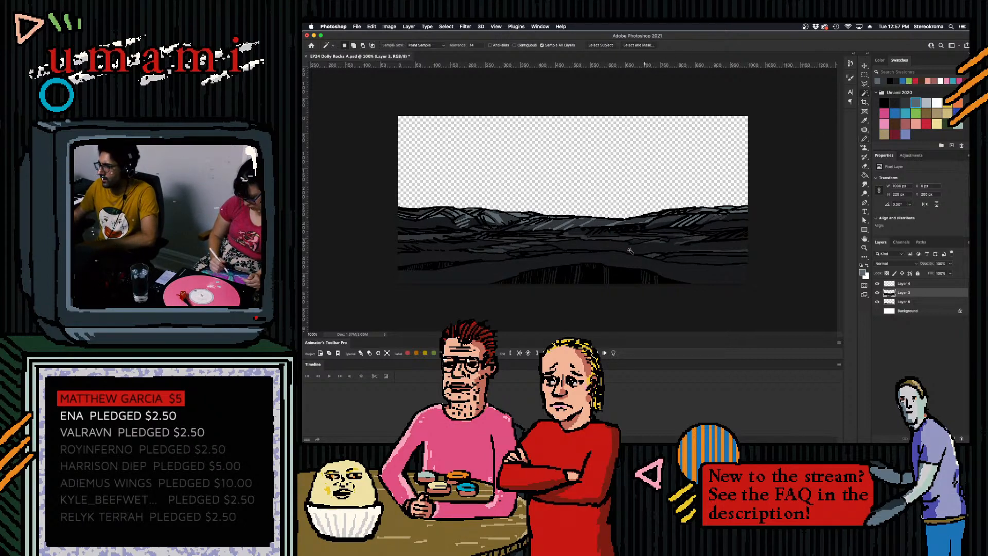
click(670, 227)
key(b)
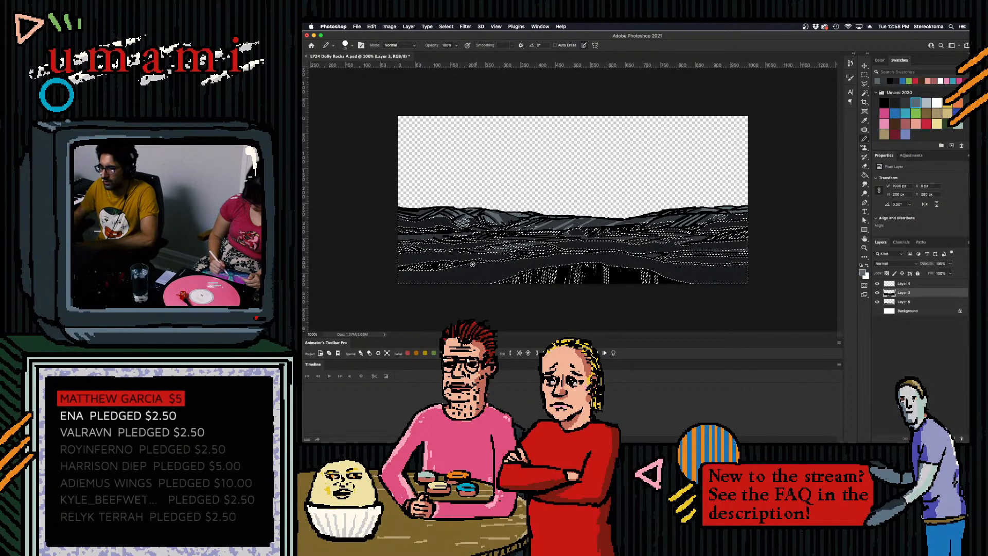
mouse_move(486, 265)
mouse_down()
mouse_move(610, 254)
mouse_move(692, 269)
mouse_move(817, 263)
mouse_up()
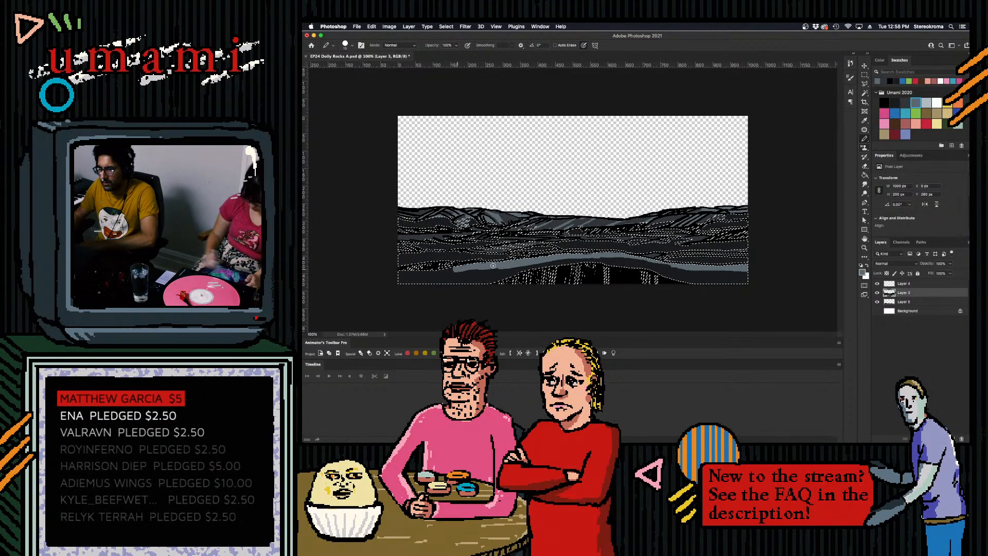
drag(419, 271, 505, 264)
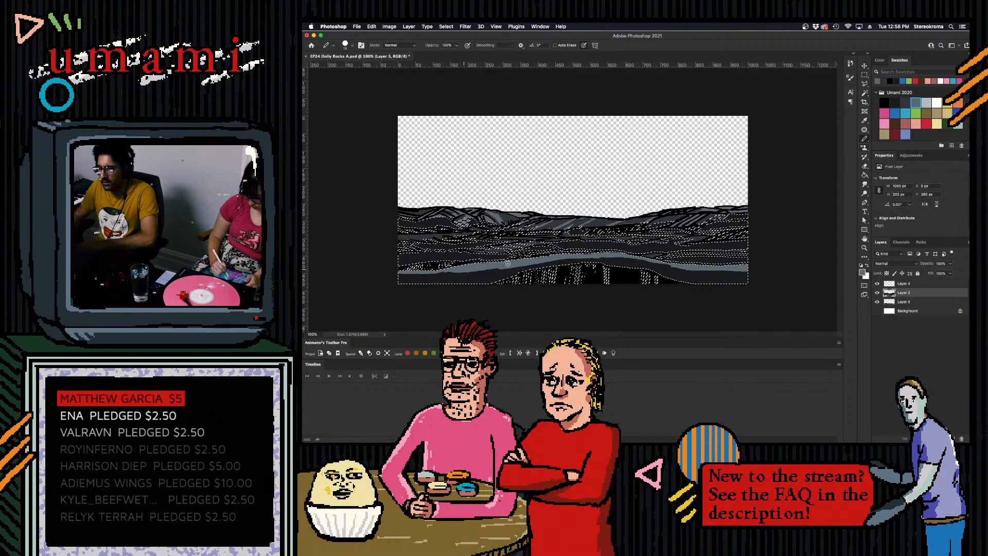
- Paint a darker grey band beneath the highlight on the left half of the foreground ridge with a larger brush
click(905, 102)
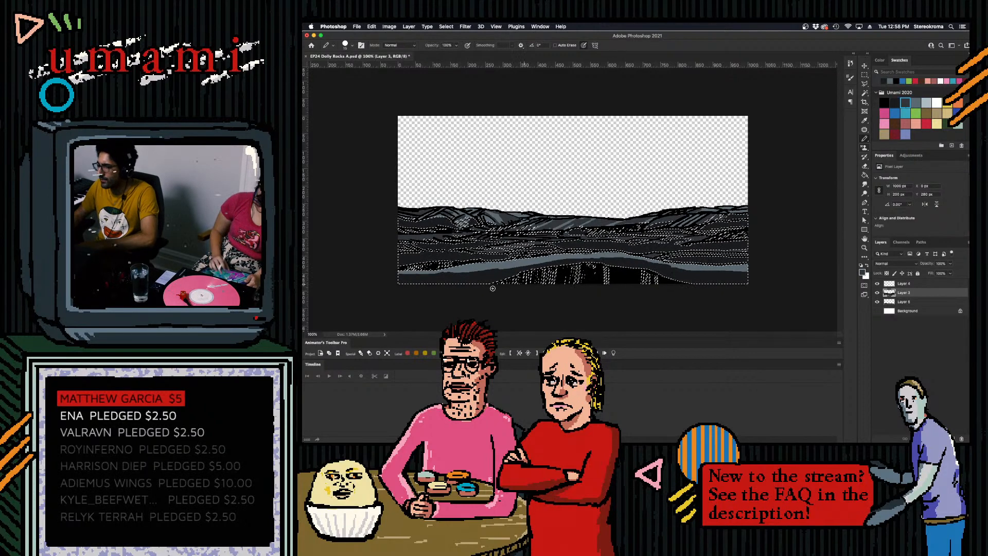
key(bracketright)
drag(394, 278, 572, 261)
- Extend the darker grey band along the right end of the foreground ridge, adjusting the brush size, and clear the selection
key(bracketleft)
key(bracketleft)
key(bracketleft)
key(bracketright)
key(bracketright)
drag(671, 272, 767, 271)
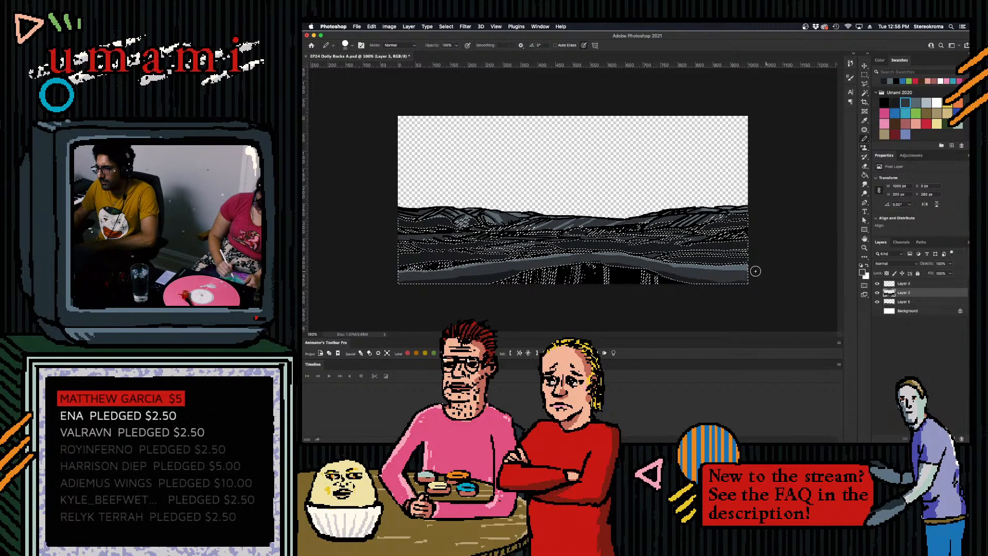
drag(697, 271, 770, 256)
key(bracketleft)
drag(689, 271, 772, 265)
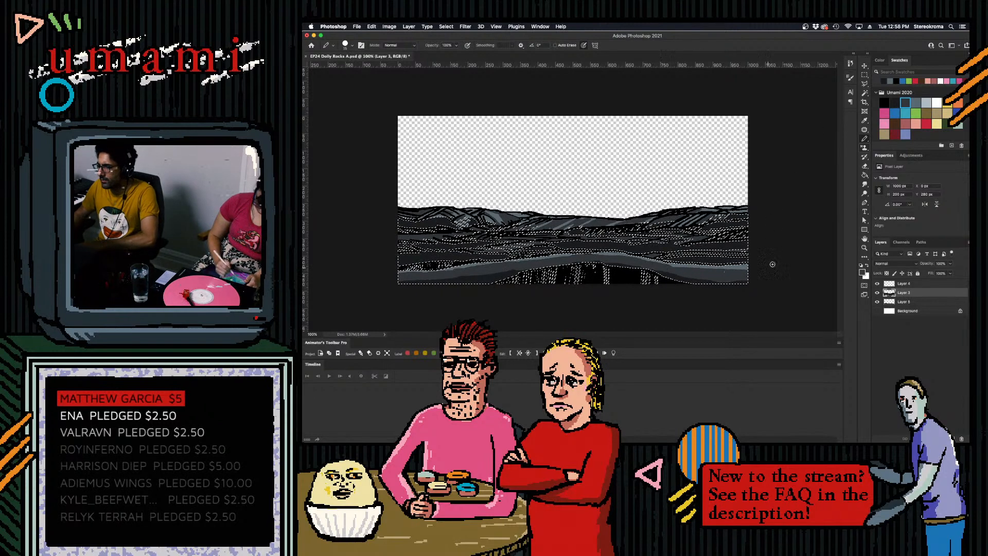
click(865, 75)
click(834, 88)
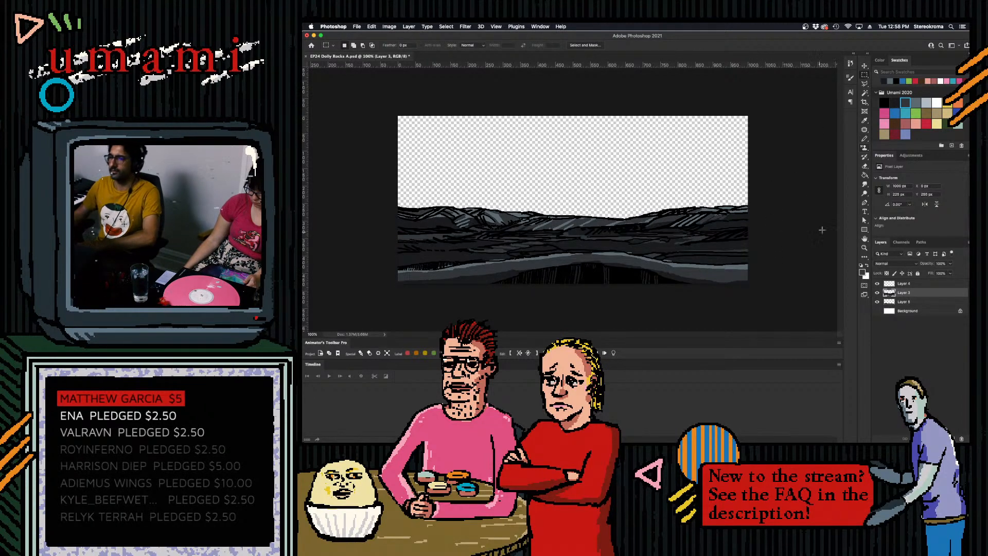
- Draw fine near-black contour lines over the grey bands on the right half of the foreground ridge
click(896, 104)
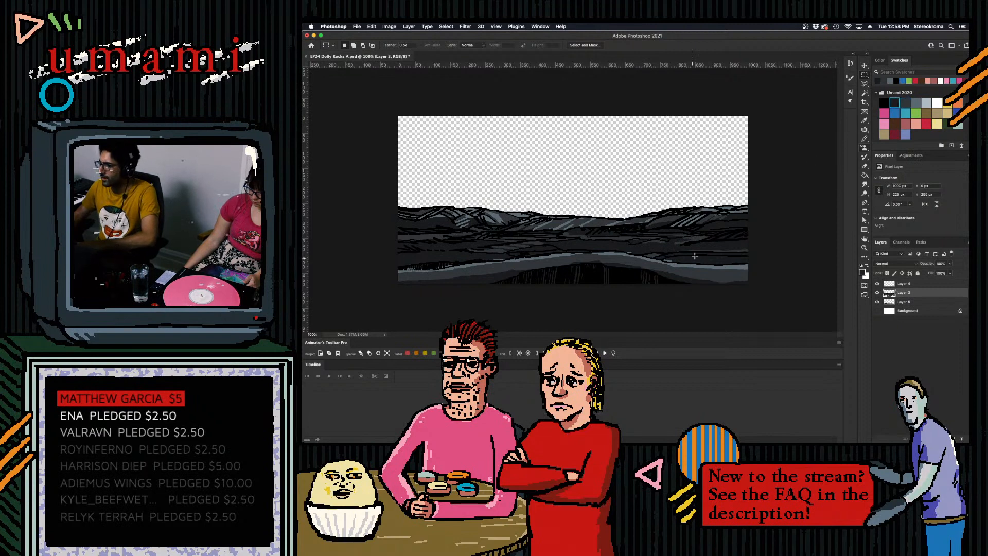
click(864, 137)
key(bracketleft)
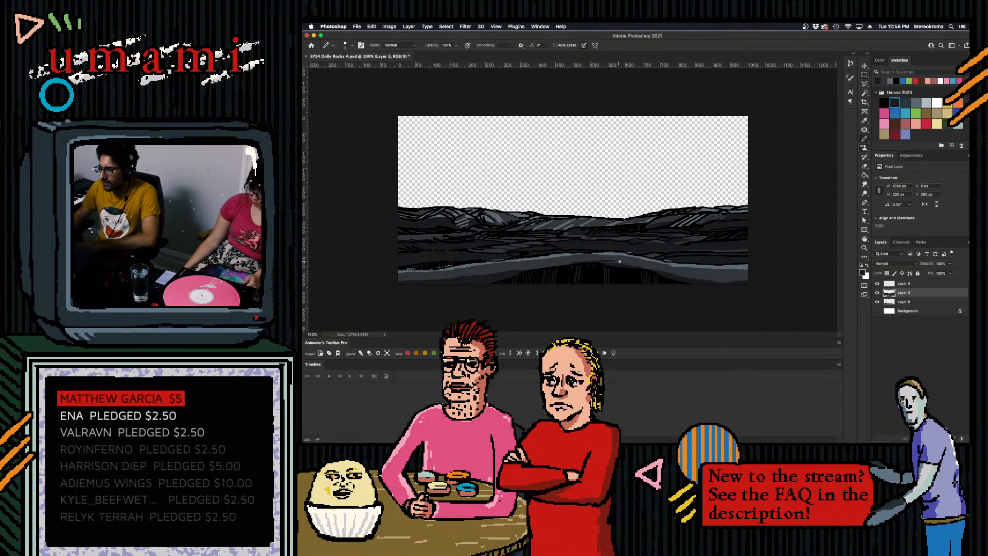
key(super+z)
drag(616, 261, 634, 266)
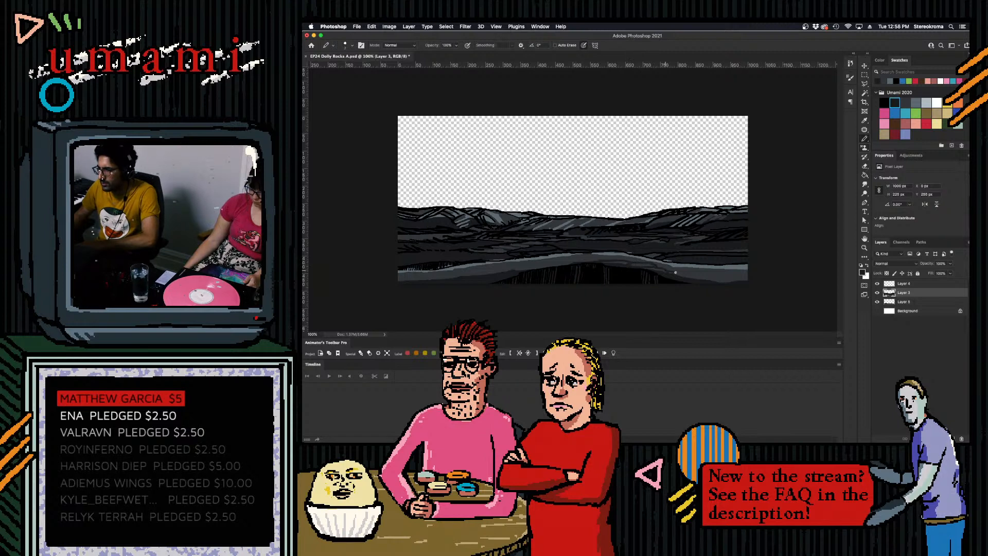
drag(678, 266, 747, 270)
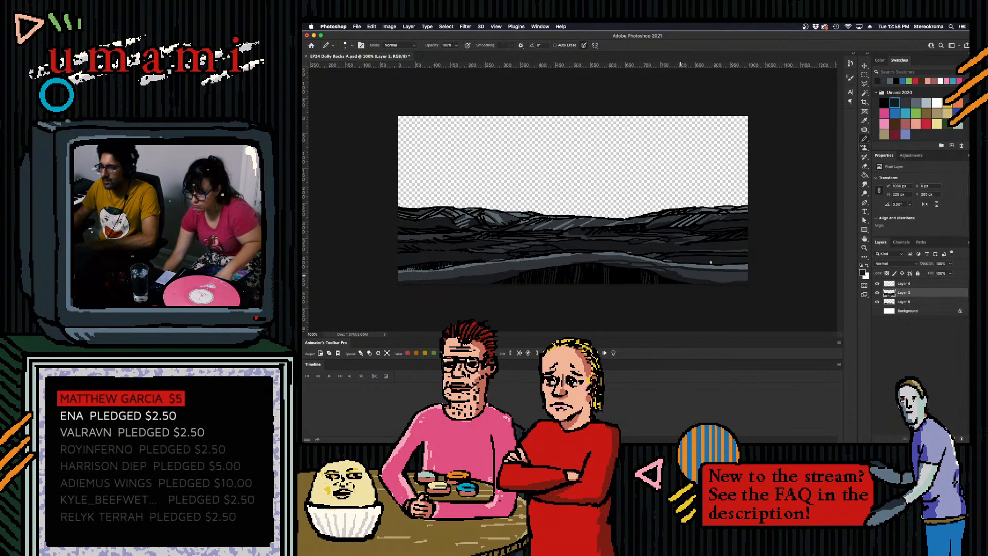
drag(682, 272, 747, 275)
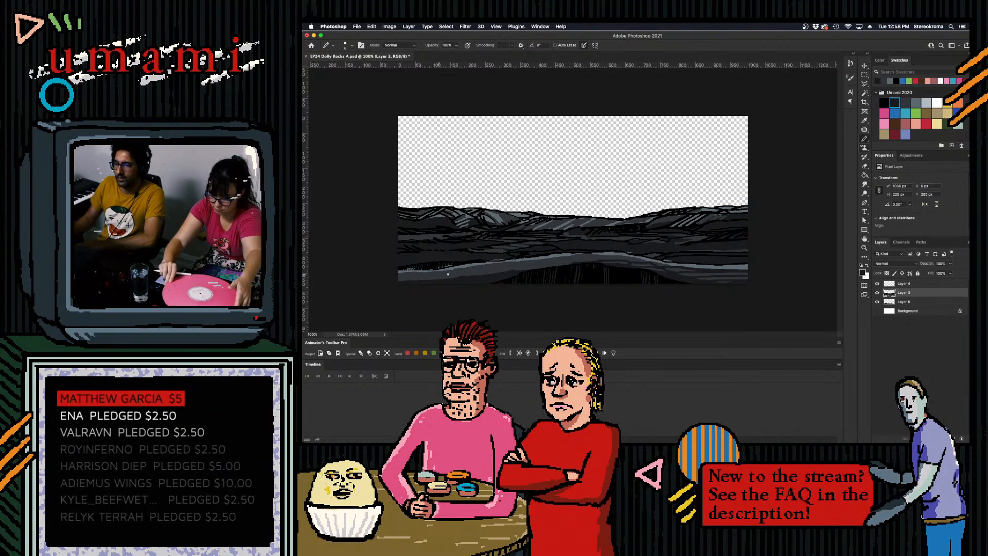
- Draw fine near-black contour lines along the left and middle of the foreground ridge, undoing stray strokes, and save the file
drag(397, 272, 450, 269)
key(super+z)
key(super+z)
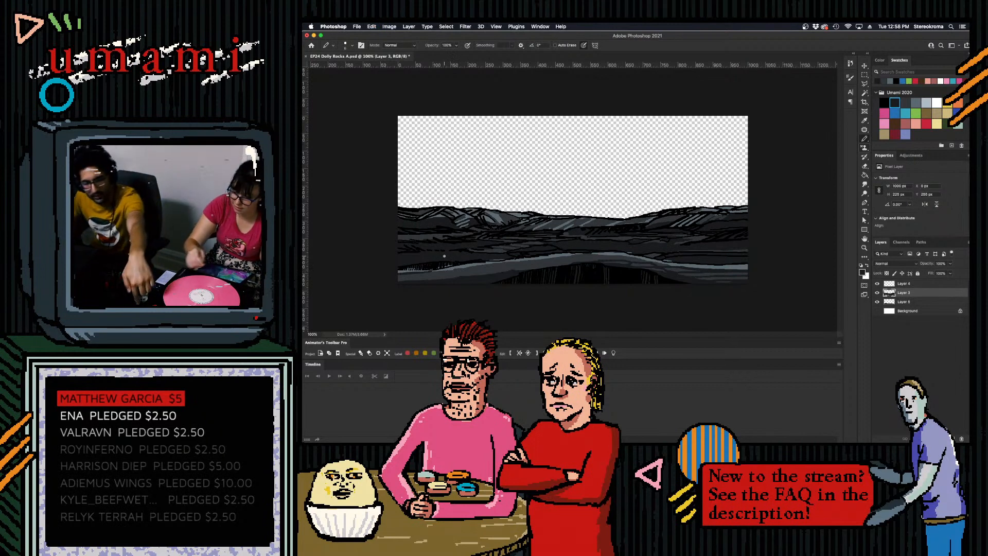
drag(431, 272, 492, 267)
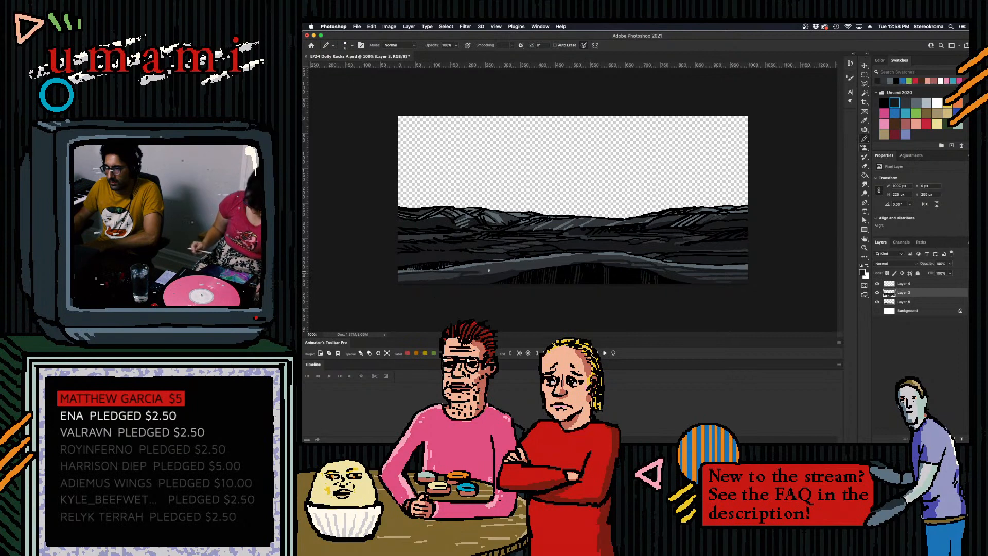
drag(490, 265, 522, 268)
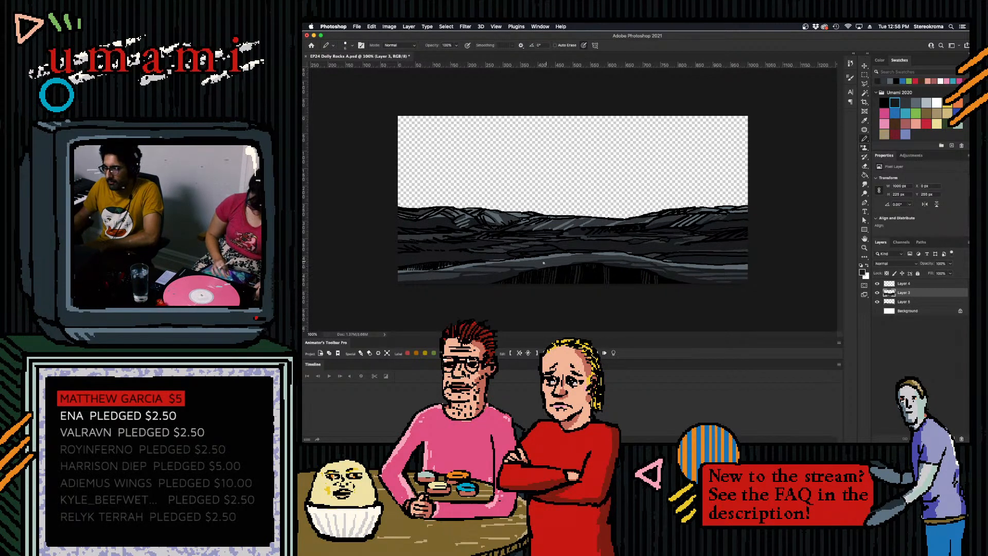
drag(516, 265, 577, 262)
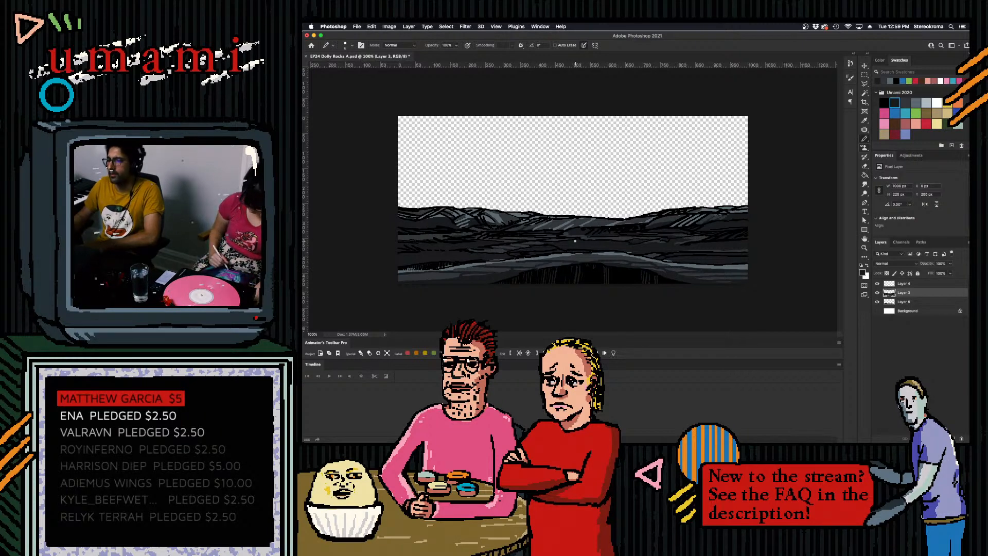
key(cmd+s)
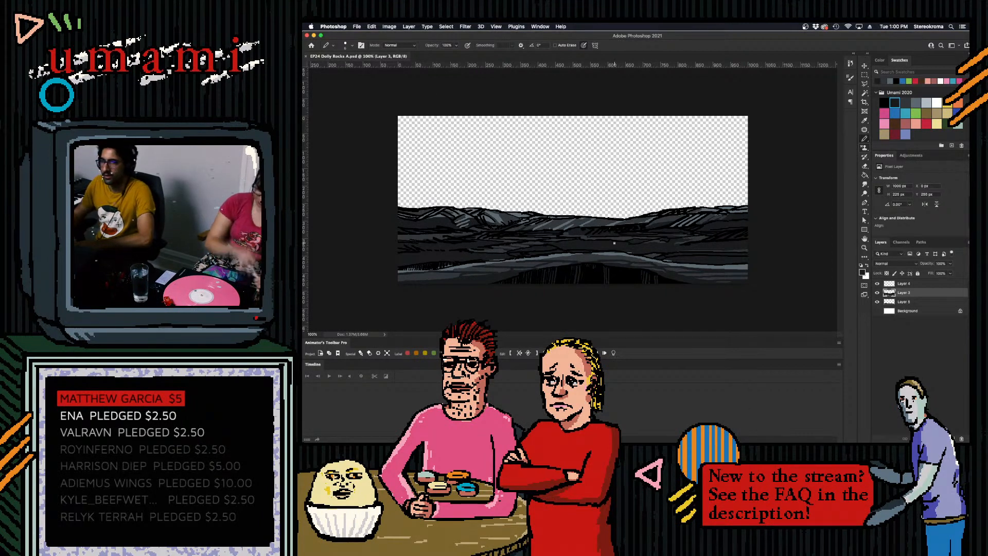
- Browse for a file to open in the Interface Episode 08 folder, with the parent Interface folder sorted by name
click(357, 26)
click(364, 38)
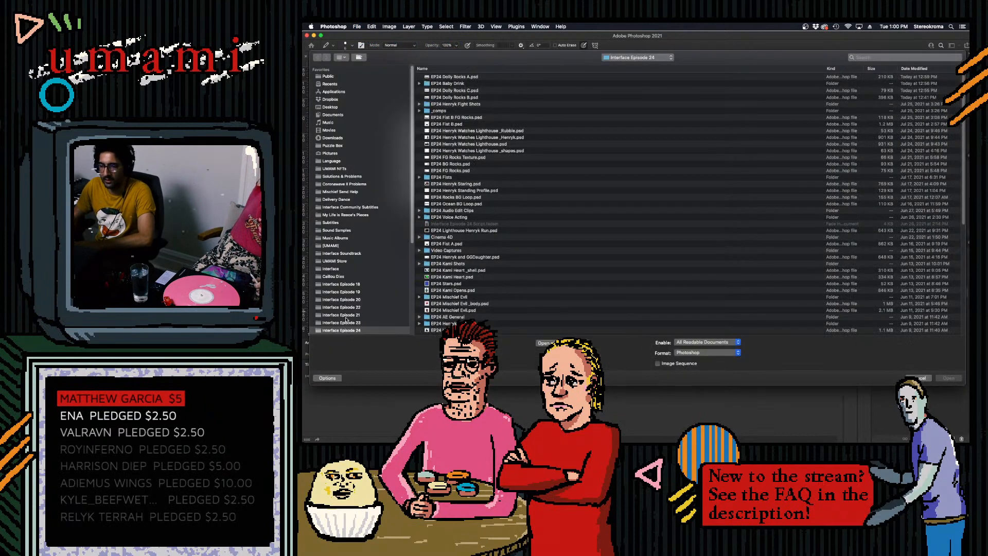
click(633, 57)
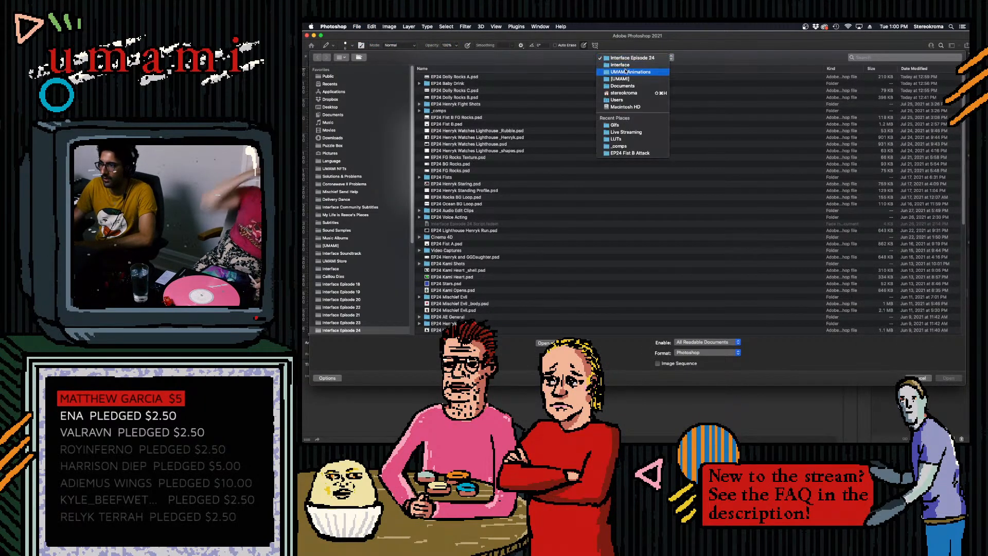
click(629, 65)
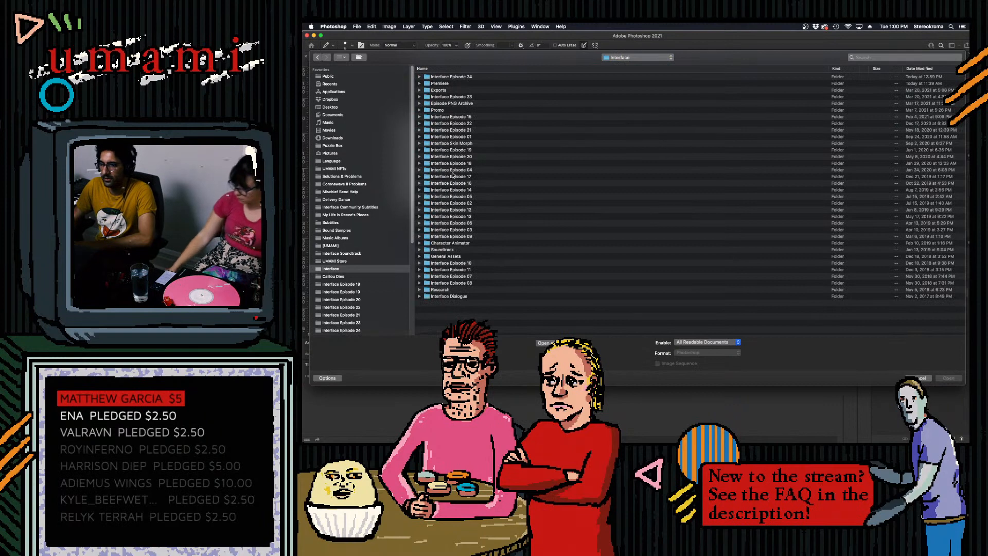
click(473, 69)
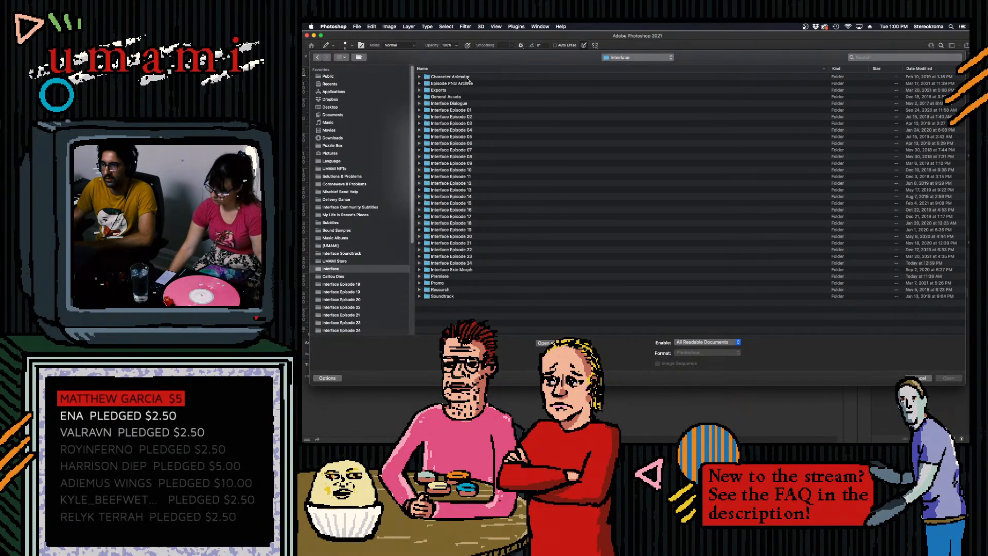
double_click(457, 157)
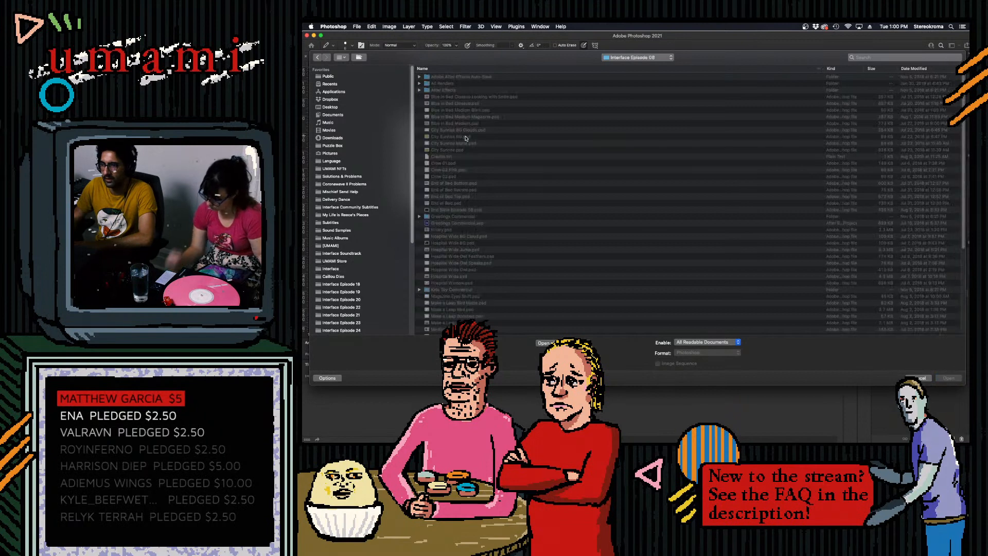
- Preview the Photoshop files in the Interface Episode 08 folder one after another and close the file browser without opening any
click(461, 97)
key(space)
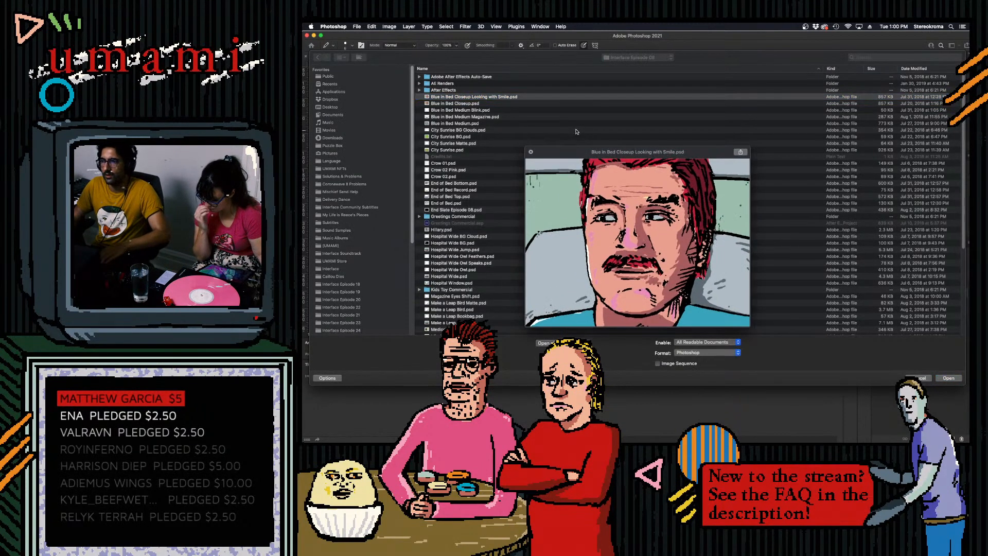
key(Down)
key(Down)
key(Down)
key(Down)
key(Down)
key(Down)
key(Down)
key(Down)
key(Down)
key(Down)
key(Down)
key(Down)
key(Down)
key(Down)
key(Down)
key(Down)
key(Down)
key(Down)
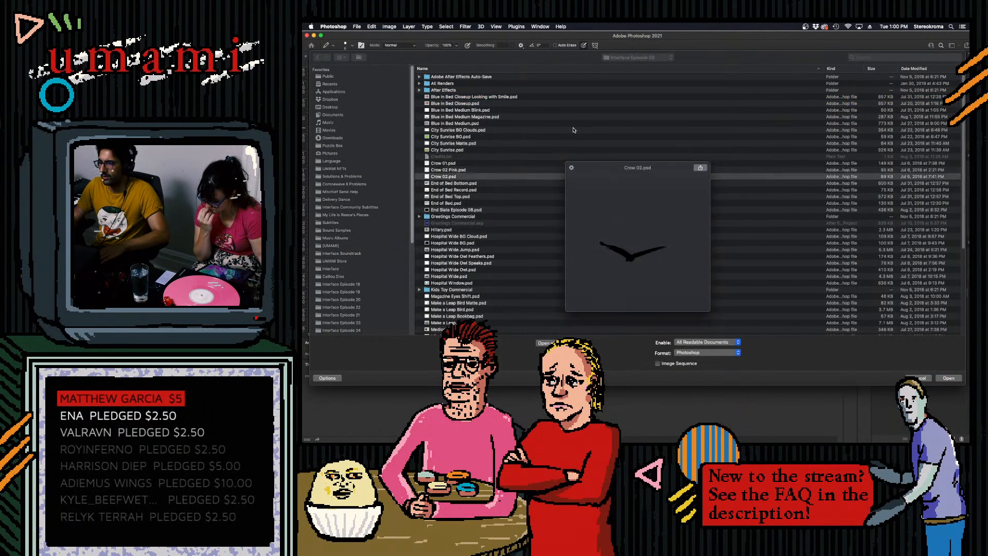
key(Down)
key(Down)
key(Down)
key(Down)
key(Down)
key(Down)
key(Down)
key(Down)
key(Down)
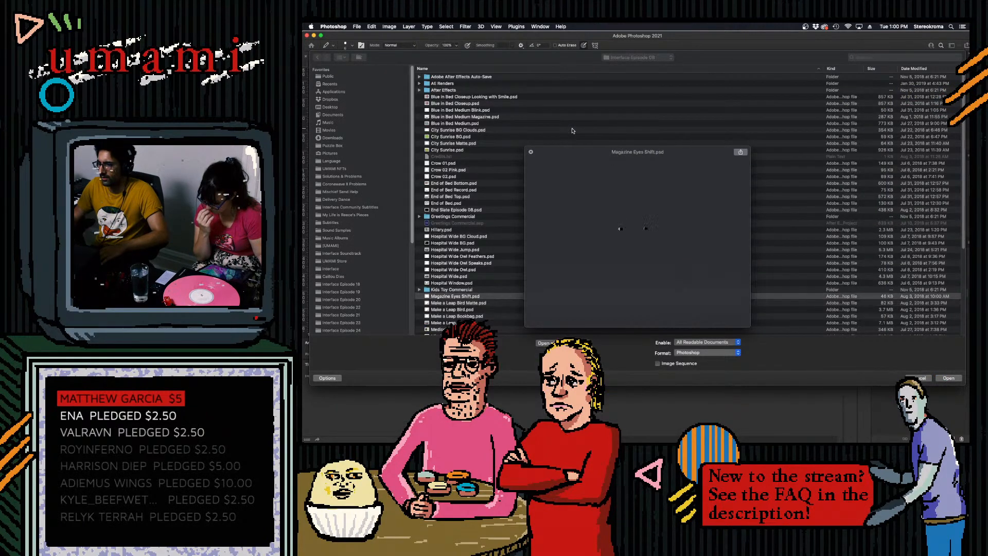
key(Down)
key(Down)
key(Down)
key(Down)
key(Down)
key(Down)
key(Down)
key(Down)
key(Down)
key(Down)
key(Down)
key(Down)
key(Down)
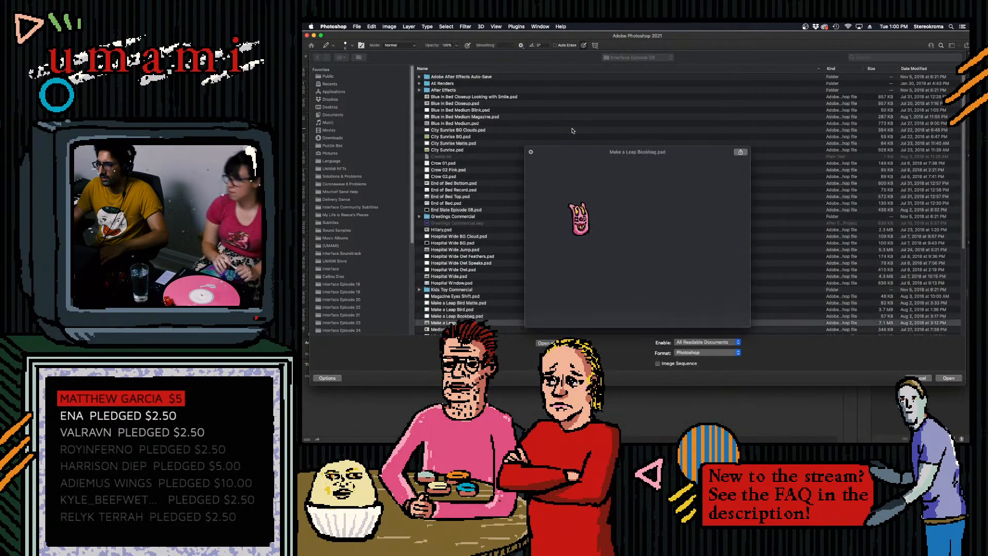
key(Down)
key(Down)
key(Down)
key(Down)
key(Down)
key(Down)
key(Down)
key(Down)
key(Down)
key(Down)
key(Down)
key(Down)
key(Down)
key(Down)
key(Down)
key(Down)
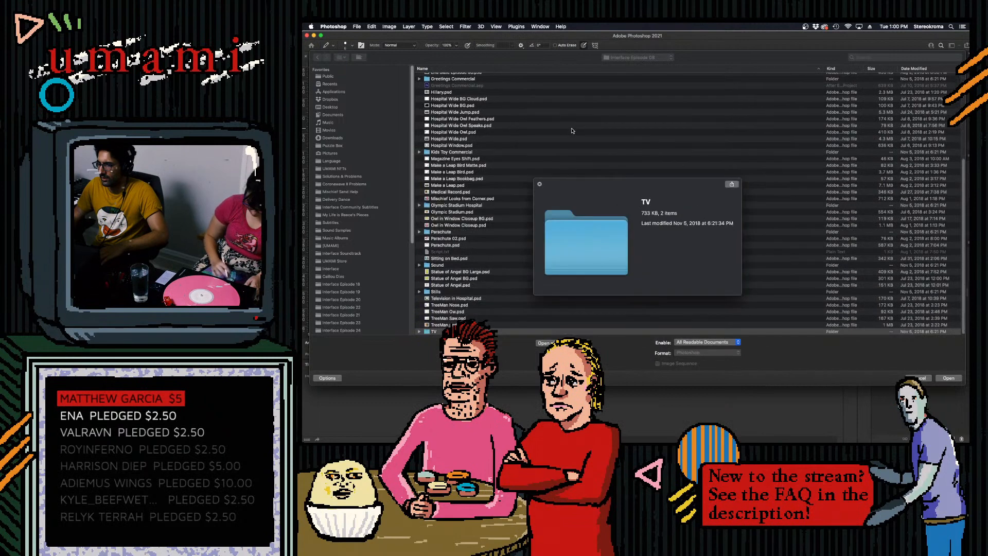
key(Up)
key(Up)
key(Up)
key(Up)
key(Up)
key(Up)
key(Up)
key(Up)
key(Up)
key(Up)
key(Up)
key(Up)
key(Up)
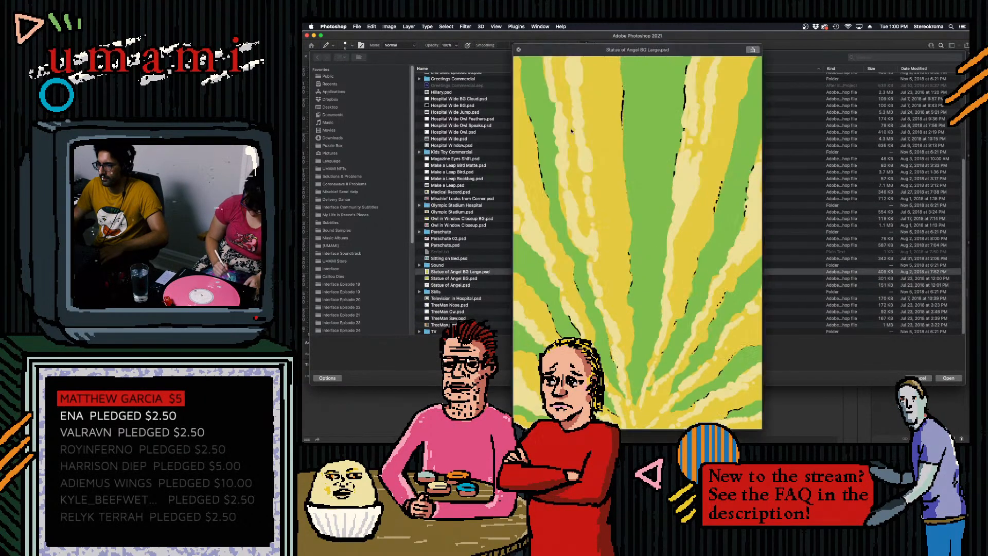
key(Up)
key(Up)
key(Up)
key(Up)
key(Up)
key(Up)
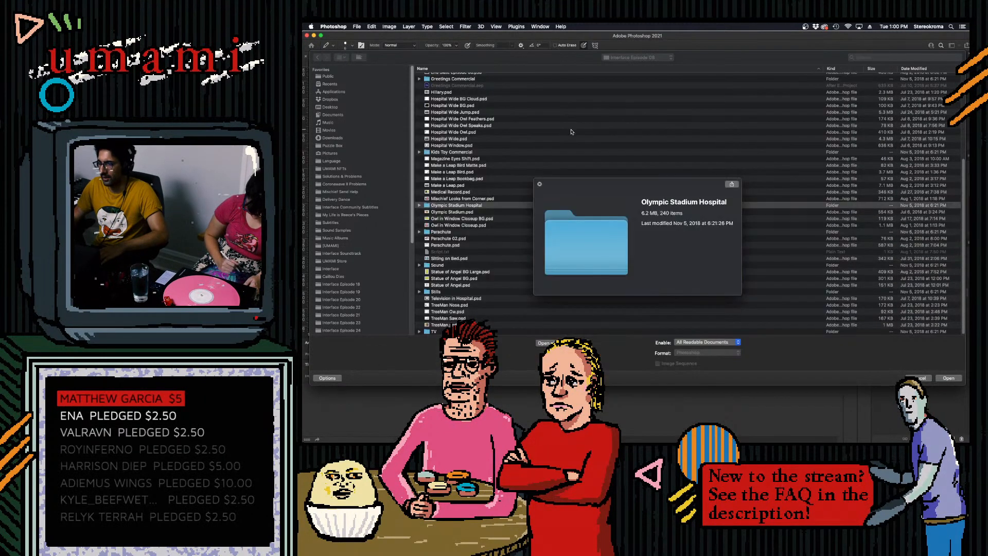
key(space)
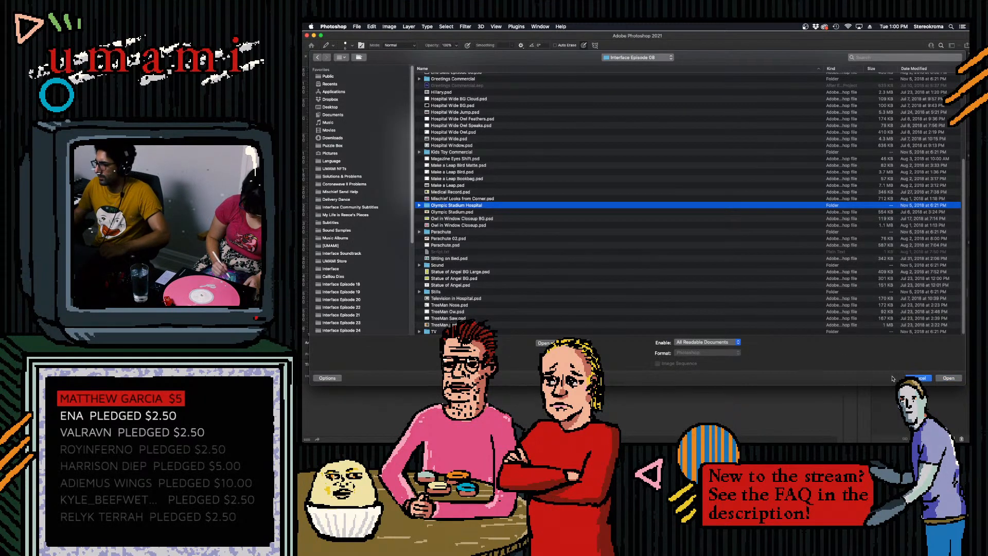
key(Escape)
- Switch to Finder and look through the contents of the Interface Episode 08 folder
click(365, 431)
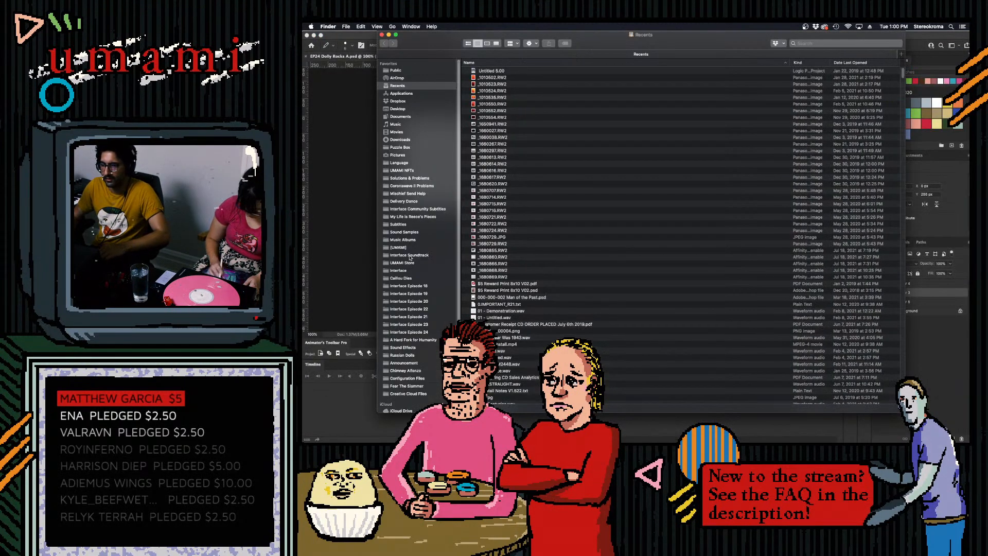
click(410, 293)
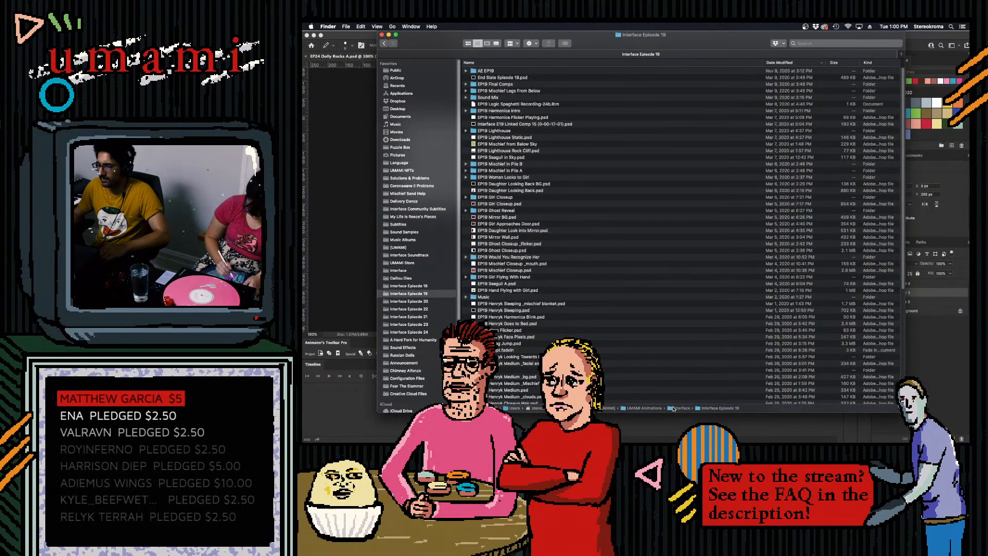
double_click(679, 408)
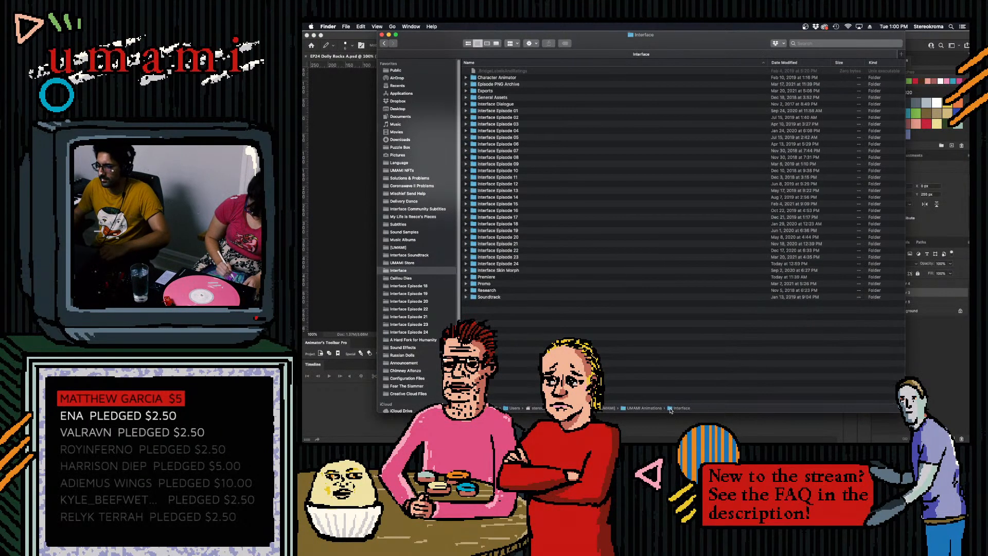
double_click(511, 158)
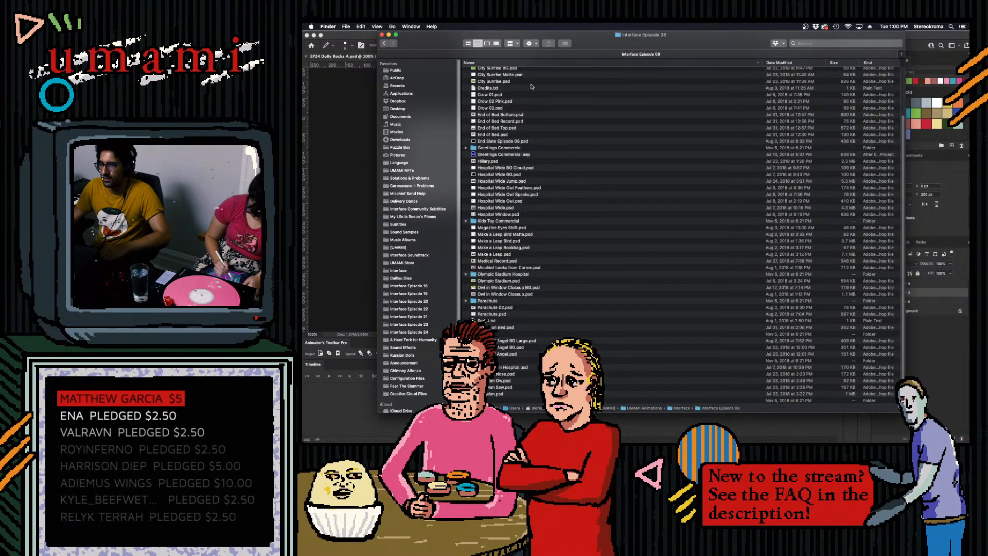
scroll(856, 135, up, 5)
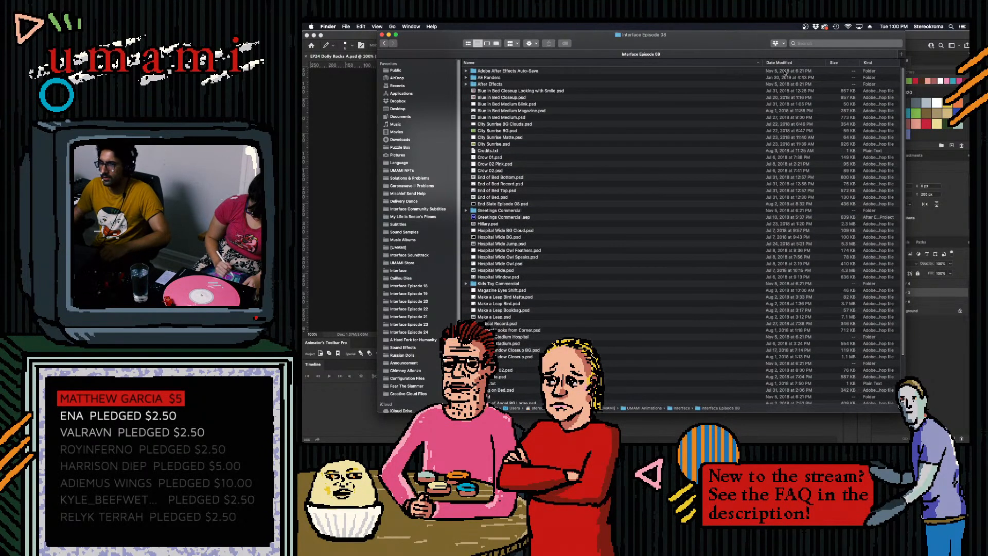
- Preview the video Interface 4K E08 V4.mp4 from the Exports folder, skim through it and close the Finder window
click(384, 43)
click(490, 91)
double_click(496, 90)
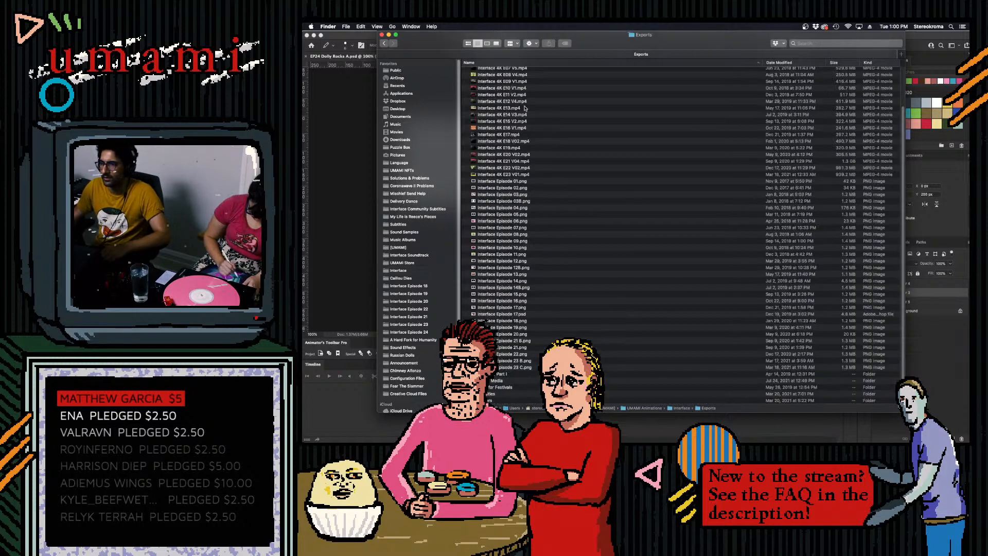
click(520, 75)
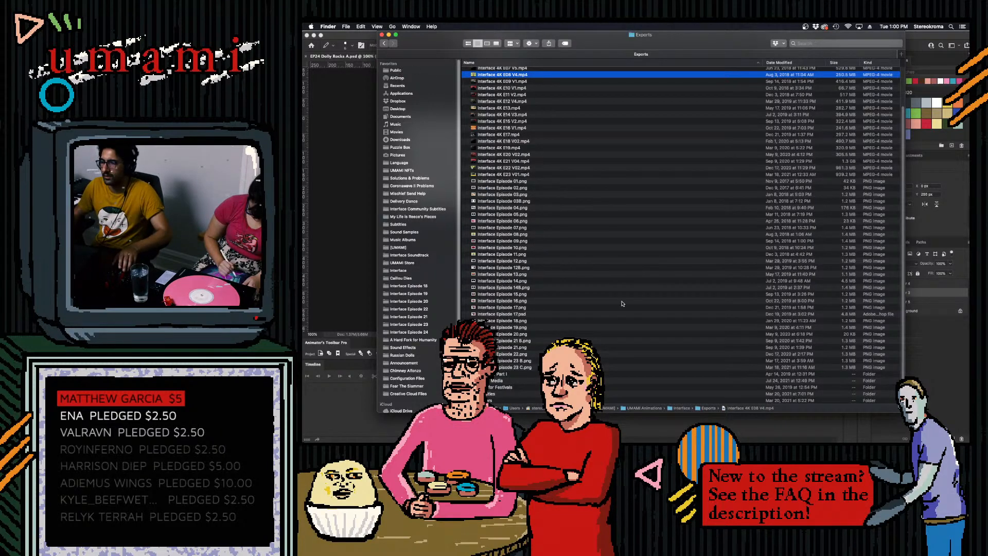
key(space)
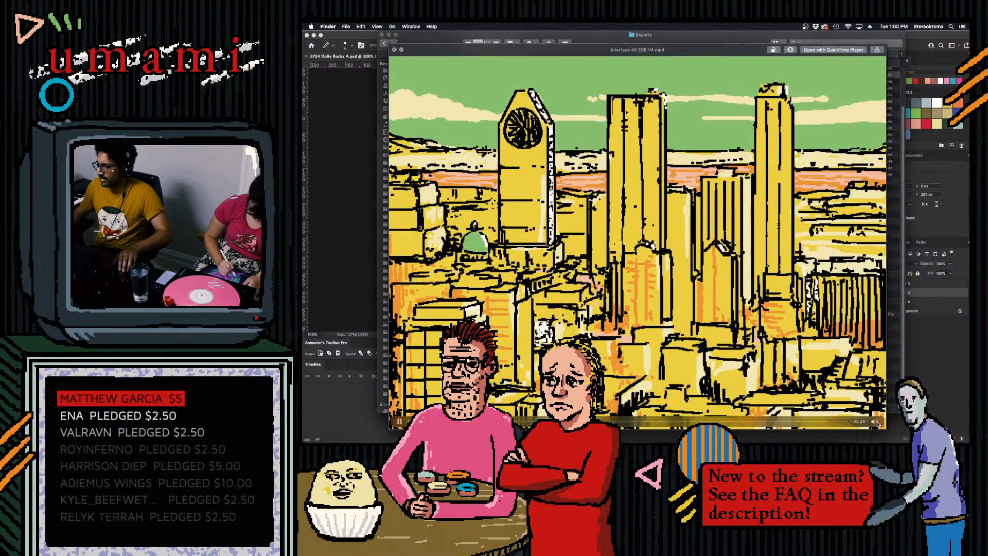
drag(877, 401, 877, 412)
drag(613, 419, 578, 421)
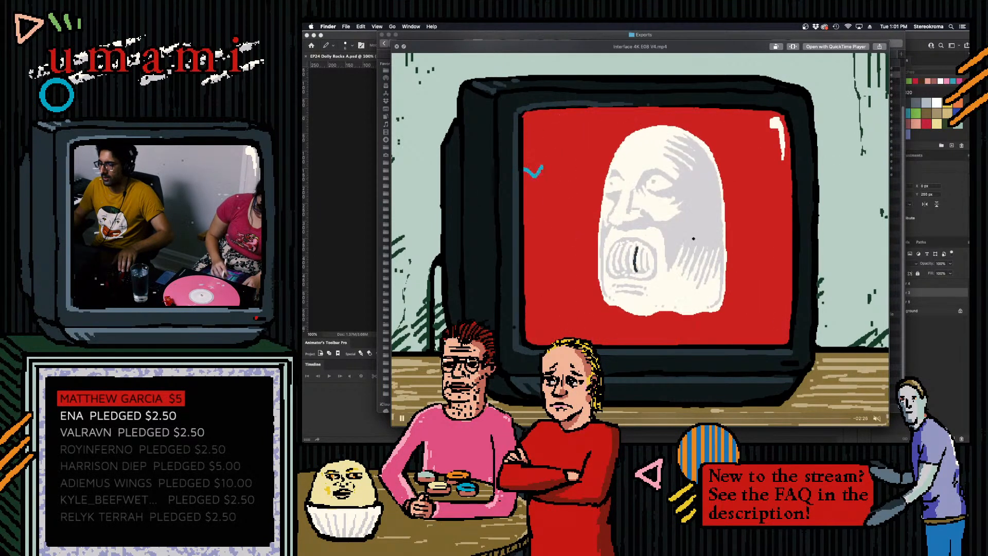
key(space)
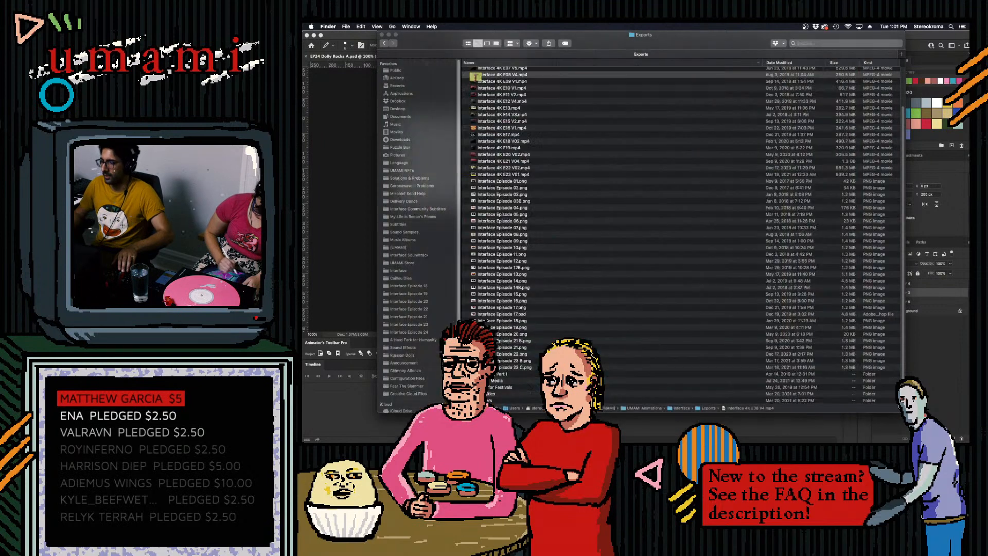
click(382, 34)
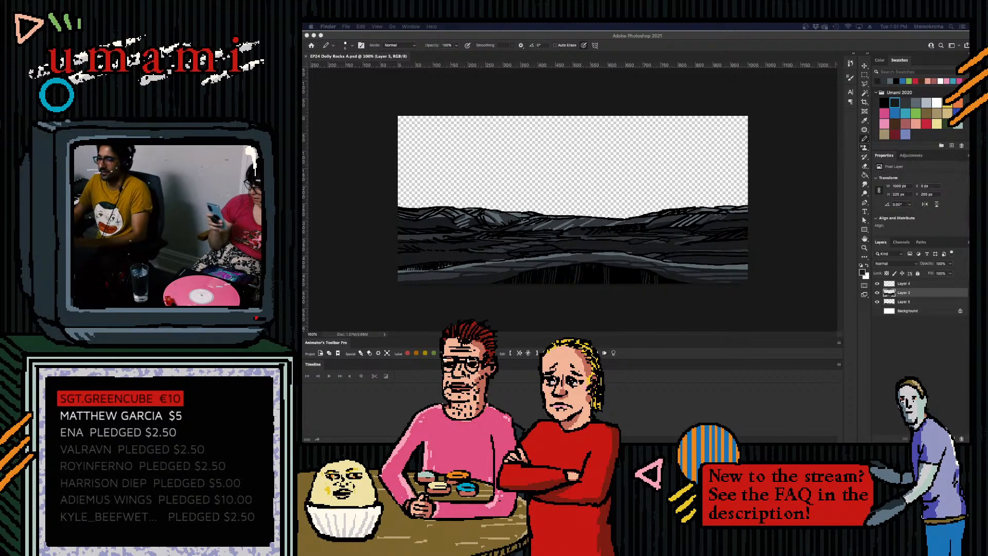
- Switch to After Effects, play the Landscape composition from its start and return to the first frame
click(865, 76)
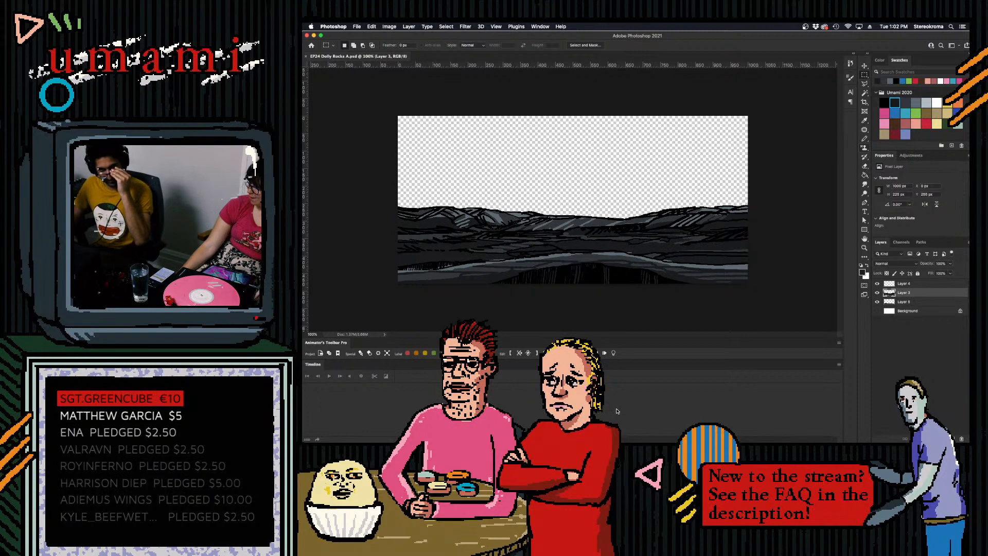
click(750, 428)
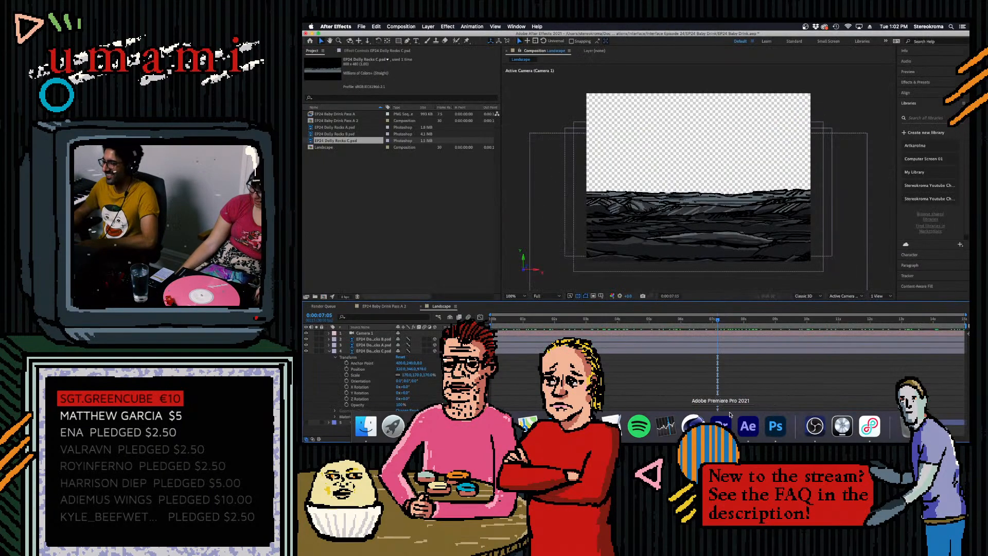
drag(718, 320, 484, 322)
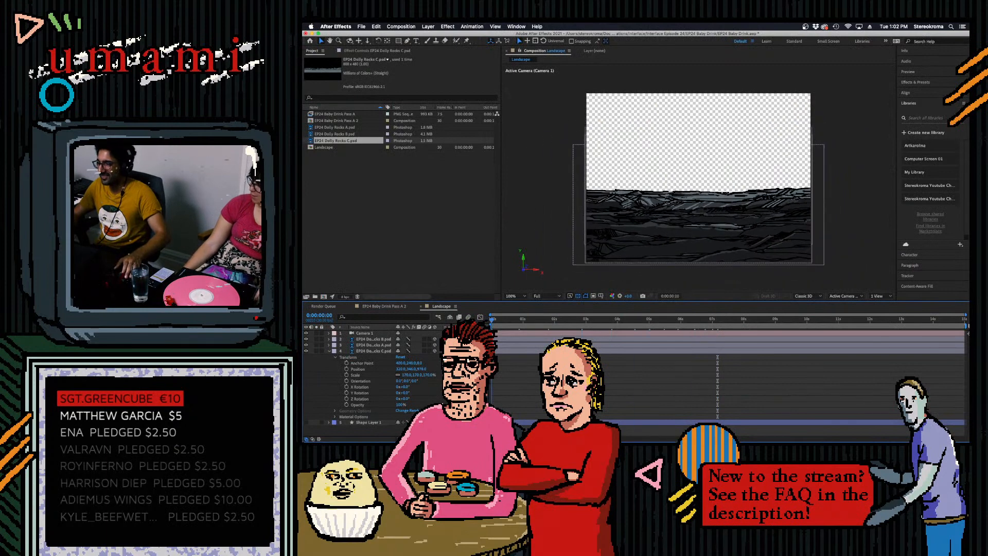
key(space)
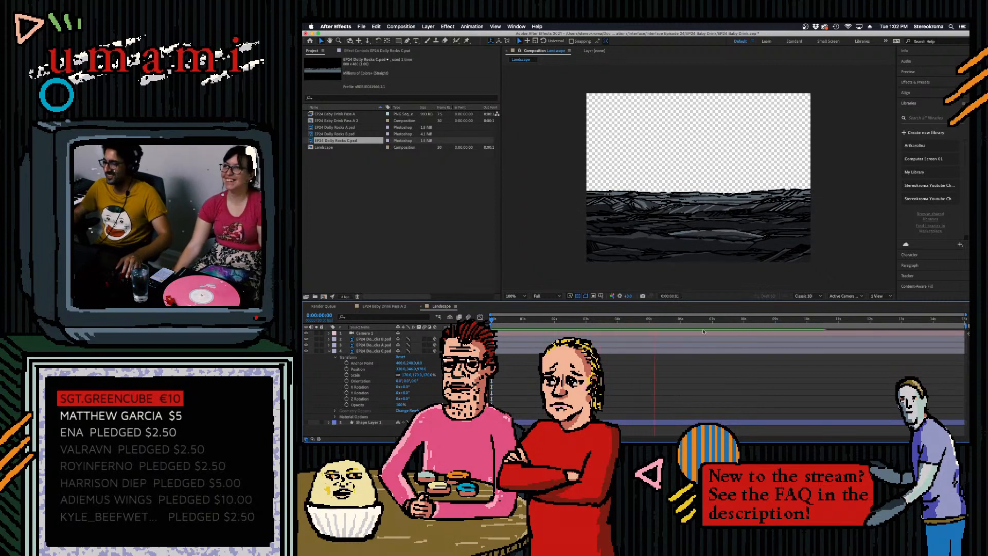
key(space)
drag(854, 320, 787, 327)
key(Home)
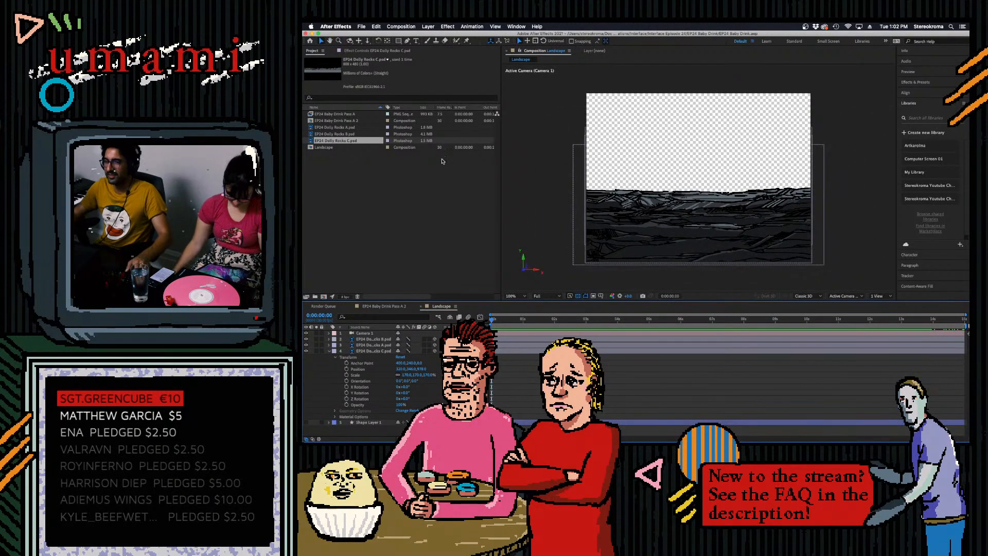
- Open the footage import browser, sort it by date modified and search the Interface Episode 24 folder for "ocean"
click(387, 201)
double_click(479, 188)
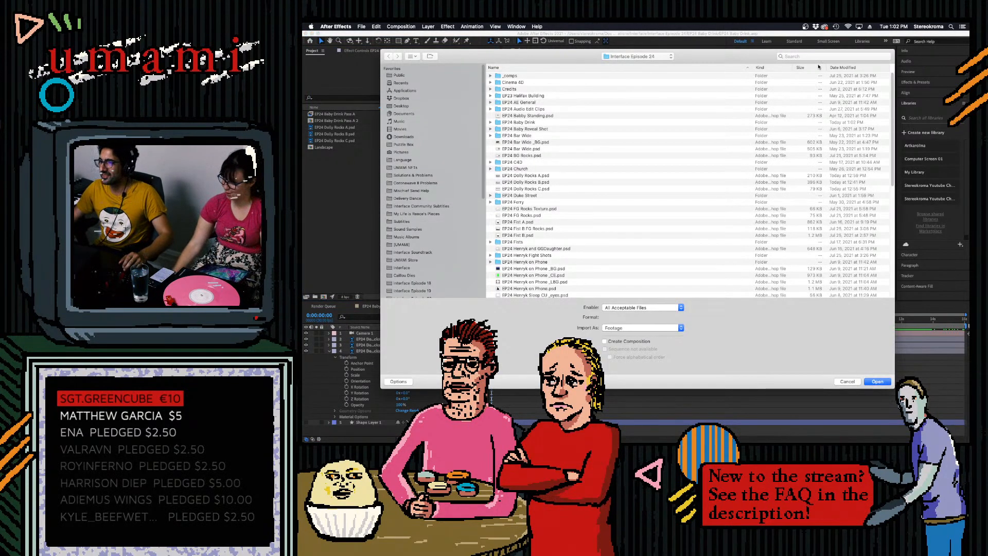
click(845, 68)
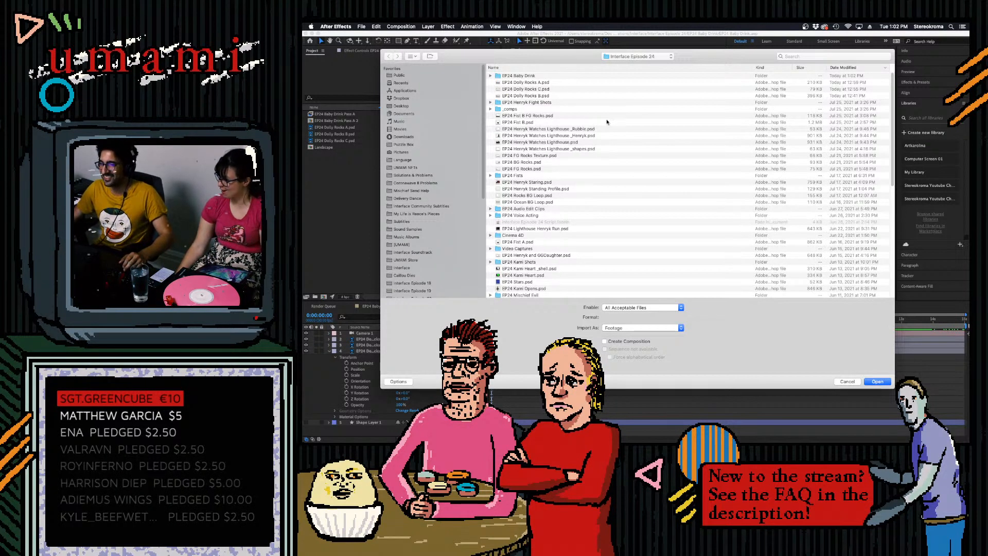
click(562, 137)
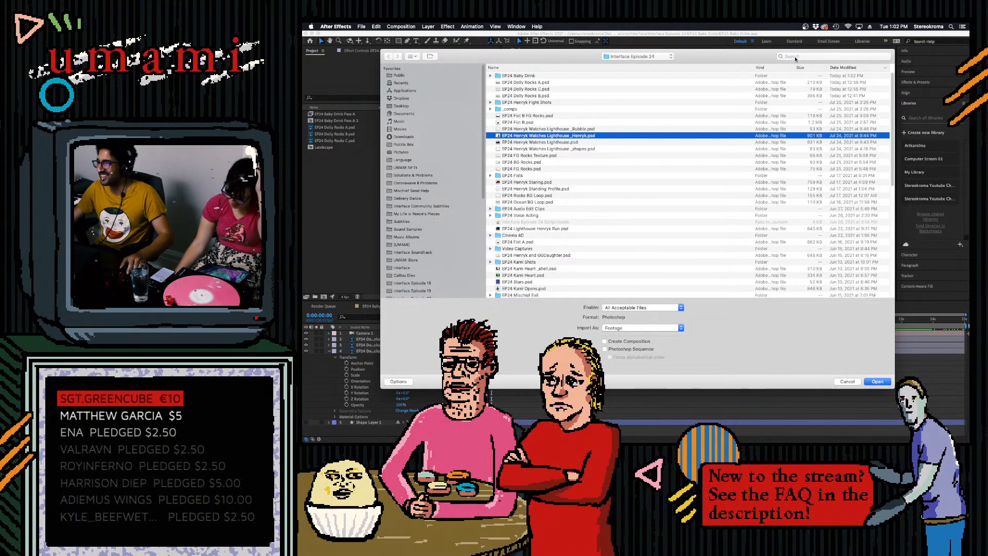
click(779, 58)
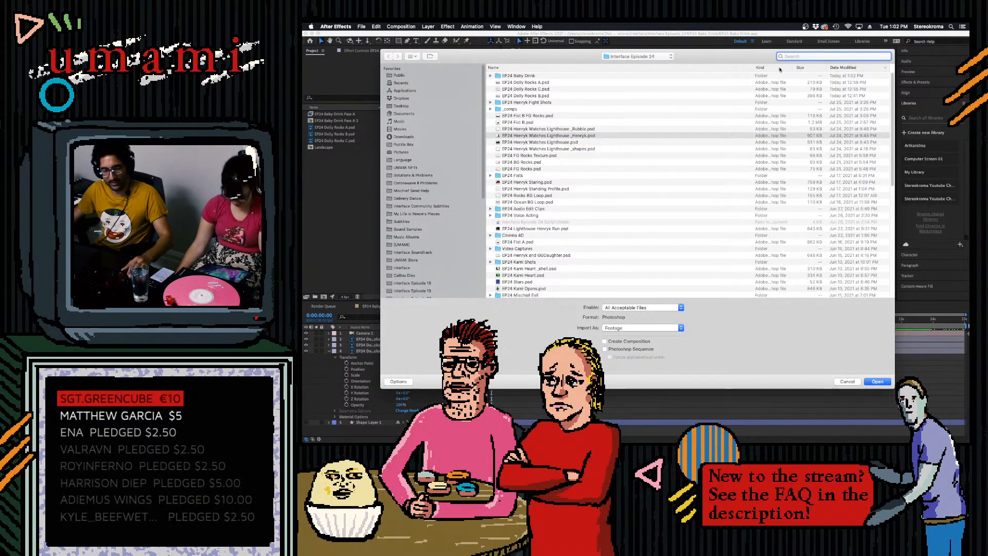
text(oc)
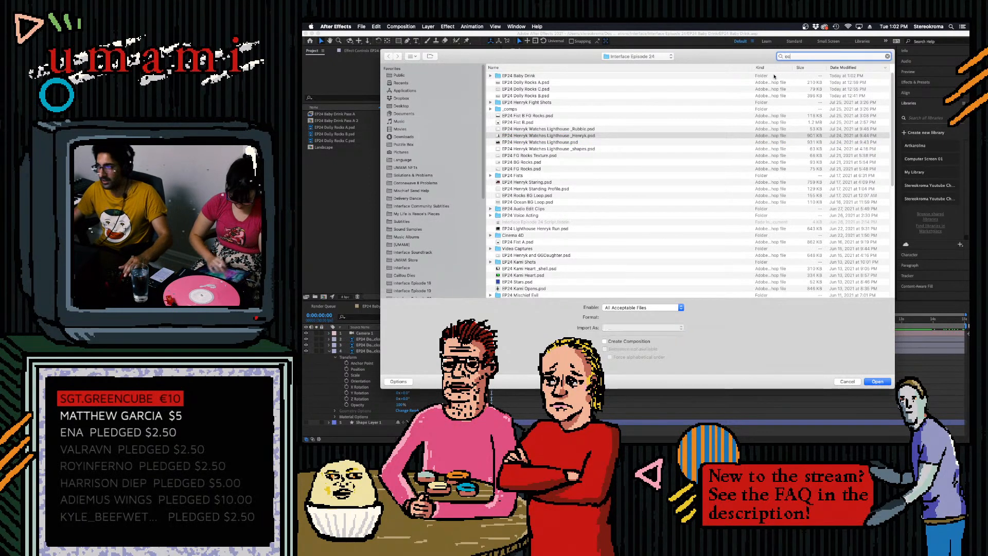
text(ea)
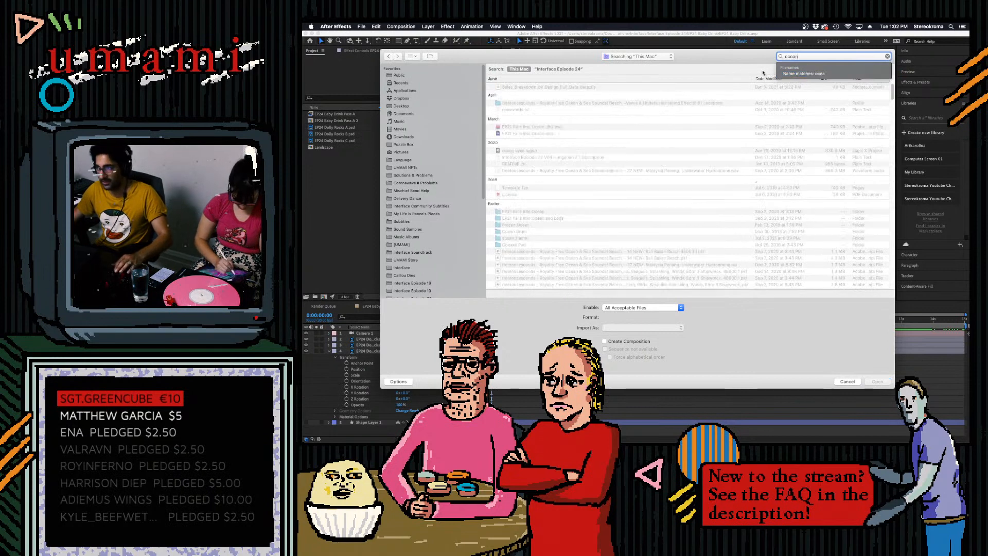
text(n)
click(559, 69)
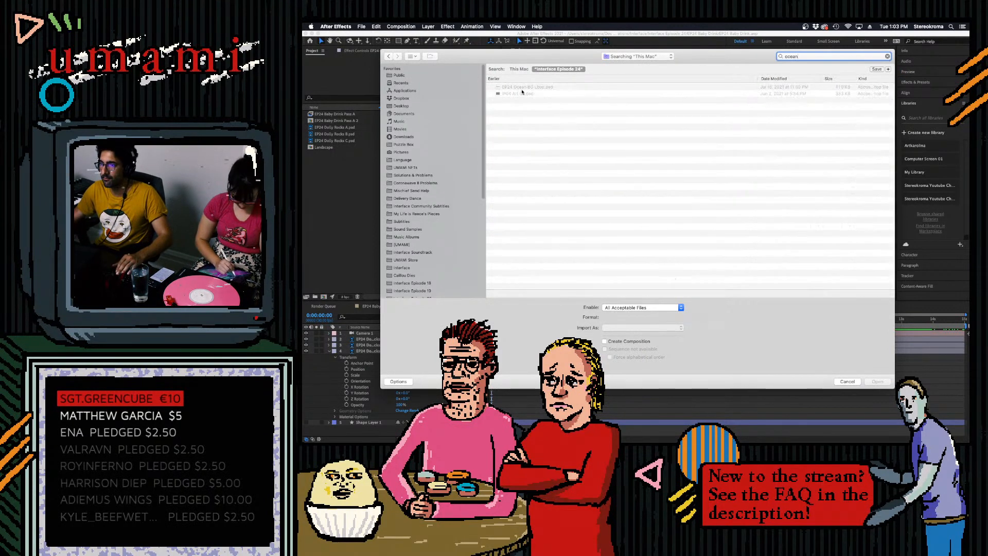
- Import EP24 Ocean BG Loop.psd as footage and place it in the Landscape composition beneath the Dolly Rocks layers
click(532, 88)
key(space)
key(space)
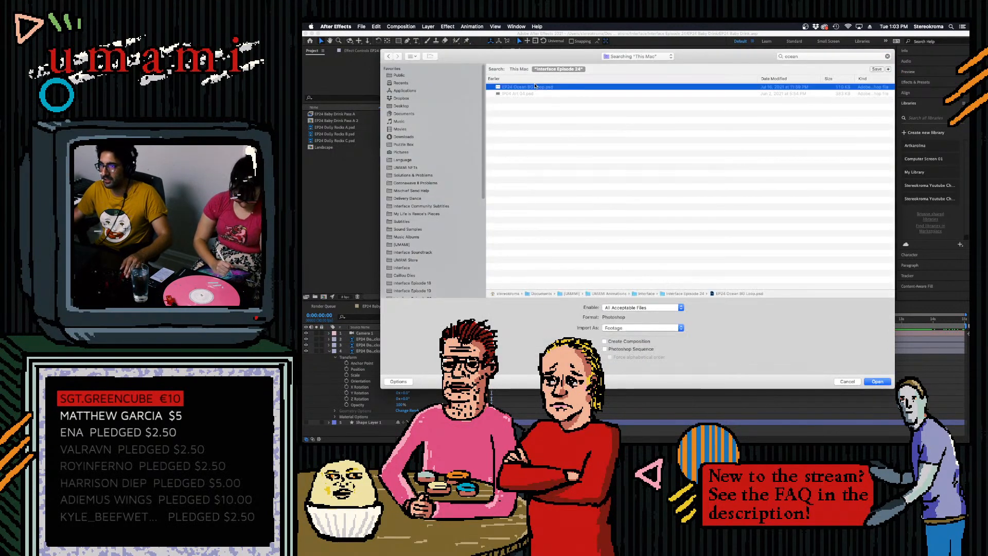
double_click(534, 88)
click(683, 282)
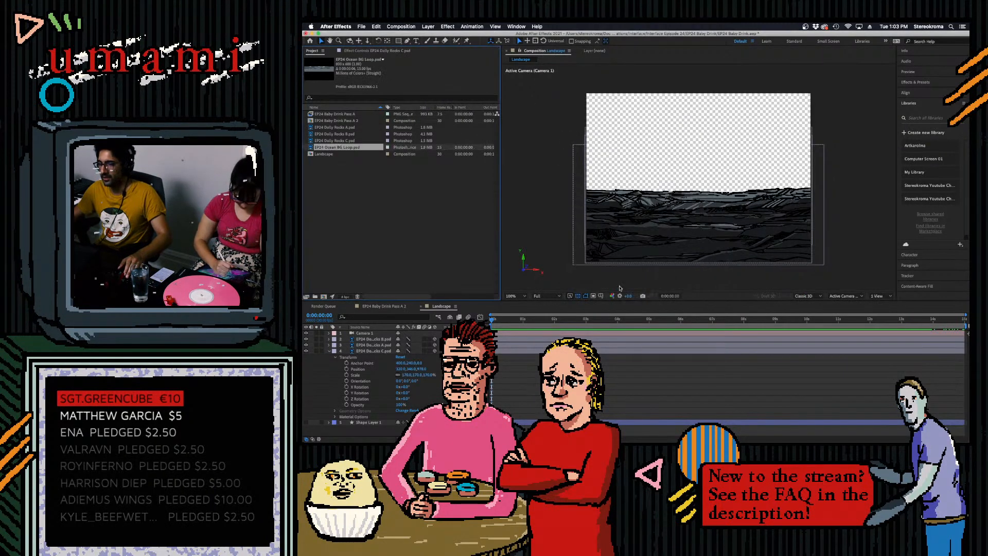
drag(340, 145, 372, 420)
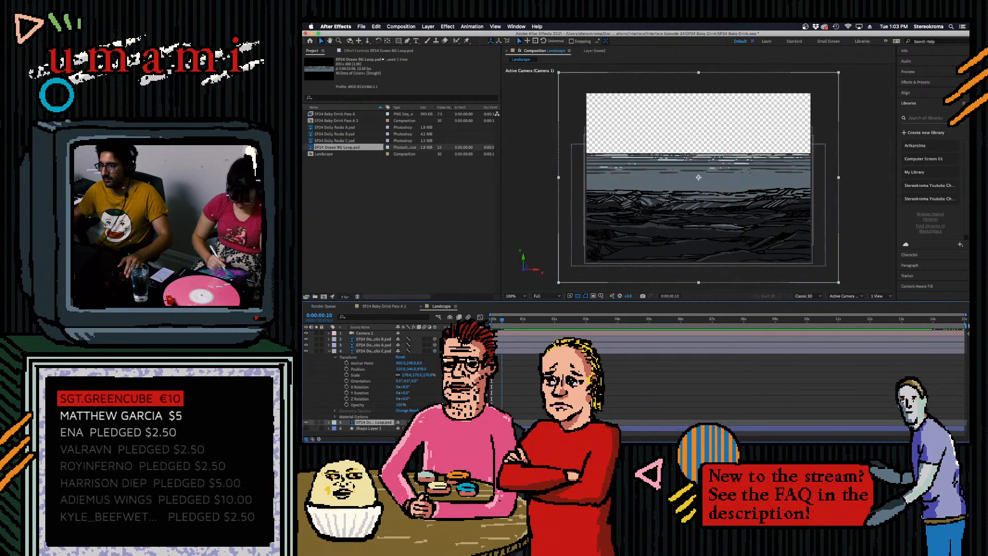
- Make the ocean layer 3D and lower it so its horizon sits closer to the rocks
click(329, 422)
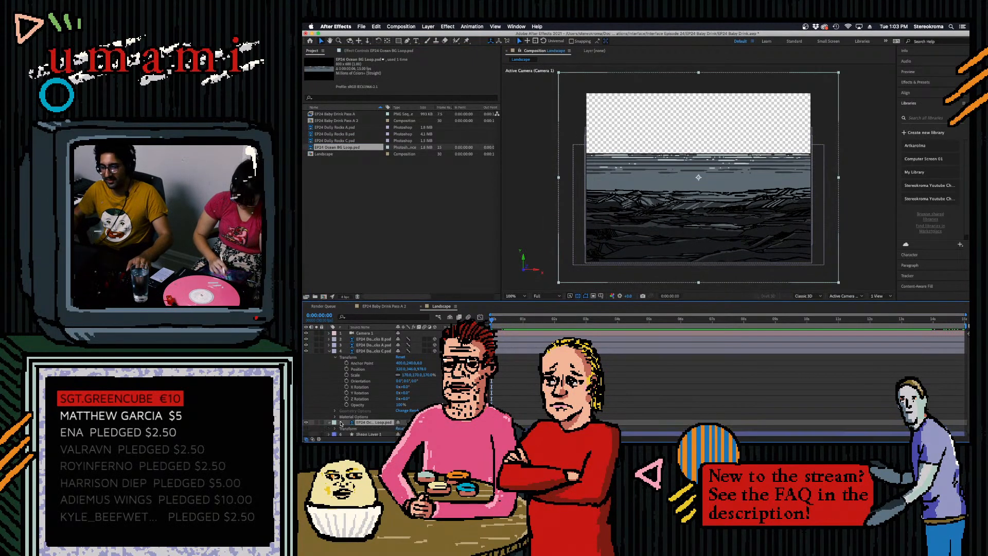
click(435, 422)
click(335, 429)
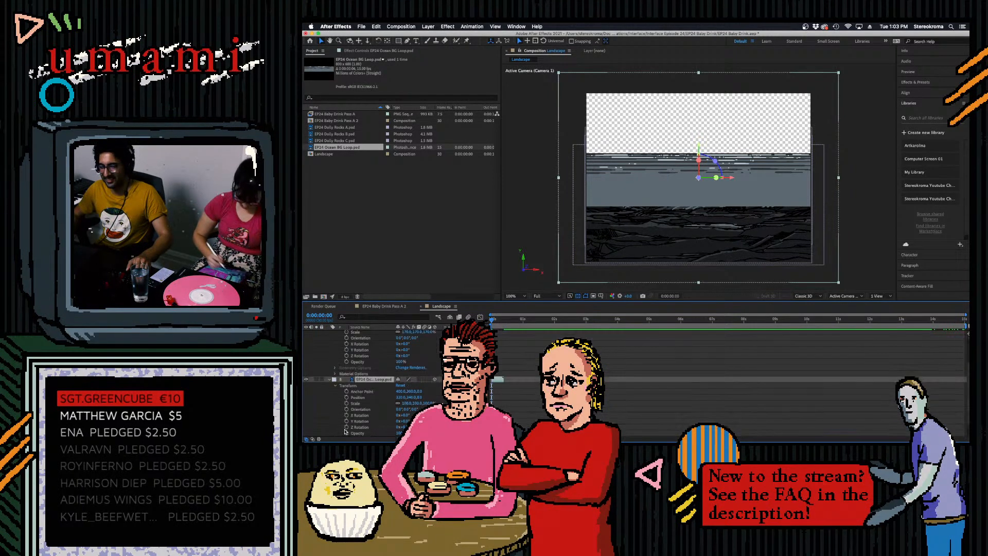
drag(416, 400, 445, 401)
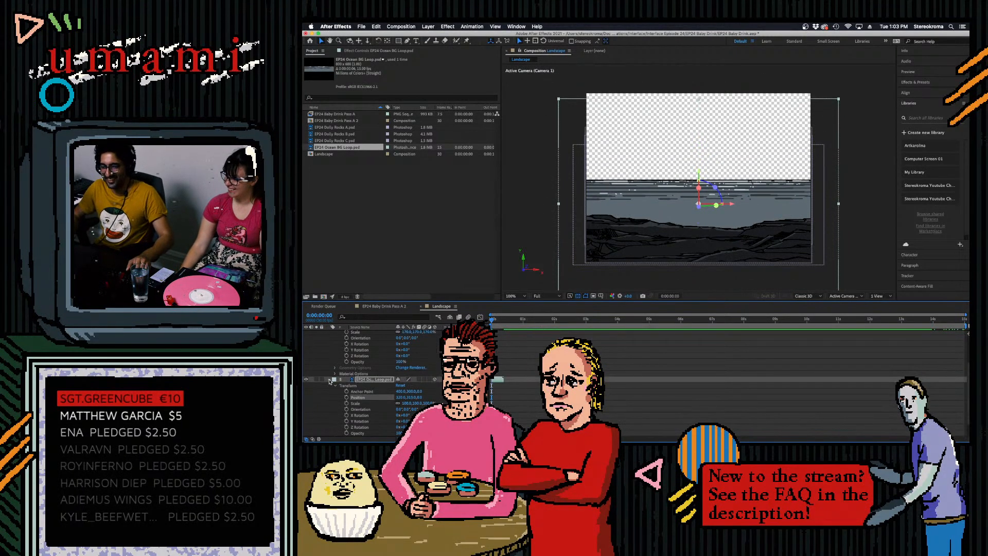
click(329, 380)
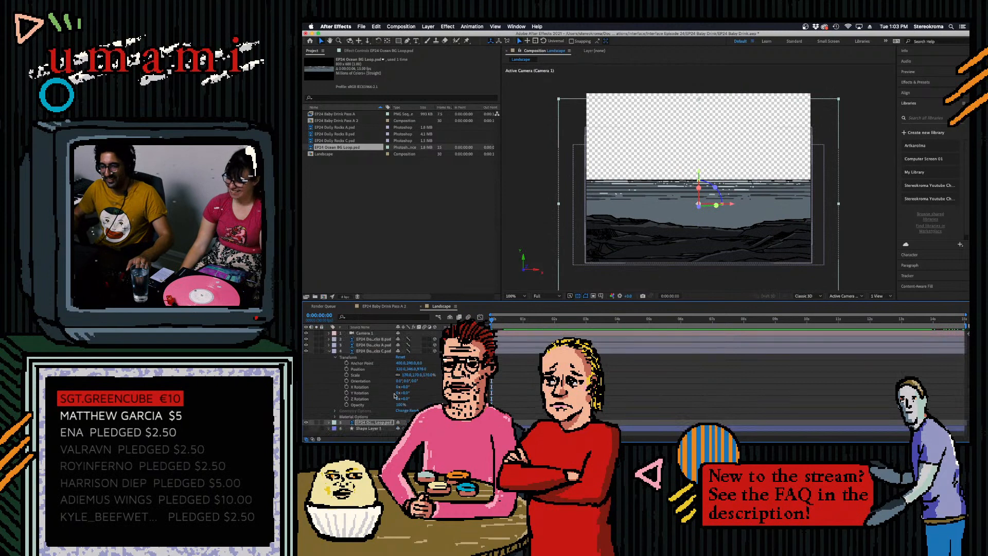
- Push the ocean layer far back in depth behind the rocks and scale it to about 215% to fill the frame width
click(330, 422)
drag(419, 385, 925, 360)
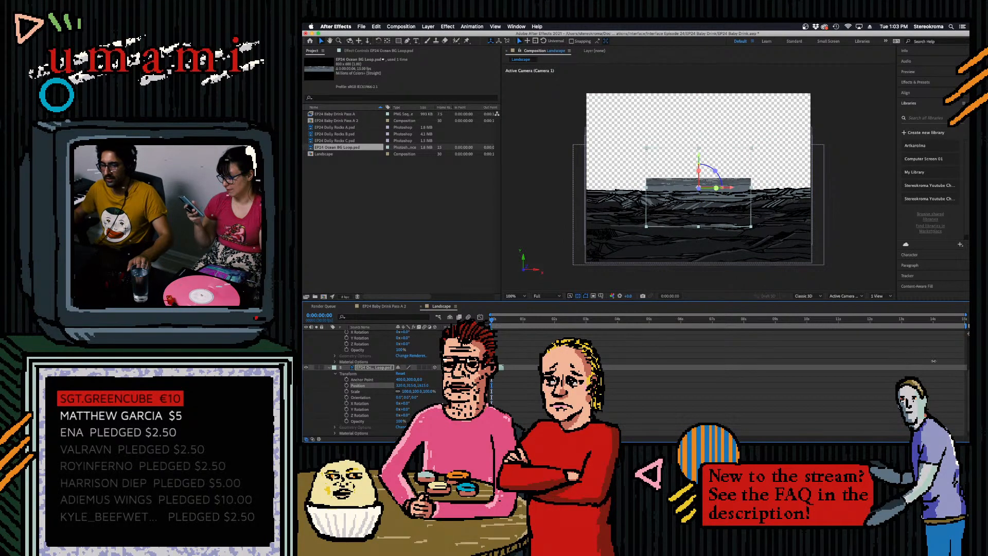
drag(416, 392, 473, 391)
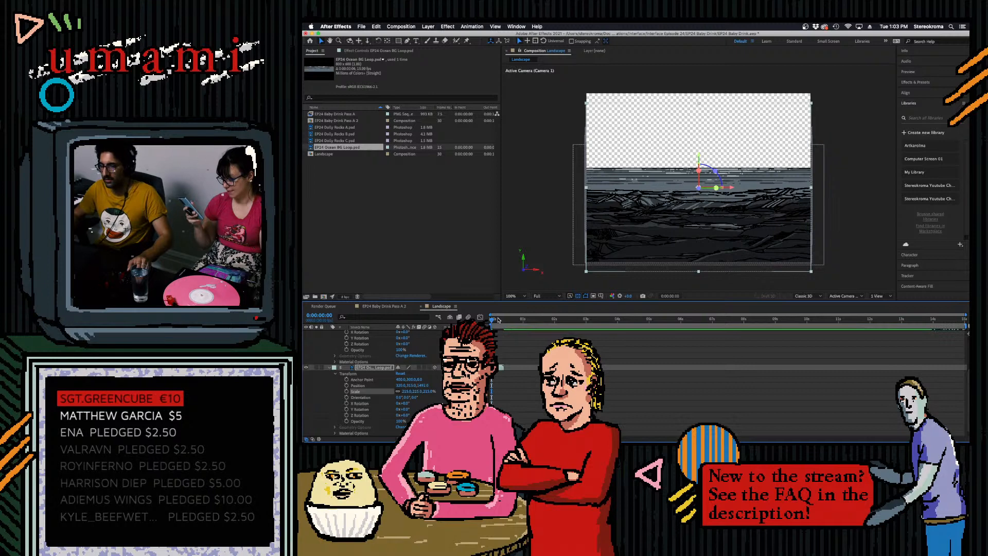
- Enable time remapping on the ocean layer and add a Time Remap keyframe at frame 11
right_click(367, 368)
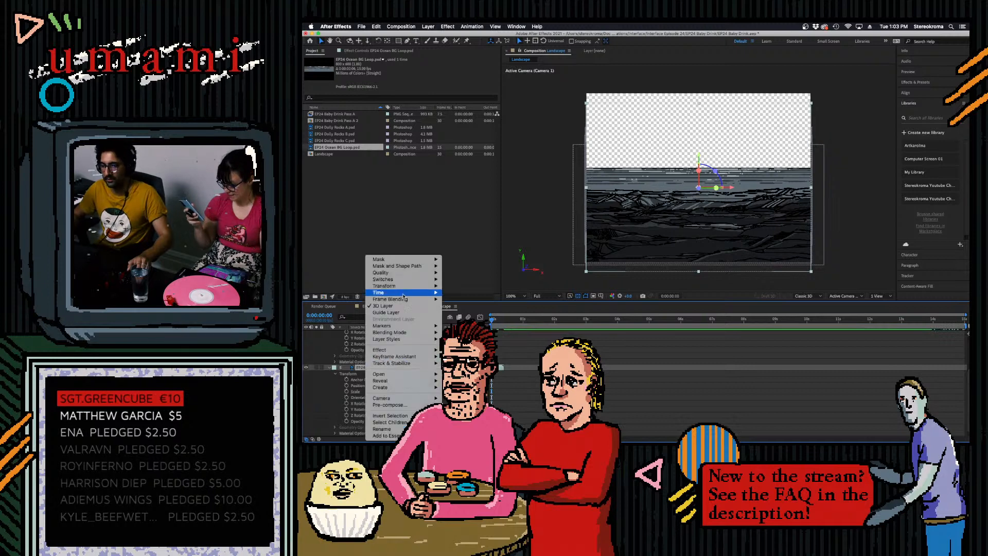
mouse_move(402, 293)
click(474, 293)
click(504, 324)
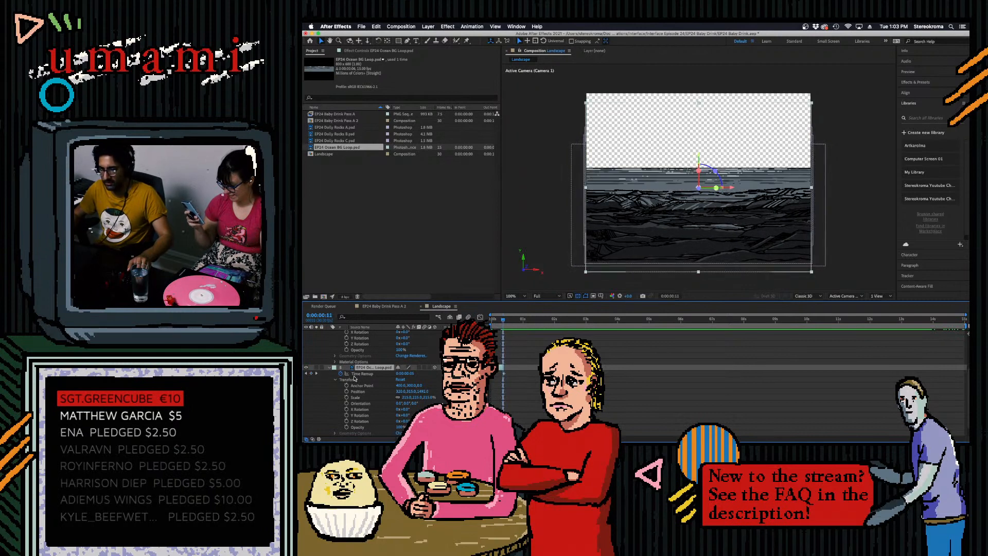
click(311, 374)
key(Page_Down)
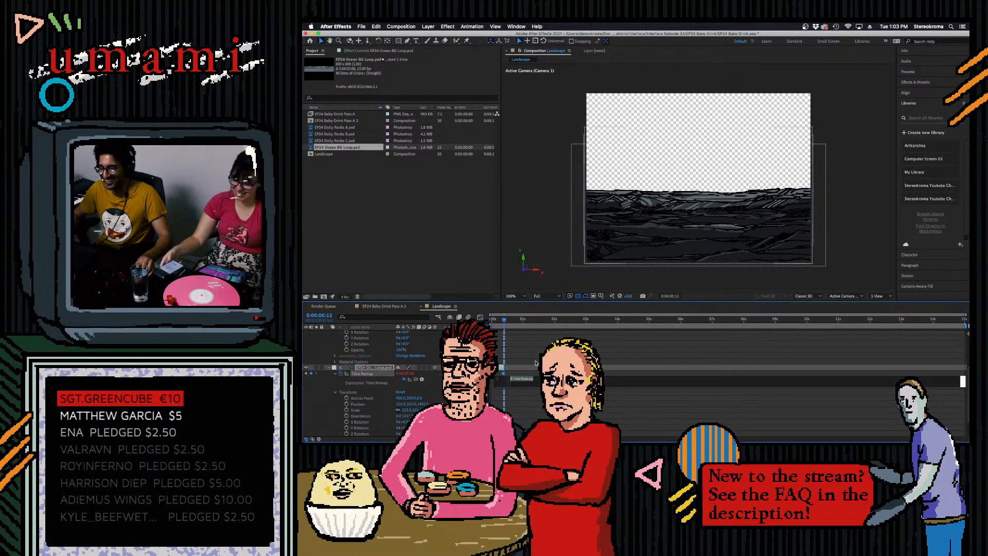
alt+click(347, 374)
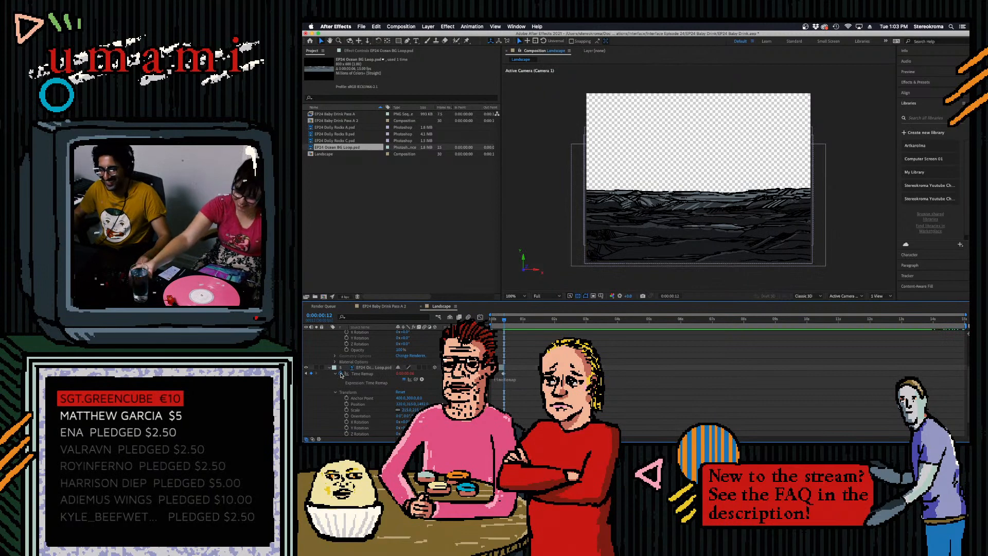
alt+click(346, 373)
- Step back and forth through the frames around 11 and 12 to check where the ocean loop's drawings end
drag(965, 315, 521, 315)
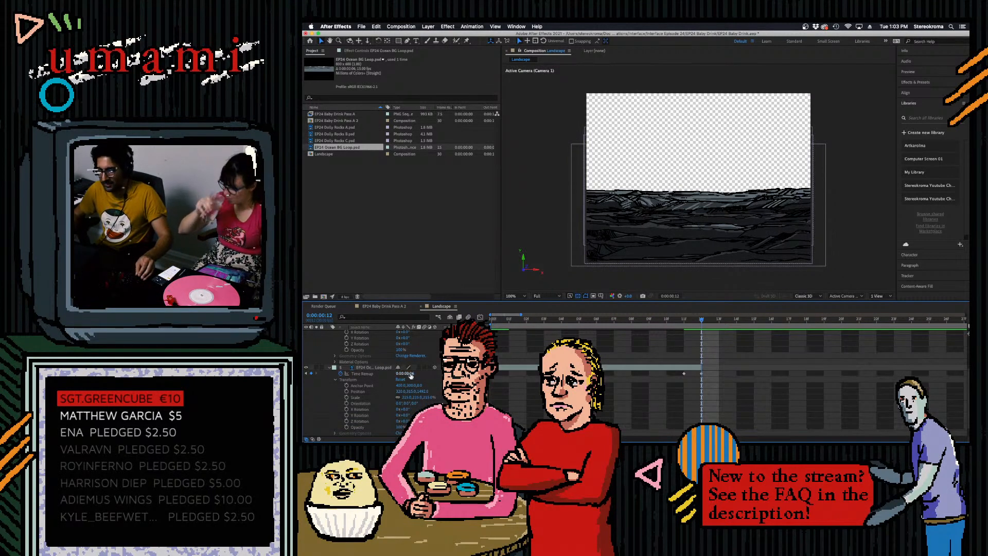
click(681, 320)
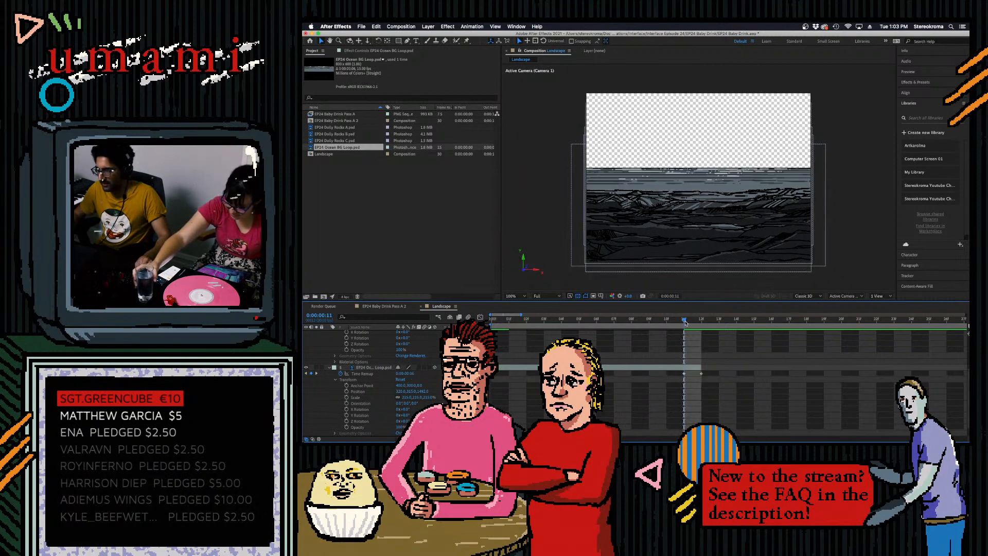
key(Page_Down)
key(Page_Up)
key(Page_Up)
key(Page_Down)
key(Page_Down)
key(Page_Up)
key(Page_Down)
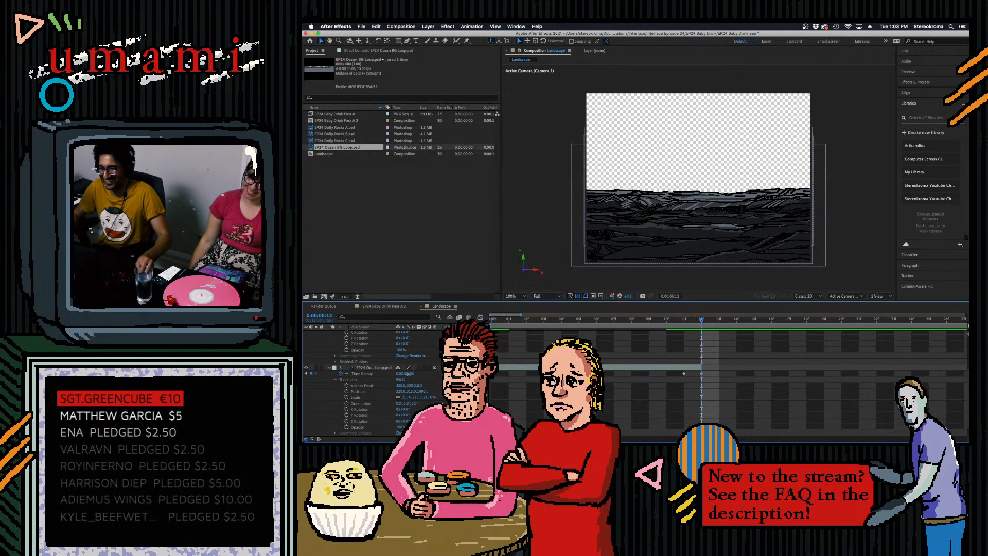
- Add a loopOut expression to the ocean layer's Time Remap property
drag(405, 374, 402, 407)
alt+click(340, 373)
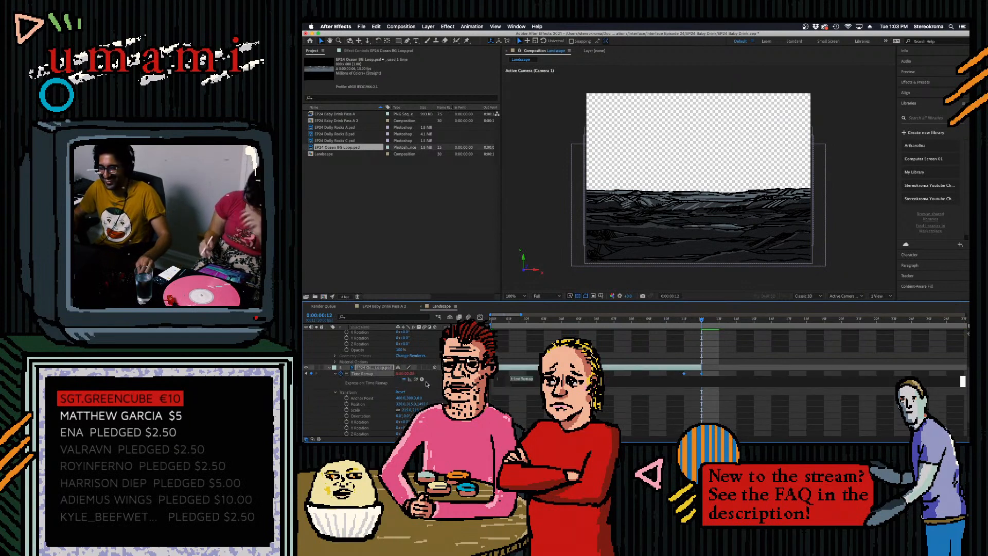
click(422, 379)
mouse_move(453, 409)
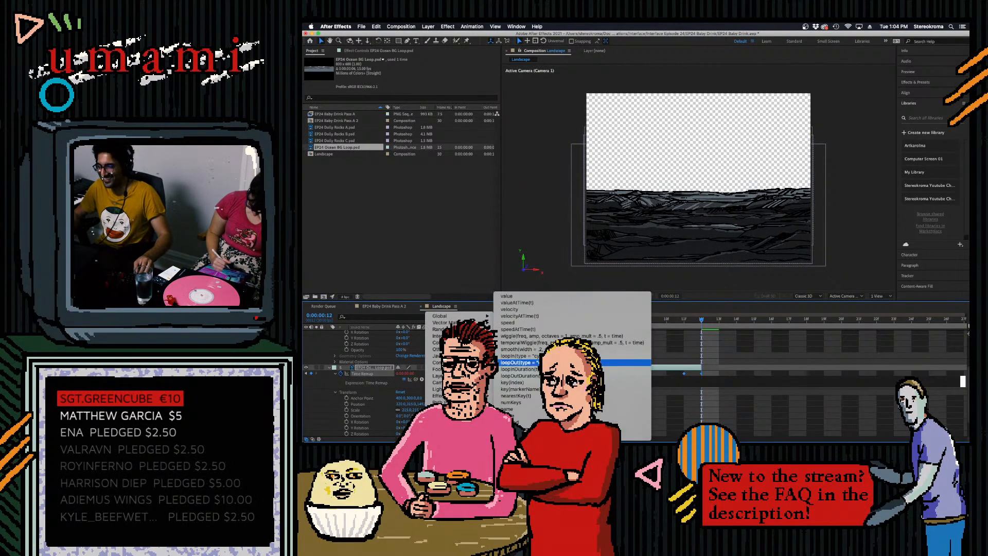
click(633, 362)
- Extend the looping ocean layer to the end of the composition and preview it
drag(522, 314, 968, 316)
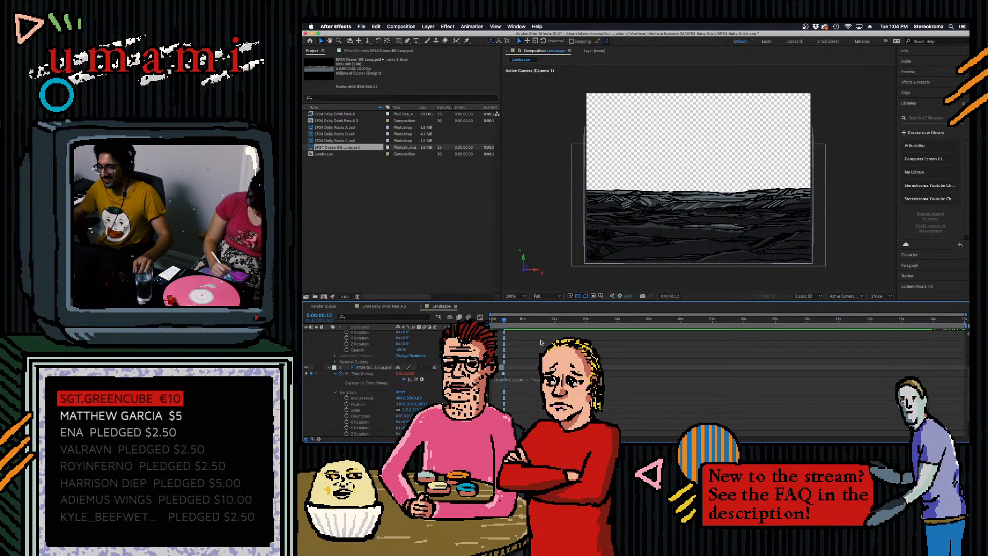
right_click(504, 366)
click(790, 388)
click(694, 353)
click(507, 368)
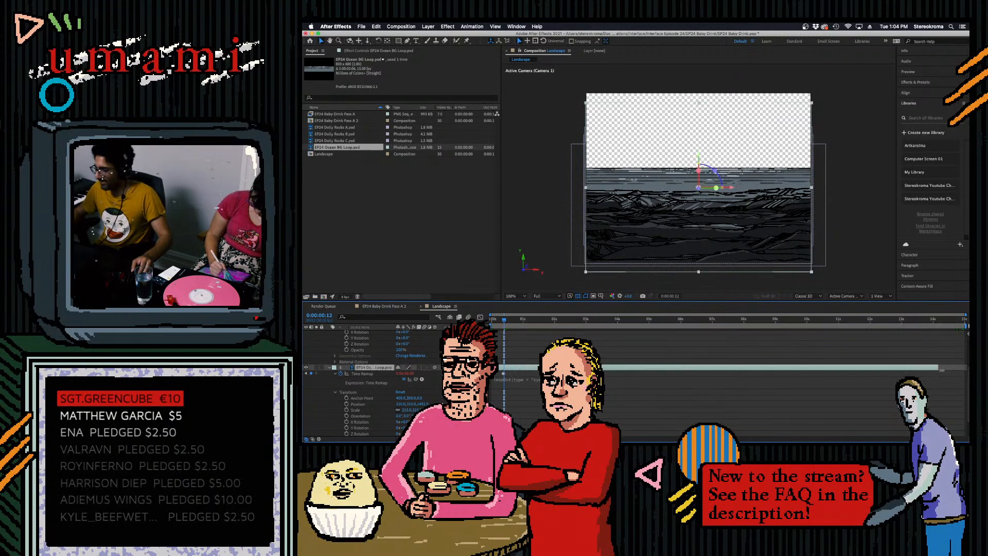
key(space)
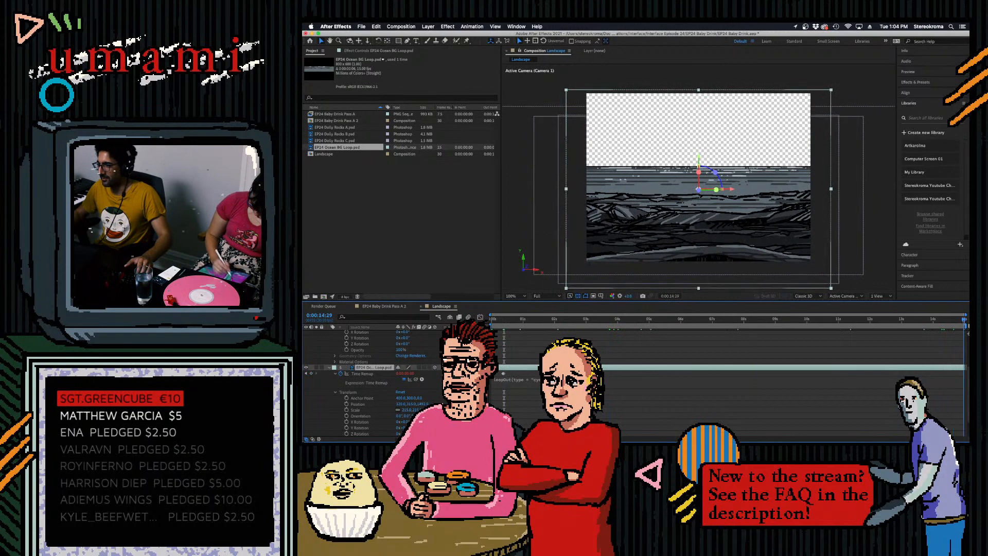
- Lower the ocean layer further and push it deeper behind the rocks, judging the depth at the composition's last frame
click(330, 367)
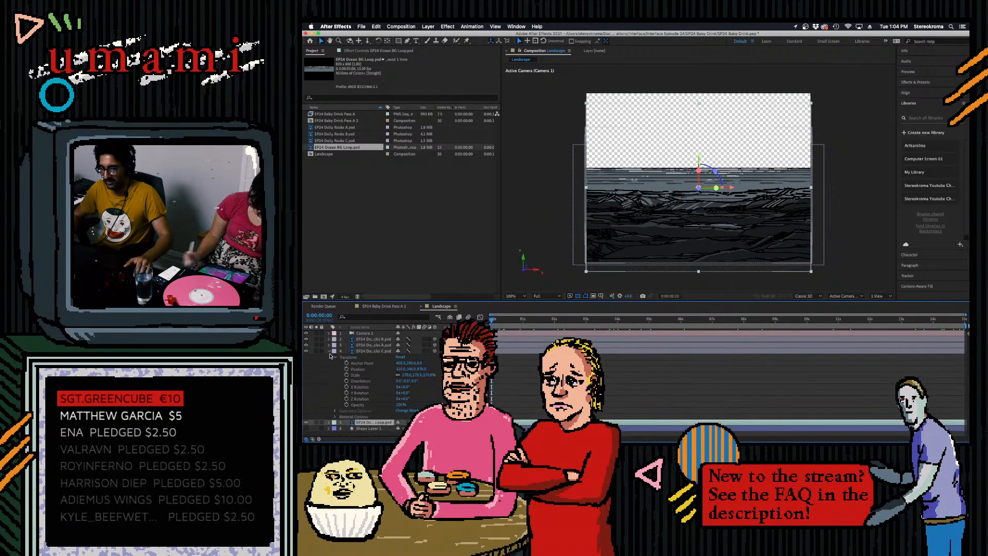
click(329, 422)
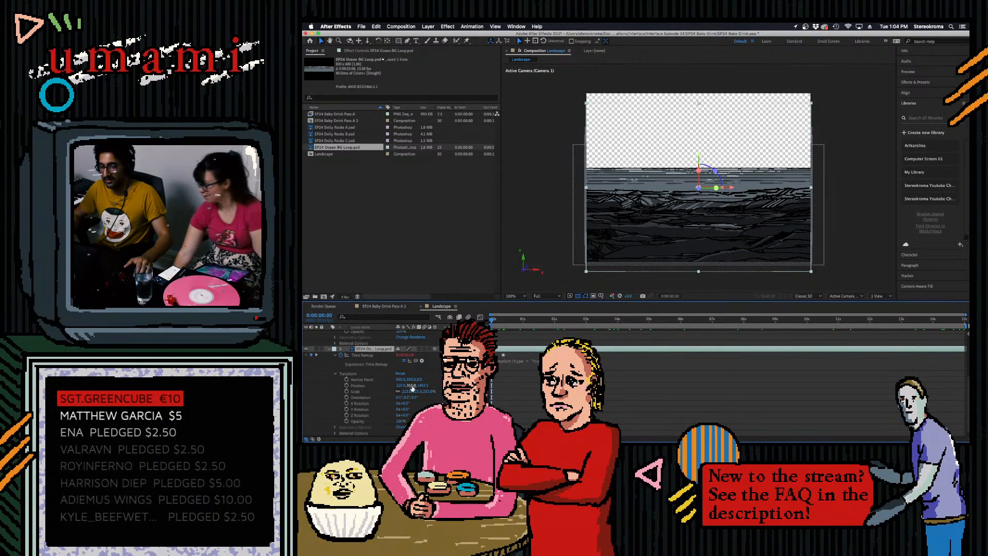
drag(413, 386, 477, 385)
drag(517, 322, 965, 348)
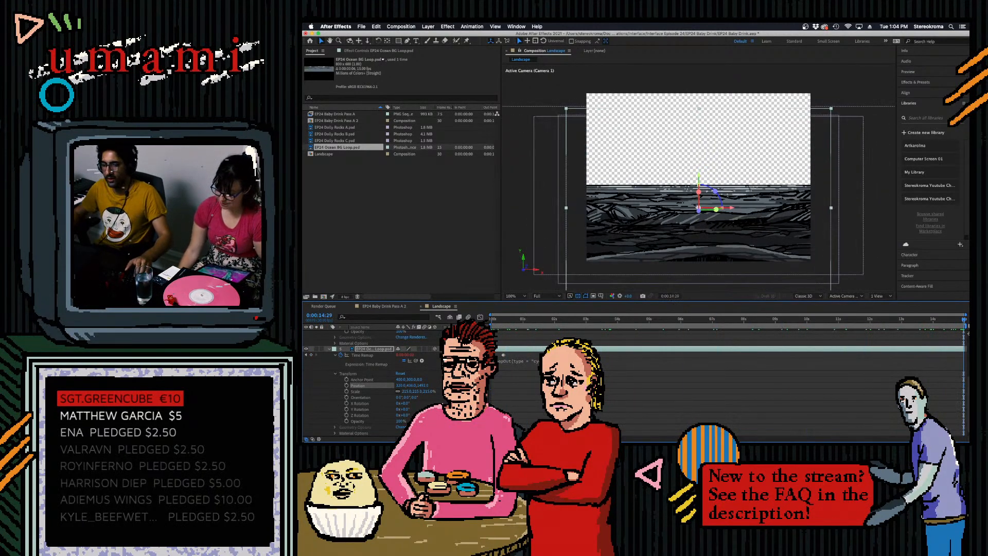
drag(423, 385, 838, 373)
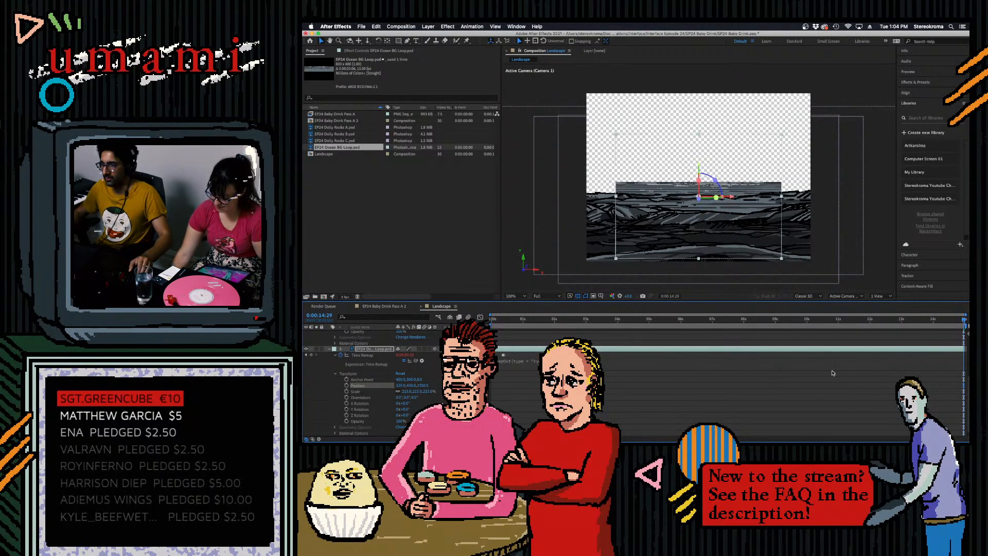
- Scale up the ocean layer until it spans the full frame width at both the first and last frames
drag(415, 392, 456, 392)
drag(963, 320, 476, 358)
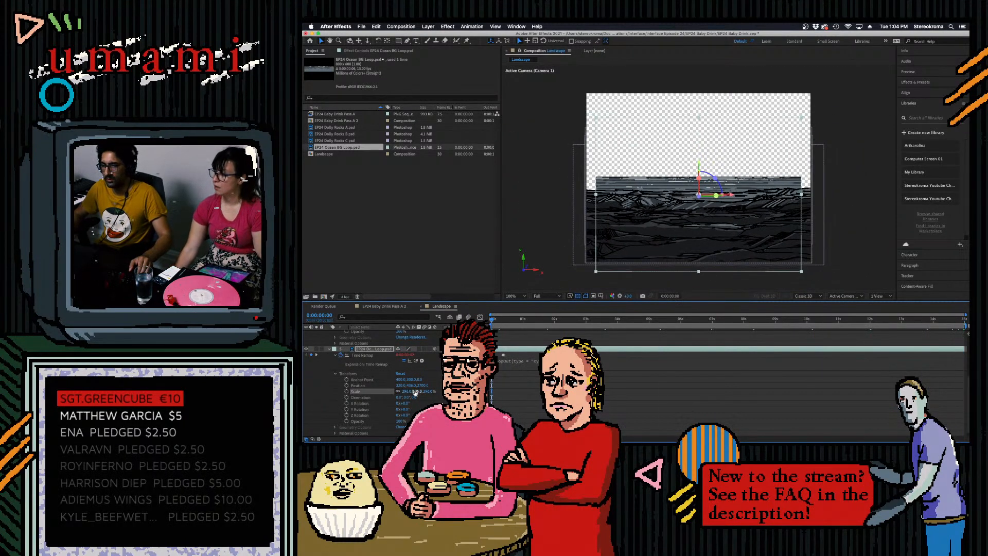
drag(420, 391, 437, 391)
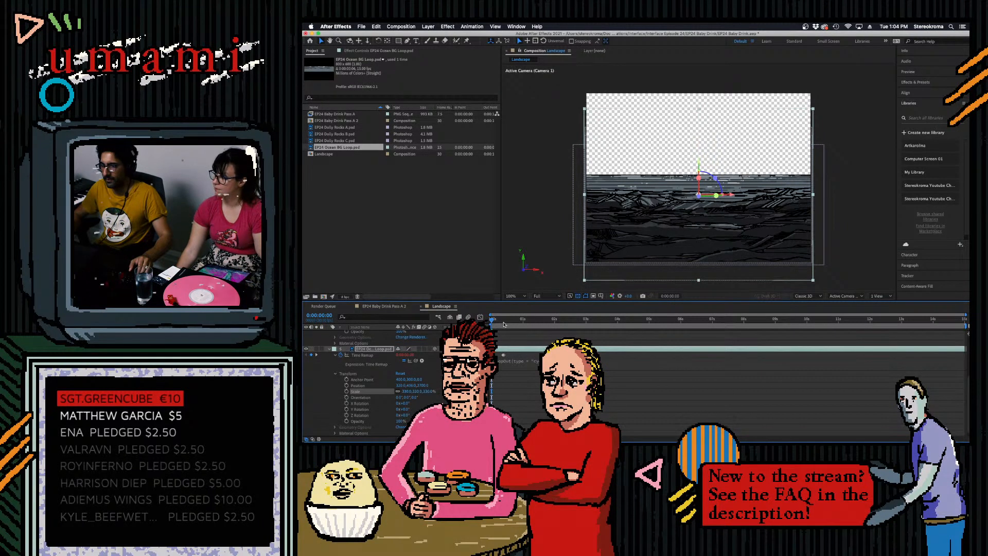
key(End)
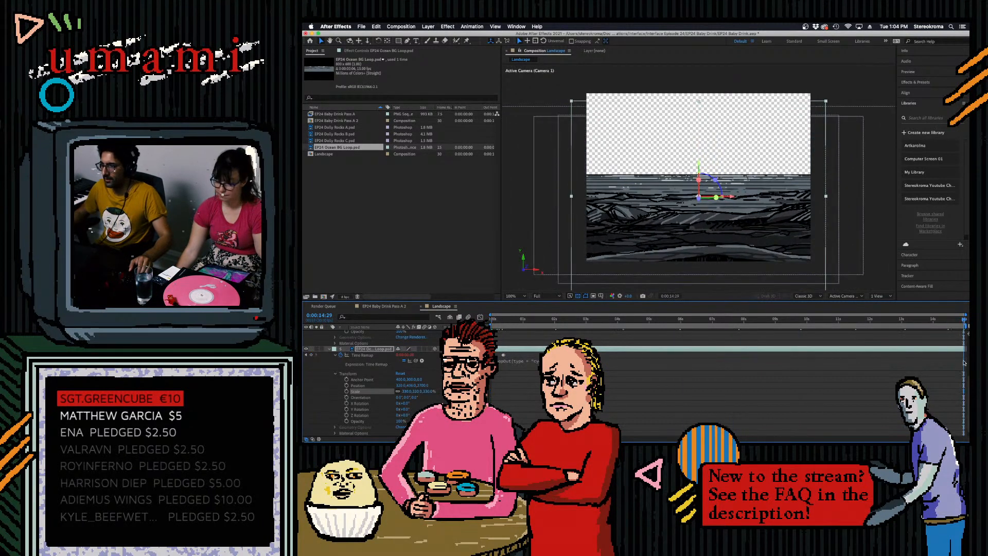
- Lower the ocean layer behind the rocks and check the dolly move between the composition's first and last frames
drag(410, 385, 471, 385)
click(545, 319)
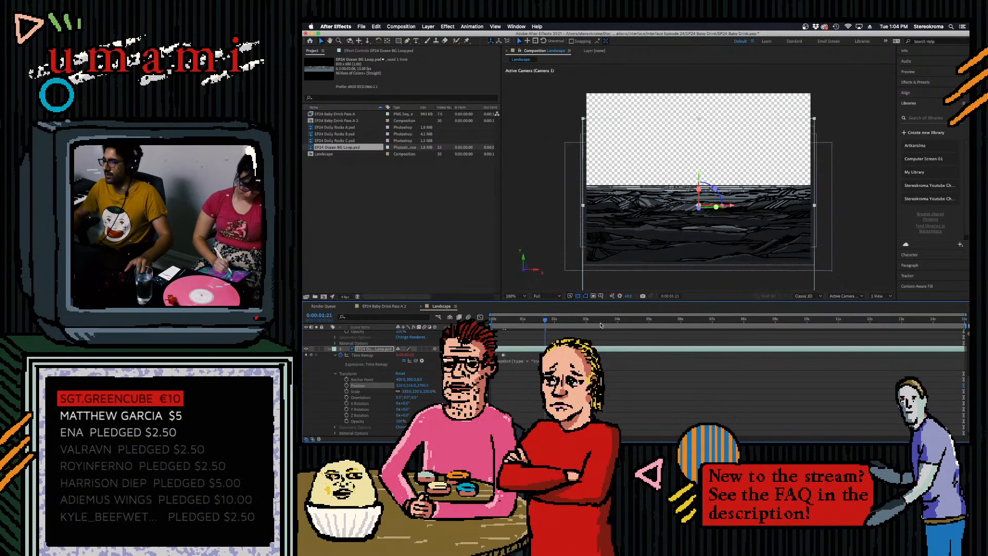
drag(601, 325, 969, 359)
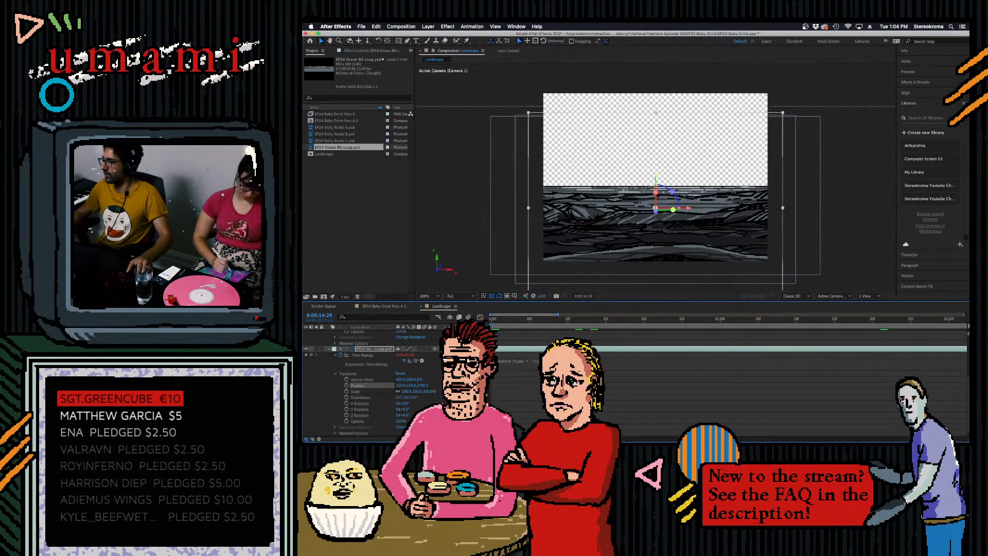
click(820, 320)
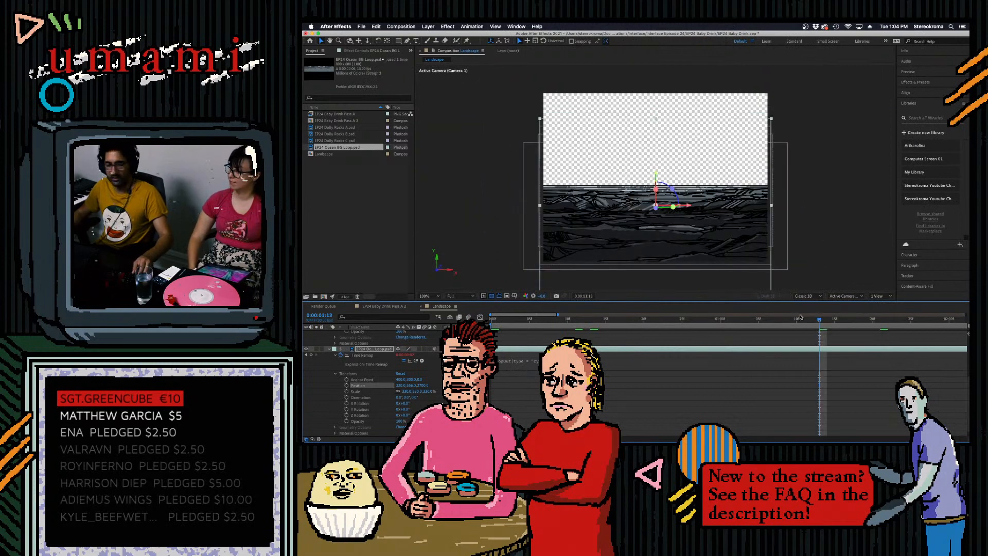
key(space)
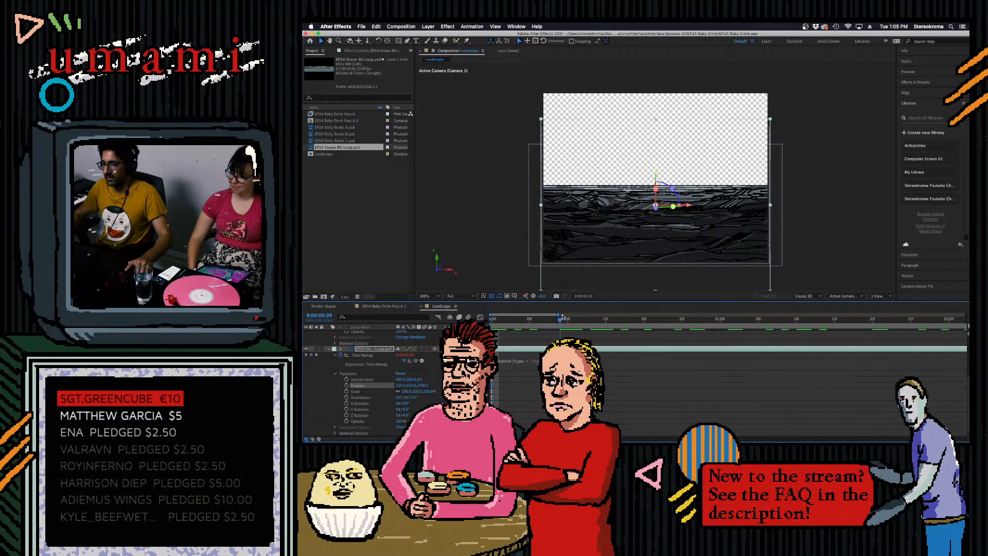
drag(559, 314, 925, 320)
drag(527, 322, 415, 375)
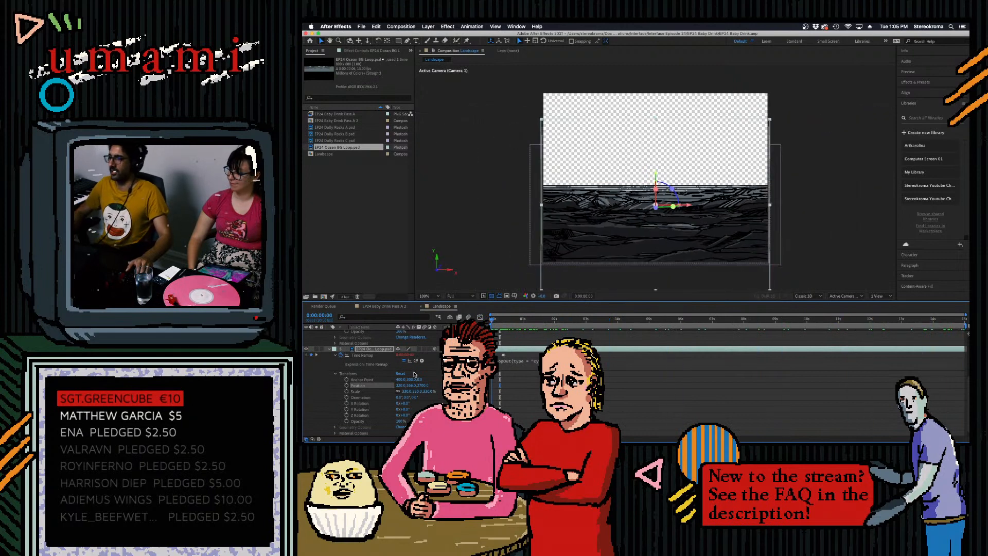
- Collapse the properties of the ocean layer and the rock layer above it
click(330, 350)
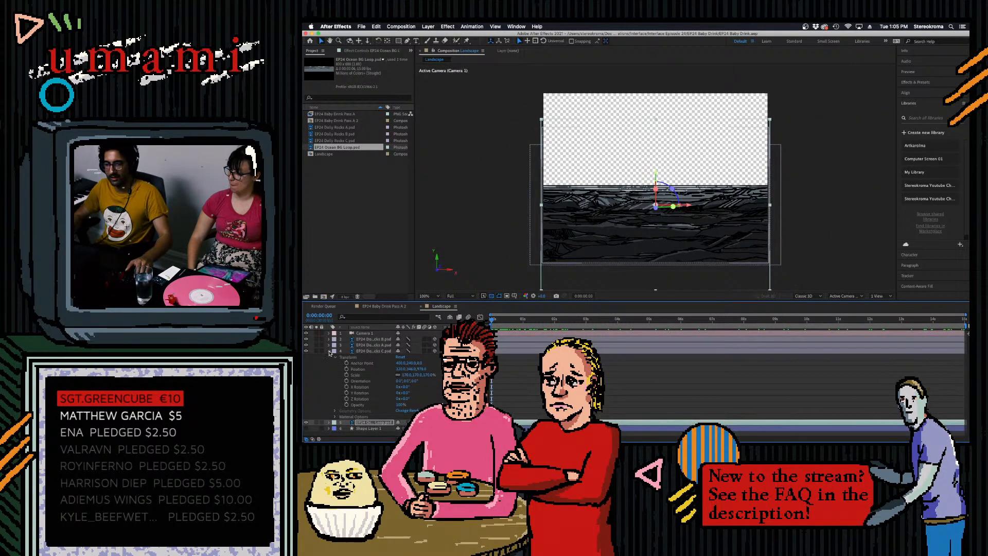
click(330, 351)
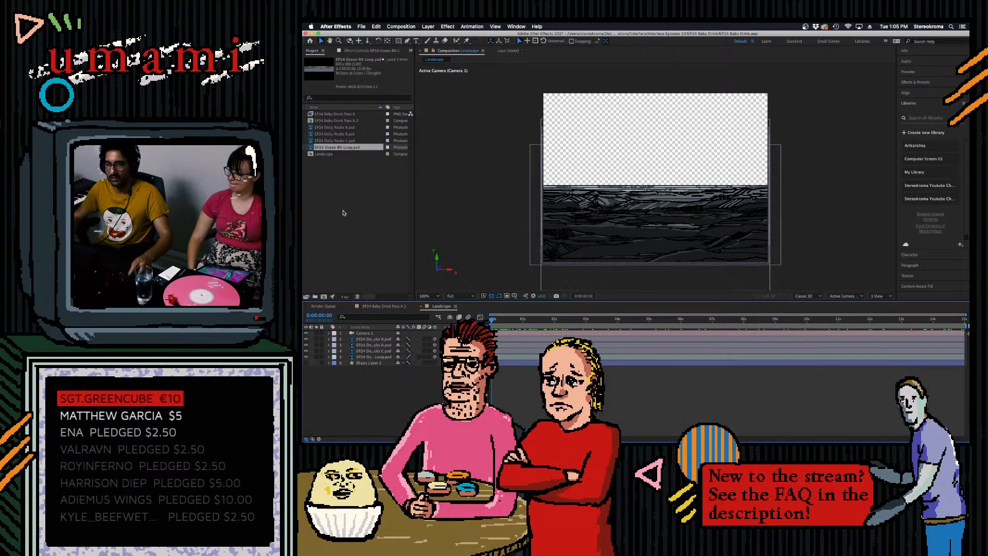
click(505, 324)
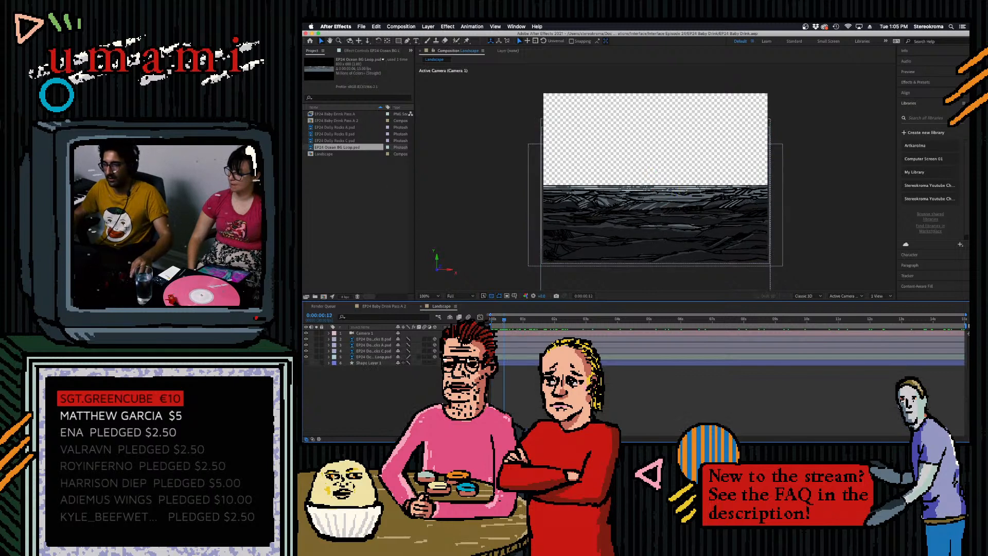
click(344, 213)
double_click(374, 211)
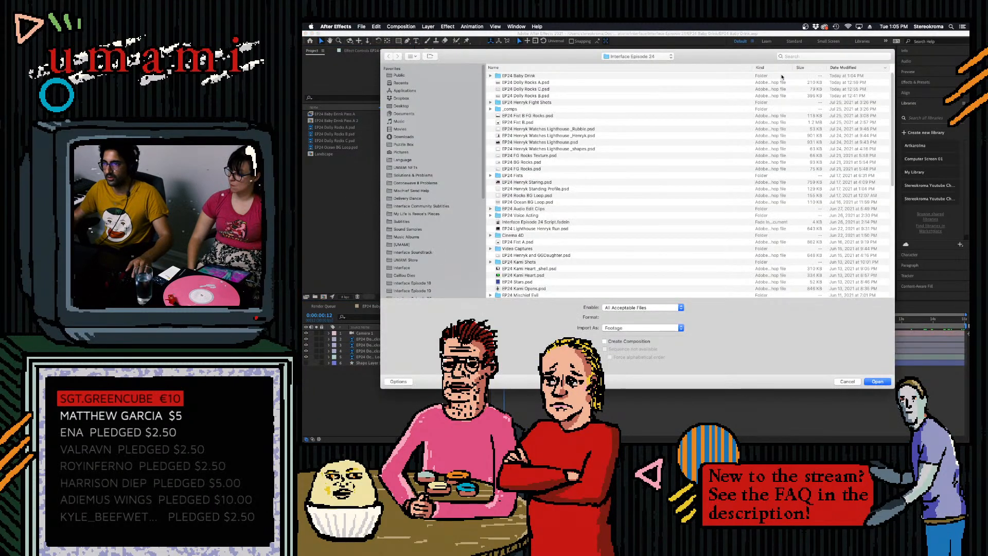
click(808, 57)
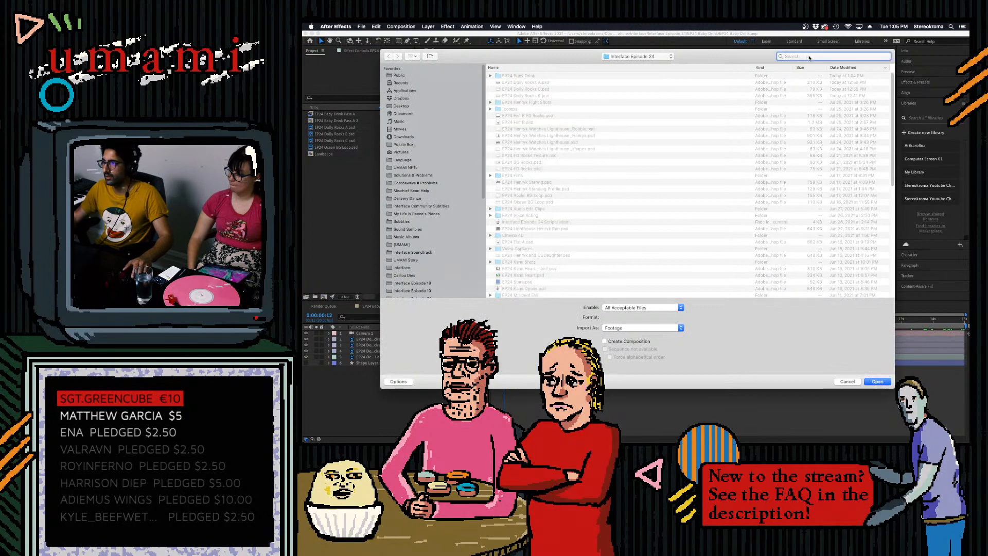
text(star)
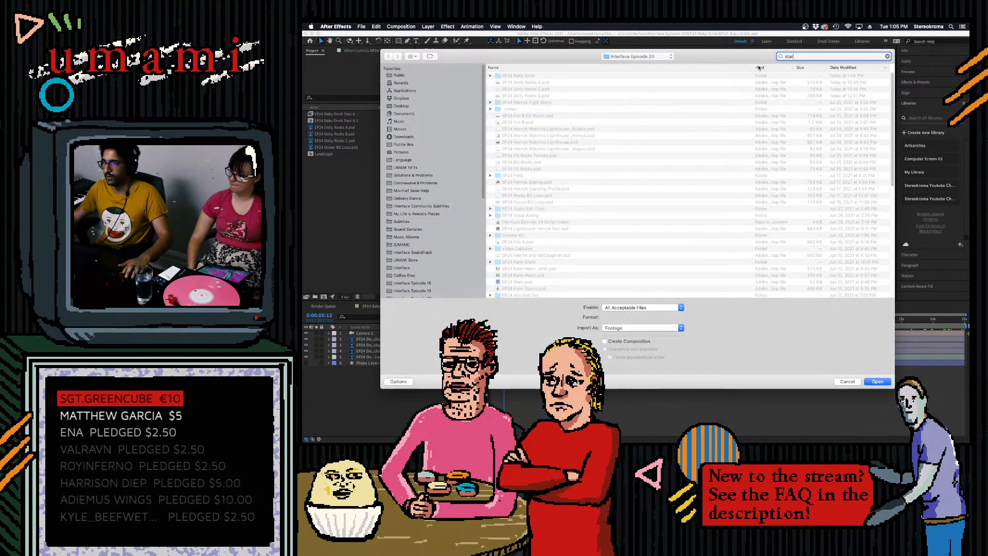
click(557, 68)
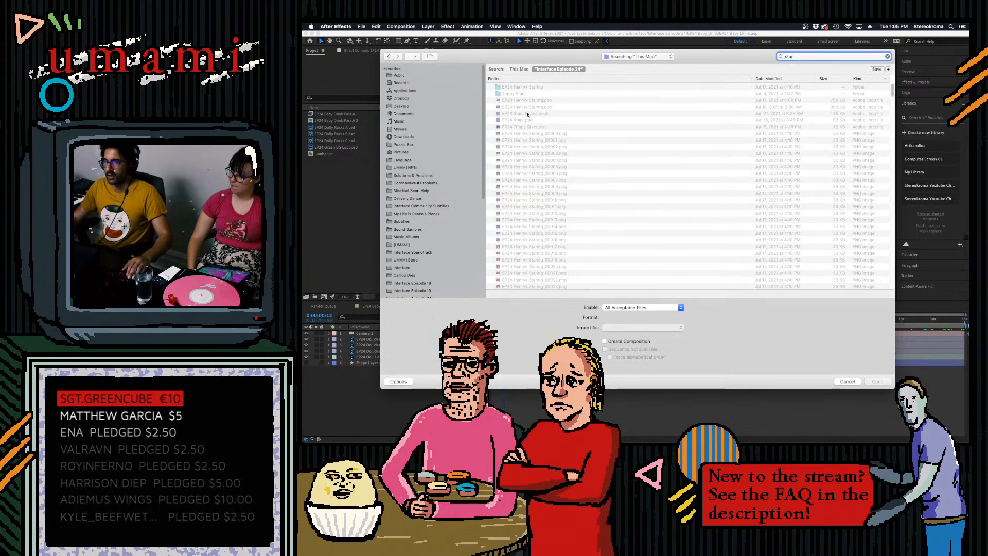
double_click(535, 113)
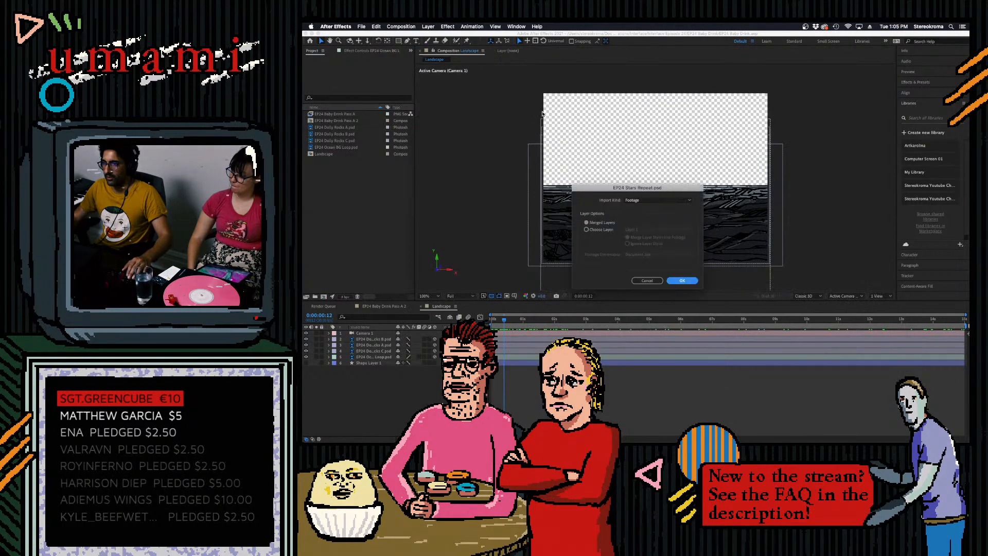
click(651, 281)
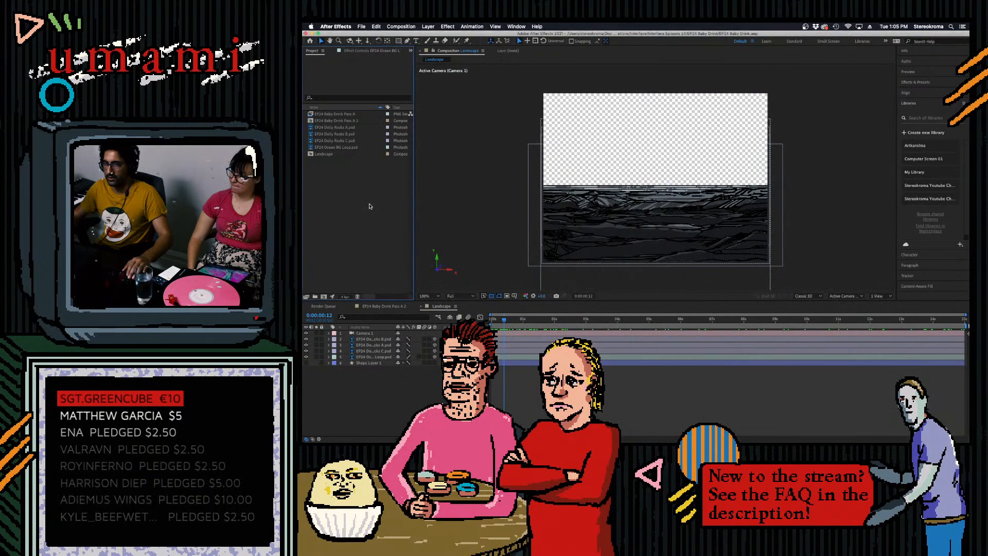
- Import EP24 Stars Repeat.psd from the EP24 Fight A folder as merged footage and add it as the backmost layer of the Landscape composition
key(super+i)
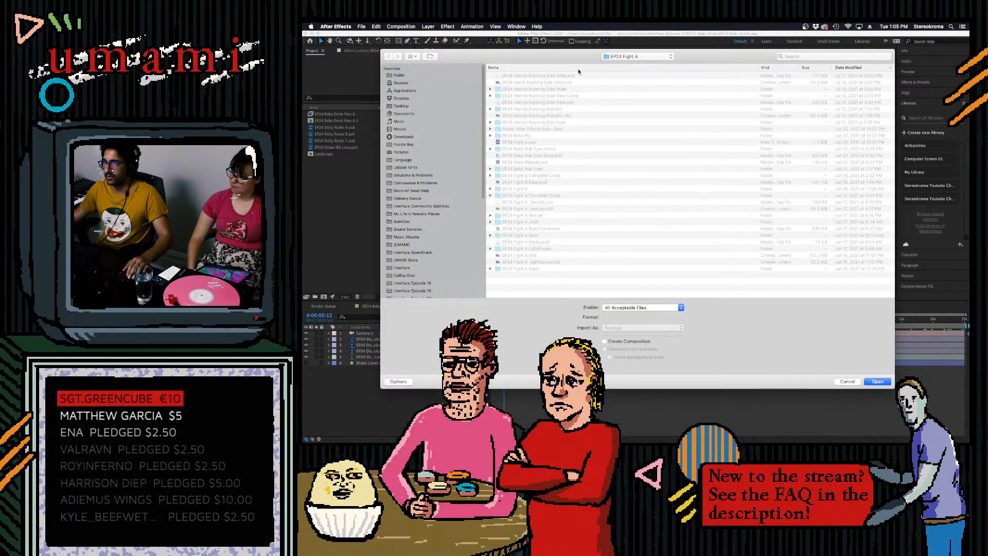
click(574, 58)
click(575, 60)
scroll(478, 226, down, 5)
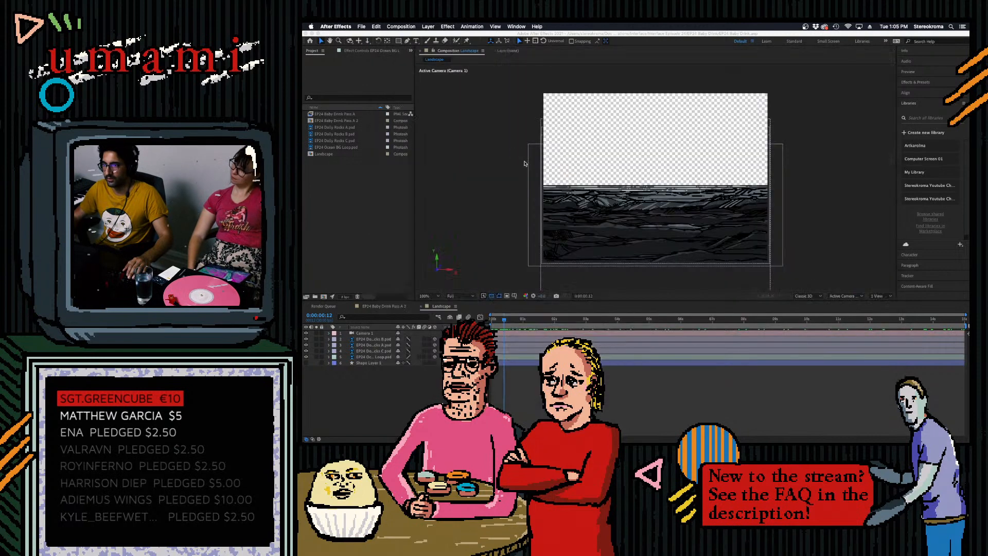
double_click(522, 162)
click(679, 280)
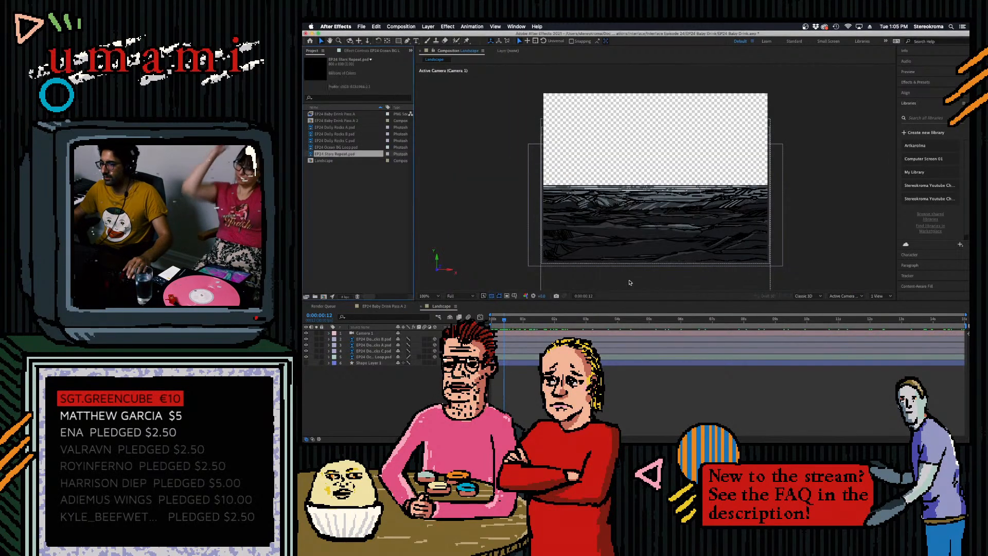
drag(342, 155, 363, 368)
mouse_move(721, 426)
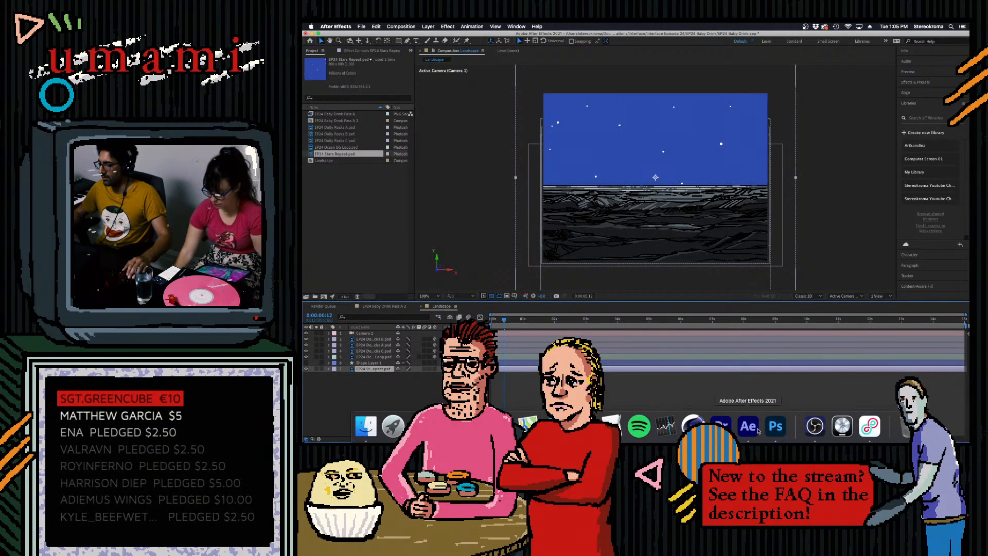
click(821, 426)
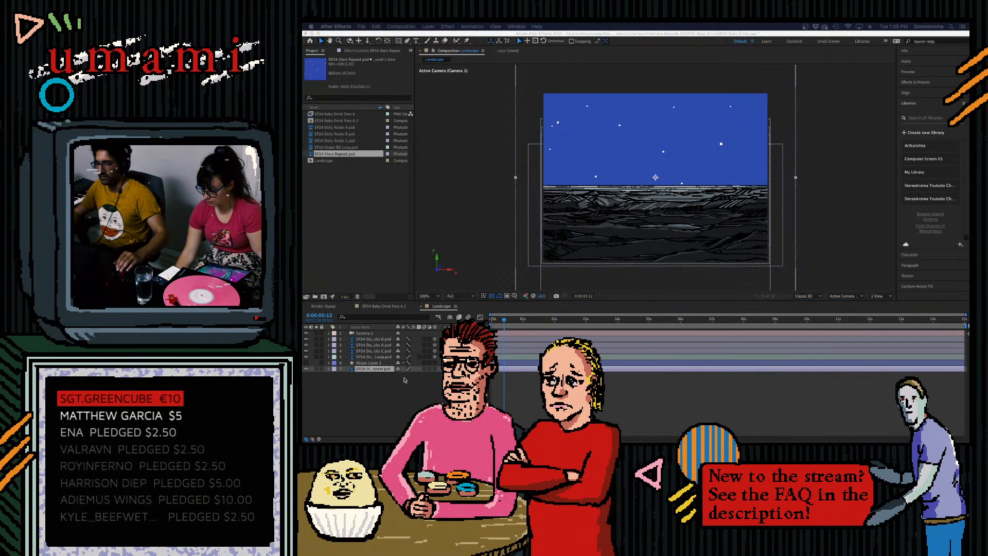
mouse_move(421, 431)
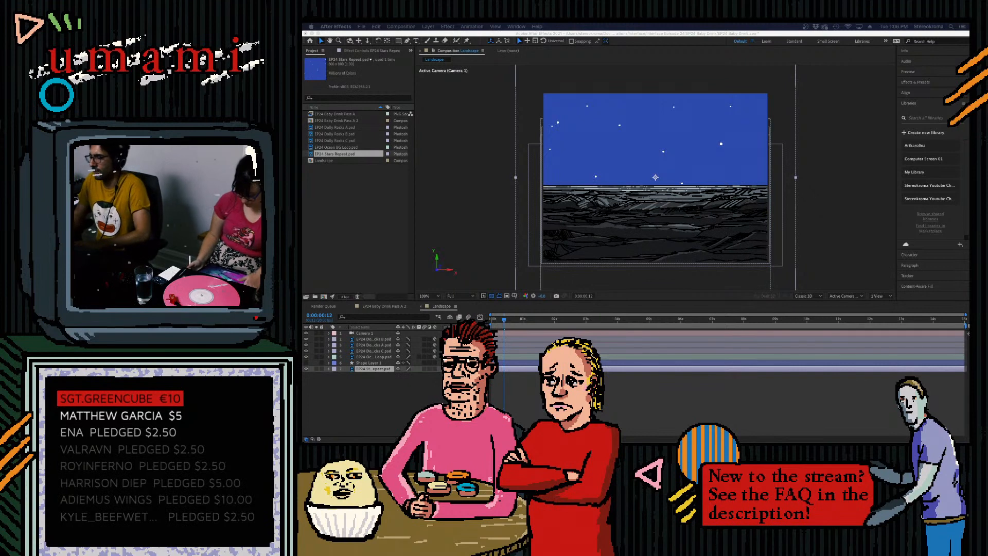
- Return to the composition's first frame and reveal the stars layer's Transform properties
click(509, 319)
mouse_move(506, 320)
mouse_down()
mouse_move(525, 320)
mouse_move(492, 320)
mouse_up()
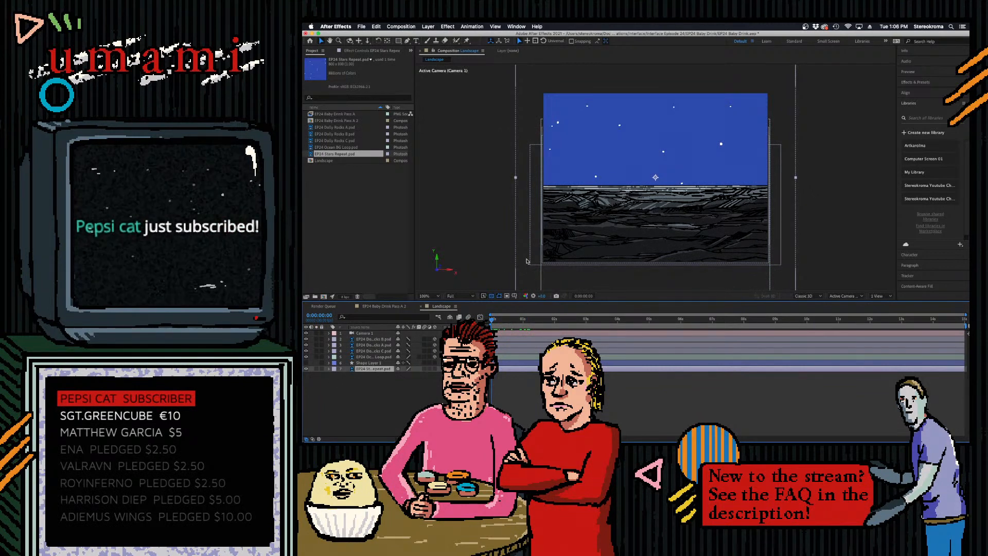
click(330, 370)
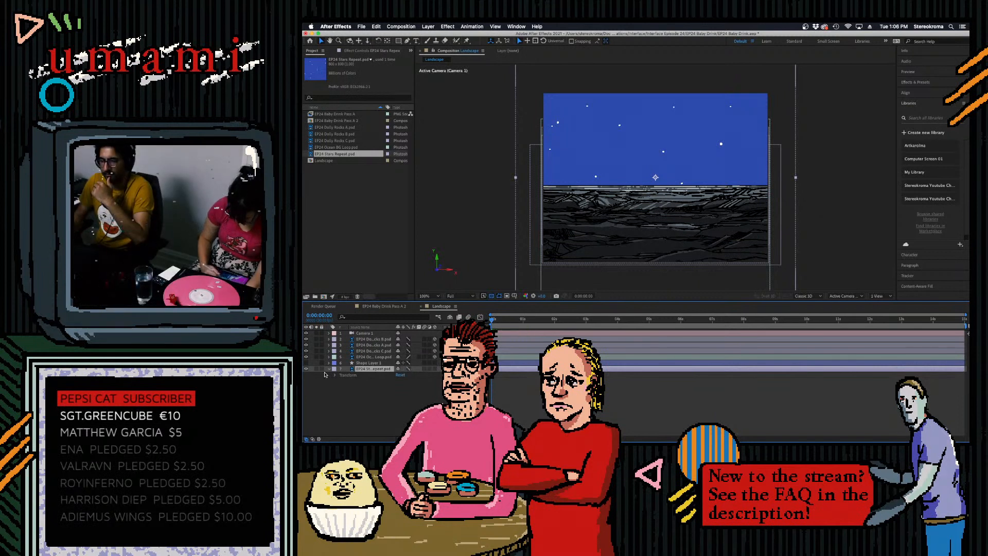
click(335, 375)
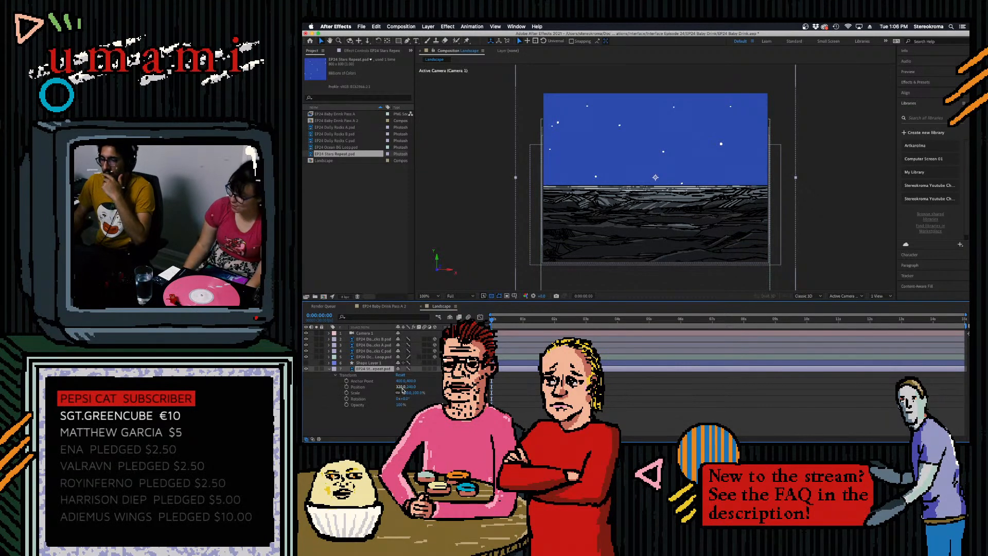
- Find the CC RepeTile effect and apply it to the stars layer
click(916, 82)
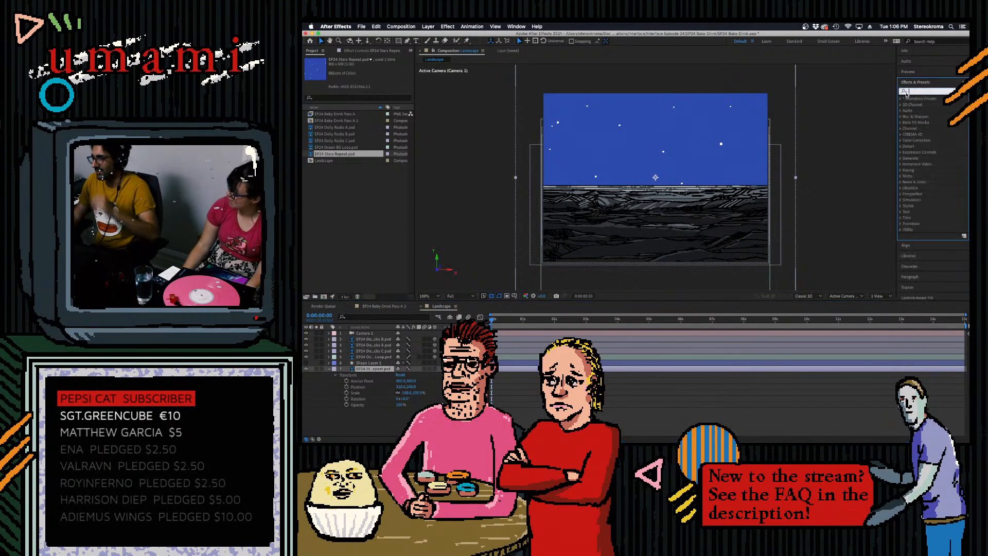
text(repet)
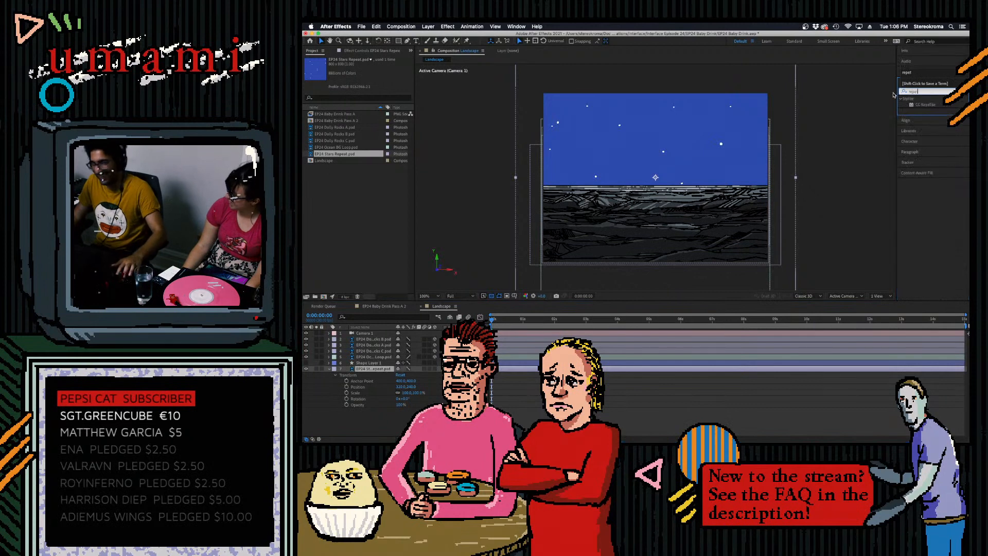
drag(920, 106, 380, 369)
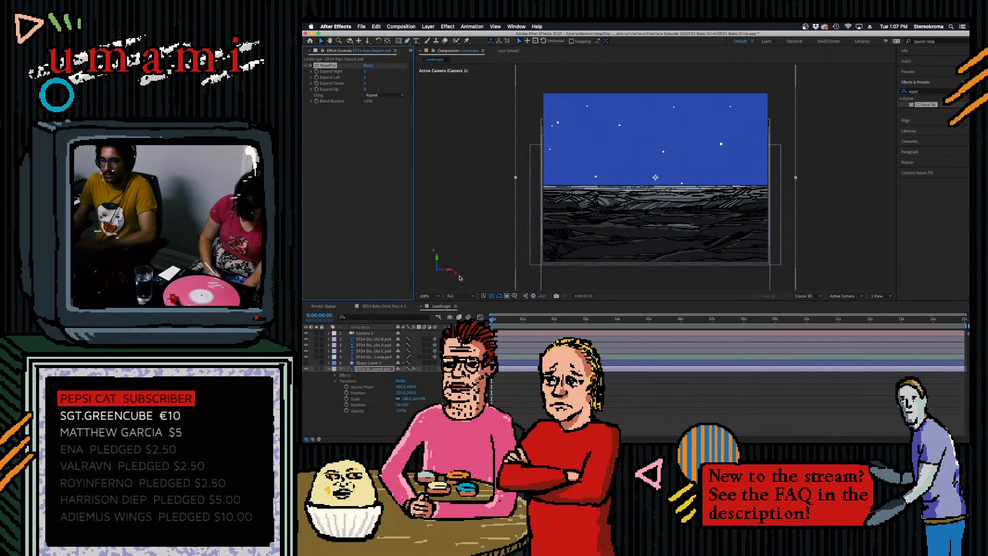
- Set CC RepeTile's Expand Right, Left, Down and Up values to 500 each on the stars layer
drag(364, 71, 412, 65)
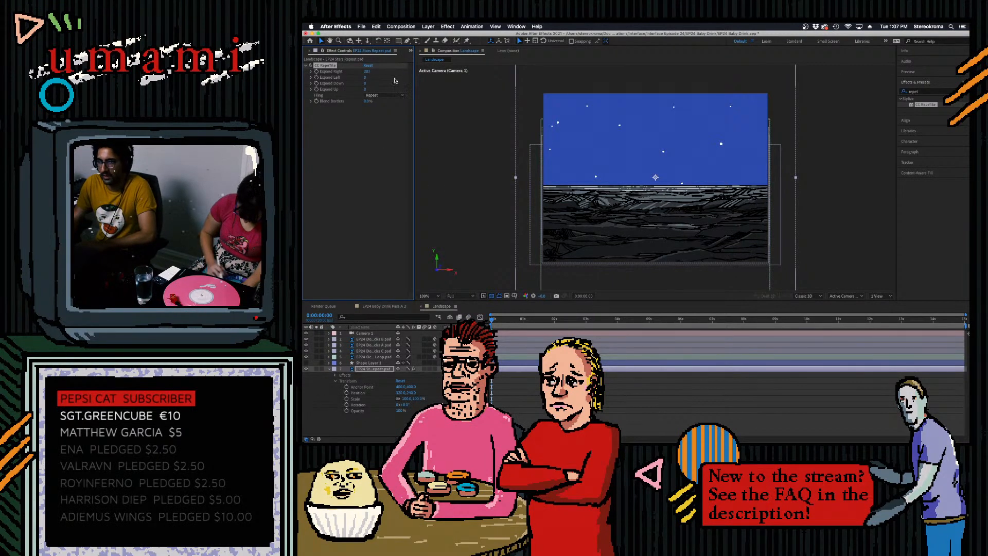
click(379, 70)
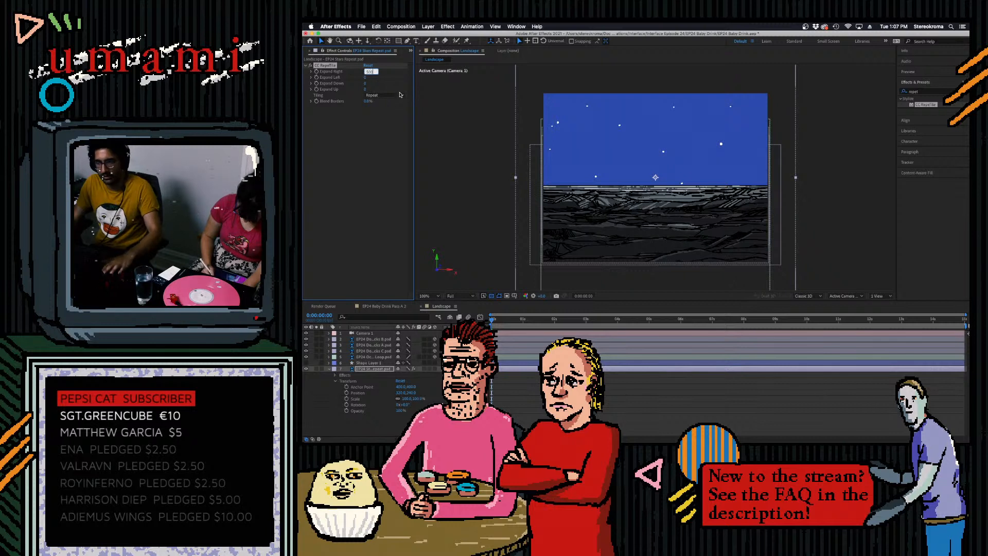
key(Tab)
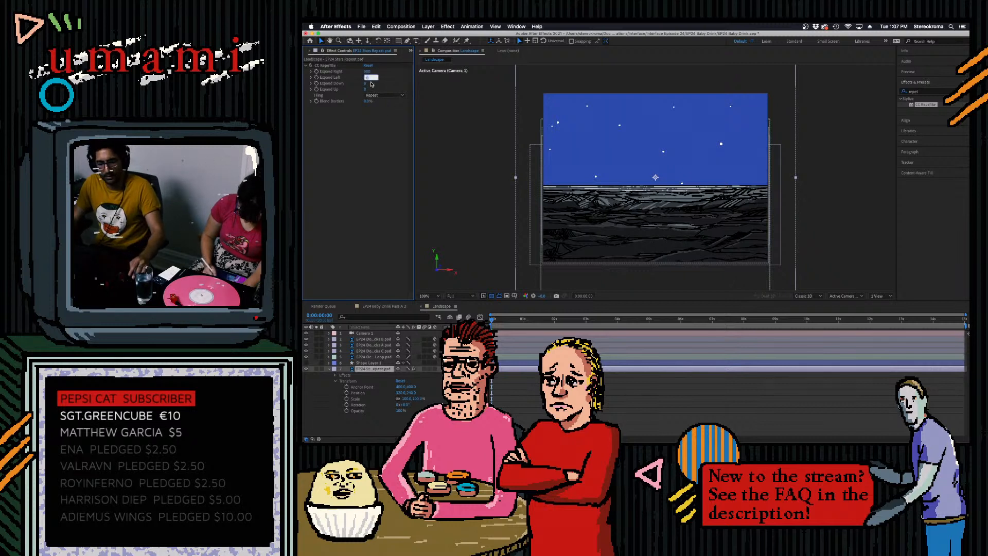
text(500)
key(Return)
click(366, 83)
text(500)
key(Tab)
text(500)
key(Return)
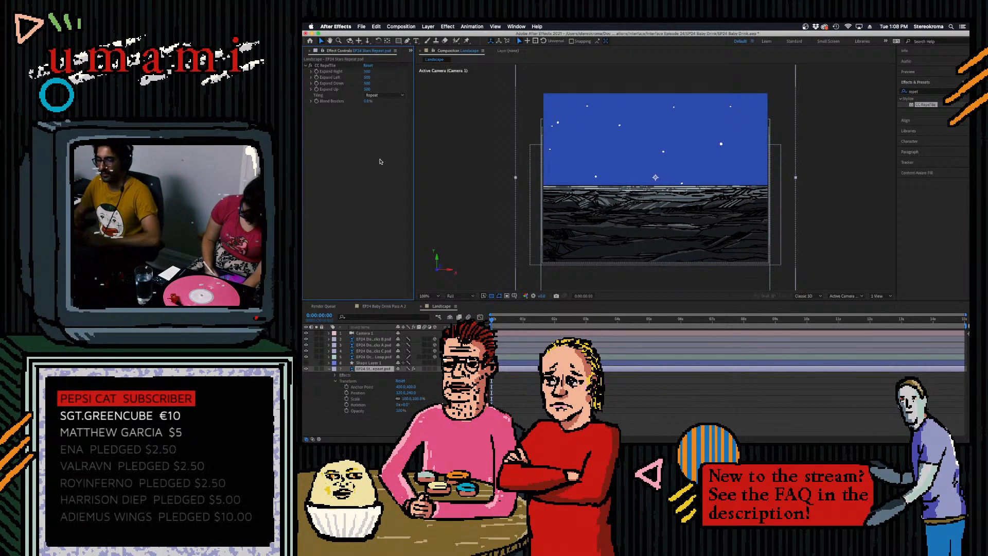
- Scale the stars layer to about 67%, rotate it to about 48°, and preview the dolly from the first frame
click(408, 357)
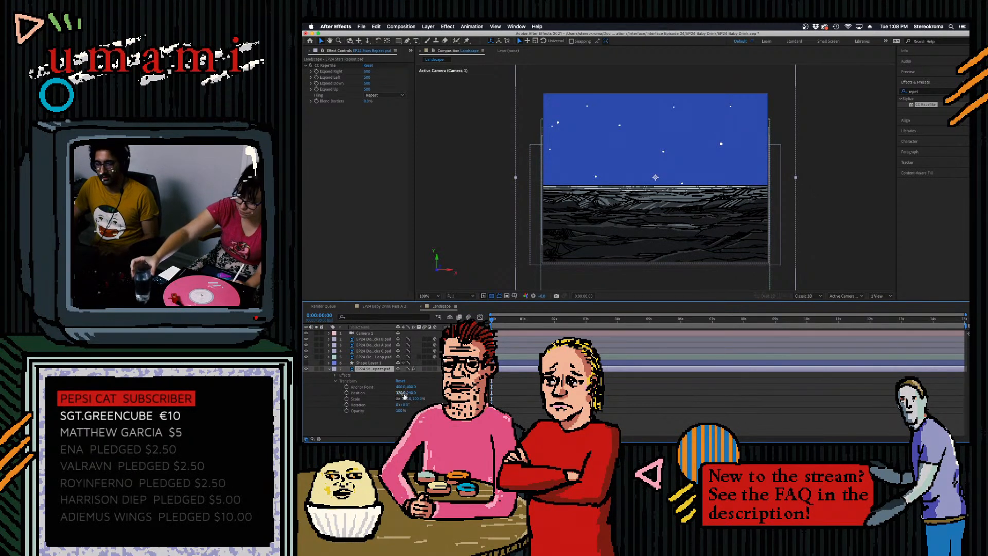
mouse_move(406, 402)
mouse_down()
mouse_move(404, 387)
mouse_move(406, 405)
mouse_move(422, 405)
mouse_up()
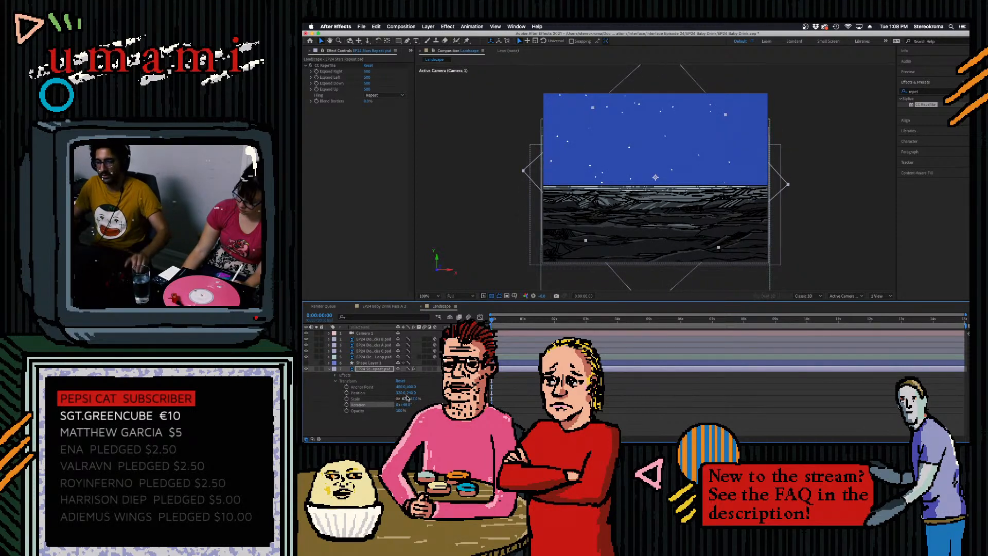
drag(498, 319, 844, 319)
key(Home)
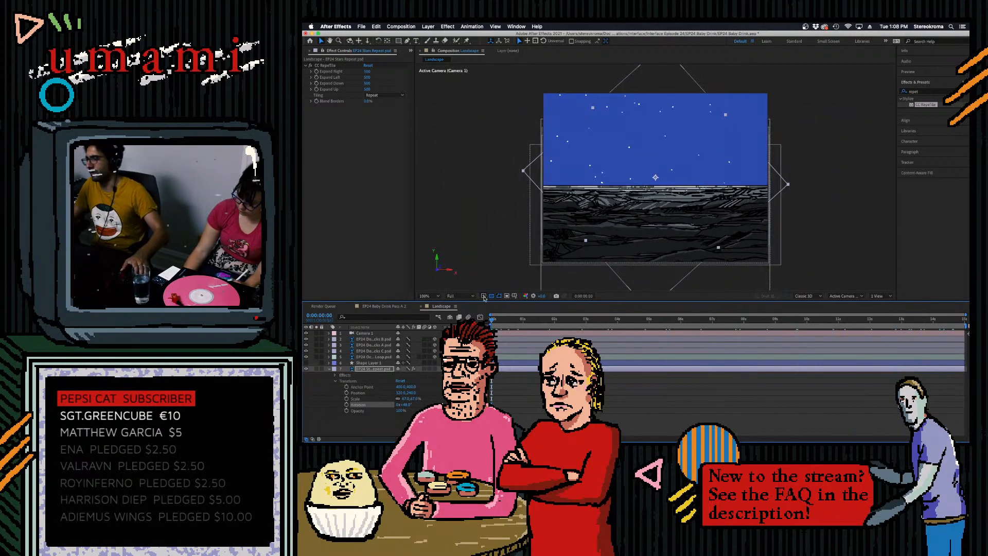
key(space)
key(space)
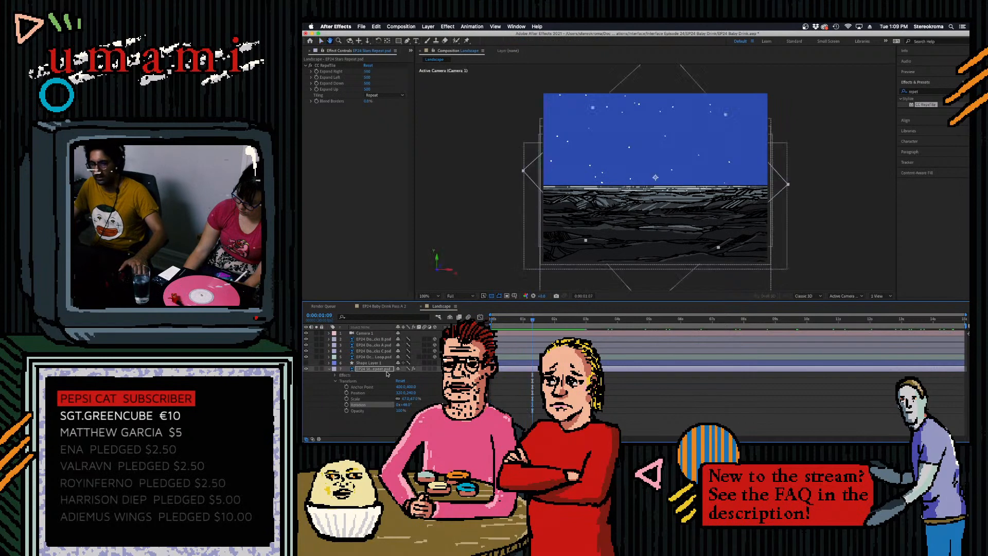
- Raise the stars layer slightly and preview the dolly move again
drag(411, 394, 407, 394)
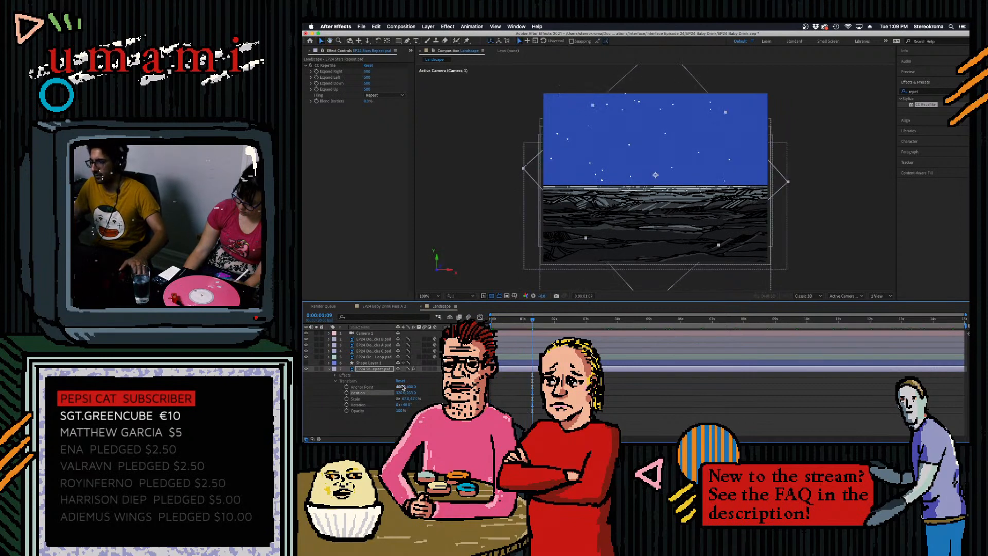
key(space)
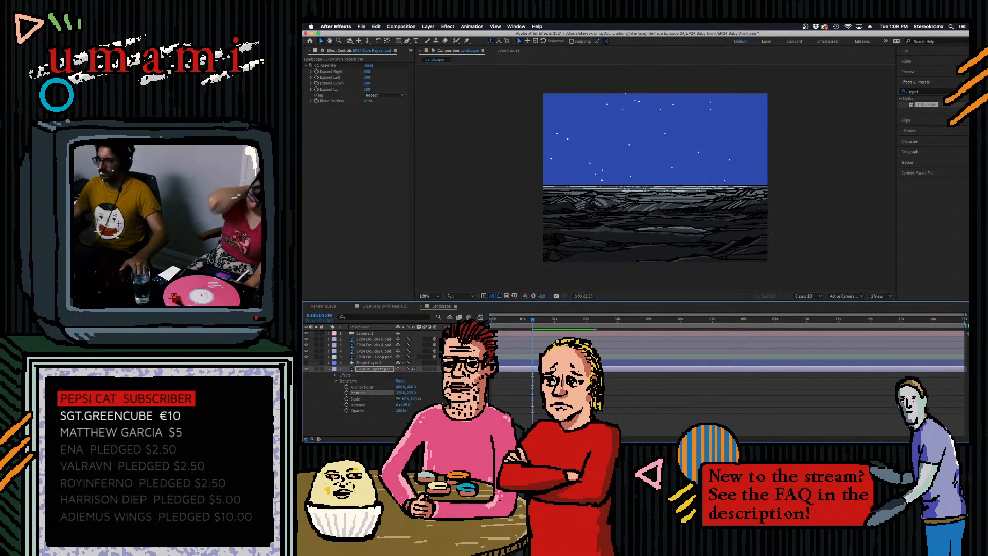
- Play back the dolly move to check the starry sky behind the rocks
key(space)
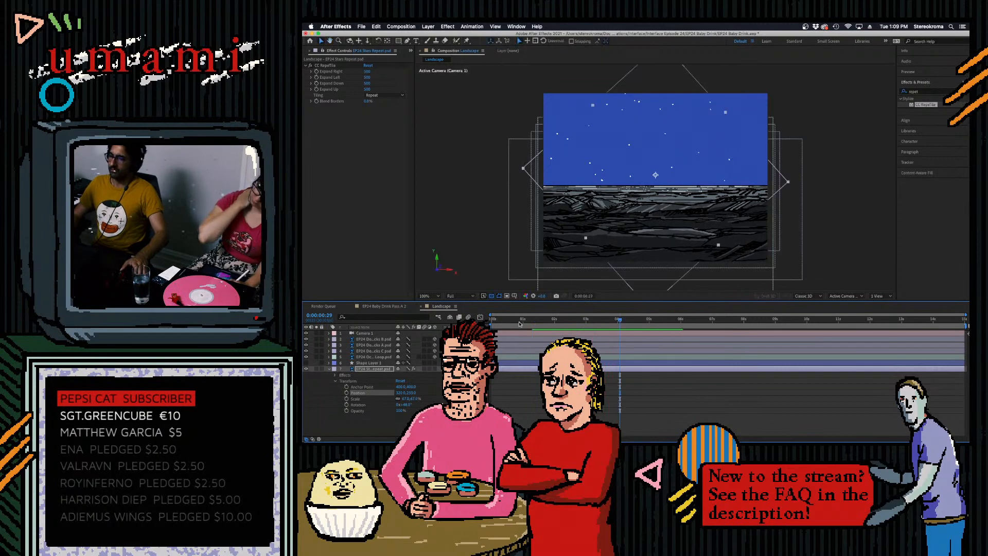
key(space)
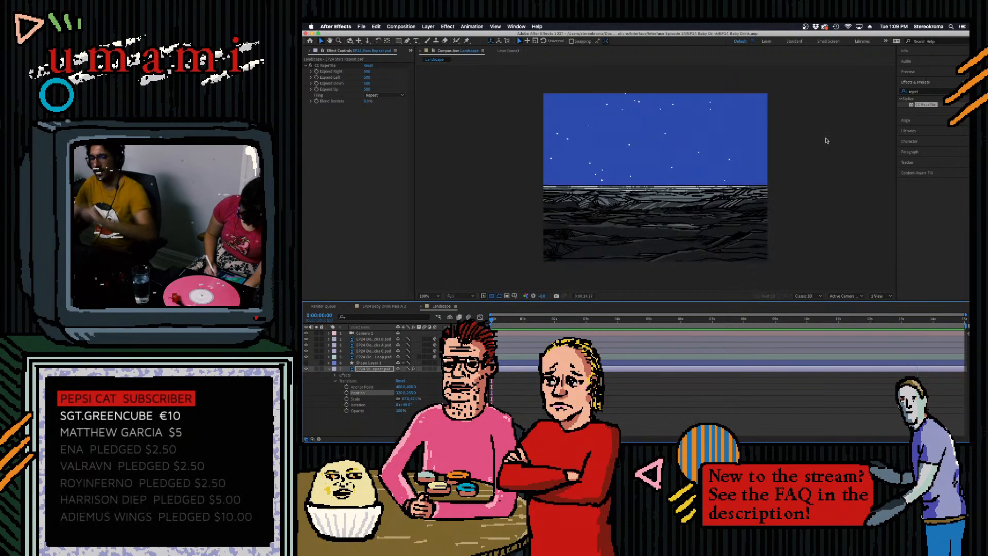
key(space)
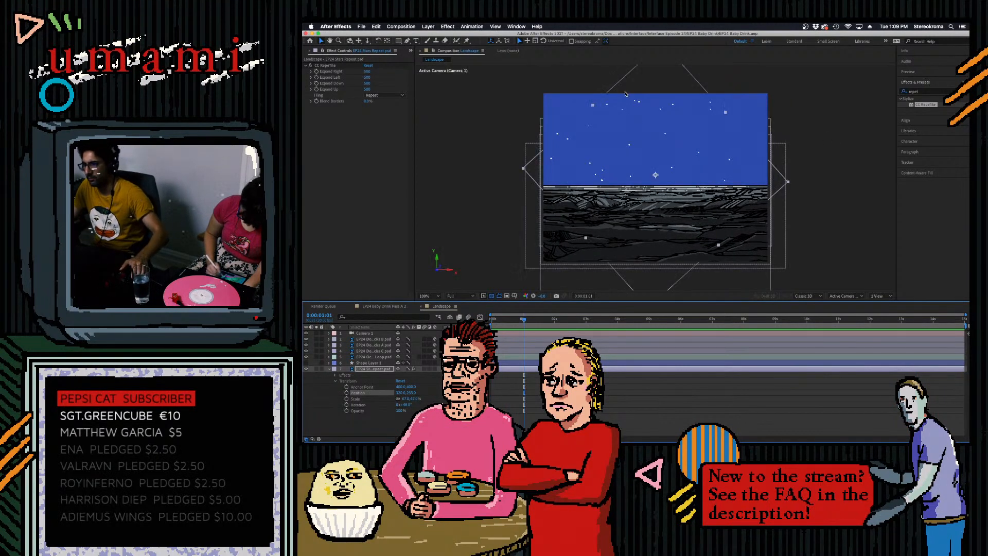
- Nudge the stars layer's position up a little more, deselect the layer and return to the first frame
click(381, 418)
drag(412, 393, 414, 391)
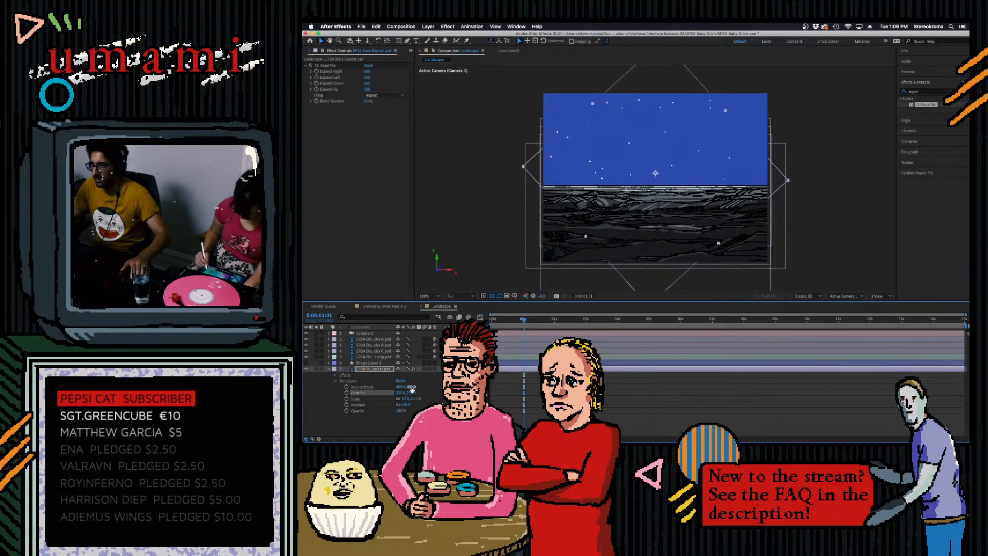
click(840, 199)
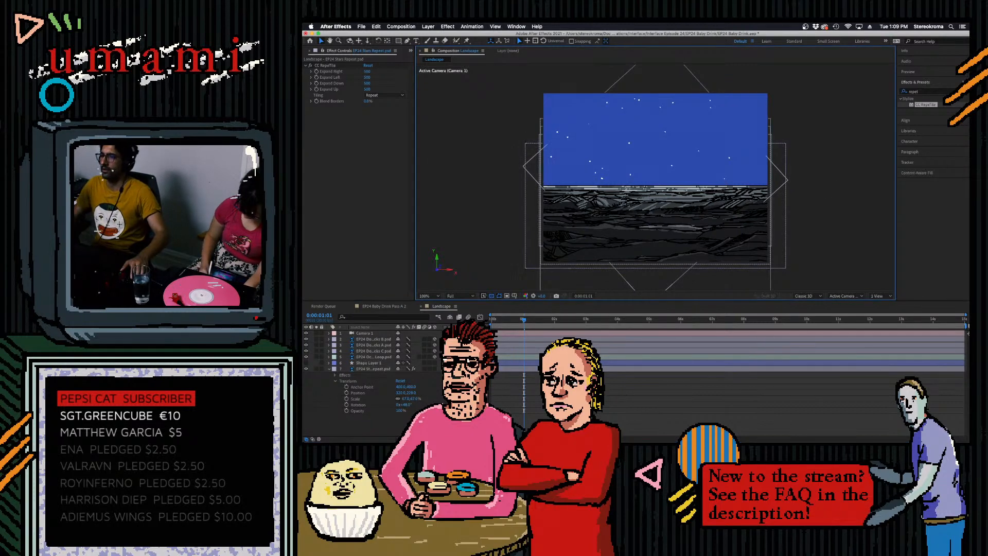
drag(524, 319, 410, 351)
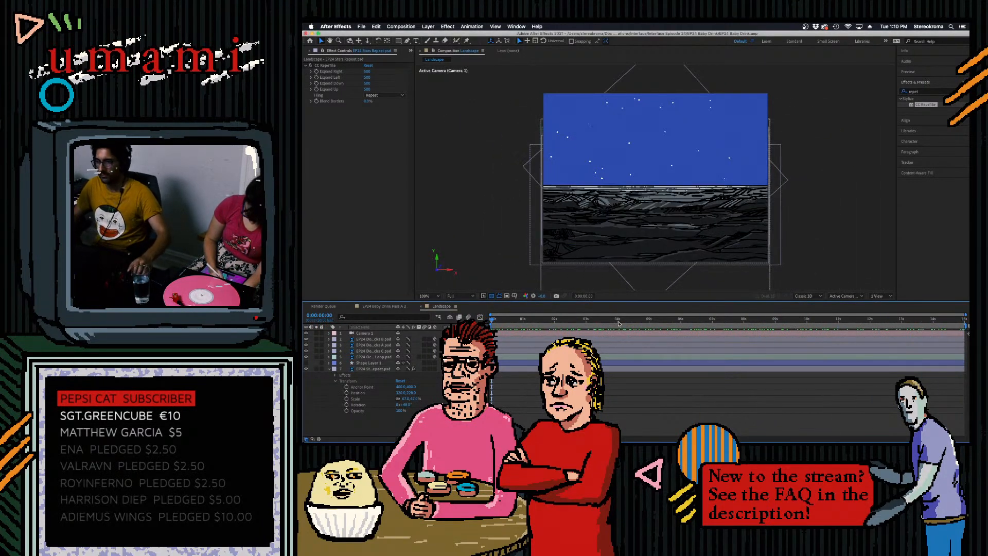
- Switch to Photoshop, close the EP24 Dolly Rocks A document and create a new white 640 × 480 pixel document at 72 pixels/inch
click(778, 426)
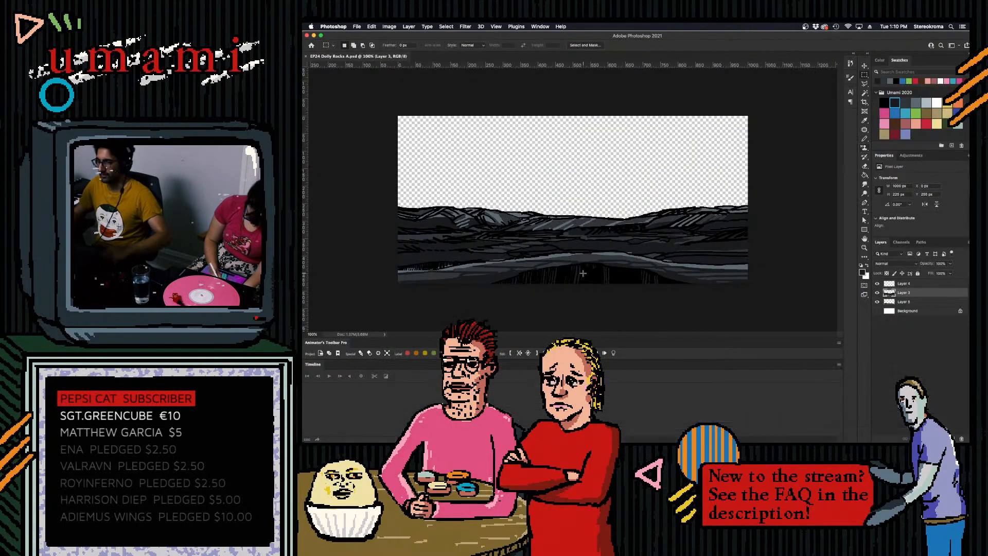
click(305, 57)
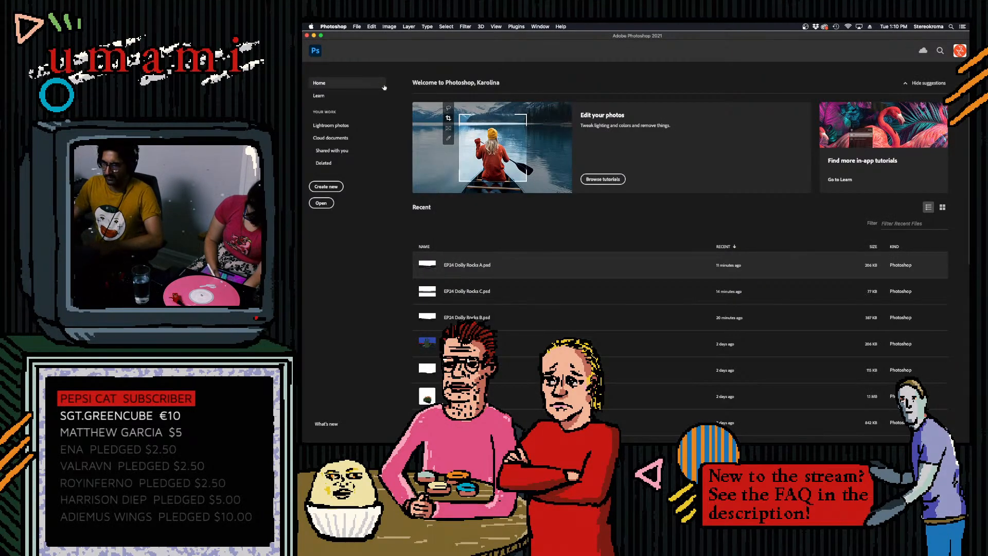
click(356, 27)
click(361, 37)
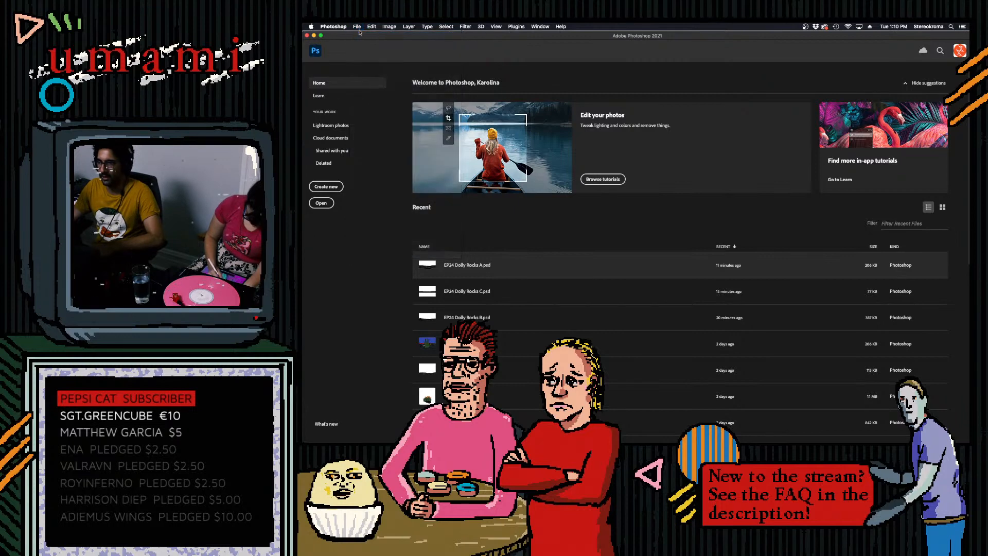
key(Tab)
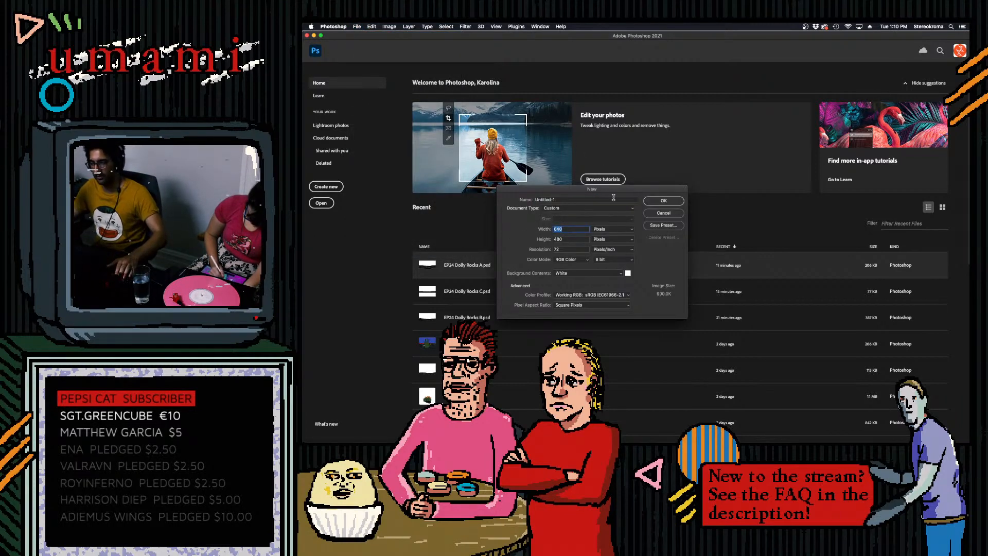
click(664, 201)
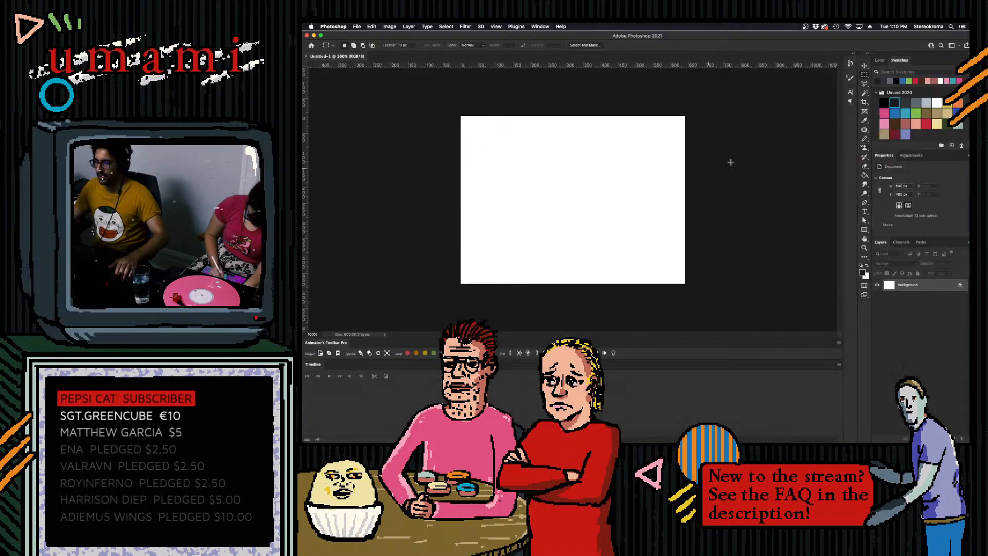
- Sketch a small, wide V-shaped bird line in black near the middle of the canvas with the Pencil tool
click(865, 138)
click(885, 102)
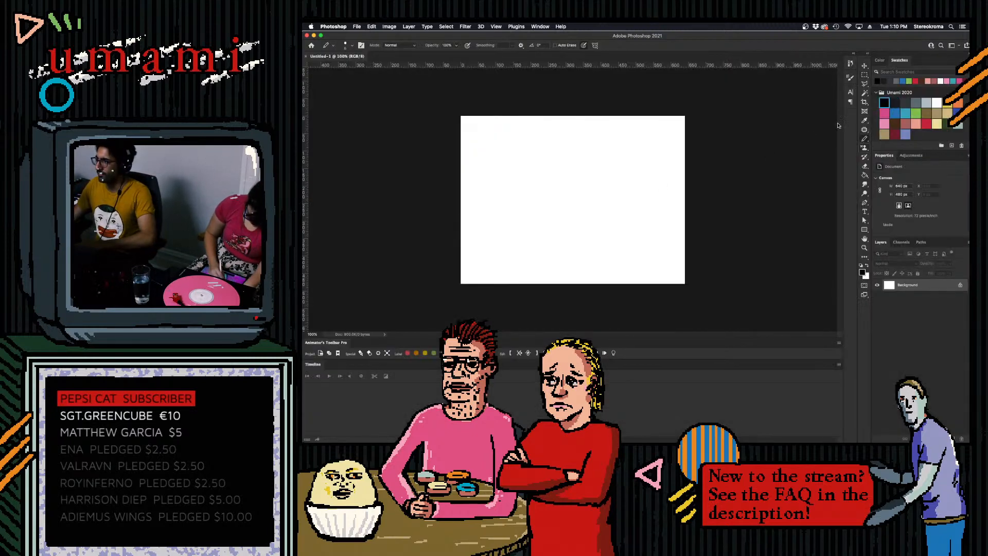
key(super+z)
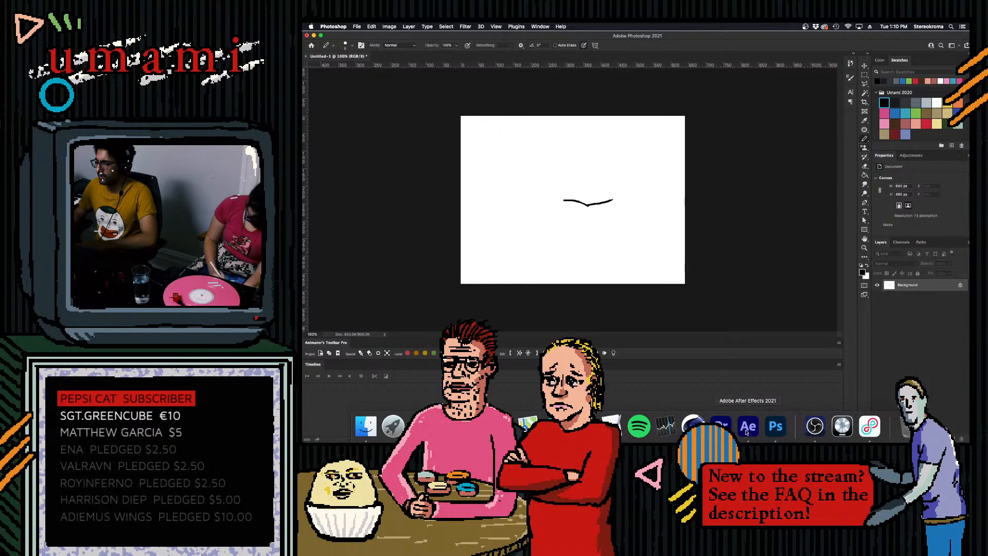
- Switch to After Effects and scrub back and forth through the Landscape timeline to examine the dolly move
click(747, 427)
drag(625, 322, 430, 292)
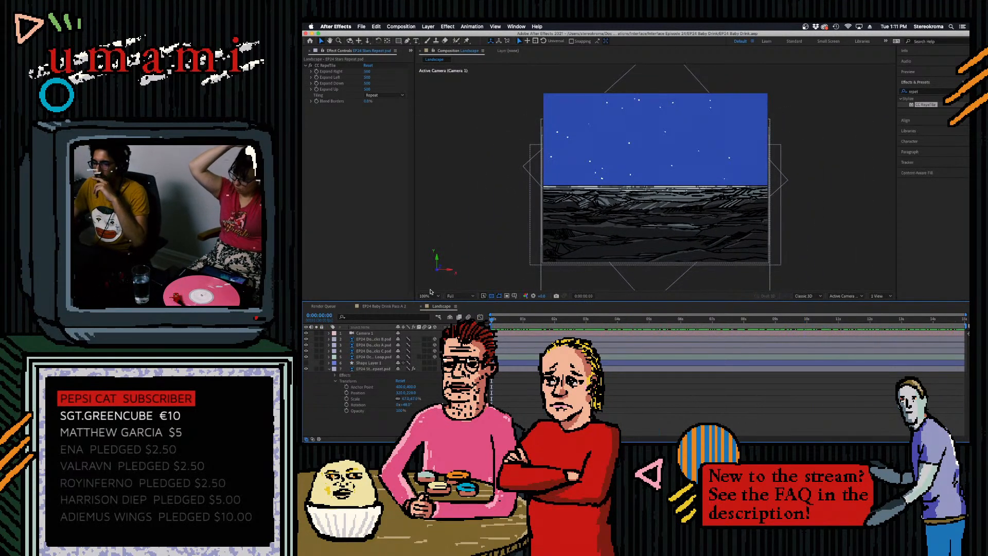
drag(527, 301, 667, 335)
drag(776, 346, 630, 367)
drag(528, 360, 506, 335)
drag(721, 346, 580, 319)
click(677, 325)
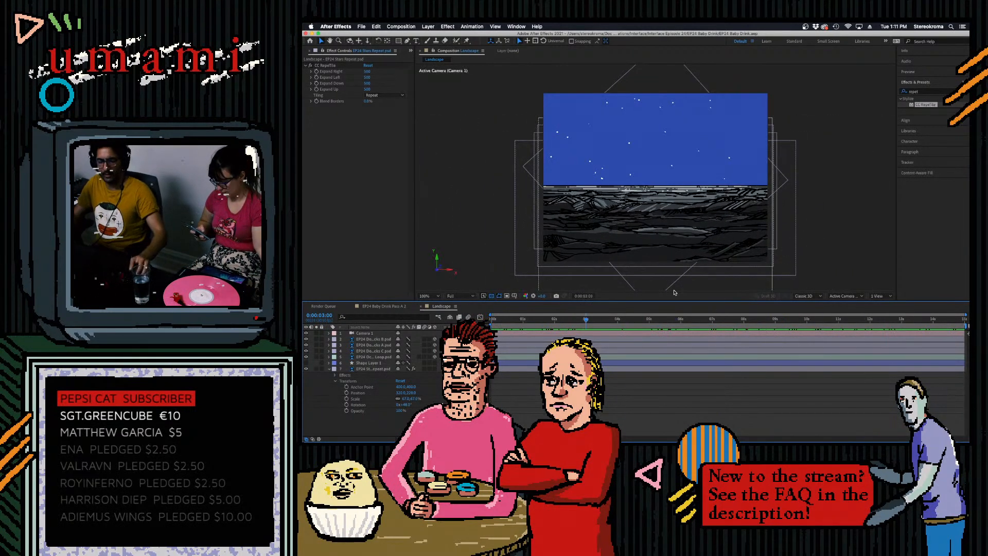
drag(667, 320, 839, 284)
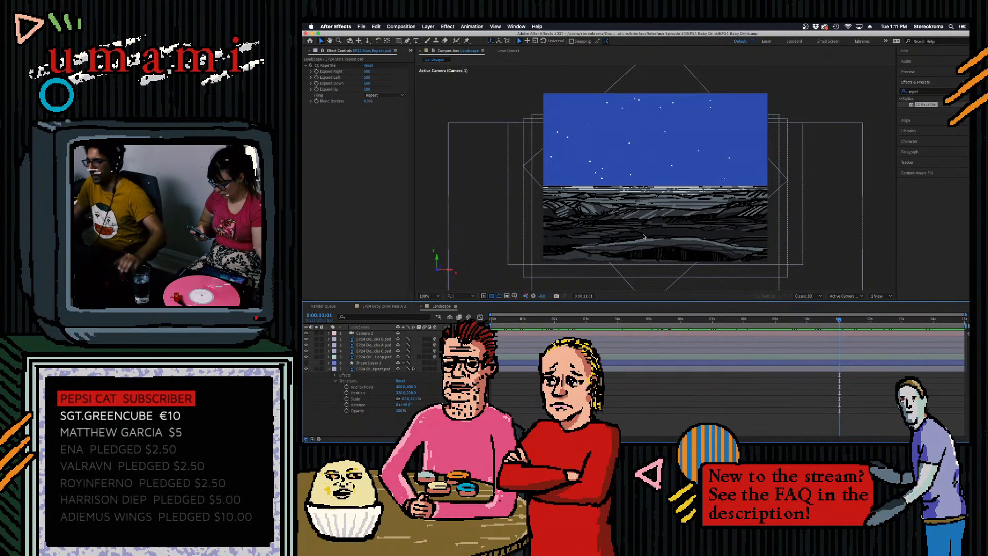
drag(740, 320, 787, 319)
drag(312, 35, 319, 33)
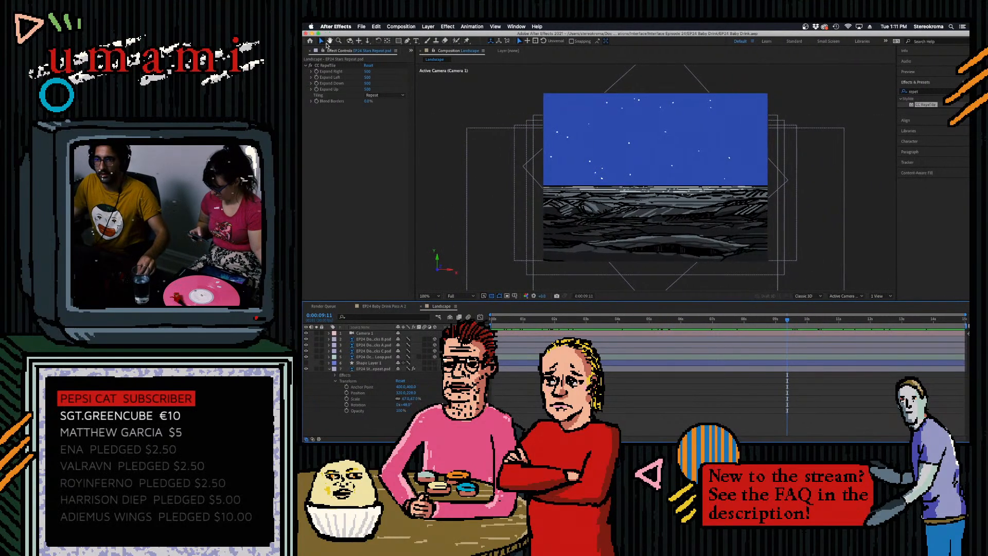
right_click(737, 434)
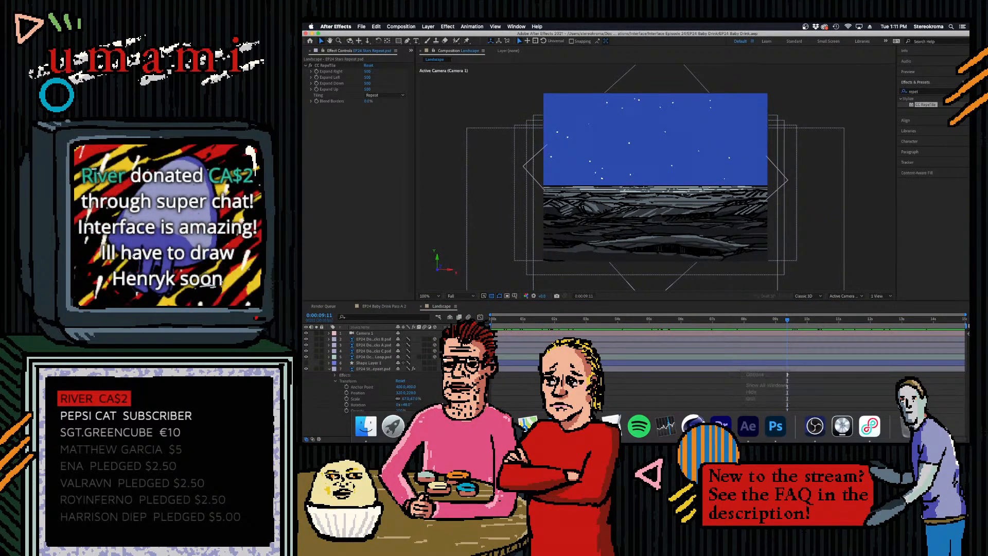
click(421, 426)
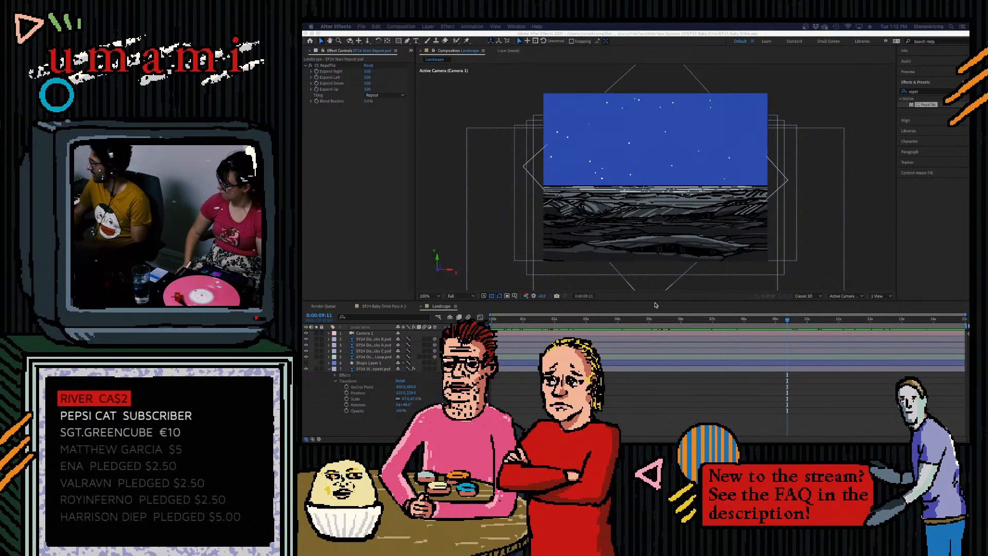
- Collapse the stars layer's properties and preview the dolly move from the first frame
click(656, 320)
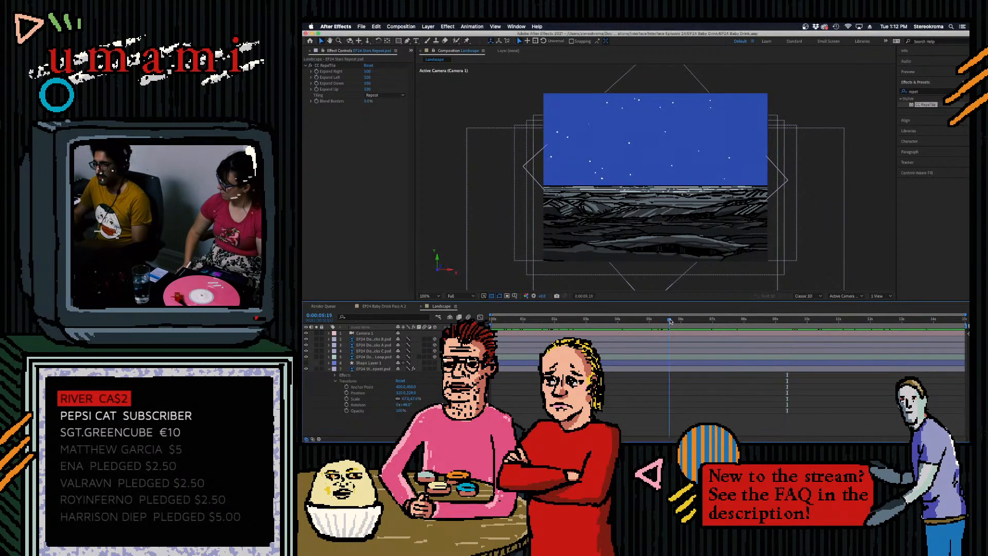
key(Home)
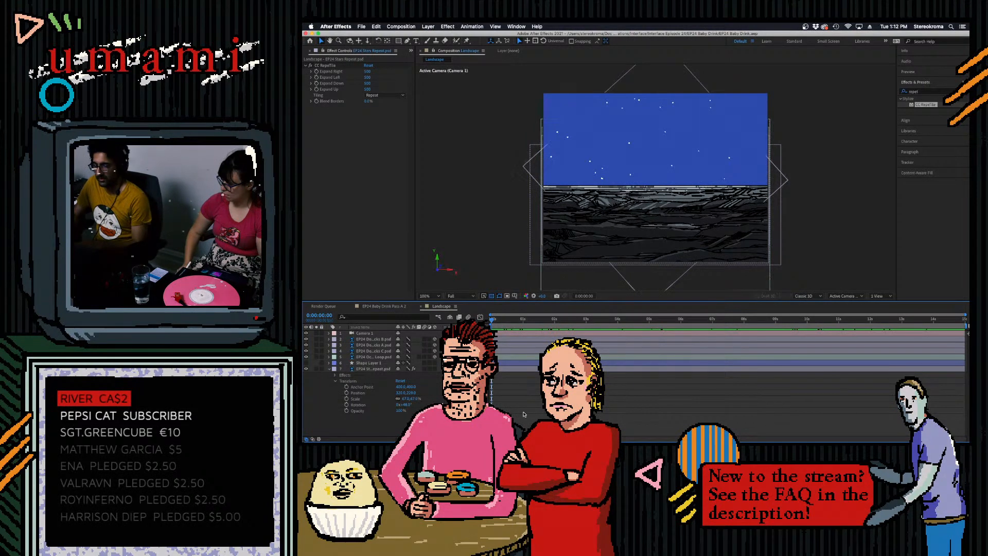
click(330, 369)
key(space)
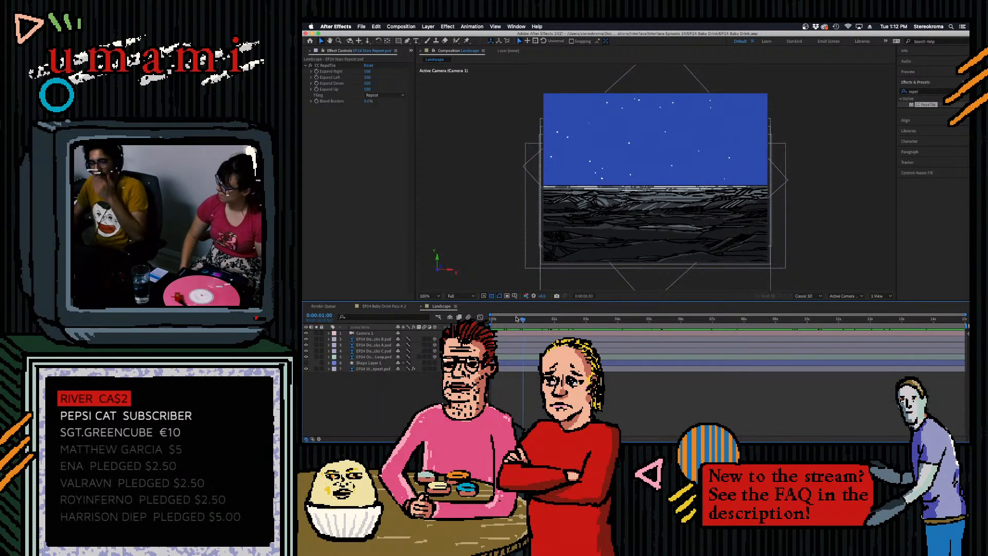
drag(680, 322, 578, 338)
key(Home)
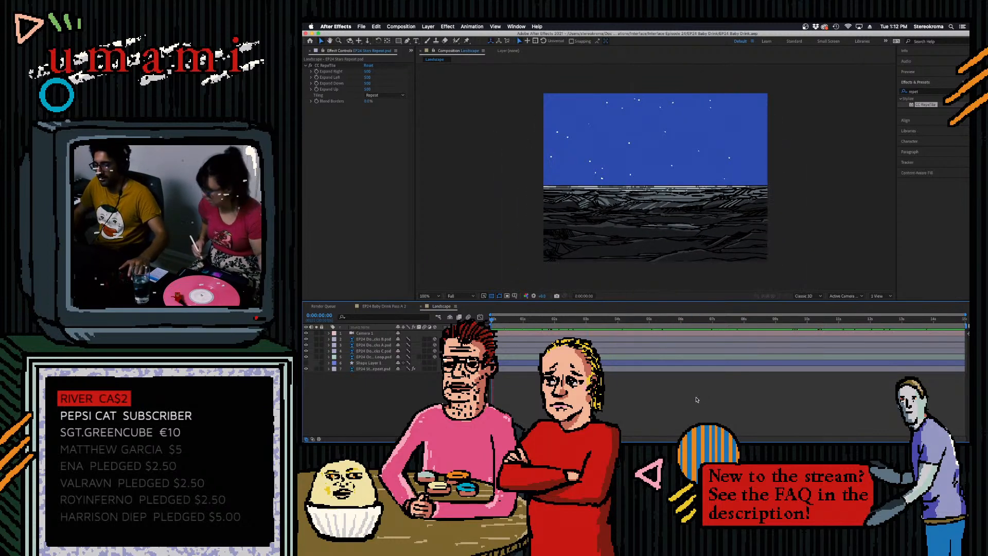
key(space)
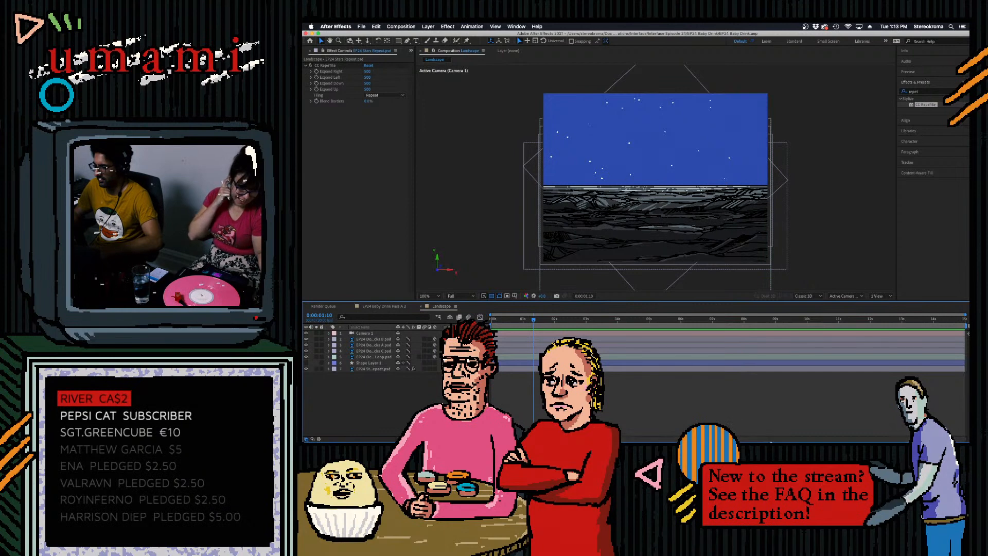
- Switch to Photoshop, create a video timeline for the new document and set its frame rate to 15 fps
mouse_move(773, 441)
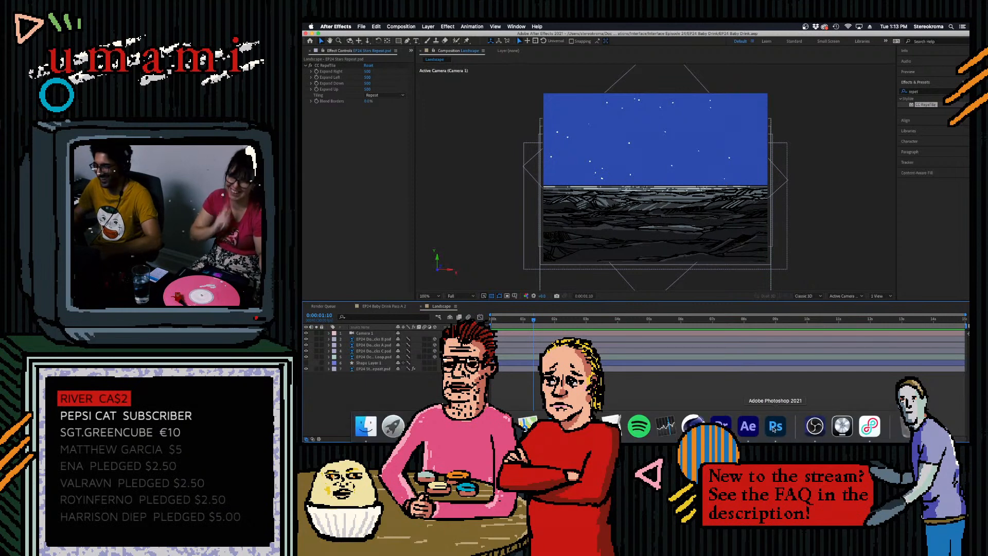
click(773, 428)
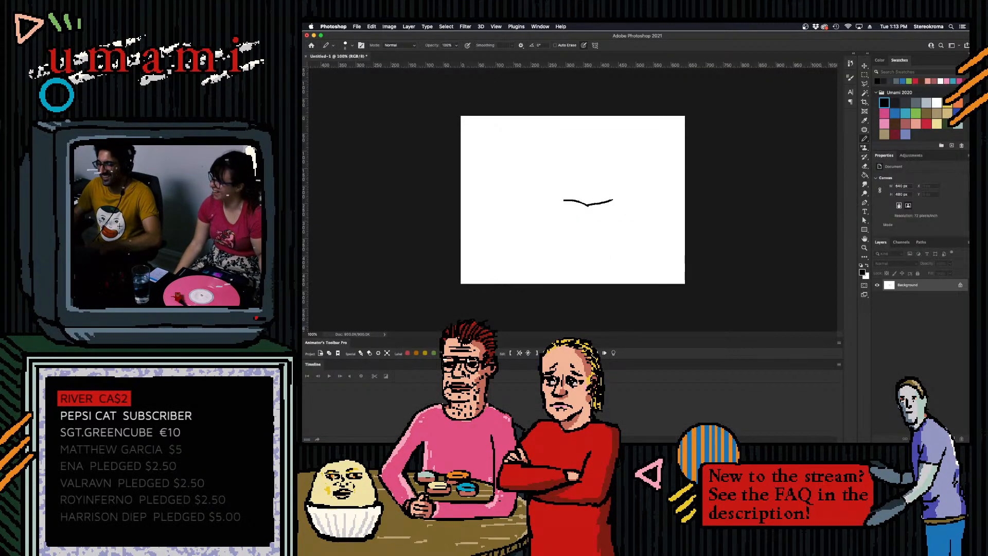
click(612, 386)
click(840, 367)
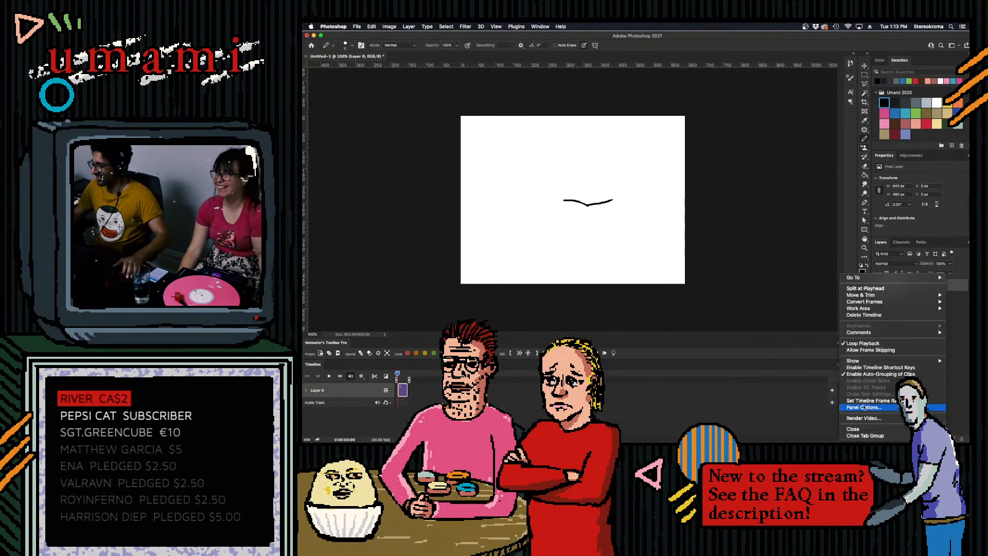
click(866, 400)
text(15)
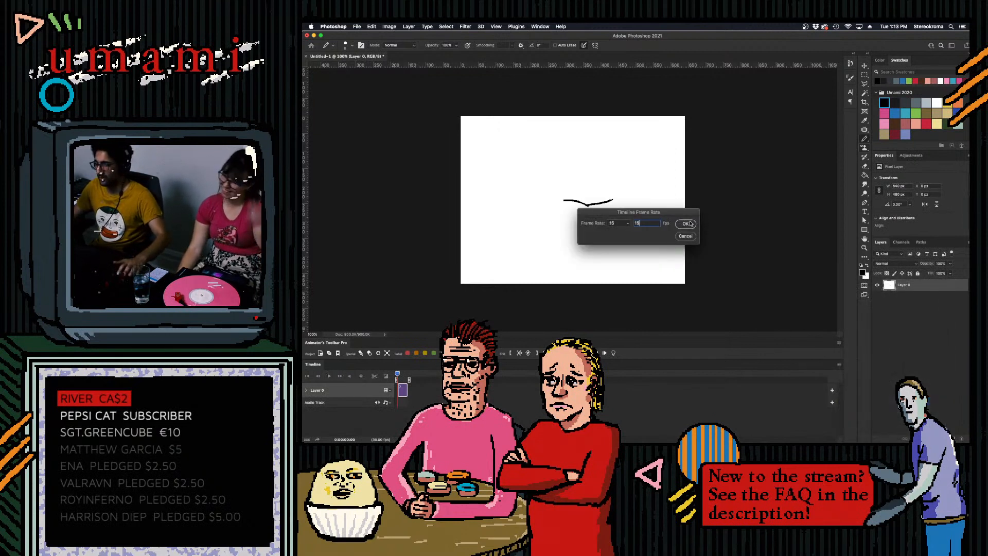
key(Return)
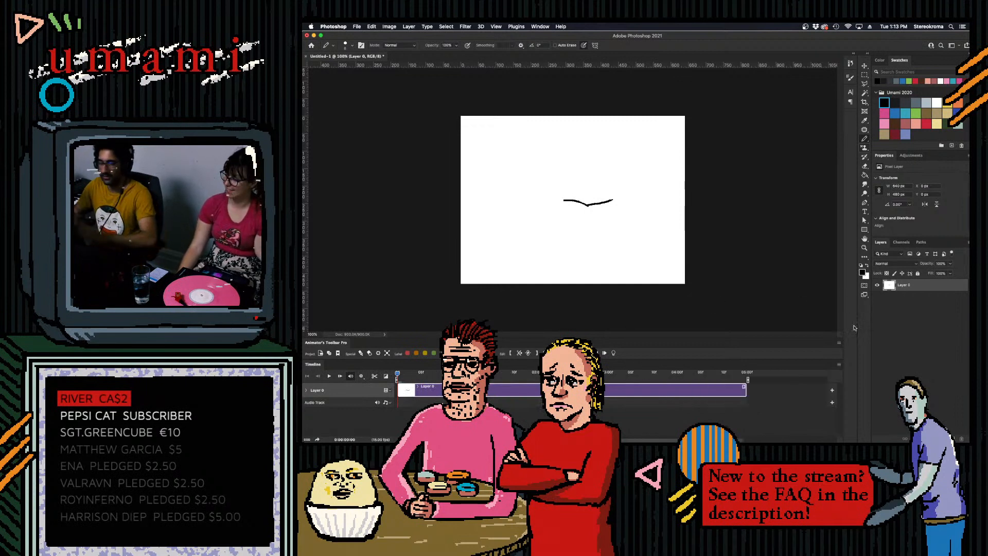
- Enlarge the brush and erase the bird line and white fill from the whole layer, leaving the canvas transparent
key(bracketright)
key(bracketright)
key(bracketright)
key(bracketright)
key(bracketright)
key(bracketright)
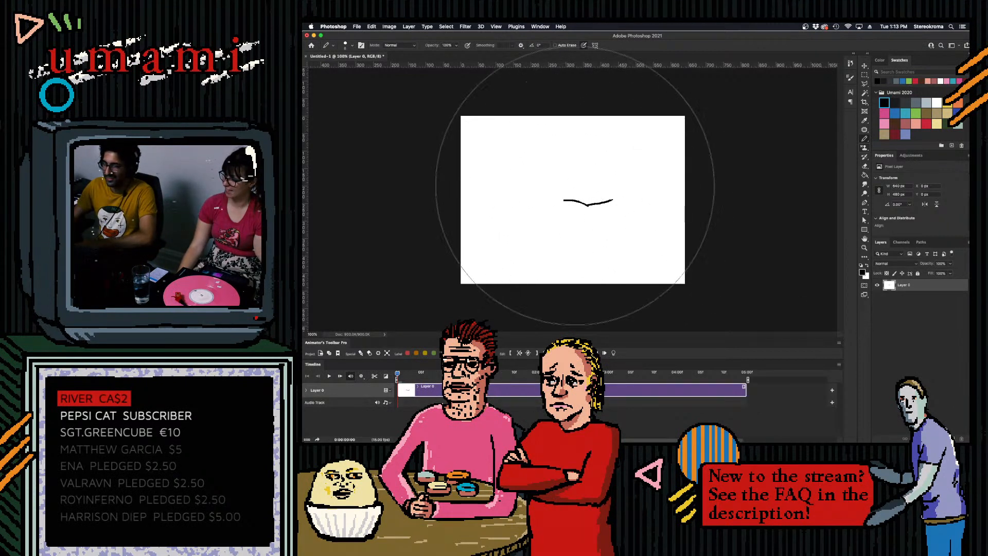
key(bracketleft)
key(bracketleft)
key(bracketleft)
key(bracketleft)
key(bracketleft)
key(bracketleft)
key(bracketleft)
key(bracketleft)
mouse_move(570, 190)
mouse_down()
mouse_move(566, 209)
mouse_move(640, 194)
mouse_up()
key(bracketright)
key(bracketright)
key(bracketright)
key(bracketright)
key(bracketright)
key(bracketright)
key(bracketright)
mouse_move(502, 128)
mouse_down()
mouse_move(458, 134)
mouse_move(512, 100)
mouse_move(563, 159)
mouse_move(540, 294)
mouse_move(680, 309)
mouse_up()
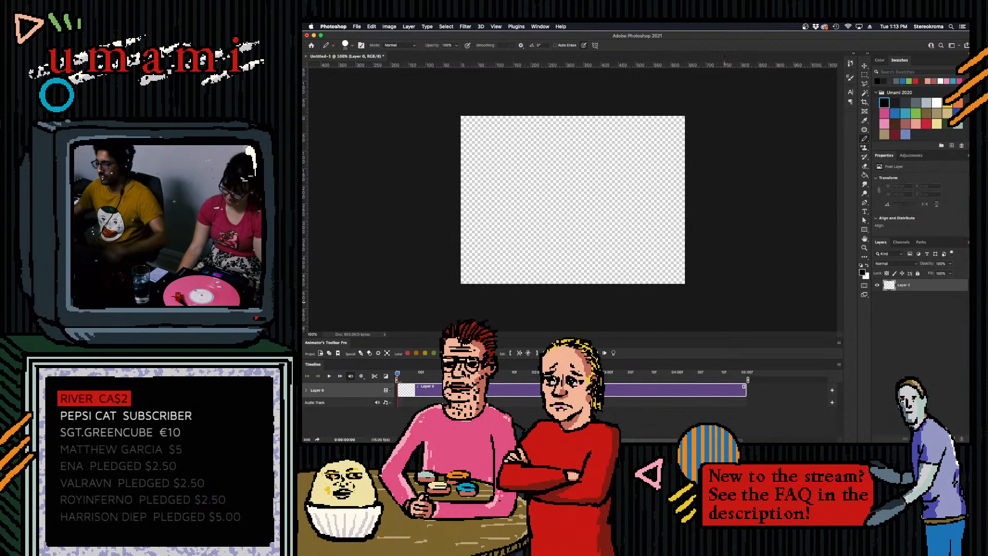
- Look at the Premiere Pro sequence, return to After Effects, and force quit Premiere Pro
mouse_move(751, 441)
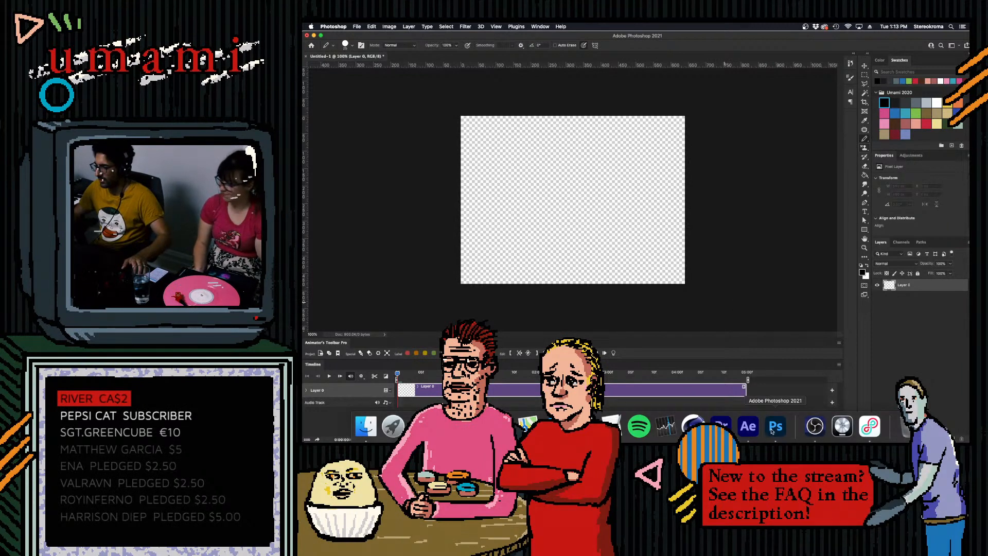
click(723, 429)
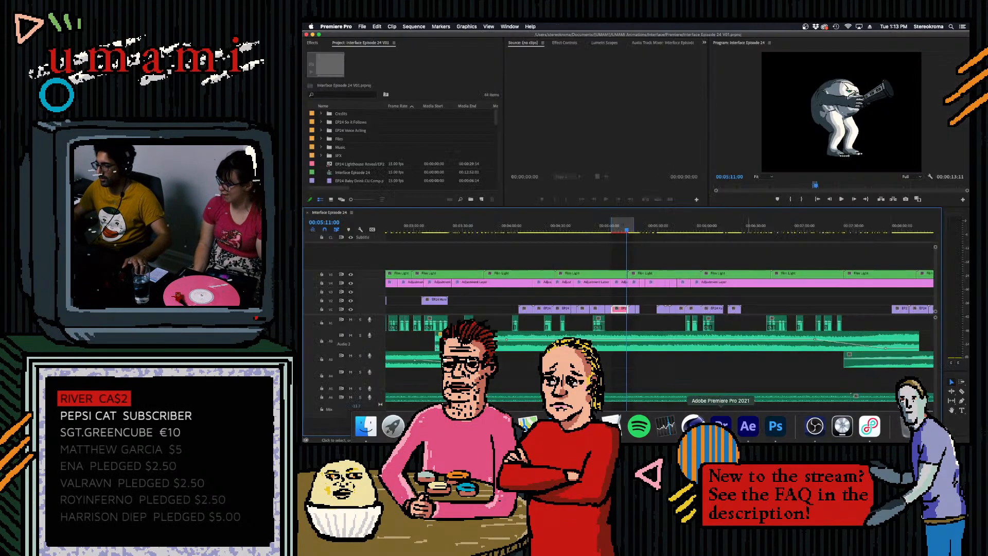
click(749, 430)
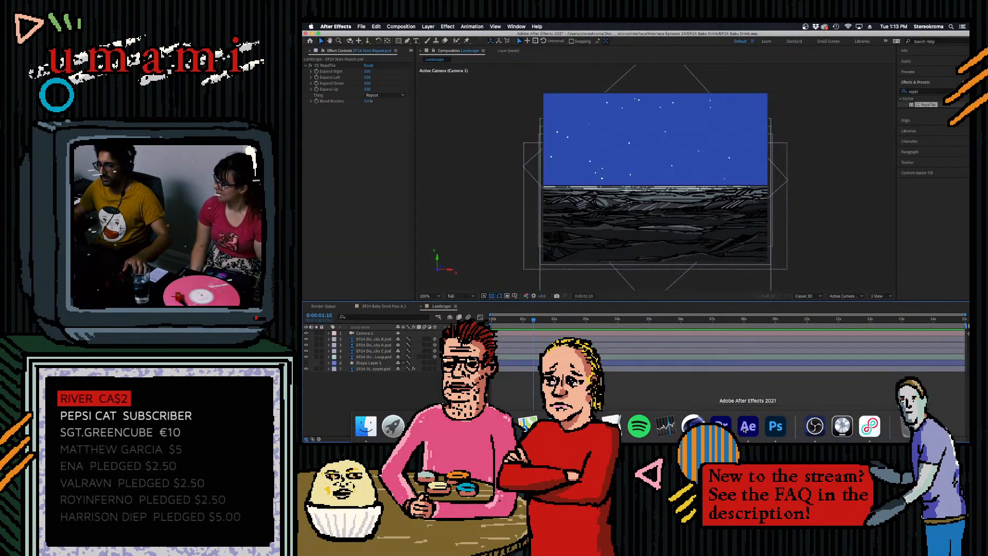
right_click(721, 430)
key(alt)
click(739, 400)
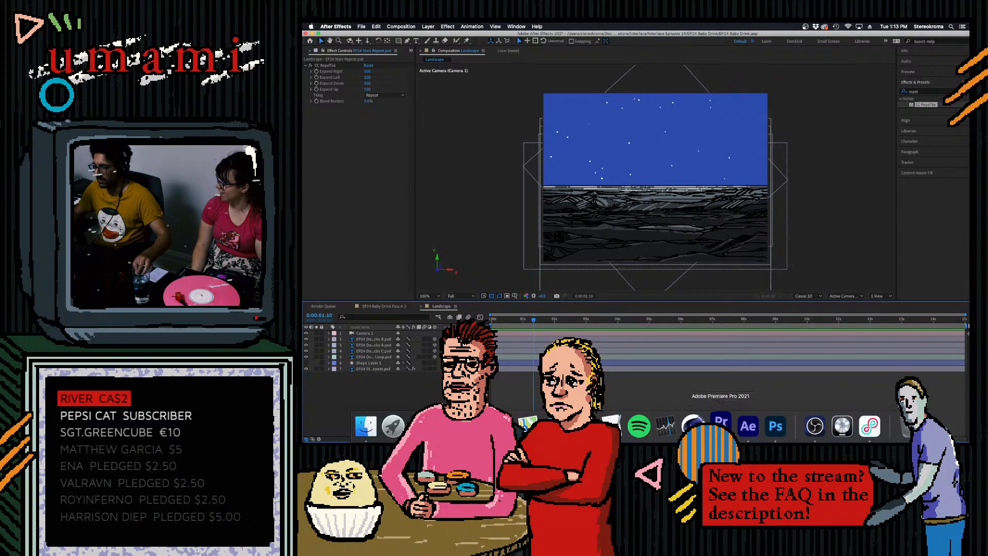
- Force quit Premiere Pro again and return to the Landscape composition in After Effects
right_click(722, 428)
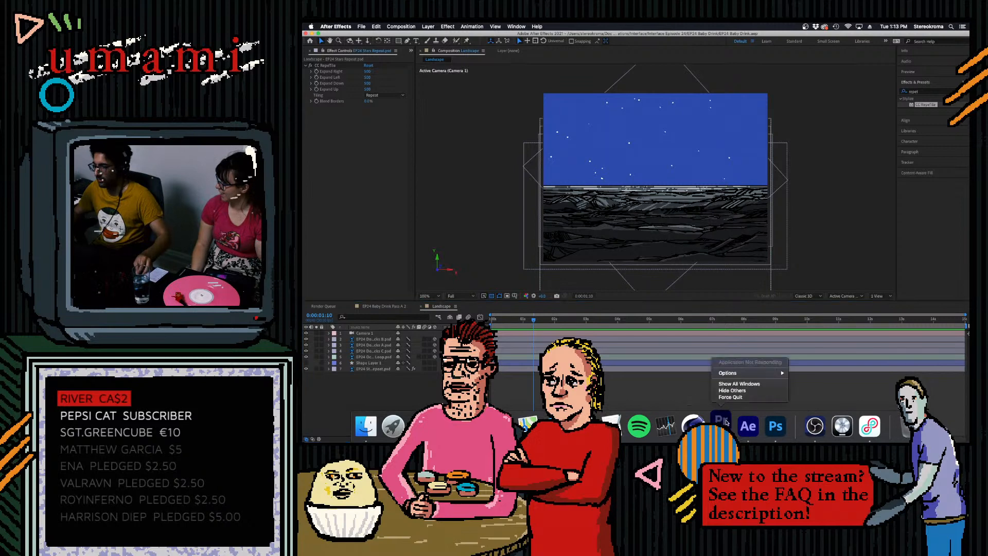
click(737, 397)
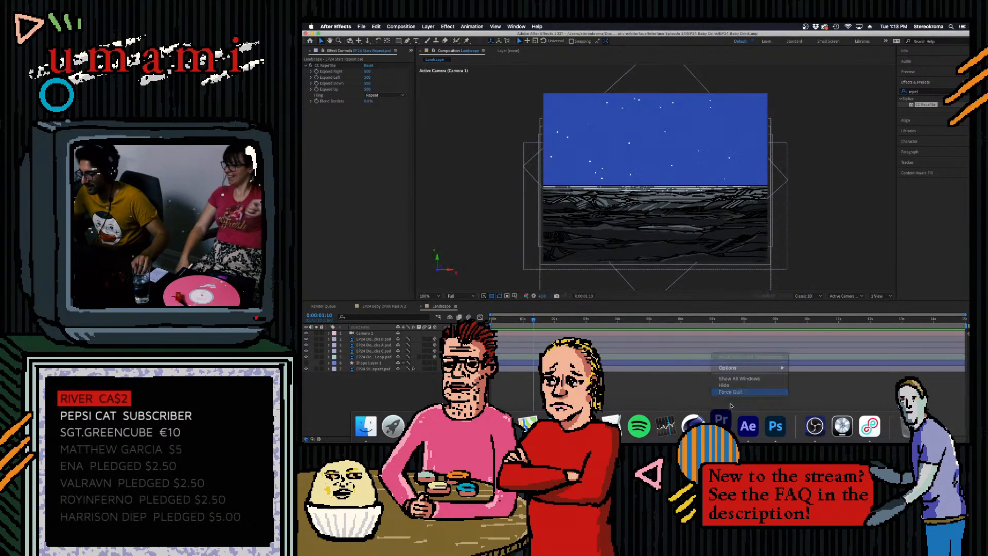
mouse_move(721, 437)
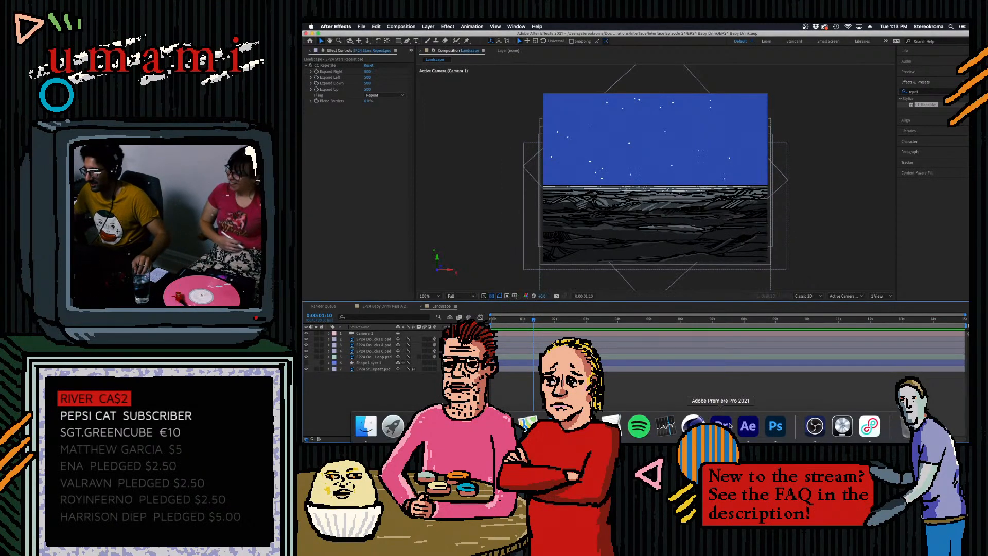
right_click(729, 421)
click(742, 399)
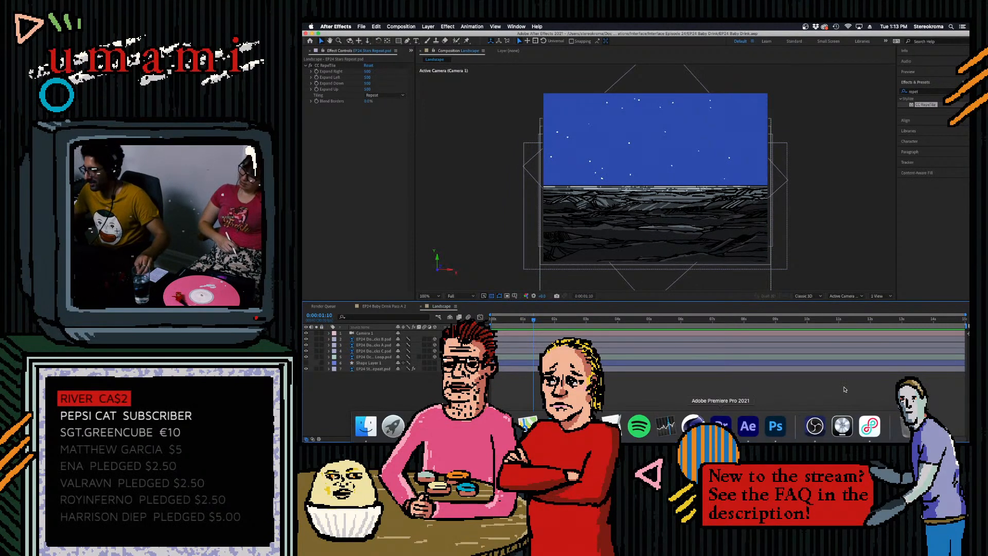
right_click(721, 425)
click(734, 398)
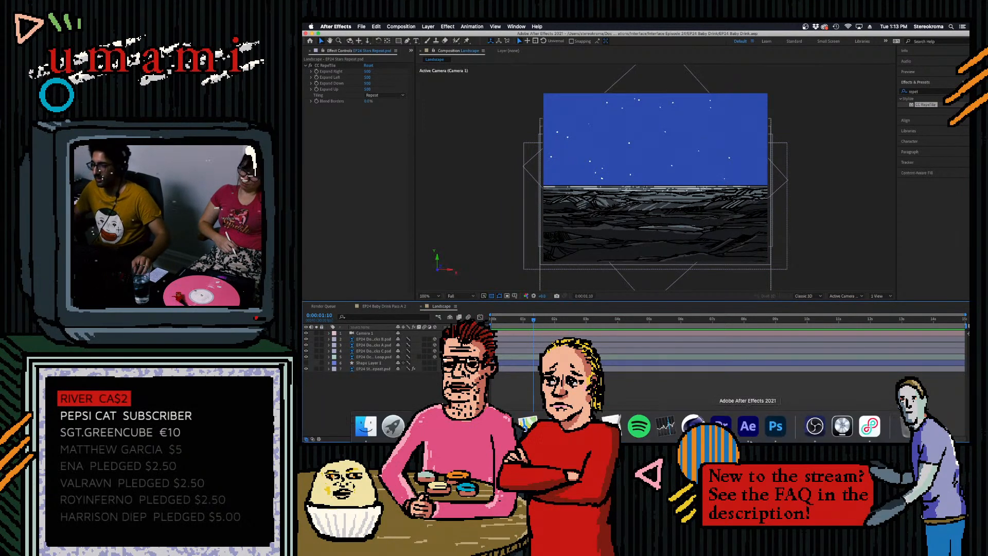
mouse_move(752, 441)
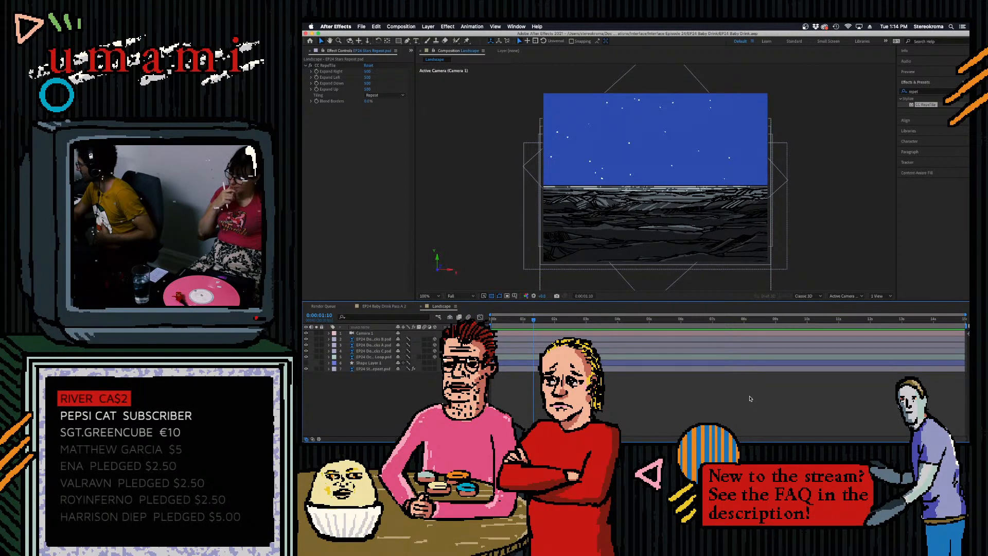
click(756, 432)
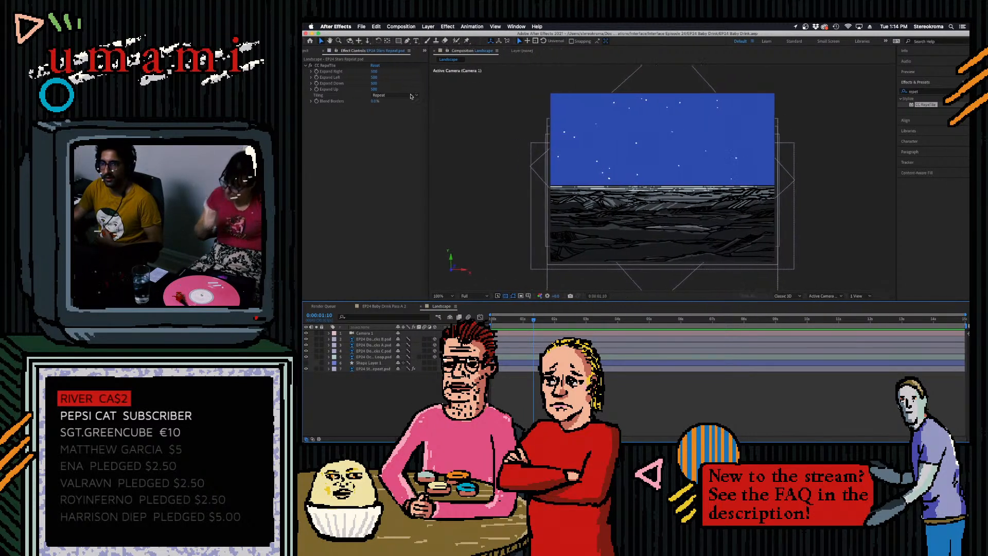
- Show the project's file list, clear its selection and adjust its width beside the composition view
drag(448, 98, 393, 96)
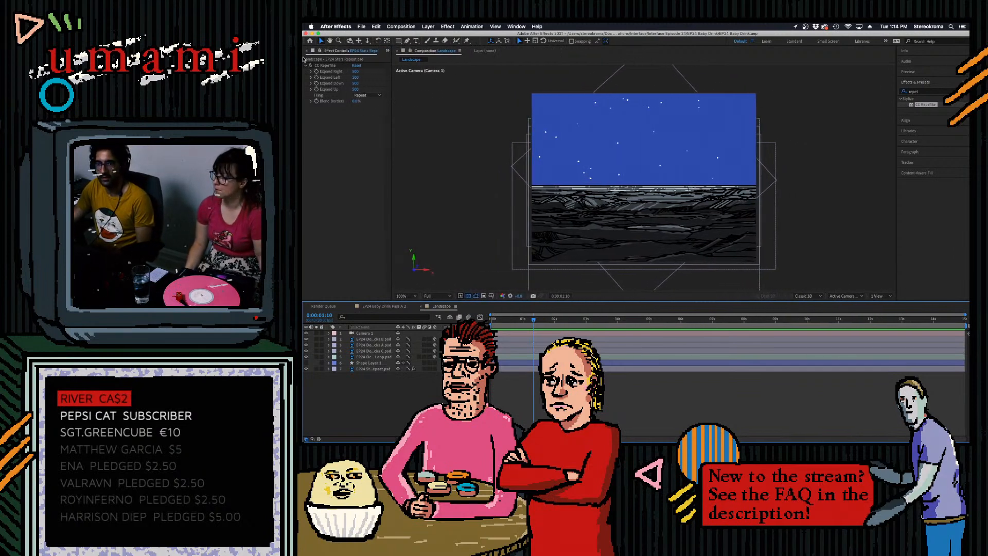
drag(393, 108, 448, 93)
click(312, 51)
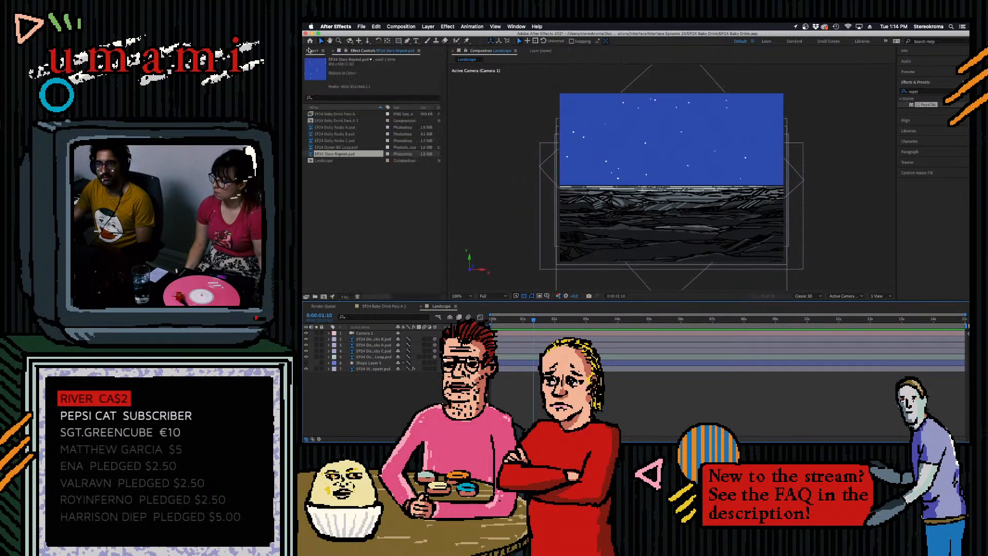
click(340, 184)
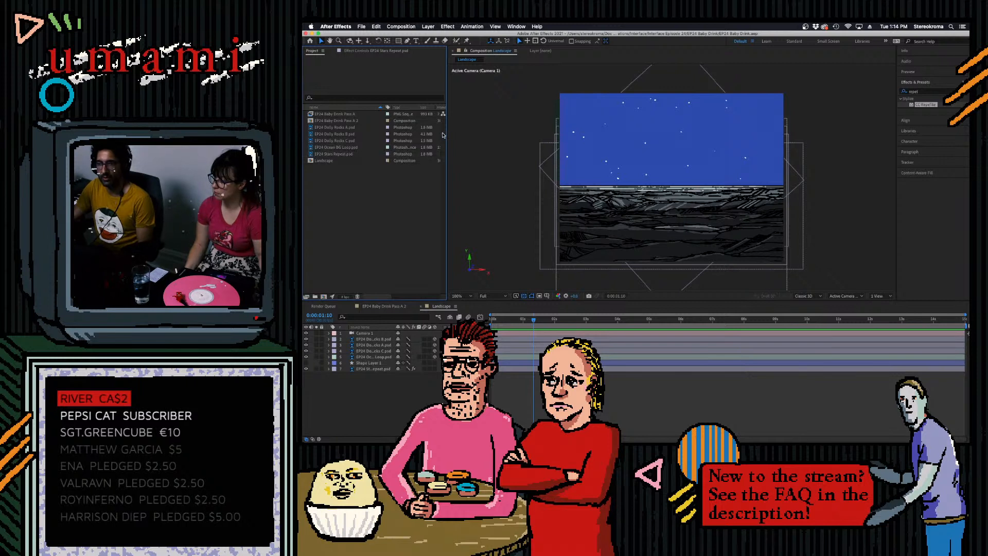
mouse_move(448, 134)
mouse_down()
mouse_move(339, 133)
mouse_move(431, 134)
mouse_up()
- Search the Interface Episode 23 folder for "splash" and import the green-screen WATER SPLASH COLLECTION video
double_click(430, 193)
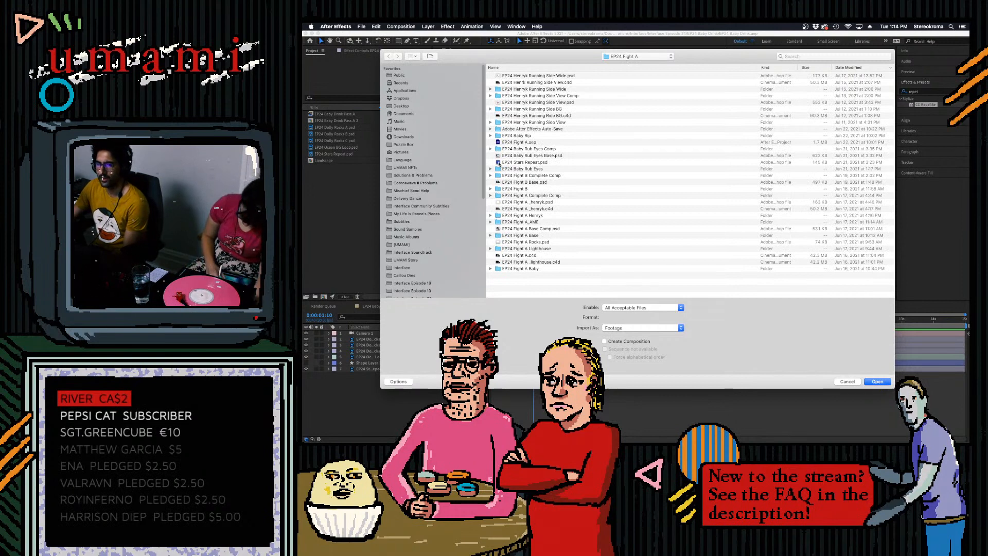
scroll(416, 226, down, 4)
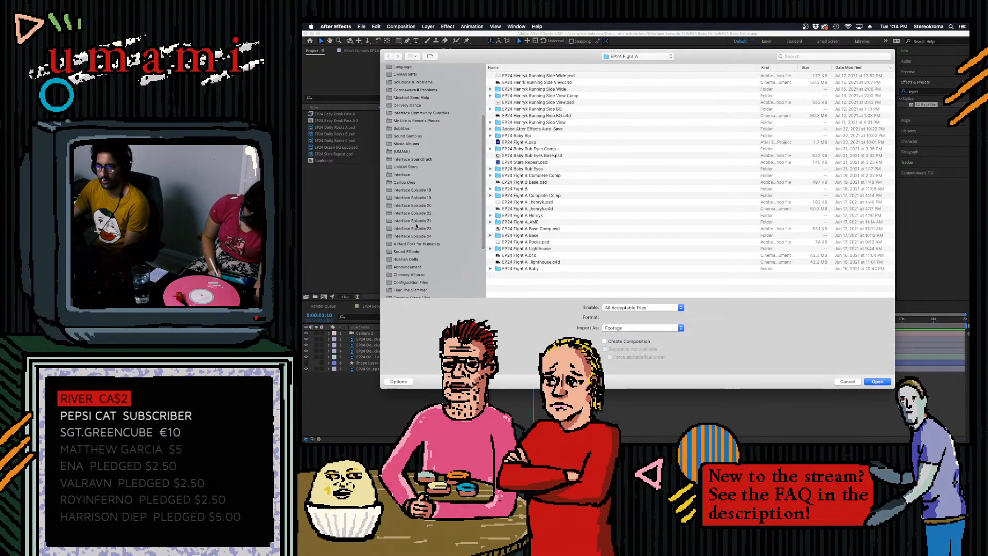
click(416, 227)
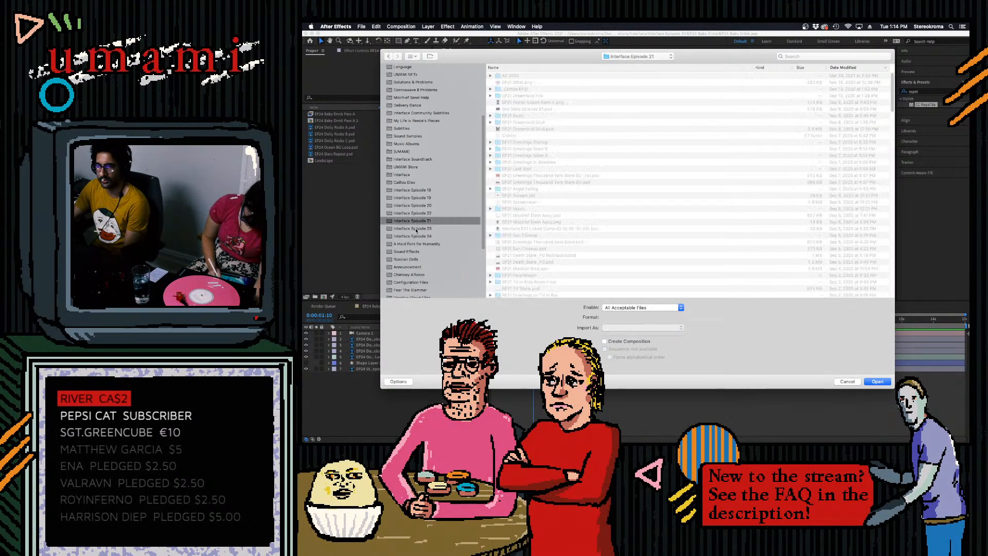
click(800, 57)
text(s)
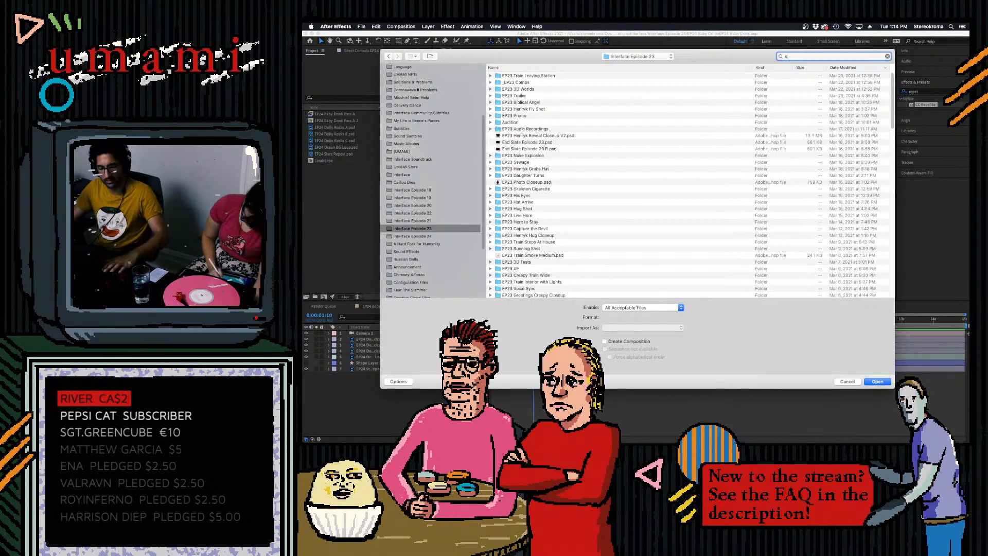
text(plash)
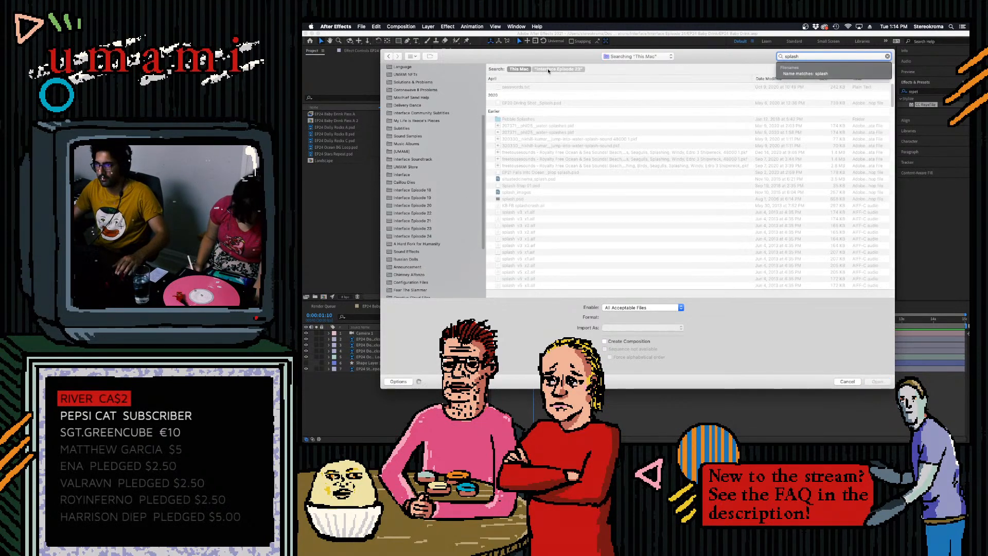
click(548, 70)
click(560, 95)
double_click(562, 95)
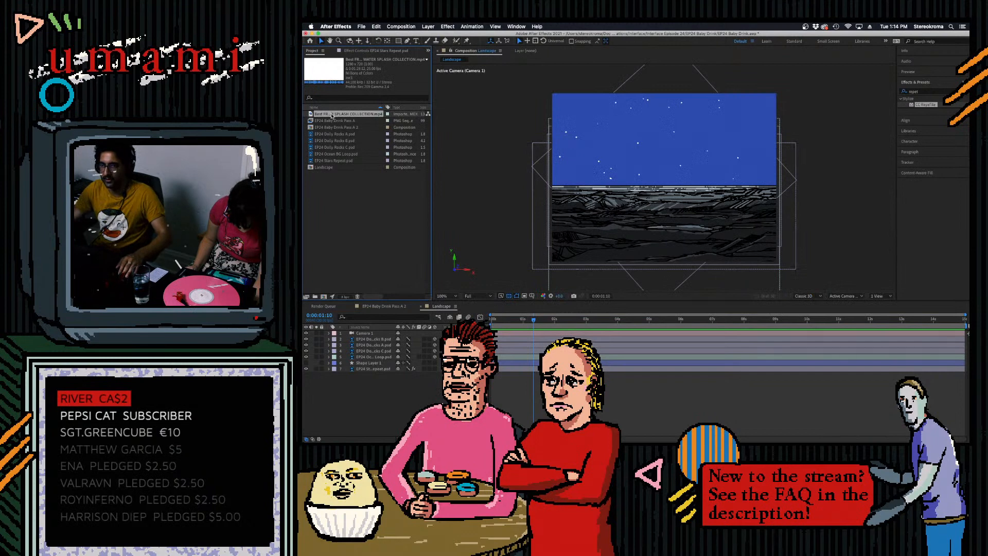
- Open the imported water splash footage and scrub and play through it to examine the splashes
double_click(332, 116)
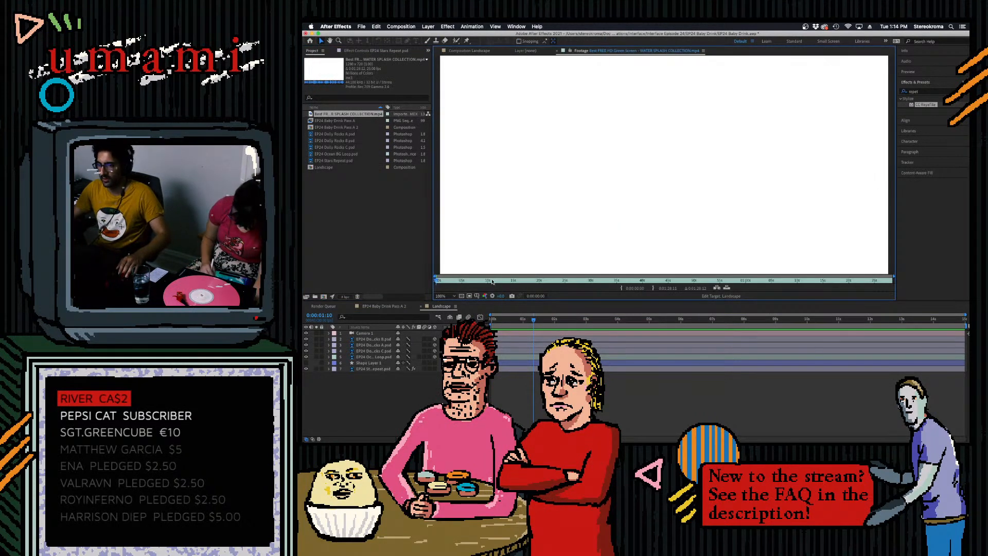
mouse_move(439, 281)
mouse_down()
mouse_move(636, 289)
mouse_move(556, 288)
mouse_up()
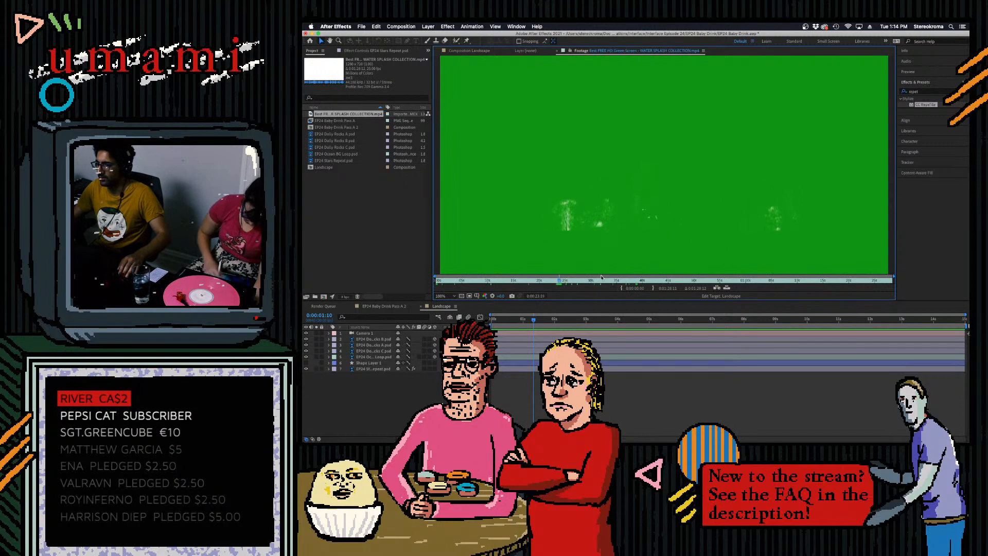
key(space)
- Interpret the water splash footage with its frame rate conformed to 15 frames per second
right_click(350, 114)
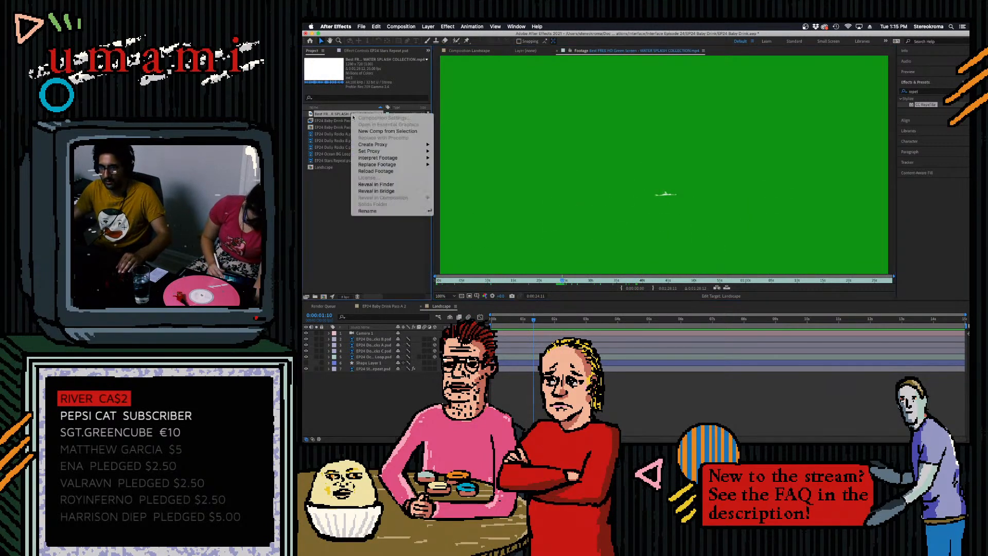
mouse_move(421, 161)
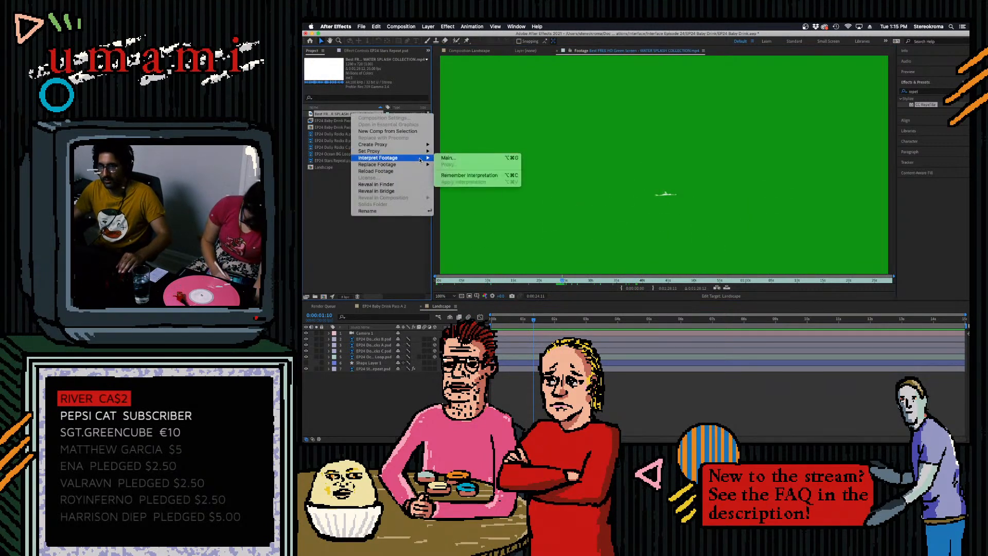
click(336, 116)
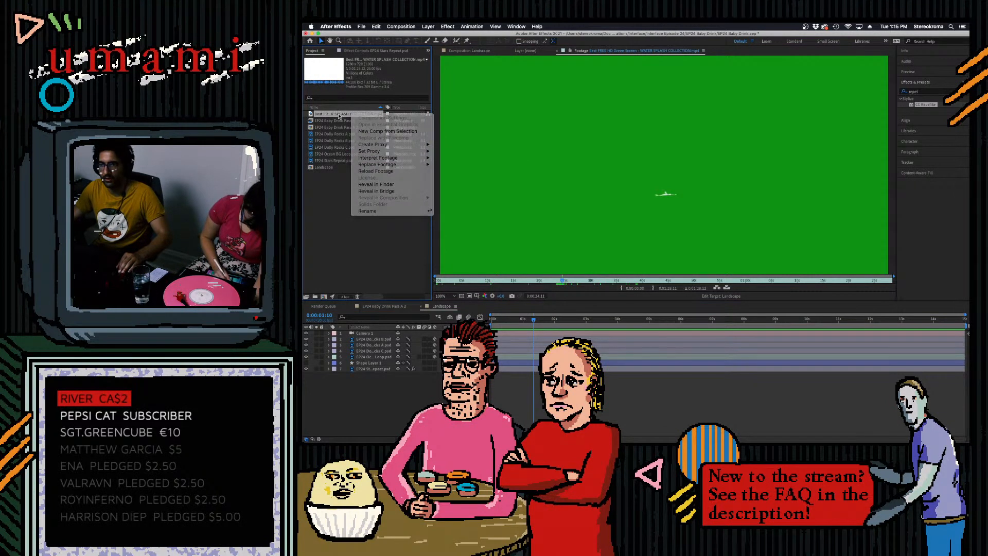
right_click(350, 115)
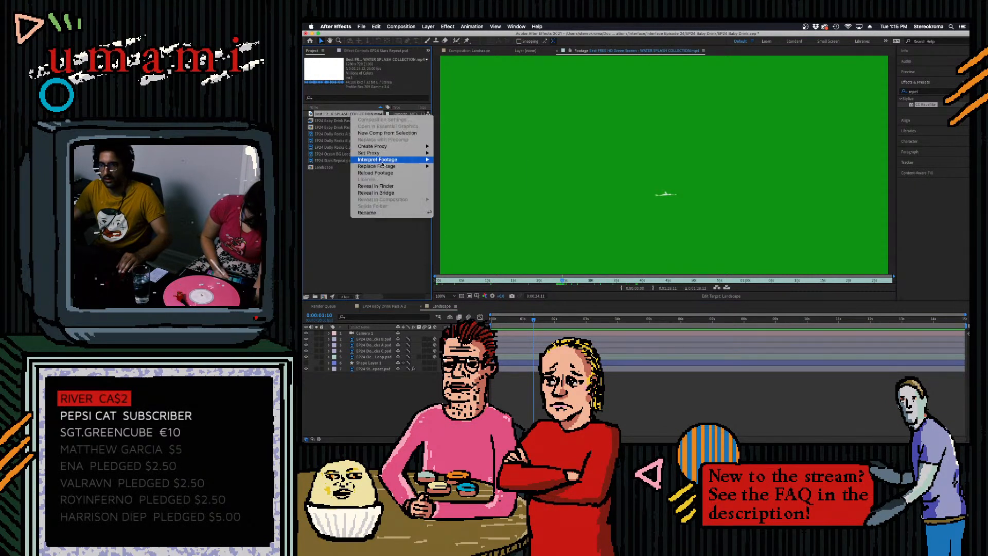
mouse_move(407, 160)
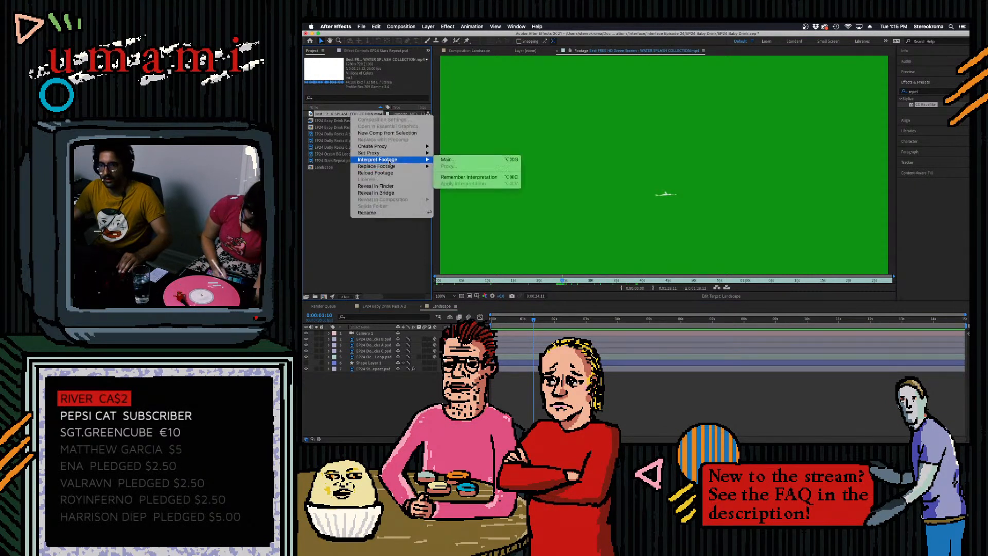
click(466, 161)
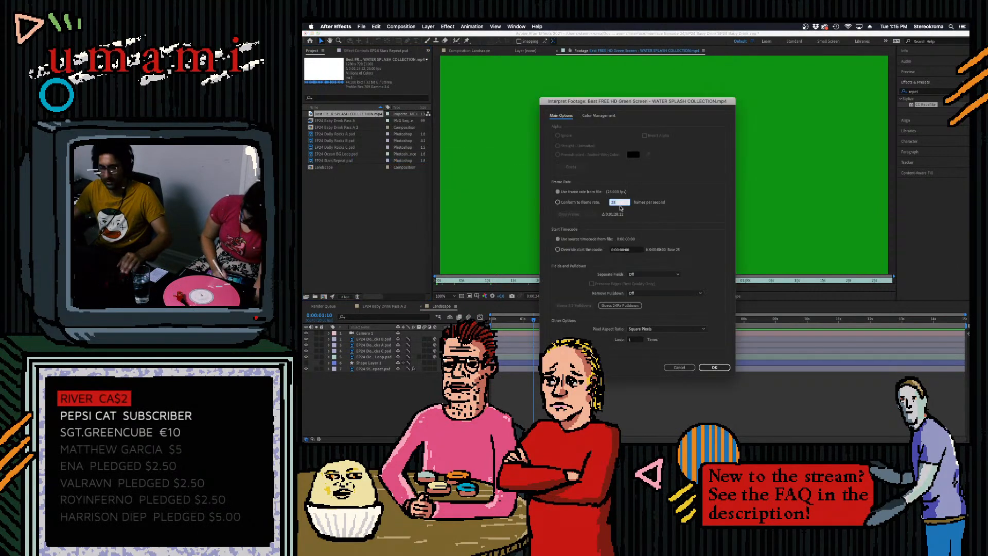
text(2)
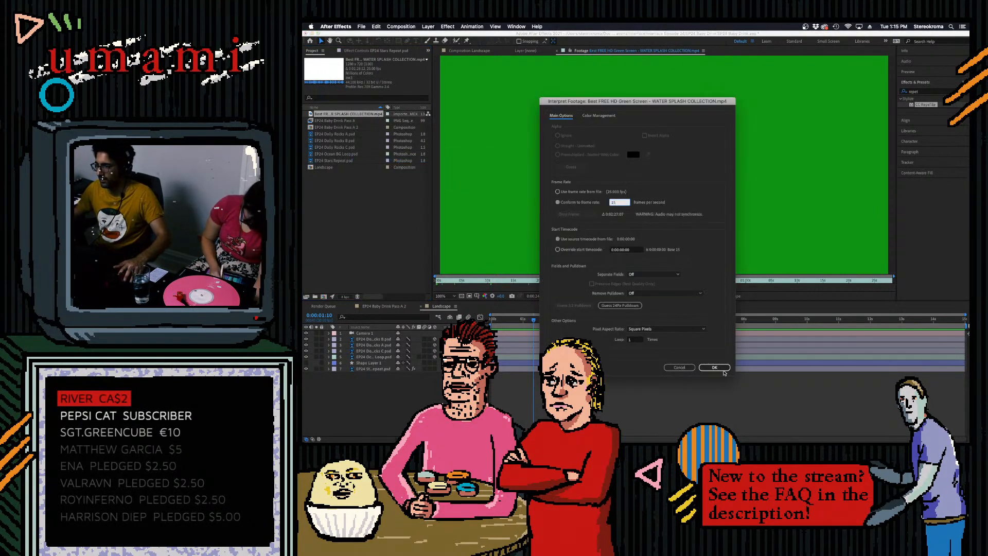
click(715, 368)
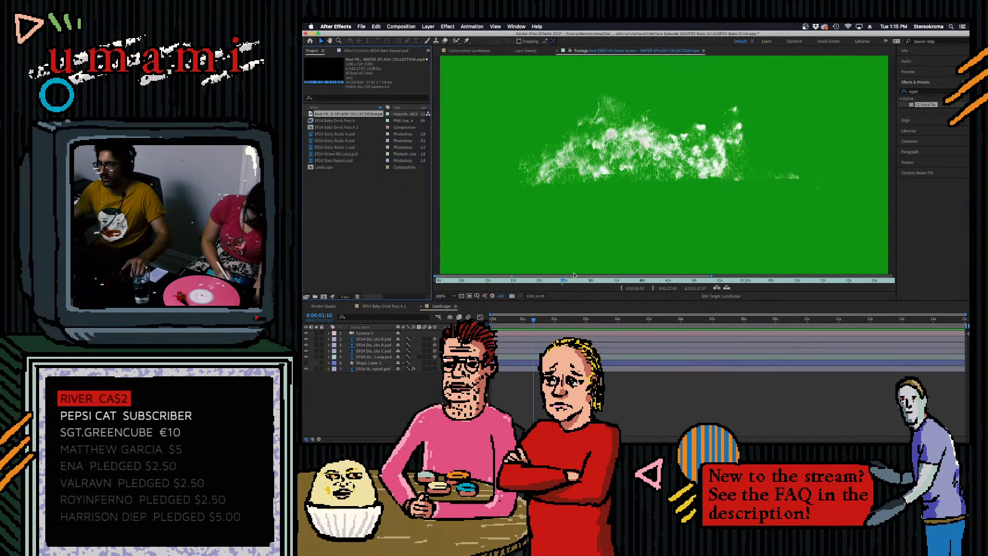
- Find a suitable splash in the footage and set the in and out points around it
drag(563, 283, 646, 310)
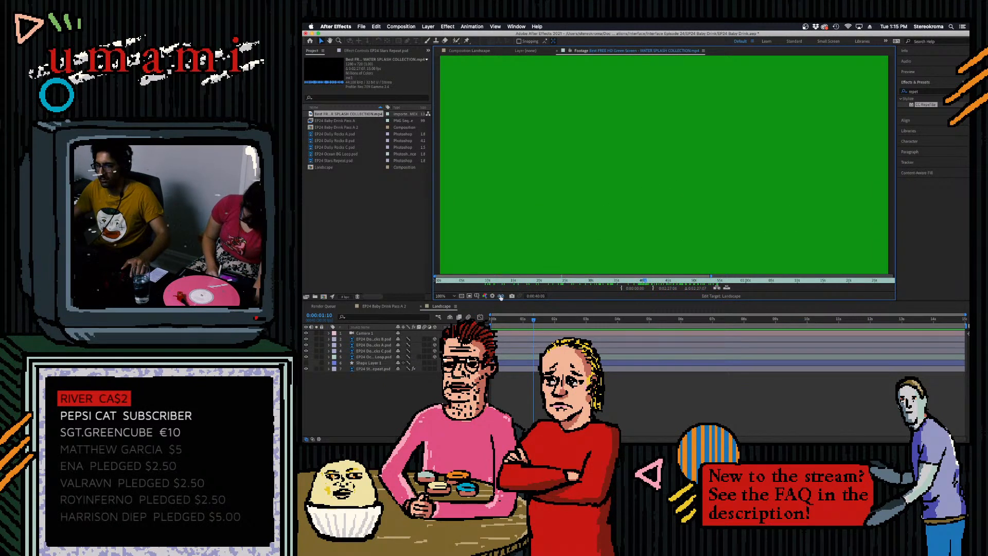
click(622, 290)
drag(647, 282, 714, 299)
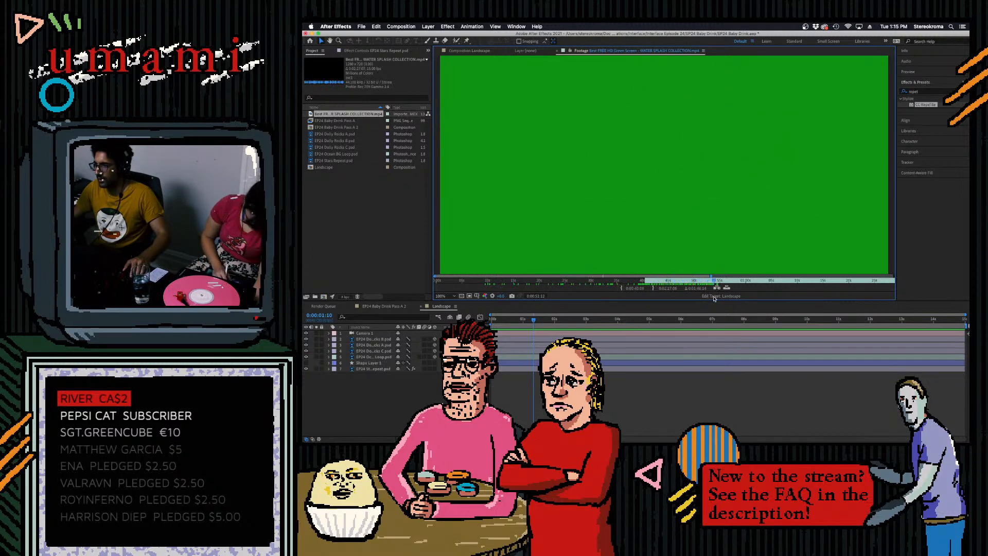
click(653, 289)
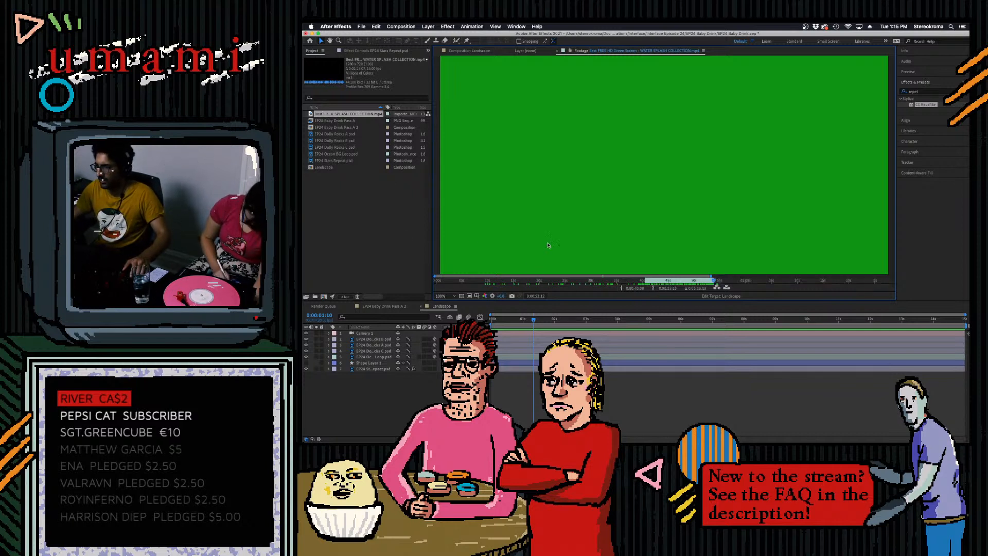
- Overlay the trimmed splash clip into the Landscape composition at the current time and preview it
click(727, 289)
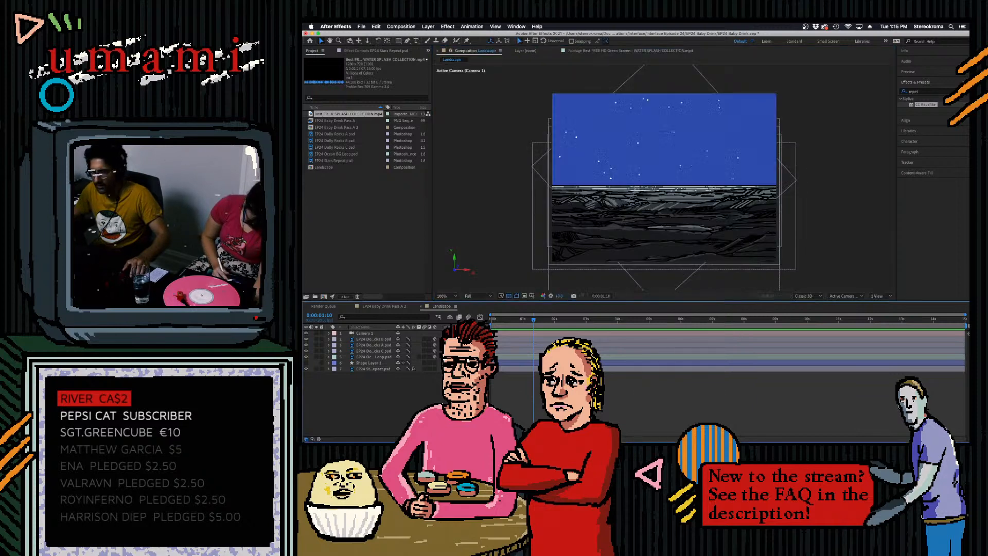
double_click(320, 114)
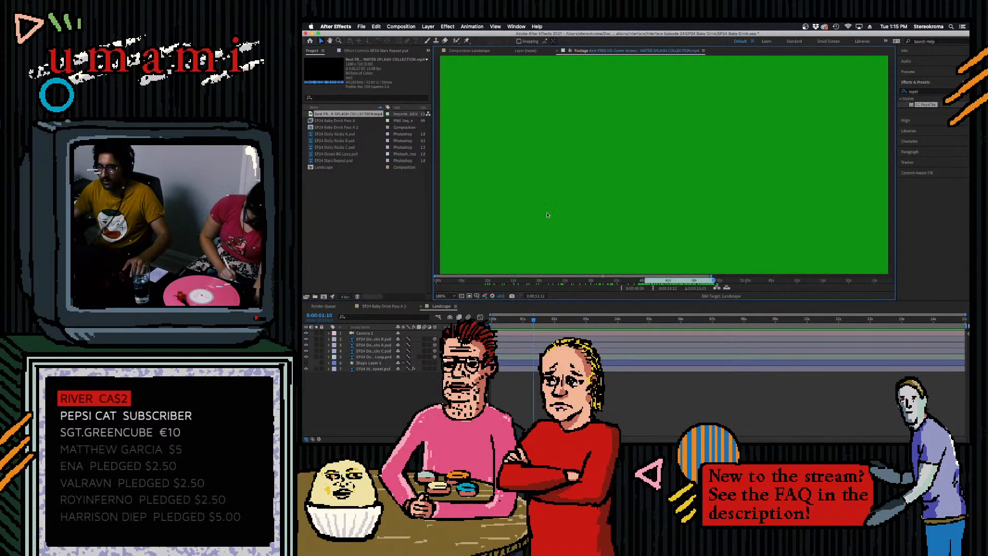
click(727, 290)
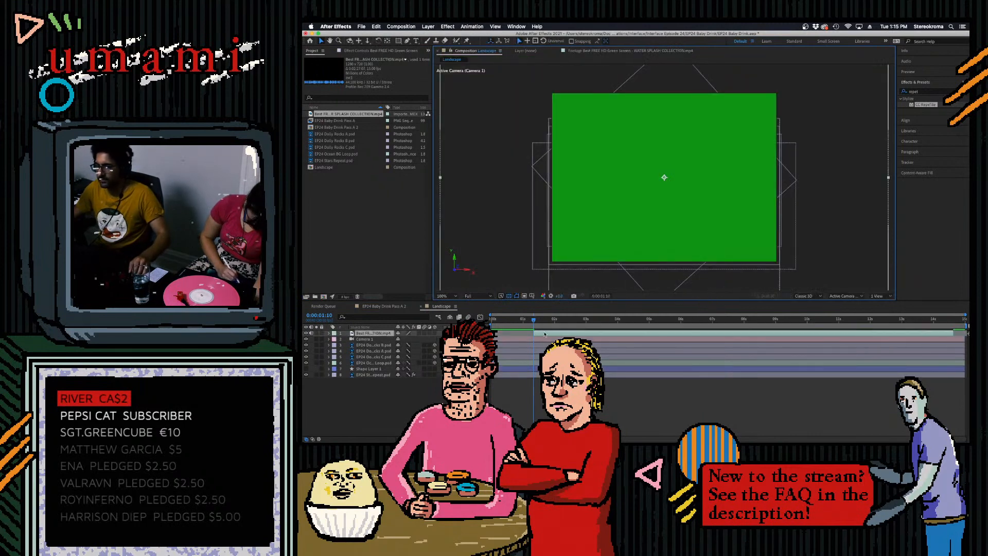
key(space)
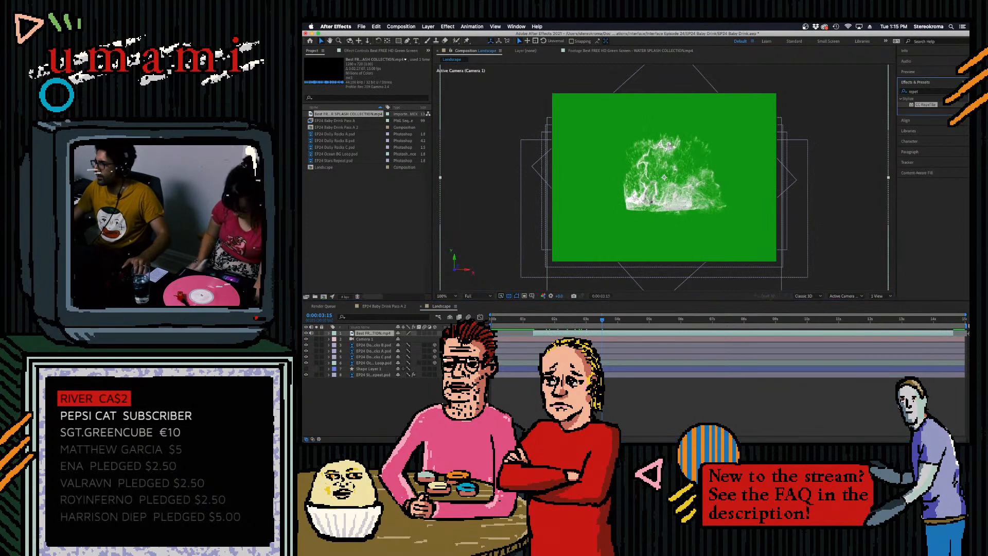
- Search the effects for "key", replace the search with "thres" and apply the Threshold effect to the water splash layer
click(953, 91)
text(key)
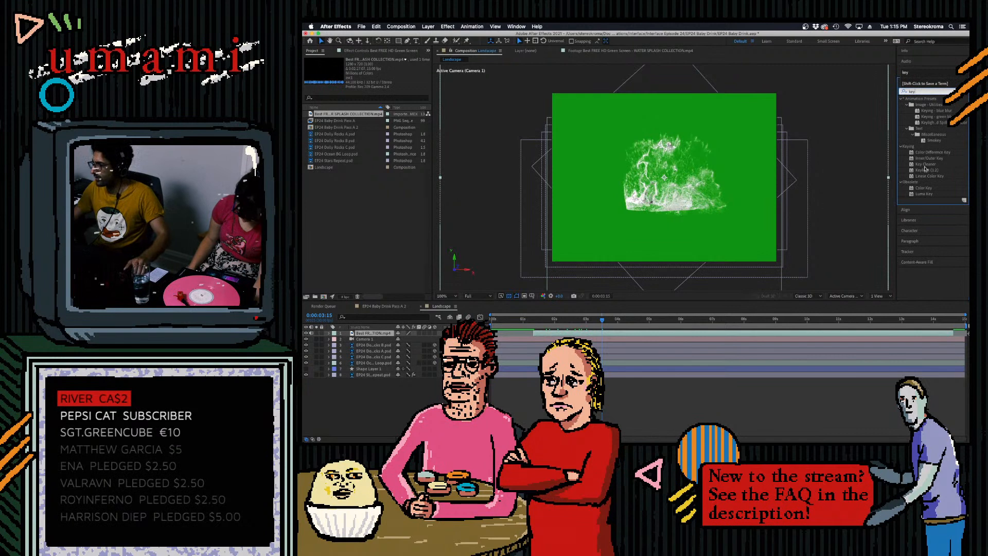
key(BackSpace)
key(BackSpace)
key(BackSpace)
text(thres)
drag(922, 118, 606, 180)
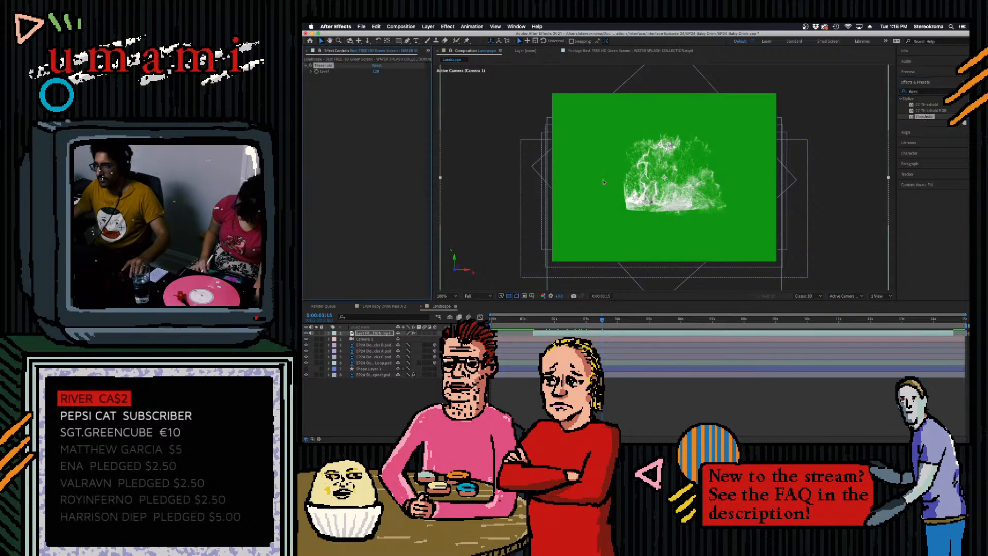
- Raise the Threshold level on the water splash layer to isolate the white water, and preview the animation
drag(377, 71, 396, 78)
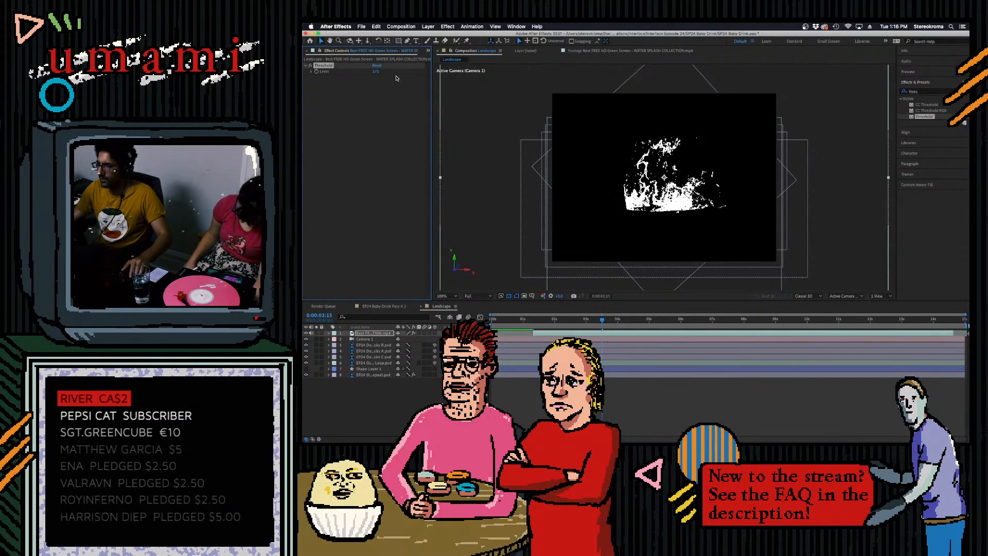
key(space)
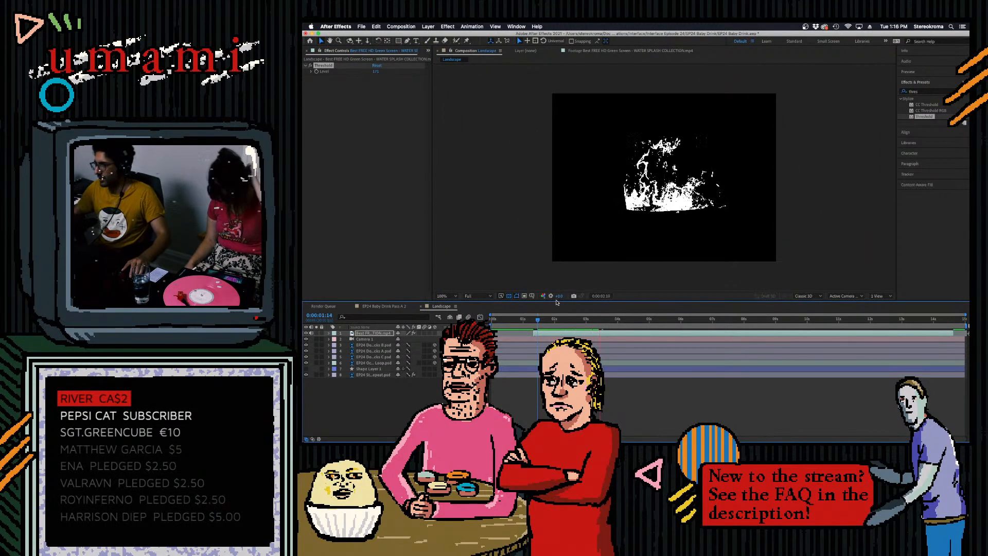
key(space)
- Search the effects for "gaus" and add Gaussian Blur above Threshold on the splash layer with a blurriness of 3
click(914, 91)
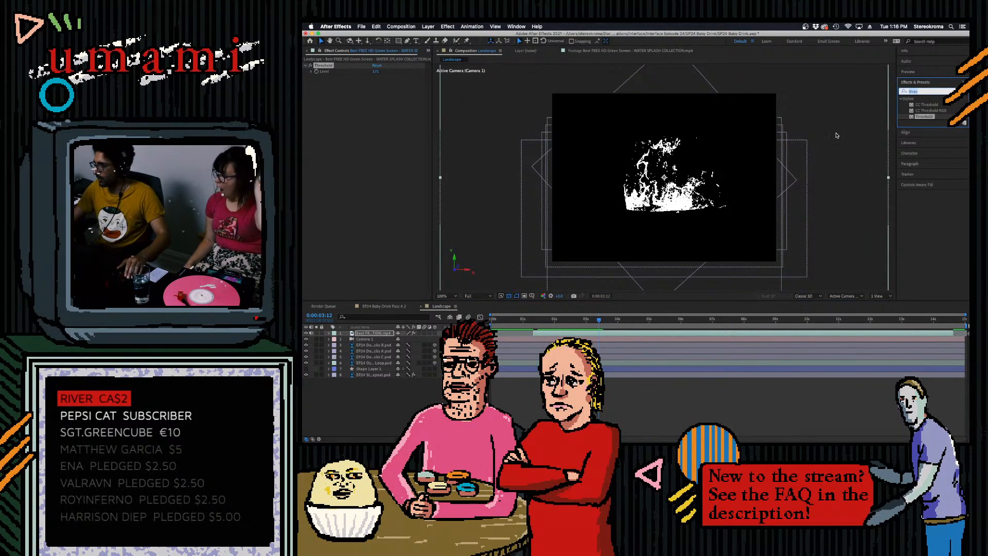
text(gaus)
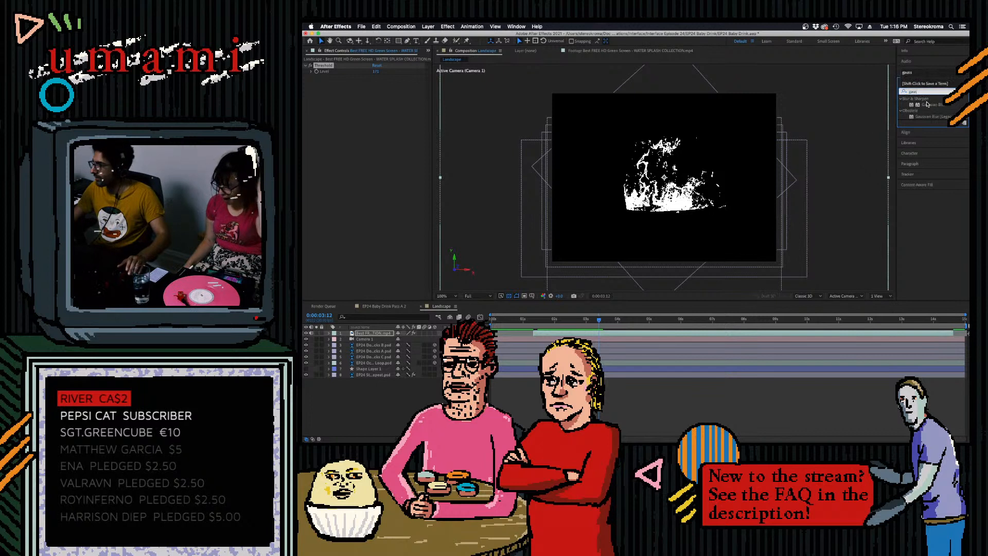
drag(928, 104, 361, 78)
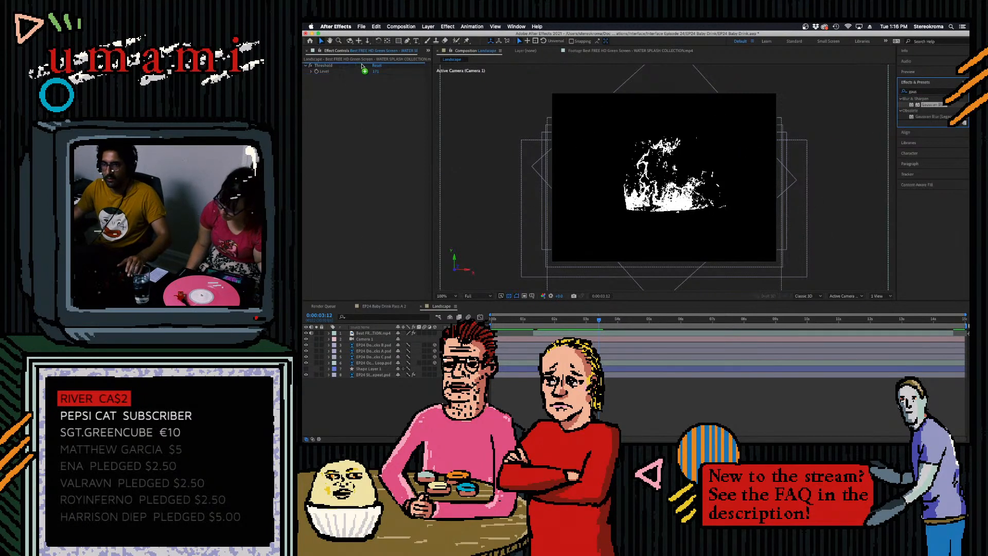
click(380, 72)
text(3)
click(395, 210)
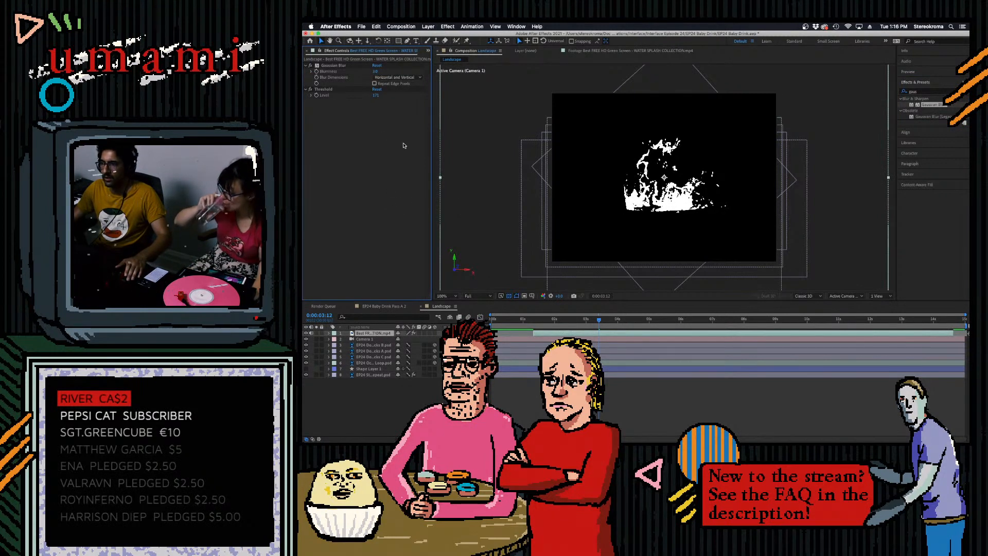
- Raise the splash layer's Threshold level further, checking it at 0:00:02:12, until only the brightest water stays white
drag(376, 95, 389, 97)
drag(599, 320, 567, 334)
drag(377, 96, 377, 97)
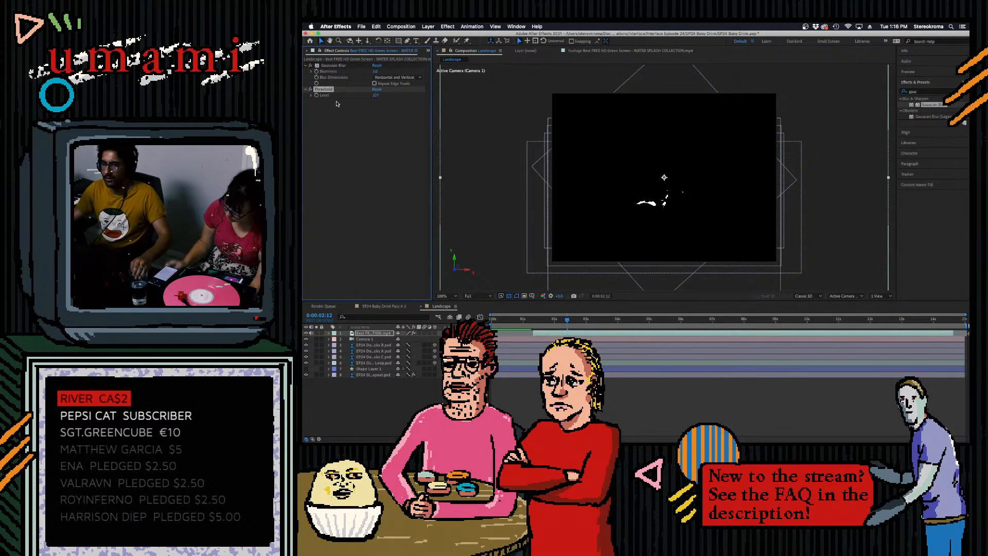
- Save the project and duplicate the water splash layer
click(374, 334)
key(super+s)
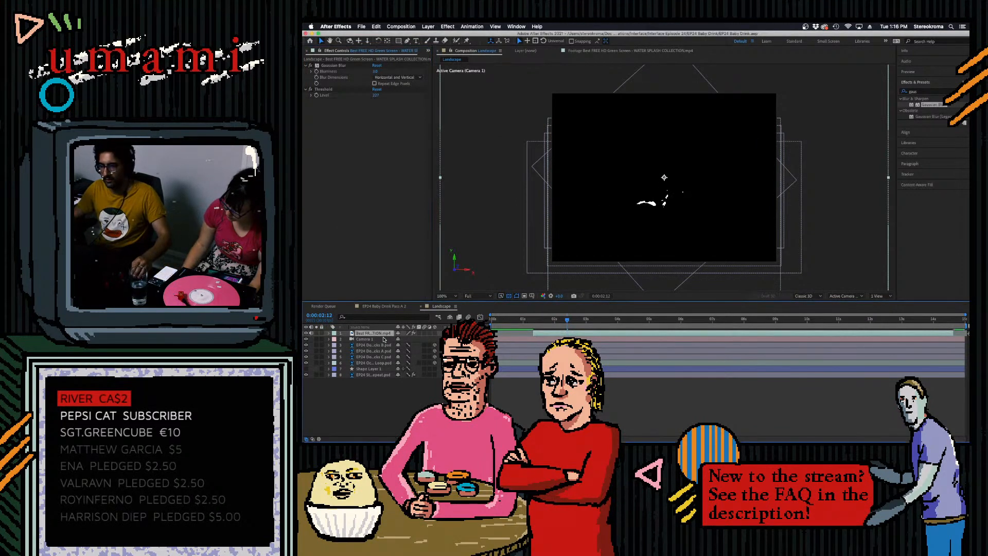
key(super+d)
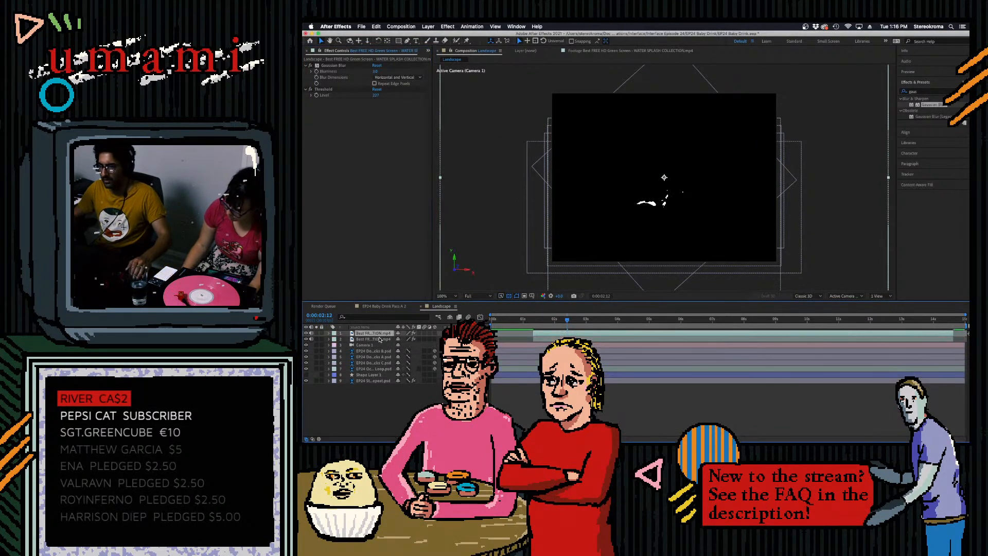
- Search the effects for "key" and apply Linear Color Key to the upper splash copy
click(947, 92)
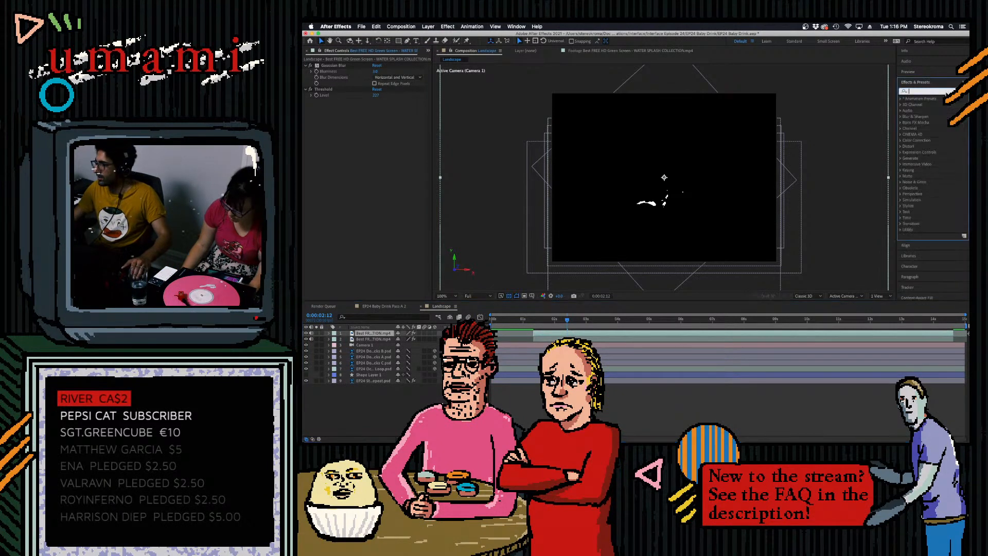
text(key)
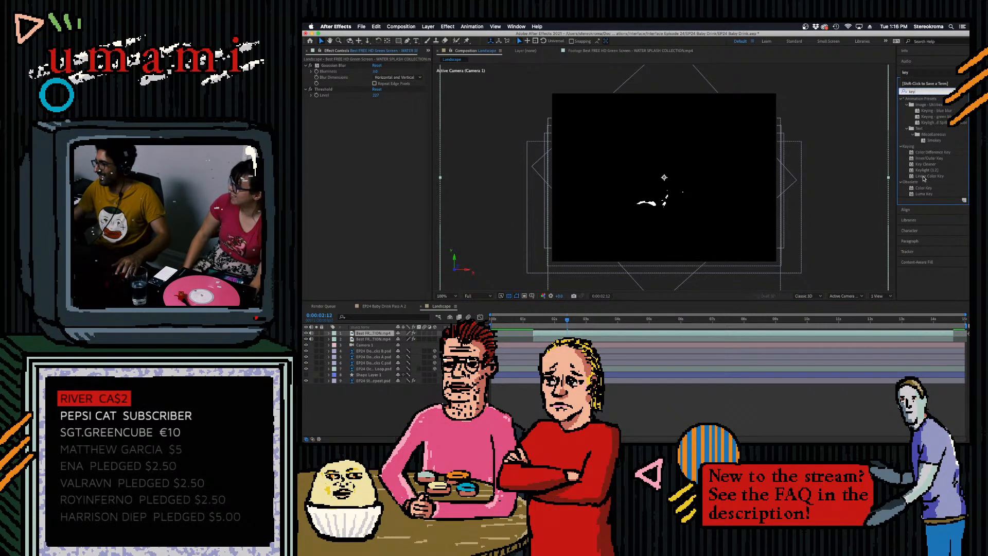
drag(924, 179, 368, 330)
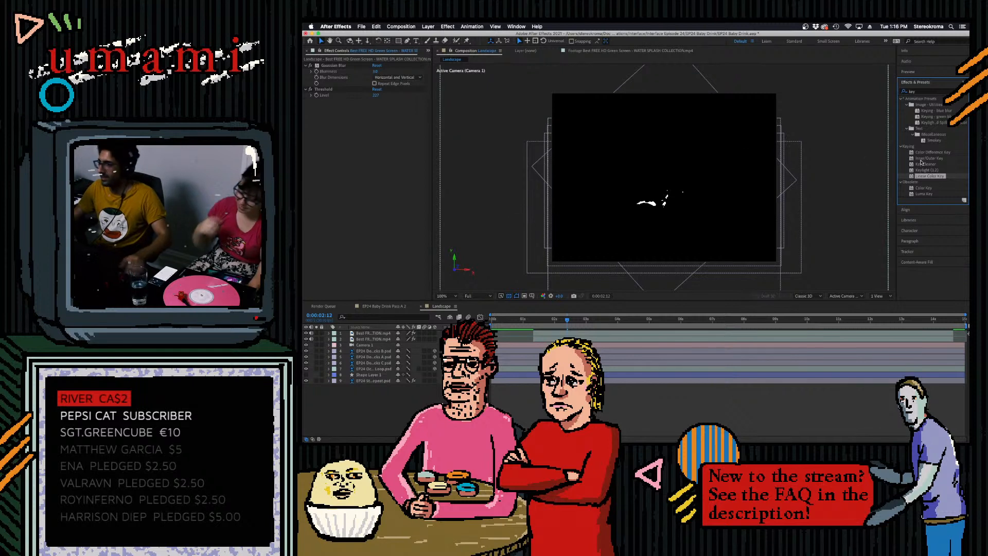
drag(928, 179, 368, 333)
- Sample the black background as the Linear Color Key's key color and set its matching softness to 0%
click(385, 157)
click(630, 146)
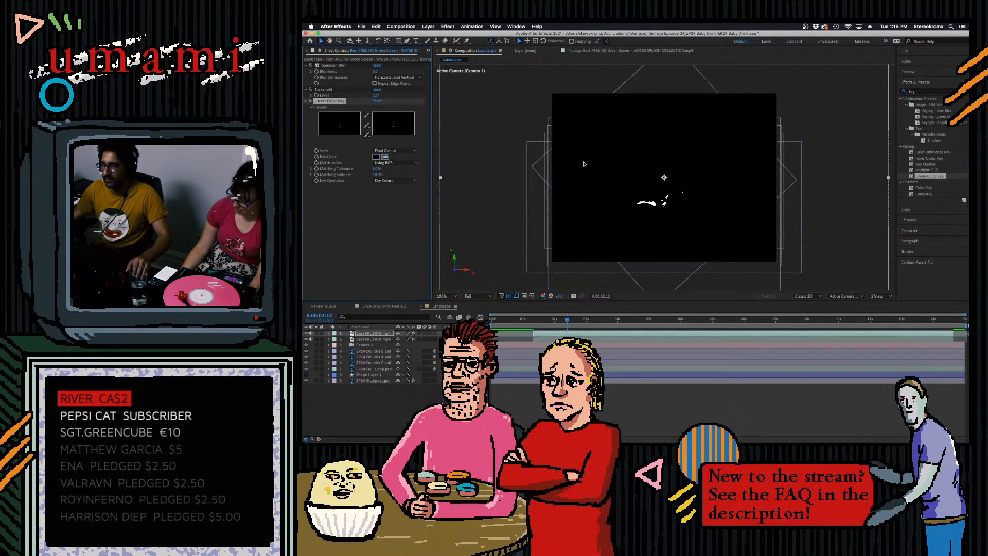
drag(377, 175, 329, 237)
click(339, 218)
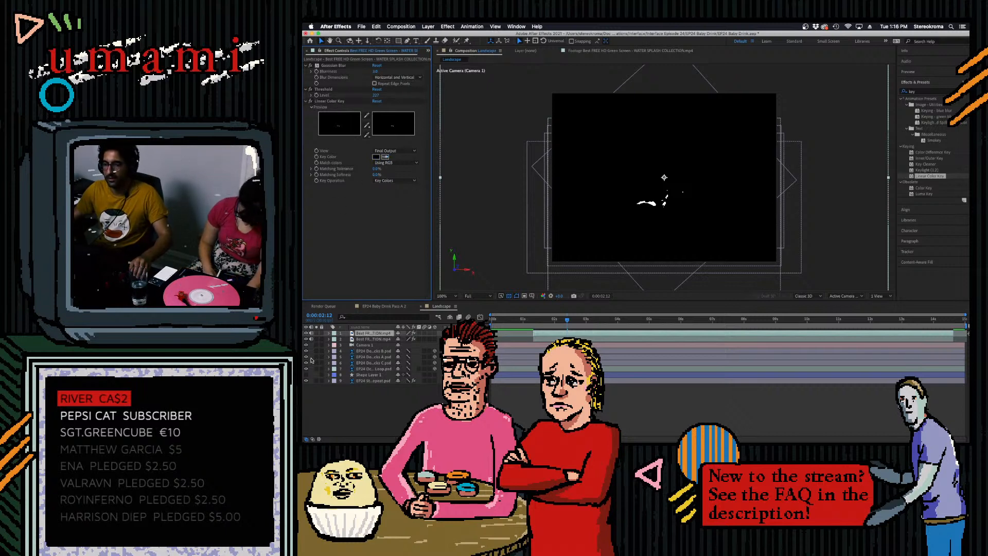
- Hide the keyed upper splash layer and lower the Threshold level on the lower copy for a fuller splash
click(307, 339)
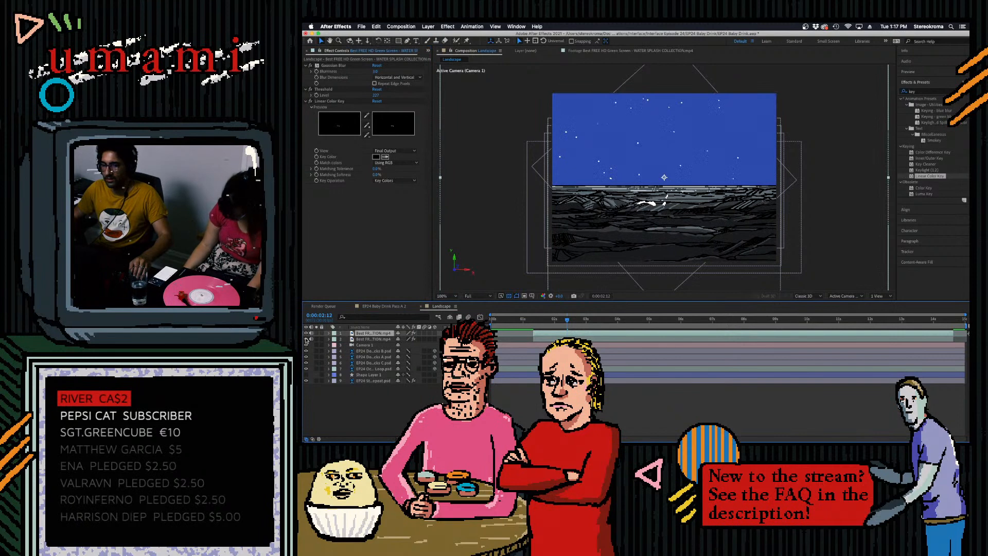
click(307, 333)
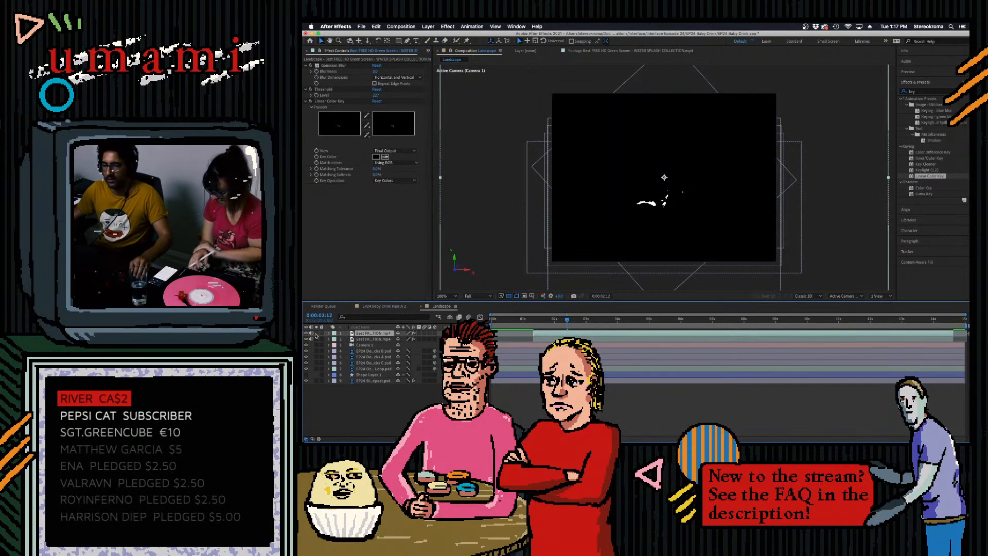
click(366, 339)
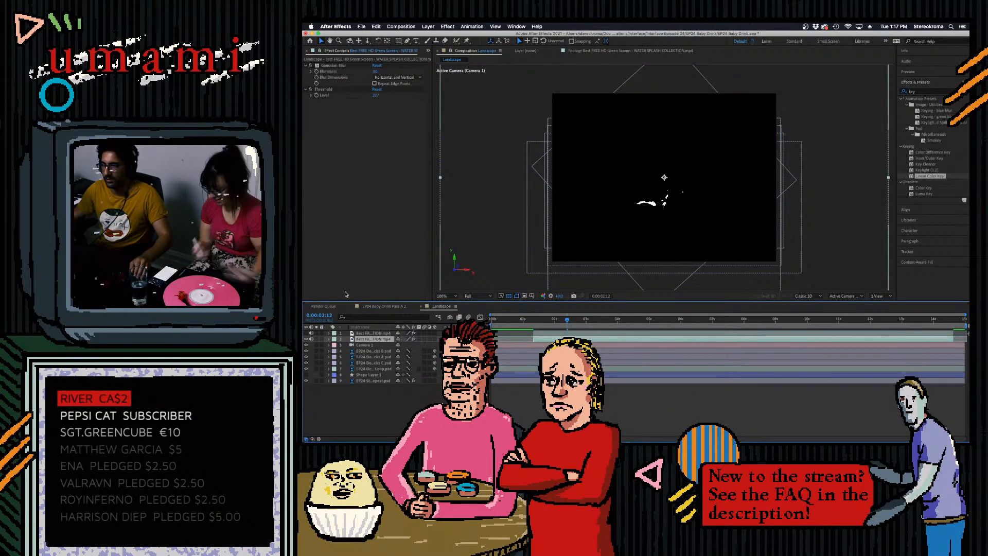
mouse_move(376, 95)
mouse_down()
mouse_move(386, 95)
mouse_move(367, 97)
mouse_move(376, 96)
mouse_up()
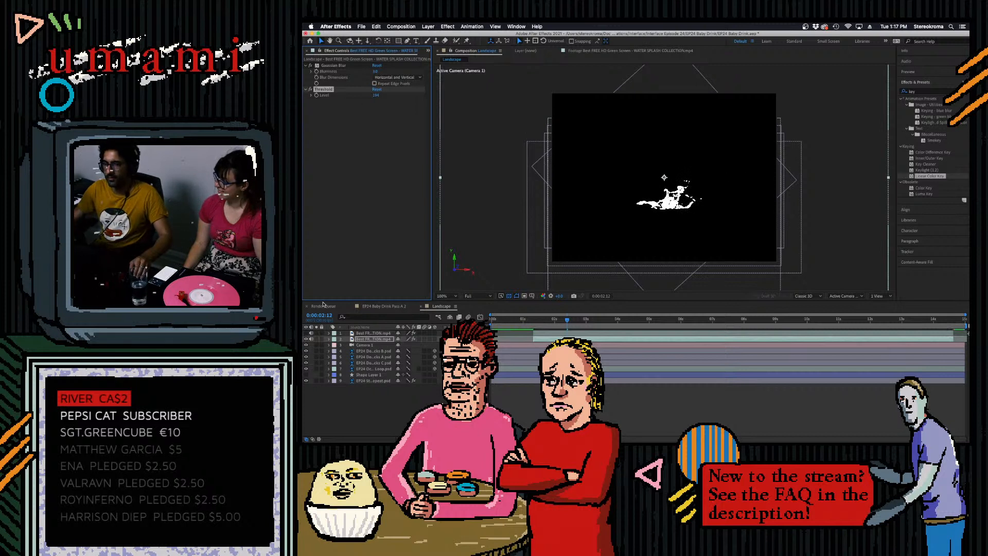
- Copy the Linear Color Key effect from the upper splash layer onto the lower splash layer
click(368, 334)
click(330, 101)
click(365, 339)
key(super+v)
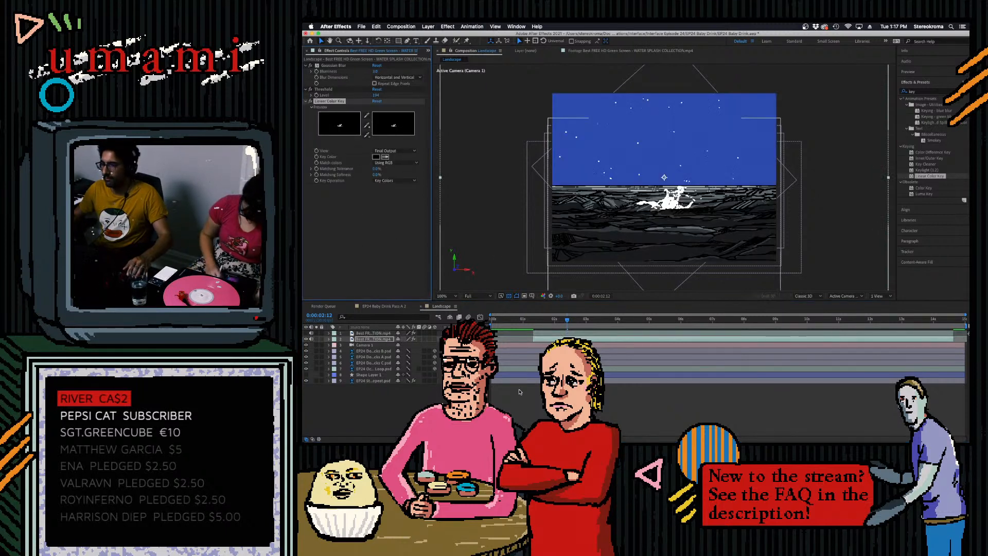
- Search the effects for "change to" and apply Change to Color to the lower splash layer
click(928, 91)
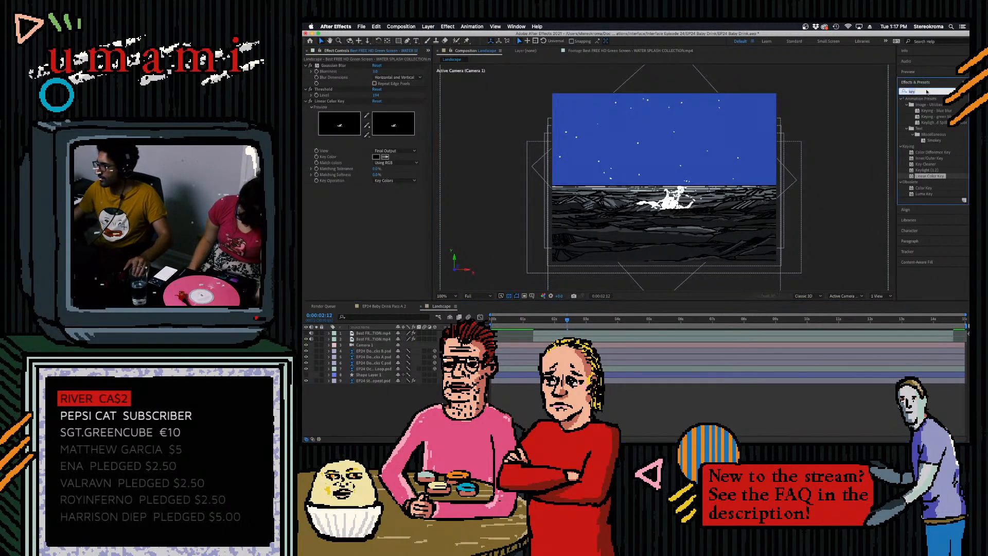
text(change to)
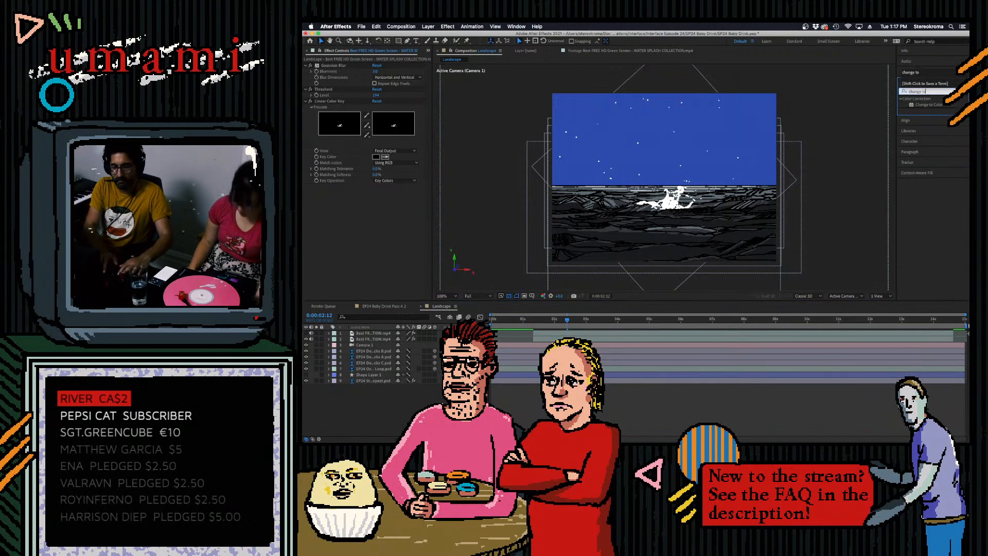
drag(923, 106, 374, 339)
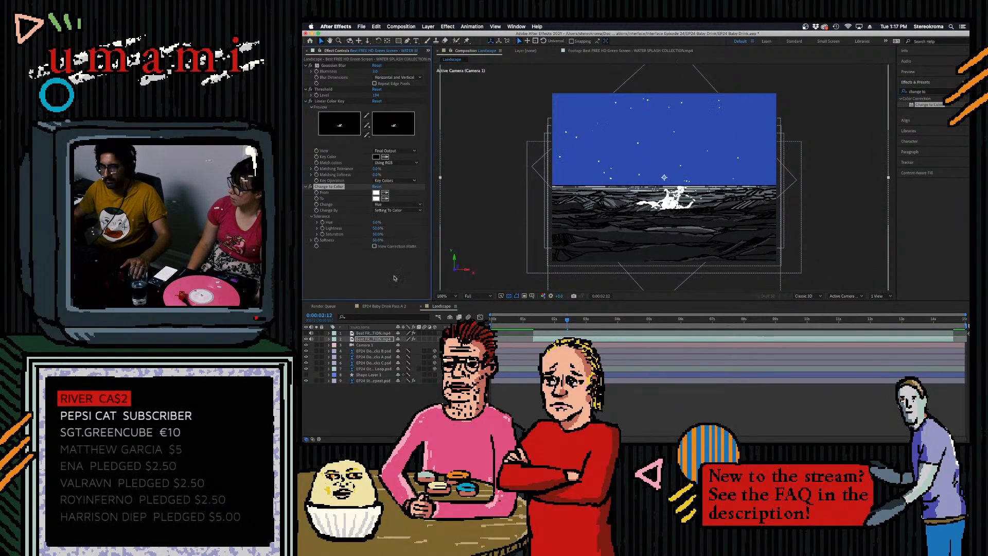
- Set Change to Color to Hue, Lightness & Saturation, Transforming To Color, with all tolerances and softness at 1%
click(396, 204)
click(399, 225)
click(398, 210)
click(405, 224)
click(377, 222)
text(1)
key(Tab)
text(1)
key(Tab)
text(1)
click(372, 259)
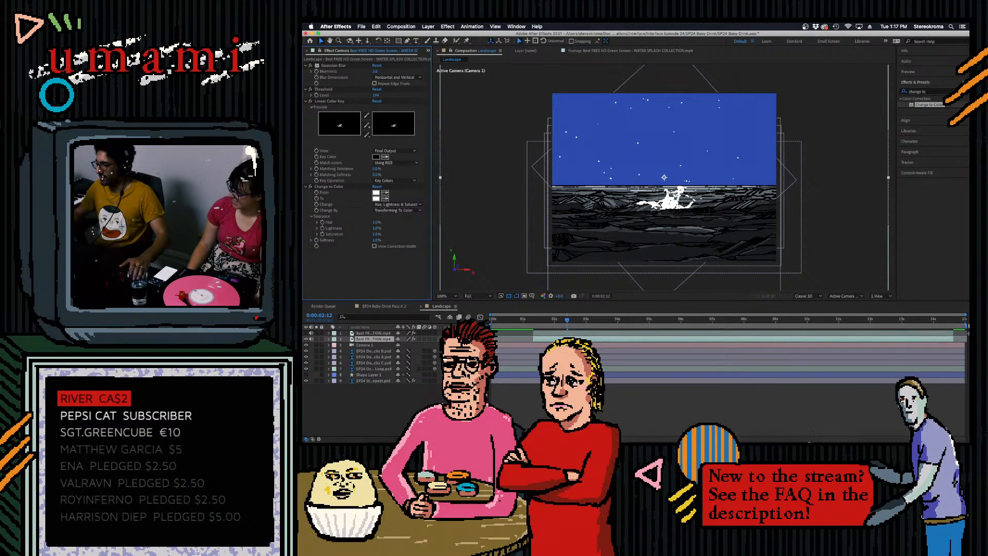
- Switch to Photoshop, copy the hex code of the light grey-blue swatch without changing the foreground color, and return to After Effects
click(776, 426)
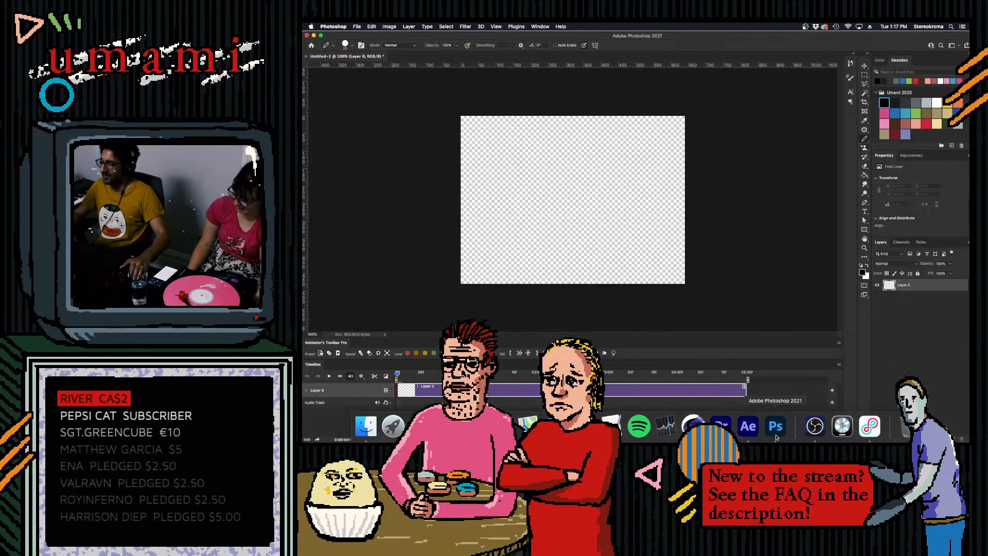
click(862, 273)
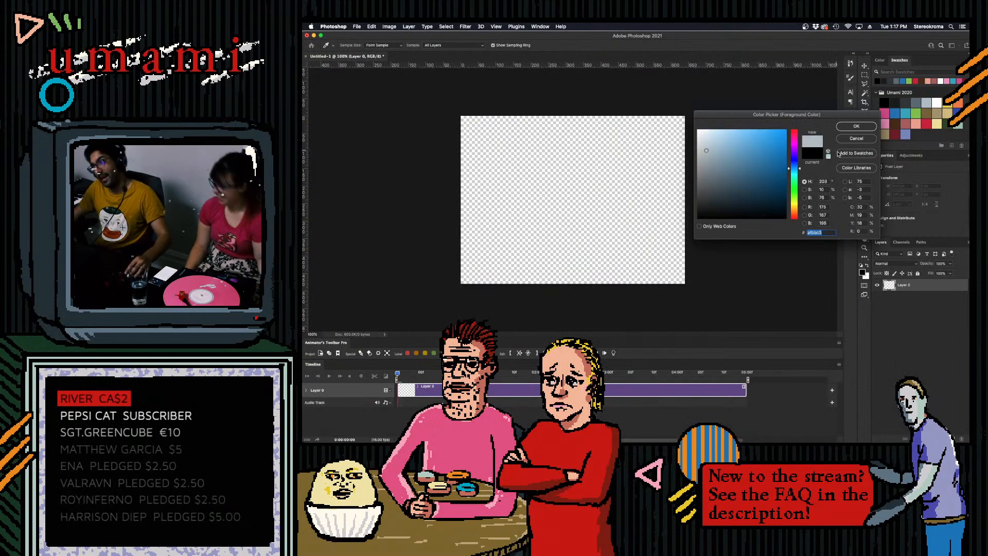
click(858, 138)
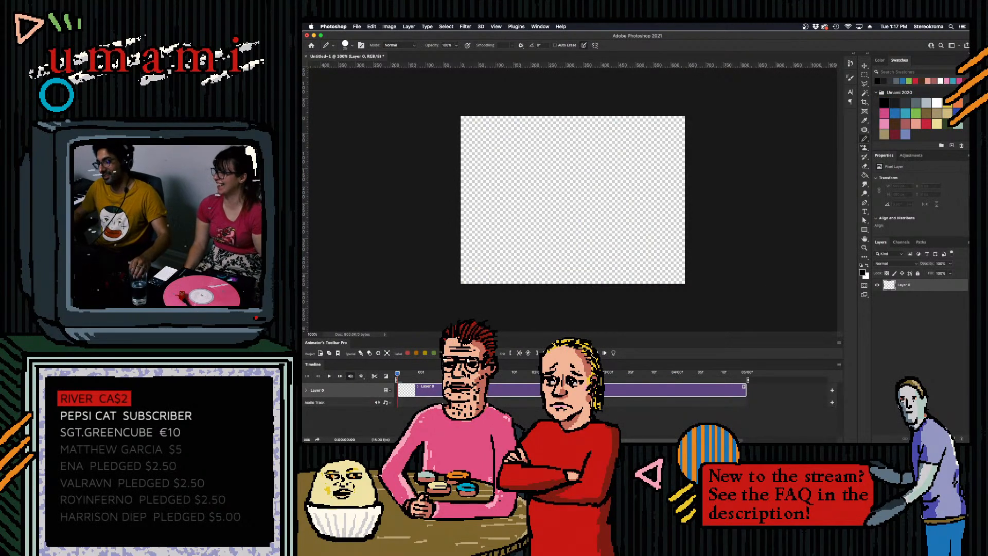
mouse_move(748, 442)
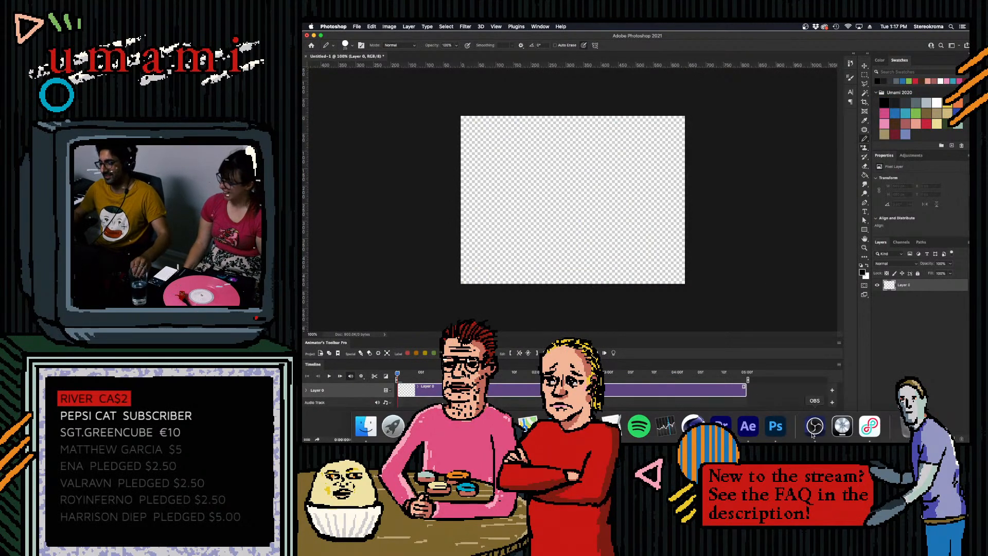
click(749, 434)
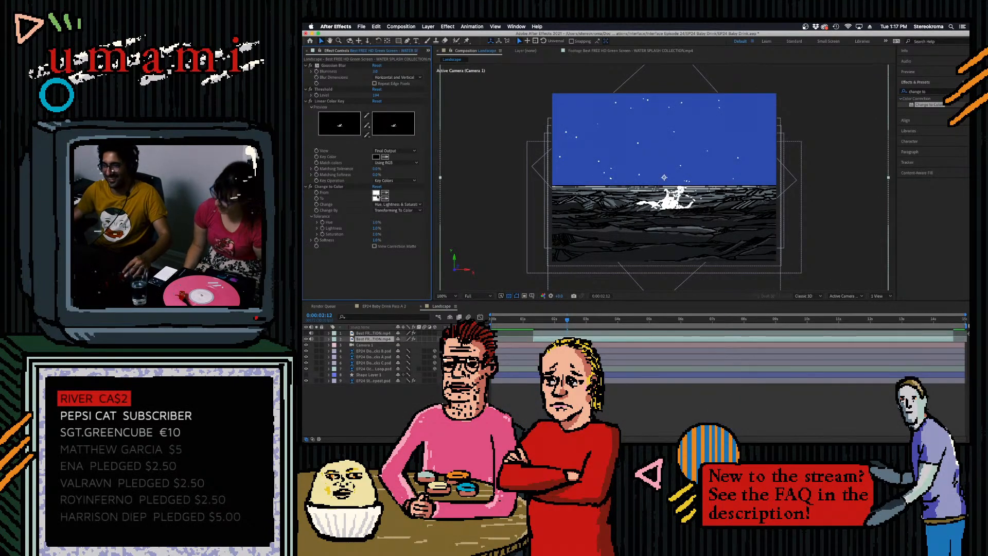
- Set Change to Color's To color to the copied light grey-blue and preview the splash over the ocean
click(376, 199)
text(AFBBC3)
click(663, 306)
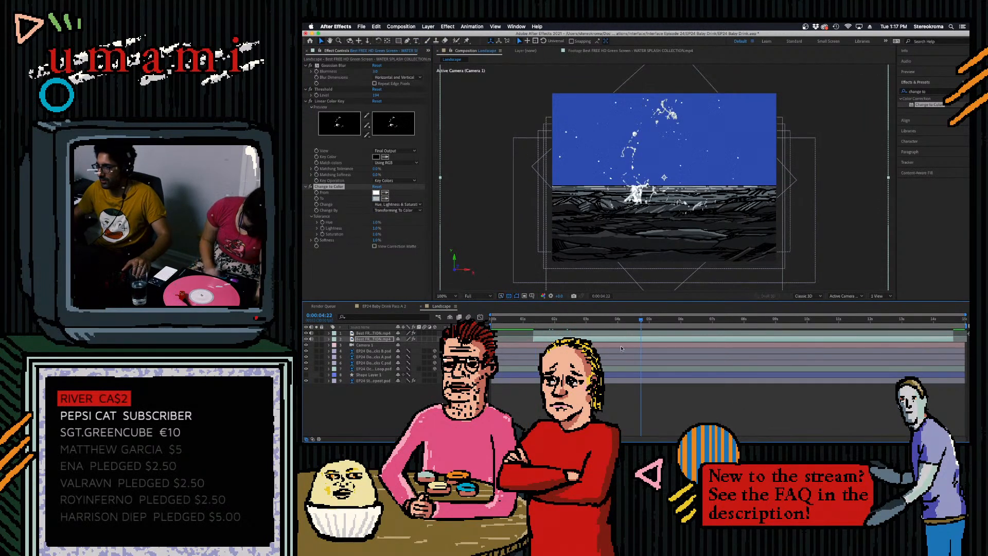
key(space)
key(space)
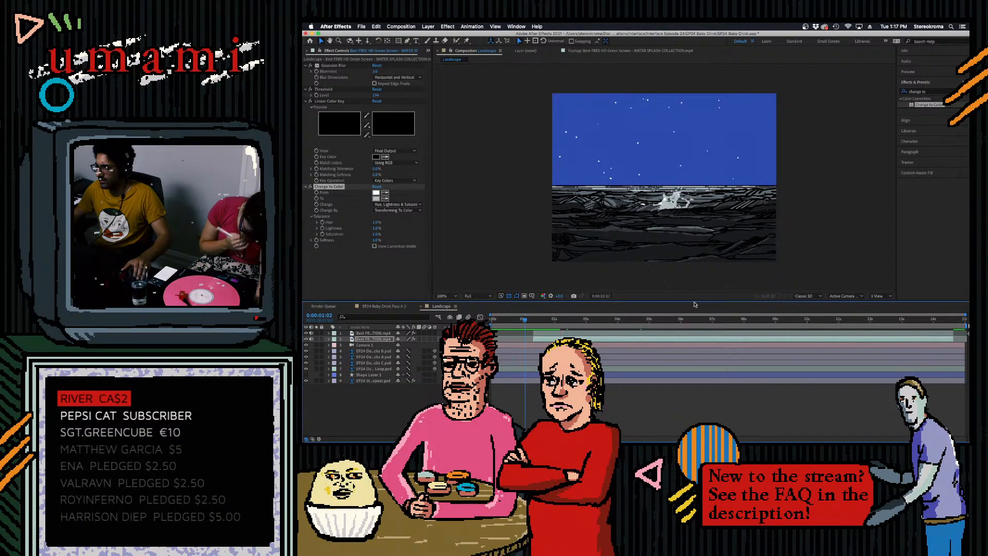
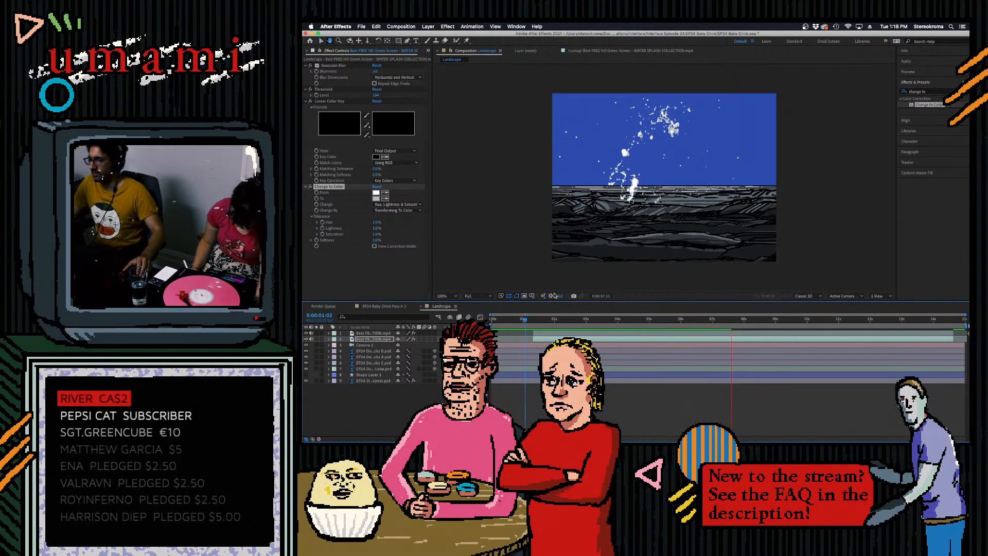
- Stop the preview and pre-compose both water splash layers, with all attributes, into a new composition named Splash A
key(space)
shift+click(369, 334)
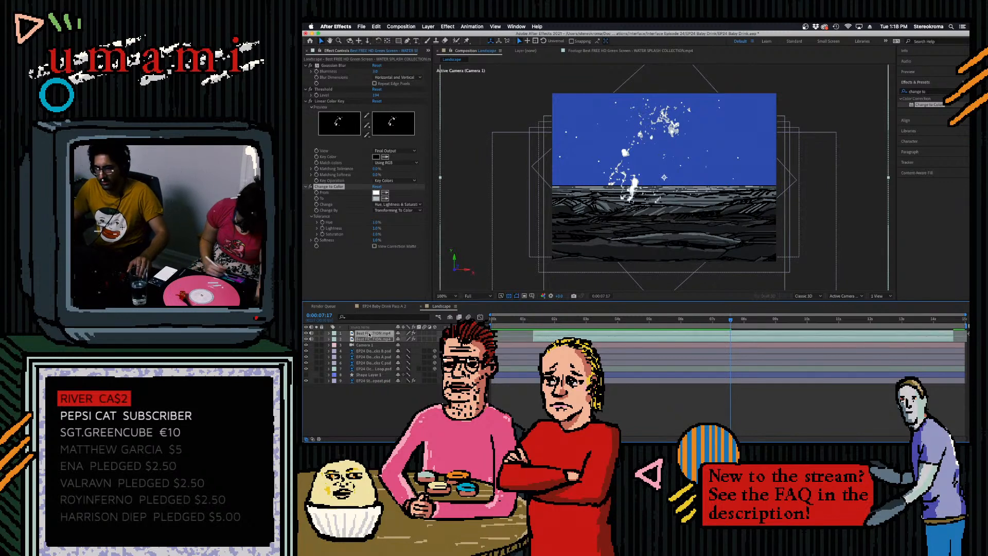
right_click(373, 338)
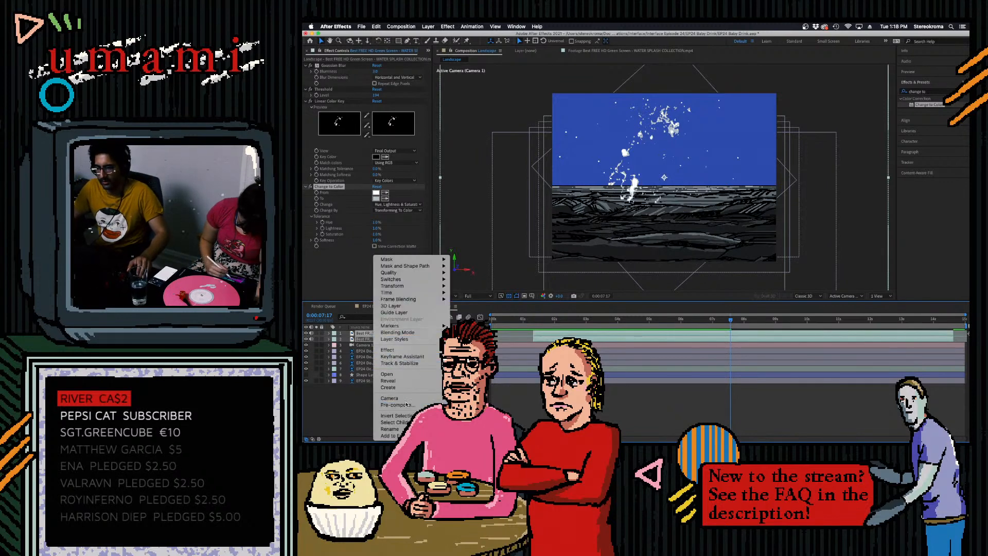
click(403, 406)
text(Sp)
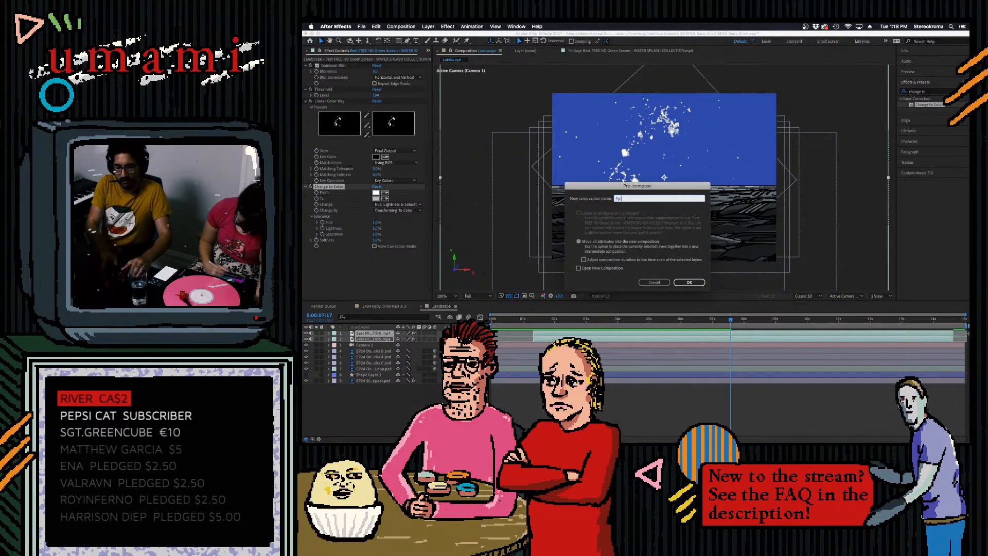
text(lash A)
key(Return)
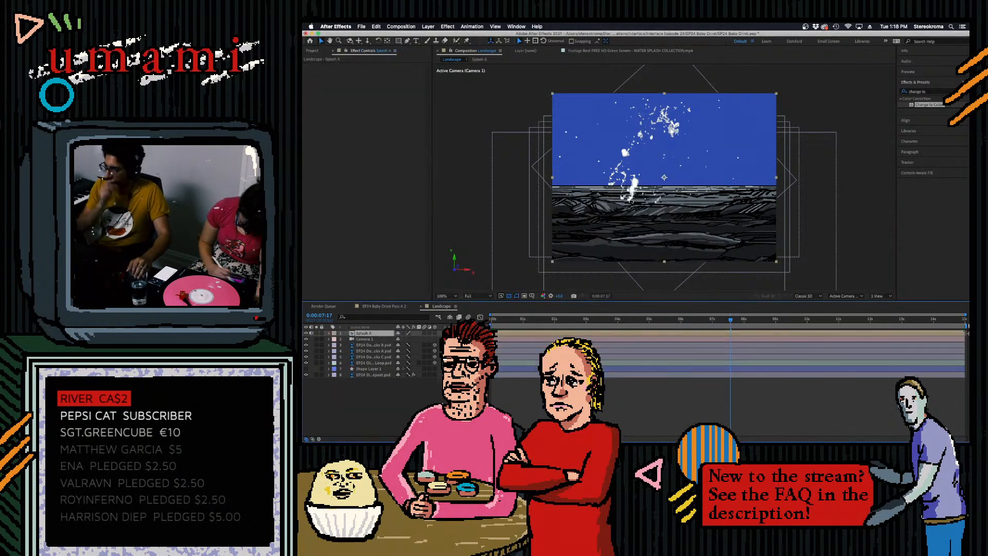
- Set the Splash A composition's size to 1000 x 1000 px
click(328, 334)
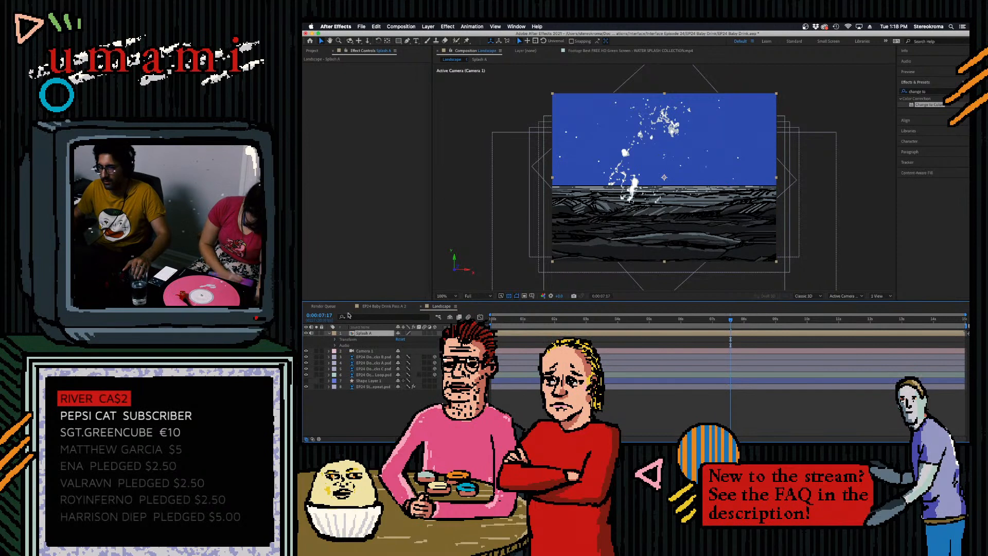
click(313, 51)
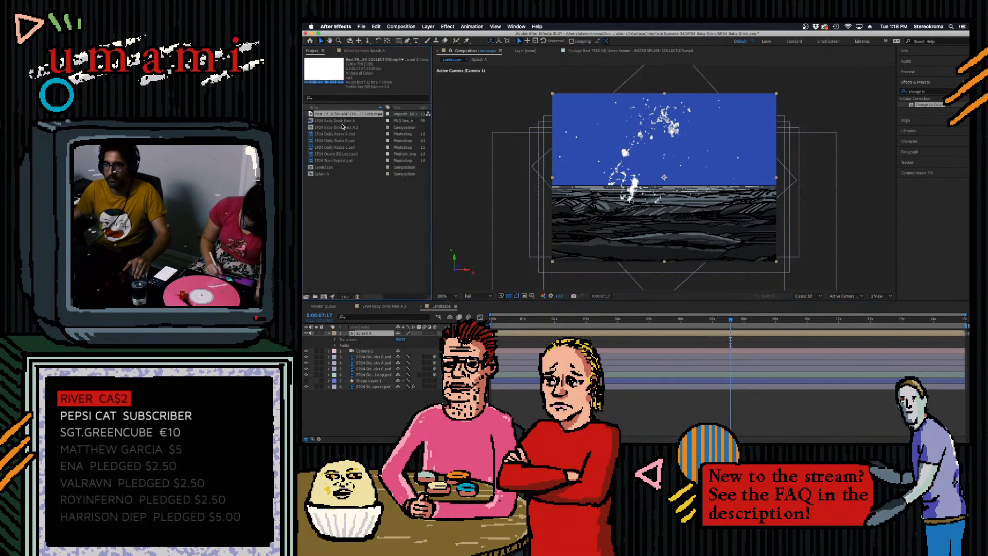
right_click(321, 174)
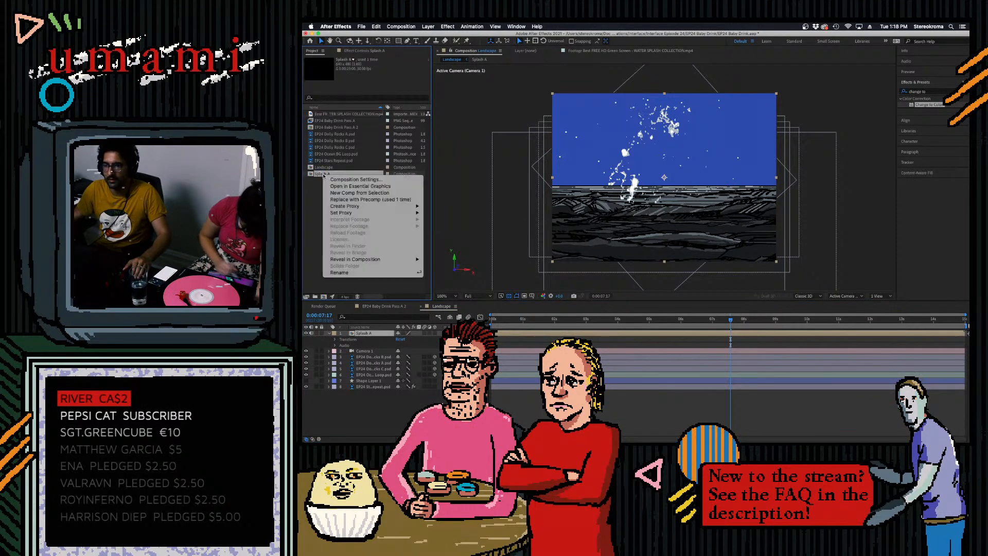
click(340, 182)
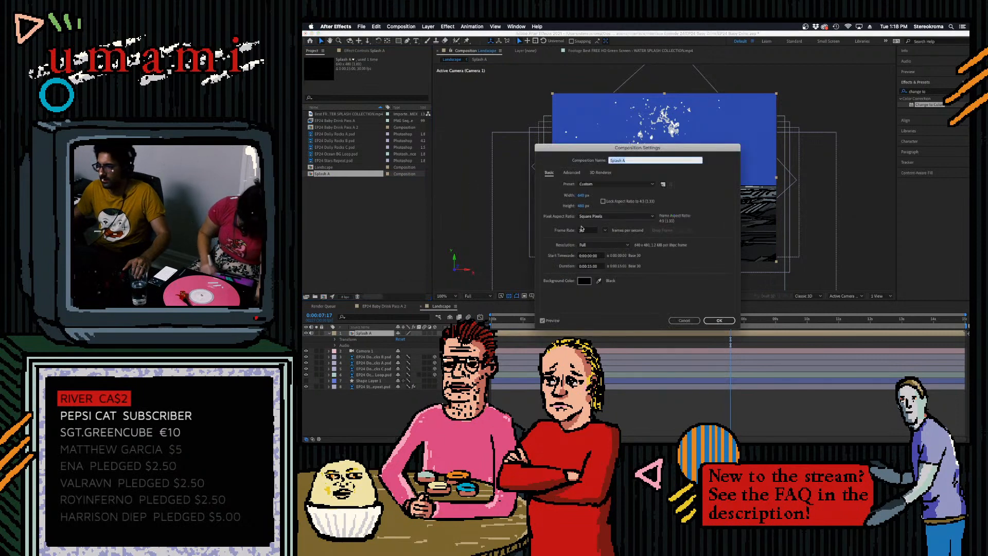
click(587, 196)
text(1000)
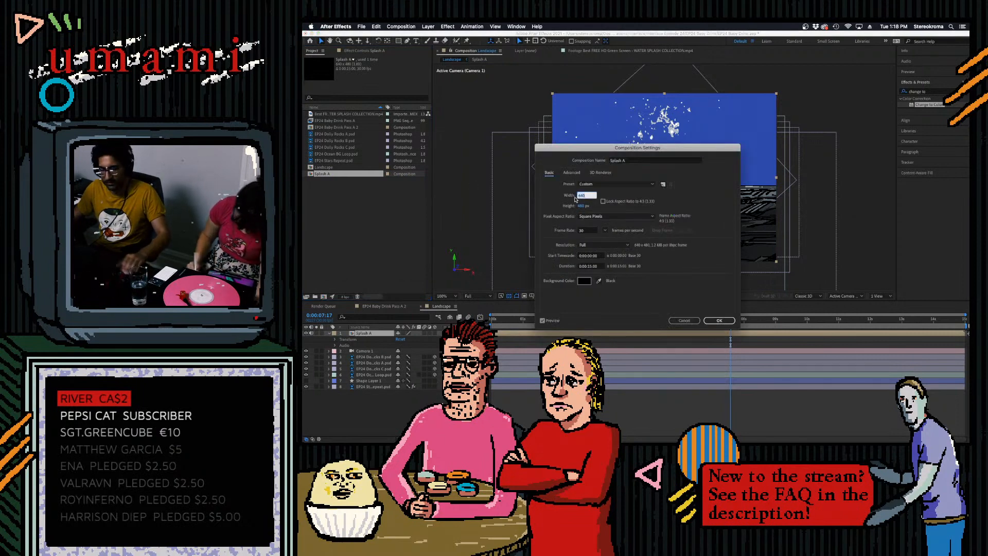
click(590, 195)
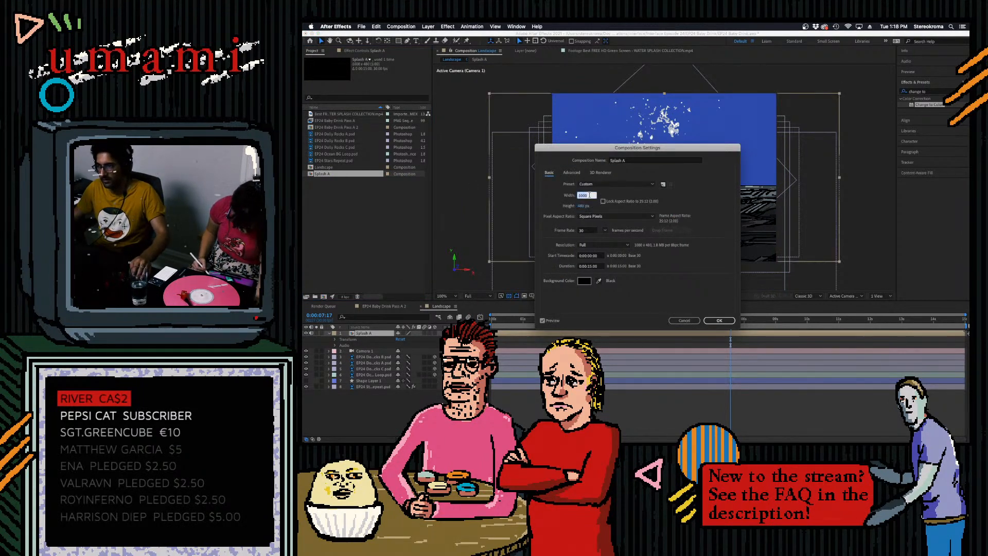
click(585, 206)
text(1000)
click(720, 320)
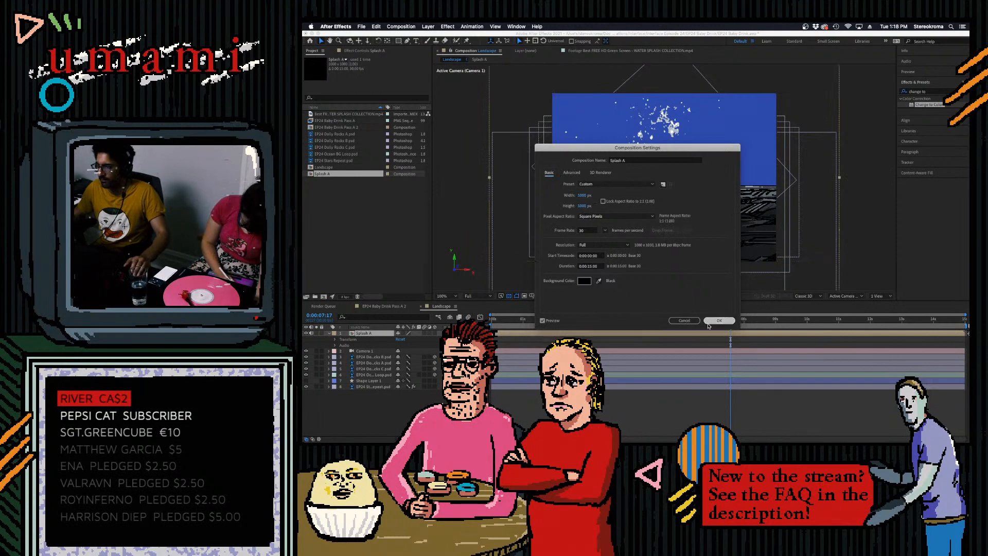
- Move the Splash A layer directly above the Dolly Rocks C layer, make it 3D and show its transform properties
drag(363, 333, 371, 367)
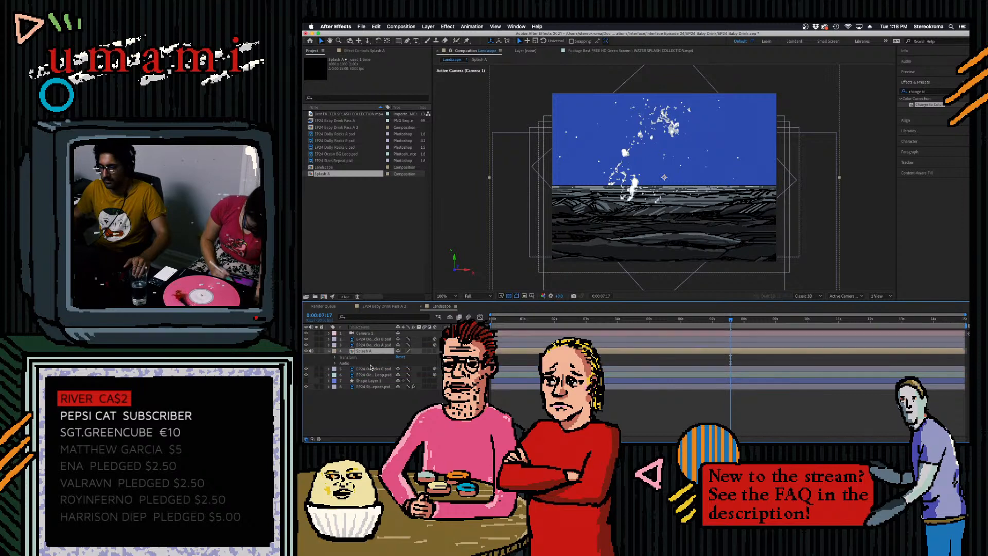
drag(641, 319, 571, 317)
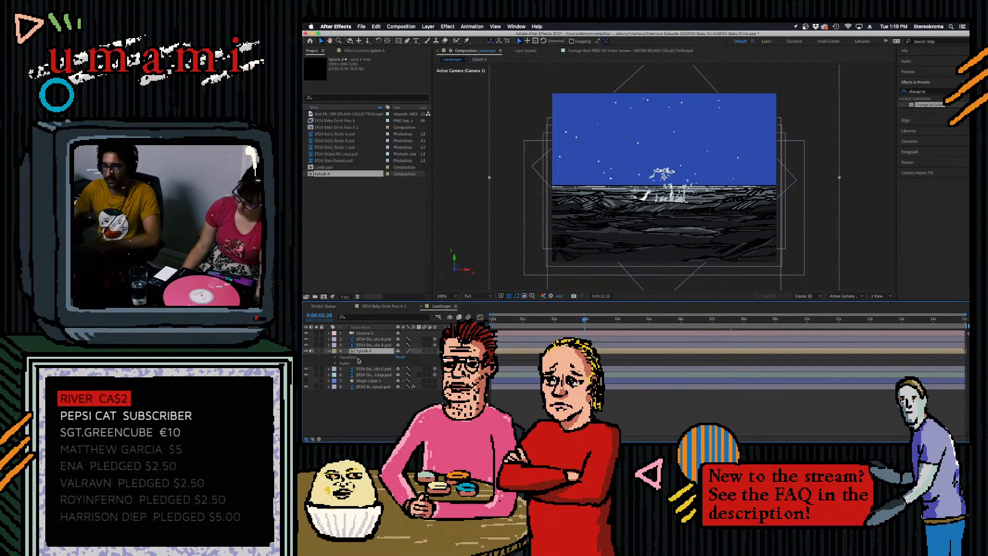
click(435, 351)
click(335, 357)
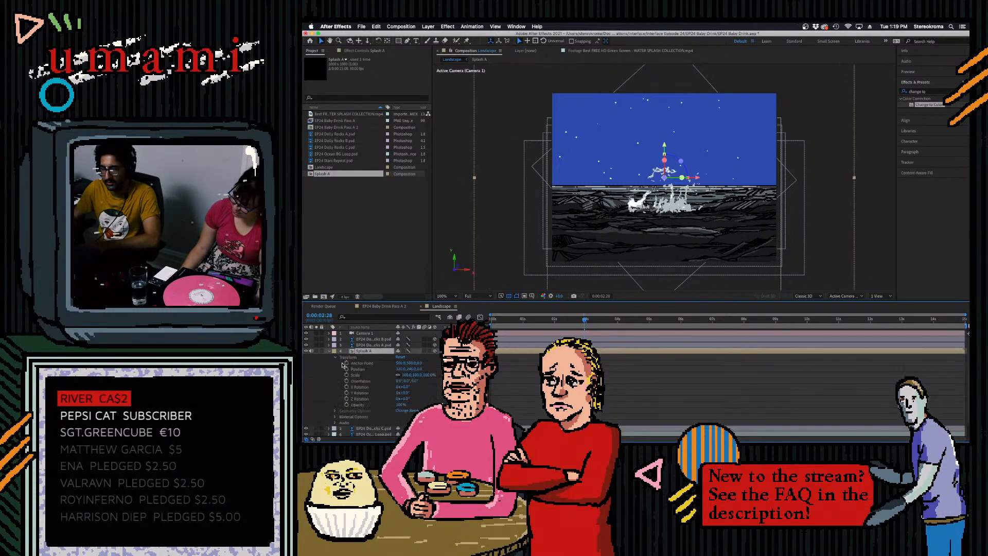
- Try different depth positions for the Splash A layer over the ocean
drag(421, 369, 810, 328)
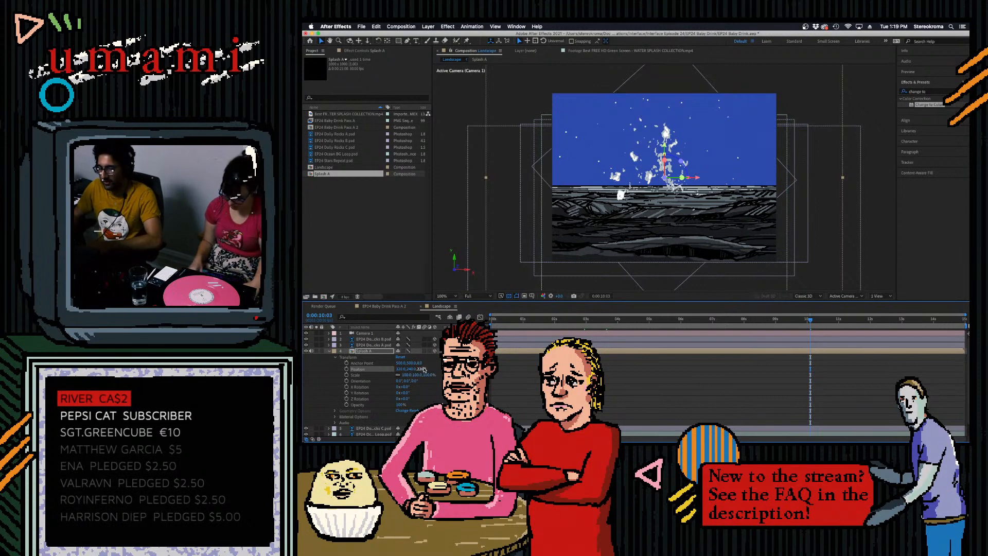
drag(423, 370, 332, 389)
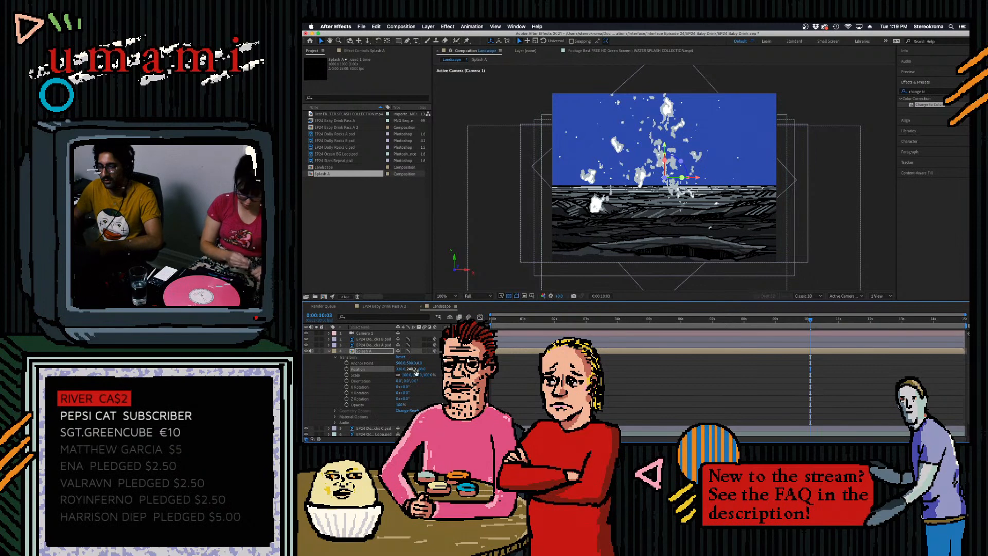
drag(420, 370, 544, 370)
- Shift the Splash A layer in time so that it starts at about 4.5 seconds
mouse_move(715, 321)
mouse_down()
mouse_move(685, 325)
mouse_move(722, 324)
mouse_up()
click(750, 353)
drag(750, 354, 884, 353)
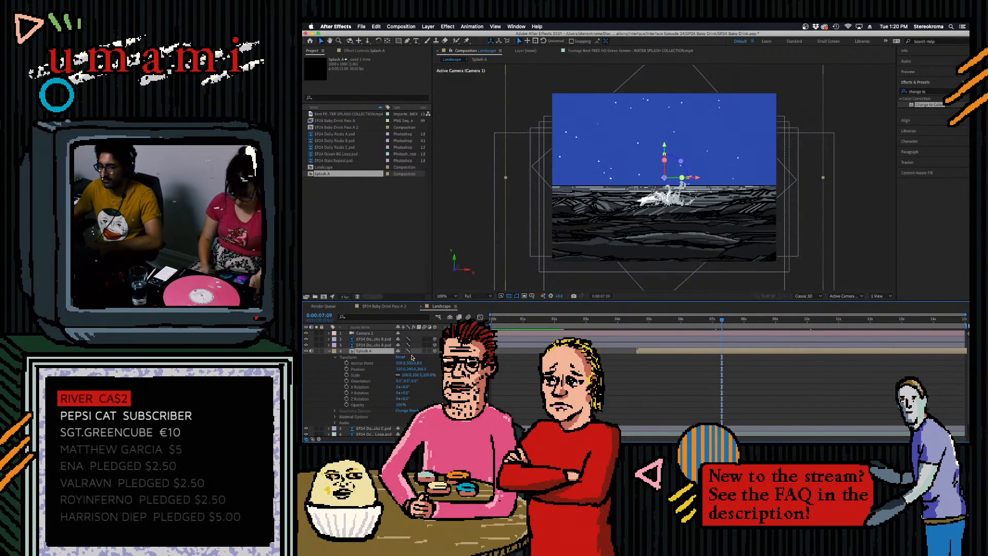
- Try bringing the Splash A layer closer to the camera in depth and preview the splash against the ocean
click(425, 369)
drag(425, 369, 530, 369)
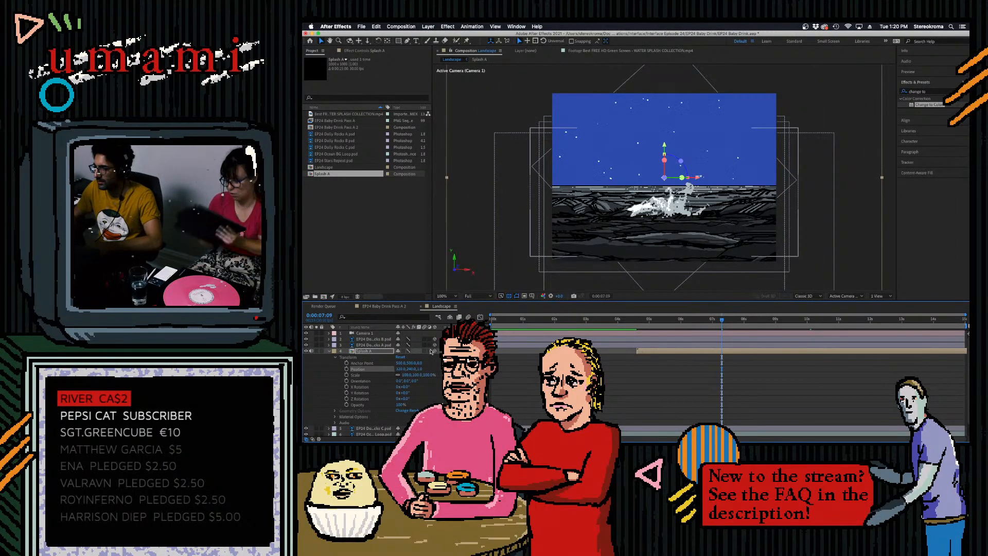
drag(420, 369, 396, 371)
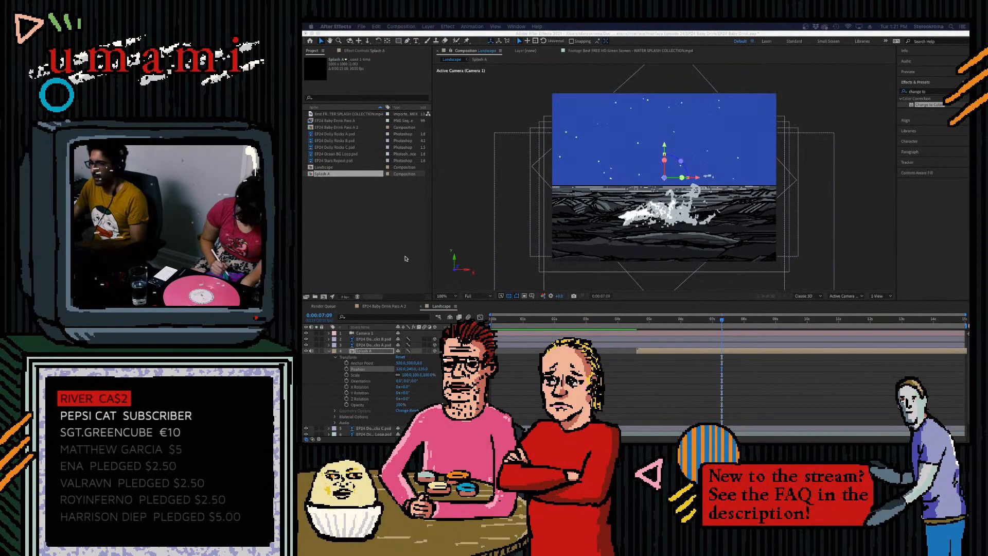
click(459, 234)
drag(722, 320, 693, 326)
key(space)
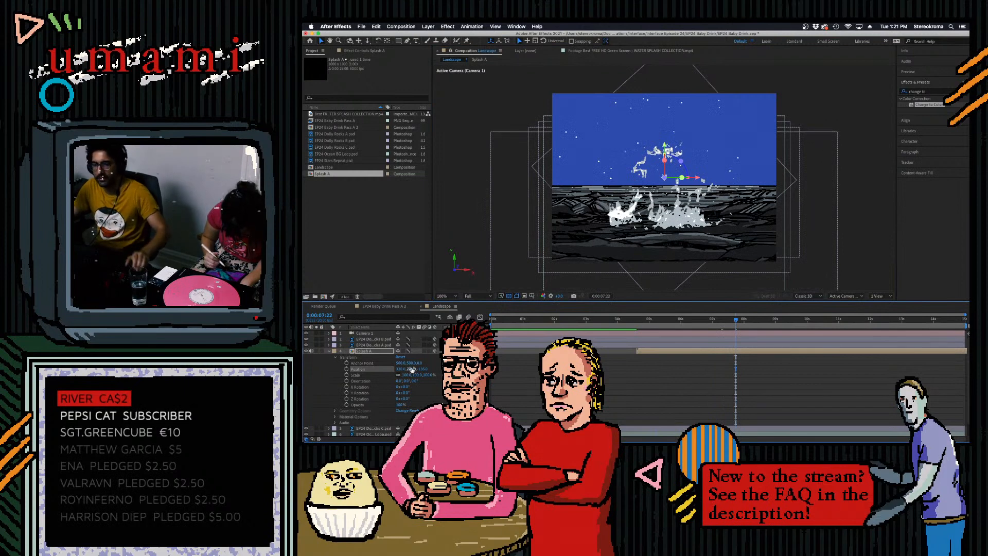
- Push Splash A back in depth to the left part of the horizon, enlarge it, and preview it from about 4 seconds on
drag(422, 369, 844, 348)
drag(418, 376, 306, 384)
drag(643, 319, 625, 320)
key(space)
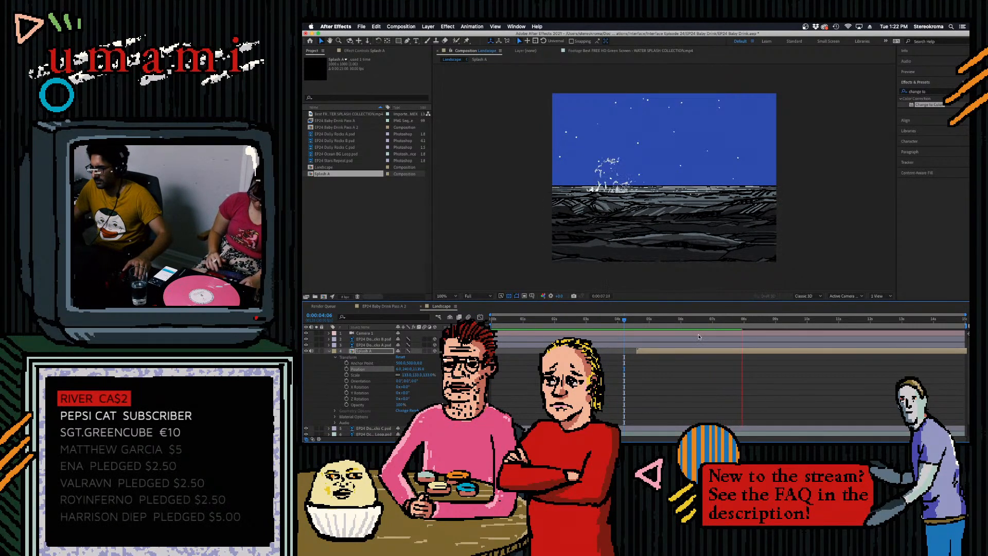
key(space)
drag(650, 320, 634, 320)
key(space)
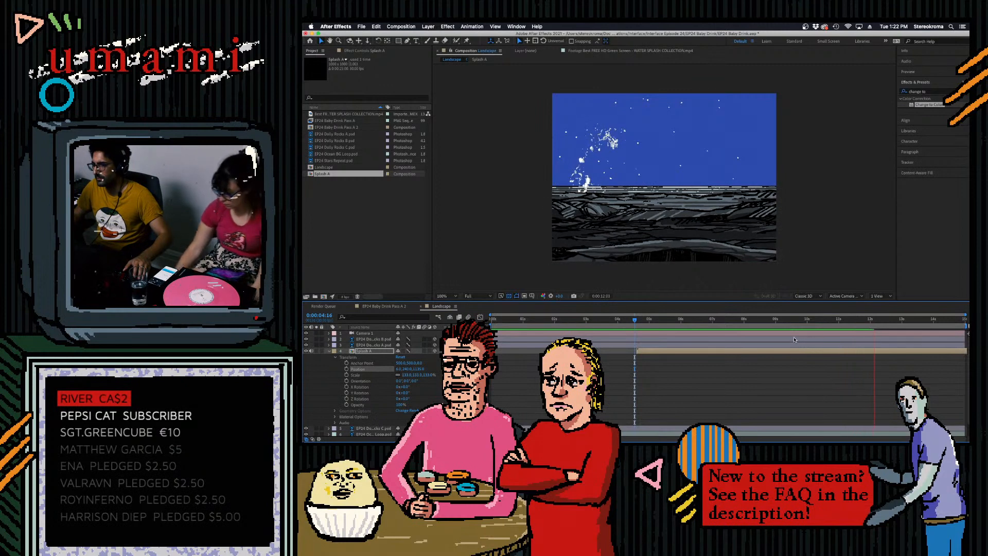
drag(819, 322, 620, 322)
key(space)
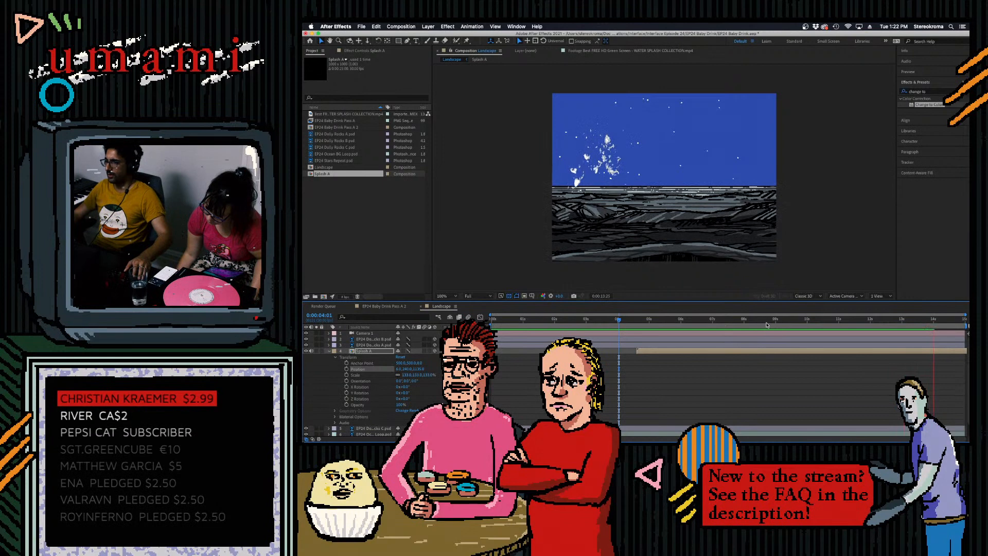
key(space)
drag(648, 321, 821, 325)
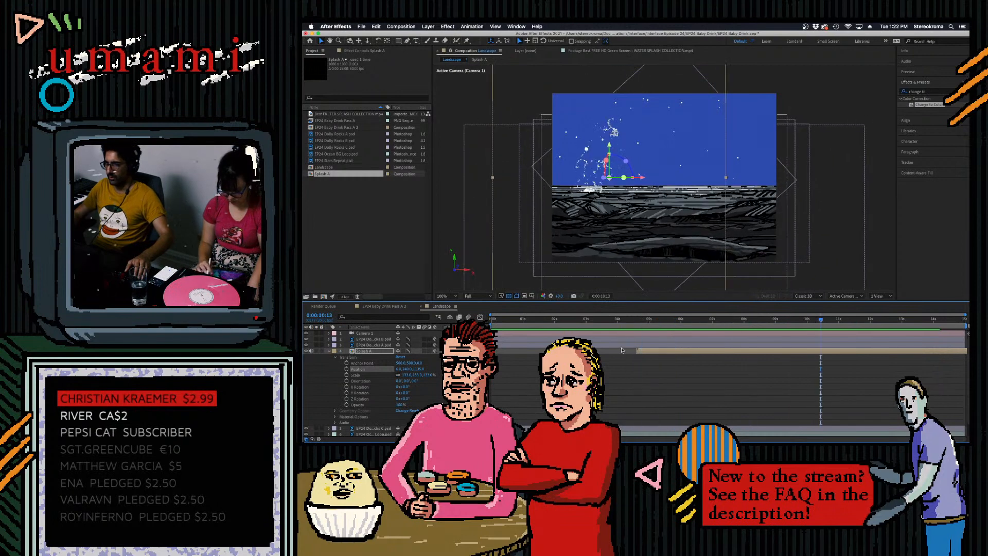
- Copy both splash clips from the Splash A composition and paste them into the Landscape composition
double_click(367, 351)
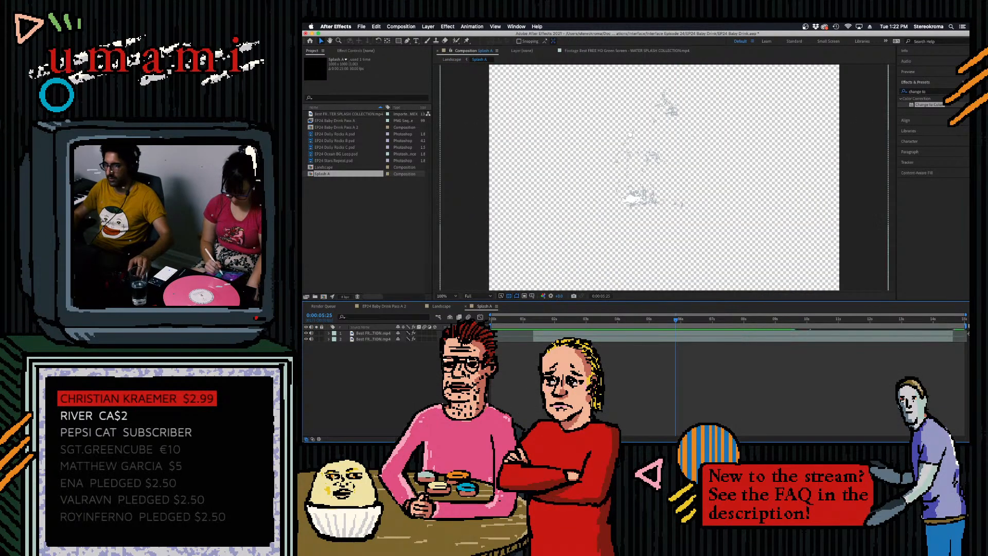
click(383, 340)
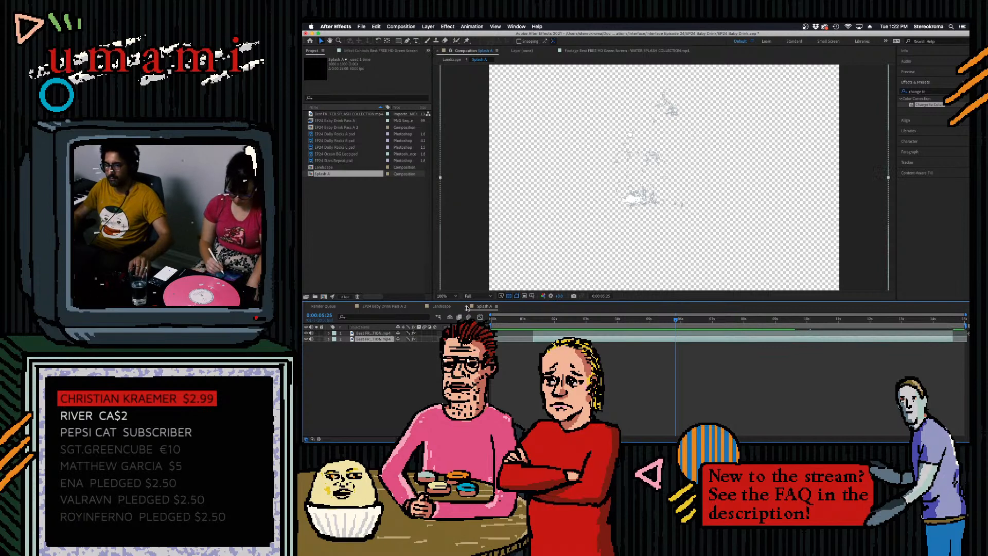
shift+click(369, 334)
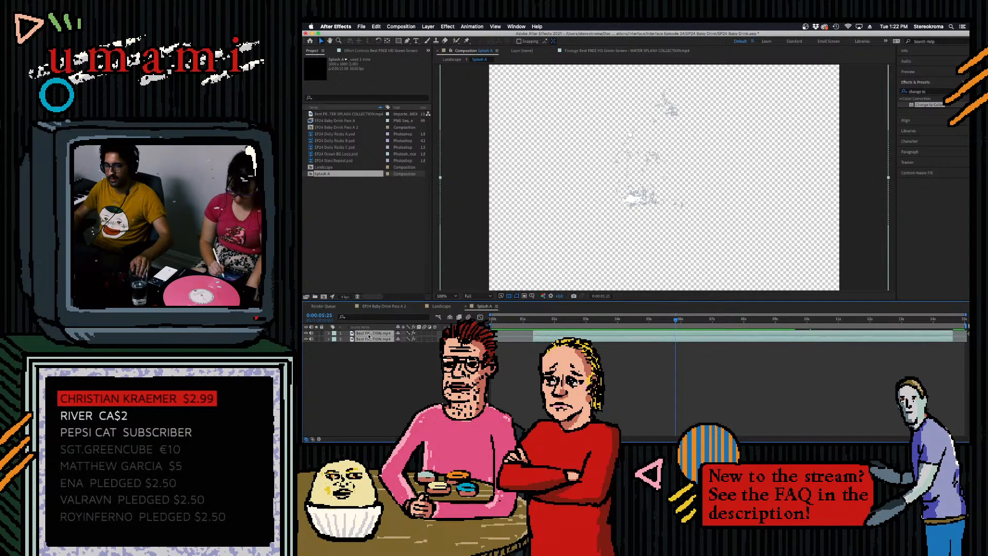
click(466, 307)
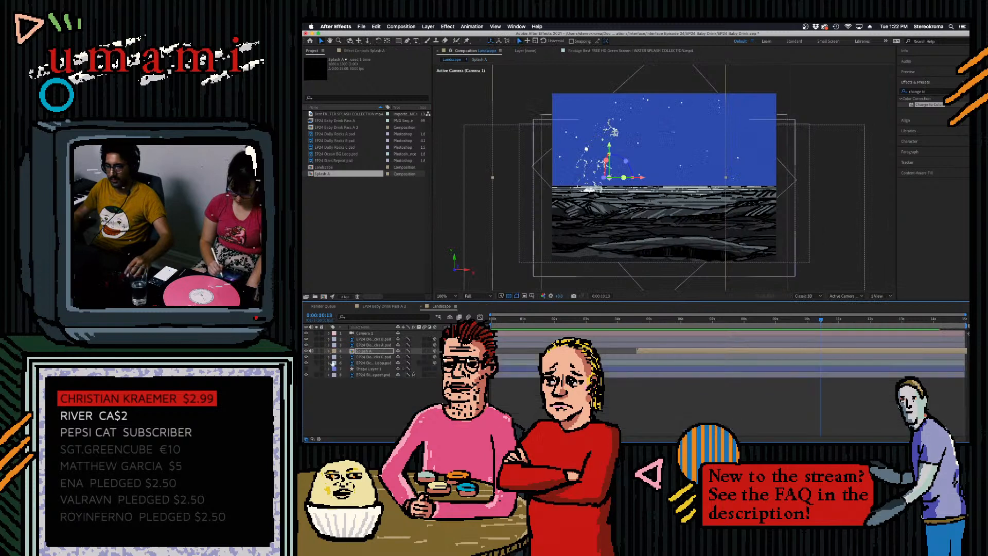
key(super+v)
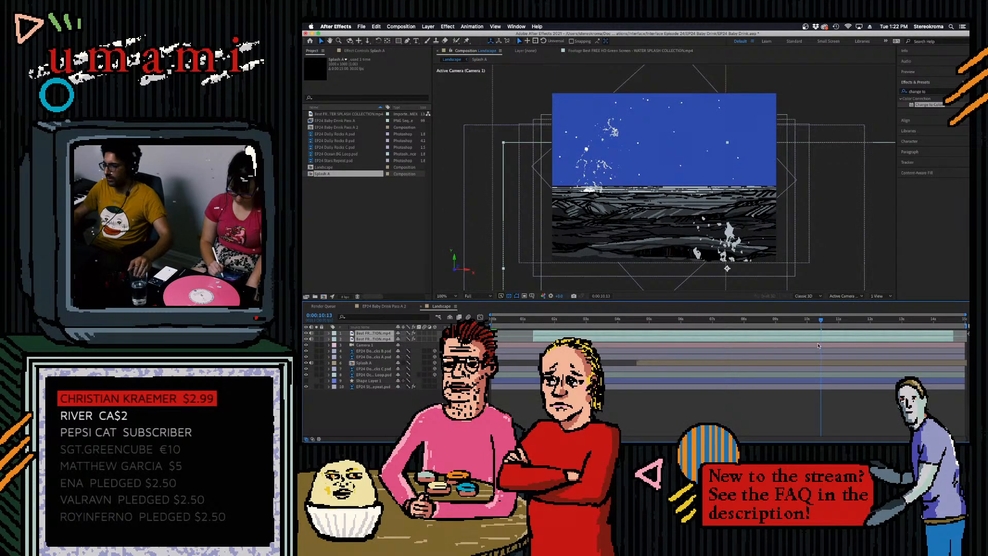
- Retime and trim both pasted splash clips so they start at about 6.4 seconds and run to the end of the timeline
drag(827, 335, 967, 334)
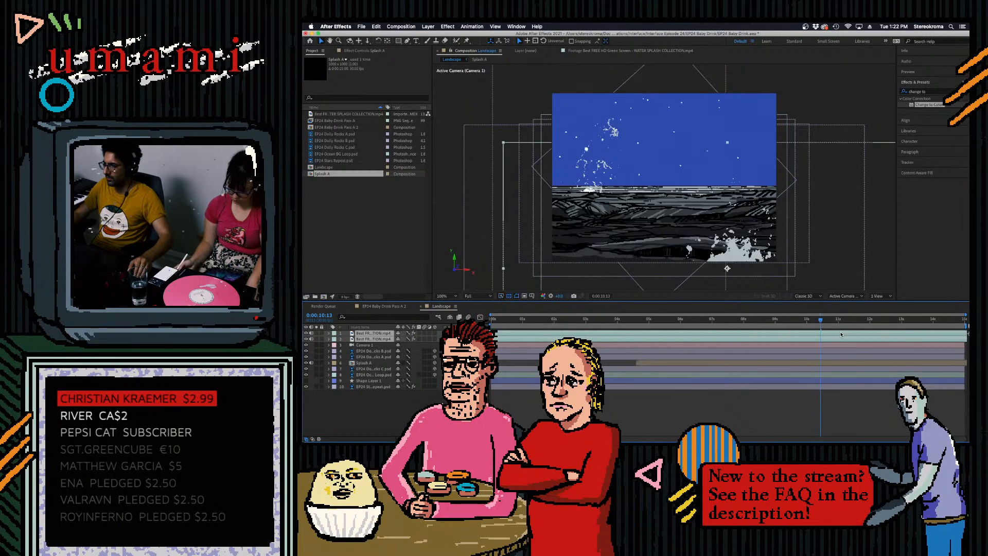
drag(811, 323, 674, 321)
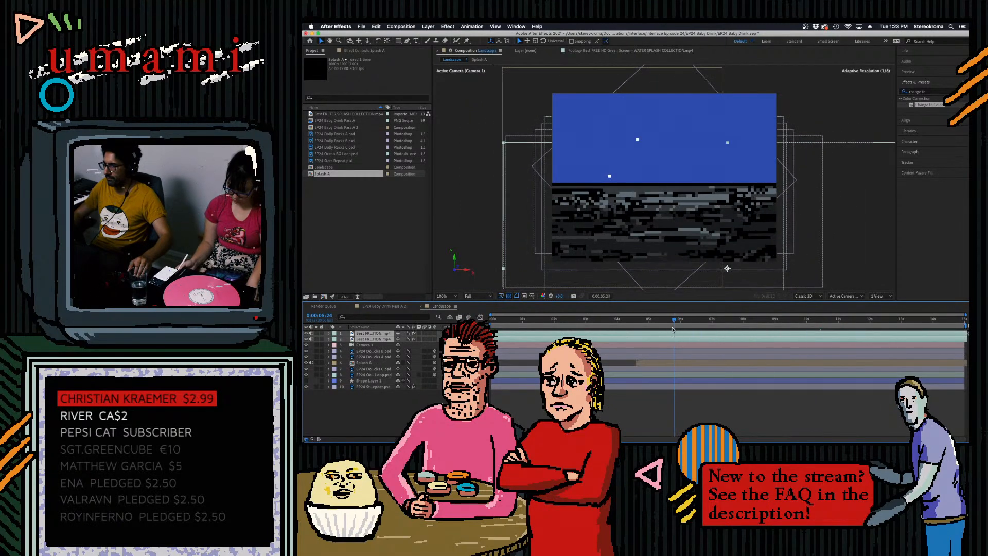
drag(561, 336, 847, 335)
drag(559, 337, 614, 338)
drag(673, 322, 869, 338)
click(605, 326)
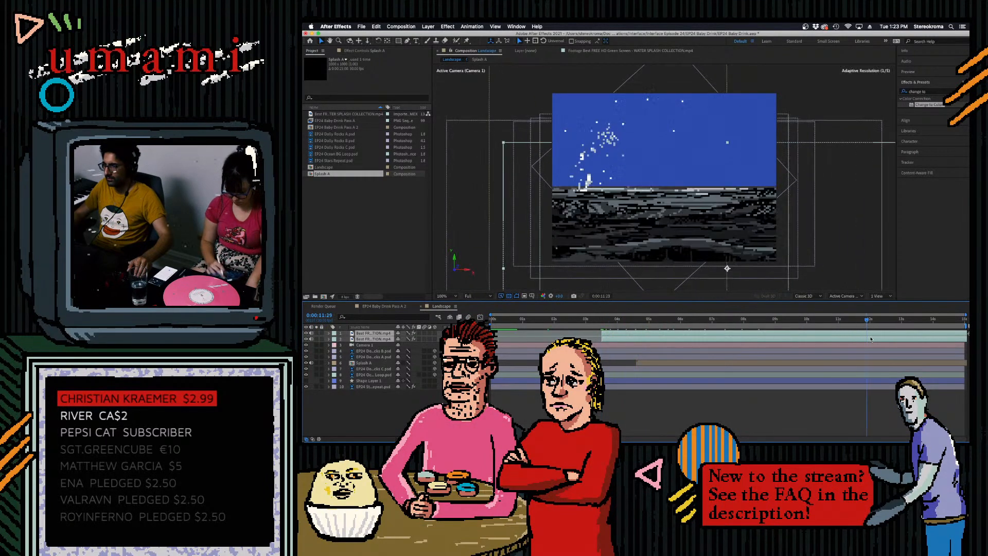
drag(603, 335, 837, 332)
click(696, 325)
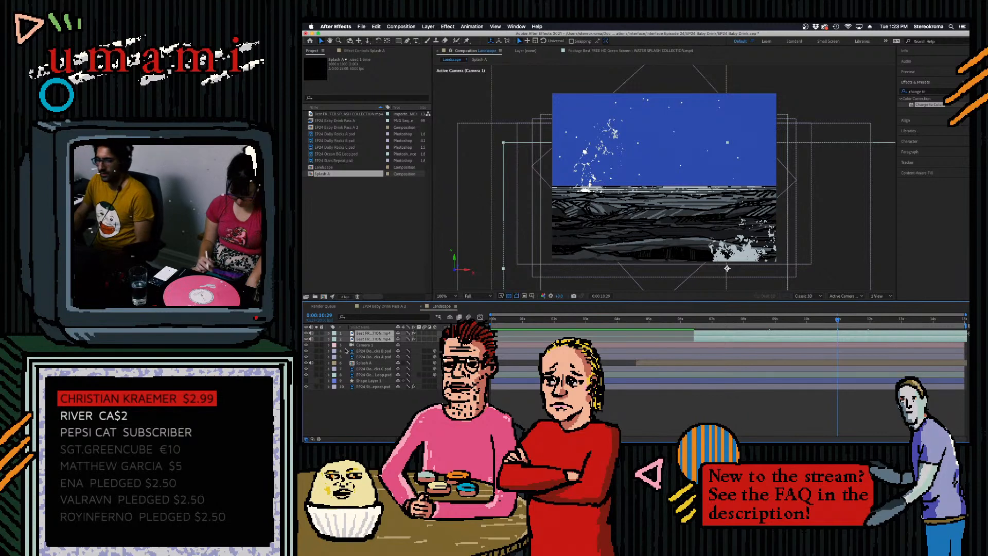
- Pre-compose both pasted splash clips into a new composition named Splash B, moving all attributes into it
right_click(378, 338)
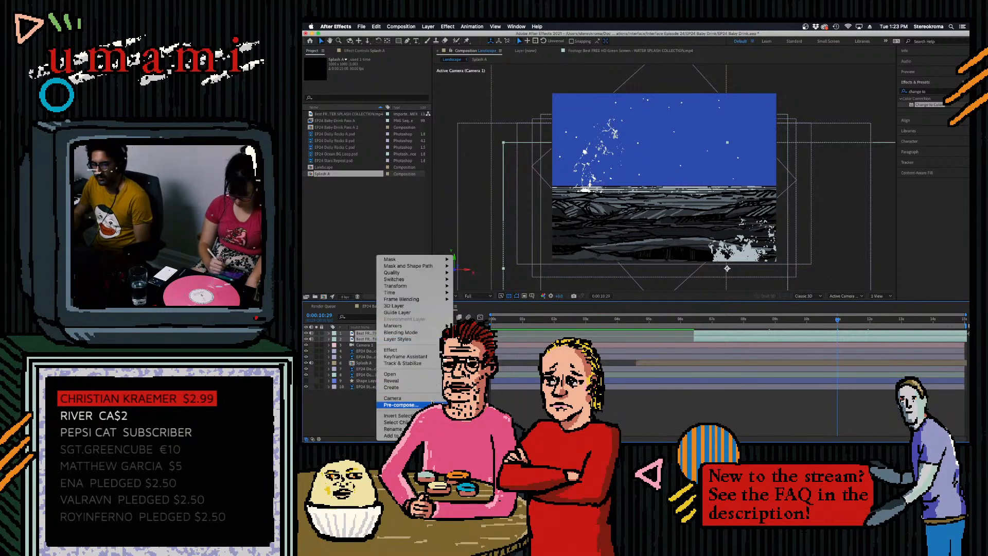
click(400, 404)
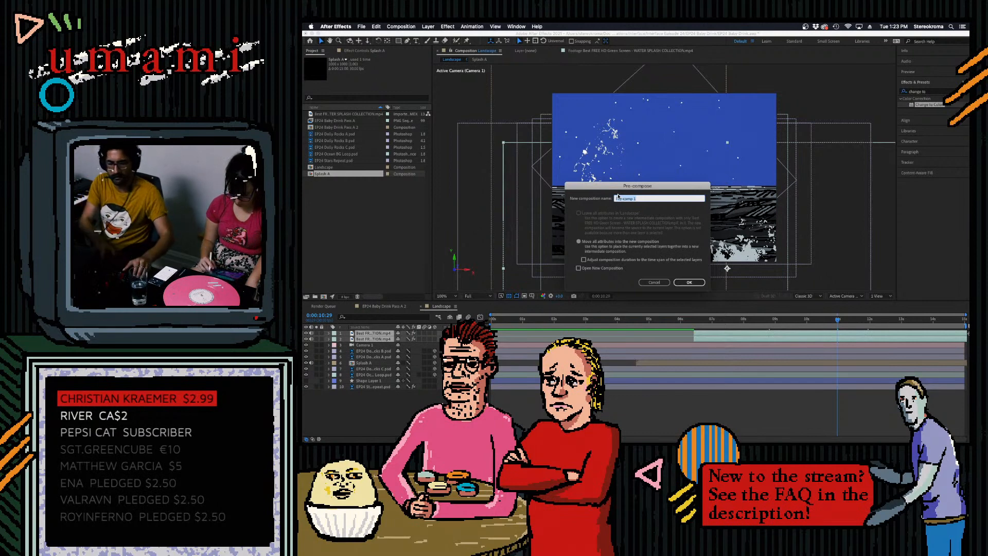
text(Splash B)
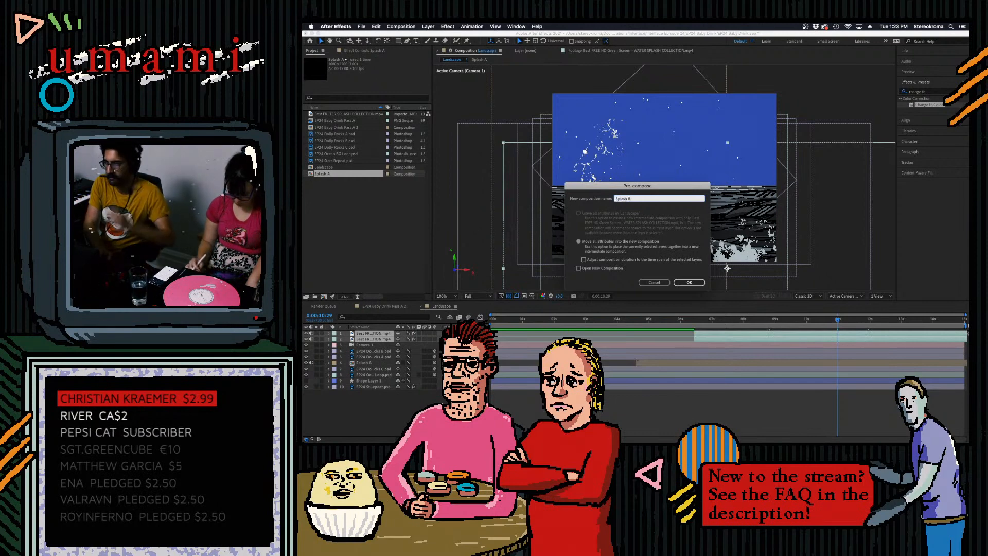
key(Return)
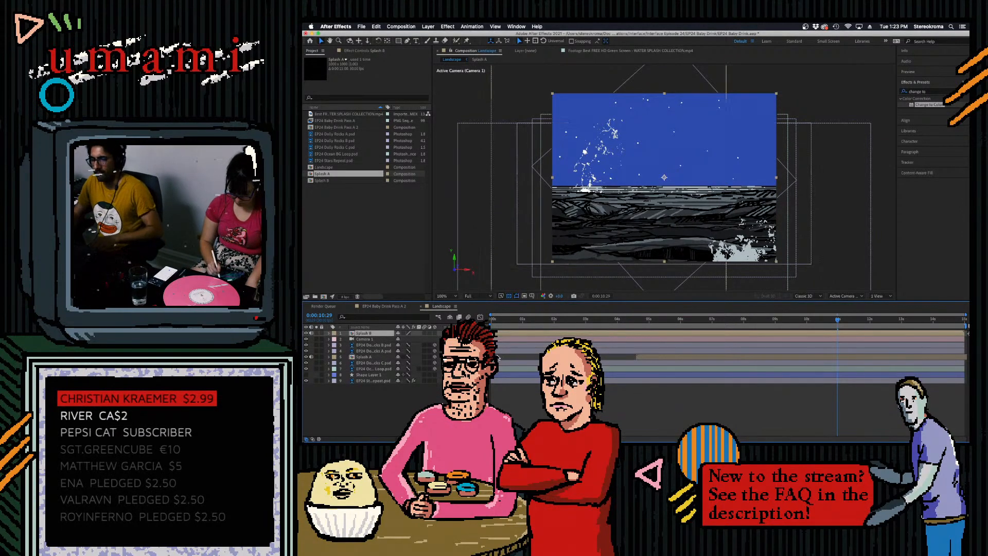
drag(800, 322, 830, 329)
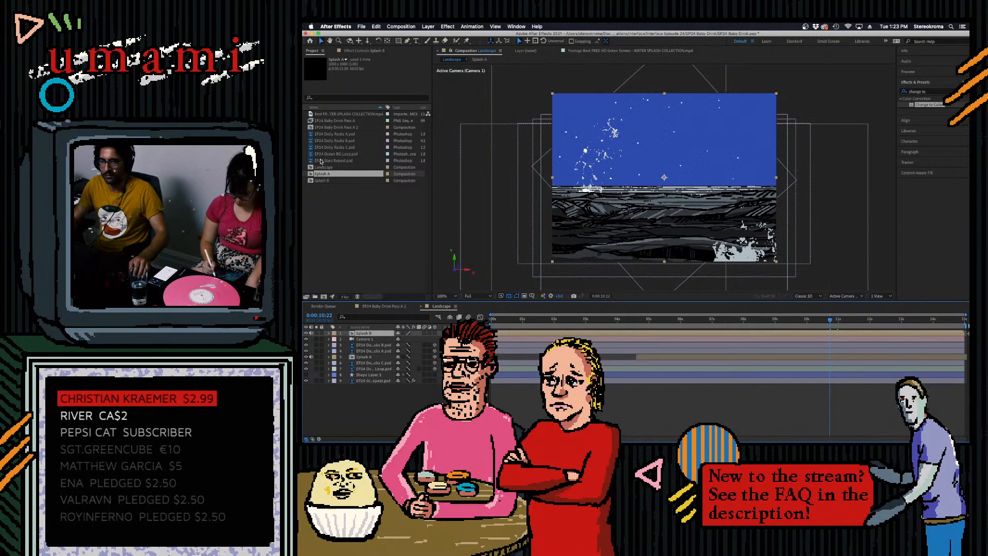
- Set the Splash B composition's size to 1500 by 1500 px and check the splash in the Landscape view
right_click(322, 180)
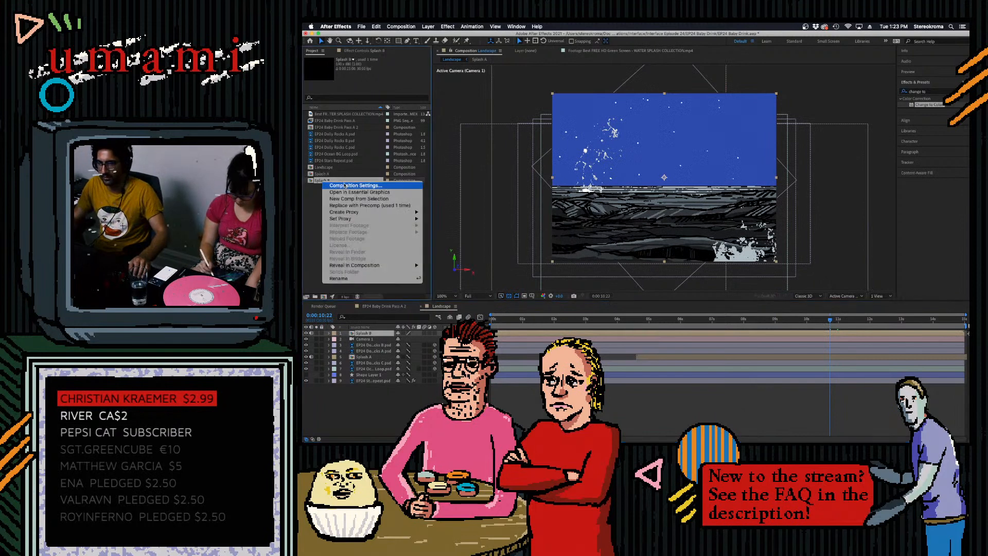
click(345, 186)
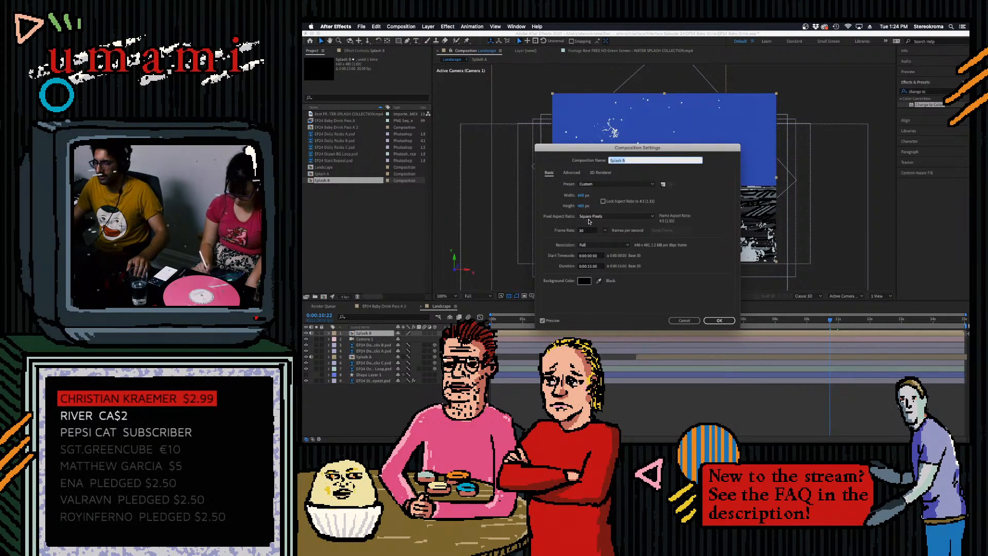
click(582, 196)
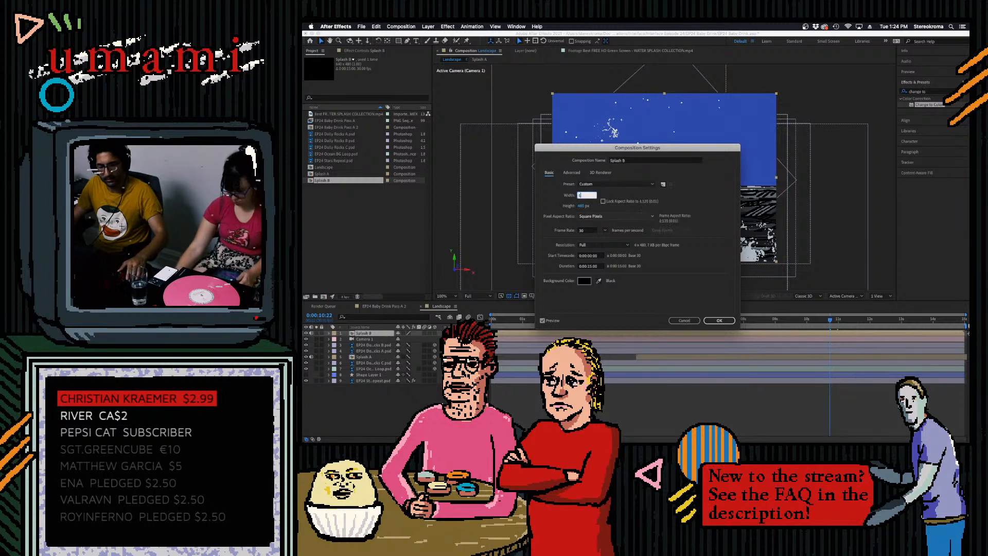
text(1500)
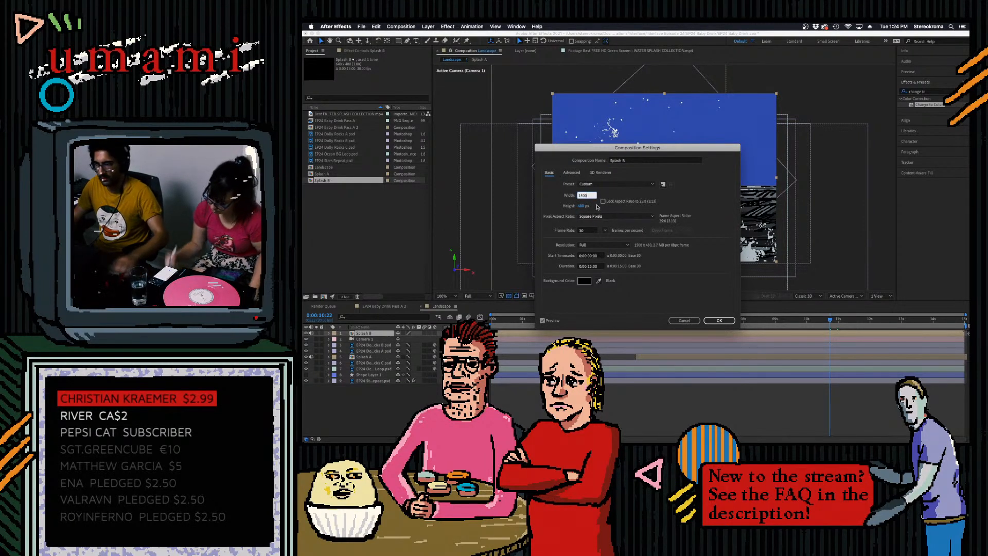
click(583, 206)
text(485)
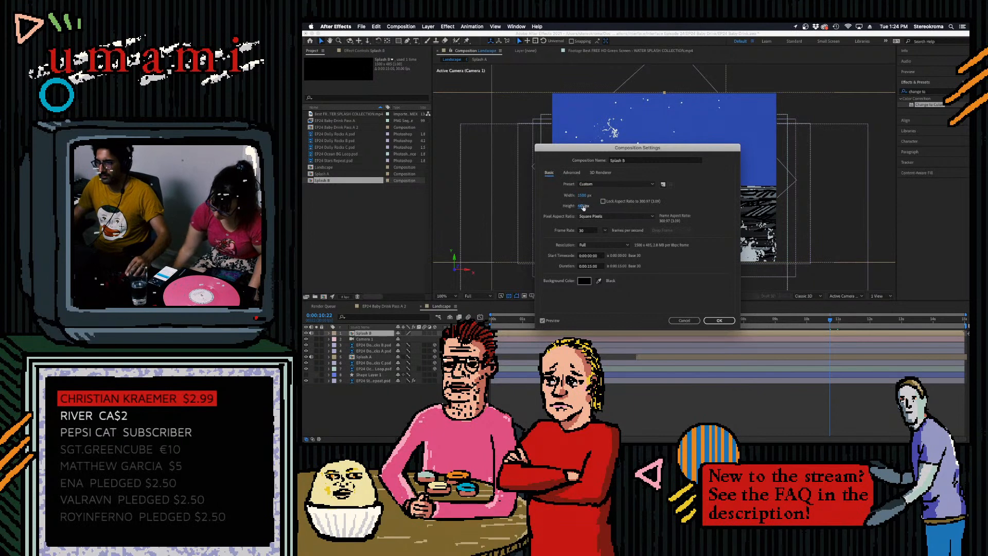
text(1500)
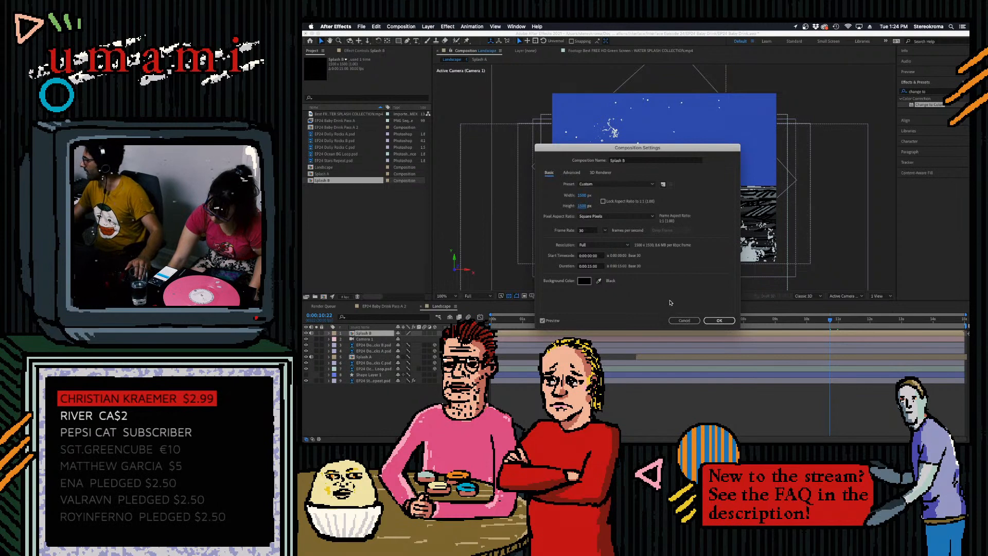
click(708, 320)
drag(774, 324, 816, 307)
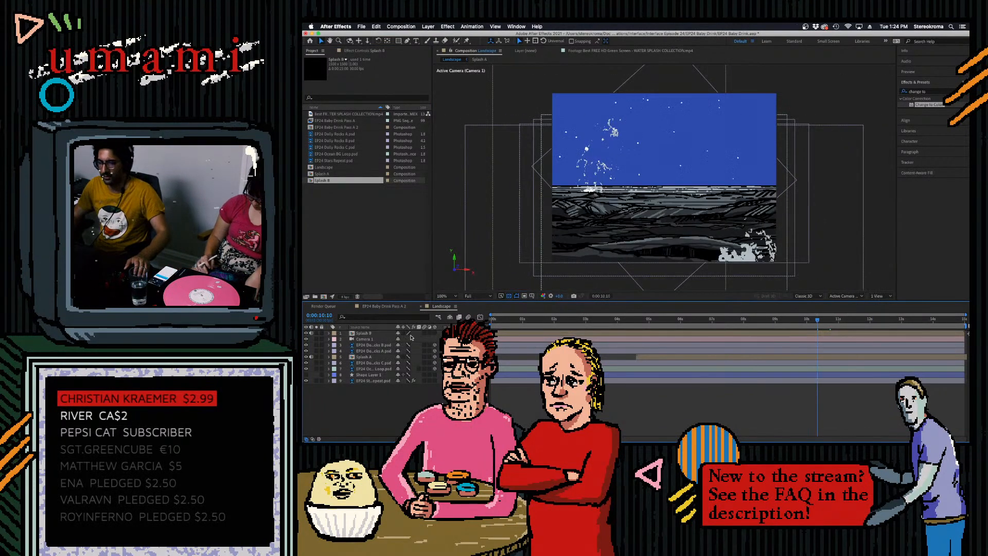
- Open the Splash B composition and try raising the Threshold level on its grey splash clip
click(360, 334)
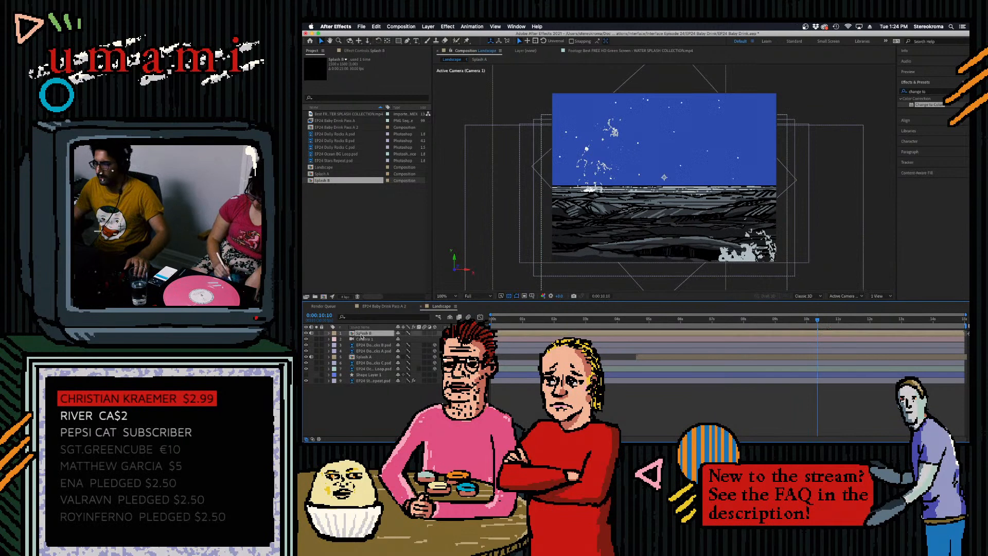
double_click(362, 334)
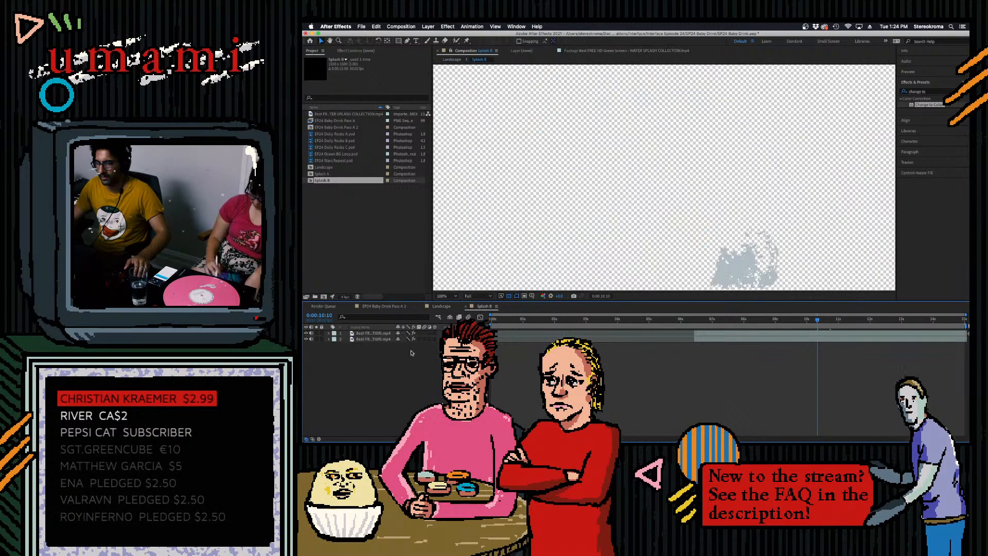
click(690, 336)
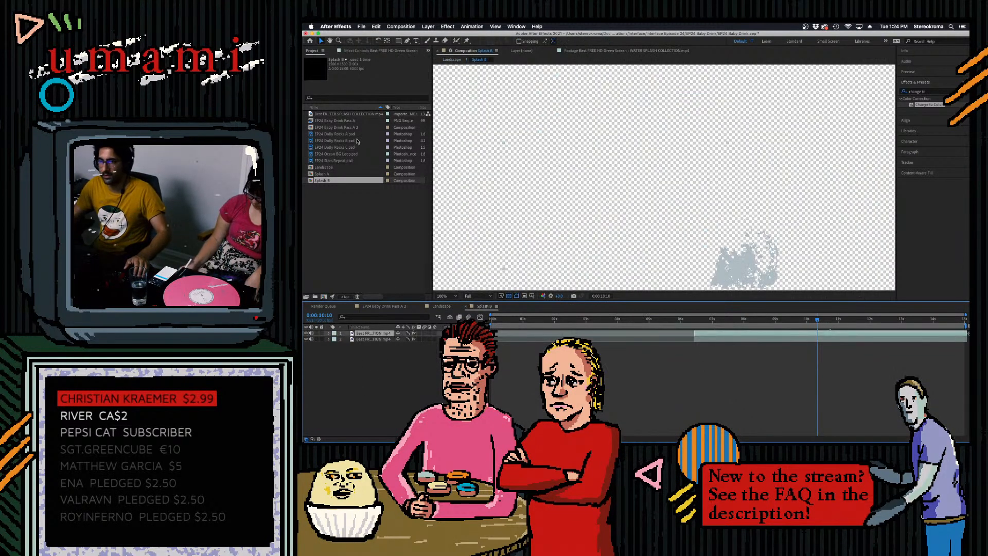
click(351, 52)
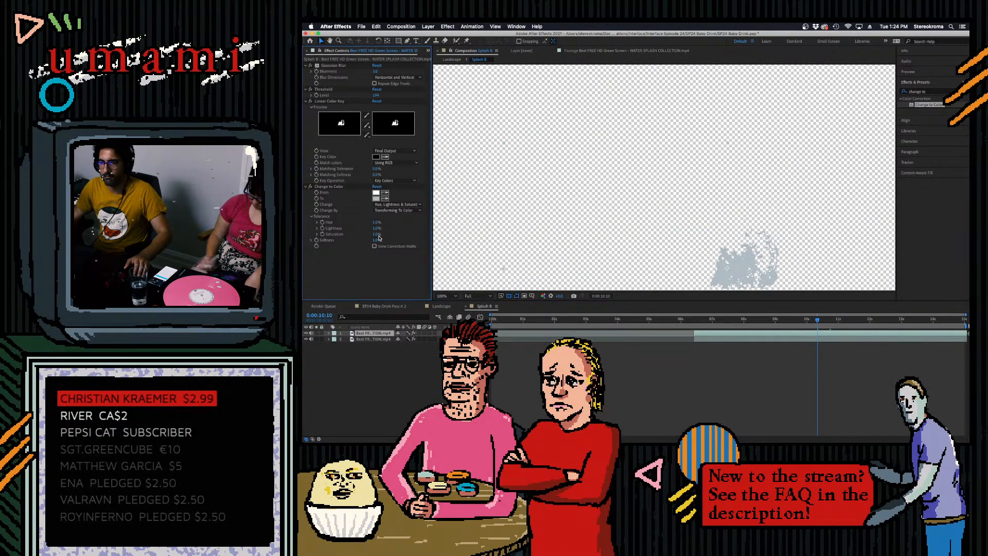
drag(377, 95, 383, 96)
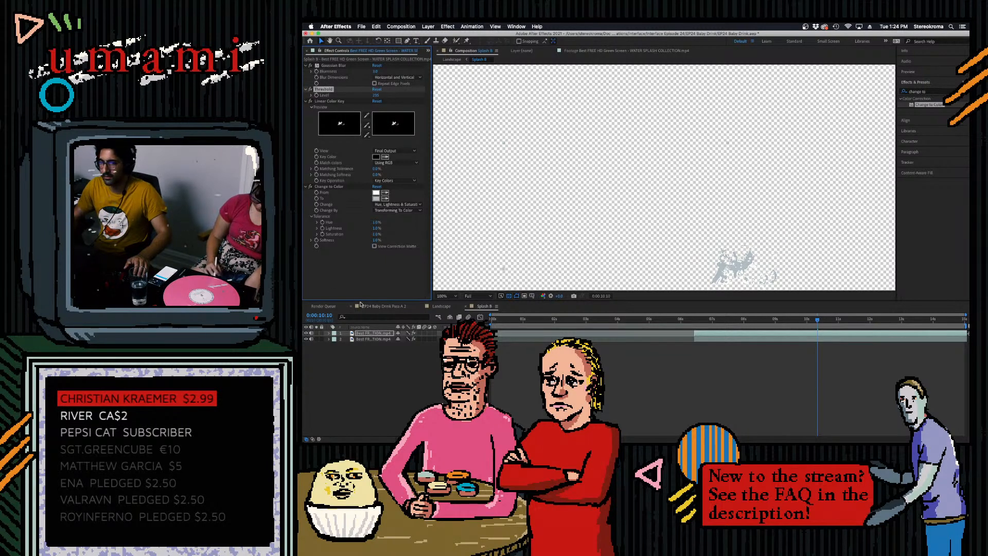
click(360, 280)
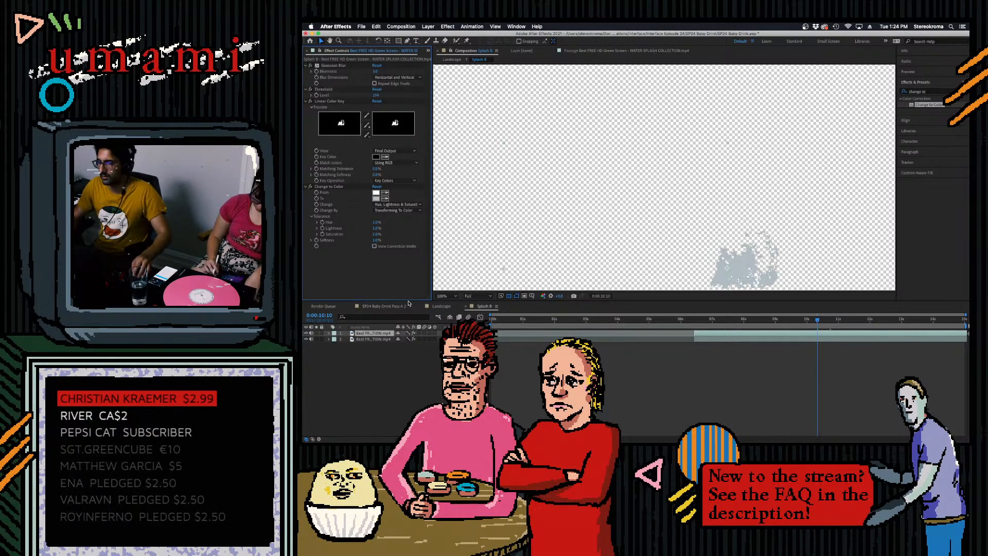
- Move the white splash clip above the grey one in Splash B and raise the white clip's Threshold level
click(375, 334)
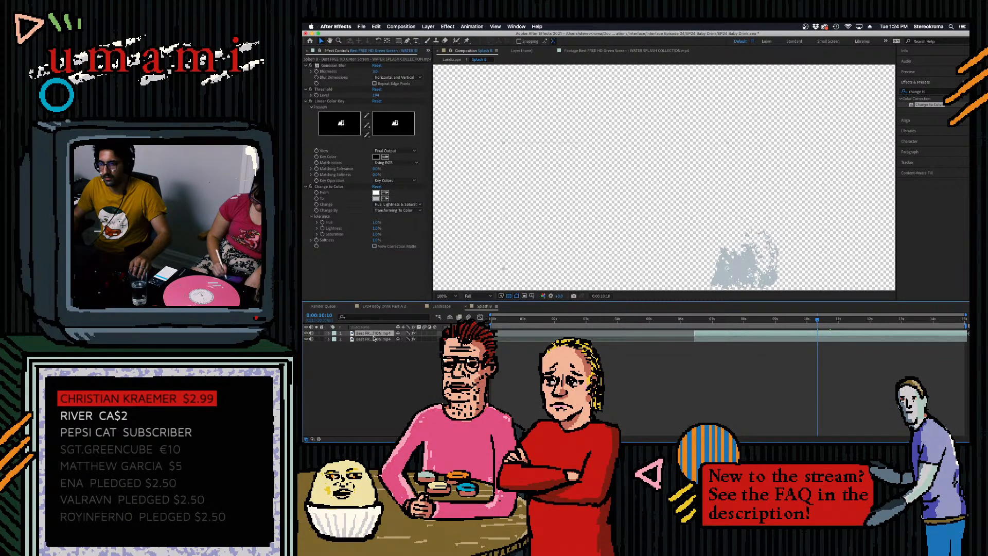
click(374, 339)
drag(375, 335, 377, 343)
click(383, 334)
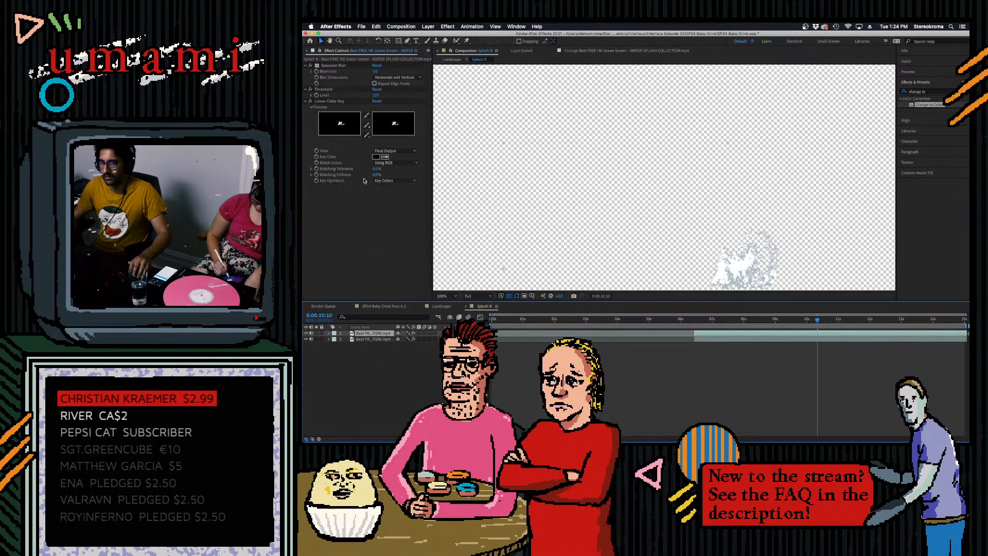
drag(376, 96, 382, 99)
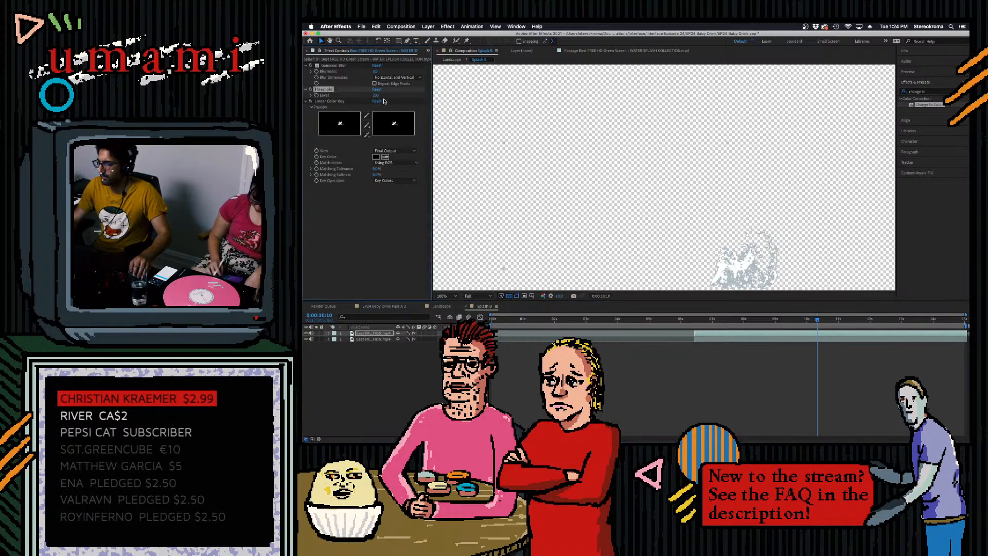
- Make the Splash B layer 3D in the Landscape composition and push it back in depth to the right part of the horizon
click(441, 306)
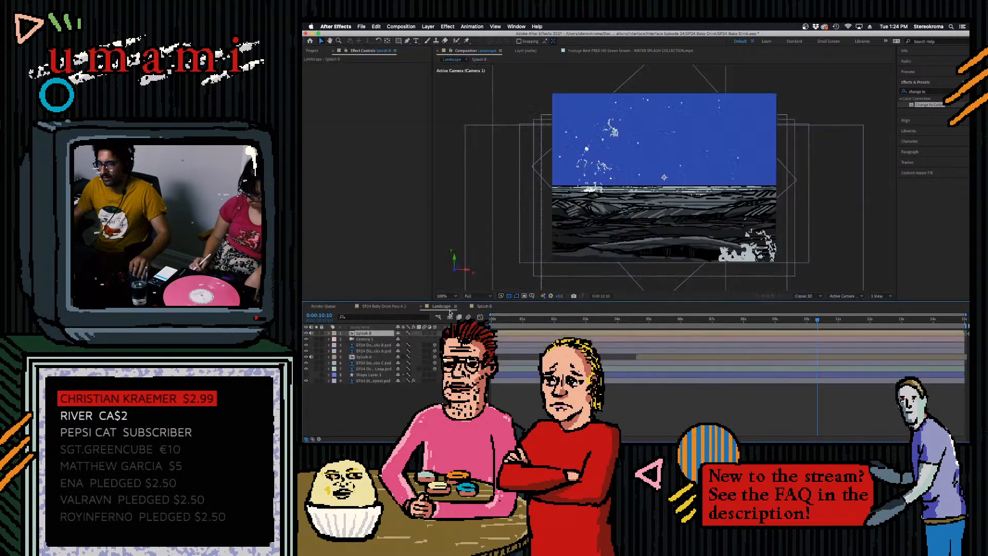
click(328, 334)
click(335, 339)
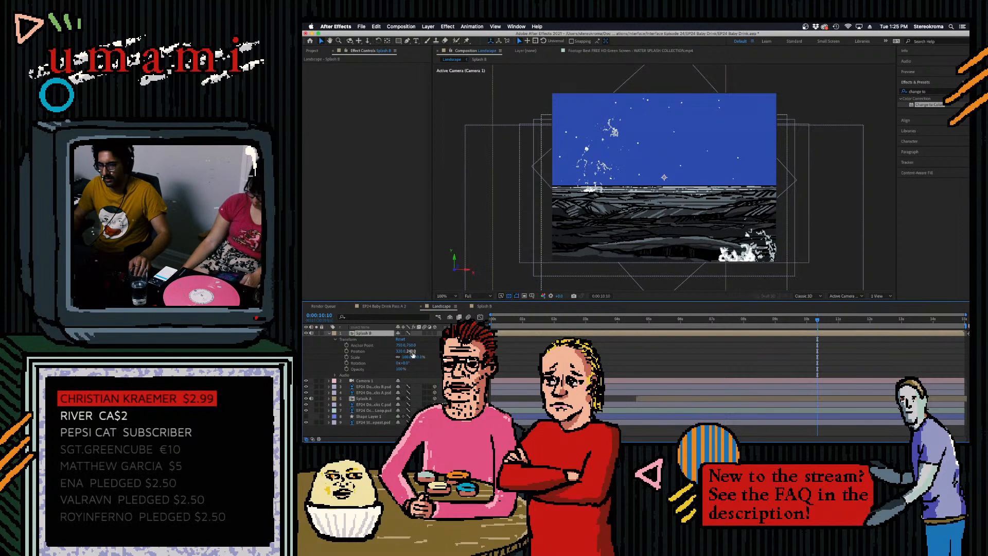
click(435, 333)
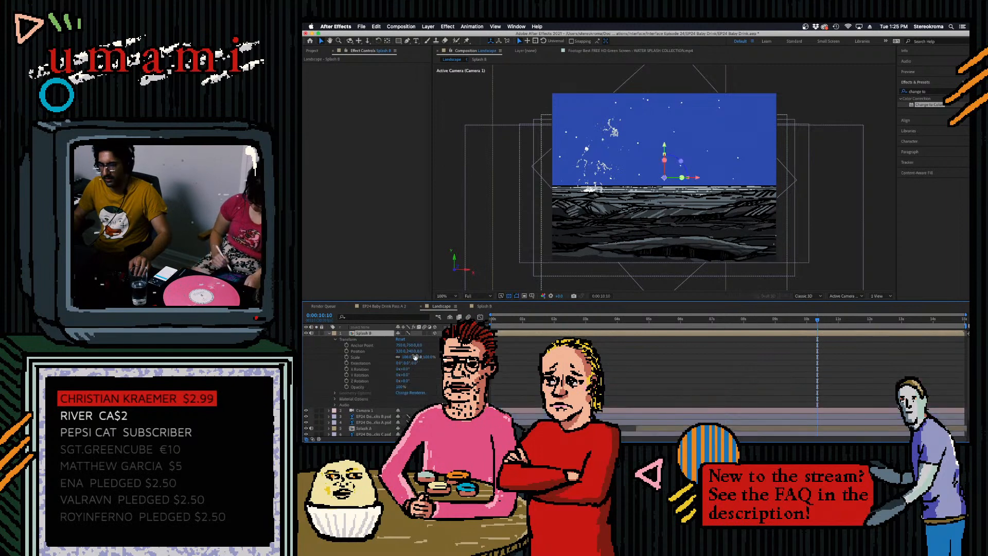
drag(419, 351, 712, 371)
mouse_move(411, 351)
mouse_down()
mouse_move(396, 350)
mouse_move(410, 355)
mouse_up()
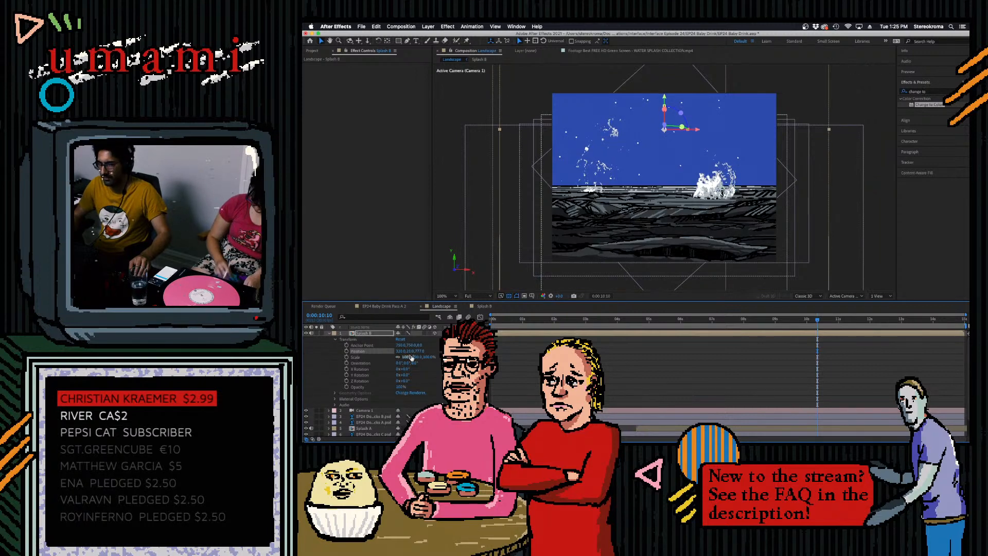
drag(426, 352, 685, 364)
drag(409, 353, 433, 351)
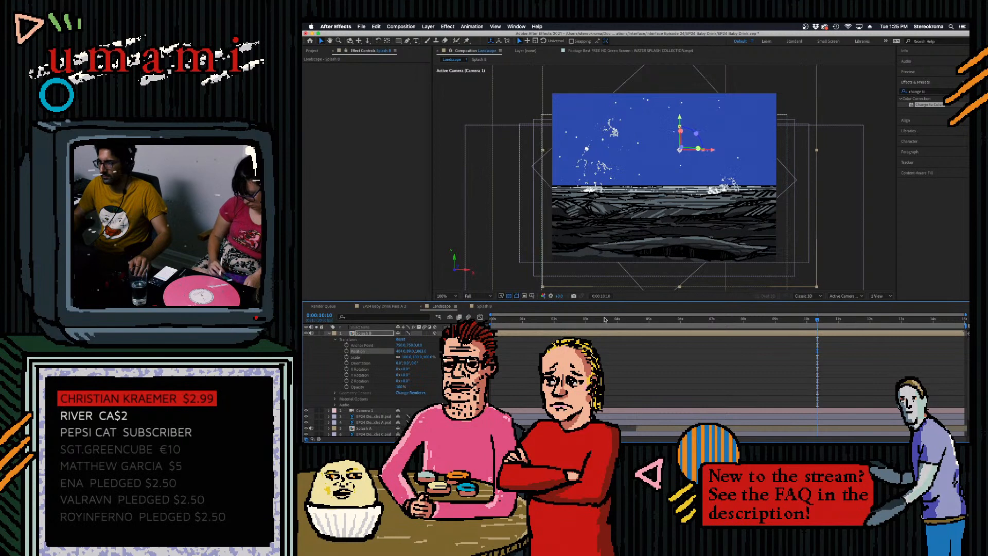
- Slide the Splash B layer about 2.3 seconds earlier in the Landscape timeline and preview from about 5 seconds on
drag(803, 323, 646, 339)
key(space)
click(648, 323)
key(space)
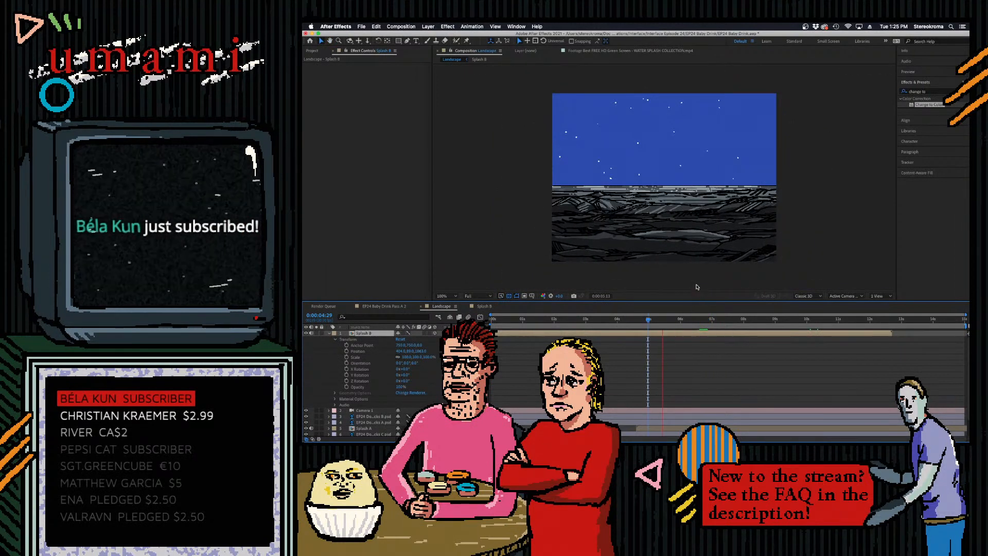
- Lengthen the duration of the Splash B composition in its composition settings
click(312, 51)
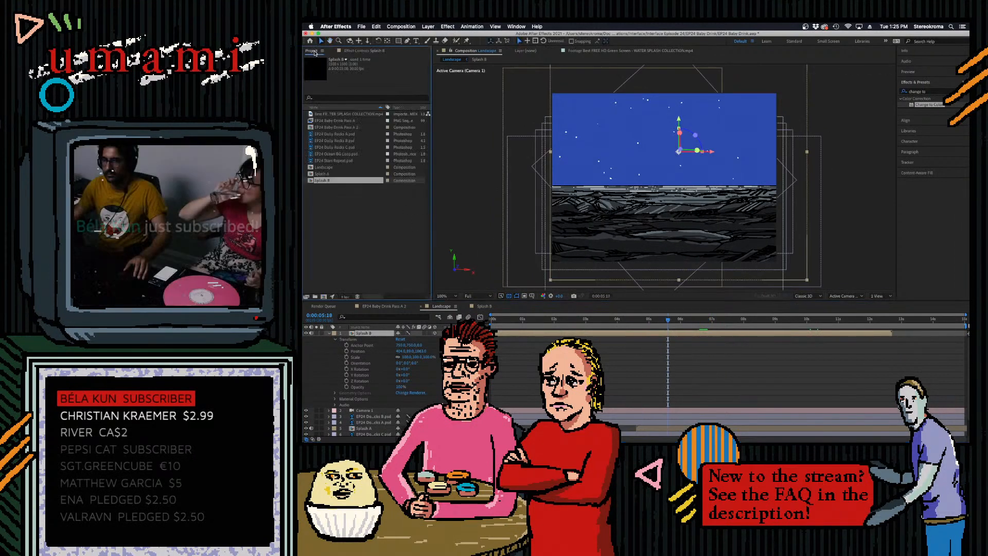
right_click(327, 181)
click(353, 186)
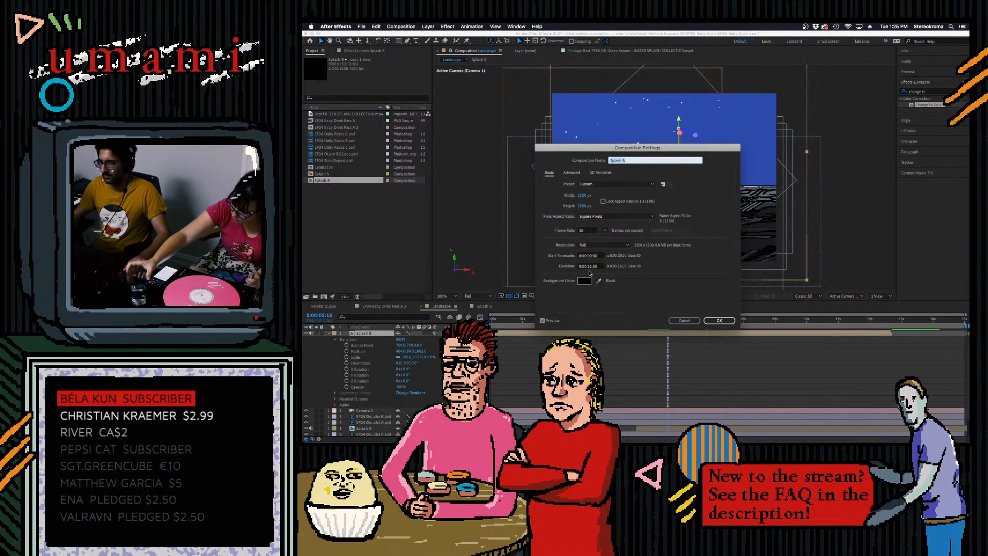
click(589, 267)
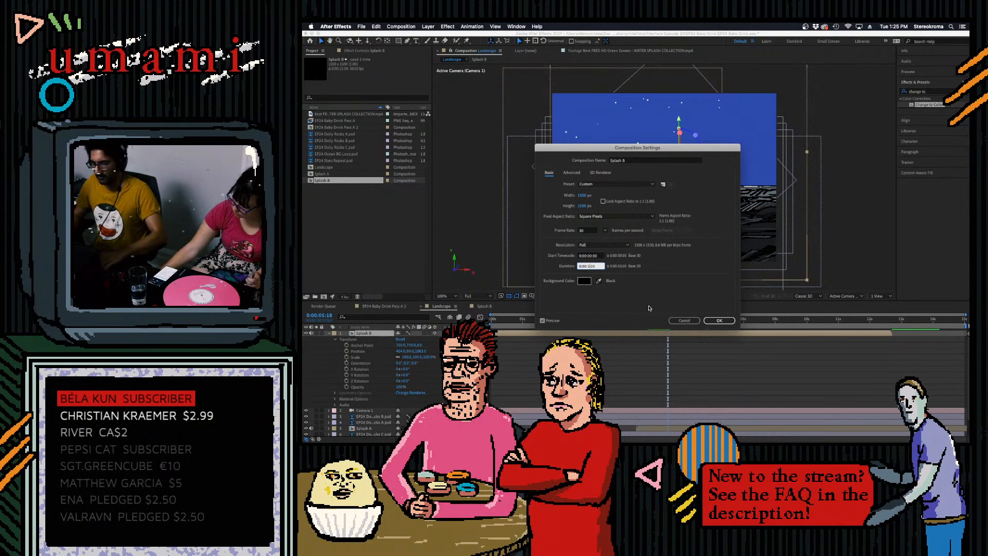
click(724, 320)
- Extend the Splash B layer to the end of the Landscape timeline, saving the project and previewing the shot
key(space)
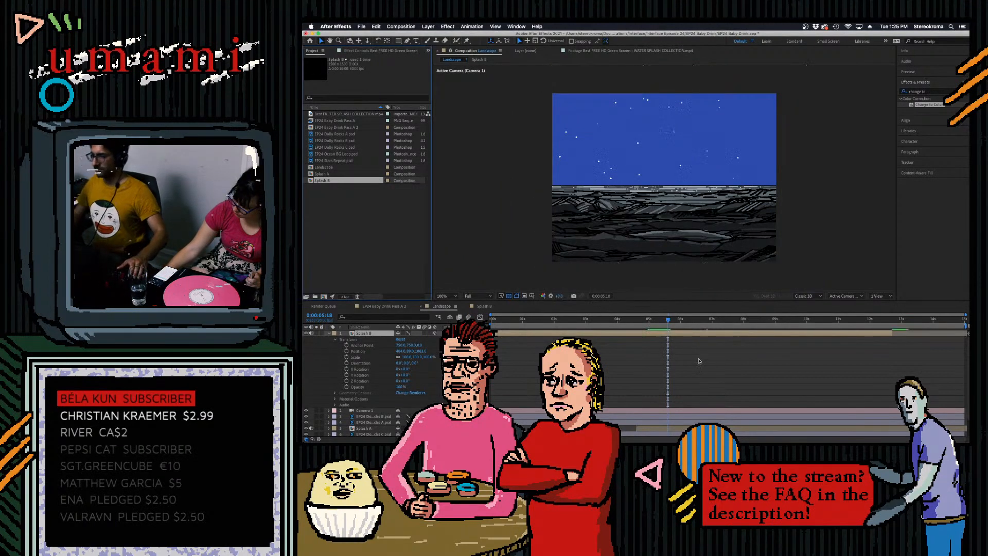
key(space)
click(891, 335)
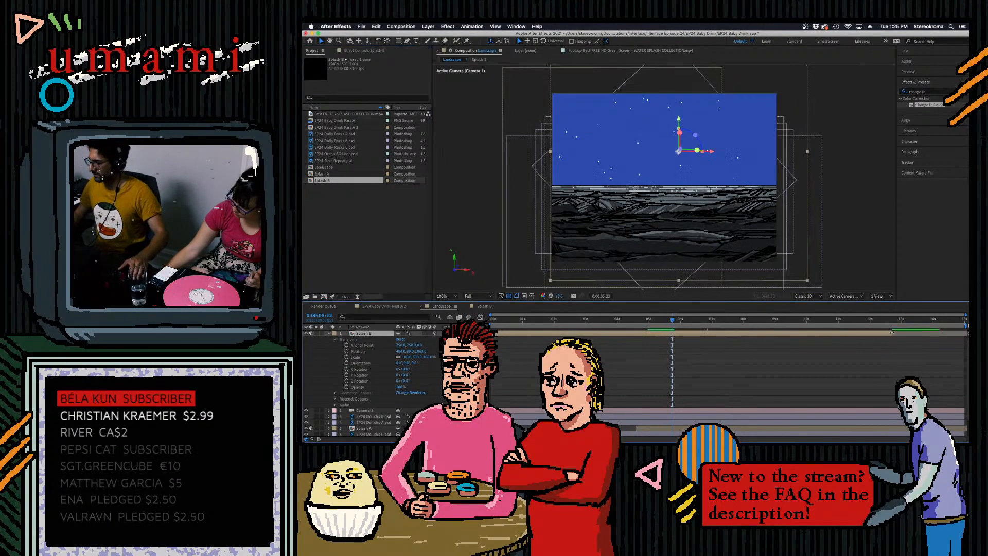
key(super+s)
key(space)
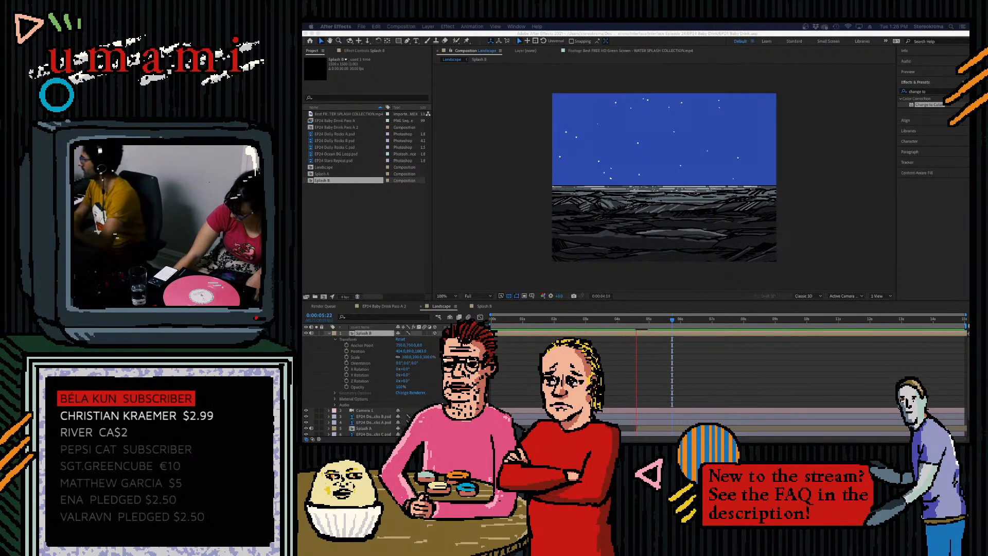
- Switch to Firefox and open the Apollo Magazine painting of the white-robed giantess from the Leonora Carrington image results
drag(428, 148, 417, 44)
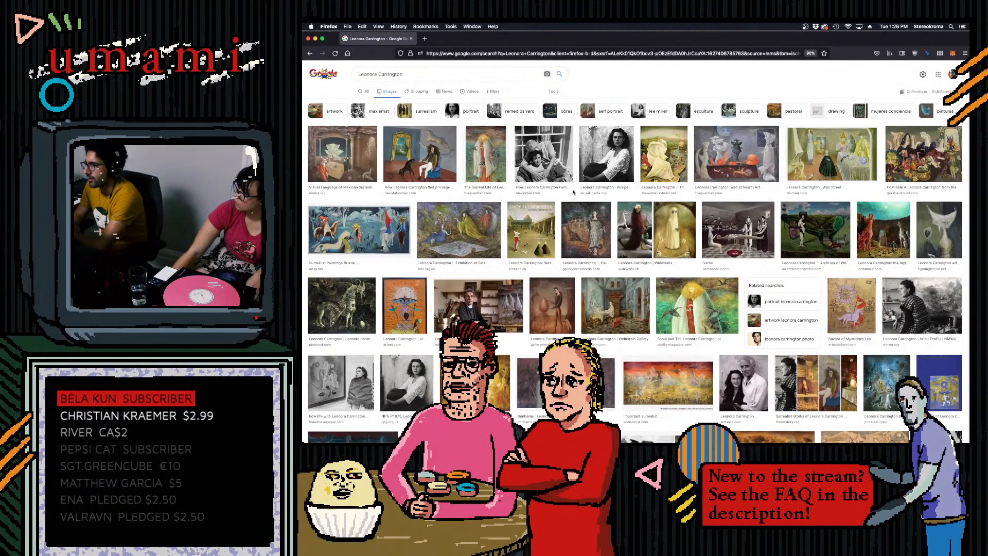
click(697, 306)
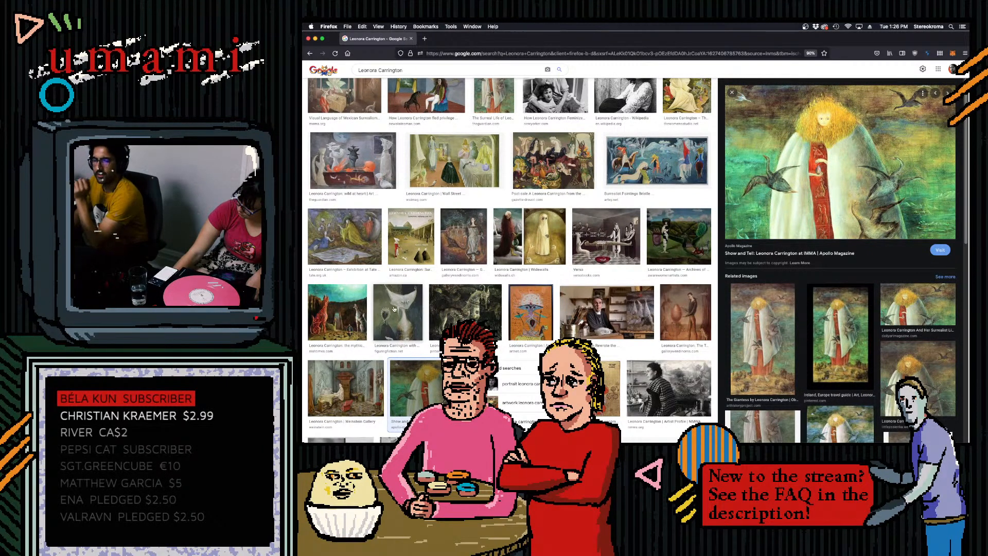
- Browse the Leonora Carrington image results and enlarge the Irish Times, Widewalls, a gallimaufry and Christie's paintings
click(342, 311)
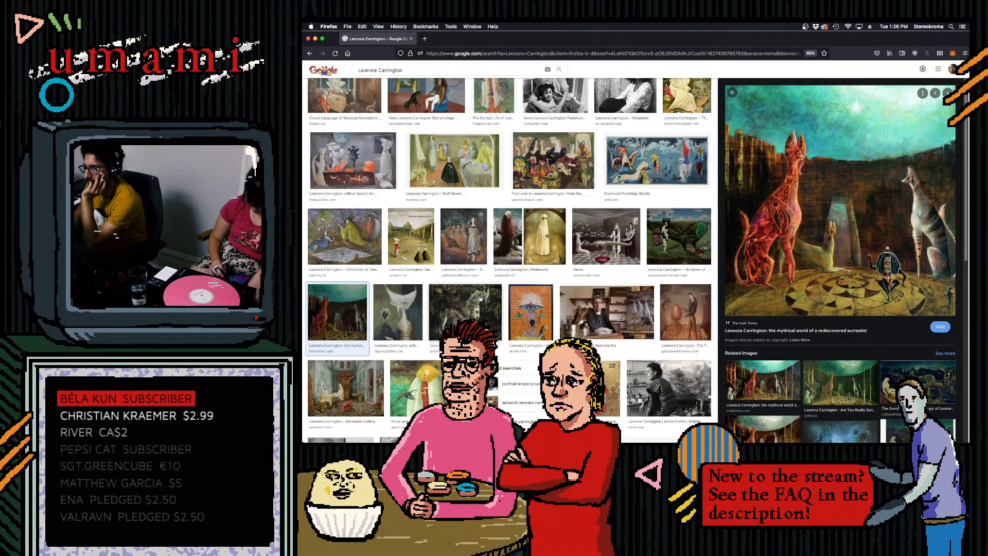
click(506, 238)
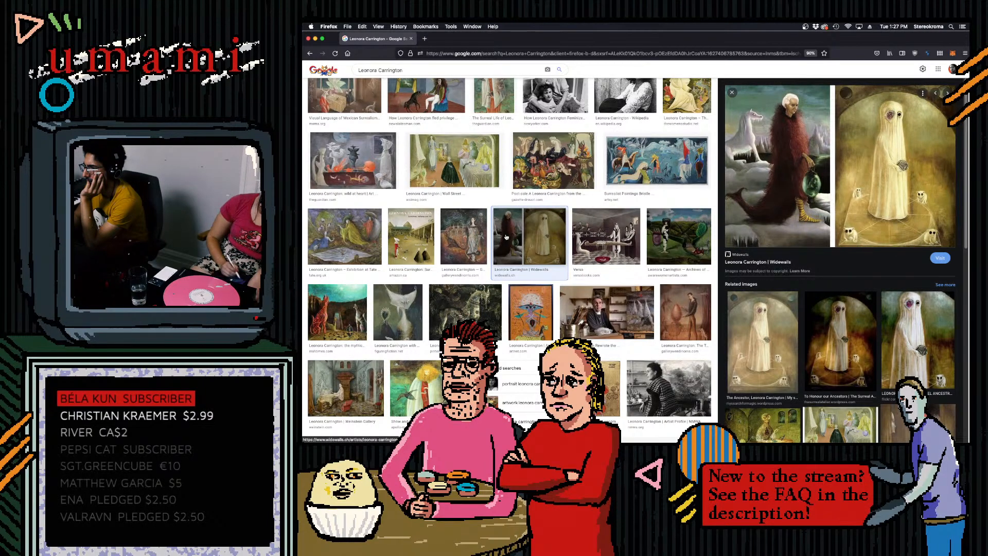
scroll(506, 242, down, 5)
scroll(507, 263, down, 4)
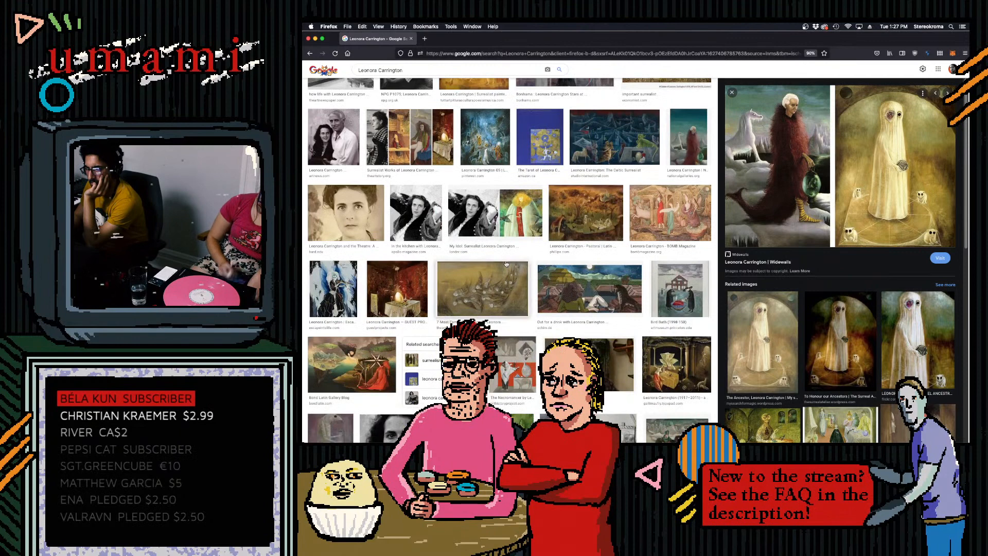
scroll(506, 264, down, 3)
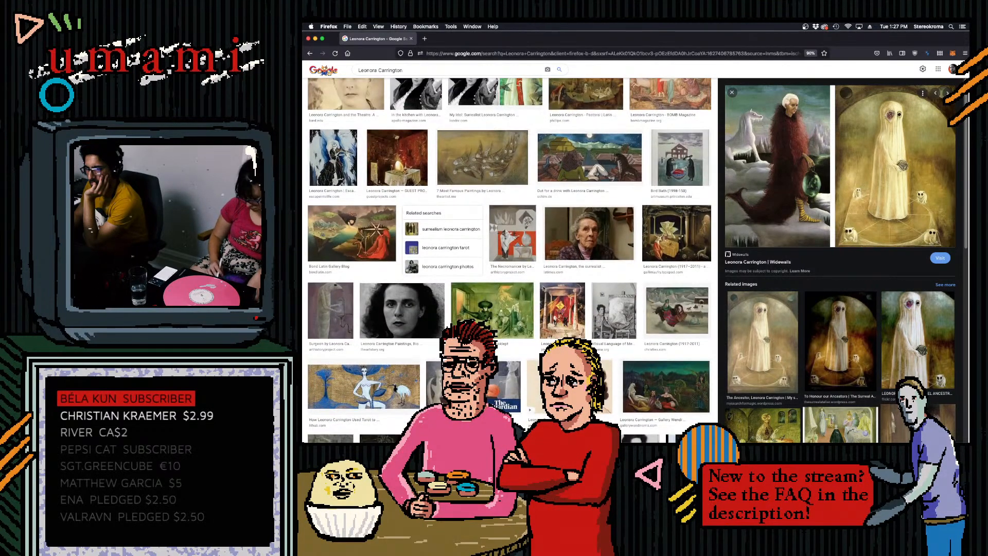
click(686, 215)
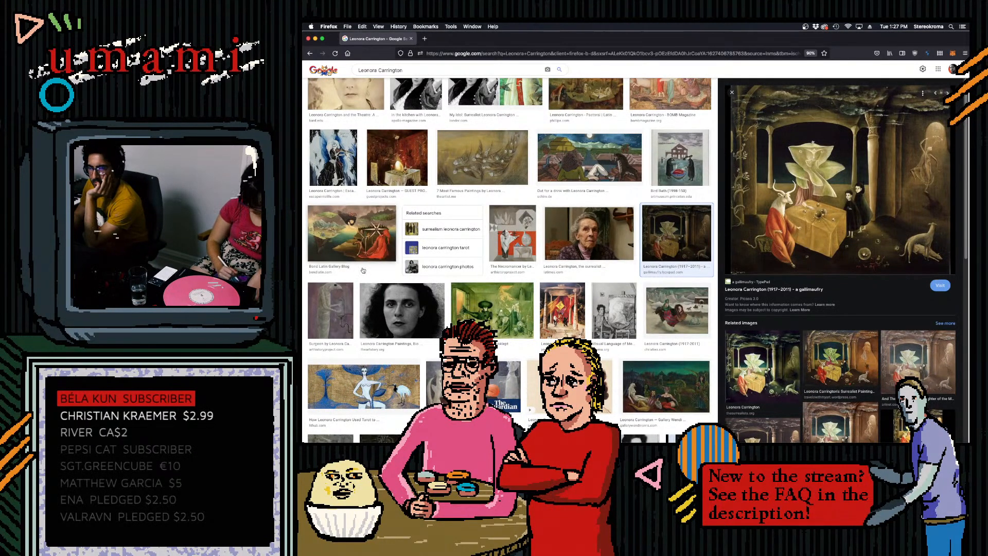
scroll(386, 268, down, 3)
scroll(387, 267, down, 3)
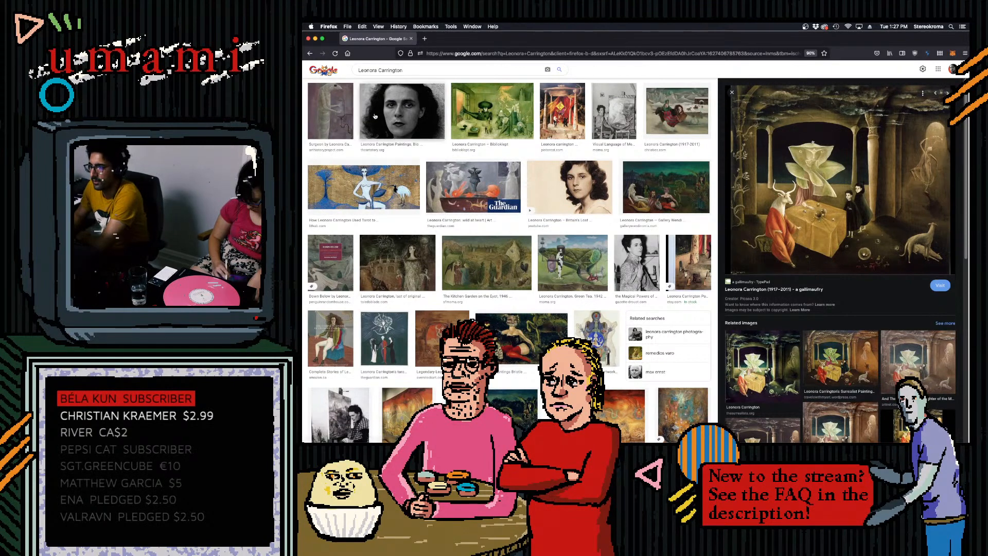
click(669, 114)
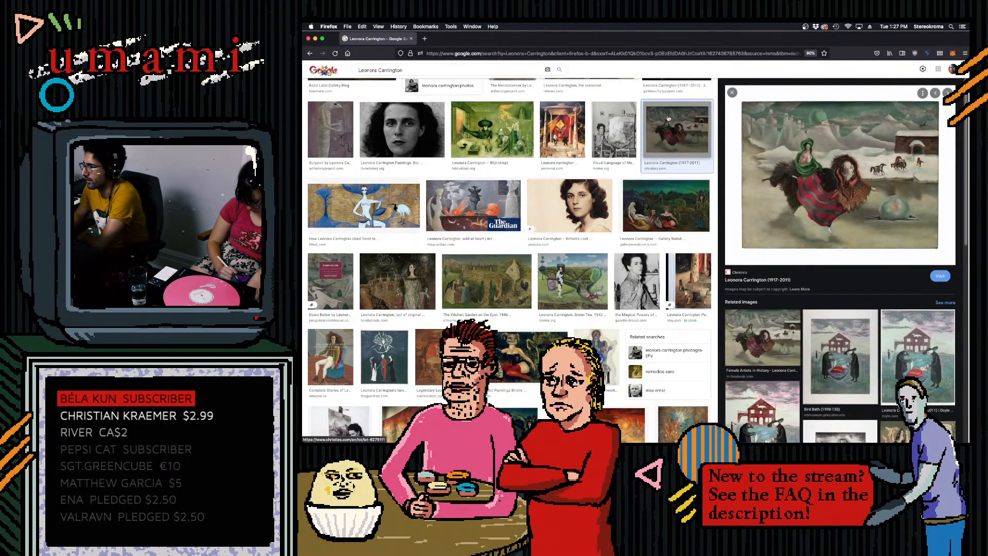
- Enlarge the Guest Projects painting of the golden egg on a table and look back through the earlier image results
scroll(592, 202, up, 1)
scroll(592, 202, up, 5)
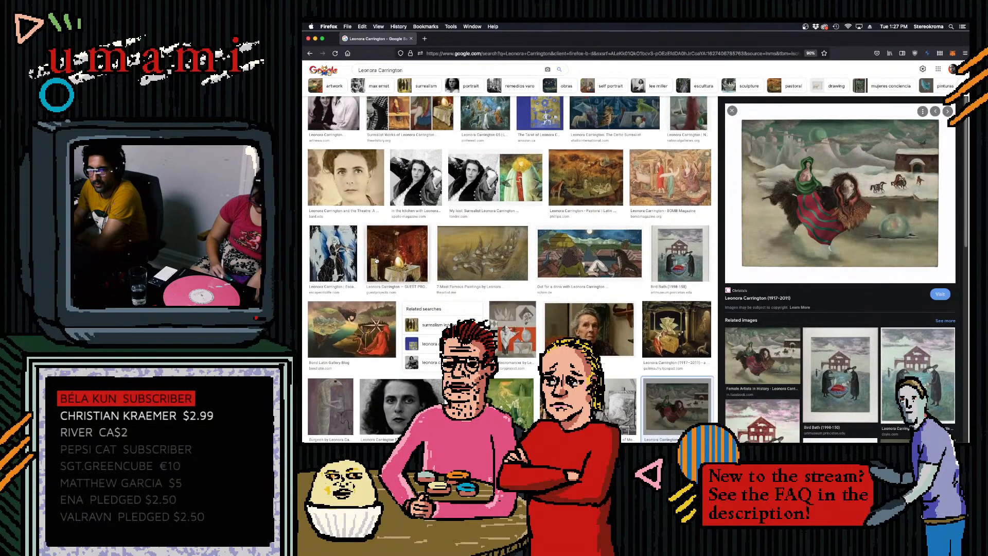
click(405, 258)
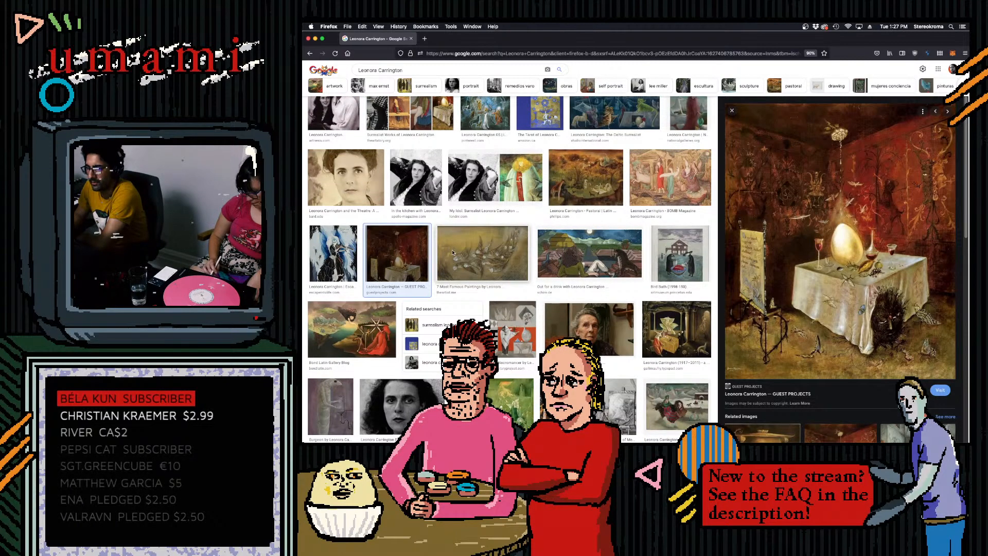
scroll(448, 242, up, 3)
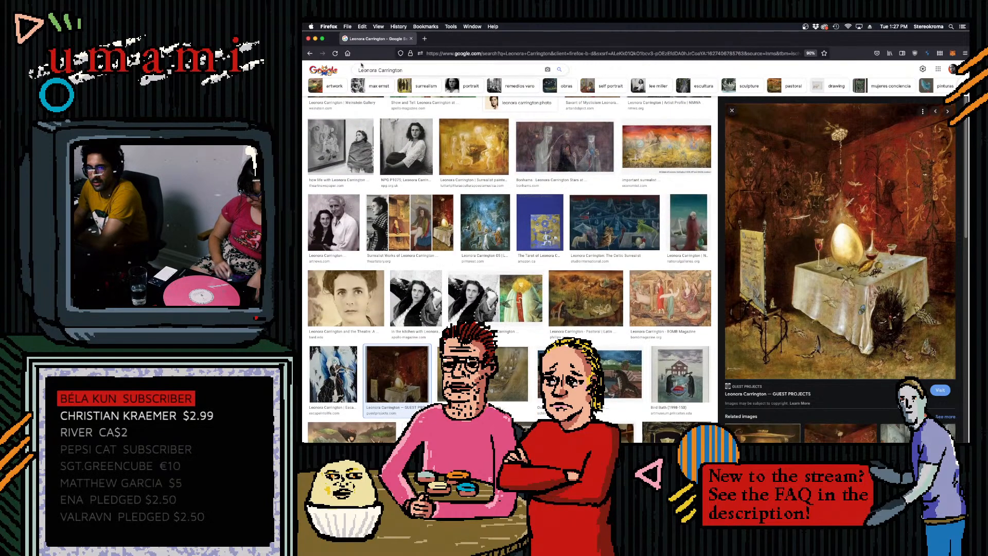
scroll(374, 173, up, 2)
scroll(374, 173, up, 5)
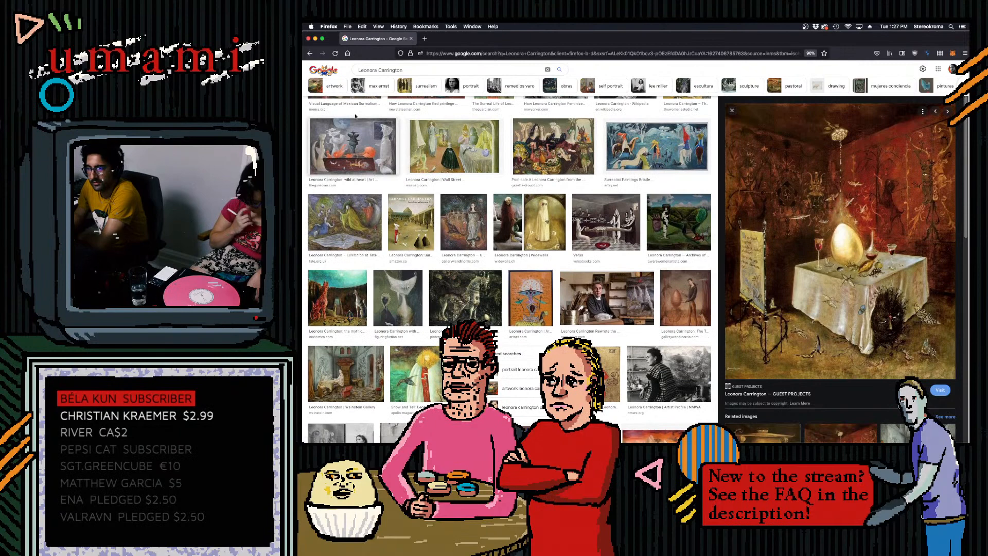
scroll(363, 125, up, 2)
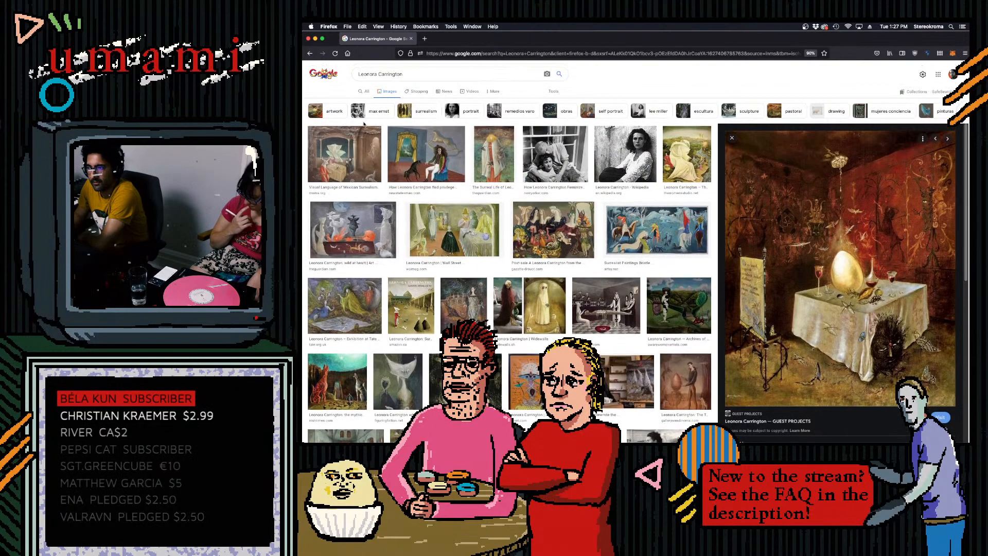
- Return to After Effects and preview the Landscape composition from about 10 seconds on
click(315, 39)
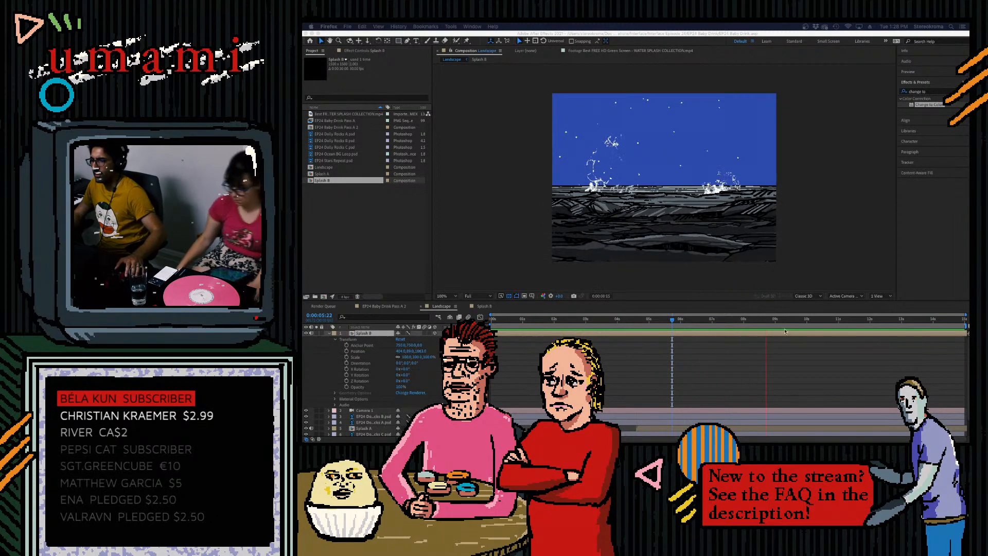
click(761, 327)
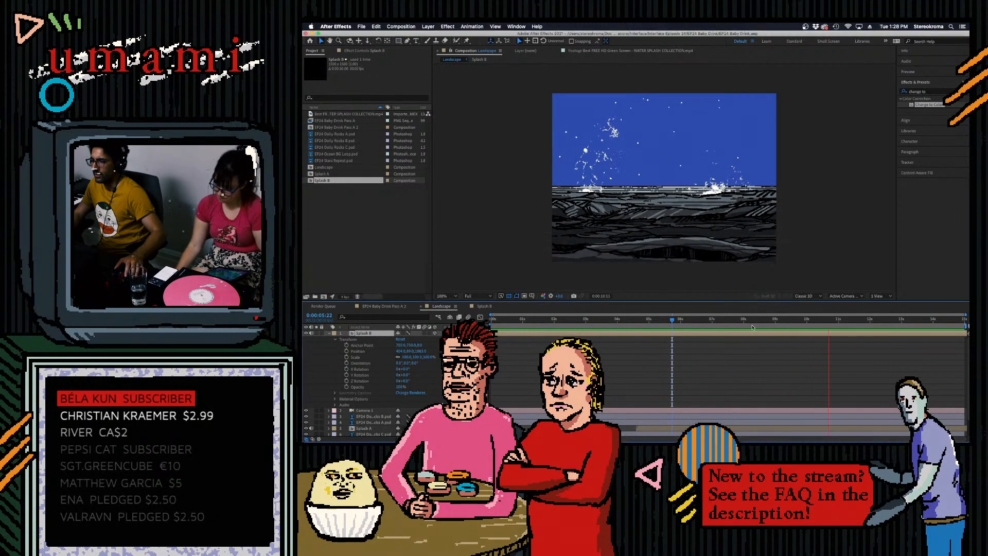
click(822, 320)
key(space)
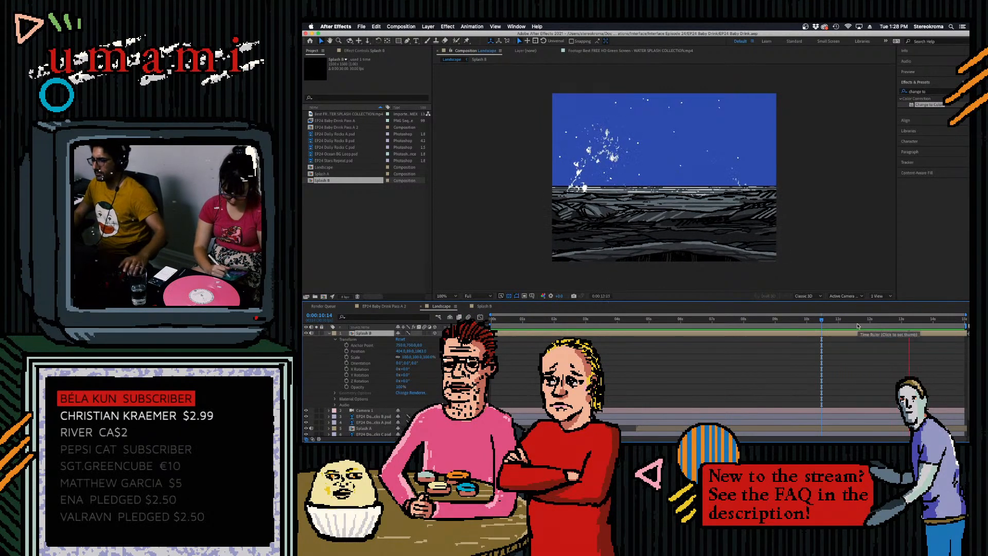
- Lower the Splash B layer slightly in the Landscape composition and check its placement near 8 and 14 seconds
drag(859, 324, 807, 327)
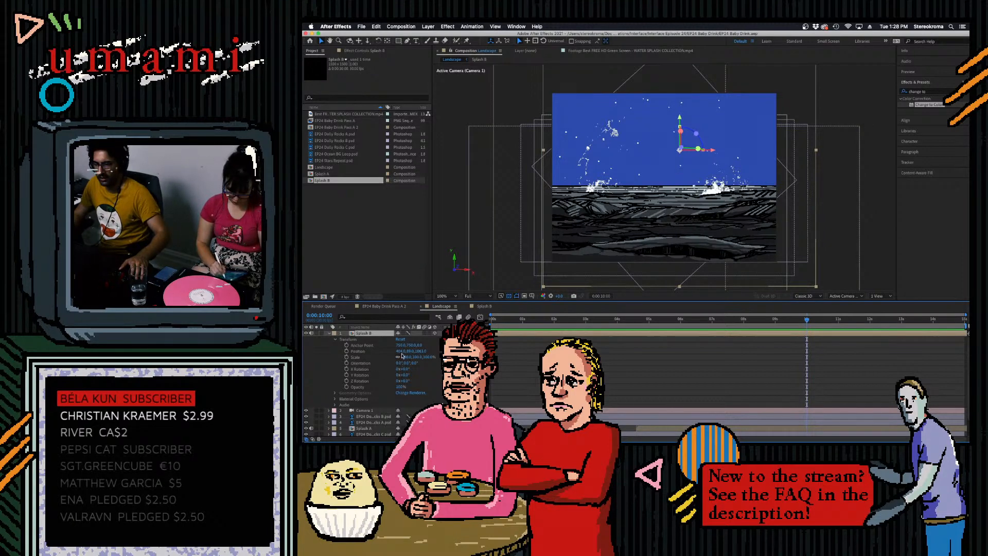
drag(409, 352, 421, 352)
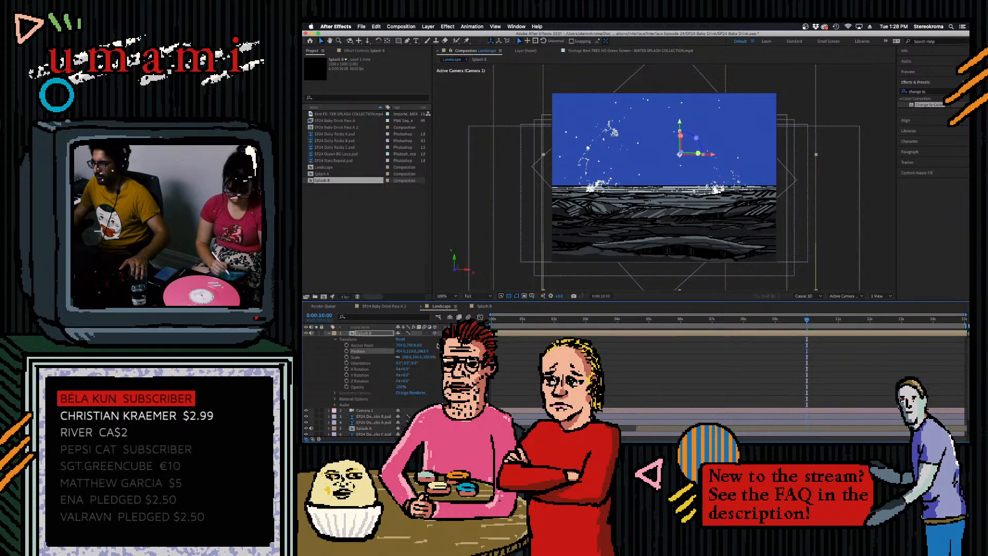
click(745, 321)
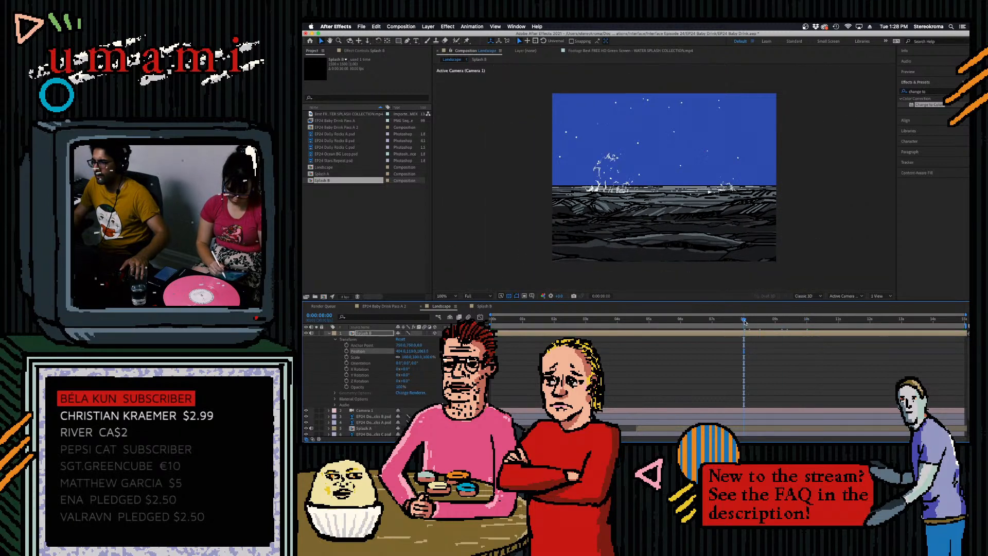
drag(792, 323, 951, 341)
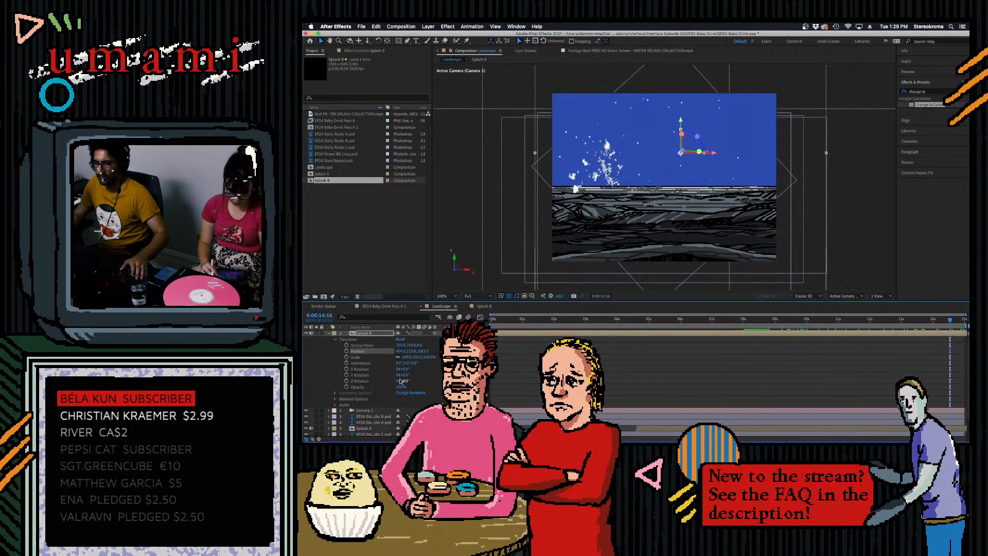
- Scale down the Splash A layer and lower it slightly at the waterline, previewing from about 4 seconds on
scroll(370, 401, down, 2)
click(363, 410)
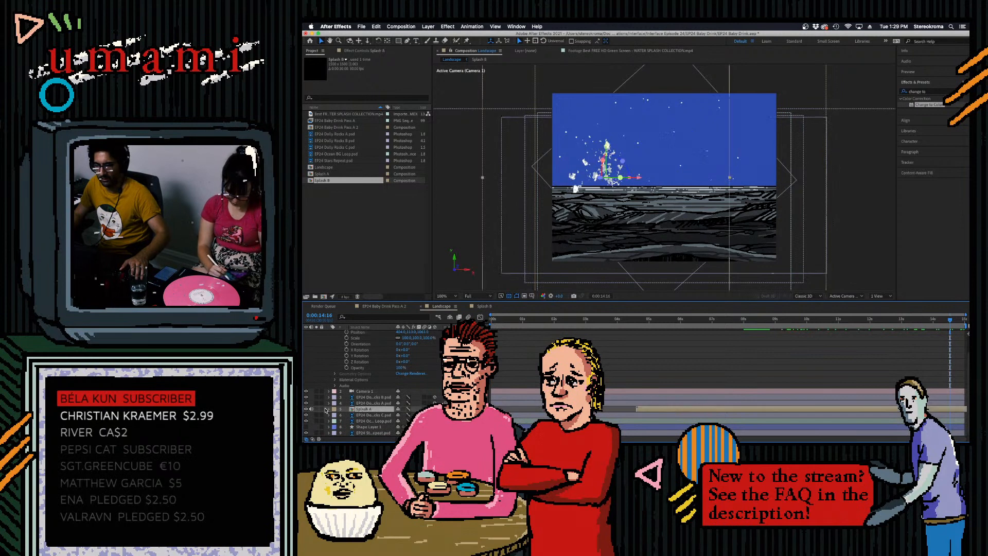
click(329, 409)
drag(417, 387, 405, 387)
drag(898, 322, 755, 333)
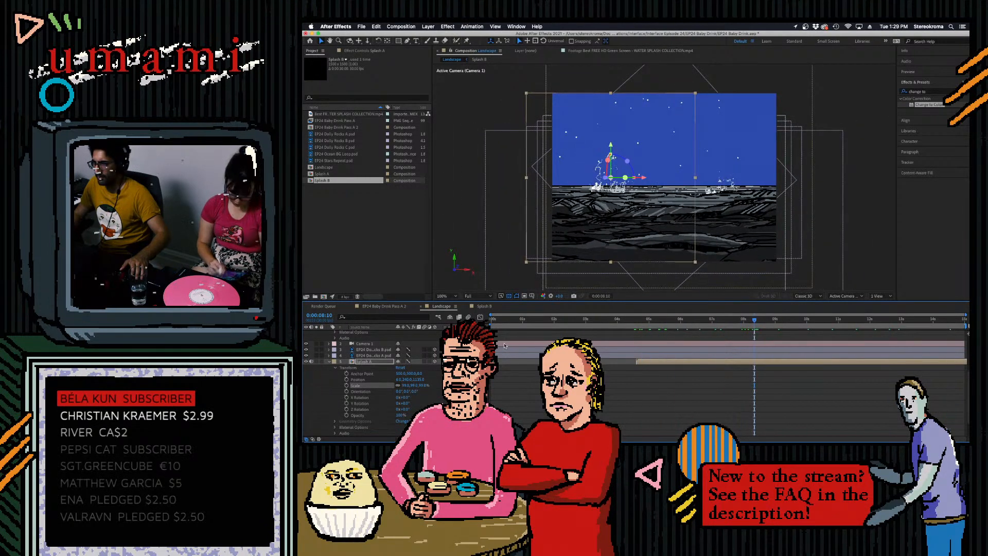
drag(413, 381, 421, 381)
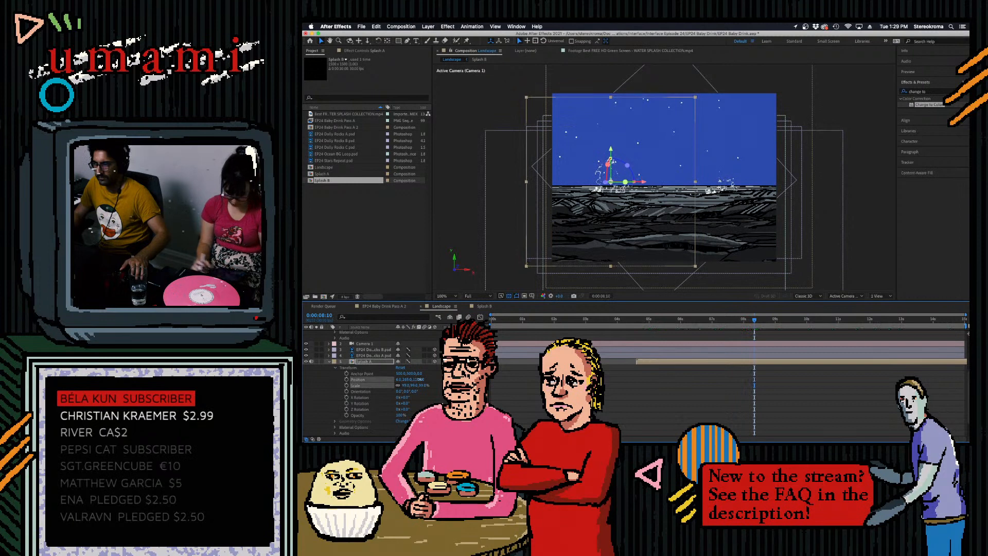
click(627, 324)
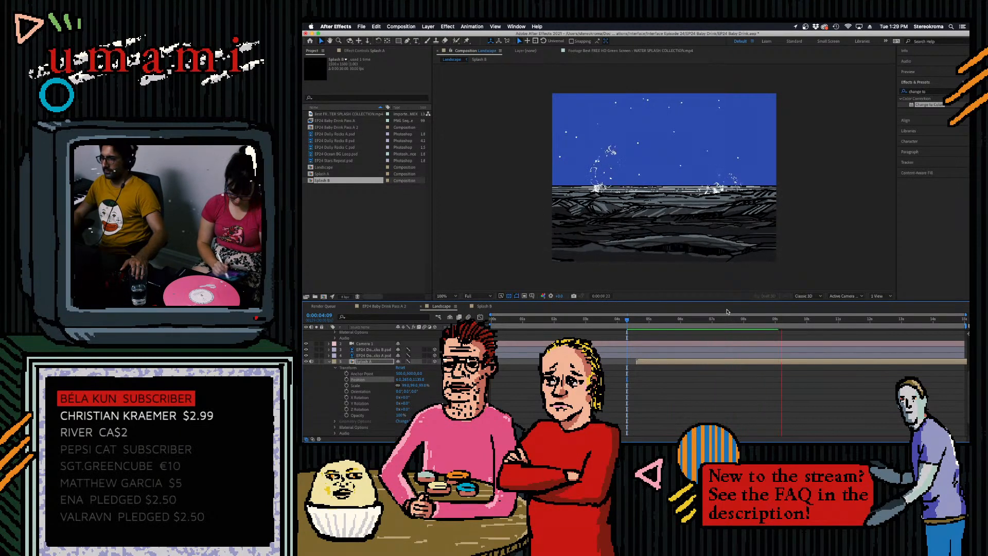
key(space)
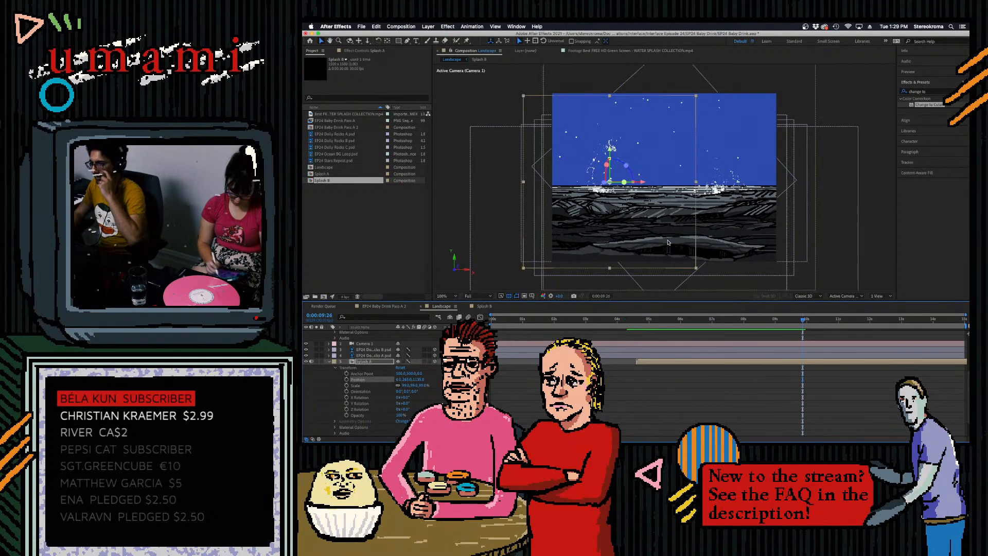
- Reorder the Splash B layer beneath the camera and first two rock layers, directly above Splash A, and save the project
click(329, 362)
click(329, 334)
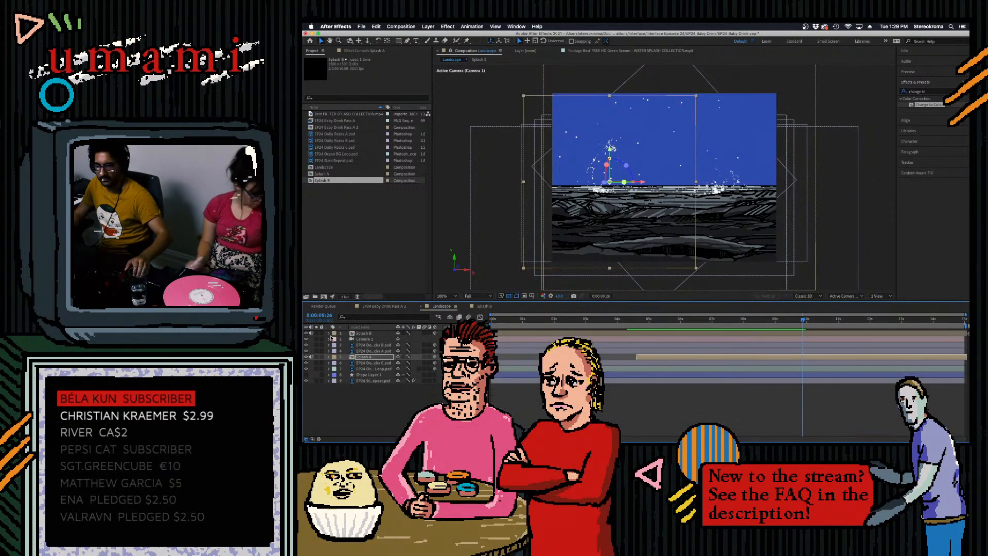
drag(363, 333, 363, 354)
key(super+s)
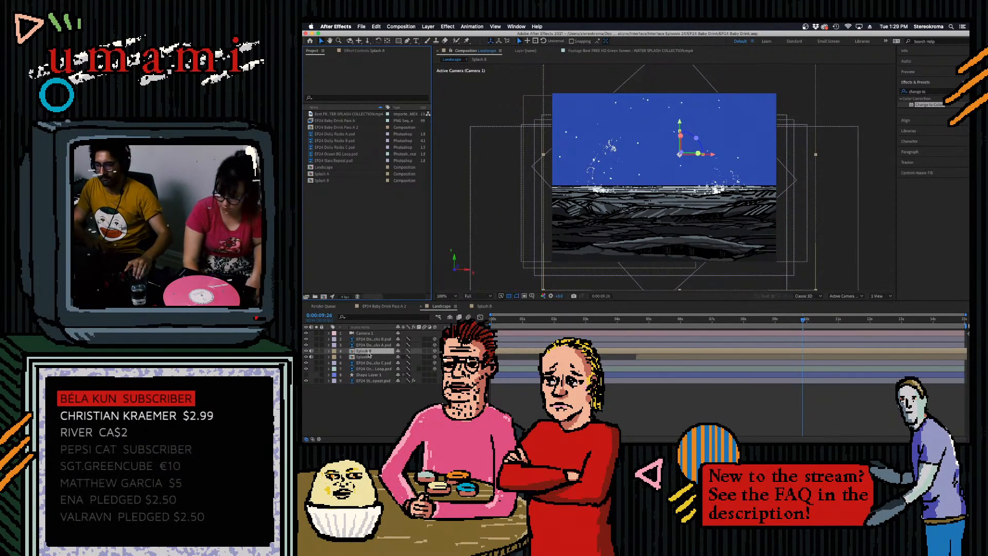
- Inspect the two footage layers inside the Splash B composition and return to the Landscape composition
double_click(351, 181)
click(377, 340)
shift+click(389, 334)
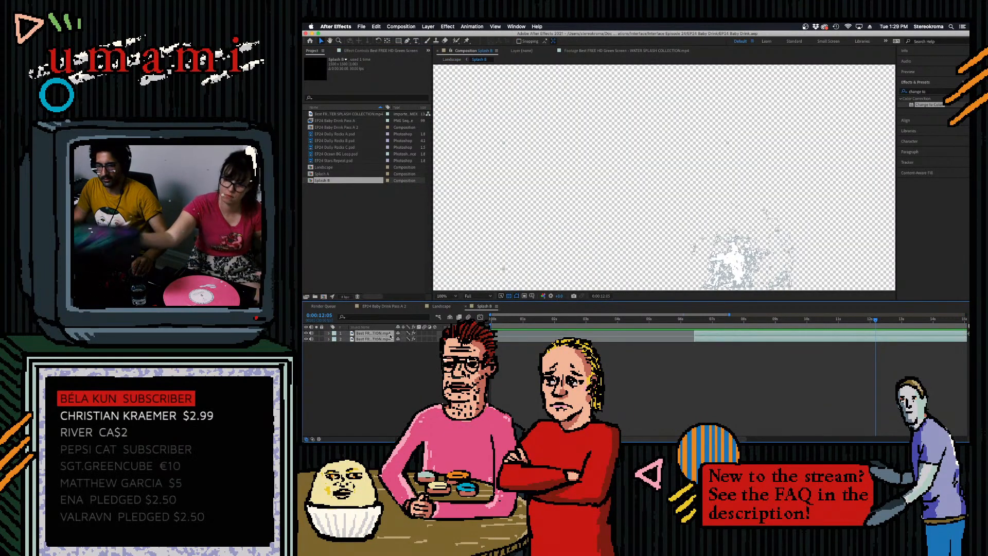
click(467, 307)
click(368, 400)
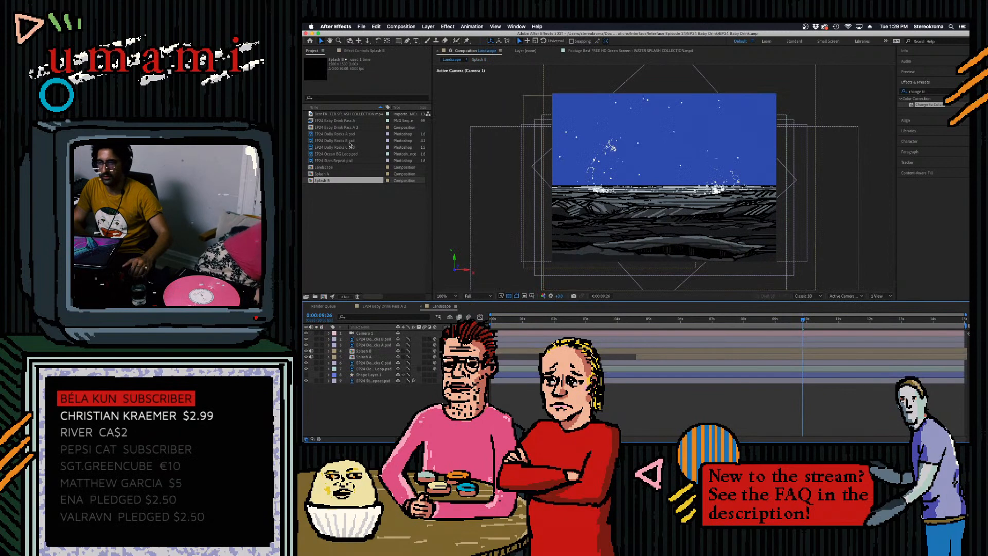
- Open the green-screen water splash collection footage and mark in and out points around another section of splashes
double_click(338, 114)
drag(733, 280, 786, 289)
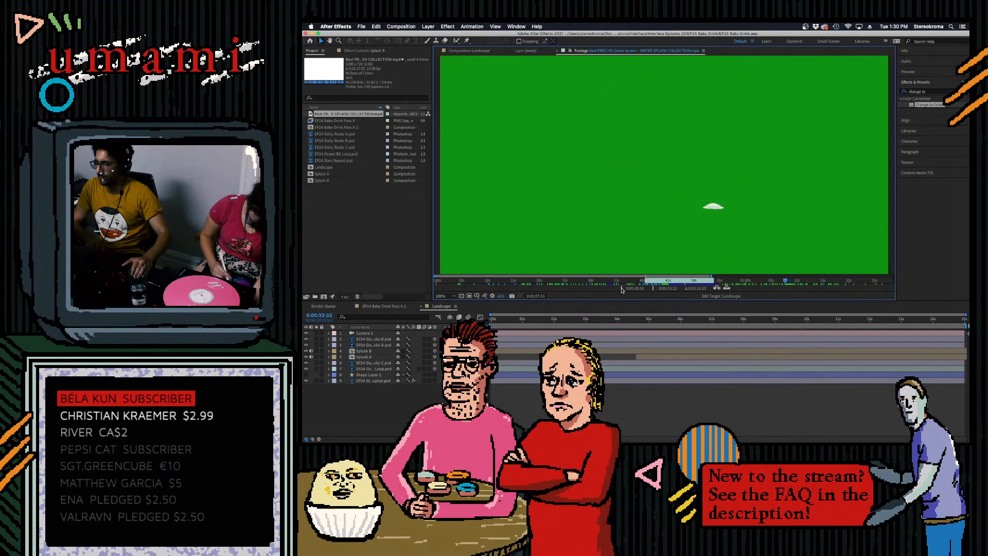
click(622, 289)
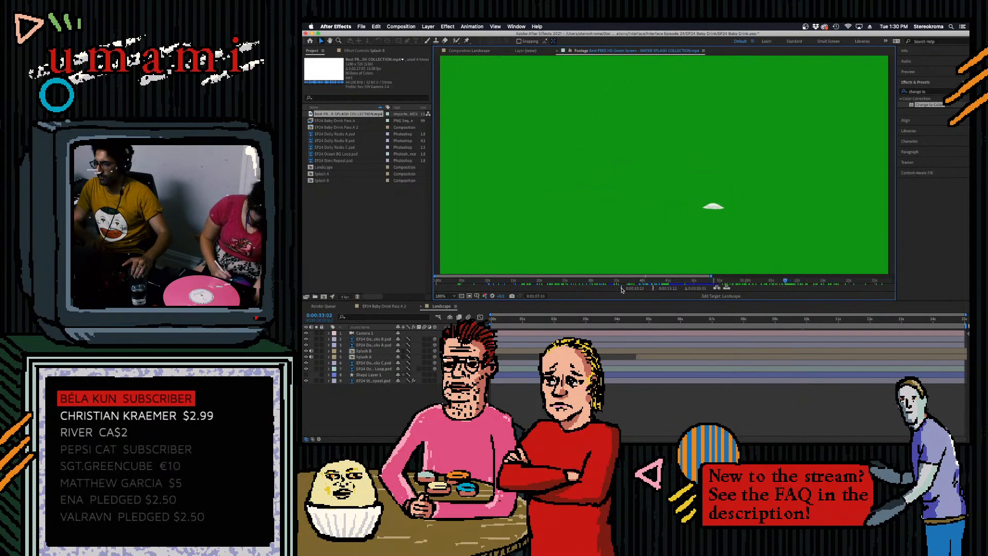
drag(781, 282, 862, 281)
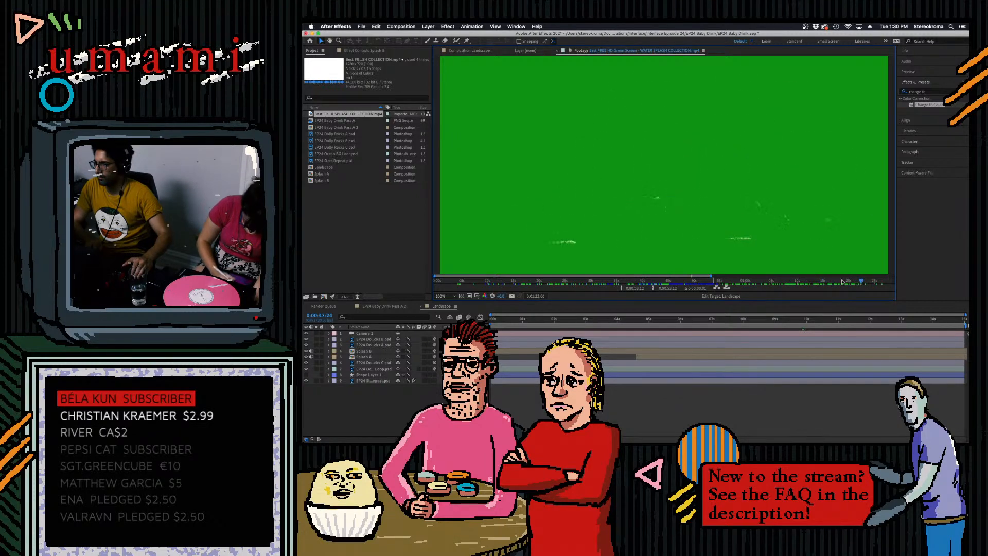
click(653, 289)
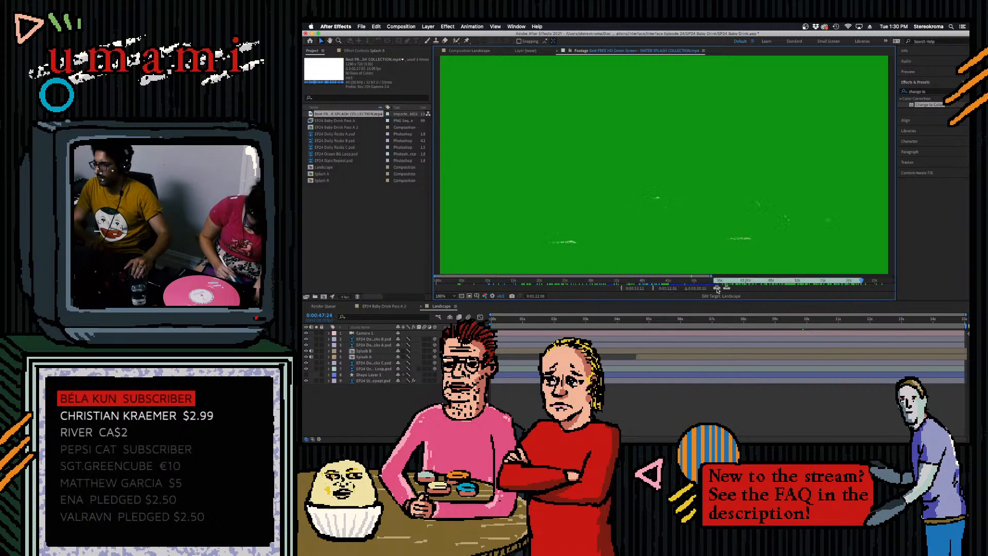
- Insert the marked splash footage into the Landscape timeline and slide the layer to start at about 4.3 seconds
click(717, 289)
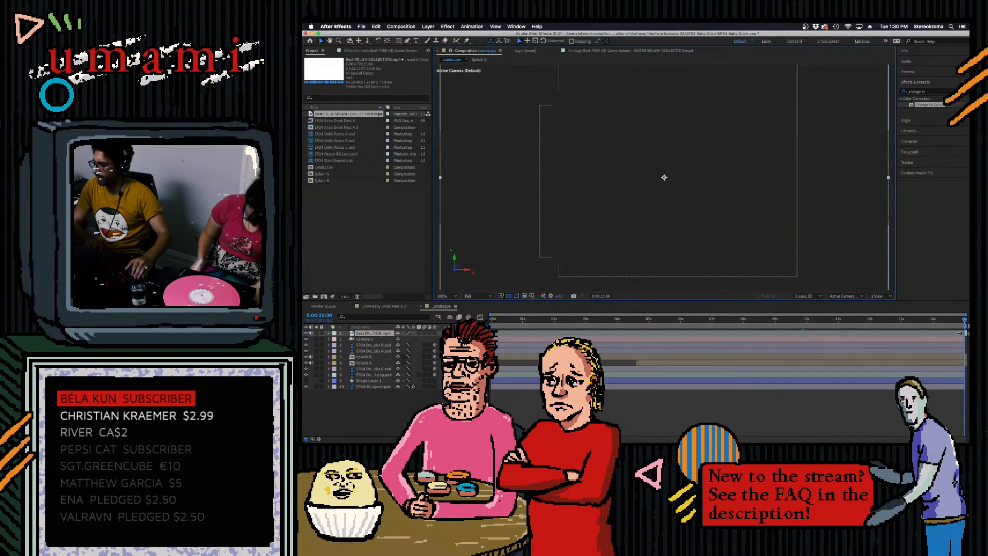
drag(963, 335, 752, 320)
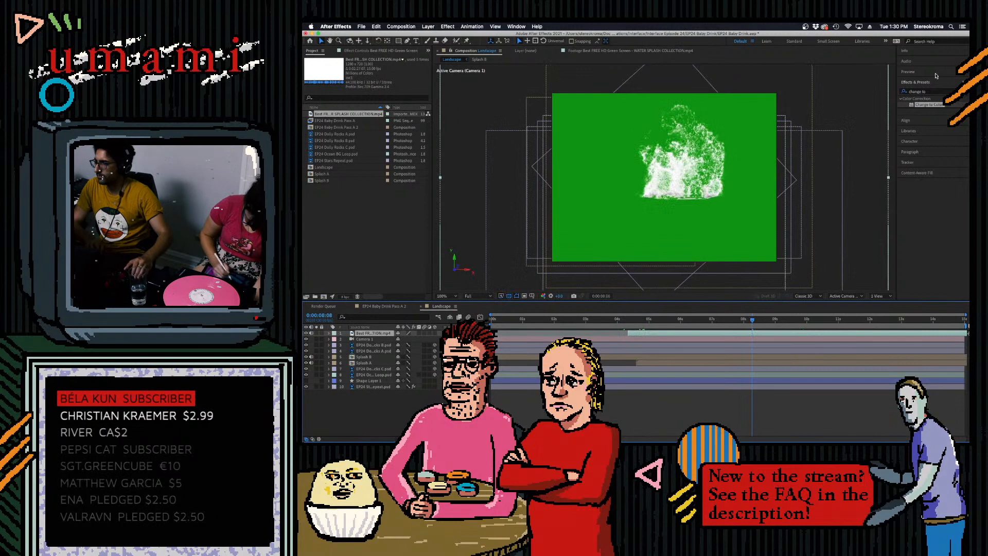
- Apply the CC Threshold effect to the new splash footage layer and adjust its threshold
click(929, 92)
text(th)
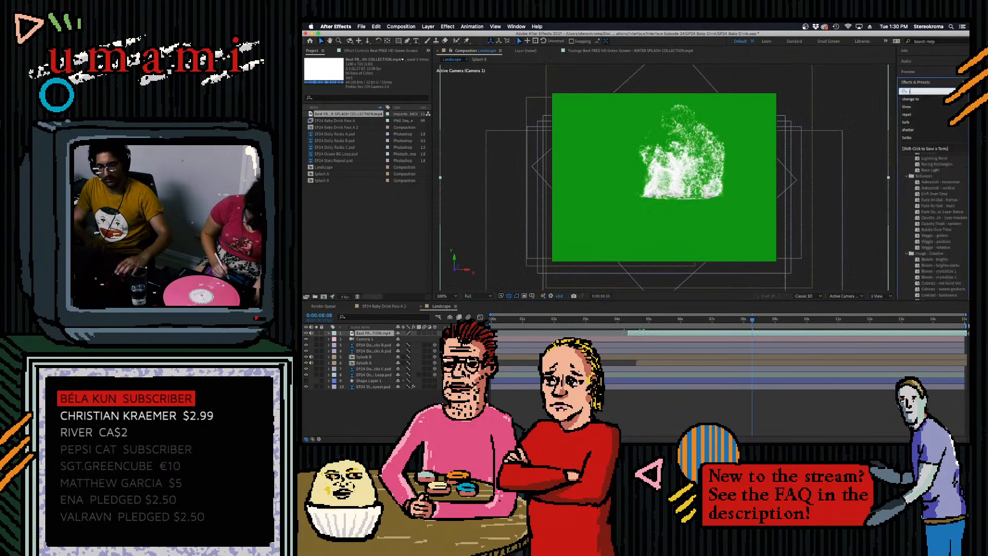
text(res)
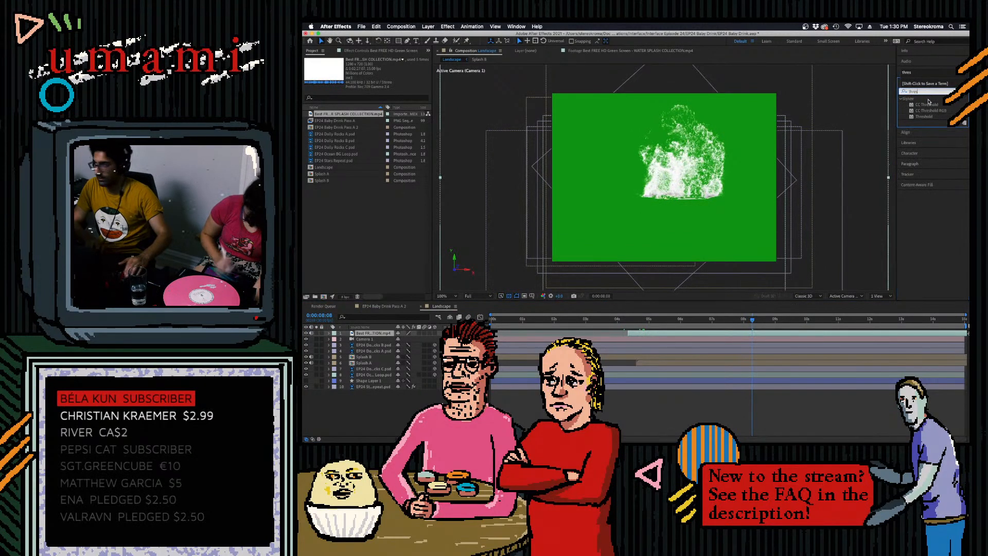
drag(929, 106, 449, 102)
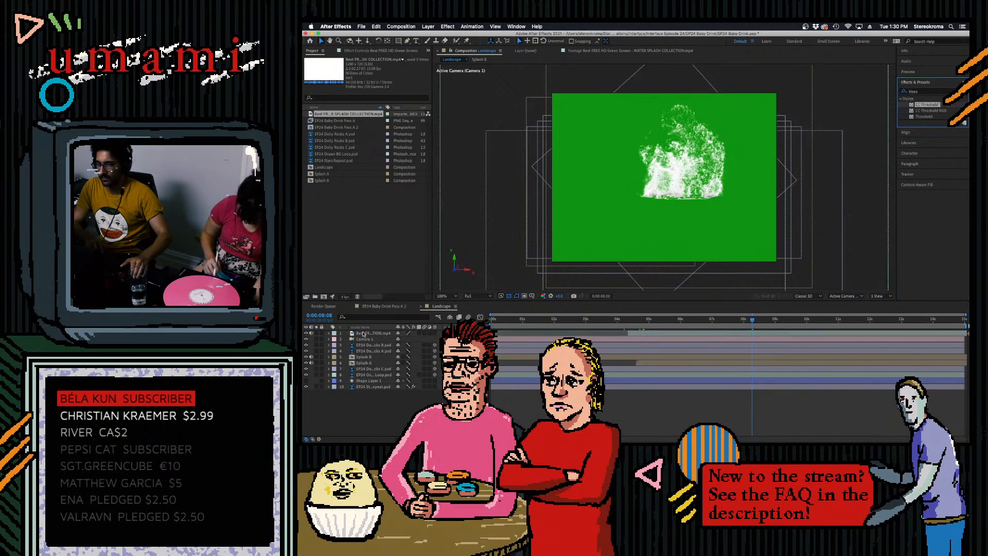
mouse_move(378, 71)
mouse_down()
mouse_move(369, 72)
mouse_move(391, 74)
mouse_up()
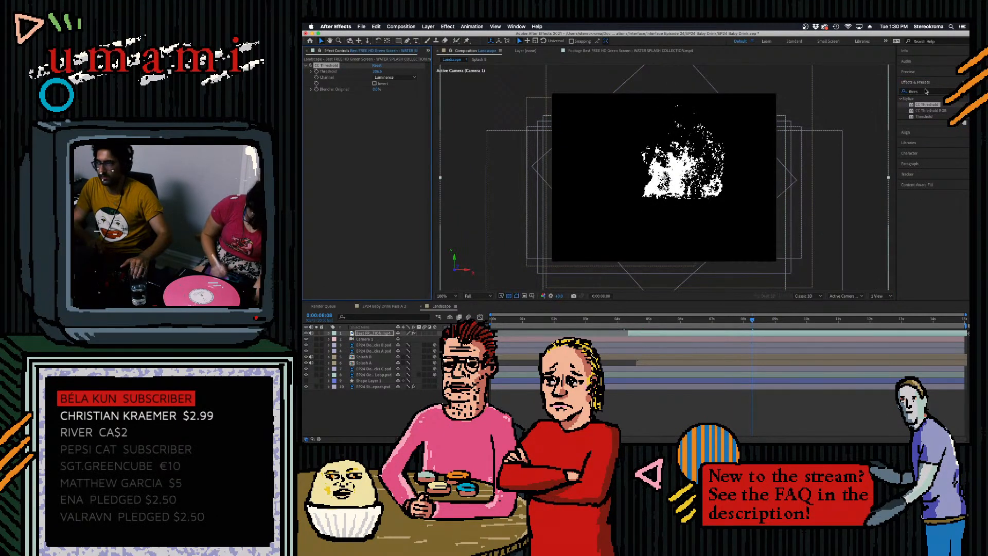
- Add a Gaussian Blur above the threshold effect on the splash layer and set its blurriness to 3
click(928, 91)
key(BackSpace)
text(gauss)
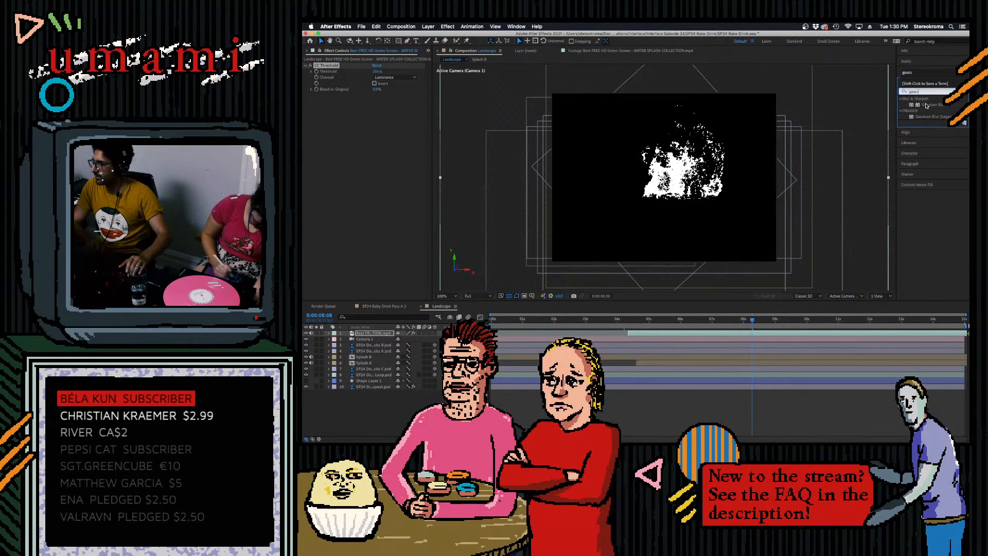
drag(927, 106, 371, 78)
click(376, 71)
text(2)
click(365, 131)
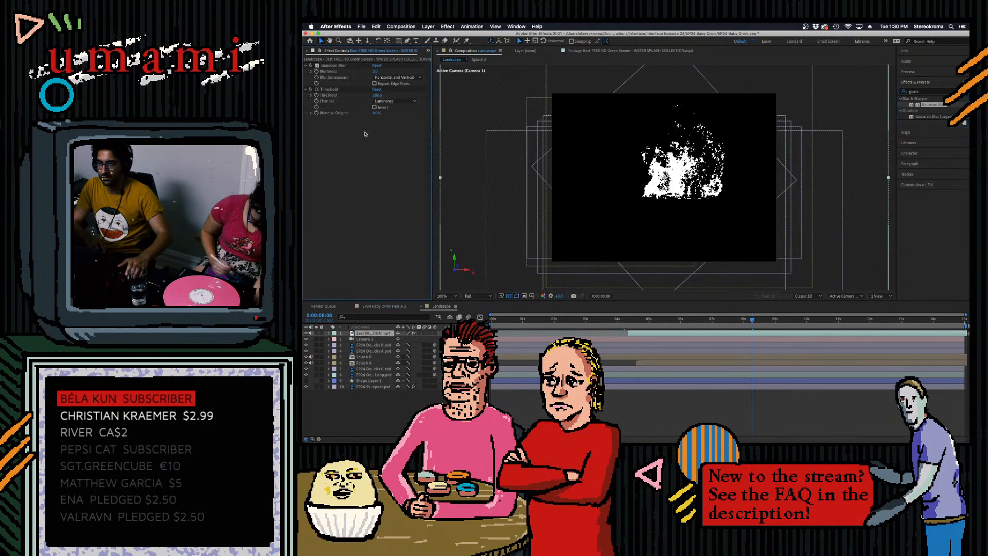
click(377, 71)
text(3)
click(369, 178)
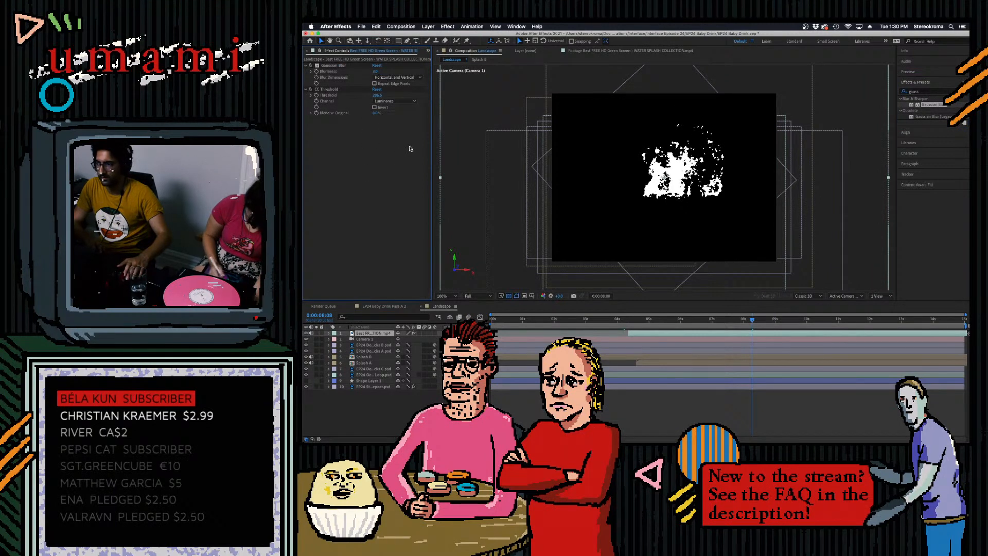
- Key out the splash layer's black background with Linear Color Key, setting the matching softness to 0%
click(916, 92)
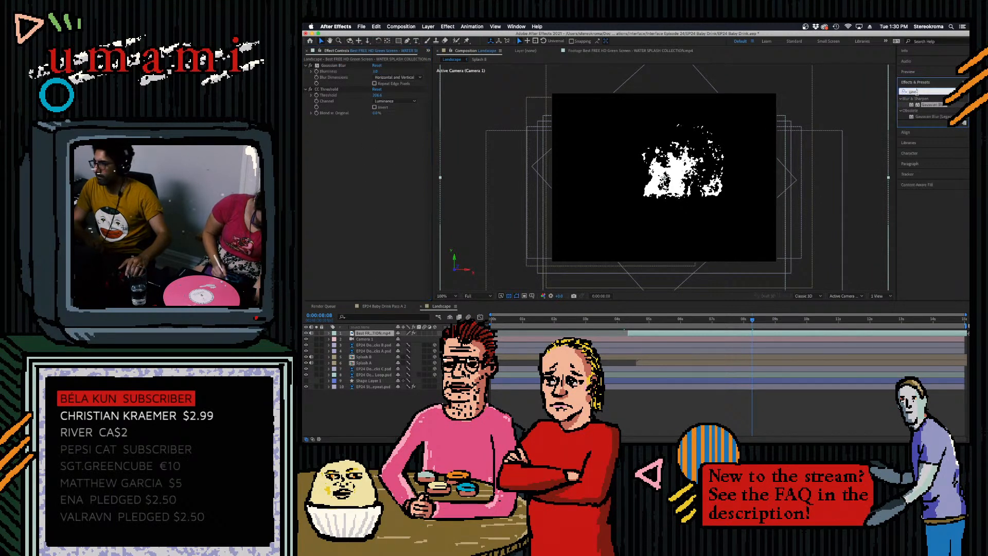
text(key)
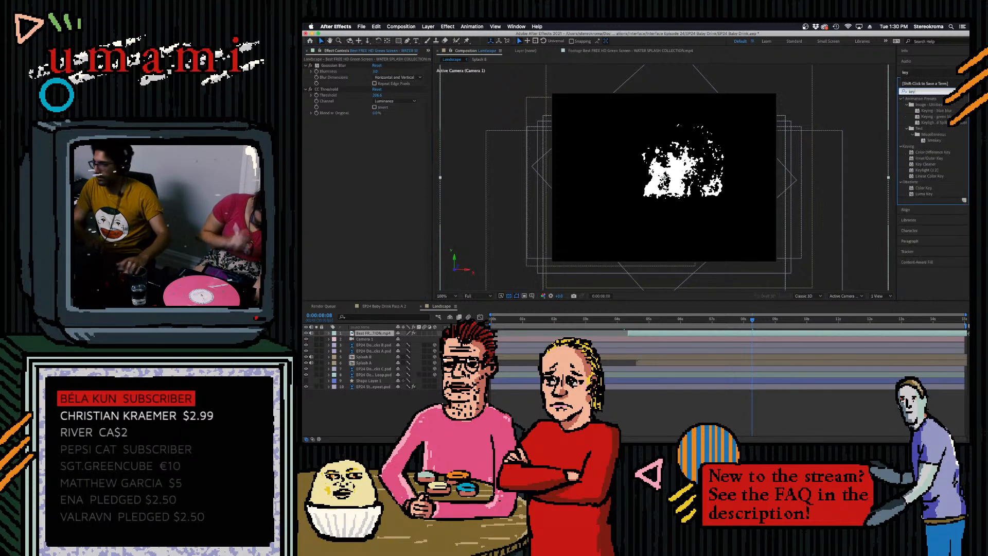
drag(916, 177, 315, 138)
click(381, 175)
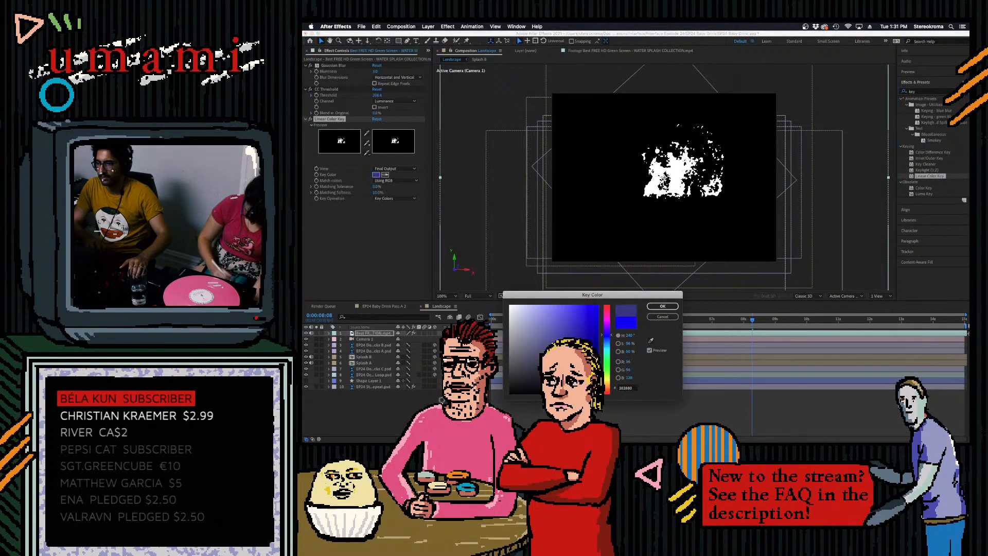
click(672, 307)
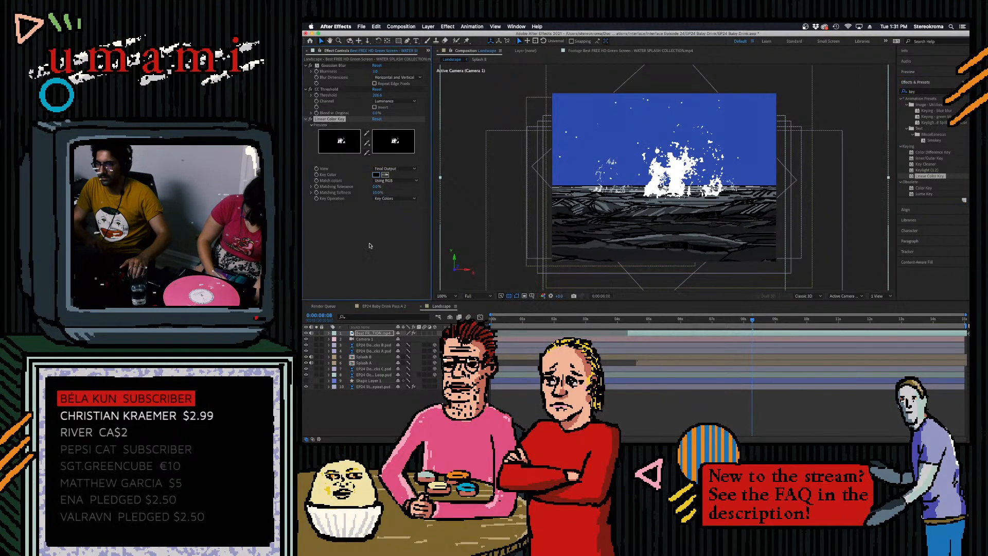
drag(377, 192, 329, 207)
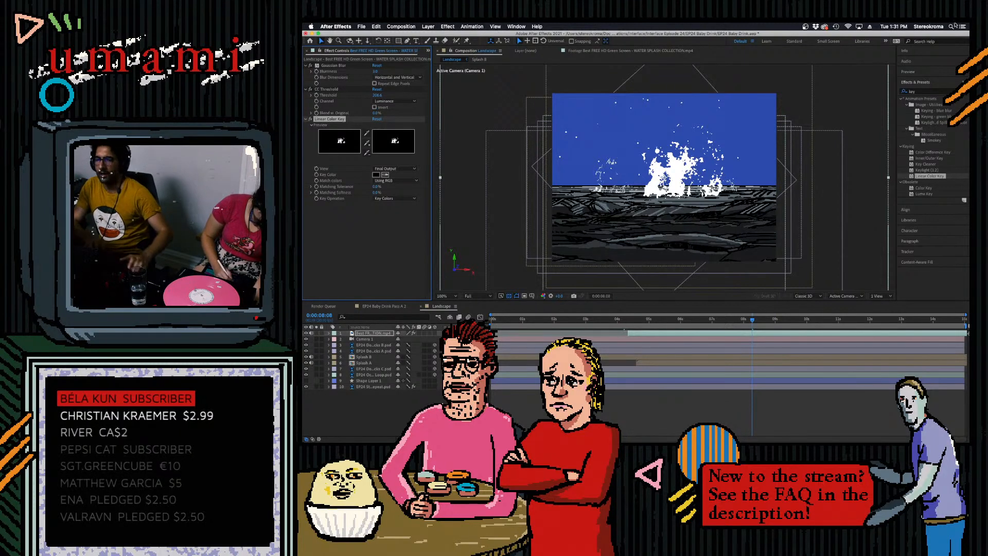
- Check the frame rate in the water splash footage's interpretation settings, leaving them as they are
drag(431, 95, 472, 100)
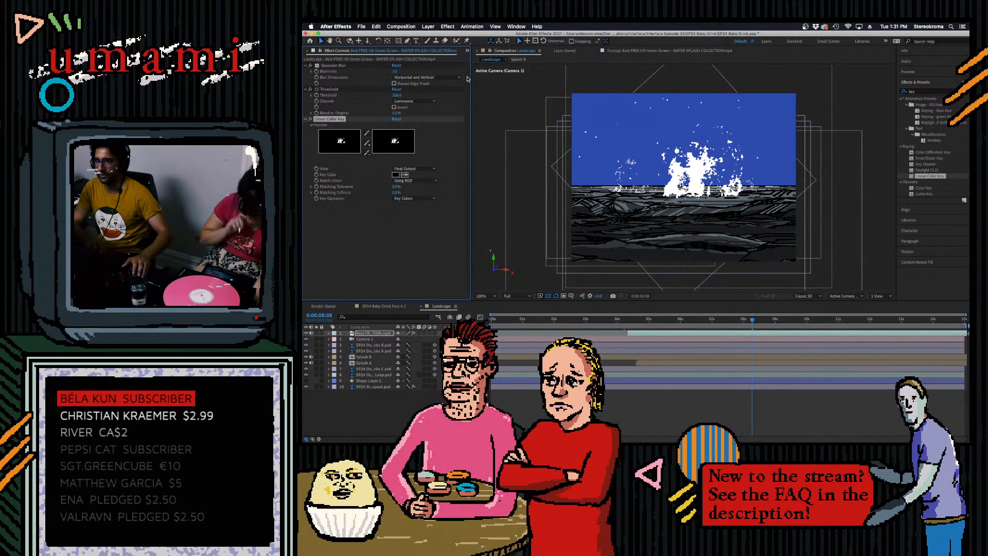
drag(472, 80, 513, 79)
click(312, 50)
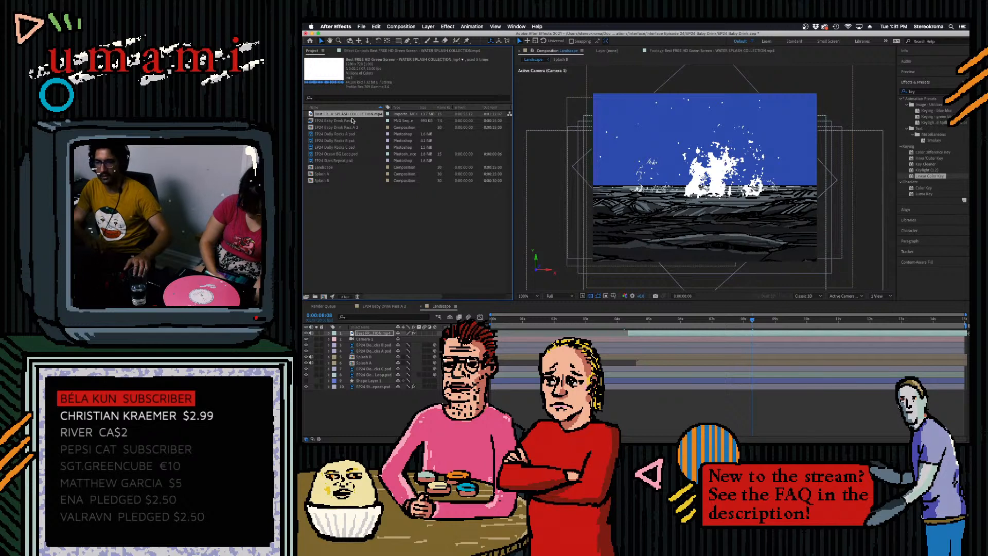
right_click(348, 115)
mouse_move(368, 160)
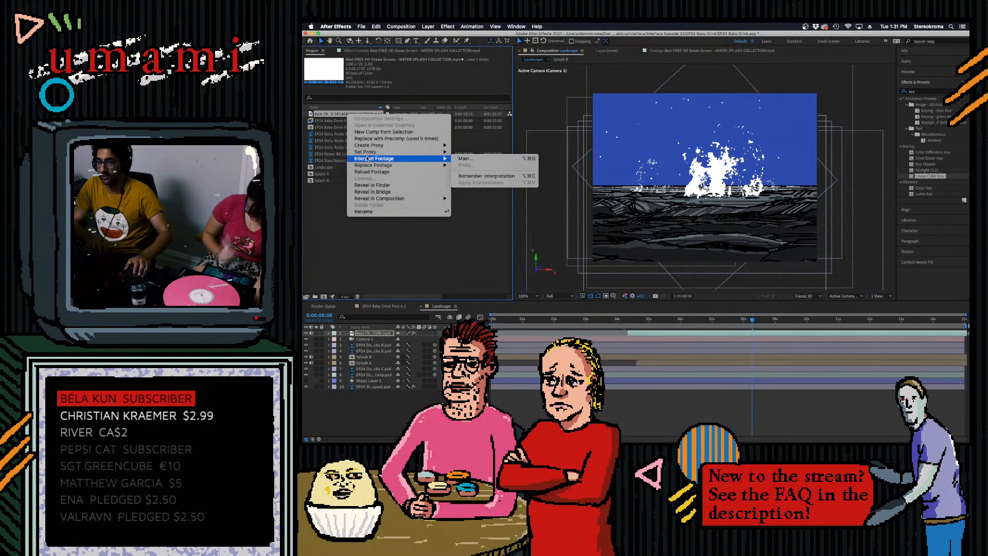
click(525, 159)
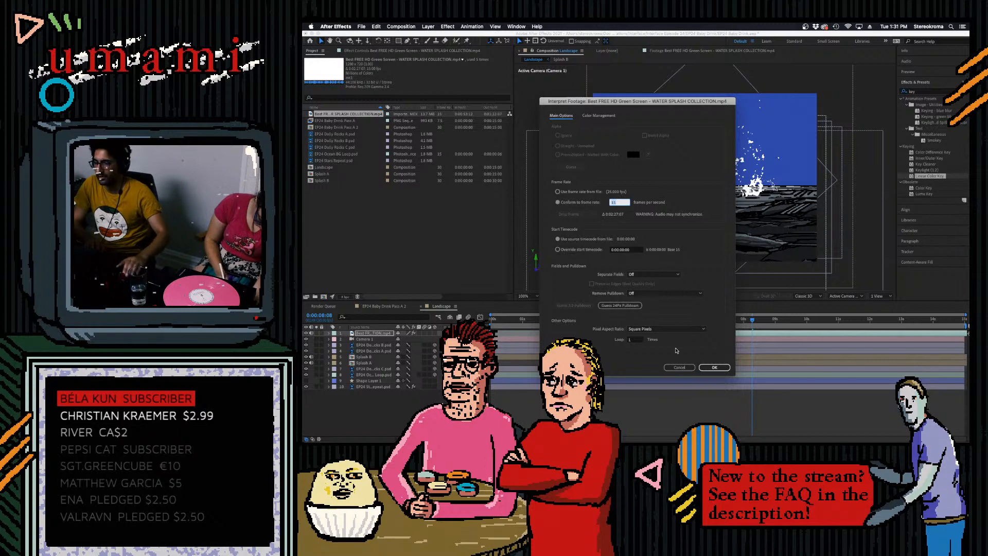
click(679, 367)
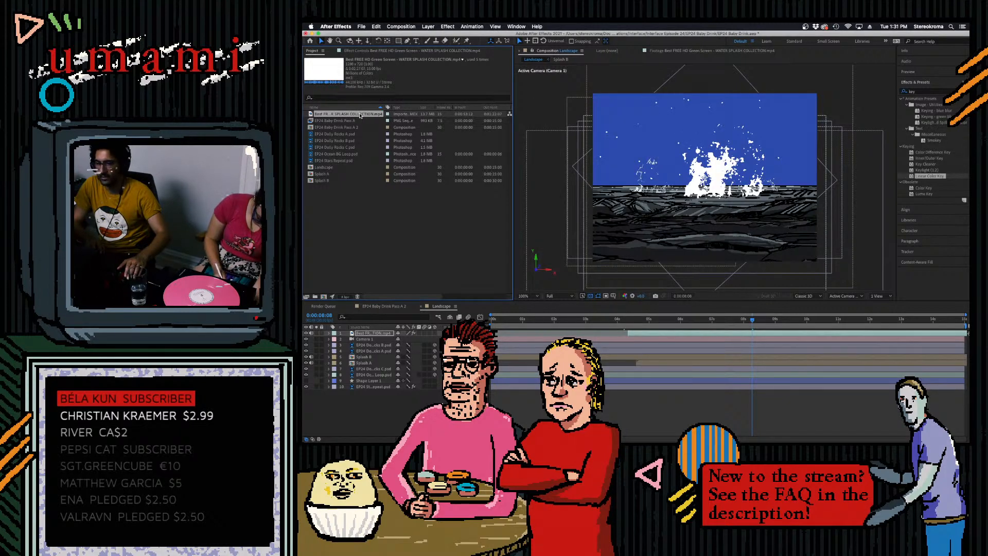
- Lower the splash layer's position onto the foreground sea and make it a 3D layer
drag(650, 321, 784, 328)
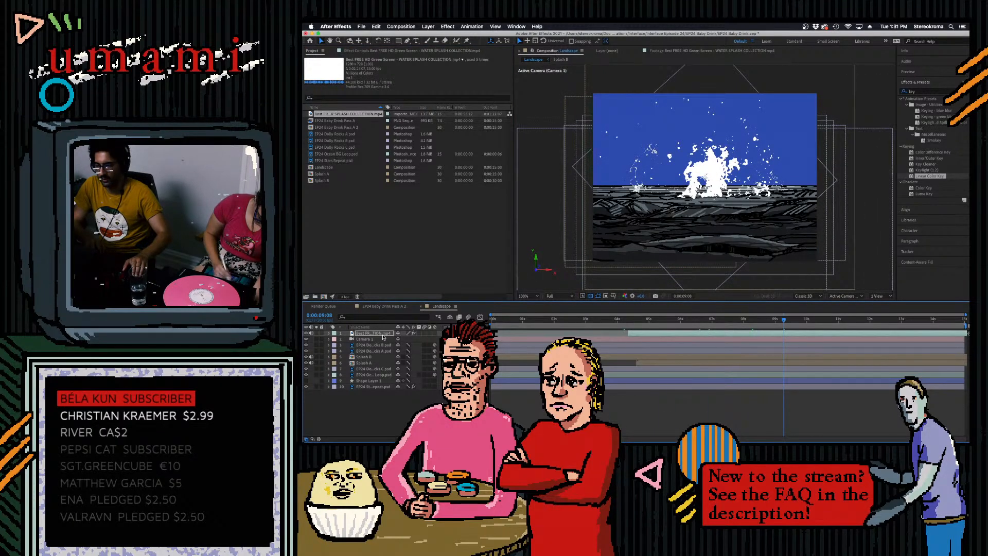
click(329, 333)
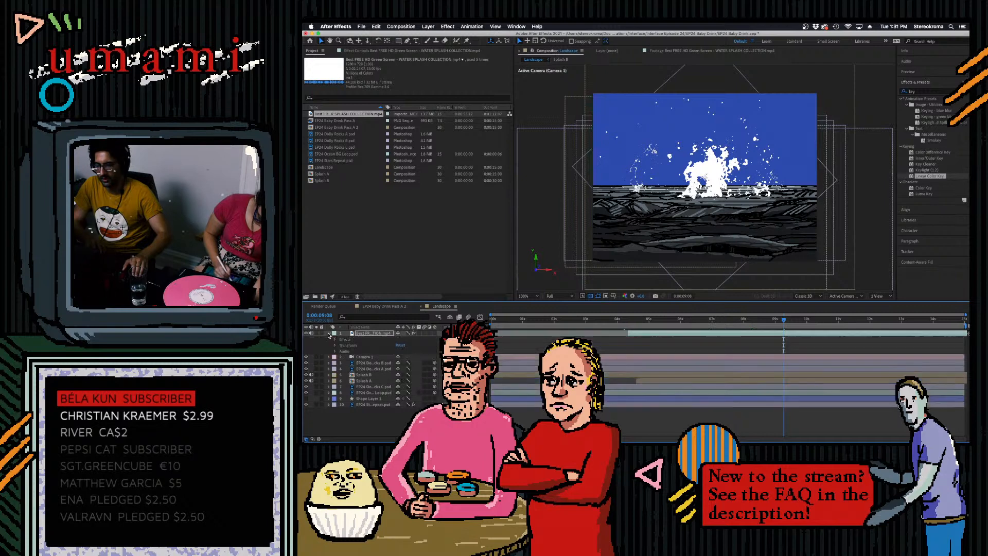
click(335, 345)
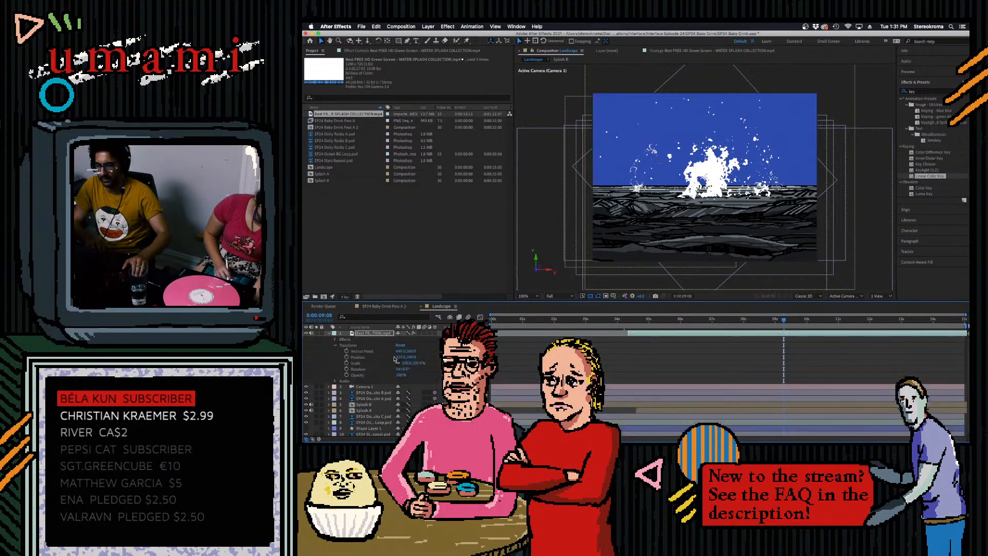
right_click(337, 114)
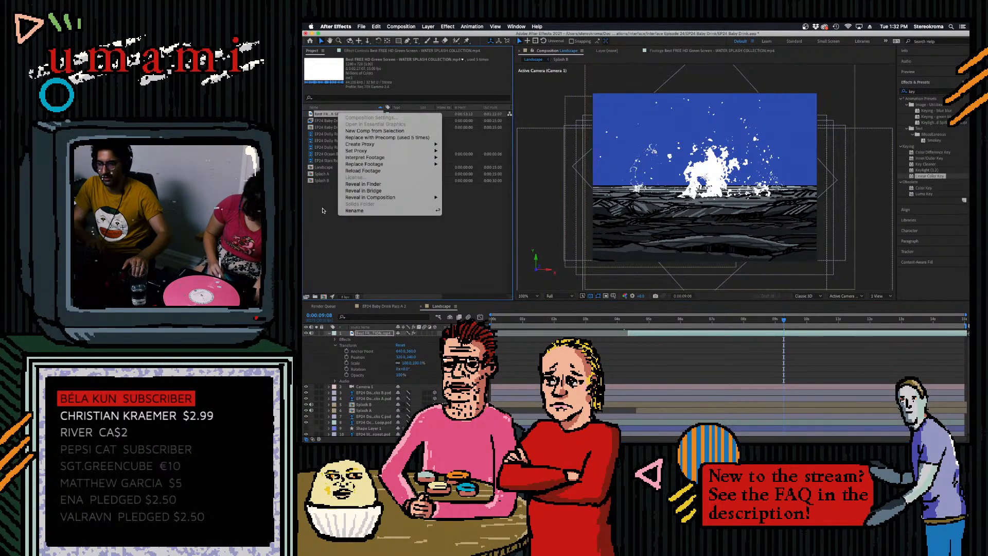
click(322, 210)
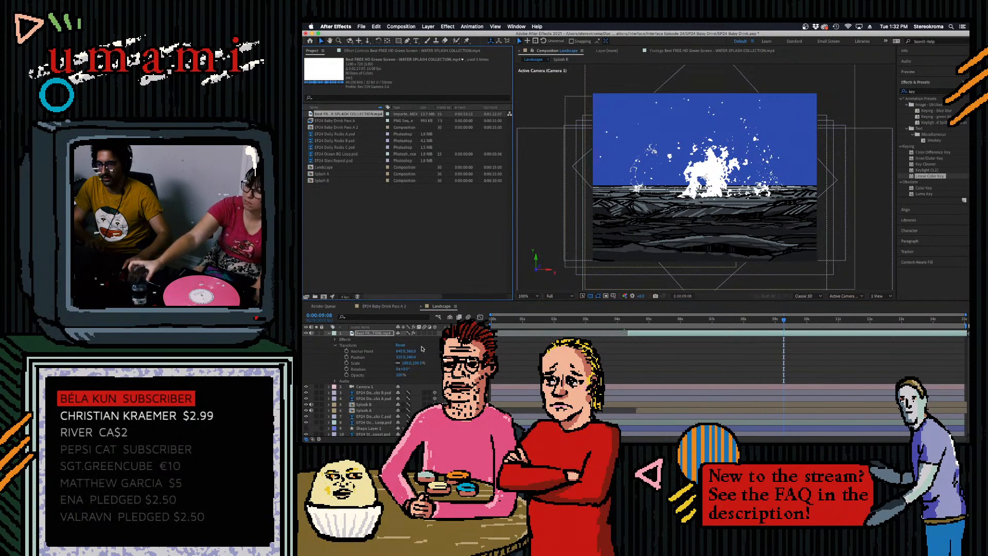
drag(412, 357, 385, 365)
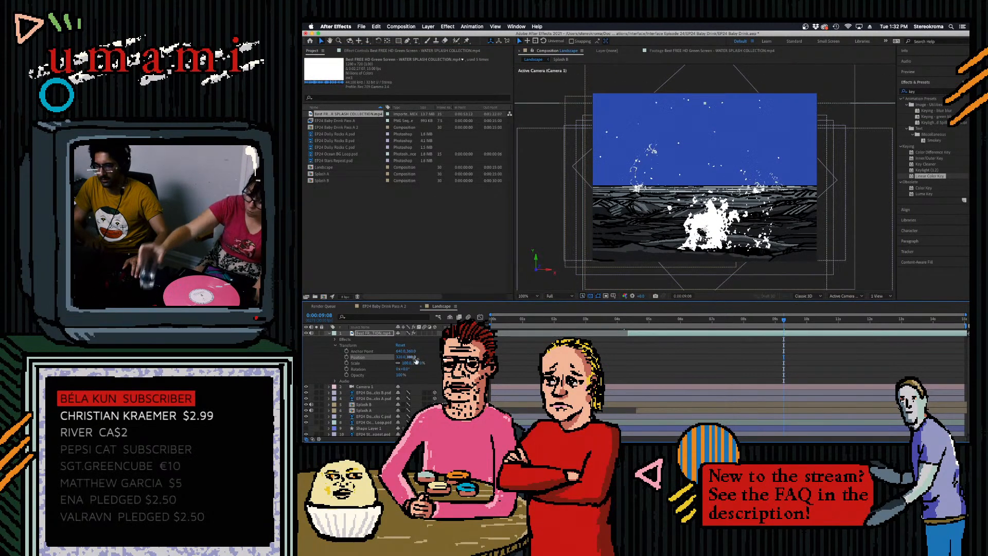
click(437, 333)
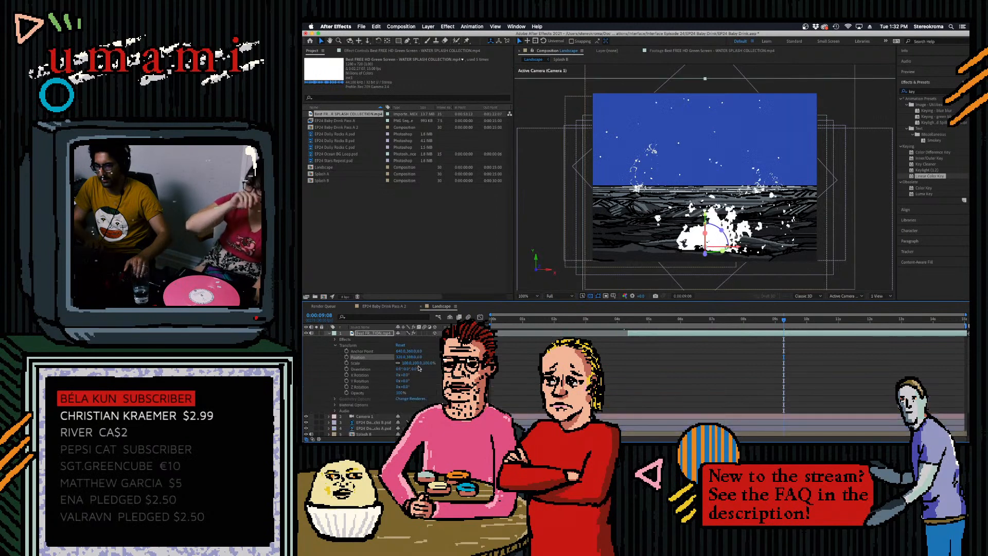
- Bring the splash layer closer in depth at a smaller scale, slide it to start at about 7.3 seconds, and preview it
mouse_move(420, 359)
mouse_down()
mouse_move(350, 356)
mouse_move(404, 364)
mouse_up()
drag(780, 320, 700, 320)
key(space)
key(space)
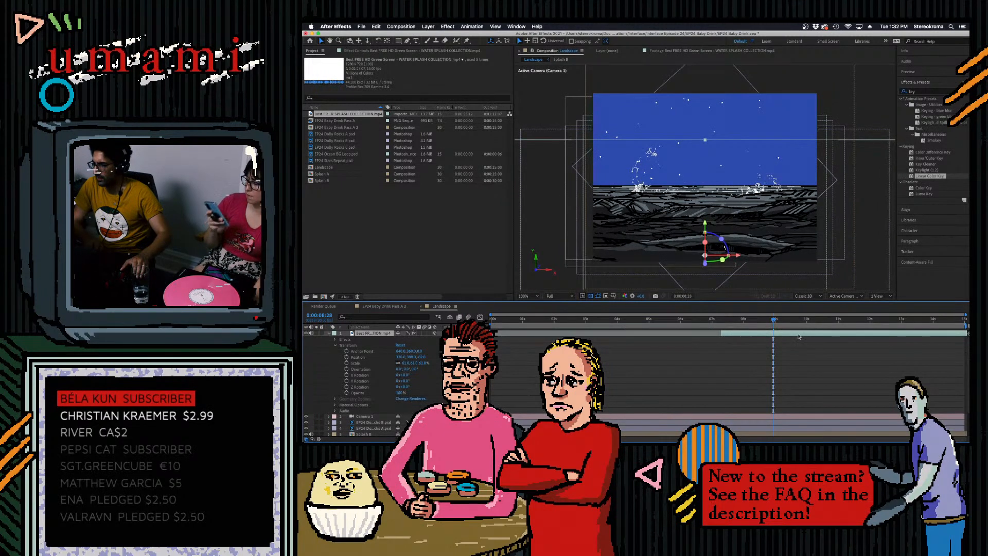
key(space)
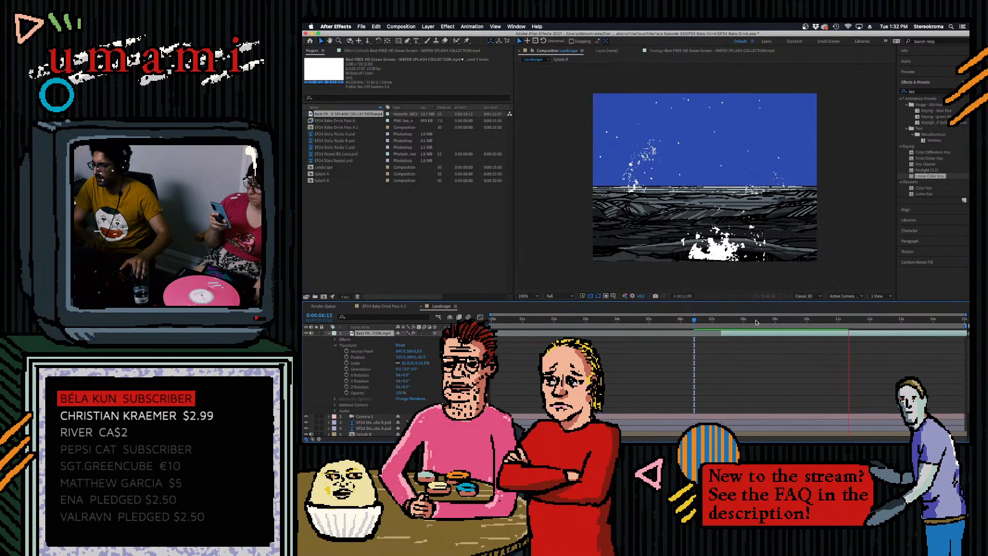
key(space)
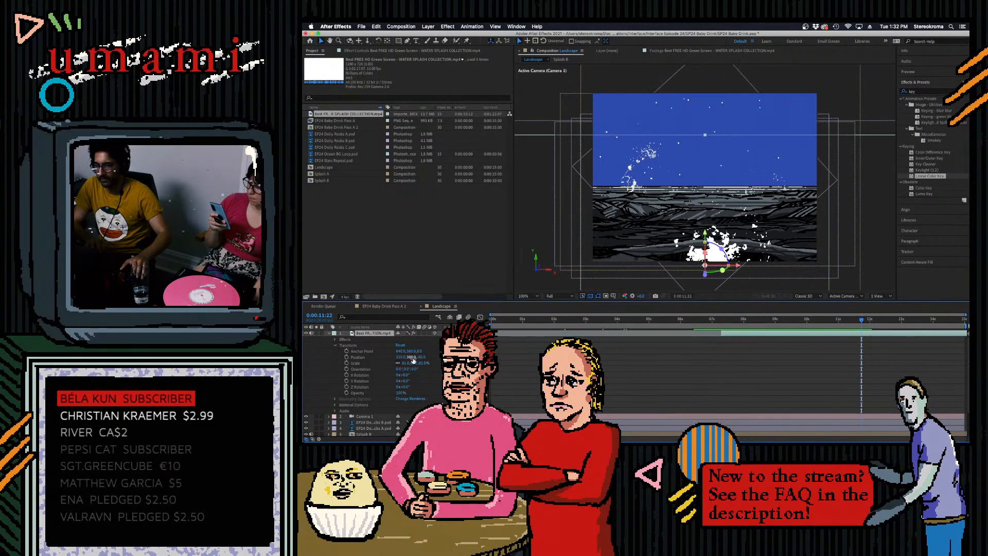
- Adjust the splash layer's vertical position, enlarge it to about 79%, and preview the result
mouse_move(411, 357)
mouse_down()
mouse_move(383, 357)
mouse_move(419, 364)
mouse_up()
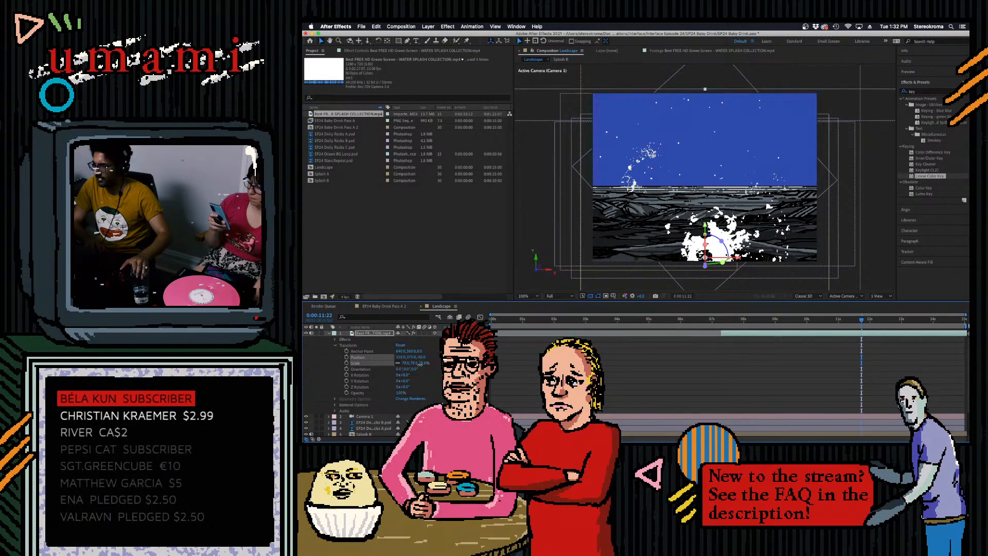
key(space)
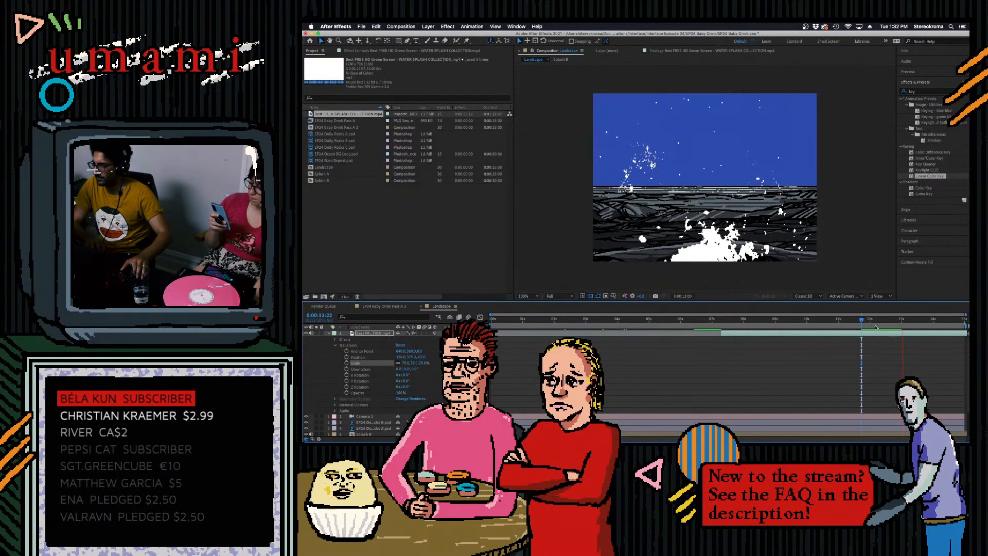
key(space)
drag(883, 321, 847, 313)
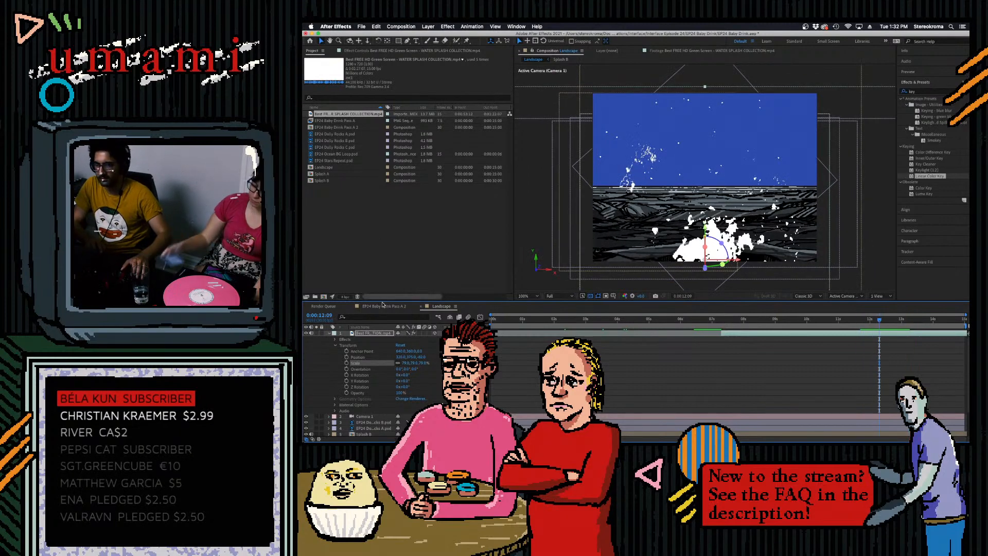
- Slightly increase the blurriness of the splash layer's Gaussian Blur
click(368, 333)
click(373, 50)
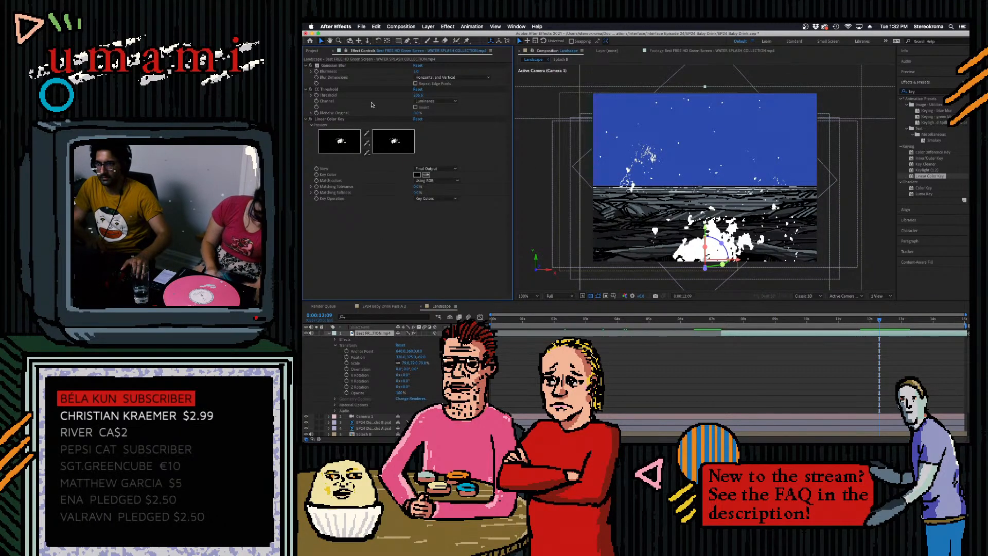
drag(418, 71, 424, 71)
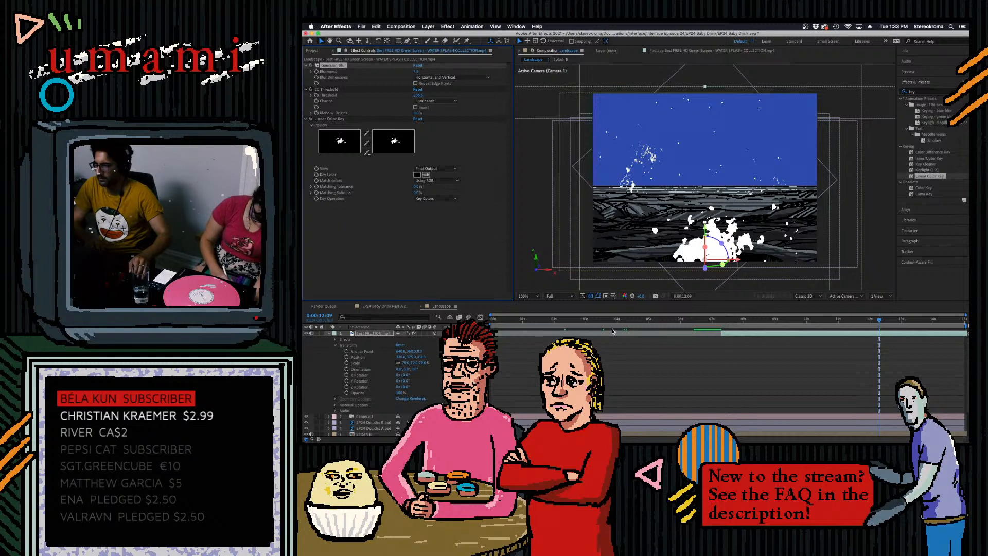
- Review the splash between about 12 and 14 seconds and scale the layer down to about 62%
mouse_move(921, 320)
mouse_down()
mouse_move(962, 324)
mouse_move(927, 324)
mouse_up()
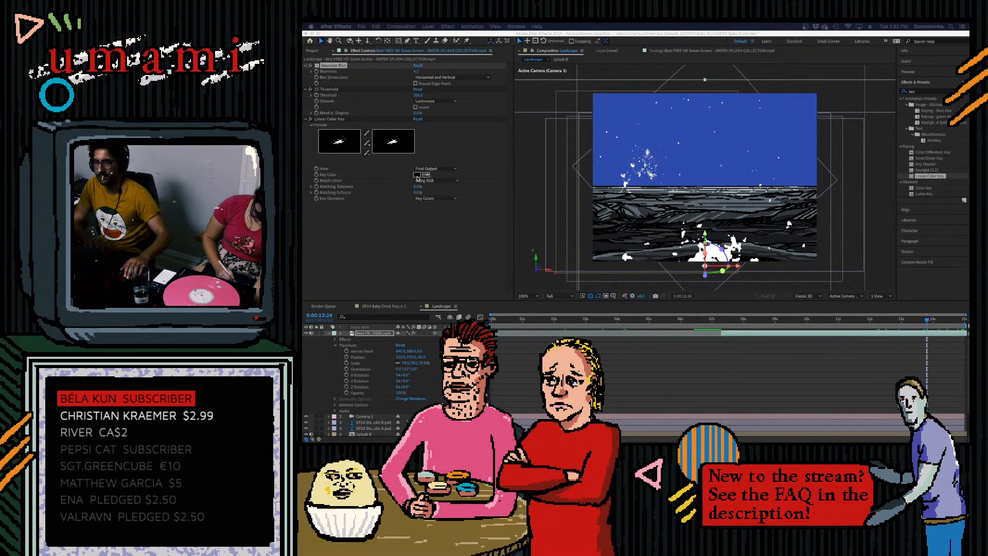
drag(934, 322, 890, 321)
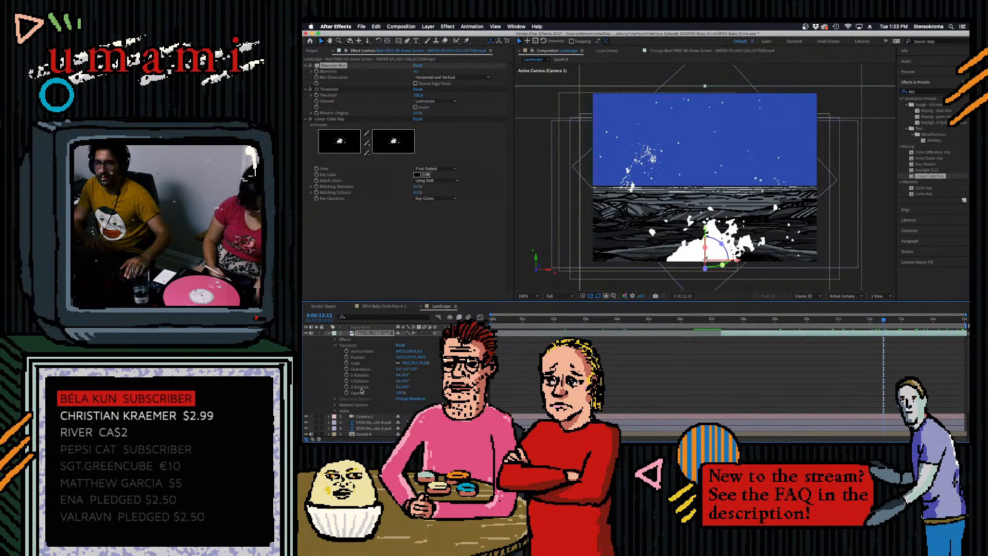
drag(408, 364, 405, 366)
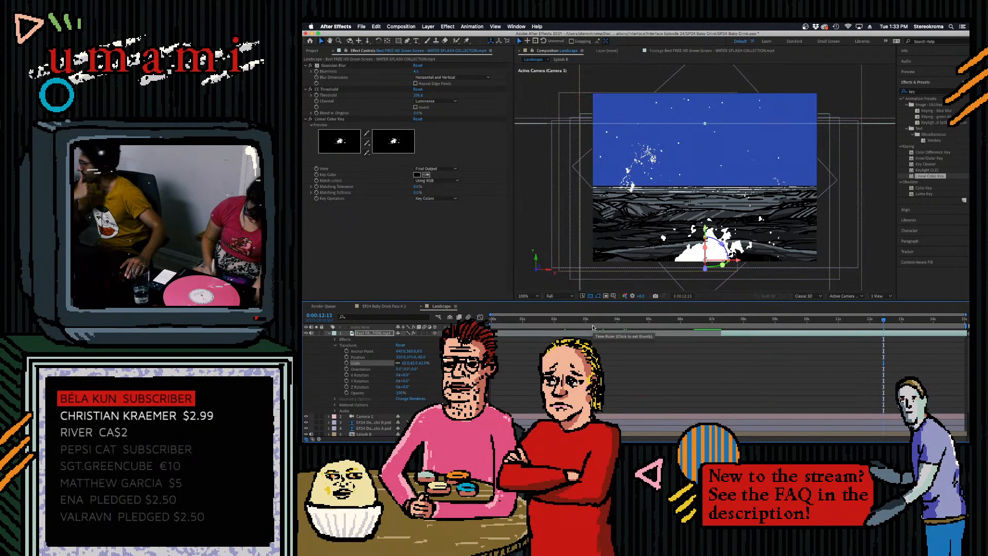
- Check the foreground splash at earlier moments, ending at about 0:00:09:17
mouse_move(746, 321)
mouse_down()
mouse_move(822, 333)
mouse_move(745, 338)
mouse_up()
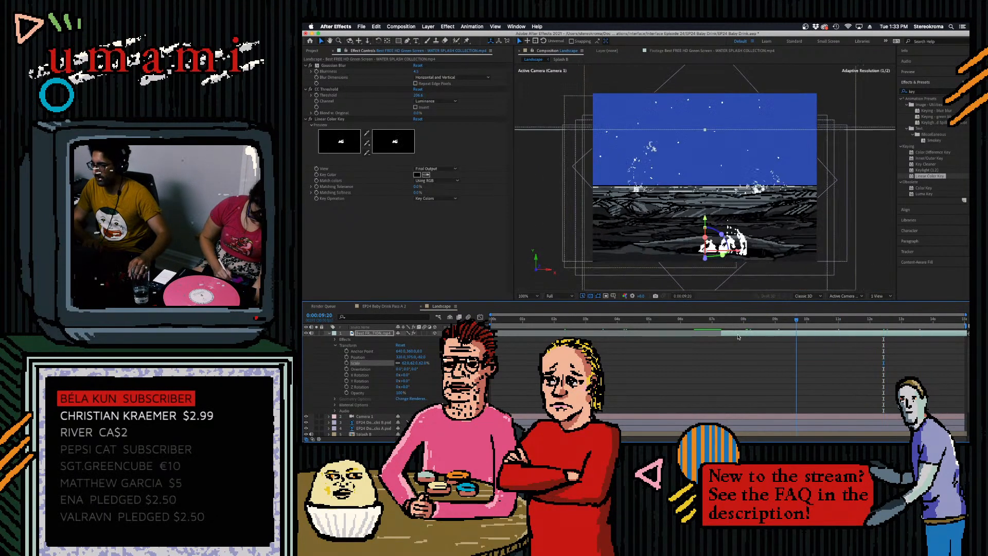
click(792, 330)
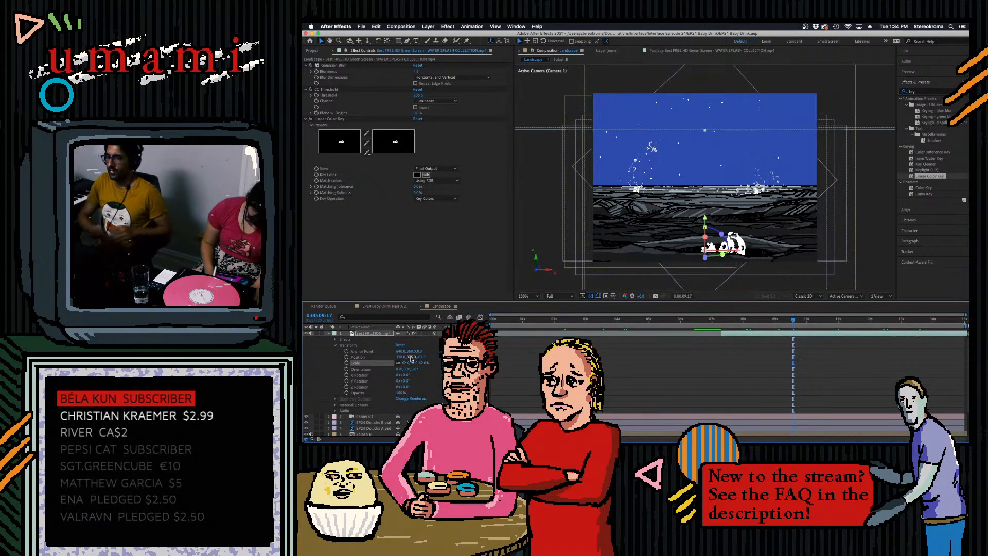
mouse_move(805, 430)
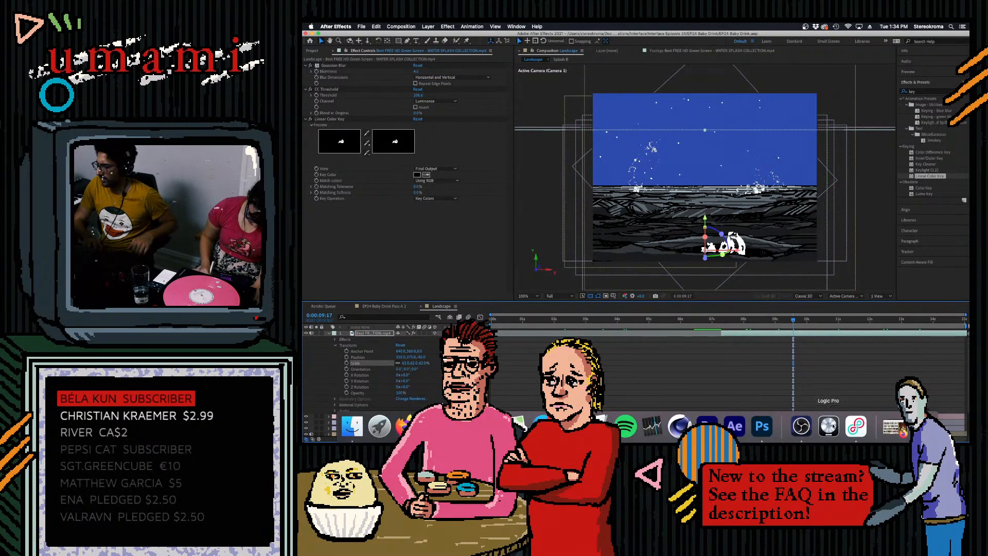
click(801, 426)
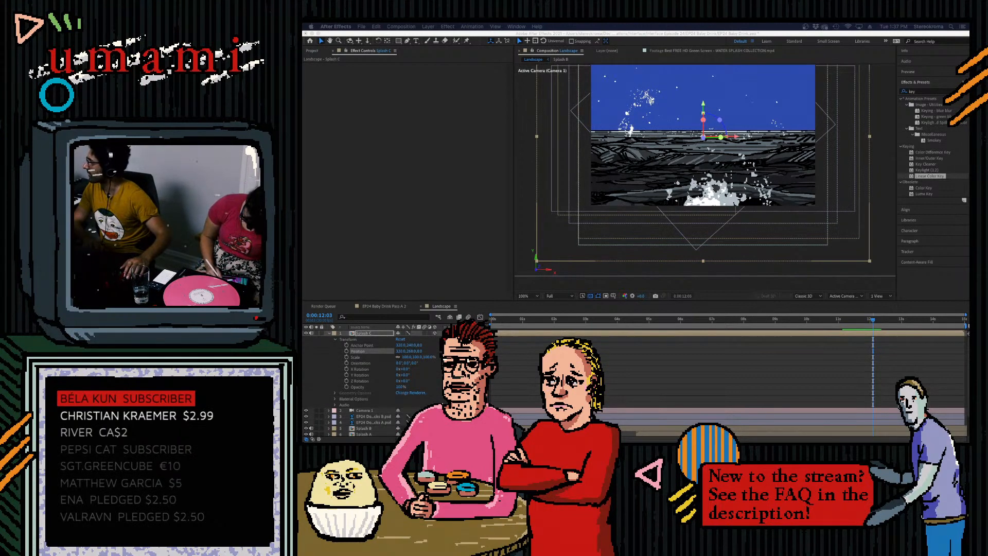
- Switch to Firefox, open the channel's Live Streams playlist on YouTube, look through its video list, and close the browser window
key(super+Tab)
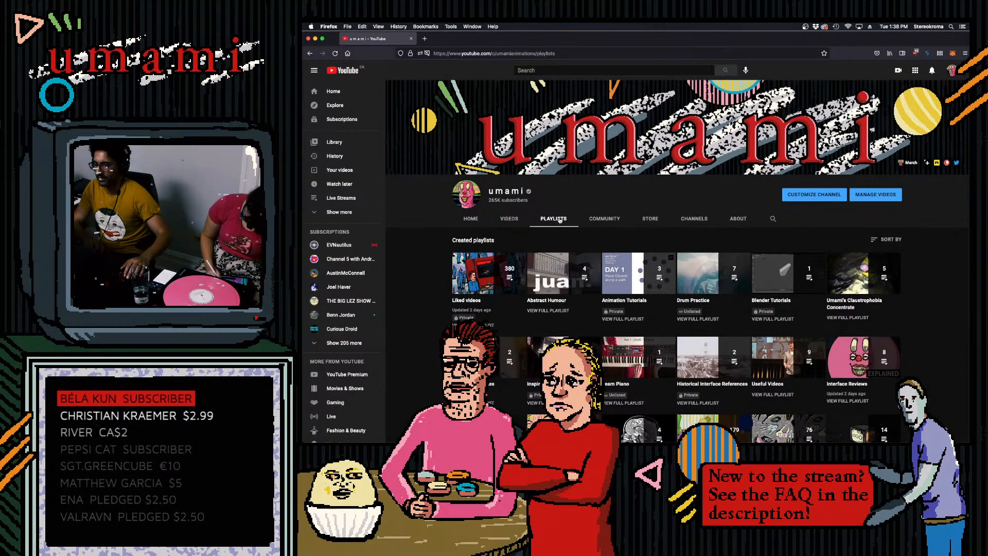
scroll(559, 220, down, 5)
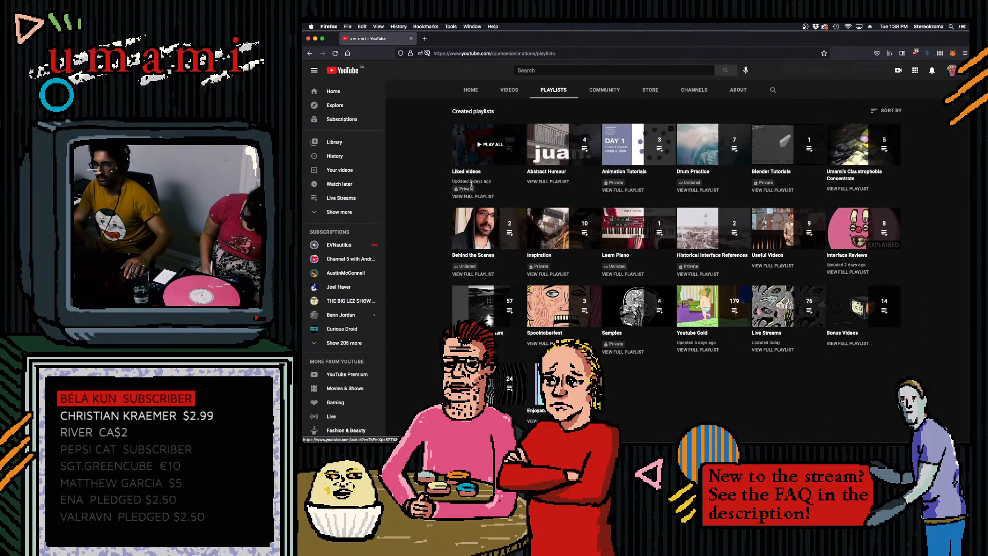
scroll(591, 371, down, 1)
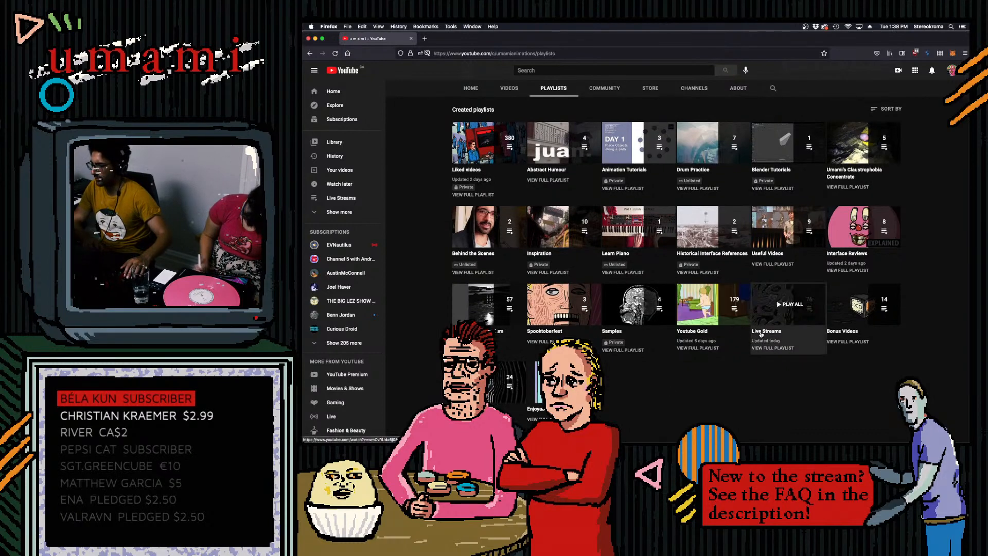
click(761, 334)
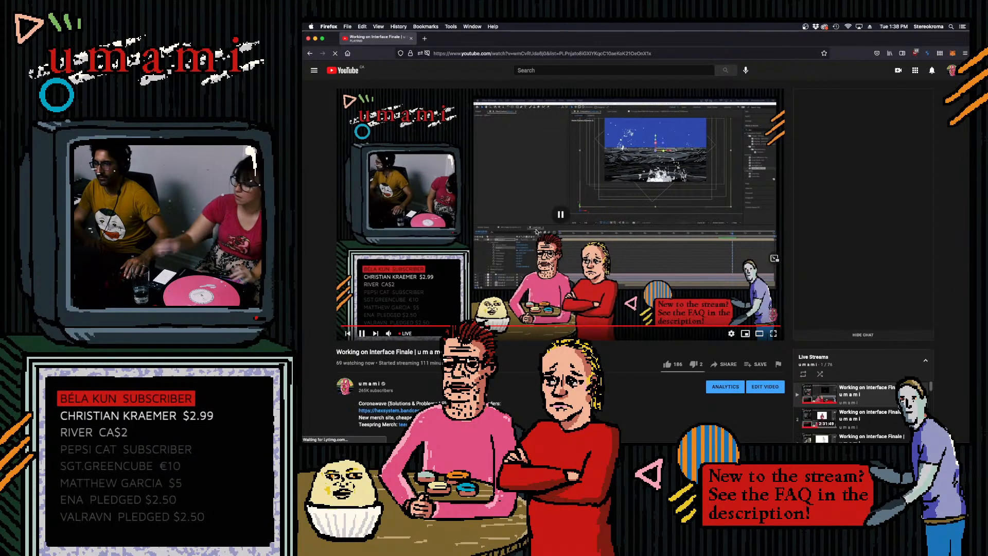
scroll(749, 286, down, 5)
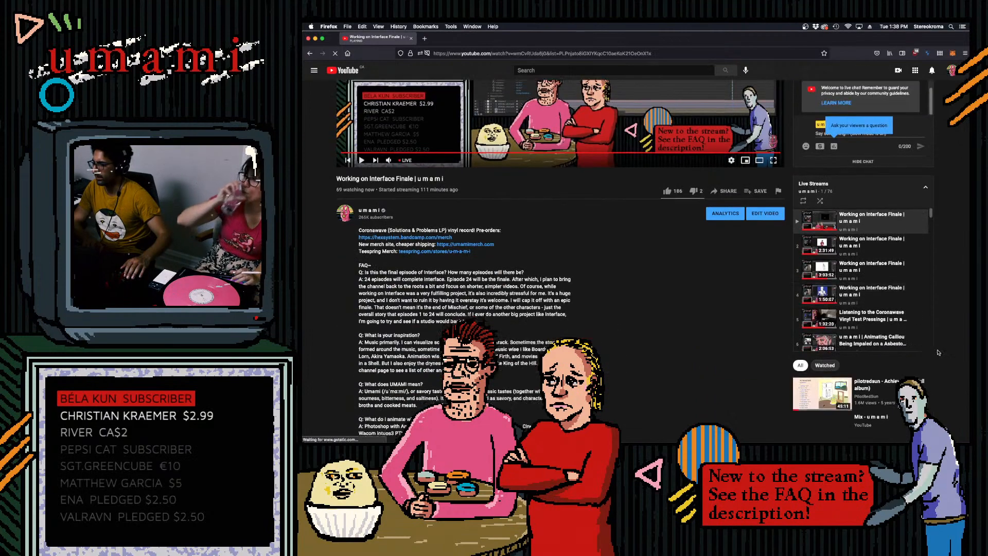
drag(931, 153, 935, 298)
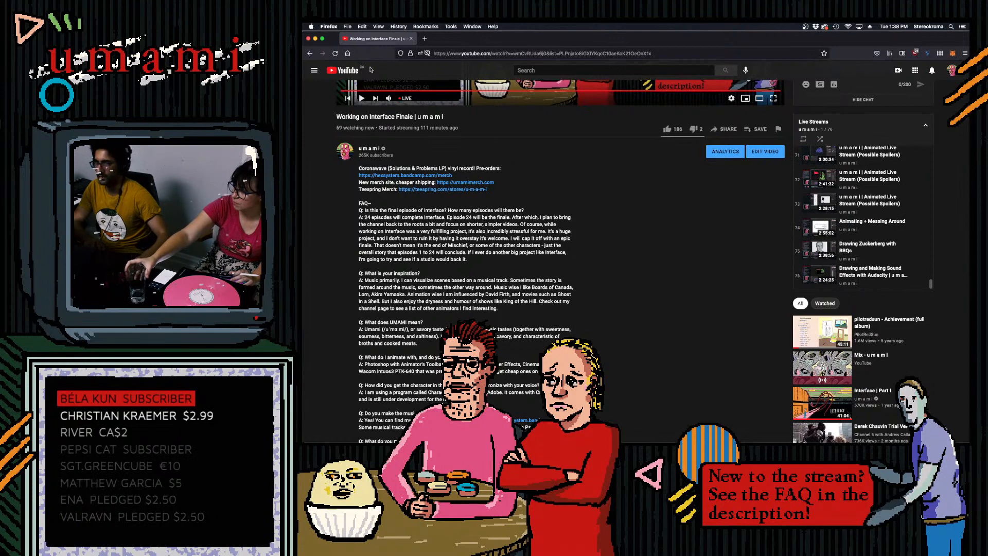
click(309, 39)
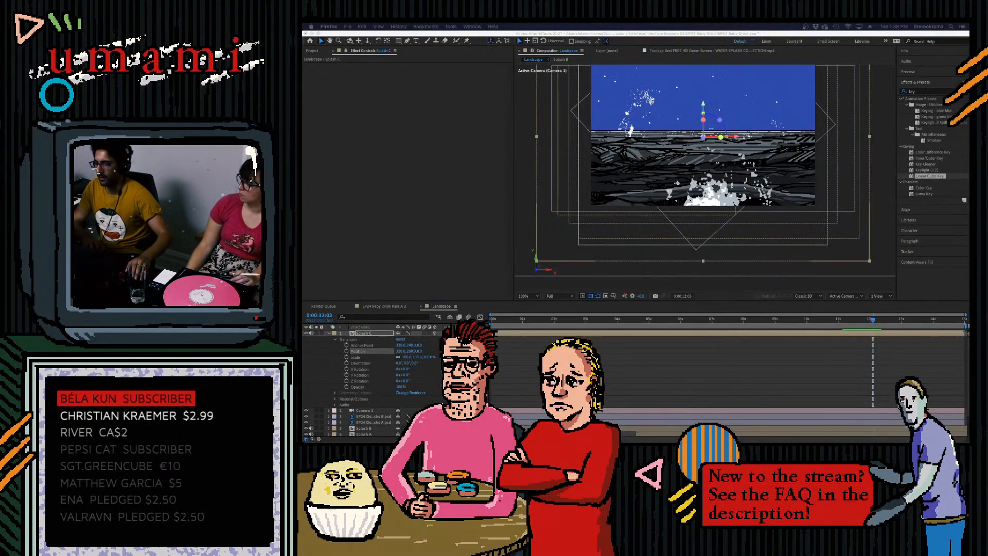
- Return to After Effects and preview the Landscape composition's splashes from about 0:00:06:12 to 0:00:11:00
mouse_move(378, 429)
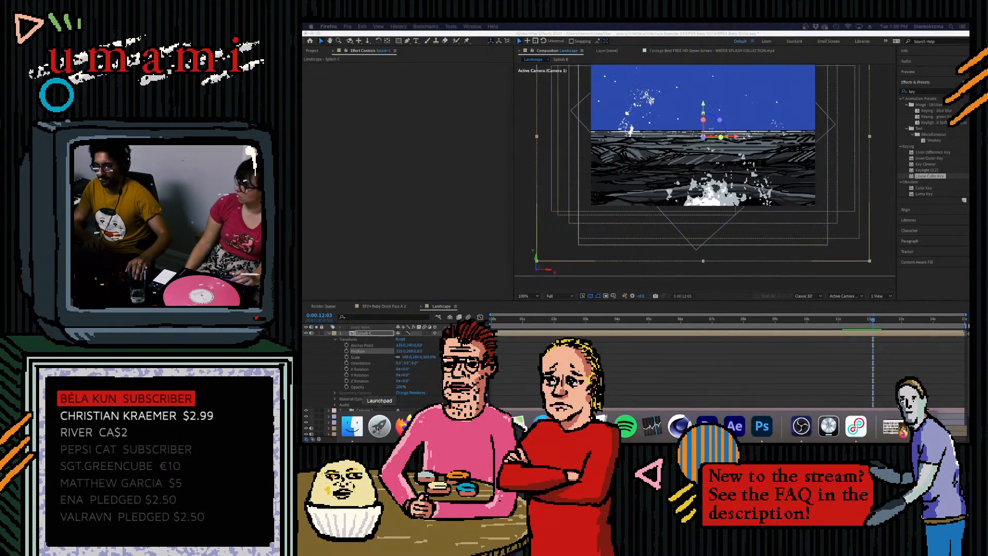
click(873, 321)
drag(873, 320, 775, 324)
scroll(764, 225, up, 1)
scroll(763, 226, down, 1)
click(780, 320)
drag(797, 324, 694, 328)
key(space)
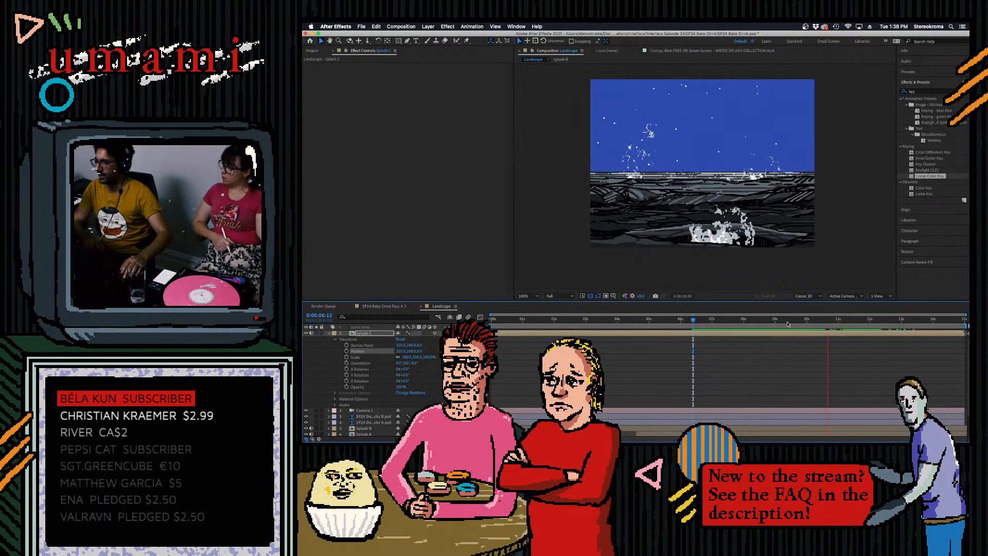
key(space)
- Examine the foreground splash up close around 0:00:11:00 and compare it with earlier frames and the whole composition
scroll(731, 255, up, 1)
drag(731, 255, 683, 159)
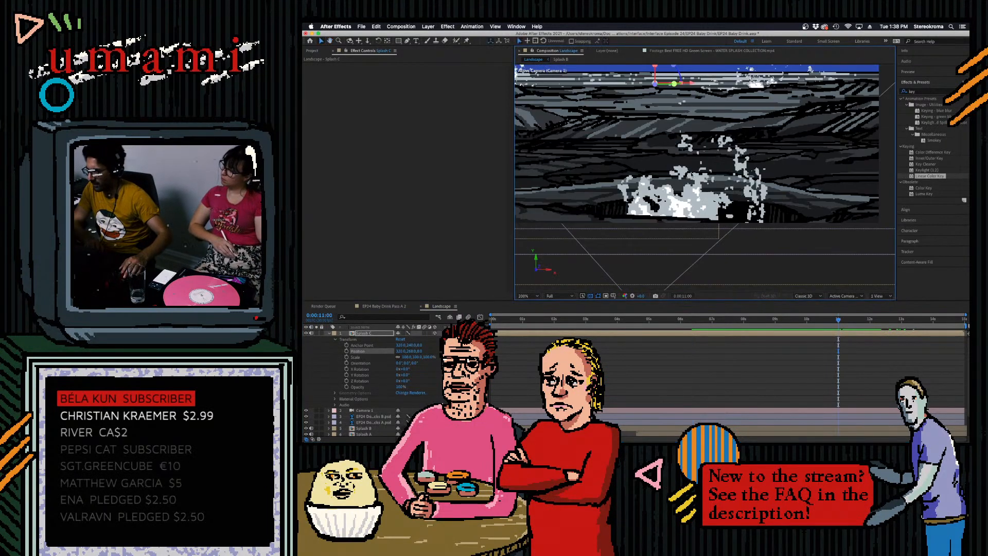
scroll(784, 189, down, 1)
drag(784, 189, 843, 221)
click(839, 320)
key(space)
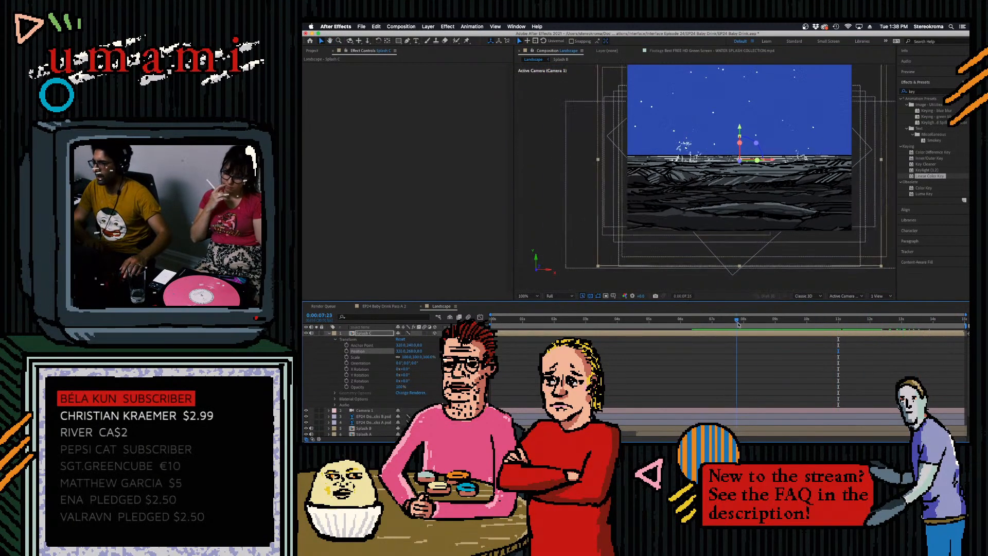
key(space)
click(844, 320)
scroll(786, 212, down, 1)
drag(787, 212, 727, 210)
scroll(749, 245, up, 1)
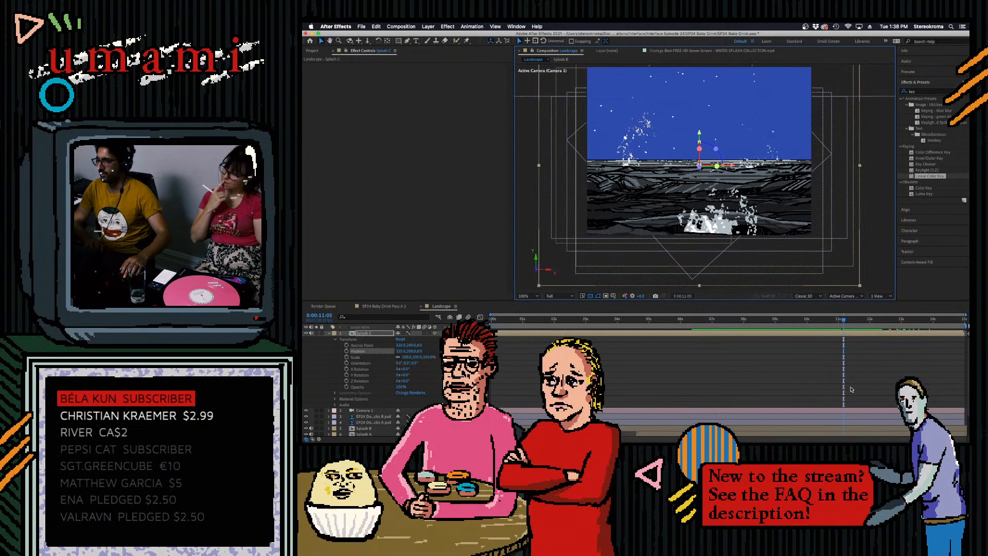
- Play back the Landscape composition's camera dolly from the beginning
mouse_move(843, 323)
mouse_down()
mouse_move(919, 324)
mouse_move(622, 327)
mouse_move(843, 325)
mouse_up()
key(Home)
key(space)
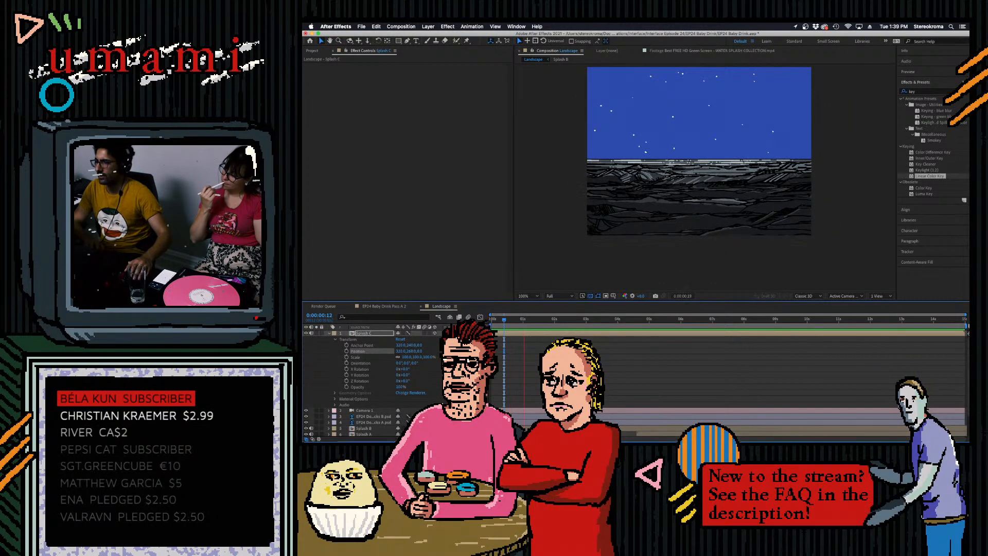
mouse_move(791, 438)
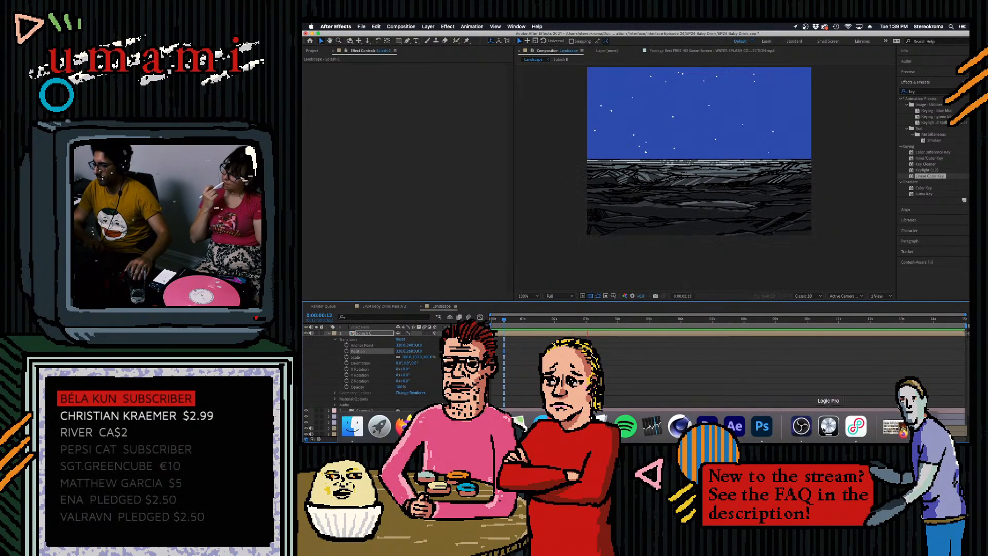
click(800, 426)
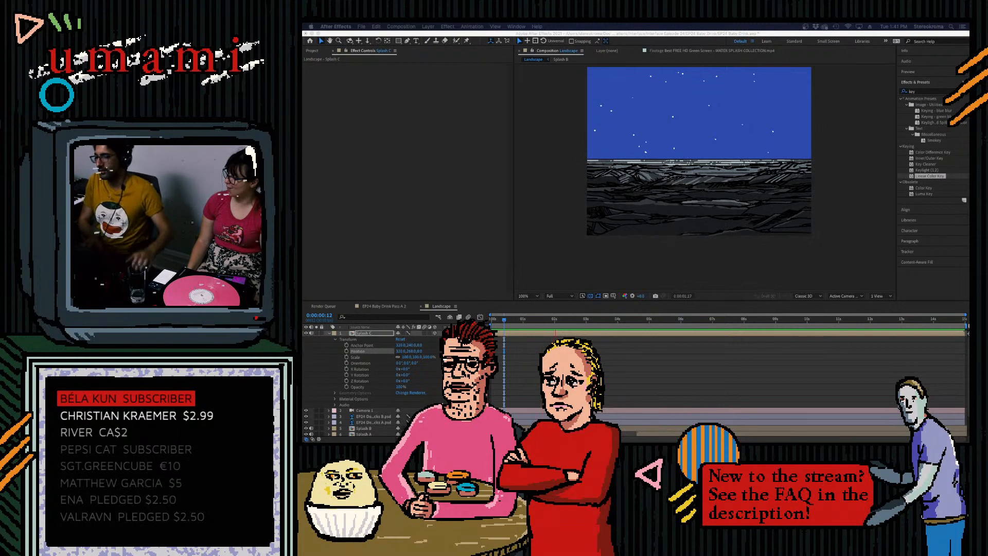
- Switch to Photoshop and close the untitled document without saving its changes
click(633, 320)
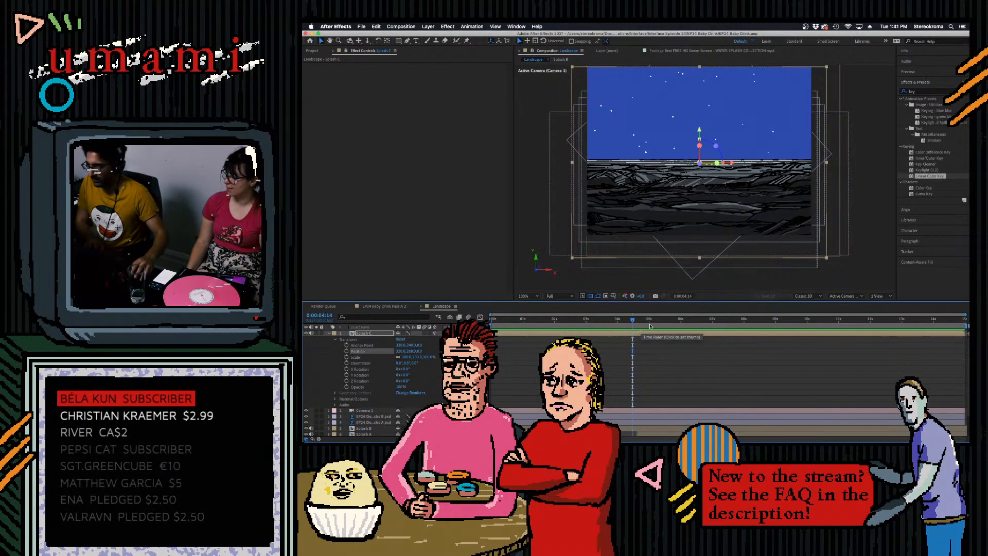
mouse_move(706, 435)
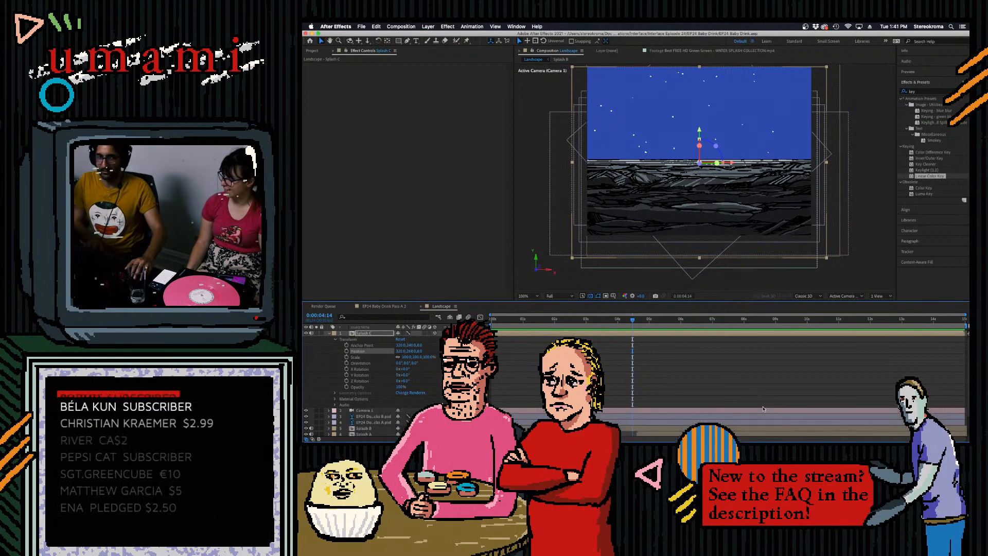
click(763, 426)
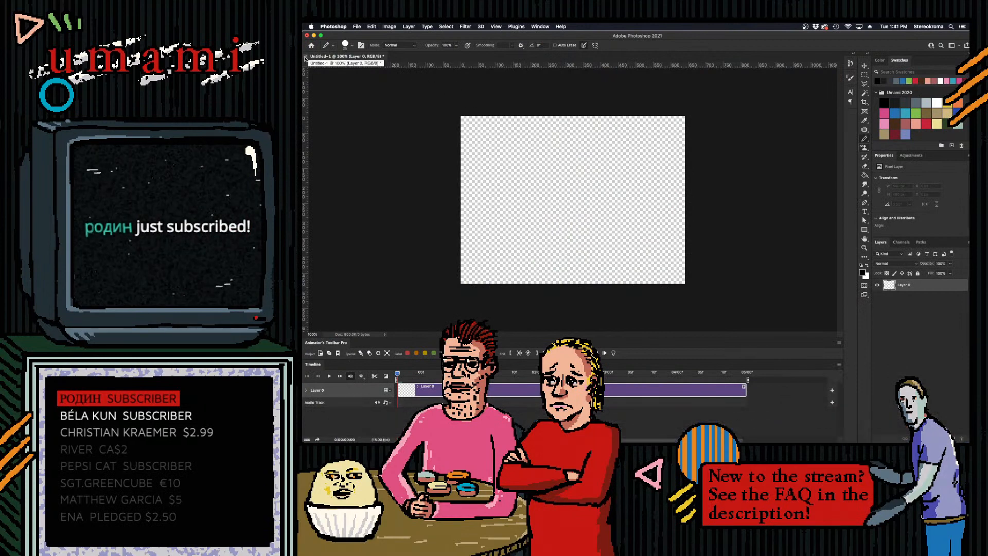
click(305, 57)
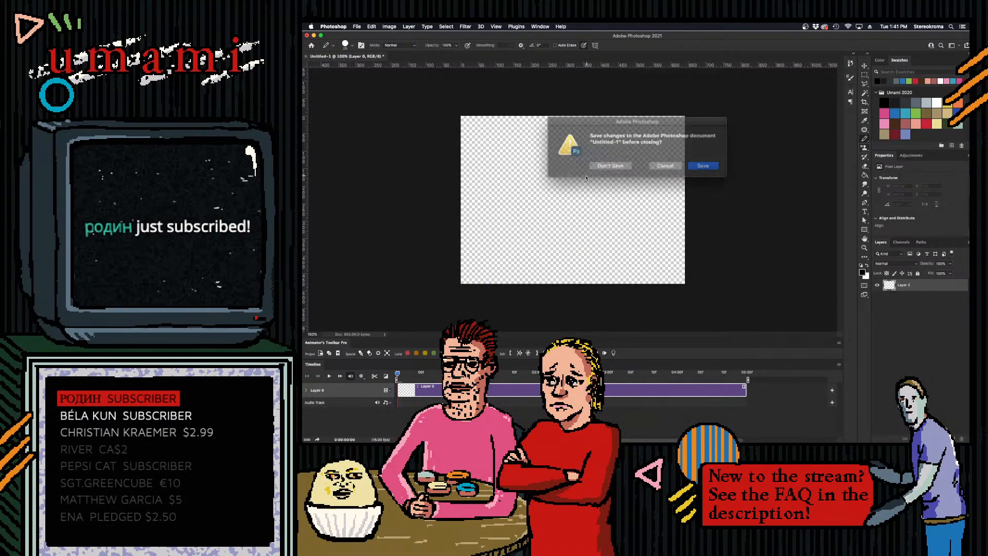
key(super+d)
- Create a new 640 × 480 pixel RGB document at 72 pixels/inch with a white background
click(364, 27)
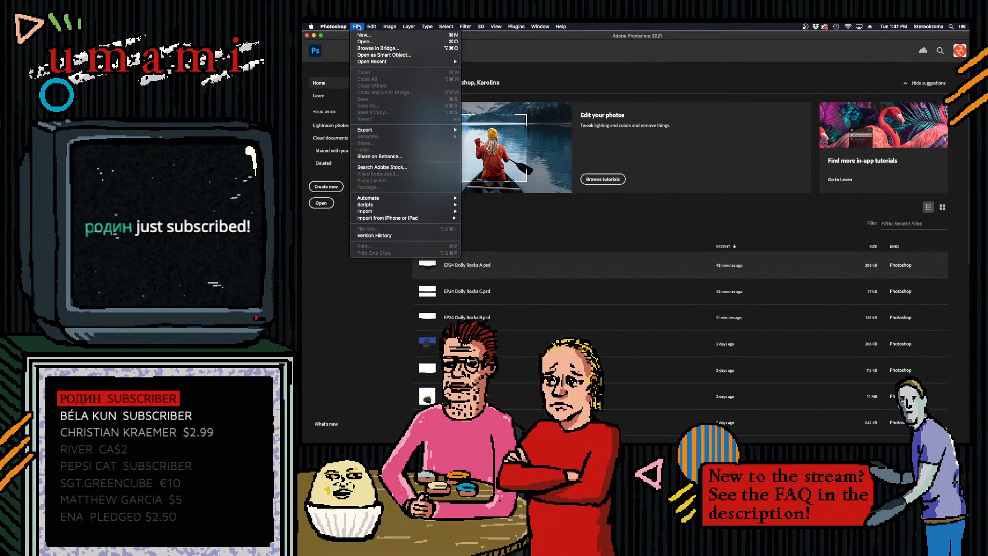
click(370, 34)
key(Tab)
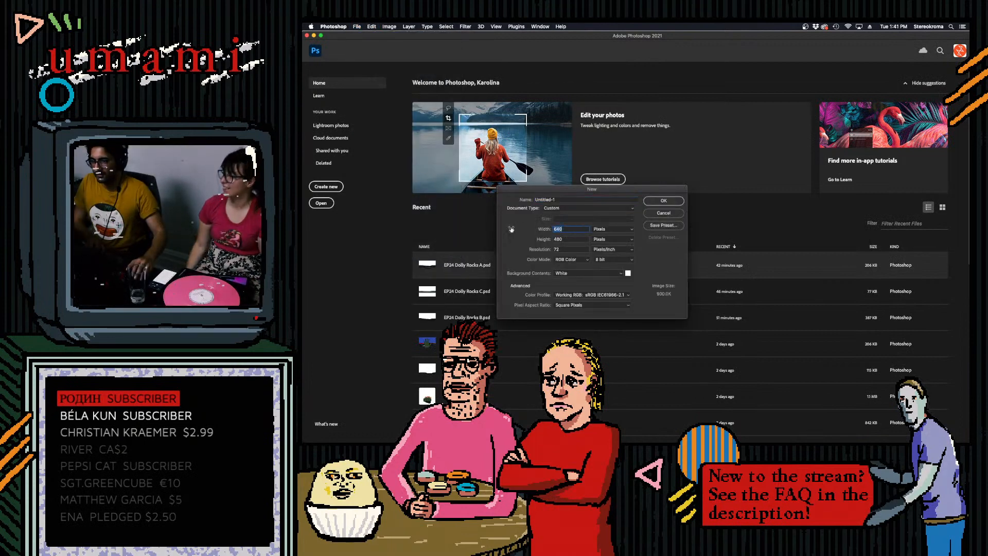
click(663, 201)
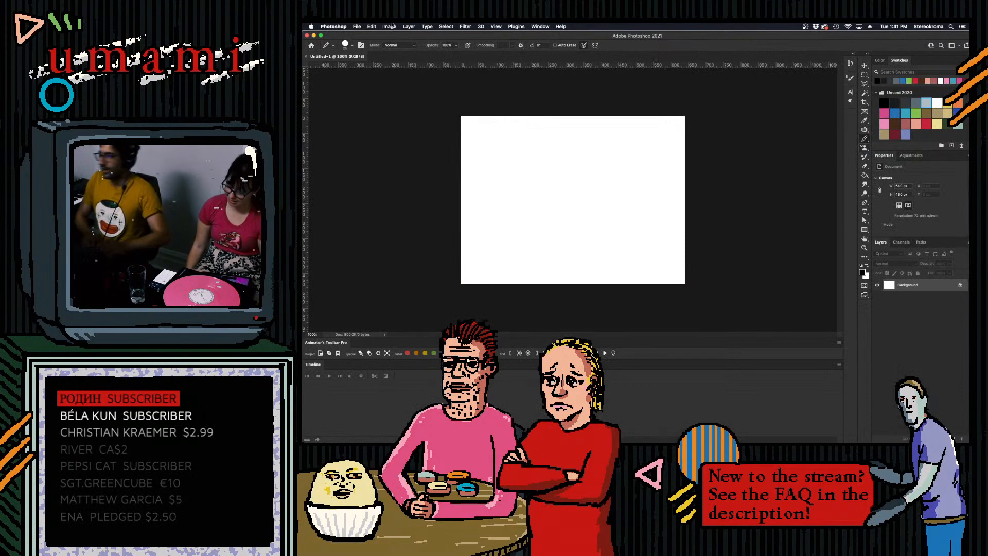
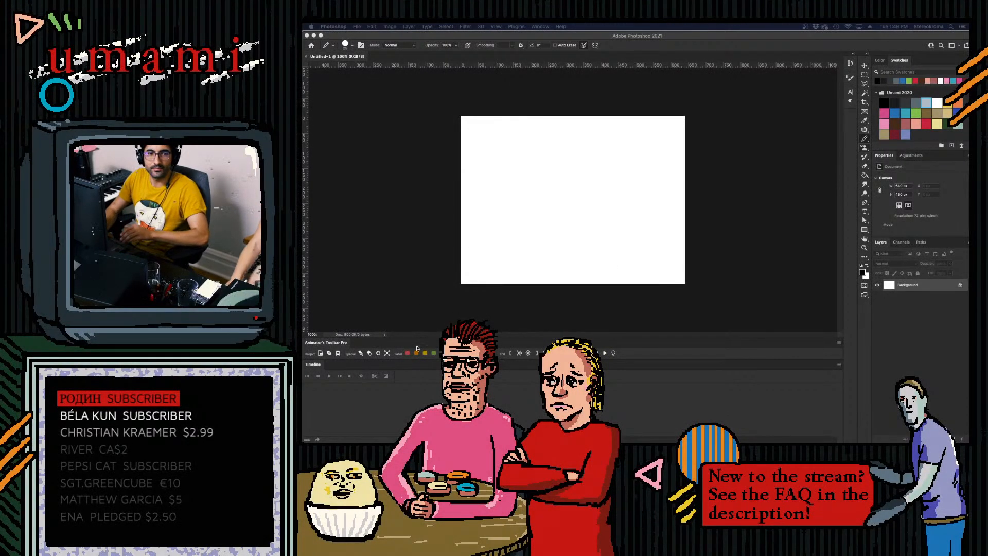
- Paste the copied printer picture onto the blank canvas, scale it down to fit and centre it
mouse_move(404, 427)
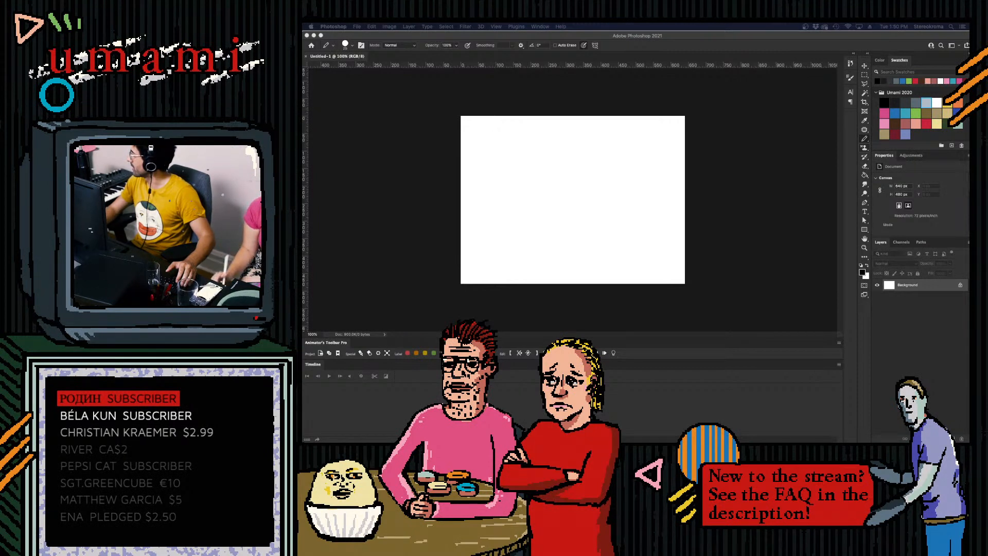
click(749, 228)
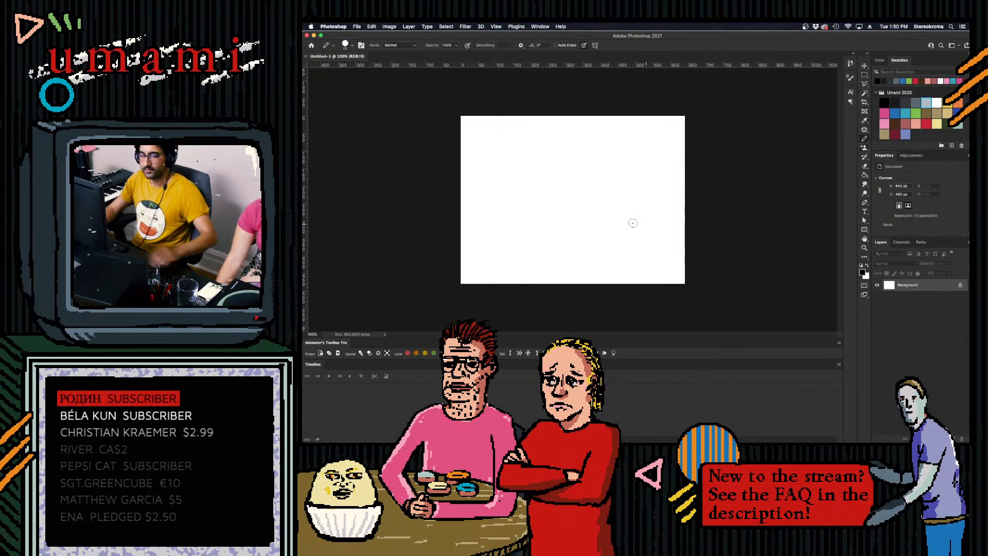
key(super+v)
key(super+t)
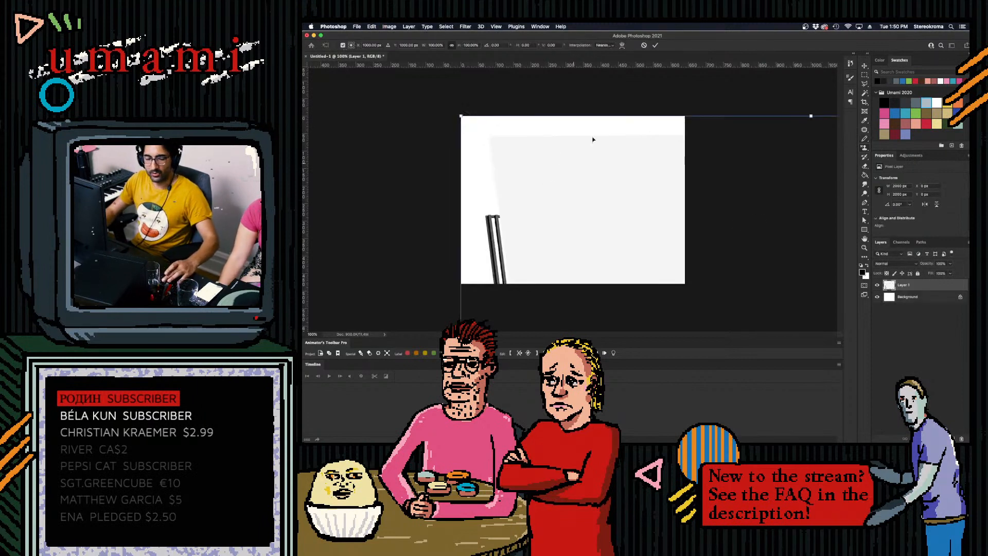
drag(460, 116, 603, 243)
drag(664, 275, 528, 142)
drag(468, 109, 517, 158)
drag(557, 201, 522, 163)
drag(482, 120, 512, 150)
drag(600, 170, 591, 155)
click(655, 45)
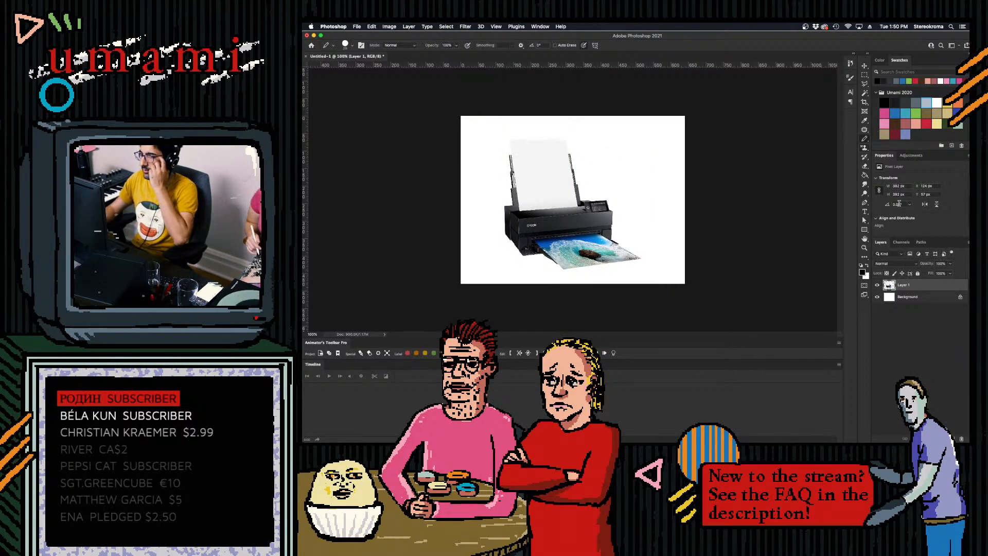
- With a black brush, draw curved paper outlines over the printer's feed, arrows beside it, and a loop around the printed photo
click(884, 101)
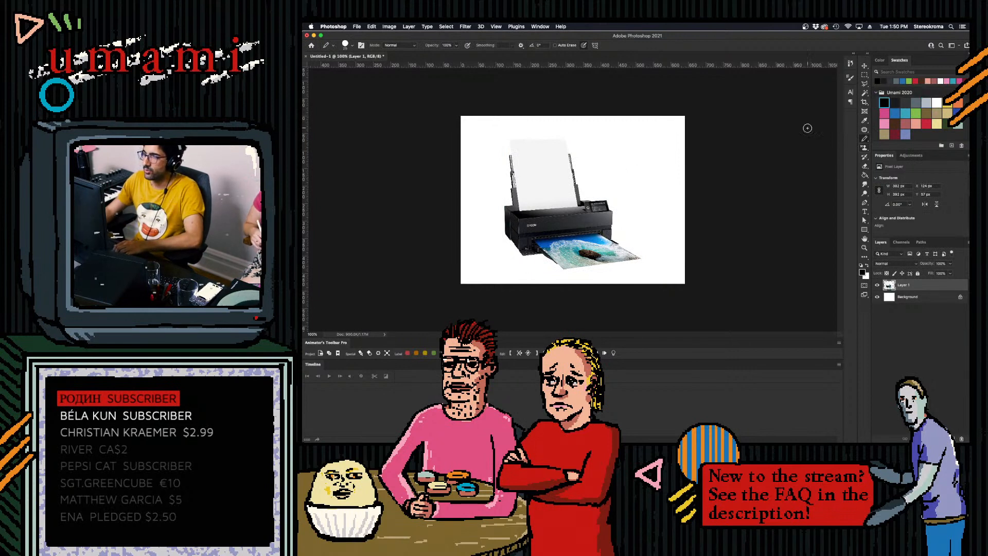
mouse_move(484, 157)
mouse_down()
mouse_move(465, 203)
mouse_move(488, 196)
mouse_move(486, 219)
mouse_up()
mouse_move(596, 150)
mouse_down()
mouse_move(619, 157)
mouse_move(608, 197)
mouse_move(635, 191)
mouse_up()
drag(491, 207, 492, 230)
mouse_move(483, 155)
mouse_down()
mouse_move(514, 121)
mouse_move(553, 133)
mouse_move(574, 160)
mouse_move(575, 209)
mouse_up()
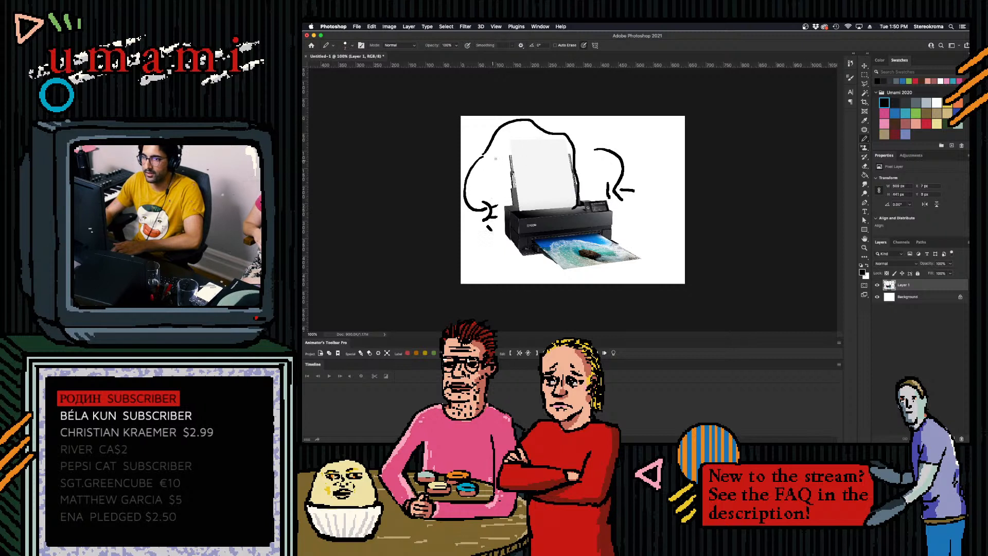
mouse_move(497, 164)
mouse_down()
mouse_move(534, 161)
mouse_move(553, 247)
mouse_move(654, 281)
mouse_move(627, 237)
mouse_move(575, 235)
mouse_up()
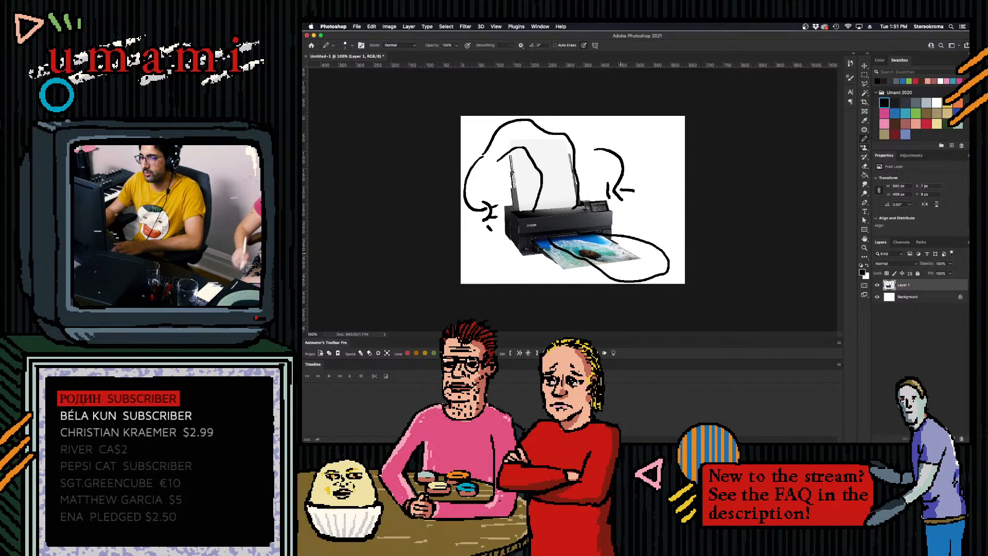
- Draw a smiley face with two dot eyes and a curved mouth at the end of the looped printout
click(639, 250)
click(618, 257)
mouse_move(615, 258)
mouse_down()
mouse_move(655, 252)
mouse_move(637, 263)
mouse_up()
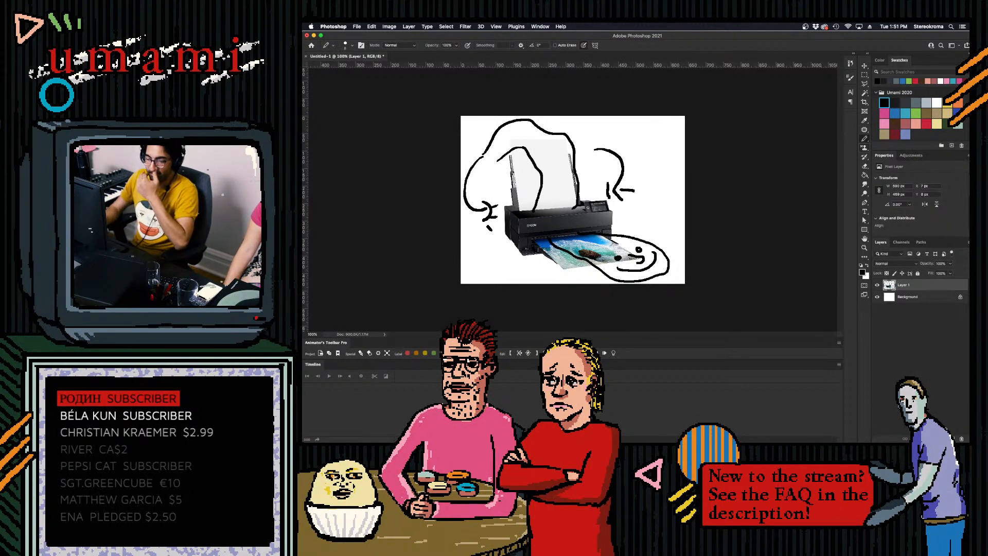
mouse_move(780, 439)
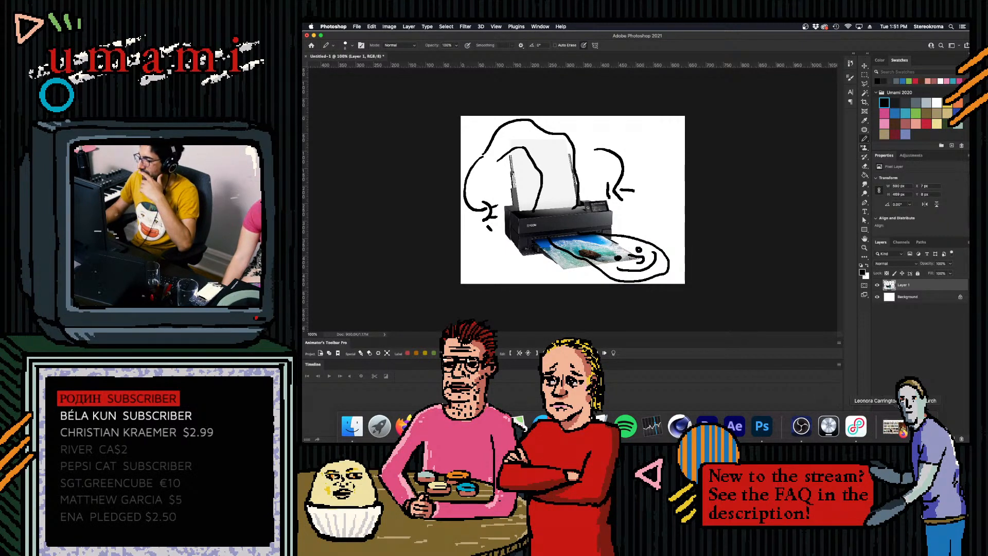
click(404, 426)
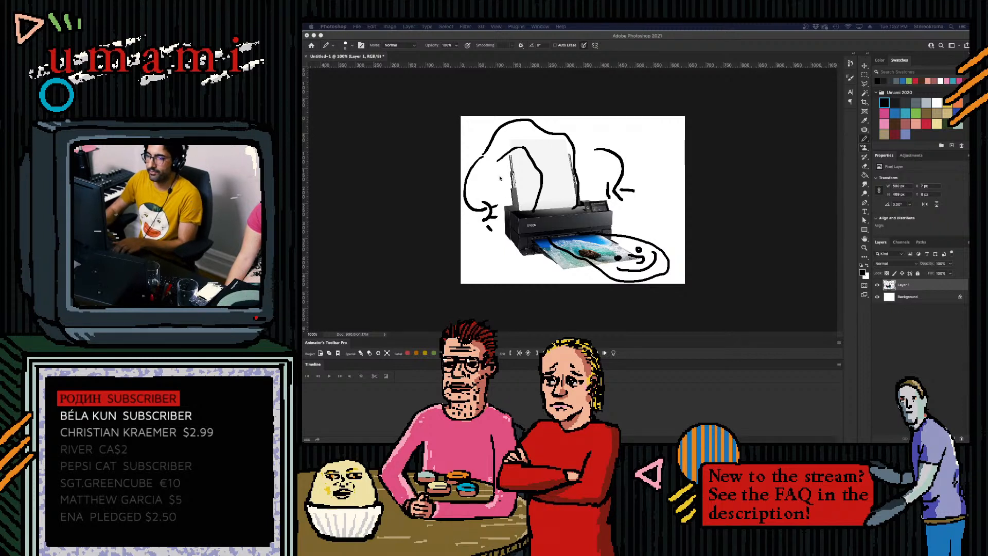
click(489, 167)
- Enlarge the brush tip and erase the printer picture and all the doodles from the layer
key(bracketright)
key(bracketright)
key(bracketright)
key(bracketright)
key(bracketright)
key(bracketright)
key(bracketright)
key(bracketright)
key(bracketright)
key(bracketright)
key(bracketright)
drag(490, 169, 497, 161)
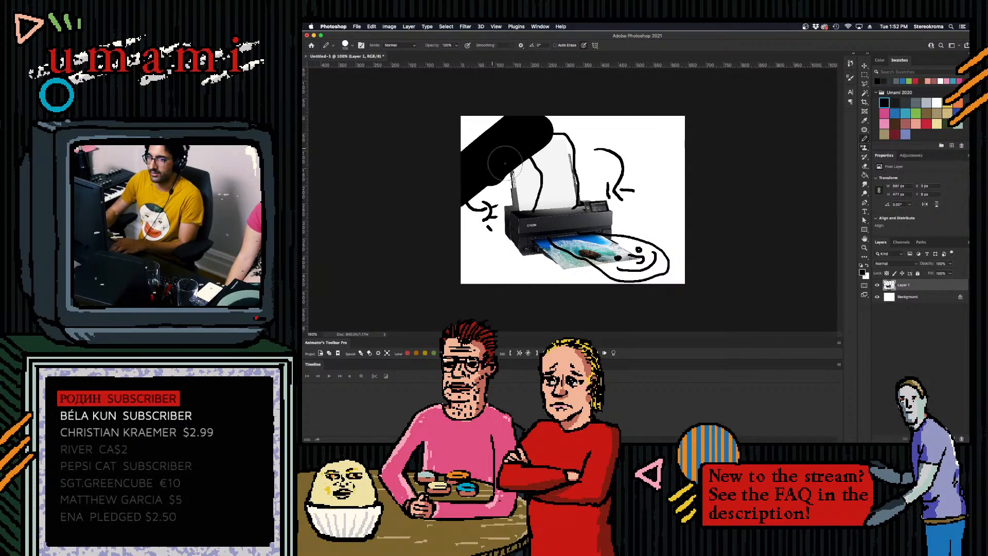
key(ctrl+z)
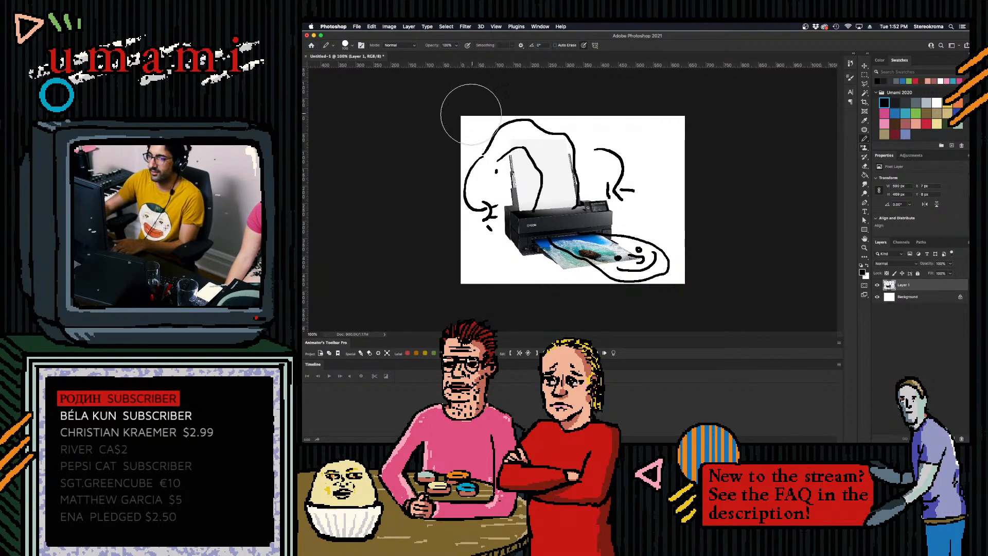
mouse_move(529, 113)
mouse_down()
mouse_move(464, 194)
mouse_move(512, 207)
mouse_move(626, 166)
mouse_move(604, 252)
mouse_move(607, 314)
mouse_move(714, 313)
mouse_up()
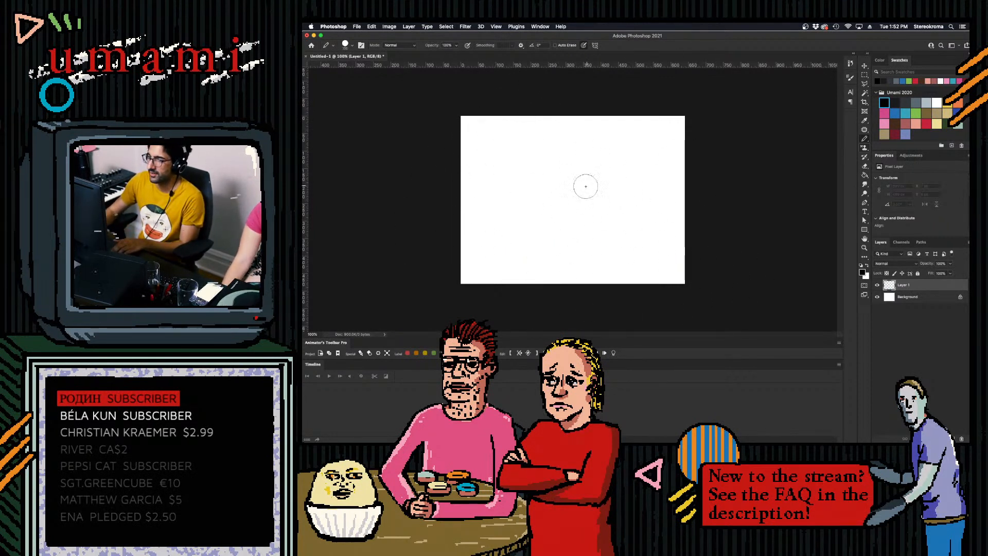
- Reduce the brush size and try sketching a round end outline on the right half of the canvas
key(bracketleft)
key(bracketleft)
key(bracketleft)
key(bracketleft)
key(bracketleft)
key(bracketleft)
key(bracketleft)
key(bracketleft)
key(bracketleft)
mouse_move(636, 171)
mouse_down()
mouse_move(651, 191)
mouse_move(631, 256)
mouse_up()
key(super+z)
drag(636, 169, 649, 181)
drag(658, 202, 653, 239)
key(super+z)
key(super+z)
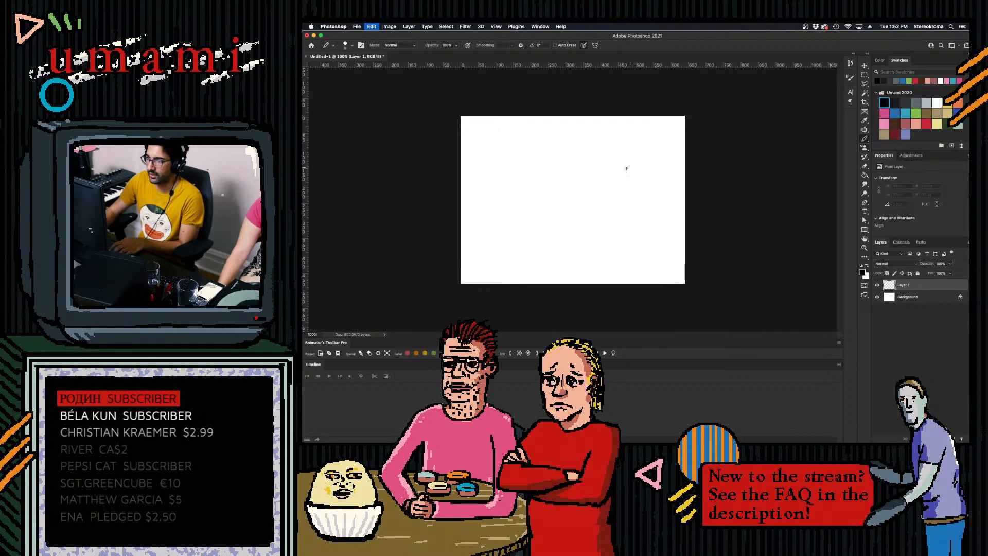
- Draw a large upright oval about 170 by 220 px on the right half of the canvas, redoing strokes as needed
drag(621, 166, 643, 240)
drag(622, 165, 603, 267)
key(super+z)
key(super+z)
drag(614, 166, 645, 239)
drag(616, 161, 648, 240)
key(super+z)
key(super+z)
drag(614, 165, 651, 228)
key(super+z)
drag(612, 167, 637, 236)
key(super+z)
mouse_move(612, 165)
mouse_down()
mouse_move(646, 170)
mouse_move(644, 238)
mouse_up()
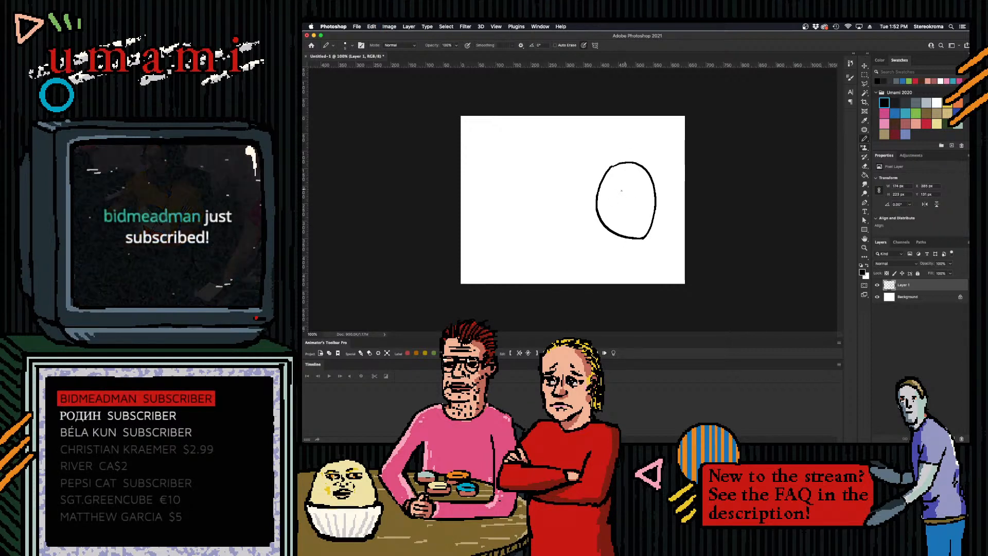
- Draw straight body edges leftward from the oval's top and bottom and join them with a small-toed end
shift+click(544, 194)
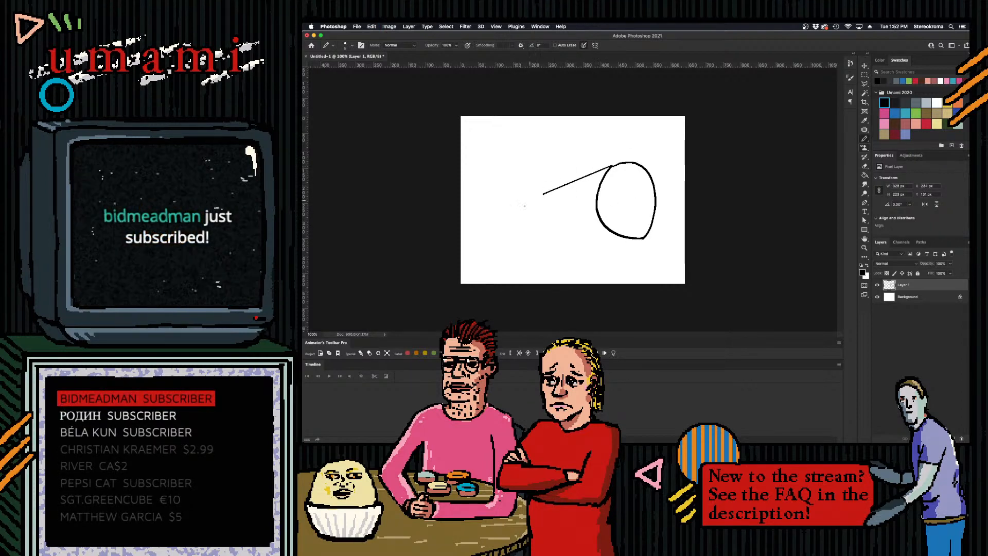
shift+click(643, 240)
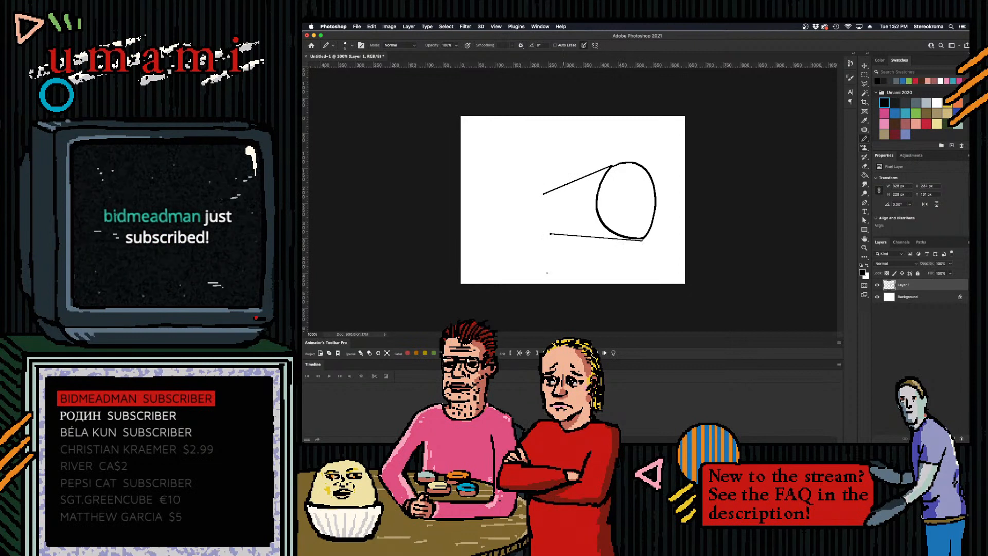
key(super+z)
shift+click(643, 237)
mouse_move(542, 195)
mouse_down()
mouse_move(530, 234)
mouse_move(552, 235)
mouse_up()
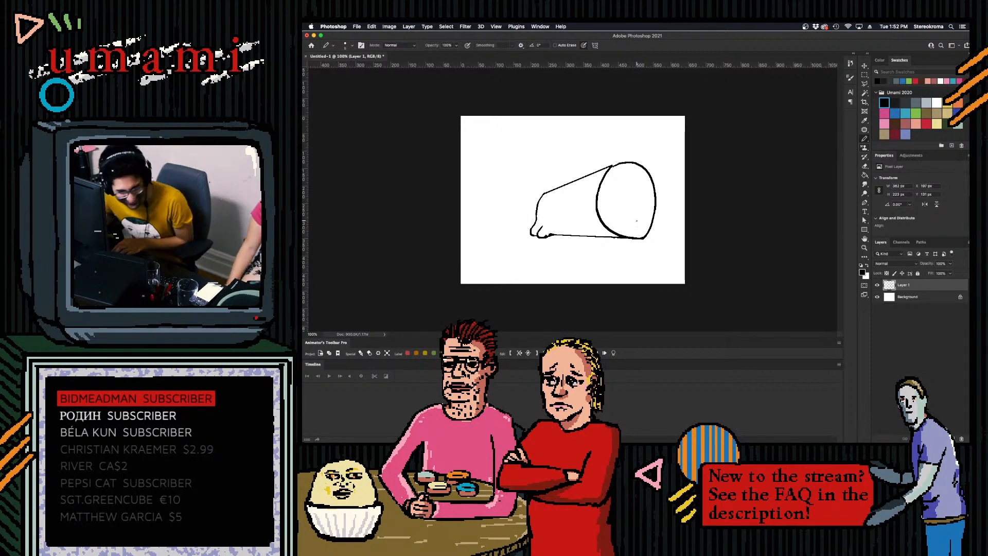
- Redraw the body's far end as two larger rounded lobes and add a simple smiling face inside the oval
key(super+z)
key(super+z)
key(super+z)
key(super+z)
drag(545, 193, 543, 233)
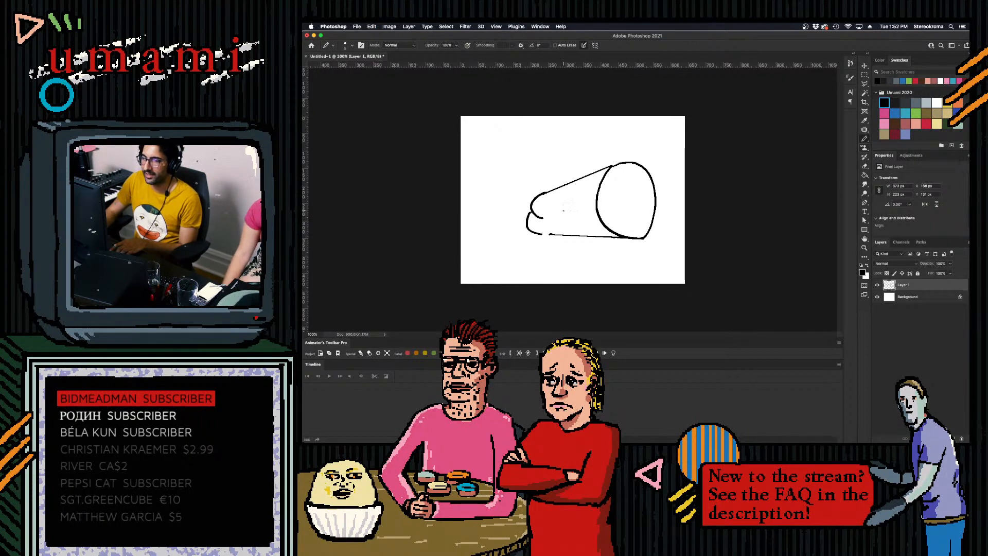
mouse_move(629, 181)
mouse_down()
mouse_move(633, 206)
mouse_move(622, 195)
mouse_move(641, 193)
mouse_move(644, 214)
mouse_up()
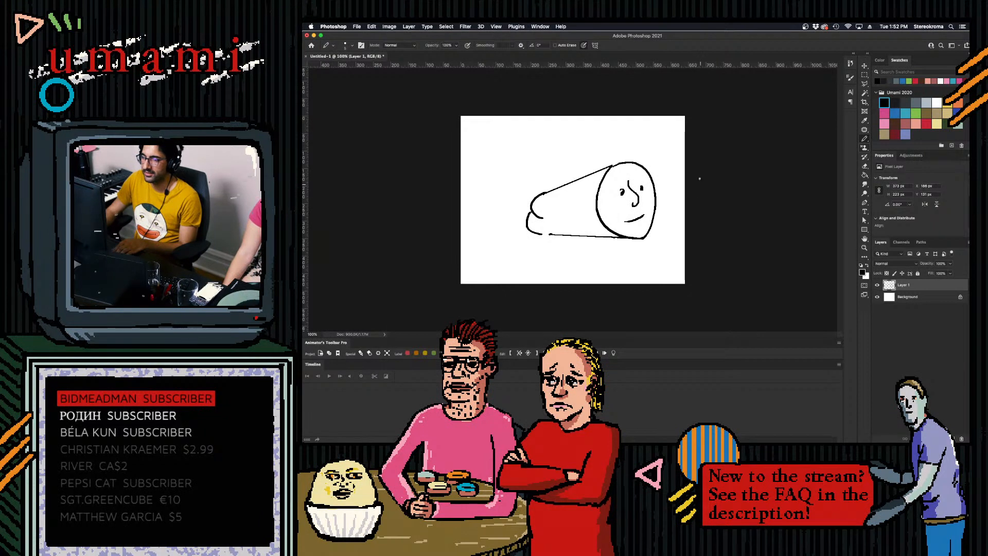
- Undo the face, body and oval strokes until the canvas is blank
key(super+z)
key(super+z)
key(super+z)
key(super+z)
key(super+z)
key(super+z)
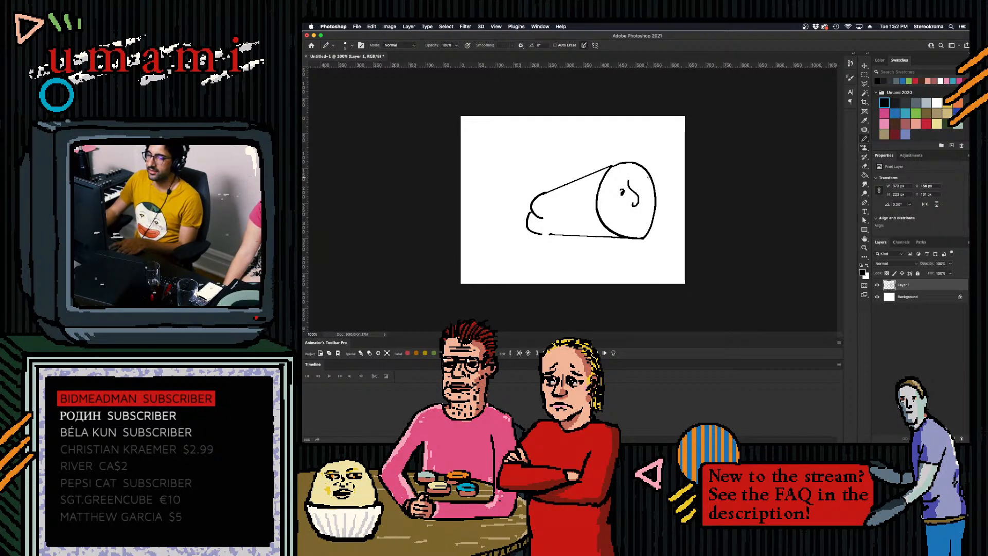
key(super+z)
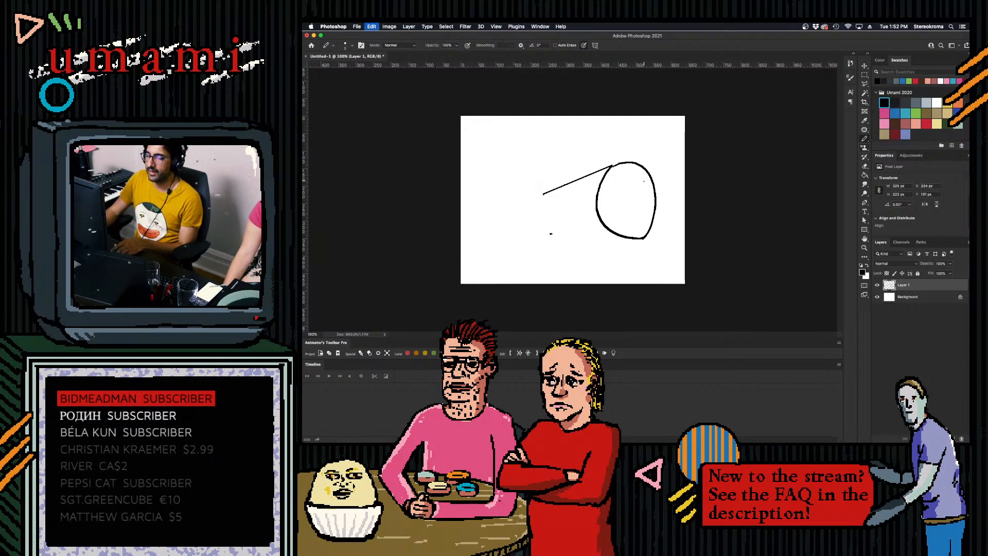
key(super+z)
key(super+z)
key(super+z)
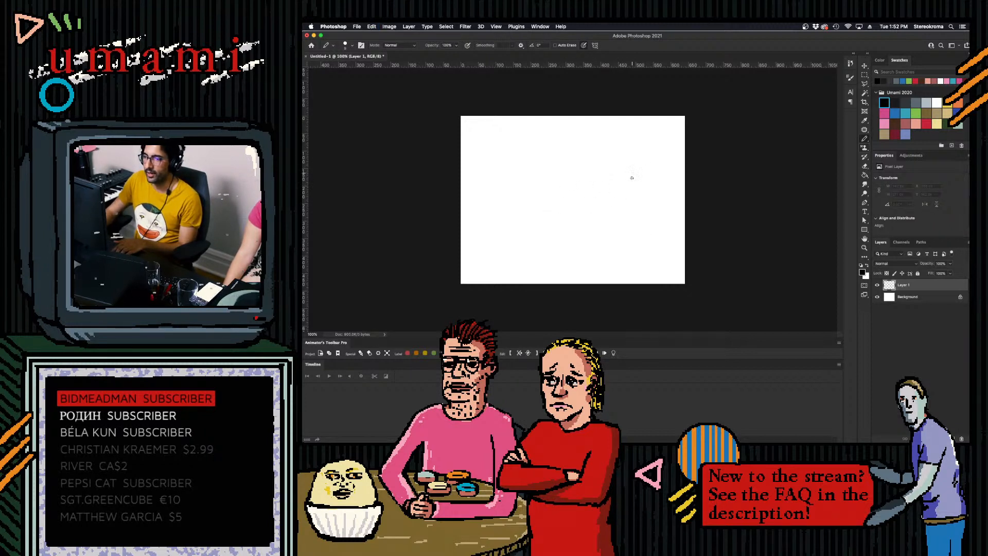
- Draw a narrow upright oval in the canvas's upper right and a curved top edge sweeping down to the left
mouse_move(638, 165)
mouse_down()
mouse_move(638, 152)
mouse_move(618, 185)
mouse_move(615, 160)
mouse_up()
key(super+z)
key(super+z)
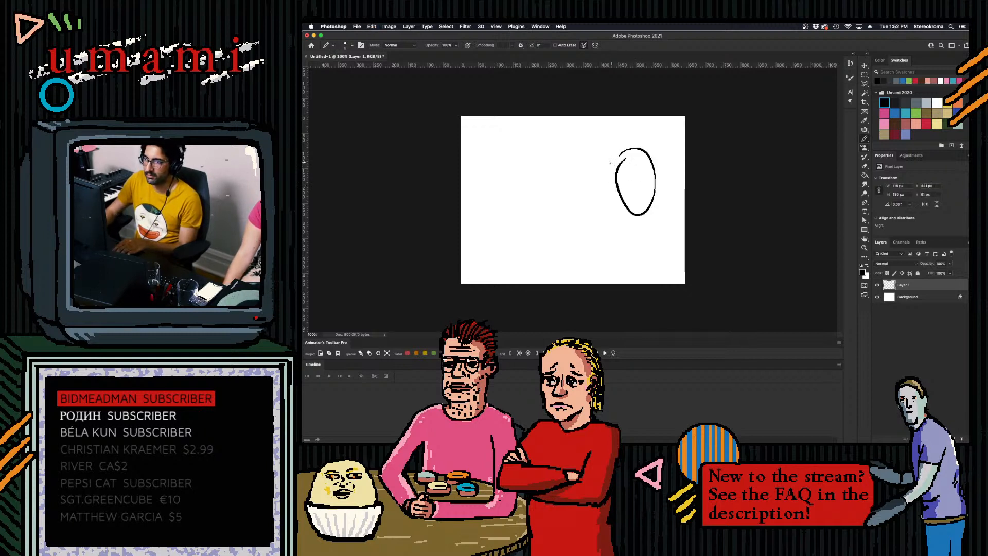
drag(544, 201, 640, 150)
key(super+z)
drag(547, 202, 634, 142)
key(super+z)
drag(546, 202, 632, 145)
- Draw the body's underside and two rounded lobes at its lower-left end
mouse_move(580, 234)
mouse_down()
mouse_move(617, 197)
mouse_move(632, 210)
mouse_move(602, 217)
mouse_move(631, 214)
mouse_up()
key(super+z)
key(super+z)
mouse_move(545, 205)
mouse_down()
mouse_move(574, 248)
mouse_move(592, 221)
mouse_up()
key(super+z)
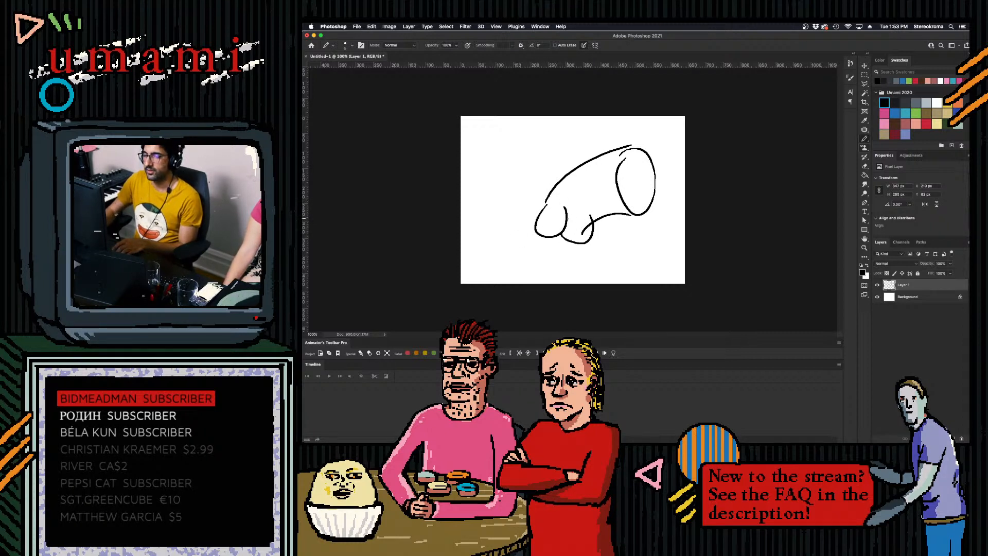
- Adjust the brush size and erase the stray line crossing inside the right-hand lobe
key(bracketleft)
key(bracketleft)
key(bracketleft)
key(bracketleft)
key(bracketleft)
key(bracketleft)
key(bracketleft)
key(bracketleft)
drag(581, 232, 585, 220)
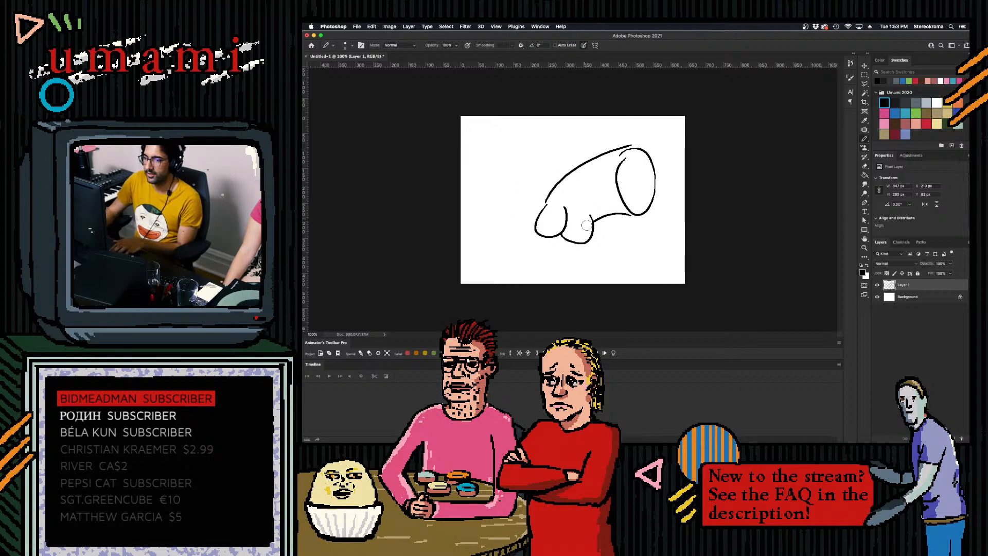
- Try doubling the oval's left rim and sketching a small U-shaped detail near its top
mouse_move(625, 151)
mouse_down()
mouse_move(614, 181)
mouse_move(623, 205)
mouse_up()
key(super+z)
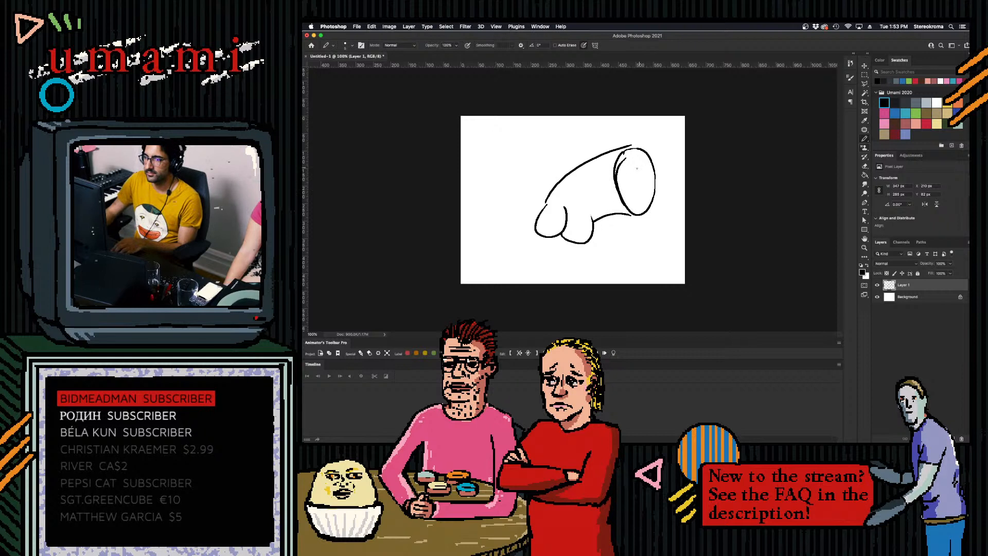
mouse_move(628, 153)
mouse_down()
mouse_move(641, 173)
mouse_move(643, 154)
mouse_move(637, 169)
mouse_up()
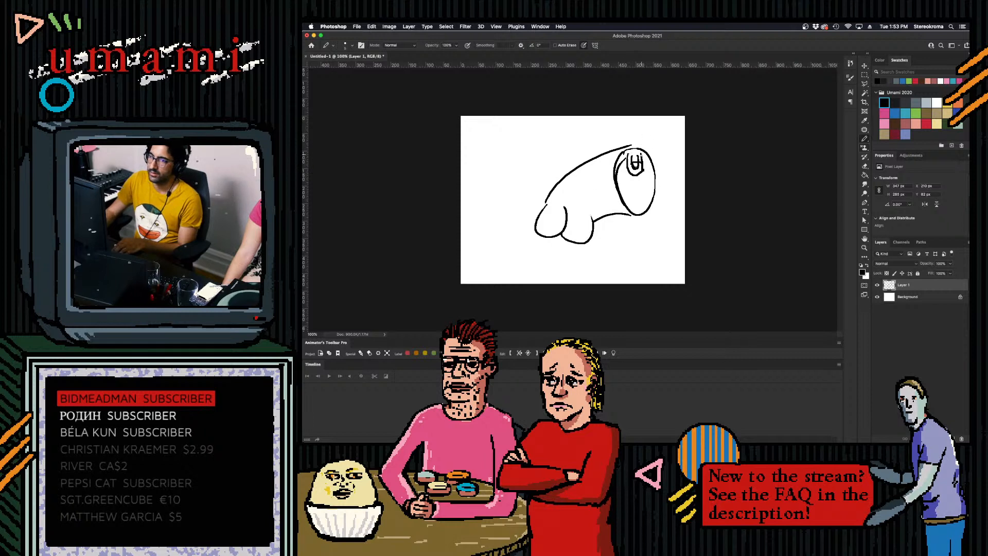
key(super+z)
key(super+z)
key(super+z)
key(super+z)
key(super+z)
key(super+z)
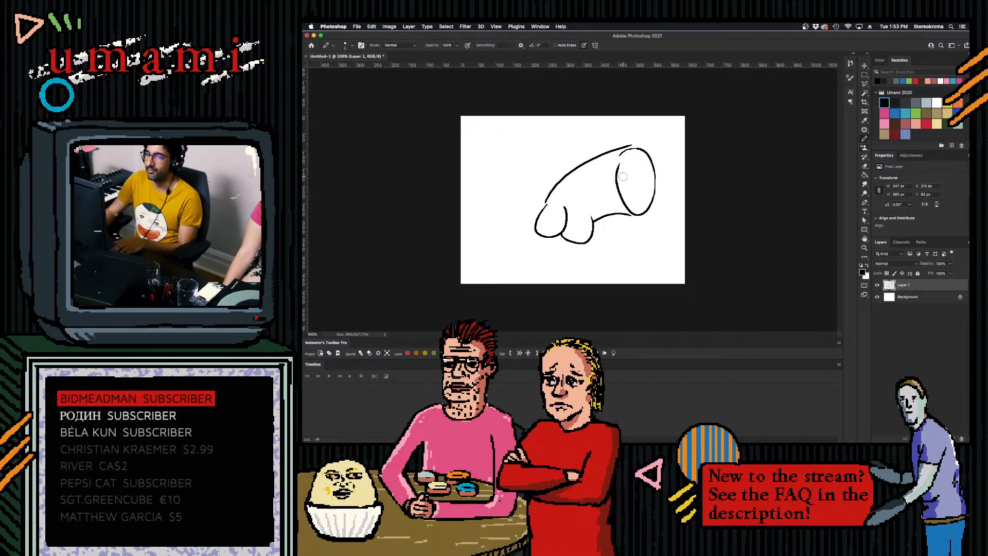
- Erase the two lobes and redraw them as a small rear lobe overlapped by a larger front one
mouse_move(580, 223)
mouse_down()
mouse_move(569, 210)
mouse_move(530, 234)
mouse_up()
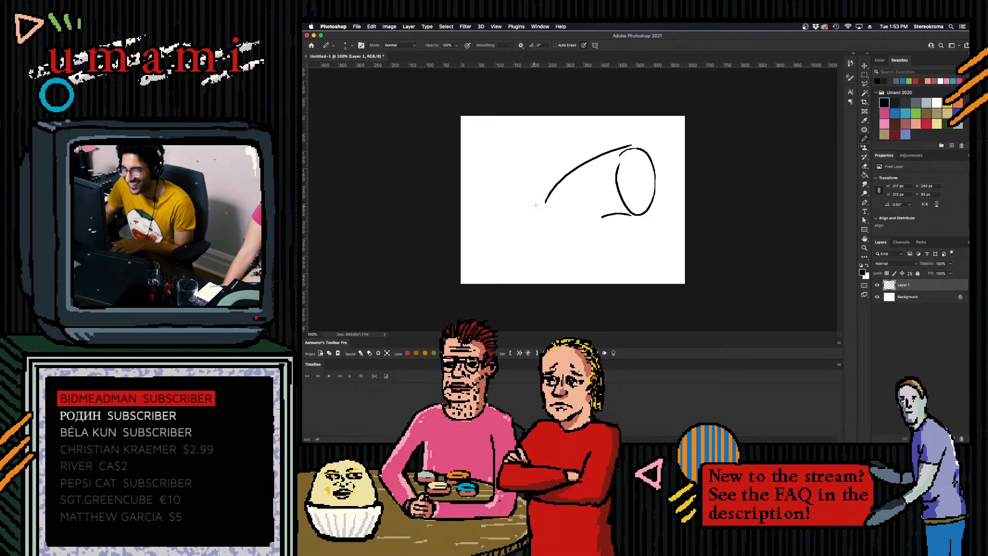
mouse_move(545, 200)
mouse_down()
mouse_move(529, 219)
mouse_move(564, 233)
mouse_move(543, 229)
mouse_move(552, 242)
mouse_move(588, 201)
mouse_up()
key(super+z)
key(super+z)
drag(552, 243, 596, 205)
key(super+z)
drag(552, 243, 590, 216)
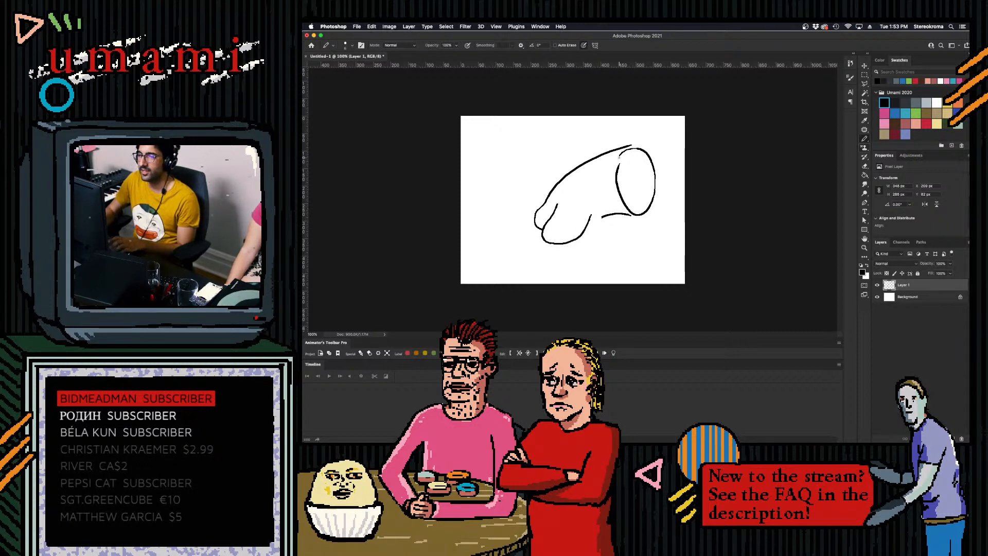
- Touch up the oval's left rim and clear the whole drawing from the layer
mouse_move(620, 157)
mouse_down()
mouse_move(624, 157)
mouse_move(633, 212)
mouse_move(615, 177)
mouse_move(600, 217)
mouse_move(593, 208)
mouse_move(628, 167)
mouse_move(612, 181)
mouse_up()
click(615, 178)
key(bracketright)
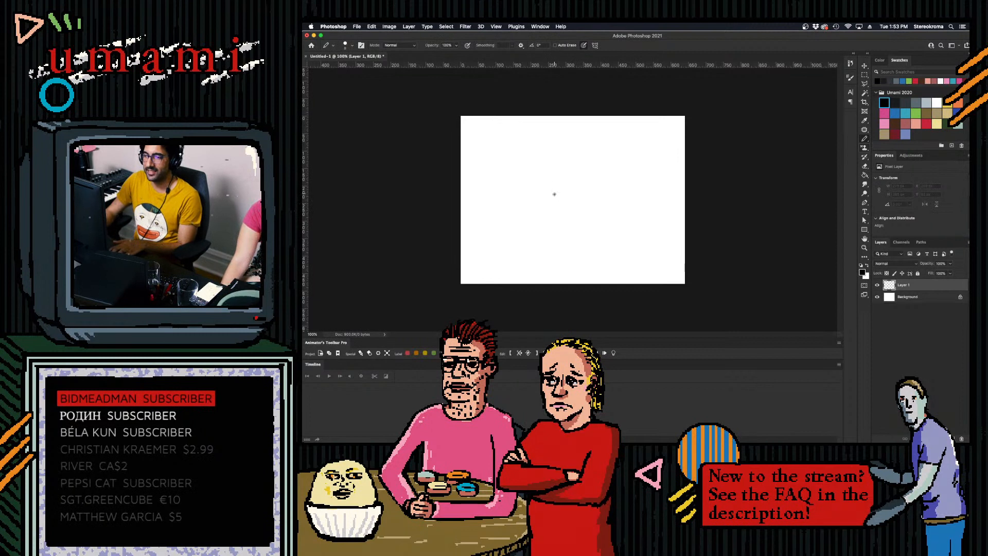
- Draw an upright oval about 100 by 155 px just below the canvas centre, redoing strokes until it closes
click(557, 193)
drag(556, 193, 570, 247)
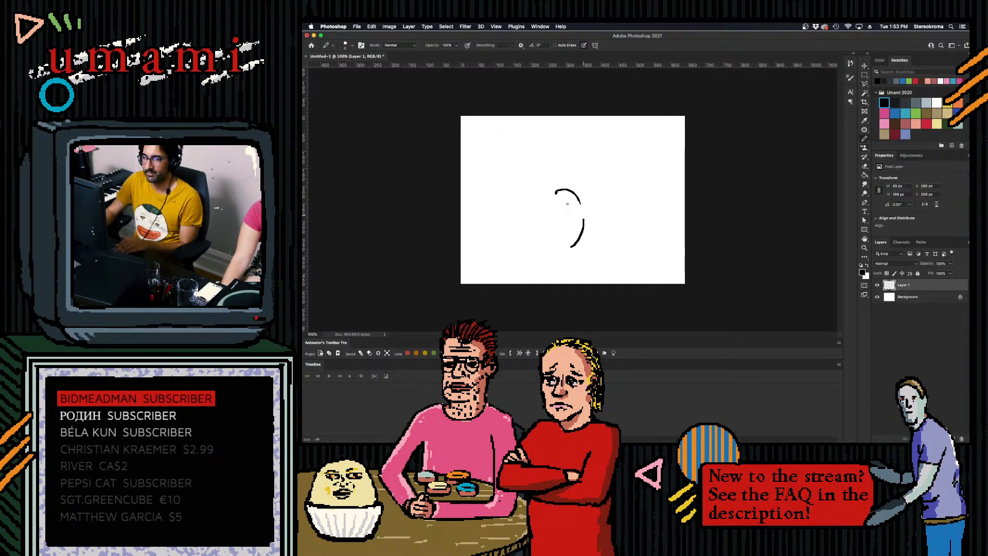
drag(556, 192, 569, 249)
key(super+z)
key(super+z)
mouse_move(556, 192)
mouse_down()
mouse_move(567, 244)
mouse_move(586, 216)
mouse_move(575, 245)
mouse_up()
key(super+z)
key(super+z)
mouse_move(557, 192)
mouse_down()
mouse_move(551, 222)
mouse_move(580, 234)
mouse_up()
drag(561, 189, 572, 243)
key(super+z)
drag(560, 189, 573, 241)
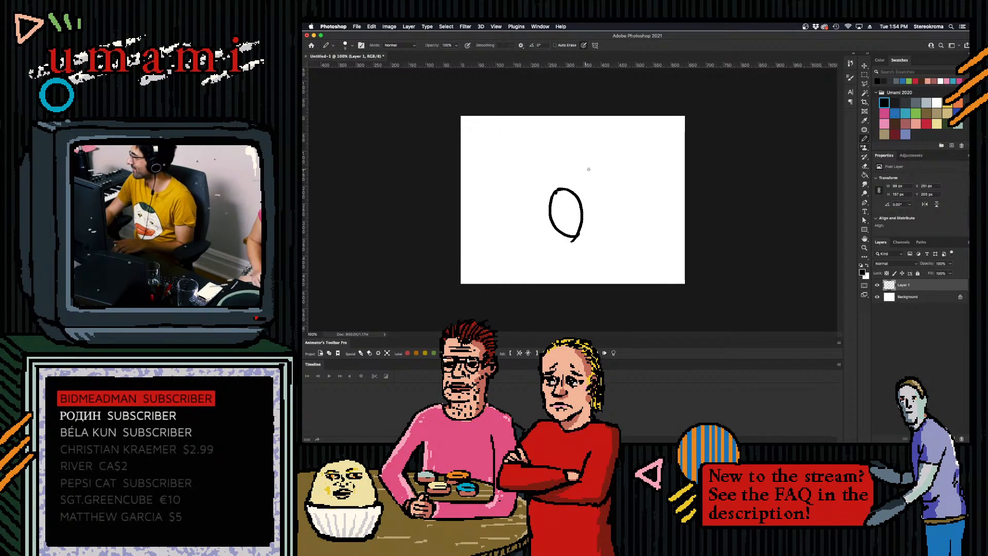
- Extend the oval into a tilted cylinder with two straight side edges and a curved far end
click(558, 187)
shift+click(599, 164)
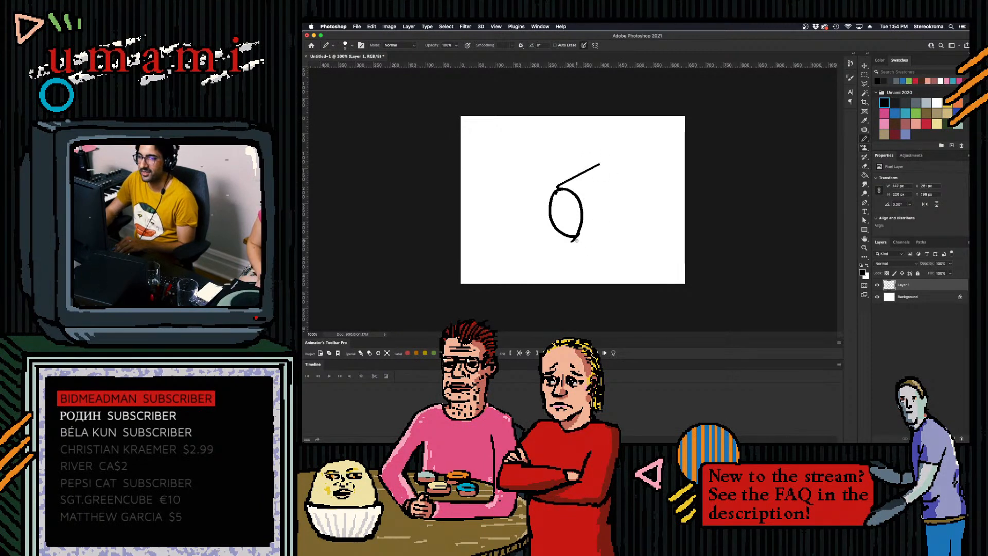
click(640, 197)
shift+click(574, 240)
mouse_move(611, 153)
mouse_down()
mouse_move(630, 156)
mouse_move(635, 207)
mouse_up()
- Try hand-lettering "Coke" along the cylinder's side and undo the lettering strokes
drag(600, 178, 596, 198)
drag(610, 176, 621, 183)
mouse_move(632, 172)
mouse_down()
mouse_move(635, 184)
mouse_move(645, 166)
mouse_move(648, 179)
mouse_up()
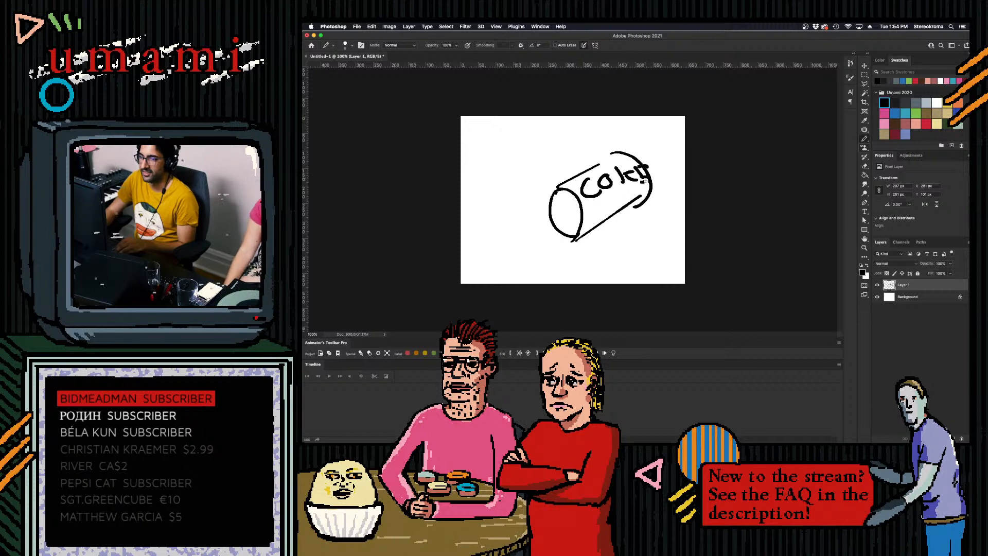
key(super+z)
key(super+z)
key(super+z)
key(super+z)
key(super+z)
key(super+z)
key(super+z)
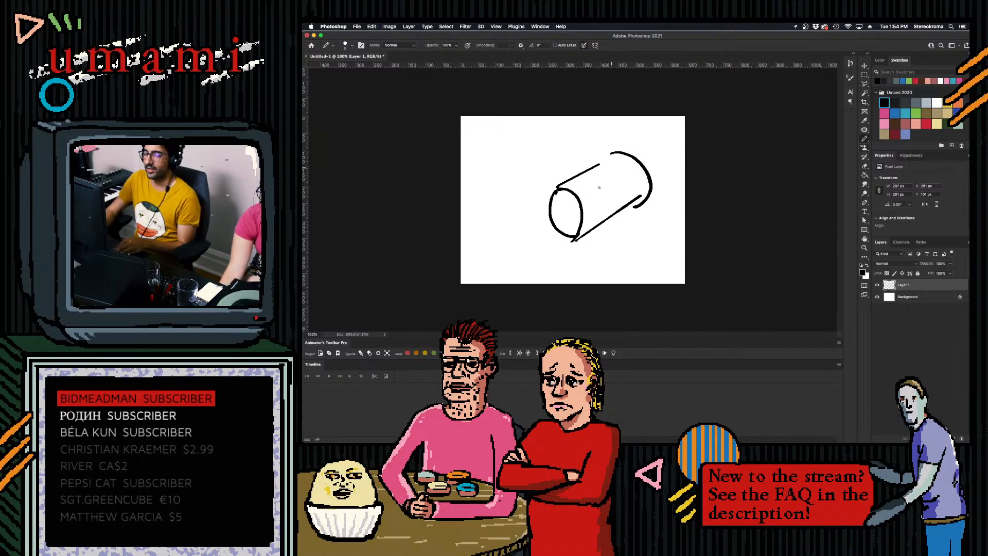
- Enlarge the brush size and erase the whole cylinder sketch from the layer
key(bracketright)
key(bracketright)
key(bracketright)
key(bracketright)
key(bracketright)
key(bracketright)
key(bracketright)
key(bracketright)
key(bracketright)
key(bracketright)
key(bracketright)
key(bracketright)
key(bracketright)
key(bracketright)
key(bracketright)
key(bracketright)
key(bracketright)
key(bracketright)
key(bracketright)
key(bracketright)
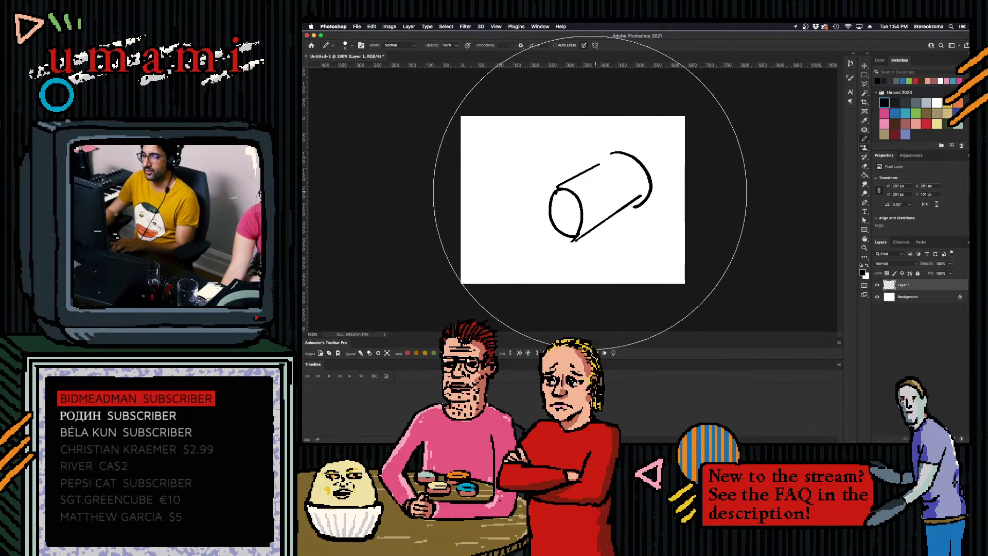
key(bracketleft)
key(bracketleft)
key(bracketleft)
key(bracketleft)
key(bracketleft)
key(bracketleft)
key(bracketleft)
key(bracketleft)
key(bracketleft)
mouse_move(597, 190)
mouse_down()
mouse_move(592, 174)
mouse_move(544, 231)
mouse_up()
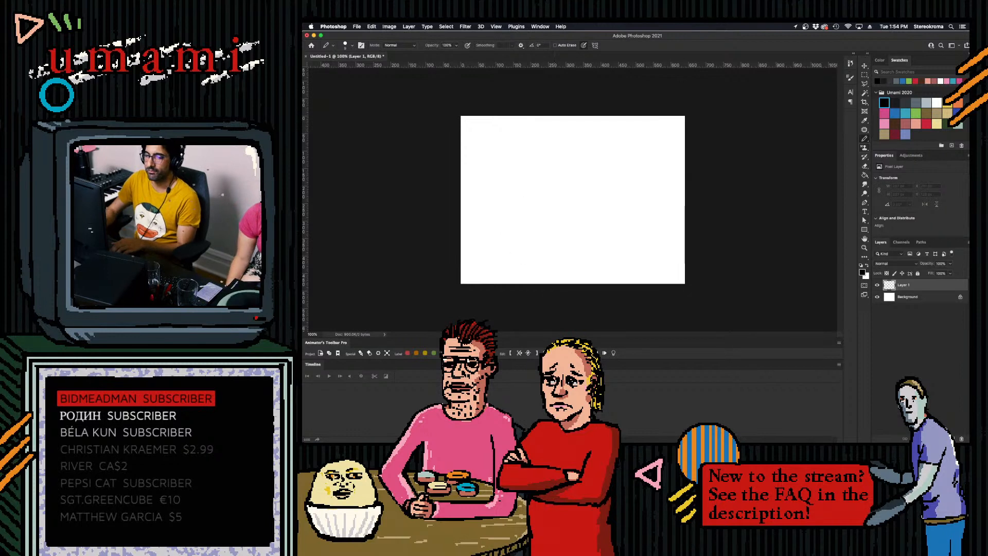
- Paste the Coca-Cola can photo and scale it down so the whole can fits on the canvas
mouse_move(406, 435)
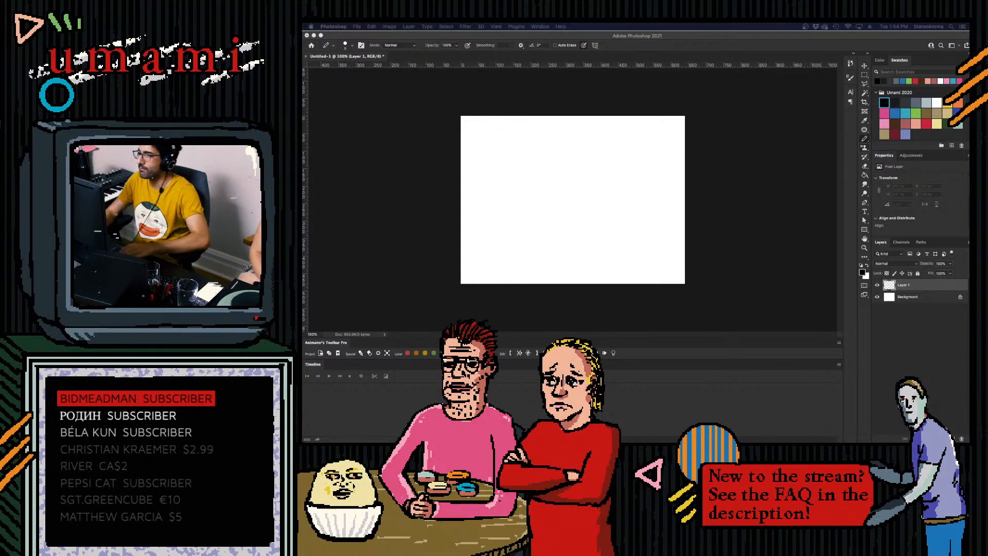
click(724, 190)
key(super+v)
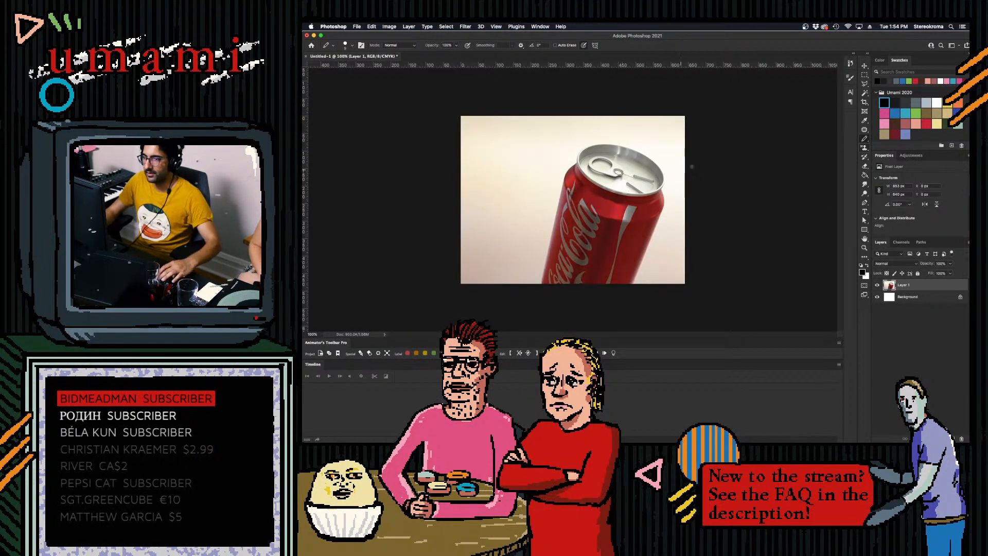
key(super+t)
drag(759, 116, 643, 204)
drag(594, 245, 633, 184)
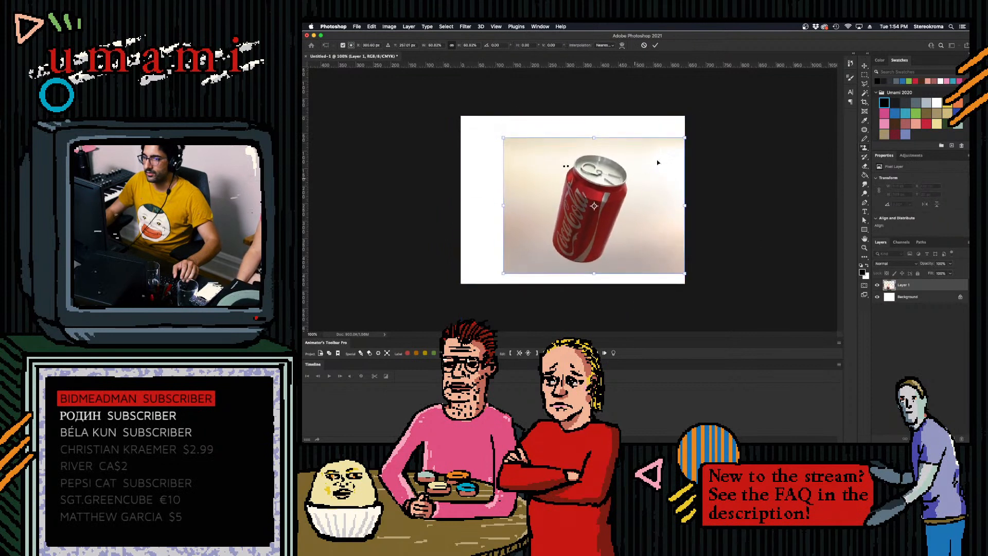
click(655, 45)
- Rotate the can photo clockwise about 30 degrees and reposition it so the tilted can stays within the canvas
key(super+t)
drag(734, 173, 747, 227)
mouse_move(706, 190)
mouse_down()
mouse_move(724, 188)
mouse_move(685, 197)
mouse_up()
click(655, 45)
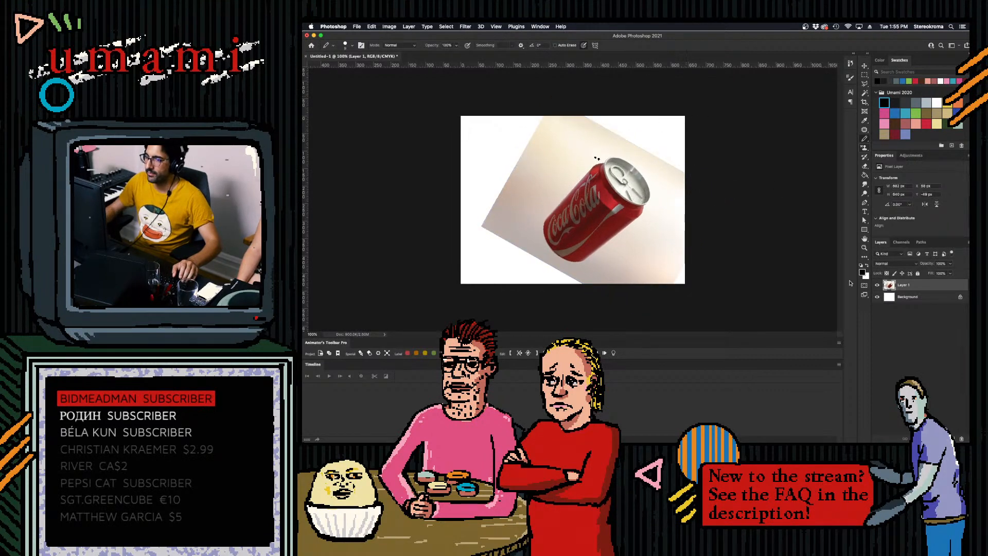
- Add an empty layer above the can photo and fade the photo to roughly one-third opacity for tracing
click(953, 438)
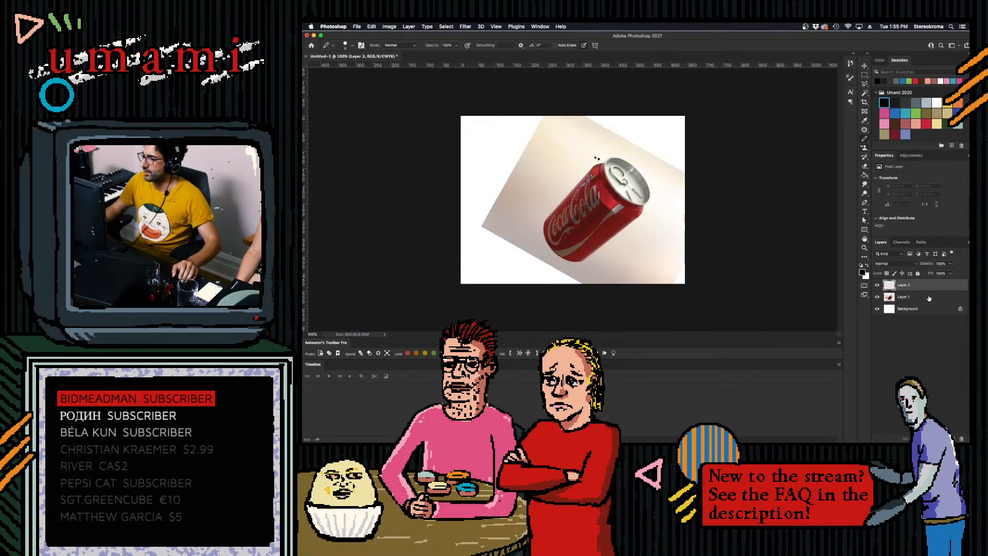
click(929, 297)
click(950, 263)
drag(949, 274, 930, 271)
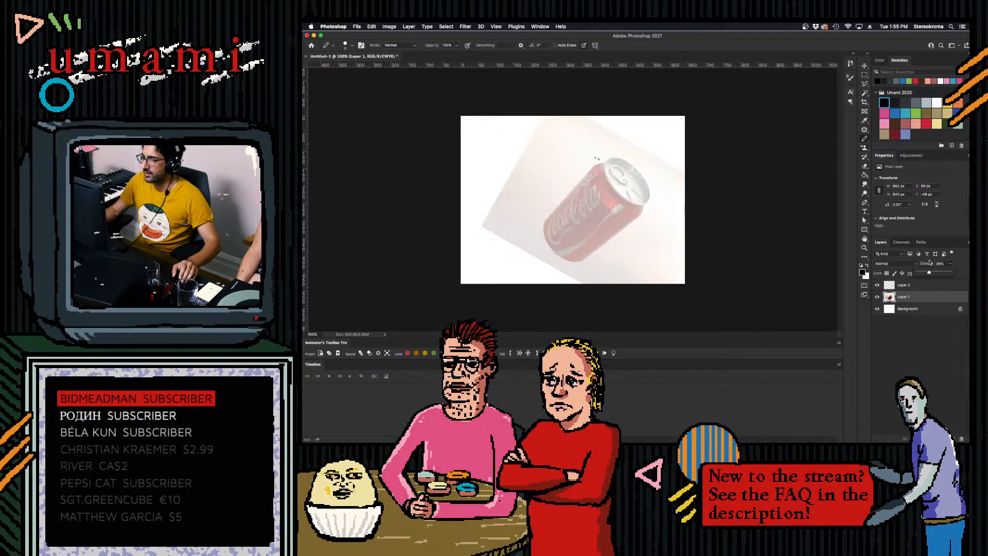
click(546, 221)
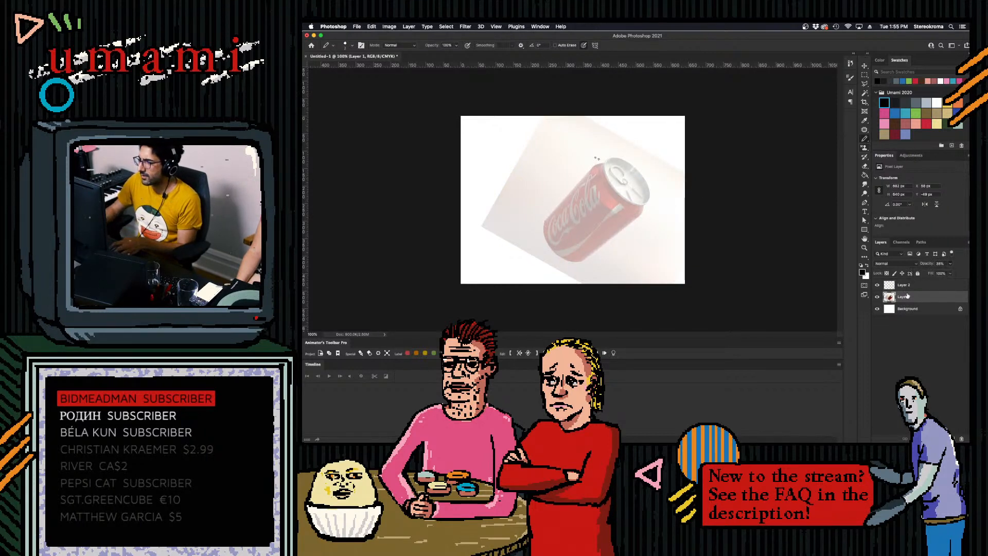
- On another new top layer, trace the can's upper-left side and its oval lid rim in black, redoing rim strokes
click(908, 287)
click(953, 439)
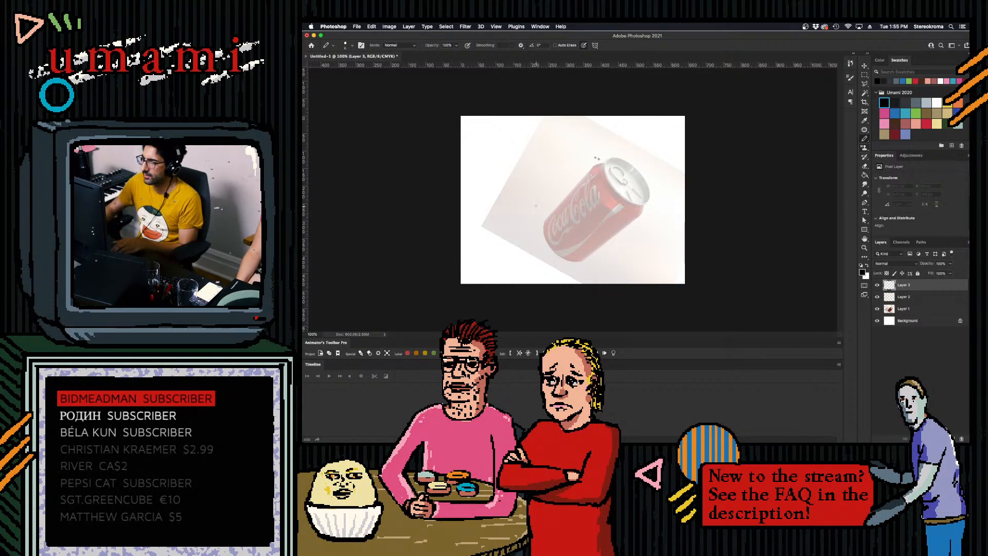
shift+click(597, 163)
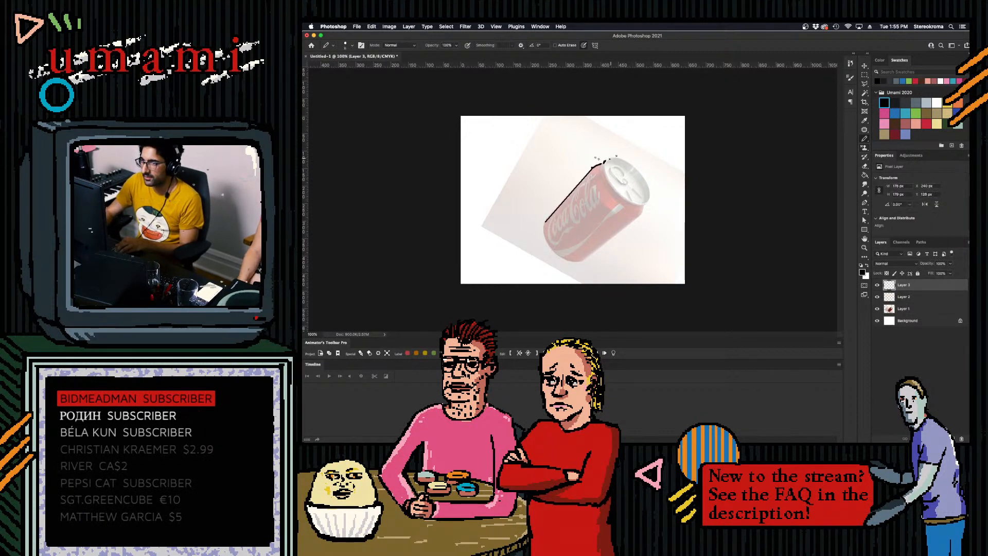
mouse_move(605, 160)
mouse_down()
mouse_move(640, 176)
mouse_move(637, 190)
mouse_move(640, 172)
mouse_move(649, 201)
mouse_up()
mouse_move(606, 161)
mouse_down()
mouse_move(642, 200)
mouse_move(611, 179)
mouse_move(610, 166)
mouse_move(607, 174)
mouse_move(642, 194)
mouse_move(624, 194)
mouse_move(650, 198)
mouse_up()
key(super+z)
key(super+z)
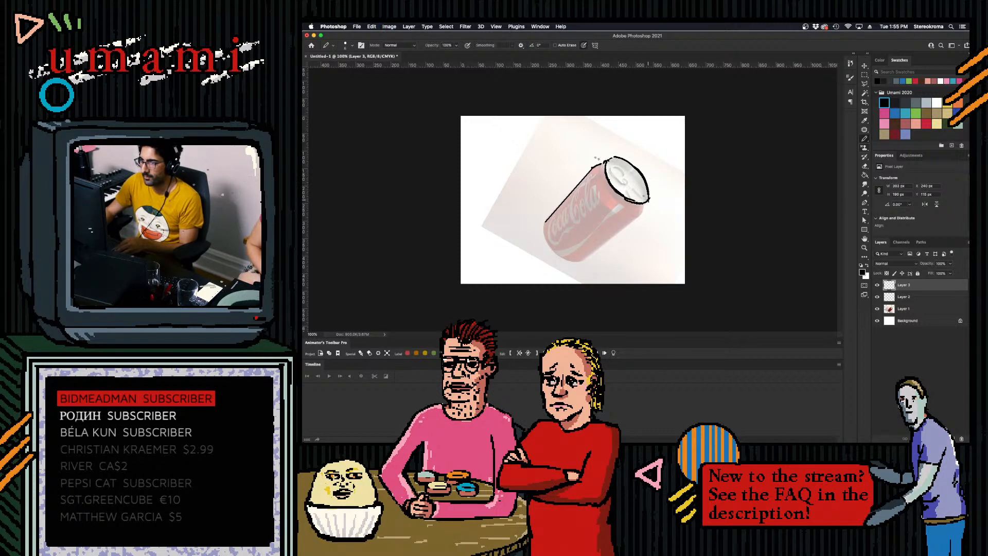
mouse_move(618, 166)
mouse_down()
mouse_move(621, 175)
mouse_move(629, 165)
mouse_move(646, 202)
mouse_up()
key(super+z)
key(super+z)
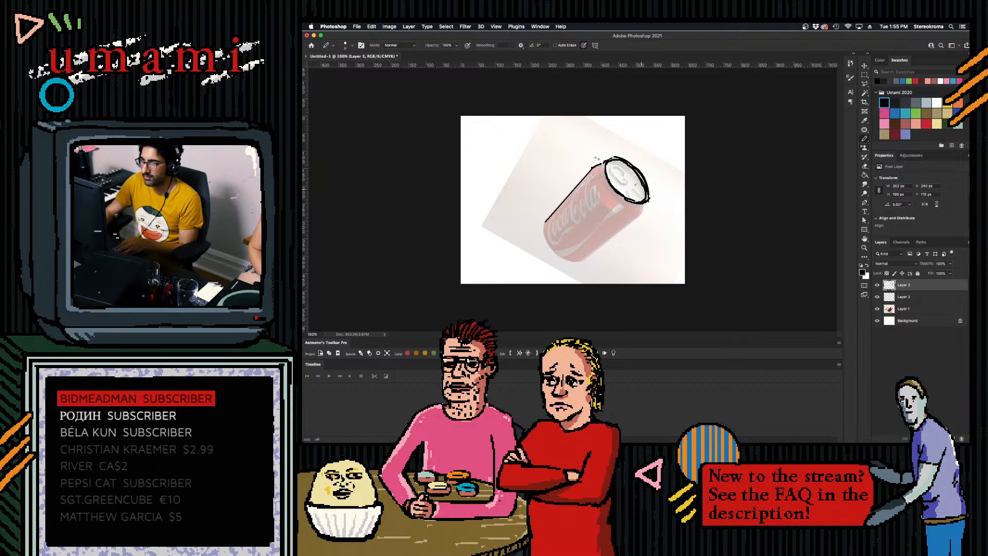
- Trace the can's lower-right side and the curved base, undoing stray strokes until the outline closes
click(581, 260)
shift+click(639, 213)
shift+click(646, 200)
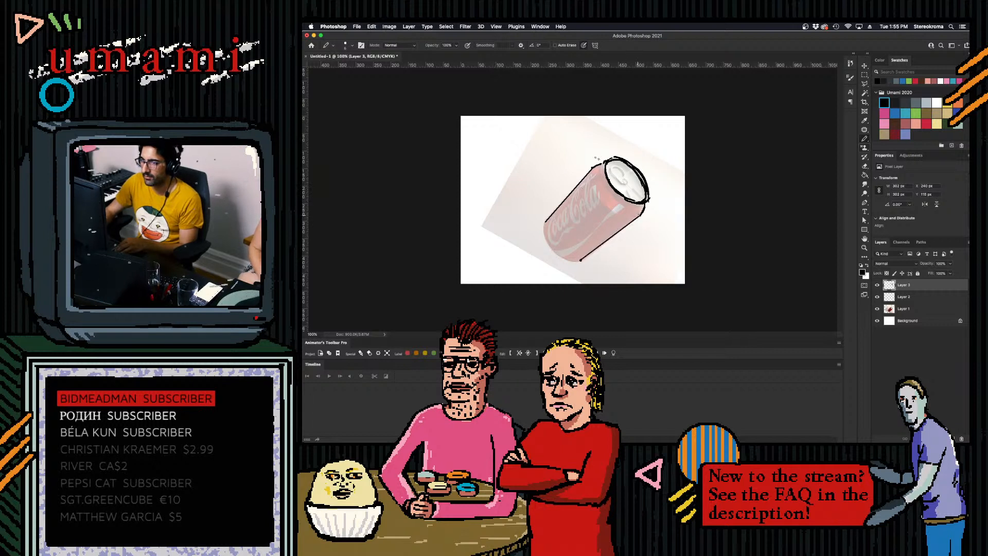
drag(546, 221, 557, 257)
key(super+z)
drag(583, 261, 558, 257)
key(super+z)
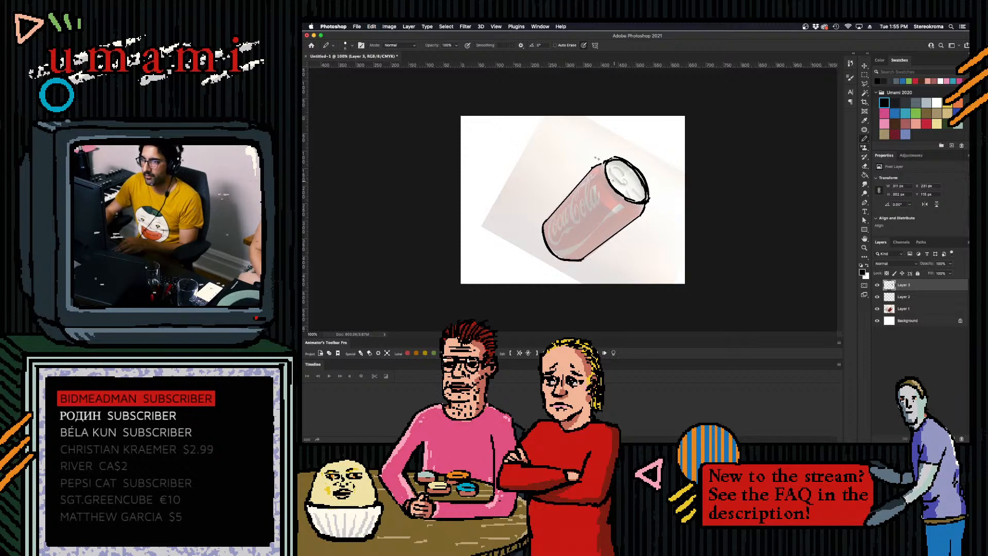
- Trace the shoulder curves below the lid and clean up the doubled line of the lid rim
mouse_move(593, 167)
mouse_down()
mouse_move(591, 185)
mouse_move(639, 205)
mouse_up()
key(super+z)
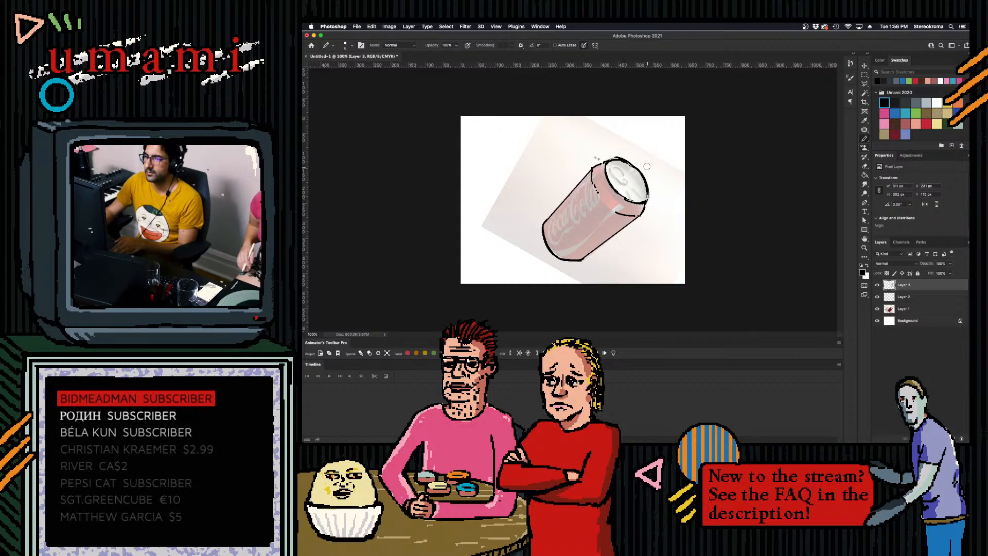
mouse_move(613, 155)
mouse_down()
mouse_move(629, 155)
mouse_move(618, 155)
mouse_up()
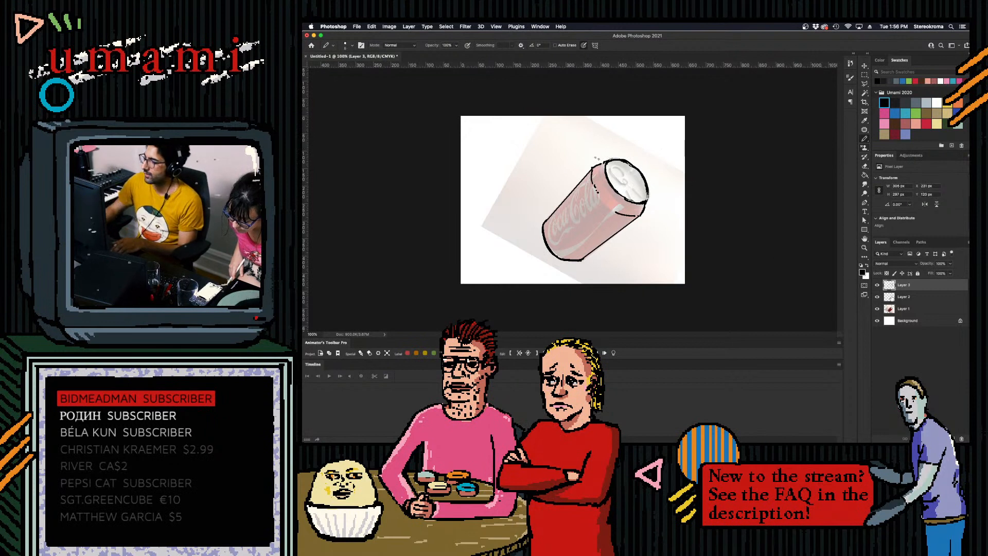
- Hide the can photo and sketch a small face with eyes, brows, nose and mouth inside the oval lid
click(877, 309)
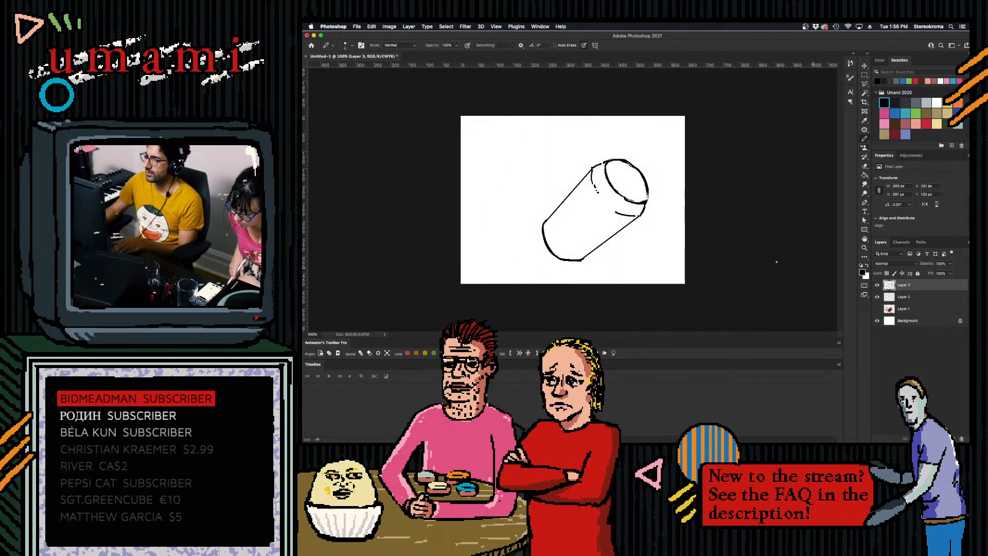
drag(609, 176, 620, 173)
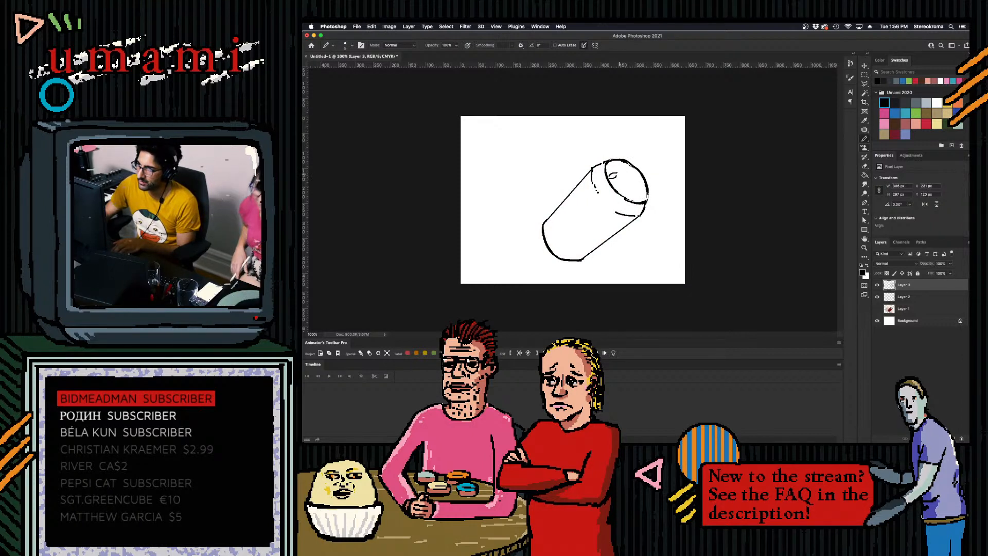
drag(624, 171, 634, 169)
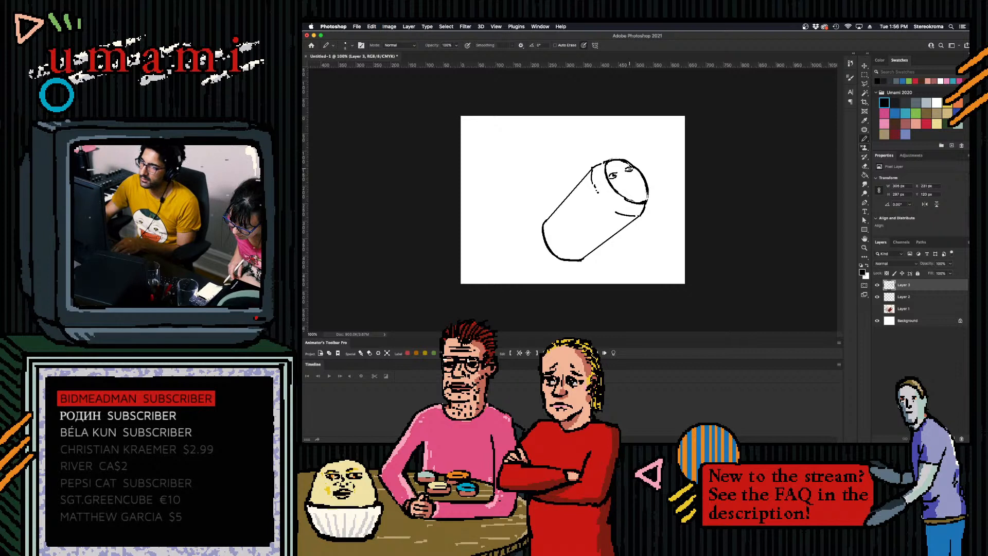
drag(609, 180, 623, 177)
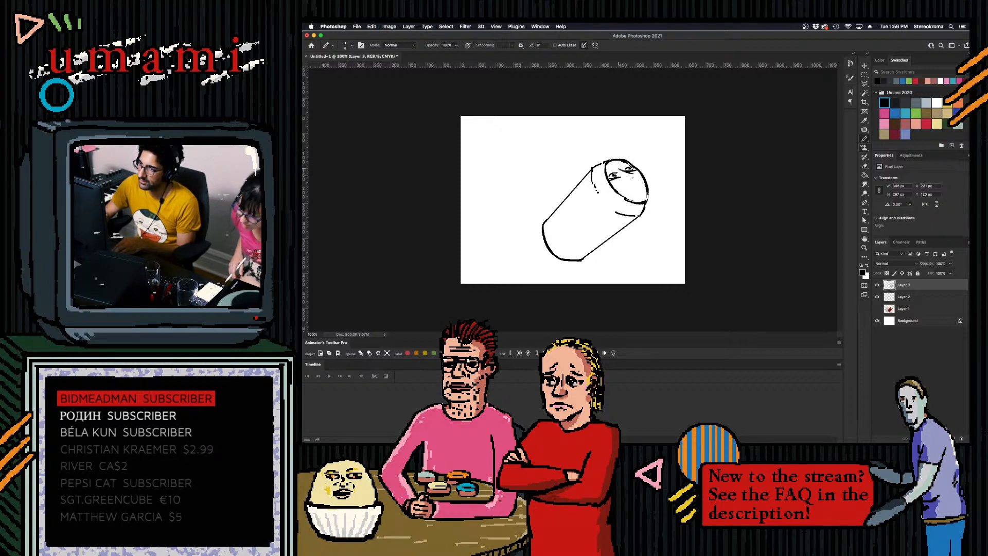
drag(624, 178, 635, 180)
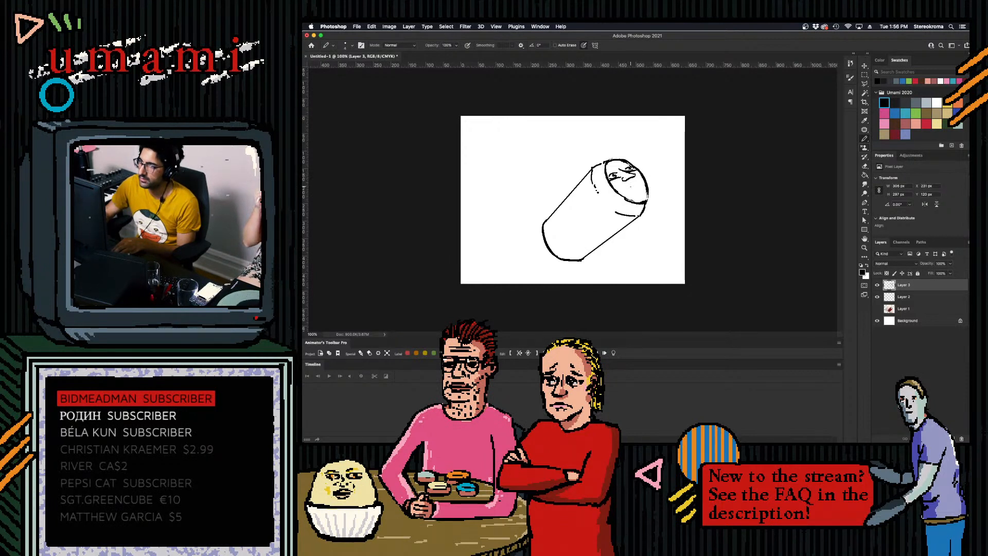
drag(617, 180, 639, 180)
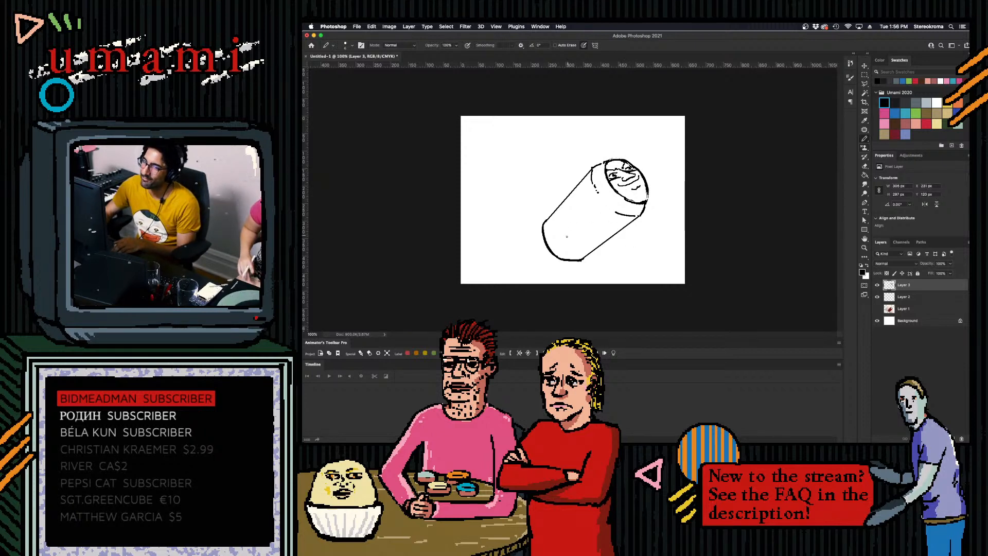
- Toggle the can photo's visibility to compare it with the line drawing, leaving the photo shown
click(877, 308)
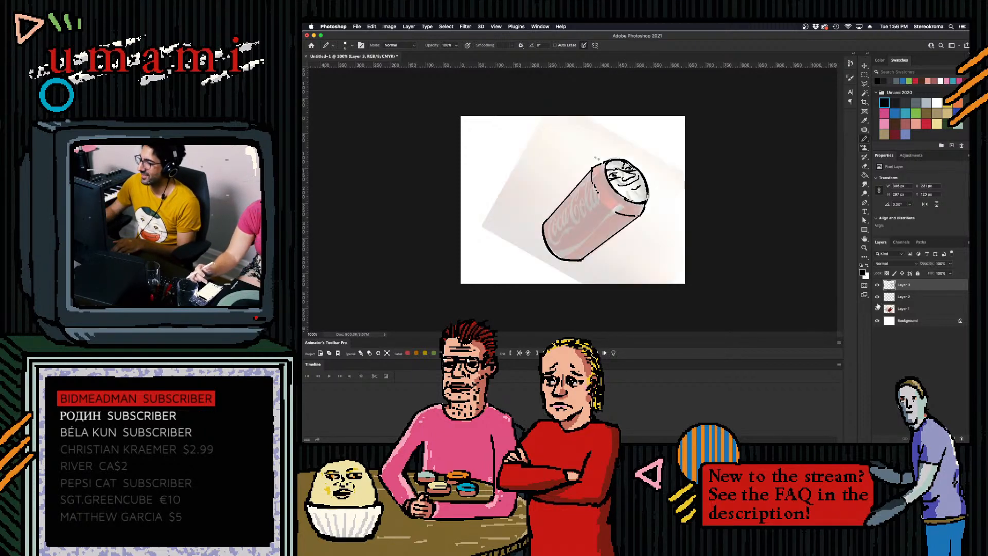
click(878, 307)
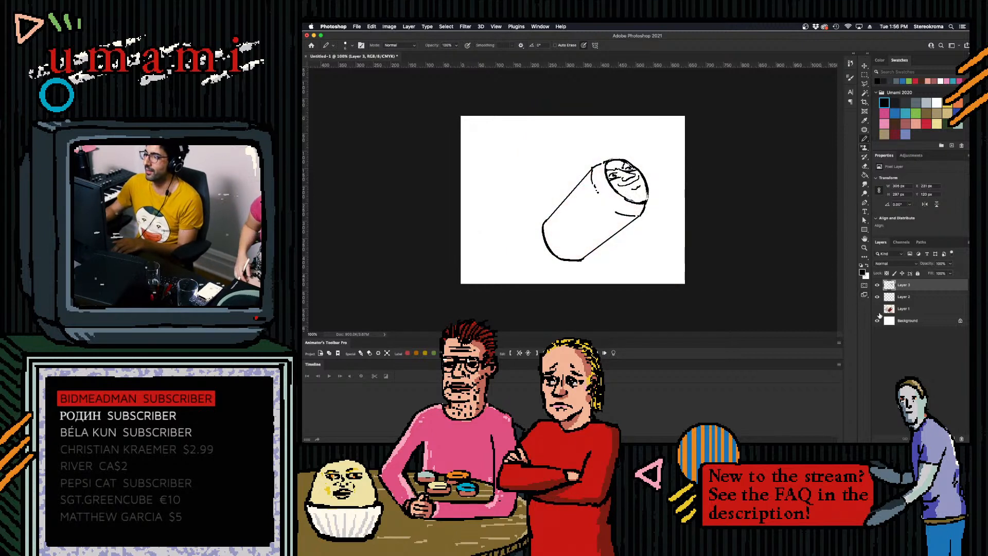
click(878, 309)
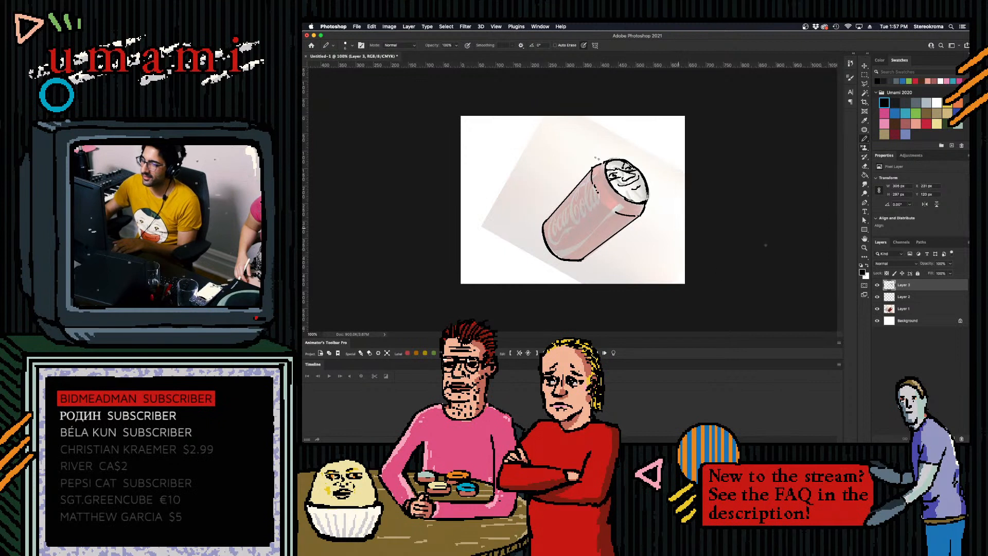
- Add a new top layer, shrink the brush and try tracing the can's logo lettering, undoing the strokes
click(953, 437)
key(bracketleft)
key(bracketleft)
key(bracketleft)
key(bracketleft)
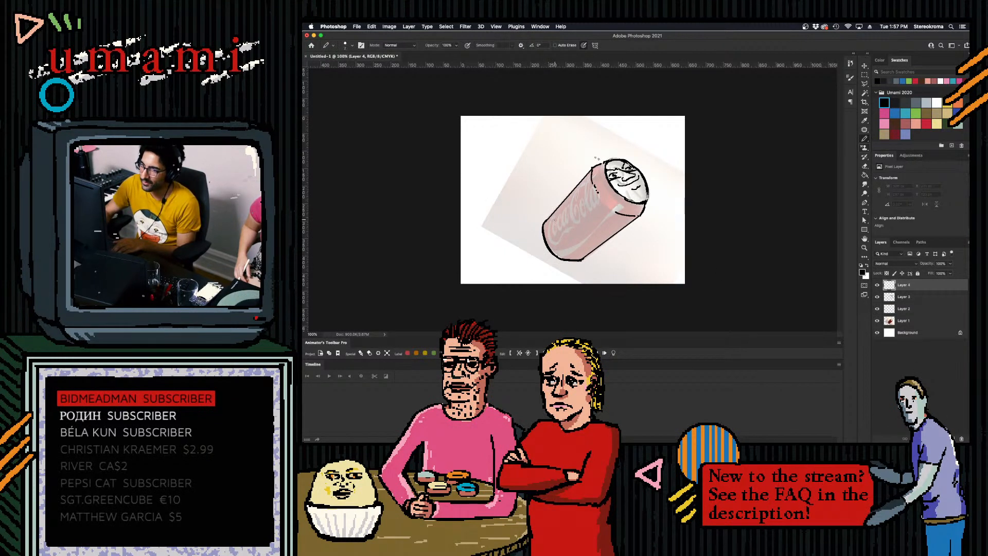
drag(556, 217, 560, 246)
key(super+z)
key(super+z)
- Restore the can photo to full opacity and apply Threshold, lowering the level until the logo reads white on black
click(911, 320)
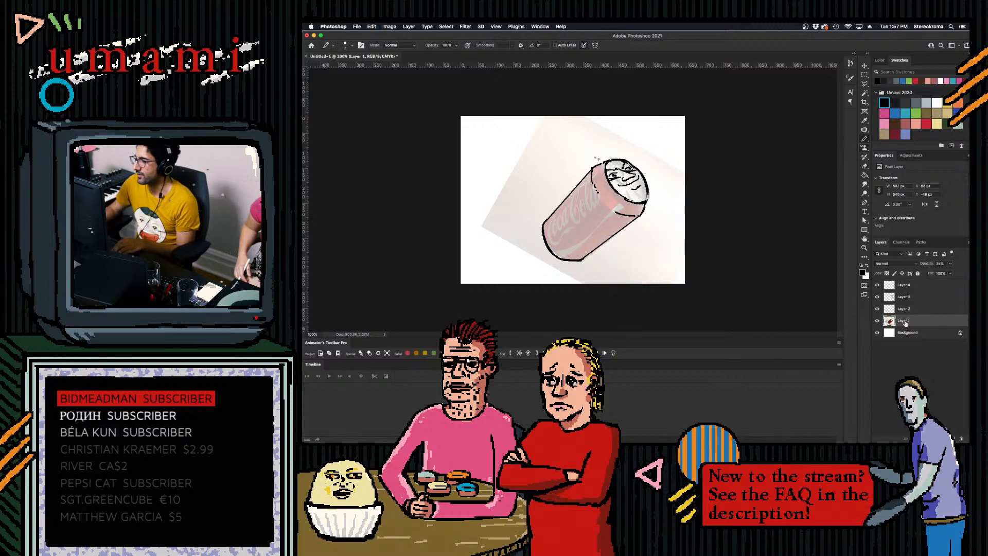
drag(950, 263, 970, 272)
click(389, 26)
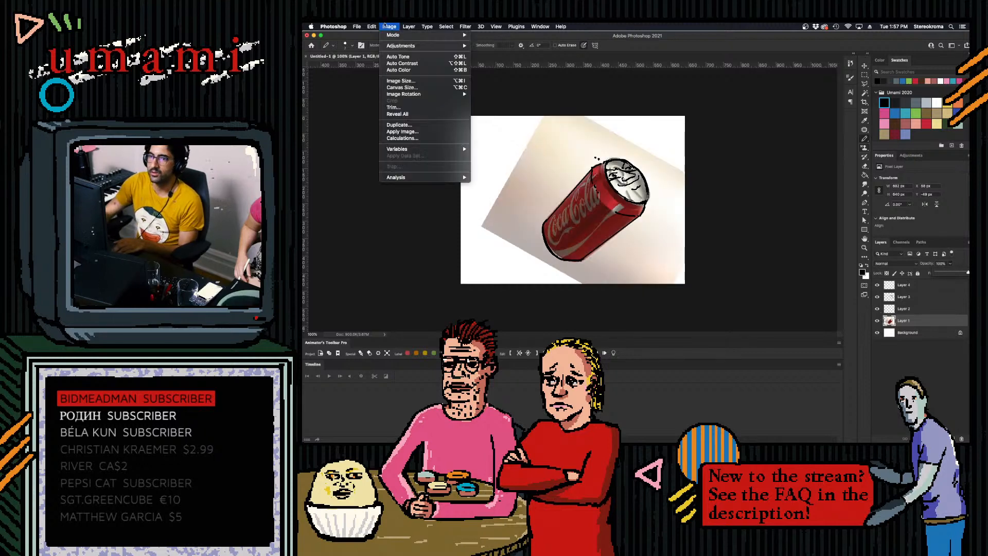
mouse_move(404, 46)
click(491, 140)
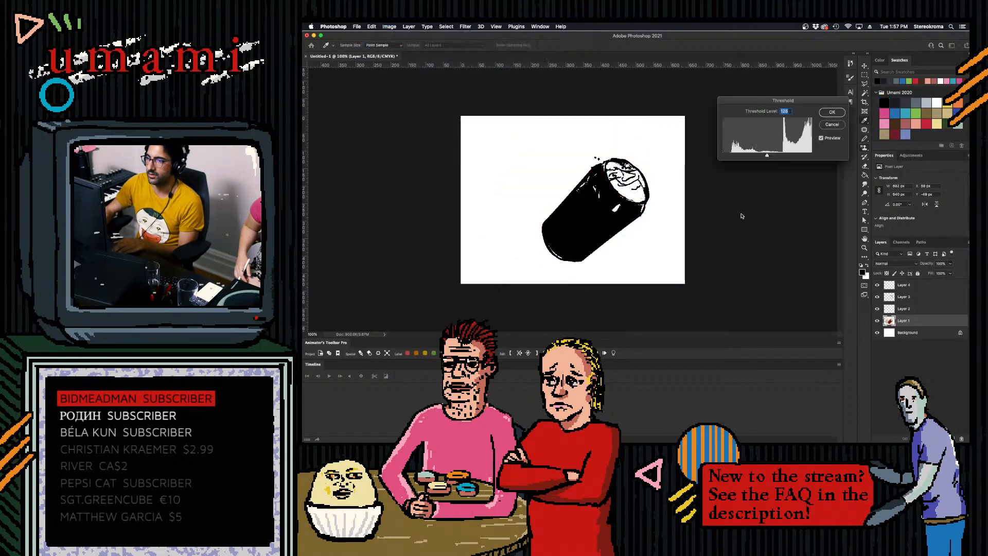
drag(767, 155, 745, 159)
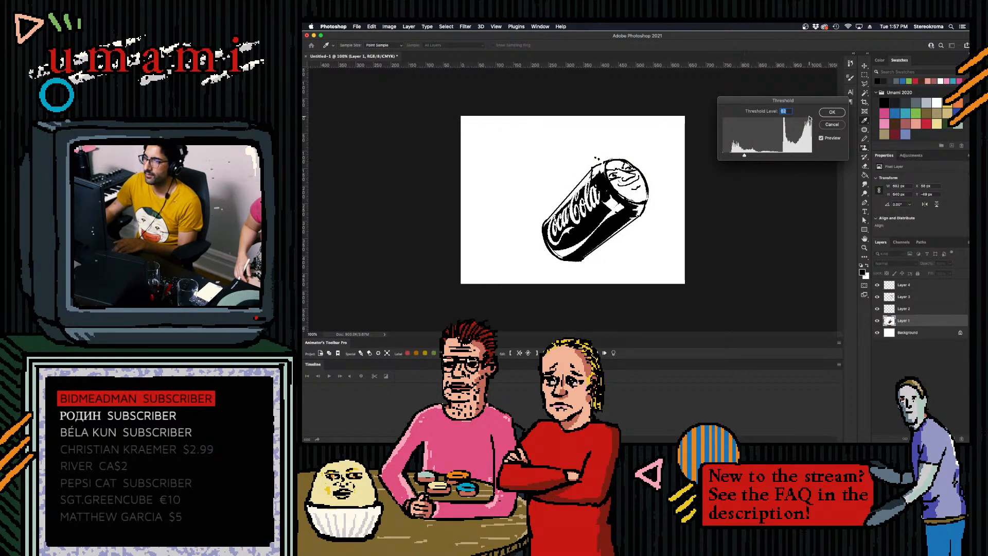
click(828, 115)
key(b)
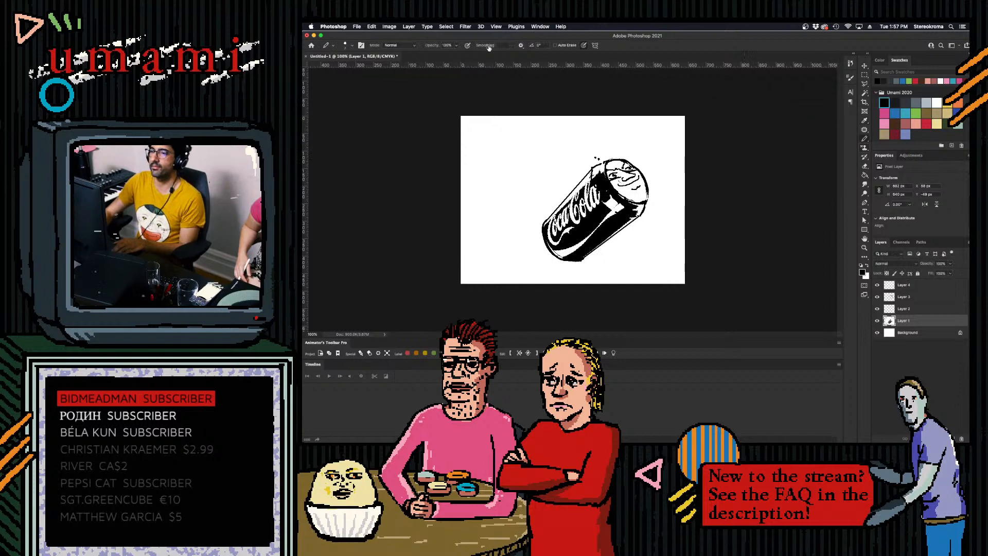
- Try inverting the colours of the thresholded can layer, and undo the inversion
click(390, 27)
mouse_move(446, 27)
click(455, 96)
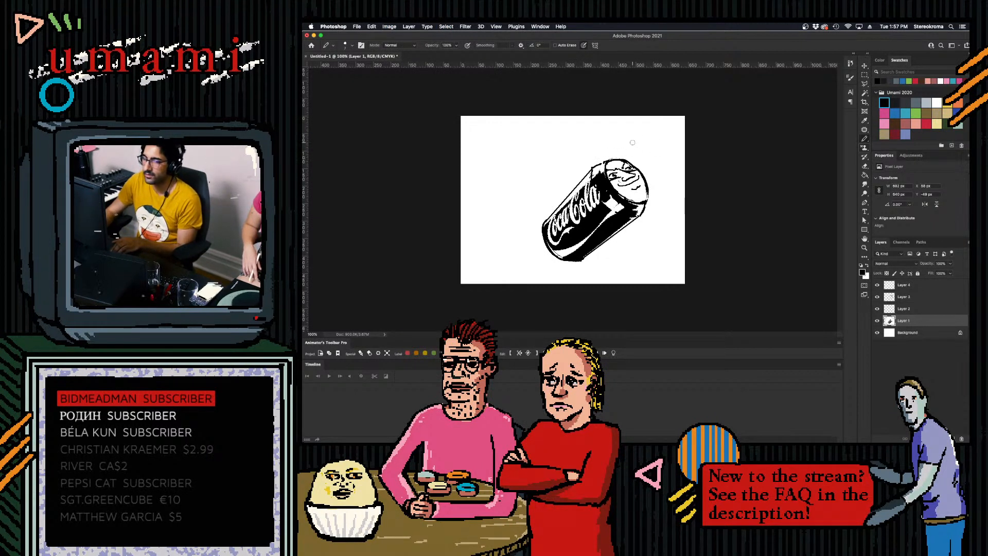
key(ctrl+i)
key(ctrl+z)
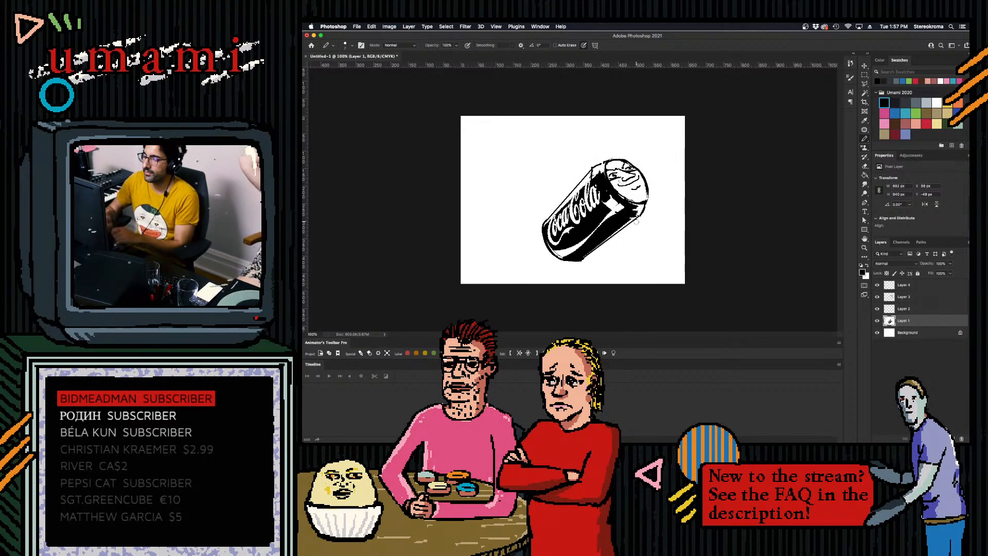
- Fill the can's black body with red using the Paint Bucket, undoing the first fill and toggling the Contiguous option before refilling
click(865, 175)
click(926, 123)
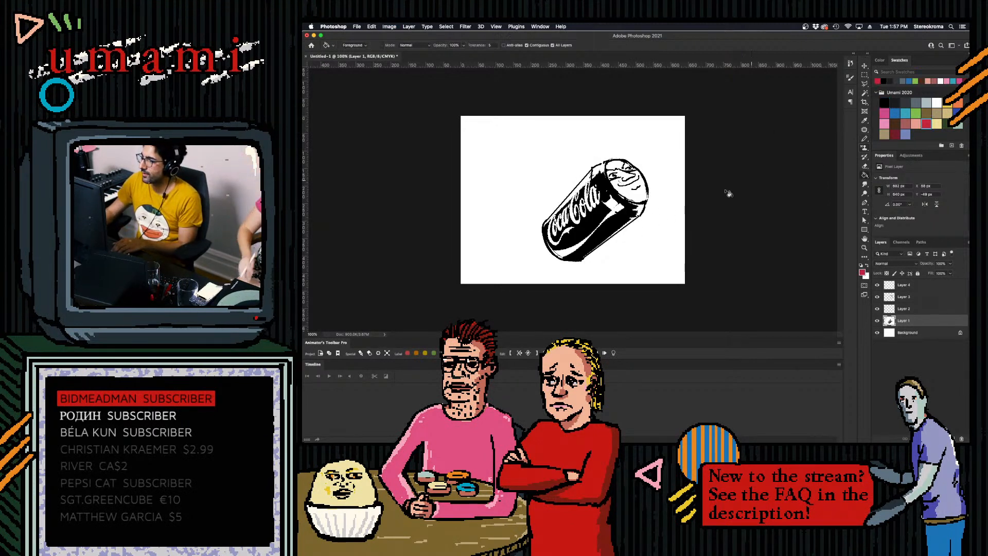
click(613, 224)
key(ctrl+z)
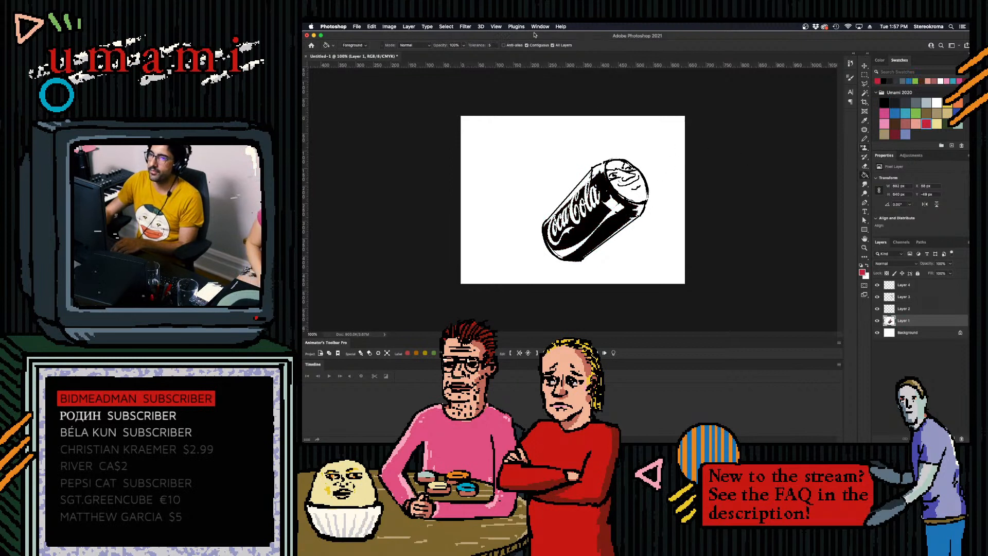
click(527, 44)
click(613, 225)
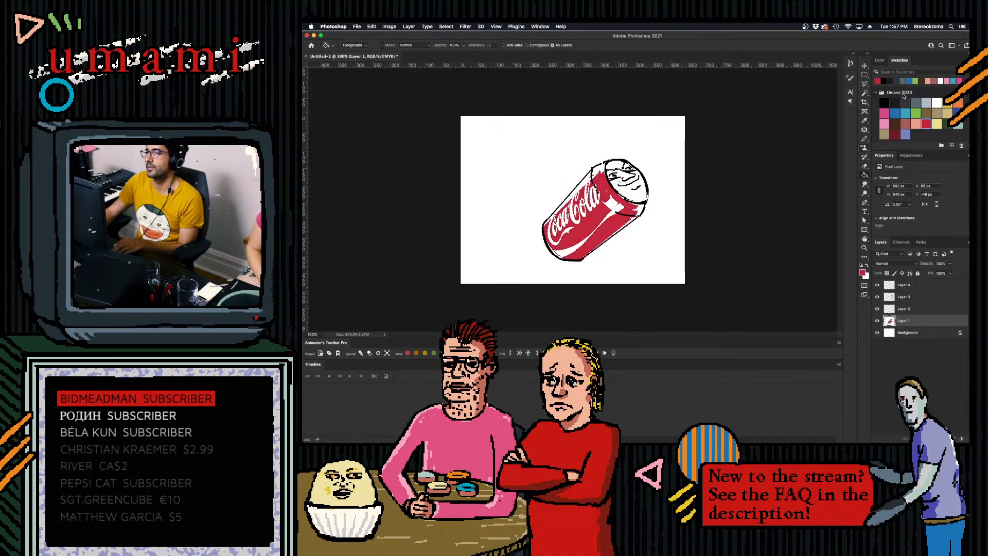
- Brush red over the unwanted white patches and reduce the white highlight streaks on the can's body, adjusting the brush size
key(b)
key(bracketright)
mouse_move(607, 191)
mouse_down()
mouse_move(615, 205)
mouse_move(601, 220)
mouse_up()
key(bracketleft)
key(bracketleft)
key(bracketleft)
drag(557, 250, 579, 244)
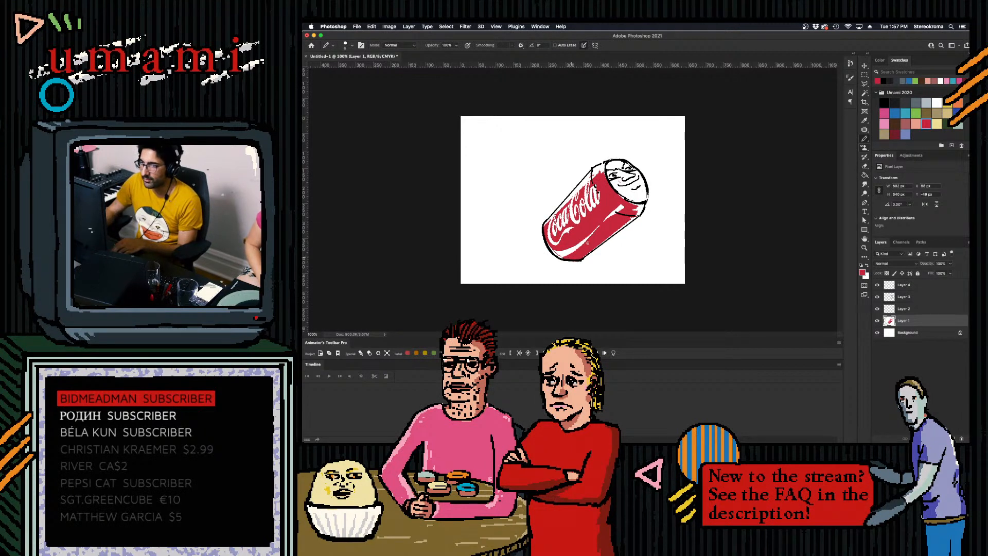
drag(632, 218, 590, 253)
key(super+z)
drag(634, 217, 587, 253)
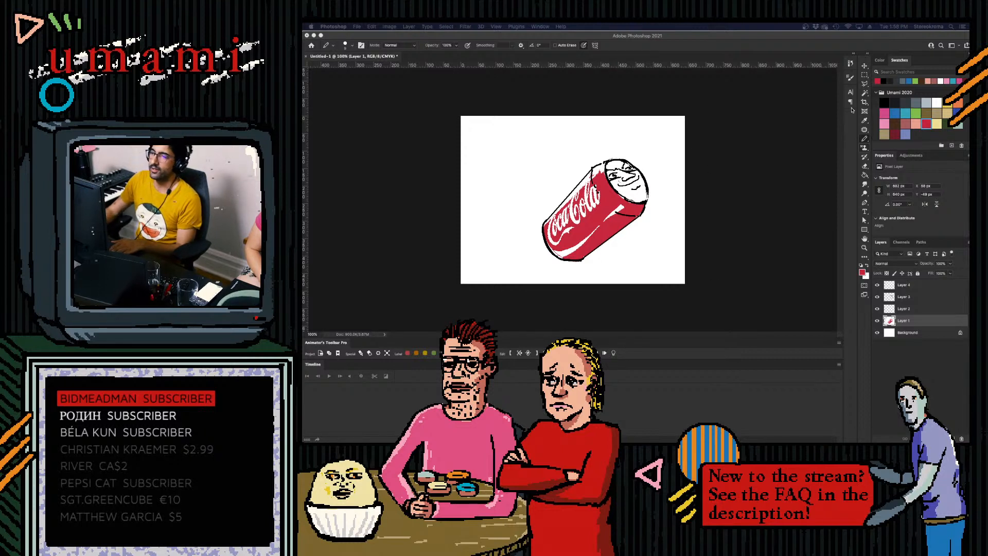
- Paint the can's lid light grey with an enlarged brush
click(926, 103)
key(bracketright)
key(bracketright)
key(bracketright)
key(bracketright)
mouse_move(616, 166)
mouse_down()
mouse_move(633, 185)
mouse_move(636, 170)
mouse_move(640, 188)
mouse_up()
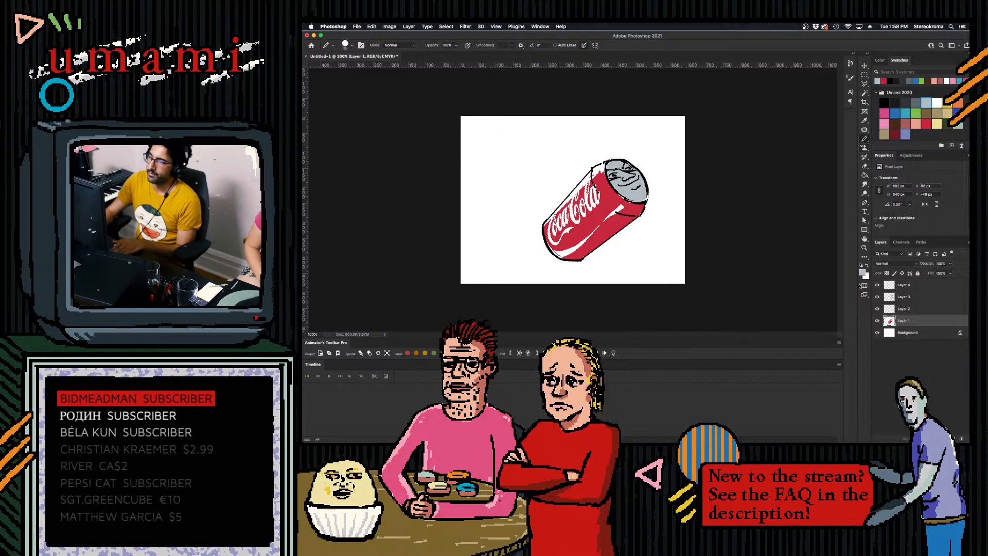
- Add a new layer between the background and the can, and try a dark red stroke behind the can's upper edge
click(919, 337)
click(952, 438)
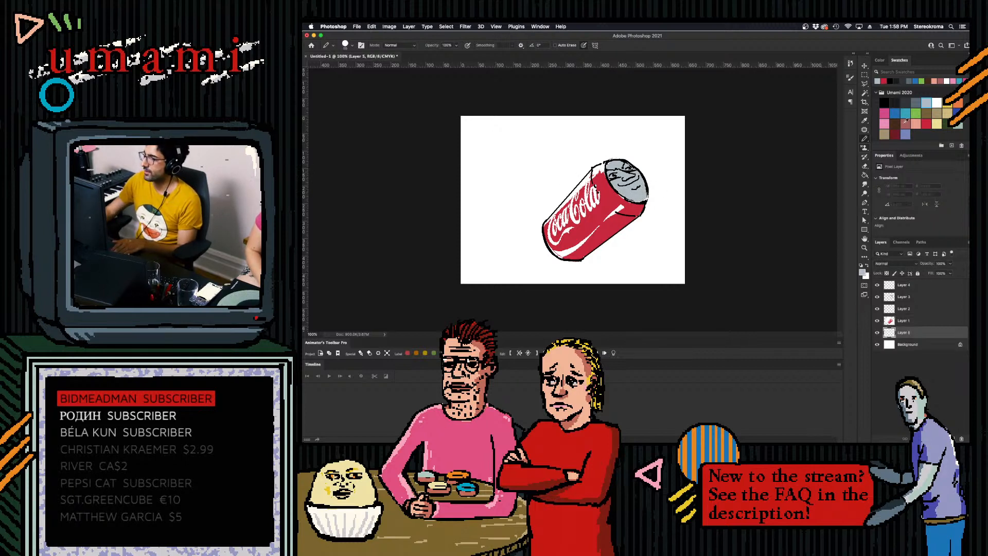
click(896, 135)
key(bracketright)
key(bracketright)
drag(599, 175, 590, 181)
- Select the white around the can with the Magic Wand, delete it from the can layer and deselect
key(alt+bracketright)
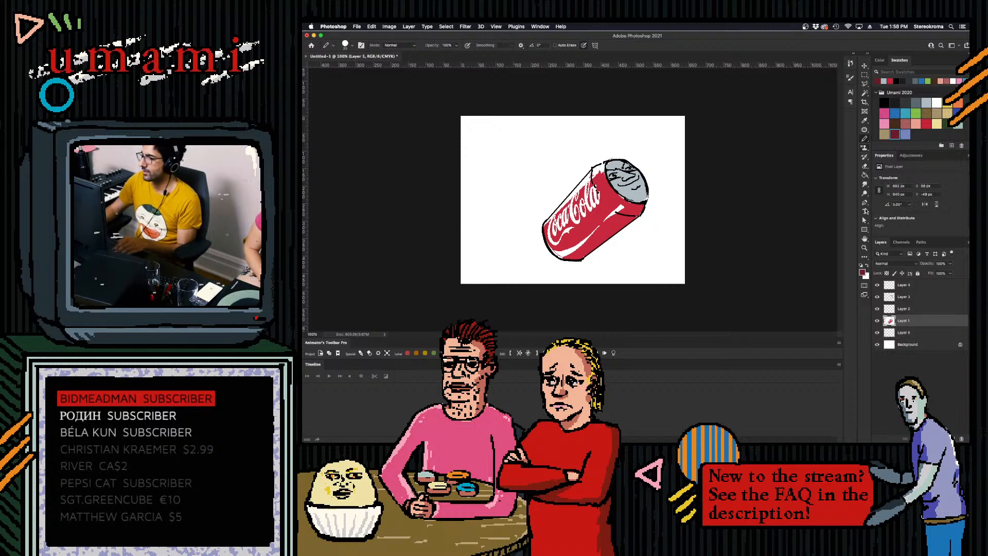
click(864, 95)
click(604, 168)
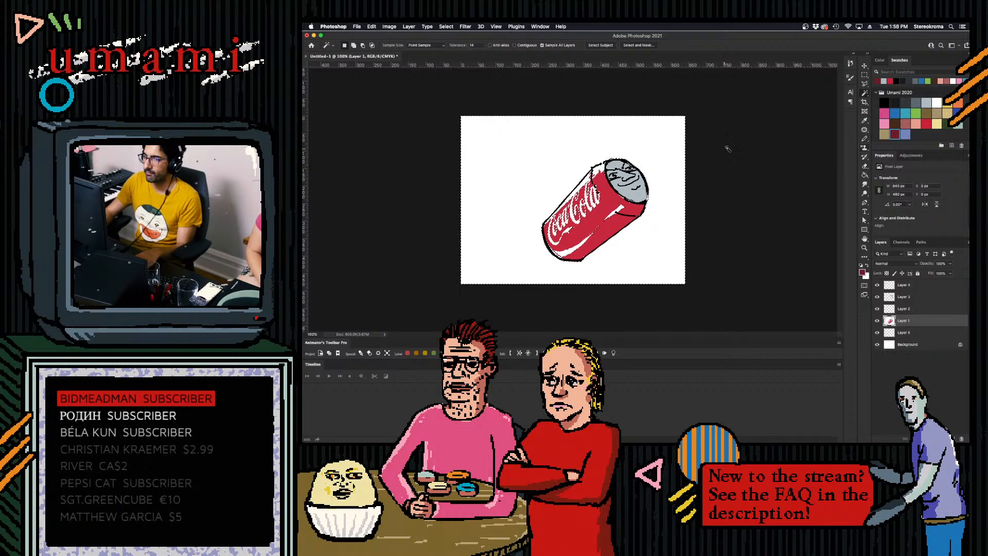
click(864, 74)
key(ctrl+d)
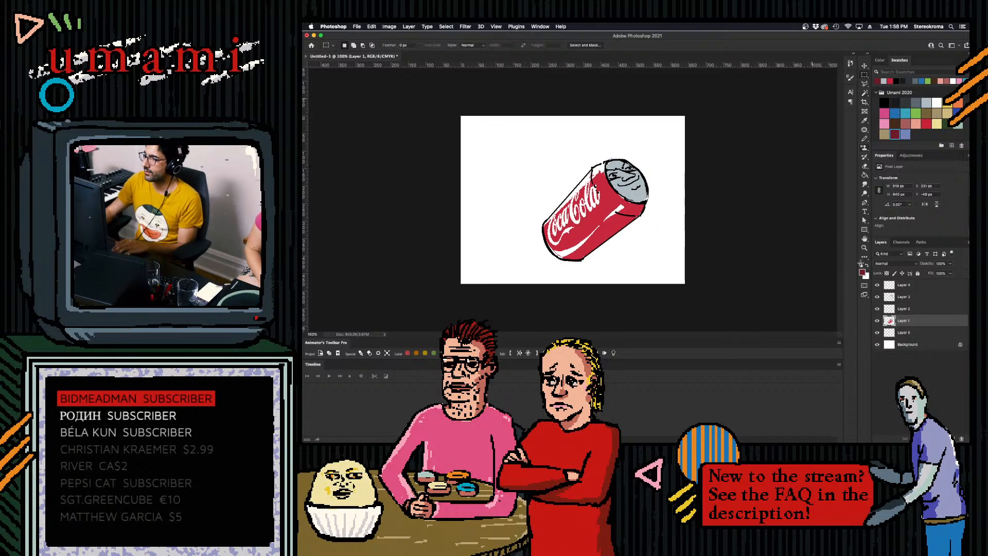
- Paint dark red with a smaller brush on the layer beneath the can to fill the gaps along its upper edge
click(901, 334)
click(865, 138)
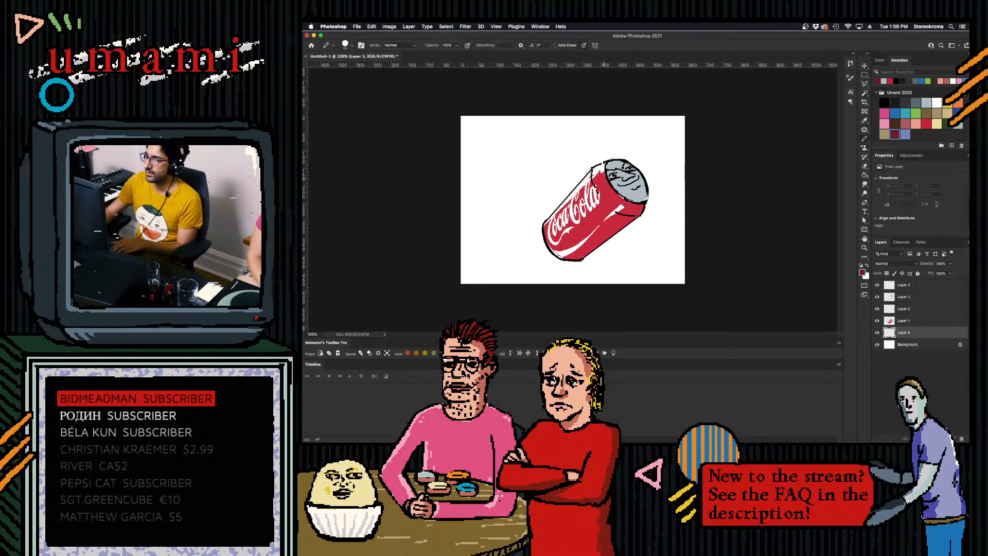
key(bracketleft)
key(bracketleft)
key(bracketleft)
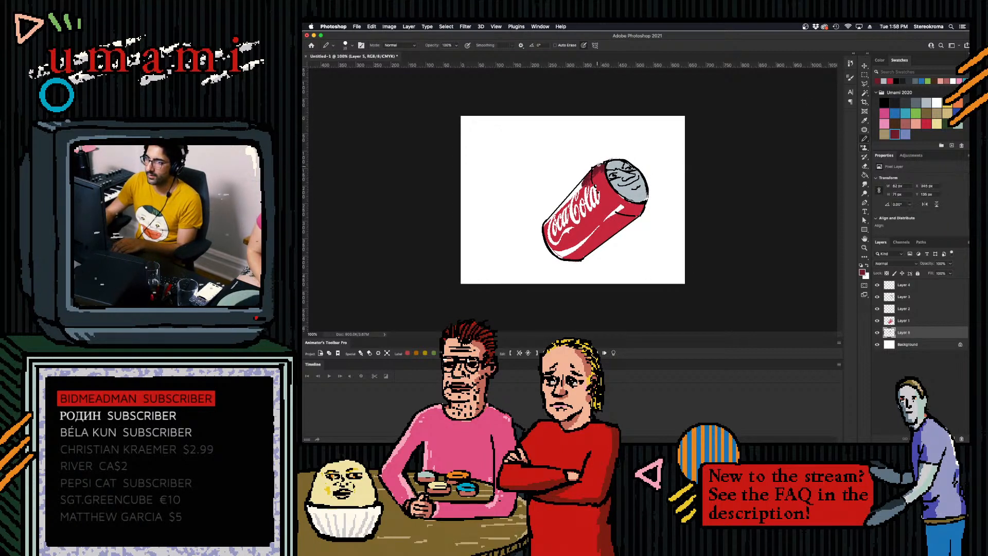
mouse_move(602, 169)
mouse_down()
mouse_move(596, 231)
mouse_move(565, 260)
mouse_up()
key(super+z)
click(586, 177)
- Paint dark red shading along the can's lower edge and beside the lid on the can layer
key(])
key(])
key(])
key([)
click(910, 321)
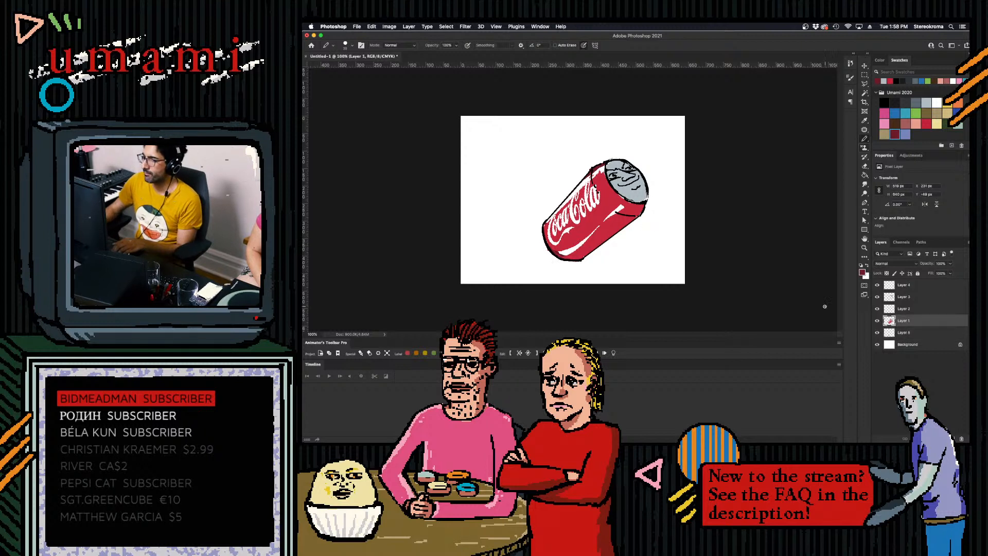
mouse_move(638, 216)
mouse_down()
mouse_move(576, 259)
mouse_move(645, 202)
mouse_up()
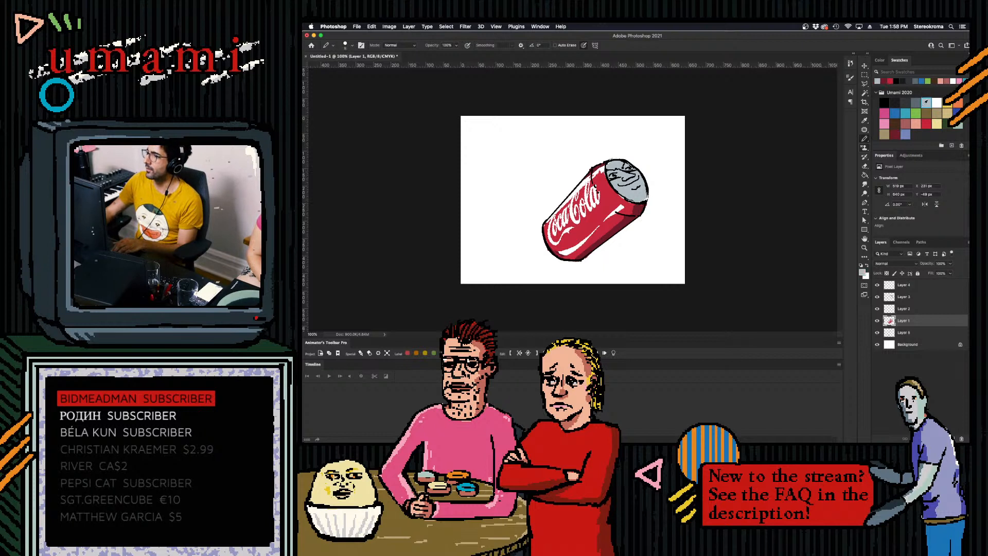
- Paint small white highlights on the grey lid around the face, adjusting the brush size and undoing a stray stroke
click(936, 103)
key(bracketright)
key(bracketright)
key(bracketleft)
key(bracketleft)
key(bracketleft)
key(bracketleft)
drag(621, 171, 644, 172)
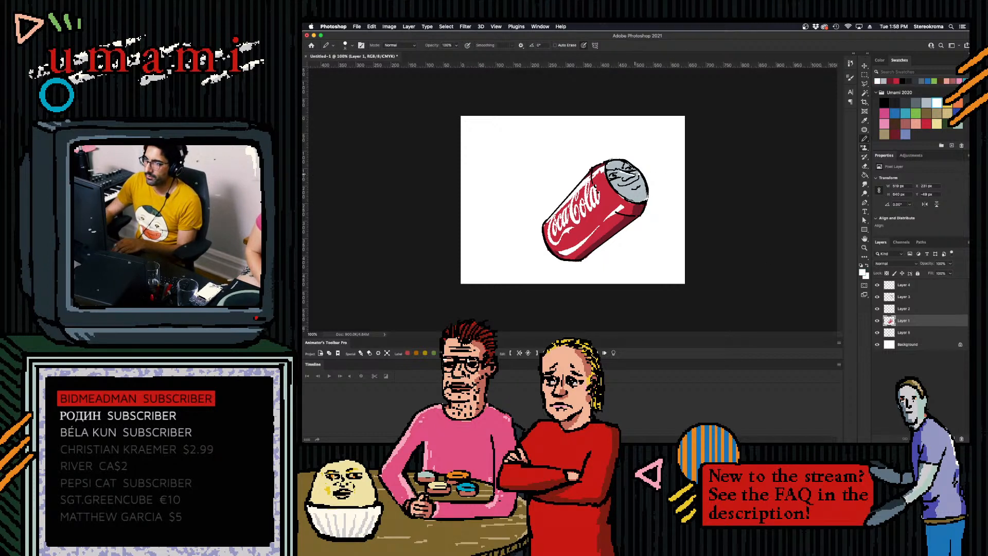
key(super+z)
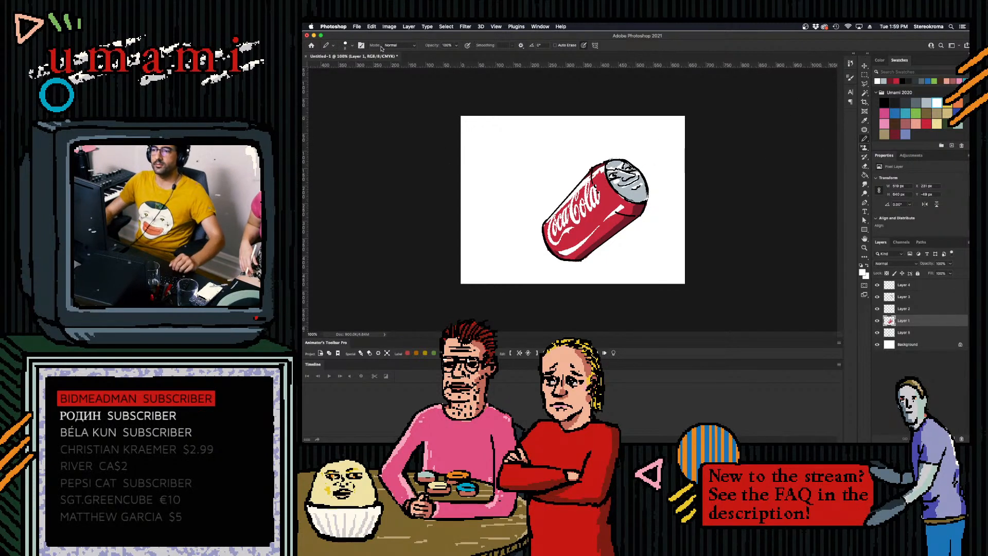
- Save the document to the Desktop as Can.psd with Maximize Compatibility on
click(357, 26)
click(379, 106)
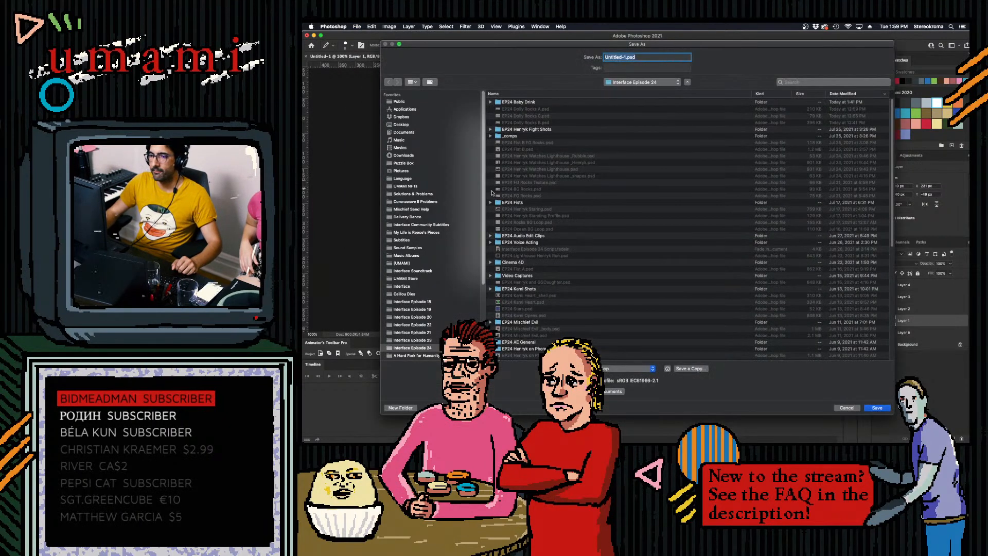
click(402, 125)
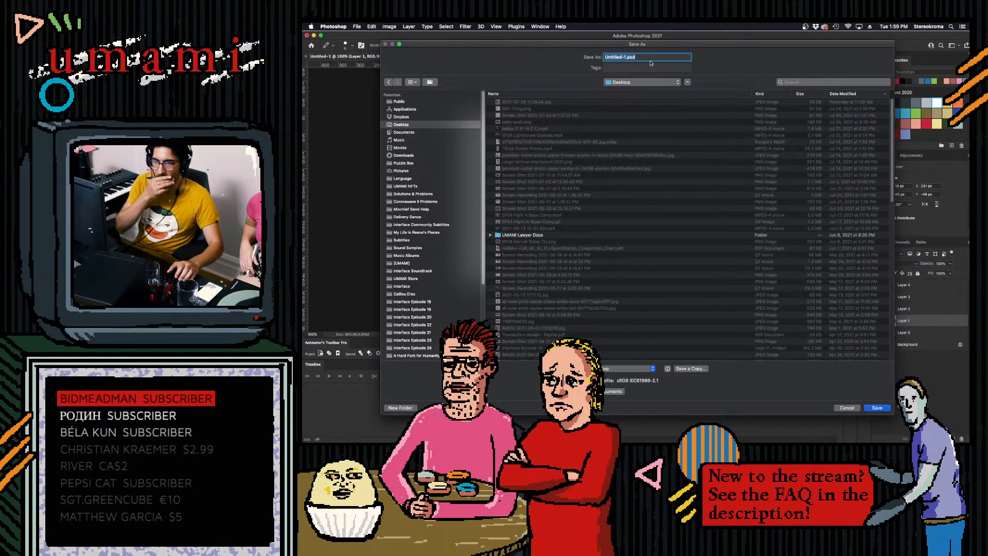
text(Car)
key(Return)
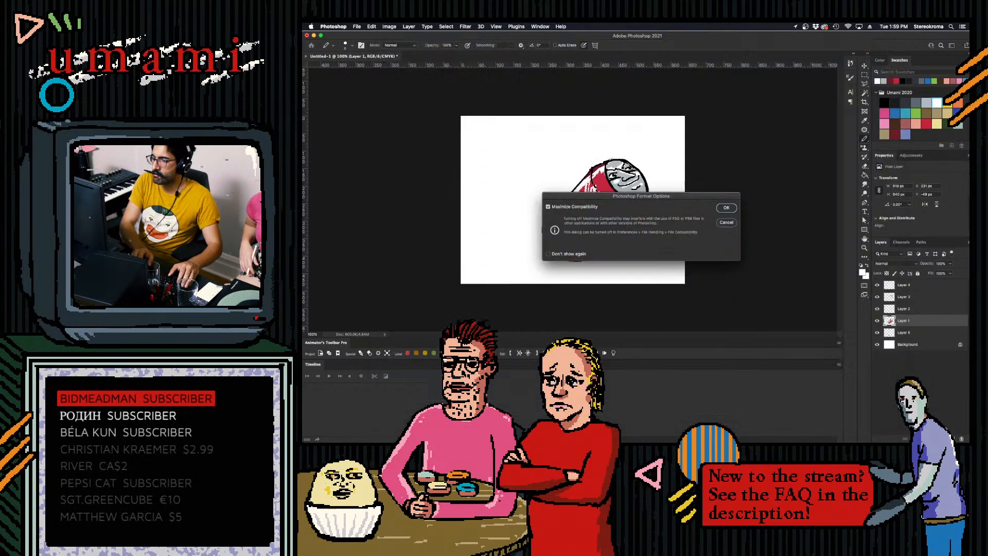
key(Return)
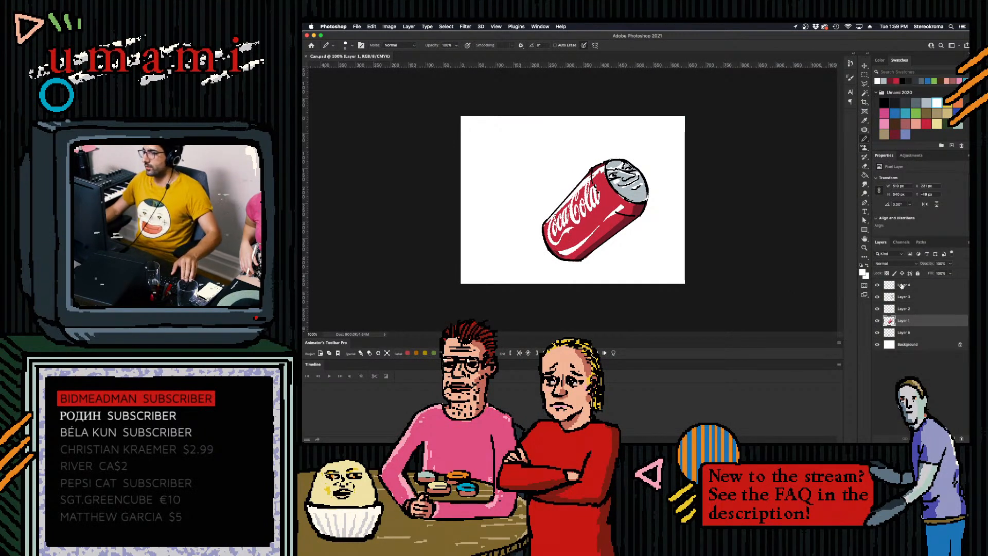
- Merge the can's artwork layers into one and add a new top layer, with black as the drawing colour
shift+click(905, 283)
key(super+e)
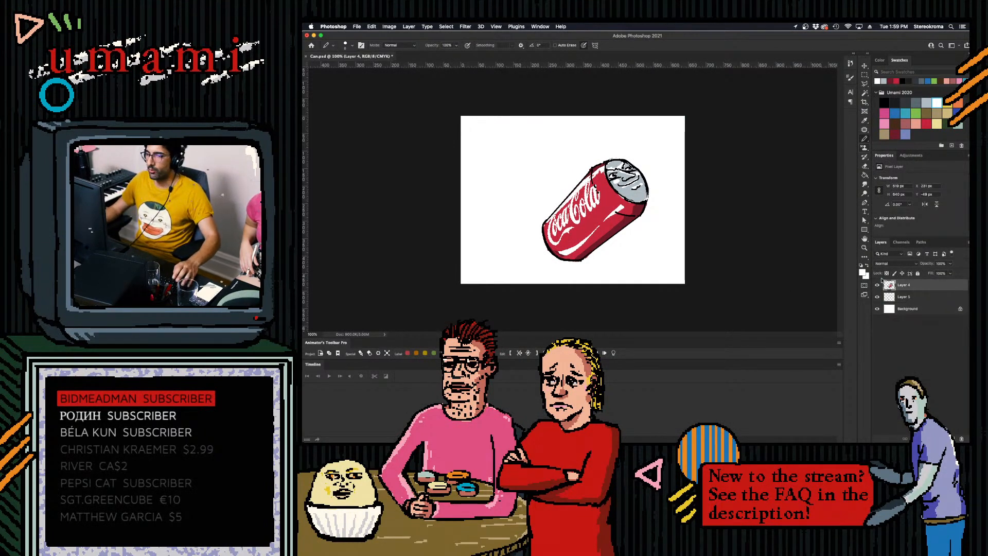
click(884, 103)
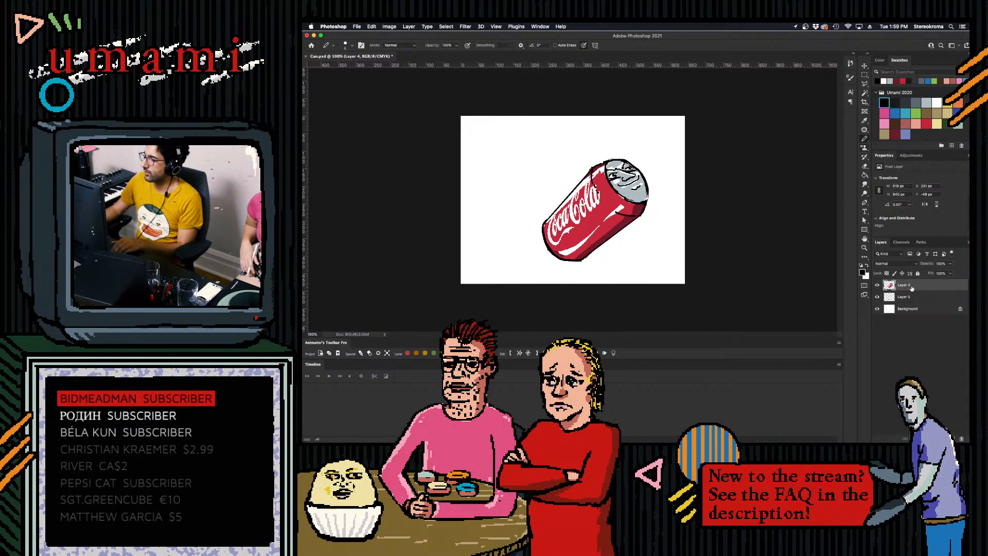
click(951, 438)
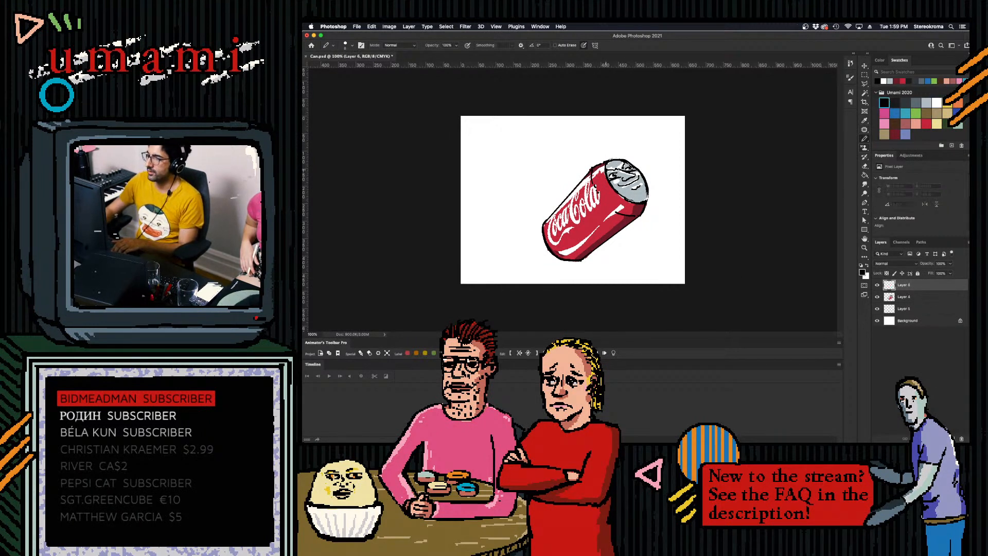
- Draw two thin black limbs with small feet hanging below the front half of the can, redoing strokes as needed
drag(599, 217, 614, 266)
key(super+z)
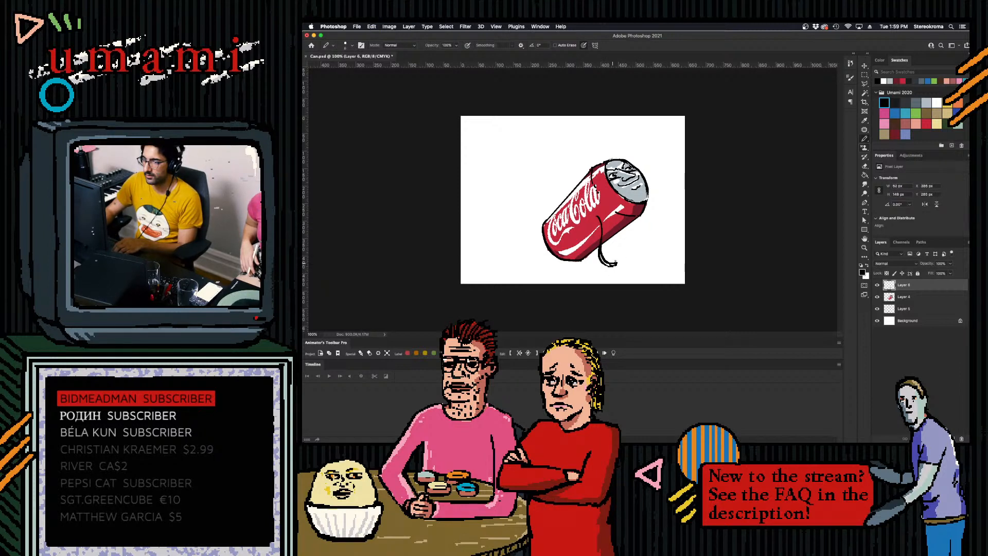
drag(630, 227, 652, 251)
key(super+z)
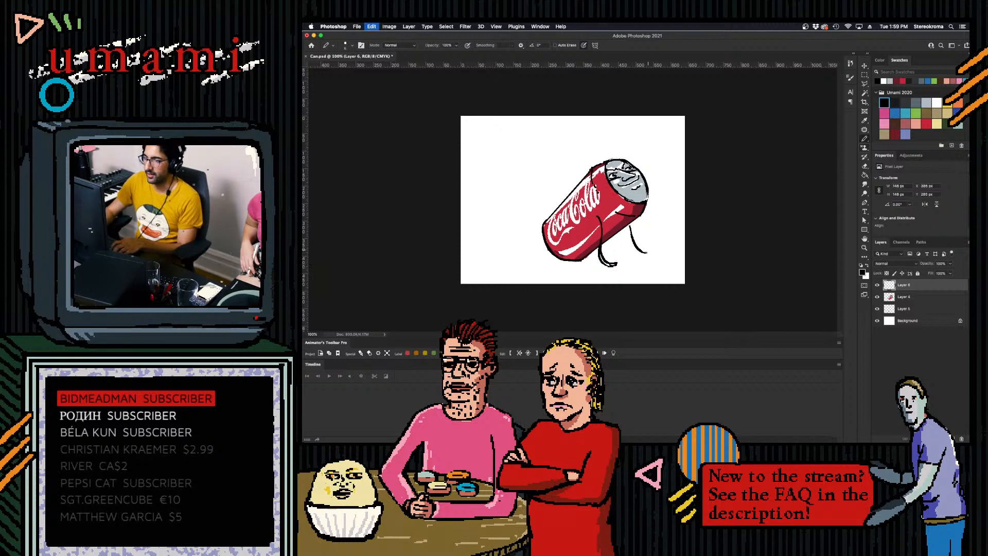
drag(644, 251, 653, 253)
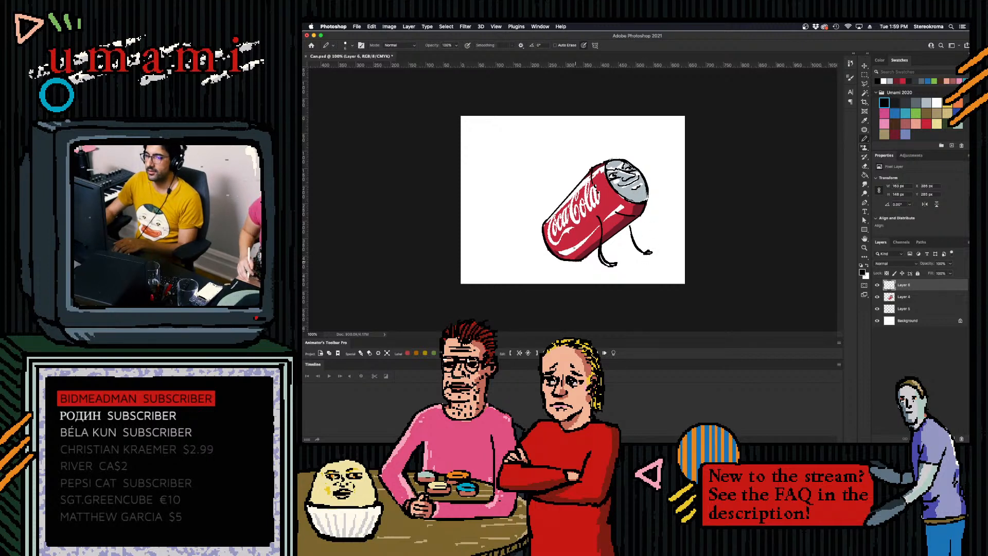
- Draw rounded lobes bulging from the can's lower rear end in black, undoing and redrawing the curves until they close
mouse_move(544, 227)
mouse_down()
mouse_move(561, 265)
mouse_move(580, 263)
mouse_up()
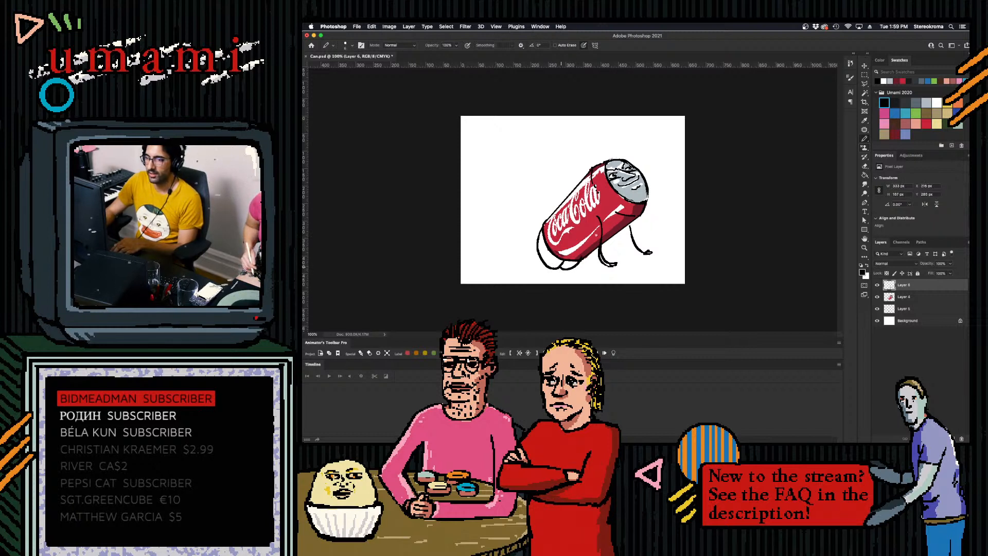
key(super+z)
key(super+z)
key(super+z)
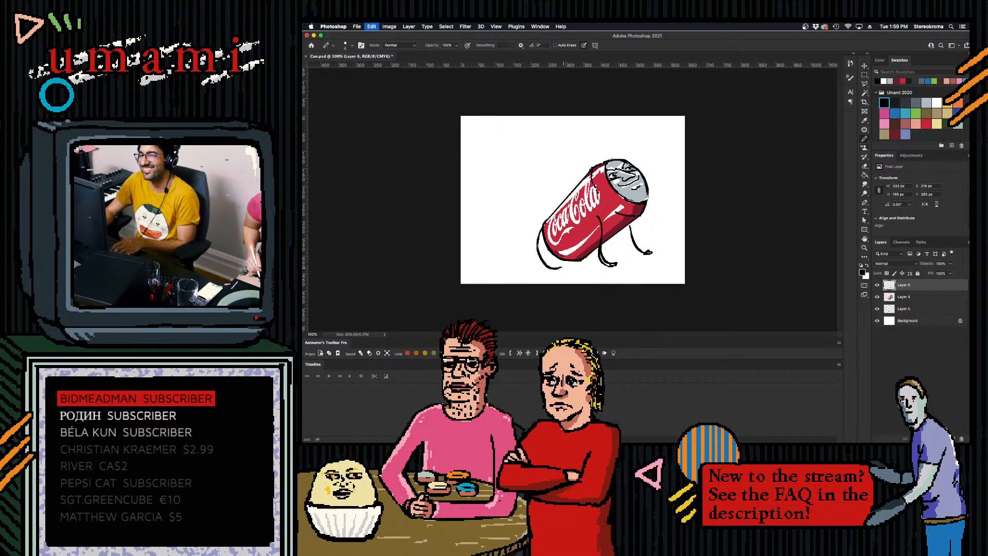
drag(544, 227, 556, 264)
key(super+z)
key(super+z)
mouse_move(542, 228)
mouse_down()
mouse_move(561, 263)
mouse_move(579, 265)
mouse_up()
key(super+z)
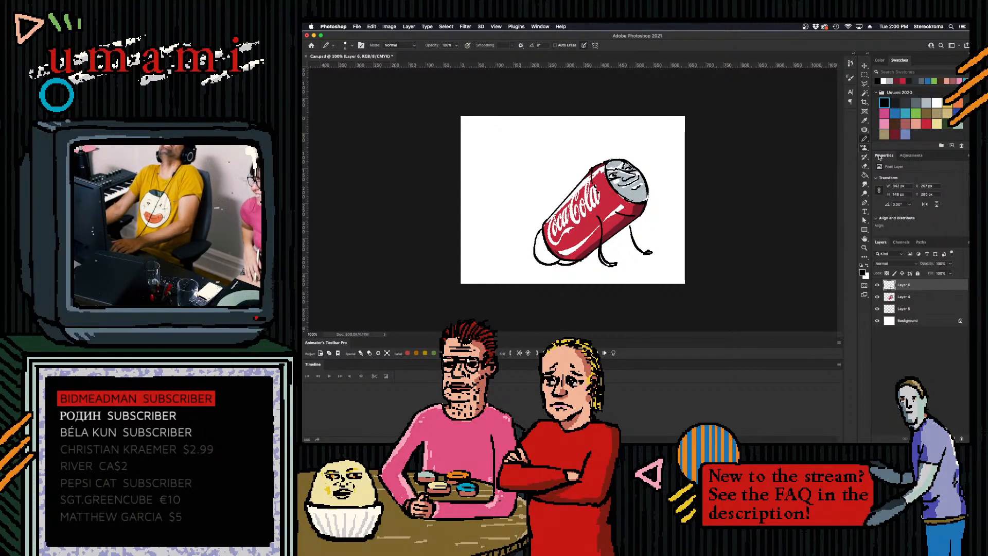
- Fill the rounded lobes at the can's rear end with light grey using the Paint Bucket
click(867, 173)
click(925, 103)
click(564, 261)
key(super+z)
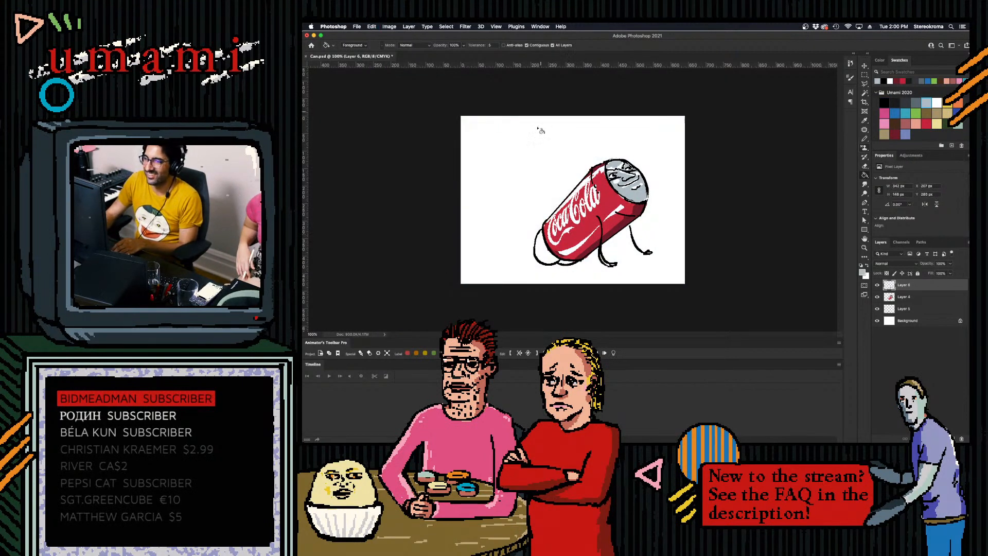
click(546, 254)
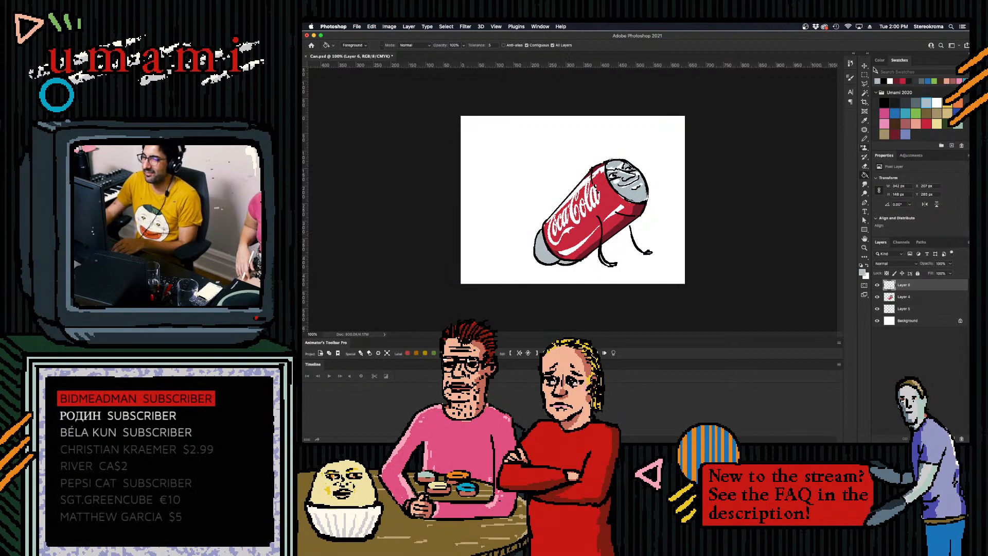
- Draw thin black legs stretching forward under the can from the grey rear lobes, undoing misplaced strokes, and pick a grey swatch
key(b)
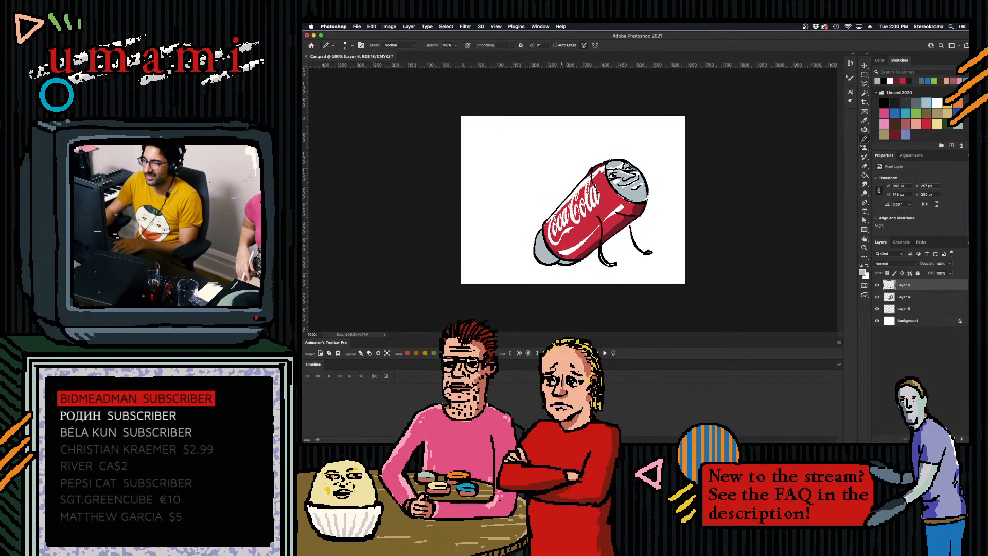
click(884, 103)
mouse_move(570, 264)
mouse_down()
mouse_move(598, 265)
mouse_move(567, 273)
mouse_move(623, 272)
mouse_move(593, 276)
mouse_up()
key(super+z)
key(super+z)
key(super+z)
click(908, 103)
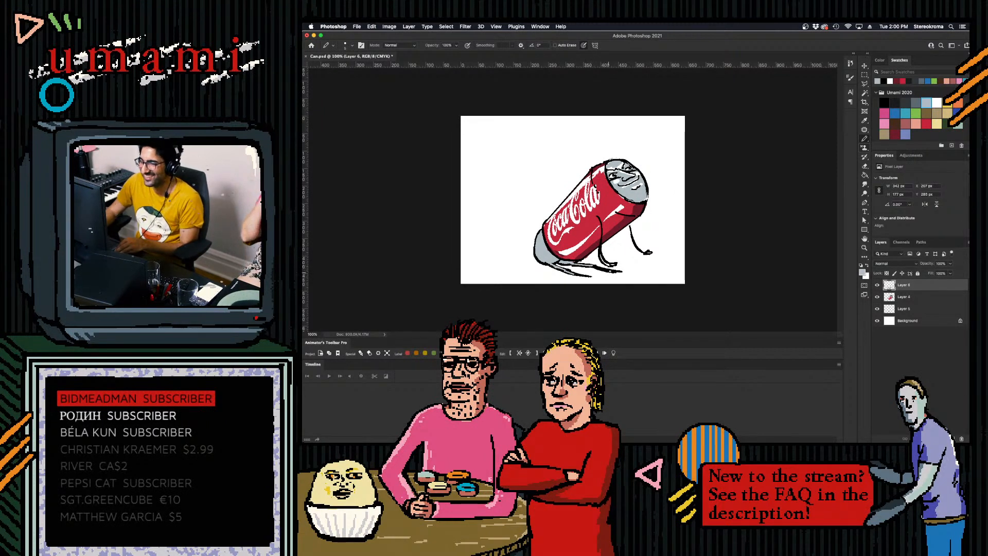
- Draw black foot outlines at the ends of the rear legs stretching under the can and touch them up in light grey
click(884, 103)
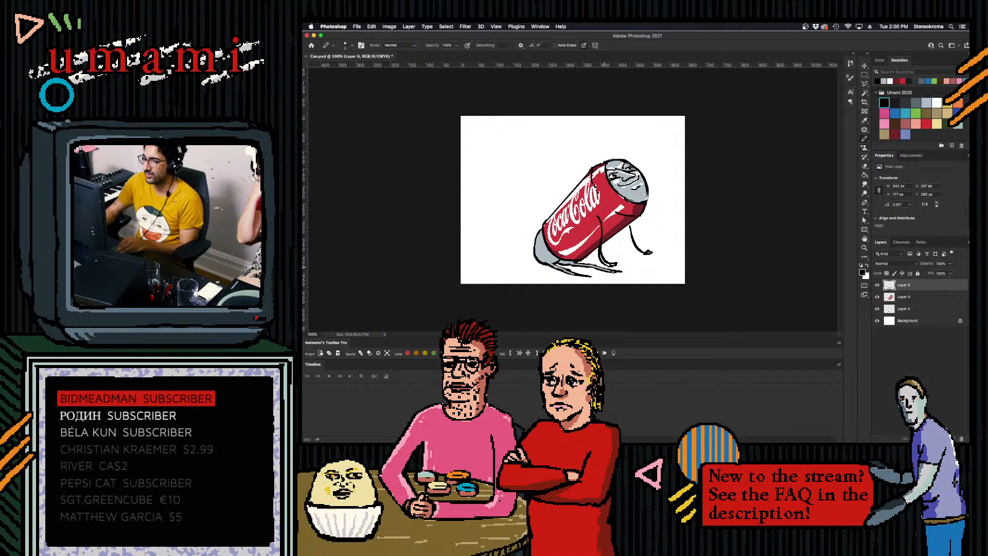
mouse_move(623, 270)
mouse_down()
mouse_move(628, 263)
mouse_move(595, 277)
mouse_up()
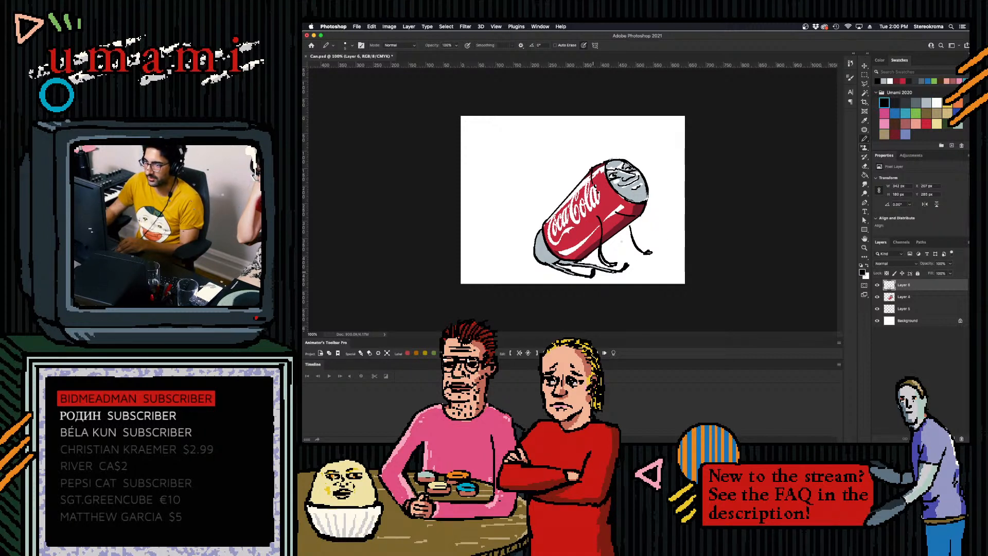
click(926, 103)
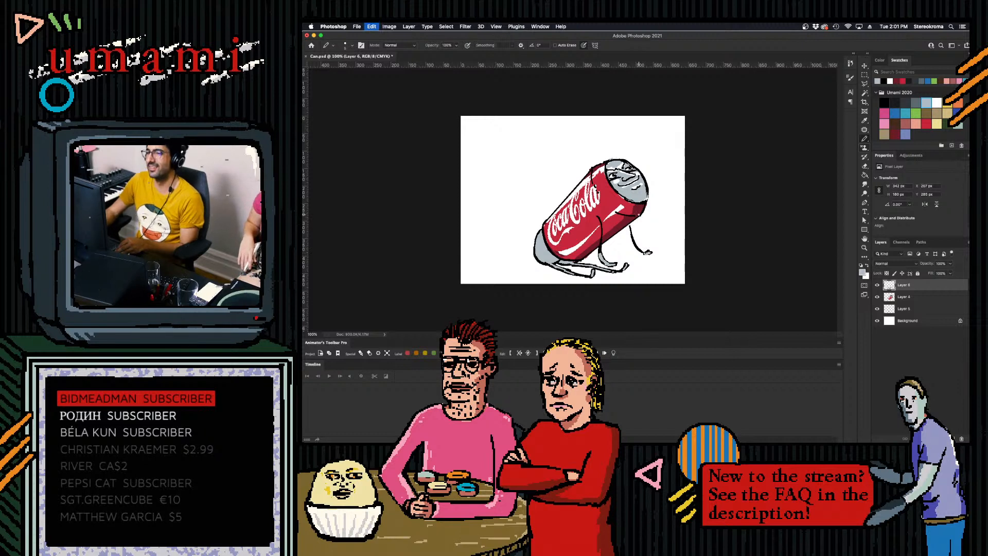
click(884, 103)
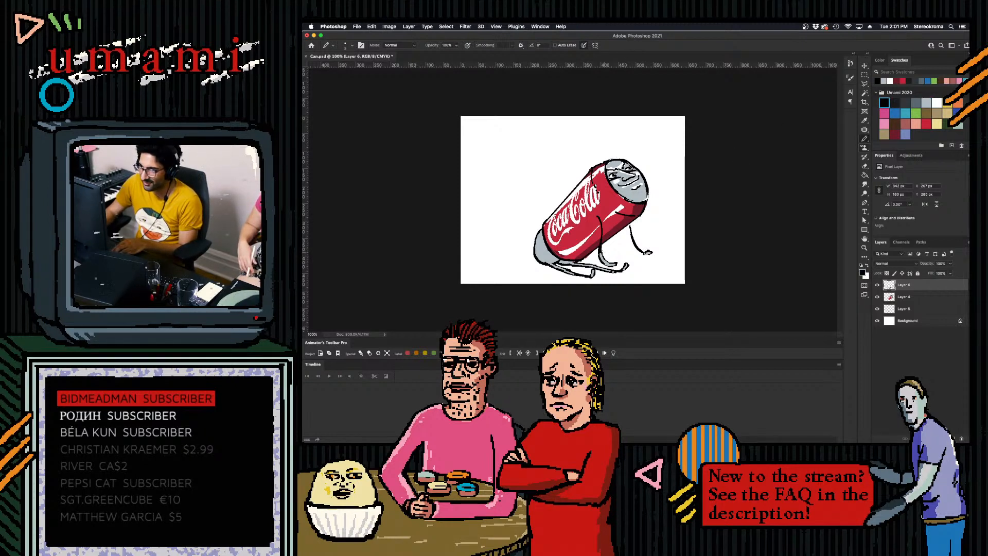
- Add a new layer and paint blush on the lid face's cheeks, replacing the magenta strokes with light pink ones
click(886, 111)
click(953, 438)
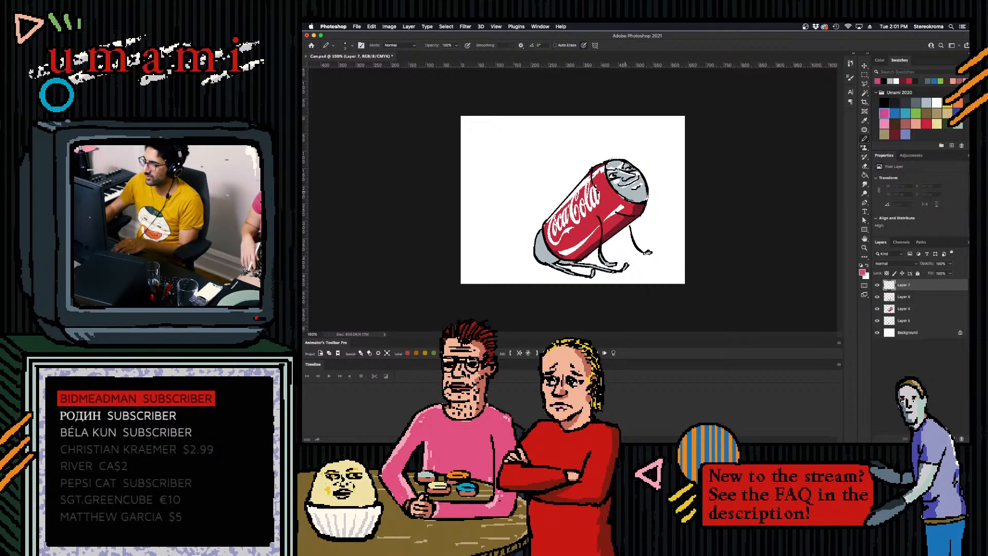
drag(613, 181, 620, 178)
key(super+z)
key(shift+super+z)
key(super+z)
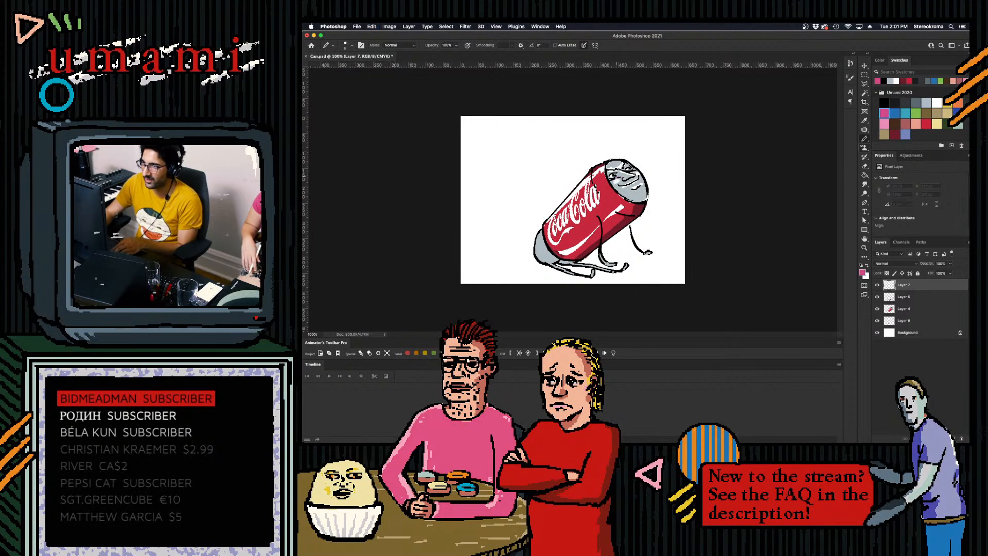
drag(612, 179, 624, 174)
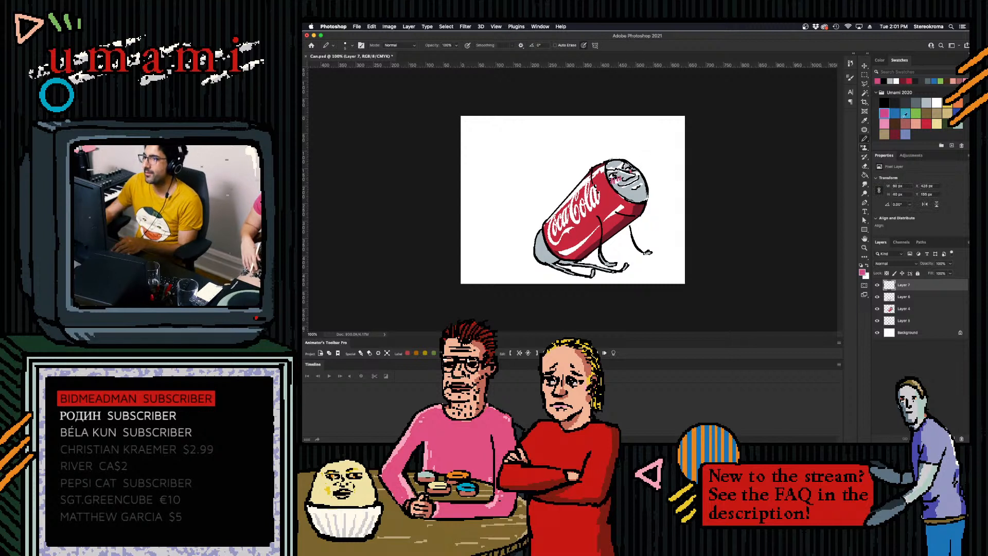
click(884, 124)
key(super+z)
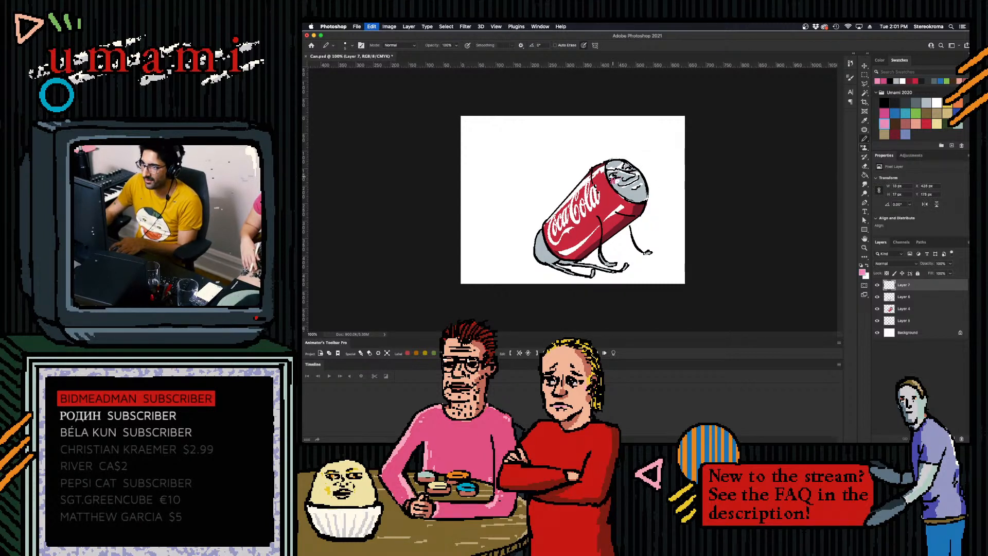
key(super+z)
drag(611, 179, 620, 176)
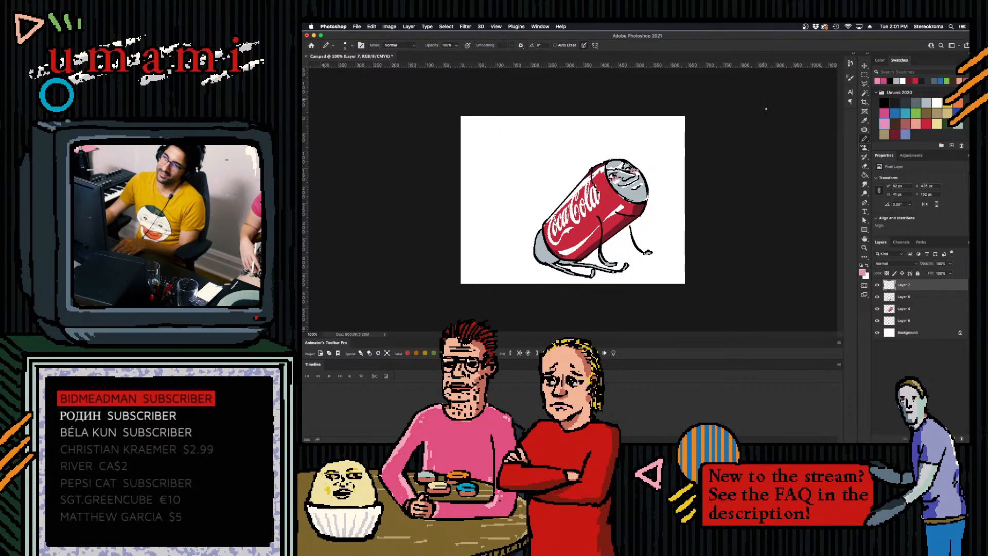
- Try a blue tear stroke on the lid face, undo it and add small blue marks at the eyes
click(896, 113)
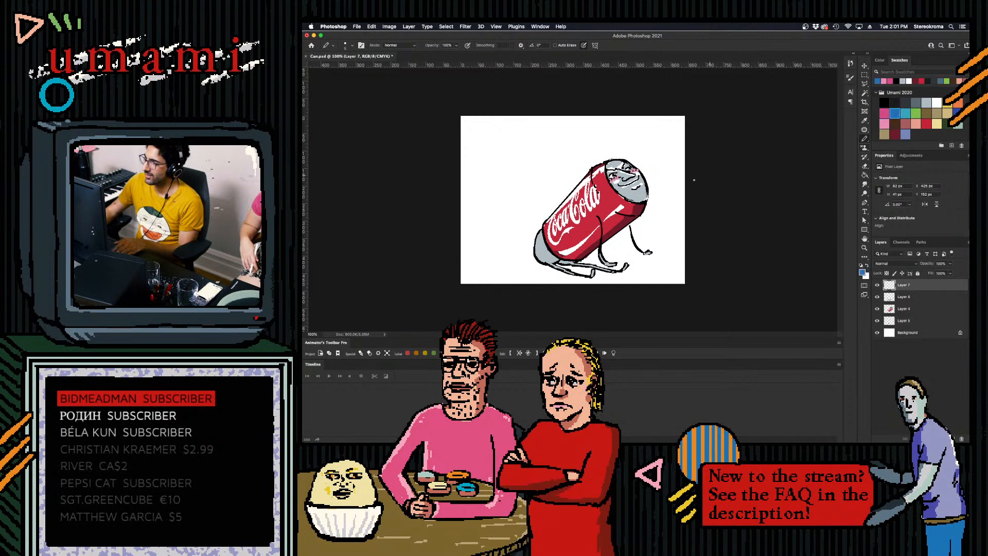
drag(617, 184, 619, 194)
key(super+z)
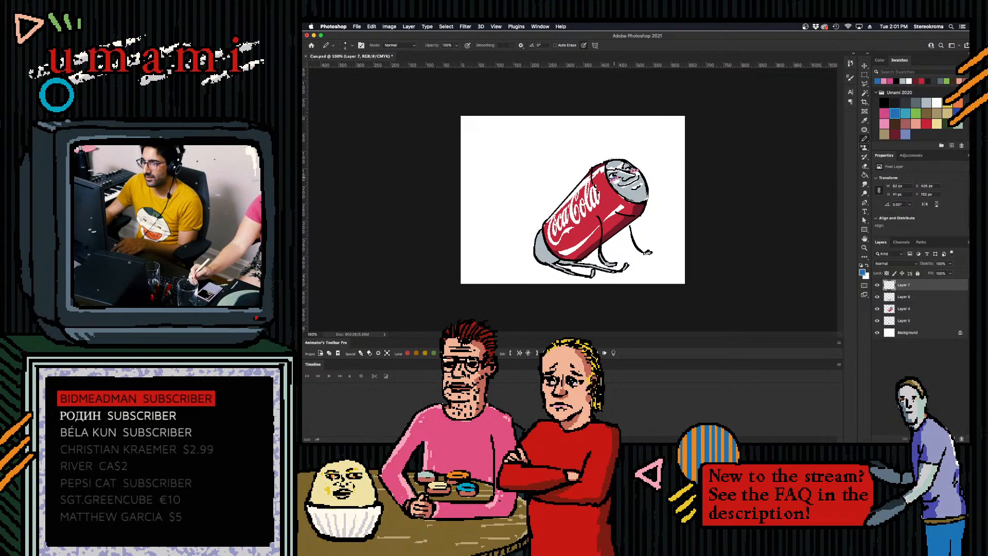
drag(632, 169, 634, 172)
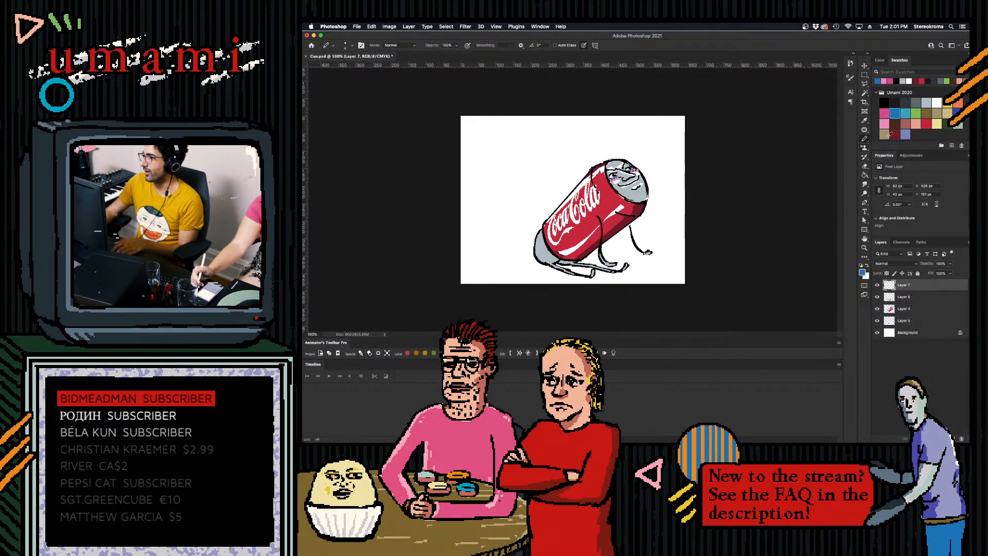
- Add a new layer above the blush layer and apply an Outer Glow layer style to it
click(952, 439)
double_click(941, 286)
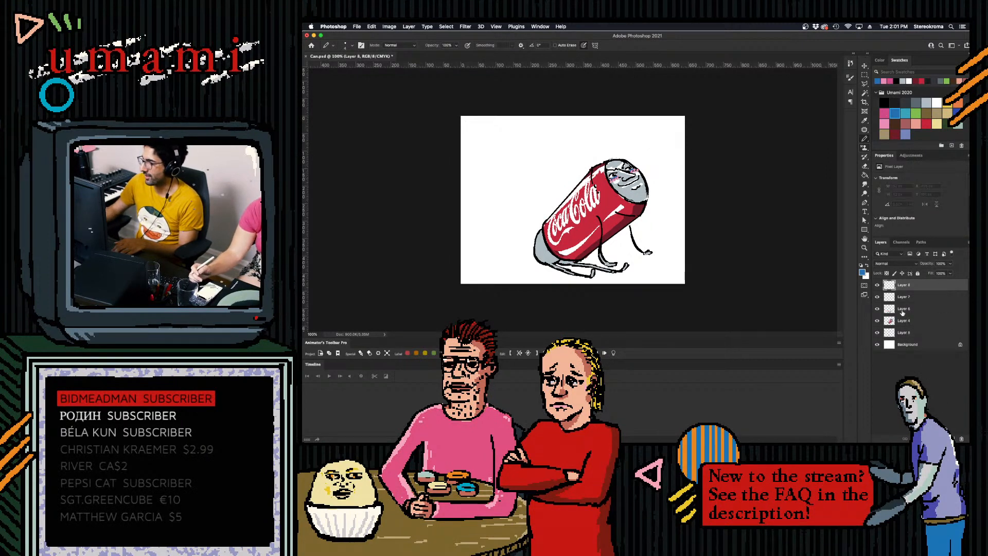
click(703, 282)
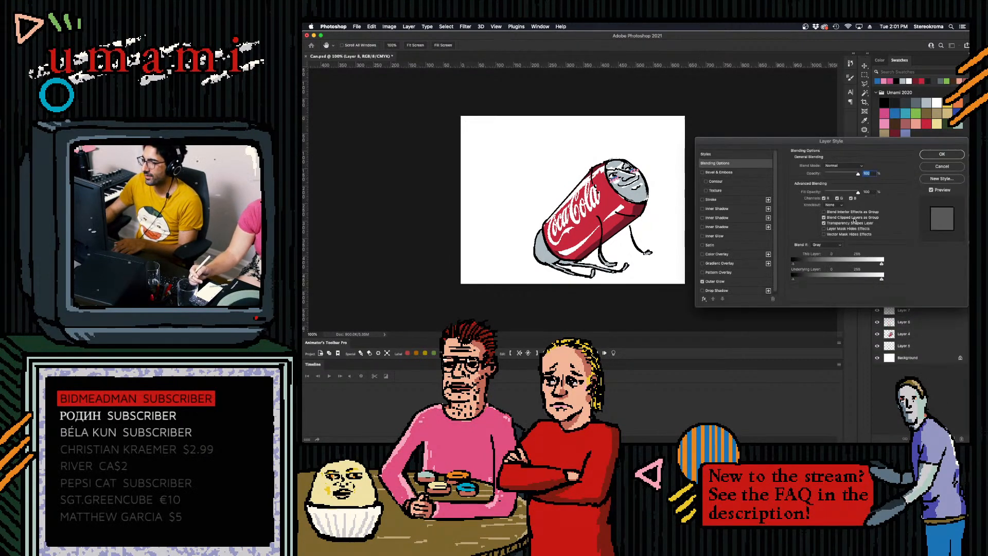
click(934, 155)
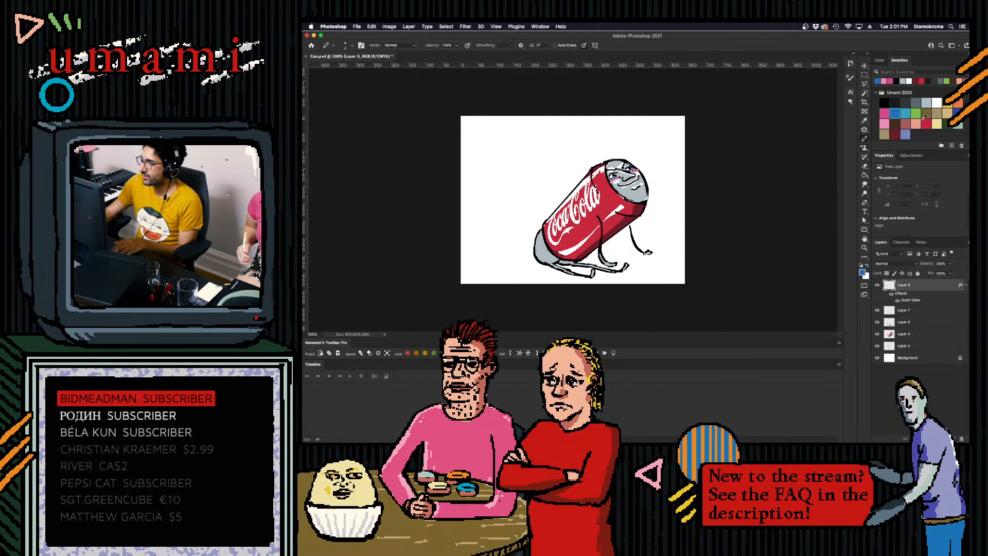
- Draw a light blue sweat drop on the can's side next to the lid, undoing and redrawing strokes until the shape is right
click(906, 114)
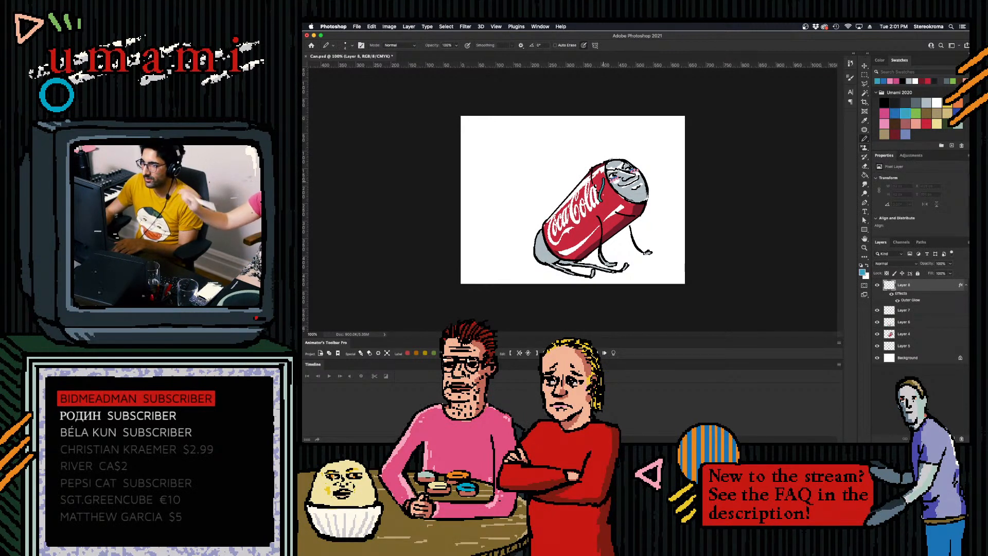
drag(602, 165, 599, 188)
key(super+z)
key(super+z)
key(super+z)
key(super+z)
key(super+z)
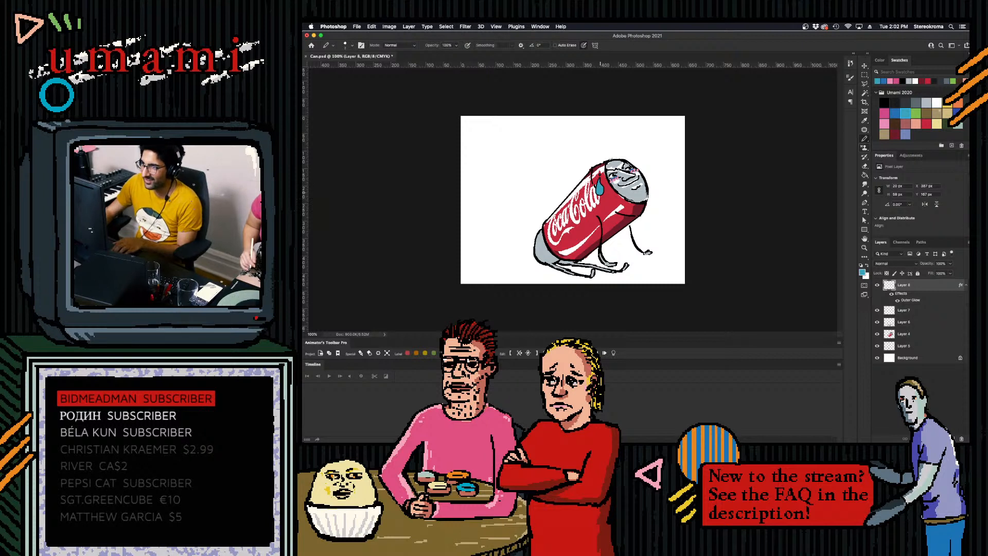
- Draw a small white highlight inside the blue sweat drop, undoing a misplaced stroke
click(939, 103)
drag(597, 191, 598, 183)
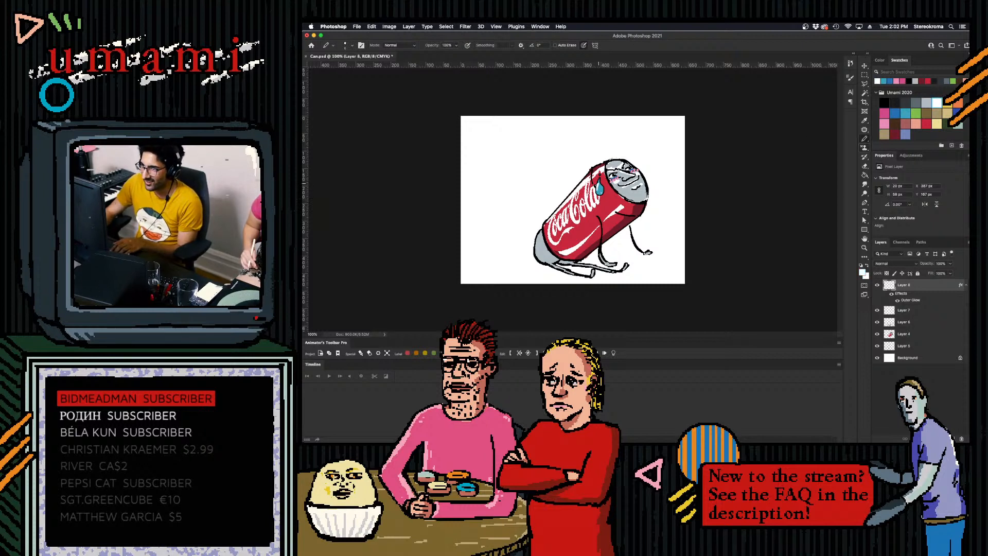
key(super+z)
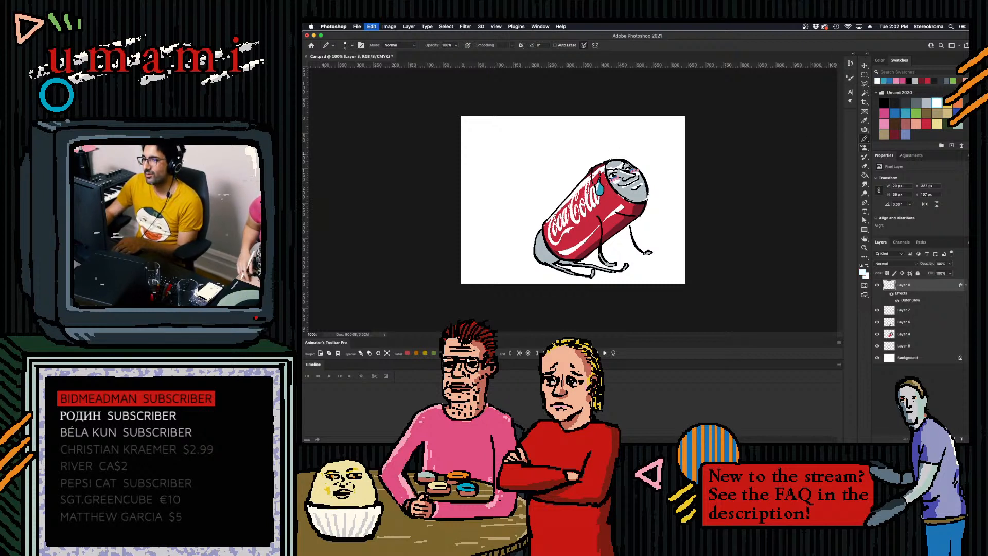
click(905, 112)
click(549, 241)
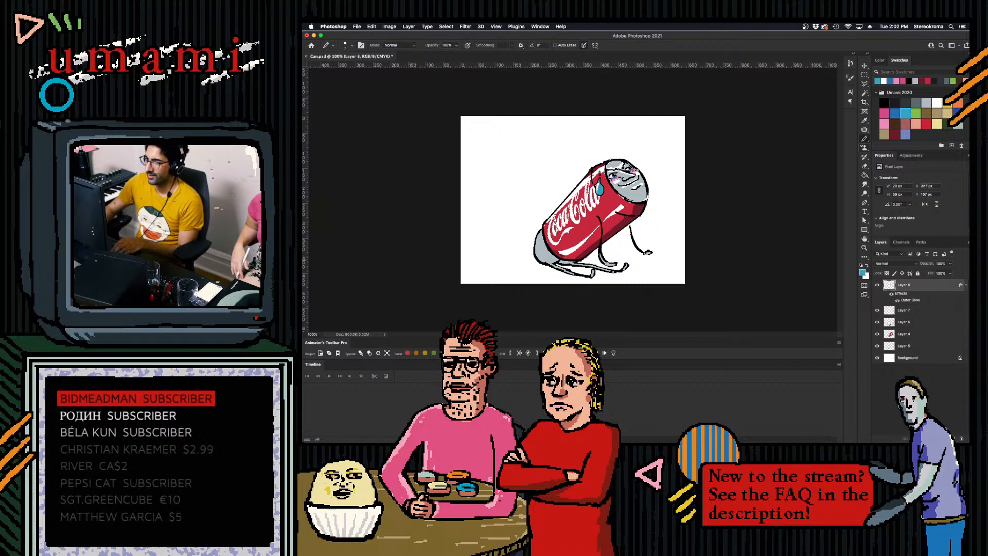
click(549, 242)
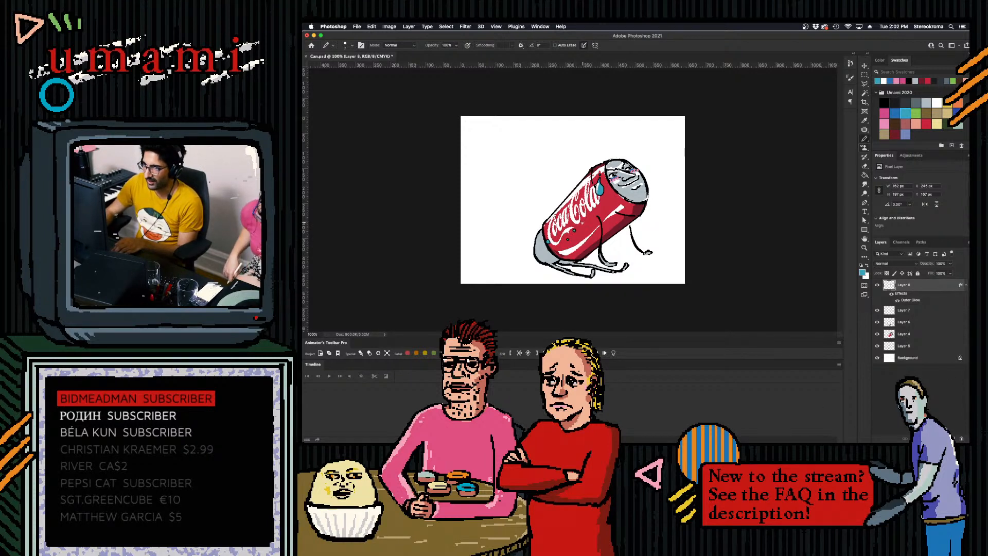
click(576, 226)
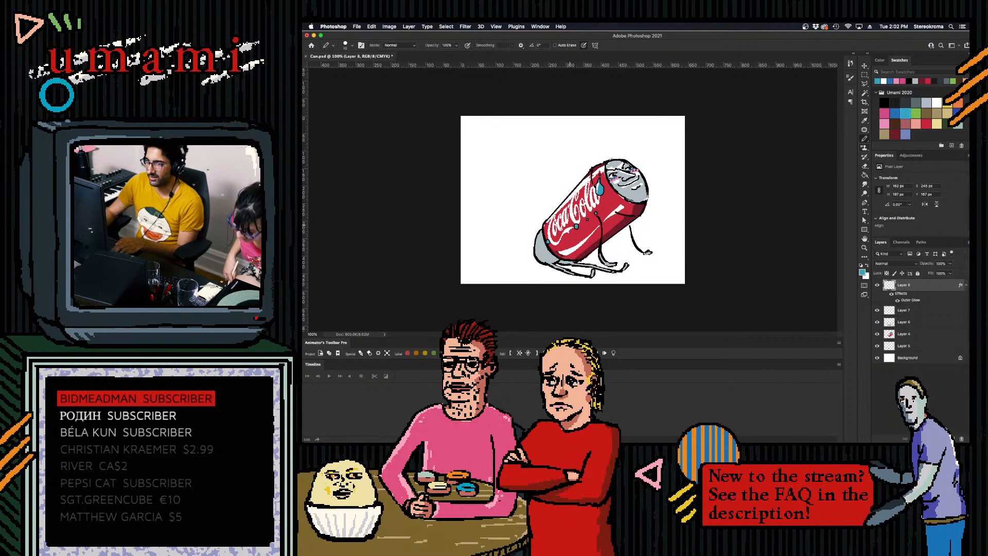
click(567, 223)
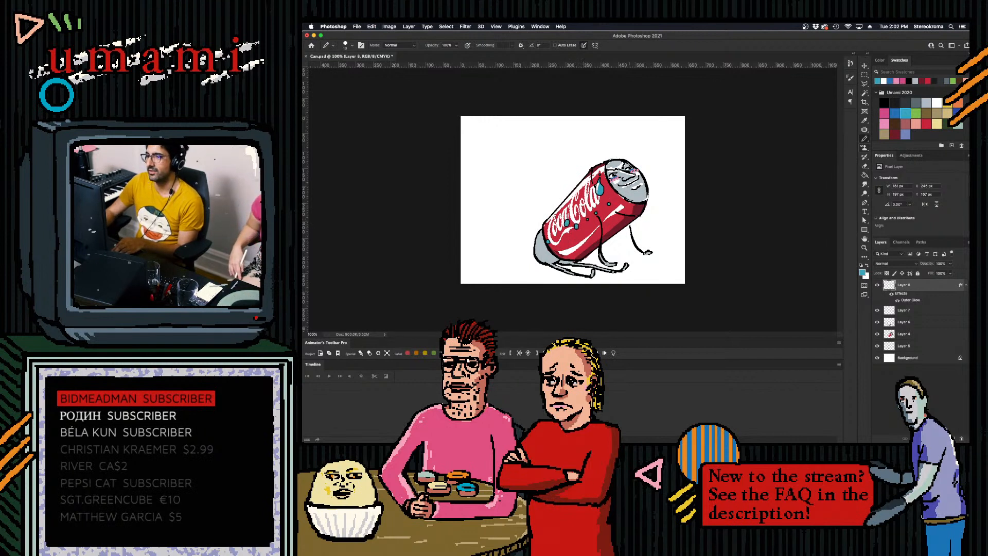
click(582, 216)
click(588, 218)
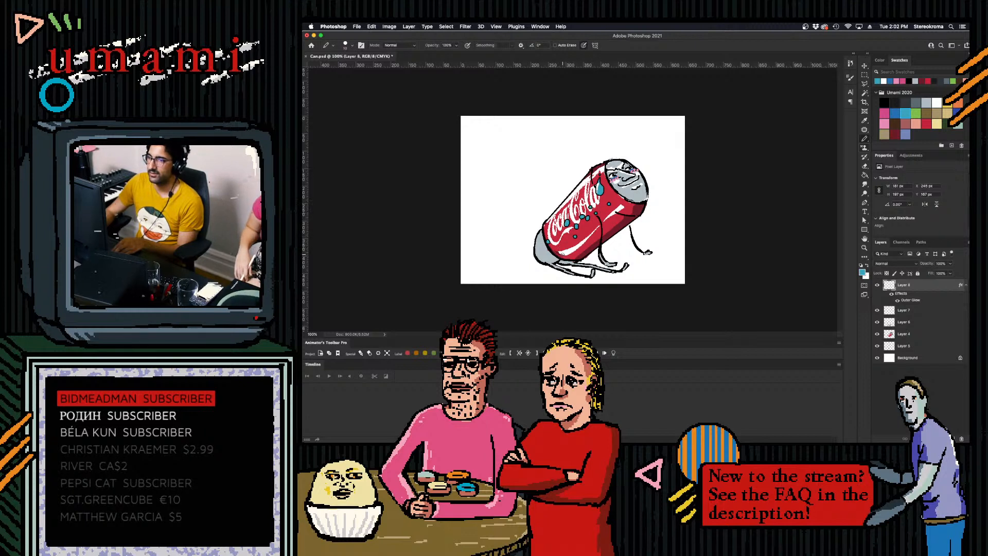
key(super+z)
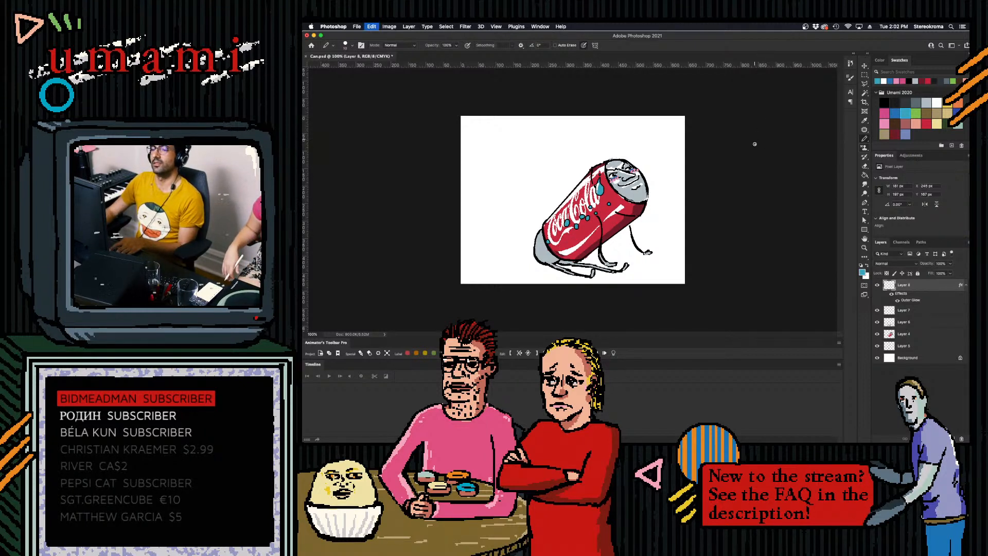
key(super+z)
key(super+z)
key(super+z)
key(super+z)
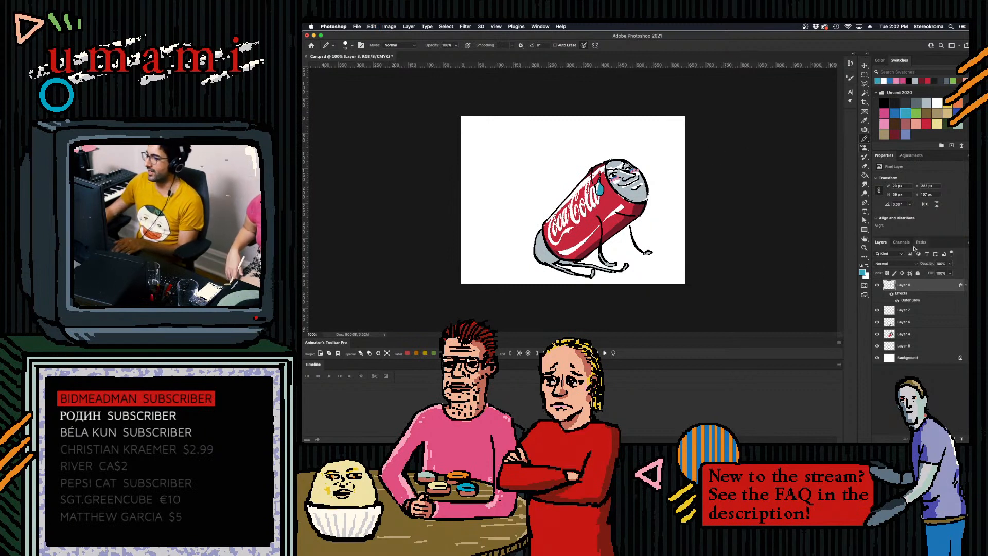
- Paint a white highlight over the upper part of the grey rear lobes on Layer 7, undoing trial strokes
click(905, 323)
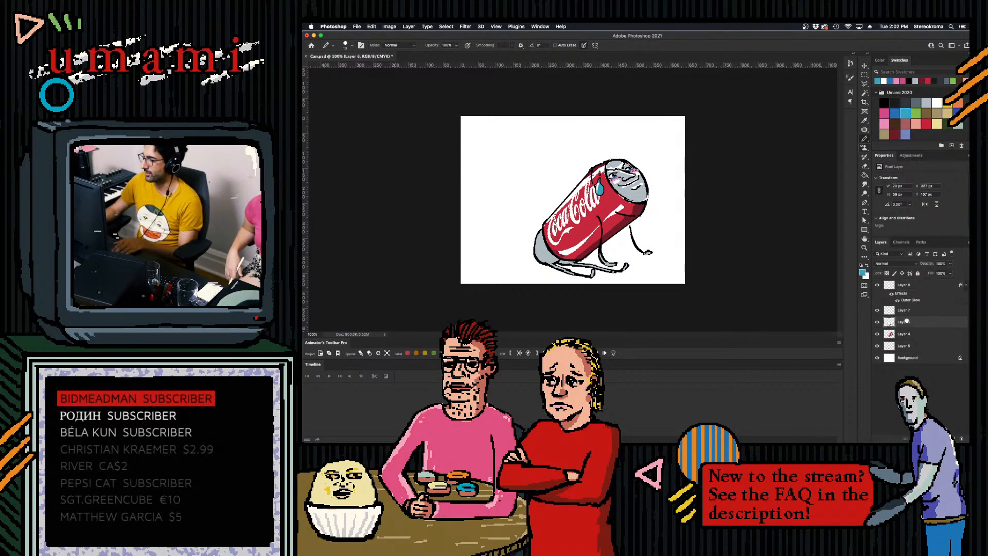
click(904, 336)
click(926, 102)
key(bracketright)
key(bracketright)
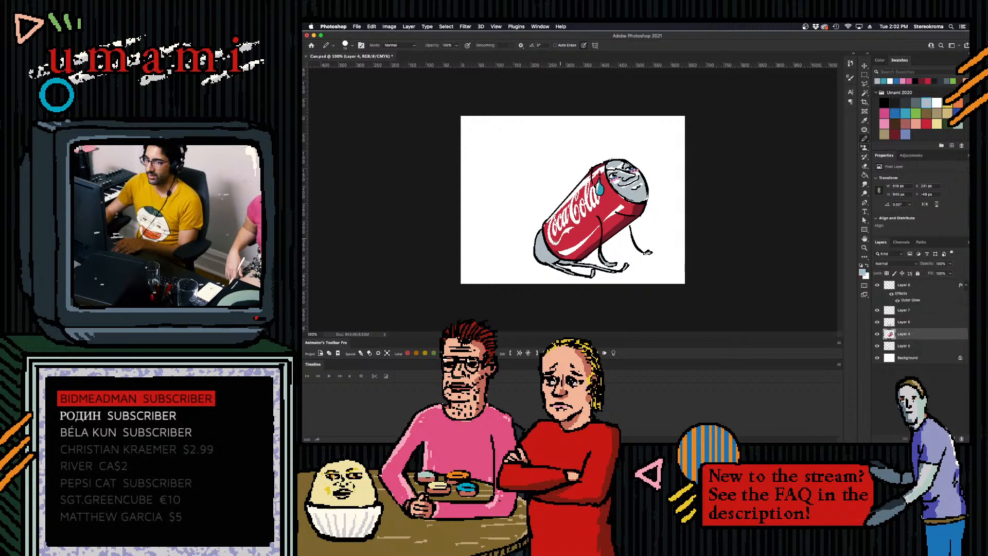
click(936, 103)
key(super+z)
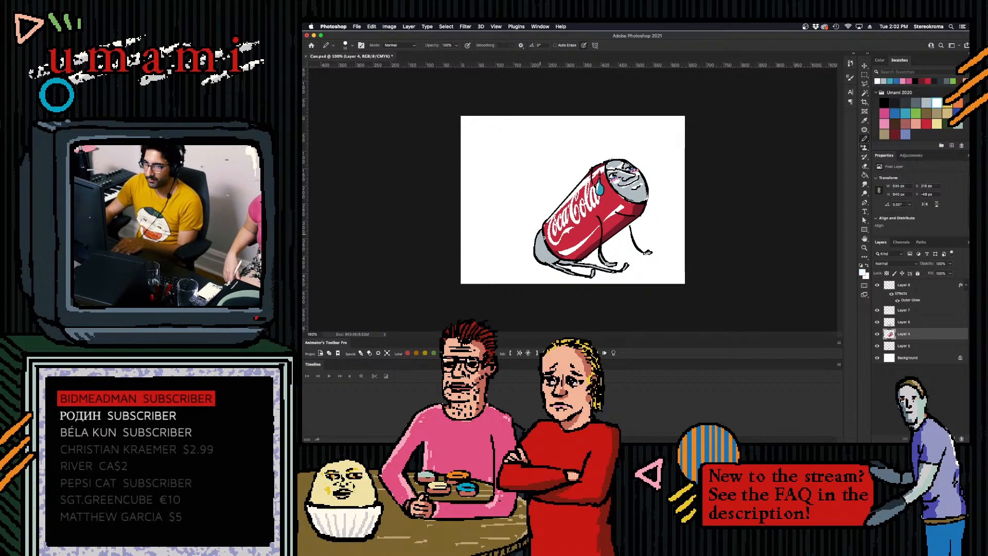
click(923, 312)
mouse_move(540, 237)
mouse_down()
mouse_move(536, 257)
mouse_move(540, 248)
mouse_up()
key(super+z)
key(super+z)
key(super+z)
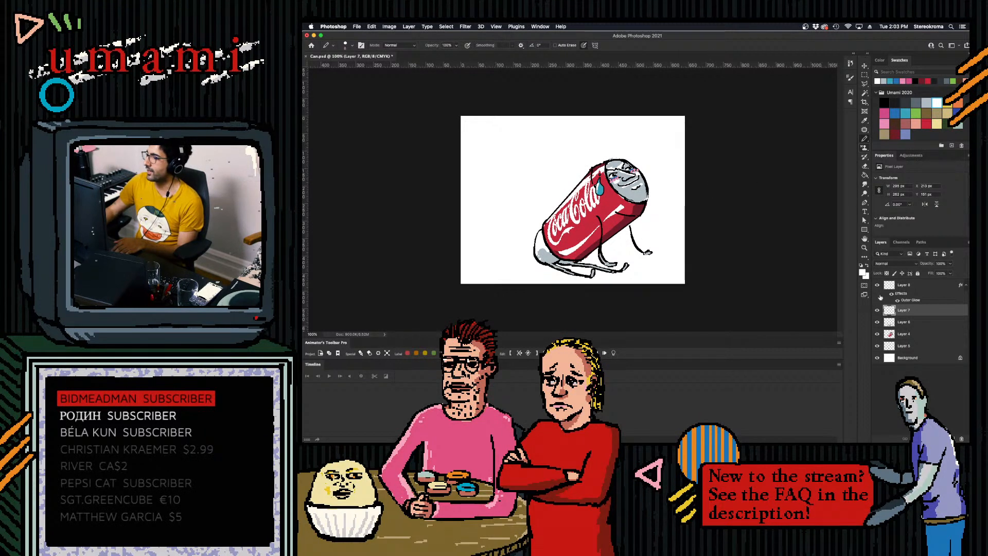
- Erase the two thin front limbs and their feet from Layer 6, adjusting the brush size around the can's edge
click(901, 322)
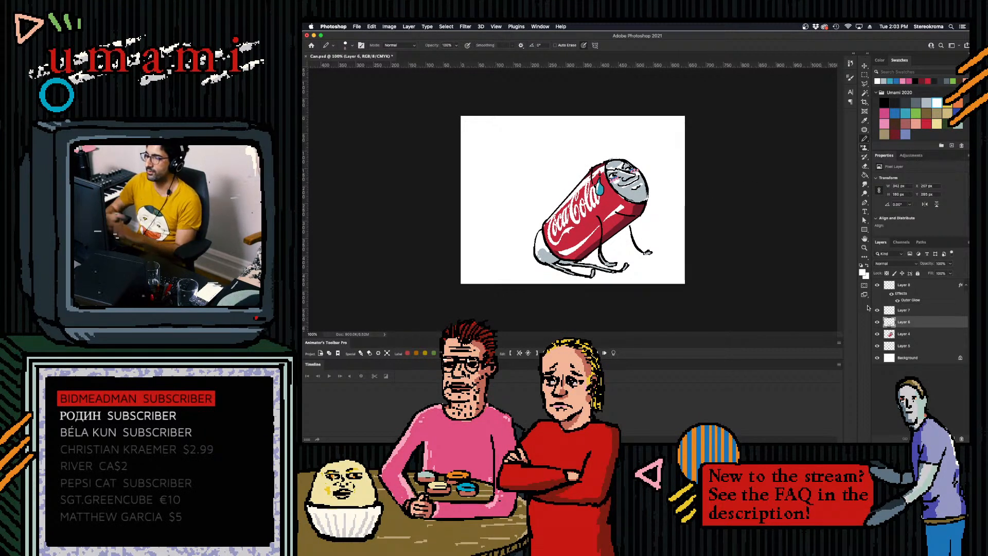
mouse_move(607, 259)
mouse_down()
mouse_move(638, 241)
mouse_move(631, 229)
mouse_move(644, 254)
mouse_up()
key(bracketleft)
key(bracketleft)
key(bracketleft)
key(bracketleft)
drag(594, 217, 600, 255)
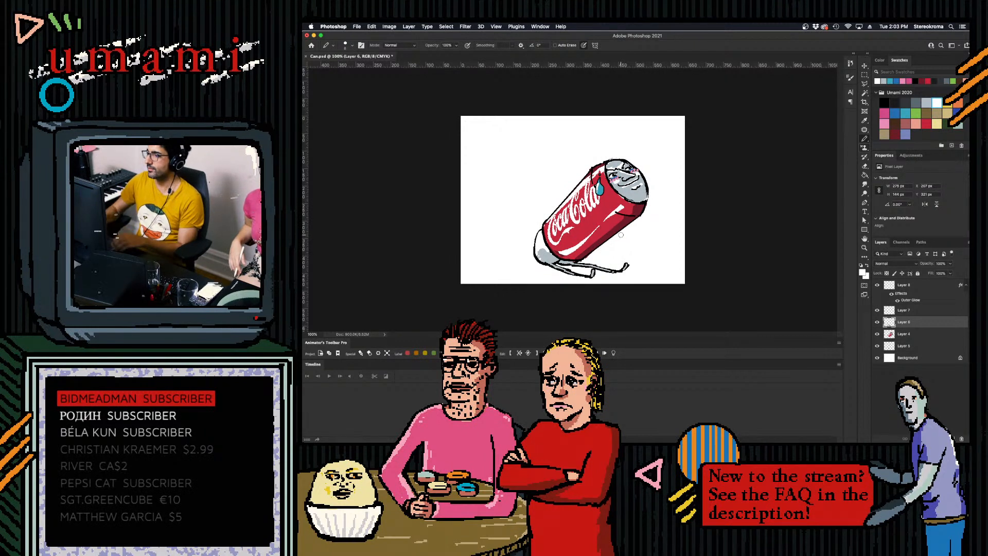
- Add a new layer above Layer 6 and try a bent black arm across the can's front end, undoing the strokes
click(952, 438)
click(885, 103)
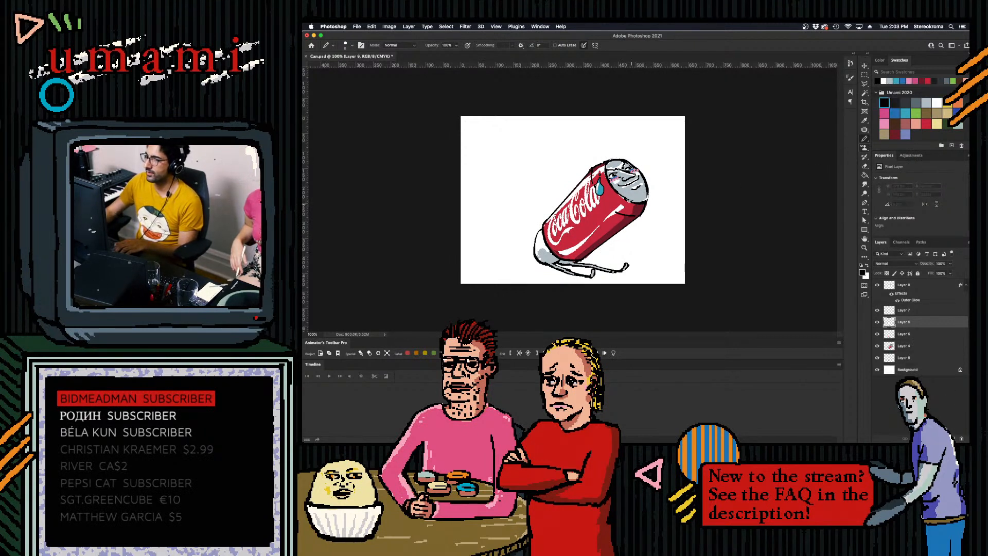
drag(620, 195, 632, 227)
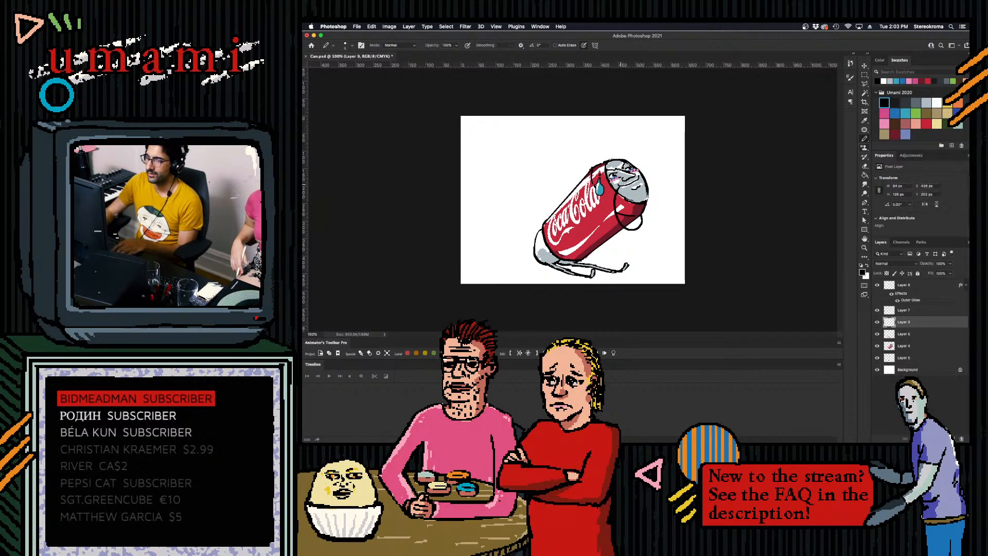
drag(643, 215, 653, 211)
key(super+z)
key(super+z)
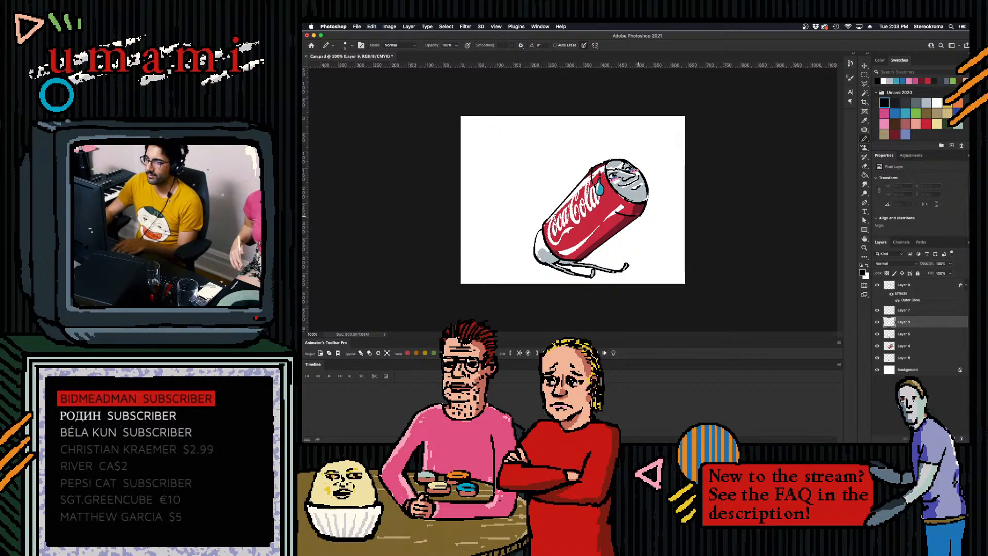
key(super+shift+z)
key(super+shift+z)
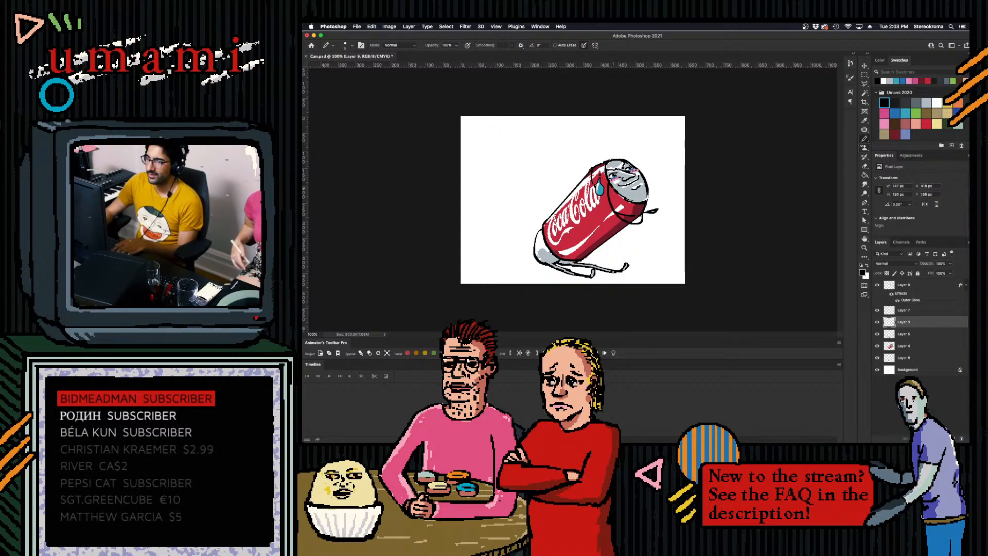
key(super+z)
key(super+z)
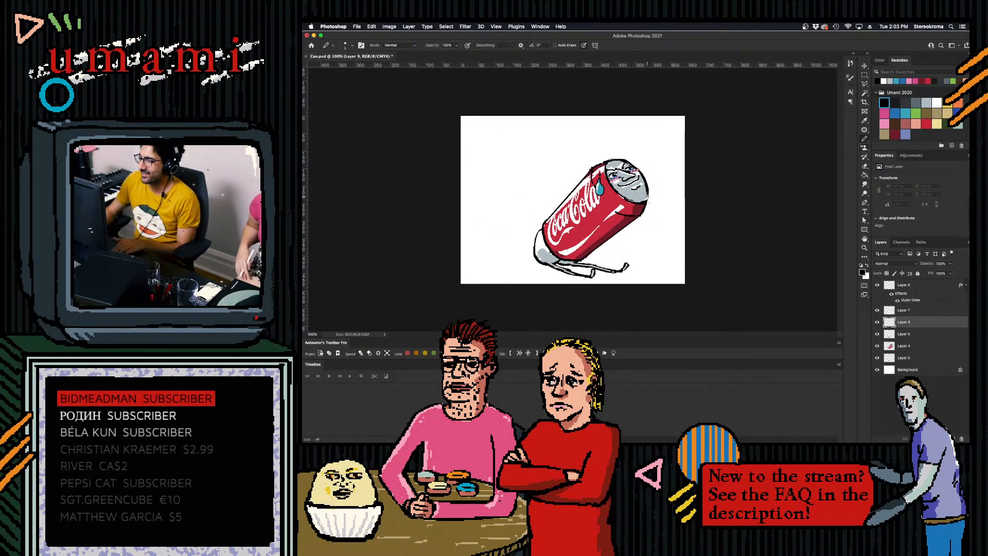
- Try drawing bent arms around the can's front and lid in black and light grey, undoing all the strokes
drag(583, 258, 619, 226)
key(super+z)
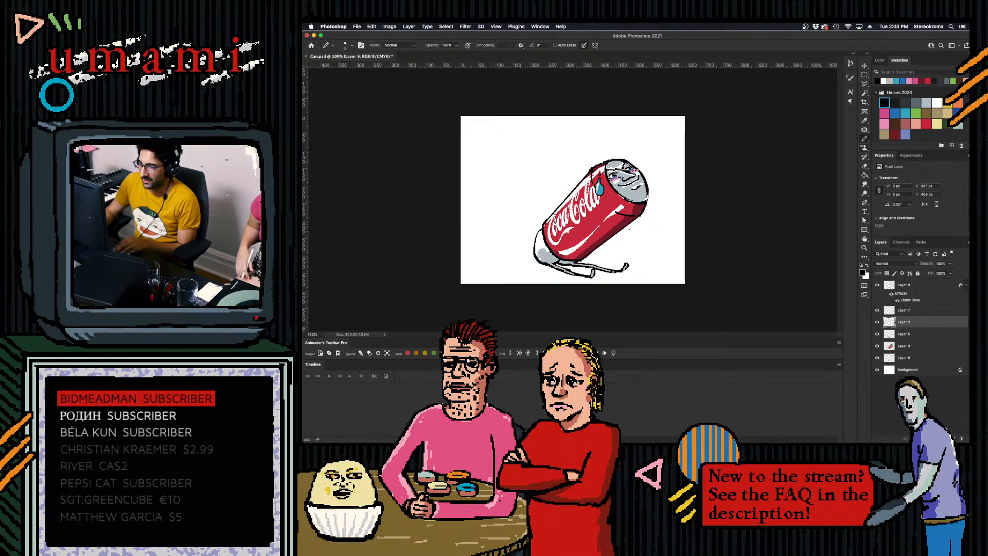
shift+click(640, 216)
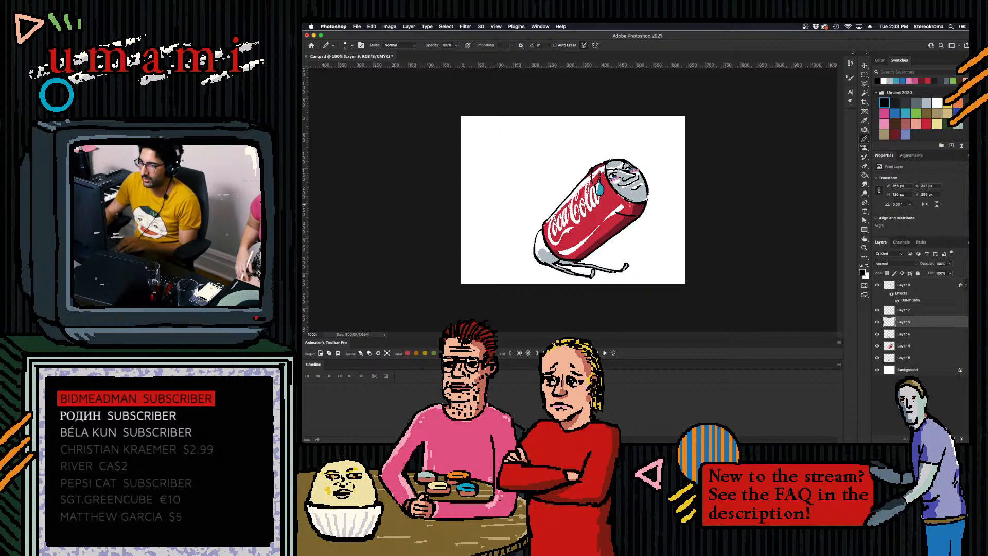
drag(611, 236, 606, 181)
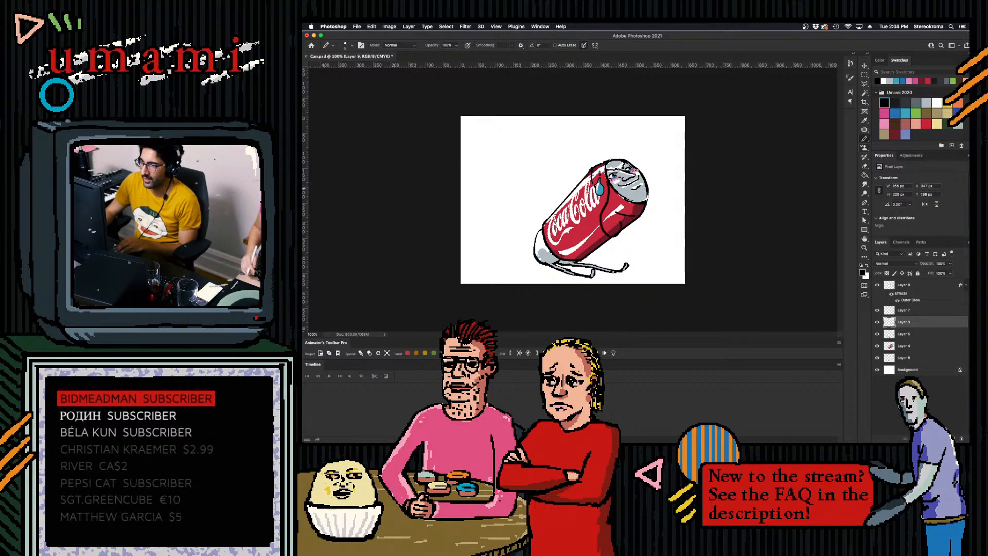
drag(633, 219, 647, 205)
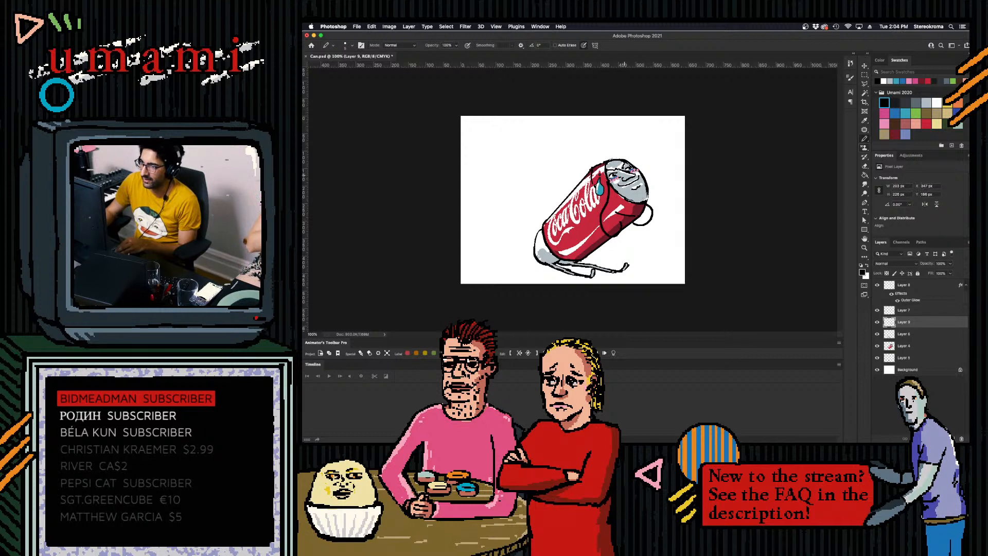
mouse_move(601, 182)
mouse_down()
mouse_move(604, 167)
mouse_move(608, 175)
mouse_move(636, 160)
mouse_move(641, 170)
mouse_up()
key(super+z)
key(super+z)
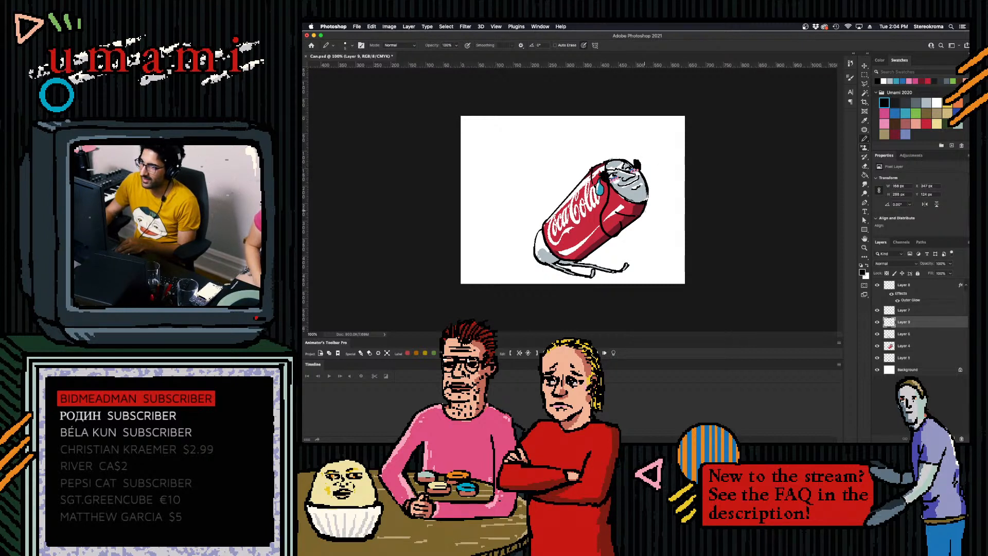
mouse_move(636, 220)
mouse_down()
mouse_move(646, 222)
mouse_move(641, 216)
mouse_up()
key(super+z)
key(super+z)
click(926, 103)
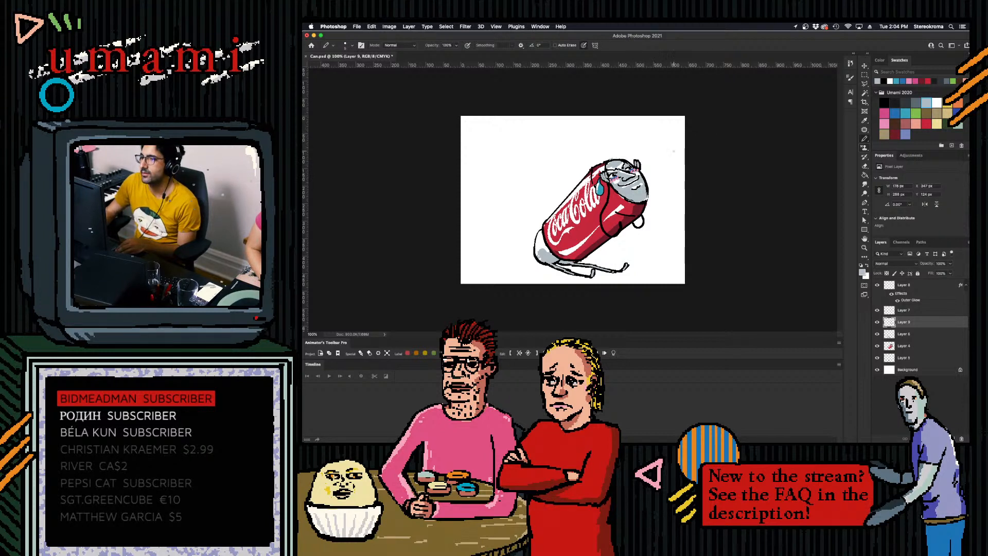
key(super+z)
key(super+z)
key(super+z)
key(super+z)
key(super+z)
key(super+z)
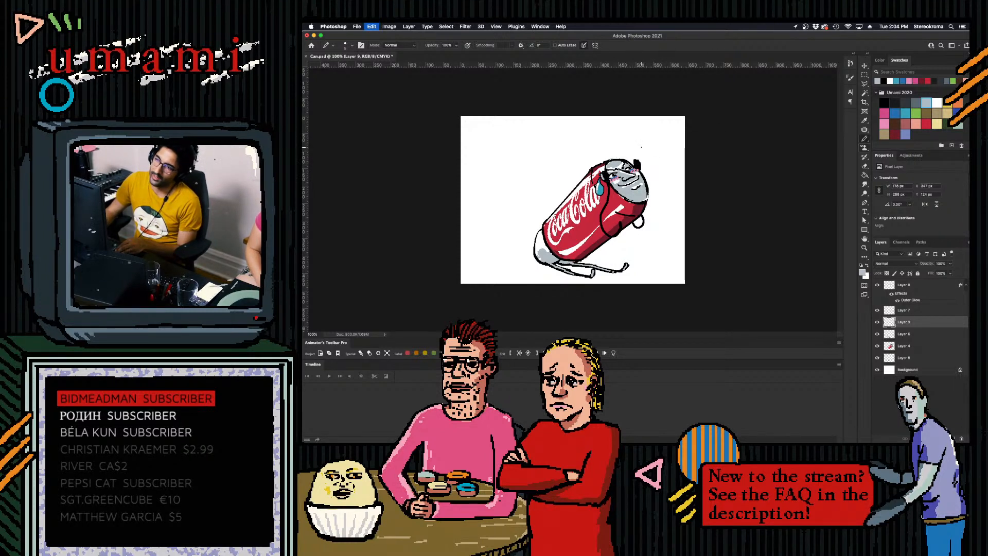
key(super+z)
key(super+z)
key(super+z)
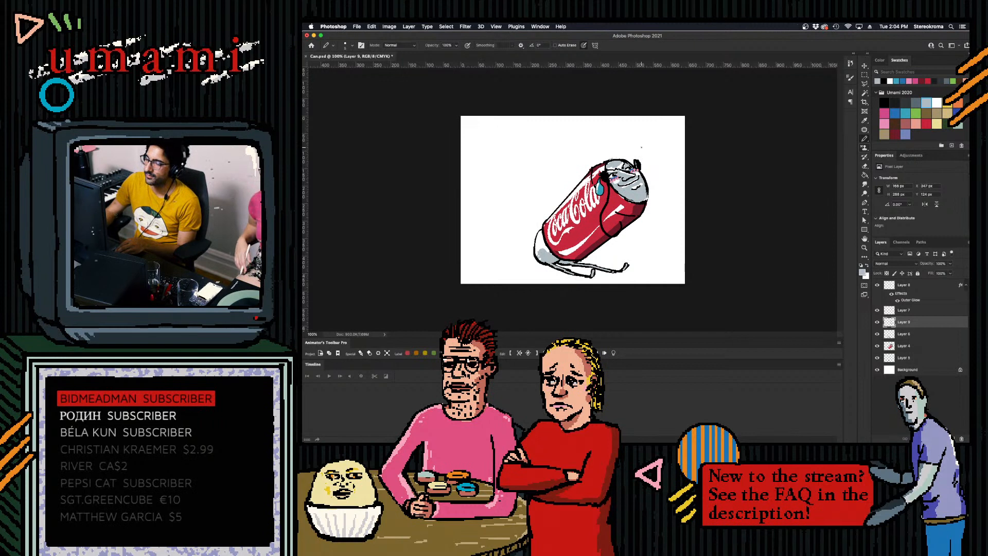
key(super+z)
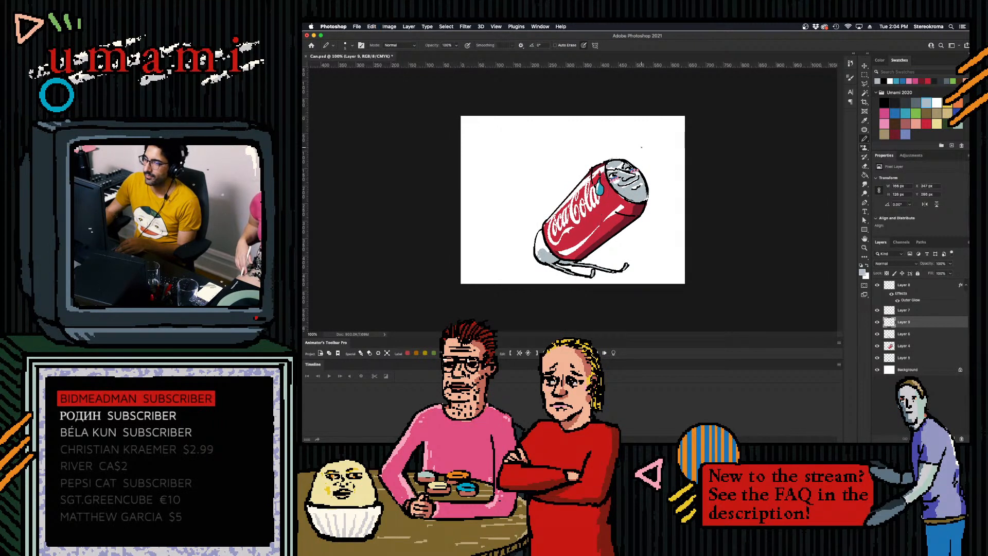
- Draw a thin black front limb with a foot from the can's side down to the ground, undoing and redrawing it
click(884, 102)
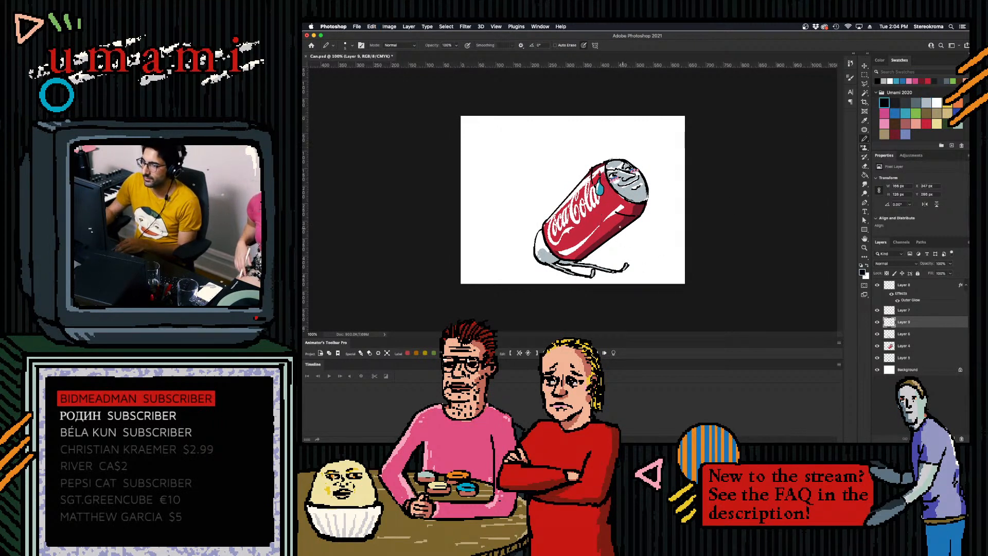
drag(601, 212, 618, 280)
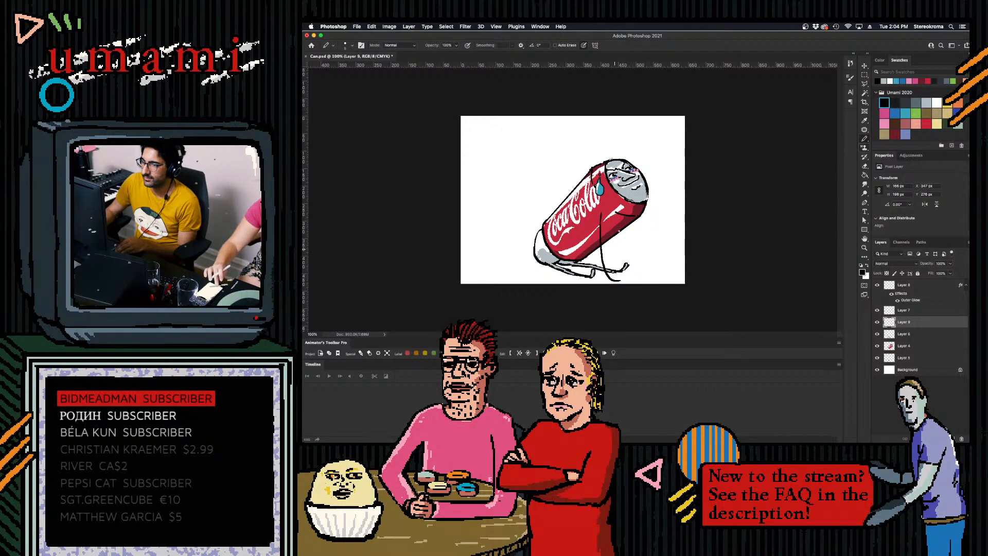
key(super+z)
drag(601, 207, 627, 266)
key(super+z)
drag(601, 208, 629, 276)
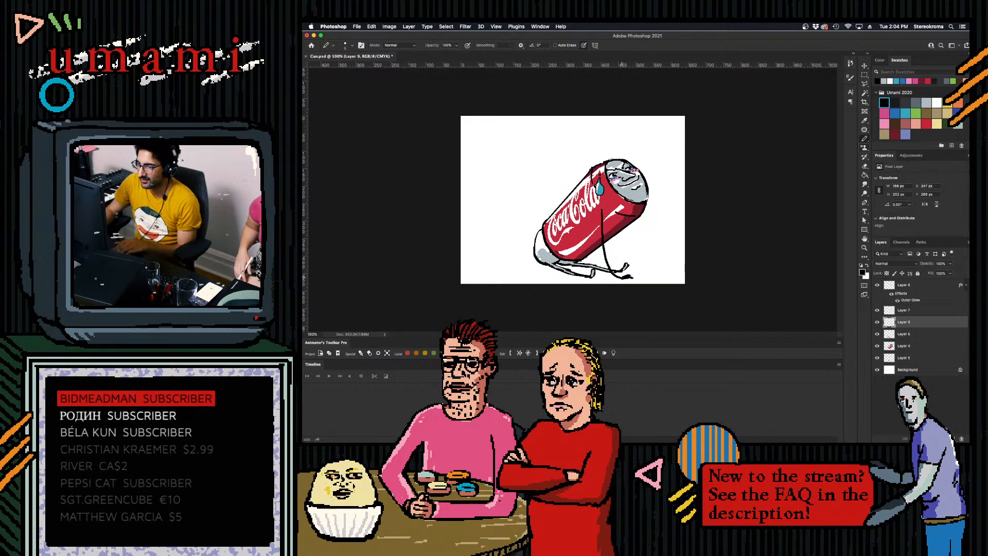
- Draw a second thin black limb from the can's lower front edge to the ground, undoing trial strokes, and save the file
drag(627, 227, 645, 266)
key(super+z)
key(super+z)
drag(627, 229, 641, 278)
key(super+z)
drag(629, 227, 656, 271)
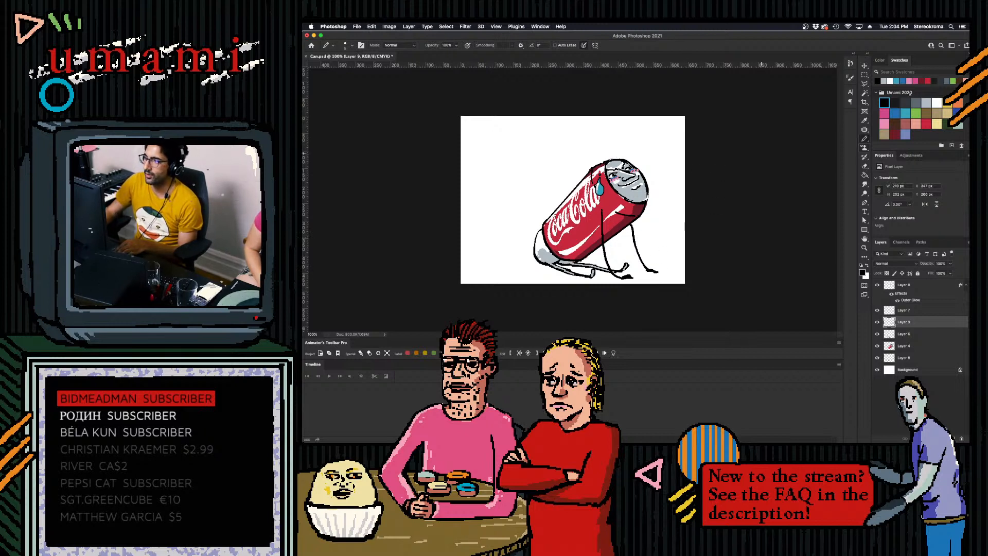
click(926, 102)
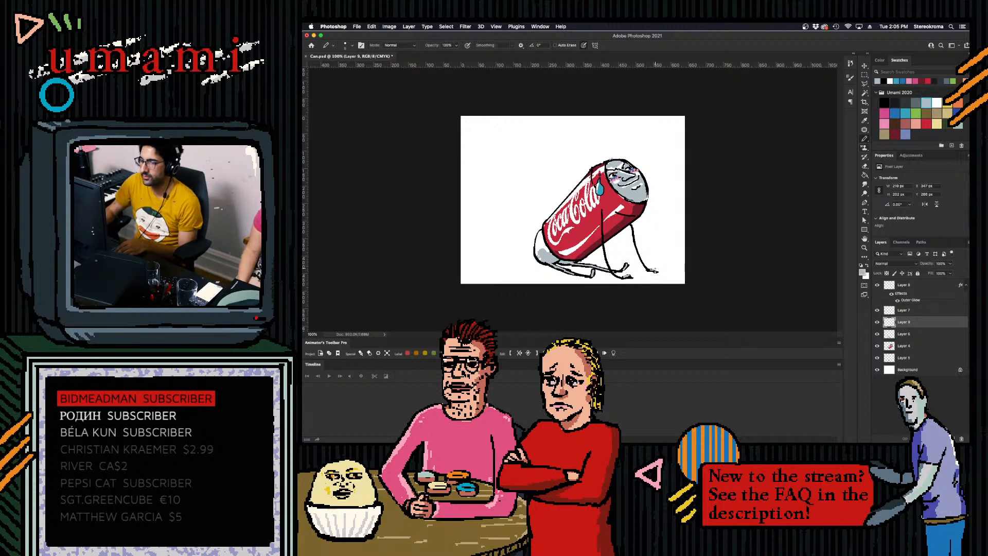
key(super+s)
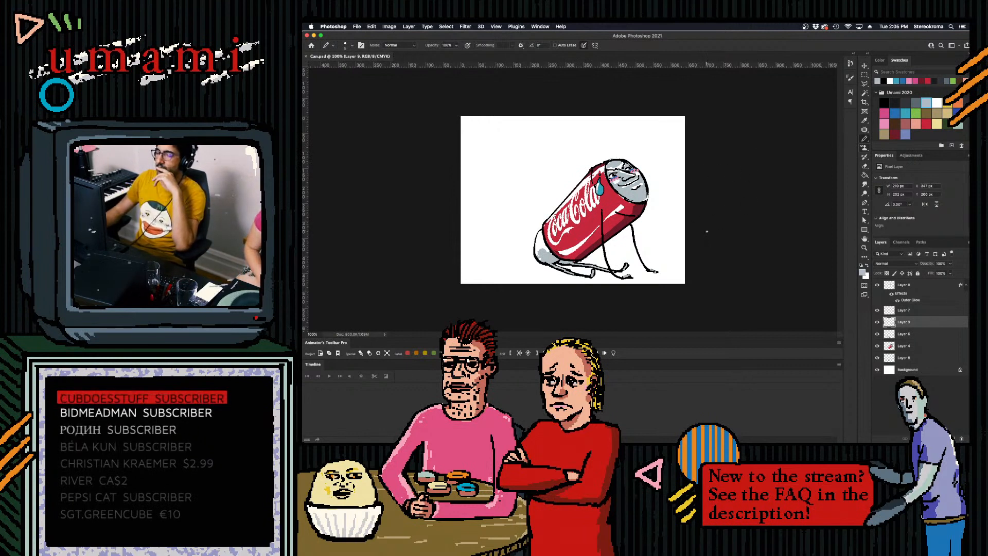
- Add a new layer directly above the Background and choose black as the drawing color
click(906, 358)
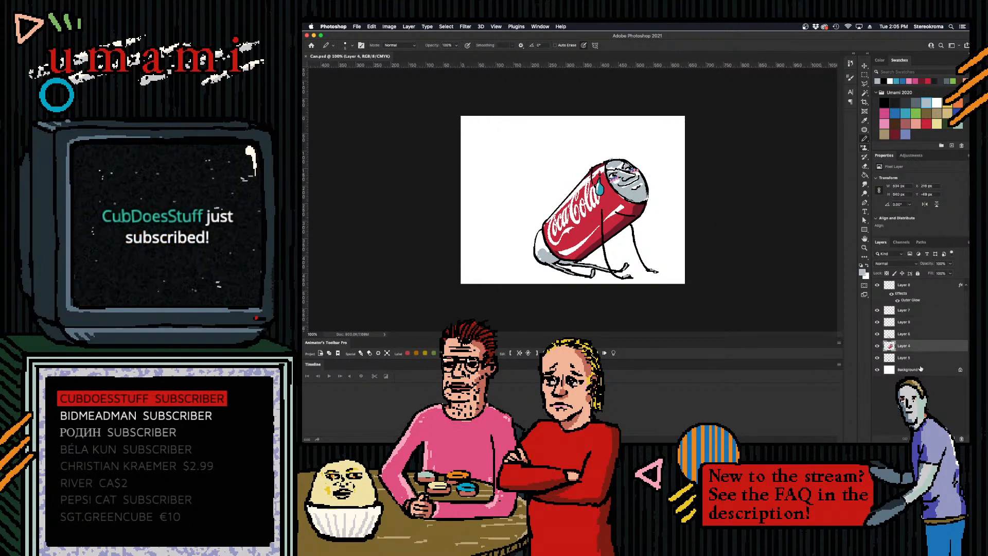
click(908, 370)
key(super+shift+alt+n)
click(884, 103)
- Try sketching a simple round face in the empty area beside the can, and undo the strokes
mouse_move(533, 127)
mouse_down()
mouse_move(549, 156)
mouse_move(539, 153)
mouse_up()
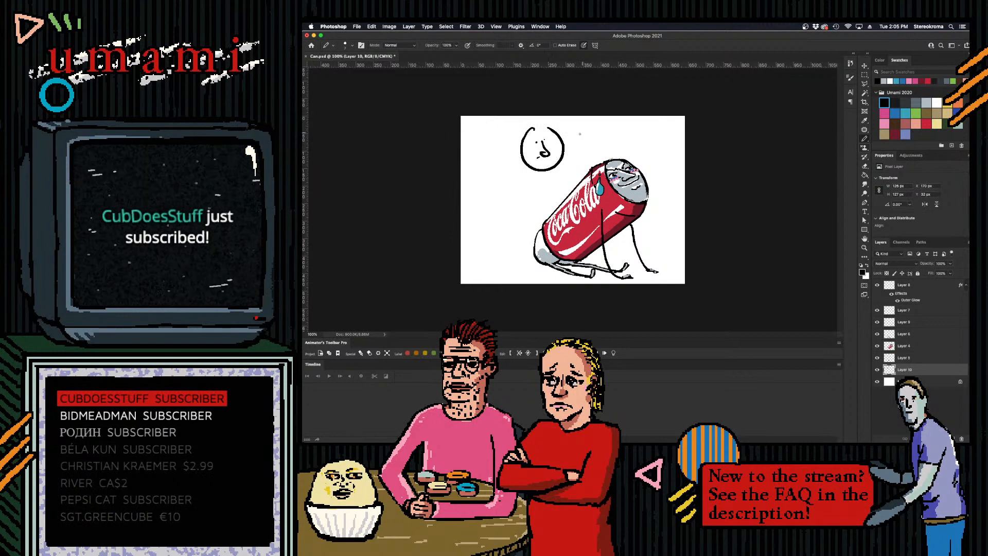
key(super+z)
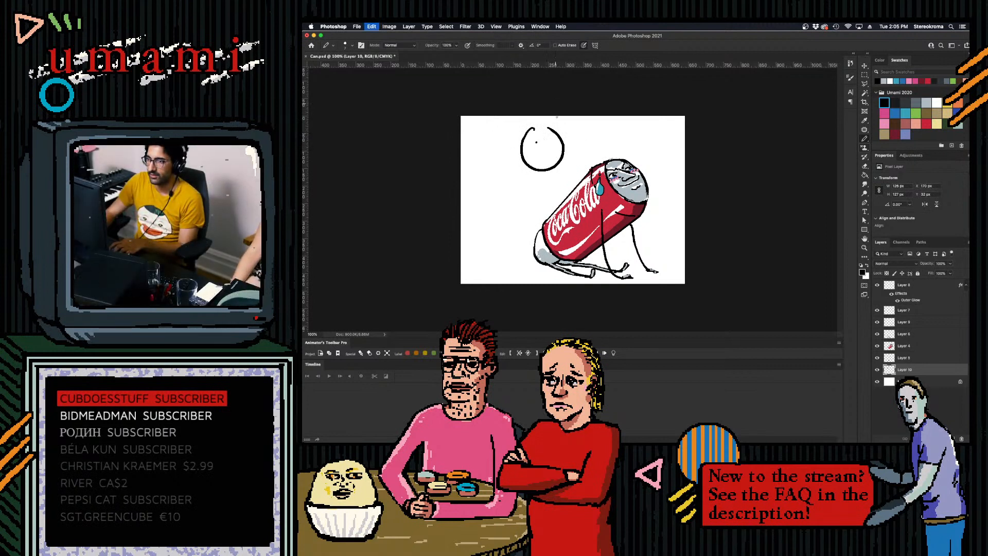
key(super+z)
drag(532, 149, 568, 177)
key(super+z)
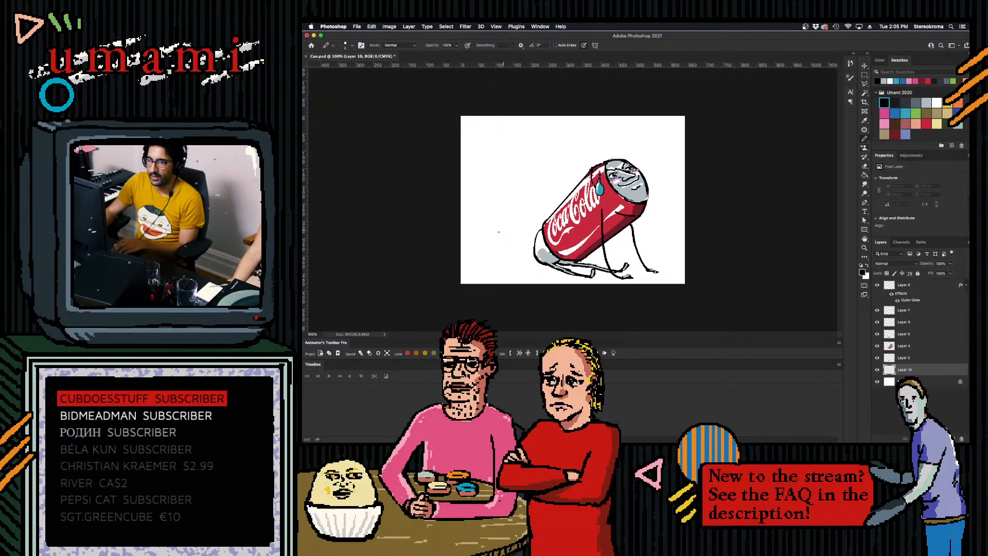
drag(519, 250, 522, 251)
key(super+z)
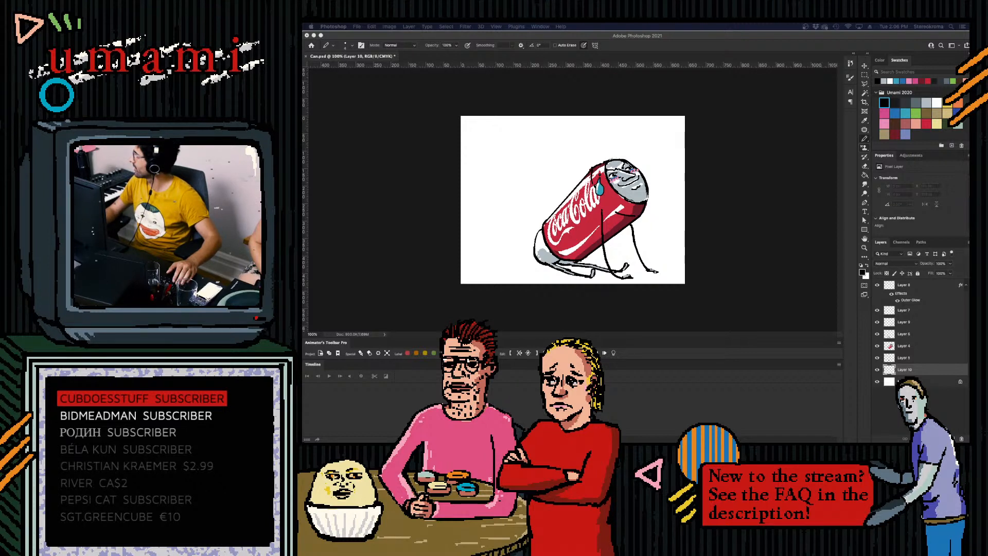
- Paste the copied photo of an open hand on black into the new layer behind the can
click(736, 207)
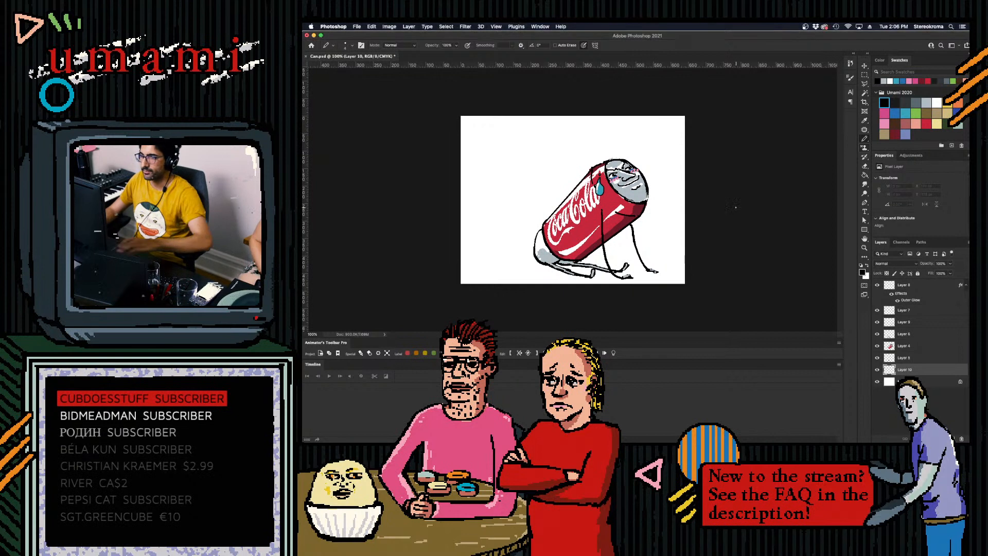
key(Return)
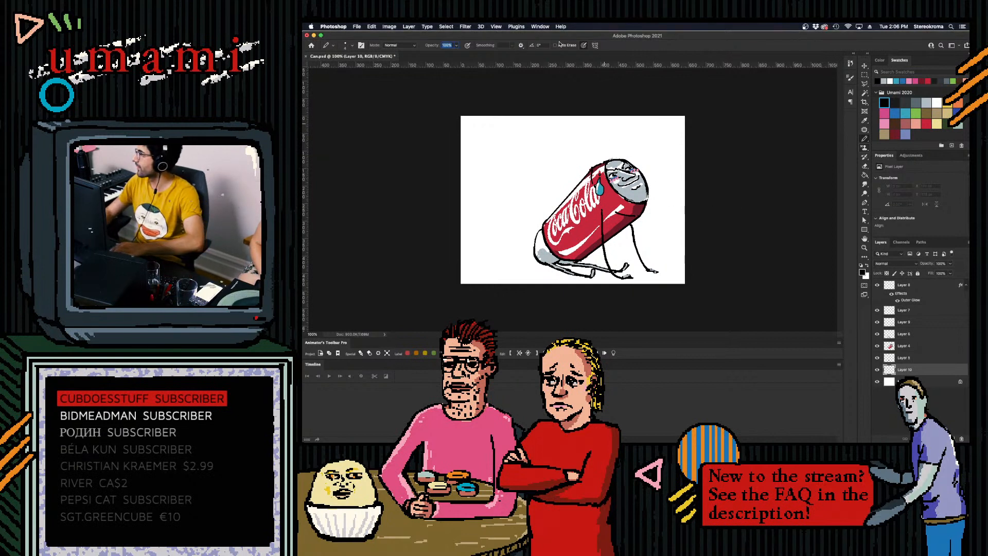
key(super+Tab)
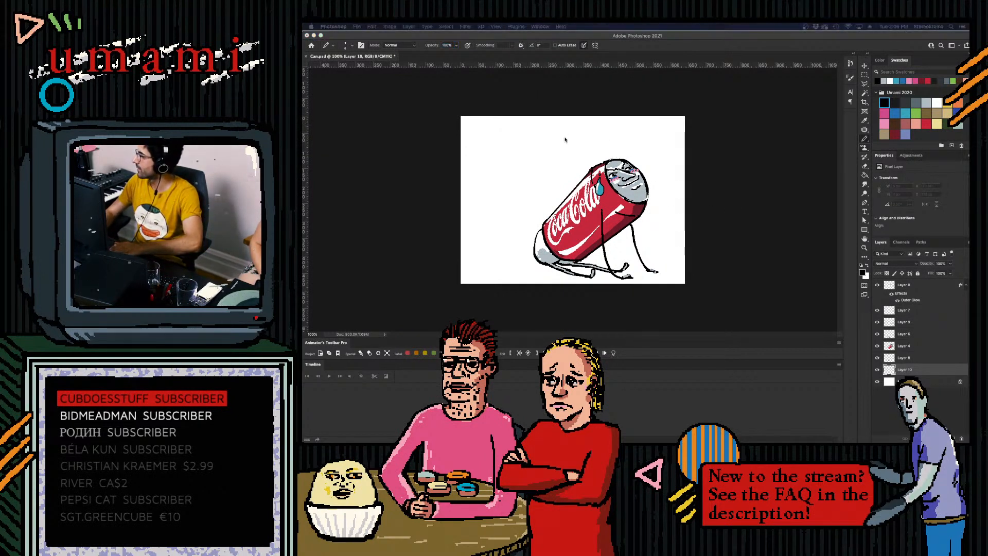
click(711, 203)
key(super+v)
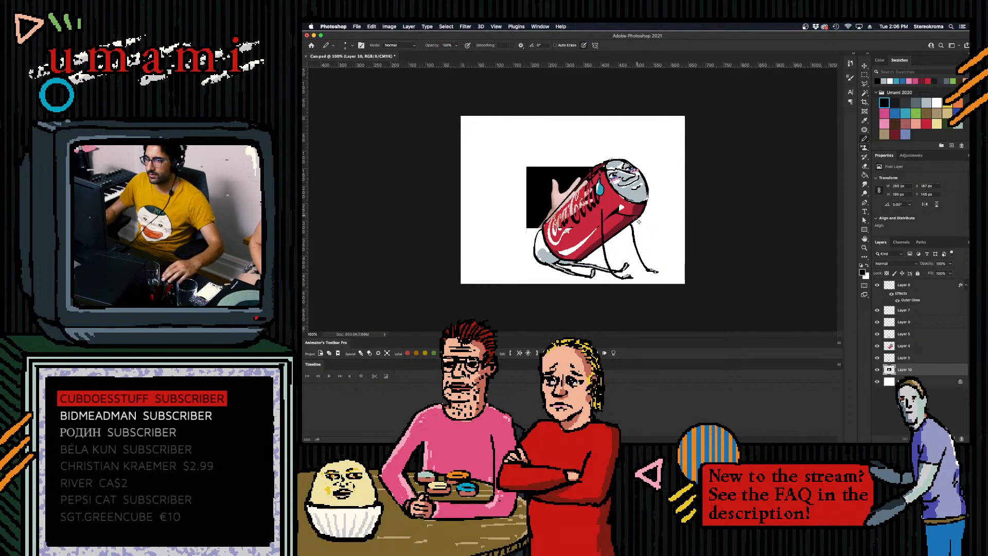
- Move the hand photo to the empty area behind the can and rotate it so the fingers point away from the can
key(super+t)
drag(637, 194, 591, 149)
drag(564, 181, 501, 169)
drag(553, 204, 542, 157)
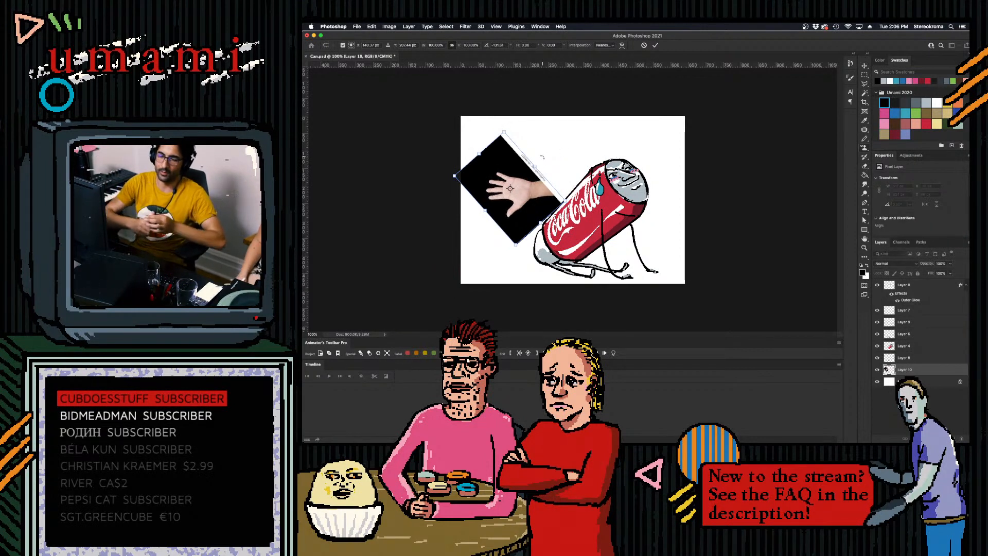
click(655, 45)
- Flip the hand photo vertically, rotate it nearly upright and place it beside the can's rear, fingers pointing down and away
click(371, 26)
click(372, 26)
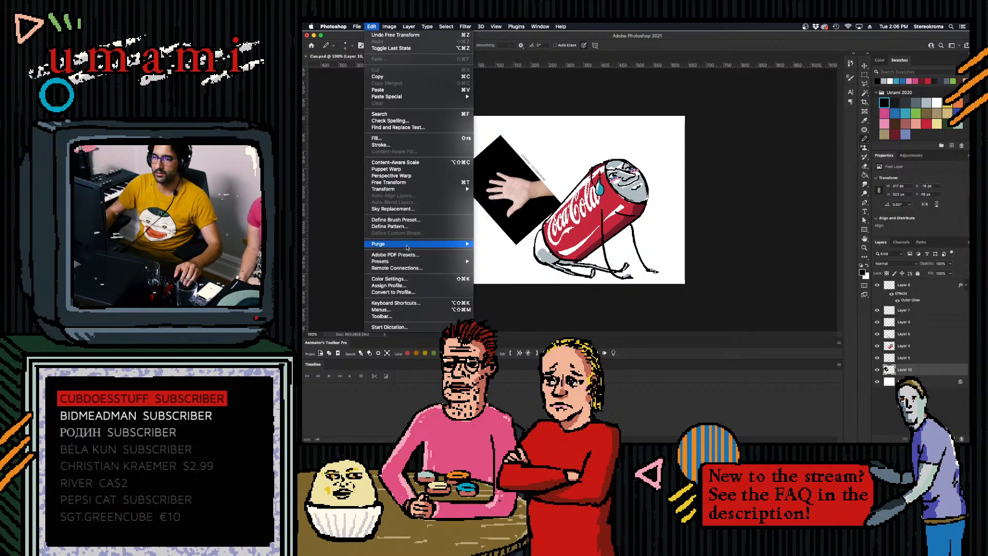
mouse_move(412, 189)
click(515, 311)
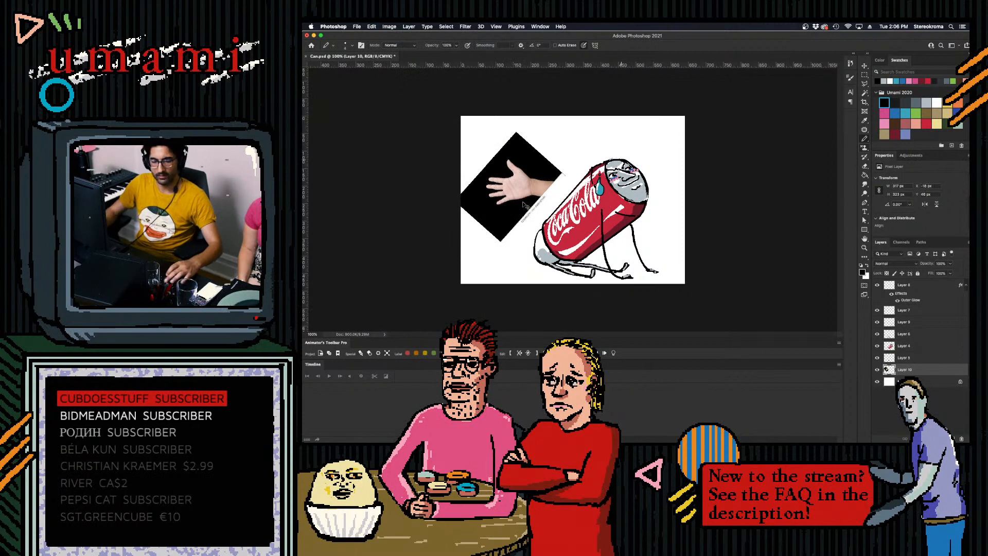
key(ctrl+t)
mouse_move(534, 217)
mouse_down()
mouse_move(610, 209)
mouse_move(518, 207)
mouse_up()
drag(604, 257, 609, 235)
mouse_move(520, 212)
mouse_down()
mouse_move(526, 225)
mouse_move(540, 212)
mouse_up()
click(655, 45)
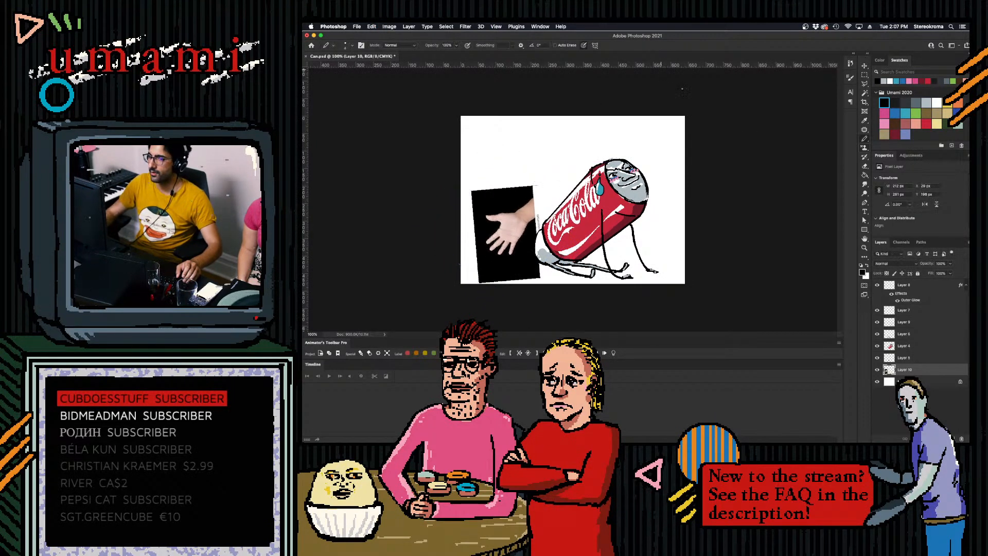
- Lower the hand photo layer's opacity to a faint reference and add a new layer above it
click(950, 263)
drag(951, 272, 927, 281)
key(super+shift+alt+n)
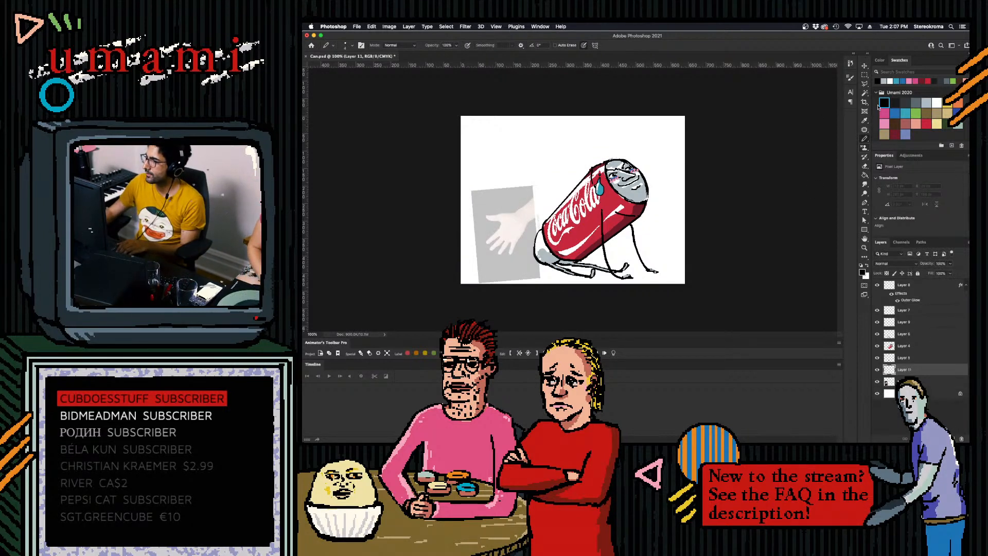
- Trace the hand and wrist outline in black over the faded photo, undoing stray strokes
mouse_move(486, 218)
mouse_down()
mouse_move(500, 227)
mouse_move(491, 251)
mouse_move(504, 240)
mouse_move(499, 256)
mouse_move(509, 244)
mouse_move(509, 255)
mouse_move(535, 217)
mouse_move(498, 214)
mouse_move(538, 194)
mouse_move(540, 206)
mouse_up()
key(super+z)
key(super+z)
key(super+z)
key(super+z)
key(super+z)
key(super+z)
key(super+z)
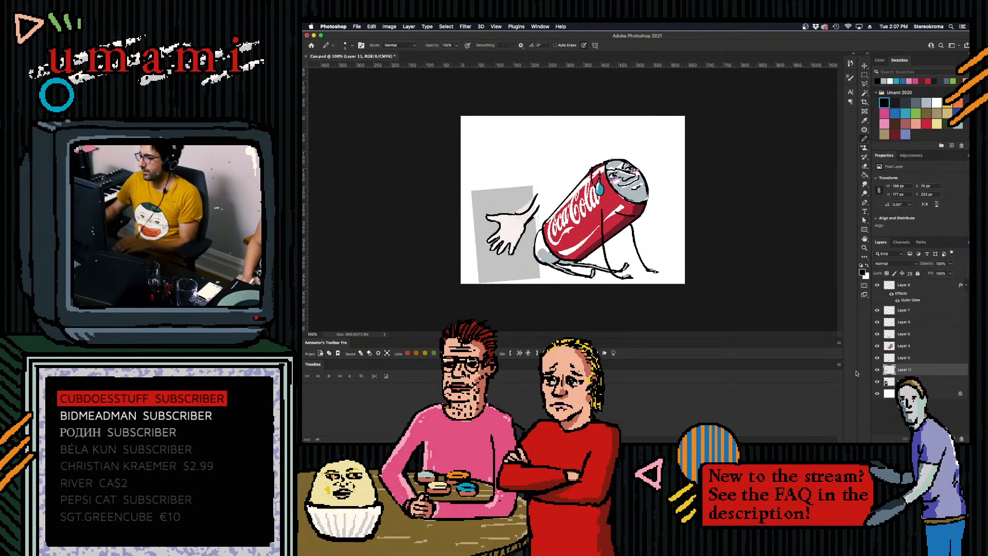
- Delete the faded hand photo layer, keeping the traced outline
click(891, 383)
click(961, 438)
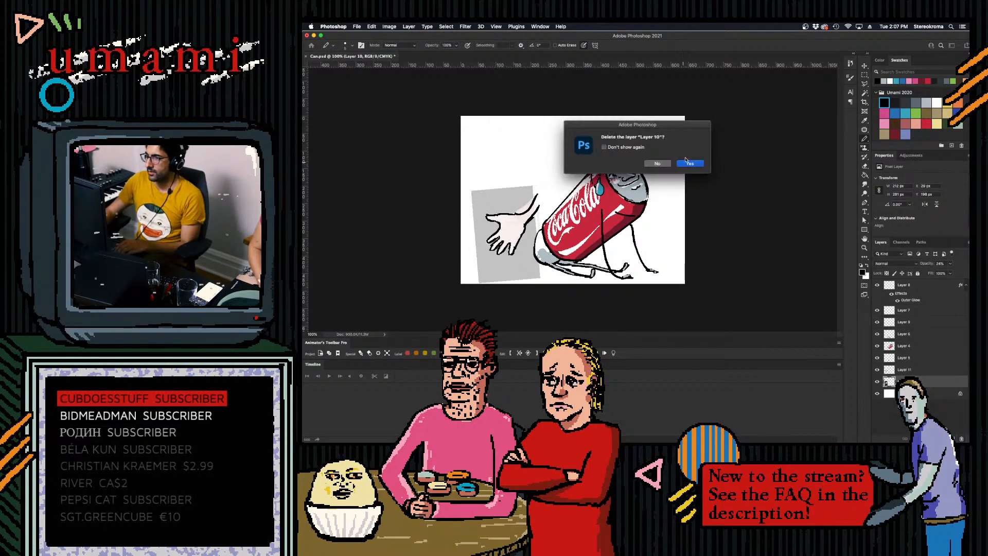
click(685, 163)
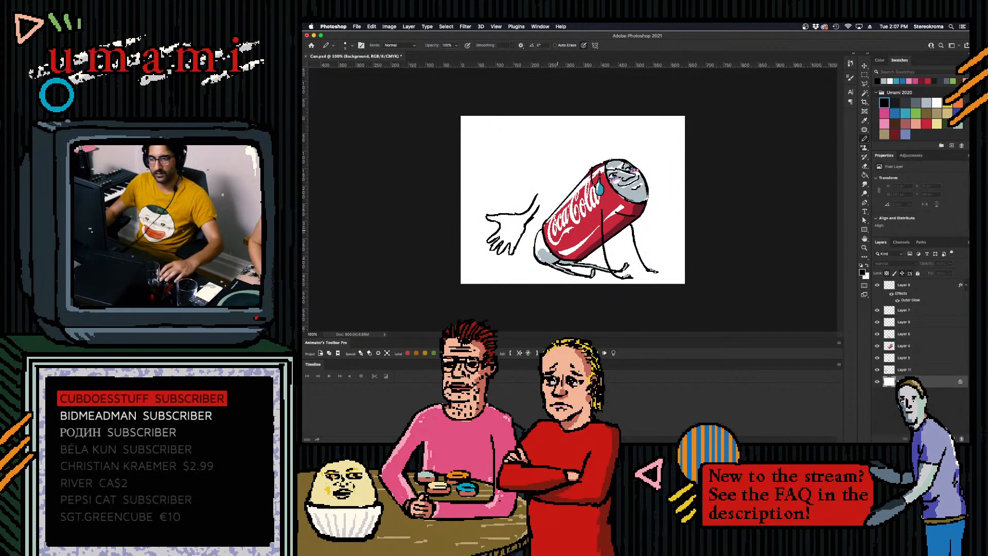
- Scale the traced hand outline down and place it just behind the can's rear
click(919, 371)
key(super+t)
drag(541, 192, 535, 215)
drag(544, 253, 512, 242)
click(655, 45)
key(b)
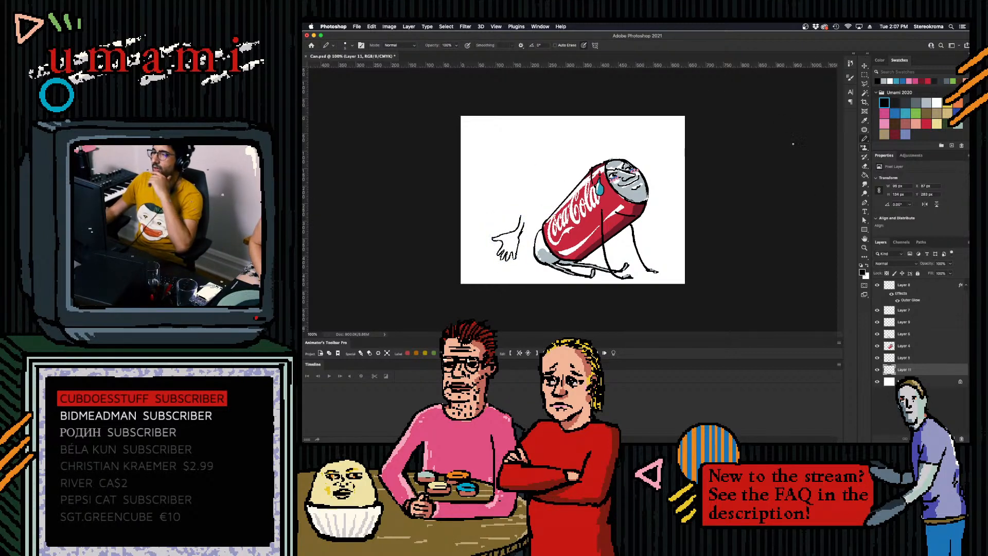
- Extend the wrist upward into a thin curved forearm with two black lines, undoing stray strokes
drag(520, 217, 546, 177)
key(super+z)
drag(520, 219, 537, 171)
drag(522, 227, 537, 177)
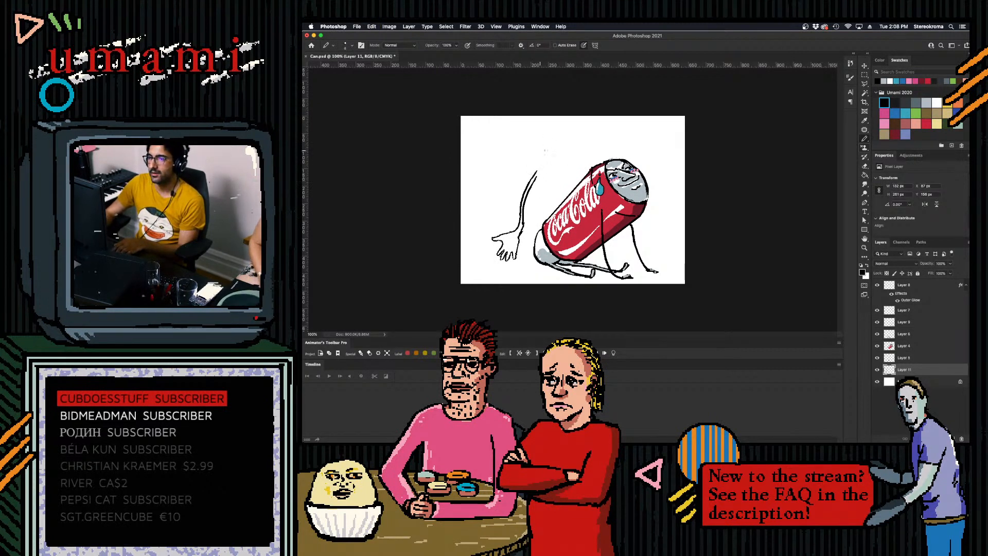
drag(549, 129, 533, 184)
key(super+z)
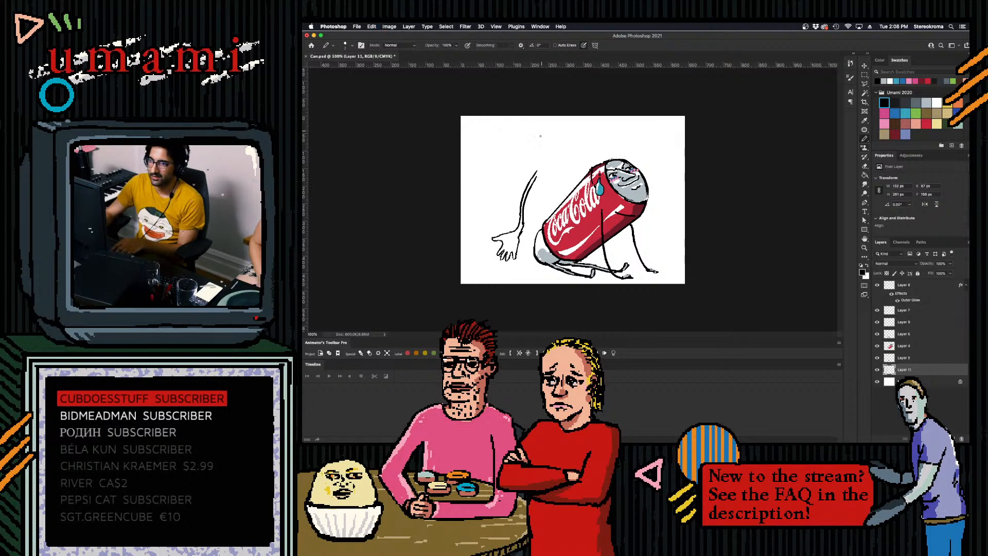
- Draw a tilted oval above the forearm as the lid of a second can, undoing bad strokes
mouse_move(524, 155)
mouse_down()
mouse_move(561, 129)
mouse_move(560, 172)
mouse_move(573, 125)
mouse_up()
key(super+z)
key(super+z)
key(super+z)
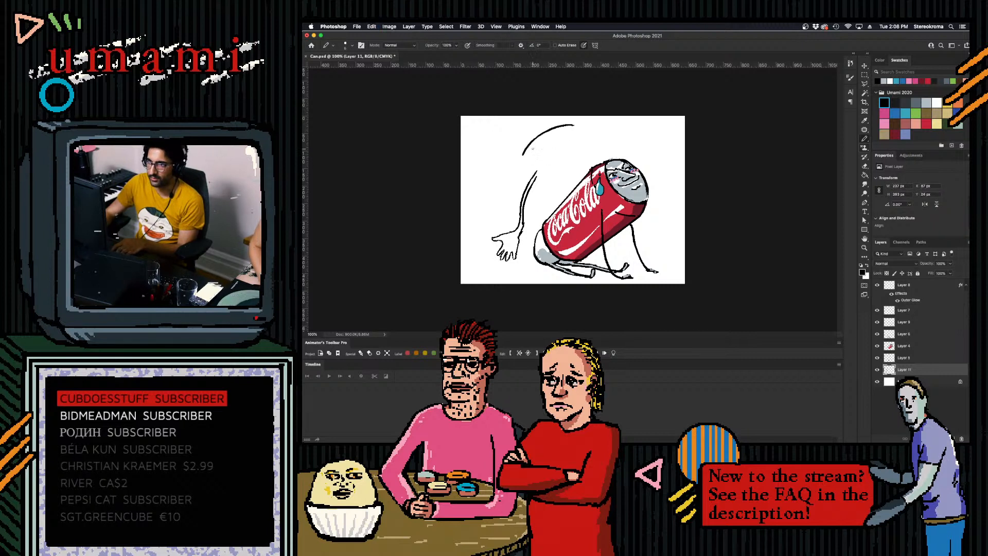
key(super+z)
mouse_move(528, 150)
mouse_down()
mouse_move(561, 145)
mouse_move(529, 153)
mouse_move(532, 164)
mouse_move(558, 161)
mouse_move(573, 145)
mouse_move(553, 163)
mouse_up()
key(super+z)
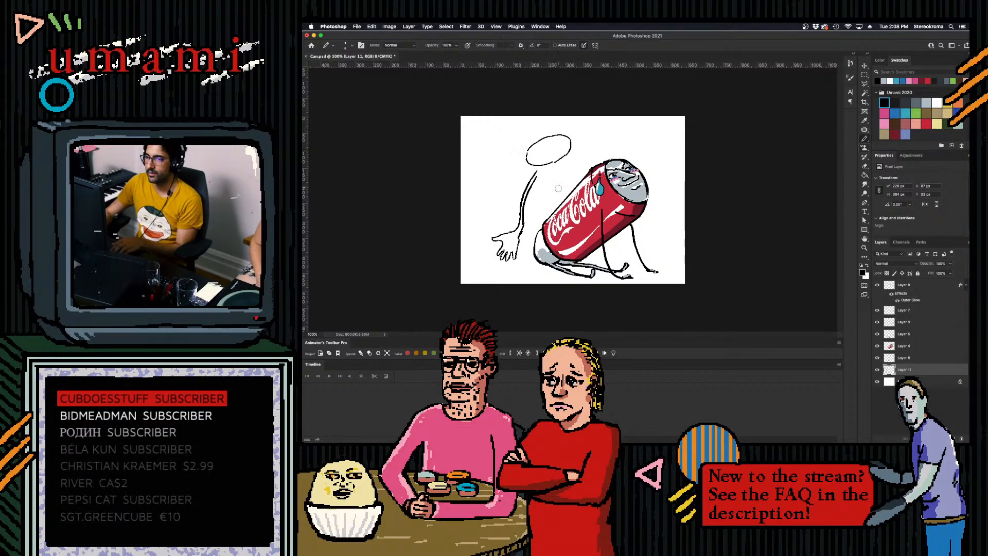
- Erase the forearm's upper end and draw the second can's rim and outer side down to the Coca-Cola can
mouse_move(537, 176)
mouse_down()
mouse_move(530, 209)
mouse_move(535, 180)
mouse_up()
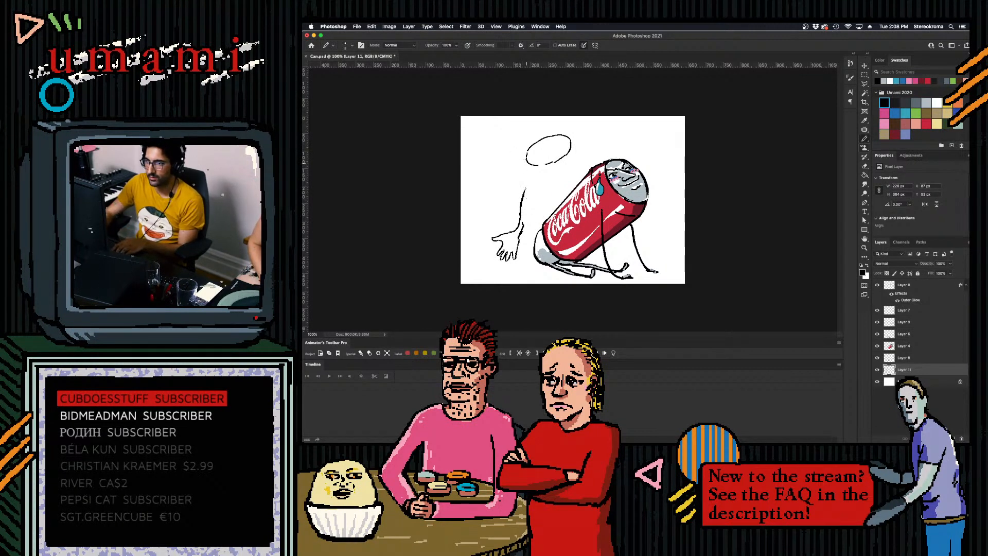
mouse_move(524, 159)
mouse_down()
mouse_move(521, 170)
mouse_move(536, 181)
mouse_move(524, 170)
mouse_move(540, 176)
mouse_move(581, 150)
mouse_move(530, 204)
mouse_move(540, 229)
mouse_up()
key(super+z)
key(super+z)
key(super+z)
key(super+z)
key(super+z)
key(super+z)
key(super+z)
key(super+z)
- Draw the second can's other side from its rim to the Coca-Cola can, redoing unsatisfactory strokes
drag(582, 150, 591, 171)
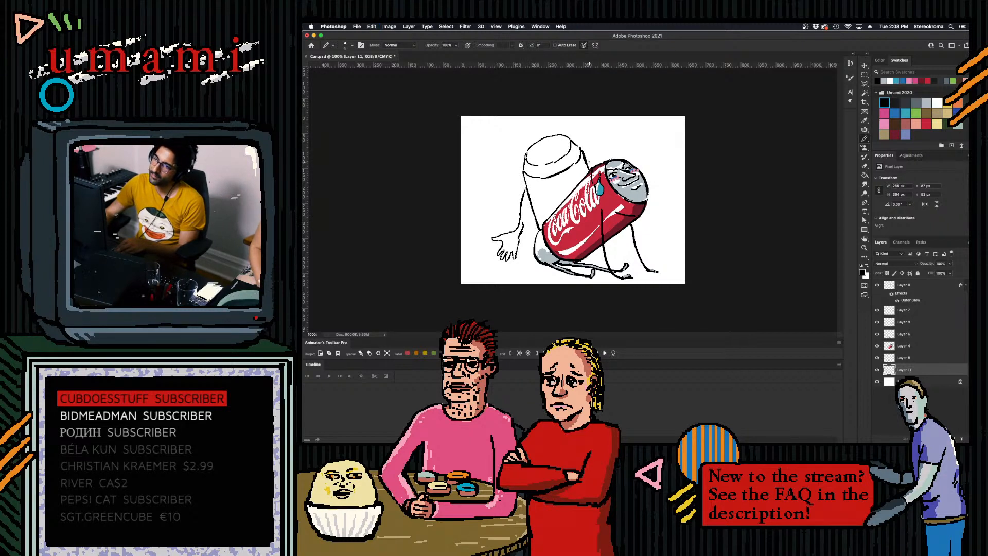
key(super+z)
key(super+z)
drag(582, 149, 588, 170)
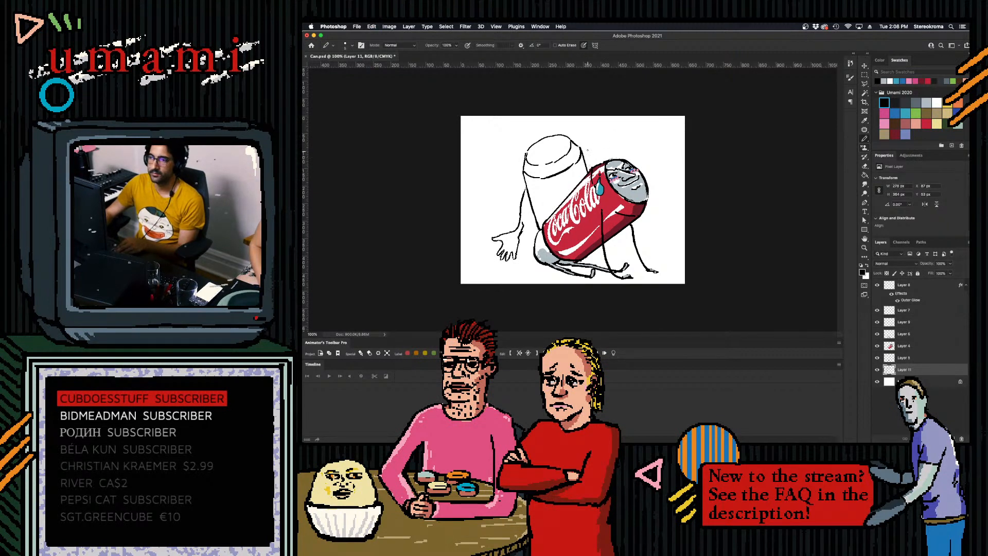
drag(608, 239, 610, 249)
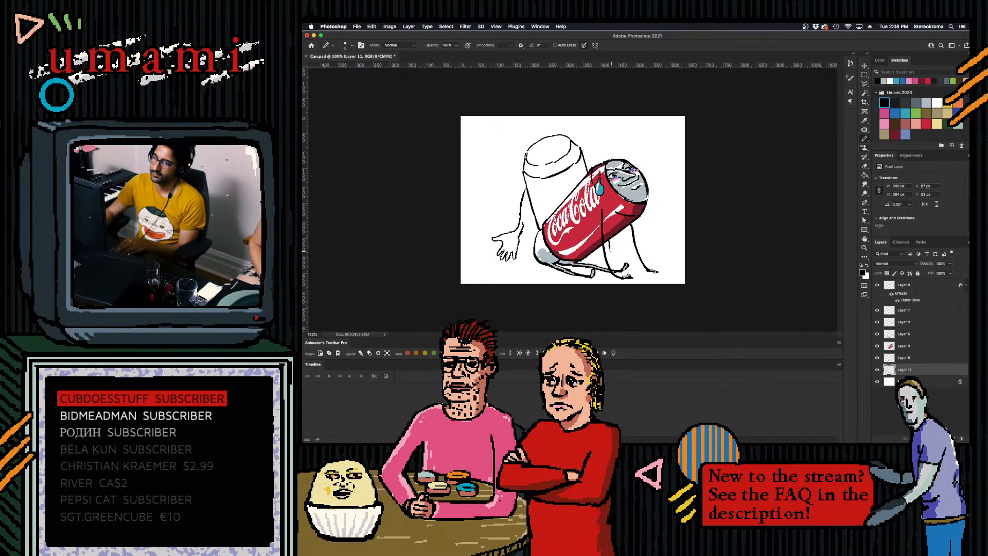
key(super+z)
key(super+z)
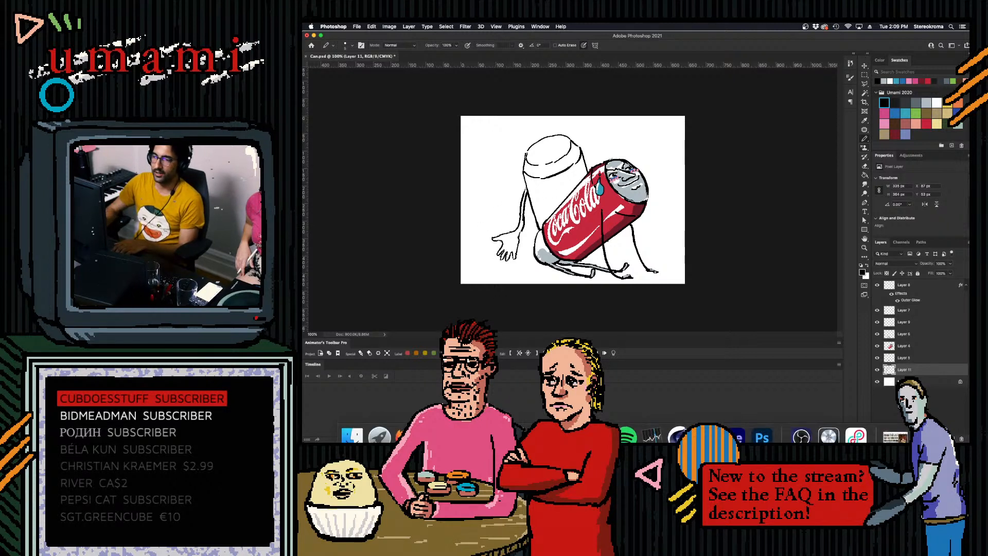
- Draw a round logo outline on the second can's body, undoing stray strokes
click(405, 426)
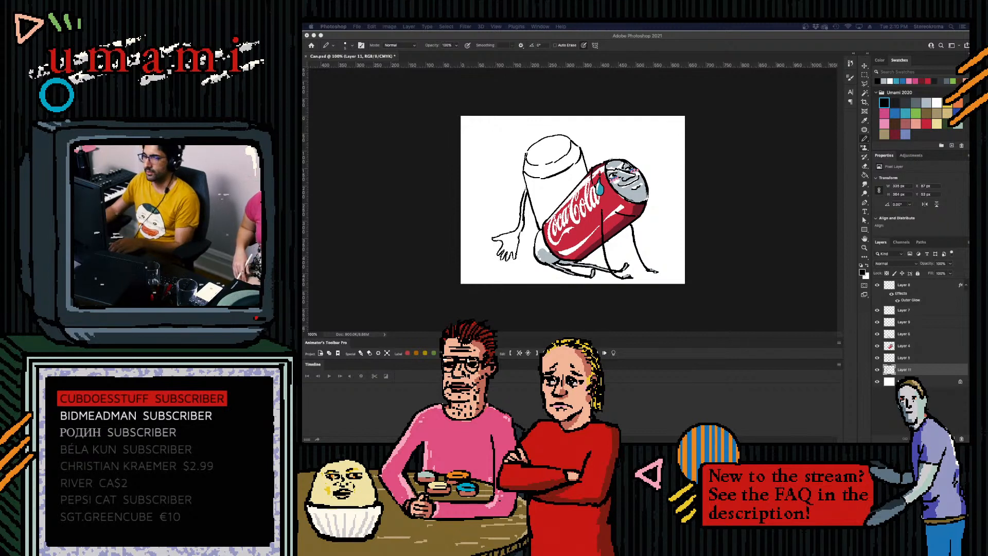
click(863, 138)
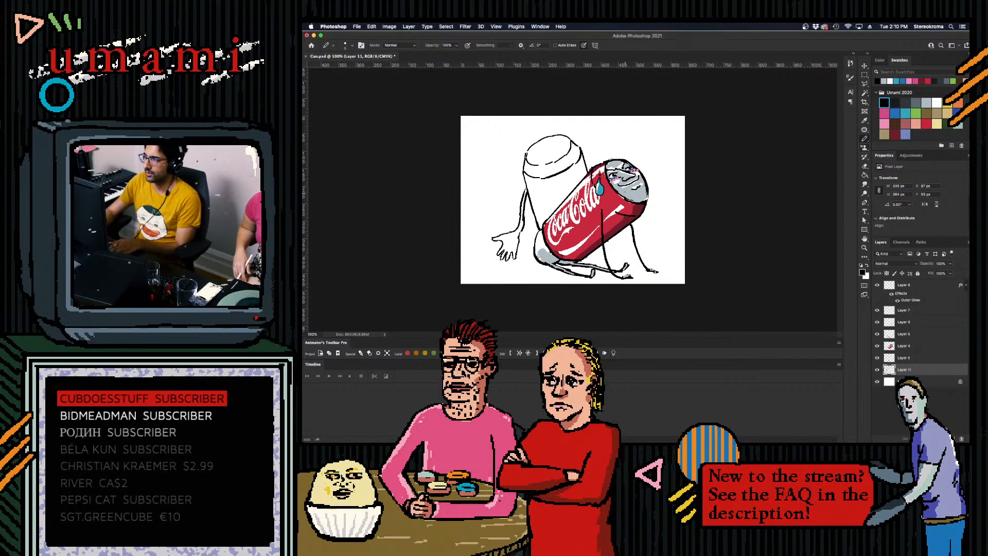
right_click(535, 166)
click(534, 166)
mouse_move(547, 185)
mouse_down()
mouse_move(546, 220)
mouse_move(573, 177)
mouse_move(578, 183)
mouse_up()
key(super+z)
key(super+z)
key(super+z)
key(super+z)
key(super+z)
key(super+z)
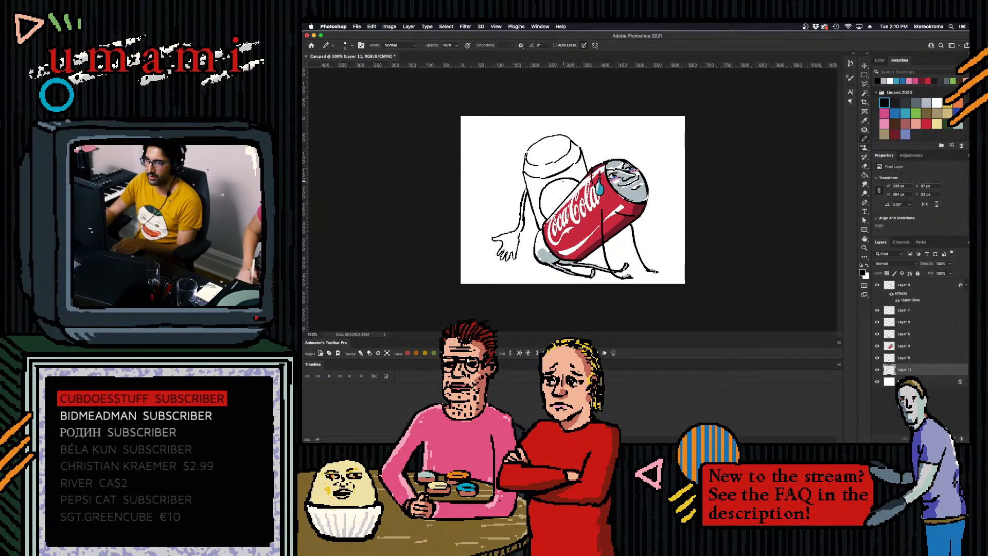
- Draw curved wave lines across the inside of the second can's round logo
drag(542, 212, 561, 178)
key(super+z)
drag(543, 212, 563, 184)
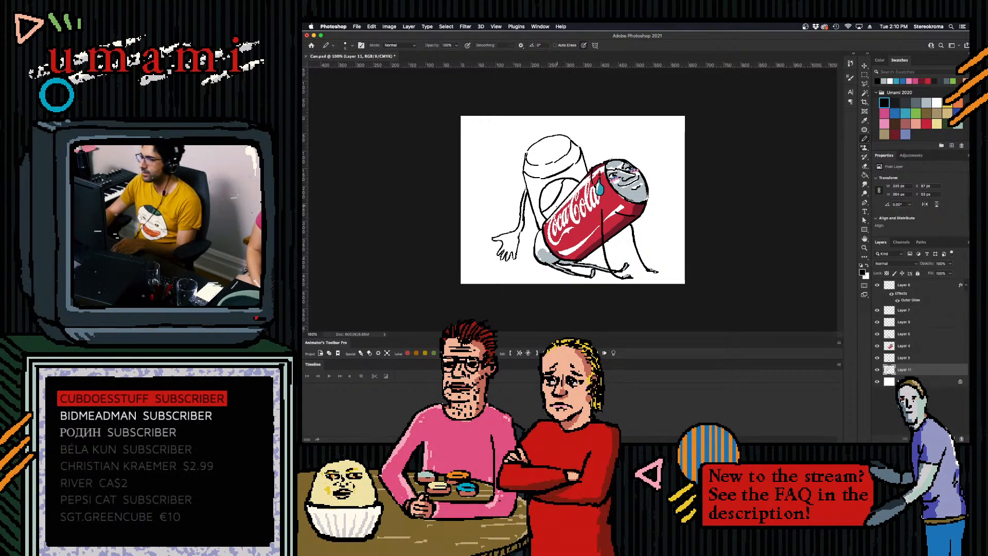
drag(543, 215, 572, 192)
key(super+z)
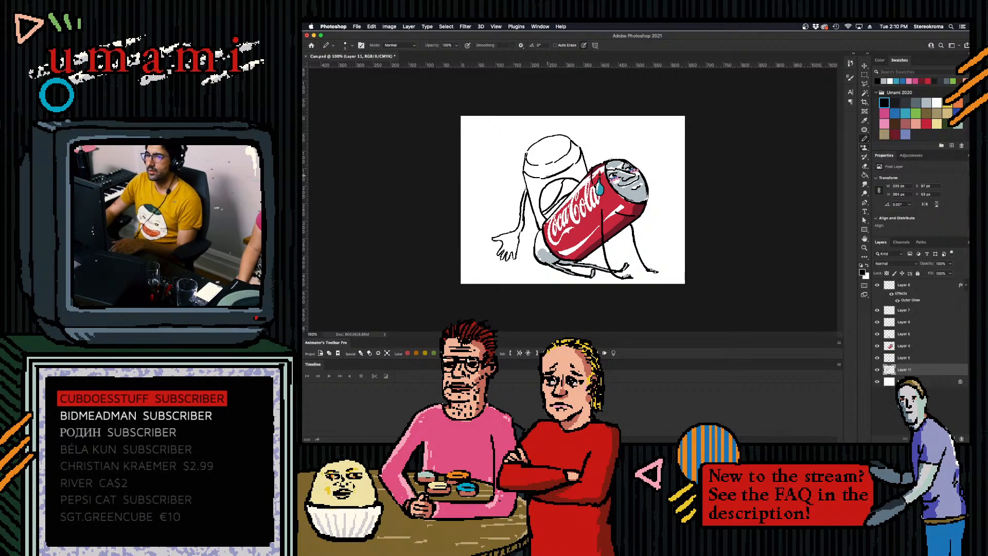
- Move the second can's line art slightly up and away from the Coca-Cola can
key(v)
drag(581, 163, 576, 142)
click(865, 145)
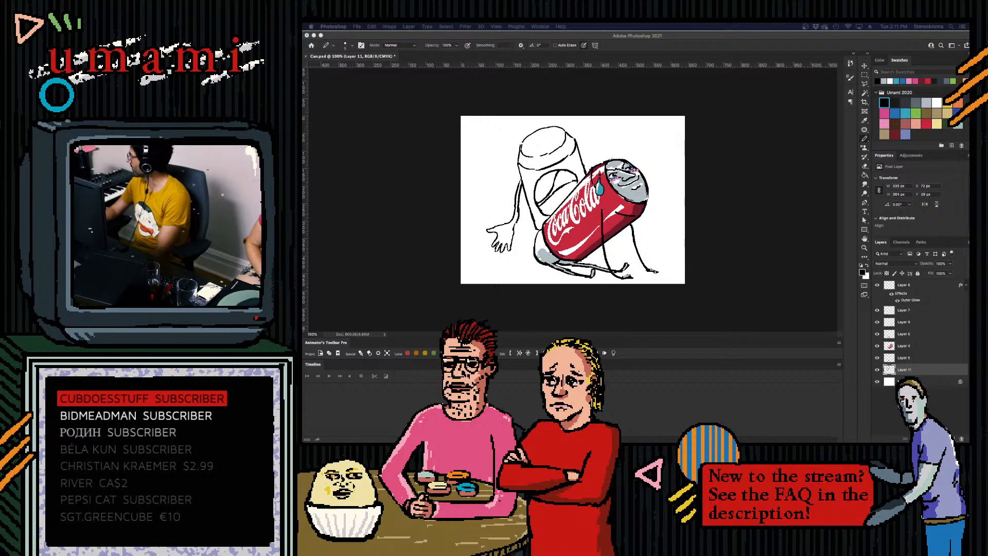
- Add a new layer beneath the second can's line art and paint the logo's upper section red
click(865, 142)
click(937, 382)
click(952, 439)
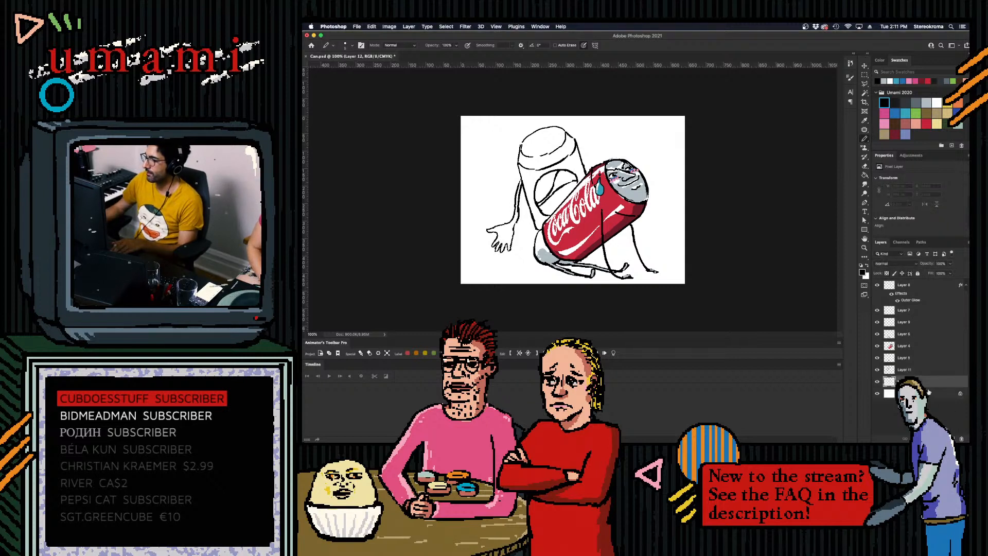
click(925, 121)
mouse_move(550, 187)
mouse_down()
mouse_move(539, 186)
mouse_move(552, 175)
mouse_move(539, 198)
mouse_up()
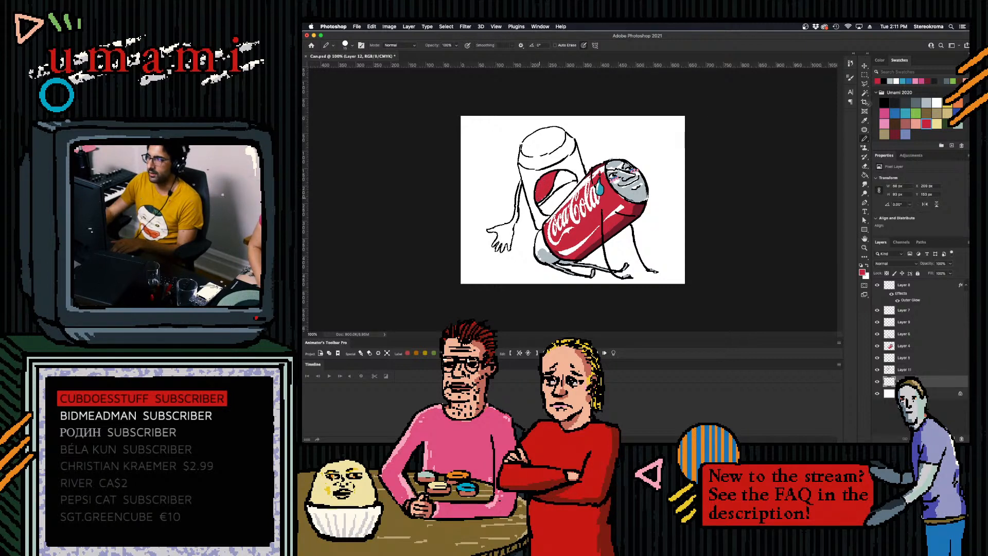
- Paint the lower wave of the second can's logo blue with a smaller brush
click(895, 113)
mouse_move(547, 206)
mouse_down()
mouse_move(571, 188)
mouse_move(522, 171)
mouse_move(542, 175)
mouse_move(528, 190)
mouse_move(529, 174)
mouse_move(526, 194)
mouse_move(550, 166)
mouse_move(538, 169)
mouse_move(576, 150)
mouse_move(580, 170)
mouse_move(563, 169)
mouse_move(584, 178)
mouse_up()
key(super+z)
key(bracketleft)
key(bracketleft)
key(bracketleft)
- Fill the second can's body and the band below its lid with light blue
click(906, 113)
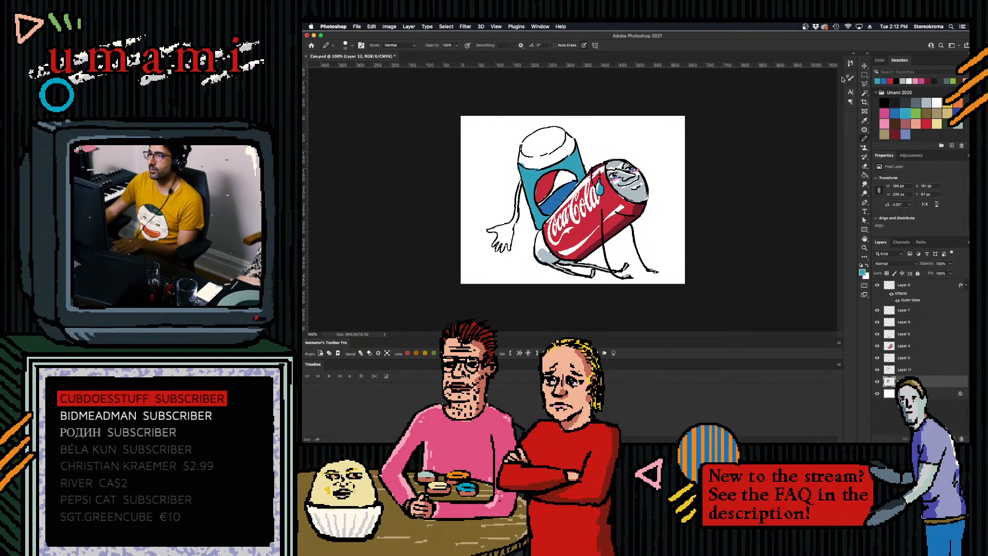
key(bracketright)
mouse_move(522, 160)
mouse_down()
mouse_move(535, 164)
mouse_move(570, 143)
mouse_up()
key(bracketright)
key(bracketleft)
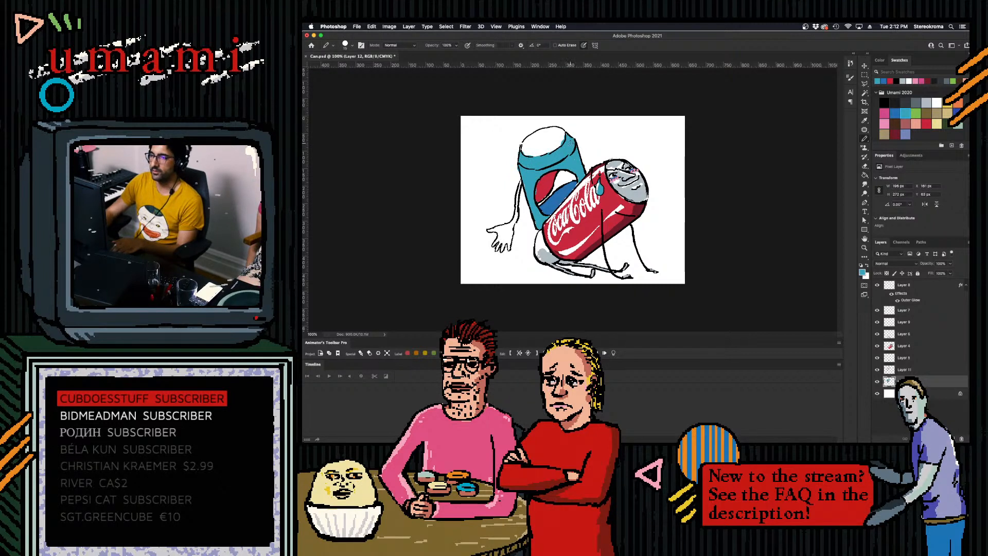
- Add a new layer above the colour layer and set up a small black brush for the face
click(952, 438)
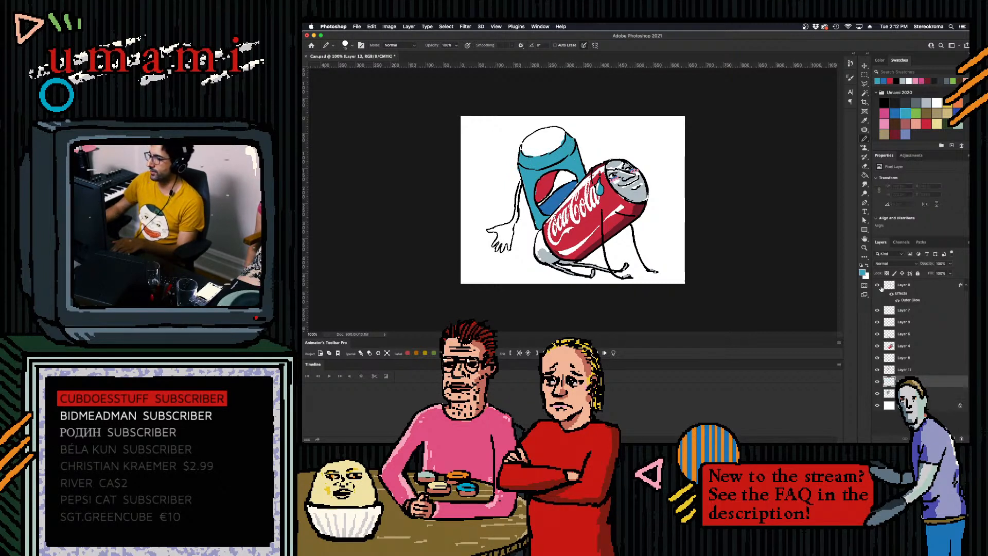
click(883, 101)
key(bracketleft)
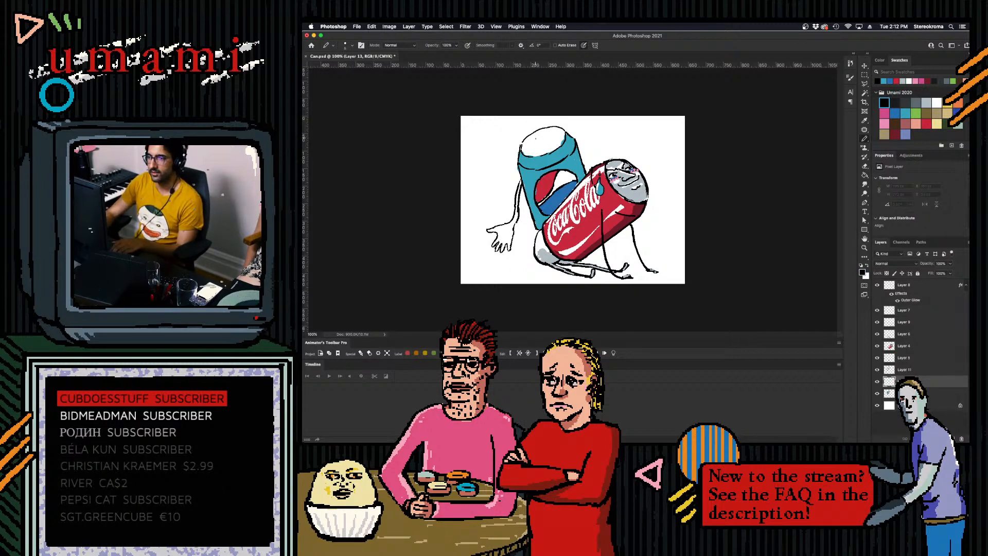
- Try to draw a smiling face on the second can's white lid, and undo it
mouse_move(540, 138)
mouse_down()
mouse_move(529, 136)
mouse_move(555, 137)
mouse_move(537, 142)
mouse_move(542, 152)
mouse_move(524, 141)
mouse_up()
key(super+z)
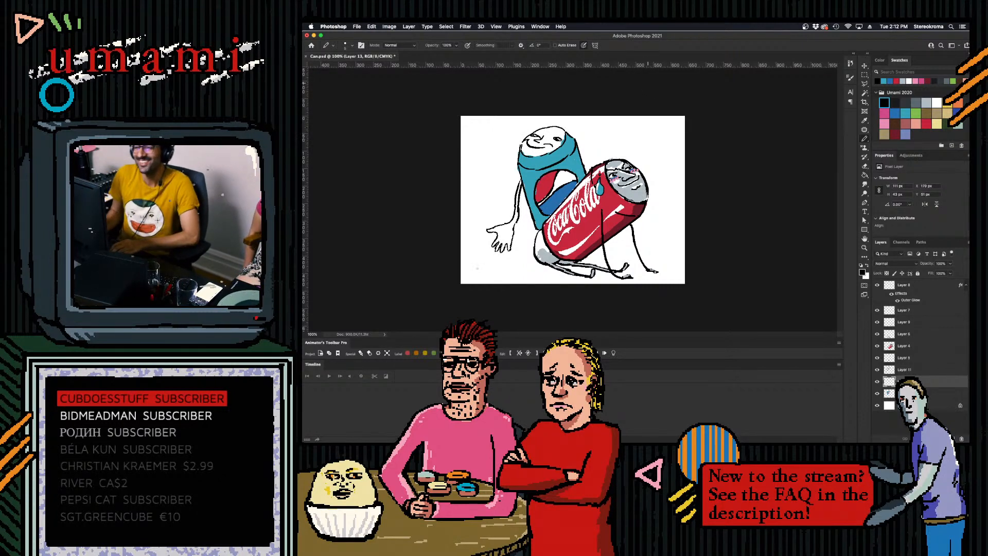
key(super+z)
key(super+z)
key(super+z)
key(super+z)
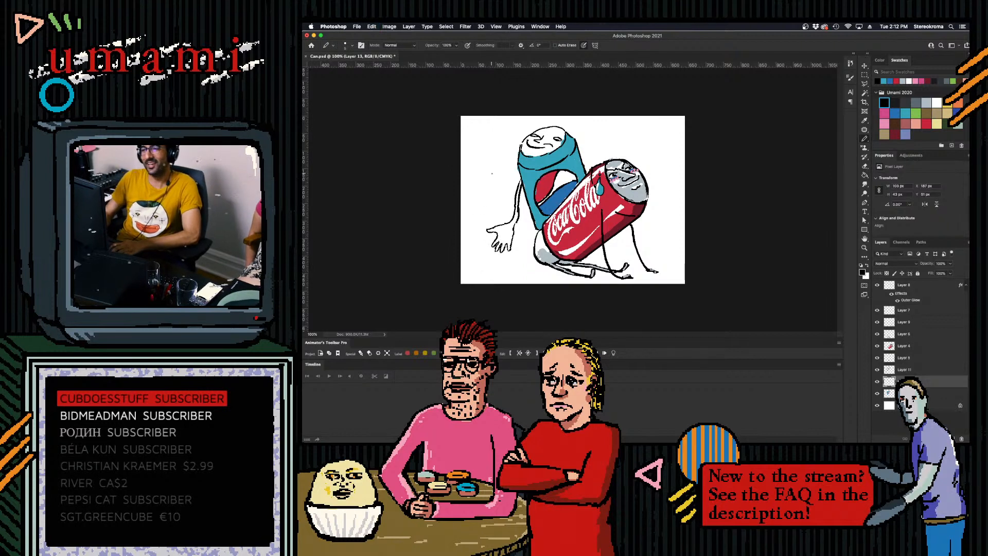
key(super+z)
key(super+z)
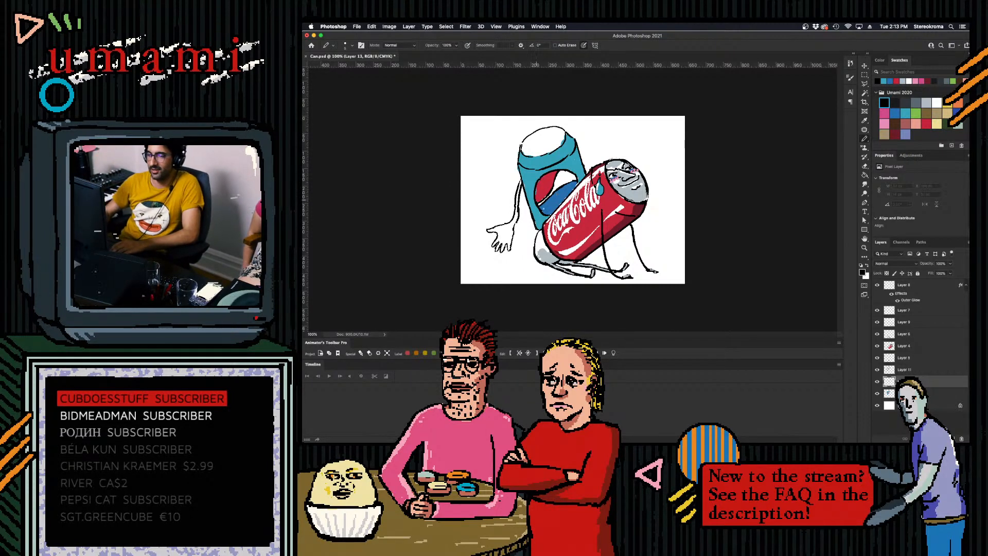
- Touch up the black linework on the second can's arm and the edge of its lid
drag(516, 220, 513, 234)
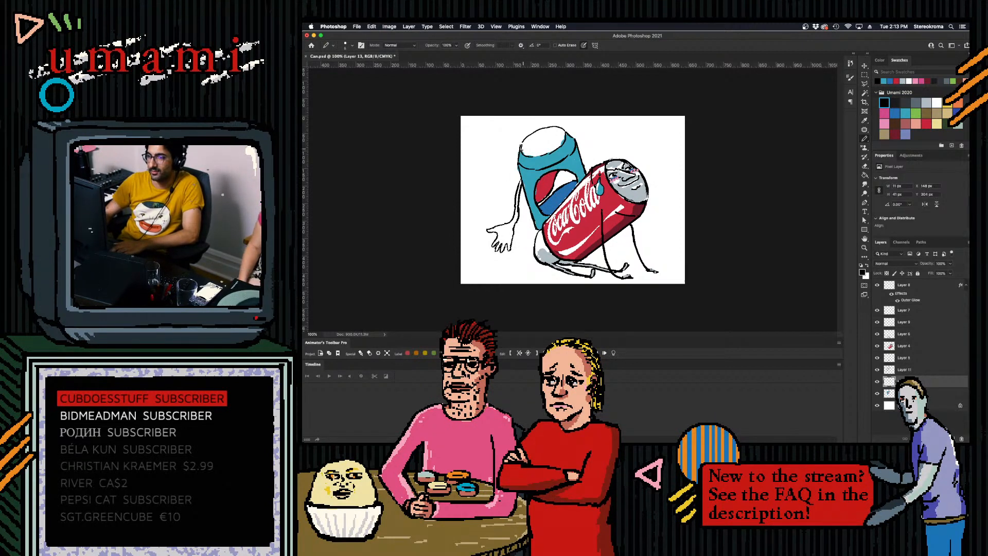
right_click(523, 149)
drag(523, 149, 528, 159)
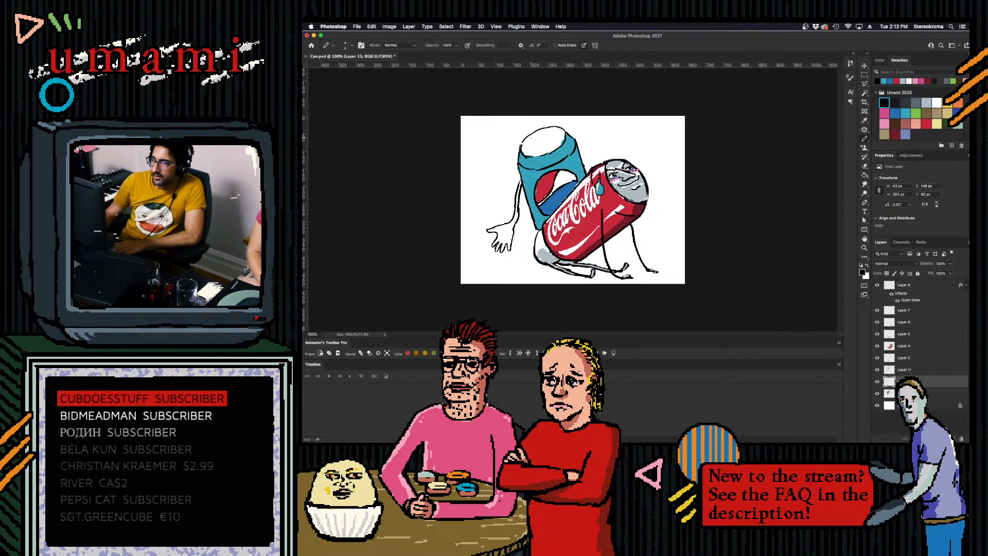
key(super+z)
- Try a single eye on the second can's lid with a thicker brush, undoing each version
key(])
key(])
key(])
key(])
drag(531, 136, 537, 140)
key(super+z)
key(super+z)
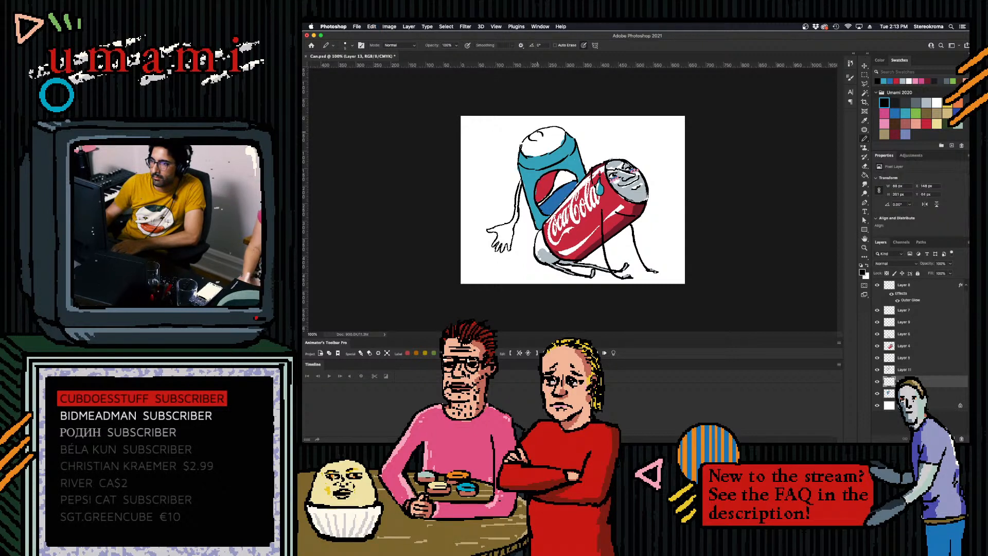
key(super+z)
key(super+z)
key(super+z)
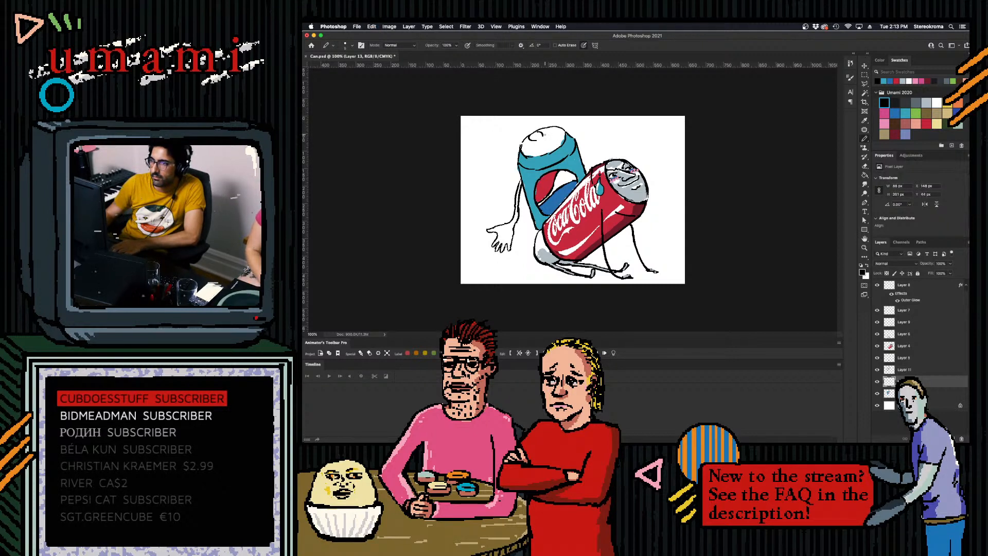
drag(524, 142, 535, 140)
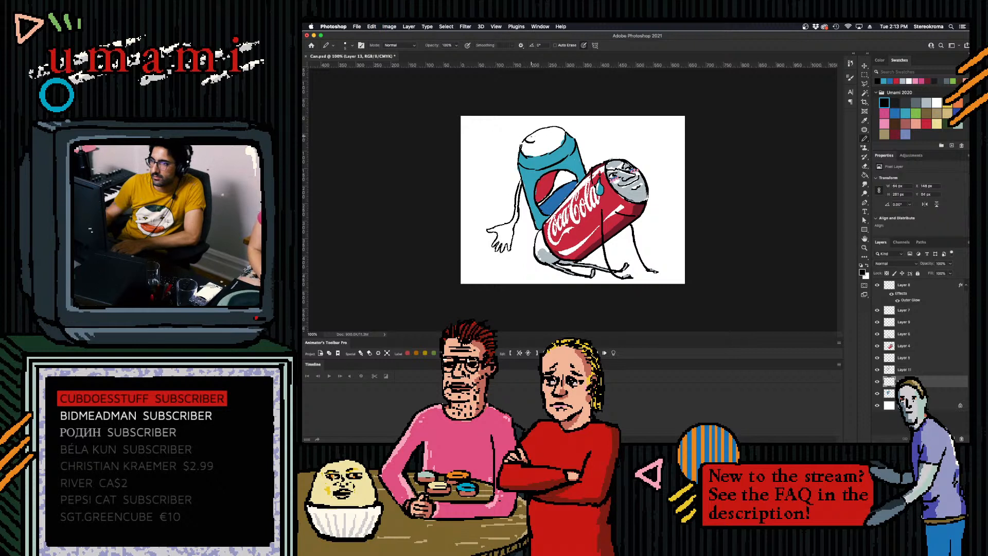
key(super+z)
key(super+z)
- Try round eyes with black pupils and a wide smile on the second can's lid, and undo them
drag(532, 134, 555, 138)
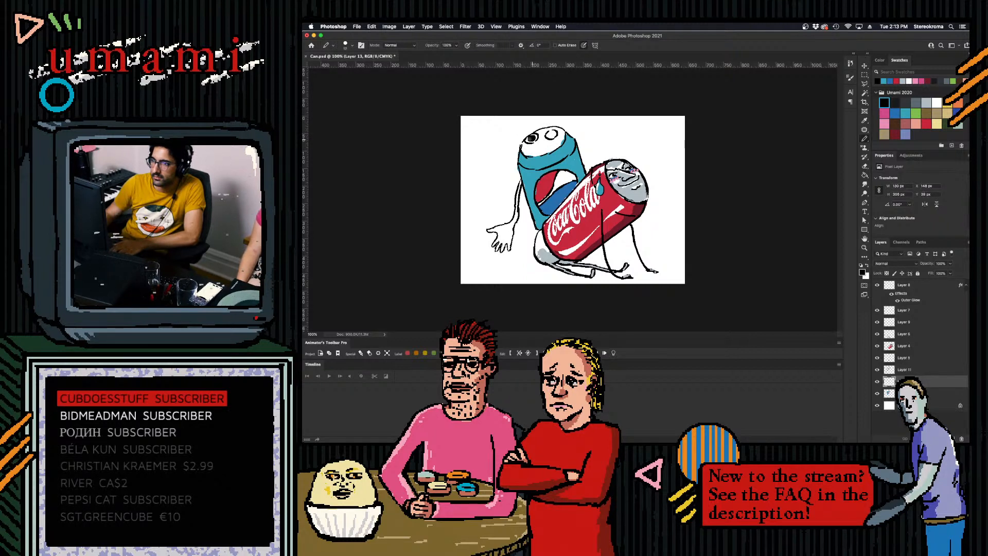
drag(551, 135, 550, 135)
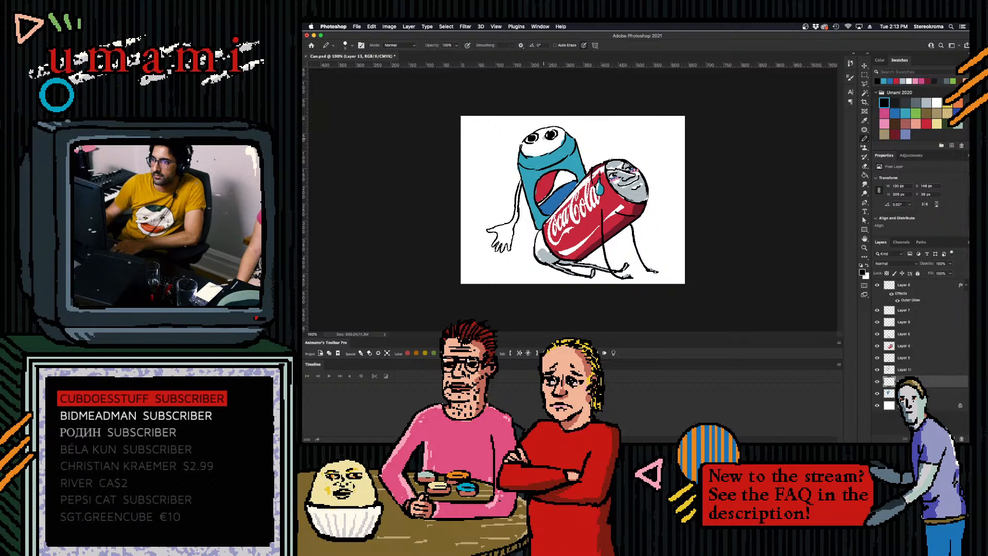
key(bracketright)
drag(528, 148, 550, 148)
key(super+z)
key(bracketleft)
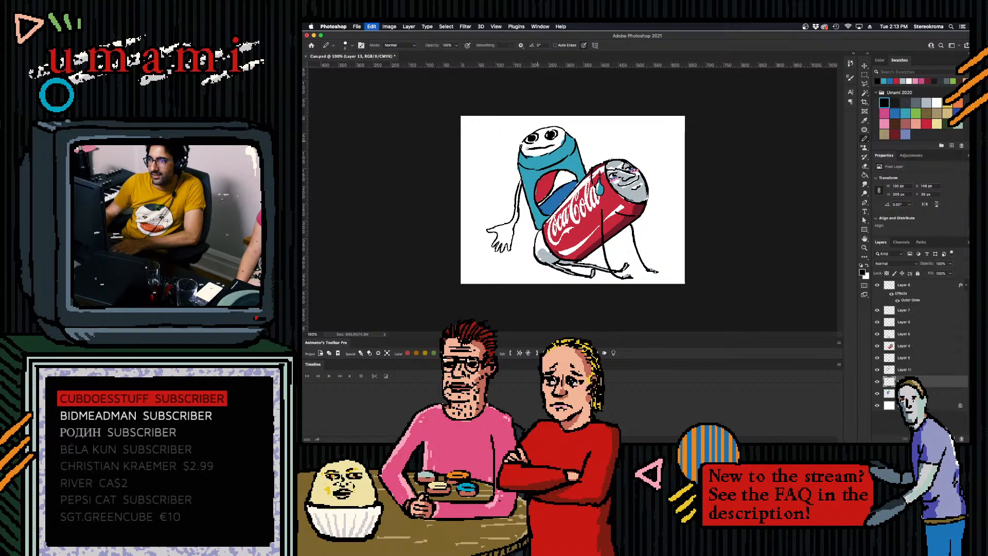
drag(522, 149, 560, 140)
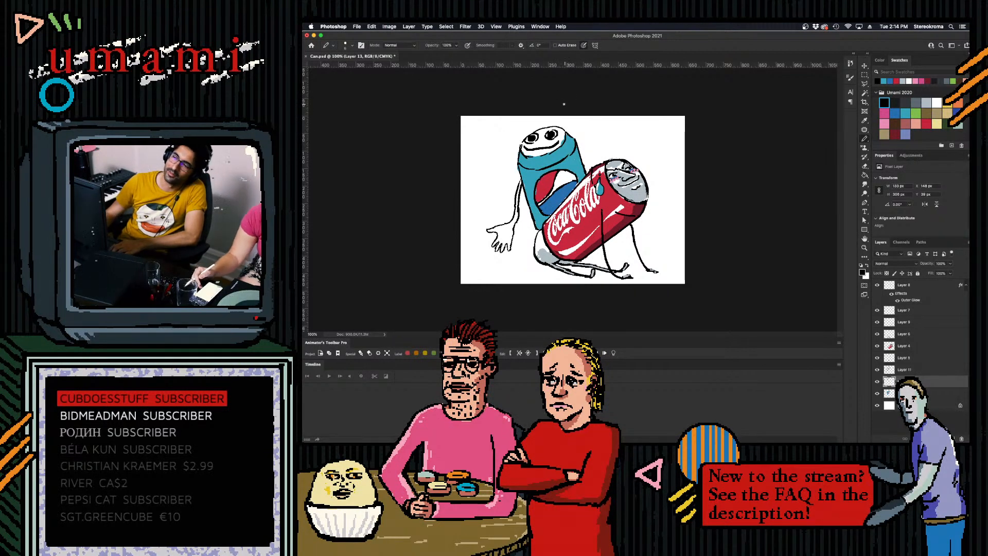
key(super+z)
key(super+z)
key(super+z)
key(super+z)
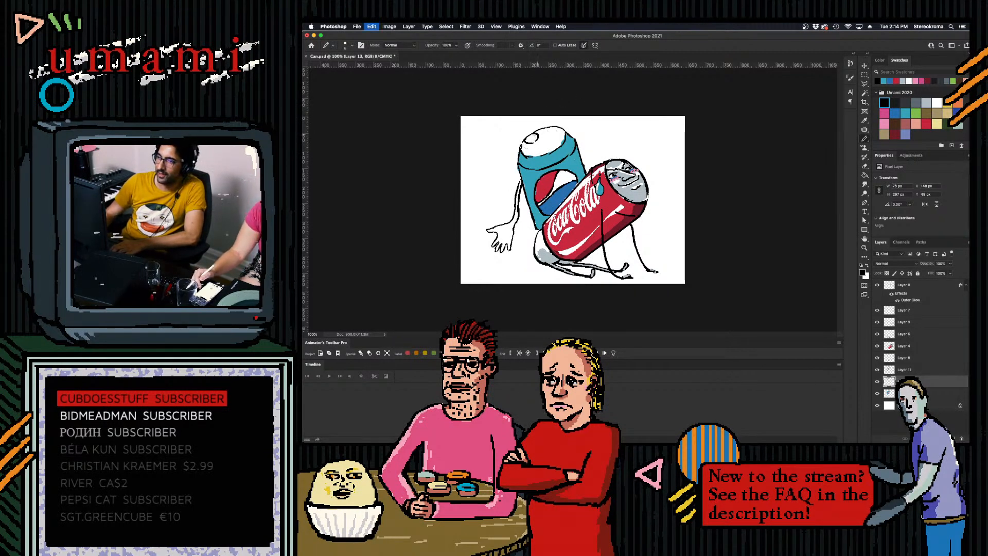
key(super+z)
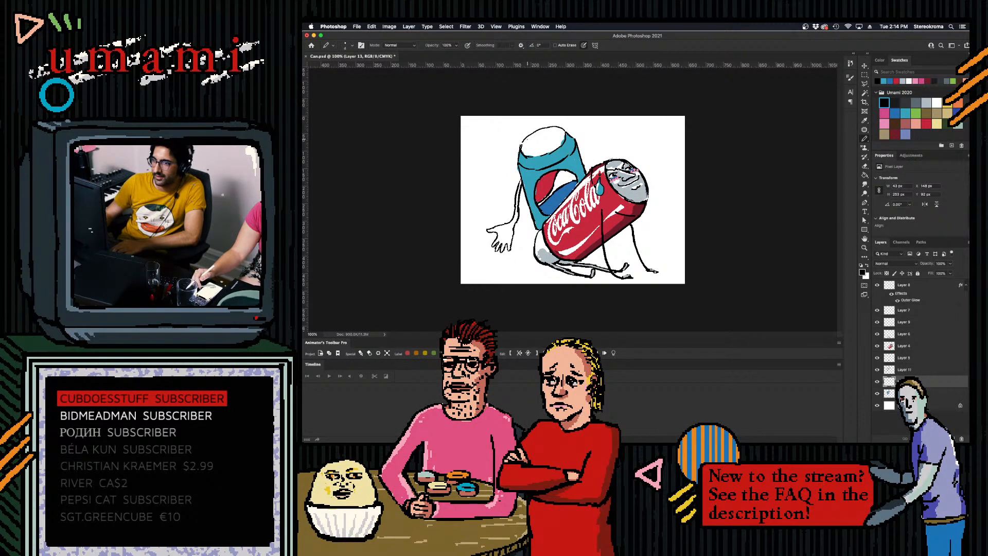
key(super+z)
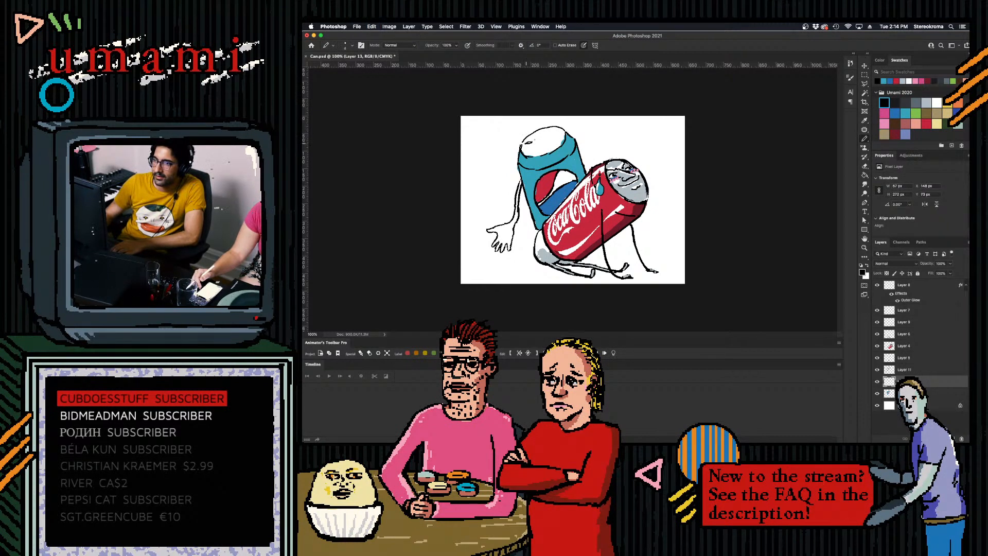
- Draw small narrow eyes on the blue can's white lid
drag(548, 136, 549, 136)
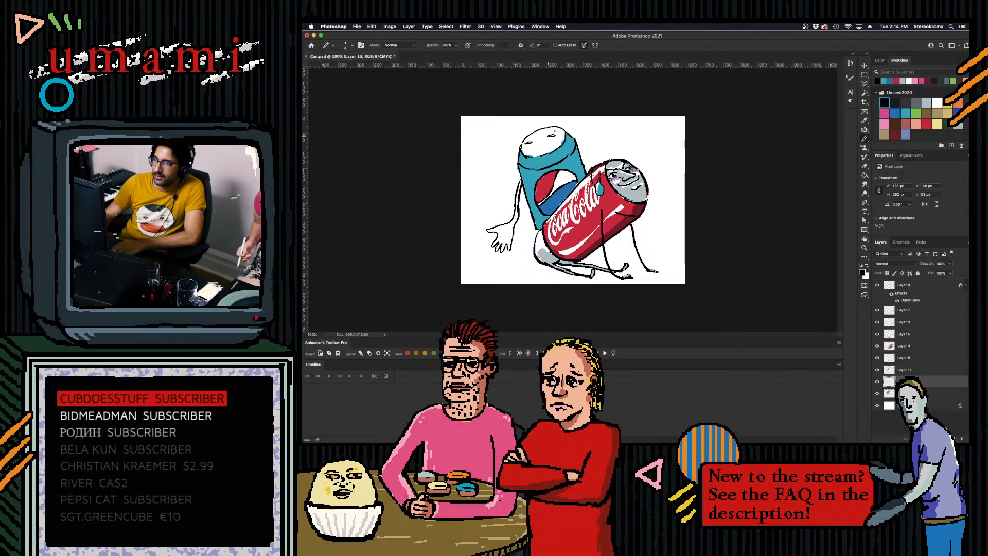
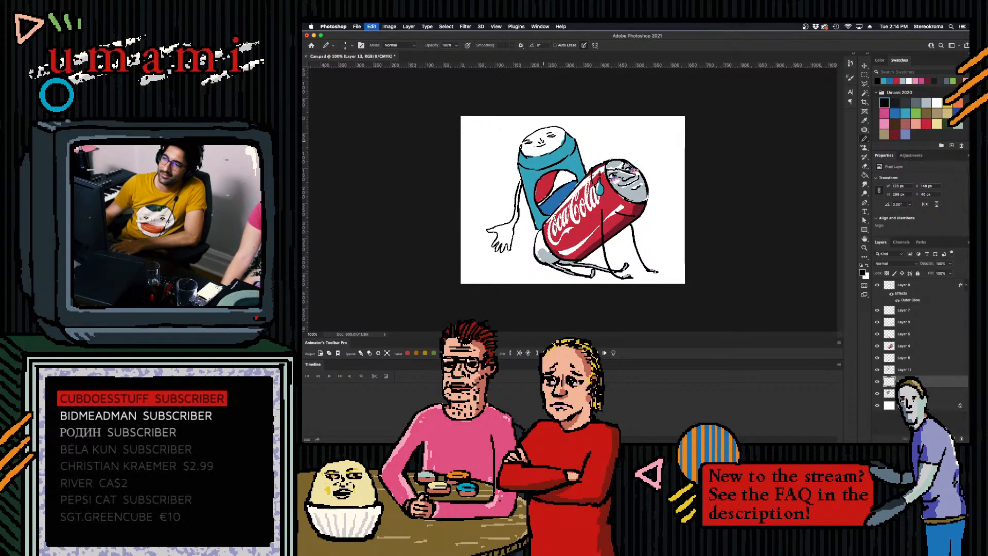
- Paint the blue can's lid light grey on Layer 12 with a larger brush
key(super+z)
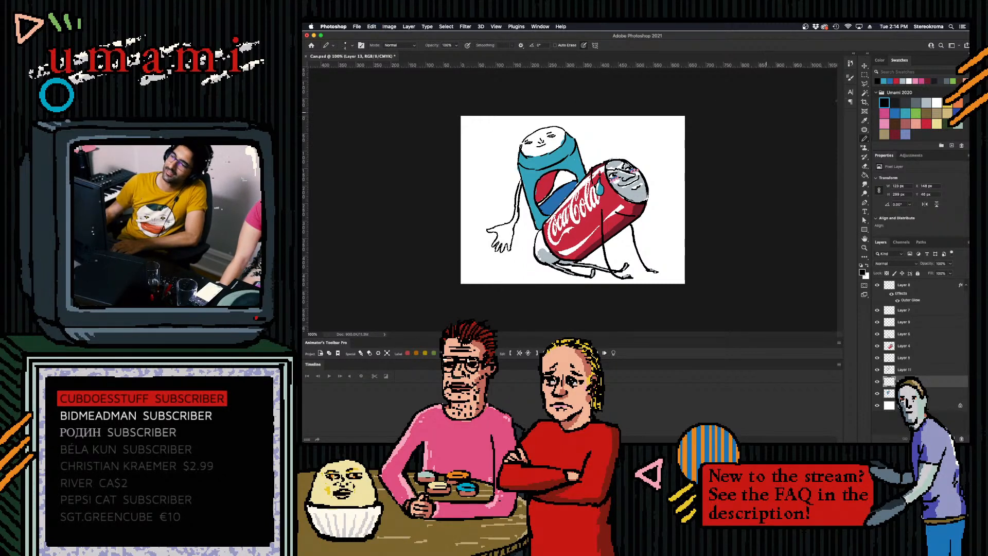
click(927, 102)
click(909, 393)
key(bracketright)
key(bracketright)
key(bracketright)
key(bracketright)
key(bracketright)
key(bracketright)
key(bracketright)
key(bracketright)
key(bracketright)
mouse_move(532, 143)
mouse_down()
mouse_move(558, 134)
mouse_move(530, 150)
mouse_up()
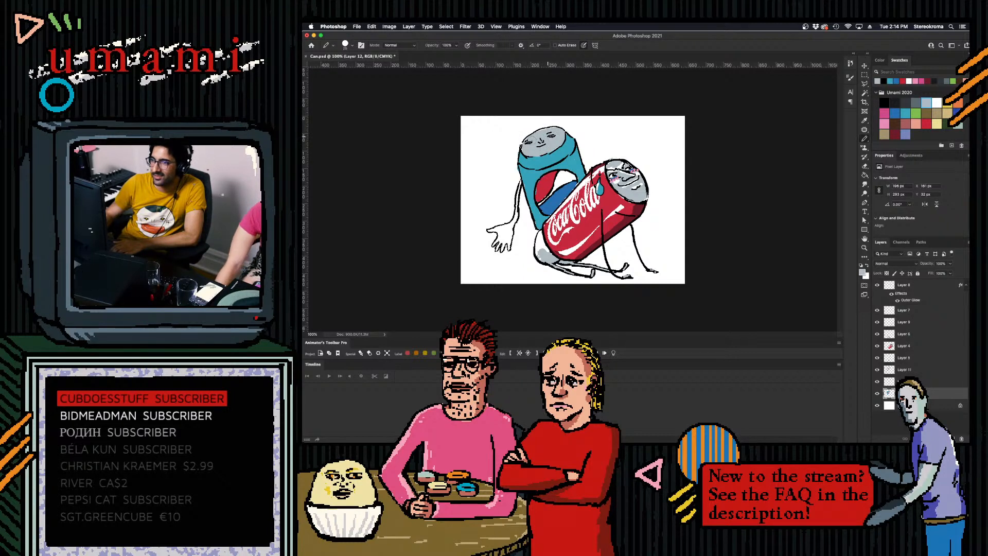
- Try a thin black stroke along the upper part of the blue can's grey lid
click(885, 102)
key(bracketleft)
key(bracketleft)
key(bracketleft)
key(bracketleft)
key(bracketleft)
key(bracketleft)
key(bracketleft)
key(bracketleft)
key(bracketleft)
drag(527, 139, 539, 132)
key(super+z)
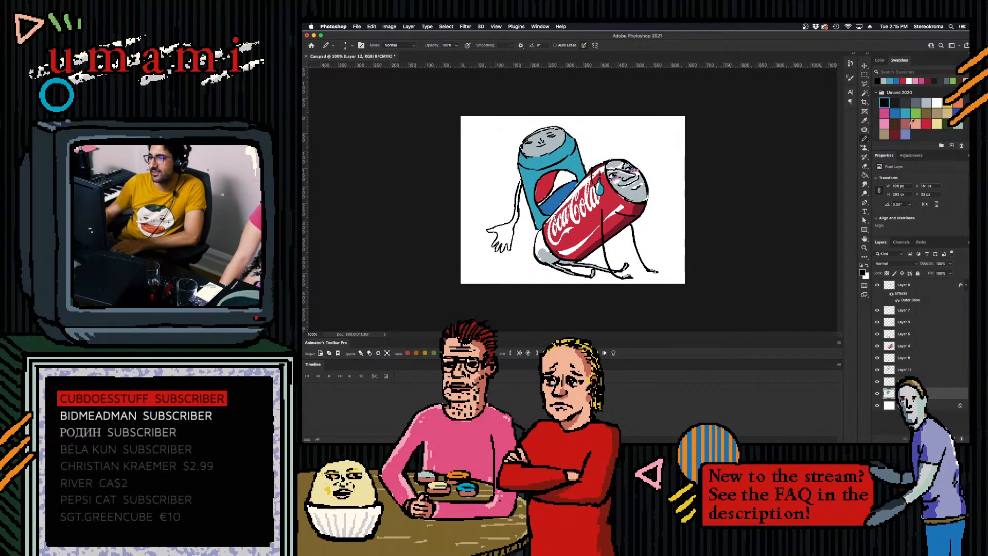
- Add thin white highlights to the blue can's grey lid, undoing the stroke at its lower rim
click(936, 102)
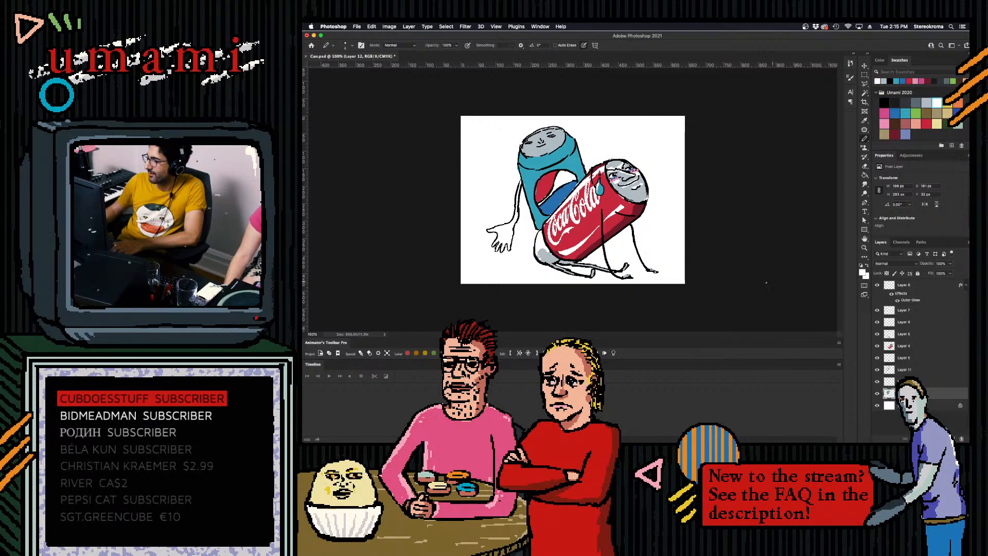
drag(530, 135, 544, 130)
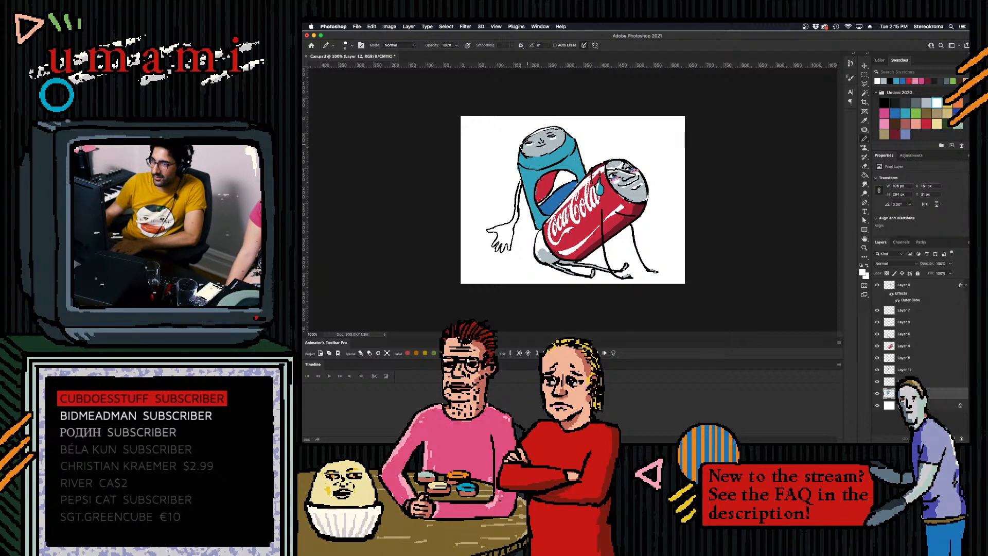
drag(539, 148, 544, 147)
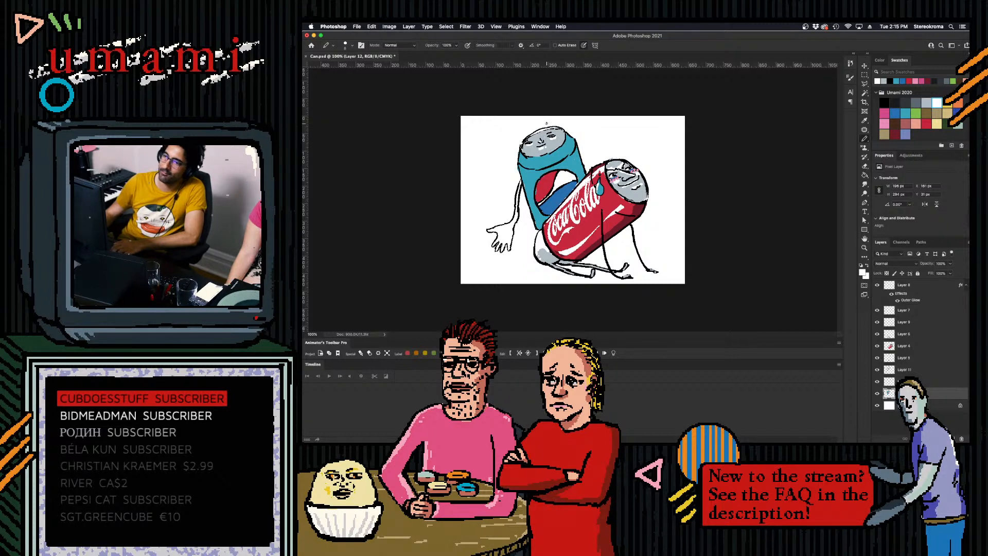
drag(524, 148, 527, 157)
key(super+z)
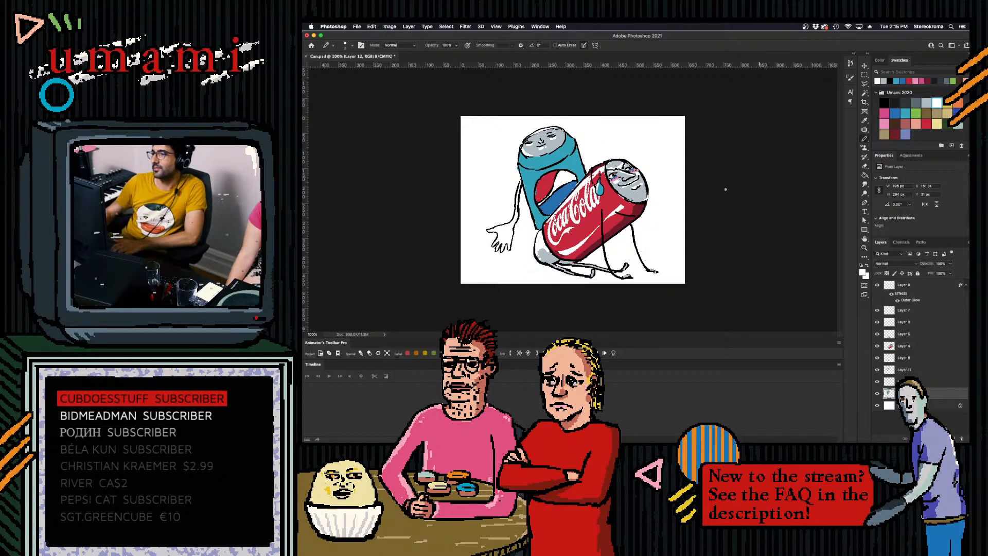
- Paint a white highlight stripe down the outer side of the blue can's body with a thicker brush, redoing it once
key(])
key(])
key(])
drag(522, 155, 534, 214)
key([)
key(super+z)
mouse_move(523, 168)
mouse_down()
mouse_move(539, 220)
mouse_move(537, 211)
mouse_up()
- Rework the lettering on the red can's label with white strokes on Layer 4, undoing unwanted attempts
click(927, 123)
click(936, 103)
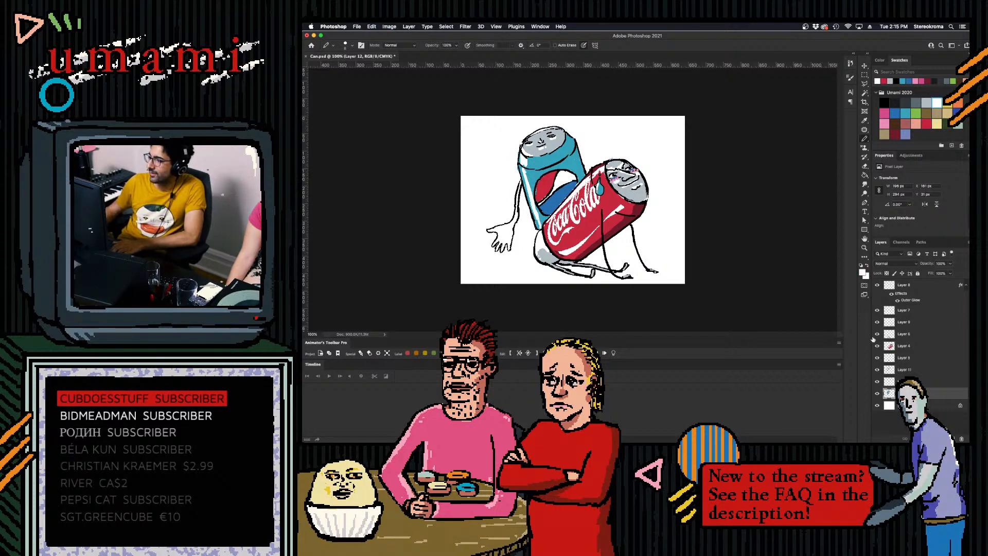
click(904, 346)
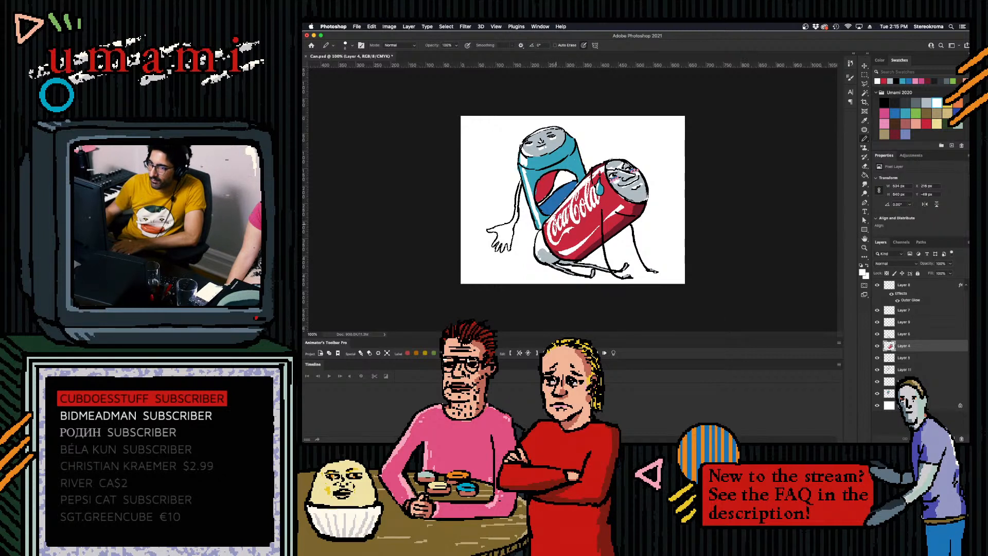
drag(556, 240, 570, 228)
key(super+z)
key(super+z)
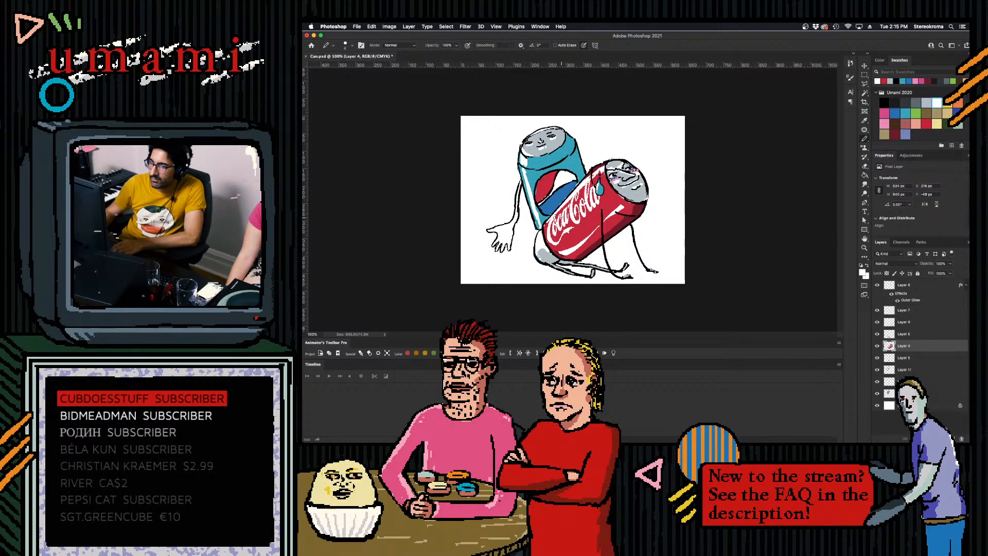
drag(575, 198, 569, 220)
key(super+z)
key(super+z)
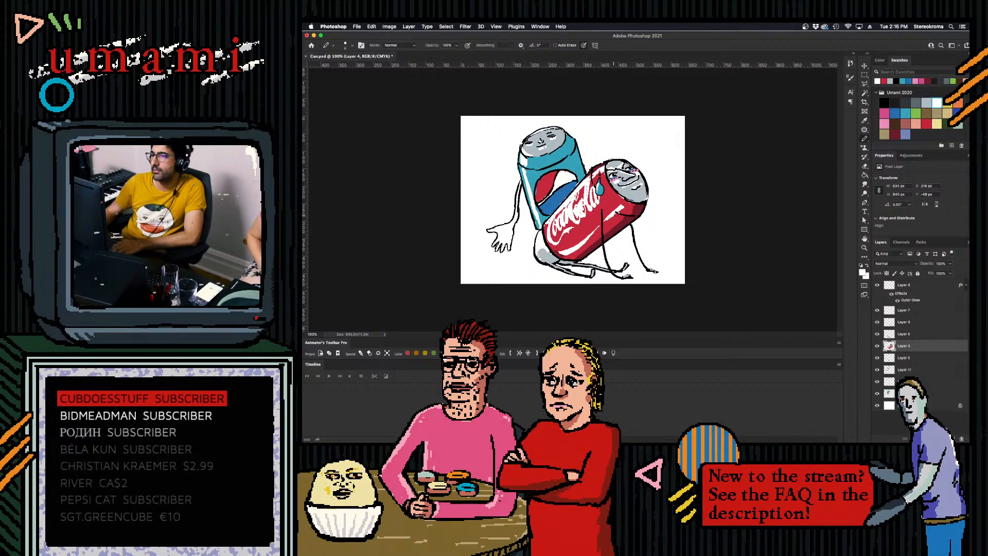
click(927, 124)
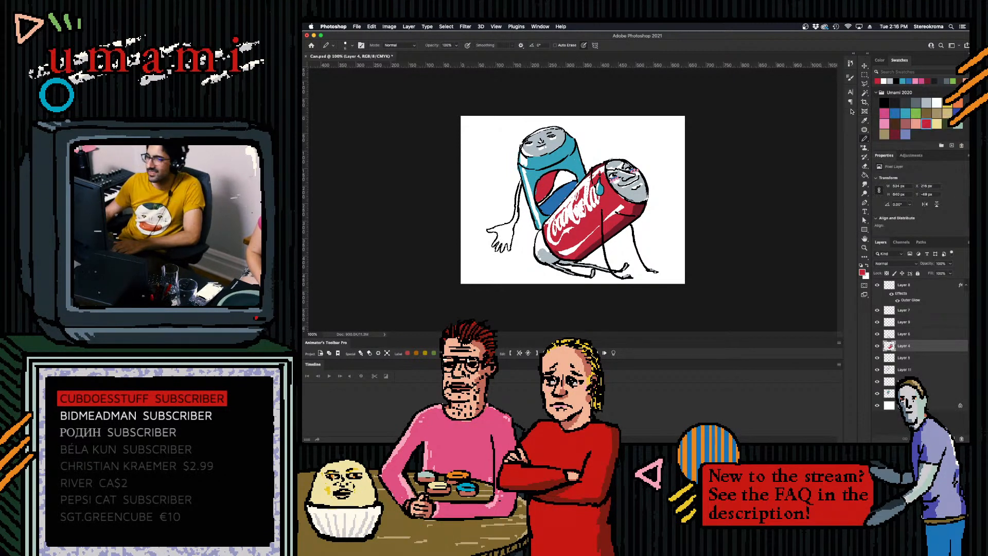
- Try a black mouth stroke on the blue can's lid
click(884, 101)
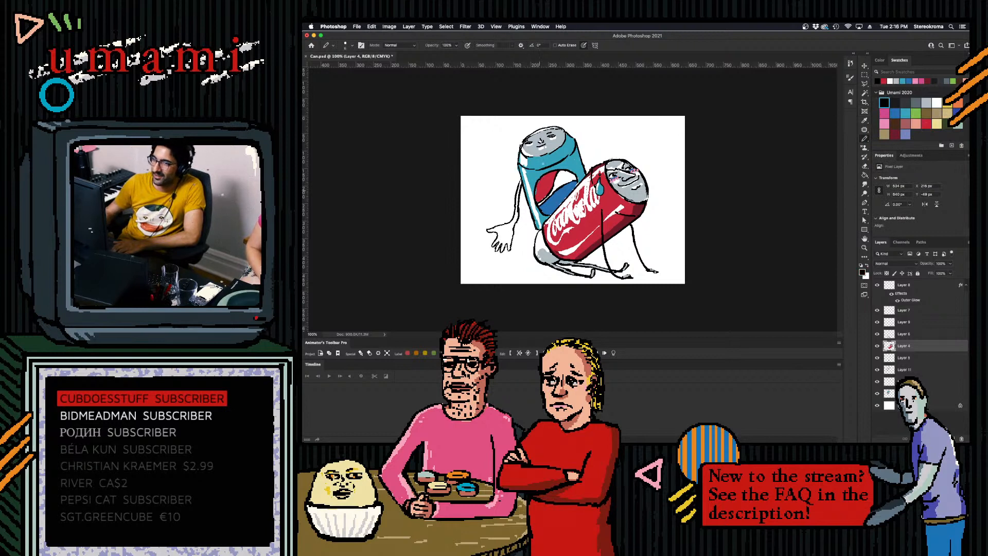
drag(536, 149, 545, 148)
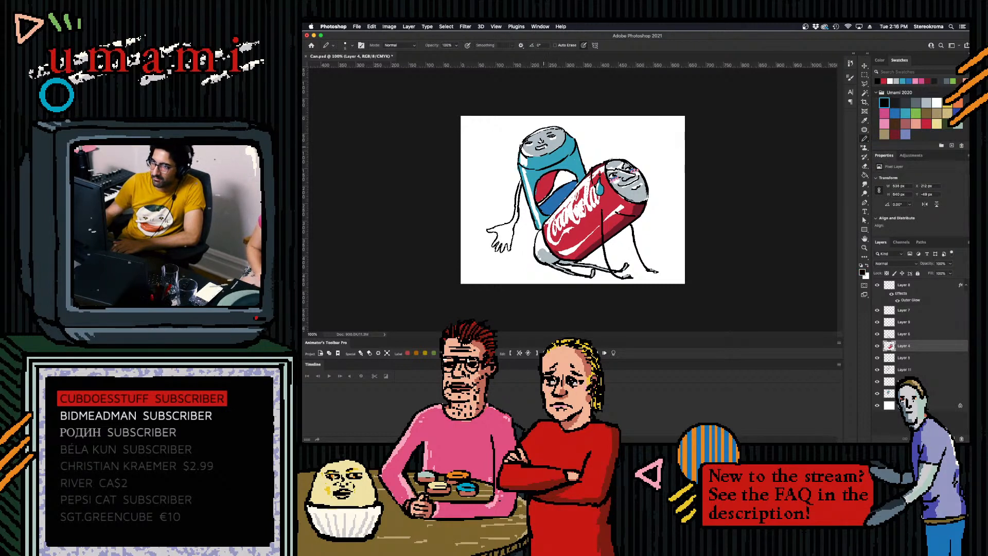
key(super+z)
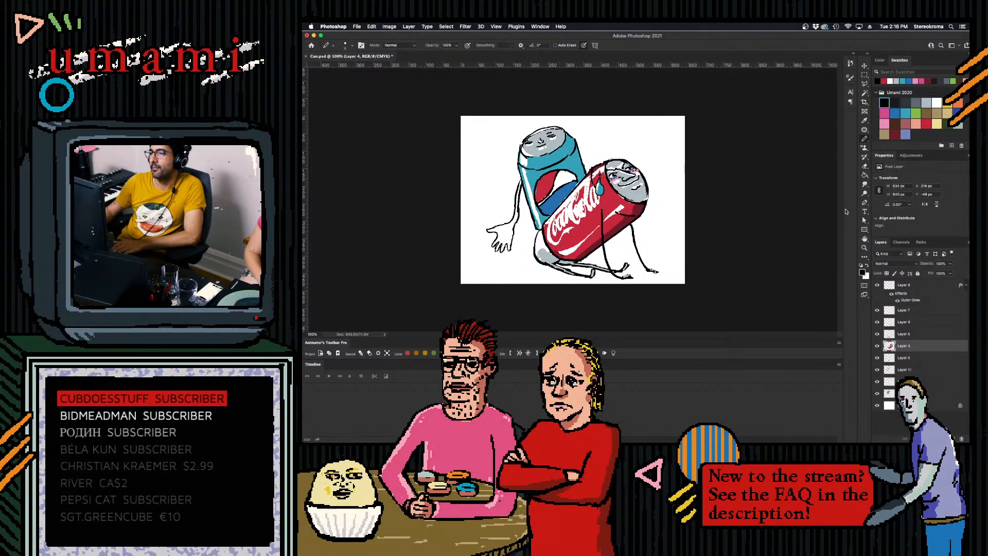
- Merge Layer 4 with the red can layer directly above it and check the merged layer's visibility
click(910, 334)
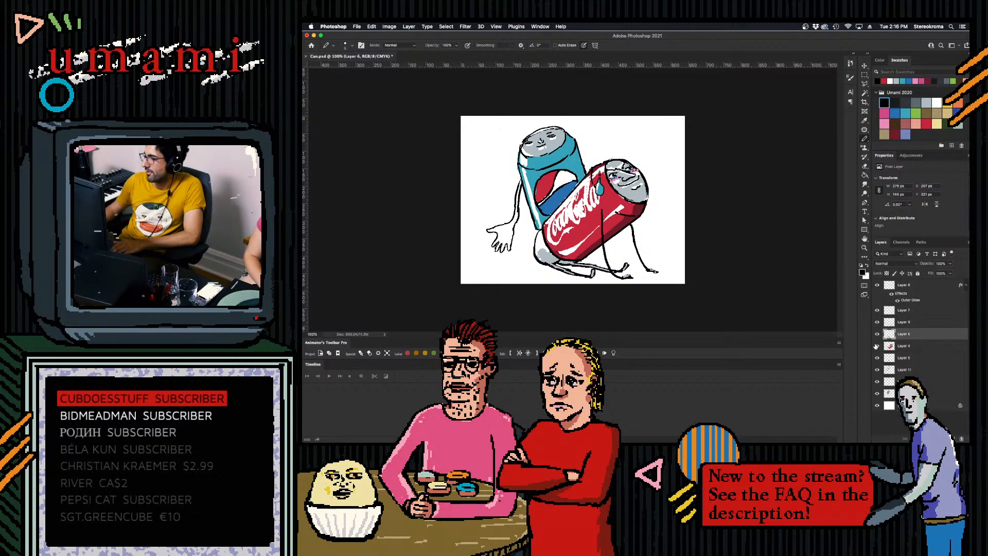
click(877, 335)
click(877, 334)
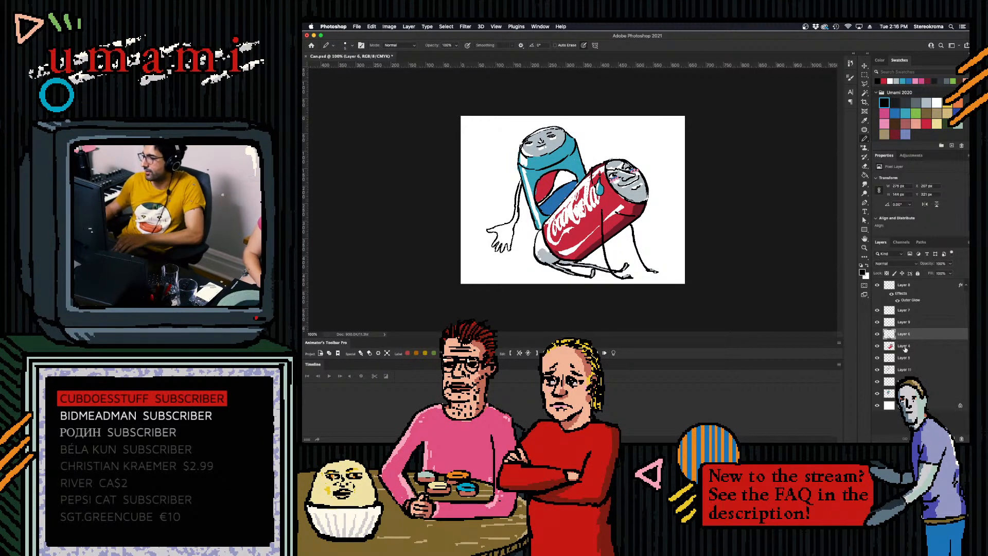
shift+click(906, 347)
key(super+e)
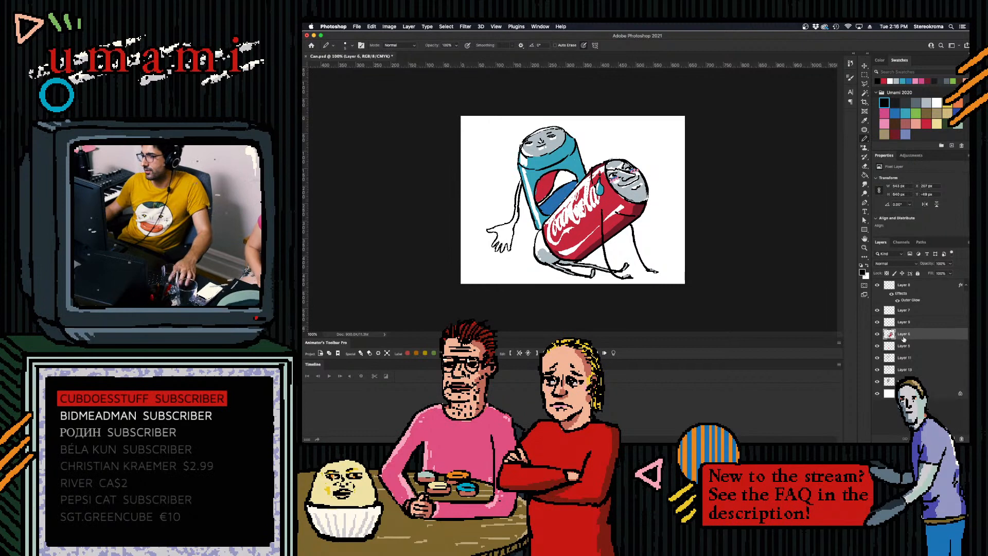
click(877, 334)
click(877, 335)
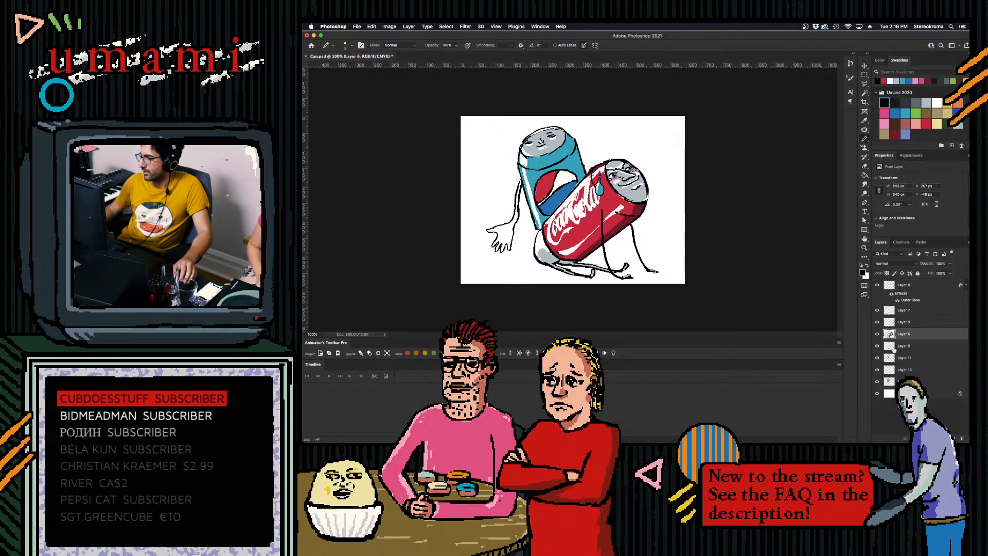
- Merge the layer directly beneath the merged red can layer into it
shift+click(904, 346)
key(super+e)
click(877, 345)
click(878, 346)
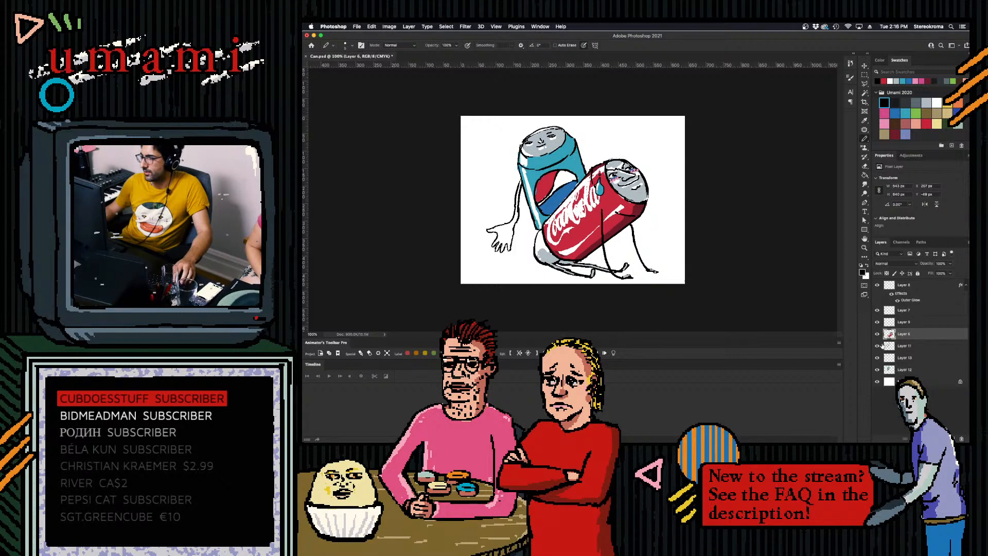
click(896, 348)
click(892, 336)
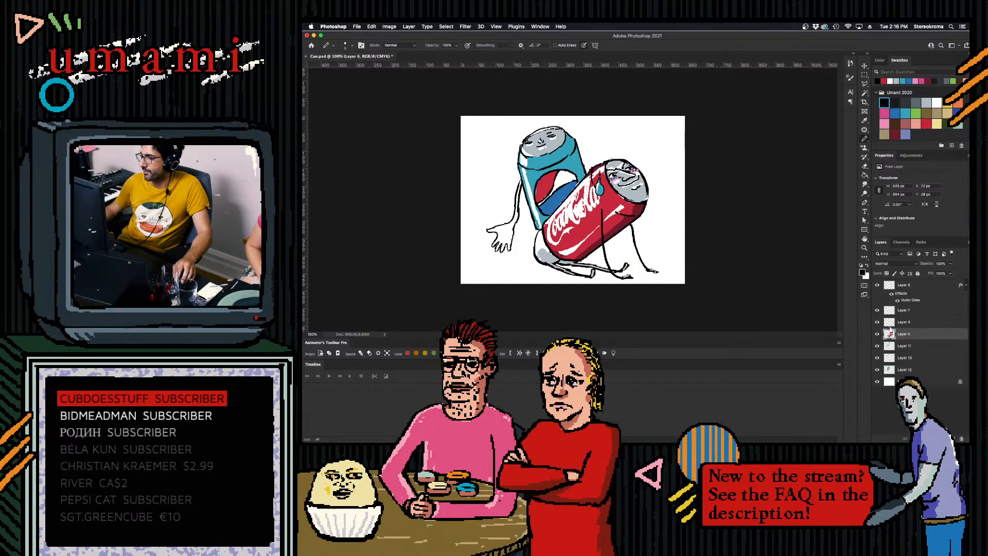
- Merge all red can layers from Layer 7 downward into one layer and rename it coke
click(892, 324)
click(877, 322)
click(877, 323)
click(878, 311)
click(878, 310)
shift+click(898, 311)
shift+click(904, 334)
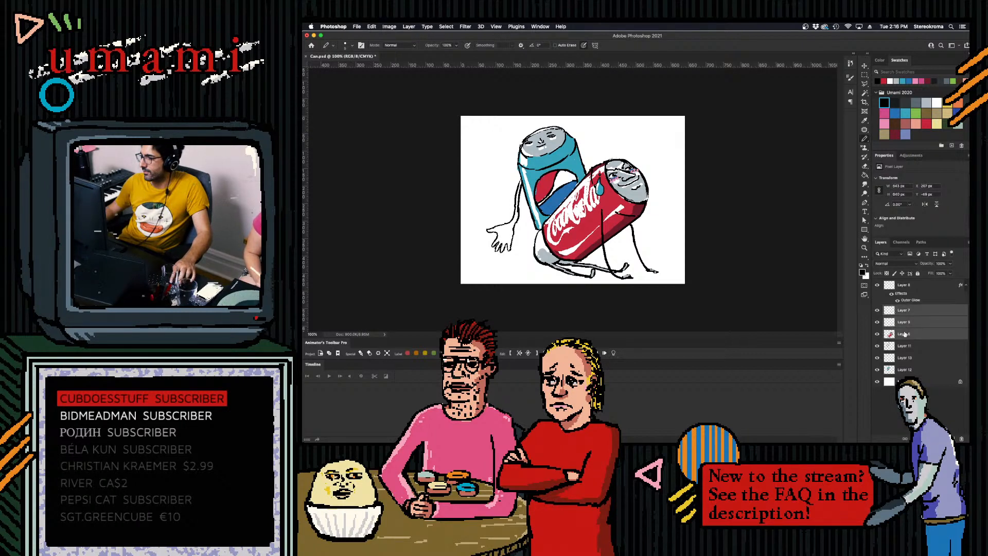
key(ctrl+e)
double_click(904, 310)
text(coke)
key(Return)
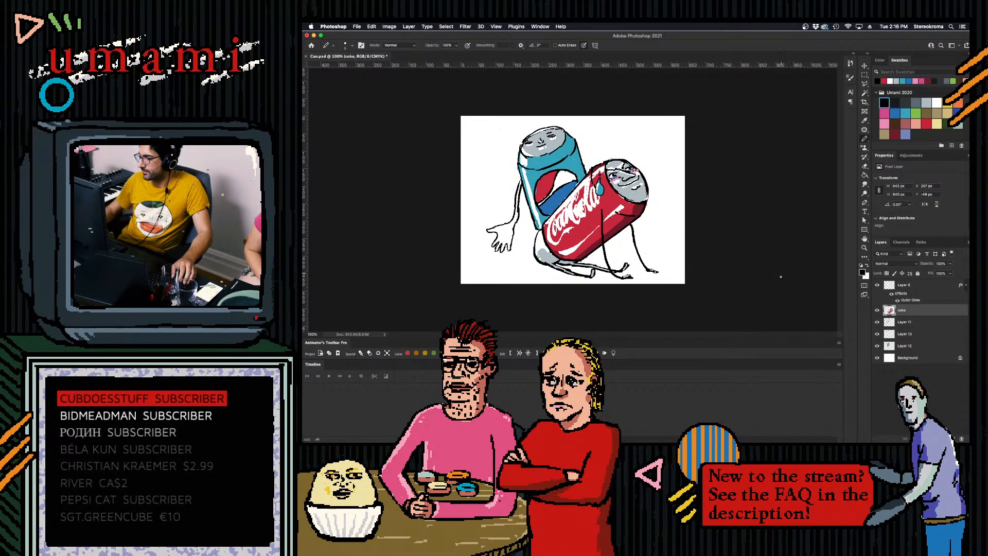
- Merge Layer 11, Layer 13 and Layer 12 of the blue can into one layer
click(908, 322)
click(878, 322)
click(877, 322)
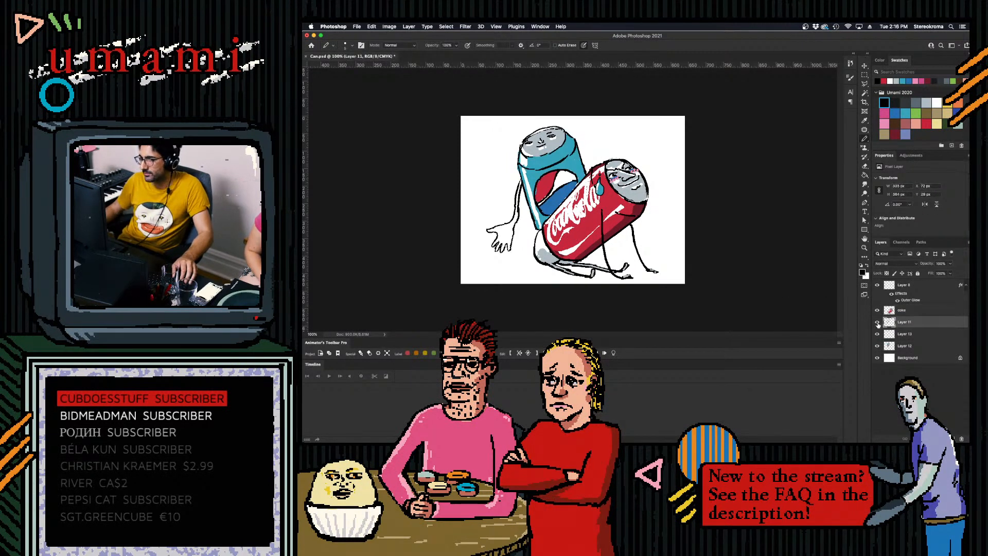
click(877, 334)
click(877, 334)
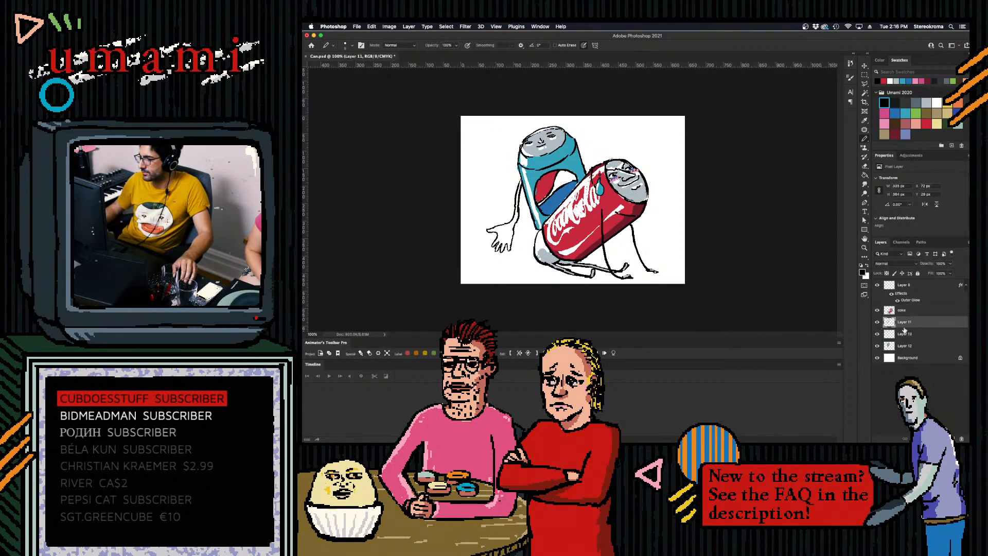
click(904, 345)
shift+click(903, 325)
key(super+e)
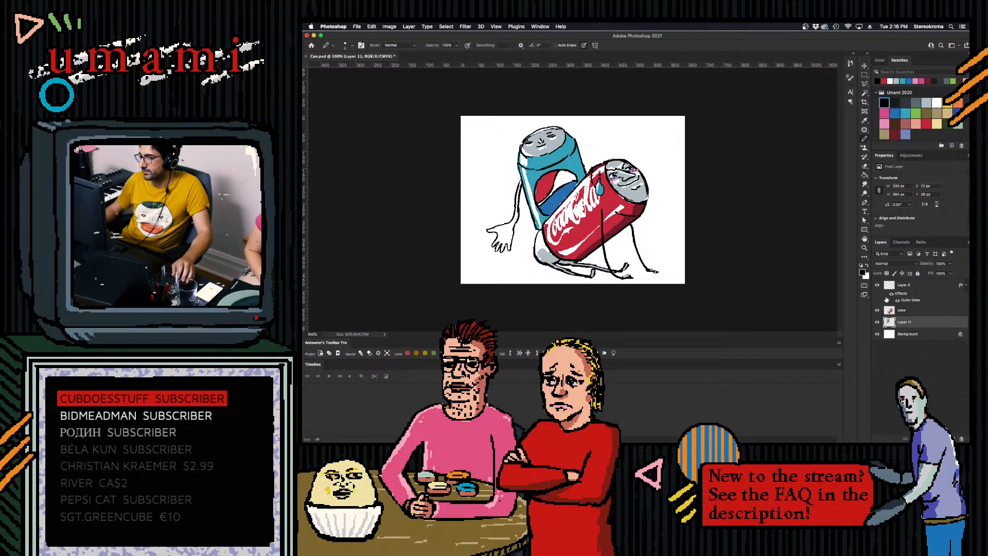
- Fill the blue can's arm and hand with light grey using the Paint Bucket
click(927, 103)
key(g)
click(506, 233)
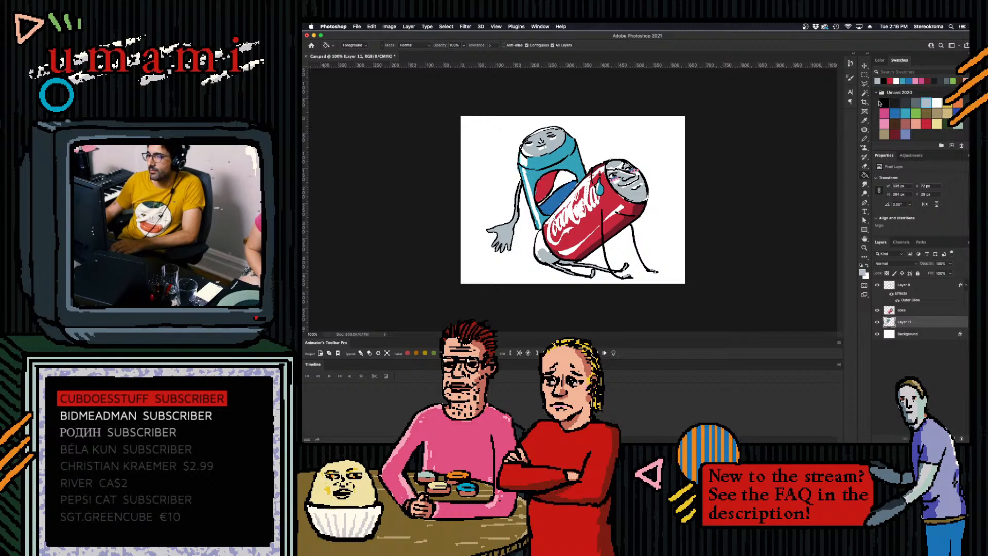
click(935, 102)
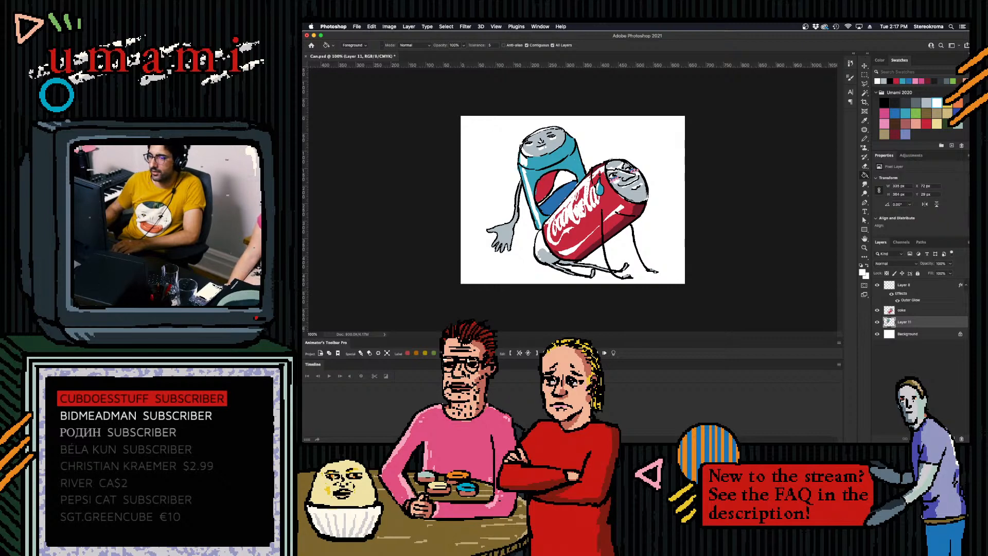
- Create a video timeline and set its frame rate to 15 fps
click(571, 409)
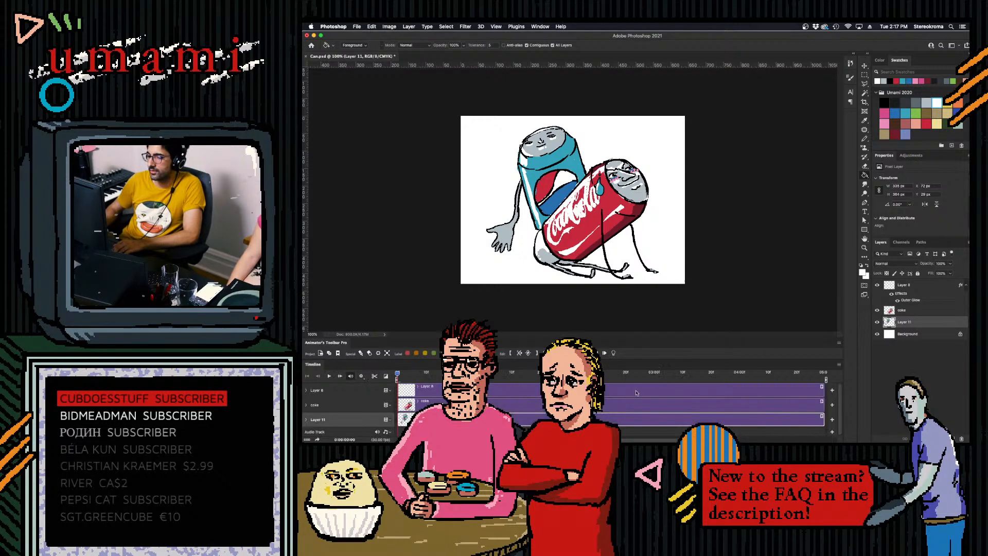
click(840, 365)
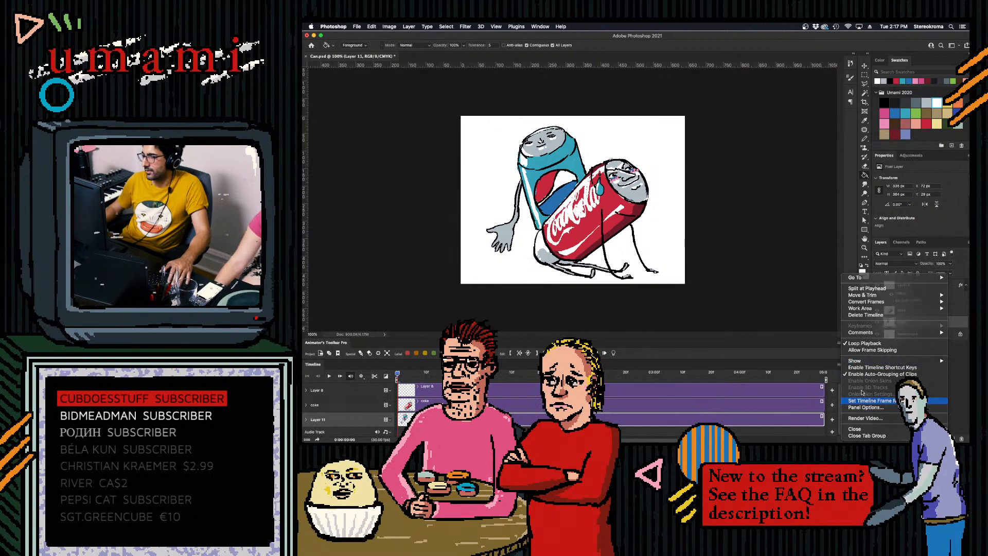
click(870, 401)
text(15)
click(682, 225)
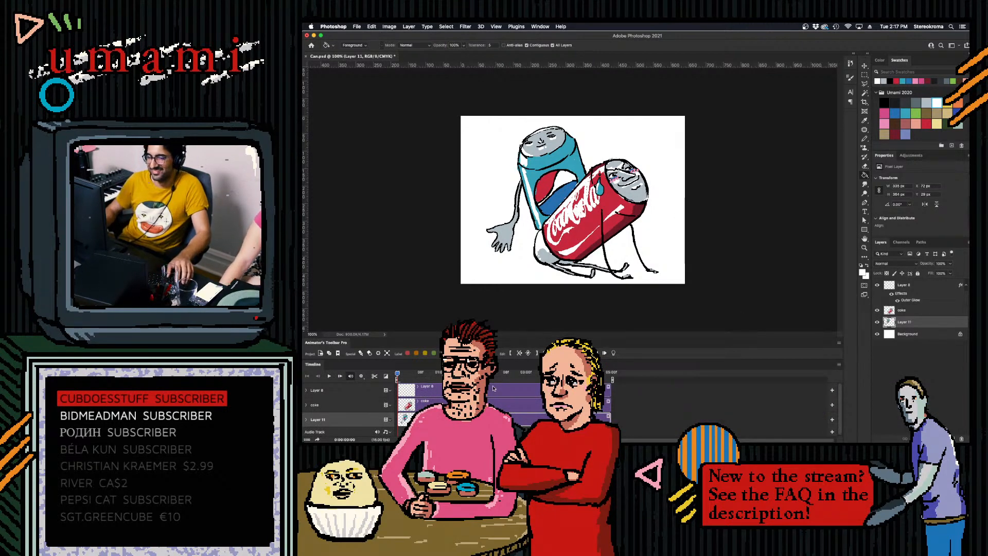
- Shorten the timeline clips of Layer 8, coke and Layer 11 to a single frame
click(911, 285)
shift+click(911, 310)
shift+click(906, 322)
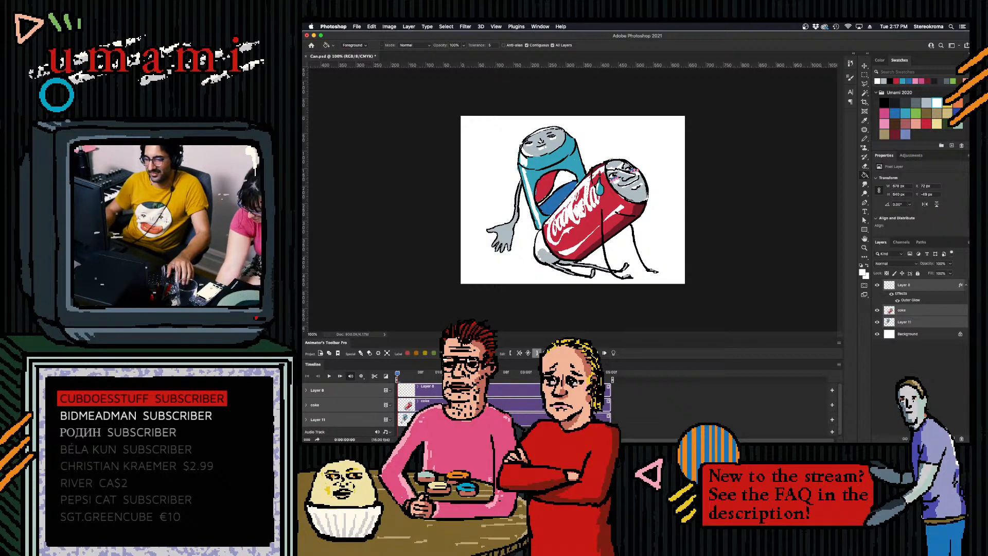
click(537, 353)
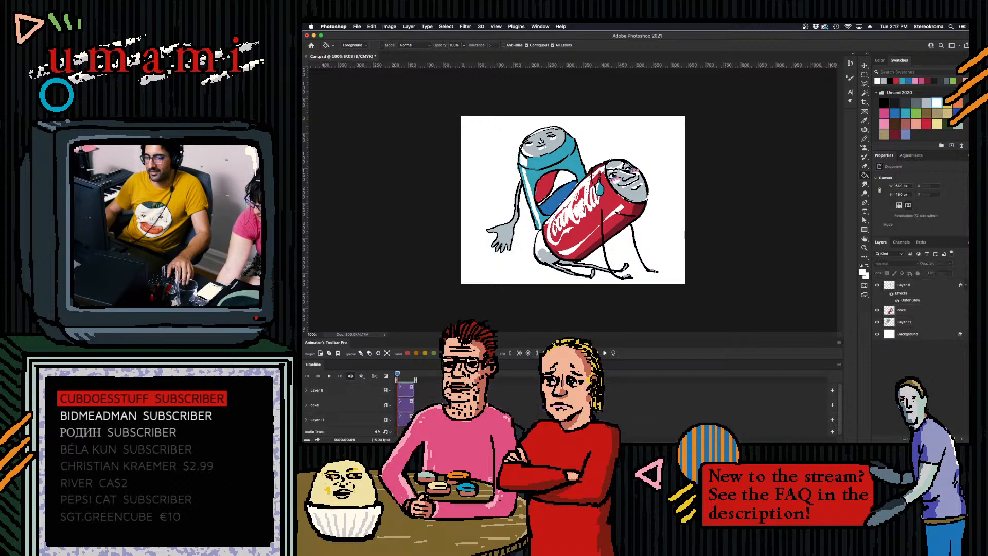
- Extend the three layers' timeline clips to two frames and select Layer 11
drag(414, 420, 431, 390)
click(417, 399)
click(416, 387)
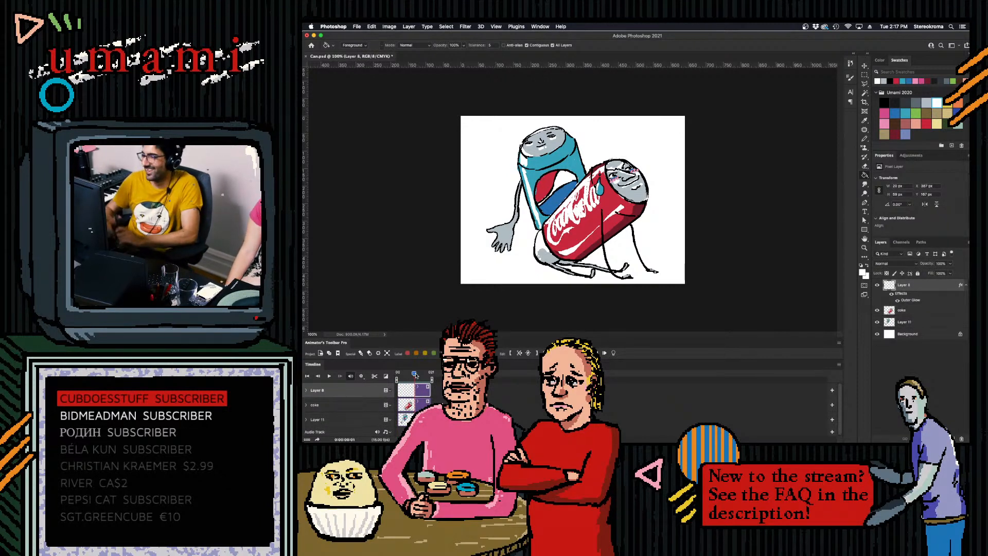
click(413, 419)
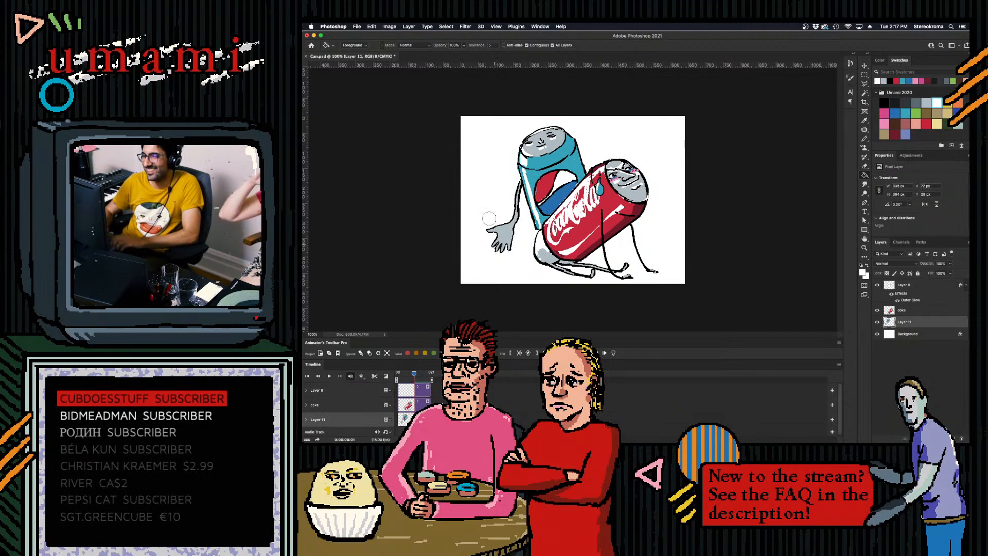
- Retouch the outline of the blue can's hand in black with the Pencil and pick the light grey swatch
click(885, 102)
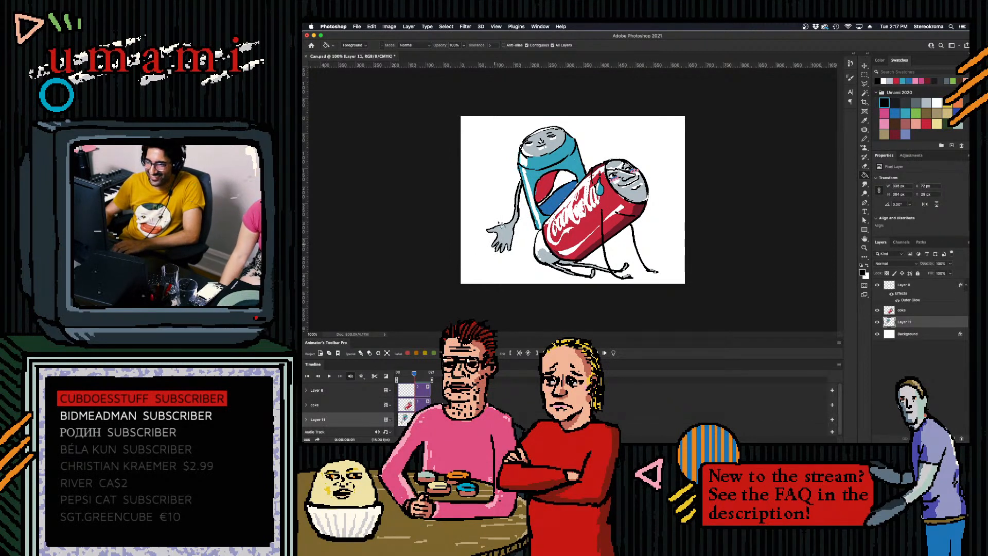
key(b)
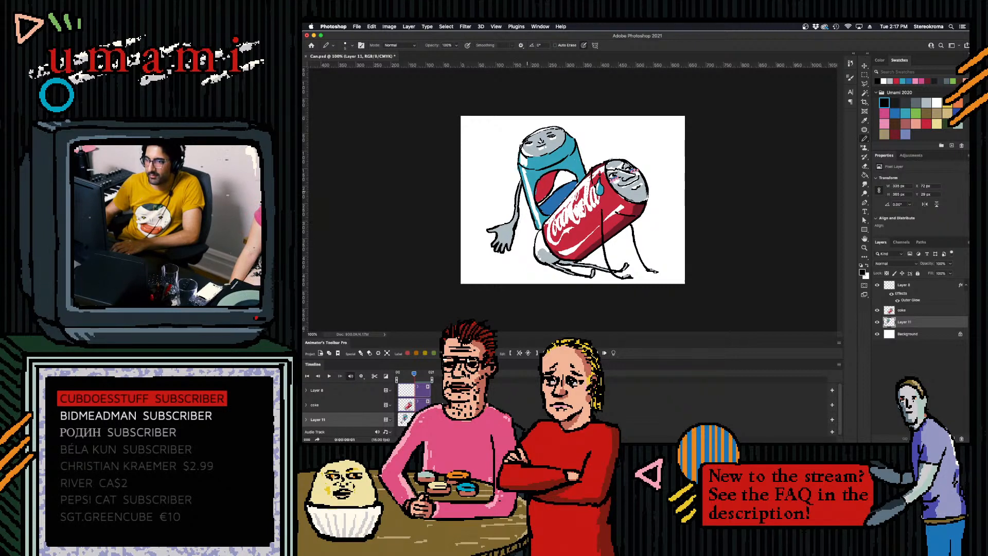
click(913, 105)
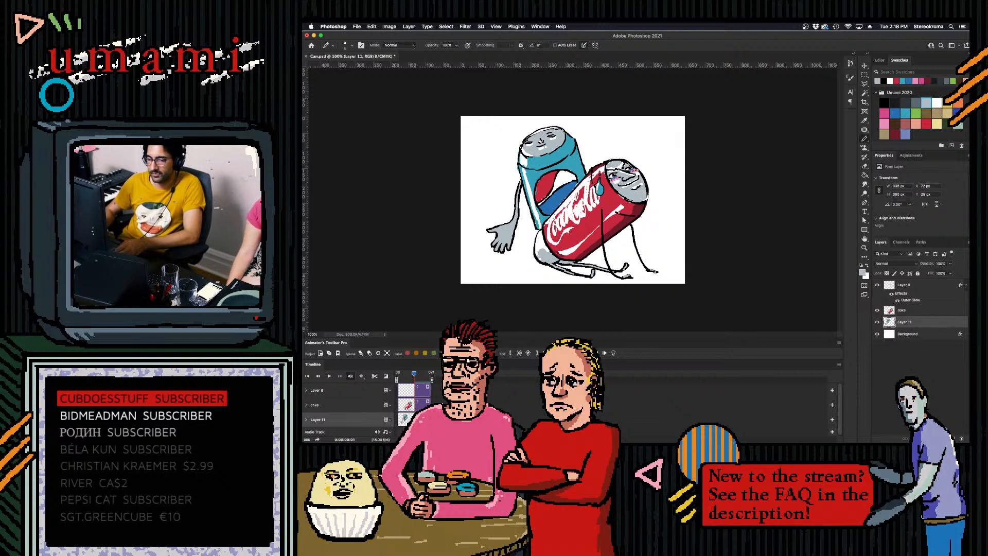
- Select the blue can's arm and hand on Layer 11 with the Polygonal Lasso and cut them out
click(864, 84)
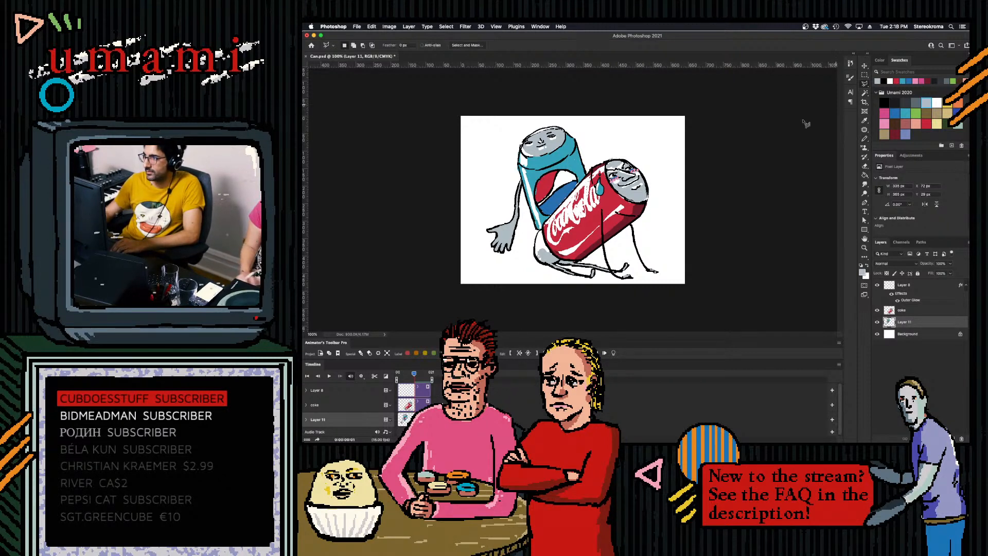
click(519, 179)
click(481, 225)
click(483, 256)
click(503, 267)
click(520, 257)
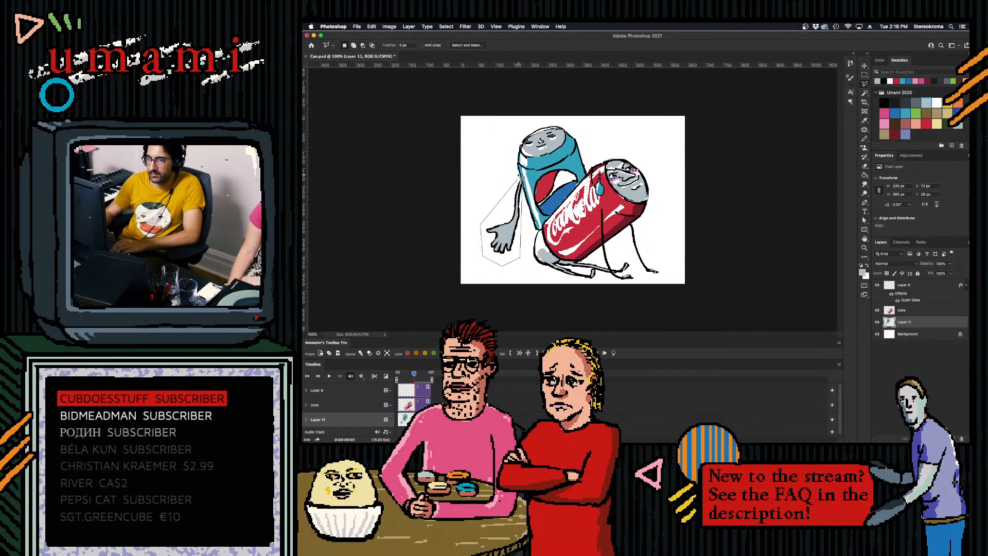
click(518, 179)
key(BackSpace)
- Paste the cut arm onto a new layer with a one-frame clip and move it back beside the blue can
click(865, 75)
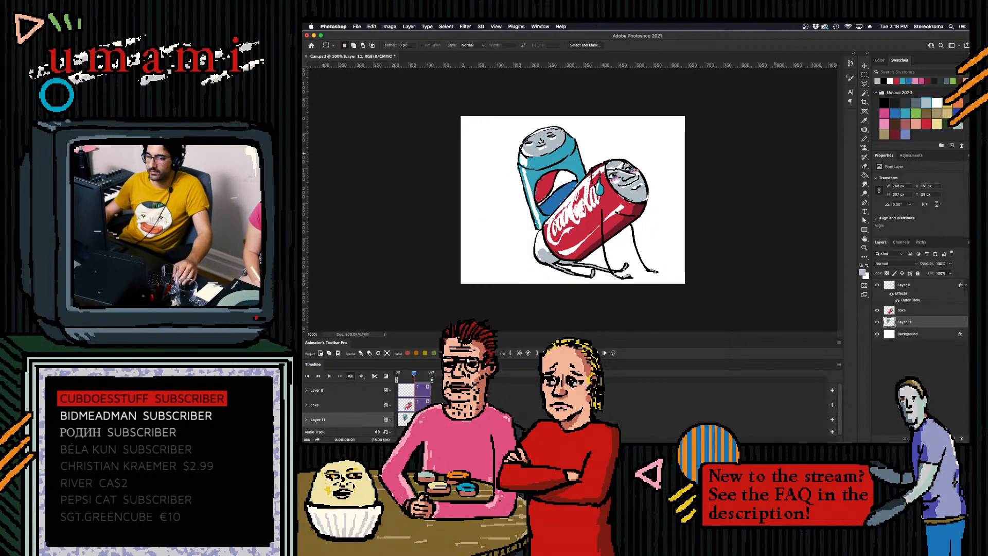
key(super+shift+alt+n)
drag(426, 393, 409, 391)
key(Left)
key(super+v)
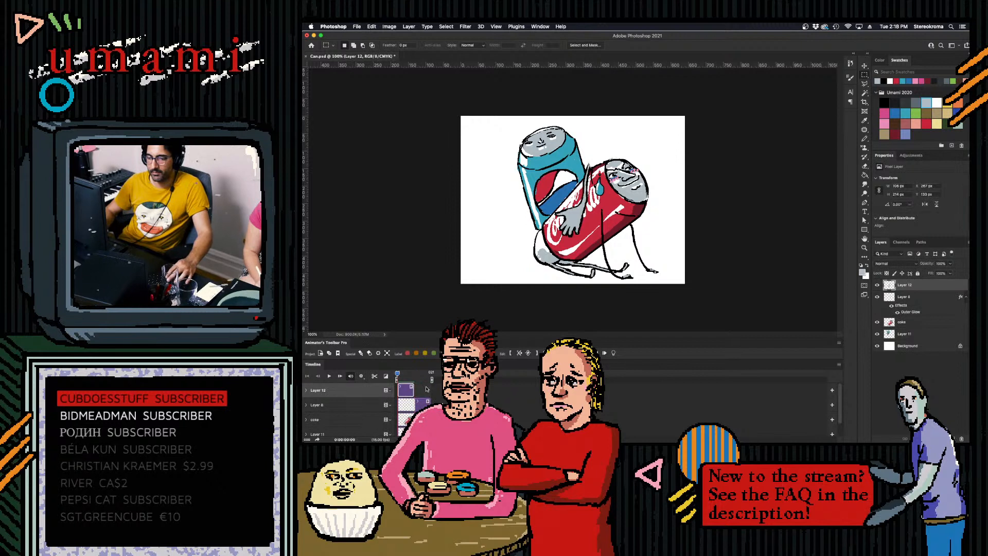
click(865, 66)
drag(572, 215, 500, 234)
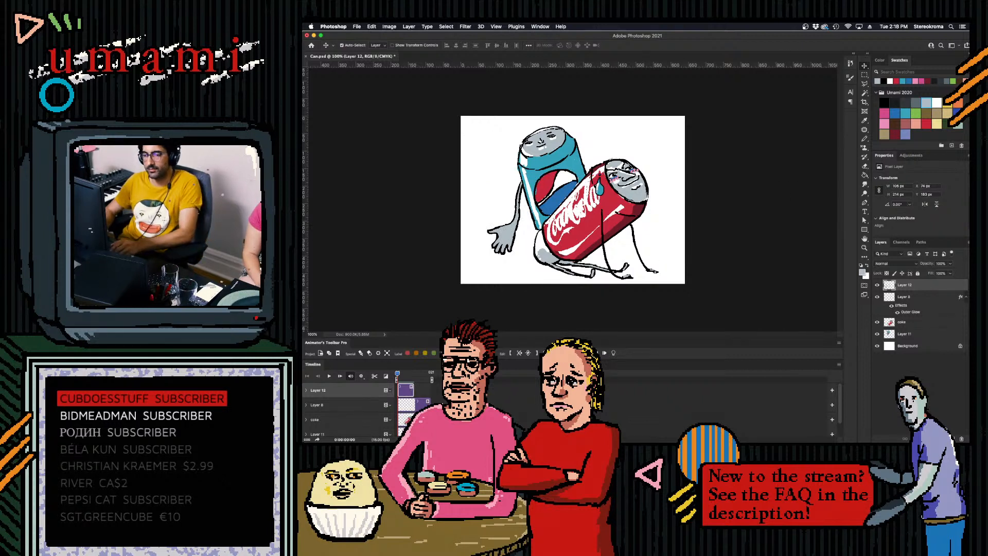
- Add an empty one-frame drawing after the arm's clip and turn on onion skinning
click(479, 353)
click(671, 255)
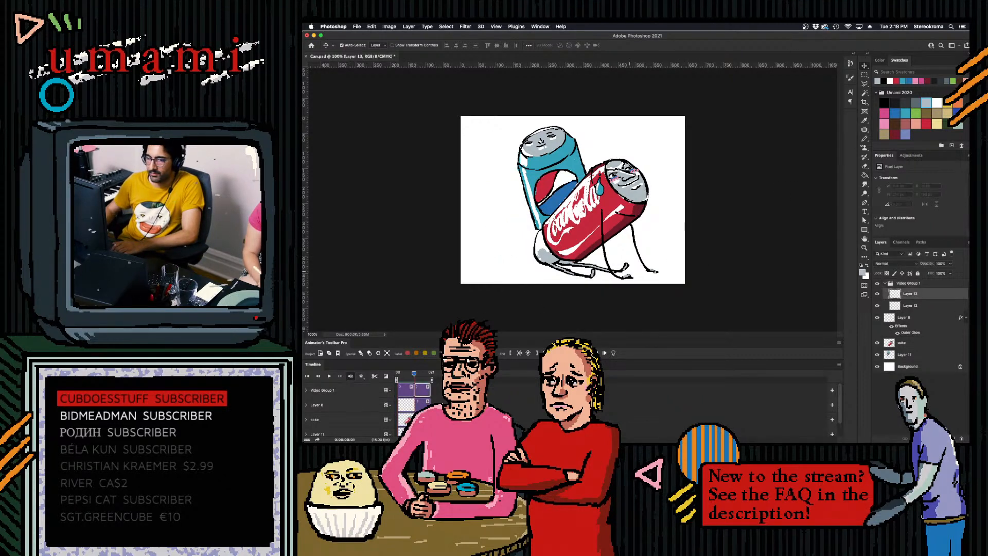
click(613, 353)
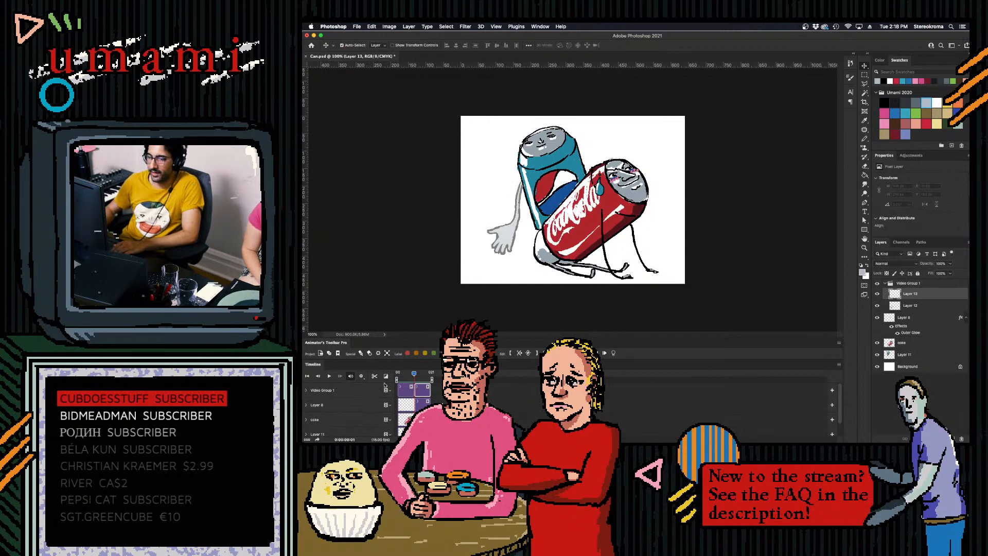
key(space)
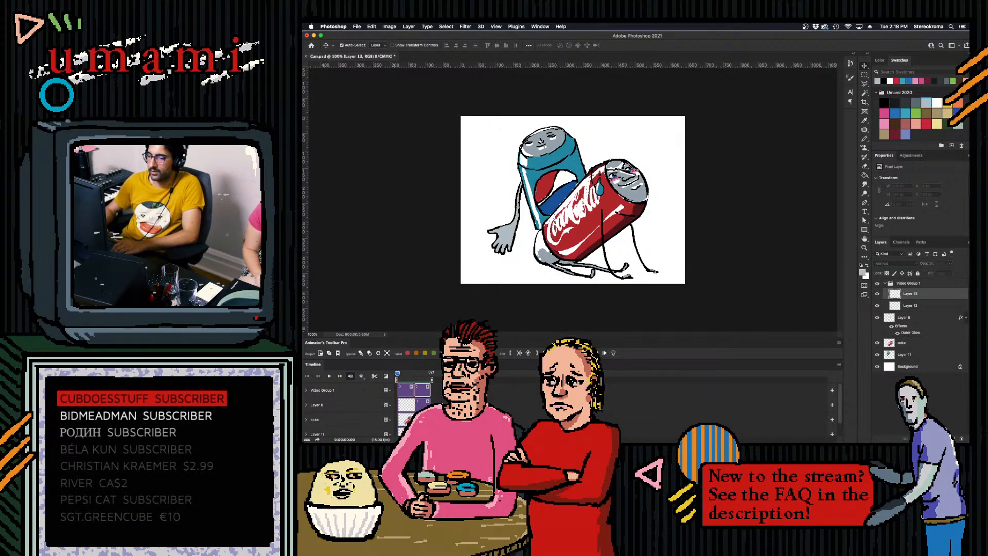
- Remove the arm drawing from Layer 12, the first frame of the video group
click(409, 387)
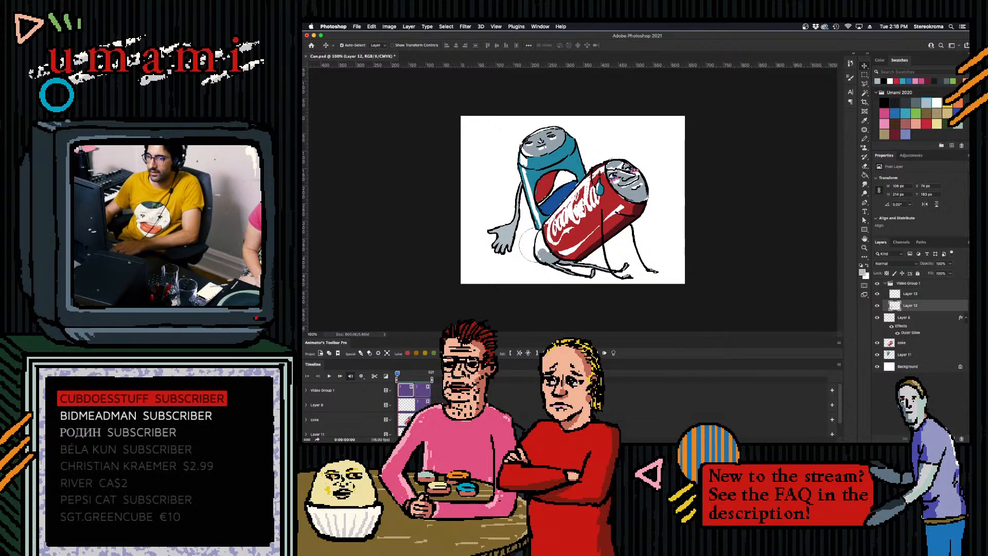
mouse_move(500, 231)
mouse_down()
mouse_move(502, 210)
mouse_move(516, 222)
mouse_move(514, 179)
mouse_move(505, 256)
mouse_move(506, 220)
mouse_move(484, 250)
mouse_move(487, 213)
mouse_up()
key(super+z)
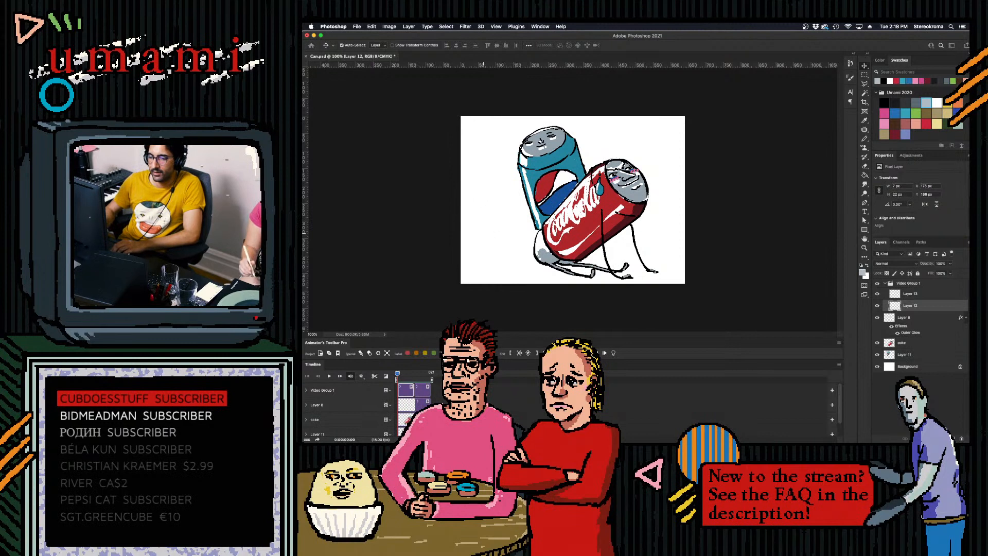
- Lengthen the timeline clips of the coke layer and Layer 11 to the same longer duration
click(442, 419)
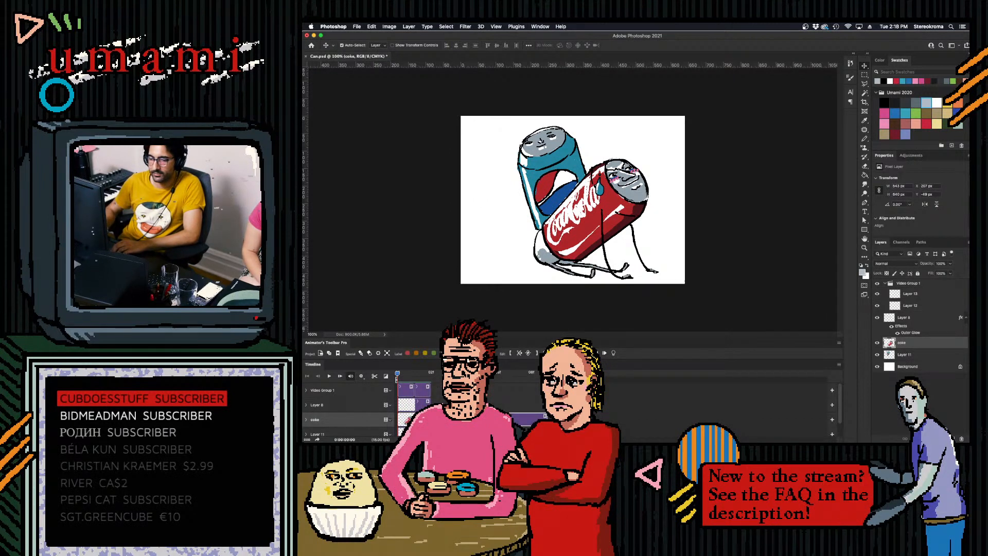
click(441, 433)
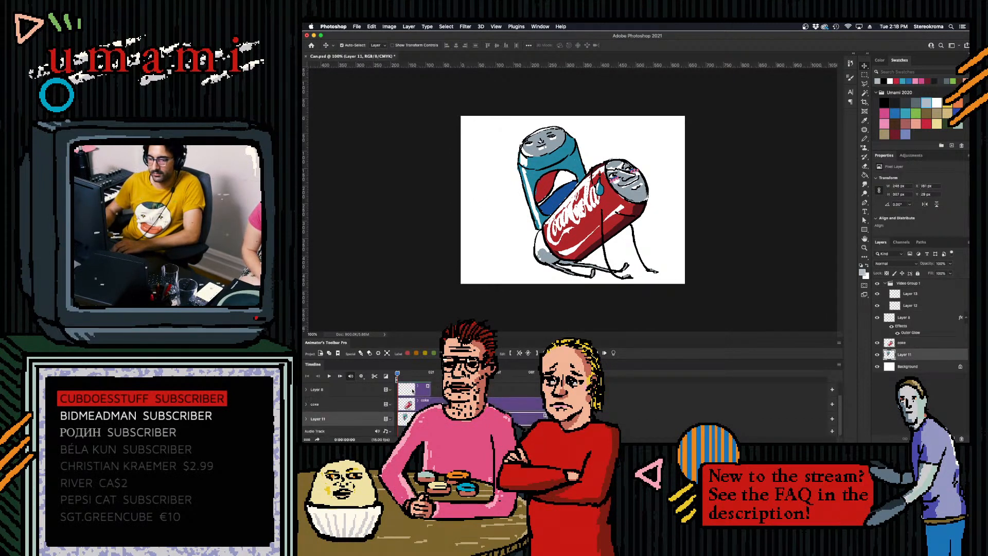
- Try deleting Layer 8 from the timeline and undo the deletion
click(419, 390)
key(Delete)
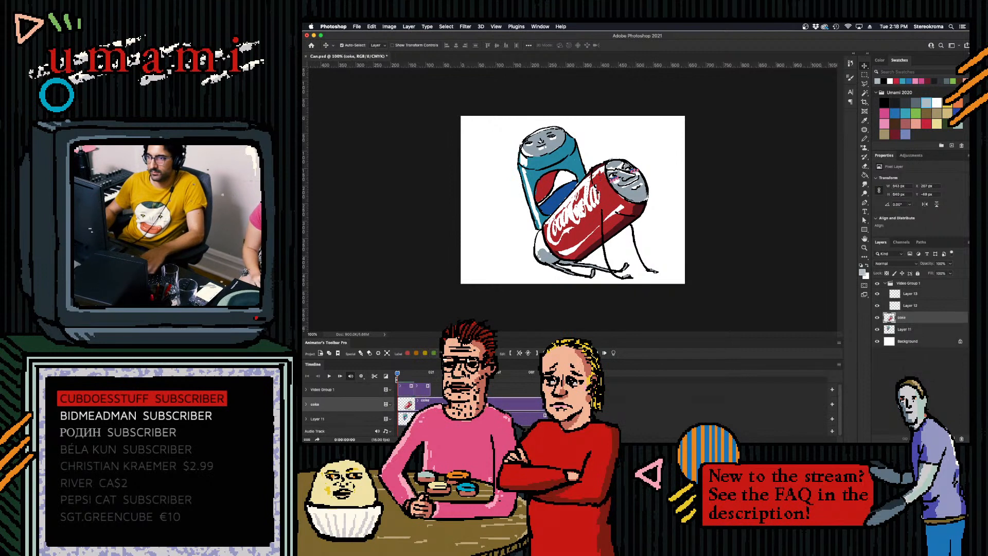
key(super+z)
- Rename Layer 8 as sweat and extend its timeline clip to match the coke clip
double_click(905, 318)
text(s)
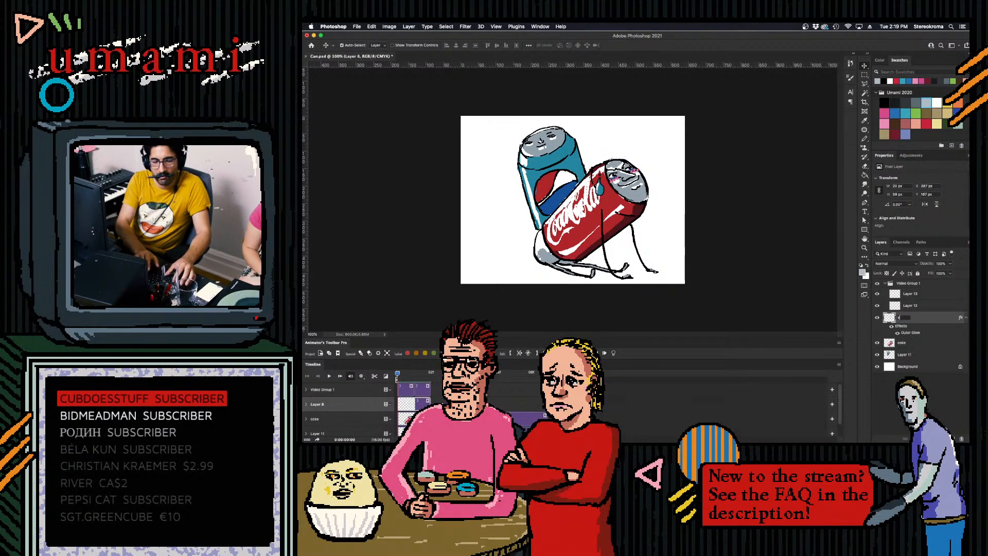
text(weat)
key(Return)
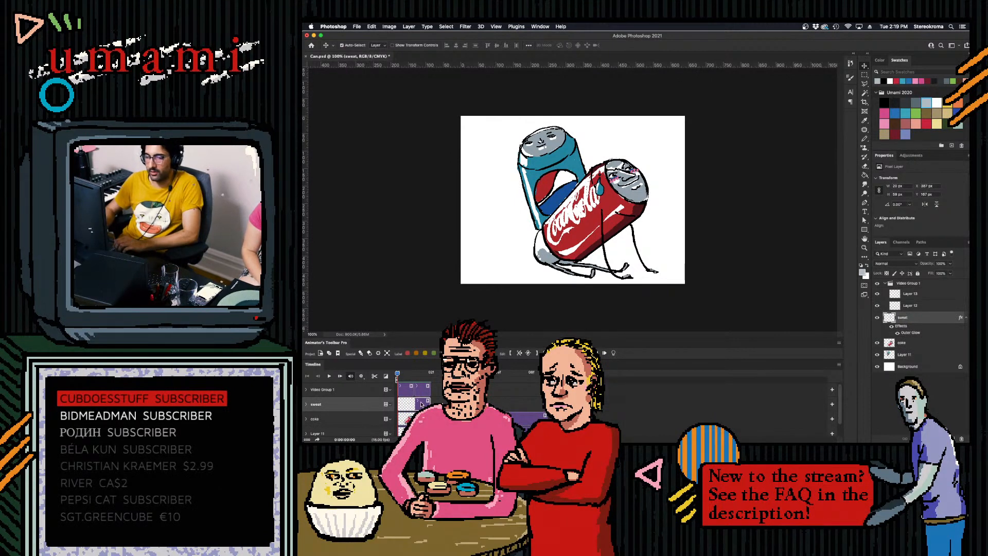
drag(430, 405, 547, 404)
- Toggle onion skinning with Layer 12 selected and select the second frame's clip, Layer 13
drag(398, 375, 432, 374)
click(405, 387)
click(605, 353)
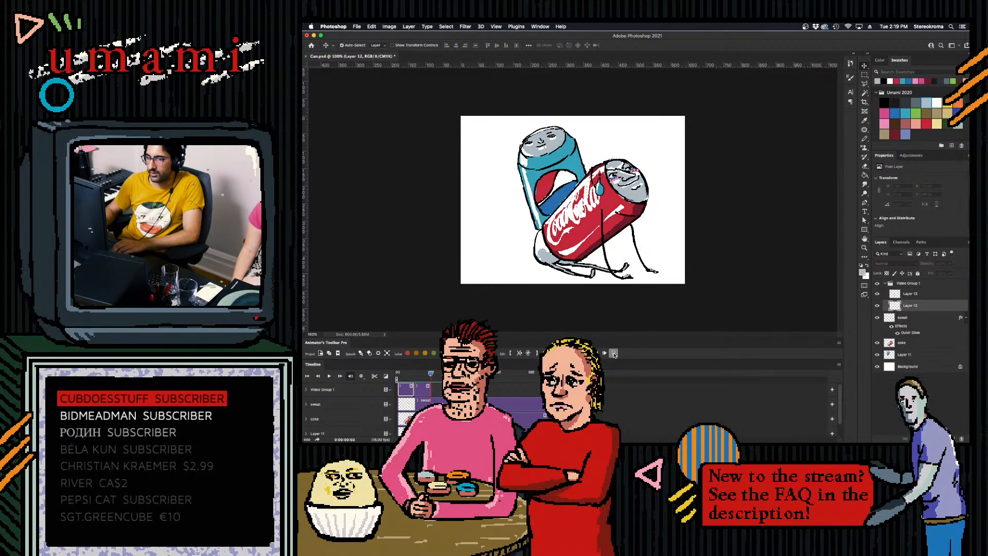
click(413, 375)
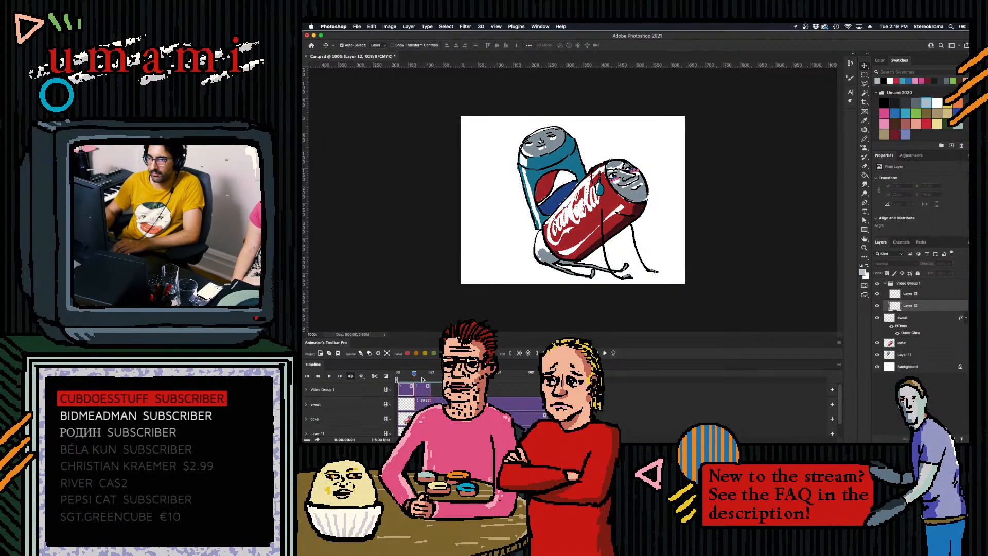
click(424, 393)
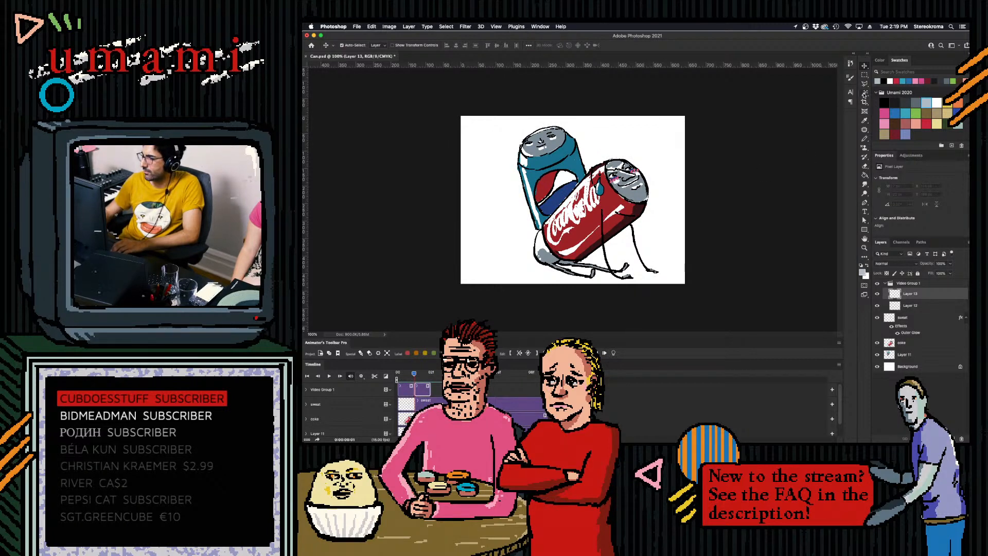
- Delete Video Group 1 with its contents and save the document
click(914, 283)
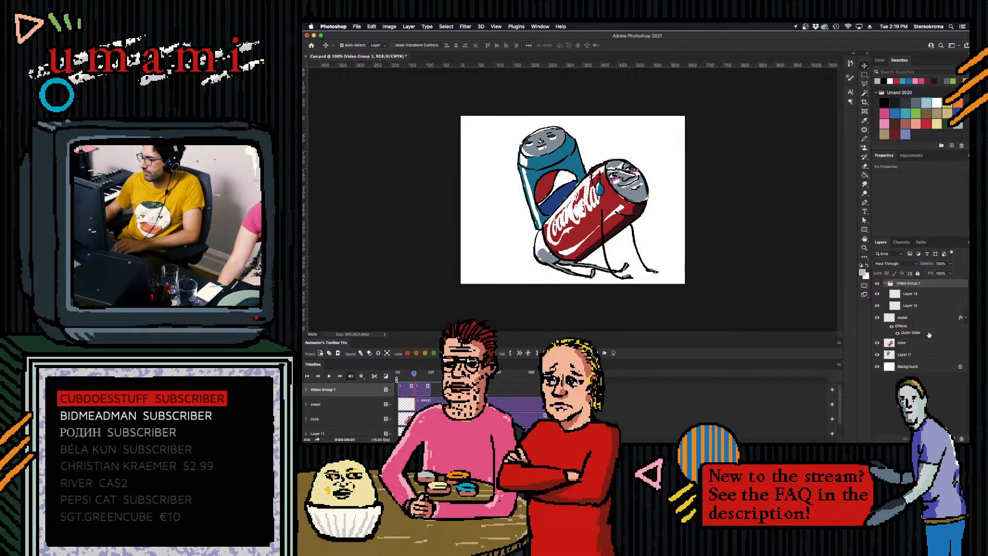
click(961, 439)
click(696, 164)
key(space)
drag(507, 369, 397, 372)
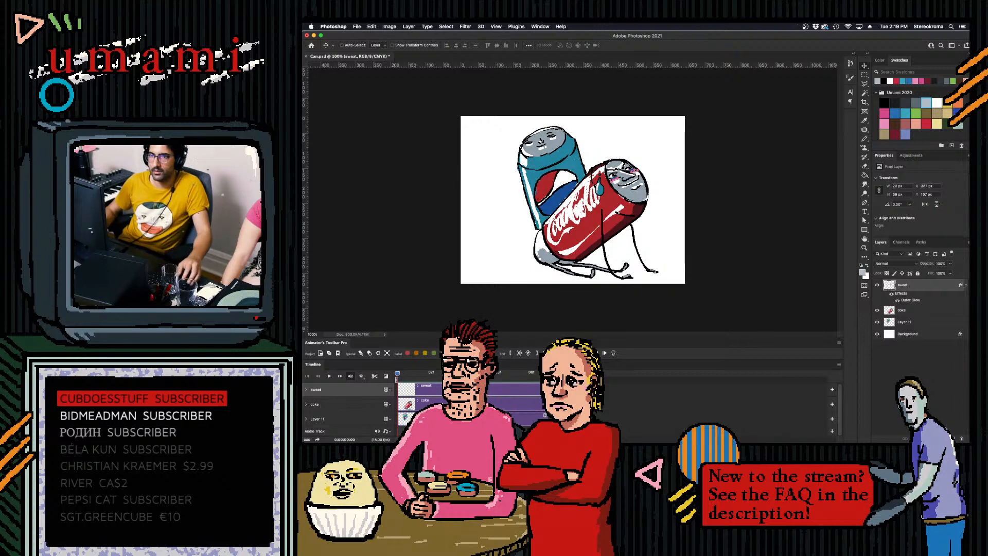
key(super+s)
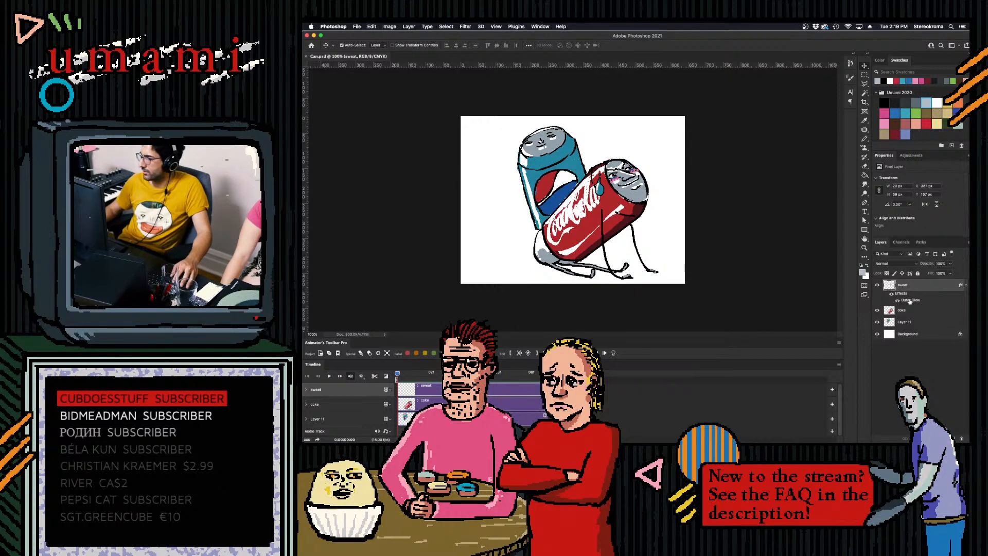
- Hide the sweat layer and go to the second frame of the timeline
click(878, 285)
key(space)
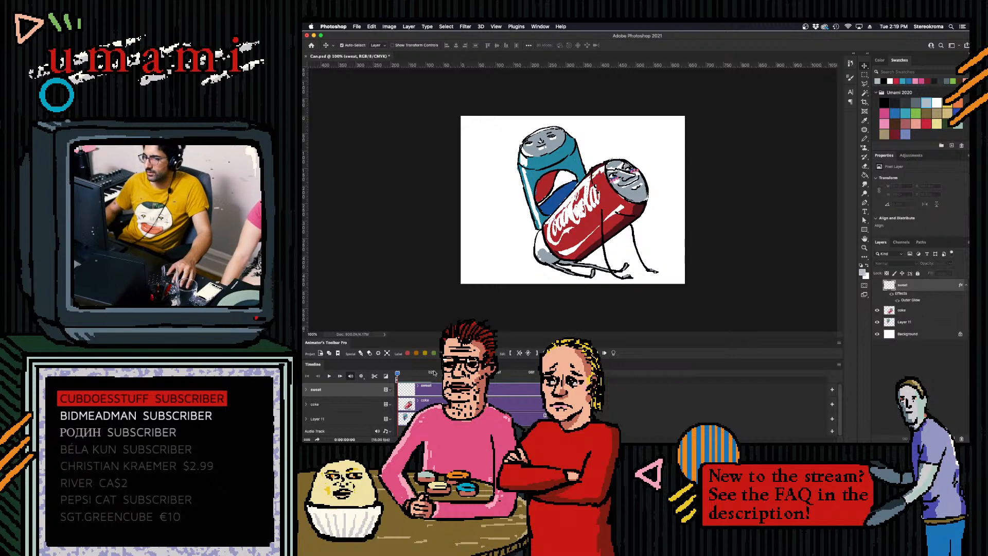
key(space)
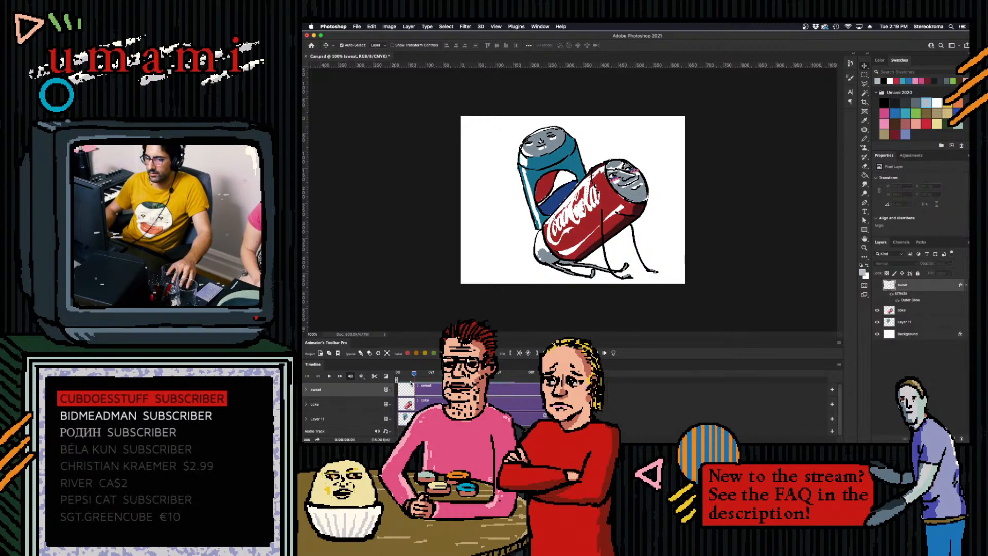
- Try shortening the coke clip to one frame and undo the change
click(519, 404)
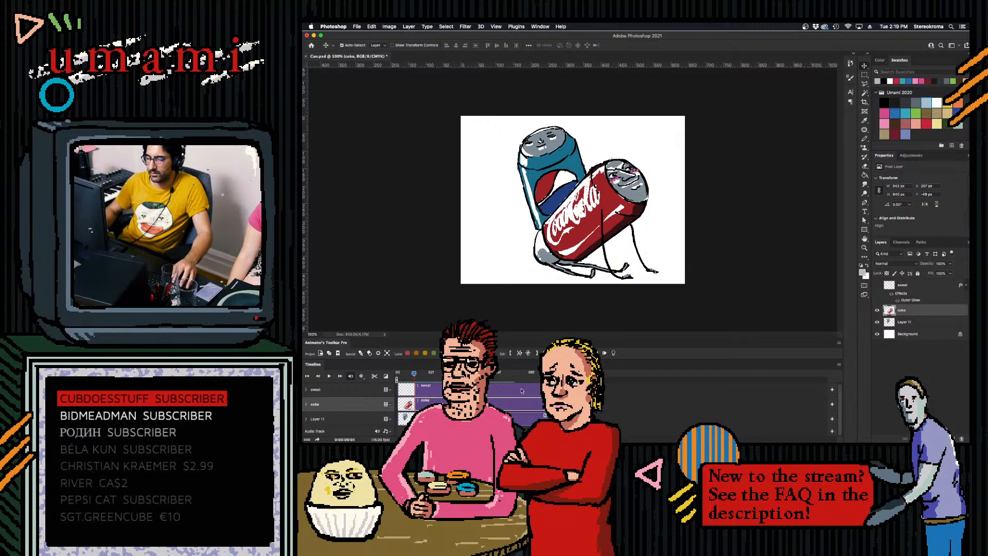
drag(544, 404, 396, 406)
click(534, 419)
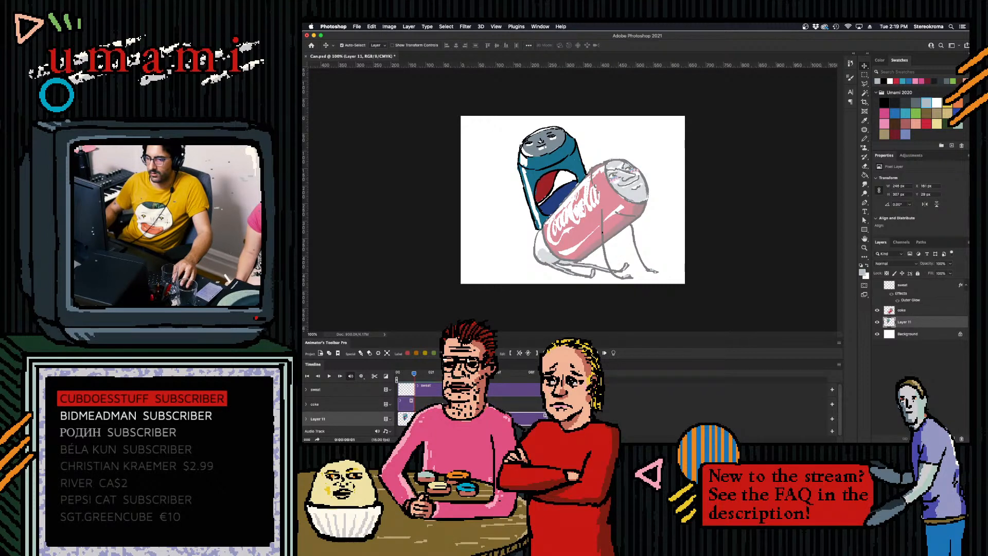
key(super+z)
- Try to enable onion skinning for Layer 11 and return the playhead to the first frame
click(614, 353)
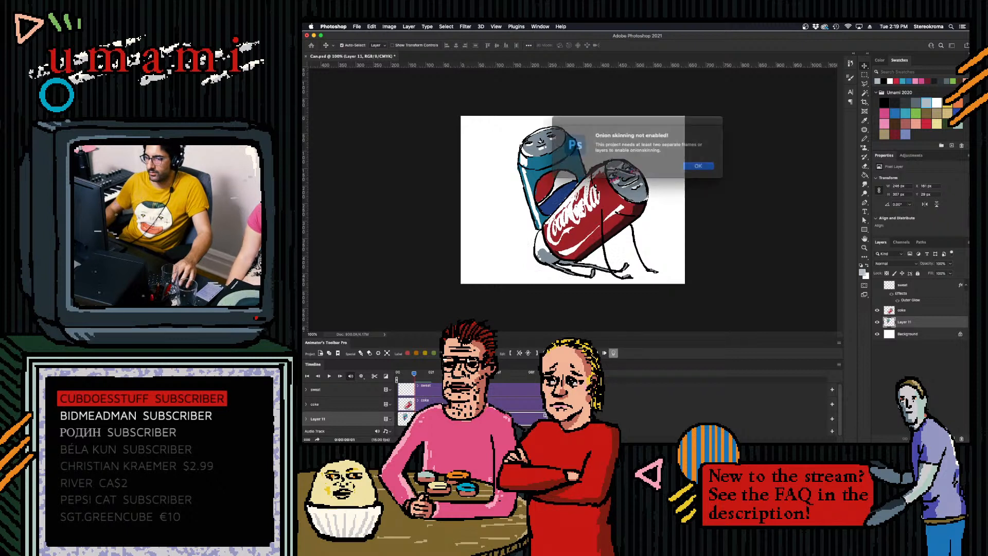
click(692, 163)
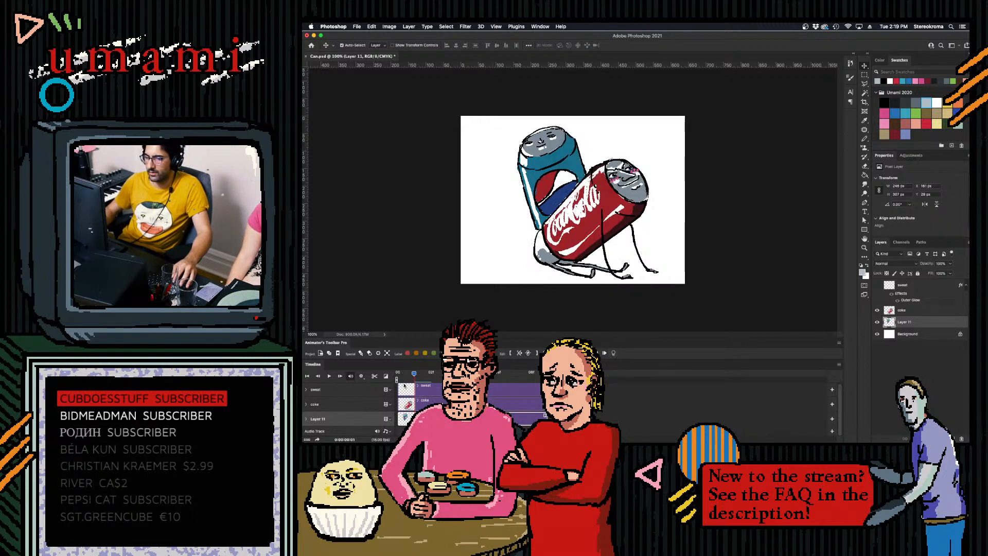
mouse_move(414, 373)
mouse_down()
mouse_move(489, 374)
mouse_move(398, 374)
mouse_up()
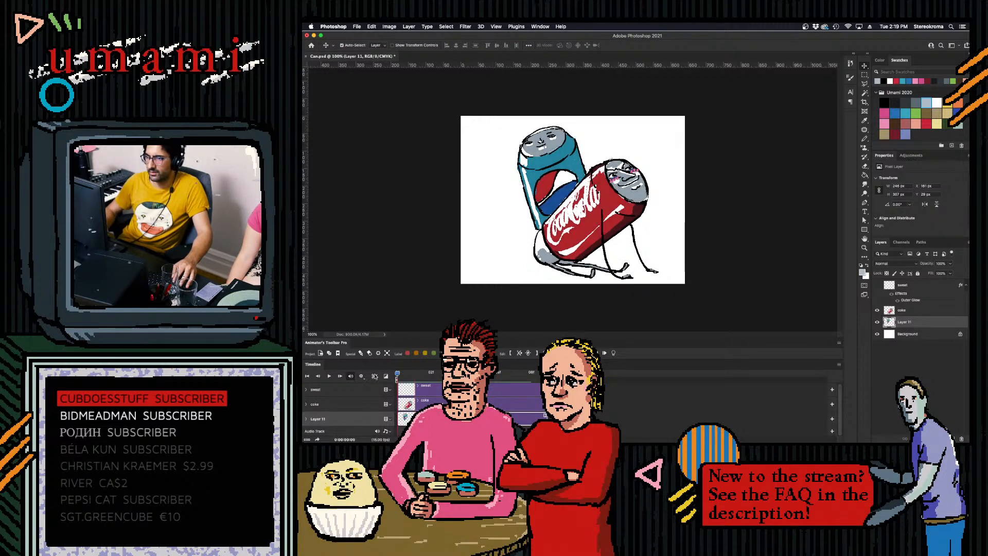
- Save and close Can.psd and reopen it from the recent files
key(super+s)
key(super+w)
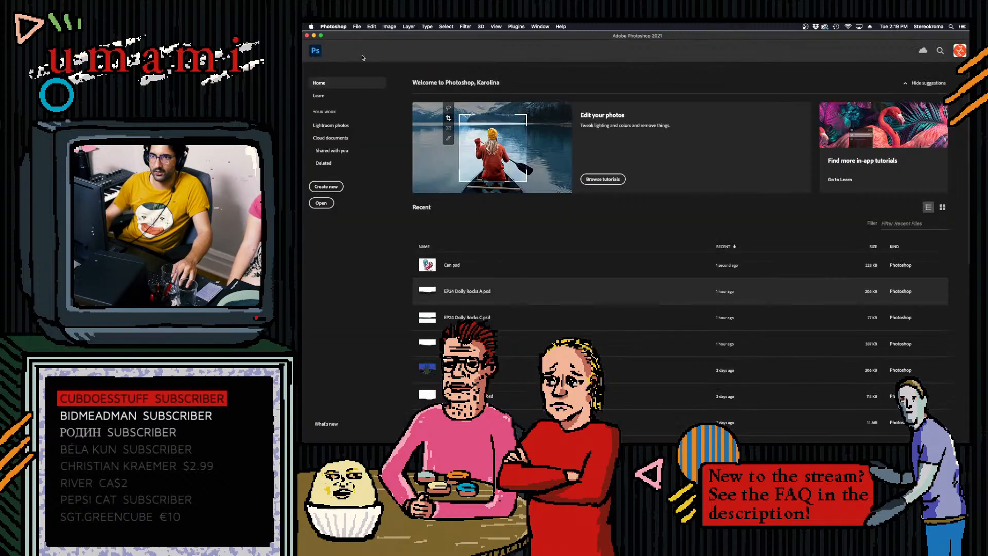
click(452, 265)
- Reset the UMAMI Animate workspace to restore the full-width timeline layout
drag(406, 373, 426, 376)
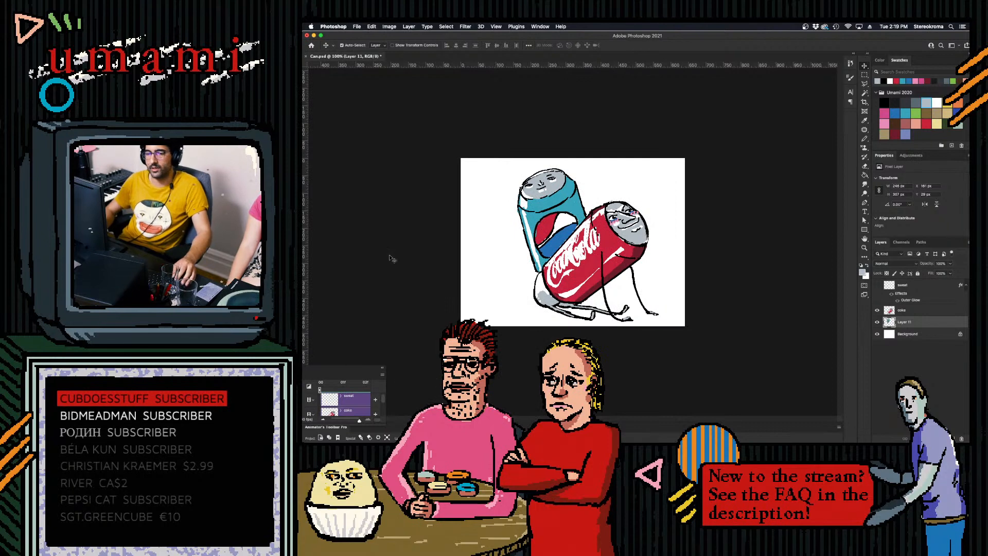
click(540, 26)
mouse_move(538, 41)
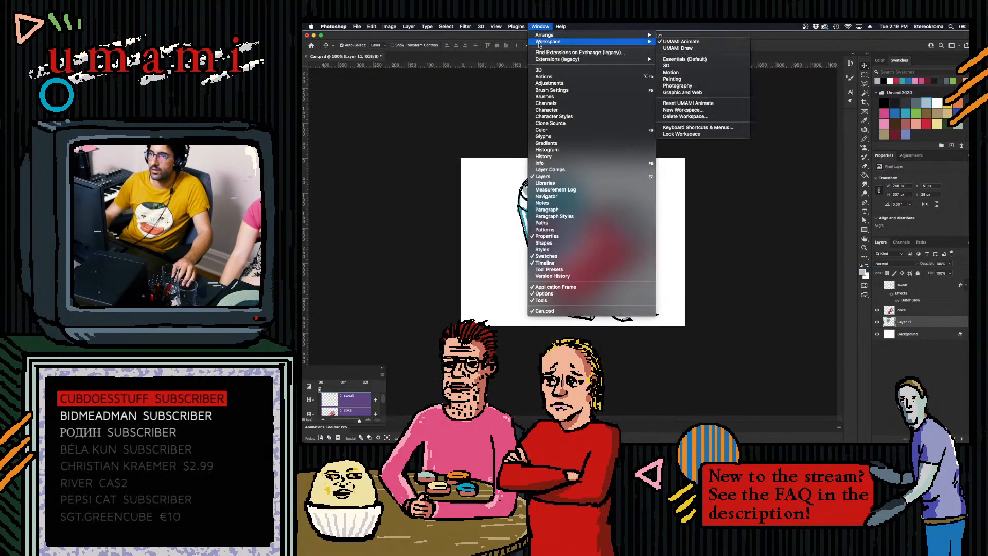
click(697, 104)
- Lock the workspace and add a 15 fps video layer above Layer 11, starting at the first frame
click(540, 26)
mouse_move(548, 41)
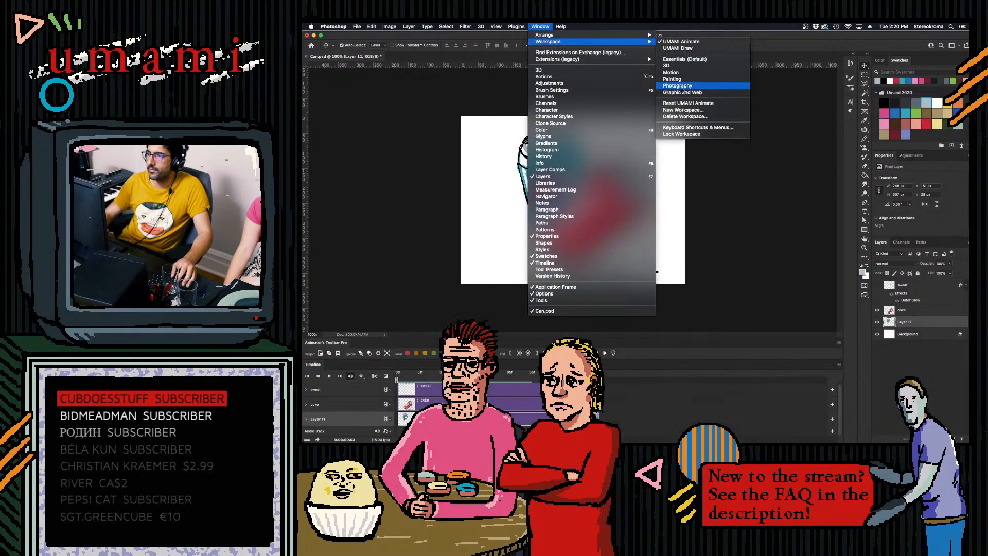
click(681, 135)
click(404, 376)
click(467, 353)
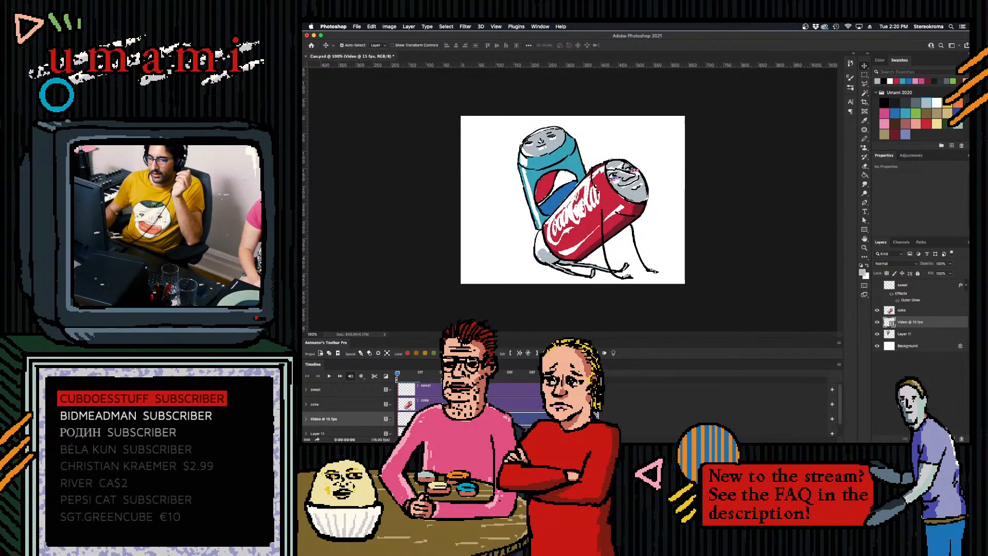
drag(431, 418, 433, 394)
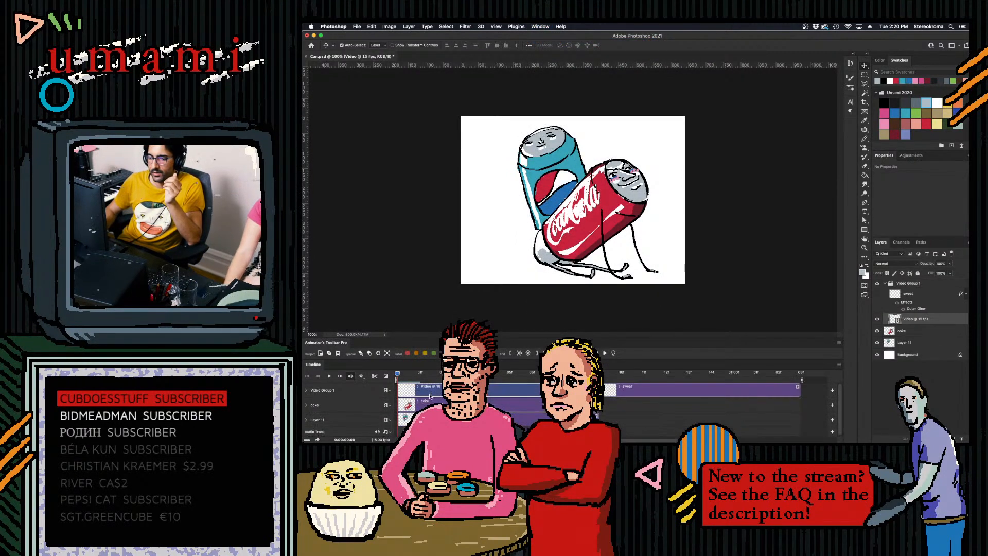
drag(664, 391, 672, 405)
key(super+z)
key(super+z)
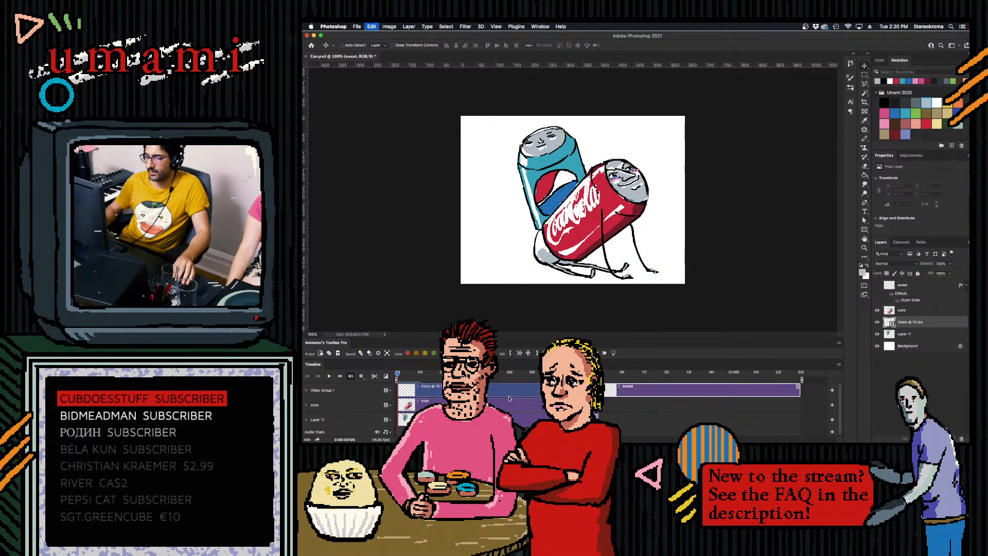
drag(427, 387, 428, 392)
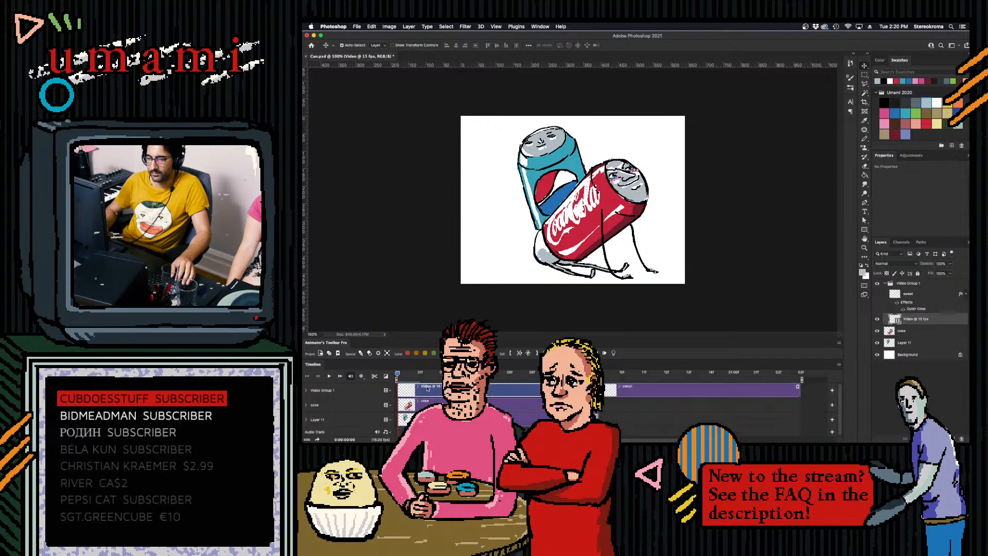
key(super+z)
- Move the 15 fps video layer to the top of the layer stack and return the playhead to the first frame
drag(904, 335, 894, 288)
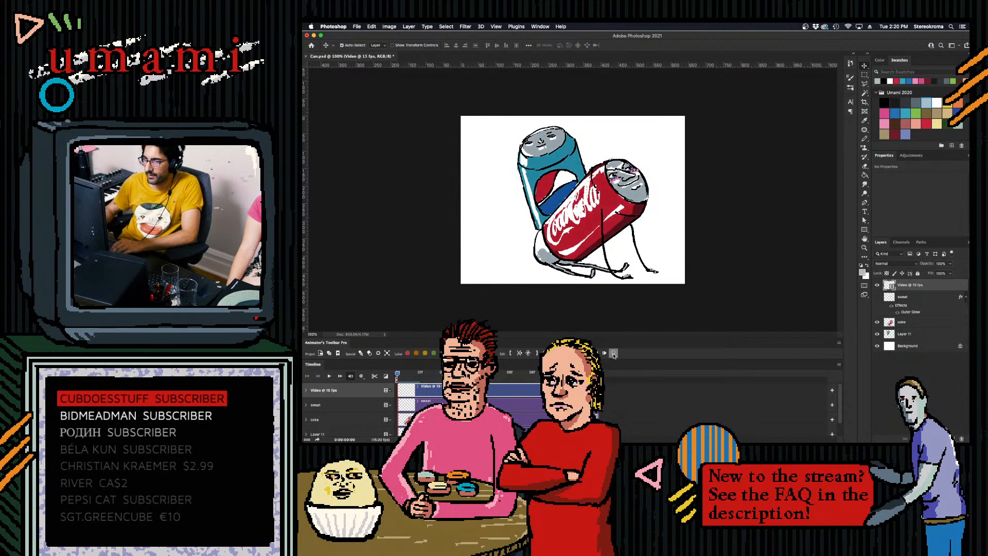
click(534, 372)
drag(533, 374, 397, 374)
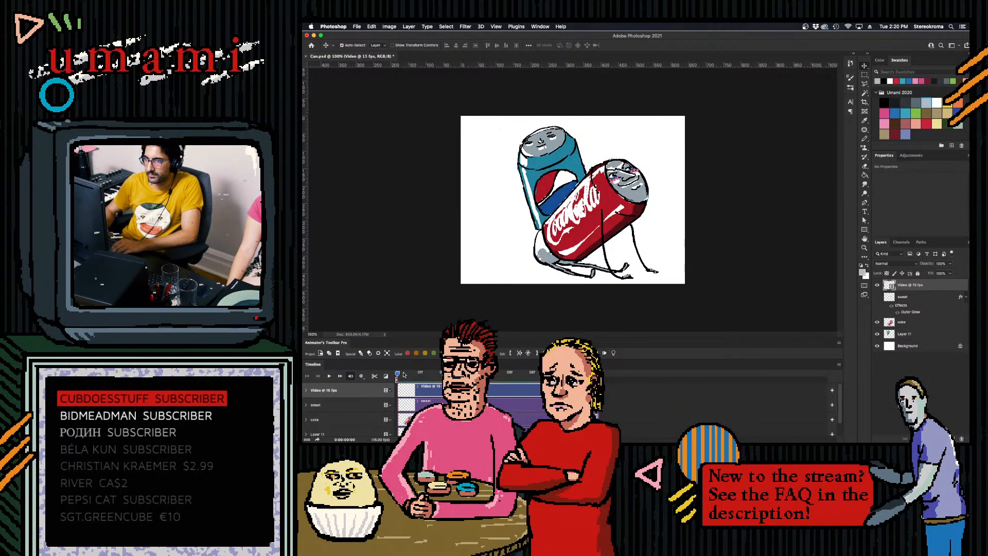
click(613, 353)
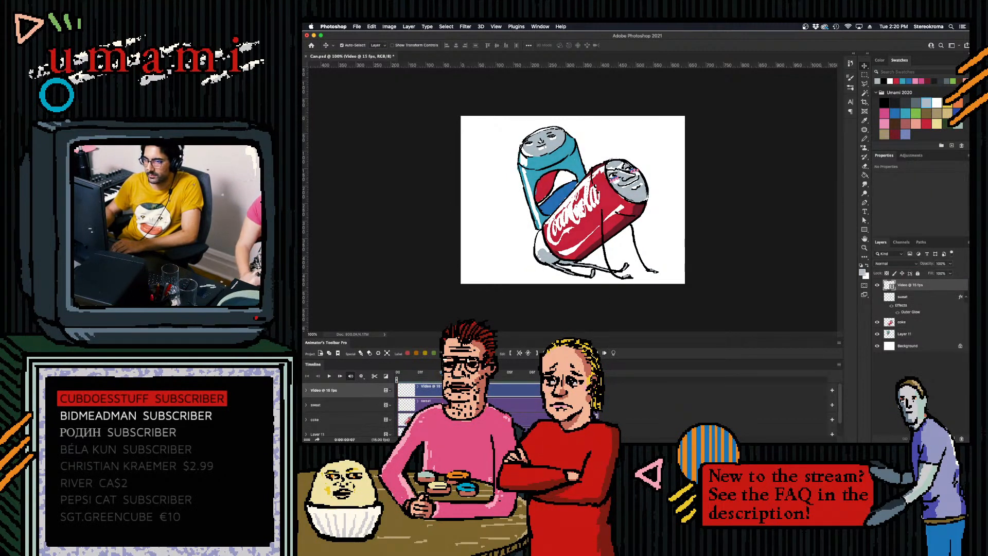
- Choose the Pencil tool and add an Outer Glow effect to the 15 fps video layer
click(865, 140)
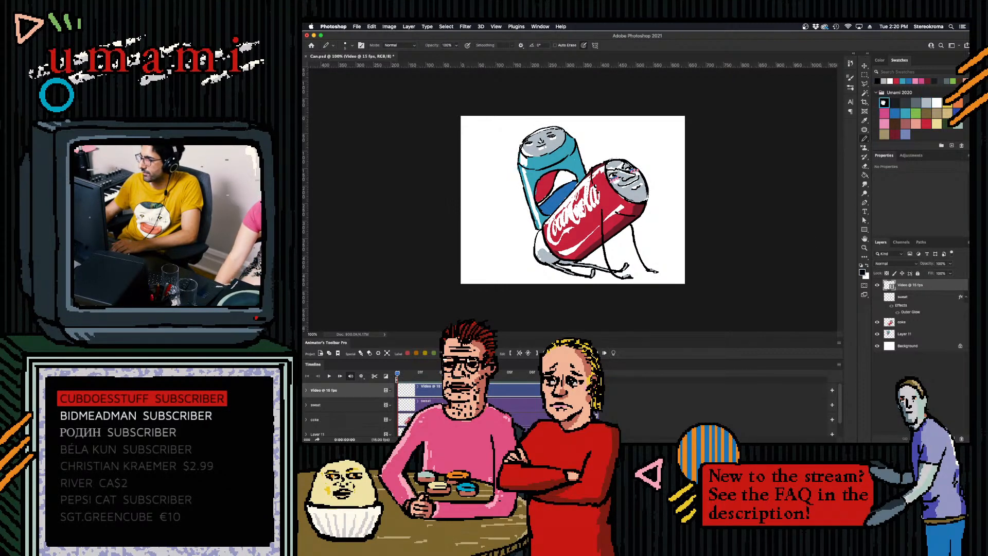
double_click(951, 285)
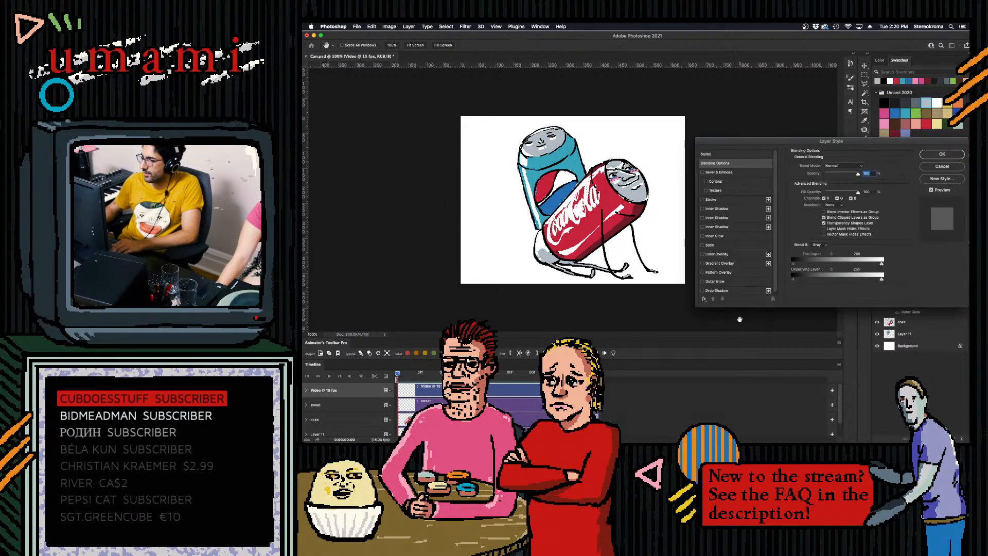
click(937, 153)
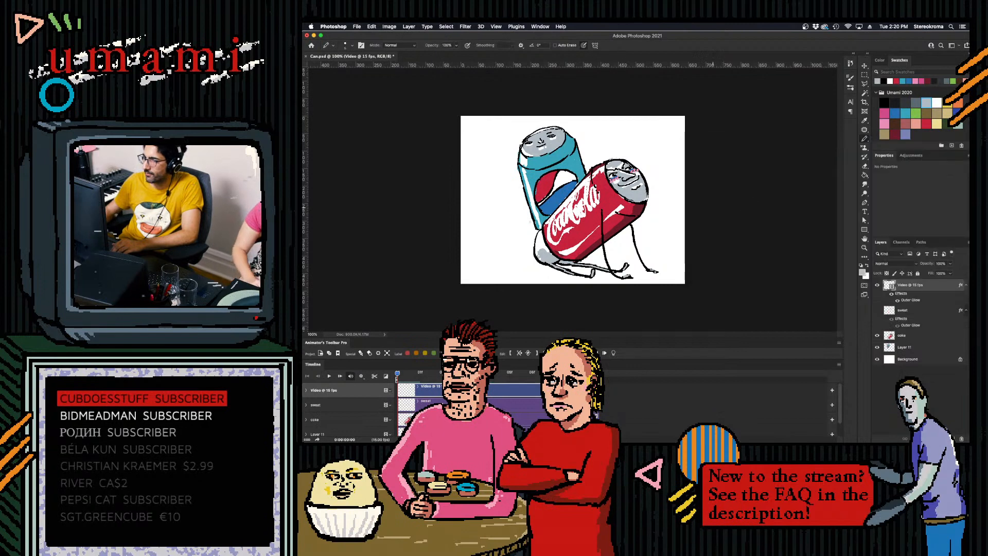
mouse_move(522, 188)
mouse_down()
mouse_move(496, 244)
mouse_move(499, 213)
mouse_move(494, 248)
mouse_up()
key(super+z)
key(super+z)
key(super+z)
key(super+z)
key(super+z)
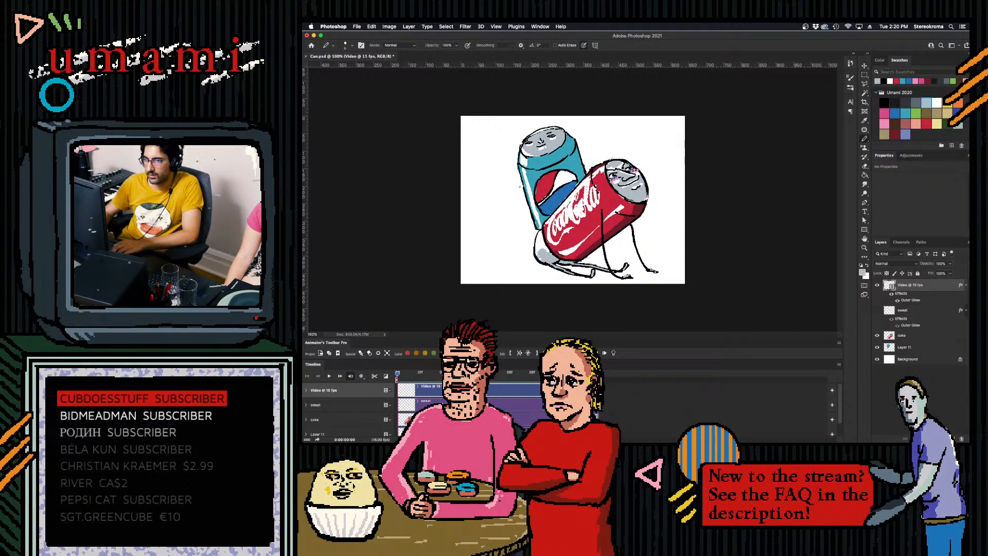
- Draw the blue can's arm on the first frame, curving out from its outer side with a raised open hand
drag(522, 190, 505, 221)
key(super+z)
drag(522, 187, 494, 212)
key(super+z)
key(super+z)
mouse_move(521, 205)
mouse_down()
mouse_move(498, 190)
mouse_move(495, 202)
mouse_move(498, 191)
mouse_move(519, 206)
mouse_move(489, 180)
mouse_move(503, 181)
mouse_move(490, 185)
mouse_move(502, 197)
mouse_move(490, 185)
mouse_move(503, 180)
mouse_up()
key(super+z)
key(super+z)
key(super+z)
key(super+z)
key(super+z)
key(super+z)
key(super+z)
key(super+z)
key(super+z)
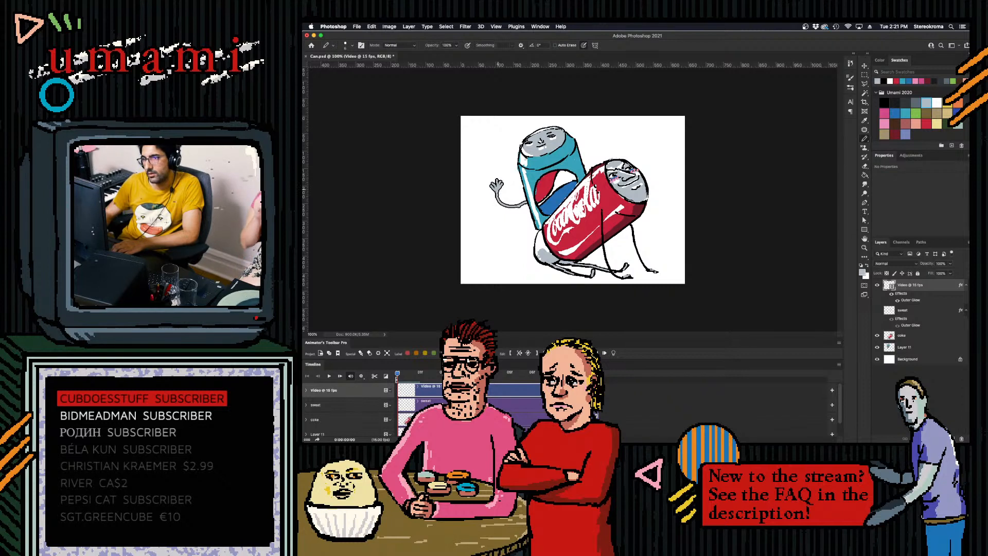
- Using onion skin as a guide, draw the second-frame arm swinging further from the blue can with the hand bent
click(409, 376)
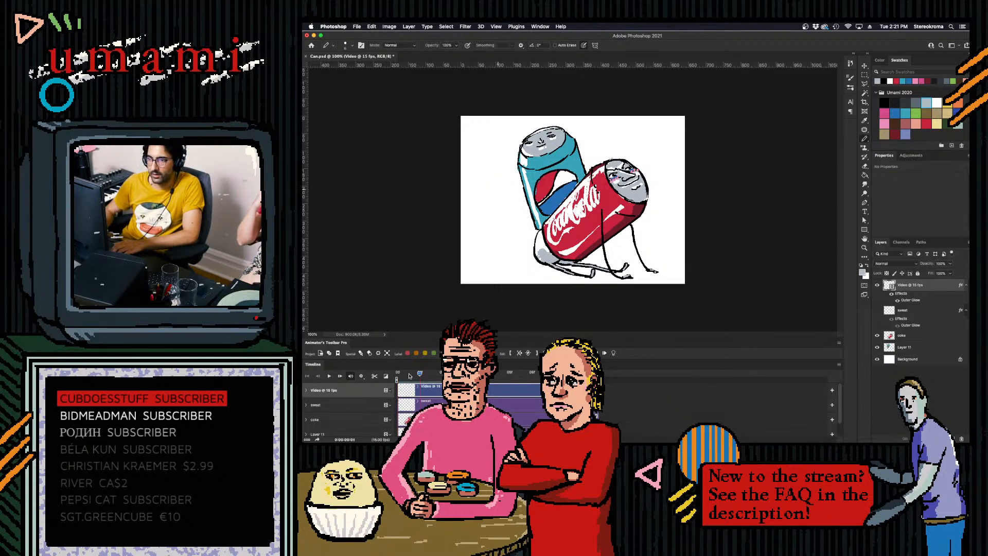
click(614, 352)
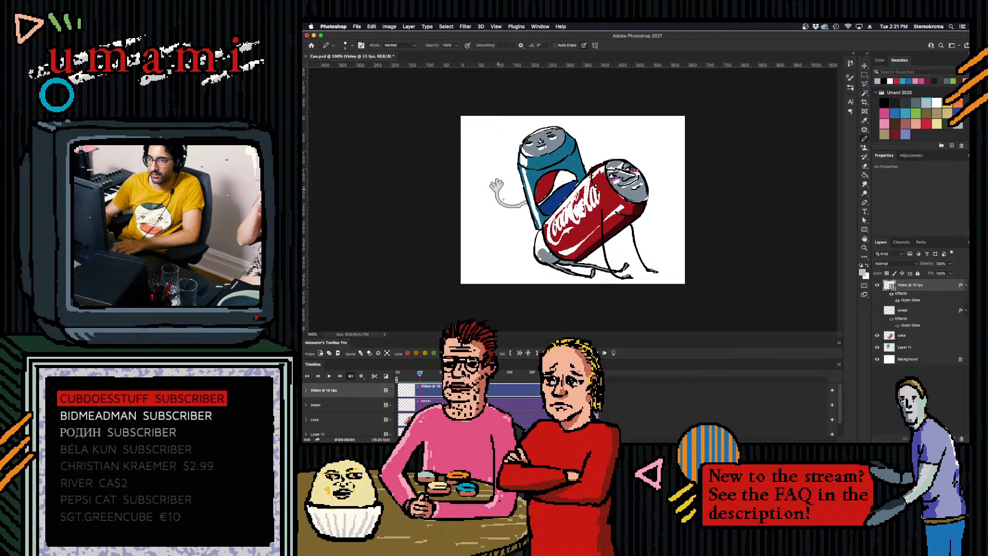
drag(491, 210, 529, 201)
key(super+z)
key(super+z)
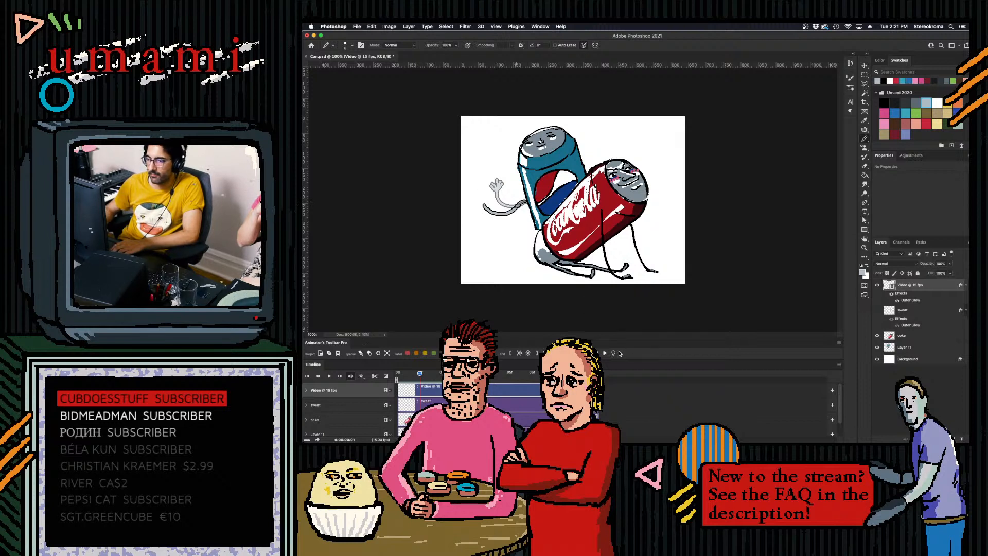
click(613, 353)
mouse_move(484, 207)
mouse_down()
mouse_move(492, 185)
mouse_move(484, 204)
mouse_up()
key(super+z)
key(super+z)
key(super+z)
key(super+z)
key(super+z)
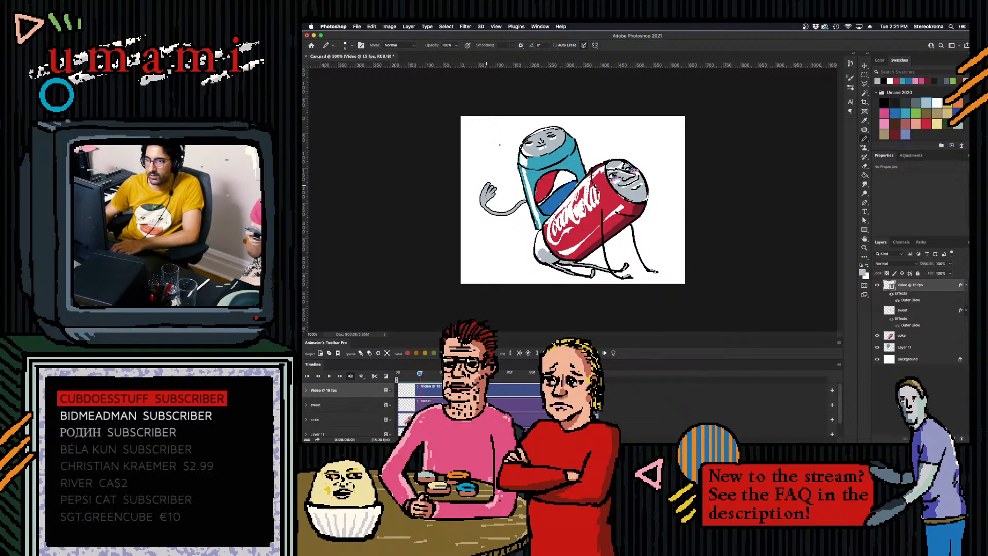
- Draw the third-frame arm with onion skin, stretching the hand into a long curved smear beside the blue can
drag(420, 374, 398, 374)
drag(398, 374, 441, 374)
click(614, 354)
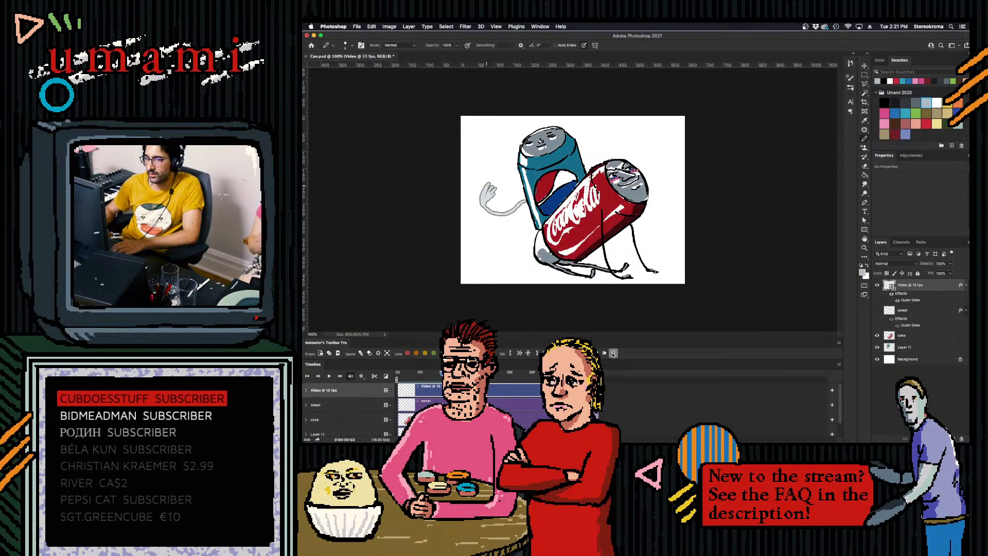
mouse_move(526, 201)
mouse_down()
mouse_move(499, 219)
mouse_move(526, 202)
mouse_move(485, 204)
mouse_move(489, 221)
mouse_up()
key(super+z)
key(super+z)
key(super+z)
key(super+z)
drag(496, 185, 490, 225)
drag(491, 186, 493, 228)
key(super+z)
mouse_move(488, 185)
mouse_down()
mouse_move(480, 224)
mouse_move(488, 189)
mouse_up()
key(super+z)
key(super+z)
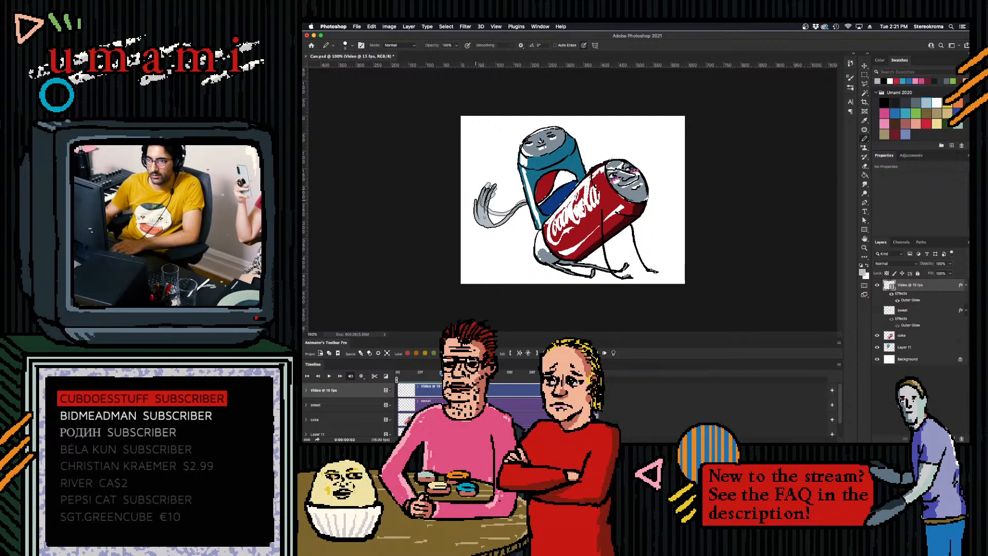
drag(486, 224, 499, 222)
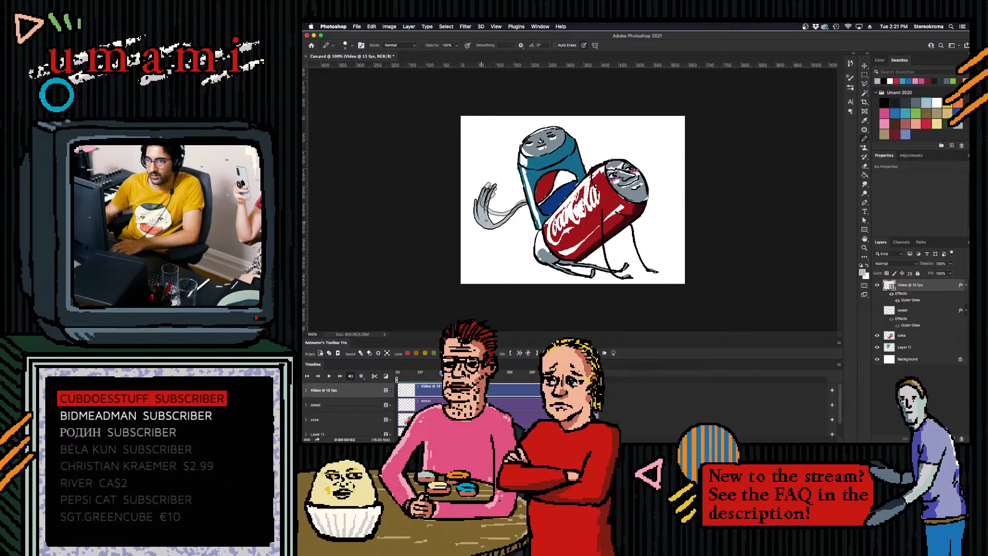
click(613, 353)
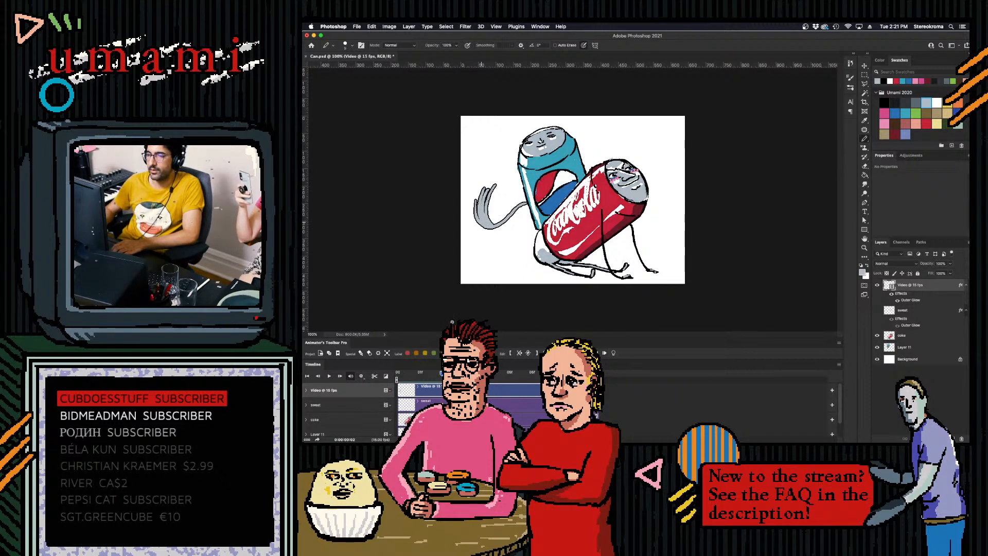
- Step back and forth through the drawn arm frames to review the motion, ending on the fourth frame
mouse_move(441, 374)
mouse_down()
mouse_move(398, 375)
mouse_move(464, 375)
mouse_move(444, 374)
mouse_up()
key(Left)
key(Left)
key(Right)
key(Right)
key(Right)
key(Left)
key(Right)
- Draw the fourth-frame arm with onion skin, dipping lower from the blue can with the fingers trailing upward
click(614, 353)
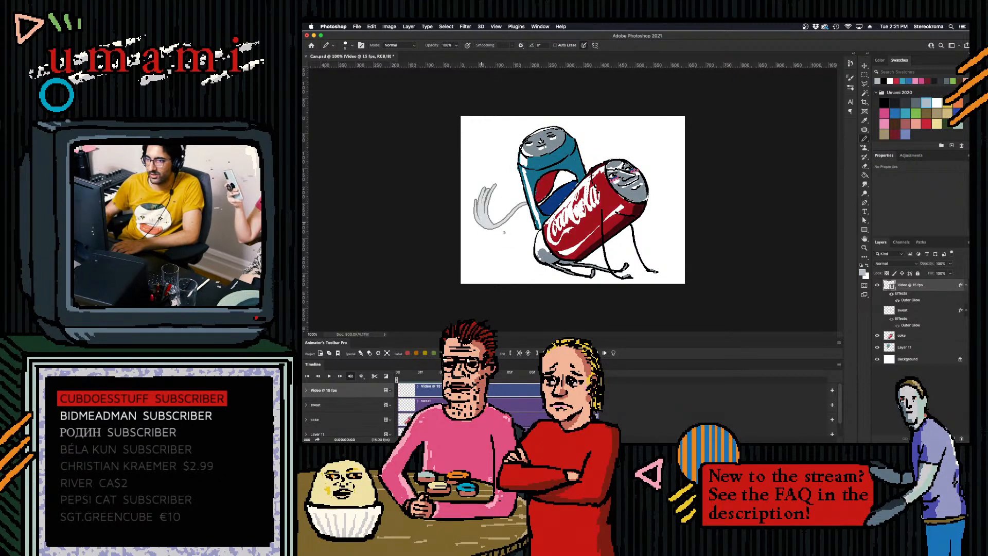
mouse_move(502, 239)
mouse_down()
mouse_move(526, 208)
mouse_move(500, 237)
mouse_up()
key(super+z)
drag(488, 197, 503, 239)
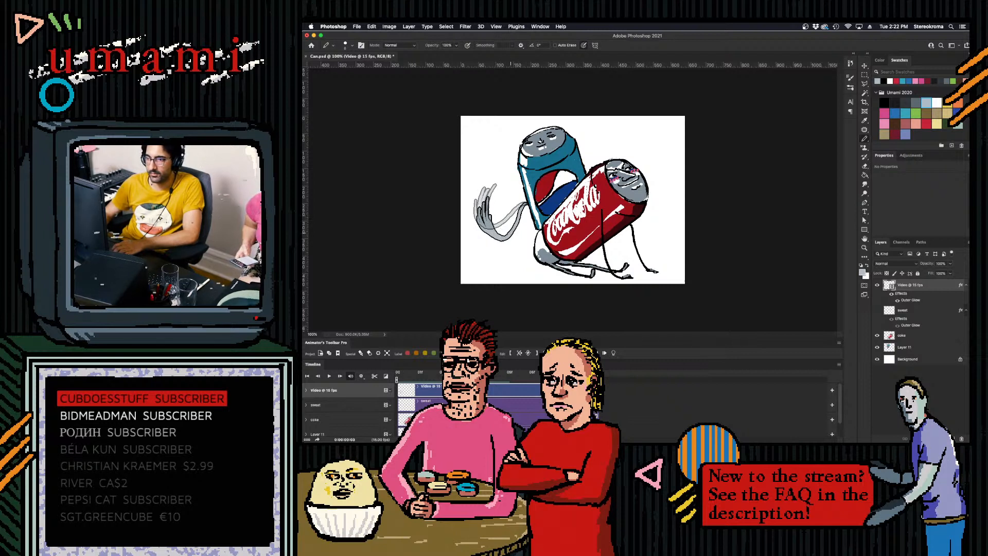
click(614, 354)
- Play and step through the four arm frames to examine the swing, ending on the empty fifth frame
drag(440, 374, 465, 375)
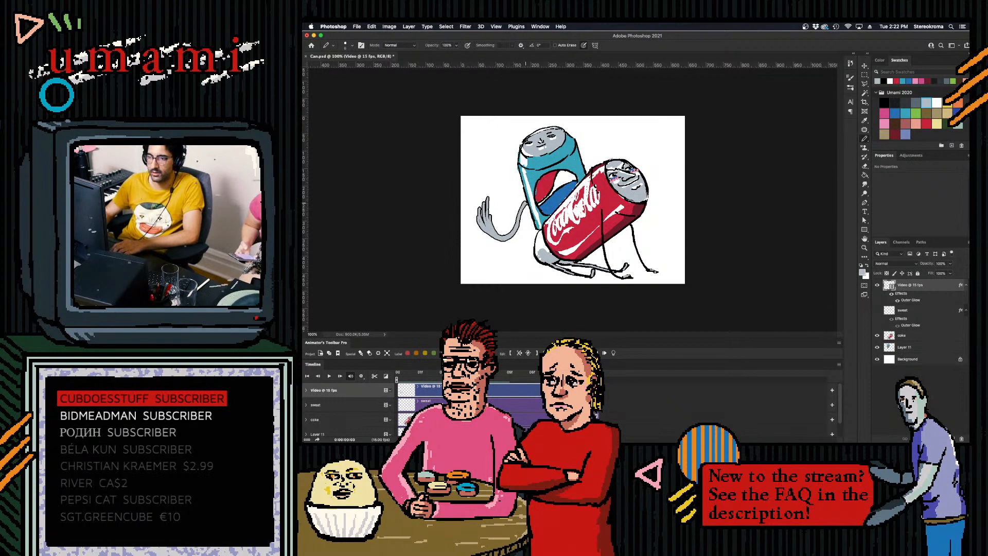
key(space)
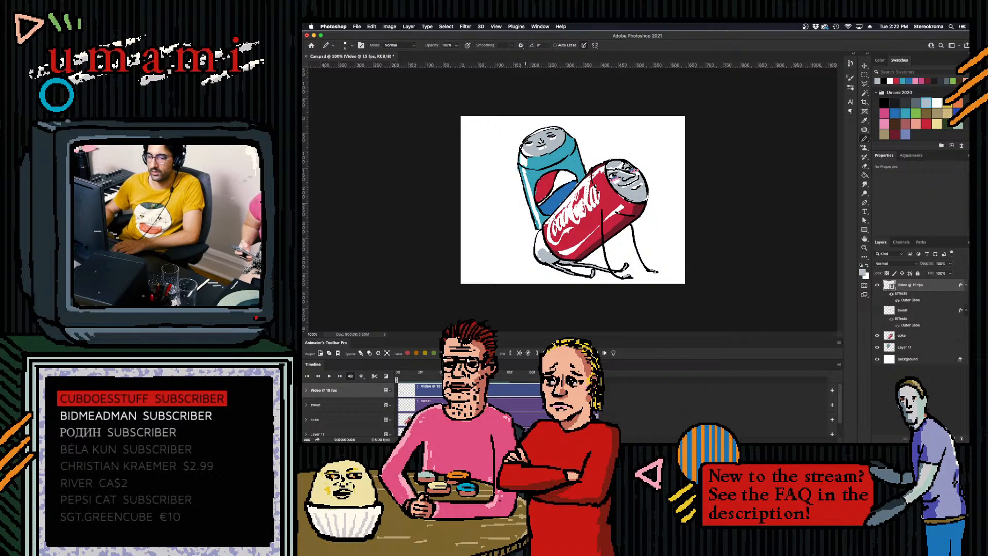
click(416, 426)
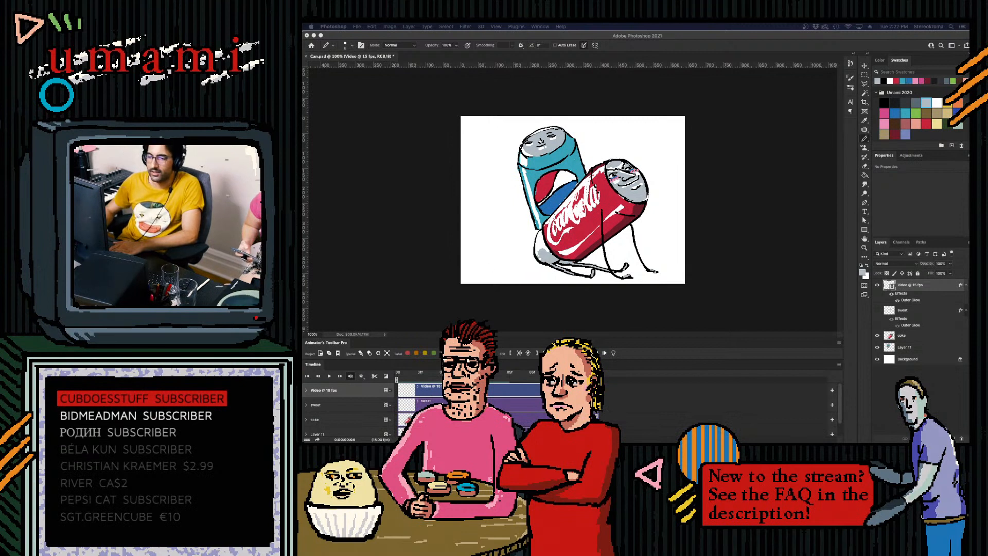
key(Left)
key(Left)
key(Left)
key(Left)
key(Right)
key(Right)
key(Right)
key(Right)
key(Left)
key(Right)
key(Left)
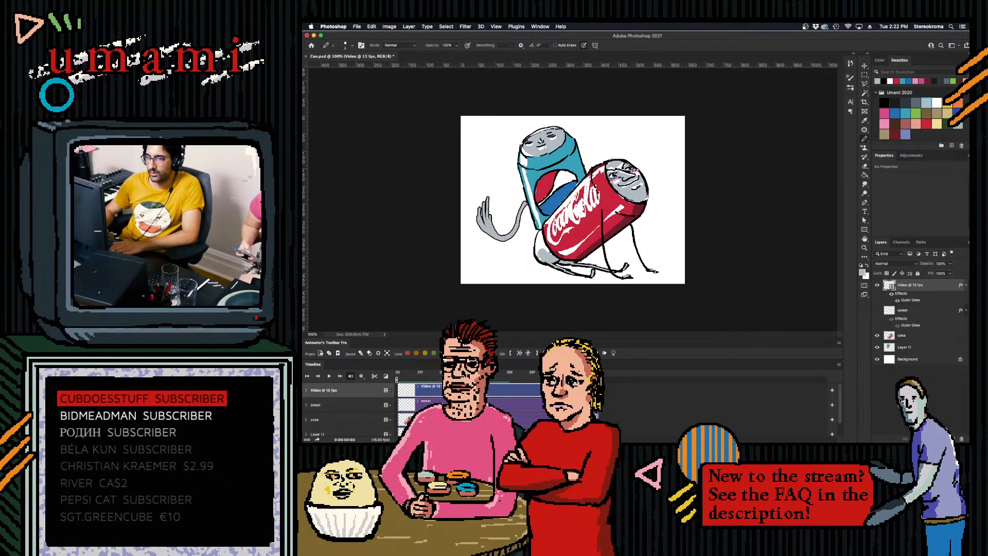
key(Right)
key(Left)
key(Right)
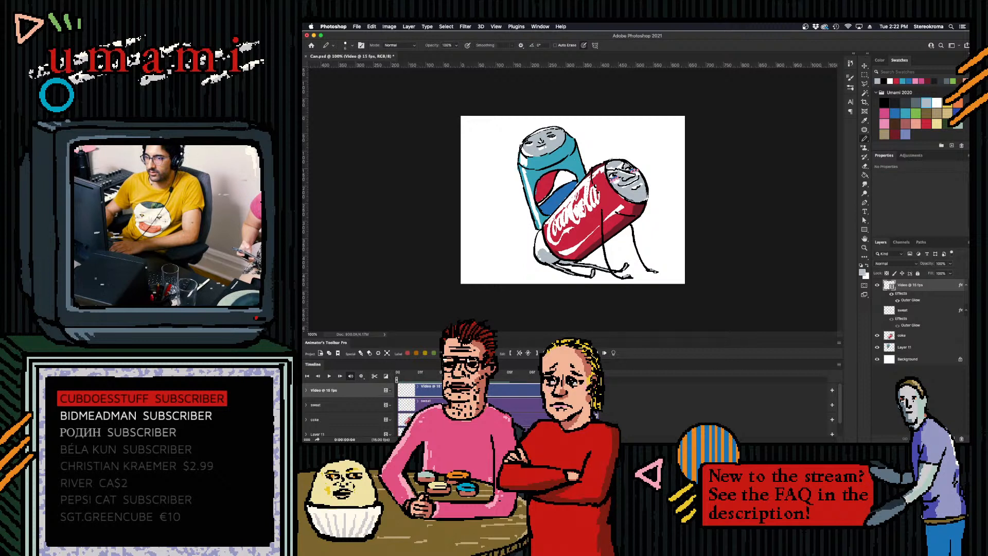
- Draw the fifth-frame arm with onion skin, sweeping the enlarged hand low and inward toward the base of the cans
click(614, 354)
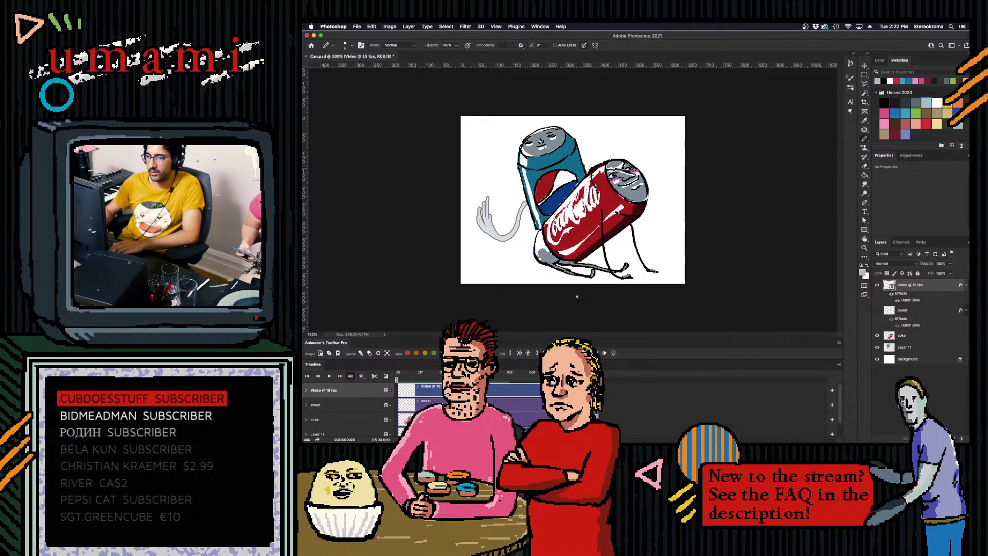
key(])
key(])
key(])
mouse_move(485, 220)
mouse_down()
mouse_move(488, 239)
mouse_move(528, 231)
mouse_move(485, 232)
mouse_move(524, 242)
mouse_up()
key(super+z)
drag(491, 245, 528, 239)
mouse_move(505, 252)
mouse_down()
mouse_move(528, 245)
mouse_move(526, 201)
mouse_up()
key([)
key(super+z)
key(super+z)
key(super+z)
key(super+z)
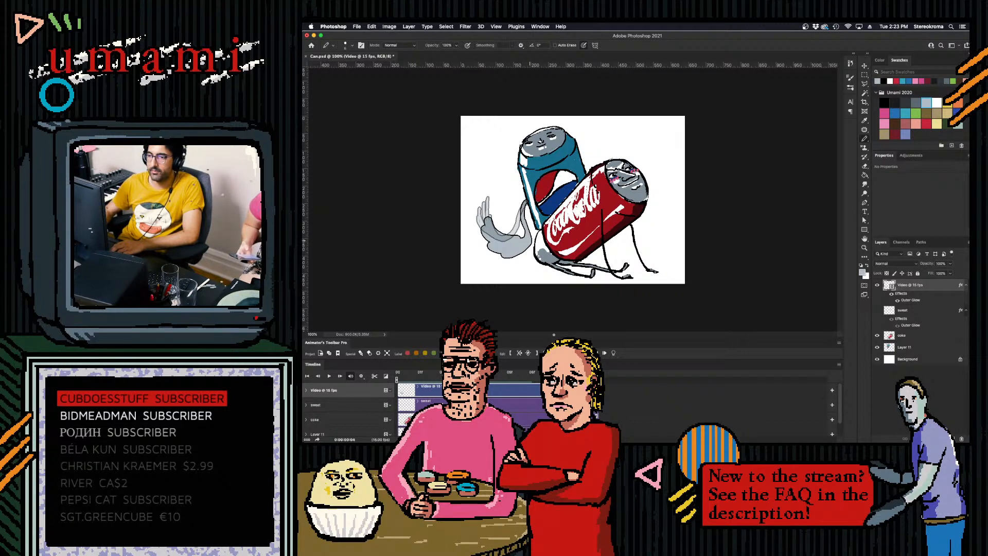
click(615, 354)
- Return to the first frame and play back the blue can's arm animation
key(Left)
key(Left)
key(Left)
key(Left)
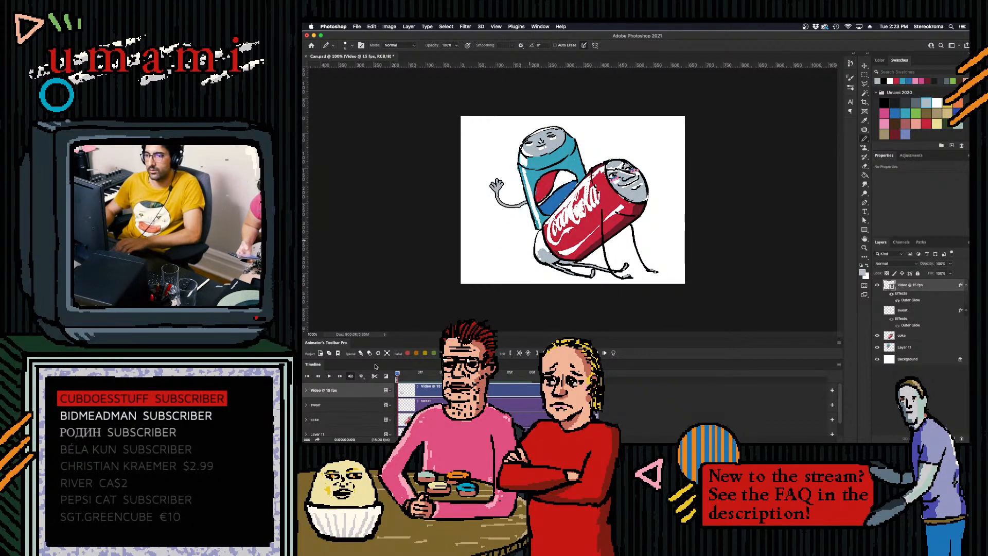
key(space)
key(space)
click(508, 373)
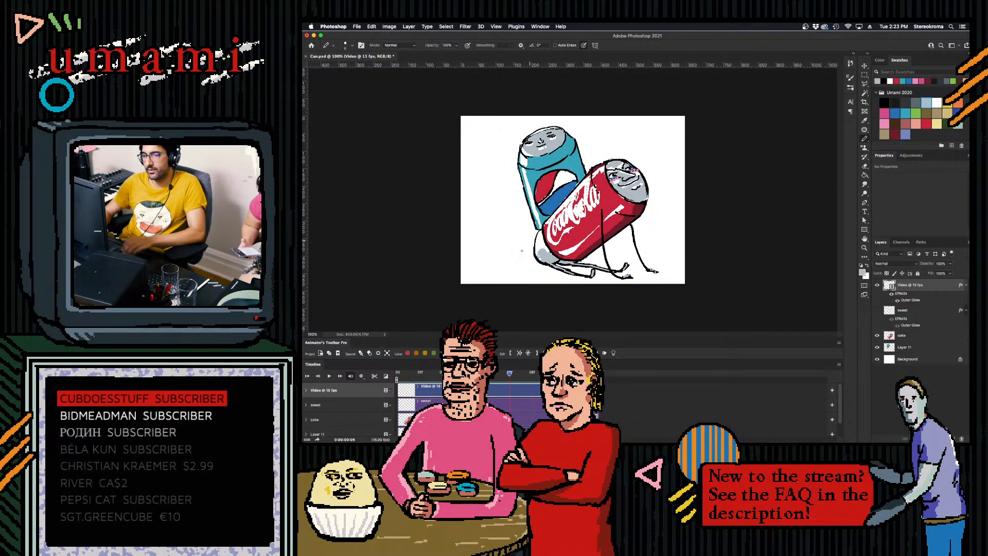
drag(525, 238, 529, 208)
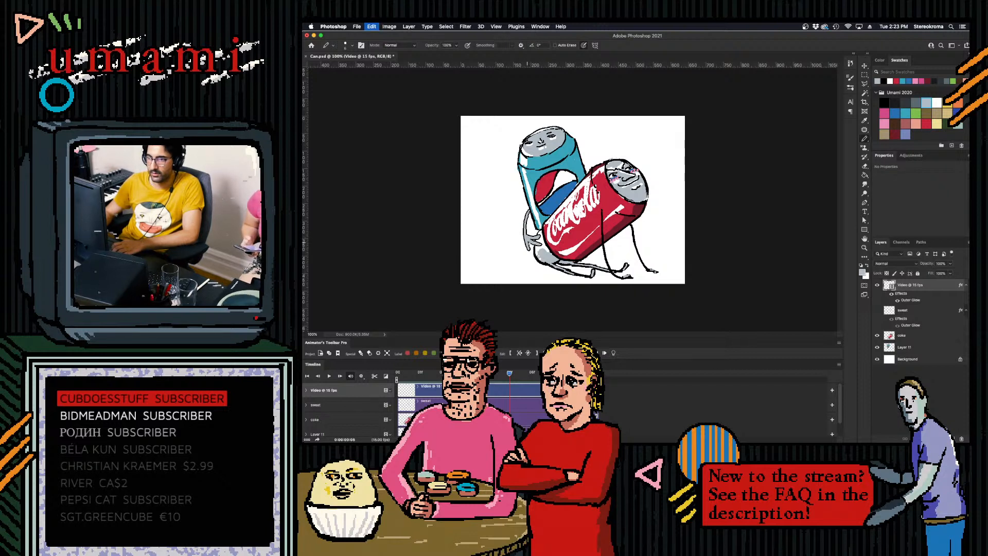
drag(528, 242, 527, 262)
key(super+z)
key(super+z)
key(super+z)
key(super+z)
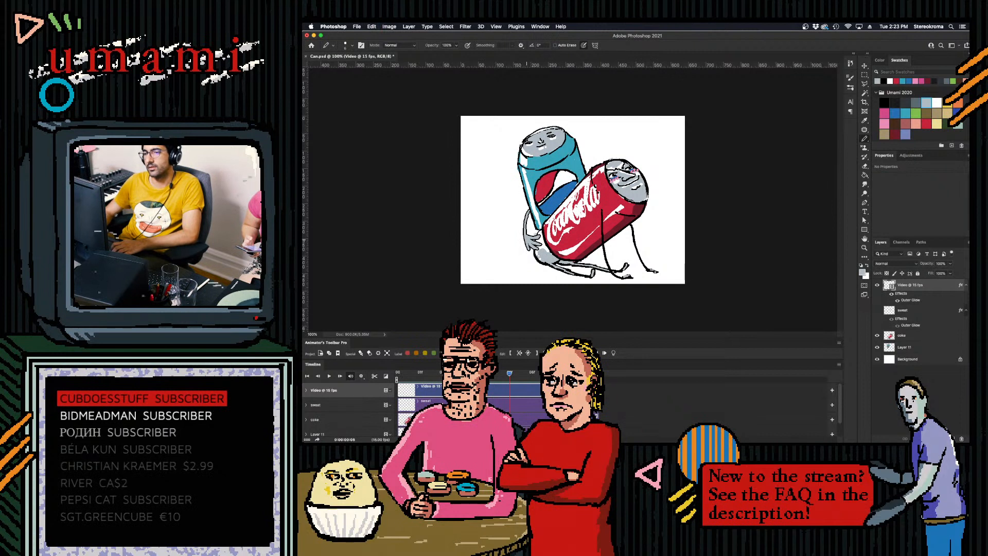
key(super+z)
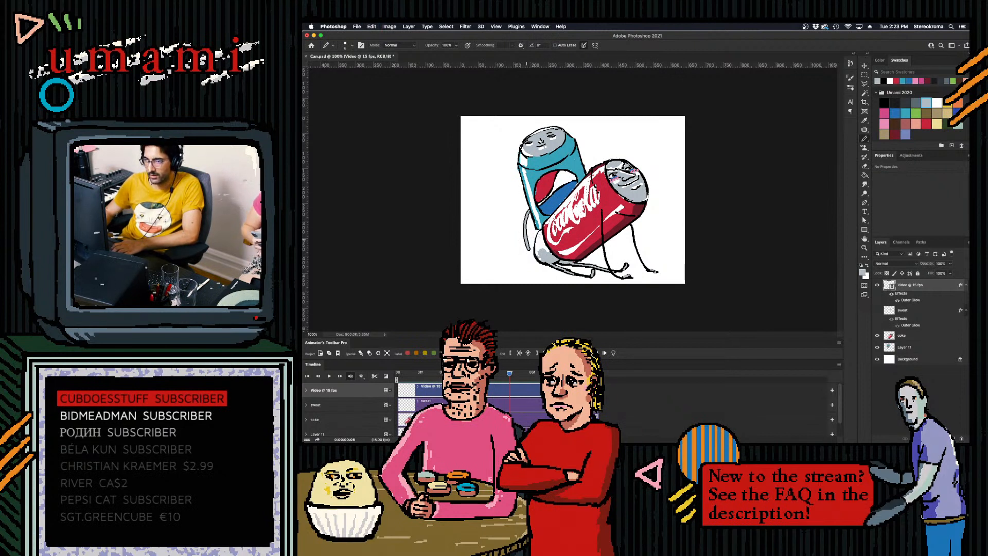
key(super+z)
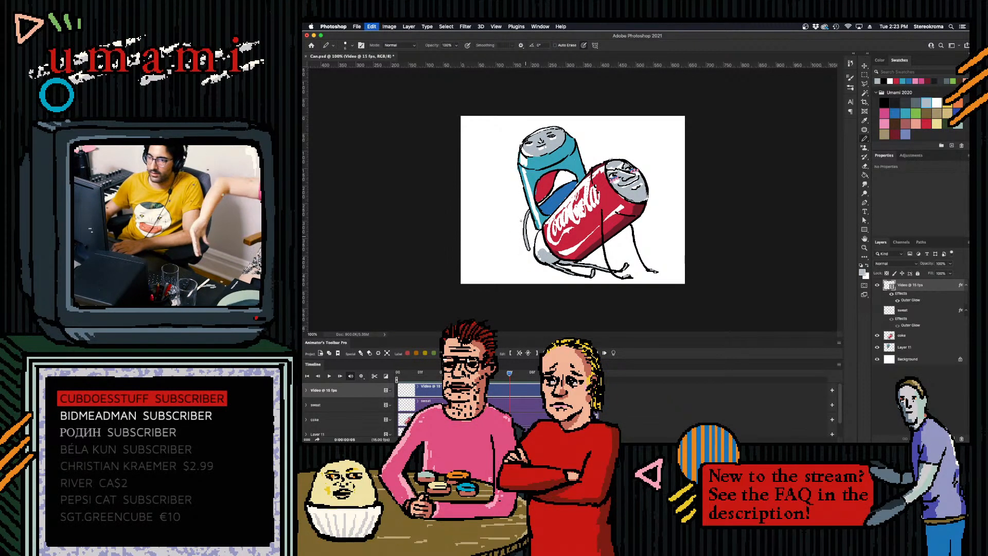
key(Left)
drag(467, 372, 509, 373)
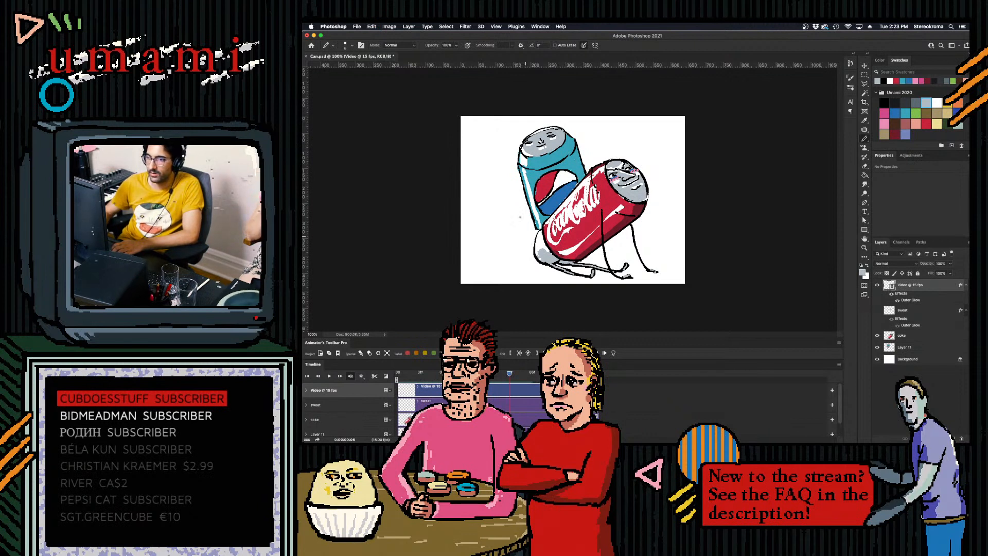
- Draw the sixth-frame arm with onion skin, curving down to the cans' base with the grey fingers pointing downward
click(613, 353)
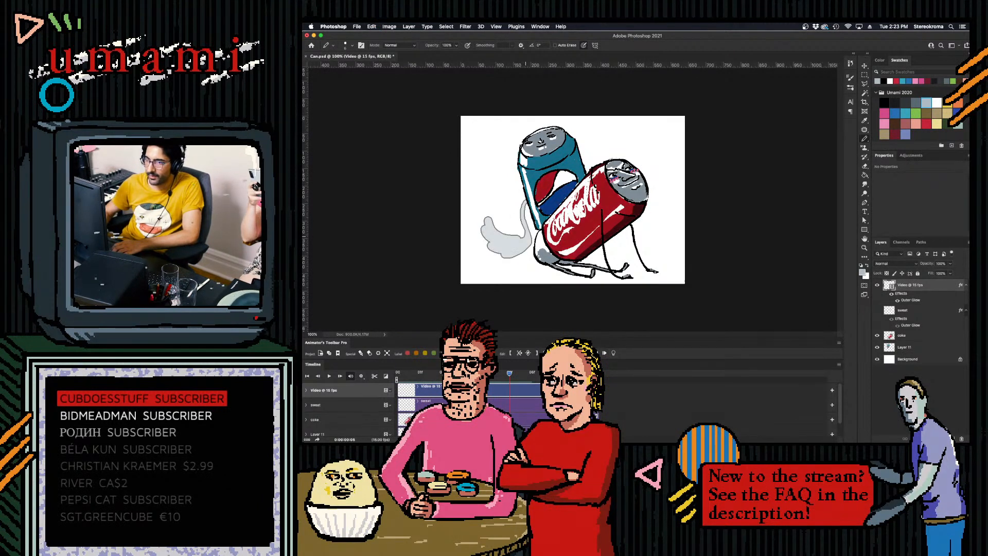
drag(521, 202, 534, 241)
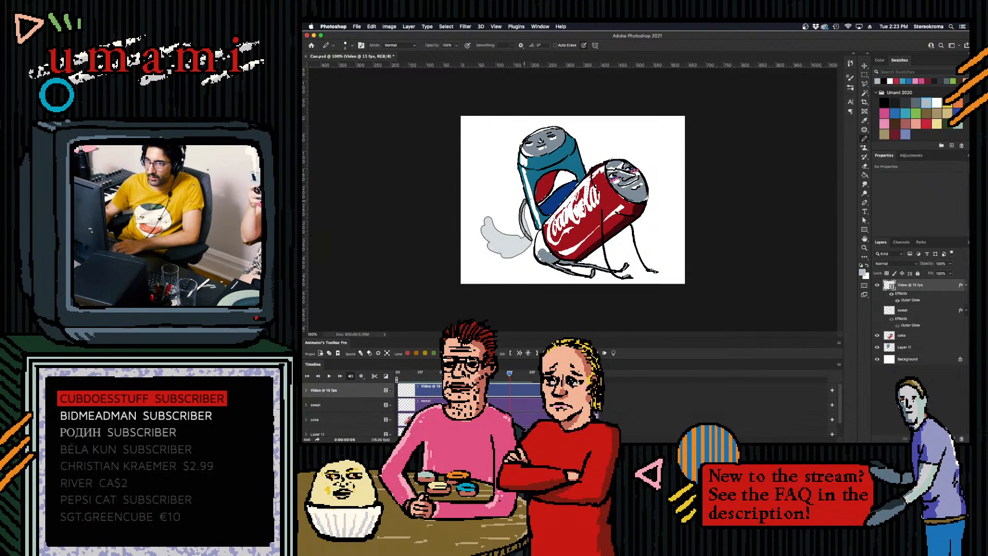
click(613, 353)
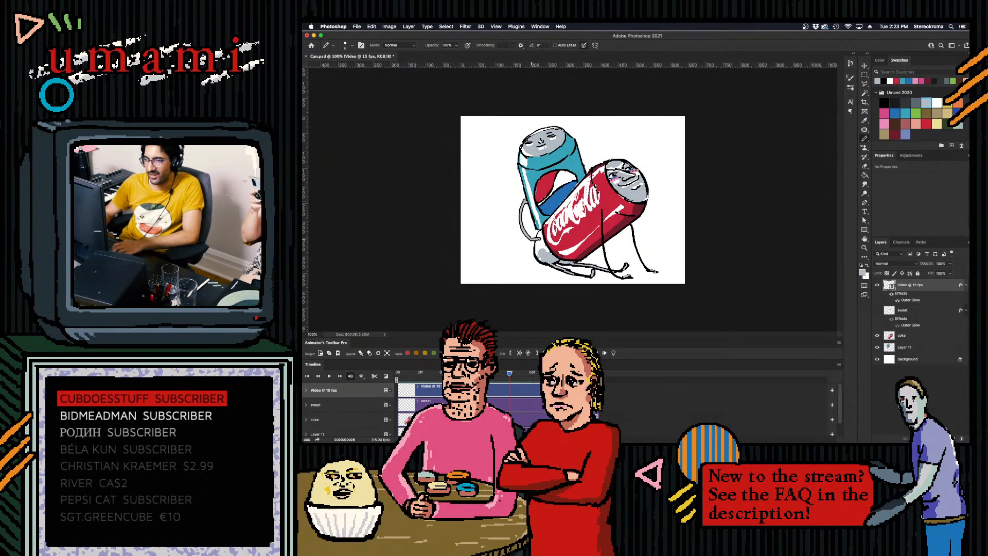
mouse_move(540, 240)
mouse_down()
mouse_move(527, 261)
mouse_move(542, 257)
mouse_up()
key(super+z)
key(super+z)
key(super+z)
key(super+z)
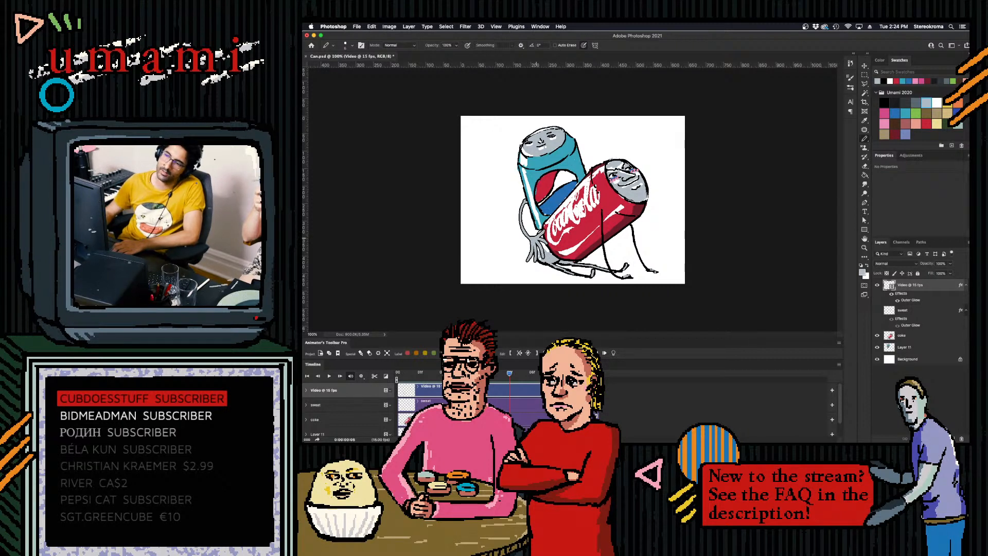
- Turn off onion skin, play the arm animation and step through its frames to examine the swing up to the sixth frame
click(613, 353)
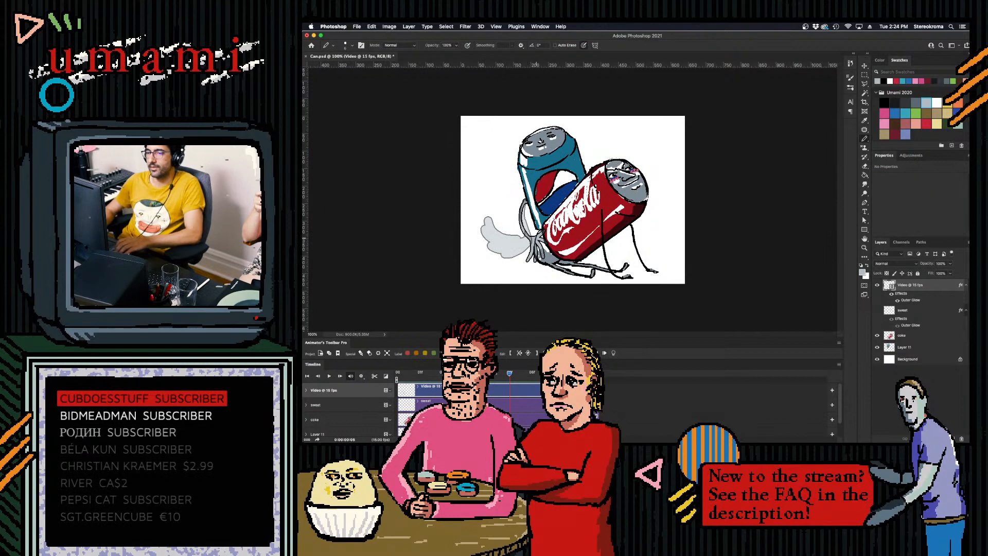
drag(509, 374, 487, 374)
key(space)
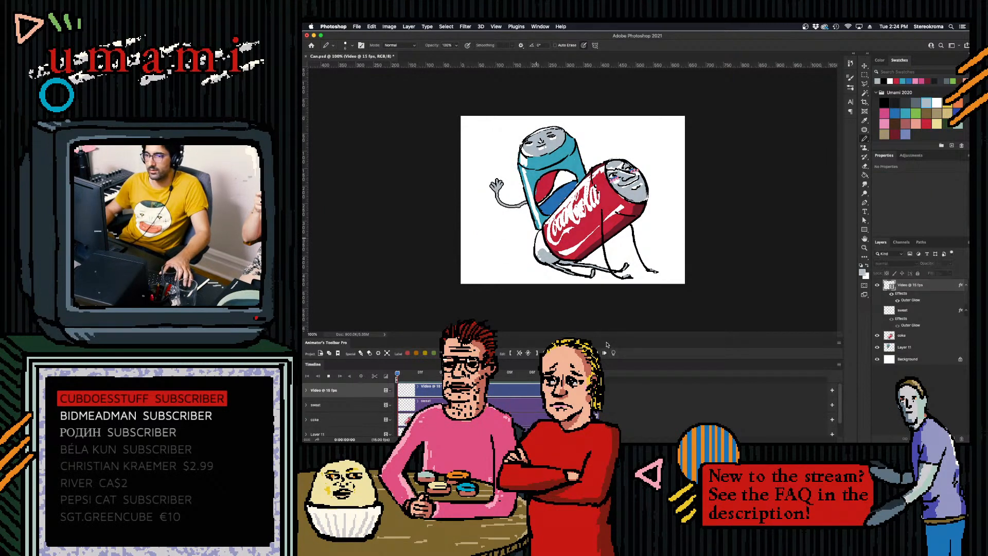
key(space)
key(Left)
key(Left)
key(Left)
key(Right)
key(Right)
drag(524, 380, 513, 380)
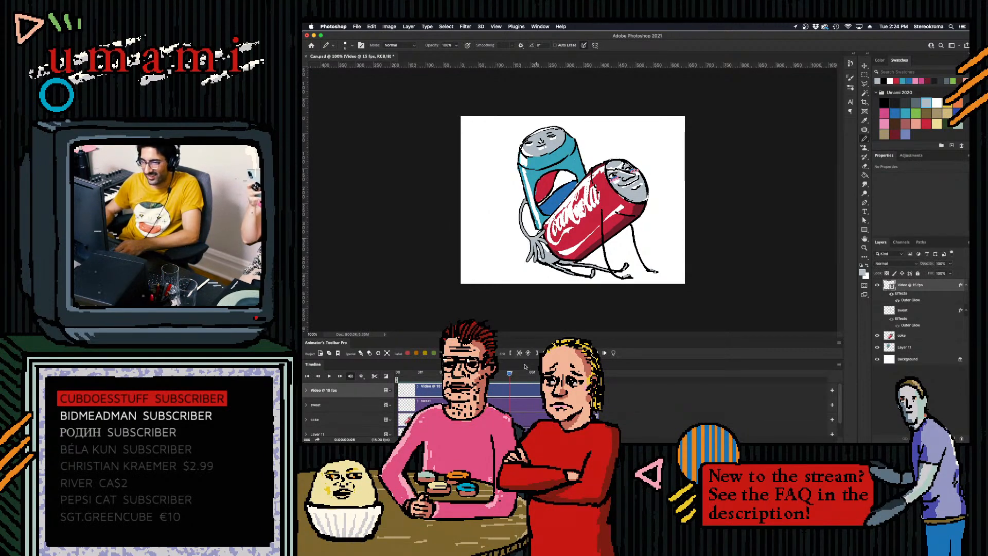
- Draw the seventh-frame arm over the onion skin, hanging beside the blue can with the fingers spread at the cans' base
drag(511, 375, 524, 376)
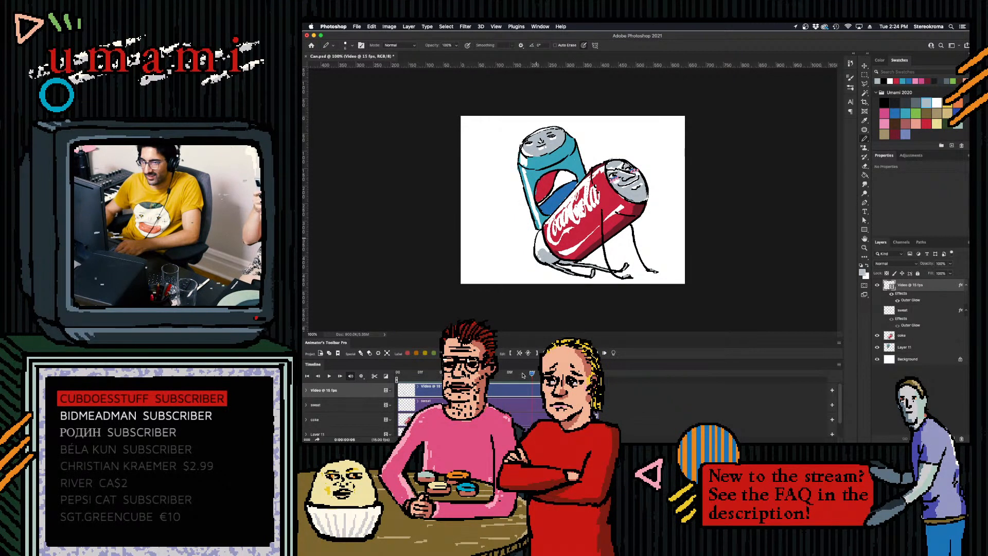
click(614, 353)
drag(528, 201, 529, 234)
key(super+z)
mouse_move(526, 200)
mouse_down()
mouse_move(526, 262)
mouse_move(541, 261)
mouse_up()
key(super+z)
key(super+z)
key(super+z)
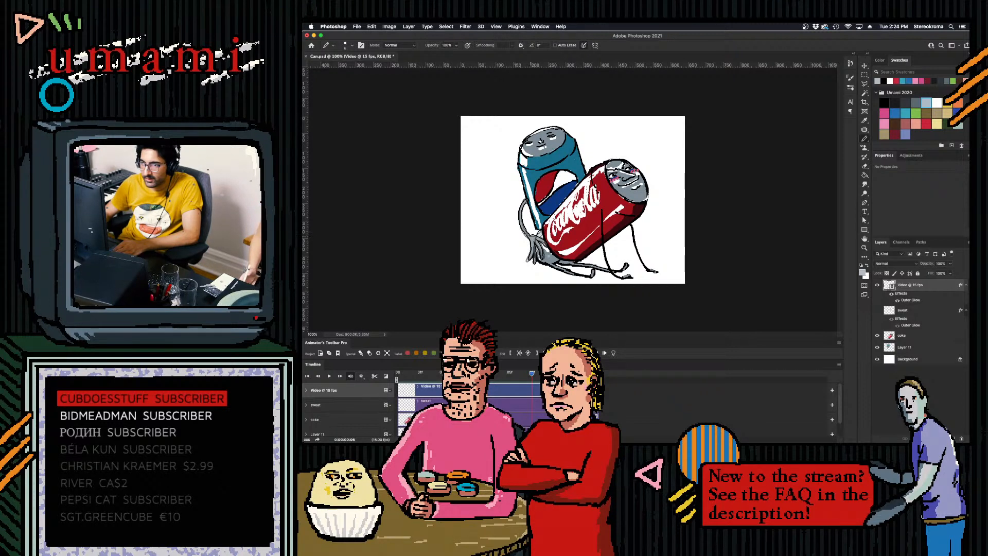
- Turn off onion skin and play back the arm swing including the seventh-frame drawing
click(613, 353)
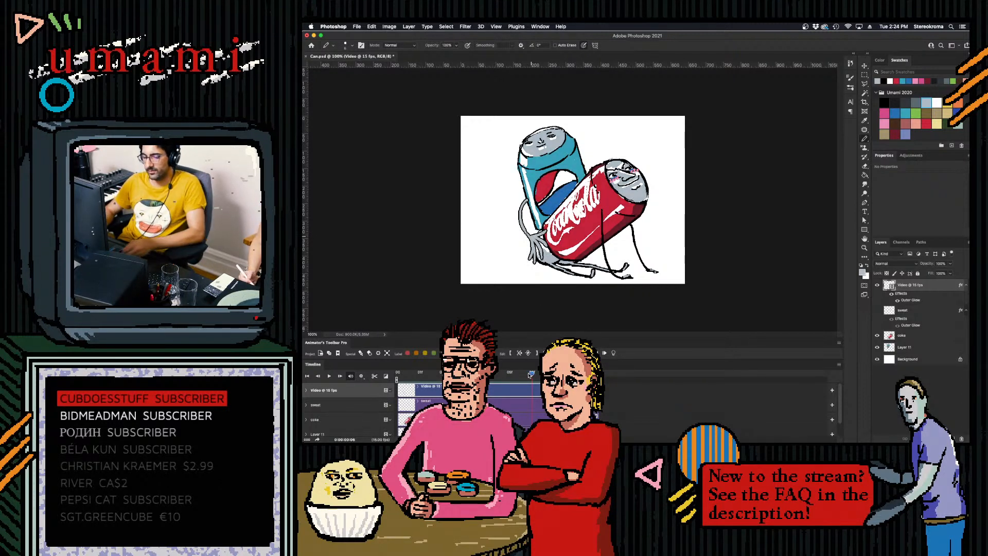
key(space)
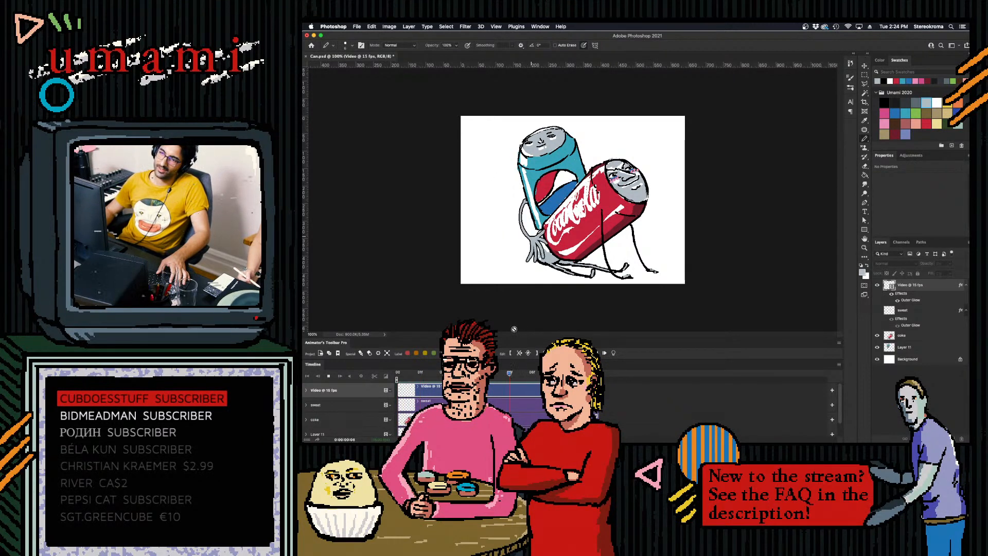
key(space)
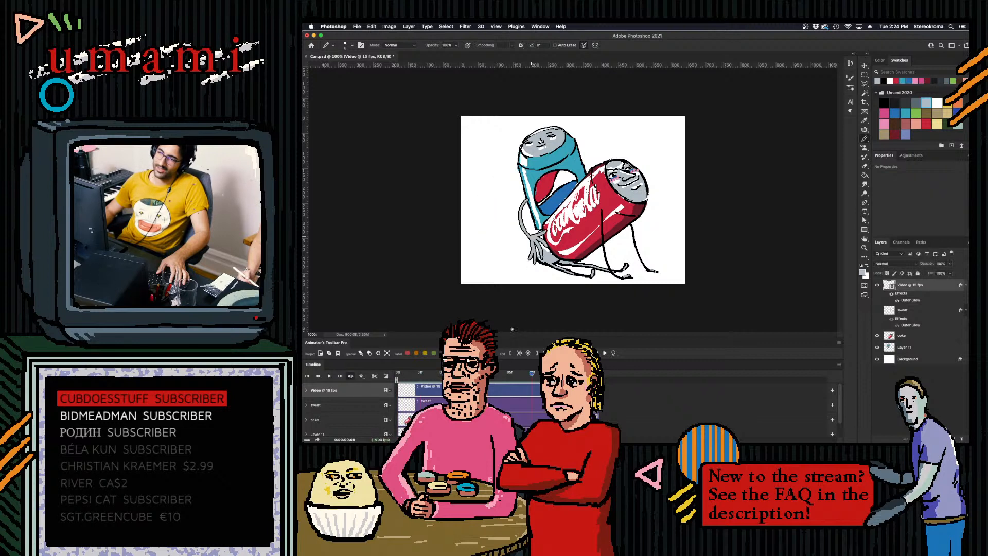
- Draw black finger lines on the fifth-frame hand and touch it up with light grey
drag(534, 376, 503, 384)
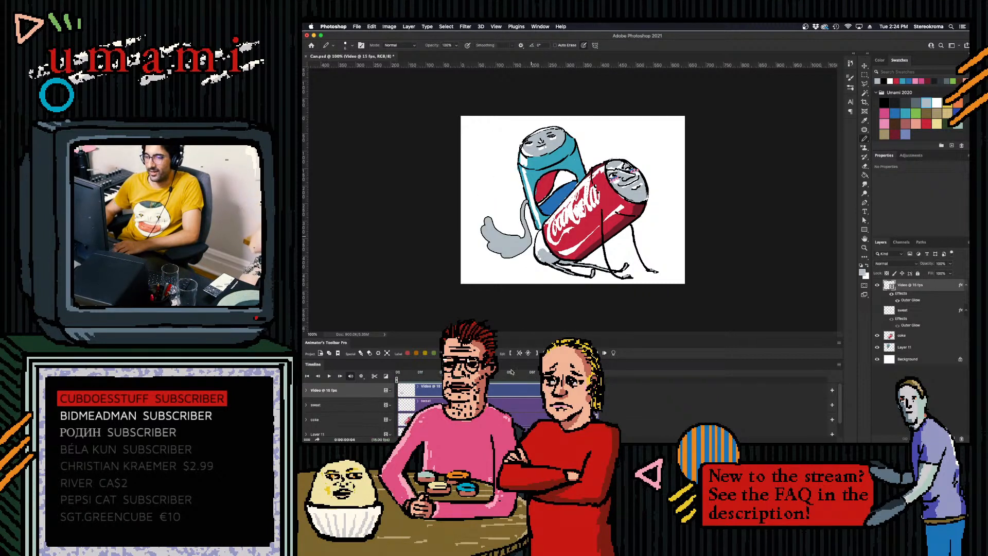
click(884, 103)
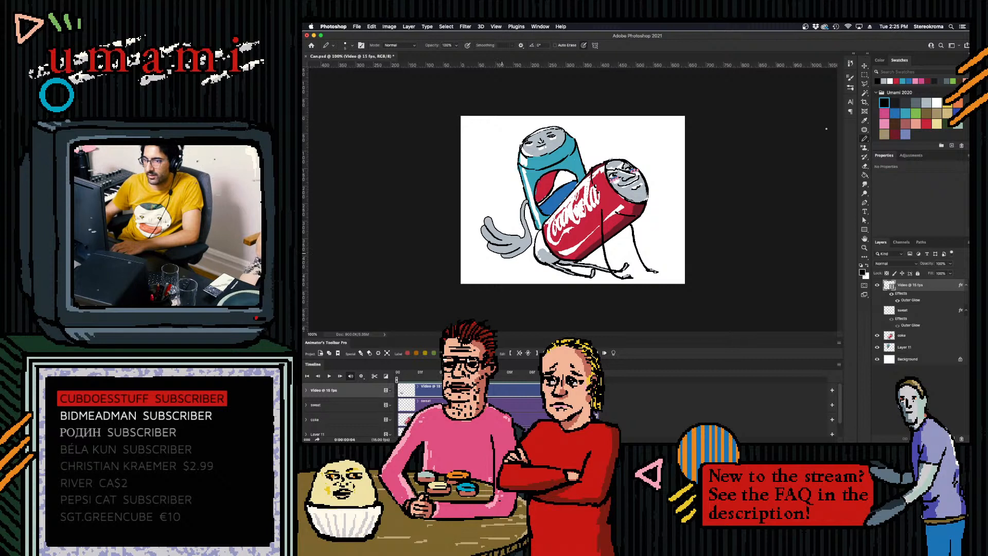
click(926, 103)
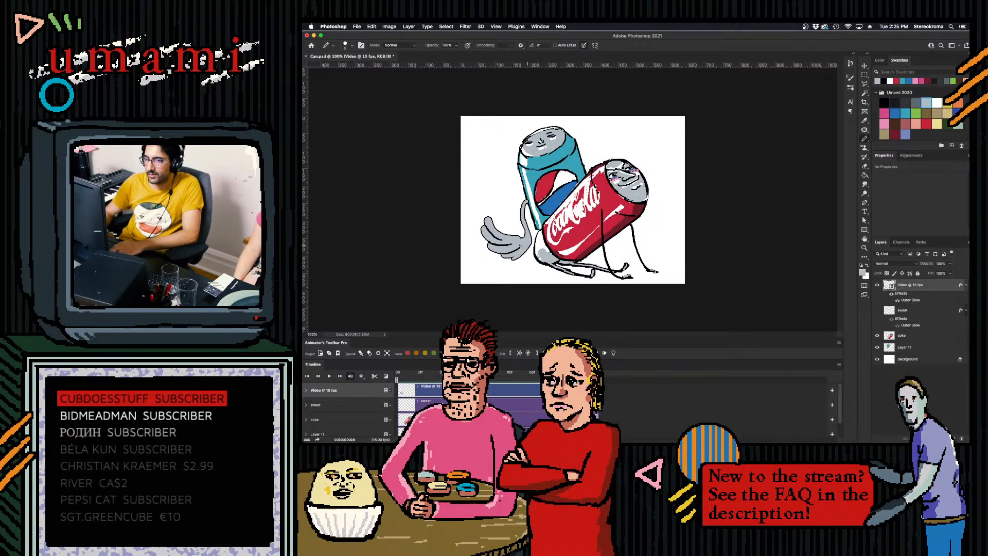
click(884, 102)
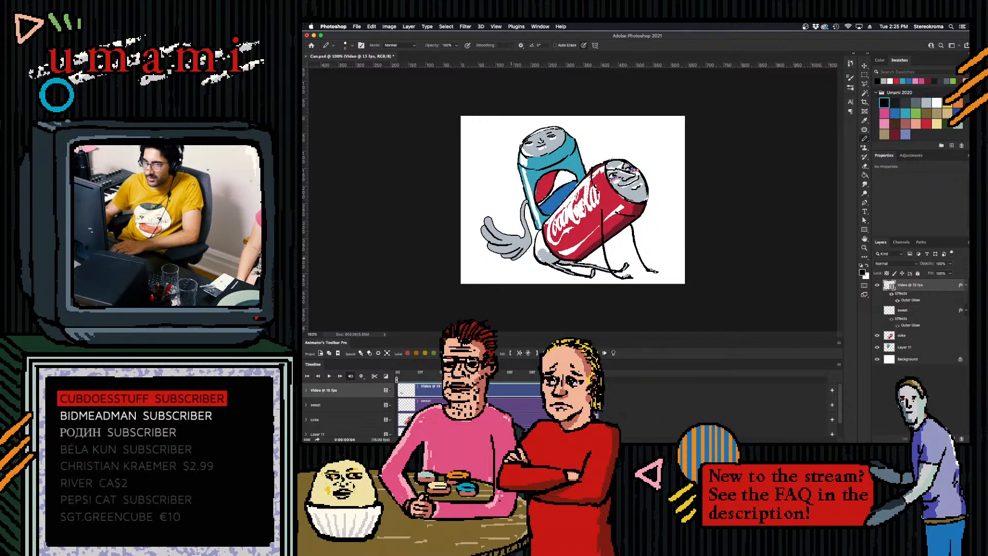
- Play the arm animation from the first frame to examine the reworked fifth-frame hand
drag(532, 373, 349, 374)
key(space)
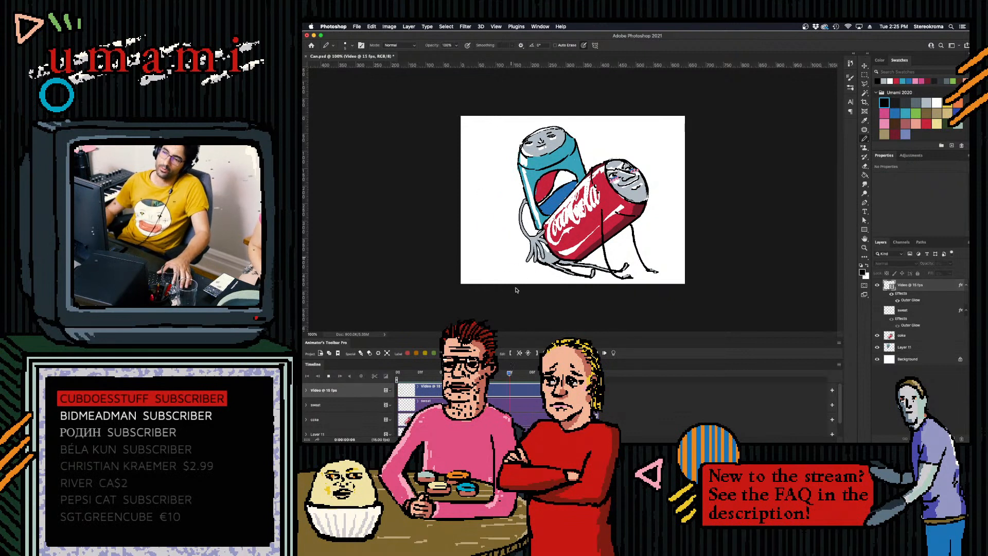
key(space)
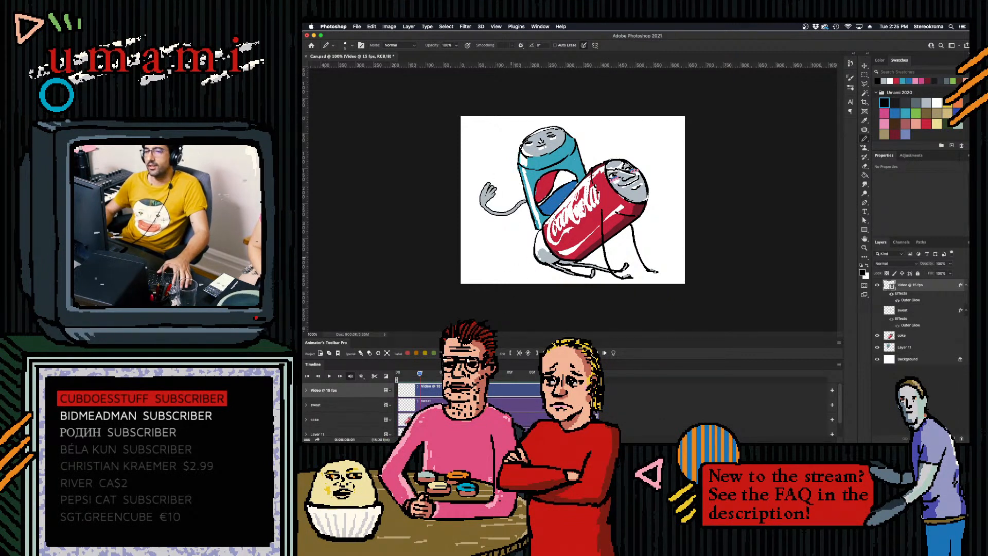
- Extend the Video @ 15 fps layer in the timeline to about 12 frames
drag(422, 375, 538, 372)
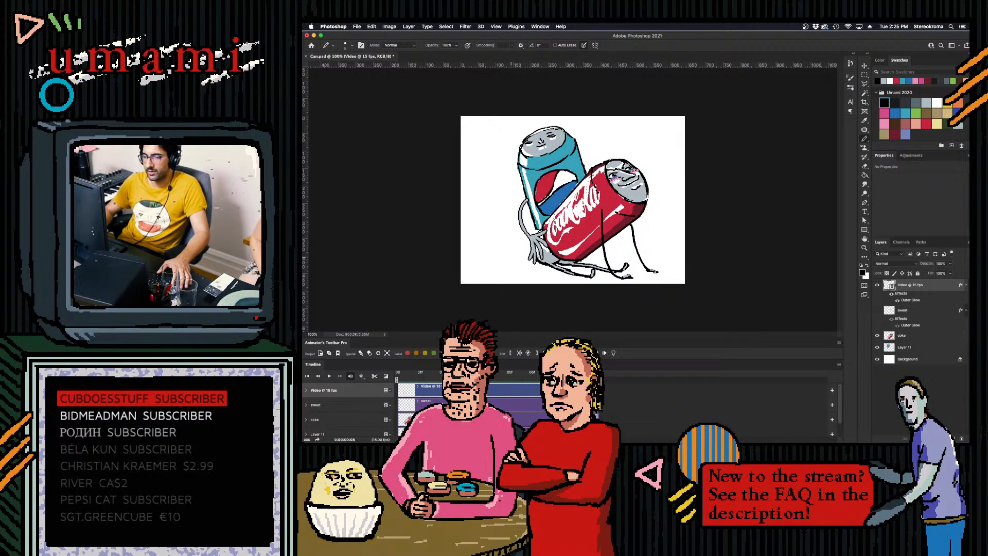
key(Delete)
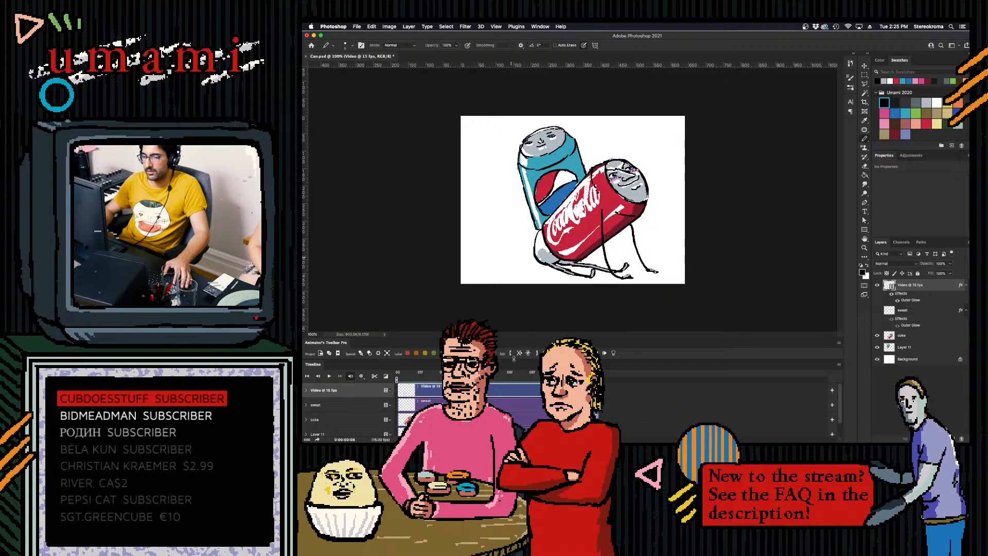
click(608, 393)
mouse_move(600, 390)
mouse_down()
mouse_move(620, 390)
mouse_move(590, 376)
mouse_move(672, 394)
mouse_move(655, 391)
mouse_up()
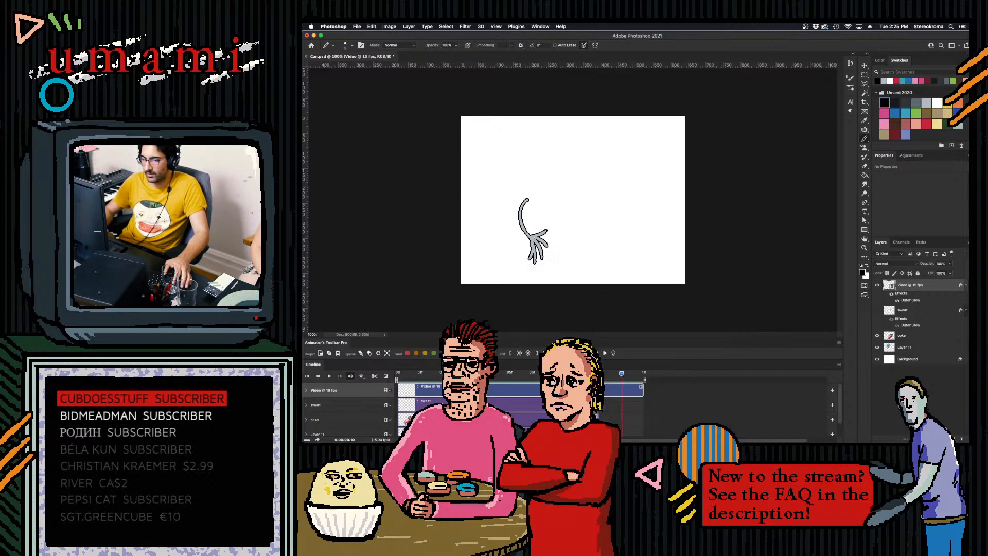
key(super+z)
drag(685, 394, 684, 394)
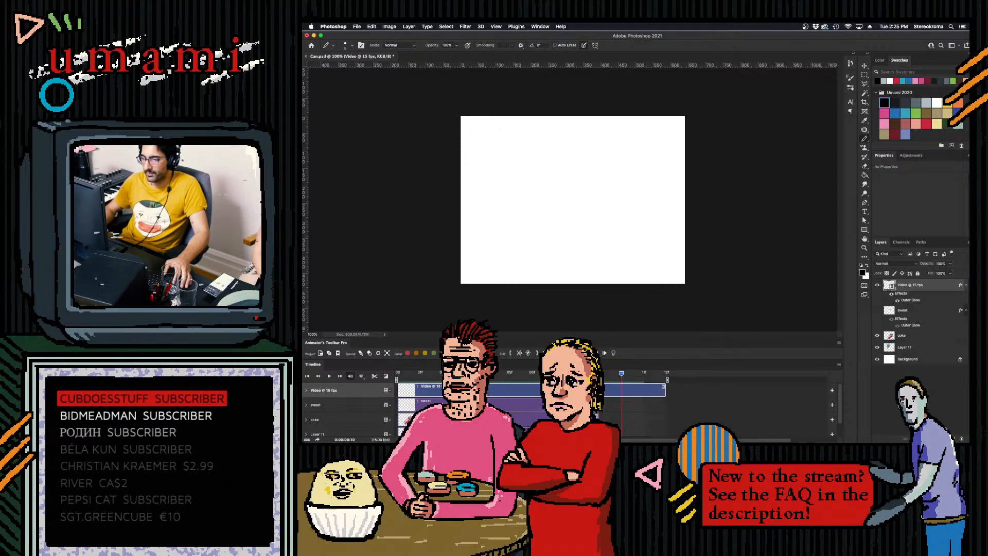
- Outline the arm in black on the next empty frame with onion skin, bending down close to the blue can
click(556, 373)
key(Right)
key(Right)
key(Left)
key(Right)
key(Left)
key(Right)
click(614, 354)
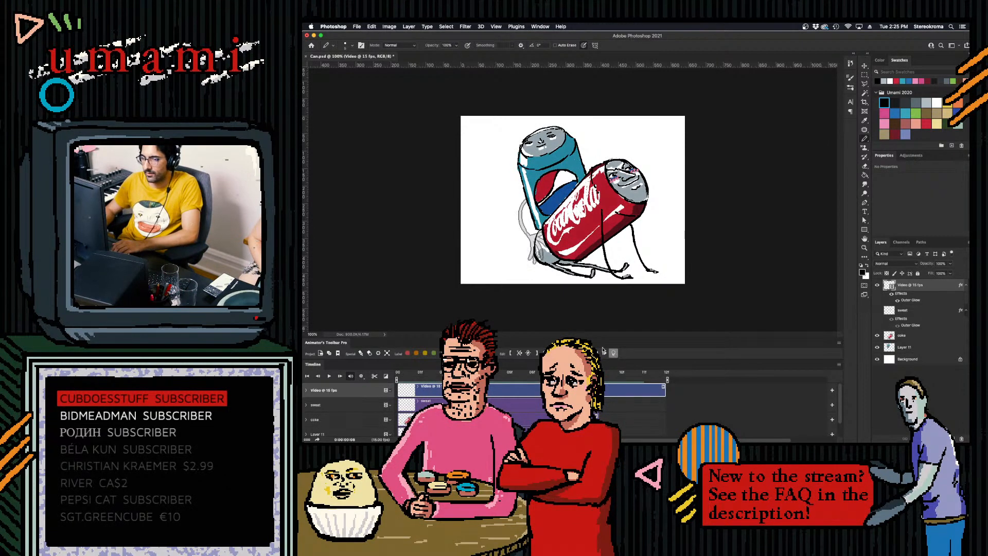
mouse_move(525, 198)
mouse_down()
mouse_move(527, 256)
mouse_move(524, 242)
mouse_move(530, 258)
mouse_move(539, 246)
mouse_move(538, 237)
mouse_move(525, 249)
mouse_up()
- Fill the outlined arm and hand with light grey, refining the strokes and checking them with onion skin on and off
click(925, 104)
key(ctrl+z)
key(super+z)
key(super+z)
key(super+z)
key(super+z)
key(super+z)
key(super+z)
key(super+z)
key(super+z)
key(super+z)
key(super+z)
key(super+z)
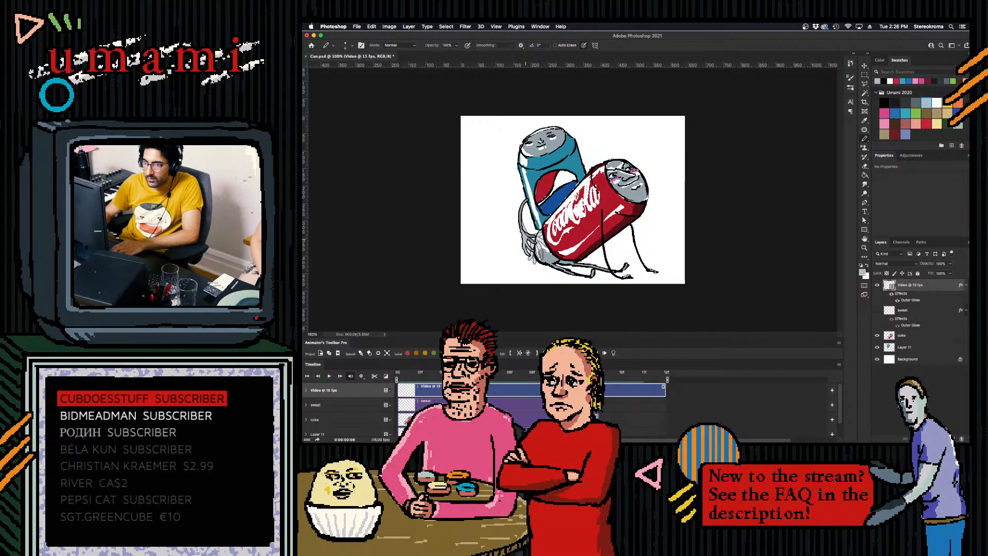
click(614, 353)
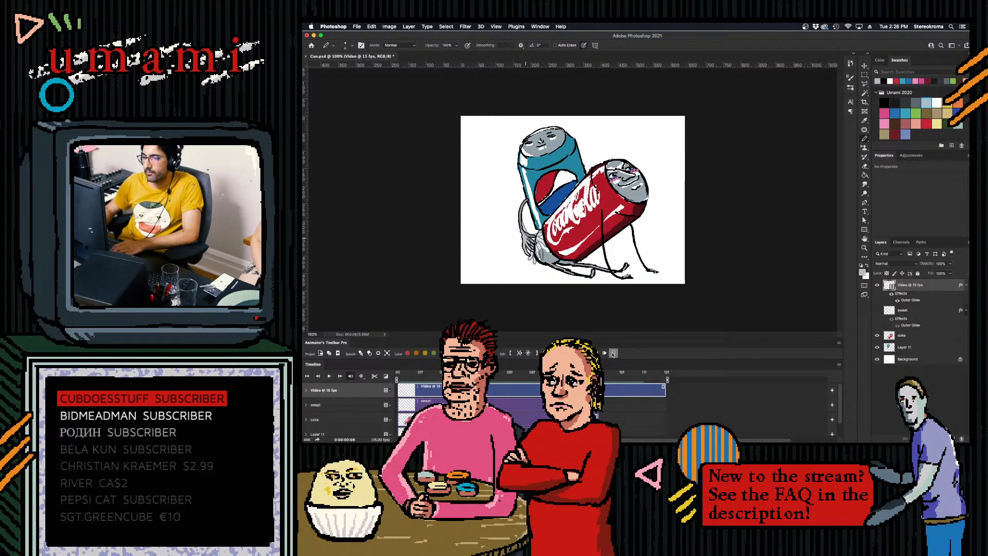
click(613, 353)
click(614, 353)
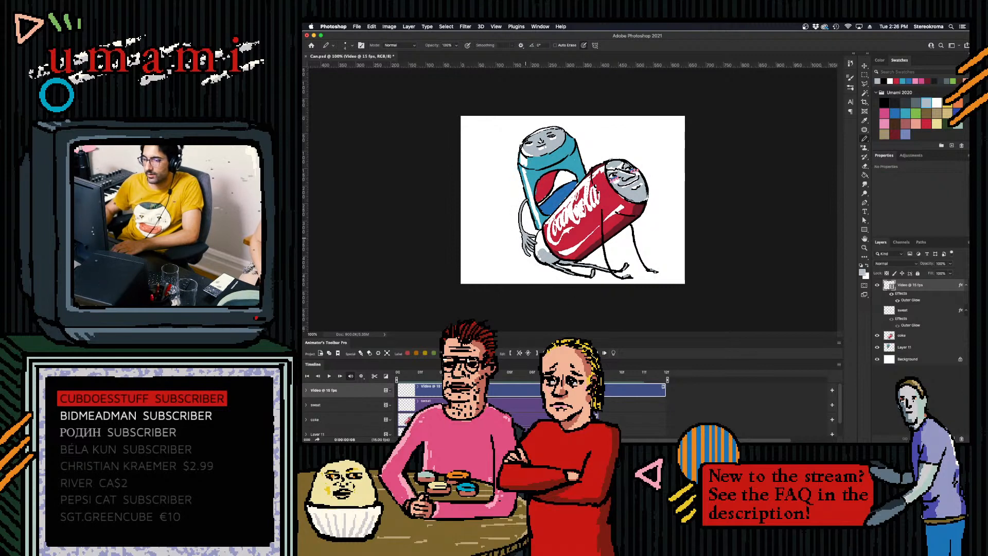
- Extend the coke layer and the other shorter can layers in the timeline to match the end of the video layer
key(Right)
mouse_move(600, 407)
mouse_down()
mouse_move(671, 408)
mouse_move(600, 417)
mouse_move(667, 418)
mouse_up()
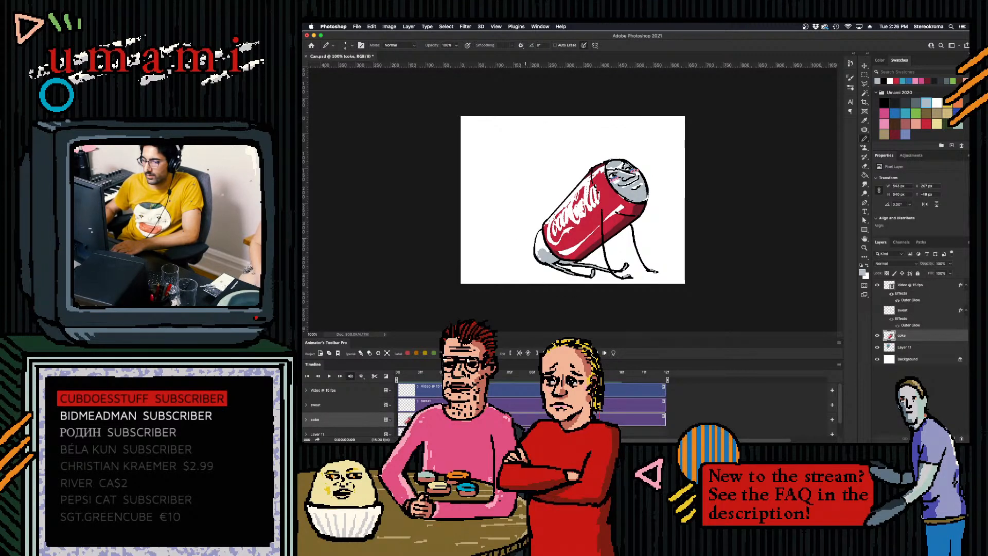
drag(600, 431, 666, 429)
click(612, 389)
- Draw the arm on the following empty video-layer frame with onion skin, curving down beside the blue can
click(614, 353)
click(614, 353)
click(614, 353)
drag(526, 196, 521, 246)
key(super+z)
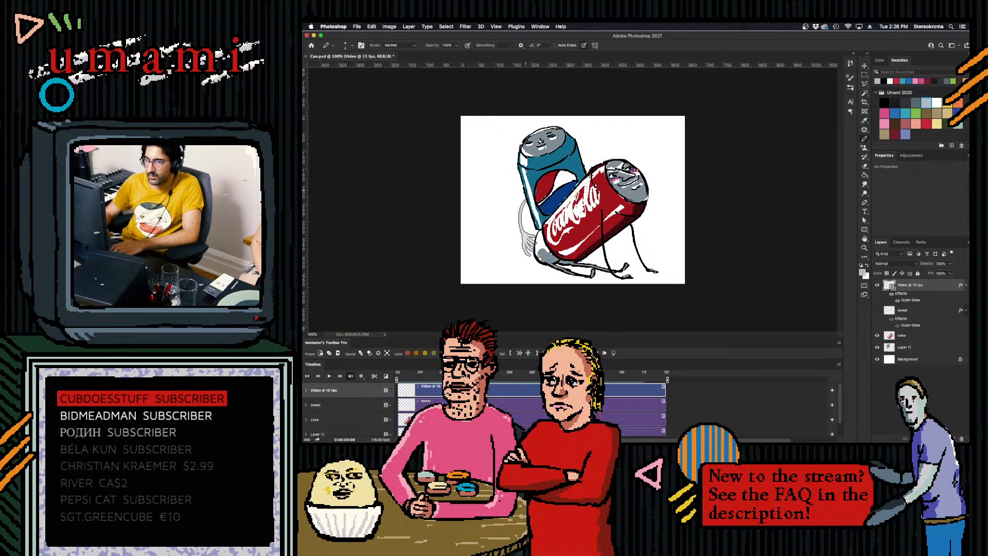
drag(526, 199, 511, 235)
key(super+z)
mouse_move(525, 199)
mouse_down()
mouse_move(508, 229)
mouse_move(503, 203)
mouse_move(511, 243)
mouse_up()
key(super+z)
key(super+z)
key(super+z)
key(super+z)
mouse_move(525, 195)
mouse_down()
mouse_move(510, 239)
mouse_move(521, 252)
mouse_move(523, 237)
mouse_up()
key(super+z)
- Turn off onion skin and play the extended arm animation from the first frame
click(613, 354)
drag(600, 372, 398, 372)
key(space)
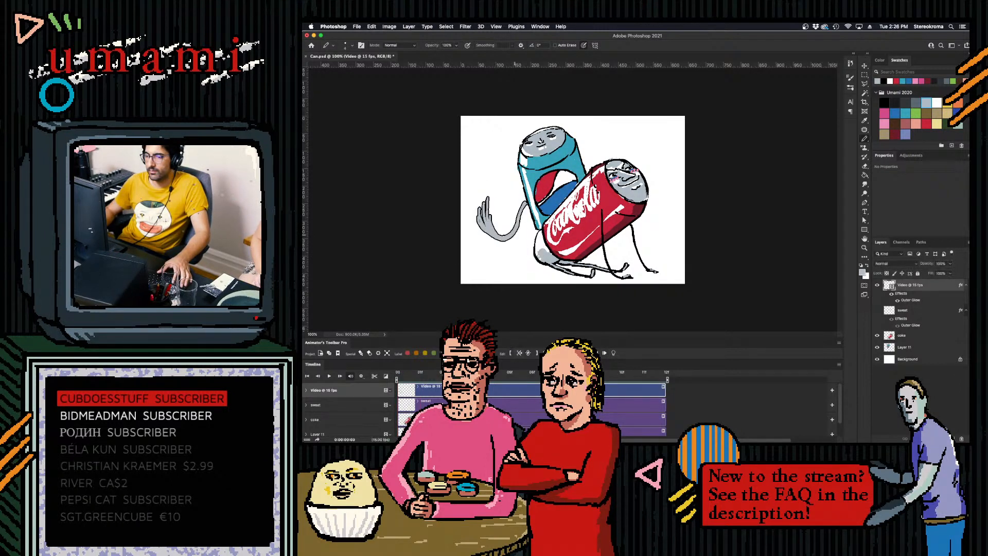
- Stop the playback and paint the blue can's raised arm in light grey with a larger pencil on the video layer's last frame
key(space)
click(403, 376)
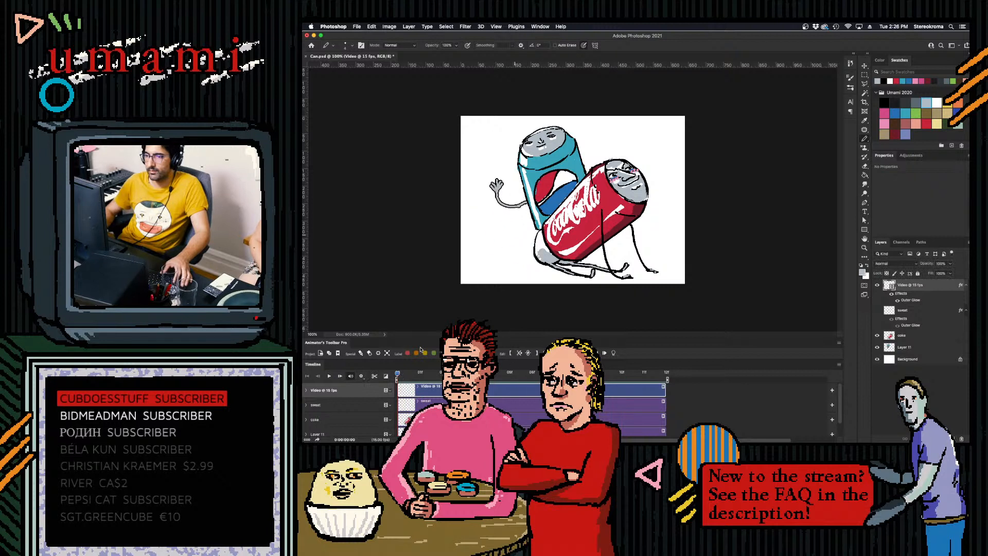
click(865, 93)
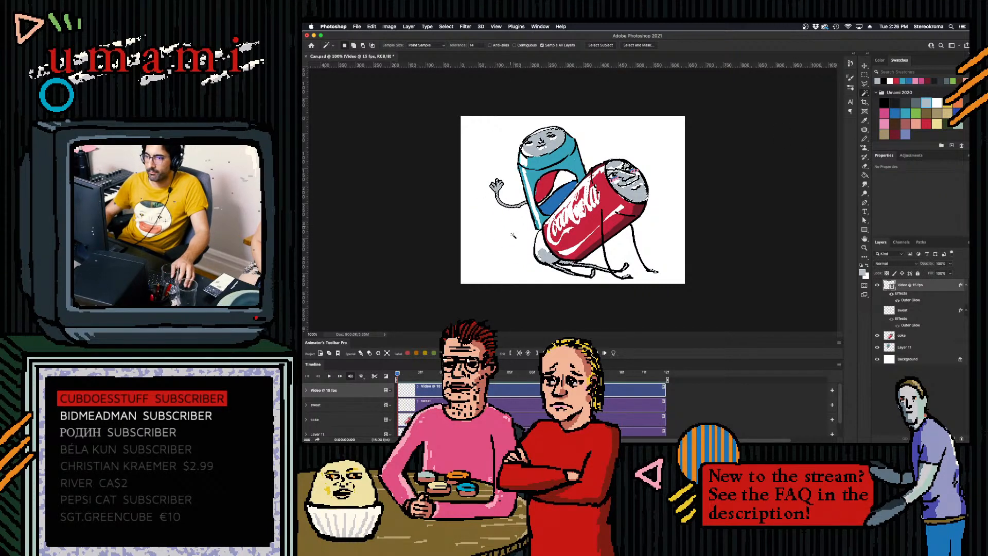
click(622, 378)
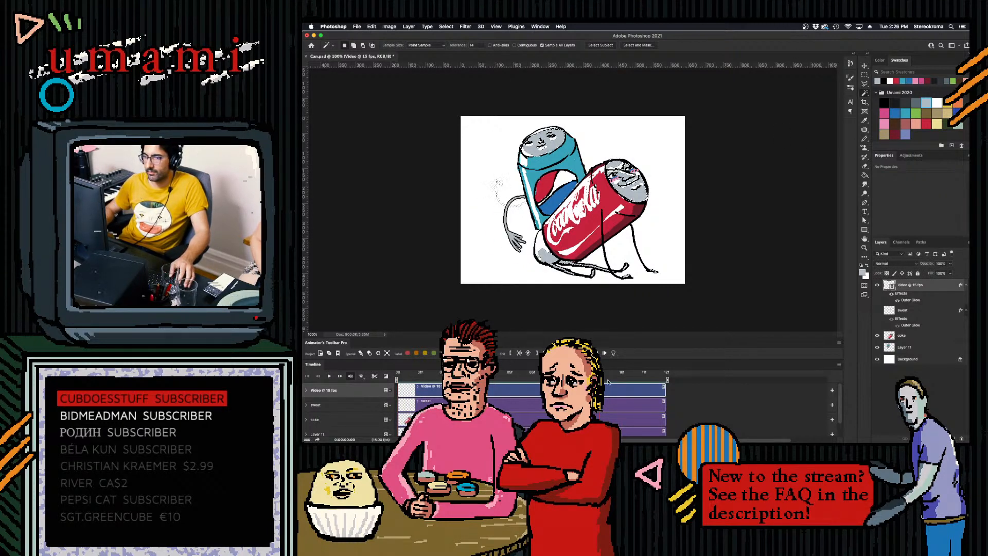
drag(623, 380, 640, 380)
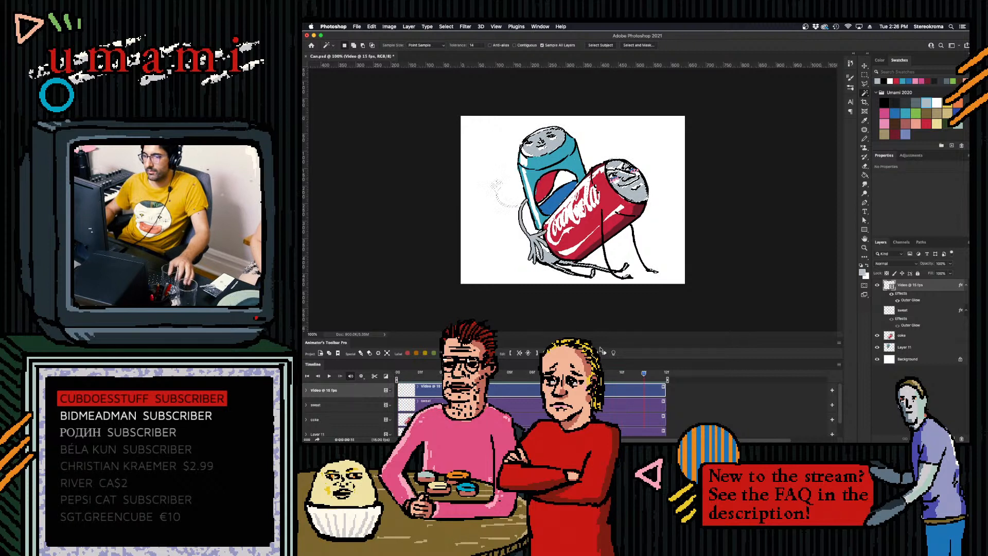
click(864, 140)
key(bracketright)
key(bracketright)
key(bracketright)
key(bracketright)
key(bracketright)
key(bracketright)
key(bracketright)
key(bracketright)
key(bracketright)
key(bracketright)
key(bracketright)
key(bracketright)
key(bracketright)
key(bracketright)
key(bracketright)
key(bracketright)
key(bracketright)
drag(499, 180, 528, 197)
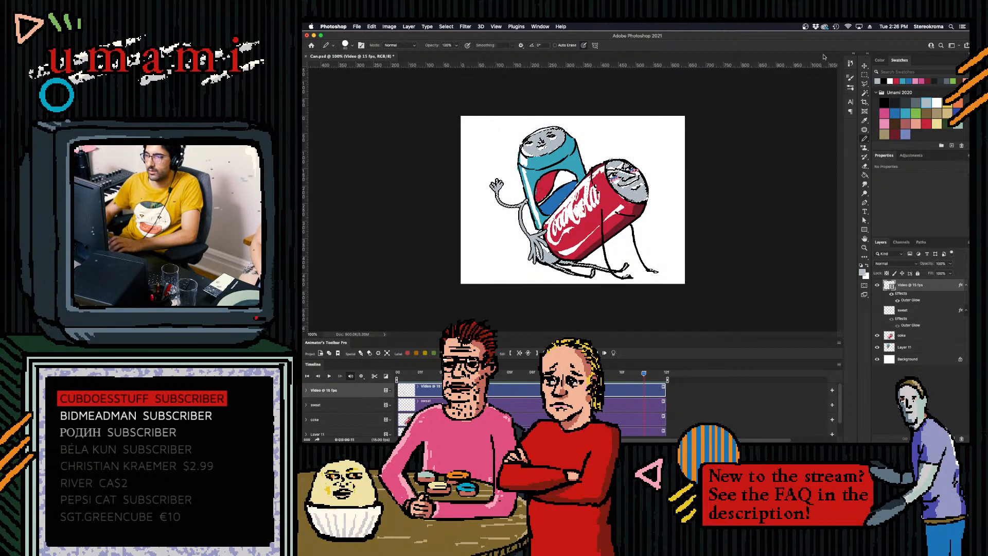
click(865, 74)
click(783, 117)
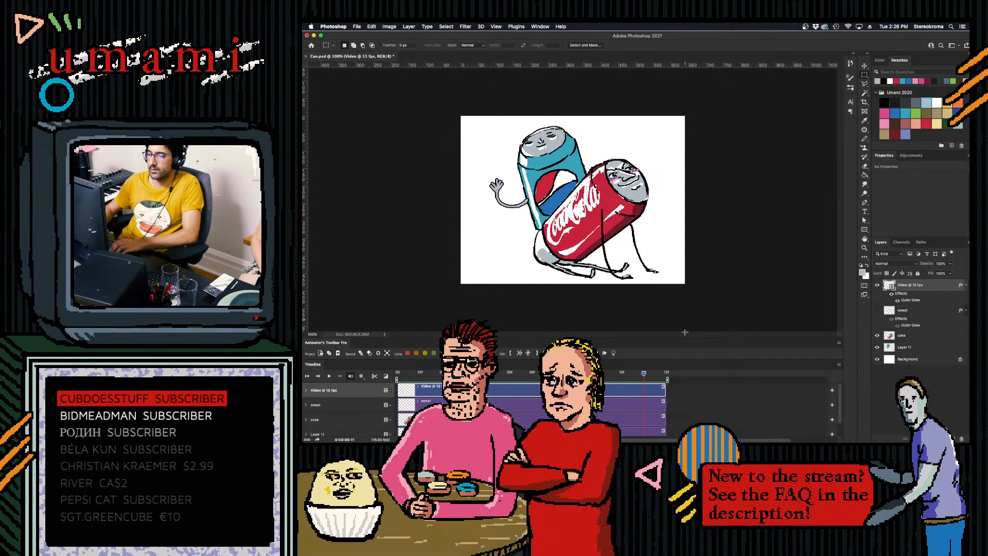
- With onion skin on, draw the in-between hand with spread fingers on the empty 10f frame, between the lowered and raised arm poses
click(625, 378)
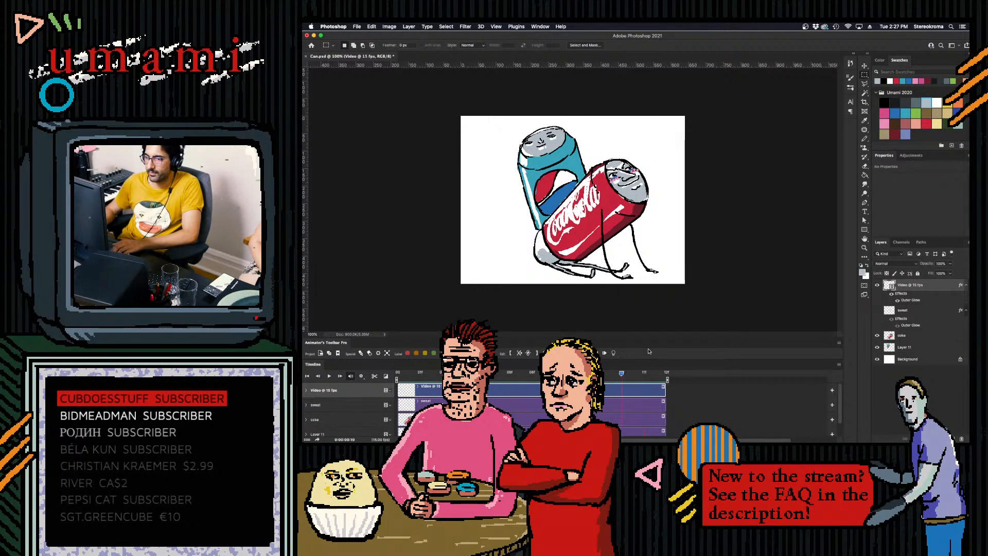
click(613, 354)
click(865, 139)
drag(490, 196, 497, 213)
key(super+z)
key(super+z)
key(super+z)
key(super+z)
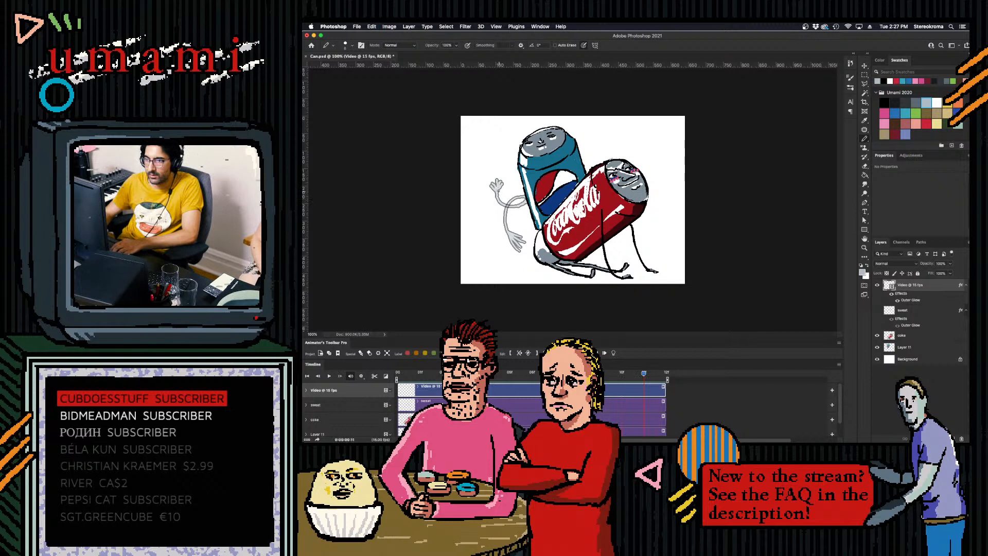
click(637, 376)
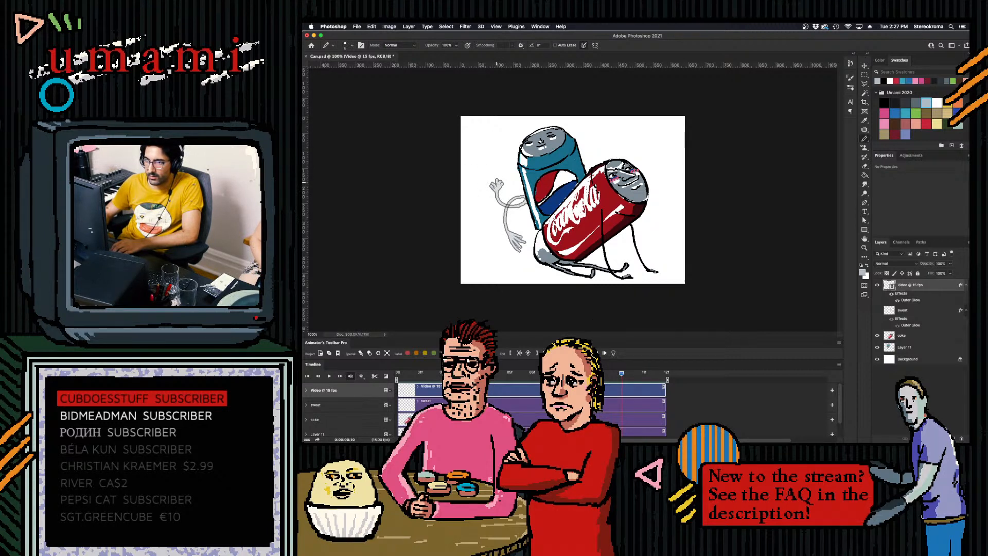
drag(491, 186, 492, 198)
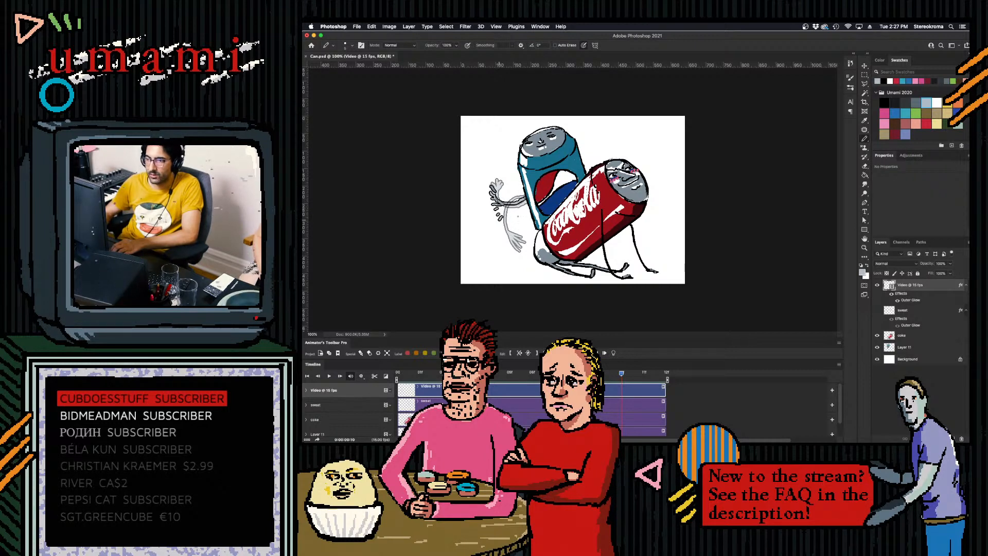
- Turn off onion skin and play the animation to check the new in-between hand
click(613, 353)
drag(623, 374, 600, 374)
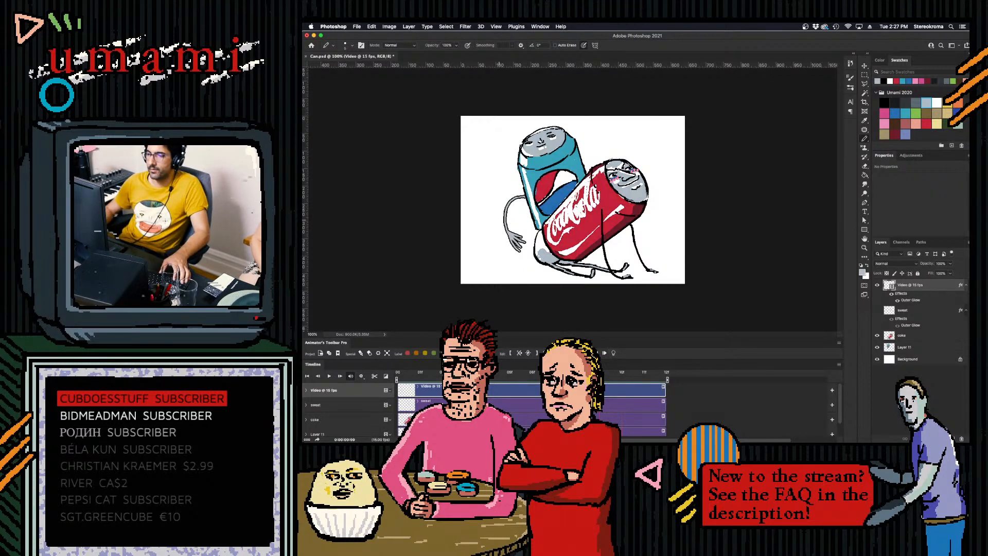
key(space)
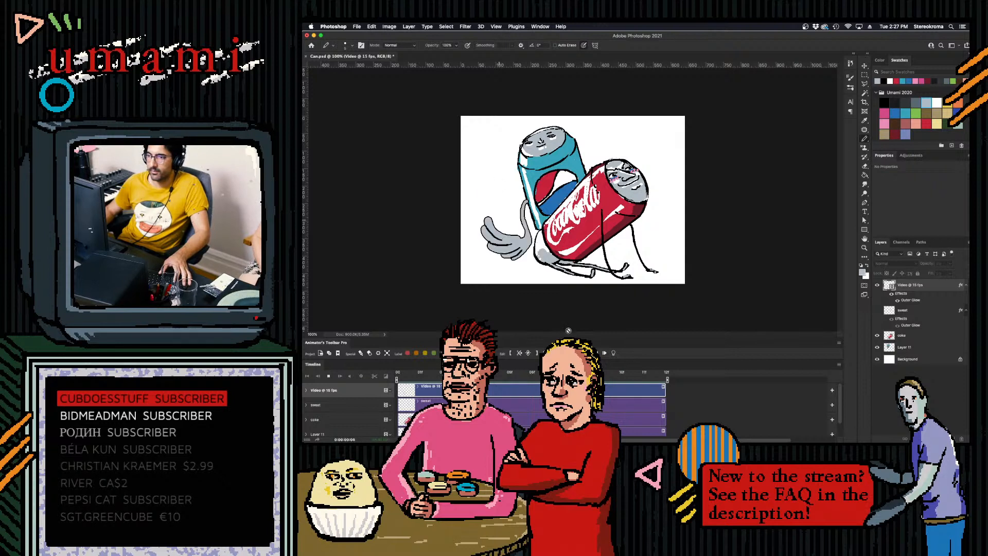
key(space)
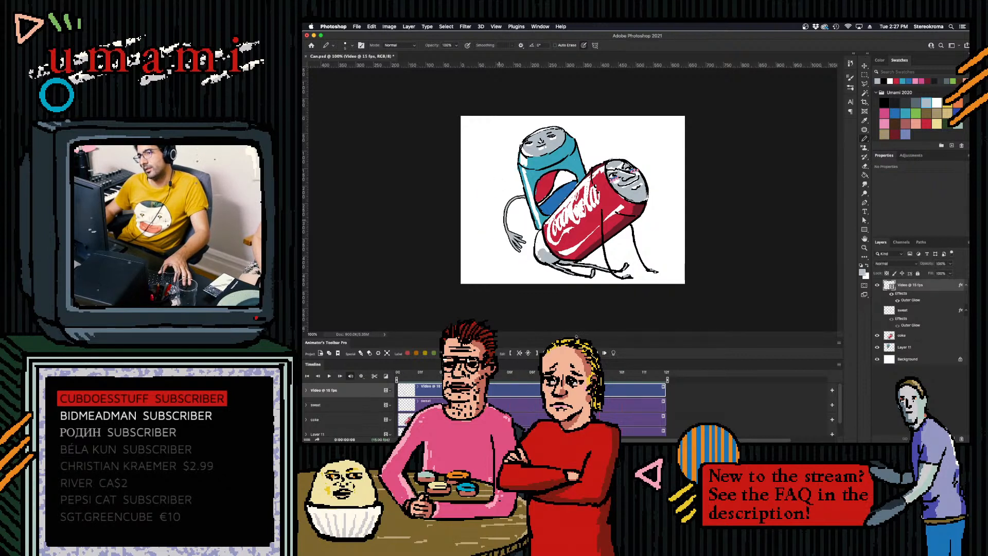
- Fill the arm and hand on the 10f frame with light grey using a larger pencil
mouse_move(612, 373)
mouse_down()
mouse_move(647, 374)
mouse_move(602, 375)
mouse_move(619, 374)
mouse_up()
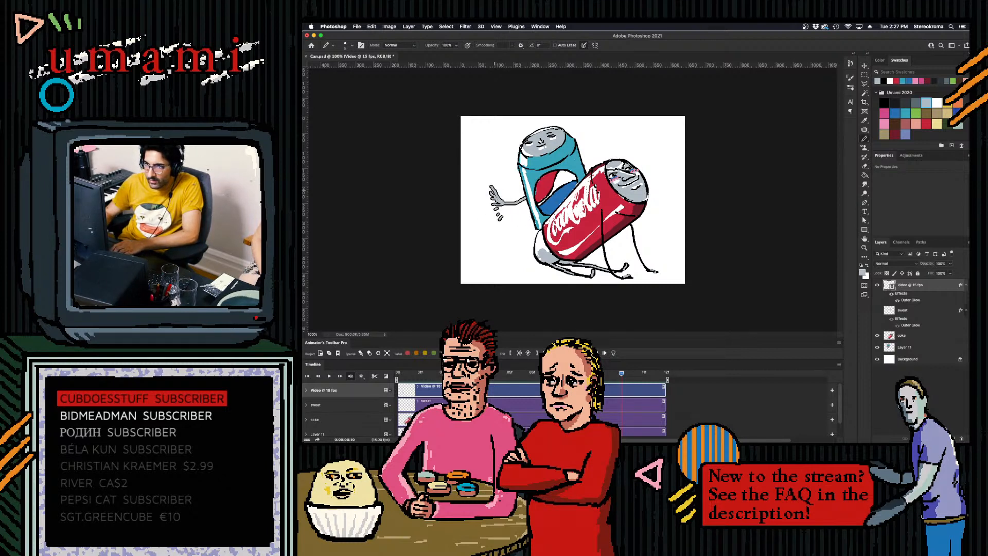
key(bracketright)
key(bracketright)
key(bracketright)
key(bracketright)
key(bracketright)
mouse_move(498, 210)
mouse_down()
mouse_move(493, 193)
mouse_move(503, 226)
mouse_up()
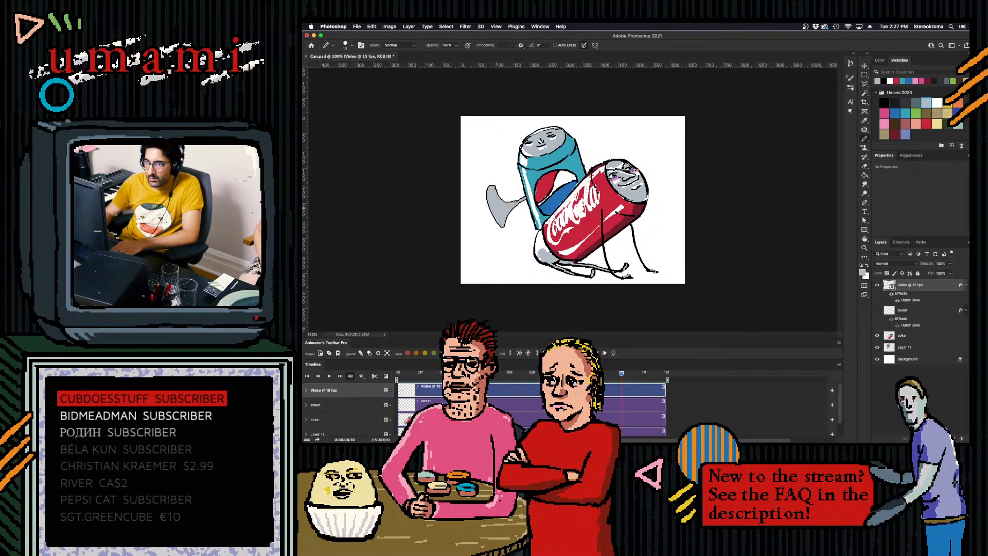
- Refine the grey hand shape on the 10f frame with a smaller pencil, undo the unwanted strokes and play the animation
key(bracketleft)
key(bracketleft)
key(bracketleft)
mouse_move(499, 193)
mouse_down()
mouse_move(516, 200)
mouse_move(499, 199)
mouse_up()
key(super+z)
key(super+z)
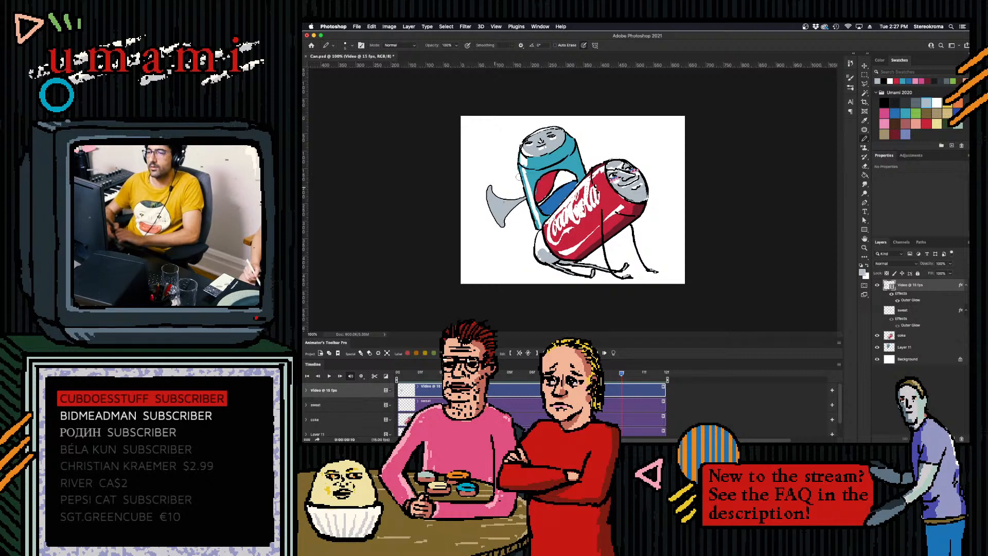
key(space)
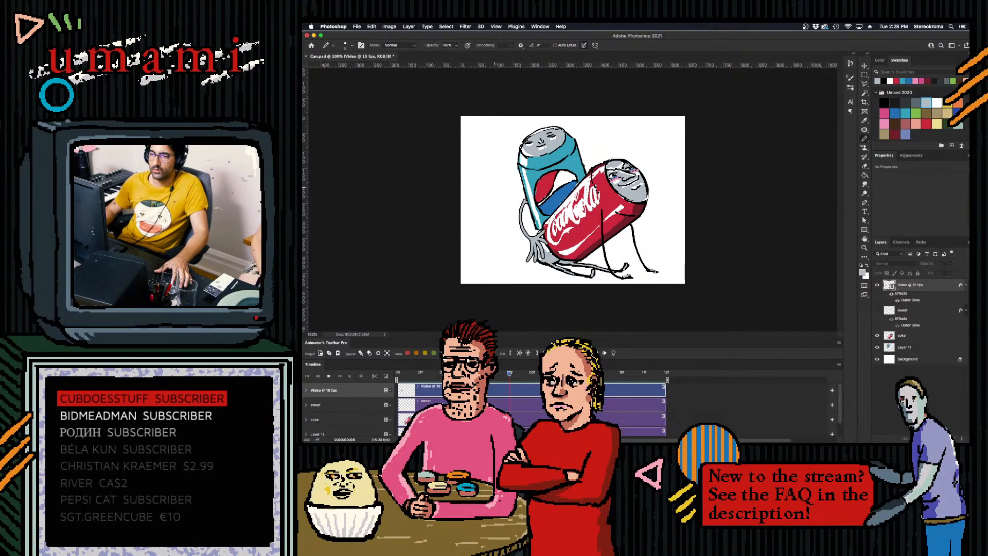
key(space)
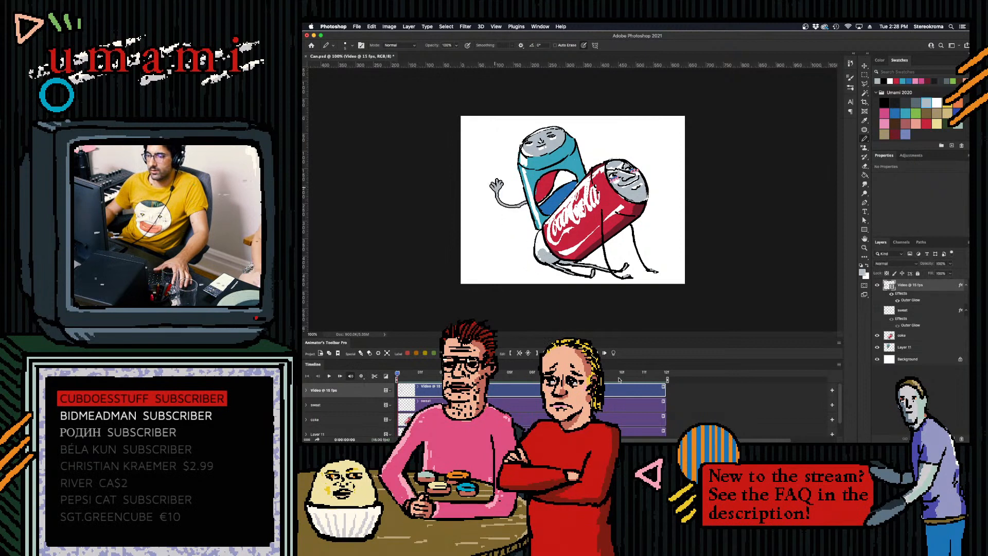
- Draw black finger lines over the grey hand on the 10f frame and replay the animation
click(645, 374)
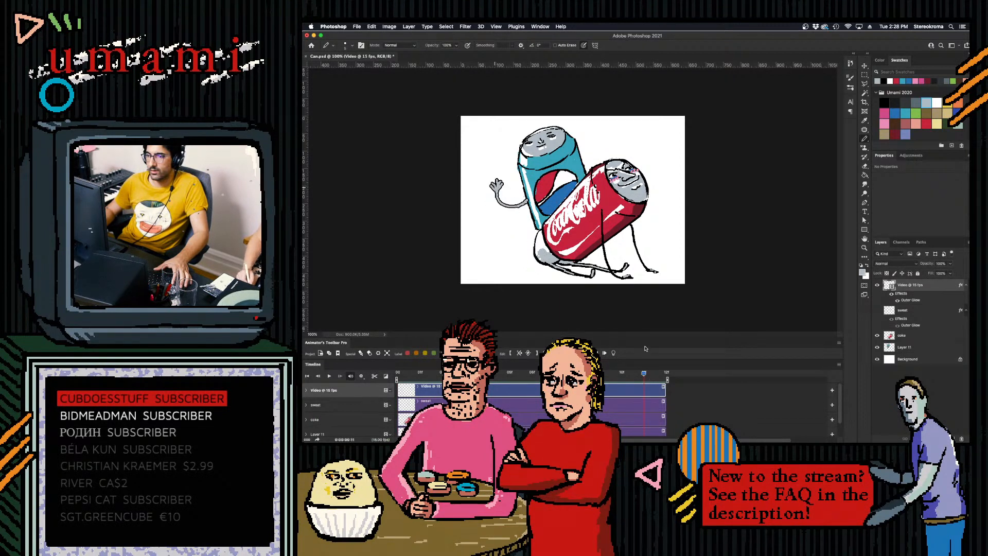
click(885, 103)
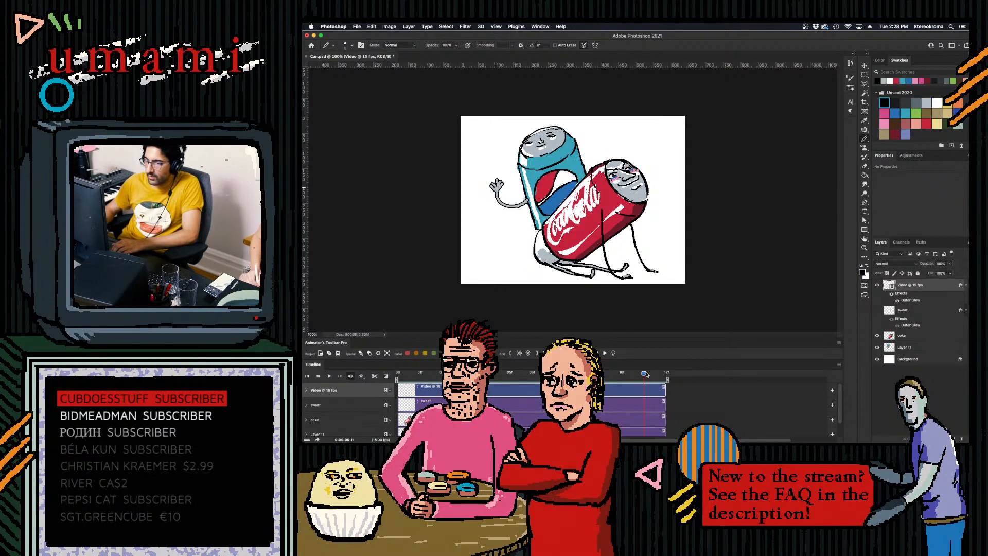
drag(645, 374, 628, 375)
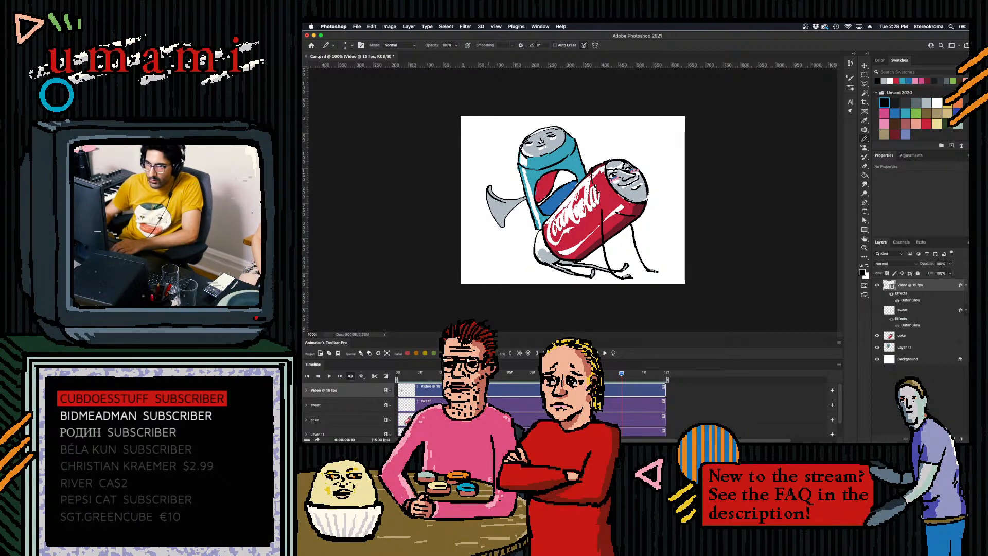
drag(486, 200, 505, 204)
key(super+z)
key(super+z)
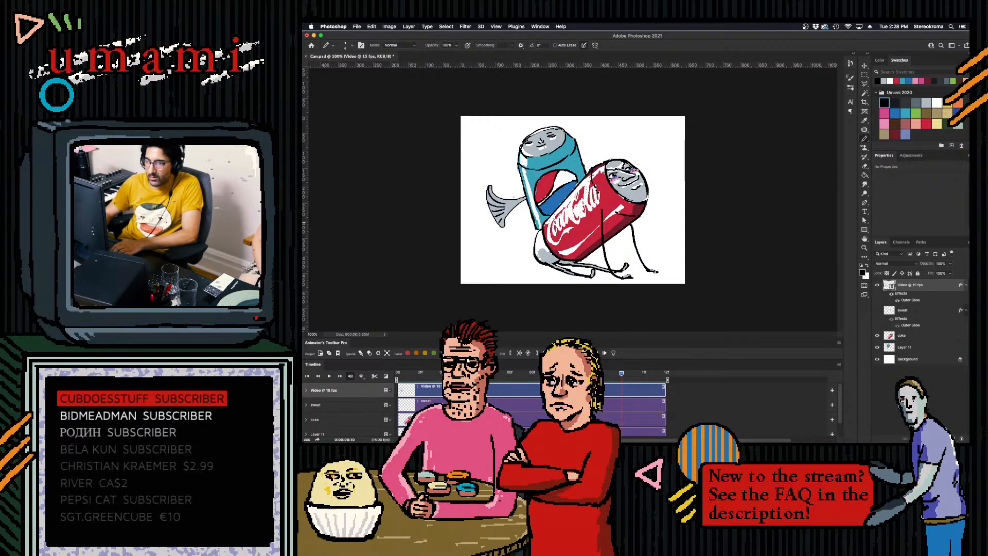
key(space)
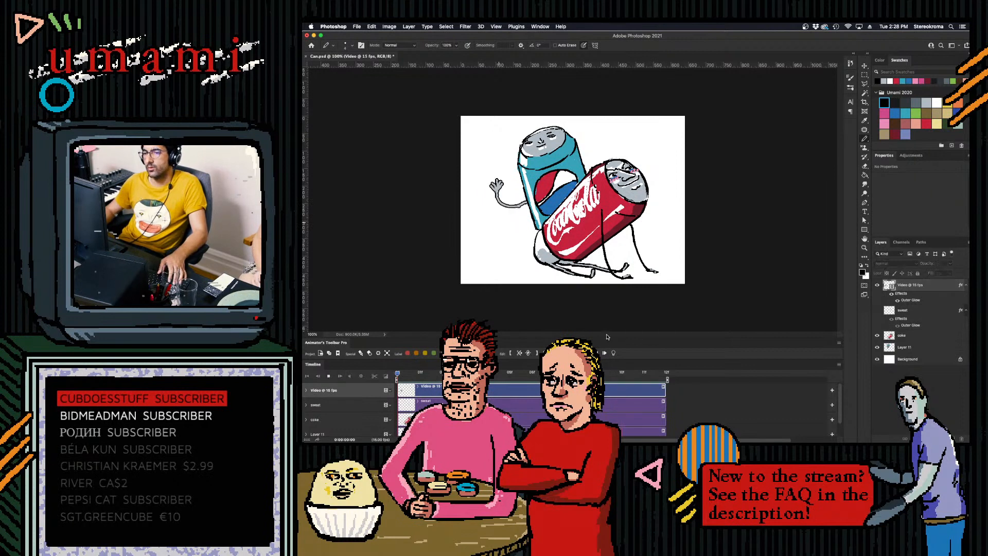
- Redraw the blue can's raised arm and hand on the last frame, fill them with light grey and replay the animation
click(652, 375)
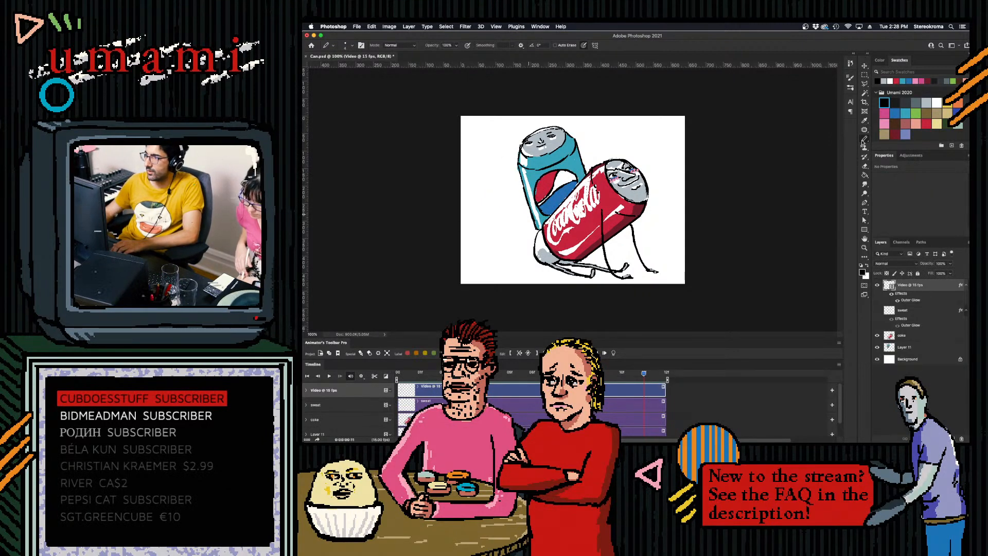
click(926, 101)
click(577, 373)
drag(577, 372, 644, 373)
mouse_move(493, 187)
mouse_down()
mouse_move(512, 211)
mouse_move(524, 197)
mouse_up()
key(space)
key(space)
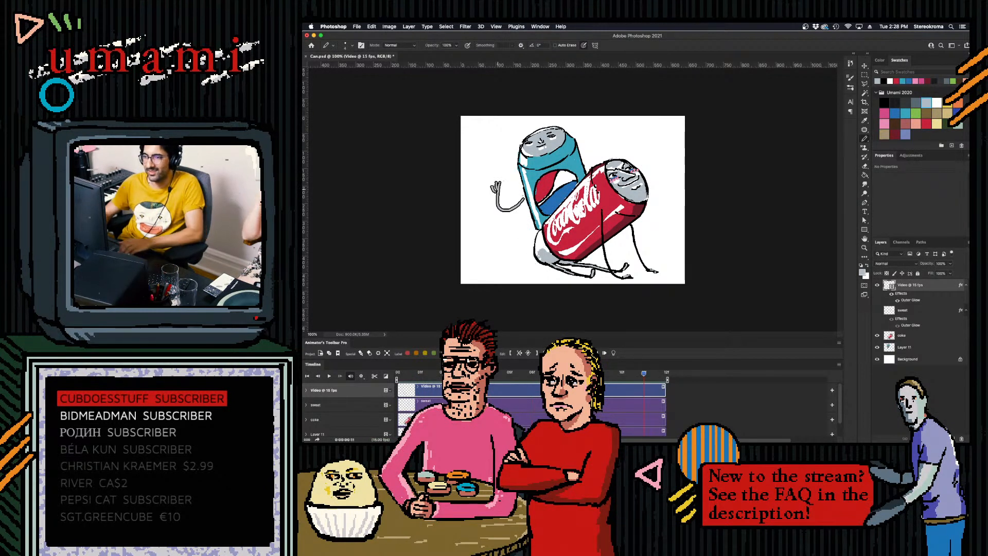
key(space)
key(space)
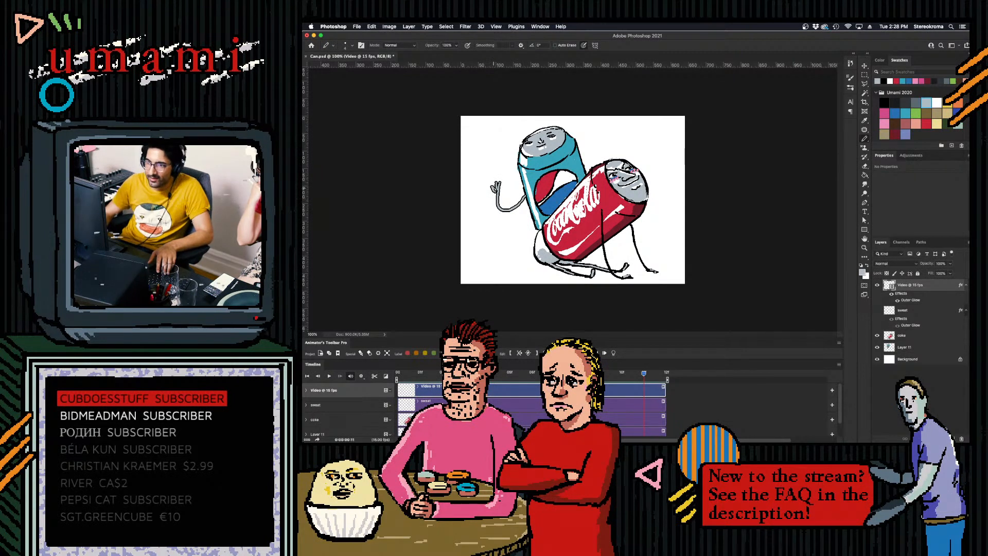
- Play through the finished arm animation and save Can.psd
key(space)
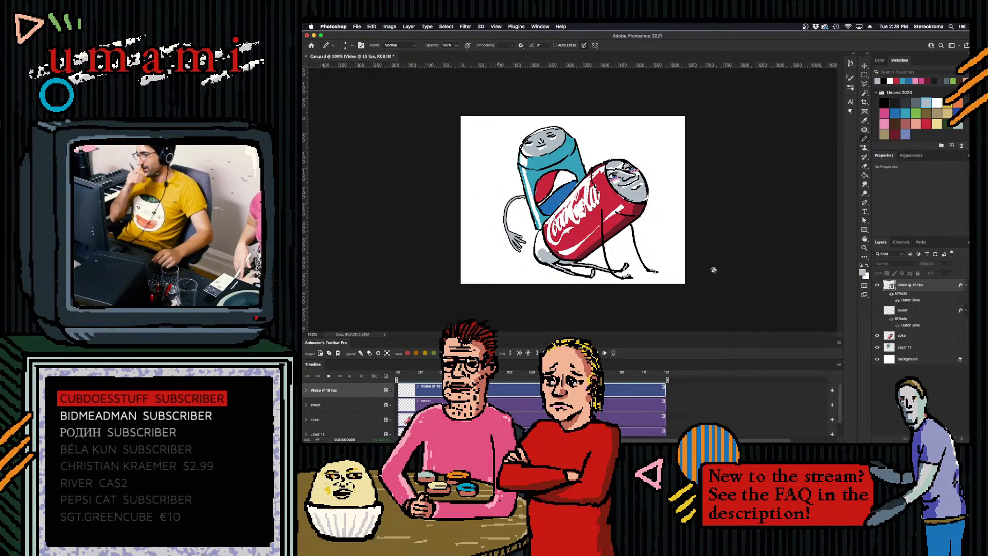
key(space)
key(super+s)
- Scrub back towards the start of the timeline and play the arm animation again
drag(453, 373, 411, 384)
key(space)
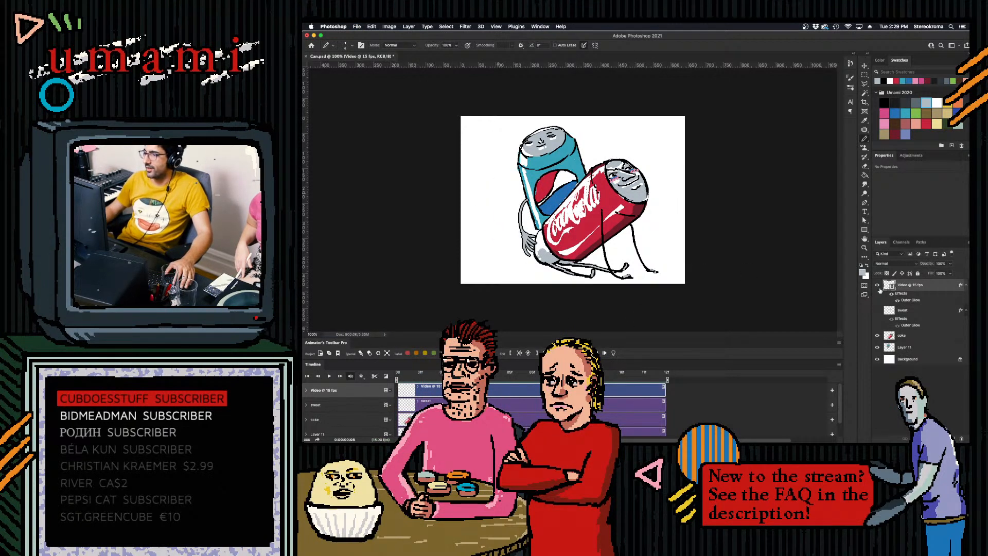
click(864, 259)
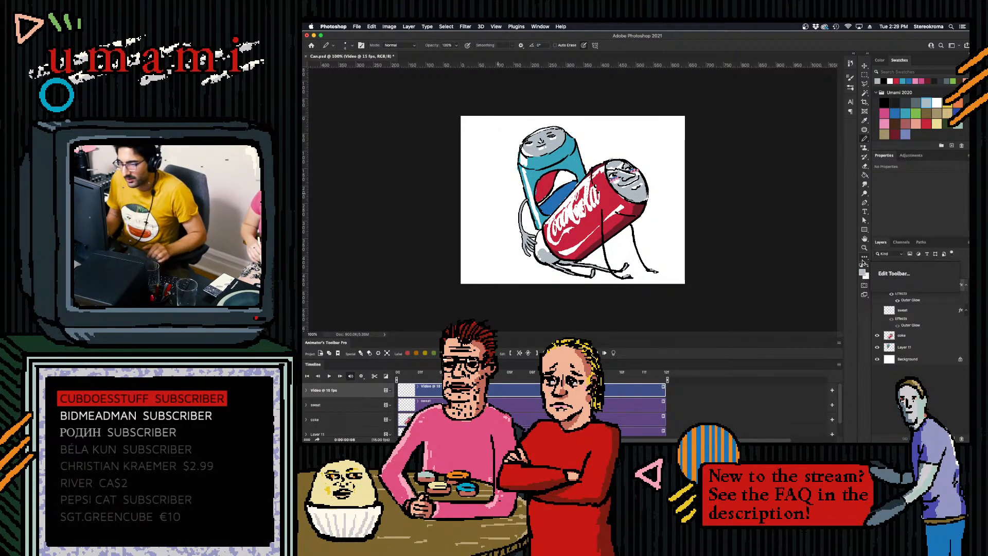
click(863, 263)
key(space)
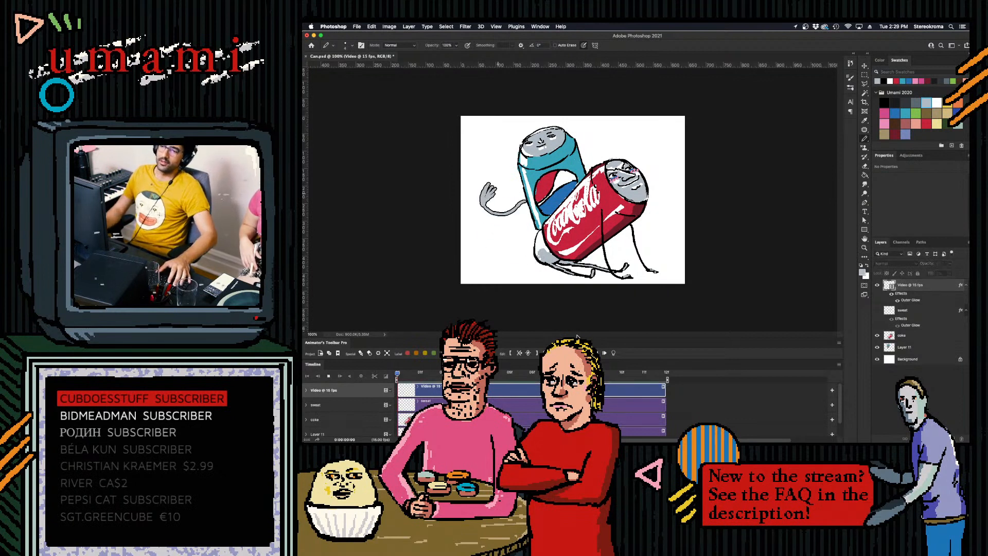
key(space)
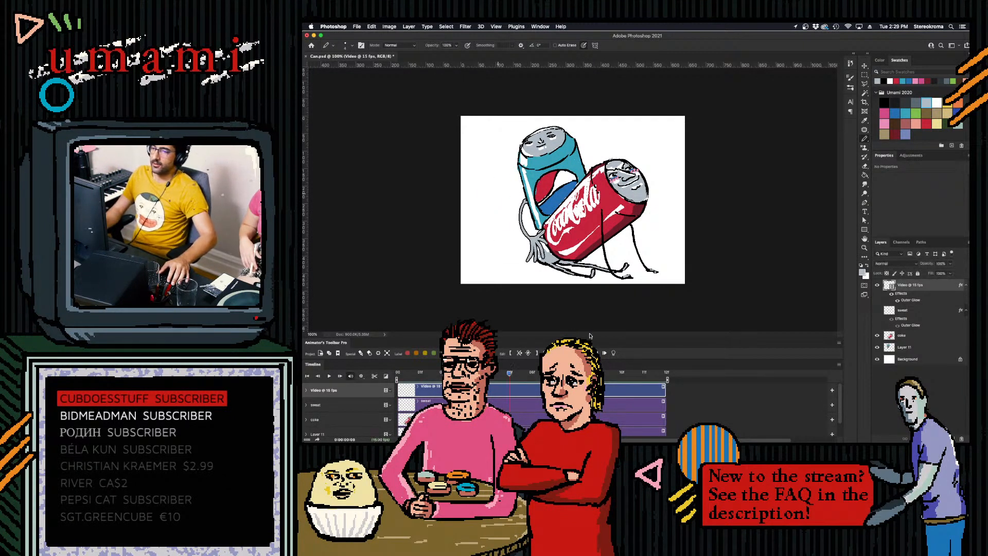
- Make the hidden sweat layer visible and scrub to the 6f frame to see its drop on the Coca-Cola can
click(878, 310)
drag(510, 373, 534, 379)
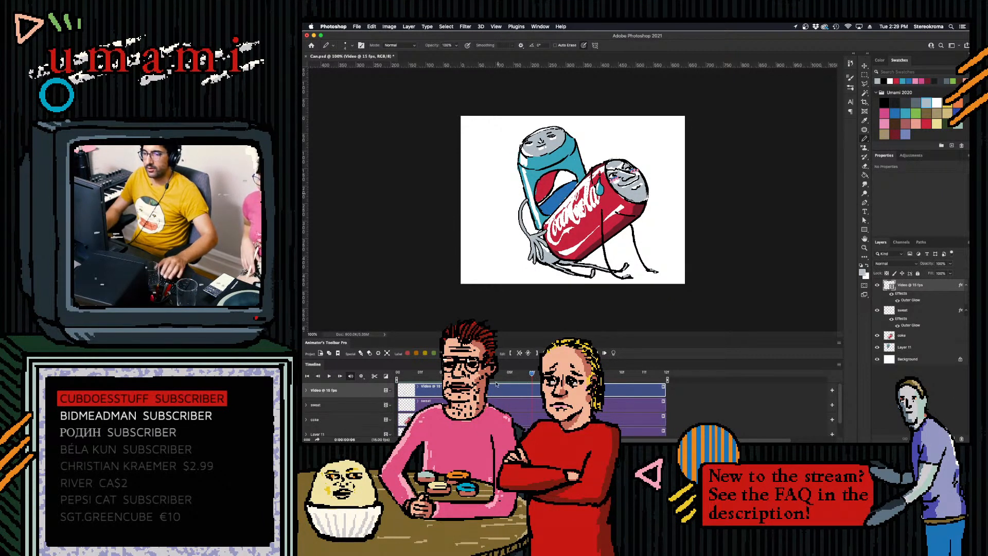
drag(538, 388, 650, 389)
drag(527, 379, 514, 377)
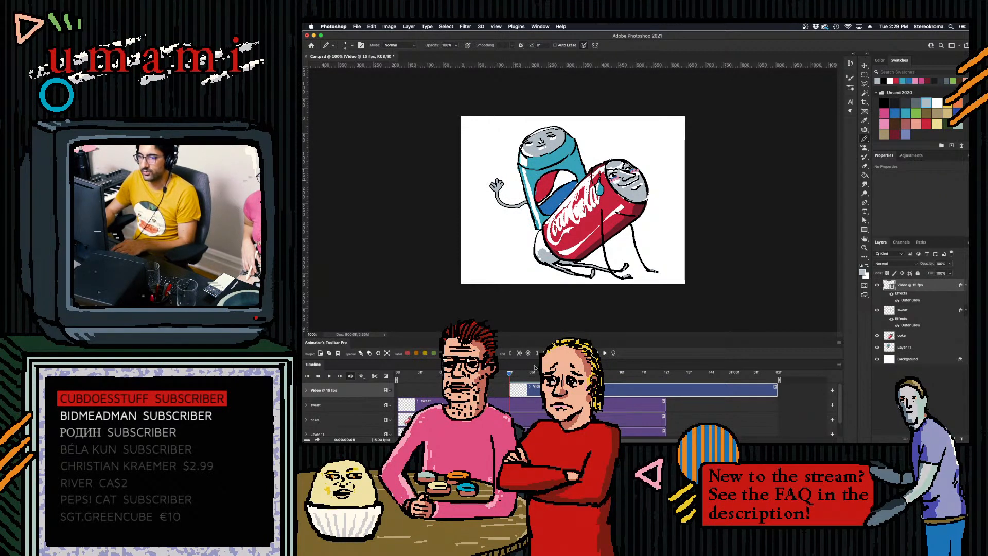
drag(537, 389, 424, 395)
- Select the sweat layer's clip and split it at the 5f frame into a second drop frame in a video group
click(425, 404)
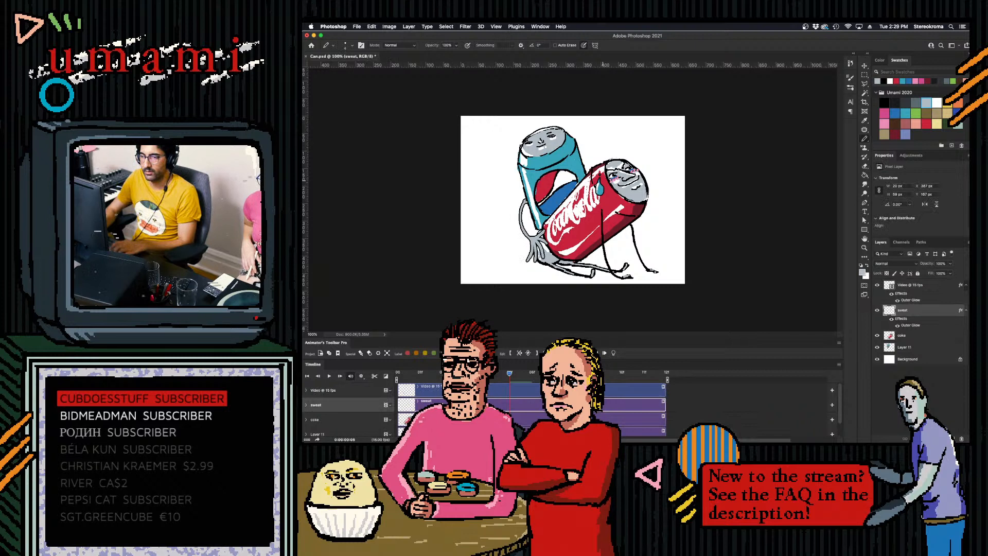
click(525, 353)
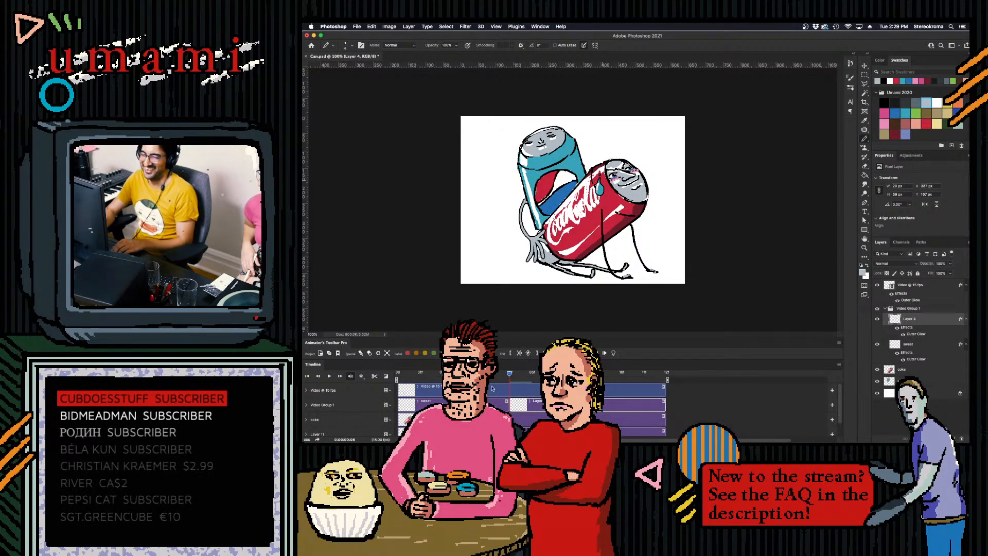
- Erase the drop from the sweat layer's first clip and go to the 5f frame
mouse_move(507, 374)
mouse_down()
mouse_move(472, 374)
mouse_move(490, 377)
mouse_up()
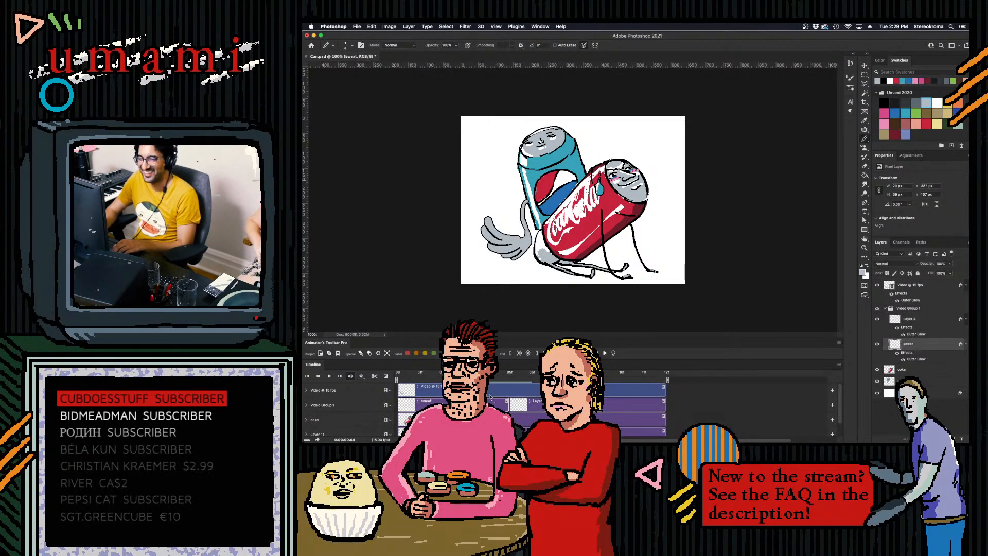
drag(599, 177, 606, 193)
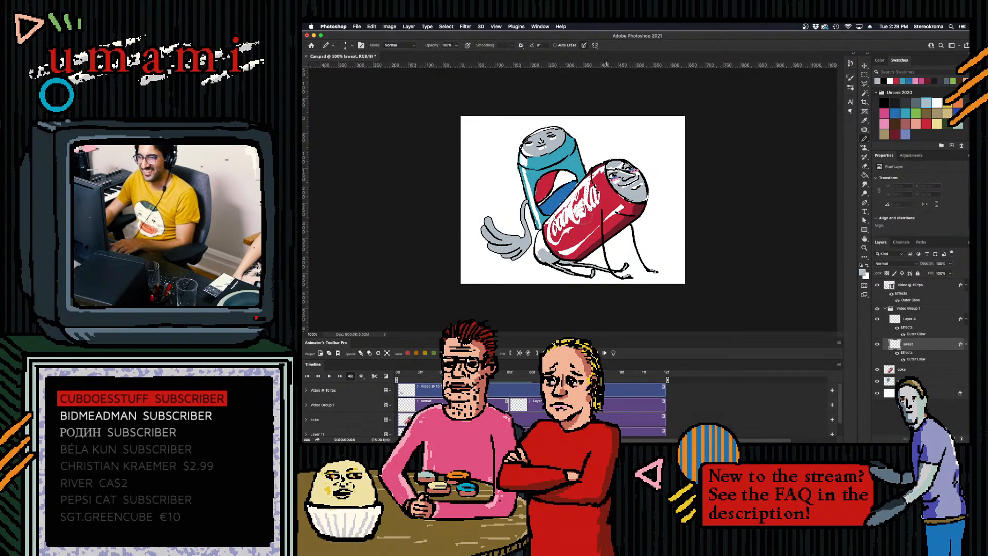
mouse_move(507, 379)
mouse_down()
mouse_move(555, 376)
mouse_move(520, 381)
mouse_up()
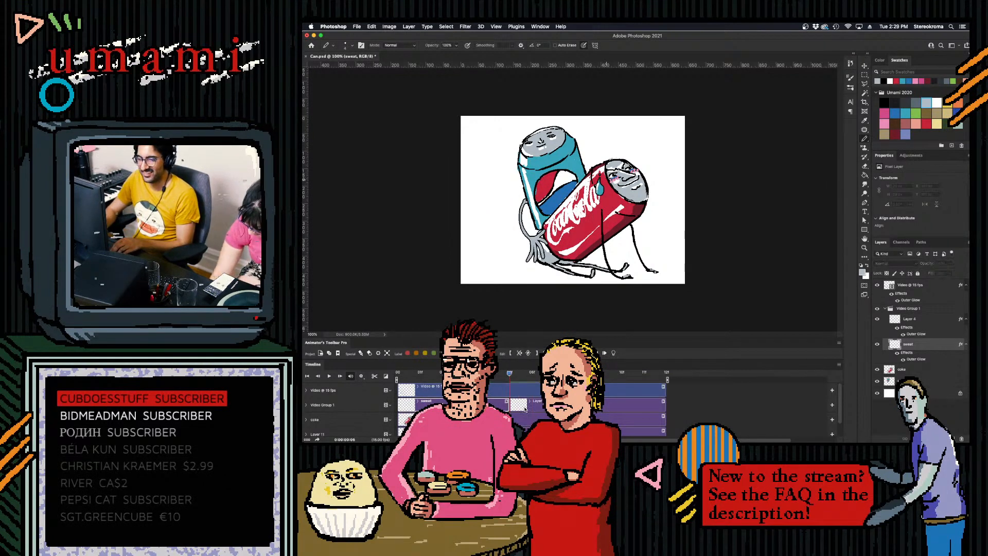
- Split the drop clip starting at 5f into separate single-frame clips for 5f, 6f and 7f, and select the 5f clip
click(525, 408)
click(519, 353)
click(520, 353)
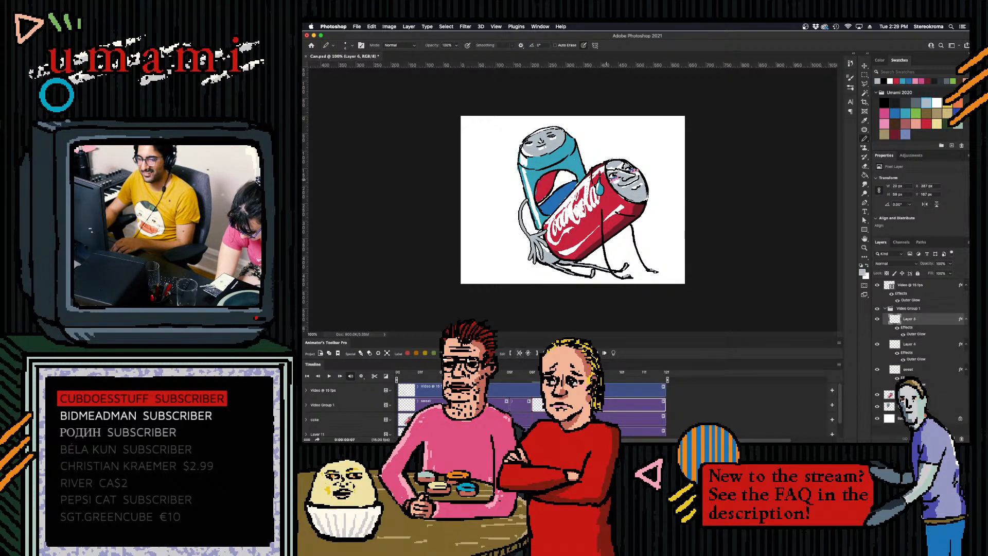
click(519, 353)
click(514, 402)
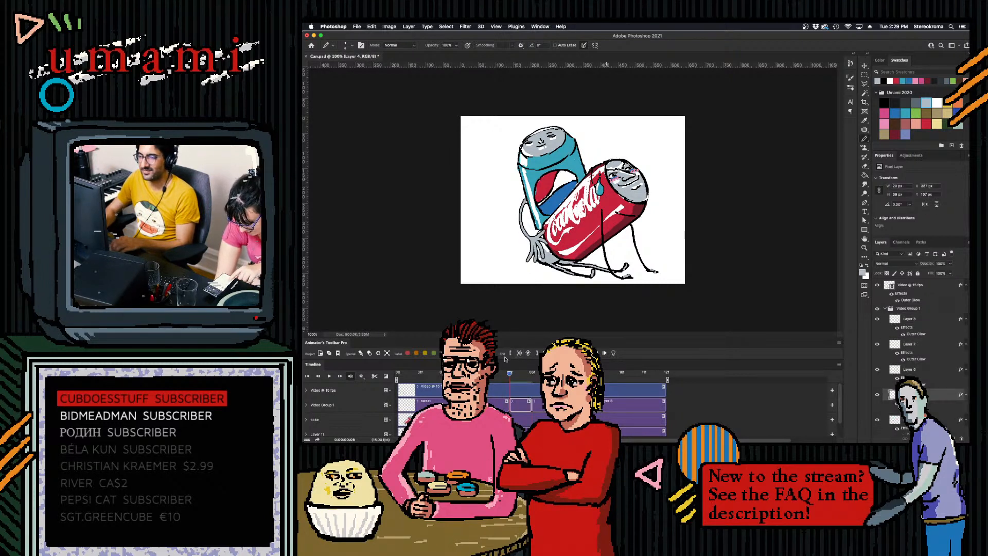
- Clear the full-size drop from the 5f, 6f and 7f clips frame by frame
key(Right)
key(Right)
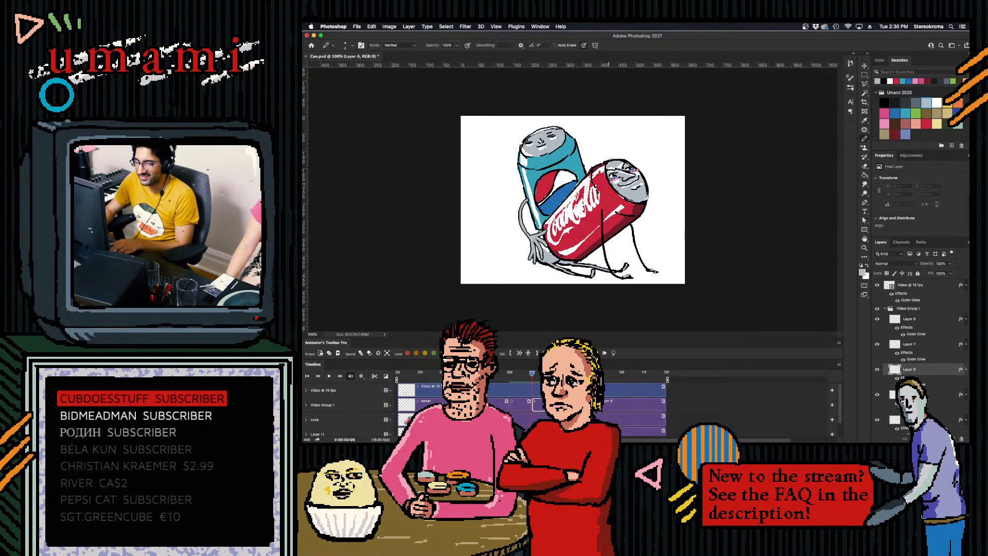
key(alt+])
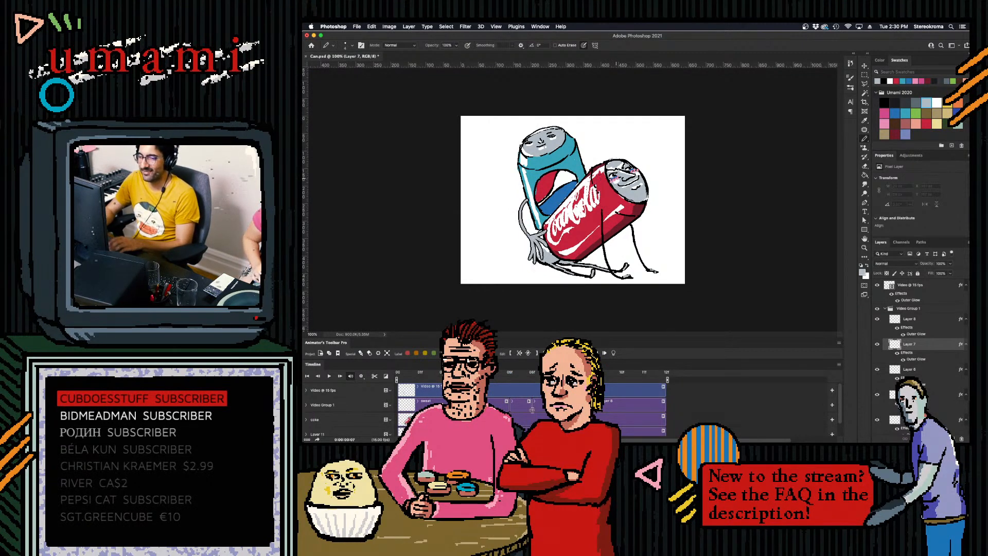
- Turn on onion skins and draw a smaller blue drop near the Coca-Cola can's face on the 7f frame
click(613, 353)
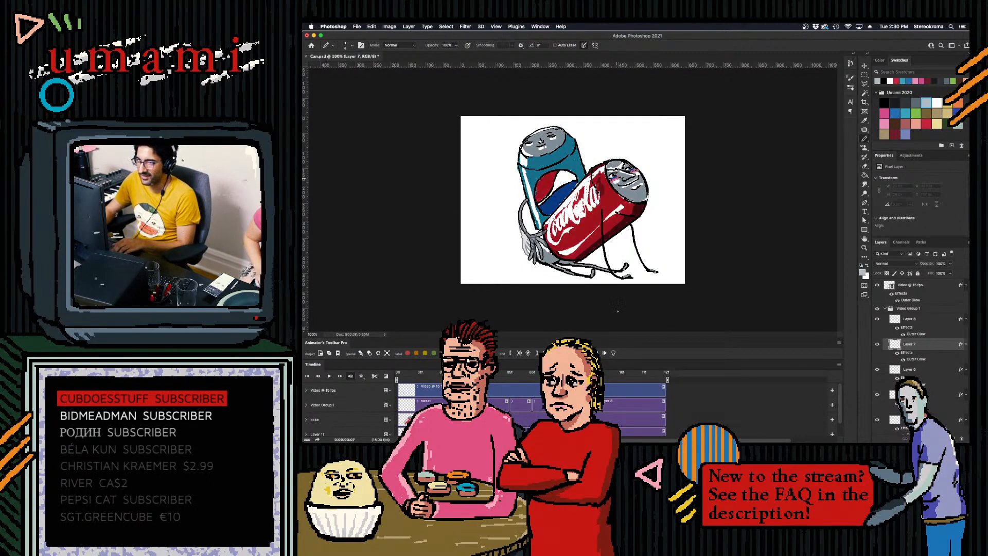
click(905, 113)
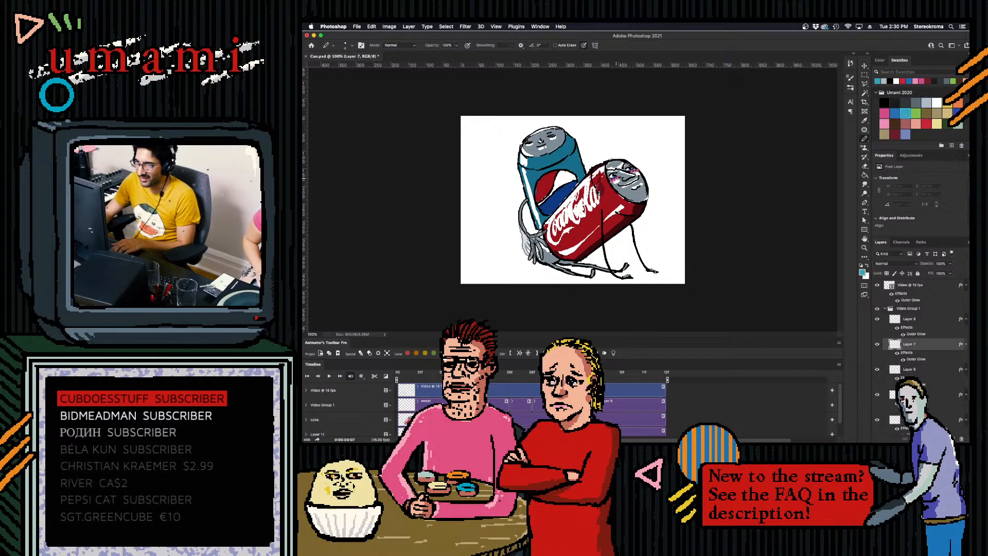
click(601, 172)
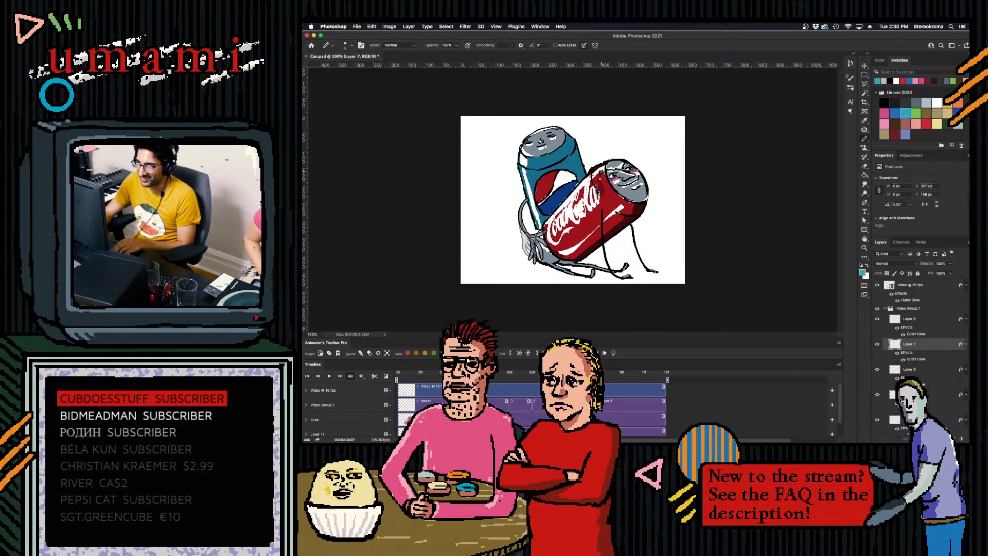
key(super+z)
click(601, 173)
key(super+z)
drag(599, 176, 600, 188)
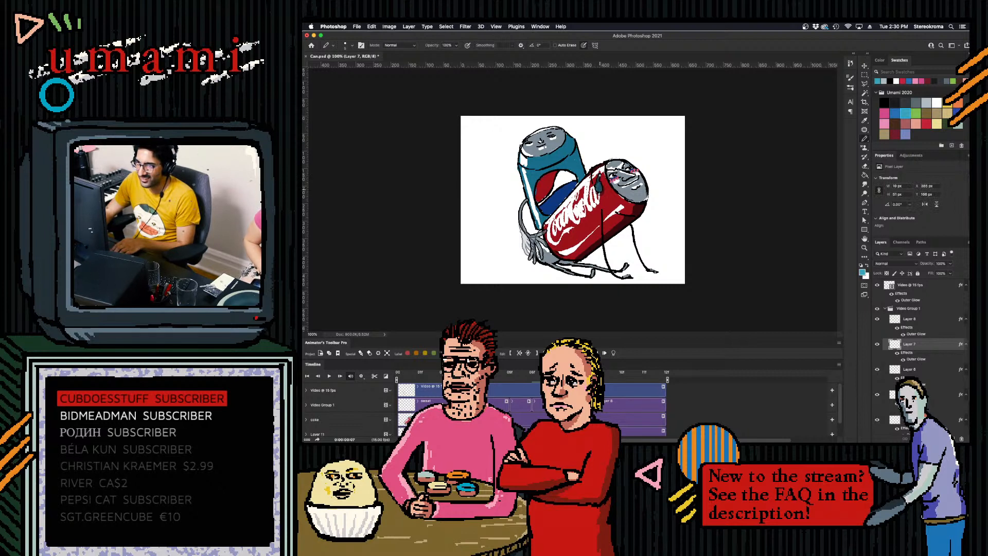
- Draw earlier, thinner stages of the blue drop on the 6f and 5f frames and turn off onion skins
key(Left)
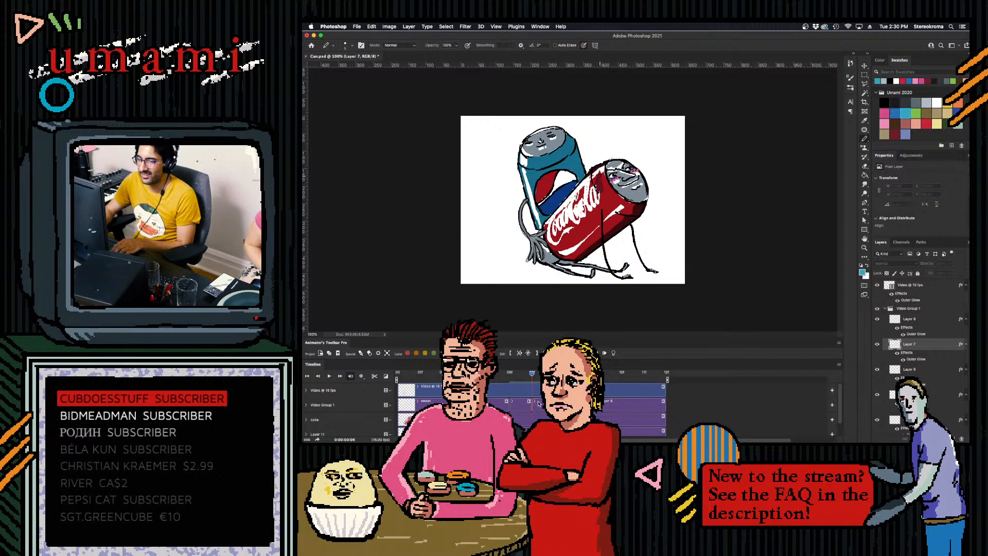
click(538, 402)
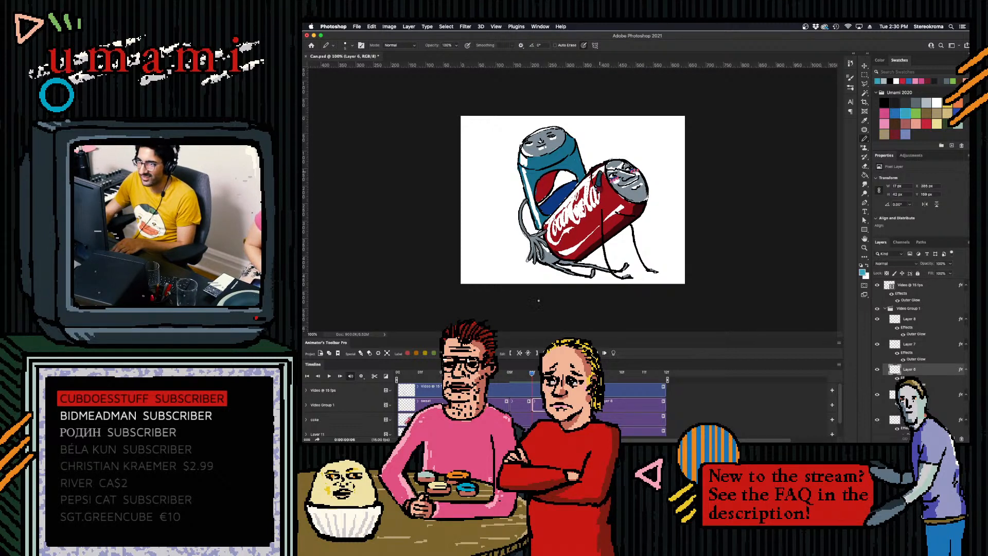
click(511, 373)
click(513, 401)
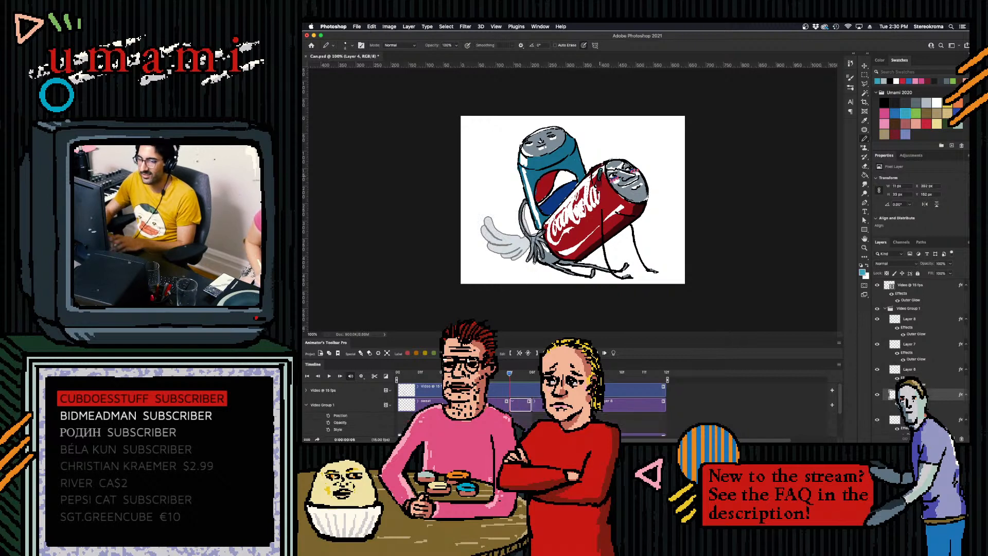
click(613, 354)
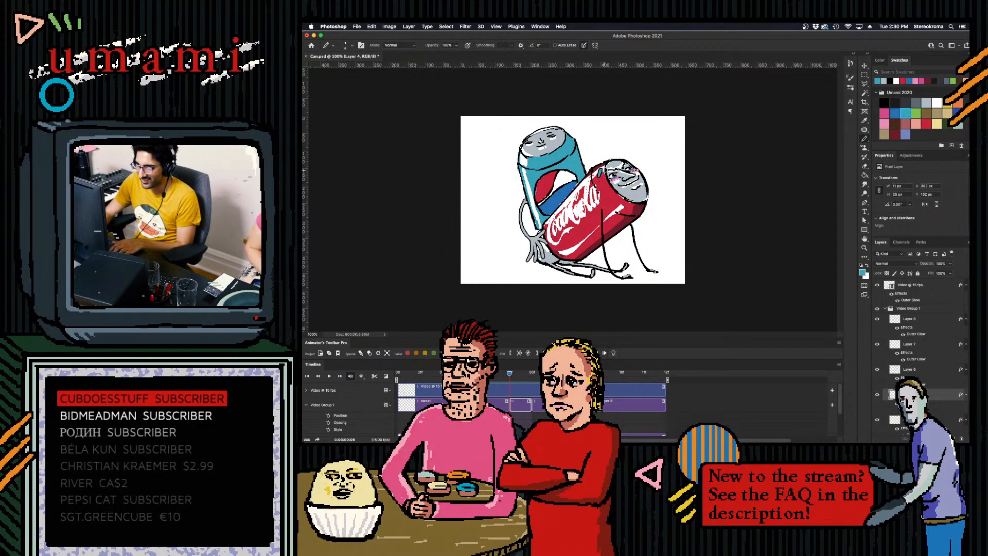
- Add white highlights to the drops on the 7f, 6f and 5f frames and play the animation
key(Right)
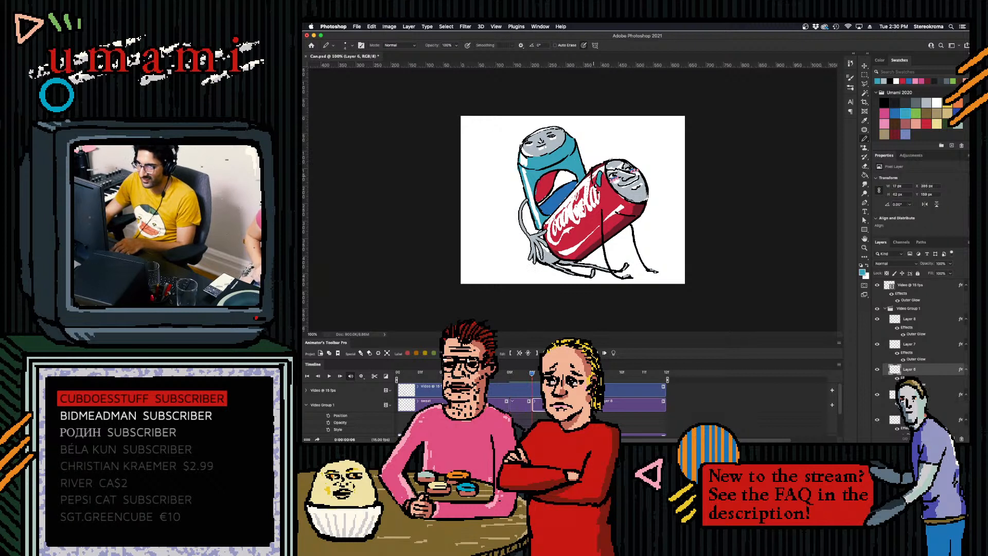
key(Right)
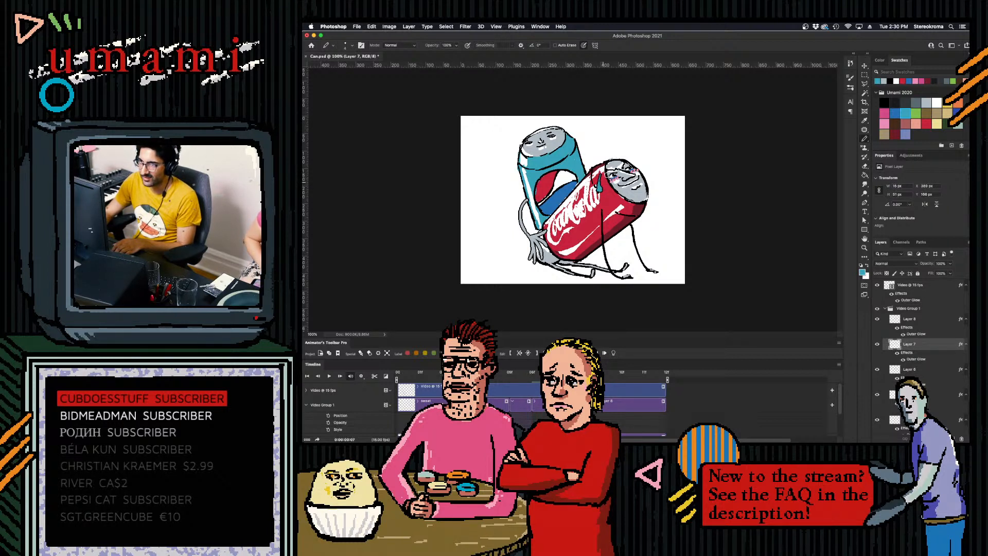
click(937, 102)
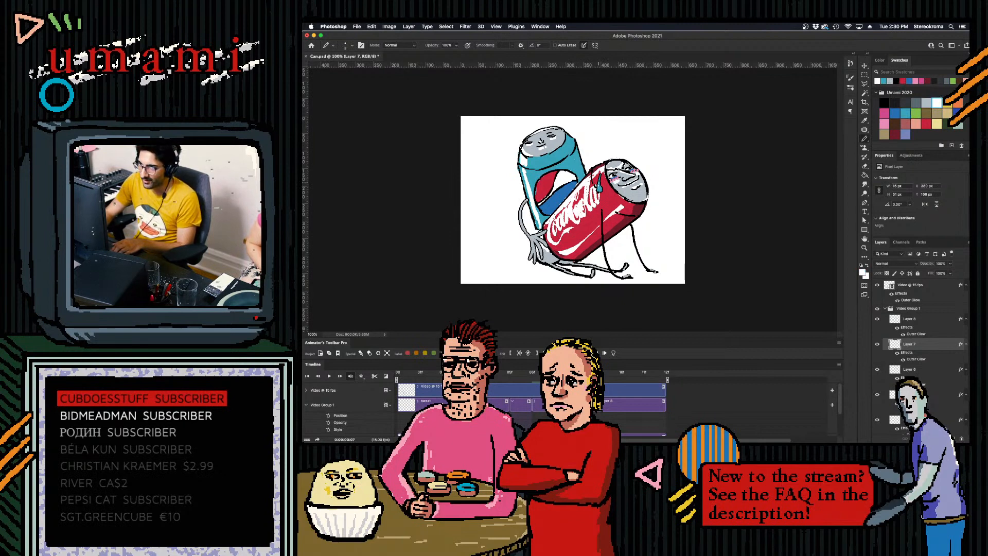
click(533, 374)
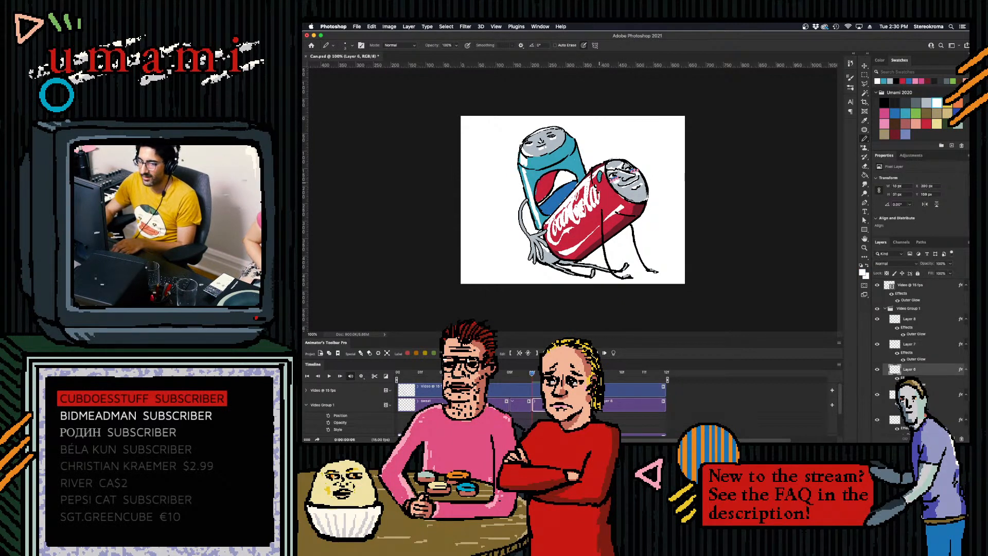
click(509, 374)
drag(599, 174, 598, 173)
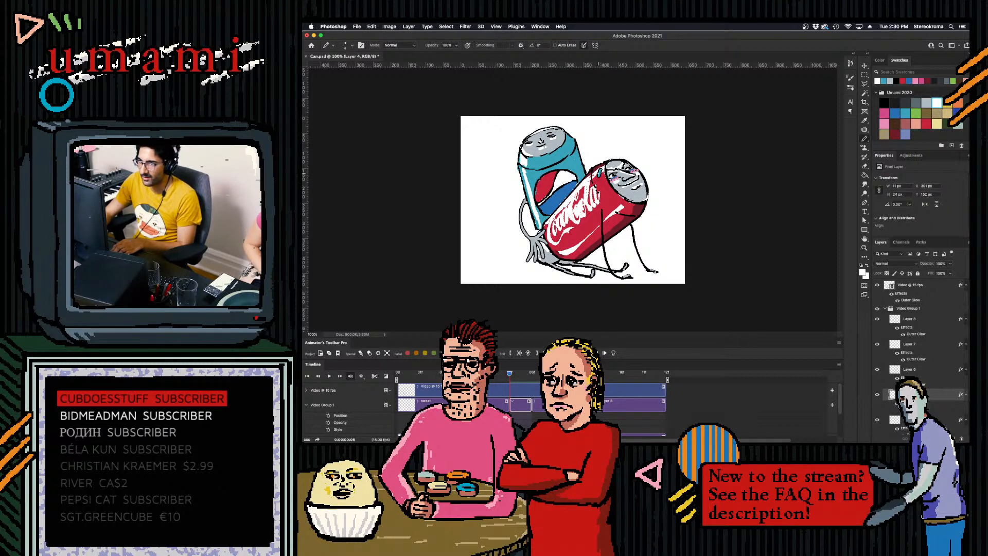
key(space)
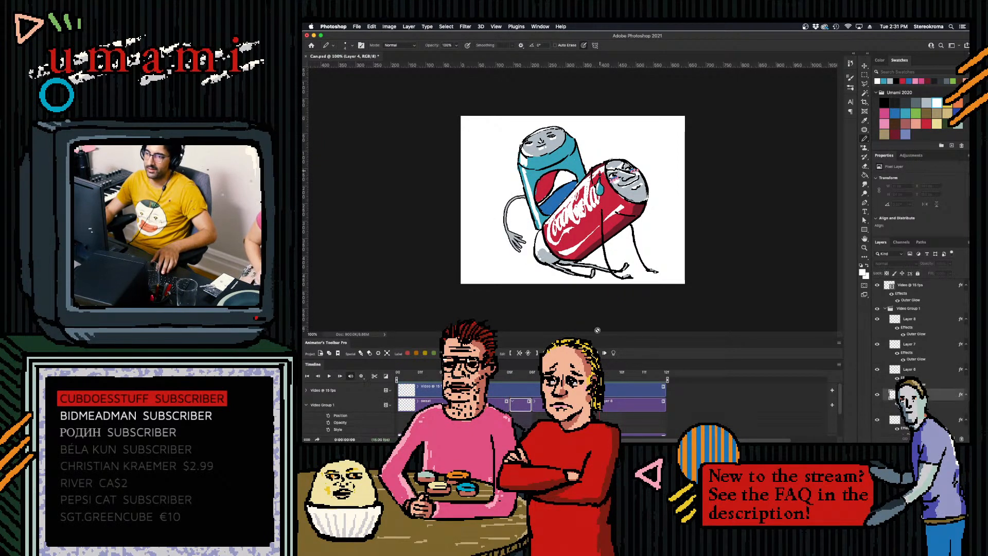
- Duplicate the last drop clip and place the copy directly after the arm video clip on its track
click(643, 378)
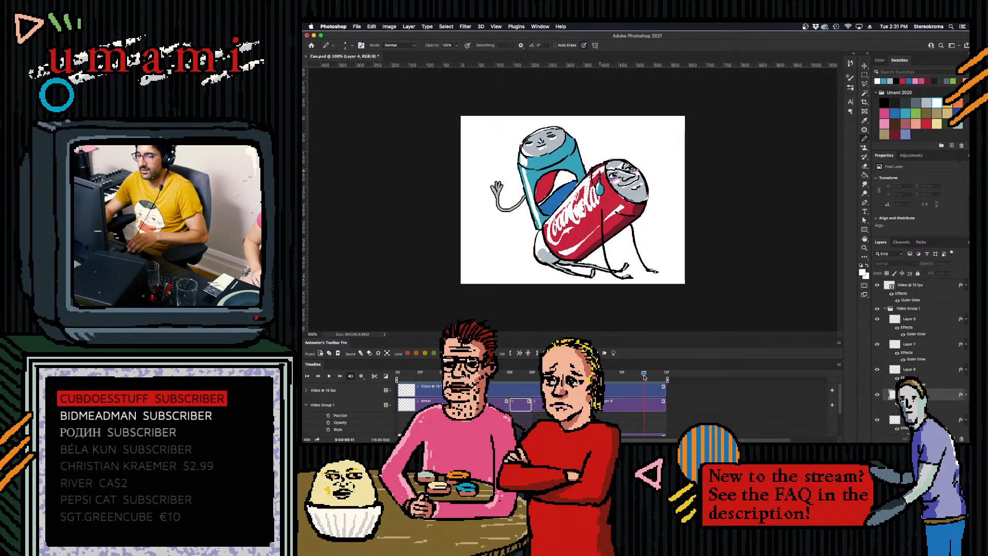
click(636, 403)
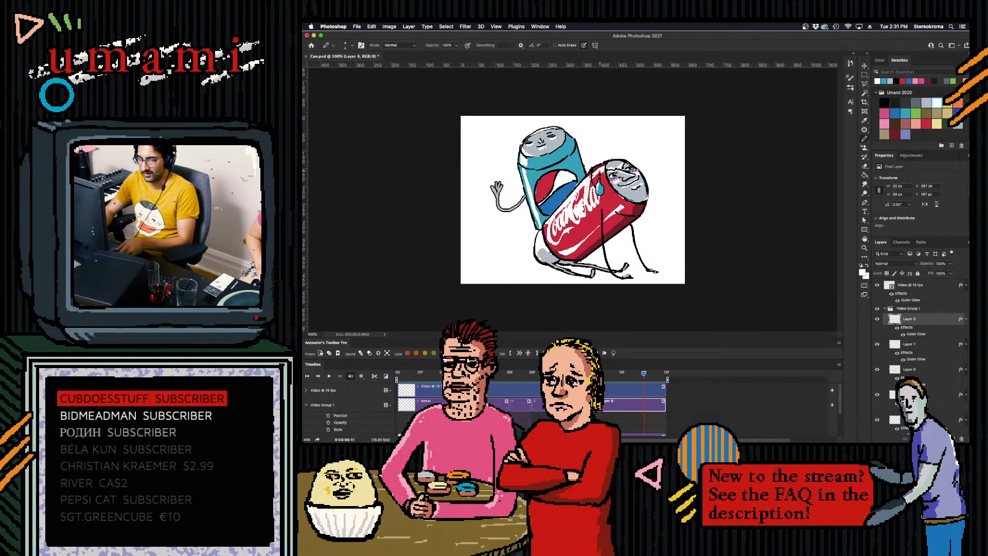
key(super+j)
drag(687, 400, 692, 388)
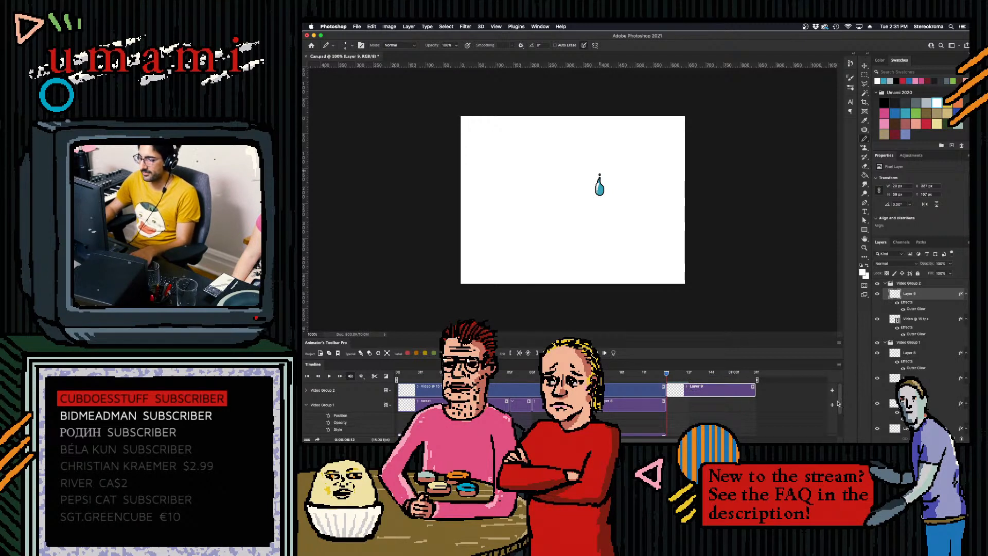
- Add a new blank video layer on top and move its clip to the start of the timeline
click(815, 412)
key(F2)
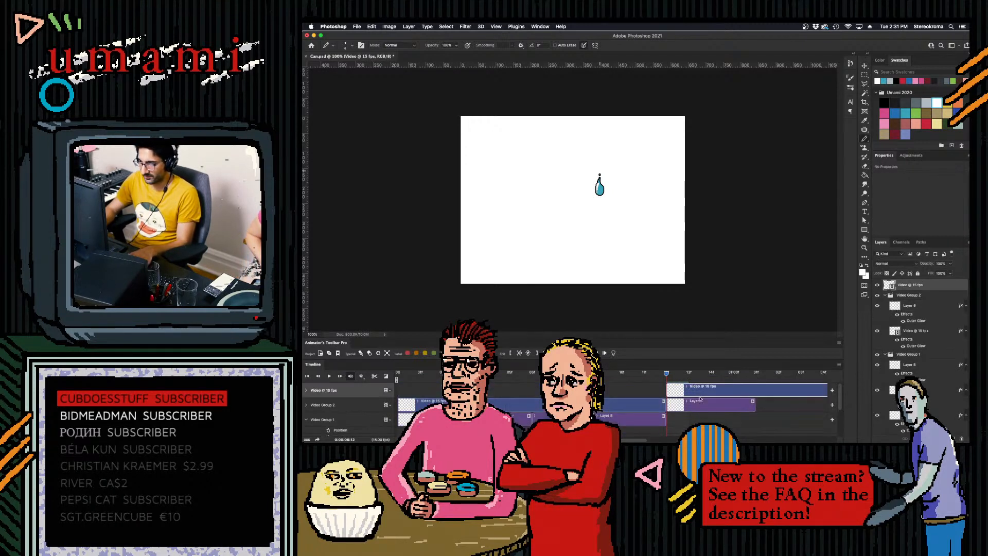
click(866, 95)
drag(694, 393, 424, 391)
click(398, 373)
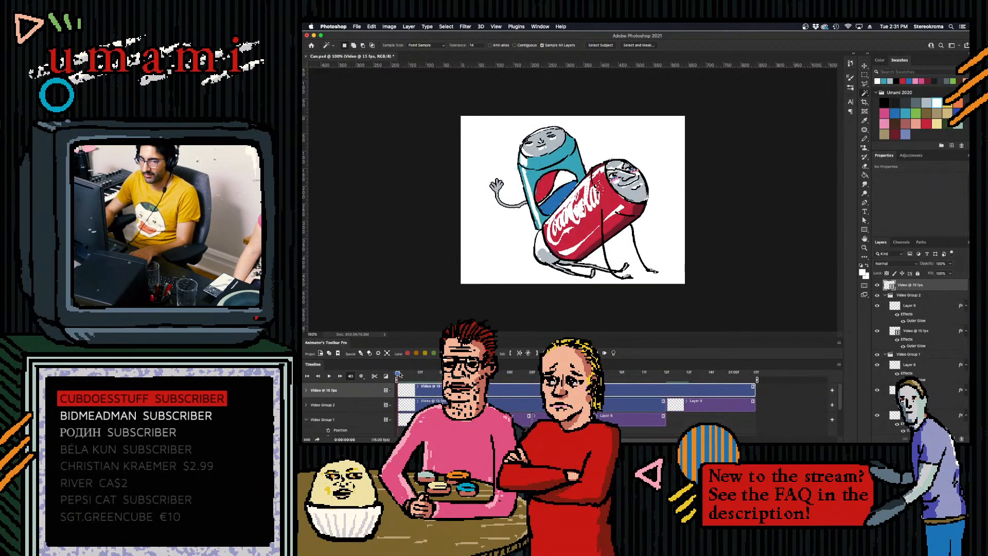
- Paint a light blue drop on the new video layer's first frame with a larger brush and apply an Outer Glow style to the layer
key(b)
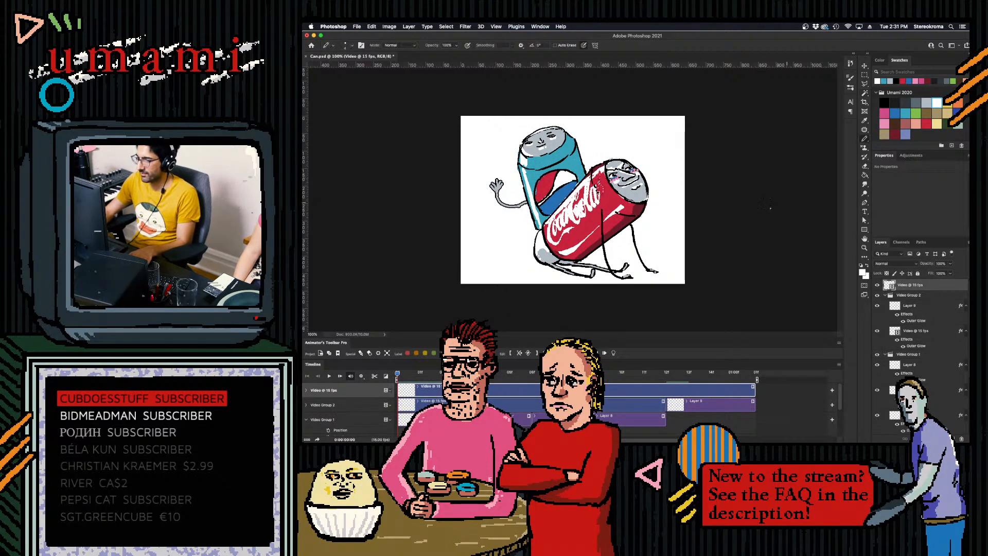
click(905, 113)
key(bracketright)
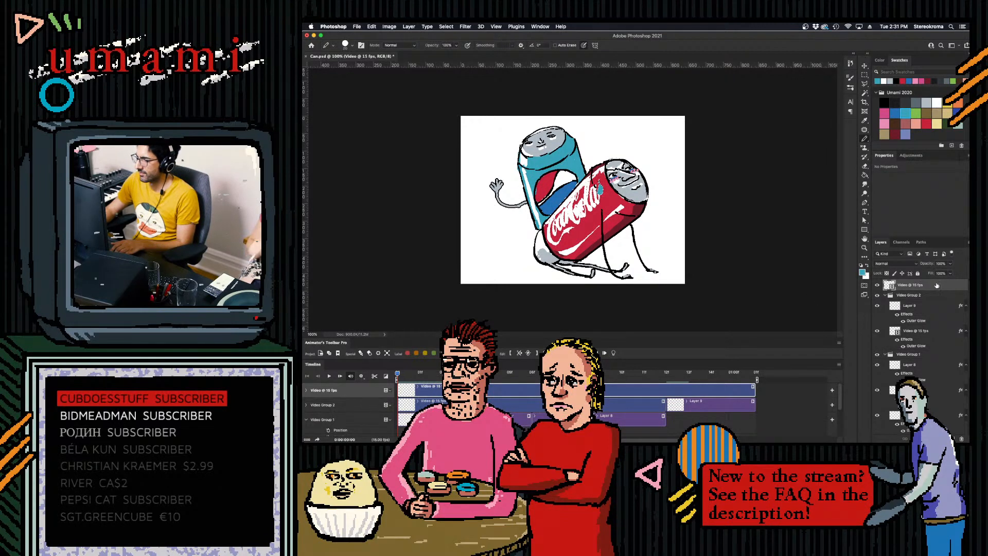
double_click(934, 286)
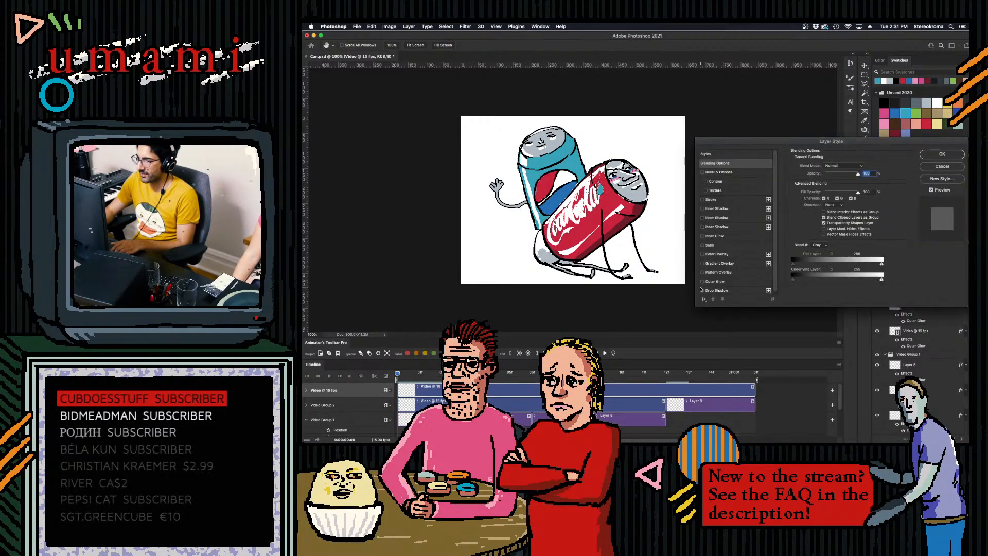
click(949, 154)
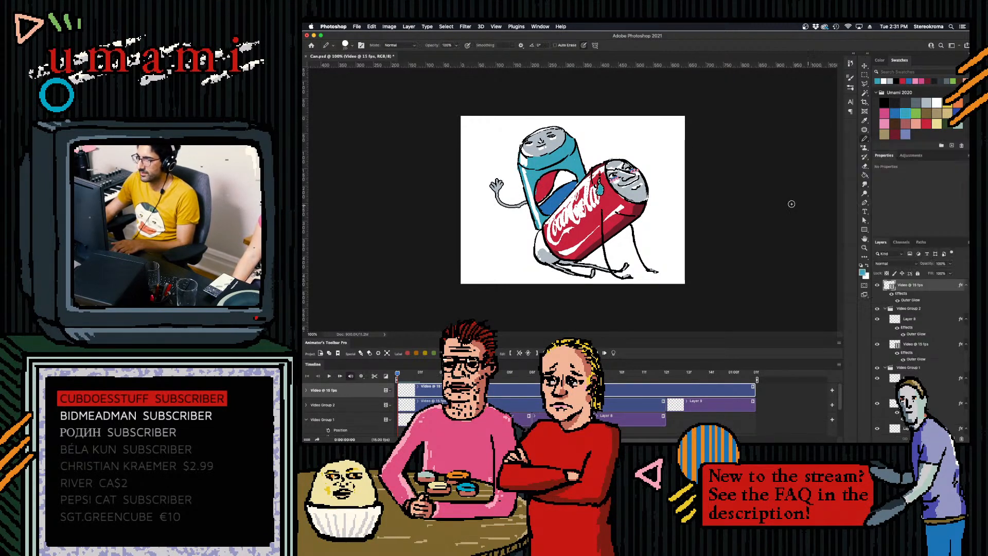
- Delete the duplicated drop clip at the end of the arm track and clear the drop from the new video layer's first frame
click(863, 75)
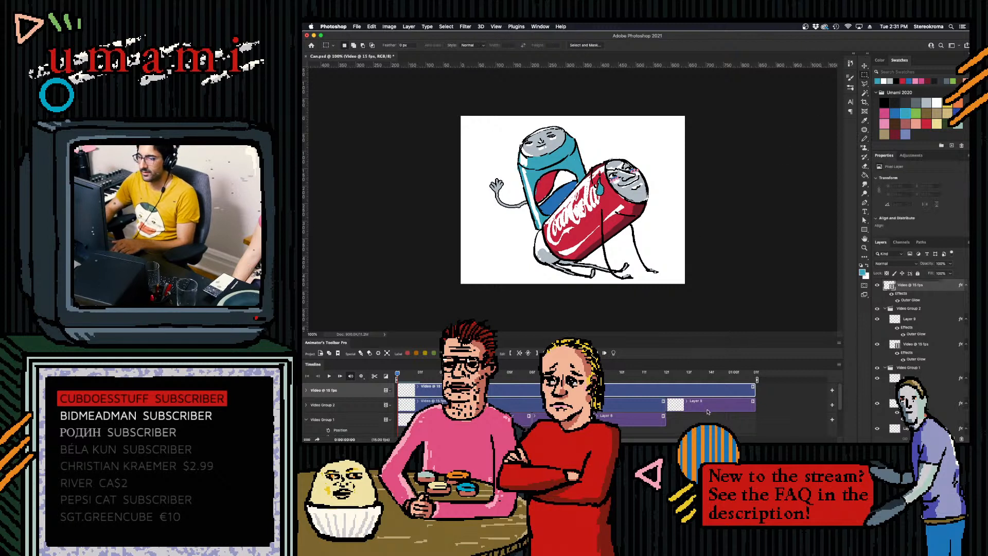
click(708, 413)
key(Delete)
drag(398, 374, 403, 376)
click(415, 391)
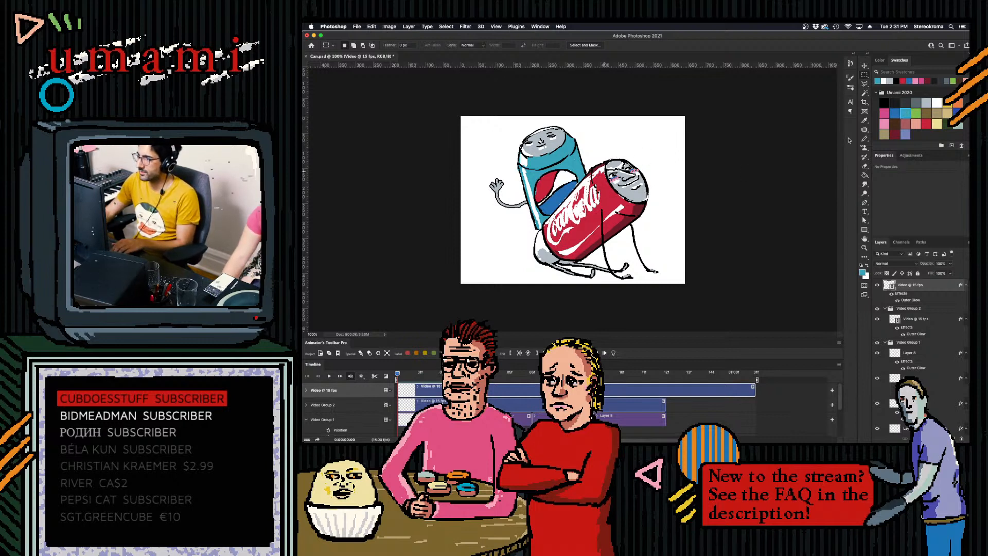
- Repaint the blue drop on the new video layer's first frame with a smaller brush, and paint it lower down the can on the 1f frame
key(b)
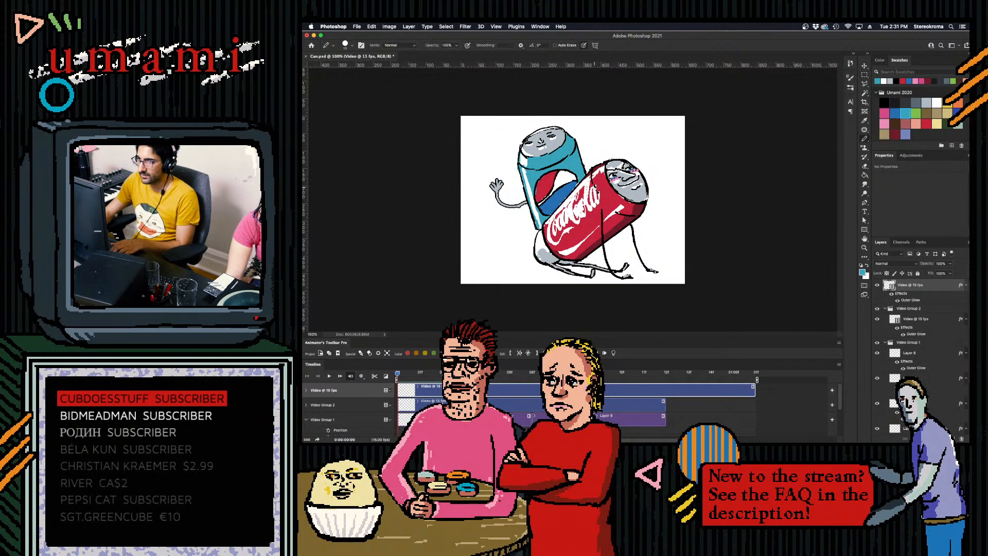
drag(600, 183, 603, 198)
key(super+z)
key(bracketleft)
key(bracketleft)
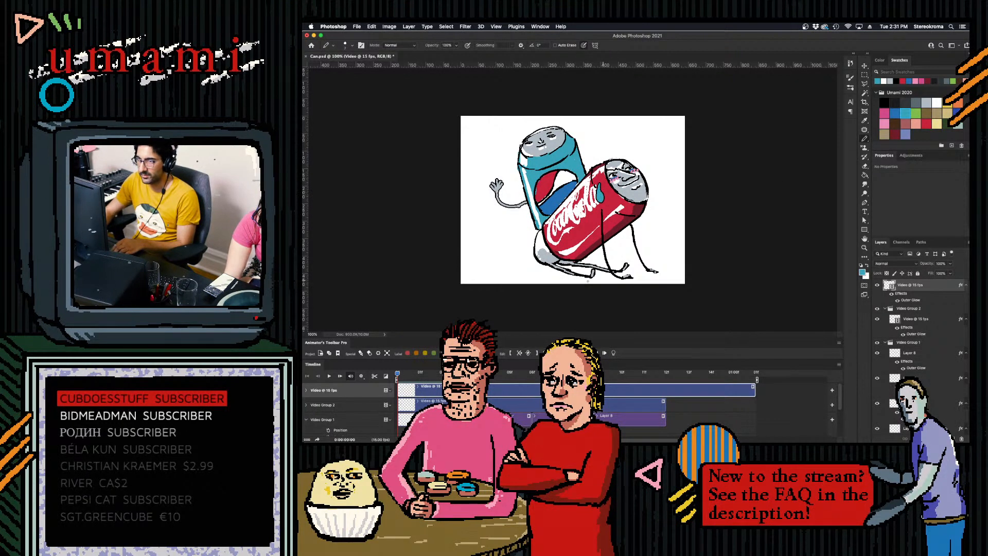
click(430, 381)
drag(603, 202, 602, 214)
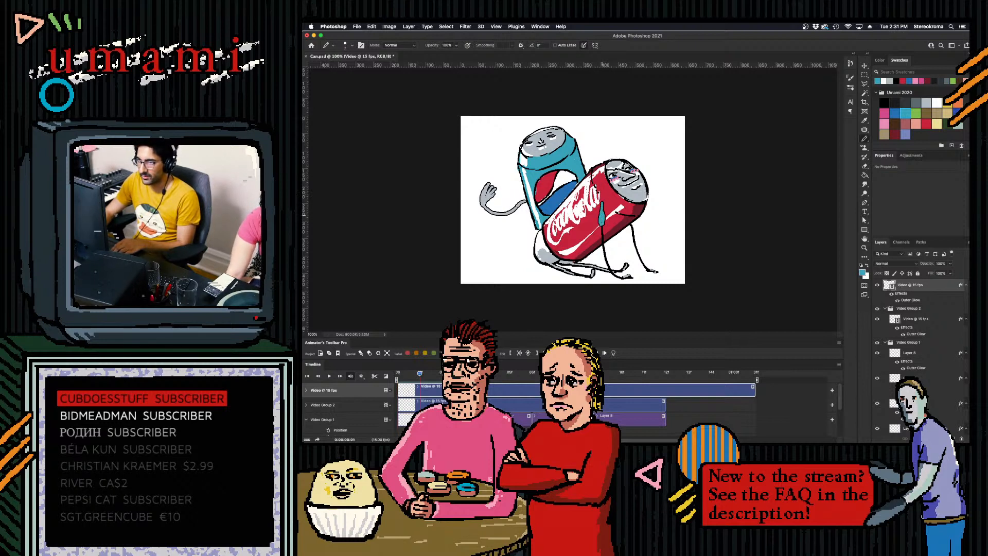
- Paint the blue drop falling progressively lower below the Coca-Cola can on the frames from 2f to 6f
click(437, 378)
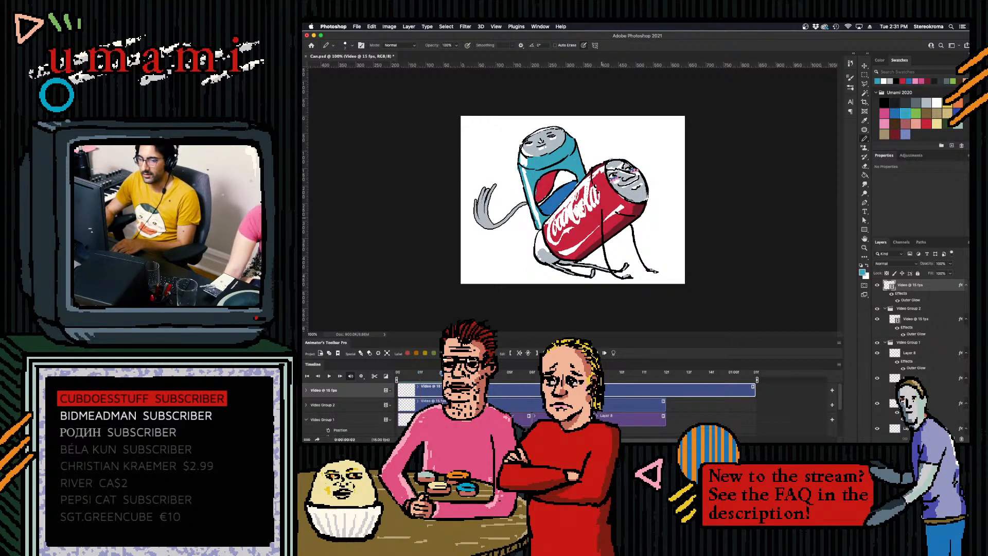
drag(599, 217, 602, 265)
key(Right)
key(Right)
click(509, 372)
click(532, 373)
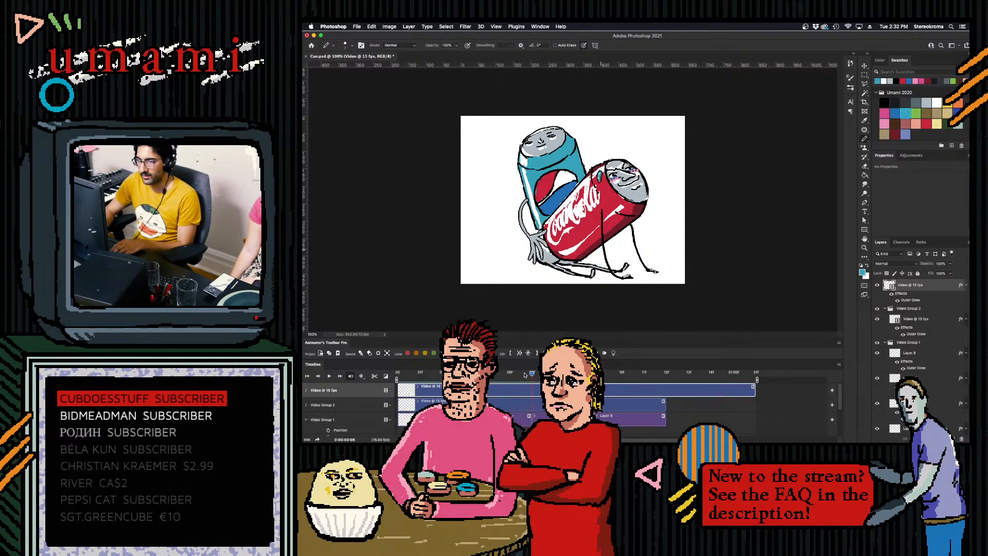
- Paint the drop splashing on the ground from 6f on, with small droplets scattering outward on the following frames
mouse_move(598, 267)
mouse_down()
mouse_move(597, 277)
mouse_move(599, 266)
mouse_up()
key(super+z)
key(Right)
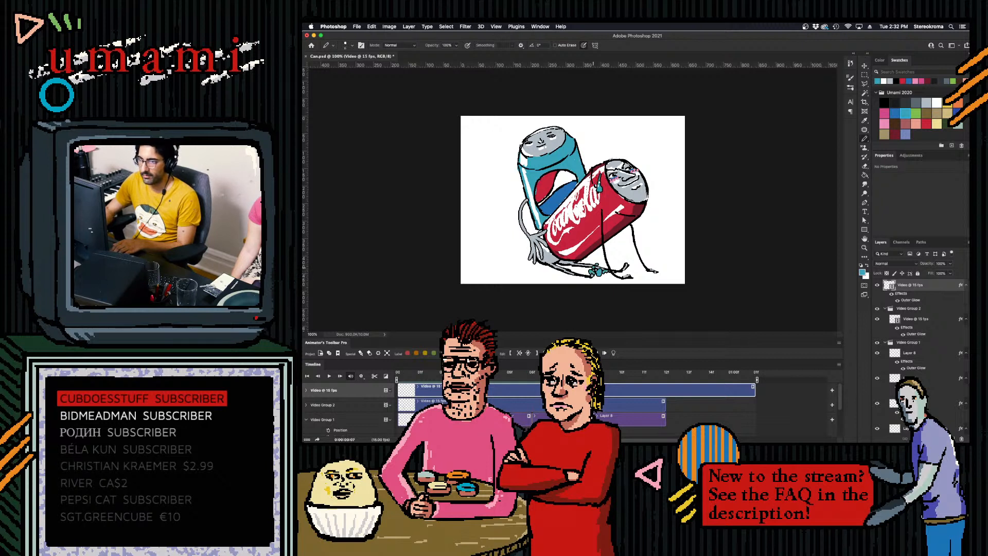
key(Right)
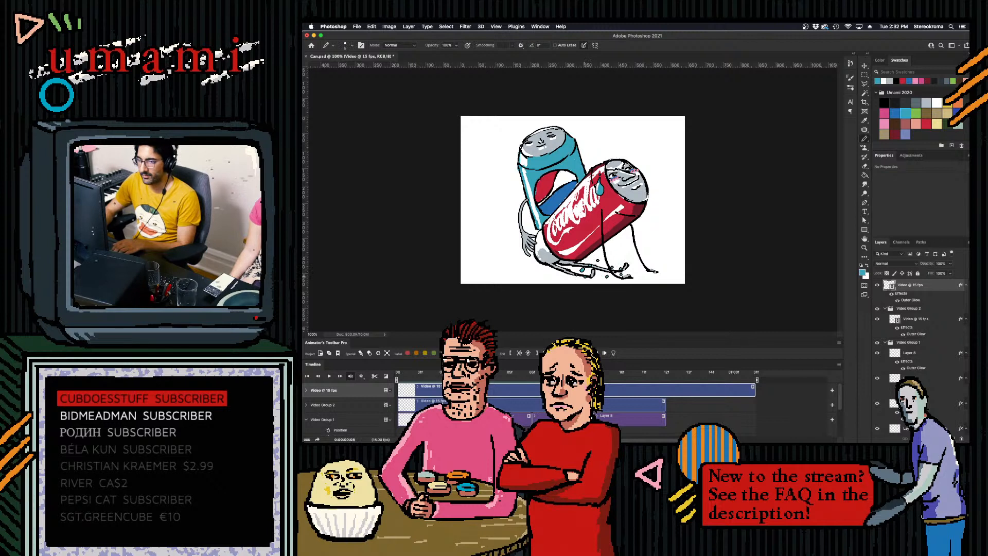
click(601, 354)
click(570, 278)
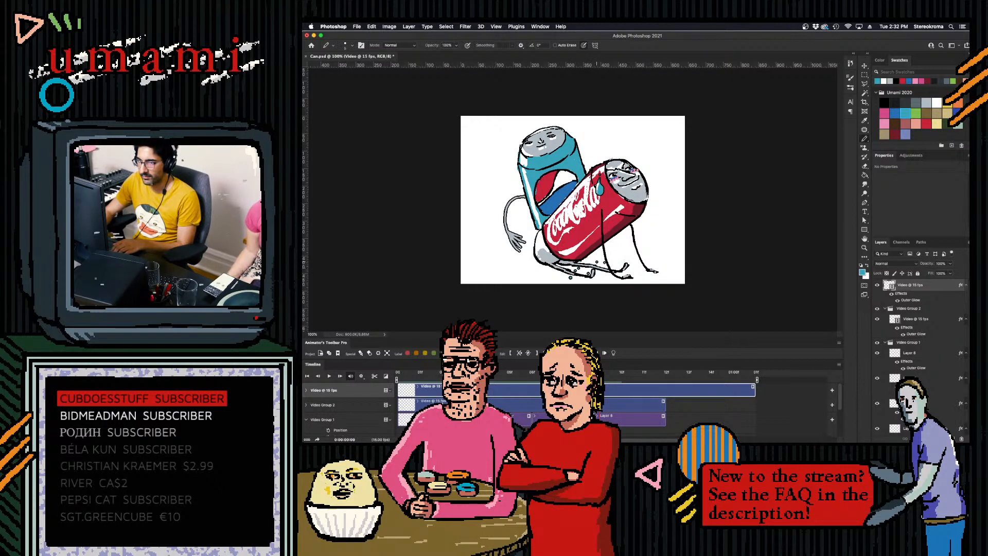
click(626, 273)
- Split the drop clip at 10f, delete the part after it, and play back the animation
click(615, 374)
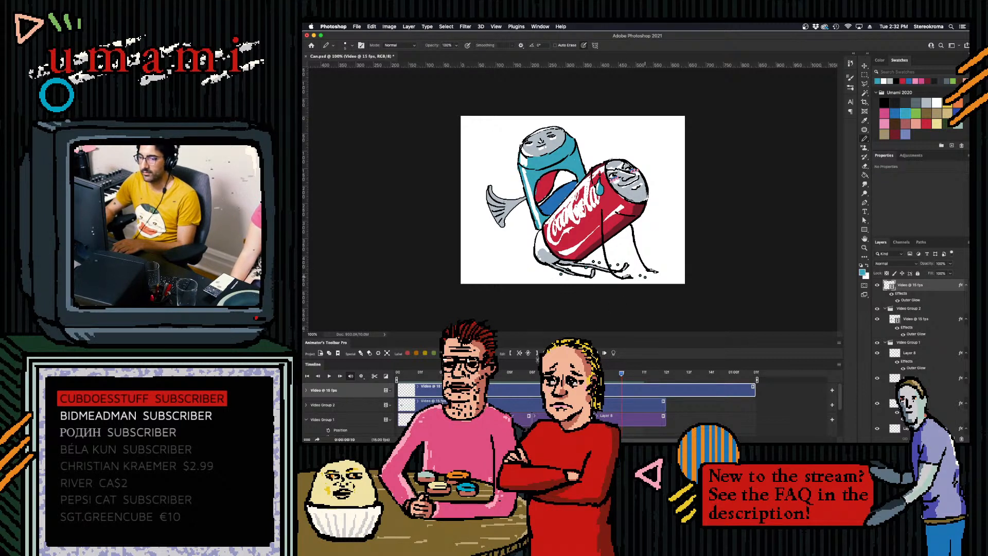
click(520, 354)
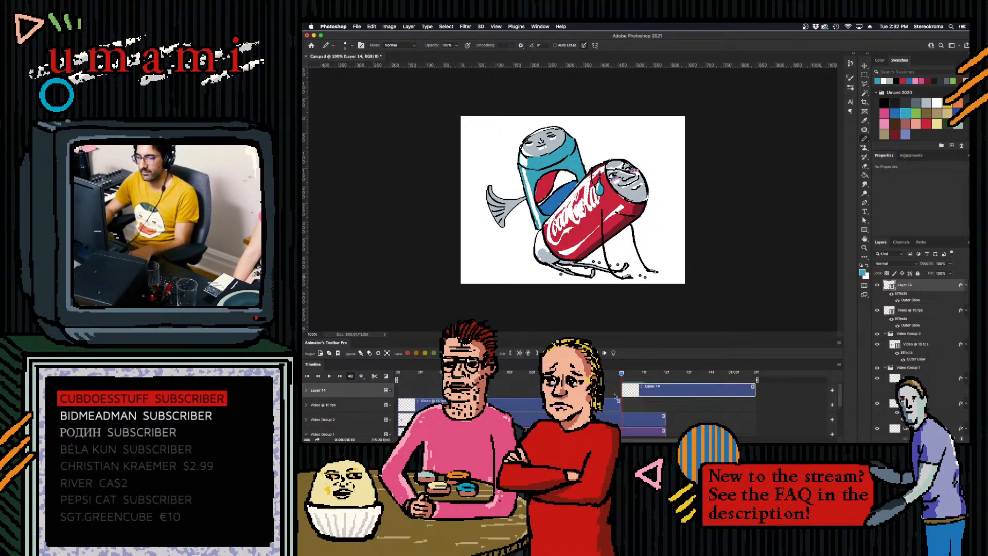
key(Delete)
key(space)
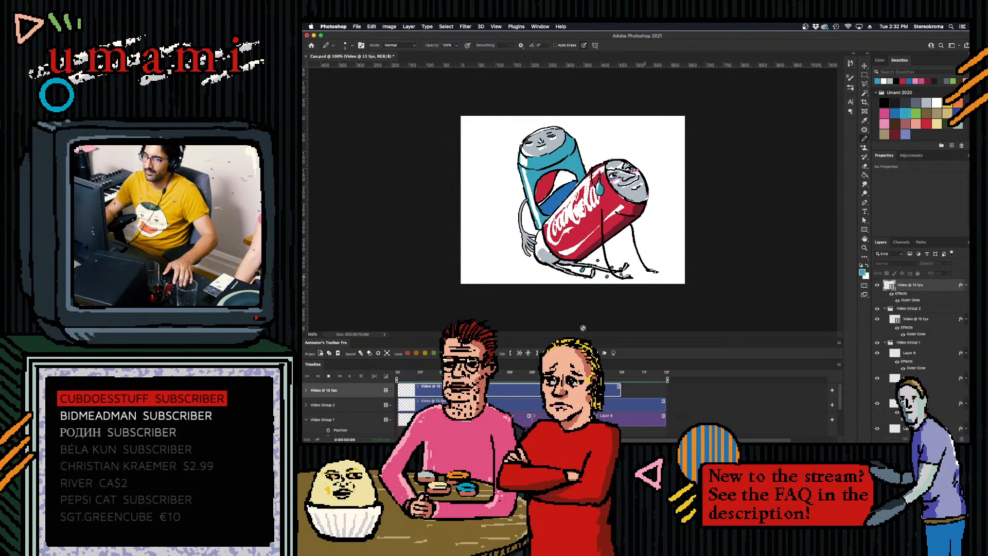
key(space)
- Add white highlights to the falling drop frame by frame, from the first frame to 6f
drag(577, 373, 397, 372)
click(937, 101)
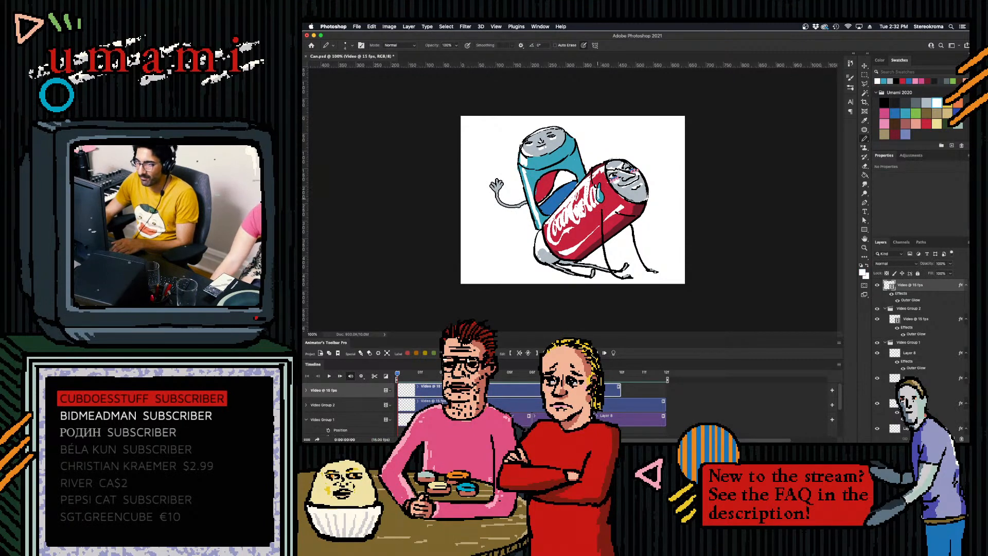
key(Right)
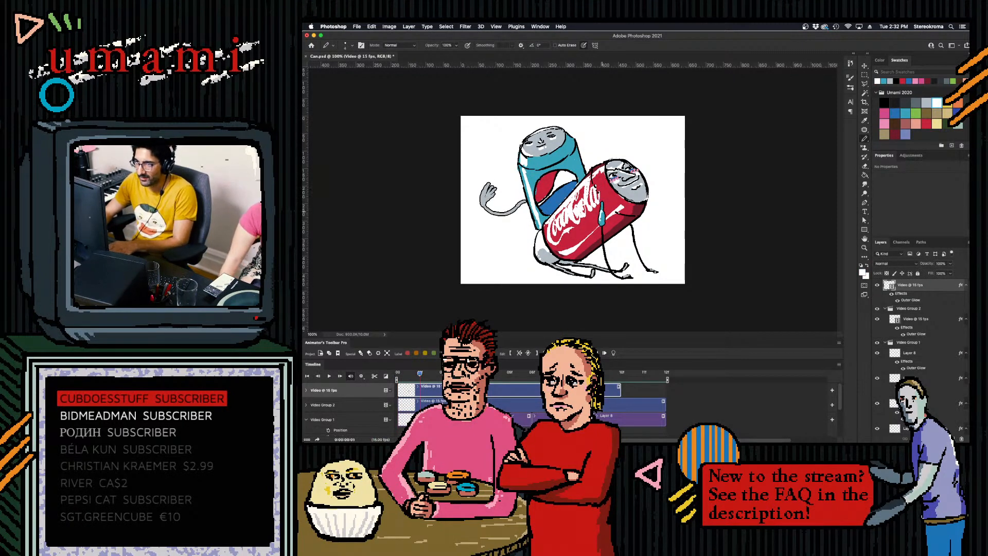
key(Right)
key(Right)
key(Right)
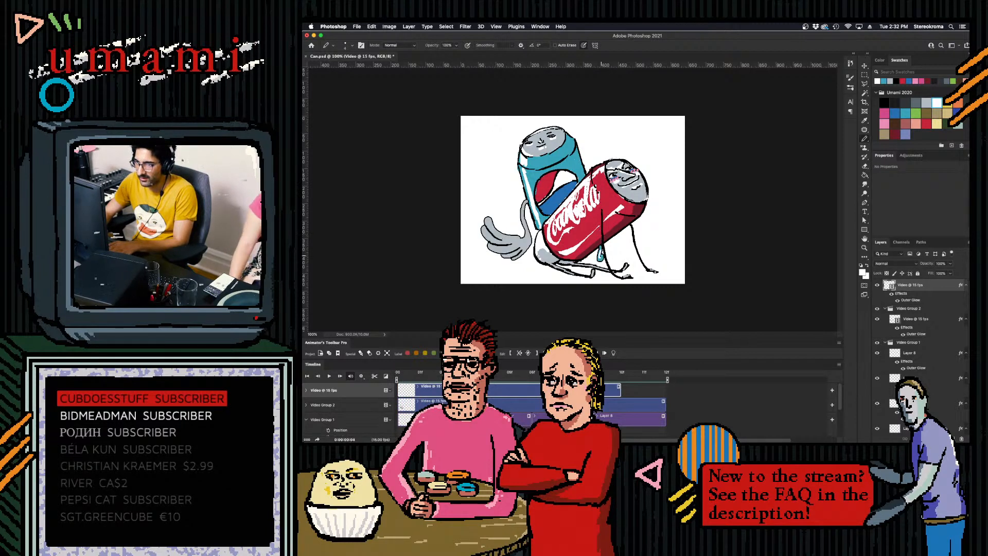
key(Right)
key(Right)
key(Right)
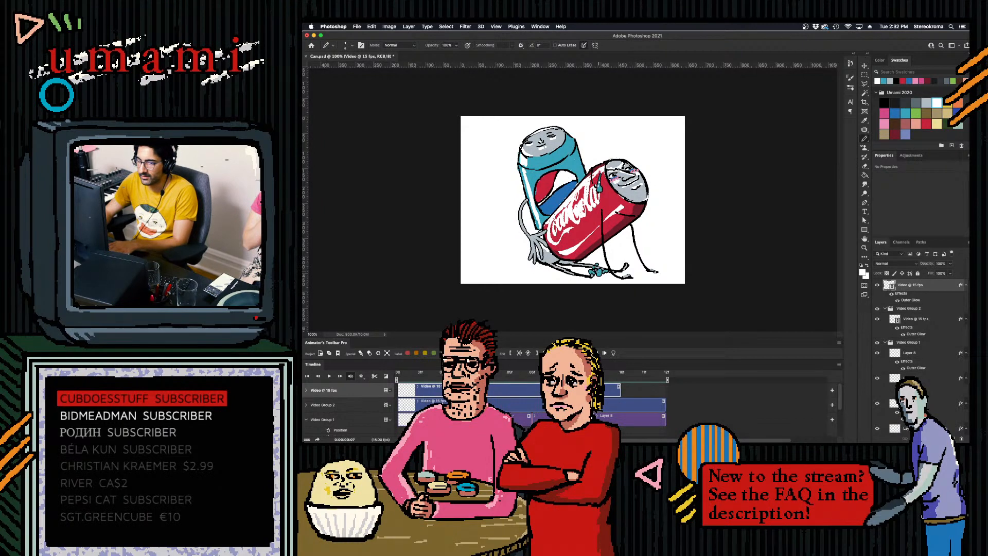
- Add white highlights to the ground splash and its scattering droplets on the frames from 7f to 9f
key(Left)
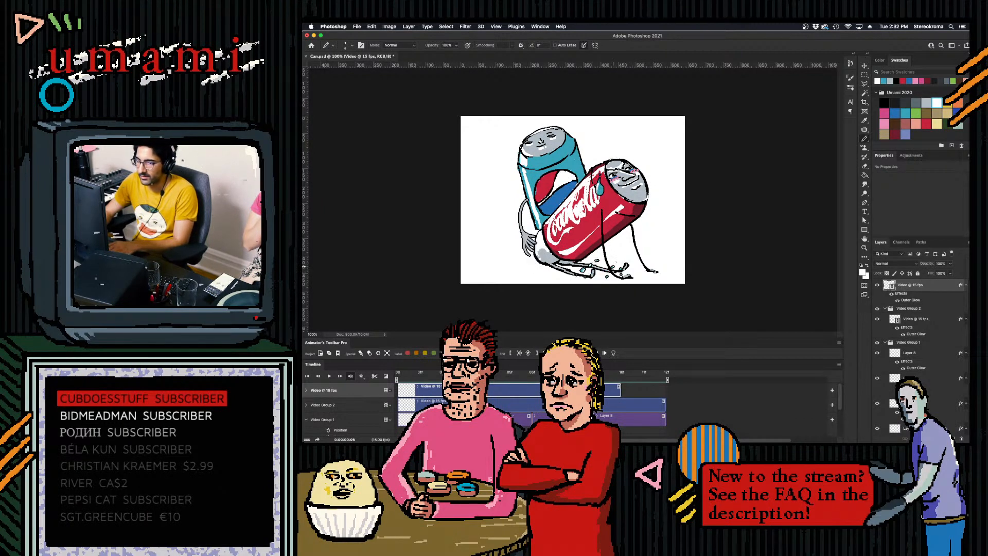
key(Right)
key(Right)
key(Right)
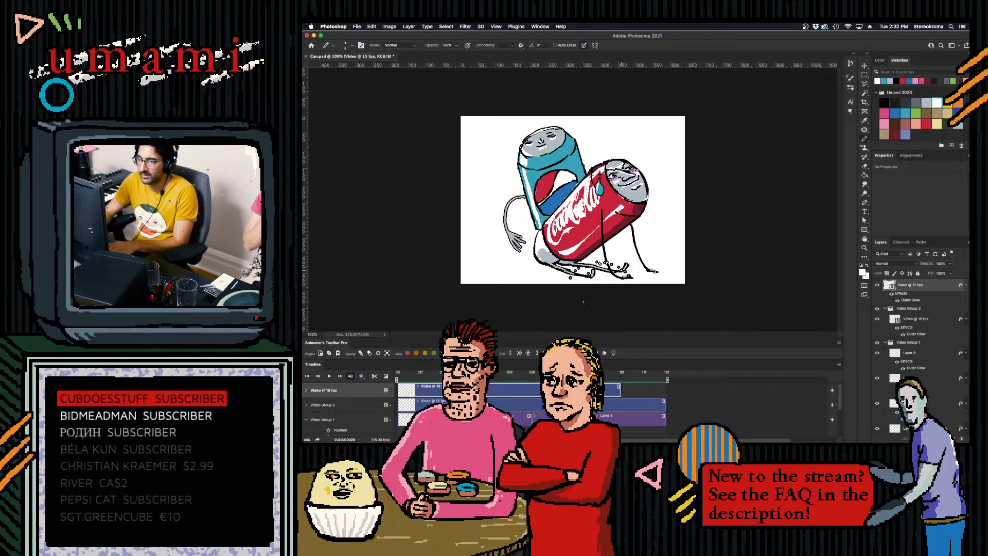
- Extend the drop clip by one frame, paint the last scattered droplets on 10f, and play back the animation
key(Right)
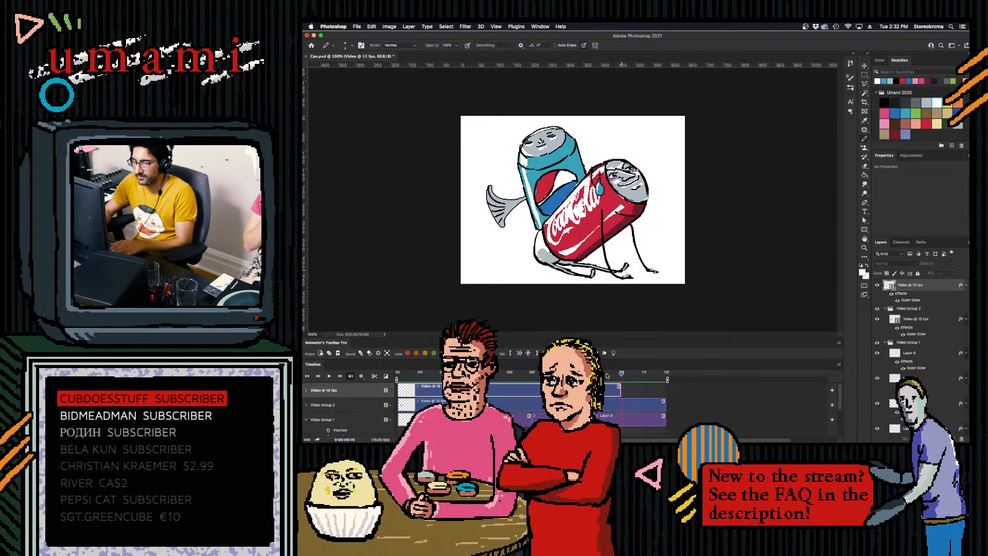
drag(619, 391, 642, 391)
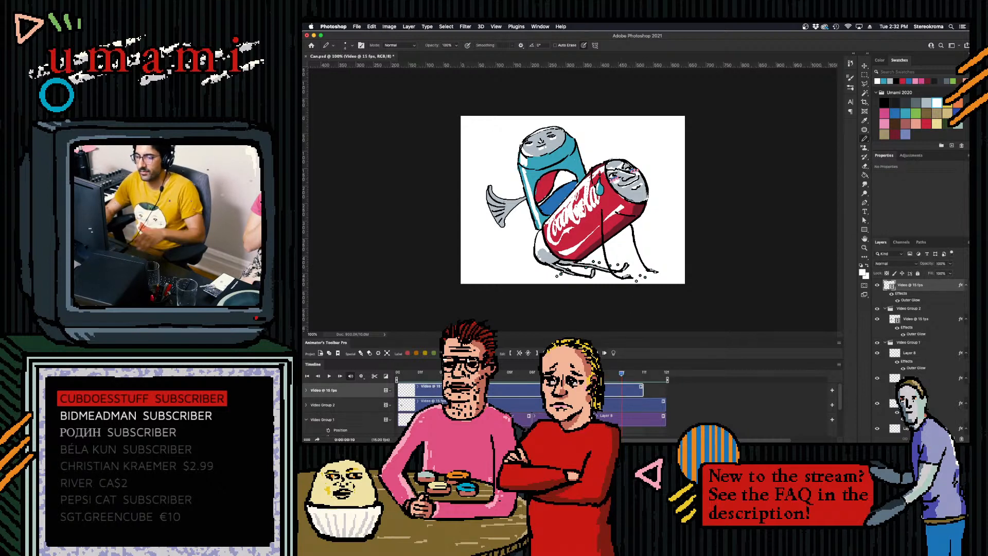
key(space)
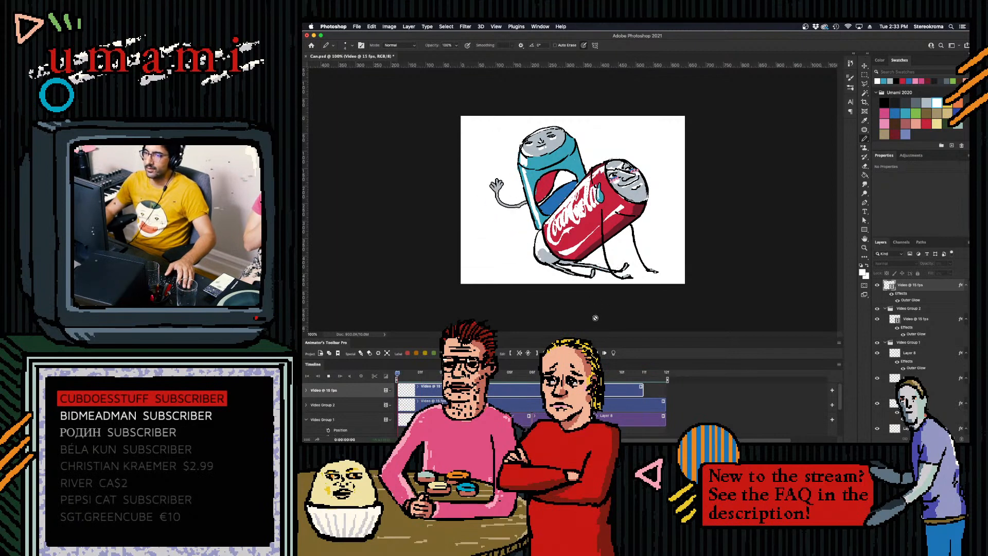
key(space)
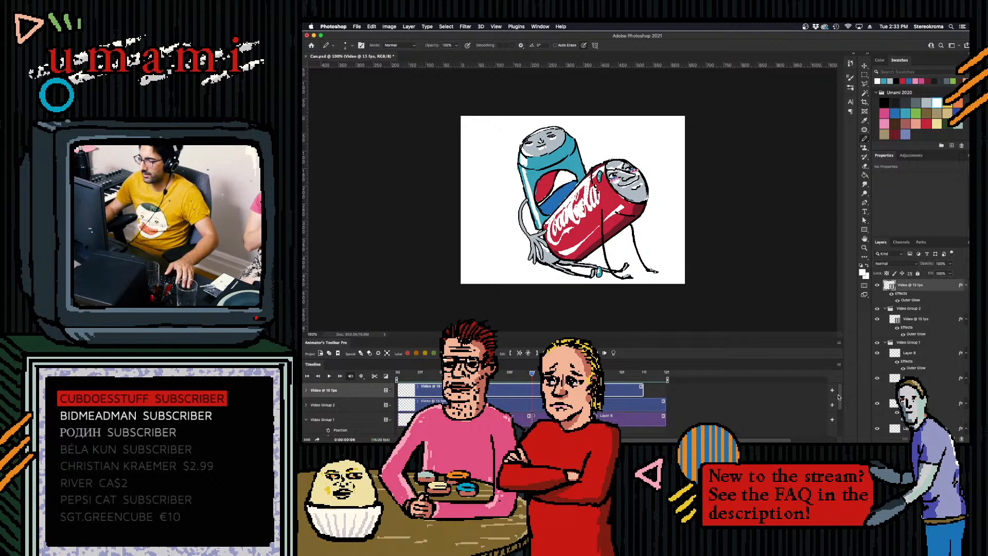
- Add a new layer on top spanning the whole animation and give it a black Outer Glow at 100% opacity
click(782, 396)
key(super+shift+alt+n)
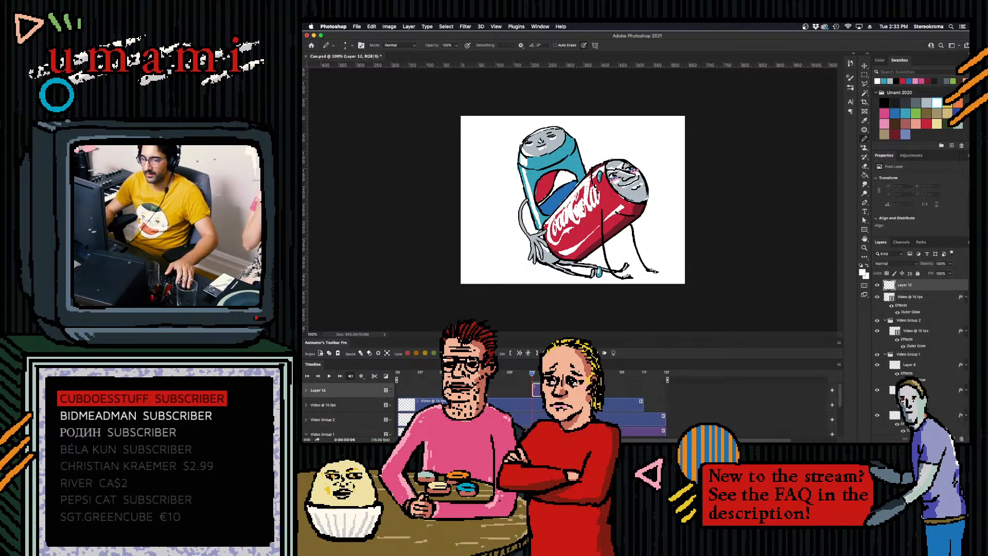
double_click(931, 286)
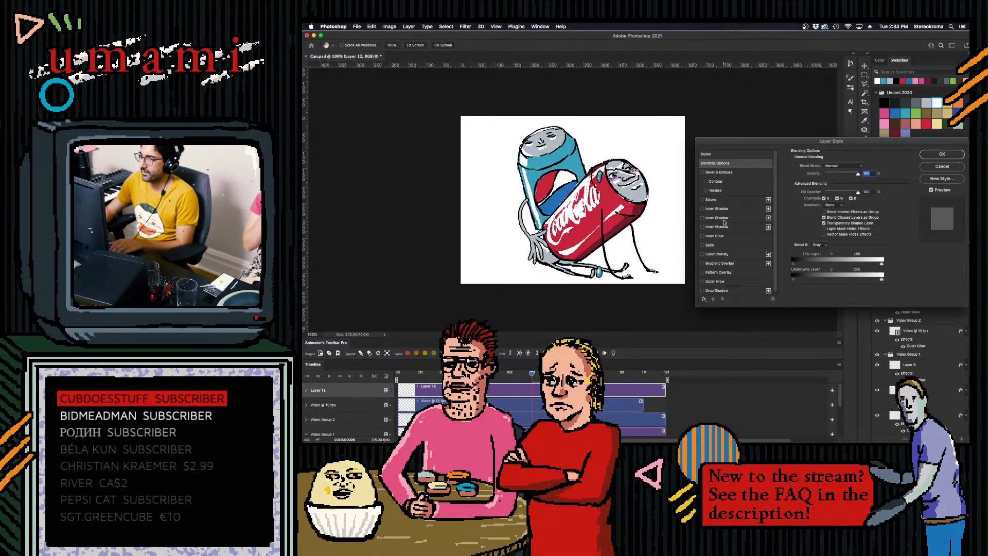
click(936, 154)
- Paint a light grey arm from the Pepsi can to the Coca-Cola can's head, undoing stray strokes, and play back the animation
click(927, 103)
mouse_move(641, 150)
mouse_down()
mouse_move(651, 142)
mouse_move(661, 170)
mouse_up()
key(super+z)
mouse_move(583, 162)
mouse_down()
mouse_move(622, 146)
mouse_move(592, 158)
mouse_move(629, 154)
mouse_move(617, 164)
mouse_up()
key(super+z)
key(super+z)
key(super+z)
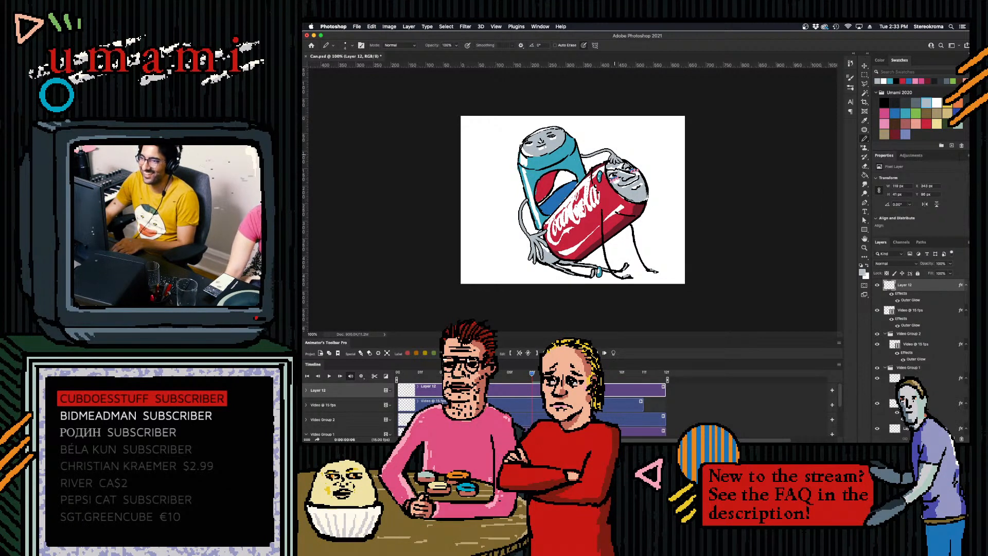
key(space)
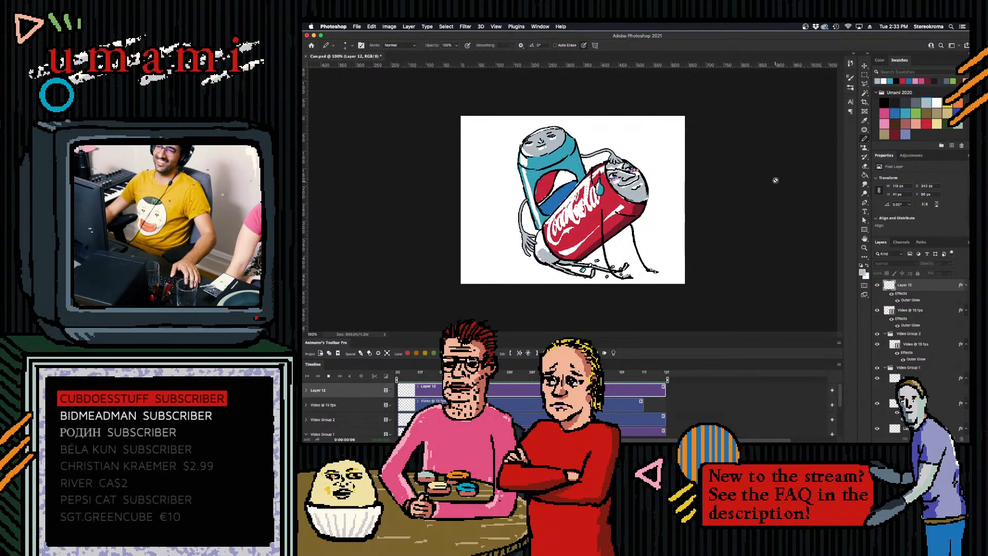
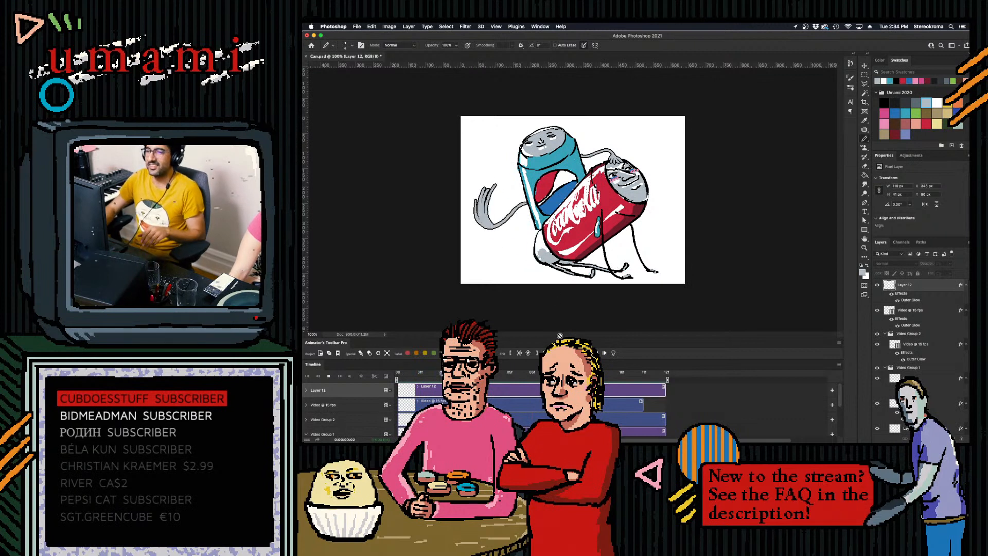
- Stop playback, select the Pepsi can's waving-arm clip, and paint white highlights on the arm and hand at the first frame
key(space)
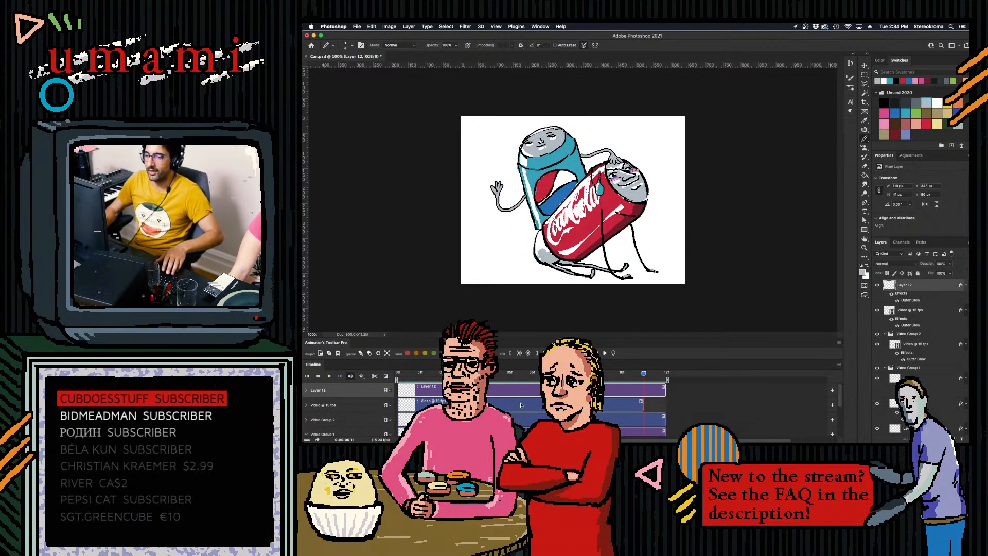
key(Left)
key(Left)
key(Left)
key(Left)
key(Left)
key(Left)
key(Left)
key(Left)
key(Left)
key(Left)
key(Left)
drag(840, 394, 840, 402)
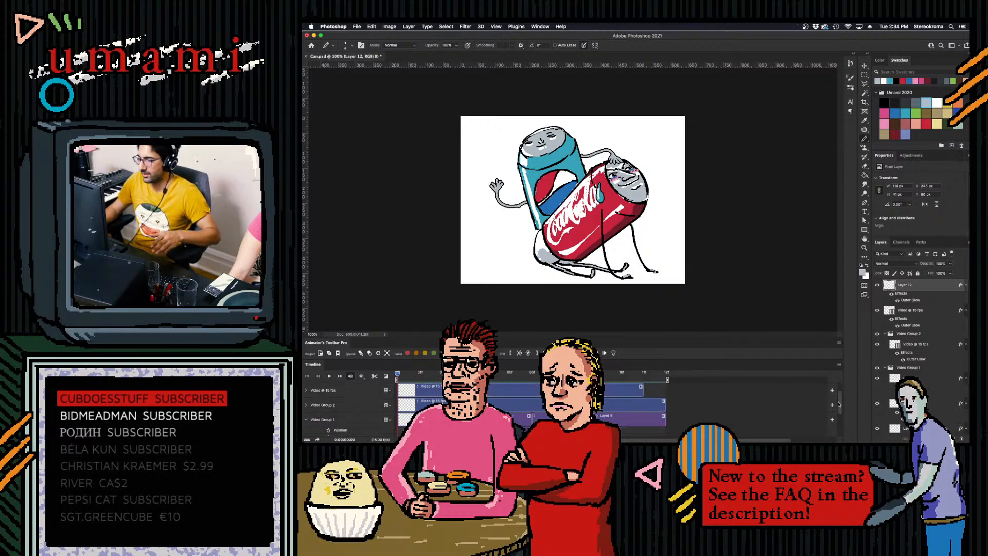
click(571, 405)
click(936, 102)
key(Right)
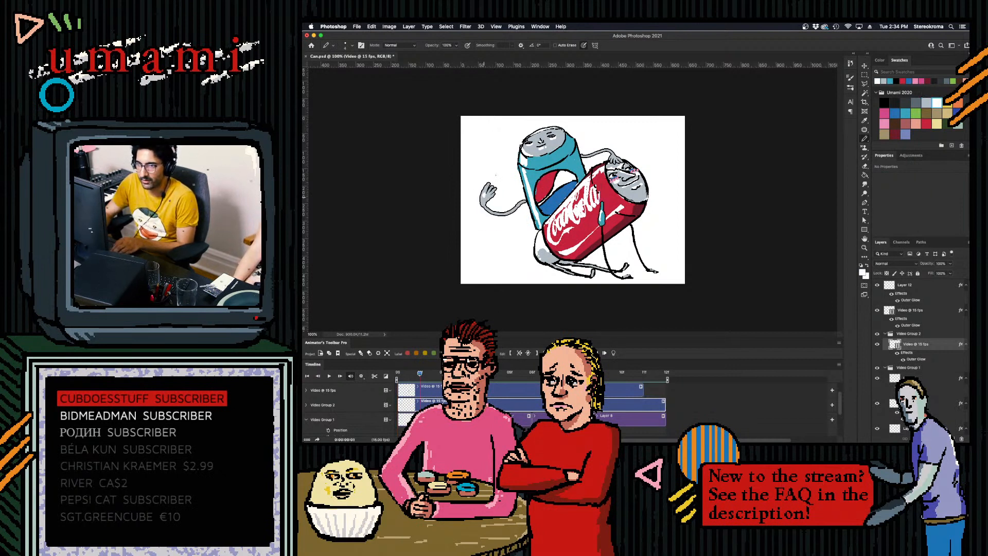
drag(420, 374, 398, 374)
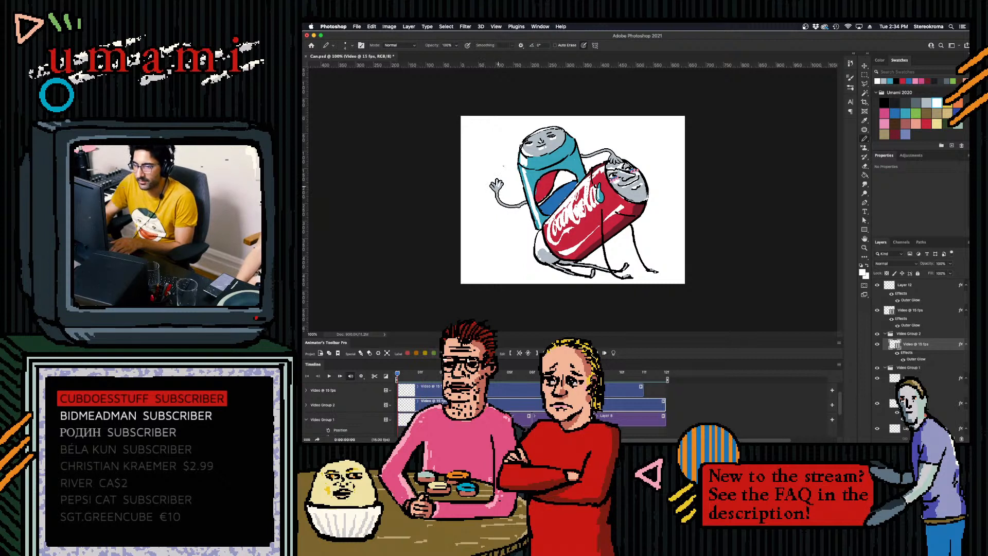
- Paint white highlights on the Pepsi can's waving arm and hand on each frame from 1f to 4f
key(Right)
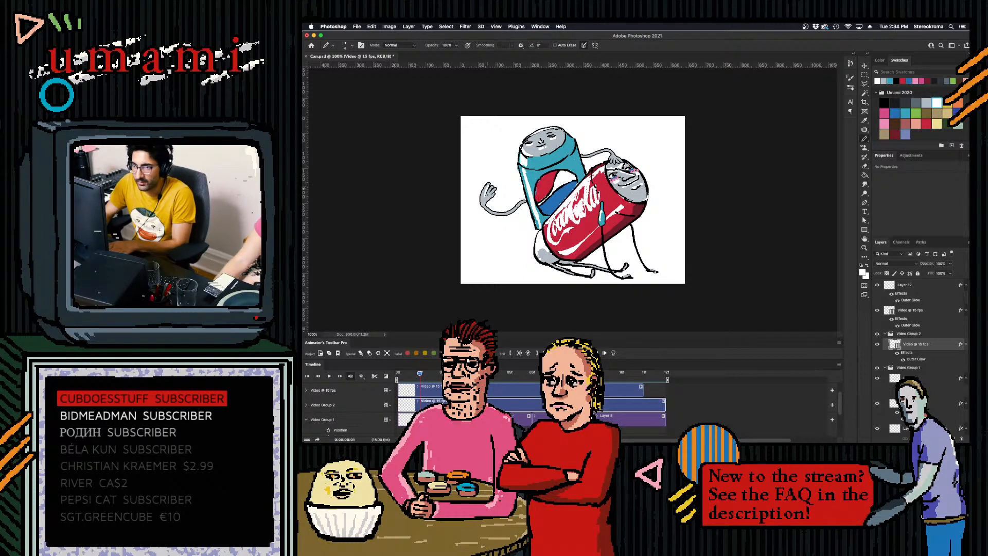
key(Right)
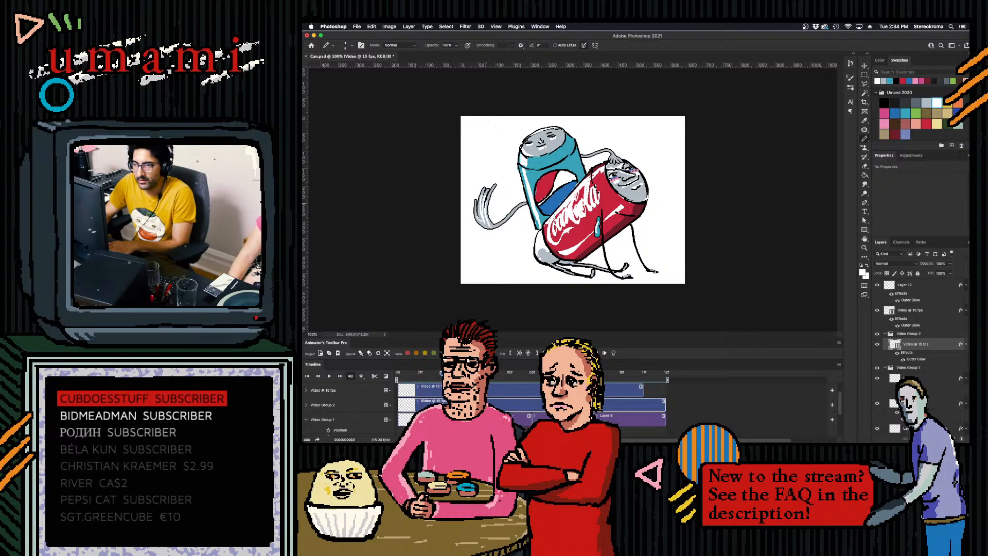
key(Right)
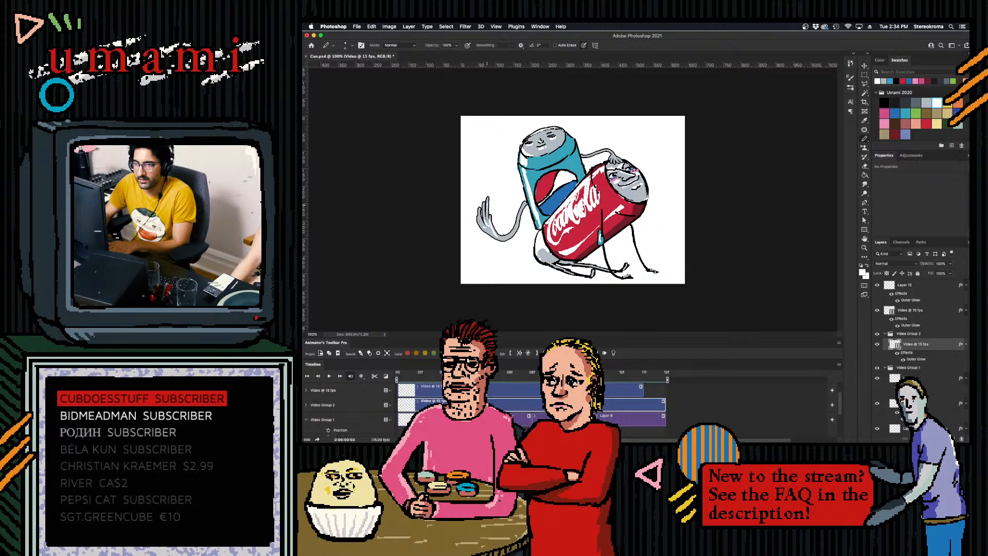
key(Right)
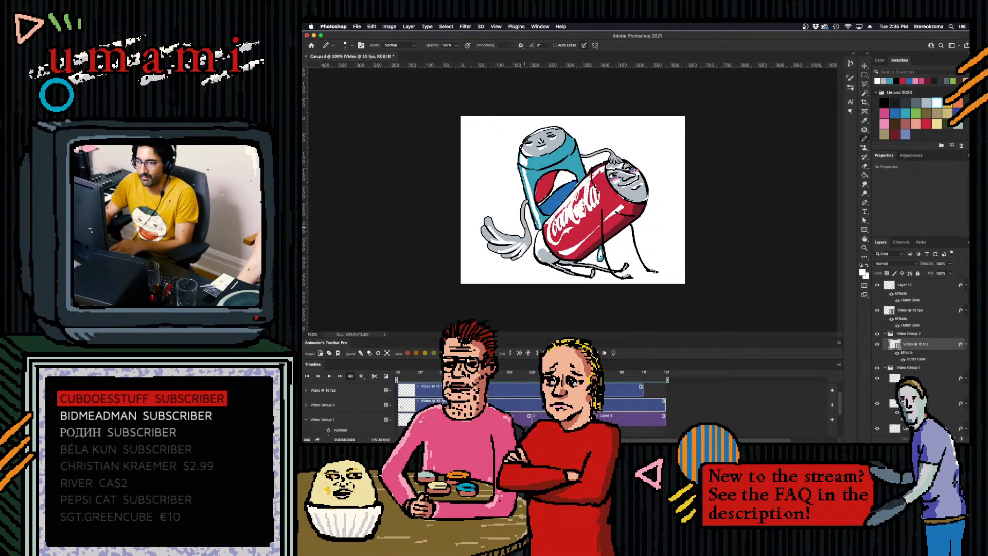
- Continue the white highlights on the Pepsi can's arm and hand from 5f to 8f, undoing unwanted strokes
key(Right)
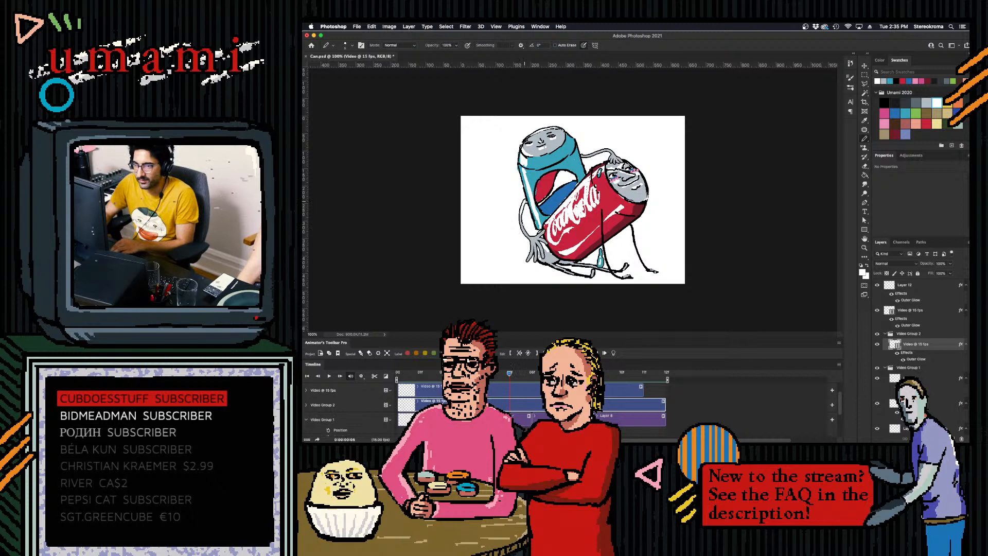
key(super+z)
key(super+z)
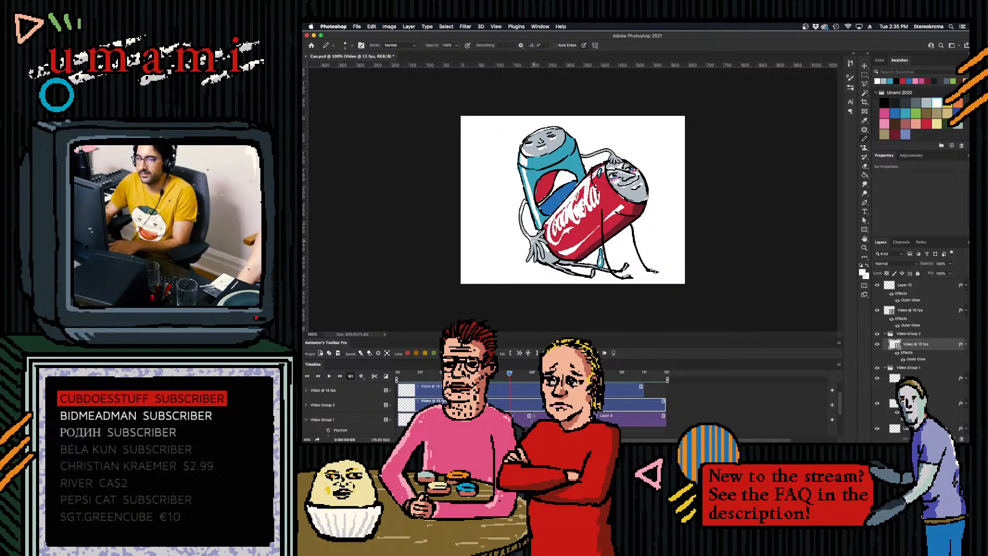
key(Right)
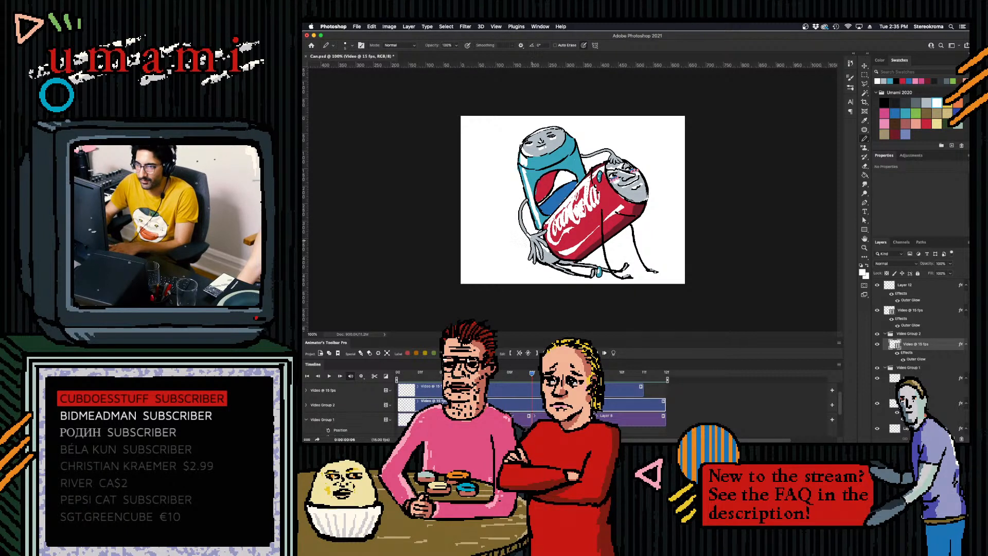
key(Right)
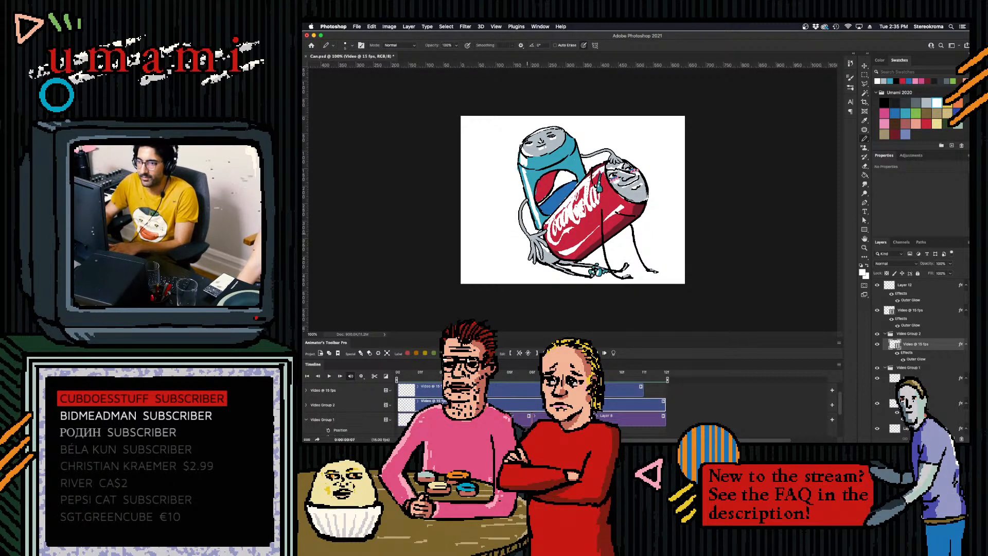
key(super+z)
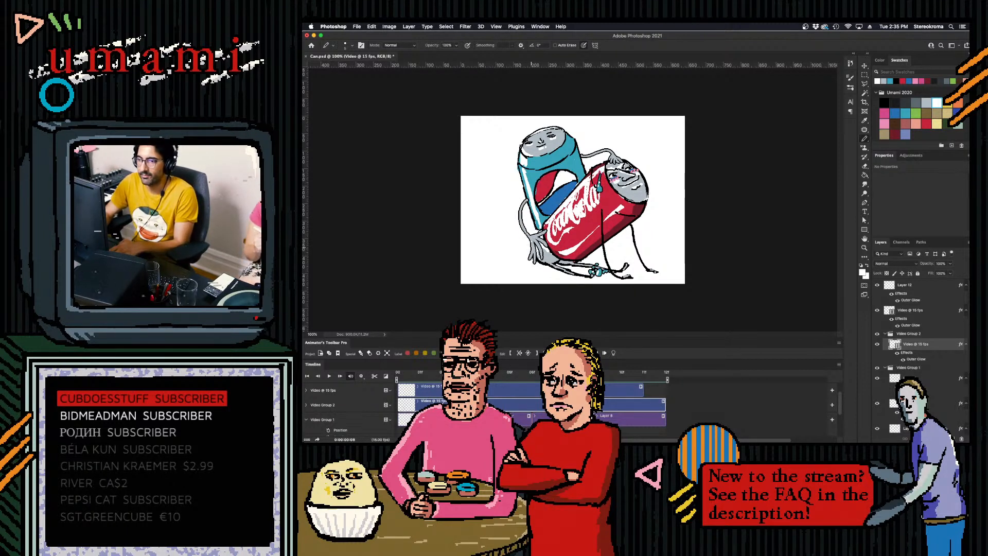
key(Right)
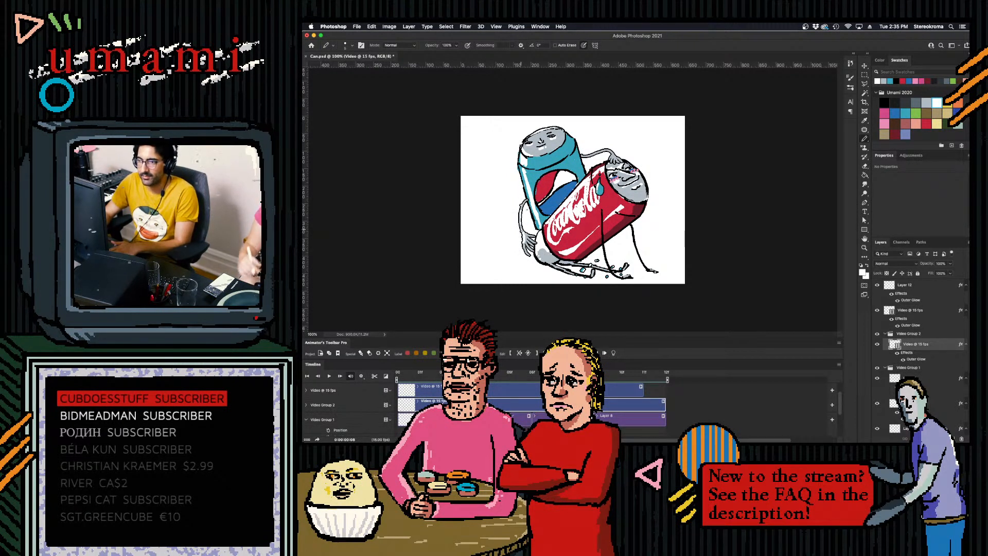
- Paint white highlights on the Pepsi can's lowered arm and fingers at 9f, undoing the strokes that miss
key(Right)
key(super+z)
key(super+z)
drag(507, 202, 505, 208)
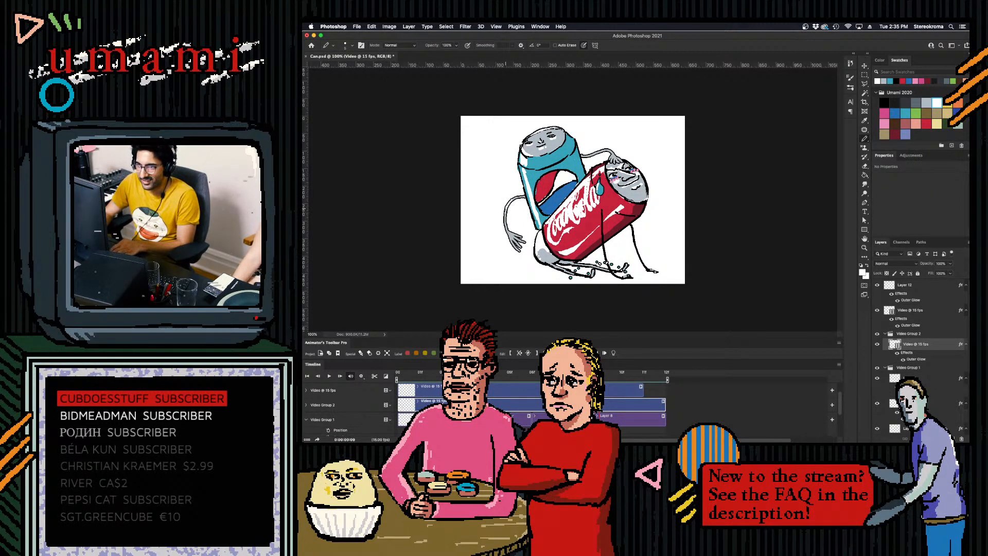
key(super+z)
drag(506, 232, 512, 244)
key(super+z)
key(super+z)
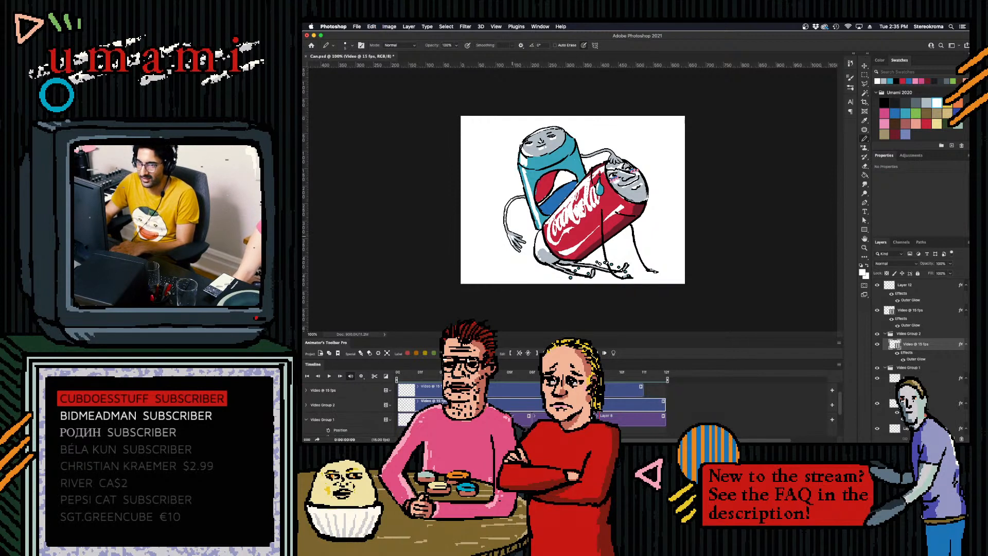
- Add the white highlights to the arm and hand on 10f and 11f, and play back the animation
key(space)
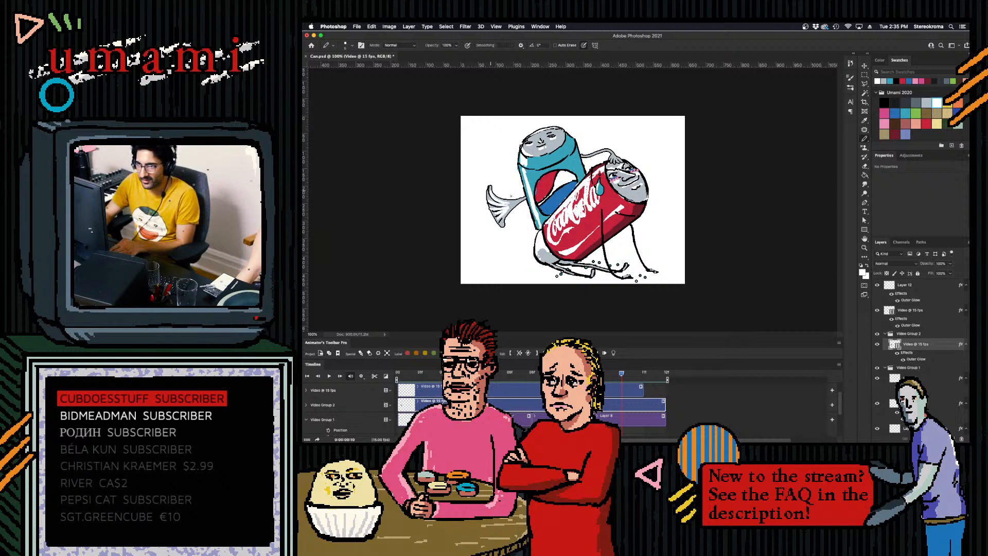
key(Right)
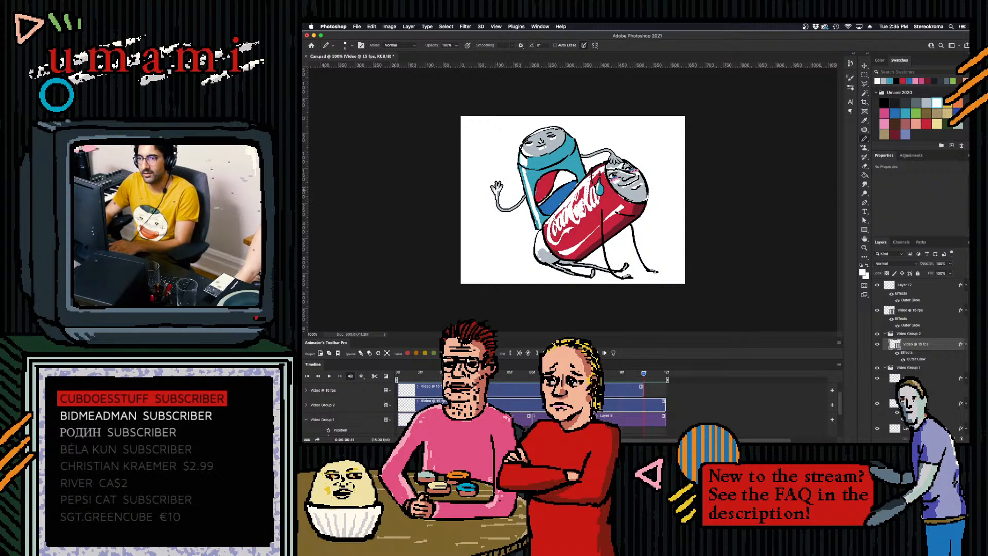
key(space)
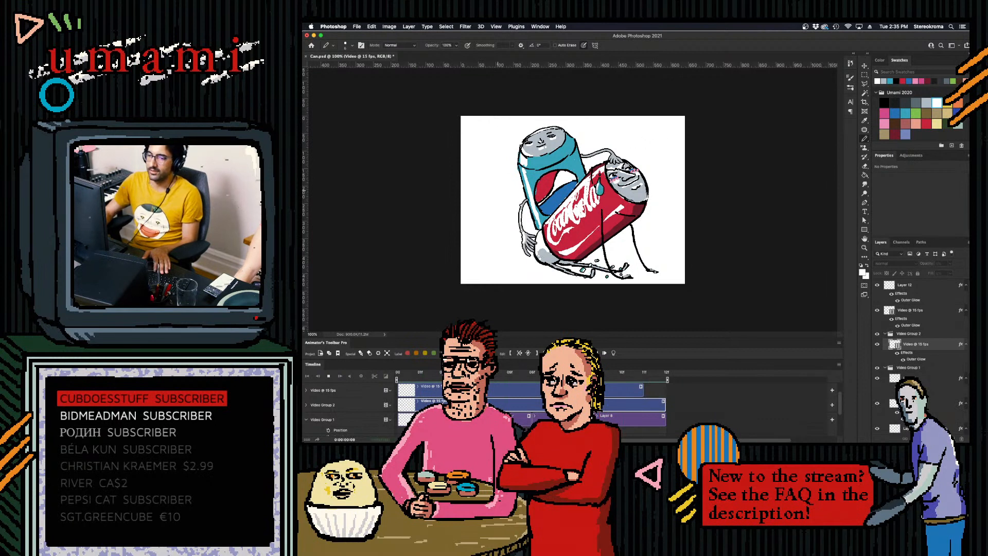
key(space)
- Paint white highlights on the Pepsi can's still arm around the Coca-Cola can on Layer 12, and play back the animation
scroll(840, 403, up, 1)
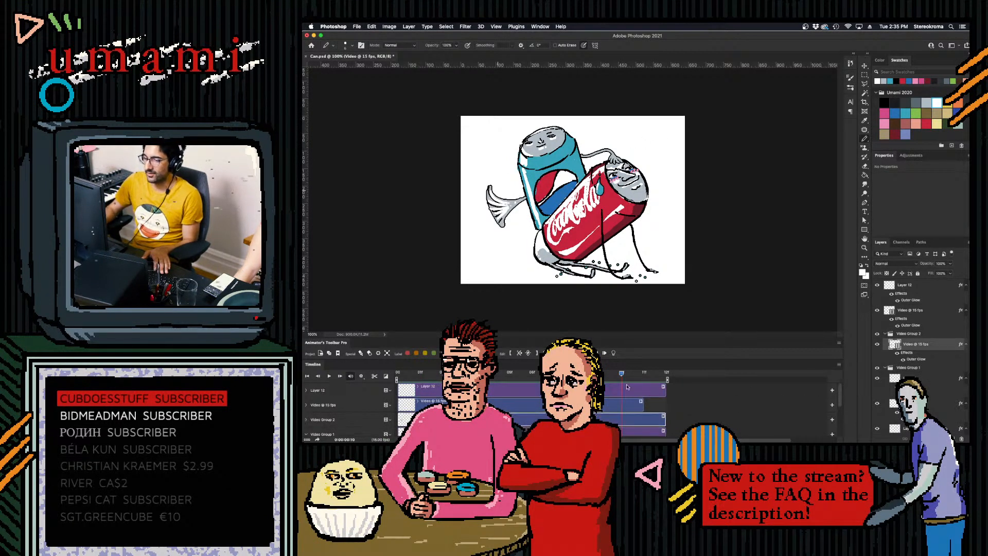
click(606, 386)
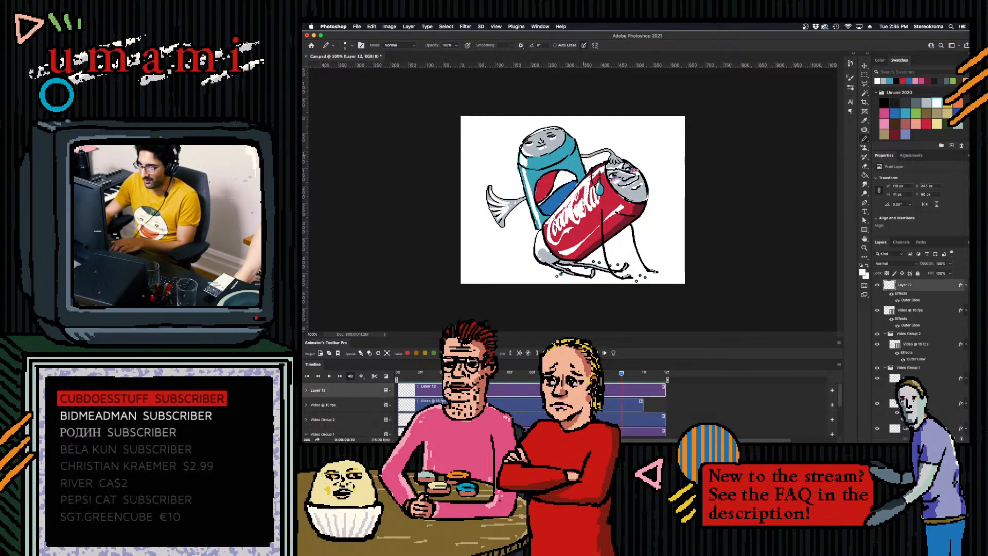
key(super+z)
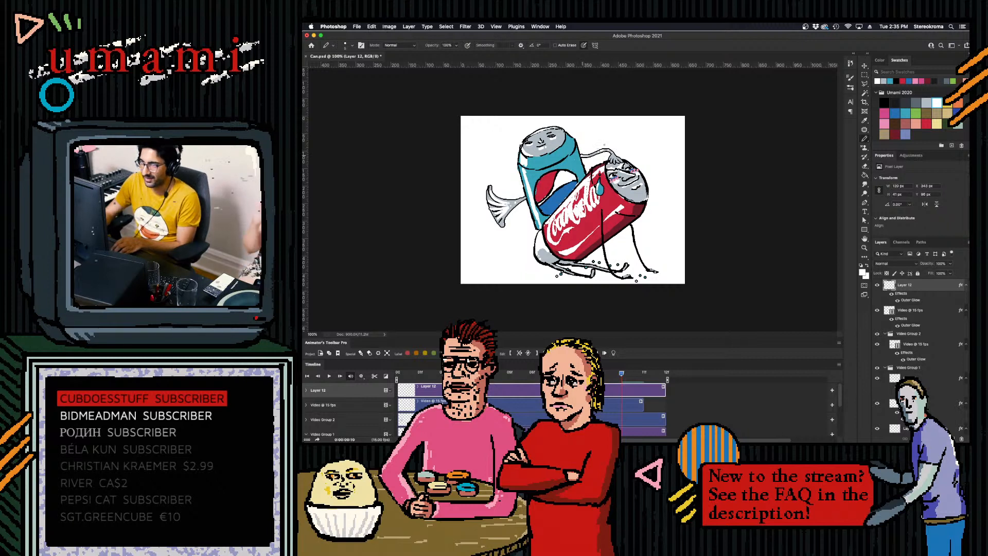
key(space)
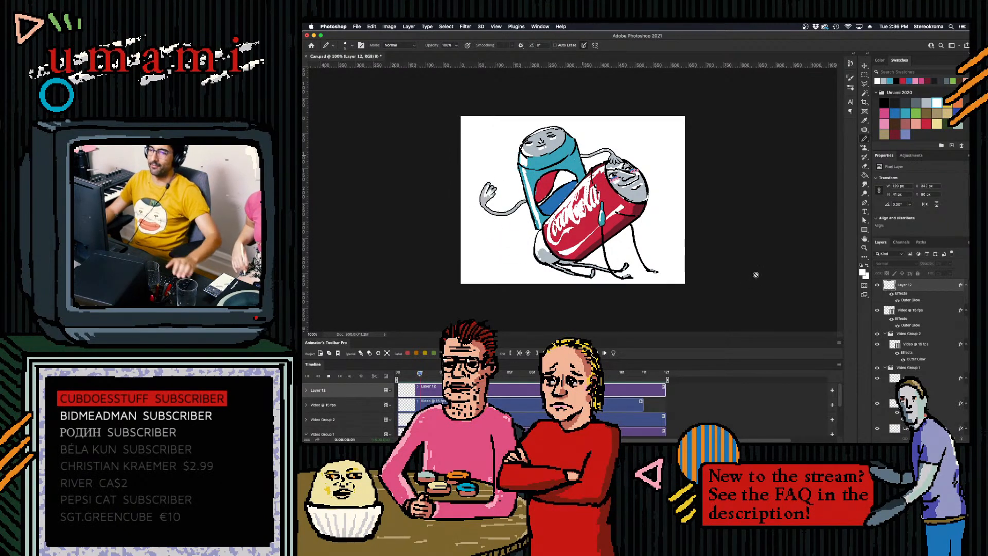
key(space)
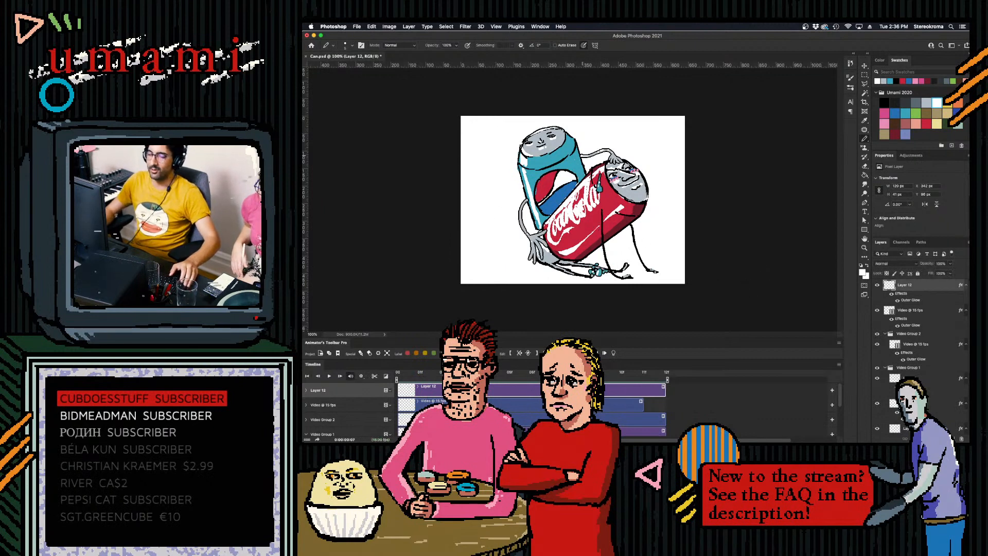
- Add a new layer on top and make it a one-frame clip at 5f
click(775, 396)
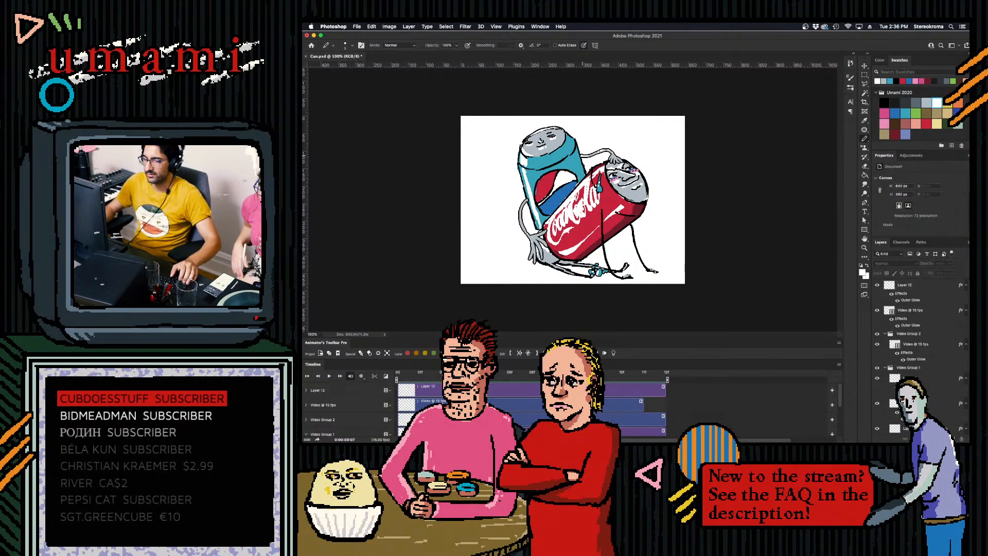
key(super+alt+shift+n)
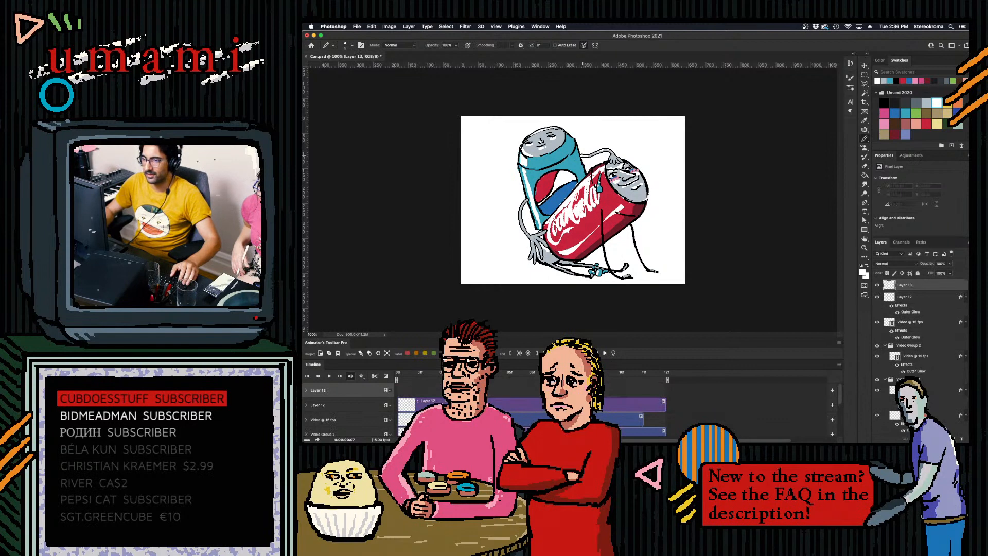
mouse_move(536, 389)
mouse_down()
mouse_move(559, 389)
mouse_move(524, 373)
mouse_move(492, 374)
mouse_move(552, 389)
mouse_move(516, 389)
mouse_up()
- Cover the Coca-Cola can's eyes with light grey at 5f and redraw them in black
click(926, 102)
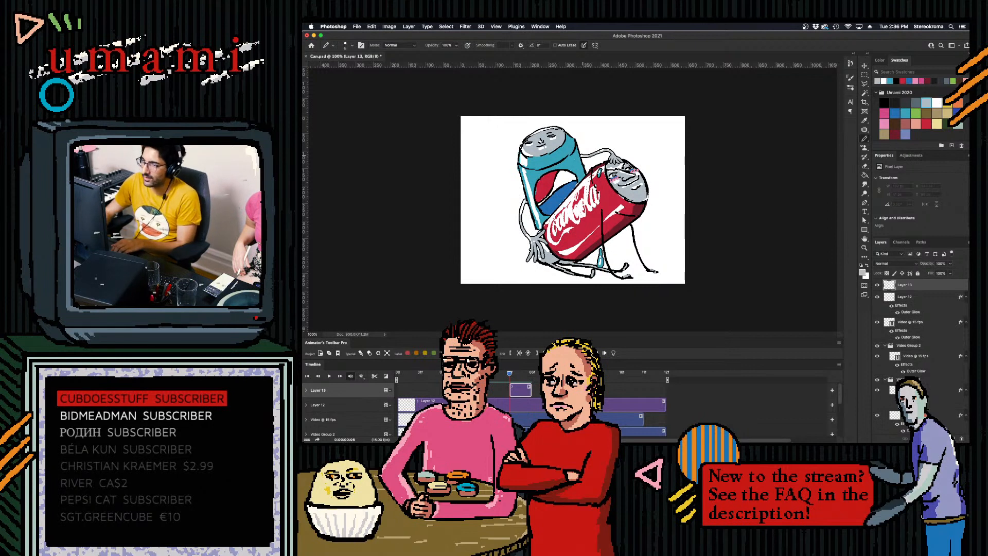
drag(610, 175, 623, 170)
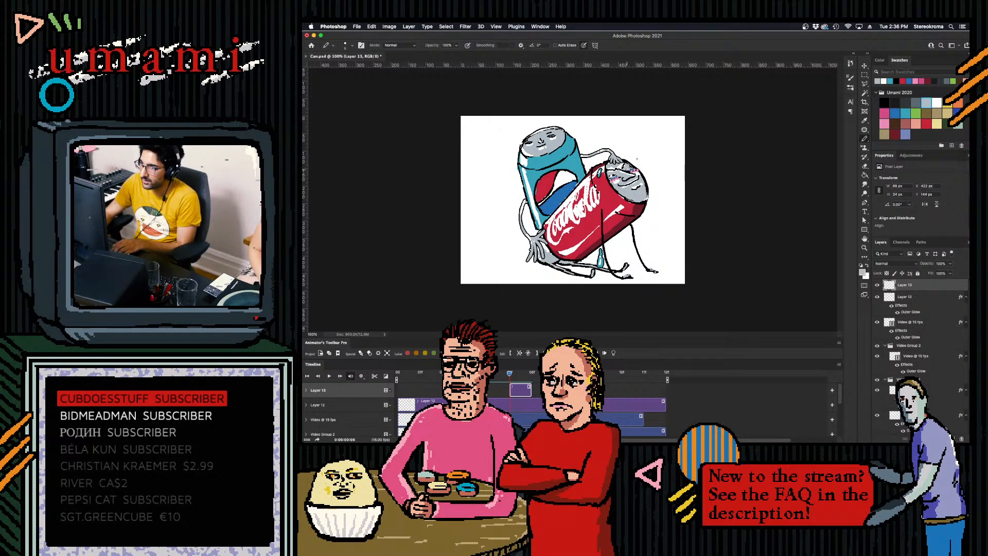
click(884, 102)
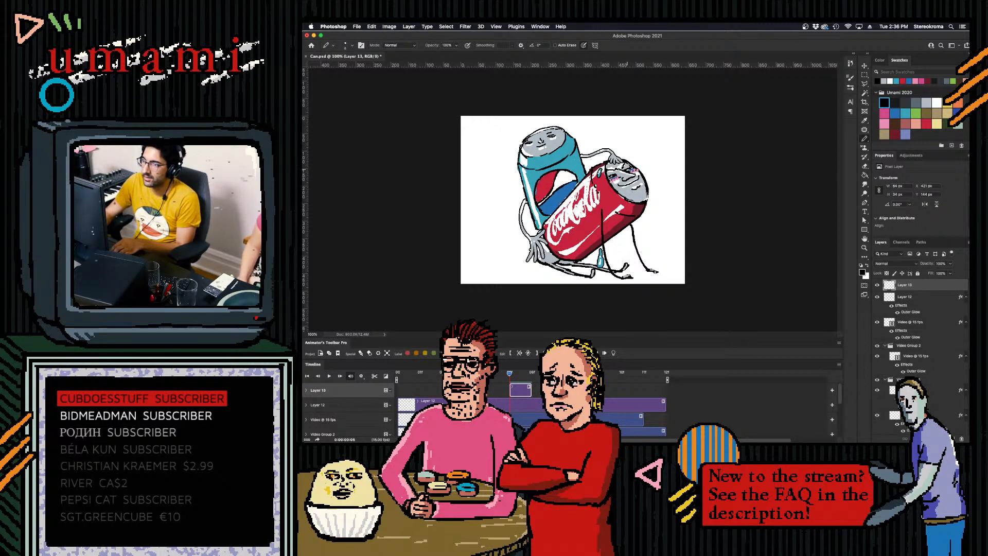
- Compare the neighbouring frames and insert a new frame after the eye drawing at 6f, creating a video group for it
key(Left)
key(Right)
key(Left)
key(Left)
click(526, 370)
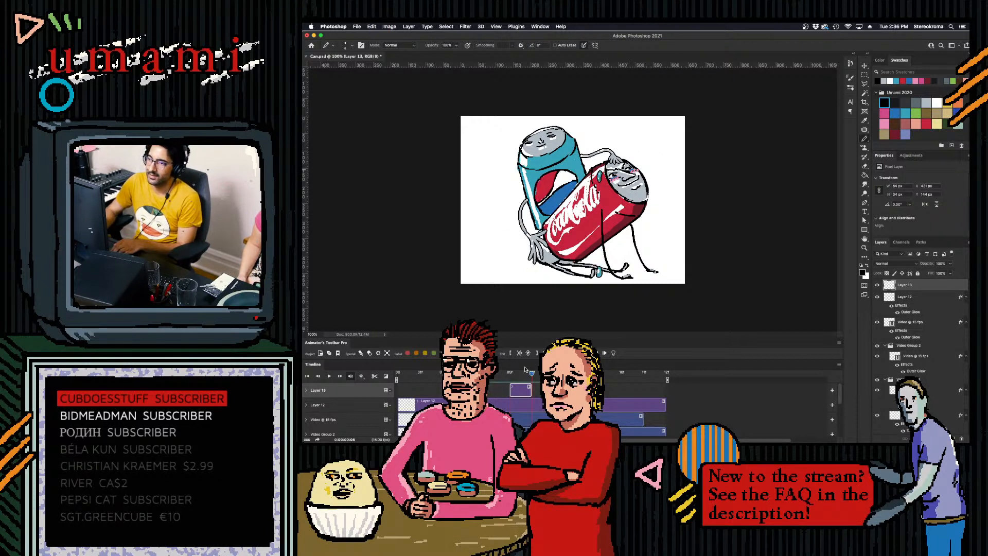
key(F2)
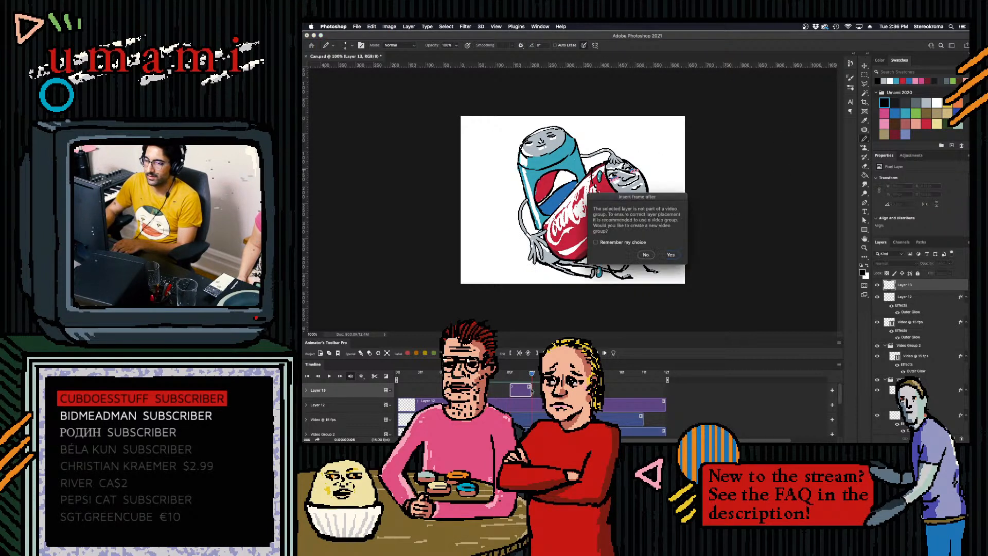
click(671, 254)
- On the new 6f frame, cover the Coca-Cola can's eyes with light grey and redraw them in black, undoing stray strokes
click(926, 113)
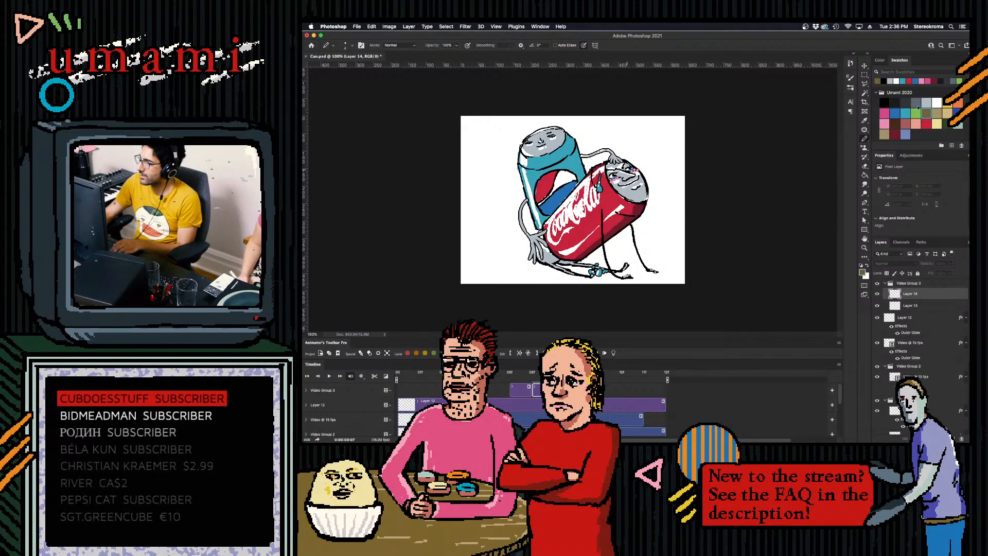
click(927, 102)
click(538, 353)
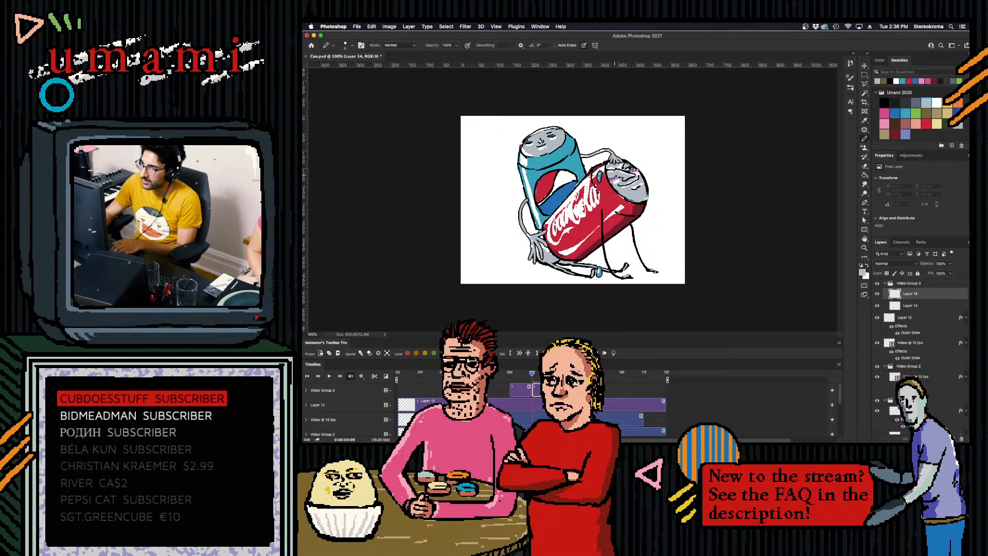
drag(628, 168, 630, 167)
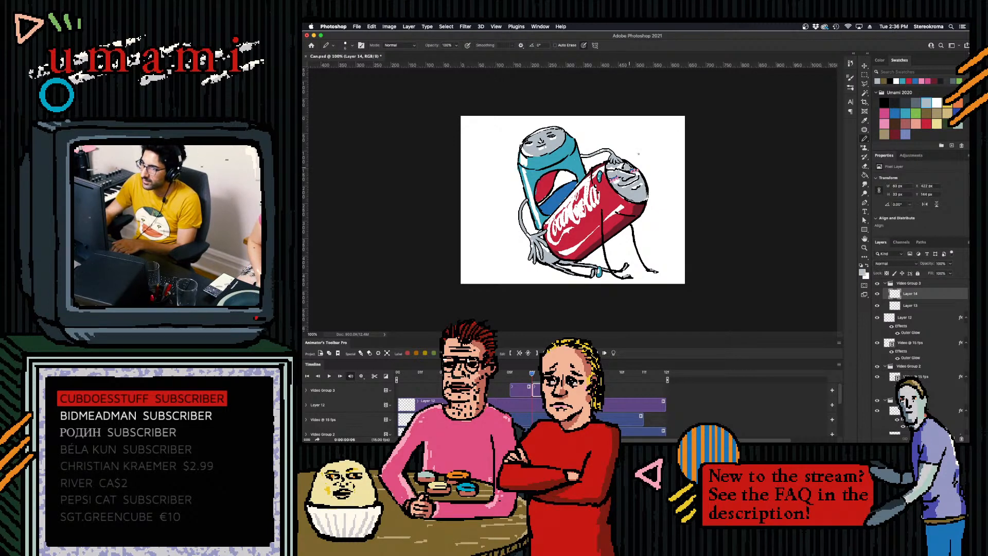
click(885, 102)
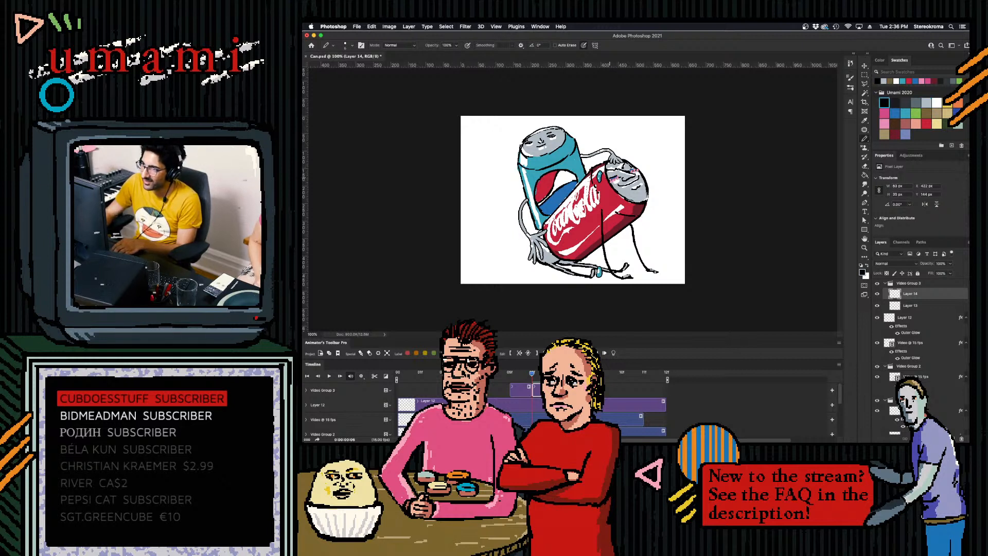
key(super+z)
key(super+z)
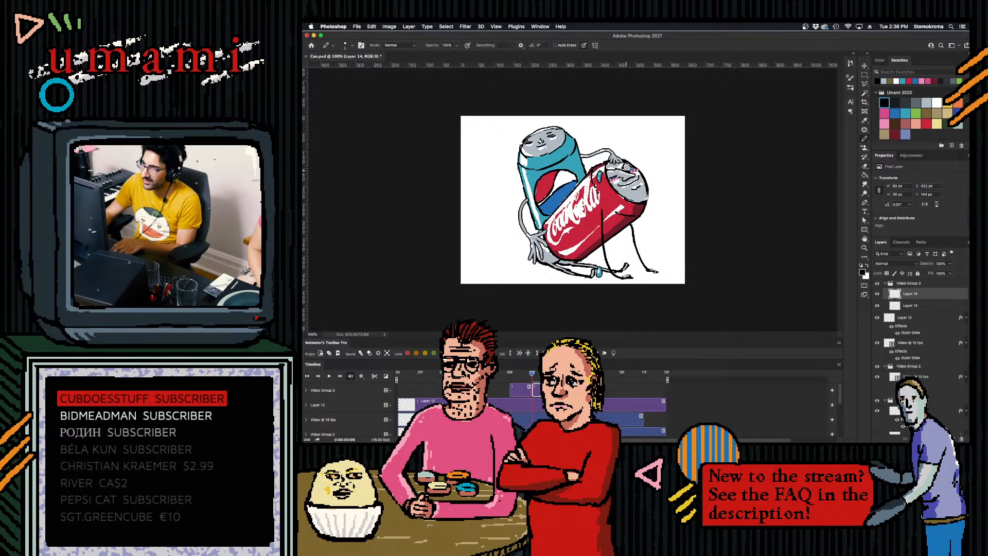
- Extend the 6f eye drawing's clip to 10f and place a newly inserted blank frame after it in the video group
drag(554, 390, 621, 390)
click(520, 390)
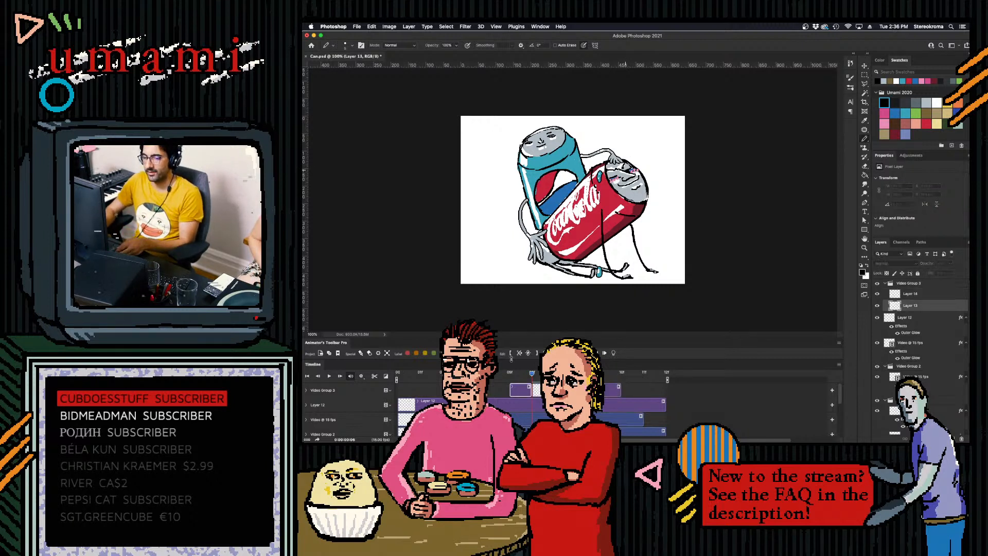
key(F3)
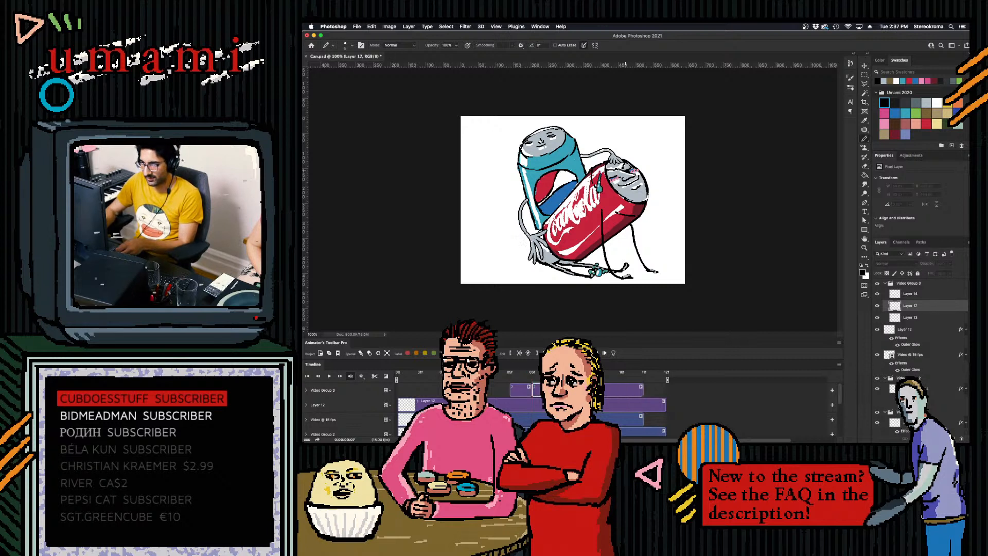
drag(606, 389, 633, 381)
- Play back the animation several times to check the timing of the Coca-Cola can's eye movement
key(space)
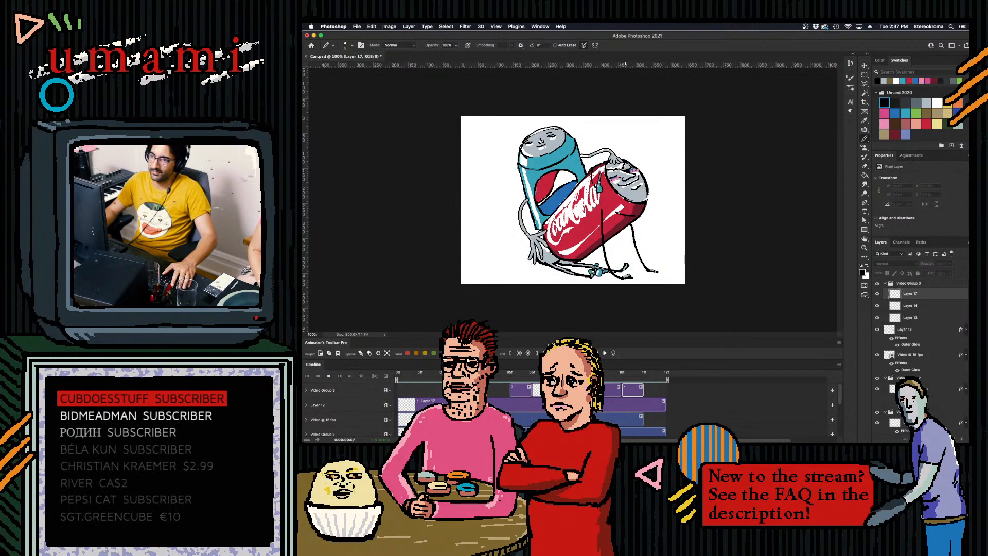
key(space)
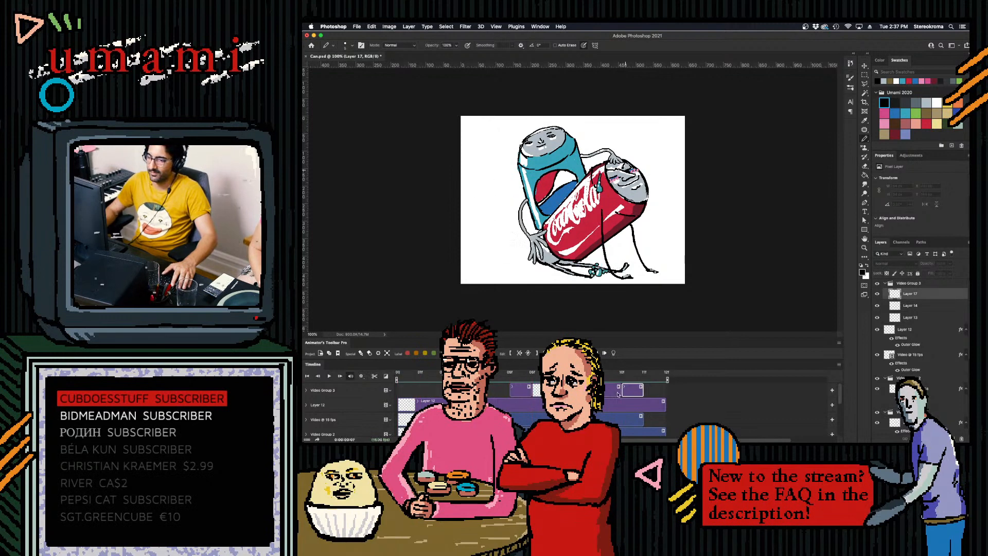
key(space)
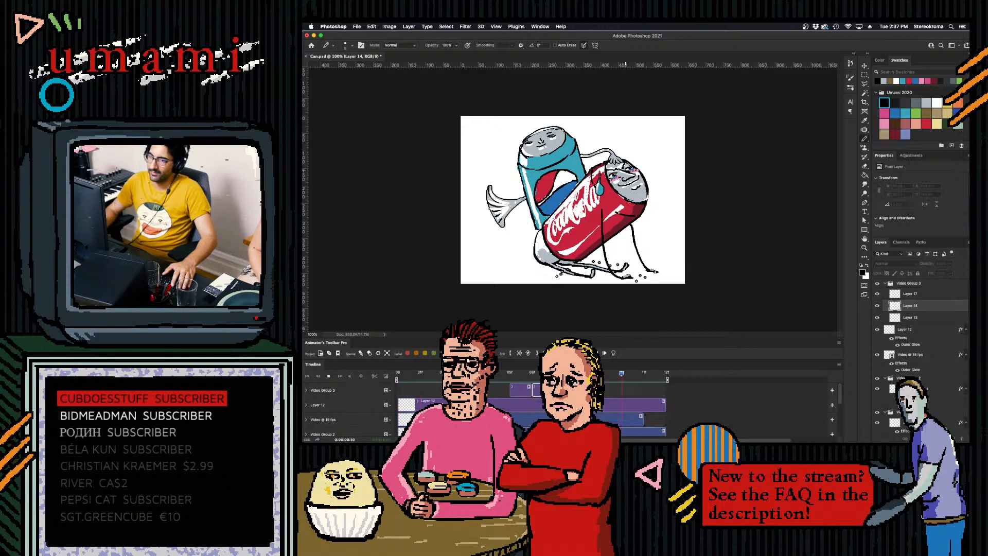
key(space)
key(space)
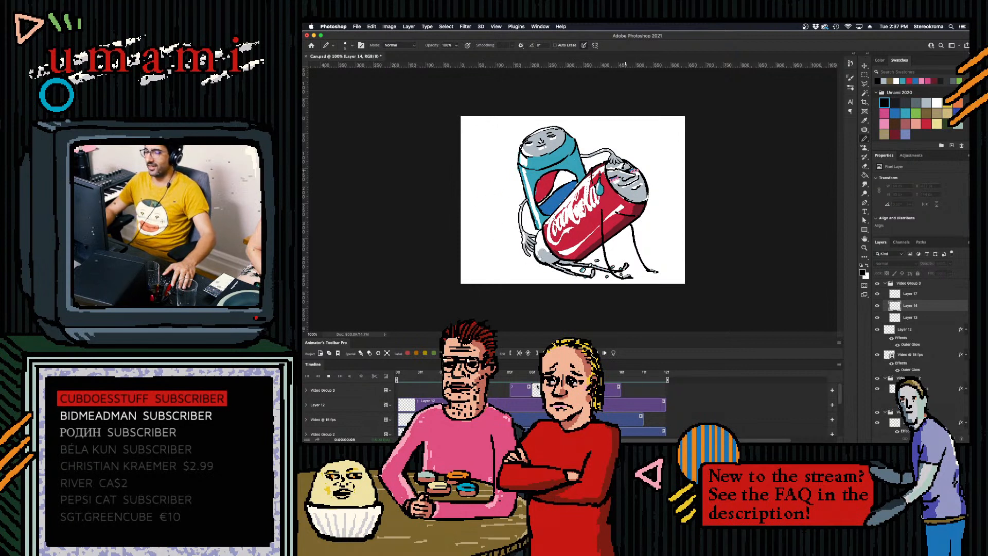
key(space)
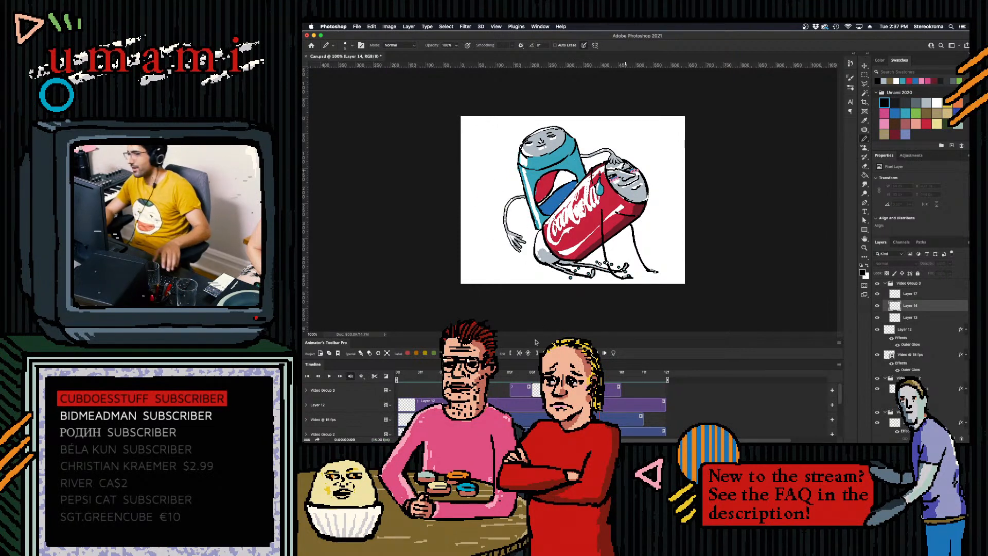
key(space)
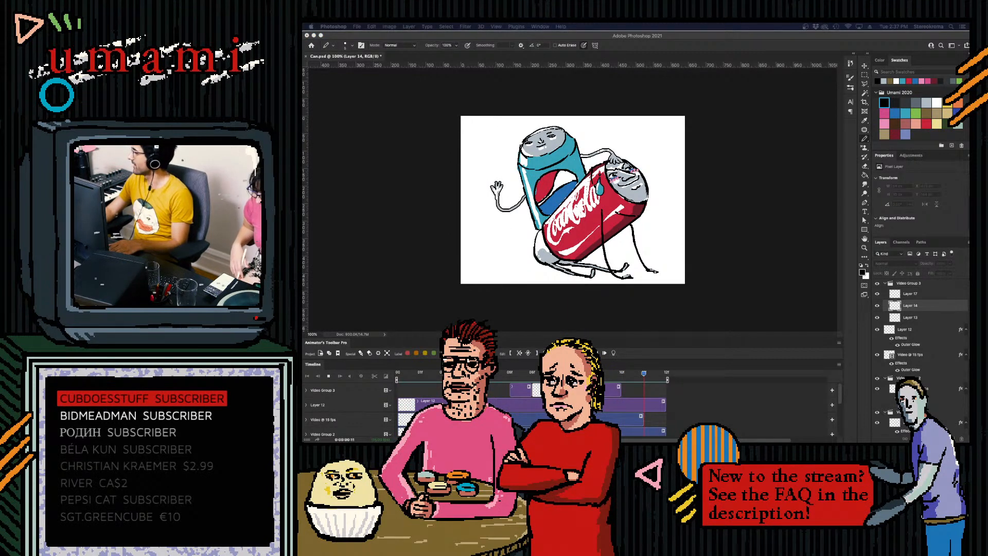
- Add a new layer on top at 6f and compare the neighbouring frames of the Pepsi can's arm
click(691, 400)
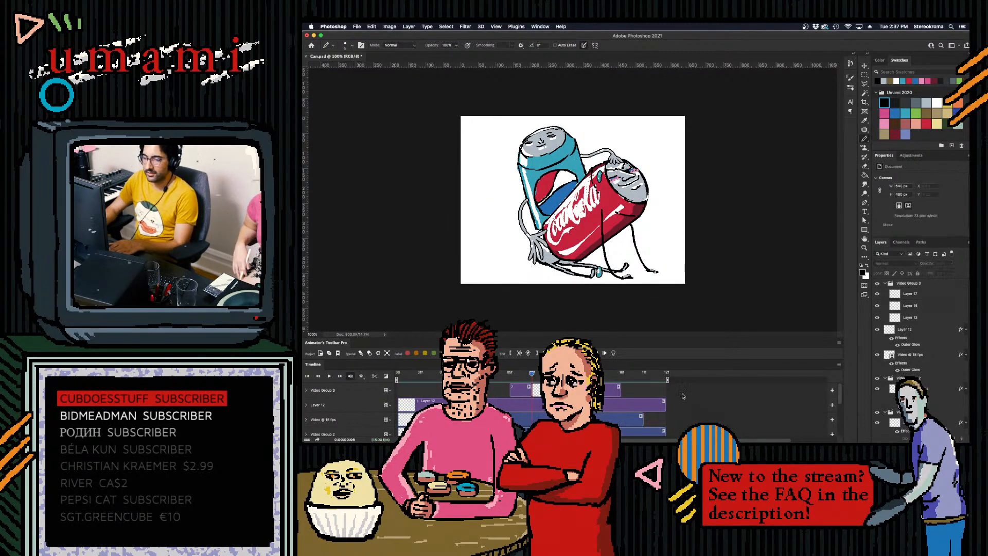
key(alt+shift+super+n)
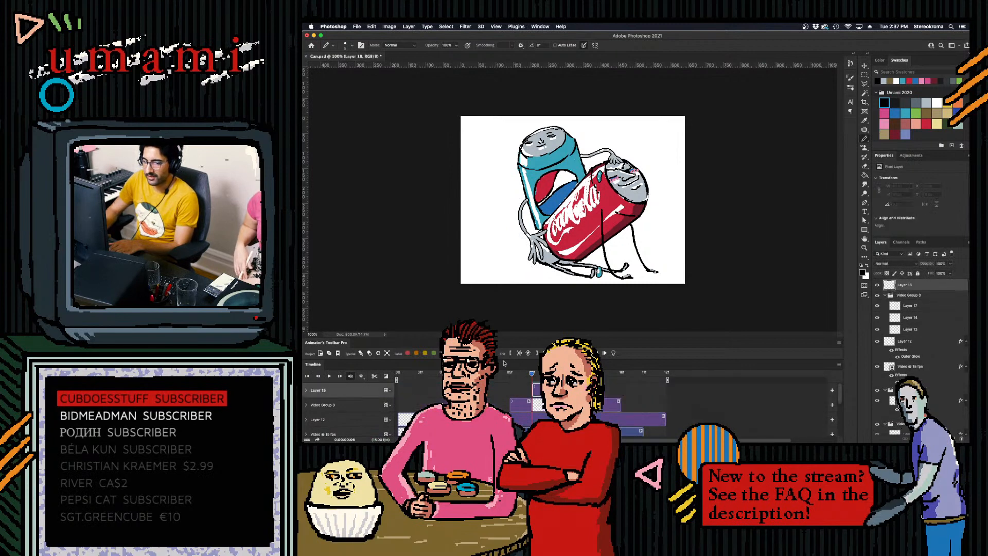
key(Left)
key(Left)
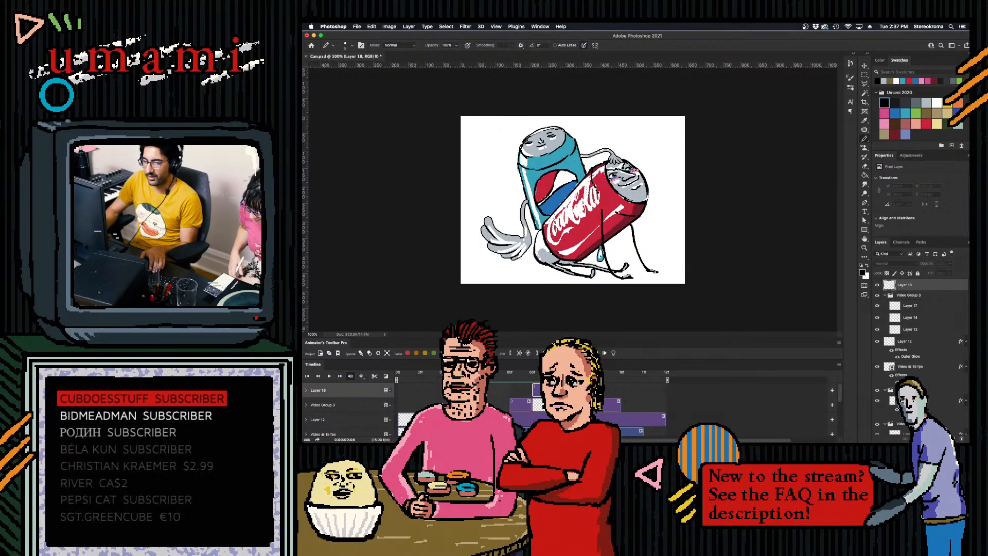
key(Right)
key(Right)
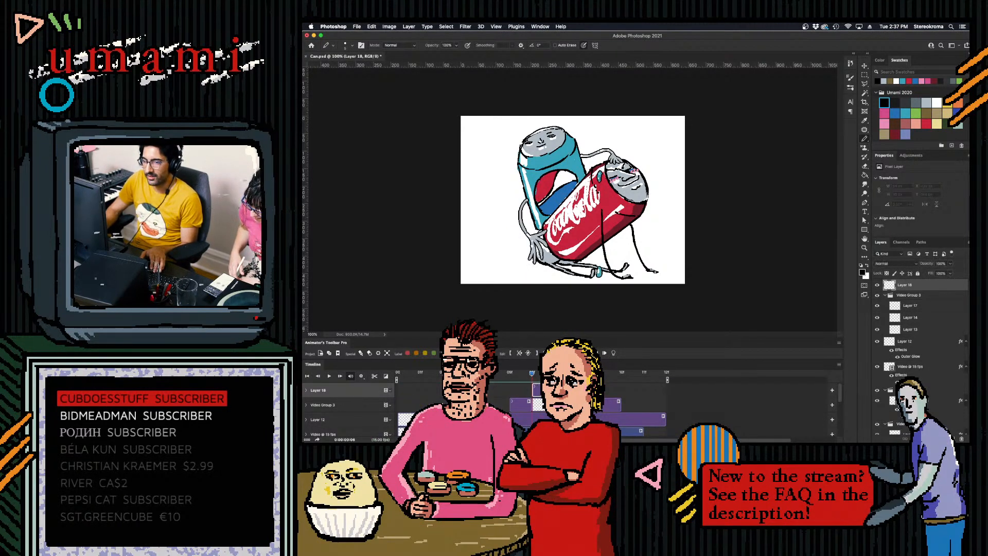
mouse_move(533, 378)
mouse_down()
mouse_move(490, 379)
mouse_move(524, 379)
mouse_up()
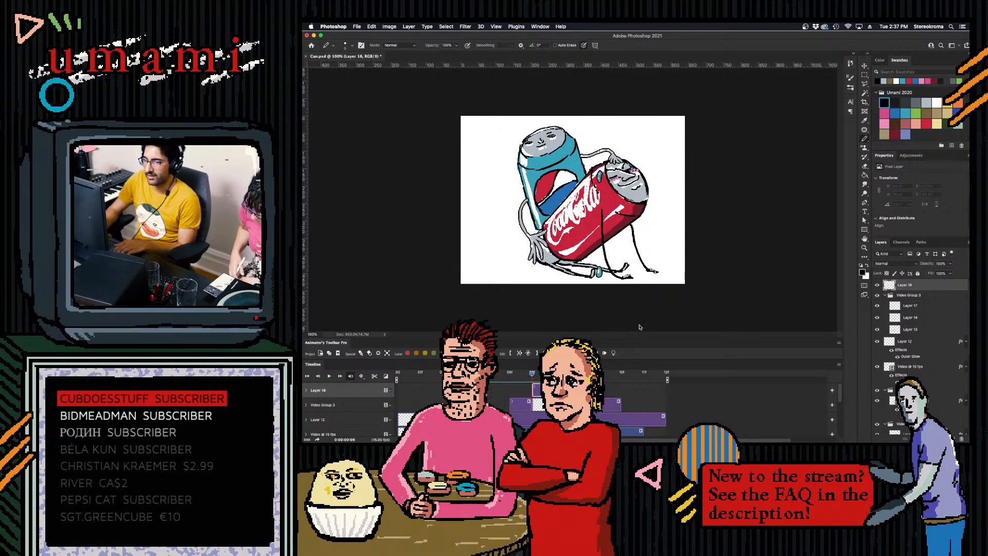
- Try touching up the Pepsi can's hand beside the Coca-Cola can at 6f with light grey and white strokes
click(926, 103)
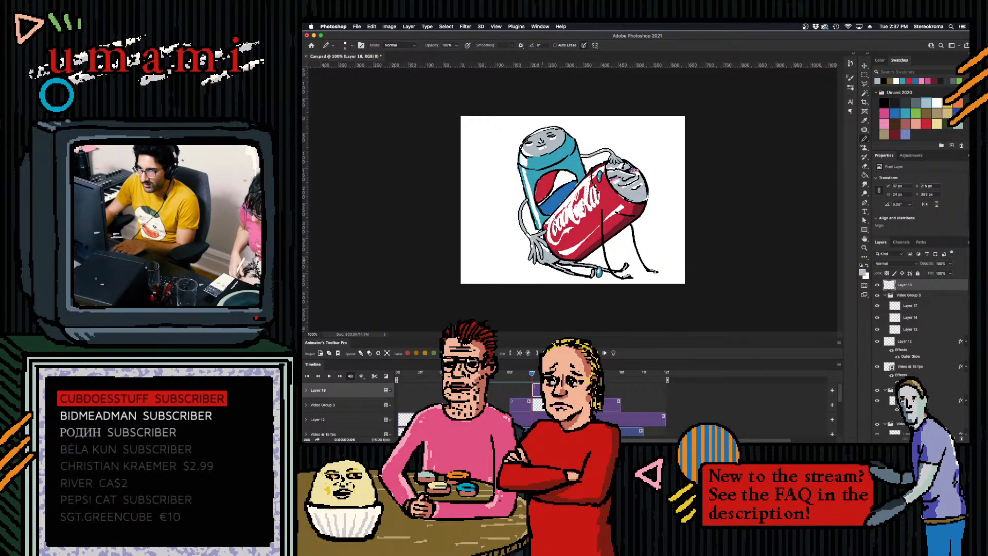
click(937, 103)
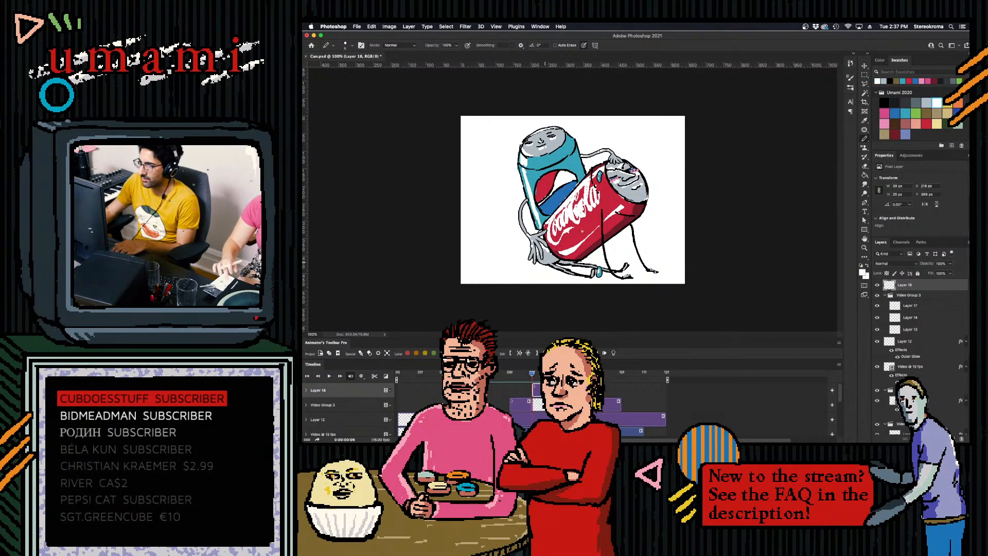
key(super+z)
drag(539, 257, 545, 251)
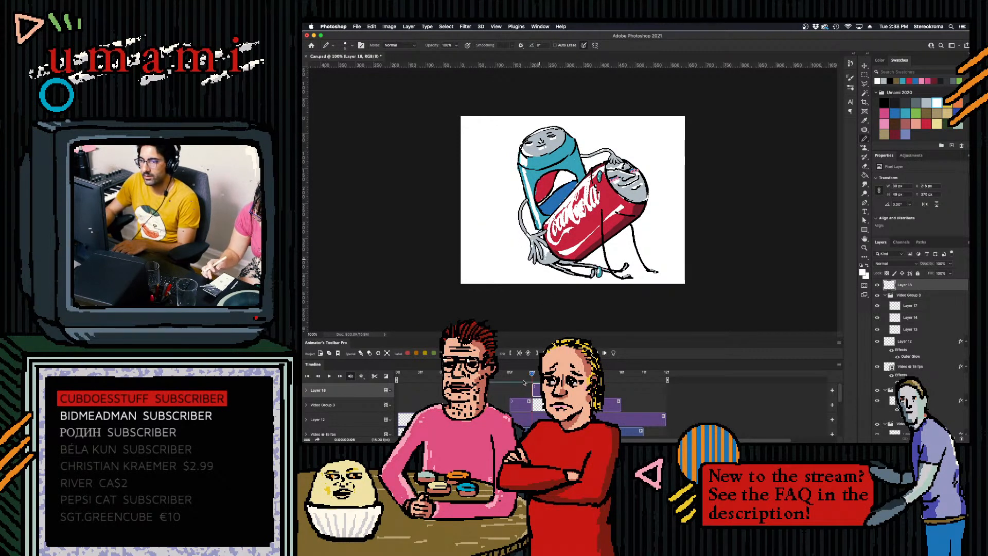
- Extend the hand touch-up layer's clip towards the end of the timeline and step through the adjacent frames
drag(555, 391, 577, 390)
key(Right)
key(Right)
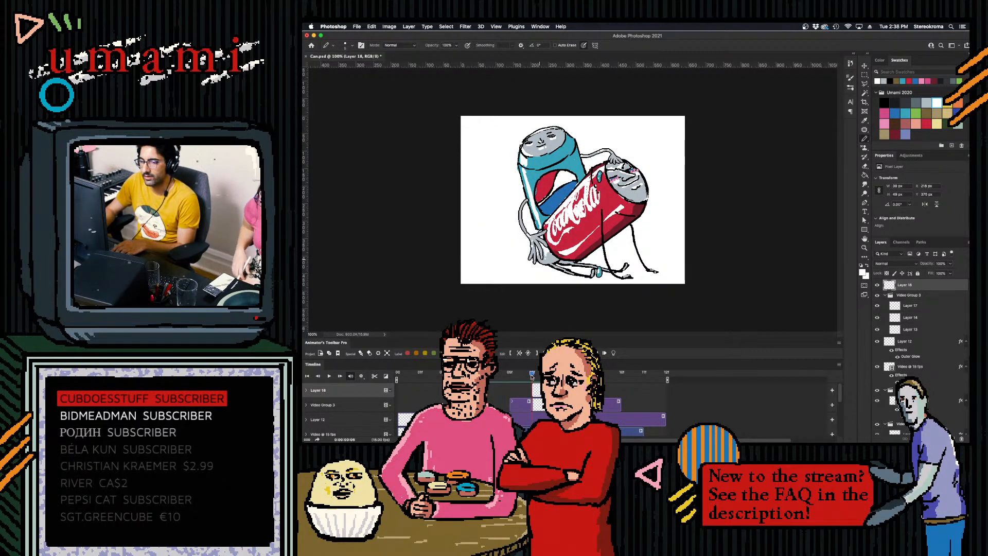
key(Left)
key(Right)
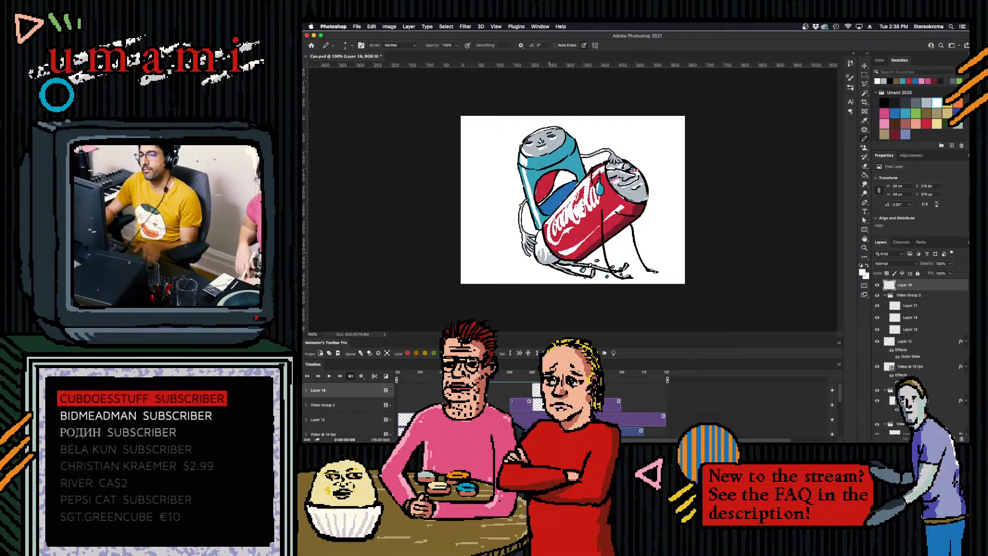
- Play back the animation with the hand touch-up and delete the touch-up layer
key(space)
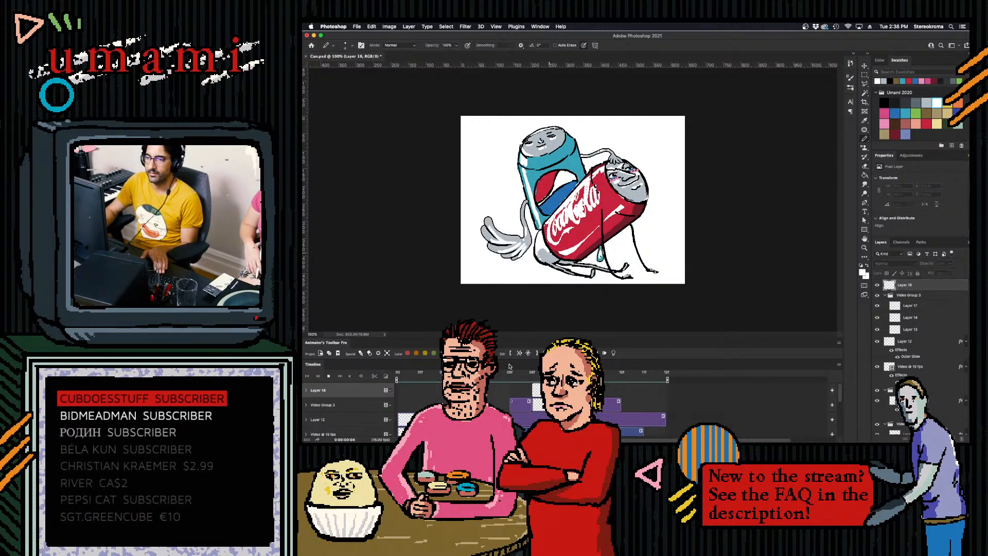
key(space)
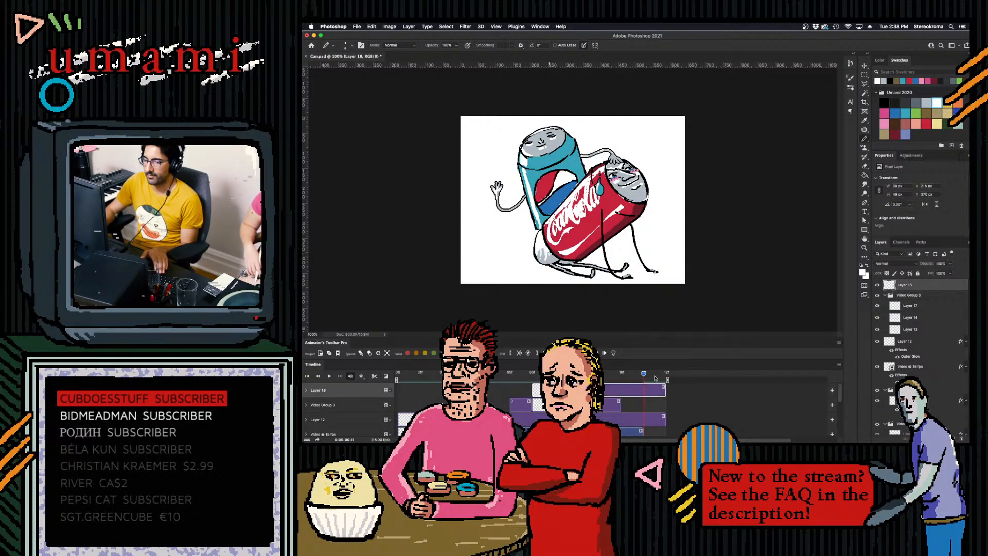
key(space)
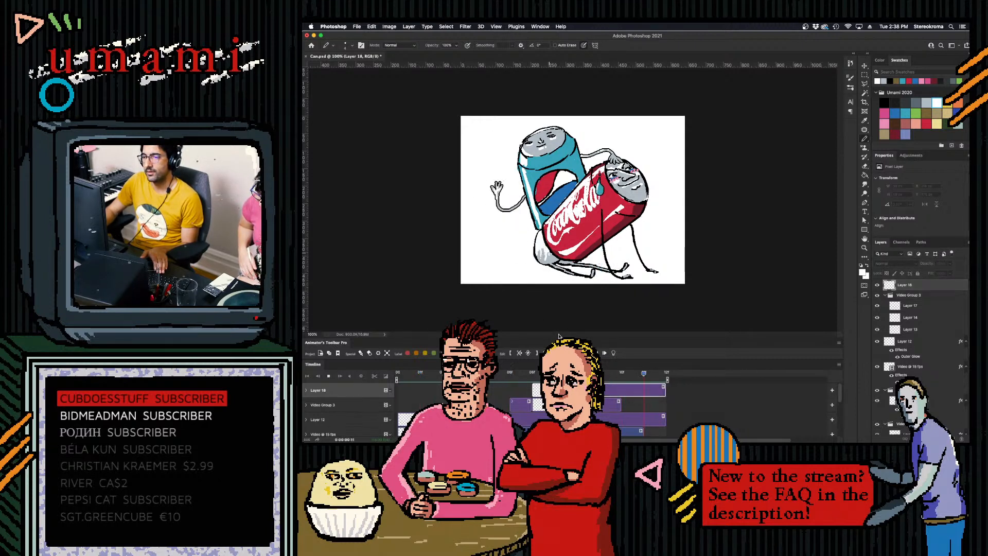
key(space)
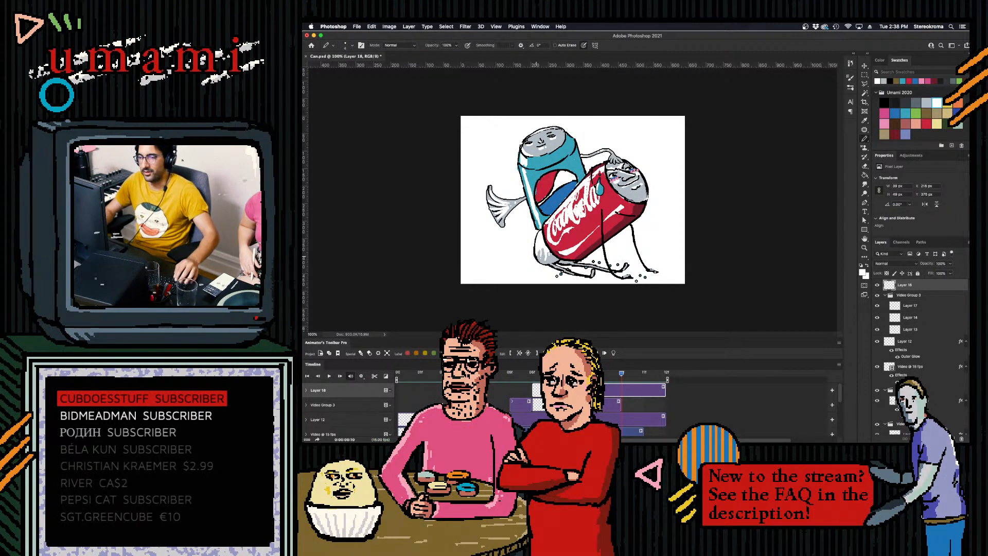
key(space)
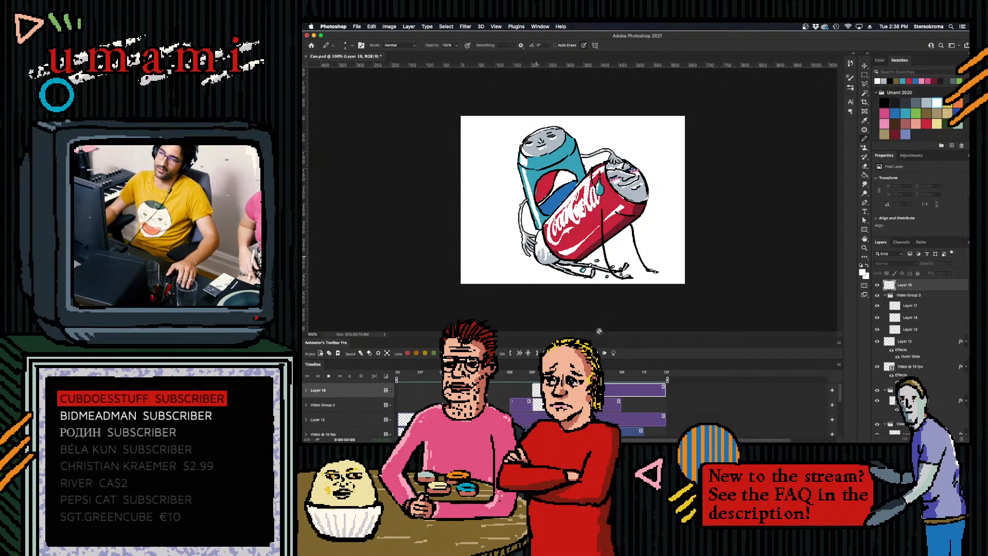
key(space)
key(Delete)
- Insert a new frame after the coke layer, creating a video group for it, and move the new clip to 6f
drag(599, 372, 499, 368)
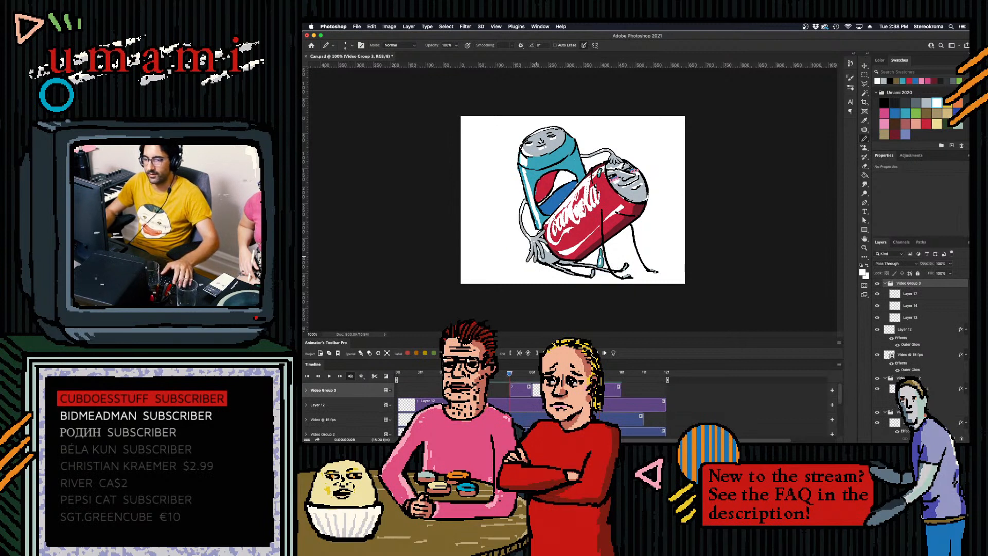
click(809, 406)
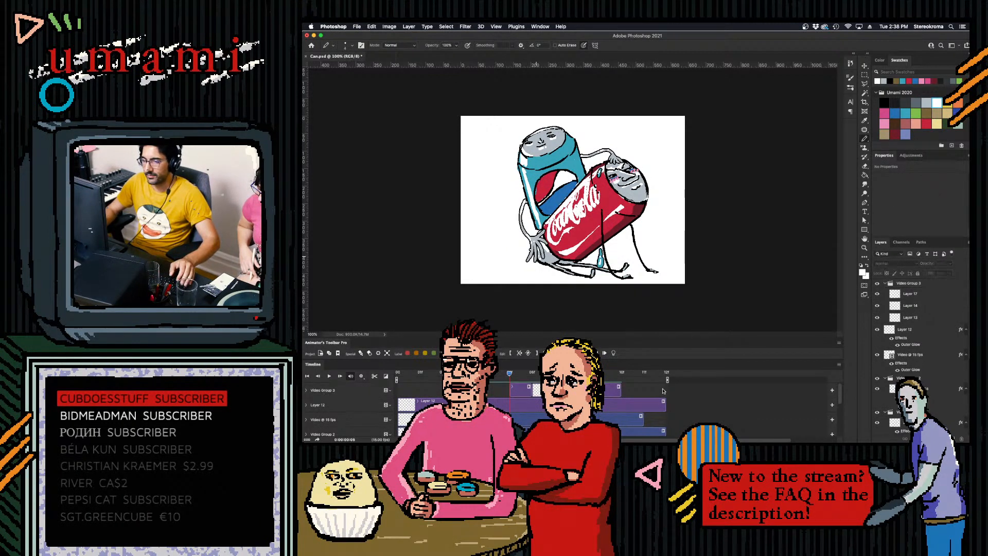
drag(840, 395, 840, 424)
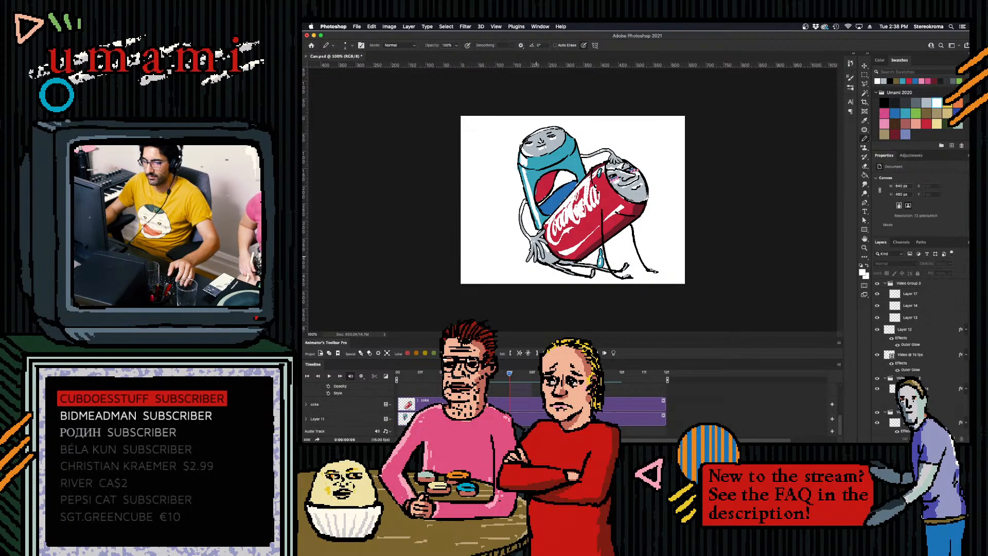
click(554, 404)
click(479, 353)
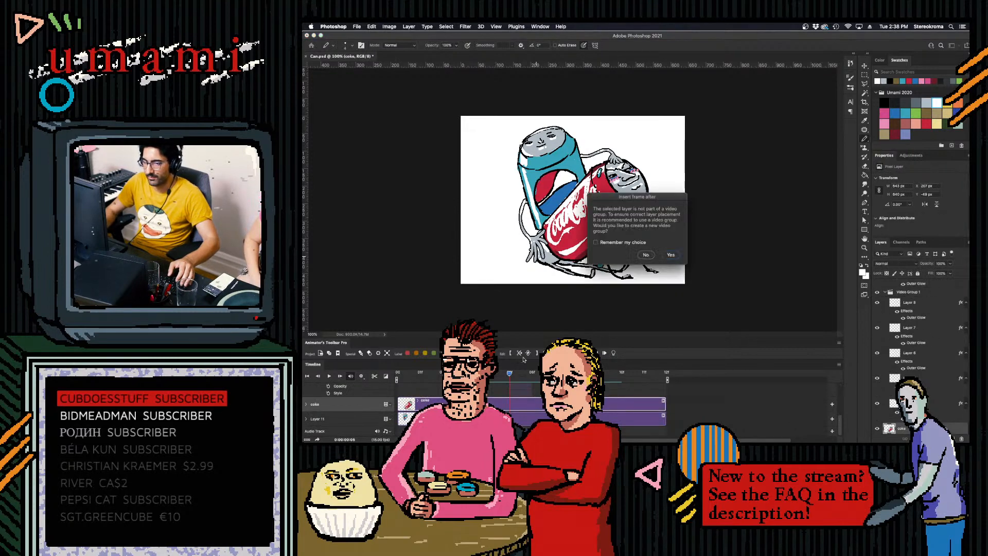
click(668, 256)
drag(676, 397, 698, 397)
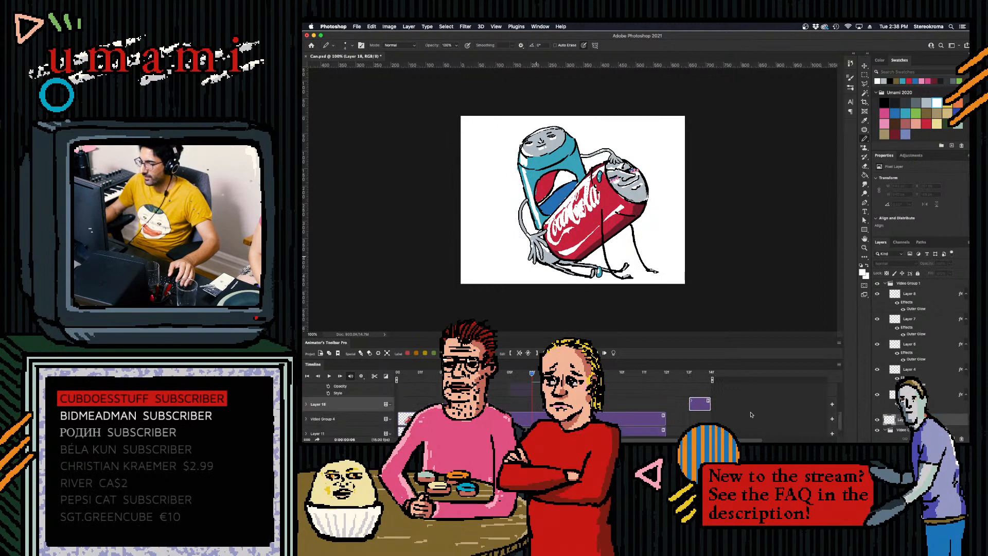
drag(695, 404, 537, 404)
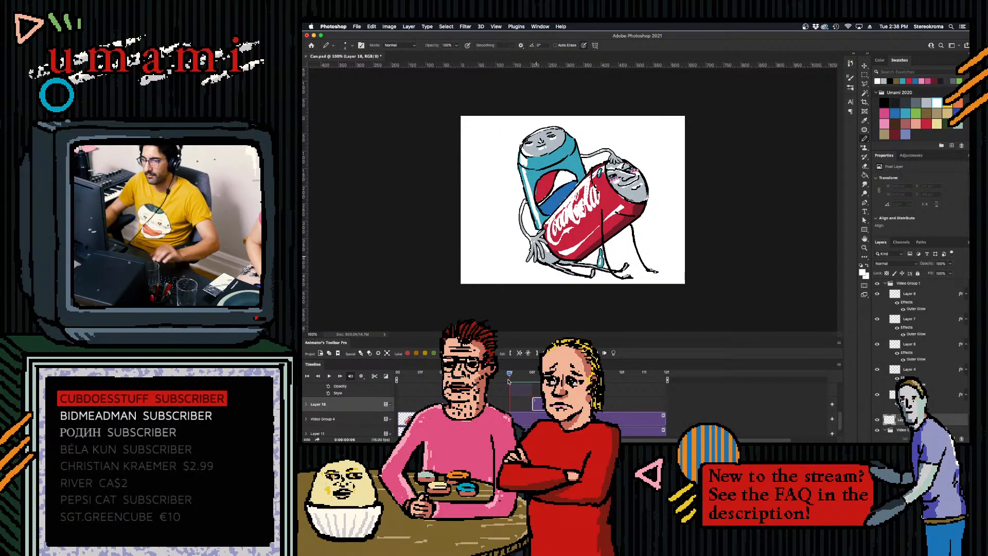
- Move the new clip one frame along the timeline and draw pink slap-mark strokes near the base of the Coca-Cola can
click(885, 124)
click(882, 114)
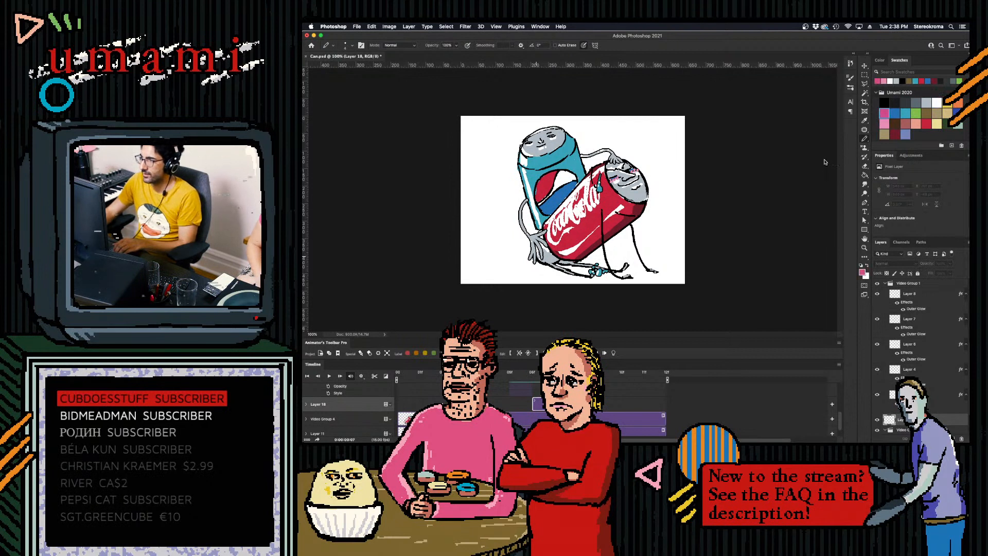
drag(546, 404, 568, 404)
key(Right)
key(Left)
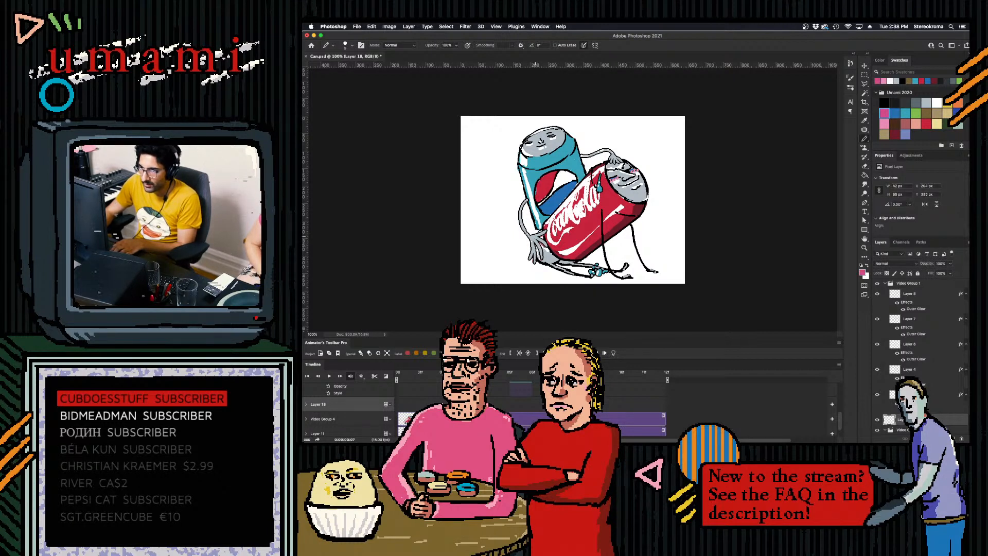
drag(536, 236, 530, 243)
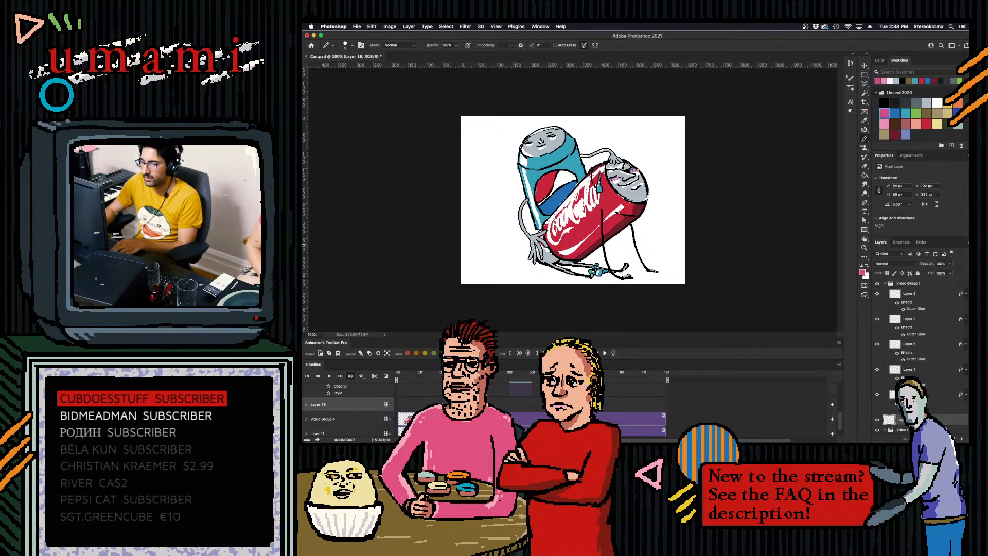
drag(546, 234, 532, 260)
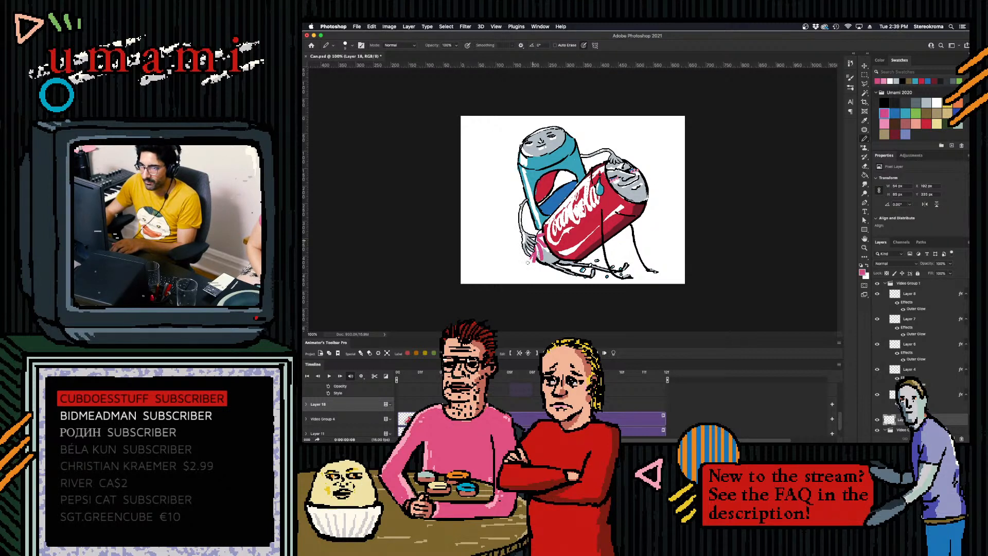
drag(533, 252, 532, 262)
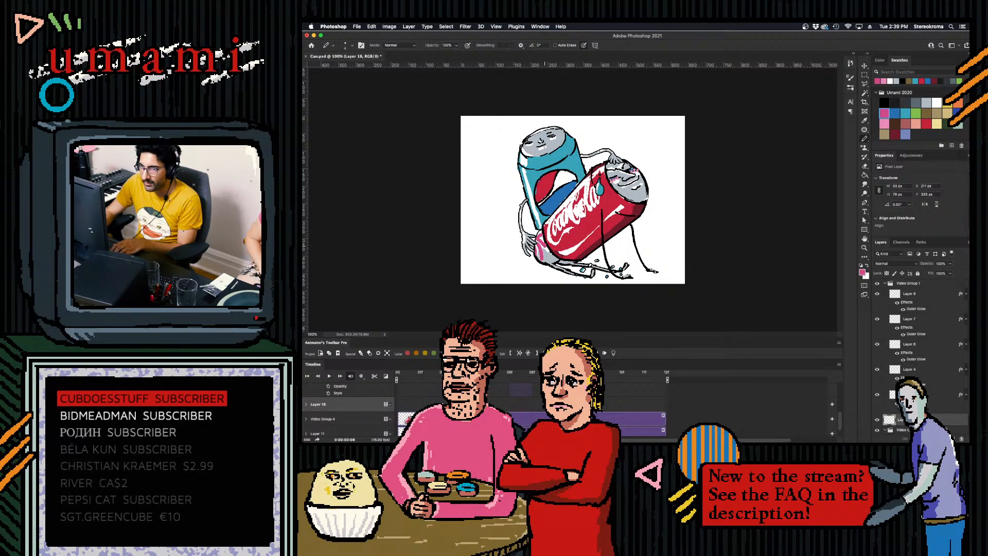
- Step through the adjacent frames and insert a new frame after the slap-mark drawing
key(Left)
key(Right)
key(Right)
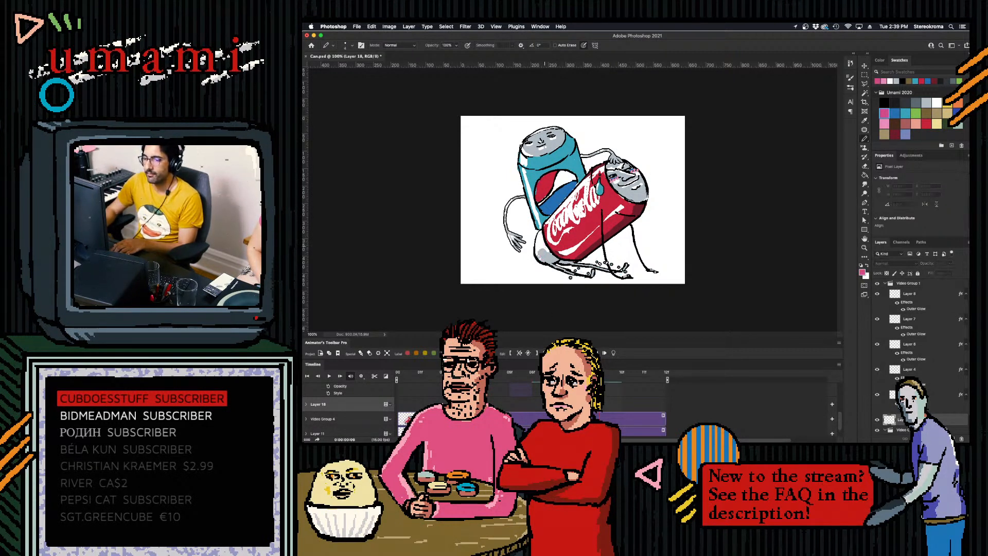
key(F2)
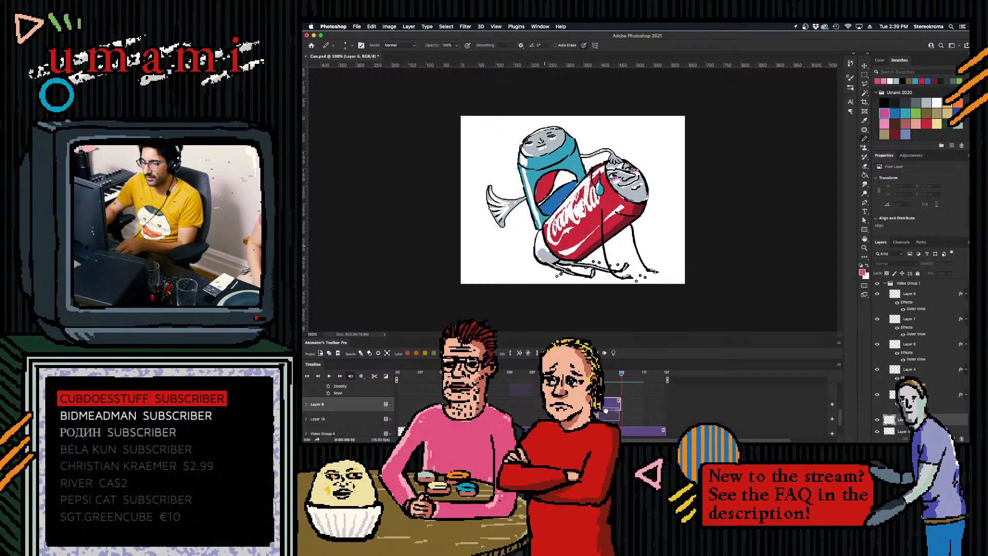
key(Left)
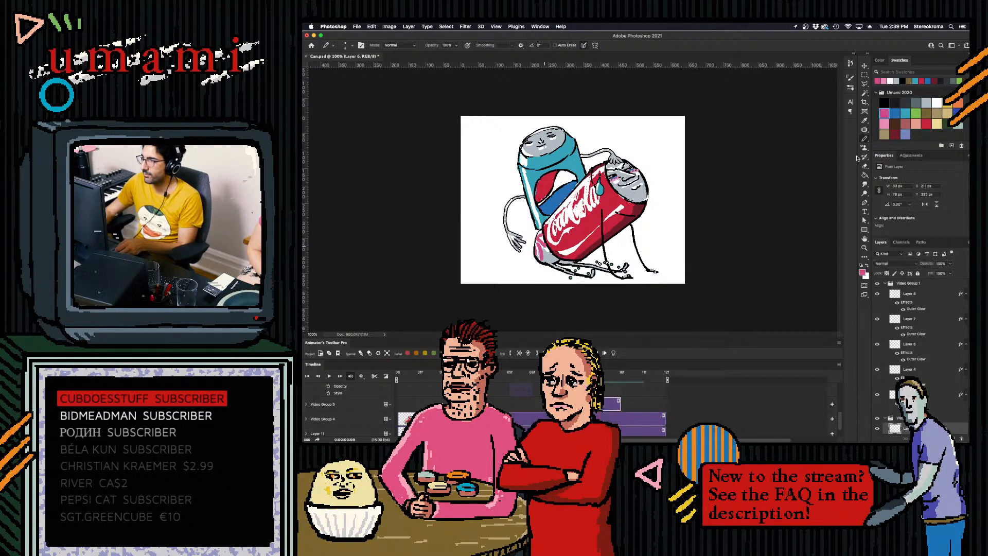
- Fill the pink slap mark on the Coca-Cola can with light pink, and fill the mark at 10f with white
click(865, 175)
click(884, 123)
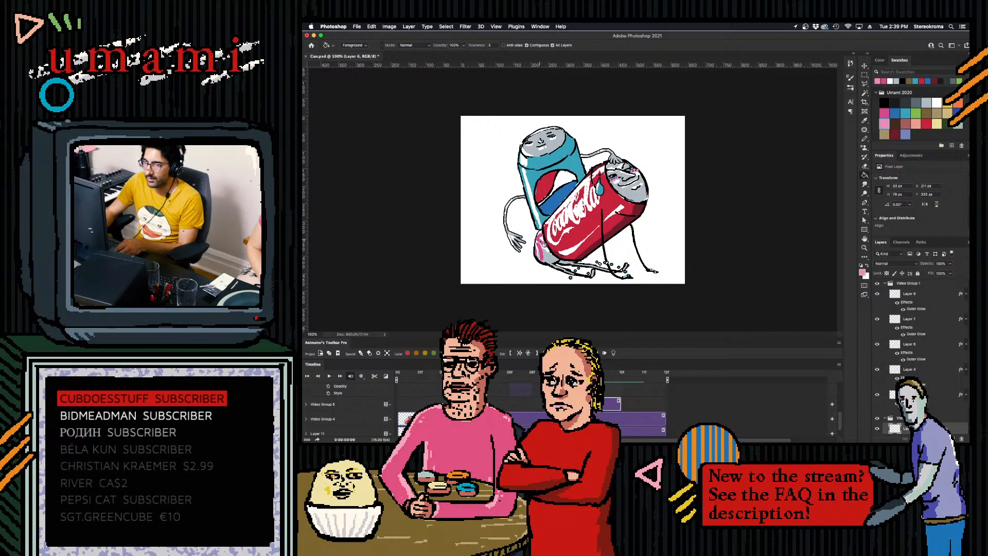
click(543, 253)
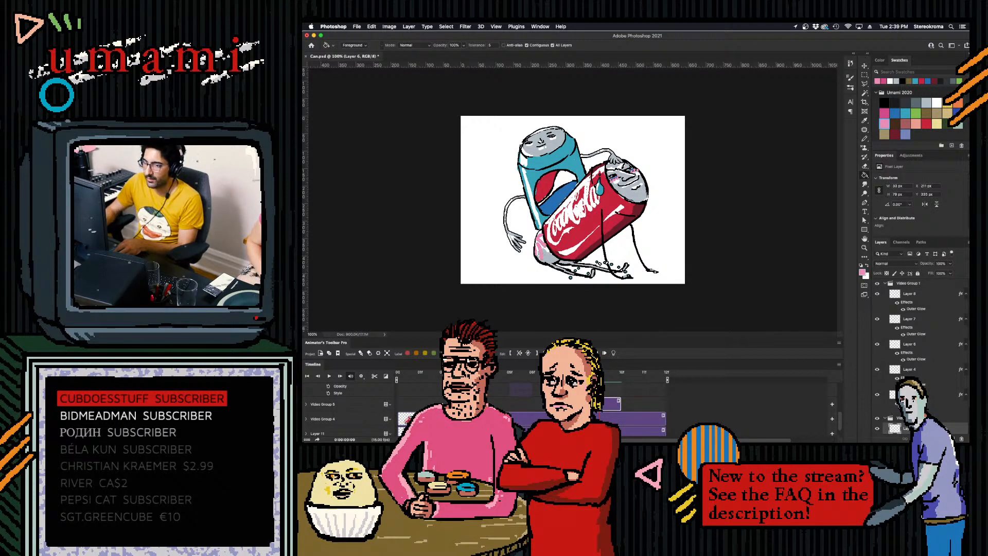
click(621, 373)
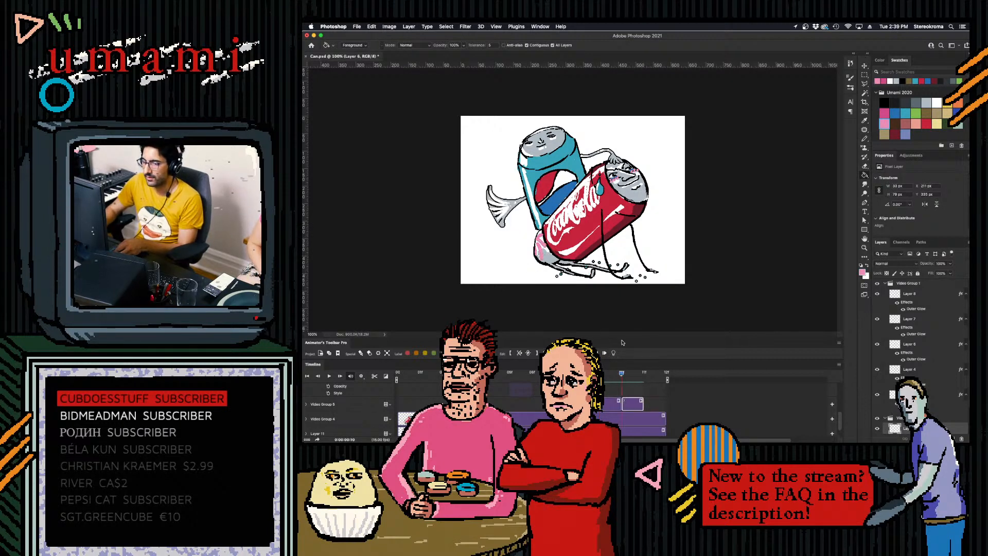
click(937, 102)
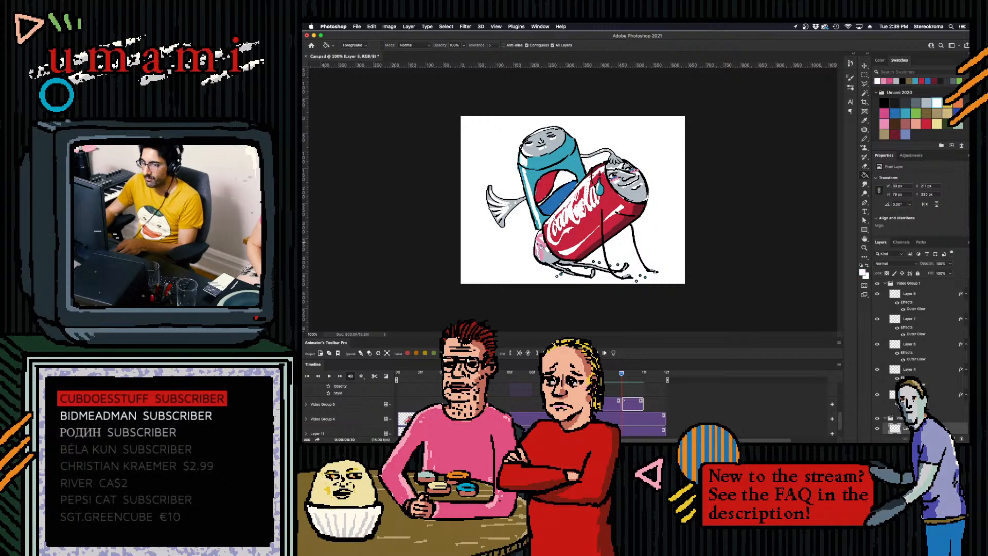
click(542, 244)
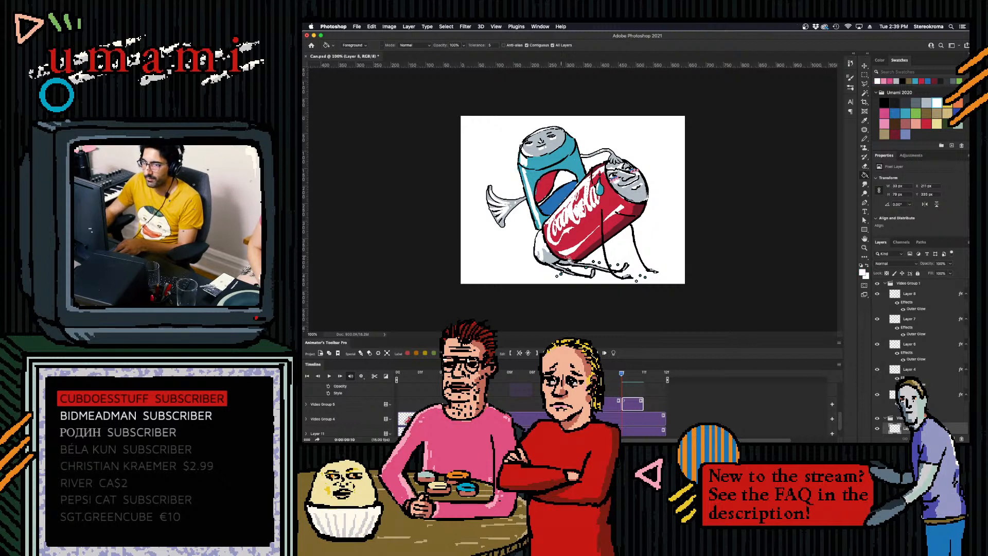
- Play back the slap mark and touch up its drawing at 10f with black pencil strokes, along with the preceding frame
key(space)
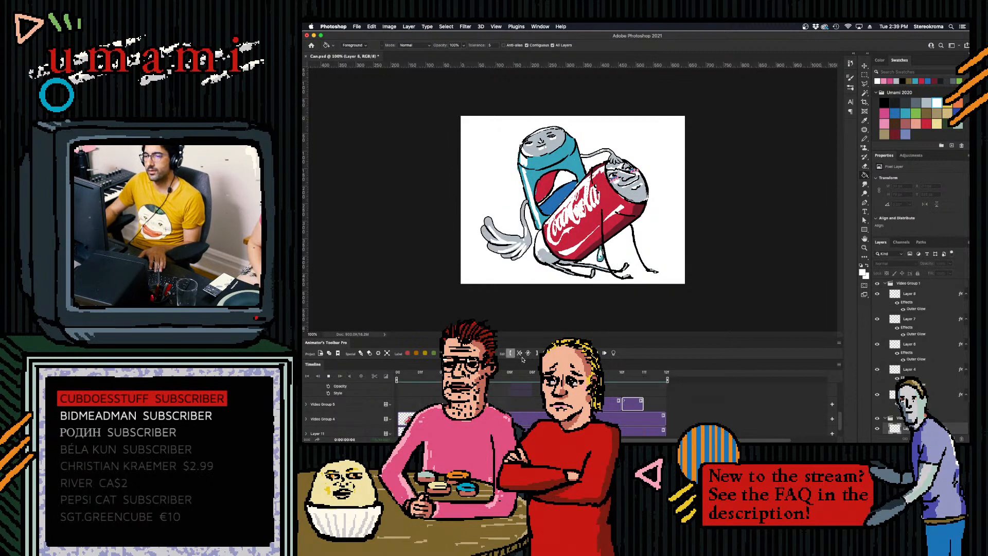
key(space)
click(628, 376)
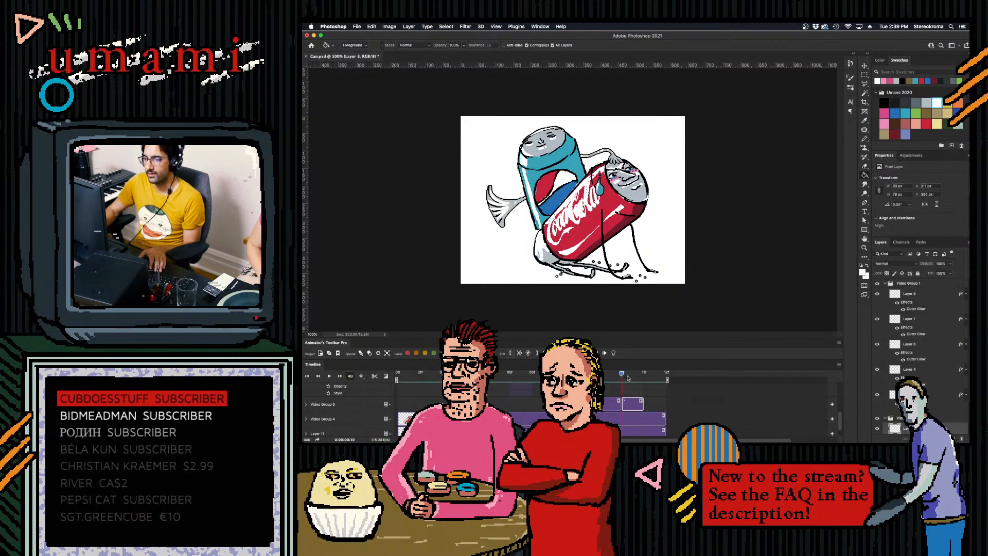
click(885, 103)
key(b)
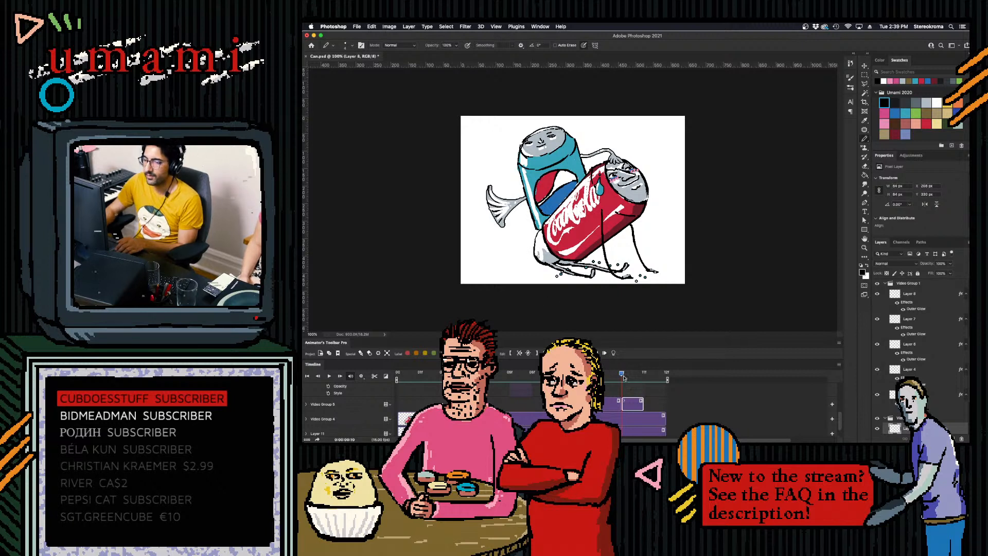
drag(622, 376, 599, 375)
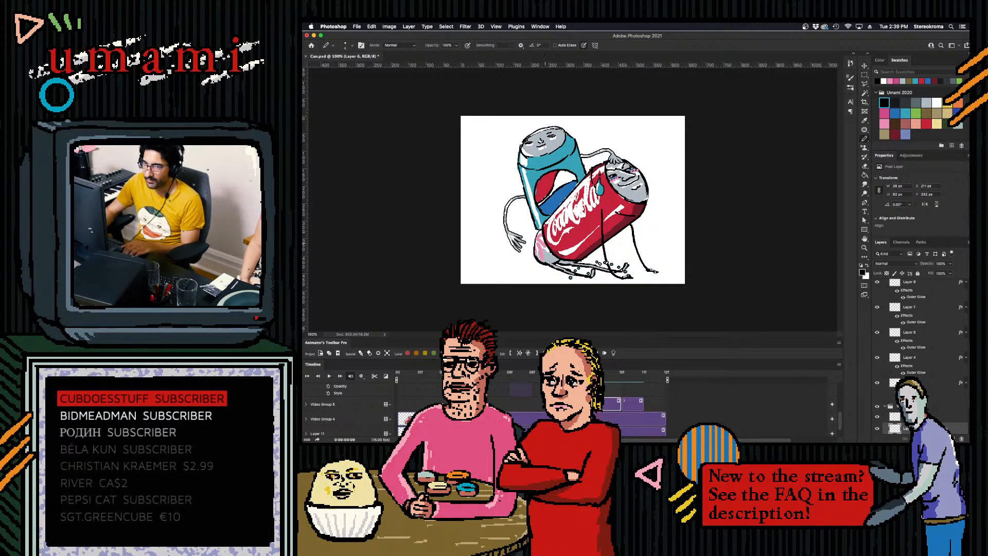
- Play back the animation to check the cans with the coloured slap mark and black touch-ups
key(space)
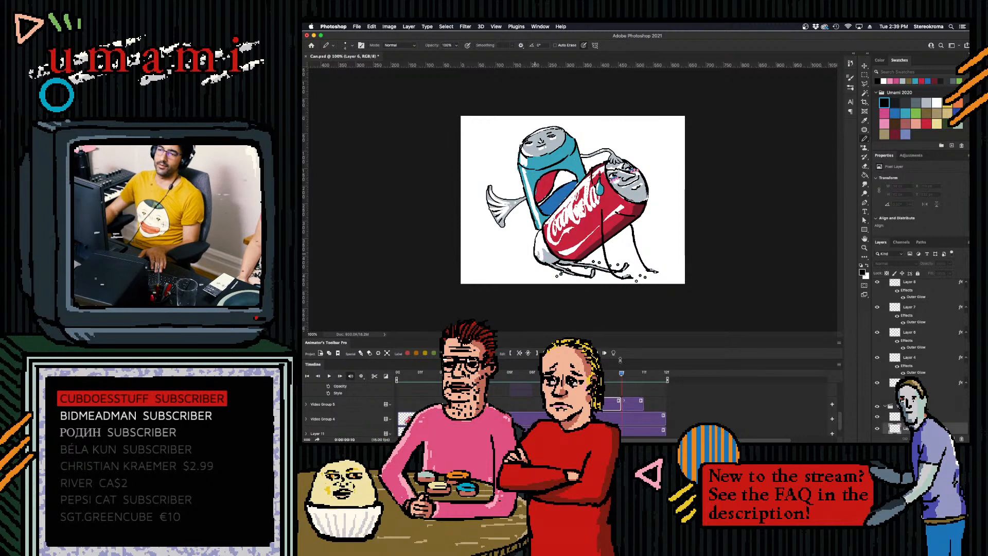
key(space)
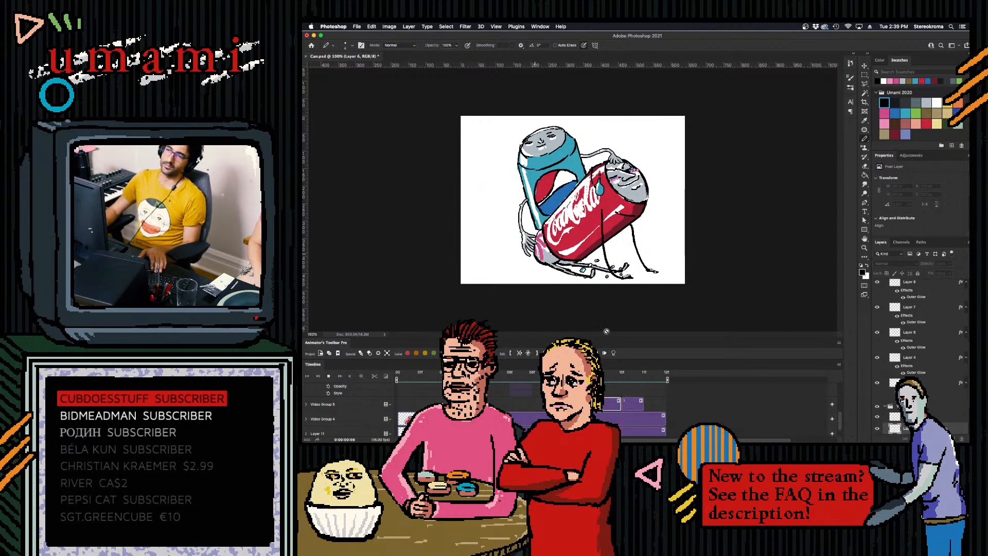
key(space)
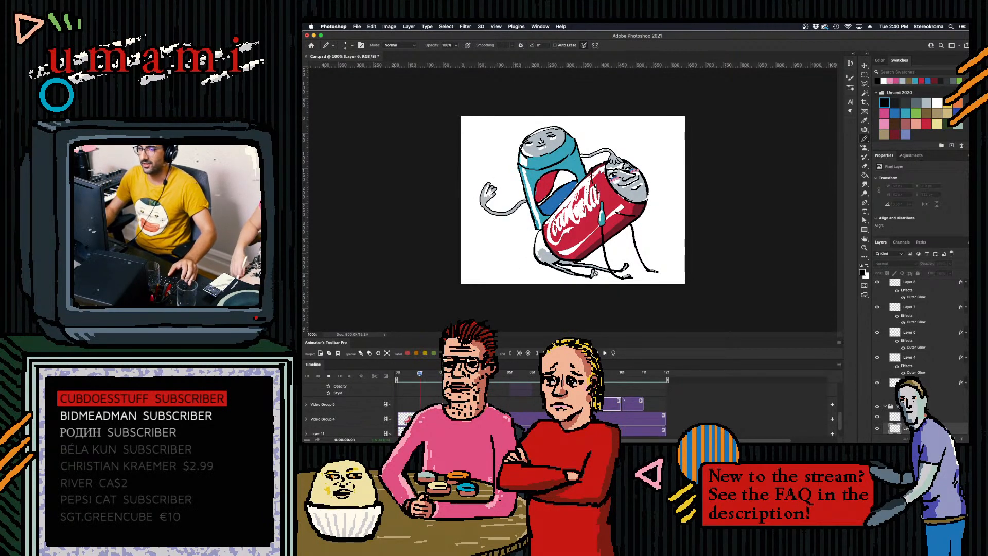
key(space)
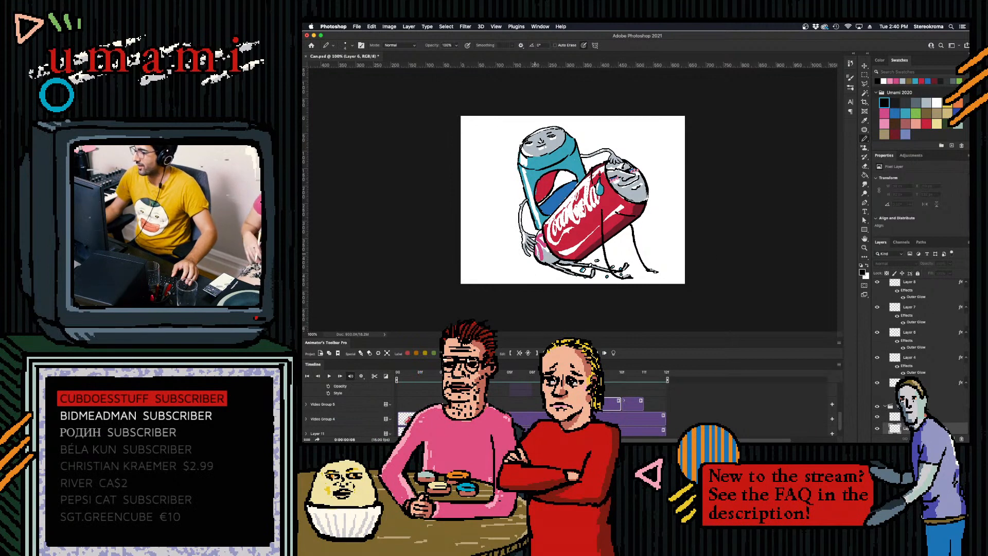
- Collapse the expanded video groups in the layer stack and save Can.psd
scroll(920, 355, up, 6)
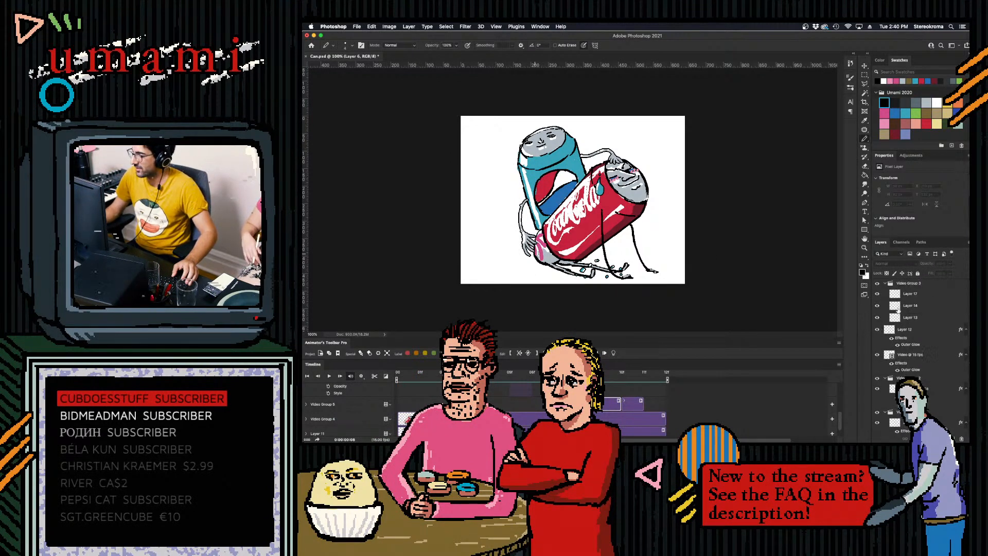
click(886, 284)
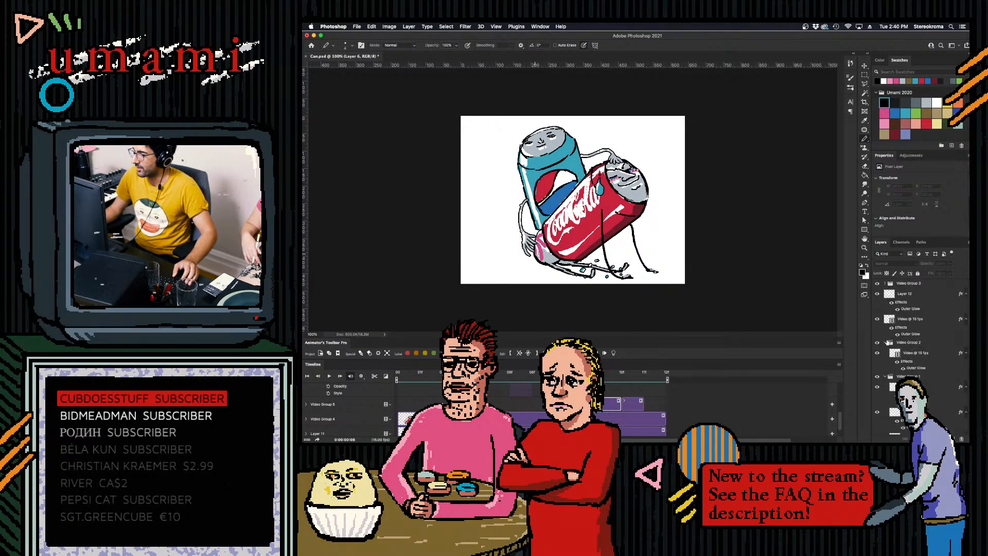
click(886, 342)
click(885, 351)
click(885, 359)
click(886, 369)
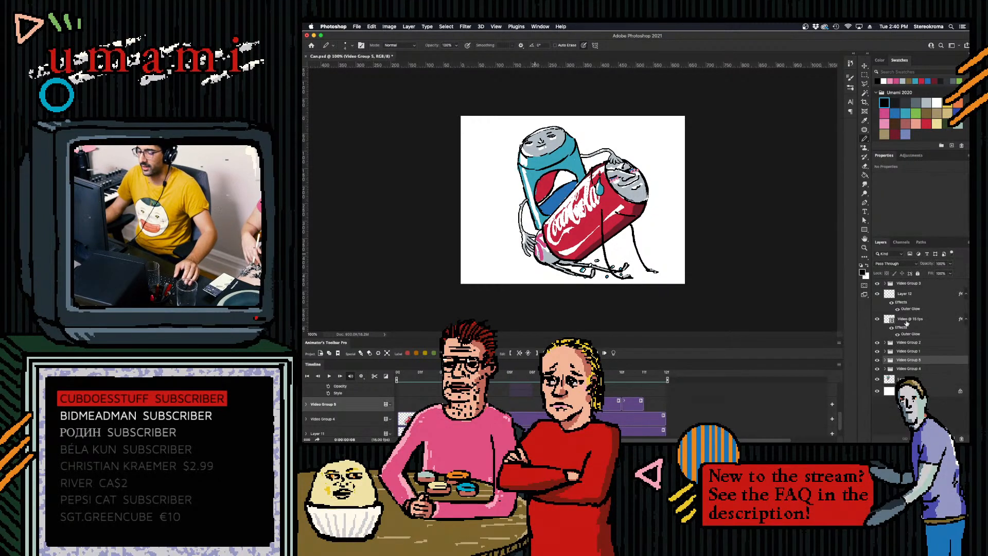
click(910, 379)
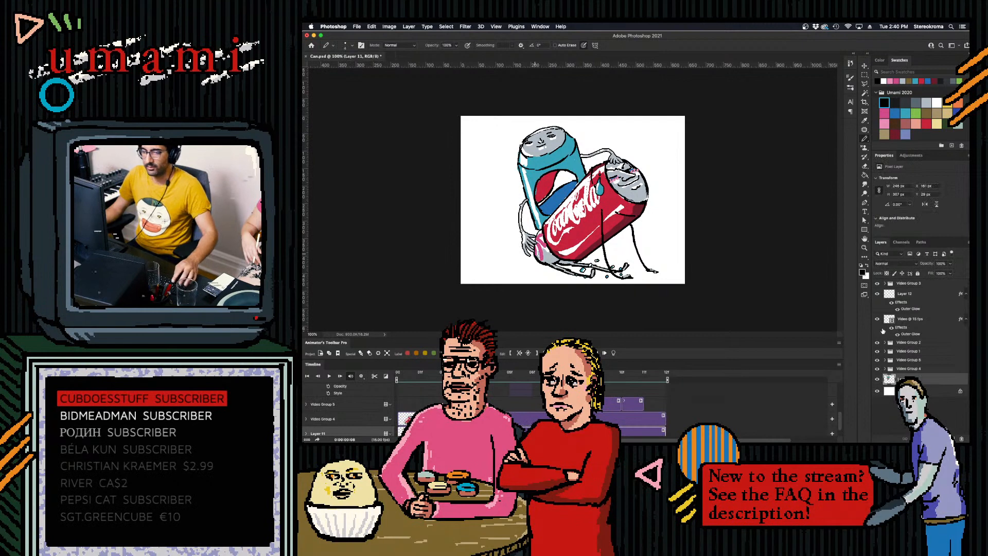
key(super+s)
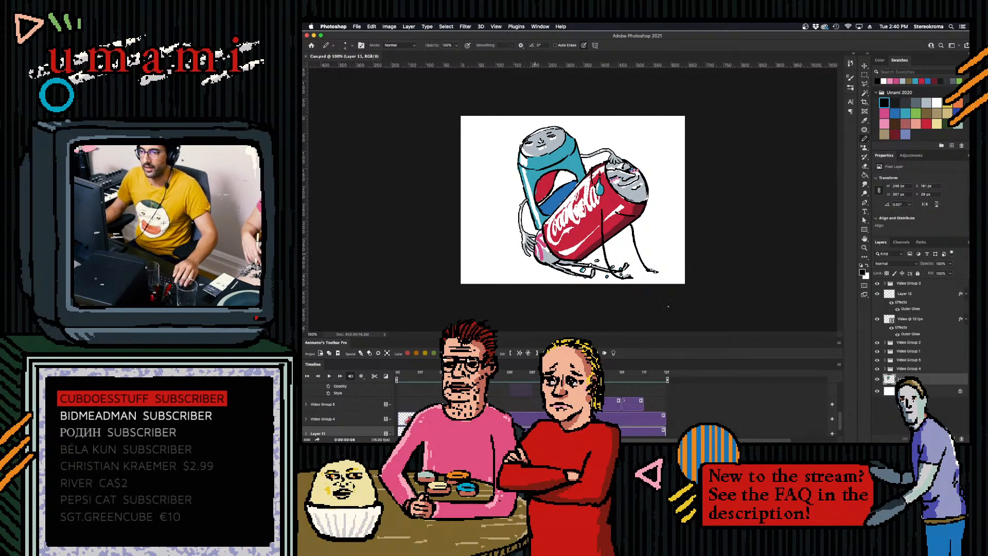
- Switch to After Effects and import Can.psd from the Desktop into the project as footage
click(735, 425)
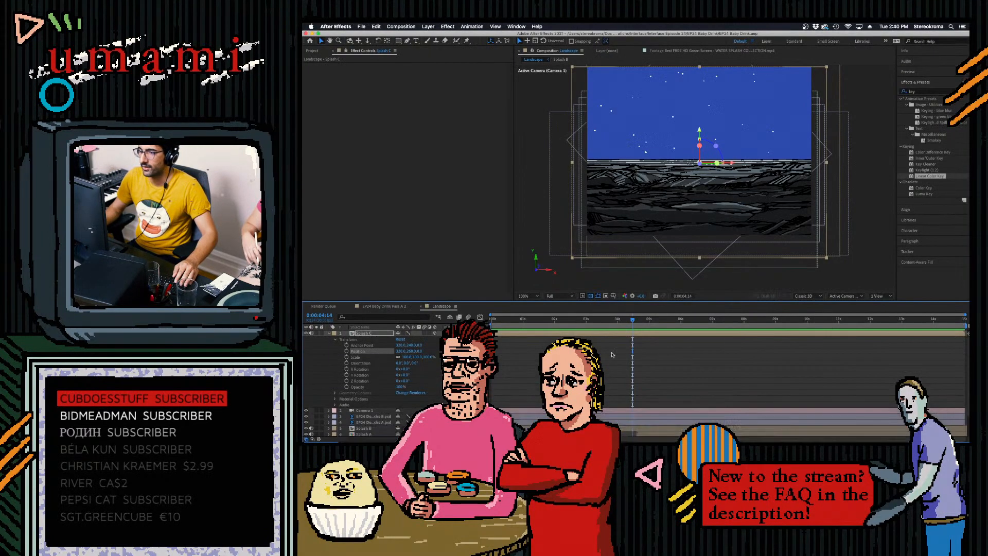
click(312, 51)
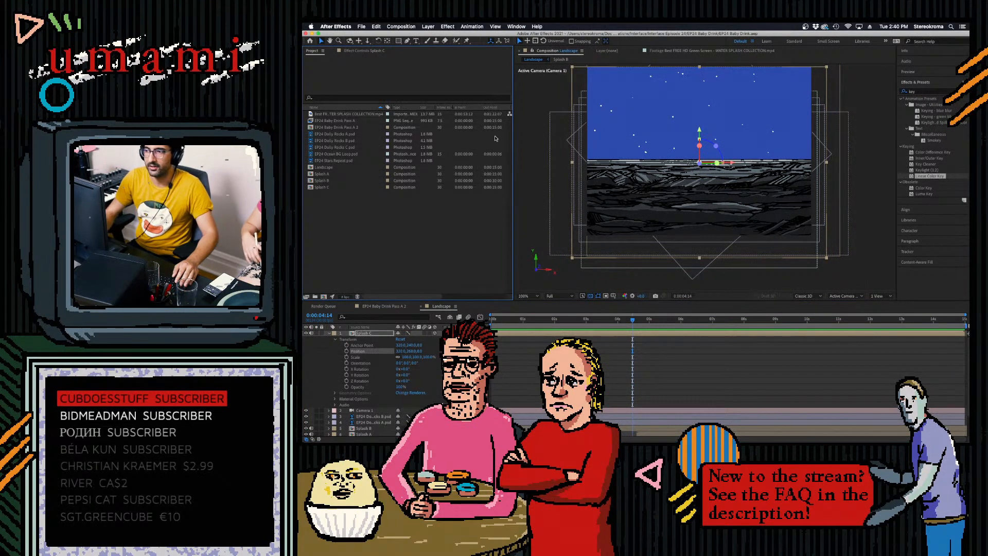
double_click(363, 231)
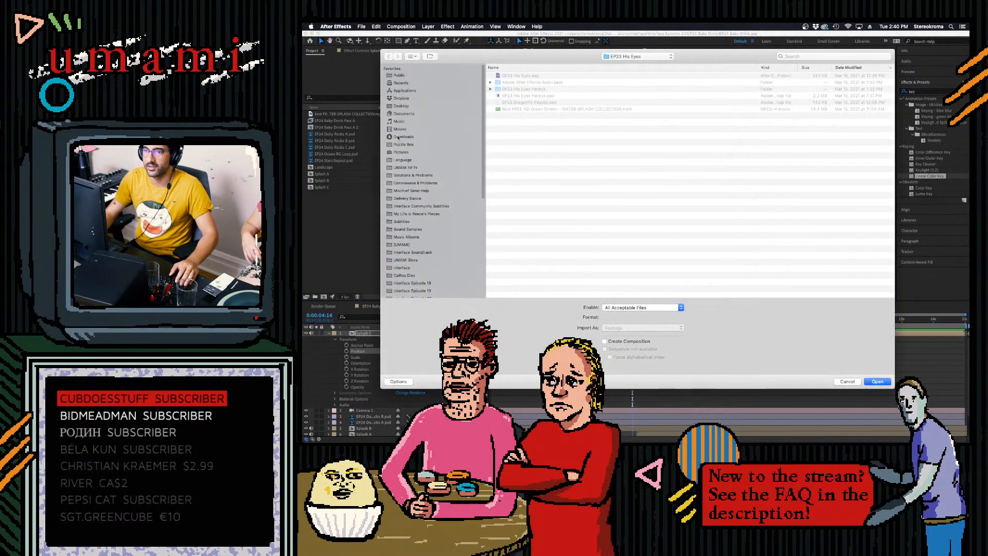
click(401, 106)
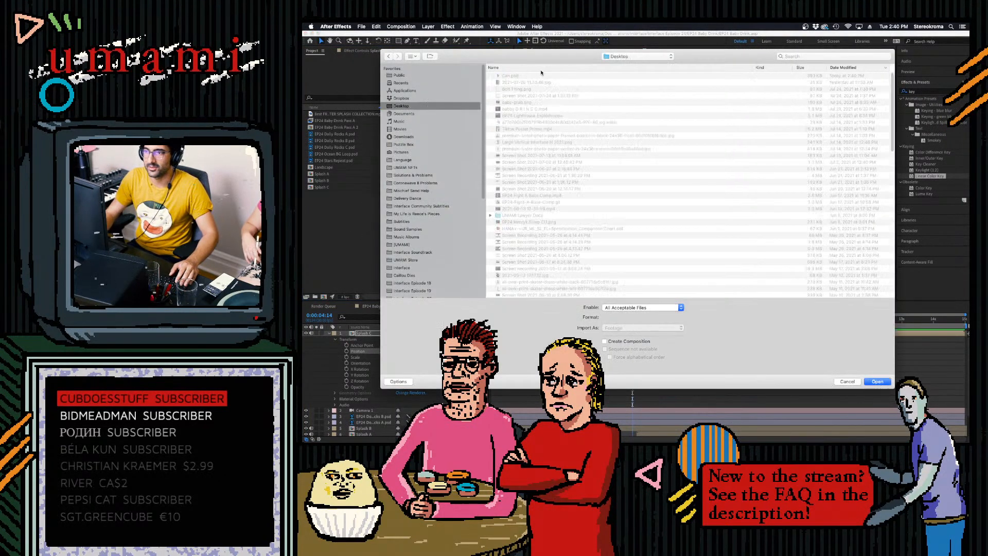
double_click(612, 183)
click(682, 283)
key(super+i)
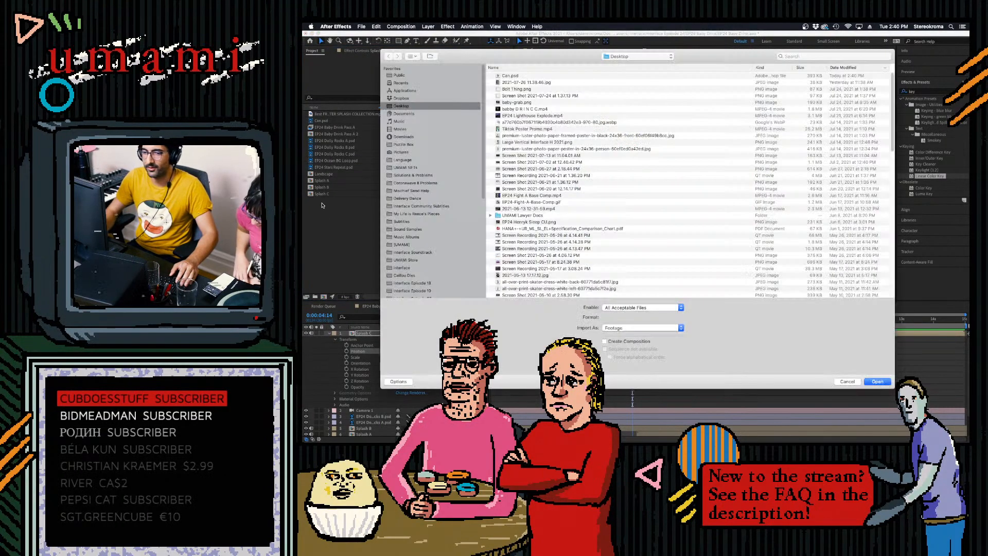
click(846, 381)
- Add Can.psd as the top layer of the Landscape composition and enable time remapping with a keyframe at 0:00:00:24
drag(319, 122, 475, 304)
right_click(366, 334)
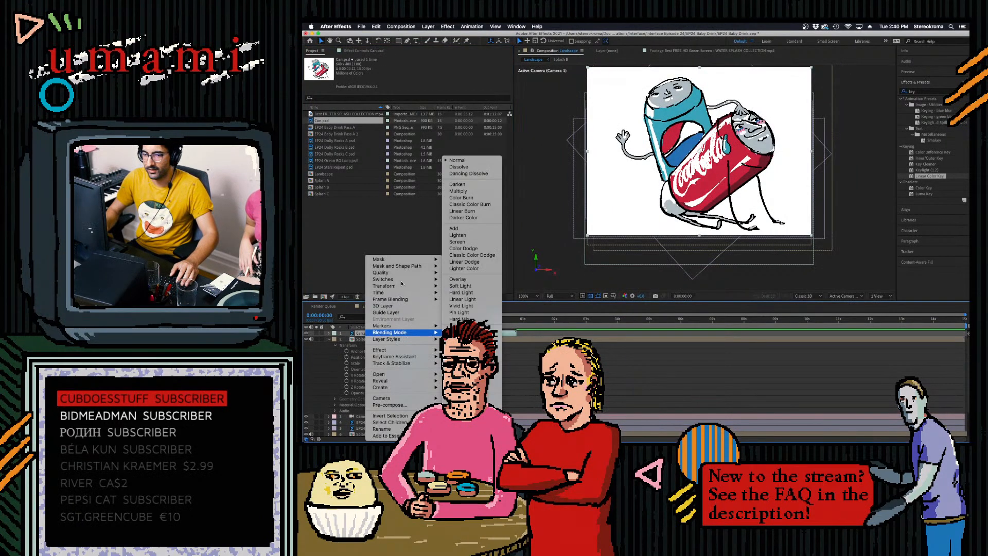
mouse_move(383, 293)
click(484, 294)
click(516, 320)
drag(519, 323, 519, 322)
click(348, 339)
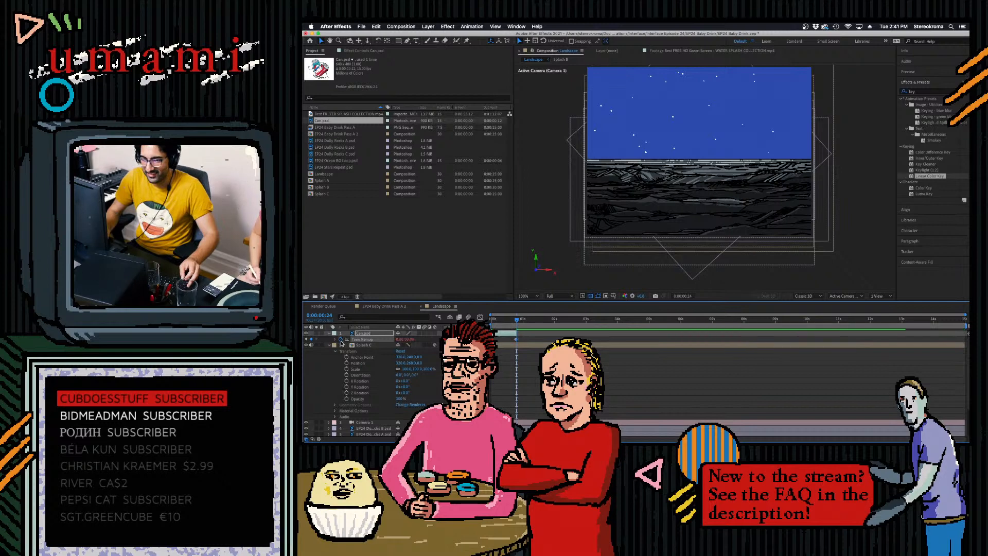
- Give the Can.psd layer's Time Remap a loopOut expression and extend the layer to the end of the composition
alt+click(341, 340)
click(421, 344)
mouse_move(435, 356)
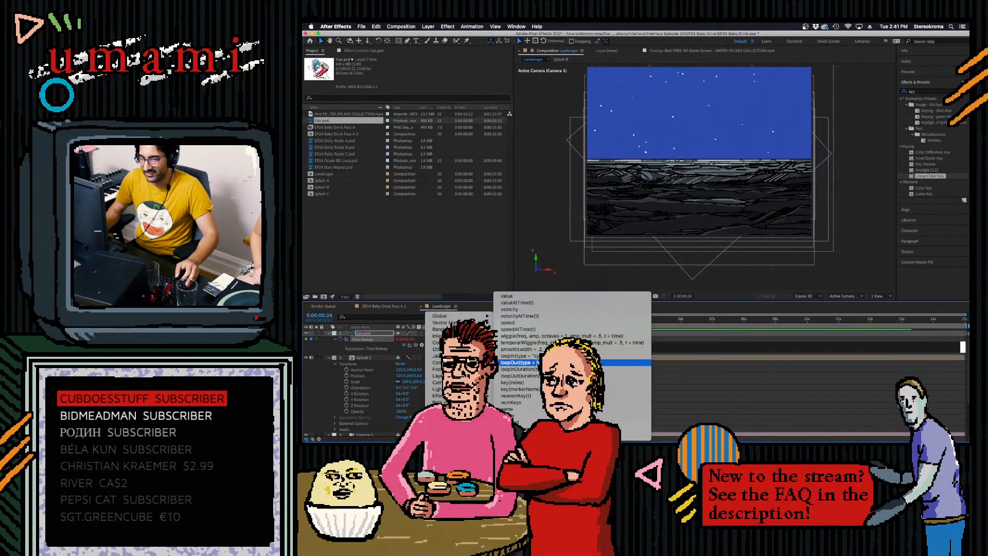
click(522, 350)
drag(516, 333, 967, 340)
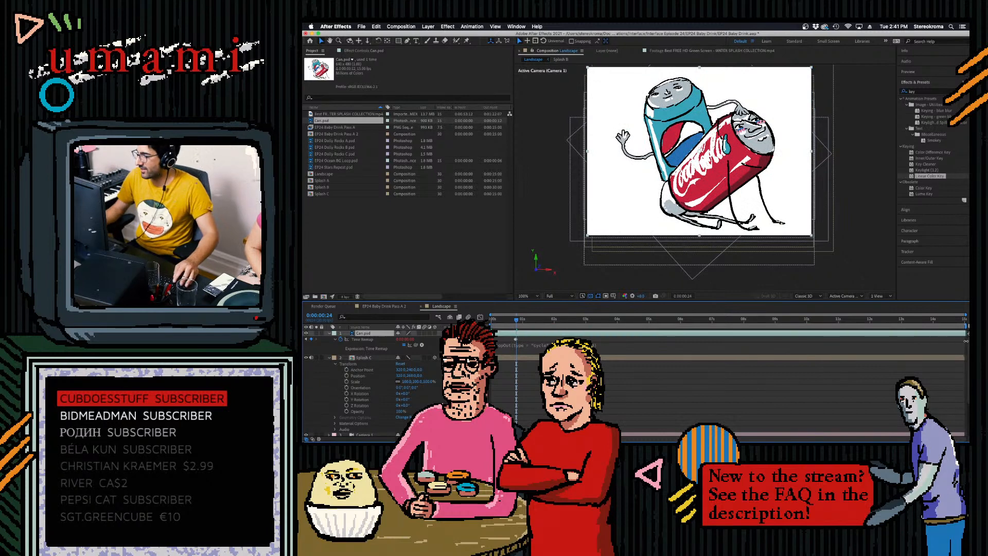
- Switch to Photoshop and add a new layer directly above the Background in Can.psd, with its clip starting at frame 0 and lasting 12 frames
click(762, 426)
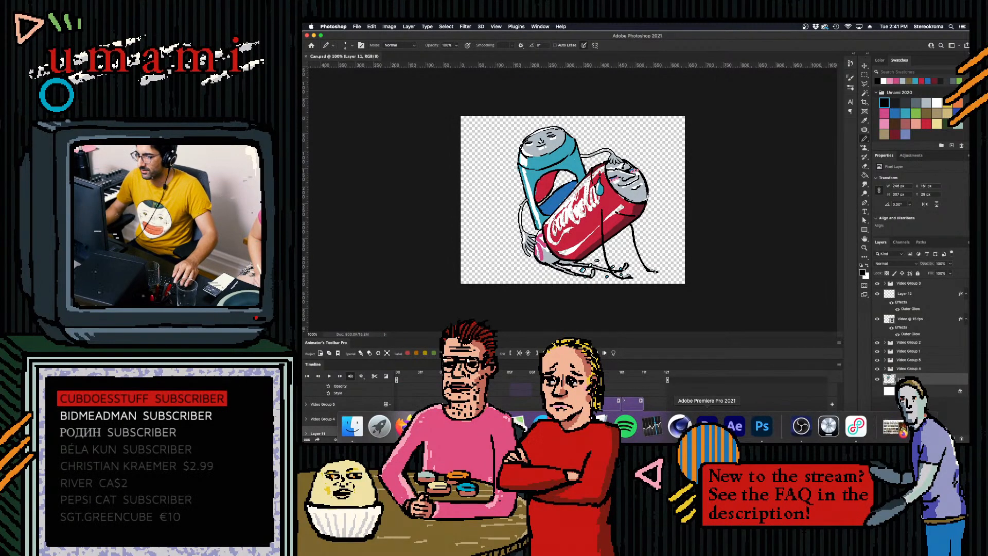
click(945, 394)
click(952, 438)
drag(840, 417, 840, 438)
drag(578, 419, 398, 419)
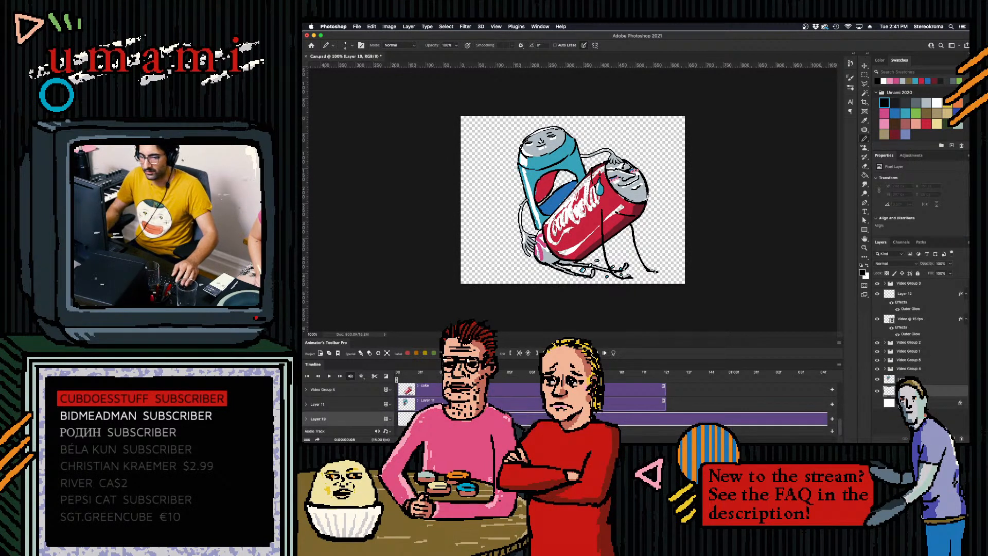
click(535, 355)
drag(598, 417, 665, 417)
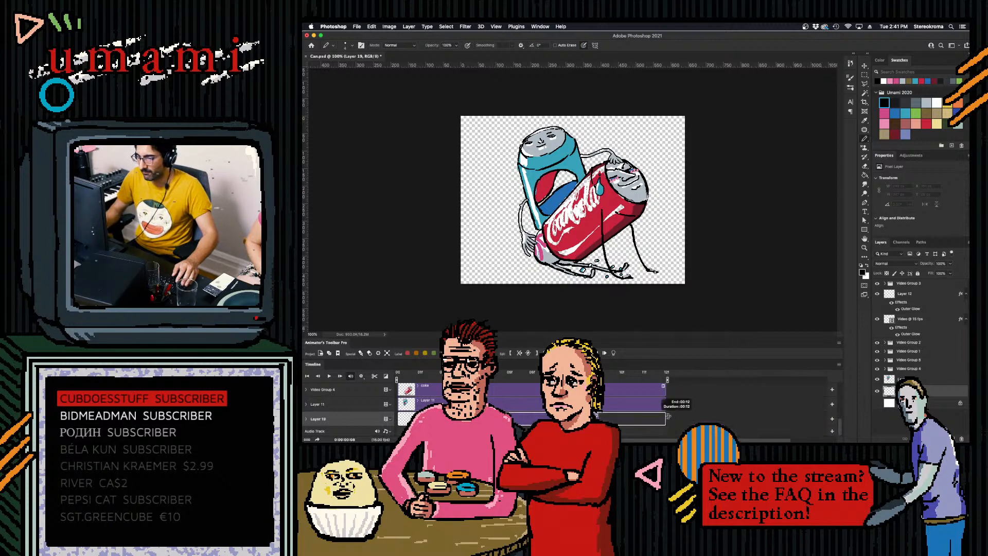
- Paint white behind the transparent parts of both cans on the new layer and save Can.psd
click(937, 102)
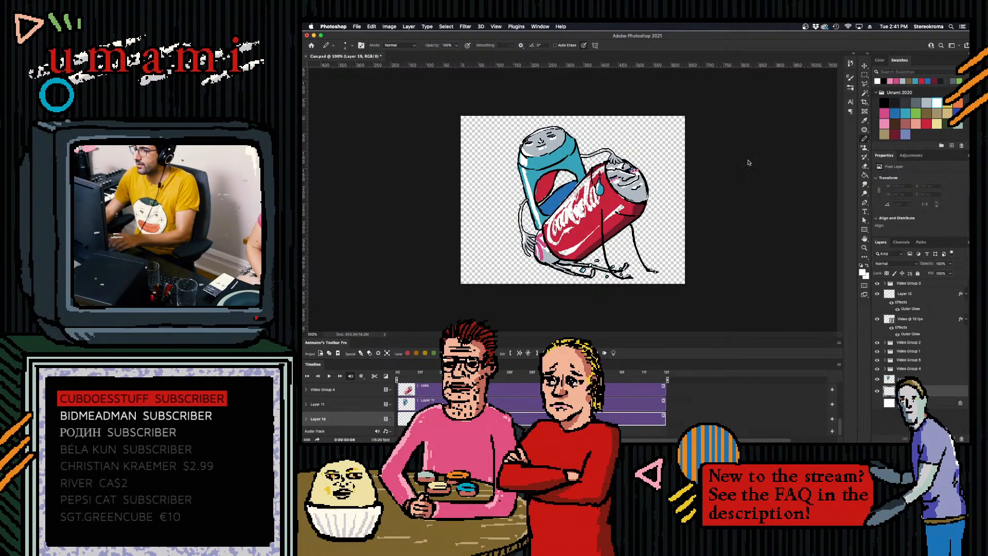
key(])
key(])
key(])
key(])
key(])
key(])
key(])
key(])
key(])
key(])
key(])
key(])
key(])
key(])
key(])
key(])
key(])
key(])
key(])
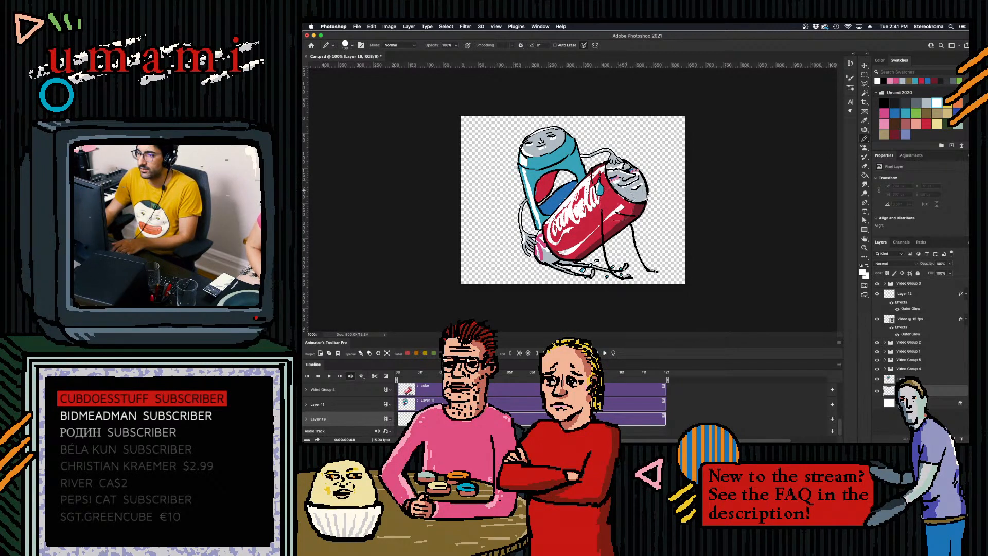
mouse_move(590, 233)
mouse_down()
mouse_move(564, 241)
mouse_move(559, 227)
mouse_move(542, 256)
mouse_up()
key([)
key([)
mouse_move(552, 184)
mouse_down()
mouse_move(541, 198)
mouse_move(568, 194)
mouse_move(566, 158)
mouse_up()
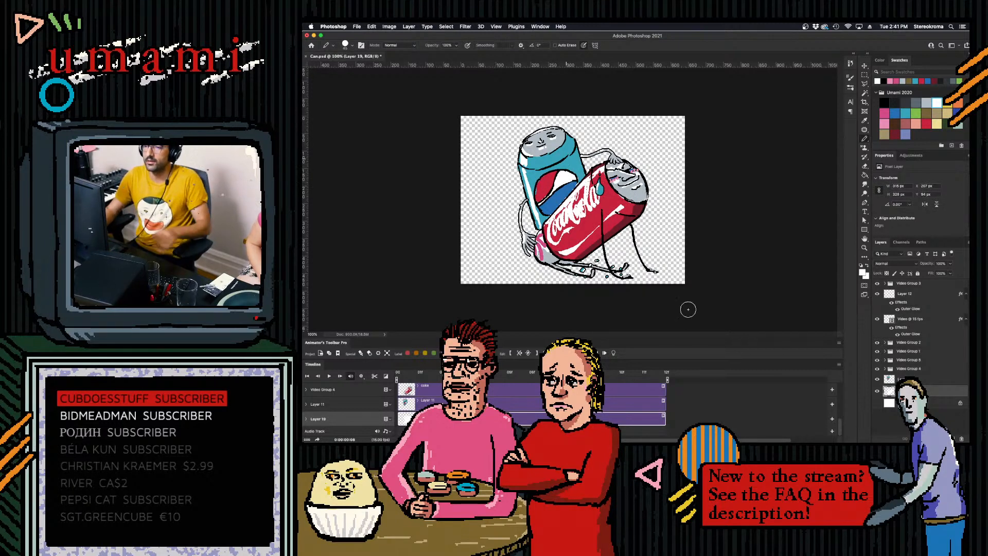
key(super+s)
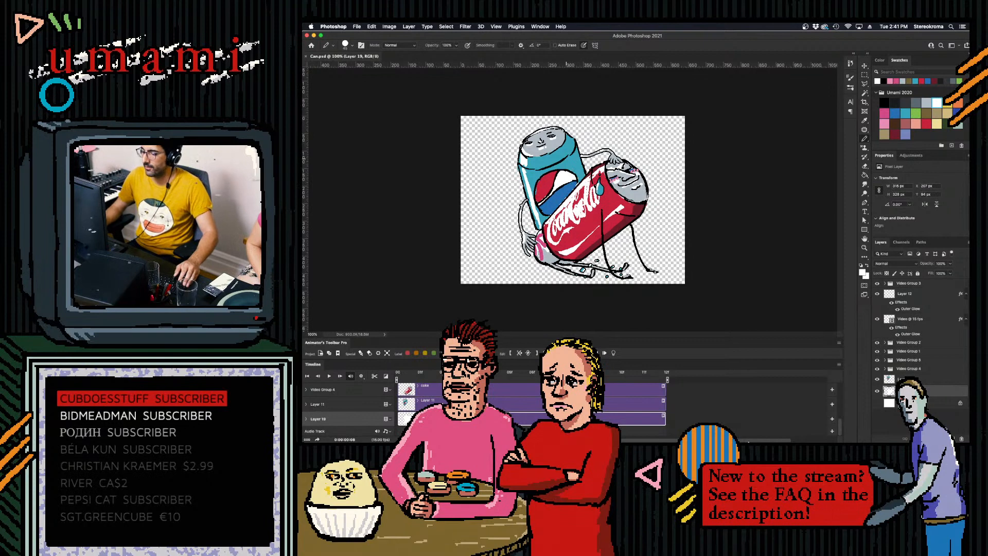
- Switch to After Effects, make the Can.psd layer 3D, and push it back in depth and scale it down so the cans sit near the horizon
click(749, 423)
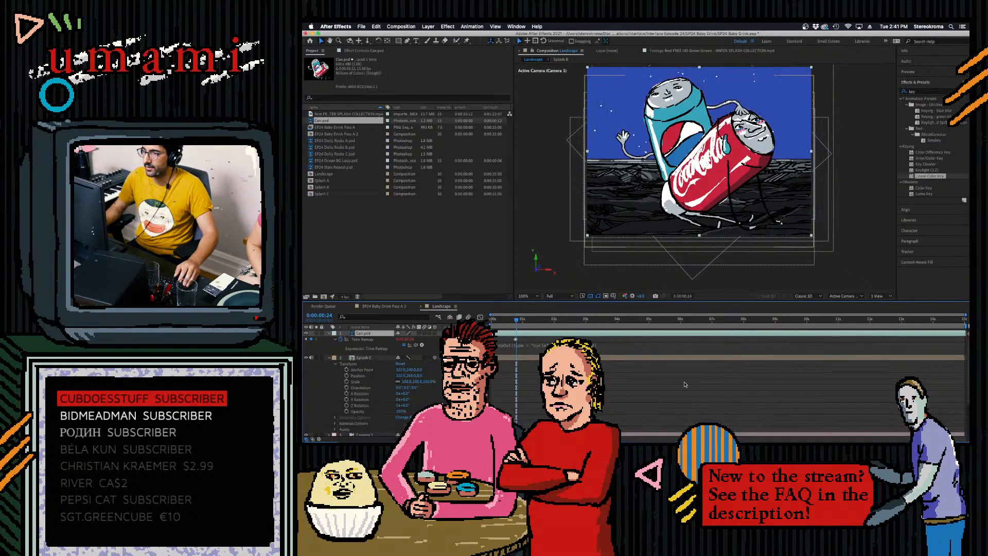
click(330, 333)
click(329, 334)
click(435, 333)
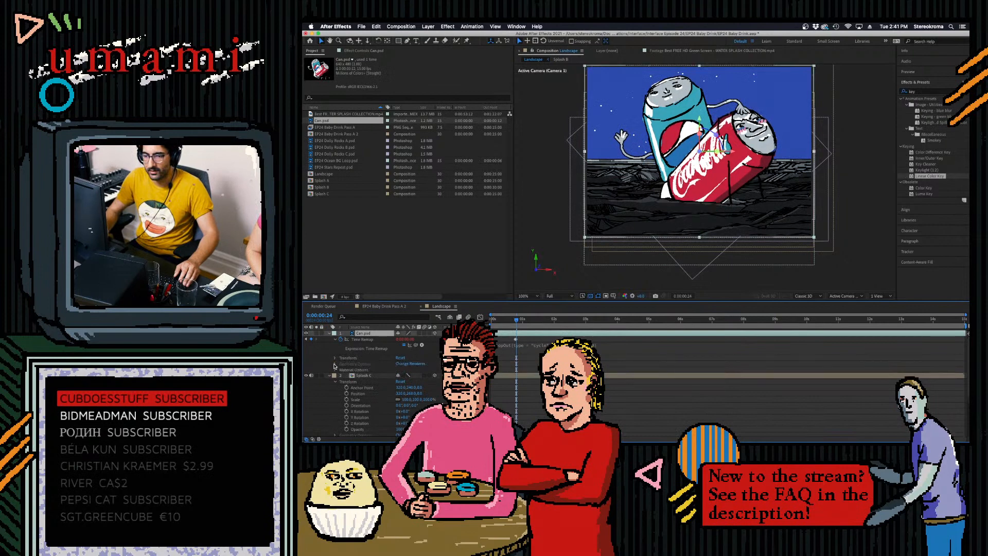
click(335, 358)
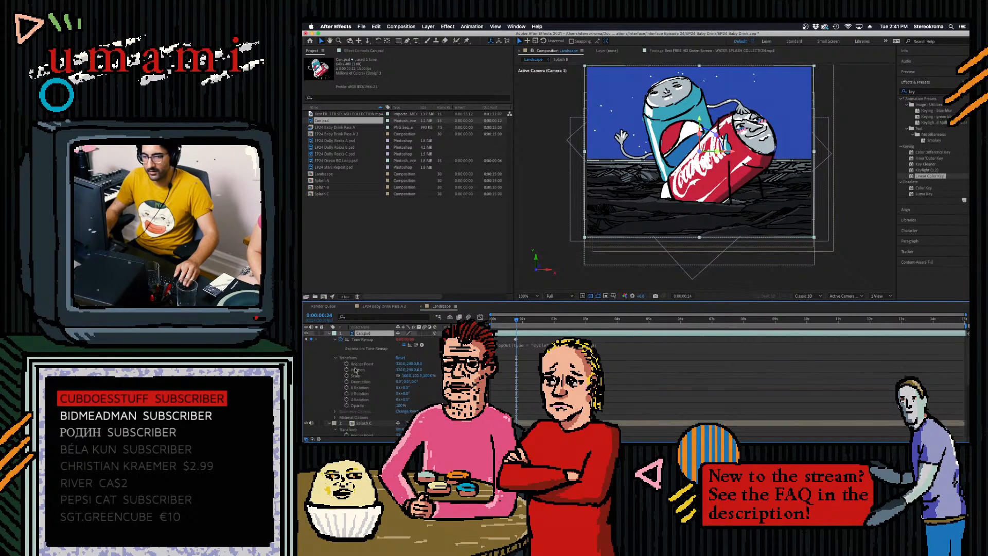
drag(421, 370, 736, 368)
drag(418, 376, 402, 369)
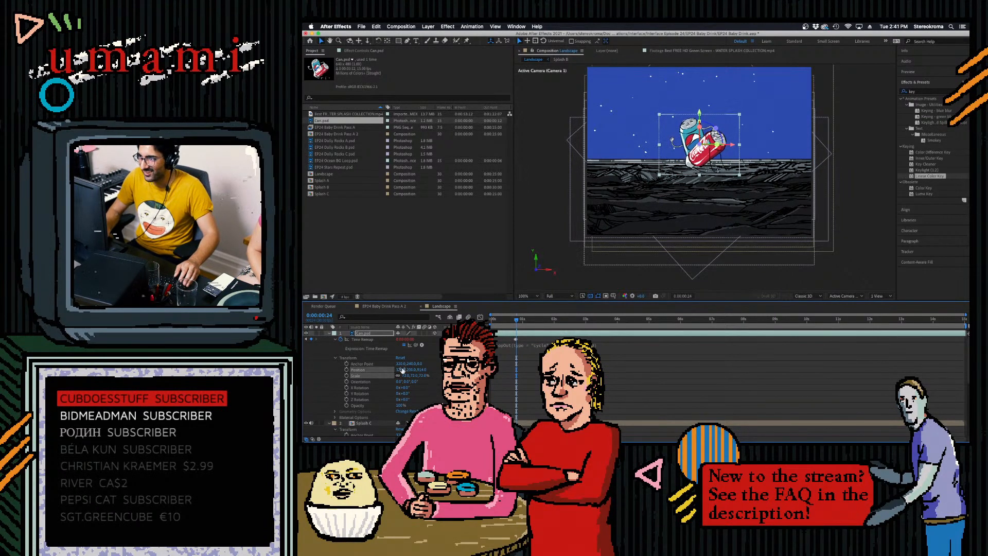
- Preview the Landscape composition from its start and collapse the Can.psd layer's properties
click(617, 354)
click(523, 276)
drag(517, 320, 493, 320)
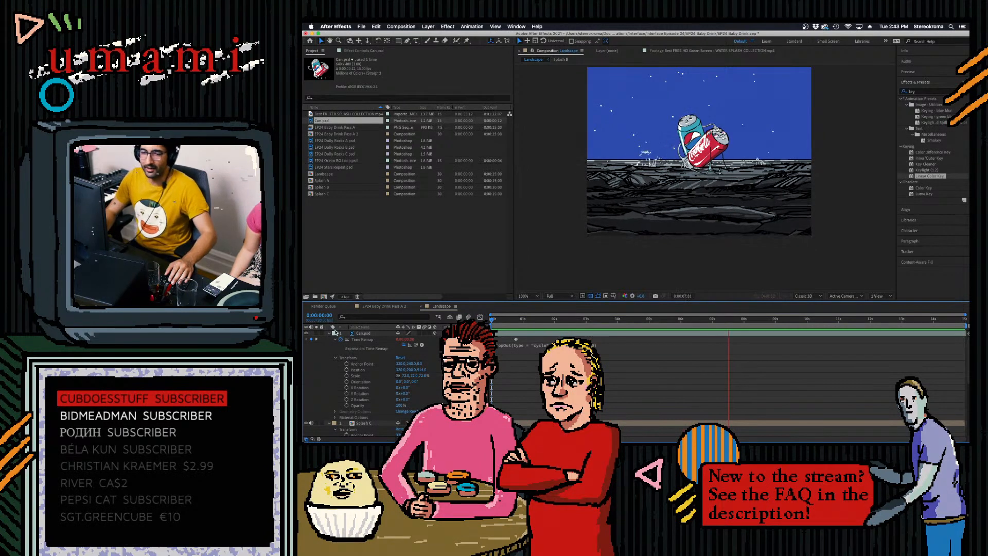
click(332, 334)
click(330, 333)
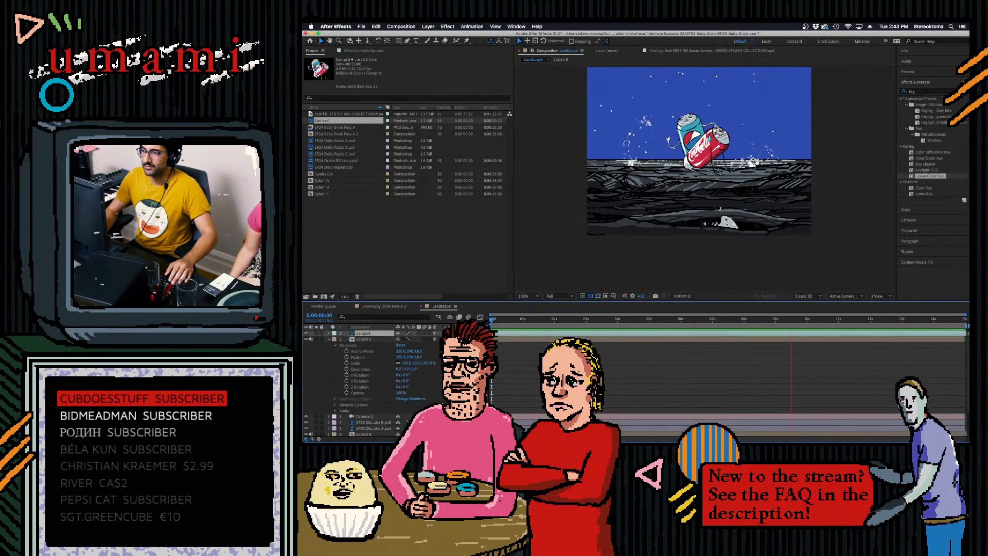
key(space)
- Switch to Photoshop and clear the layer selection in Can.psd, leaving Video Group 3 collapsed
mouse_move(785, 440)
click(761, 426)
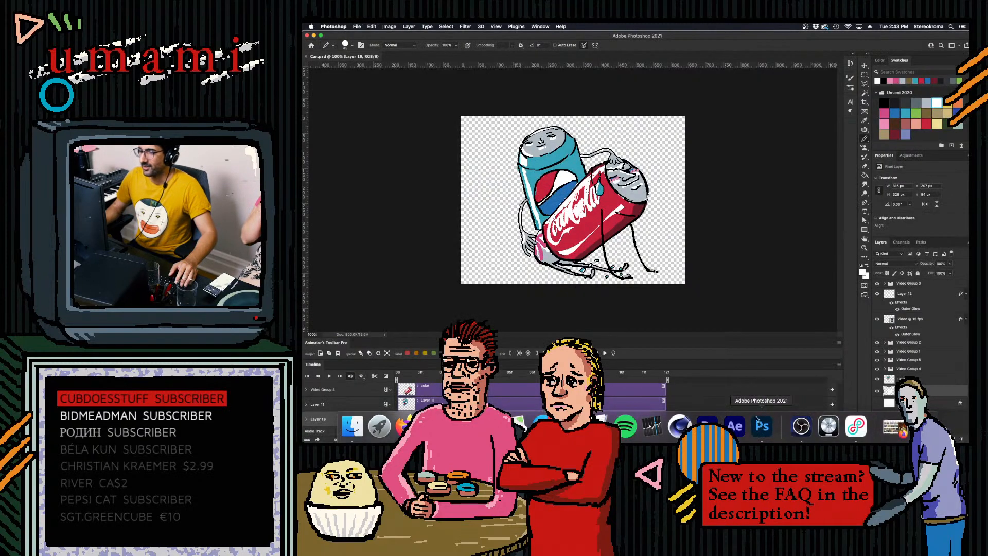
click(885, 283)
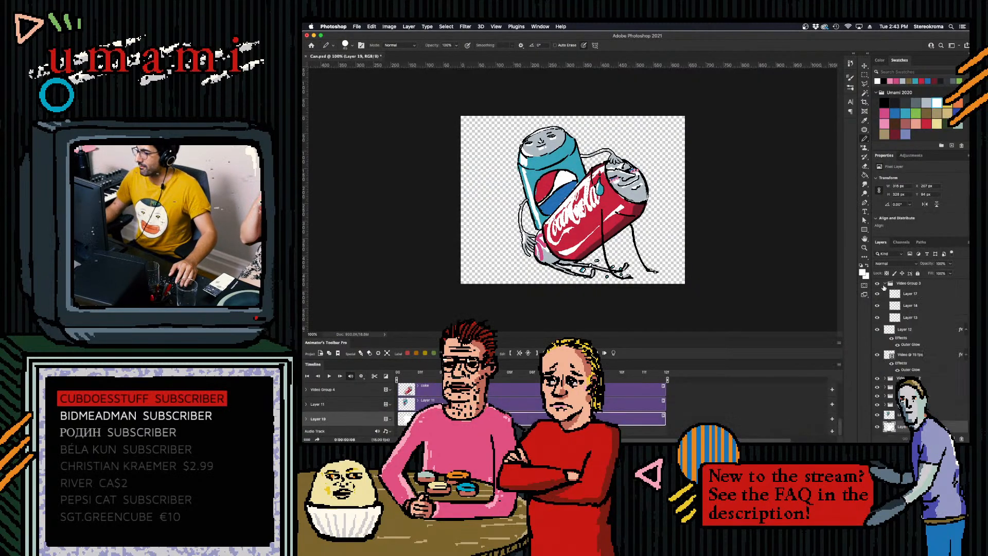
double_click(890, 284)
click(935, 167)
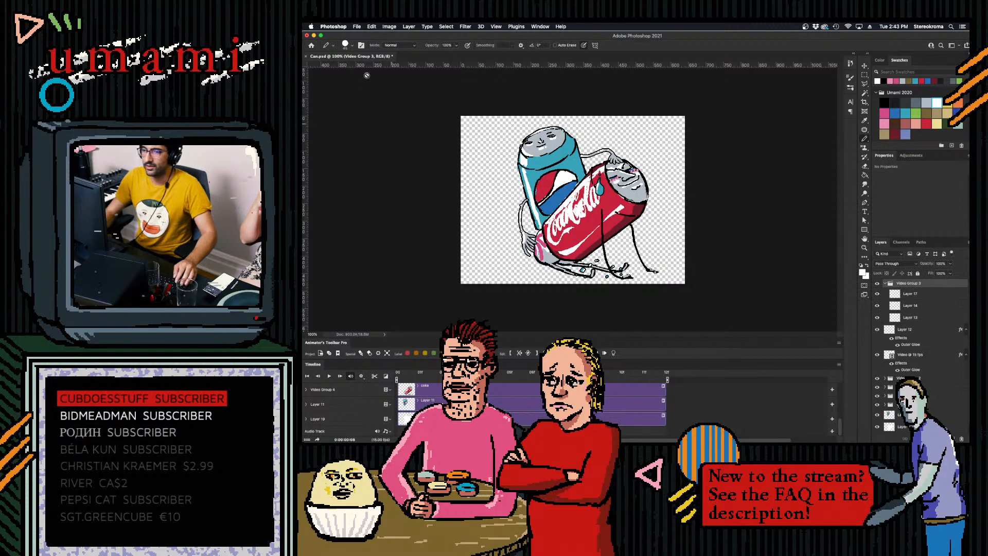
click(885, 284)
click(734, 395)
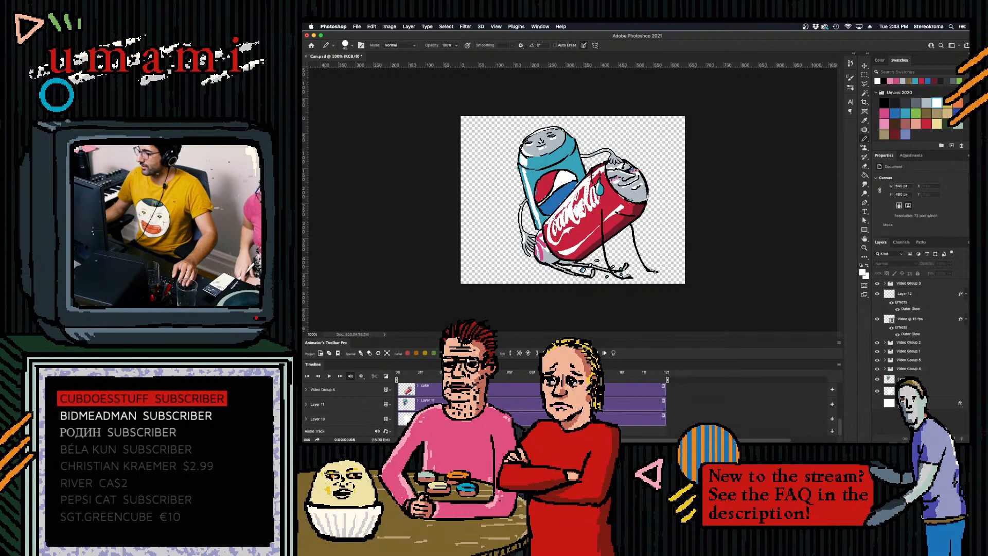
- Add a Color Lookup adjustment layer above all layers with the Kodak 5205 Fuji 3510 (by Adobe) LUT and play the animation
click(933, 438)
click(944, 390)
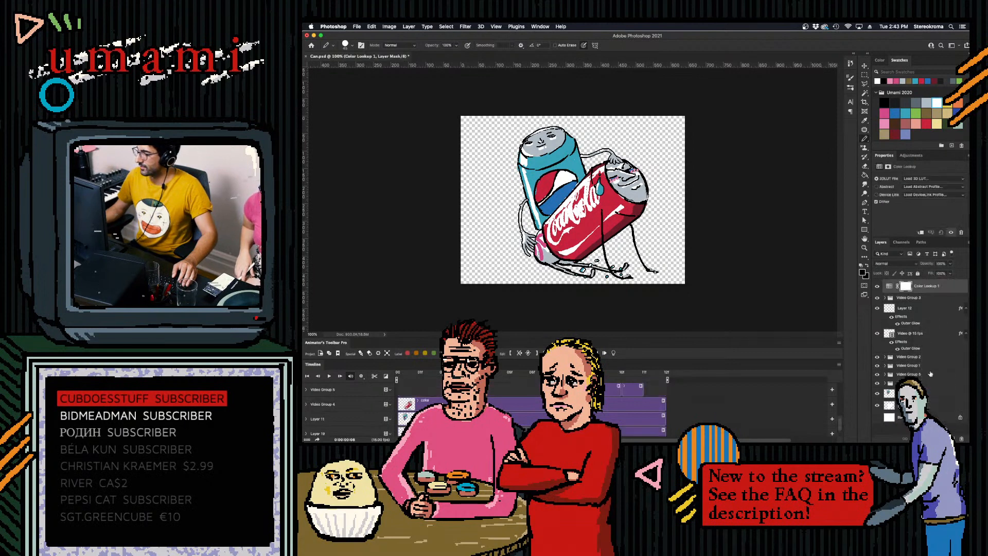
click(933, 178)
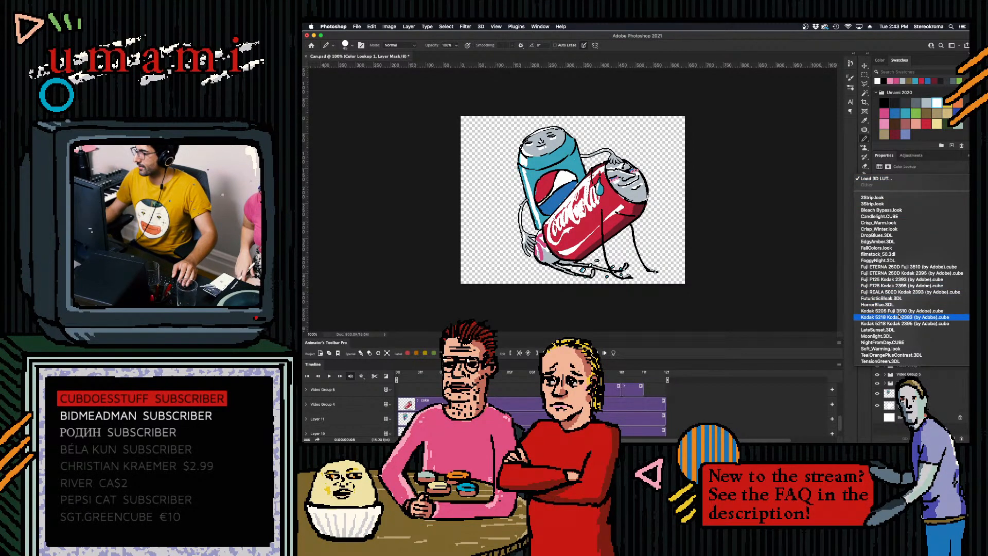
click(868, 316)
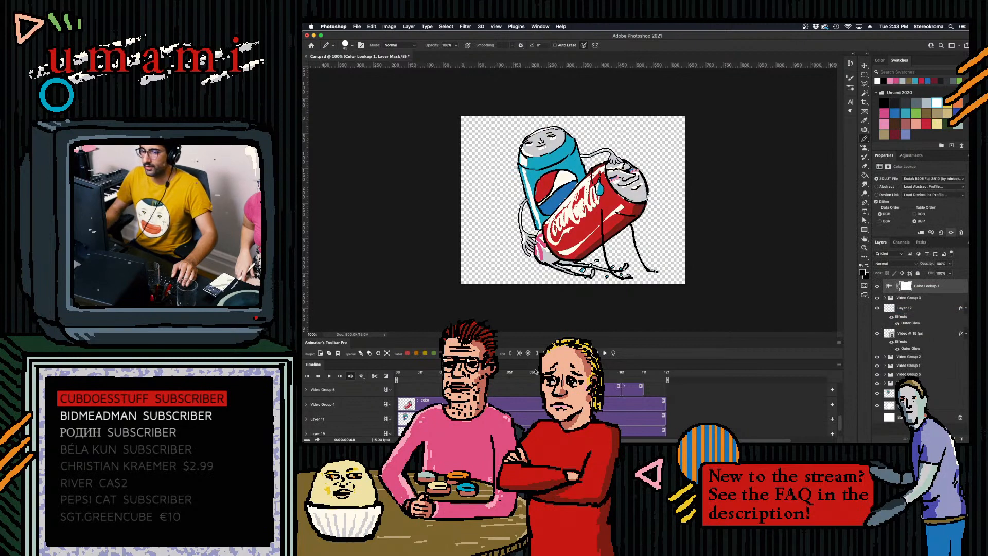
key(space)
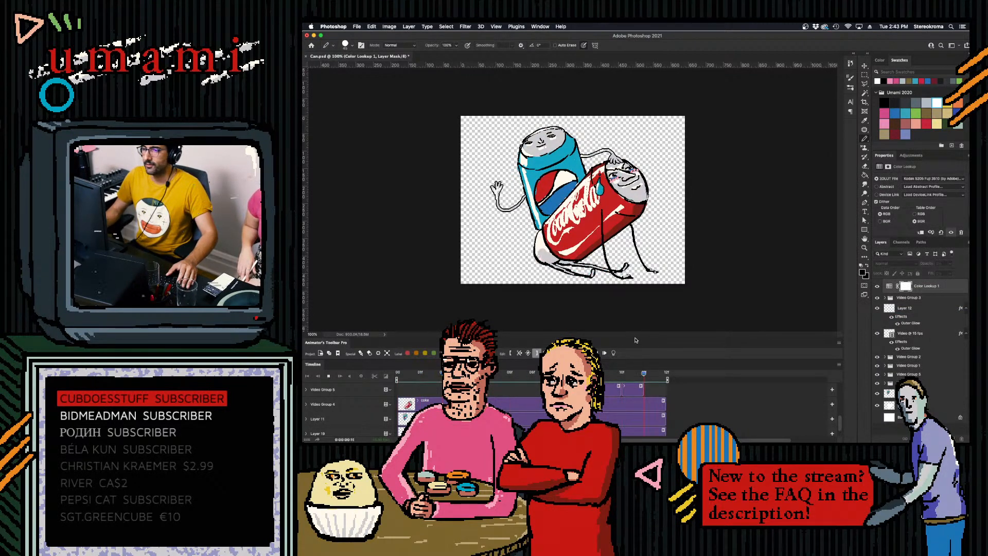
key(space)
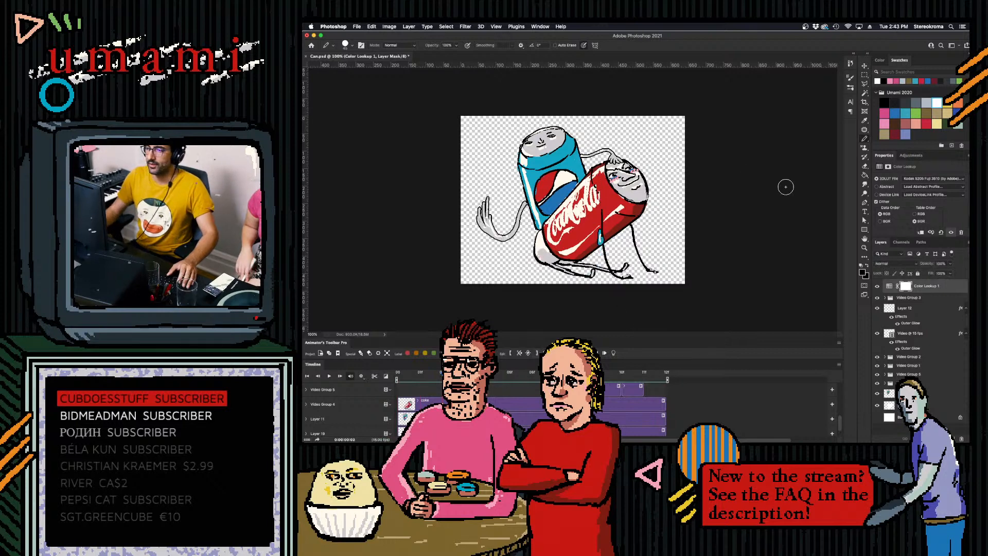
- Convert the locked Background into a regular layer with the default settings and delete it
click(922, 300)
shift+click(924, 417)
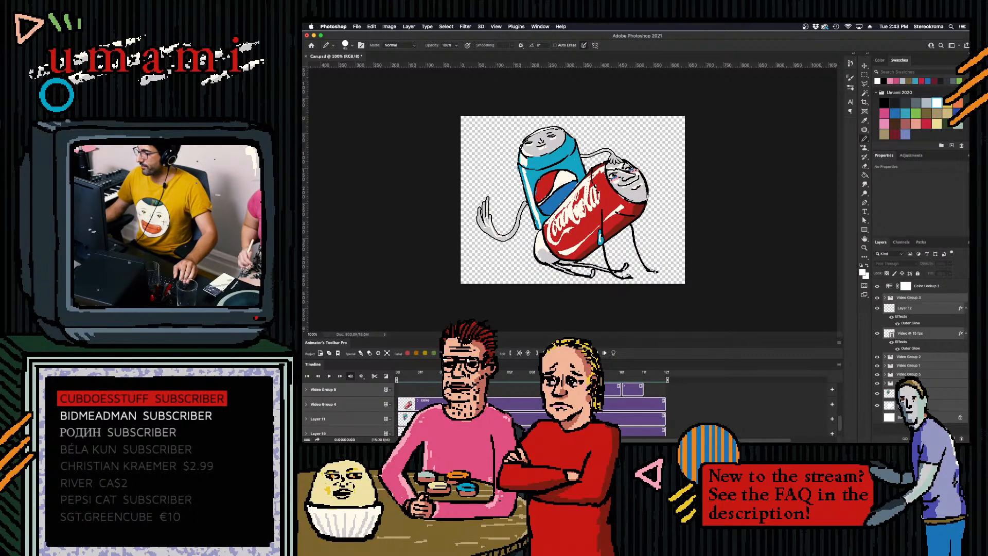
double_click(943, 420)
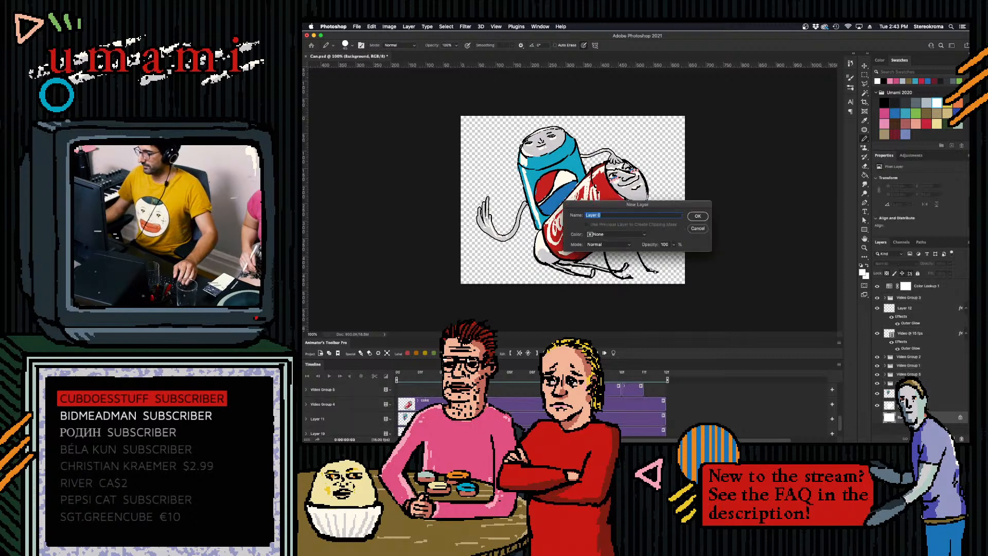
click(701, 219)
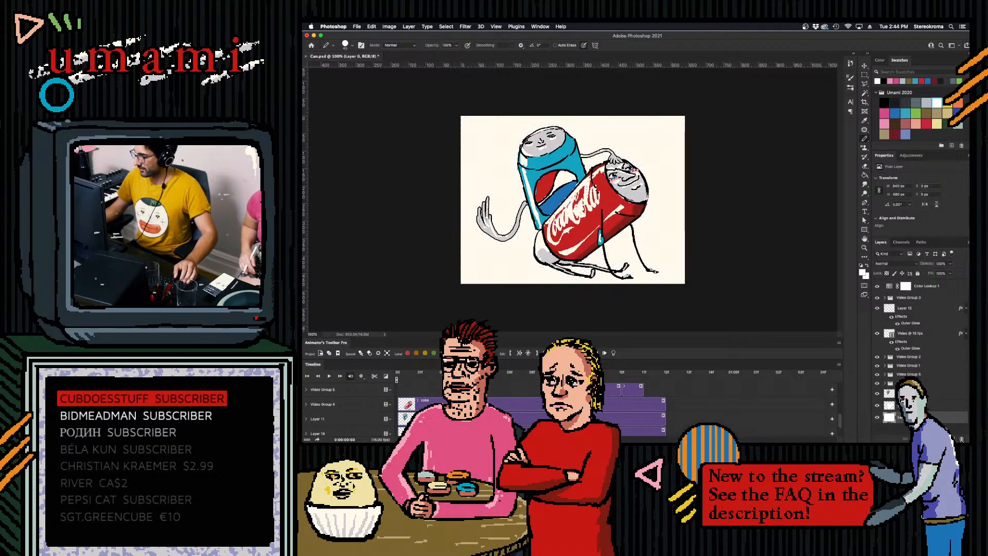
click(962, 439)
click(690, 163)
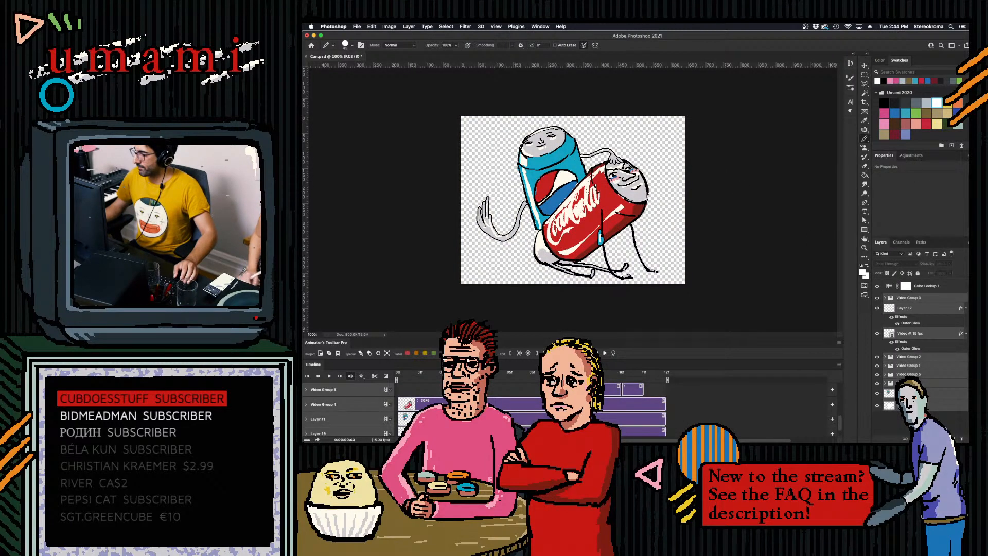
- Group all the can layers beneath the Color Lookup adjustment and try to shift the group slightly with Free Transform
key(super+g)
key(super+t)
drag(628, 196, 623, 196)
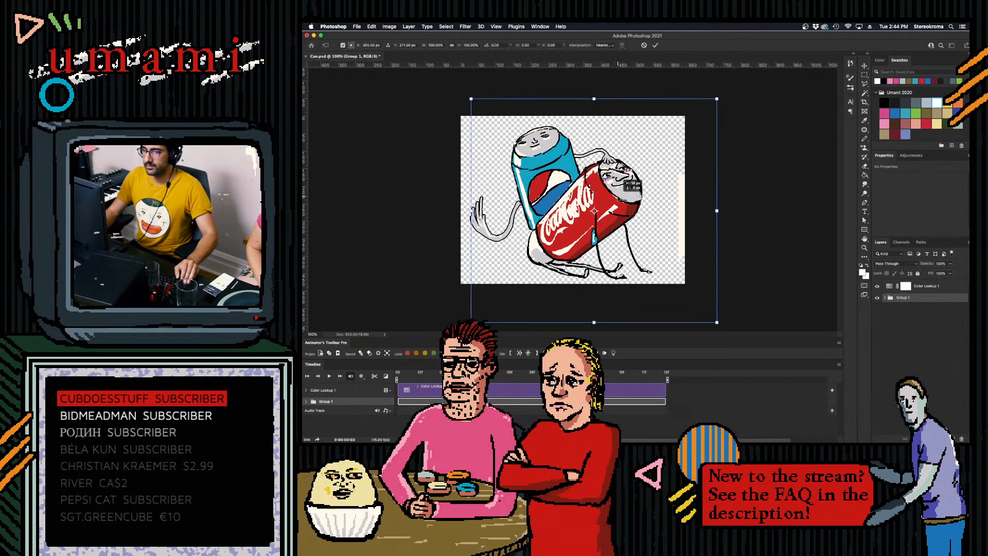
click(644, 44)
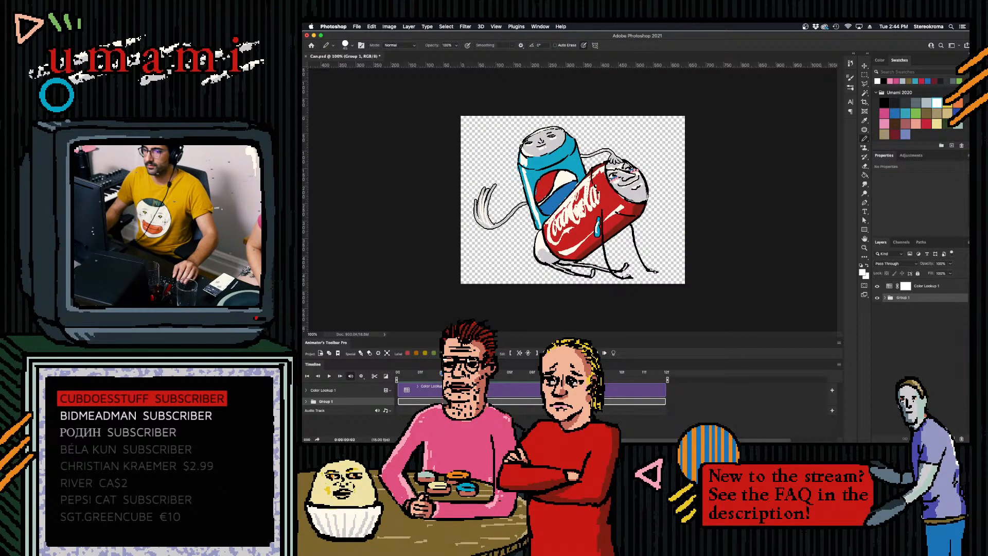
- Try to crop empty space off the canvas's right side using a rectangular selection, and play the animation
click(865, 75)
drag(662, 110, 425, 286)
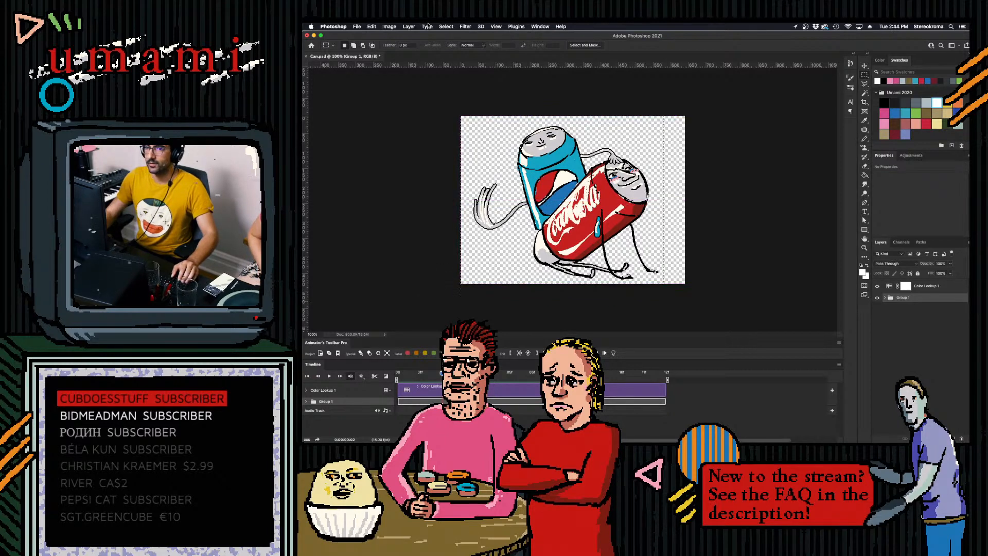
click(389, 27)
click(407, 101)
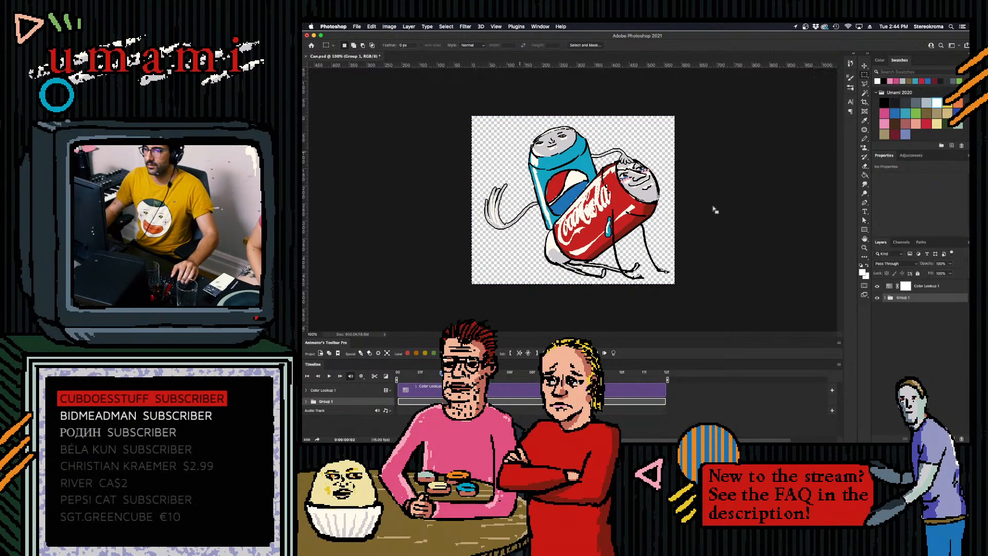
key(space)
key(space)
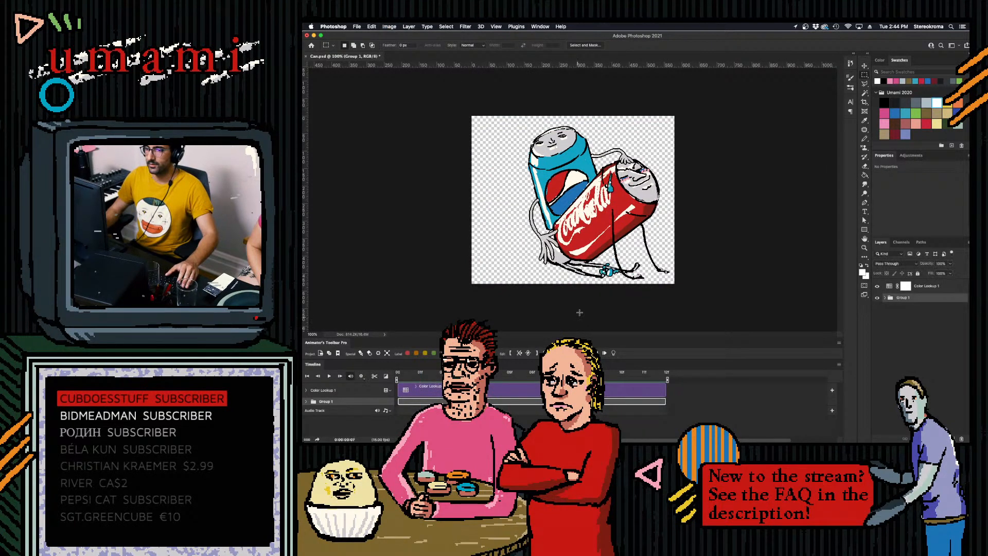
- Step back to the frame with the raised hand and try to crop empty space off the canvas's left side
key(Left)
key(Left)
key(Left)
key(Left)
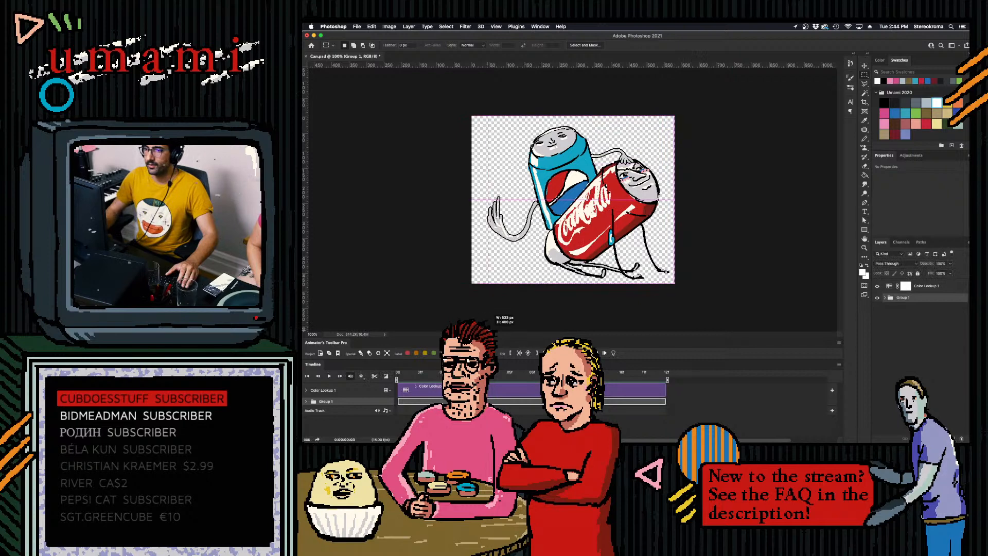
click(389, 27)
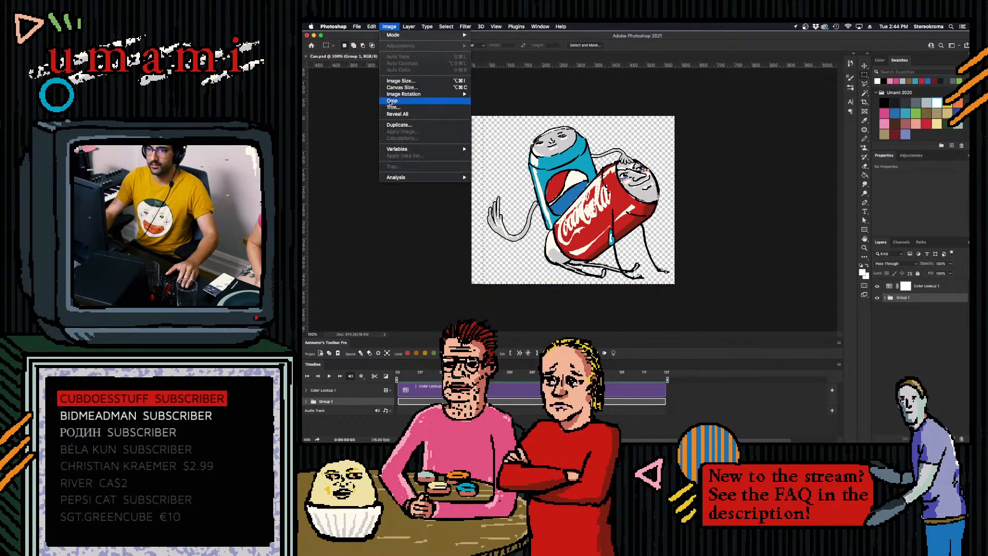
click(395, 101)
- Play the animation on the cropped canvas and undo both crops
key(space)
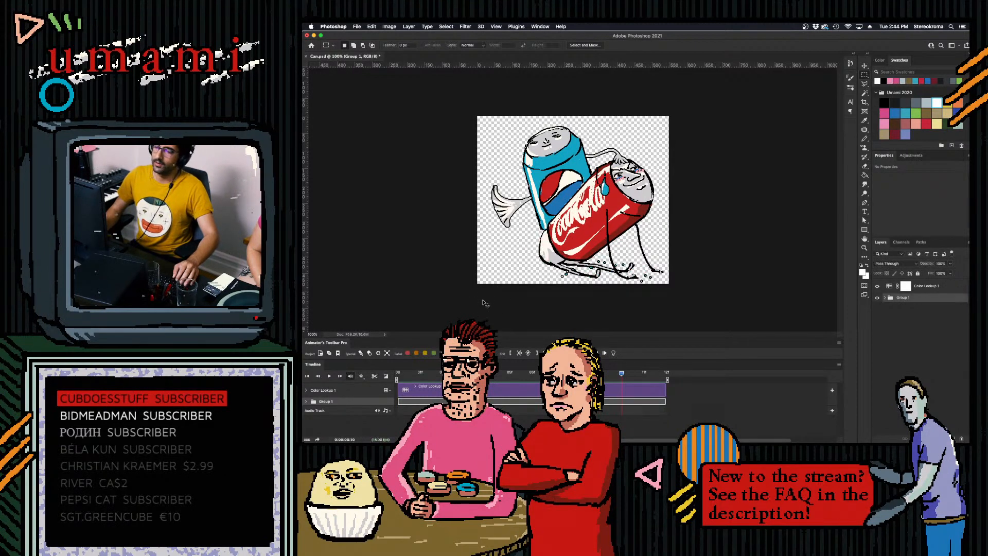
key(space)
key(super+z)
key(super+z)
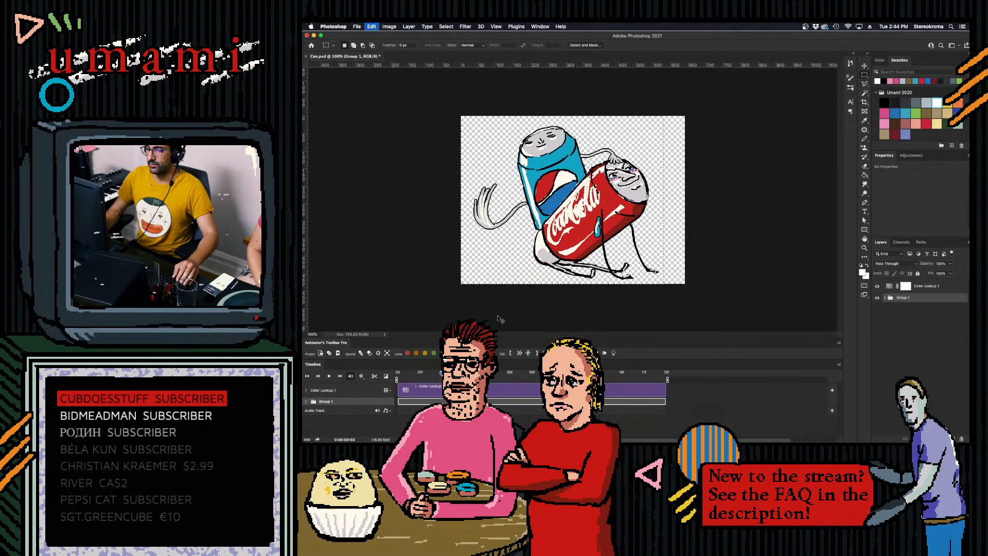
- Move the playhead to frame 11, where the hand is raised, and open the Save for Web (Legacy) export
drag(444, 374, 670, 373)
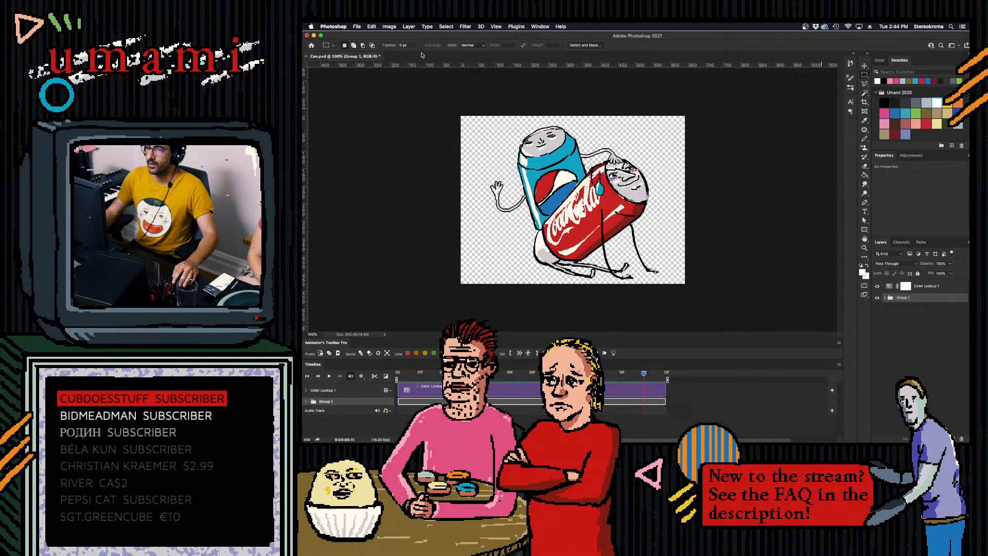
click(358, 27)
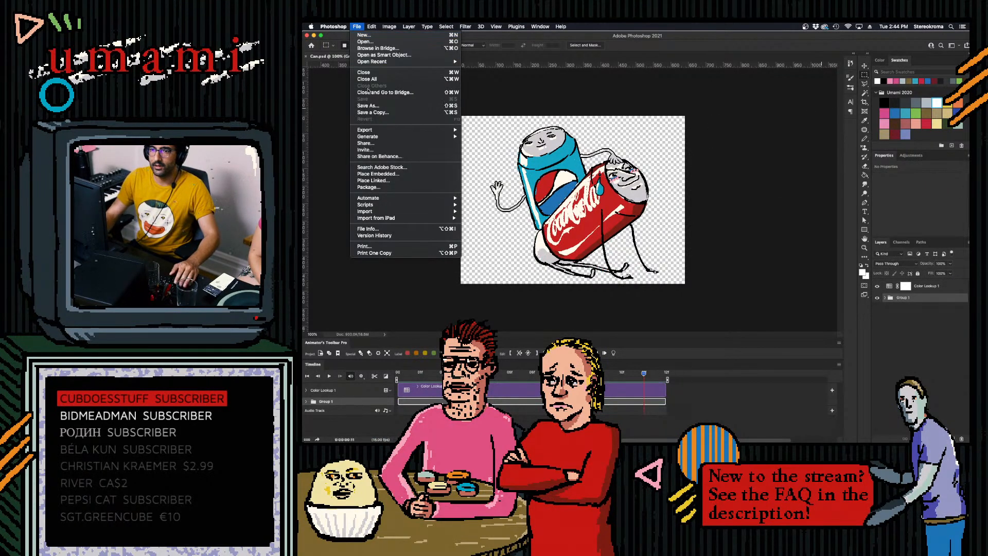
mouse_move(412, 129)
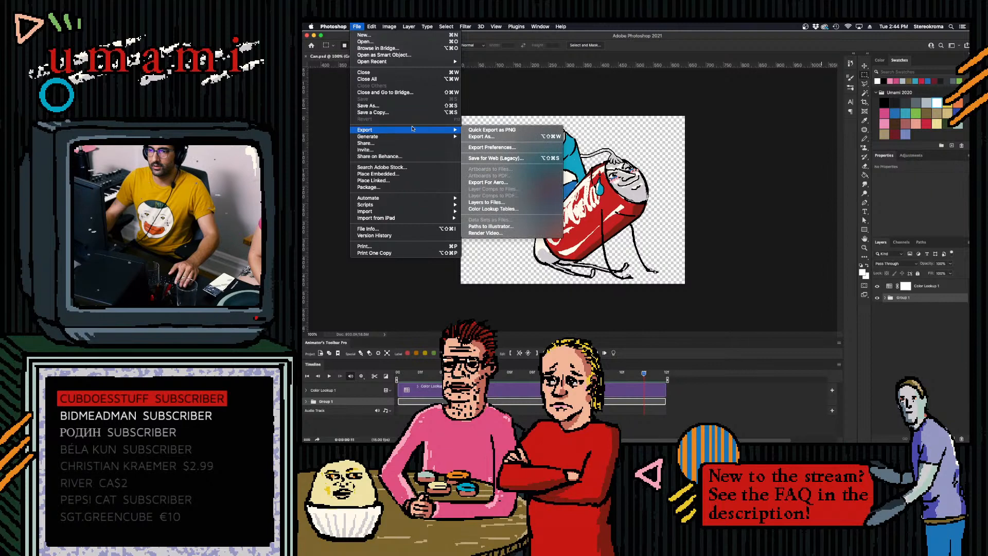
click(520, 159)
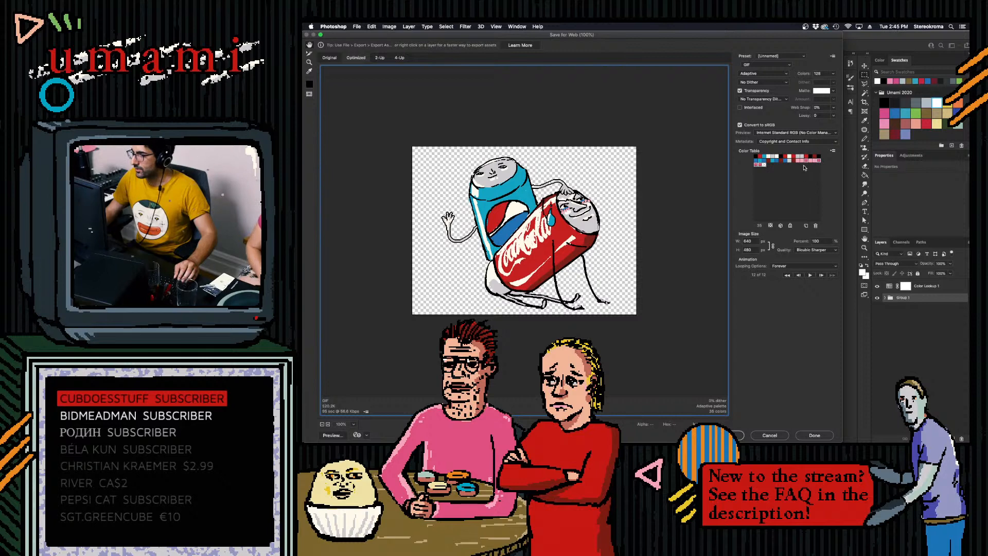
- Delete superfluous shades from the GIF's color table, reducing the palette to 23 colors
click(816, 226)
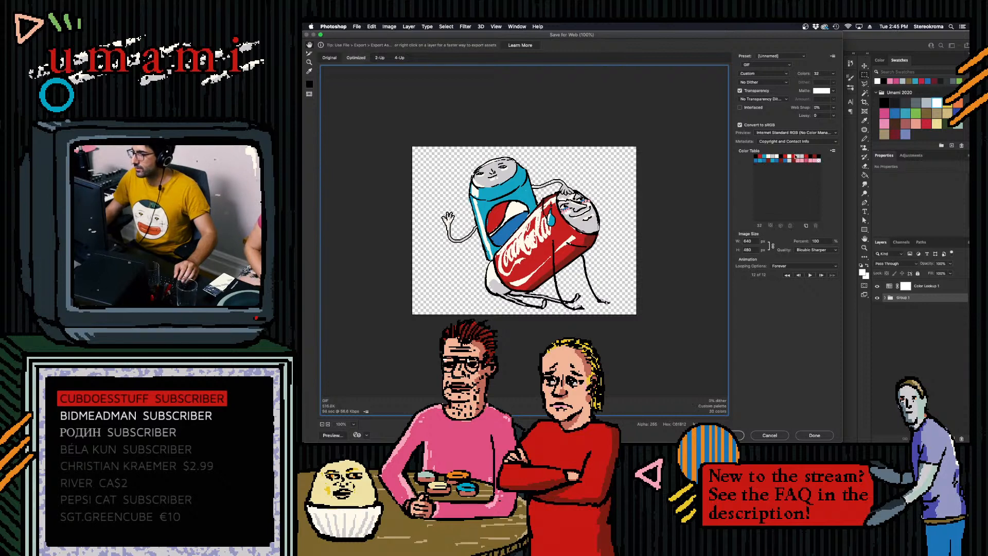
click(799, 160)
click(816, 226)
click(807, 157)
click(816, 225)
click(797, 156)
super+click(781, 156)
super+click(756, 156)
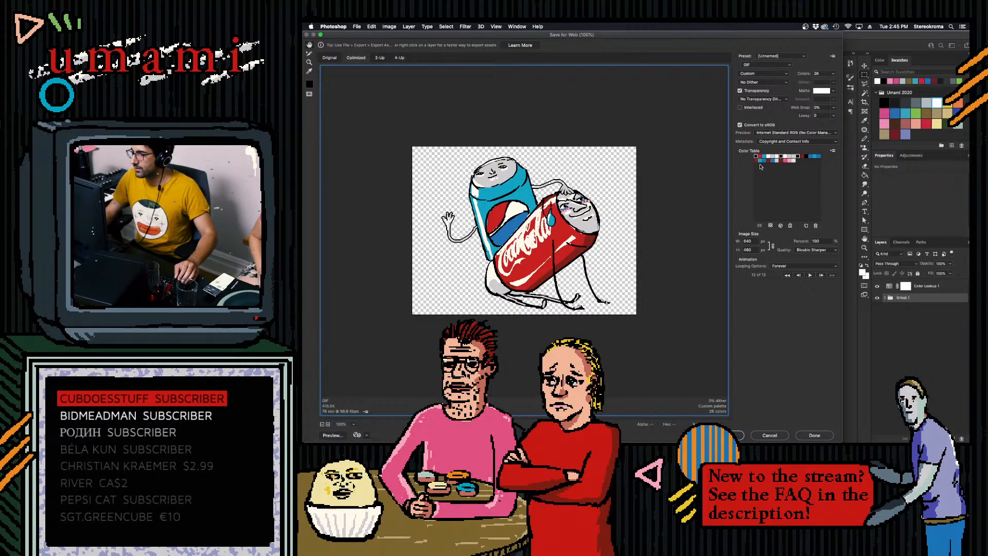
click(815, 225)
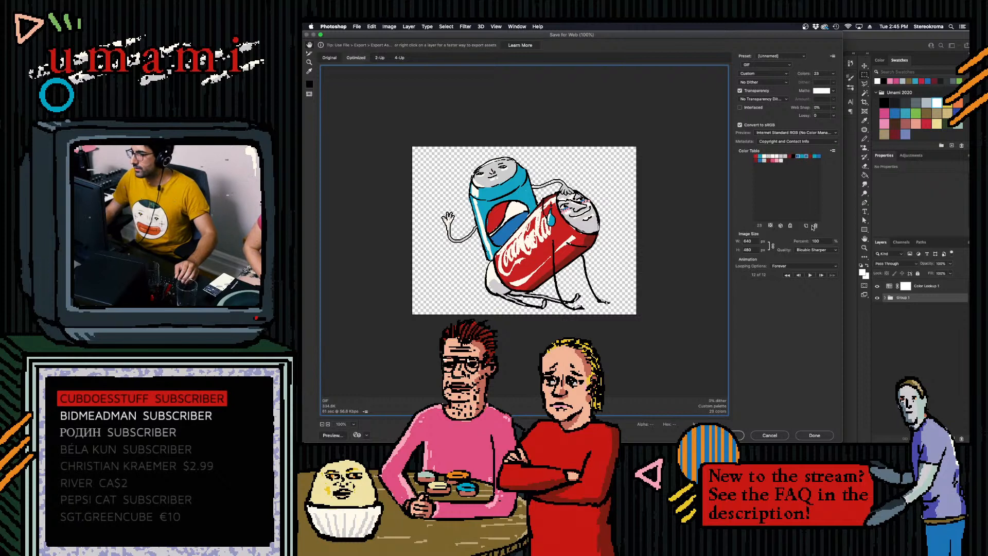
- Remove more near-duplicate colors from the GIF's color table, bringing it down to 13 colors
click(815, 225)
click(816, 226)
click(801, 156)
super+click(811, 156)
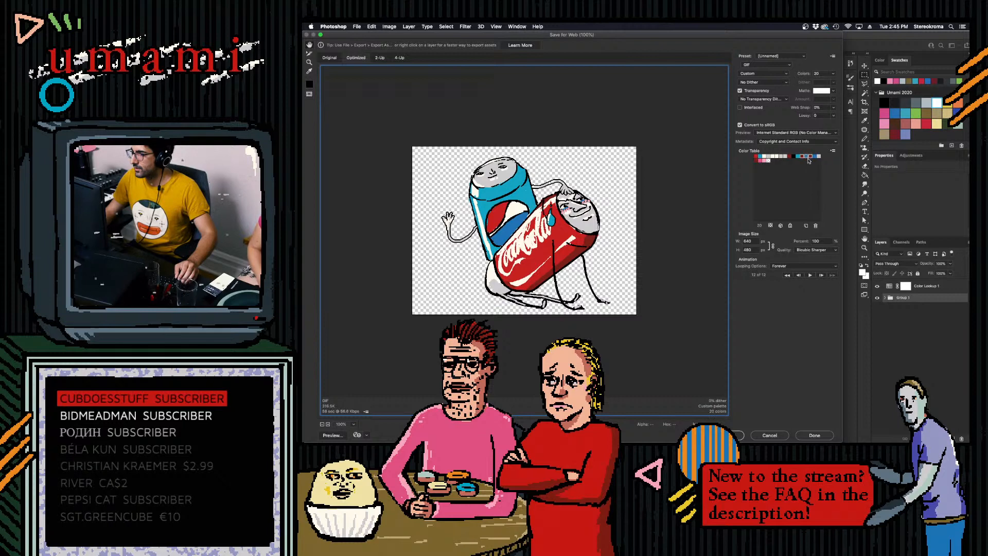
click(816, 226)
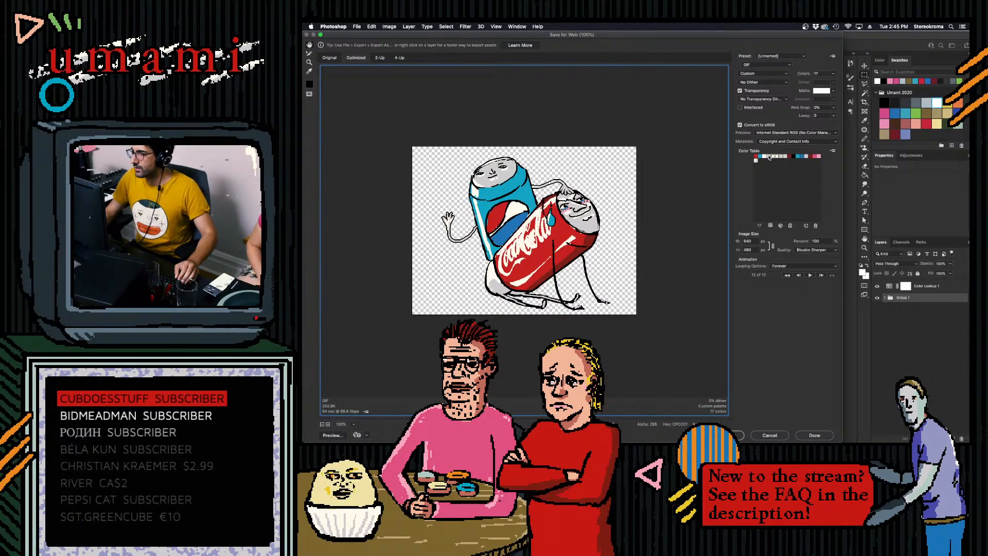
click(815, 226)
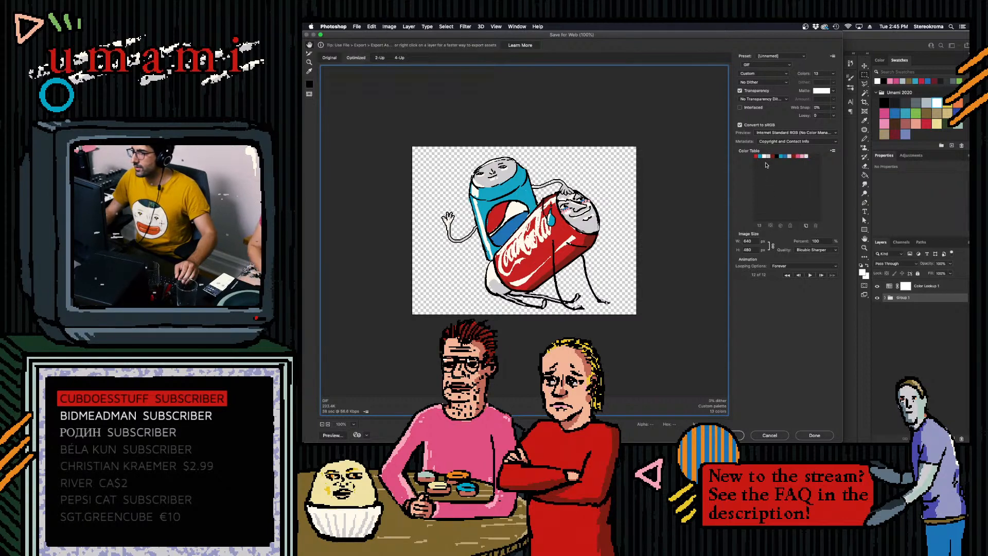
- Cut the GIF's palette to 10 colors, and play and stop the animation preview in the export dialog
click(782, 156)
click(816, 226)
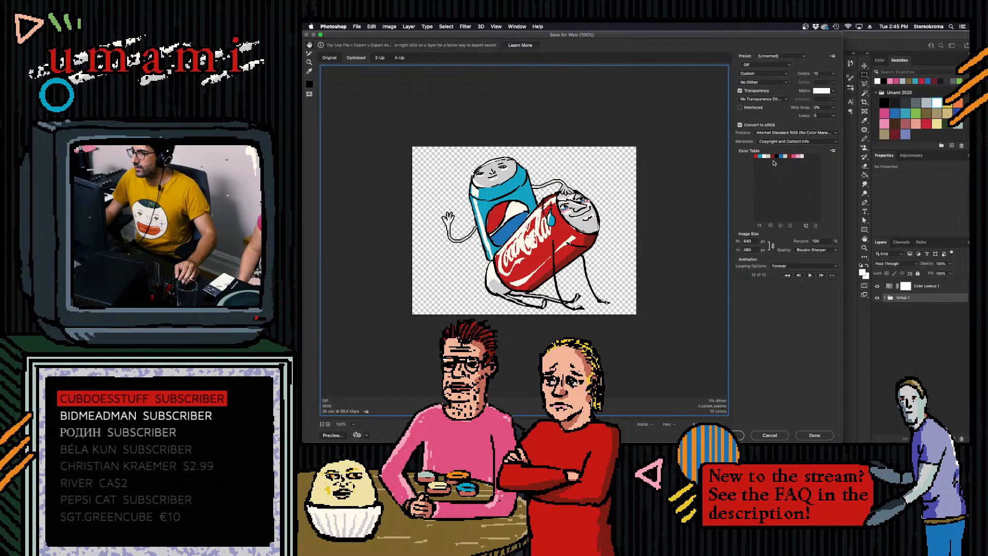
click(785, 156)
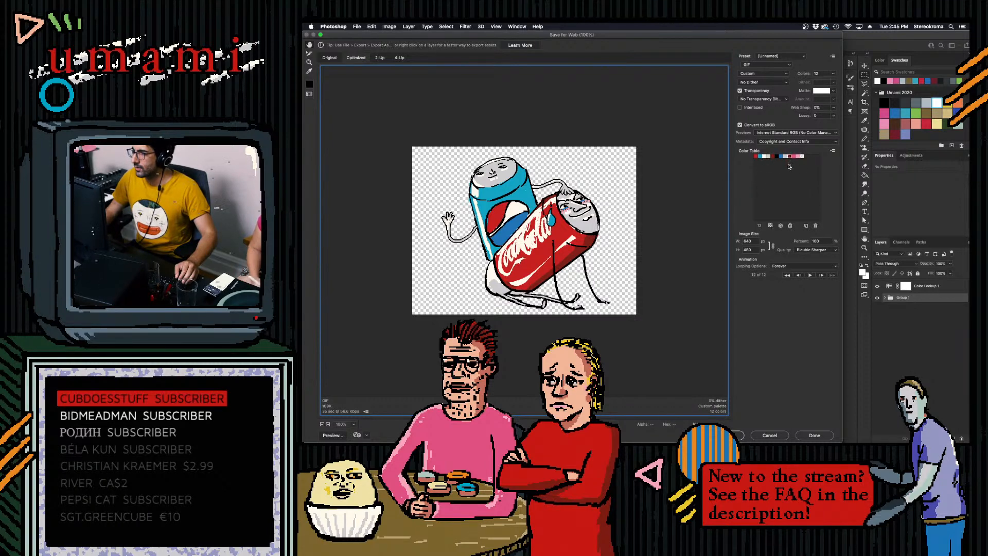
click(814, 226)
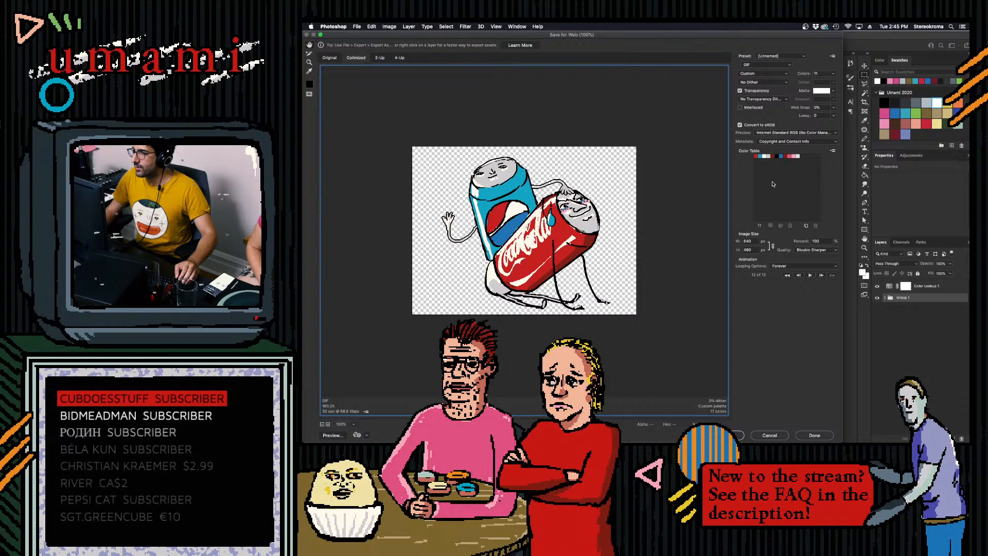
click(785, 156)
click(815, 226)
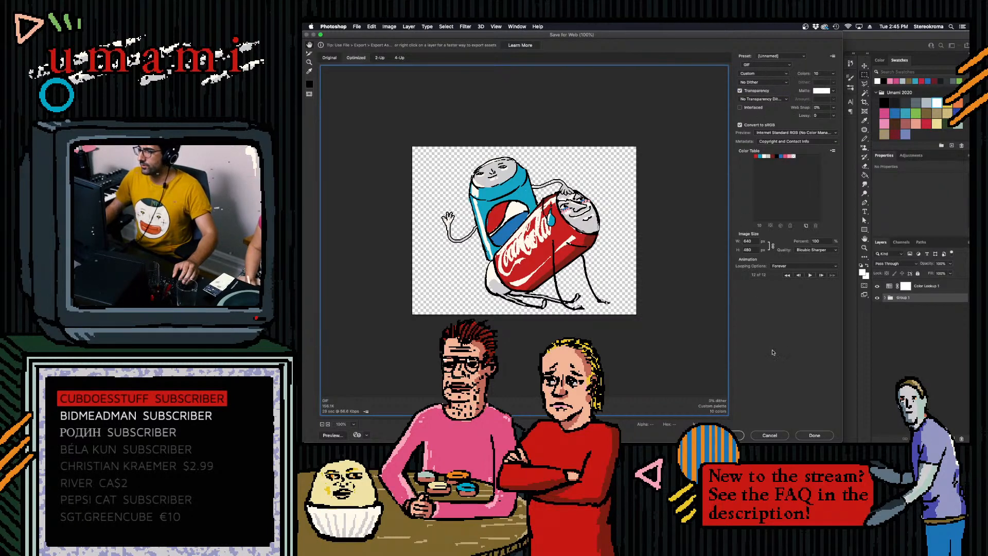
click(809, 274)
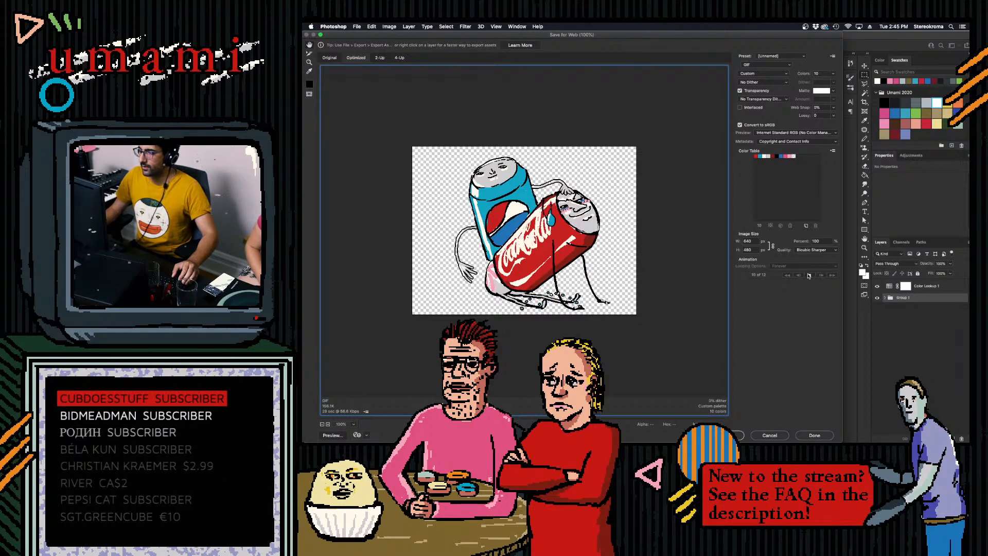
click(808, 275)
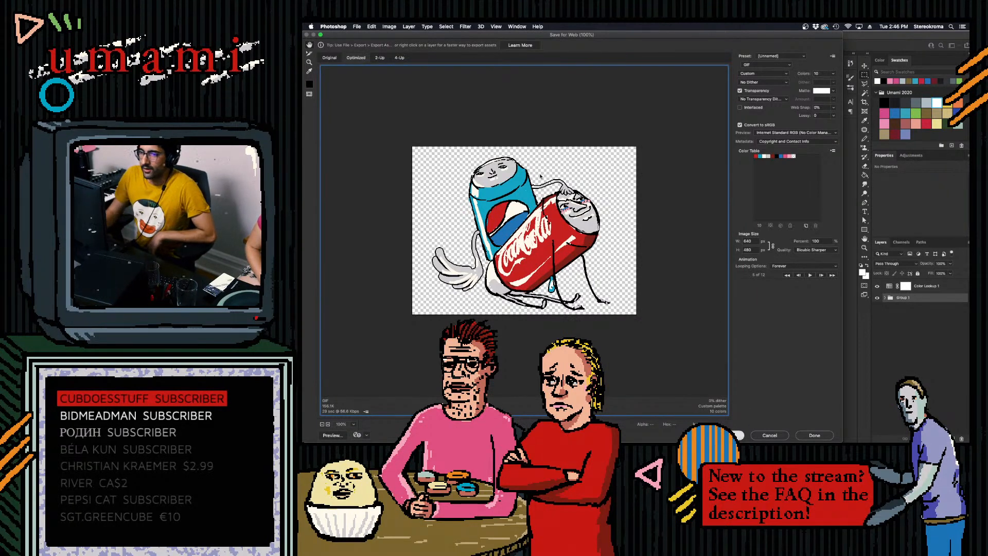
- Save the optimized GIF as "Pepsi & Coke" in the Gifs folder inside [UMAMI] > UMAMI Animations
key(Return)
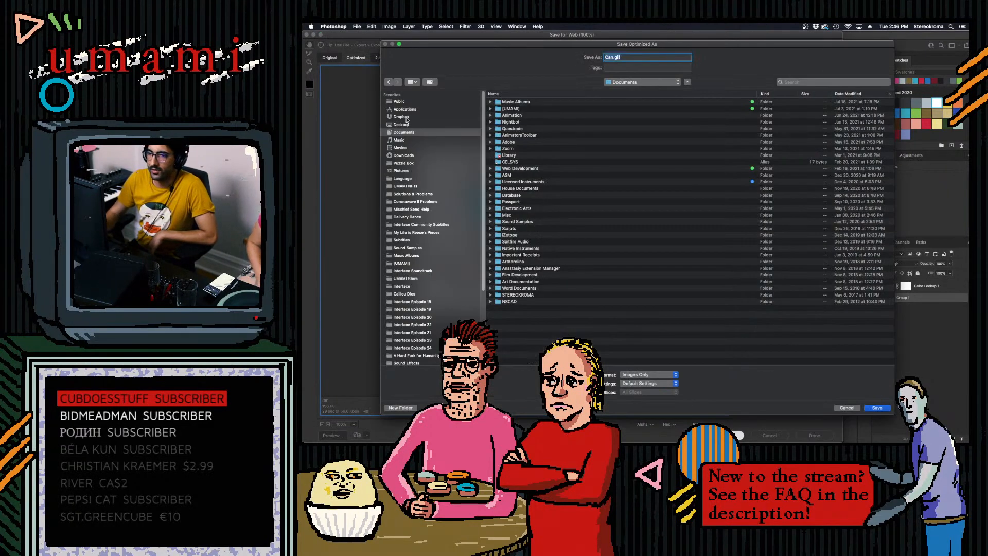
click(406, 124)
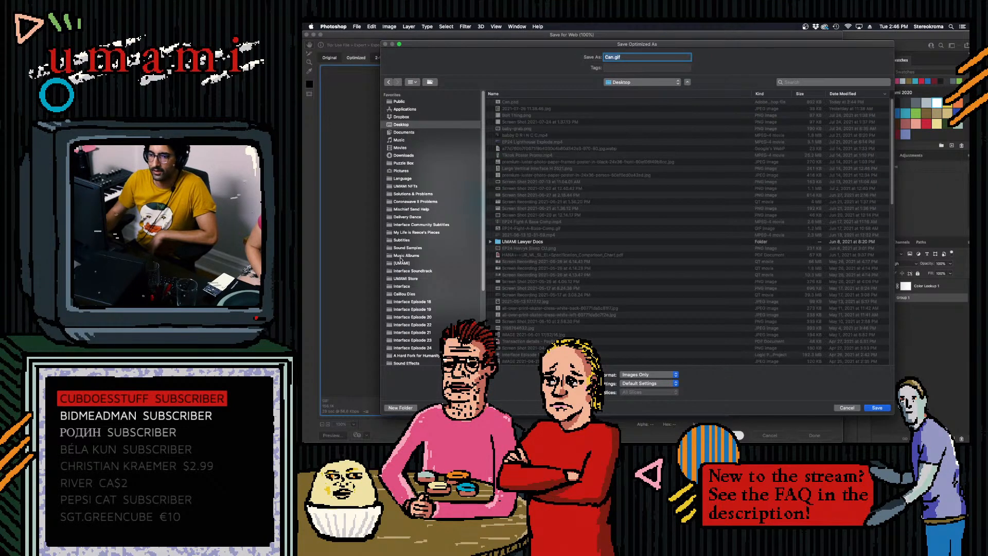
click(406, 263)
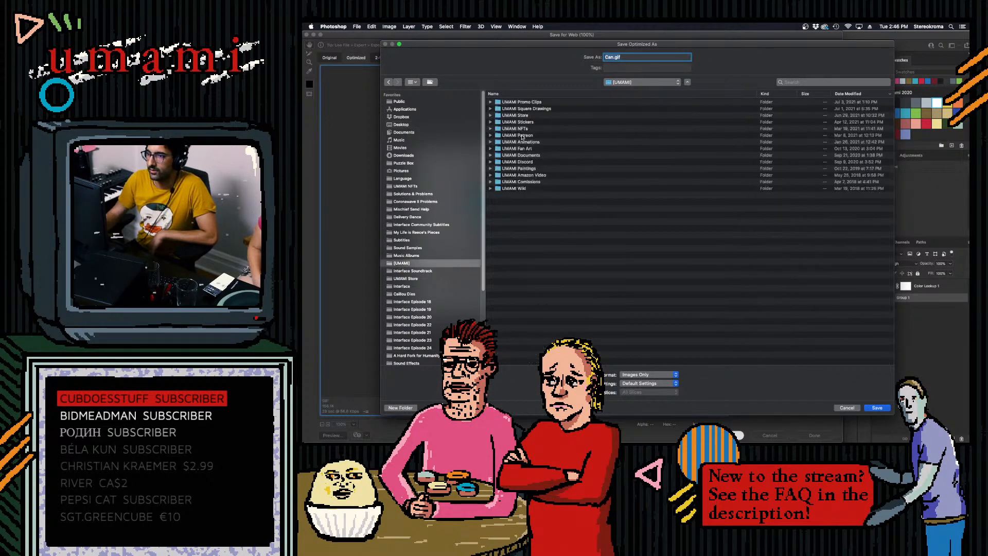
double_click(522, 142)
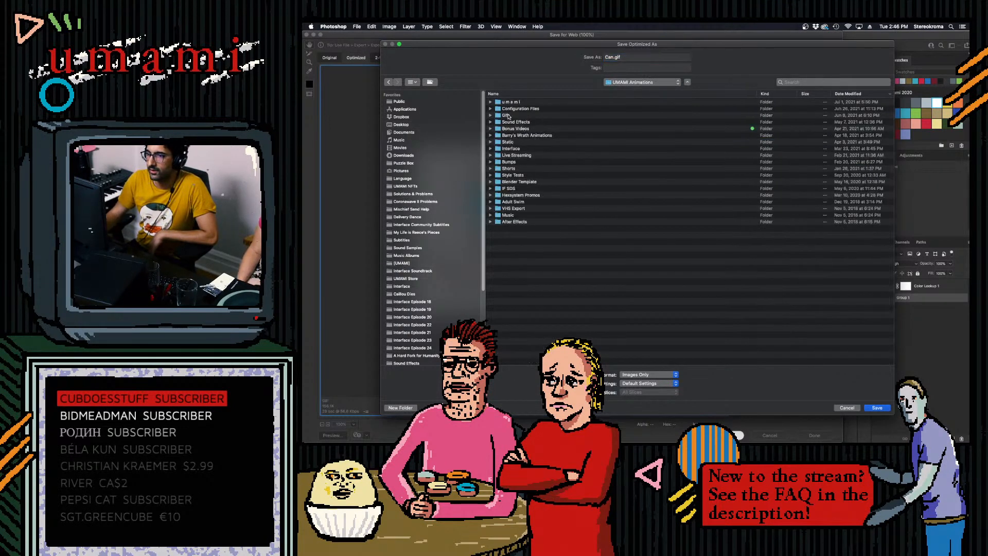
double_click(508, 116)
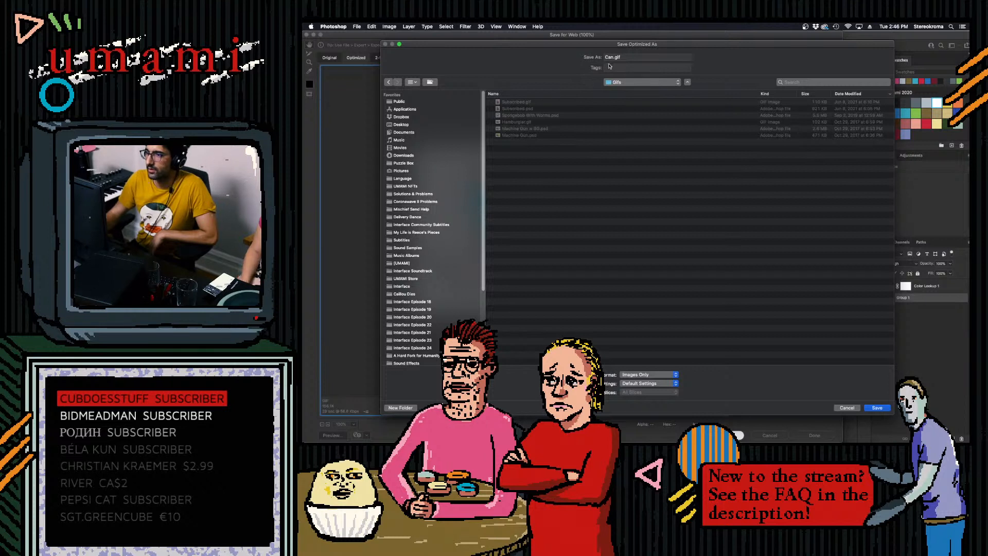
drag(613, 57, 526, 59)
text(Pepsi)
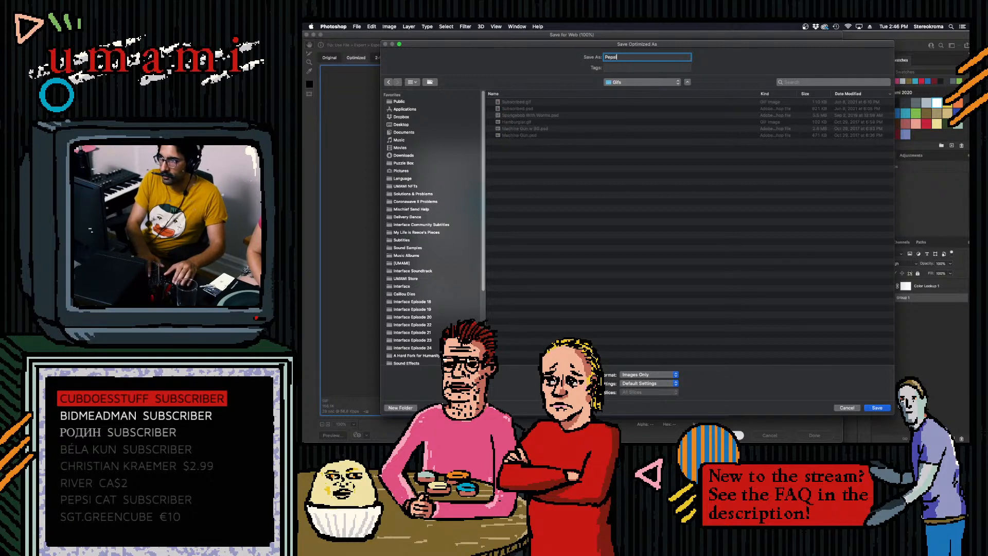
text( & Coke)
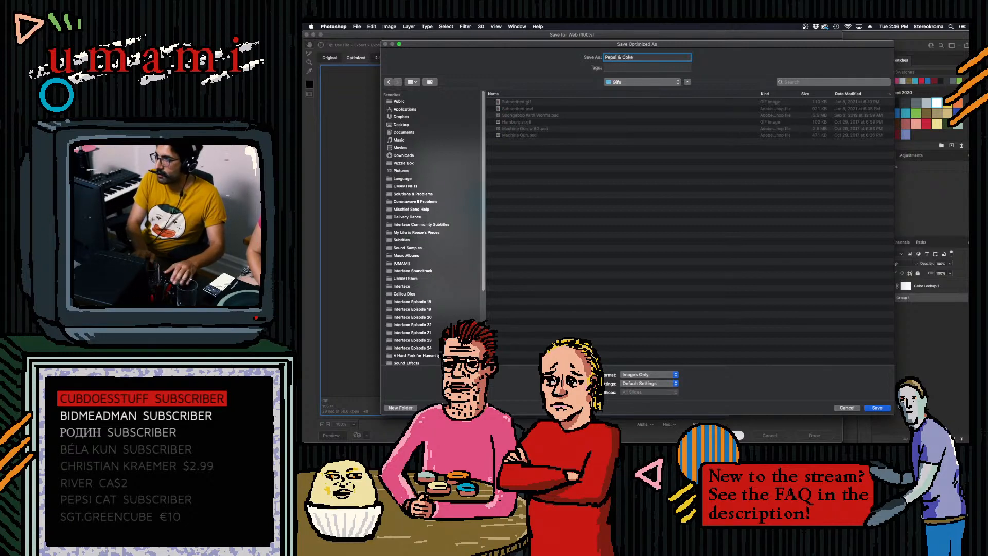
key(Return)
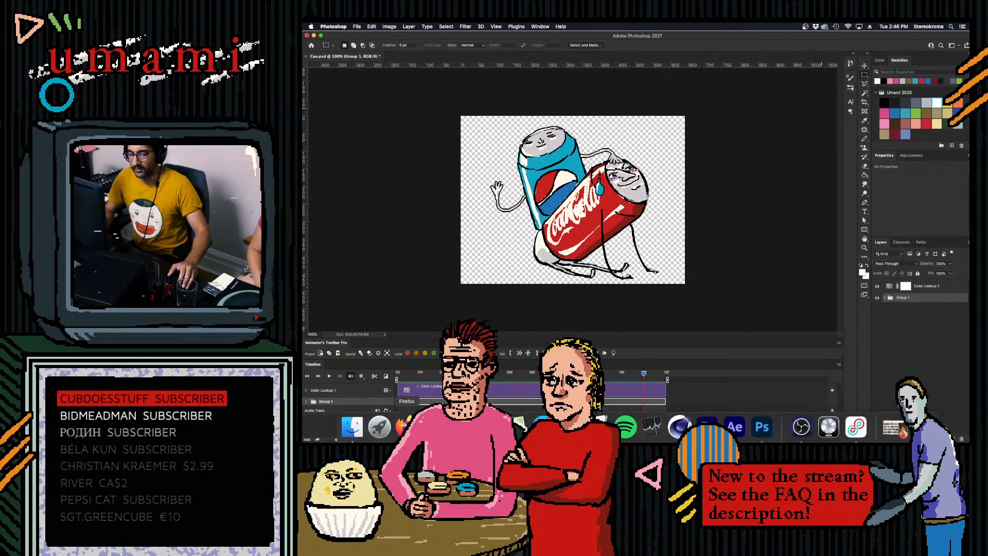
- Play the can animation in the document from near its start
click(380, 430)
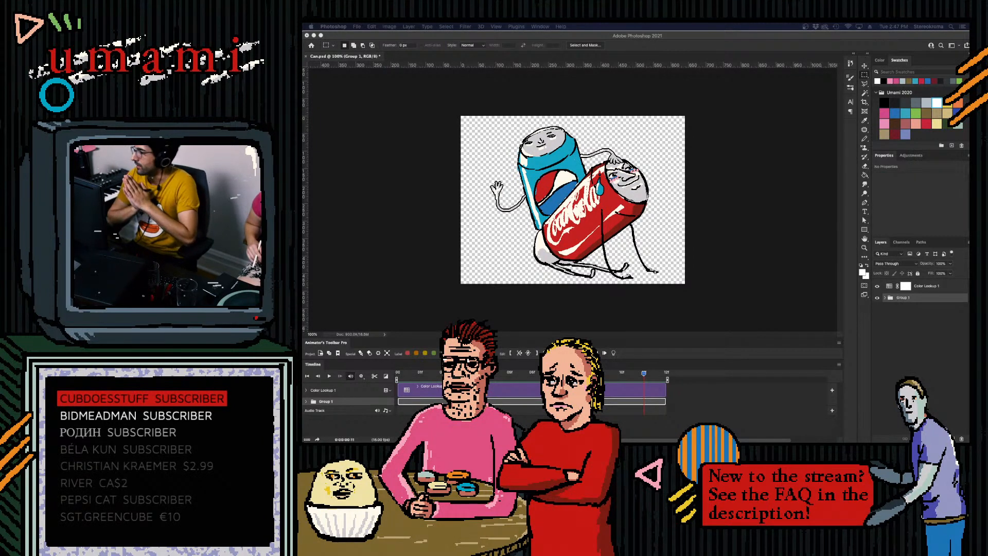
click(416, 374)
key(space)
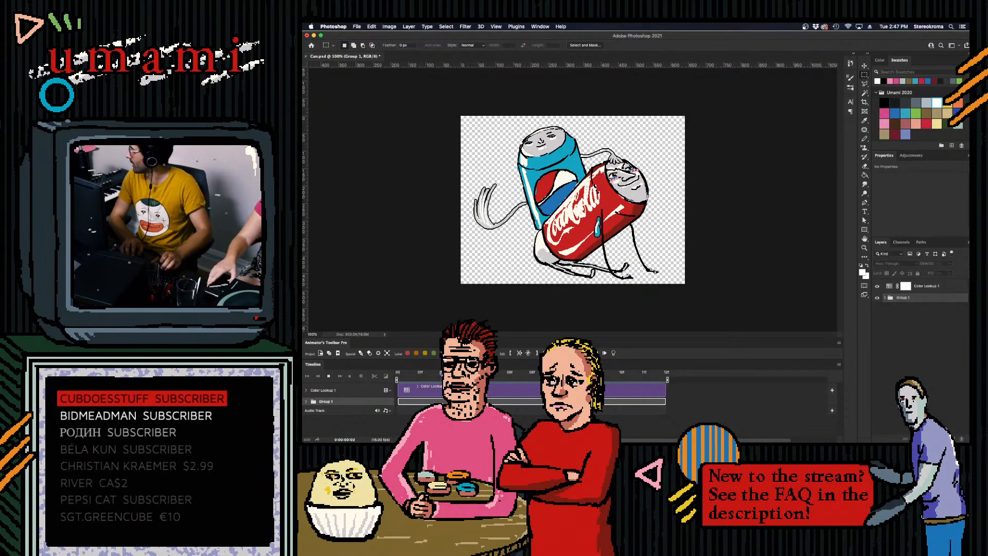